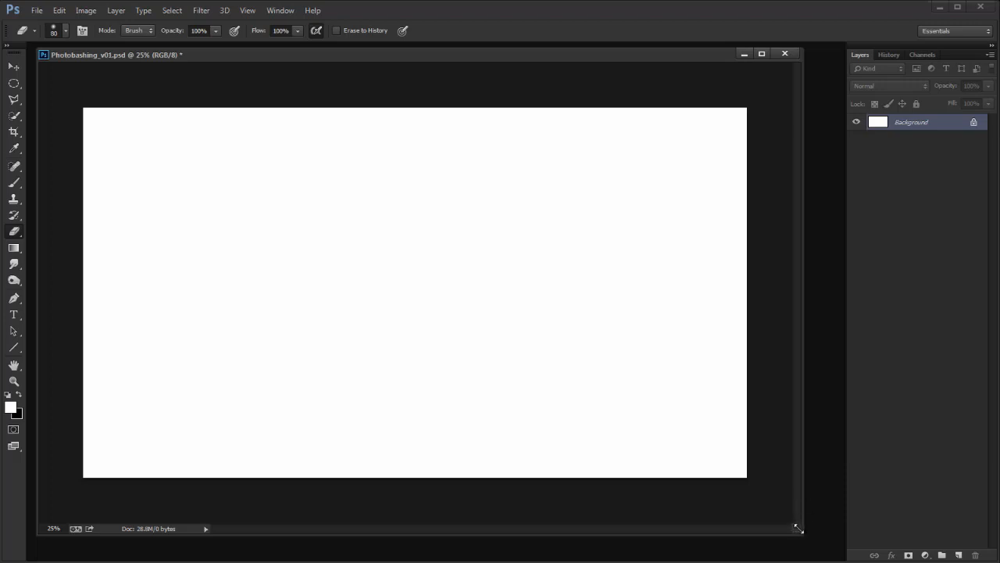
Step: Enlarge and reposition the Photobashing_v01.psd document window so it fills the workspace beside the Layers panel
drag(797, 528, 840, 546)
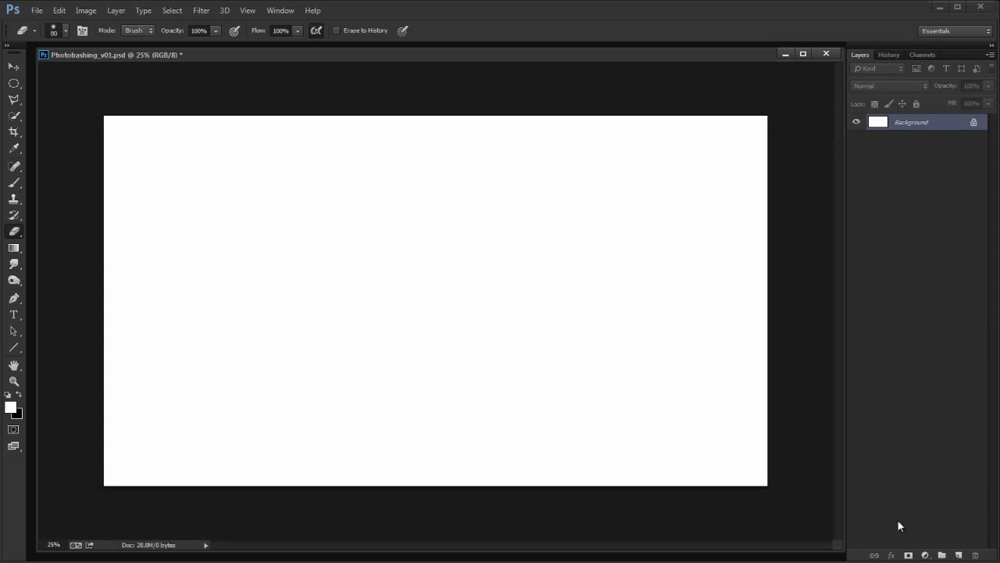
mouse_move(837, 543)
mouse_down()
mouse_move(827, 547)
mouse_move(781, 517)
mouse_move(758, 481)
mouse_move(784, 512)
mouse_move(824, 530)
mouse_move(836, 555)
mouse_up()
drag(702, 53, 699, 52)
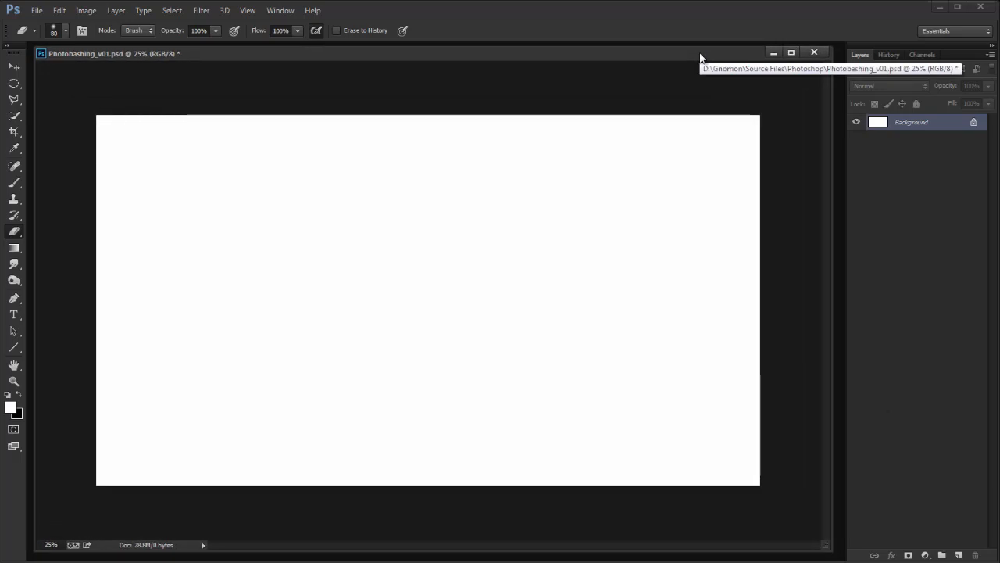
drag(669, 55, 679, 54)
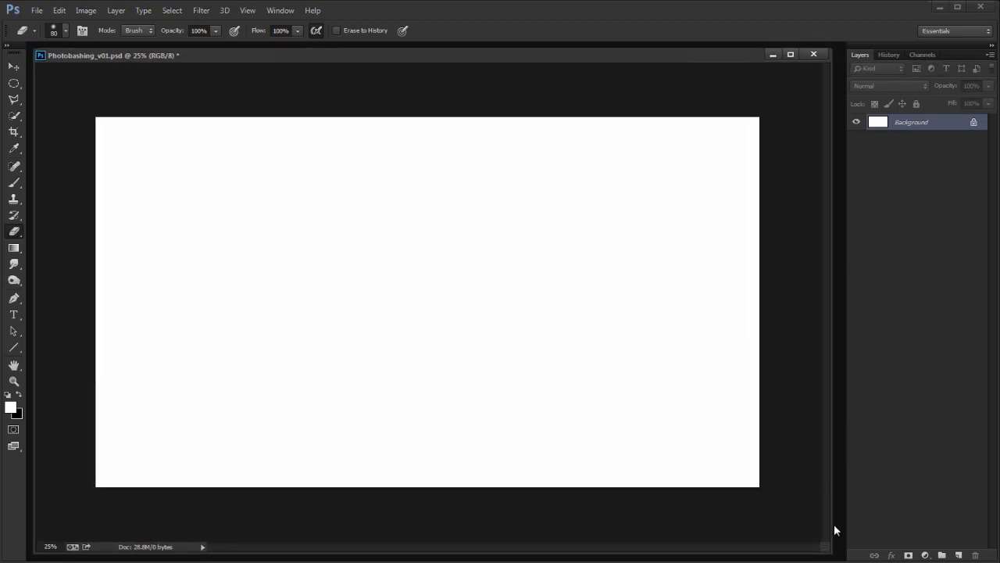
mouse_move(830, 539)
mouse_down()
mouse_move(845, 549)
mouse_move(844, 534)
mouse_up()
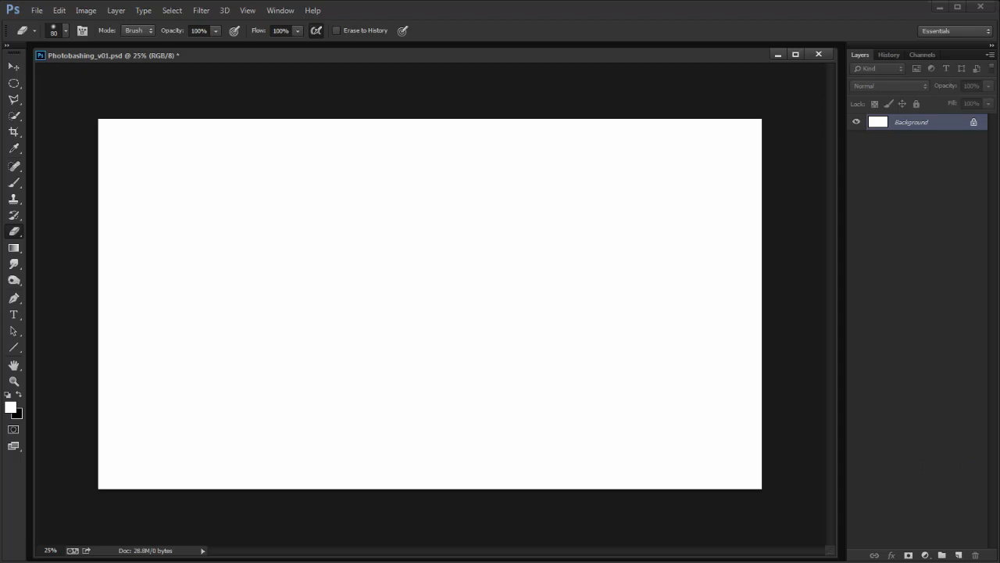
Step: Switch to the Windows Explorer window, enlarge it and look over the images in the Gnomon Reference folder
key(alt+Tab)
drag(604, 33, 594, 18)
drag(830, 398, 832, 160)
drag(836, 544, 903, 544)
drag(897, 275, 907, 231)
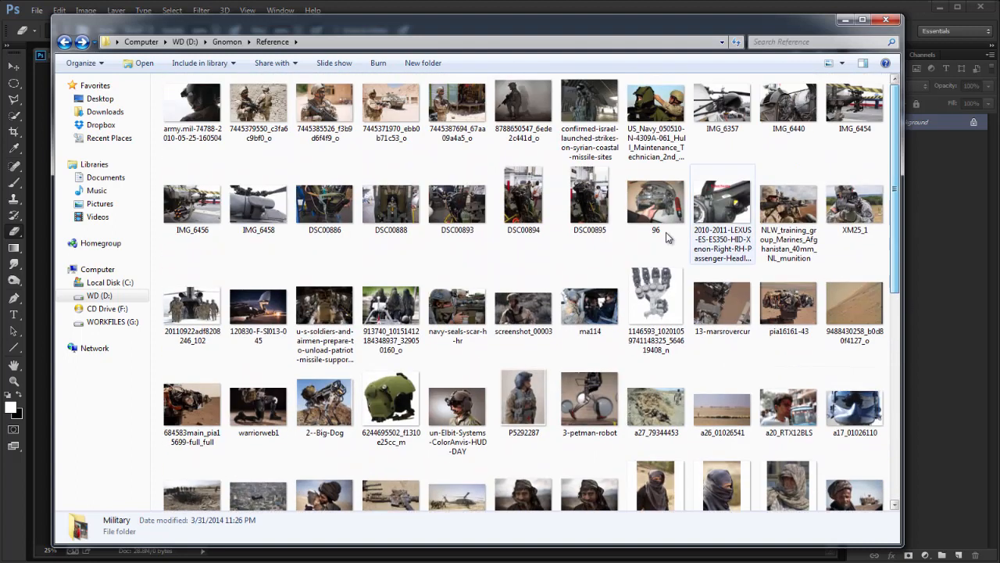
click(481, 160)
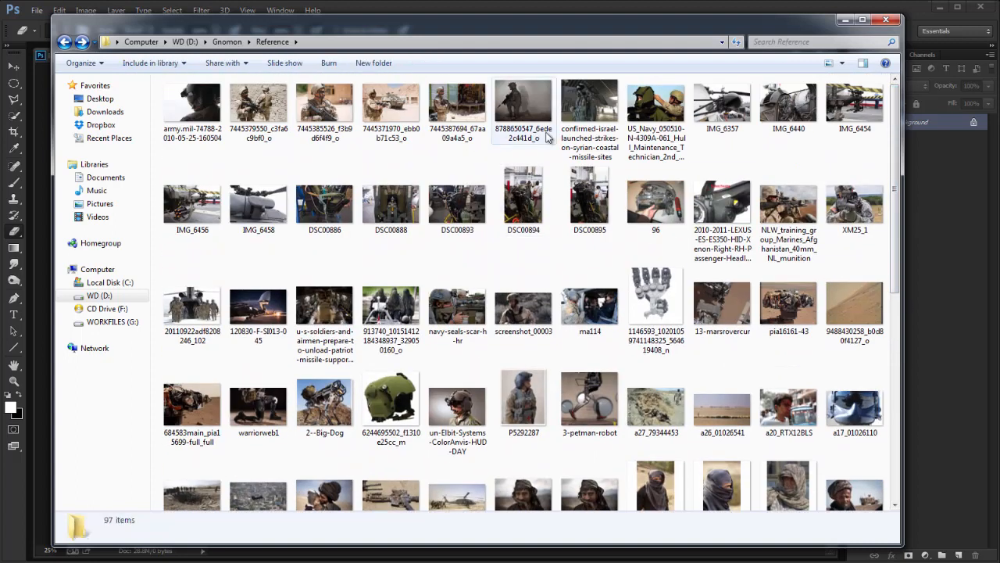
click(910, 175)
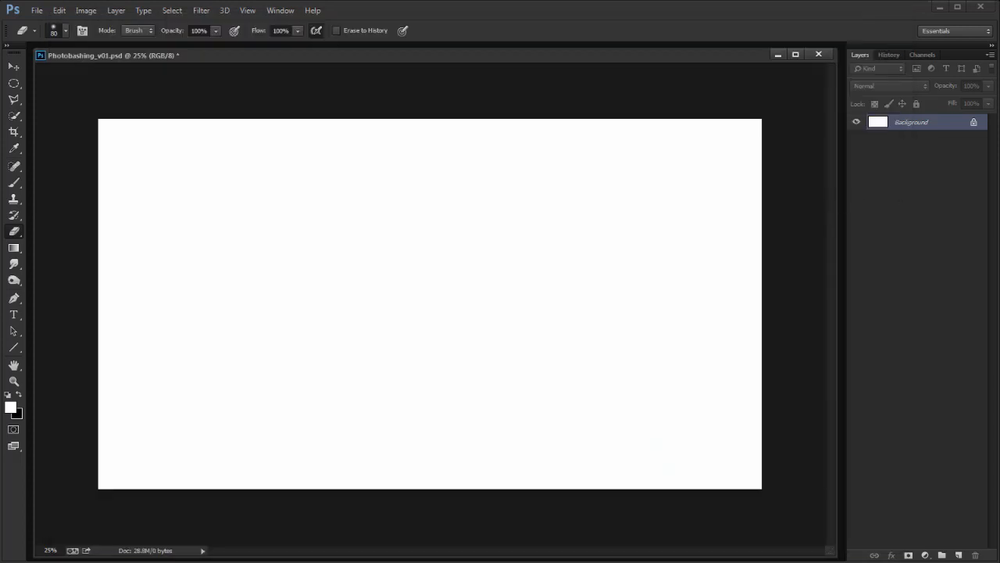
Step: Return to the Reference folder window, narrow it and place it over the canvas so the Layers panel stays uncovered
key(alt+Tab)
drag(896, 148, 911, 102)
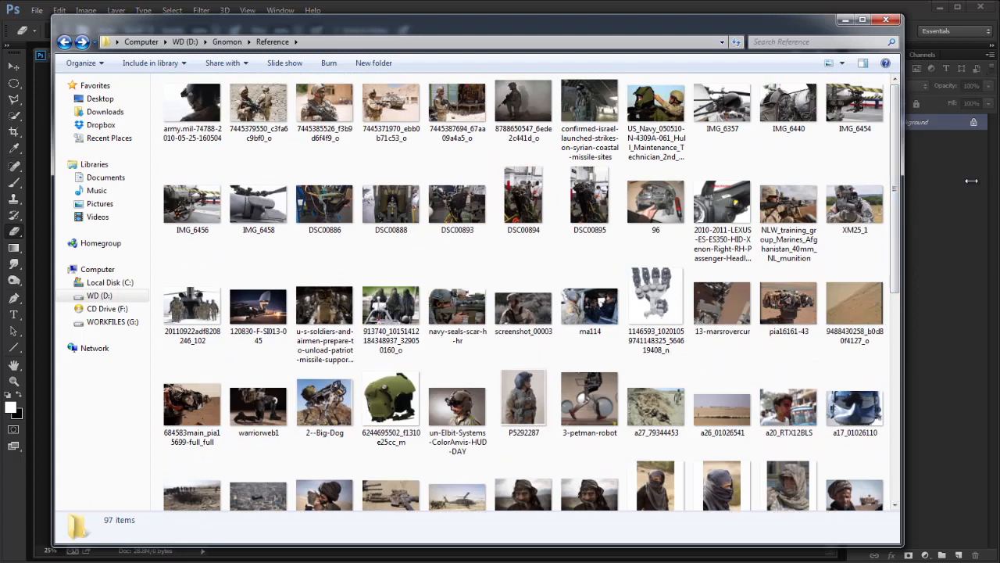
drag(900, 284, 913, 134)
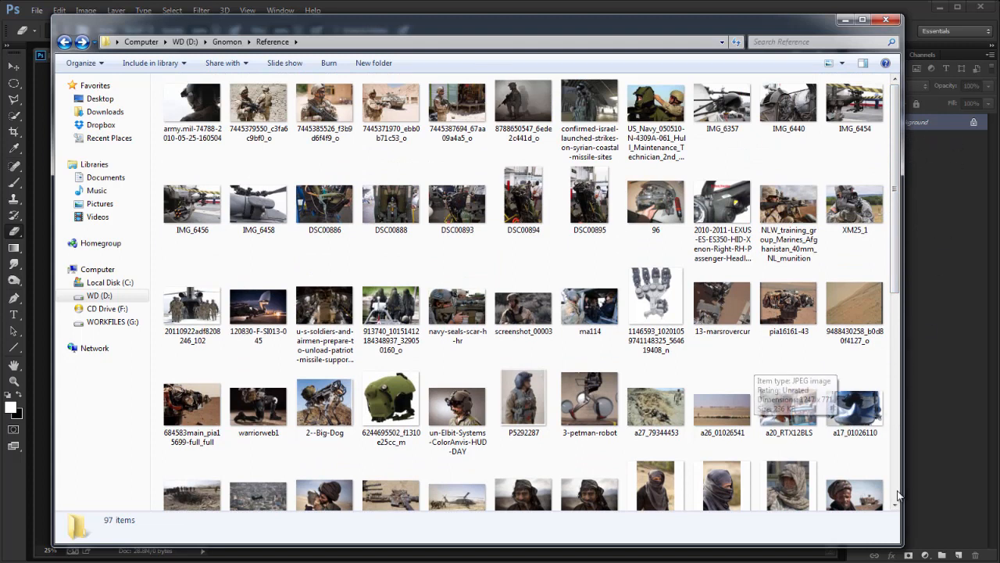
drag(901, 544, 853, 539)
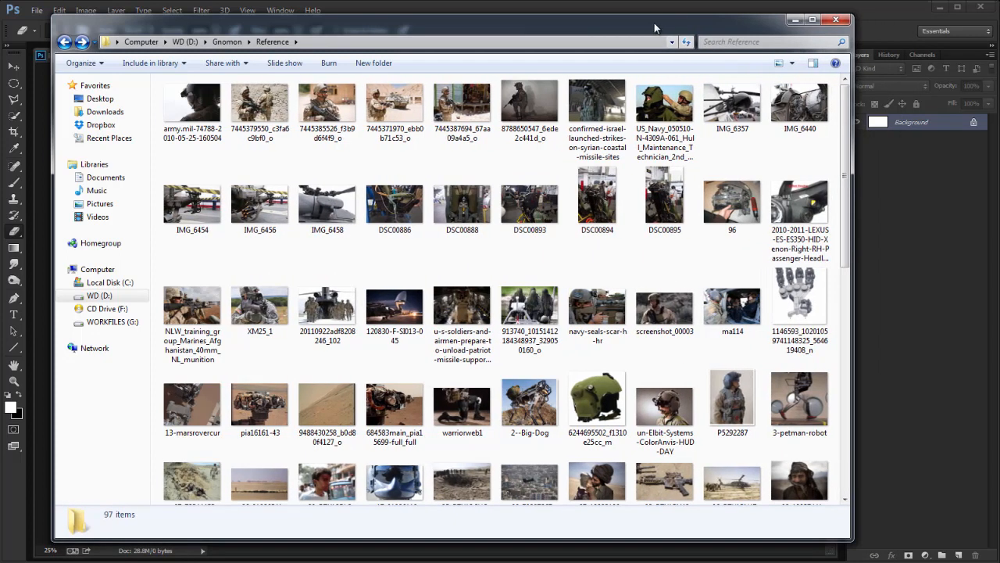
drag(657, 18, 639, 29)
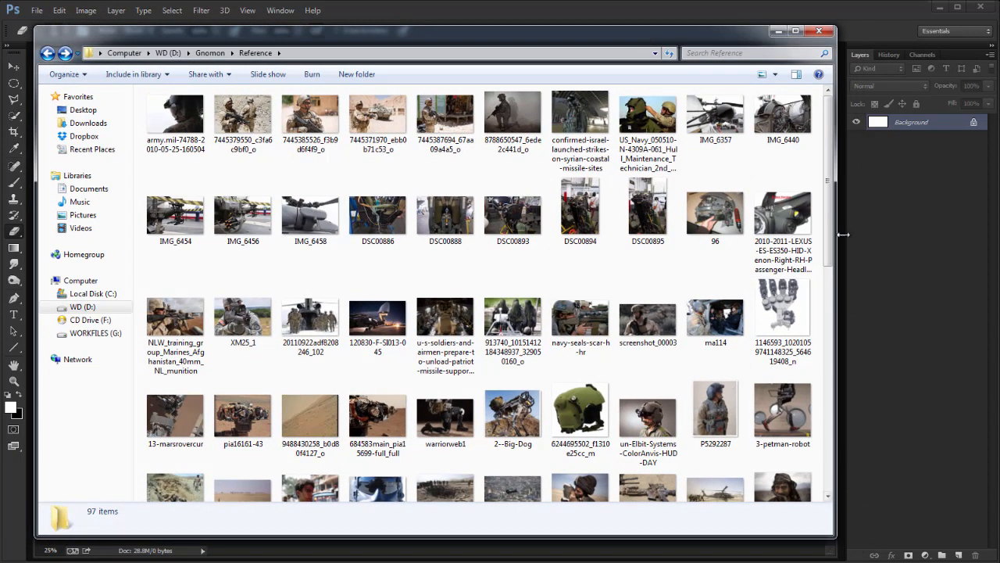
Step: Examine the machinery and equipment photos in the Reference folder, from IMG_6357 through DSC00895
click(640, 222)
click(580, 222)
click(438, 225)
click(370, 219)
click(301, 222)
click(243, 221)
click(175, 219)
click(741, 116)
click(774, 117)
click(587, 225)
click(645, 225)
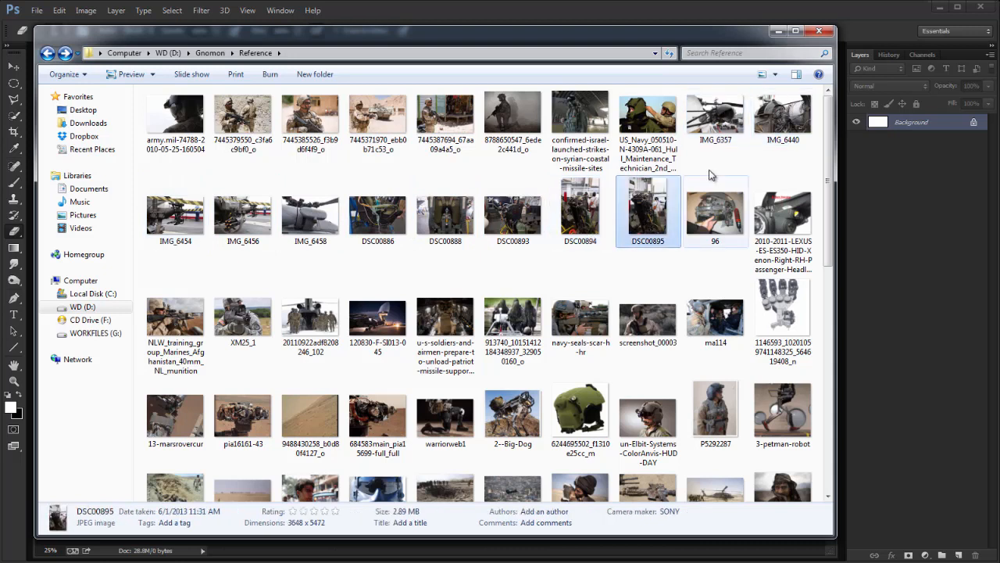
click(596, 225)
click(731, 116)
click(784, 119)
Step: Open the Military subfolder, look through its equipment images and go back to the Reference folder
drag(832, 249, 829, 480)
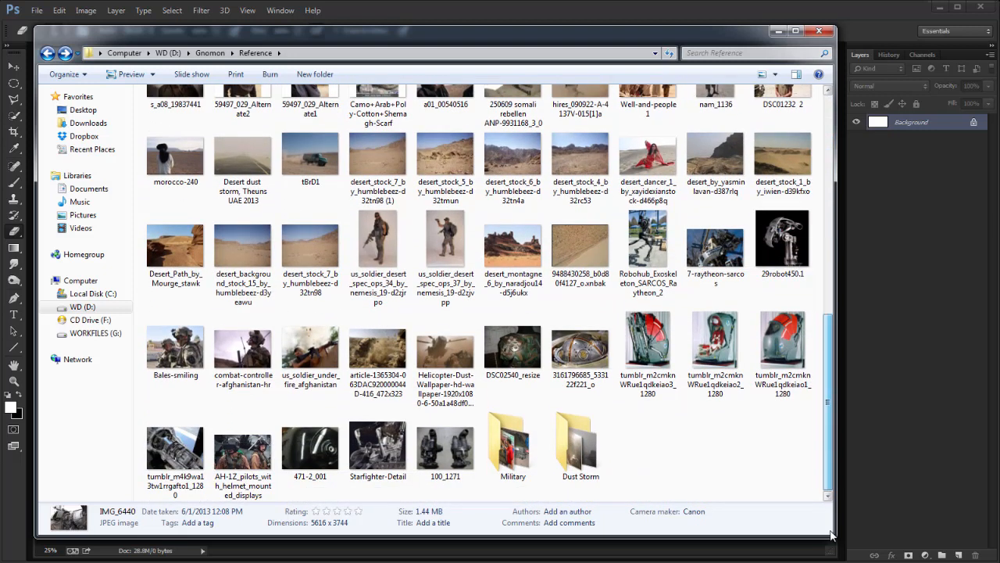
double_click(513, 453)
scroll(703, 289, down, 3)
scroll(649, 224, up, 3)
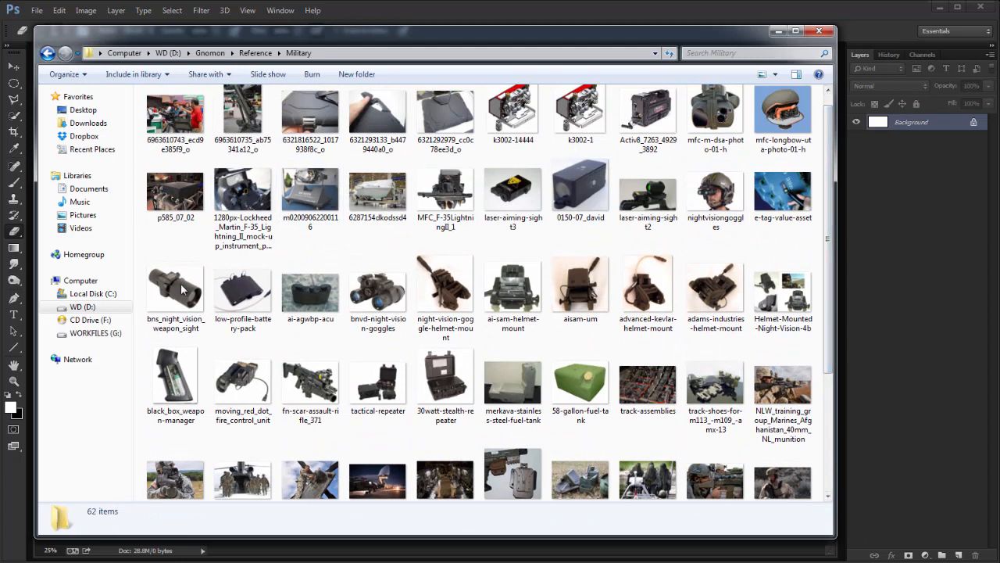
drag(830, 451, 830, 312)
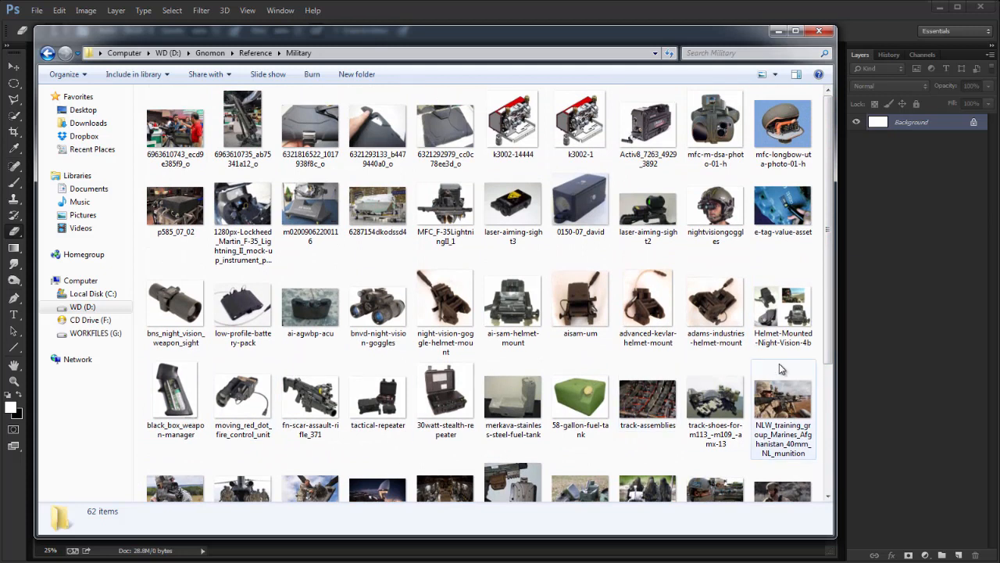
click(49, 56)
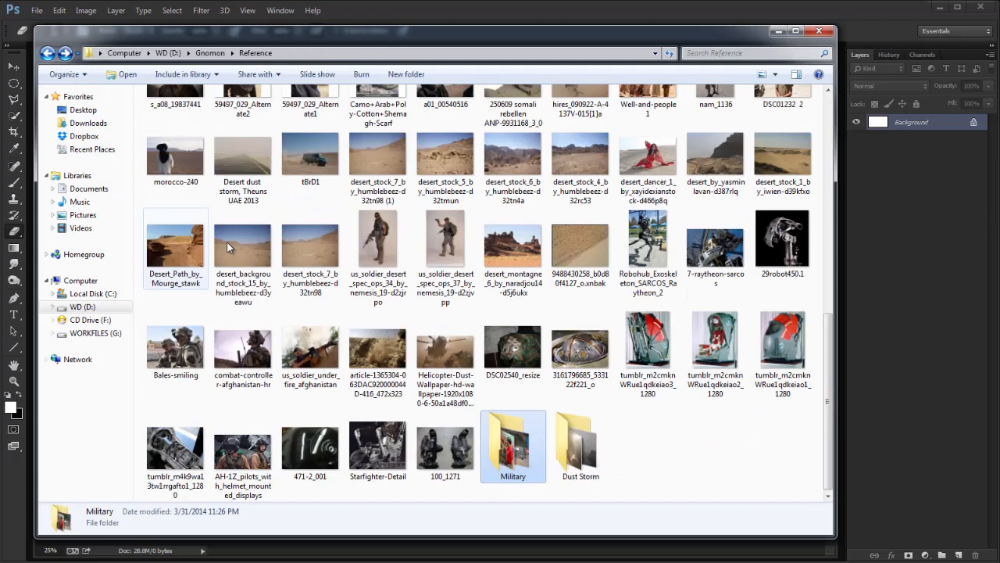
Step: Survey the whole Reference folder for soldier, robot, desert and equipment images usable for photobashing
drag(833, 430, 839, 177)
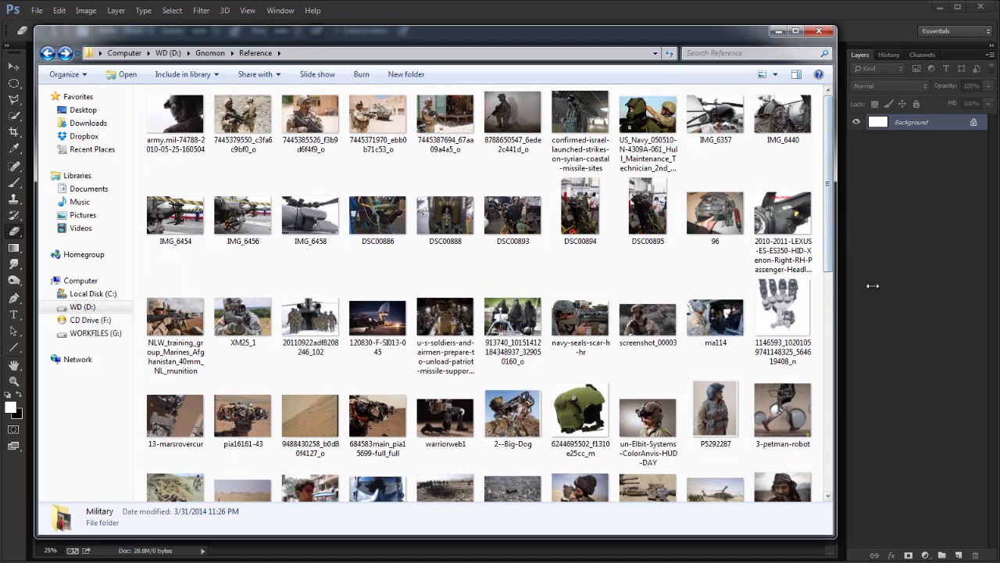
drag(833, 336, 825, 410)
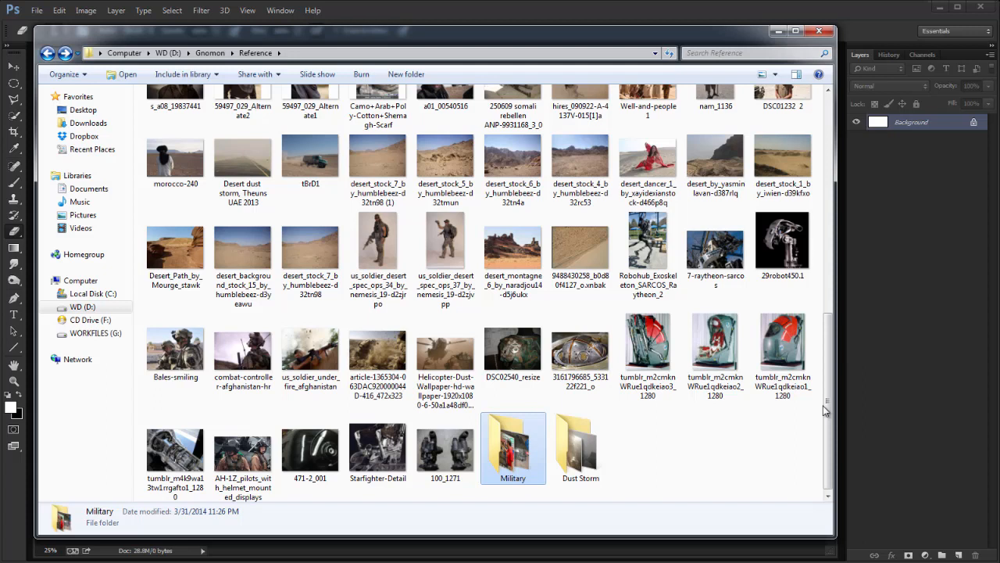
drag(833, 456, 836, 281)
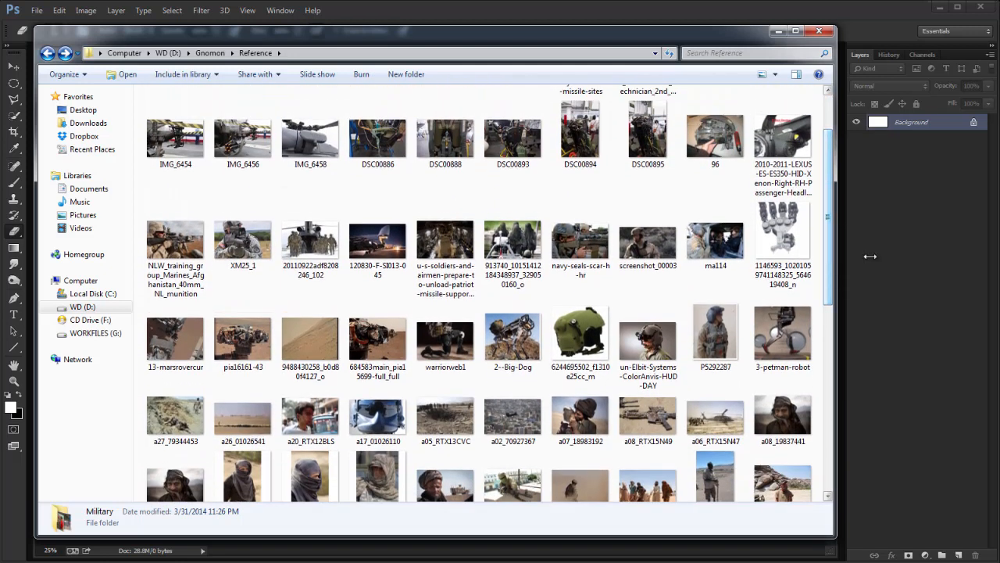
click(829, 362)
drag(831, 363, 833, 131)
drag(827, 180, 821, 188)
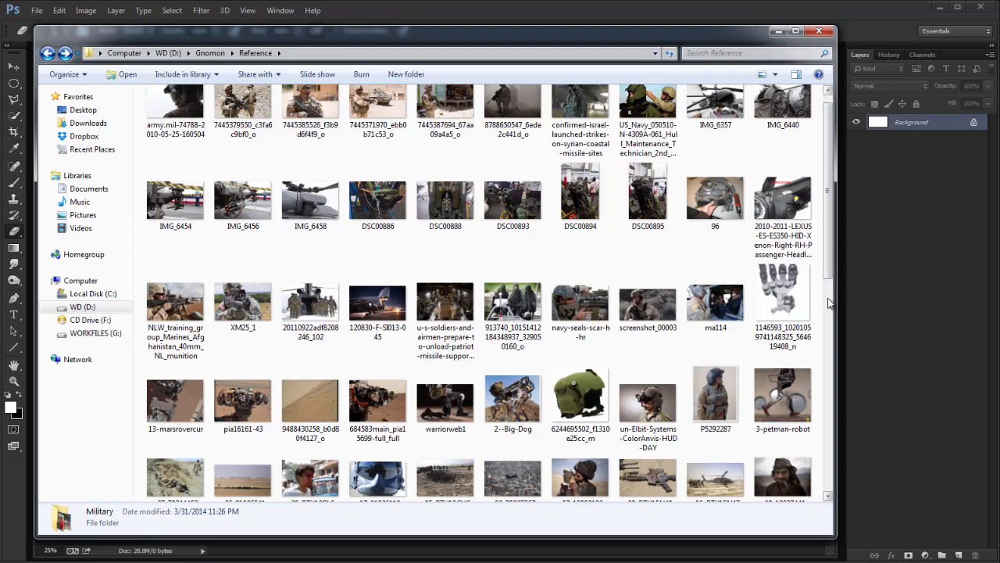
mouse_move(830, 260)
mouse_down()
mouse_move(835, 303)
mouse_move(834, 253)
mouse_up()
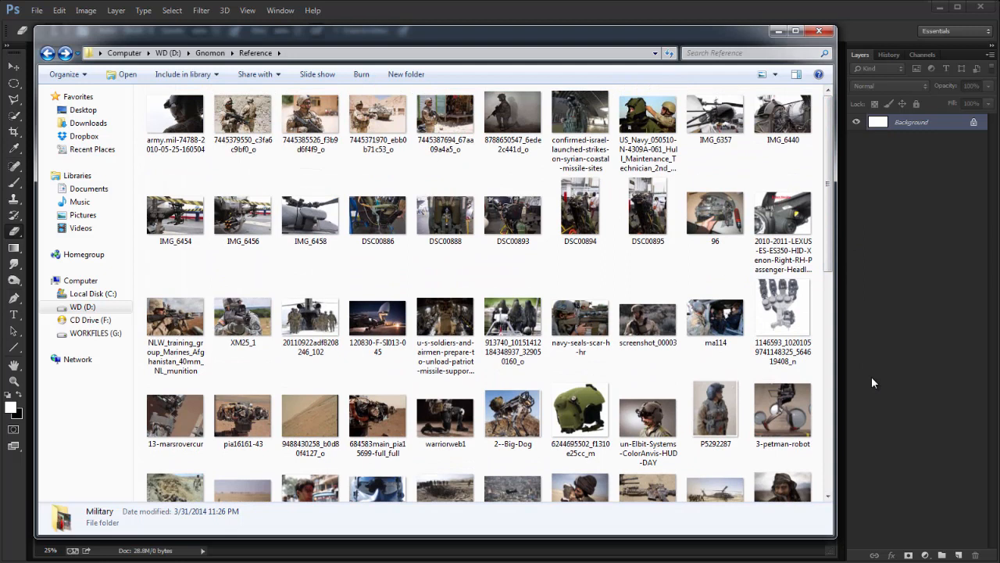
drag(824, 258, 836, 117)
click(830, 310)
drag(829, 326, 830, 129)
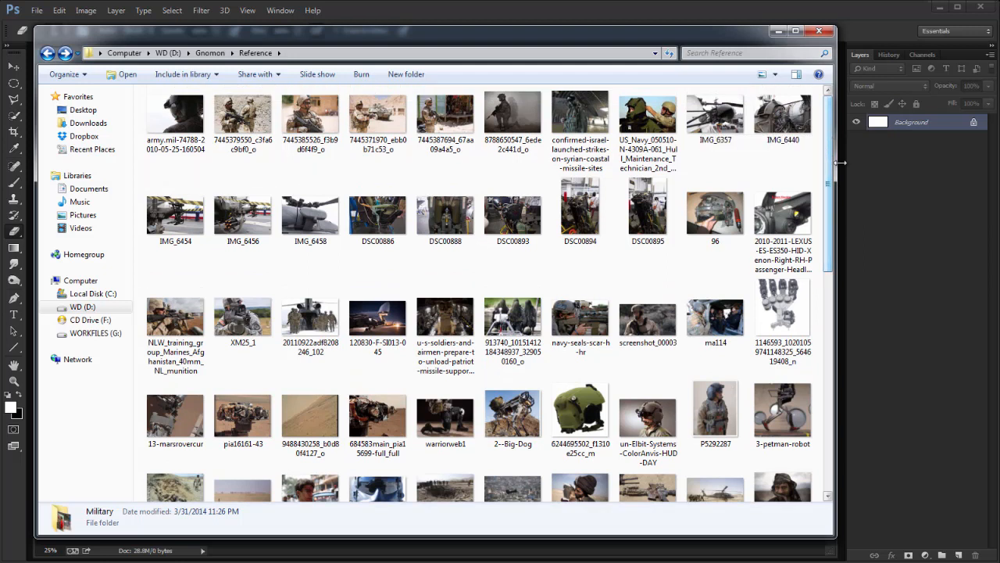
scroll(830, 359, down, 10)
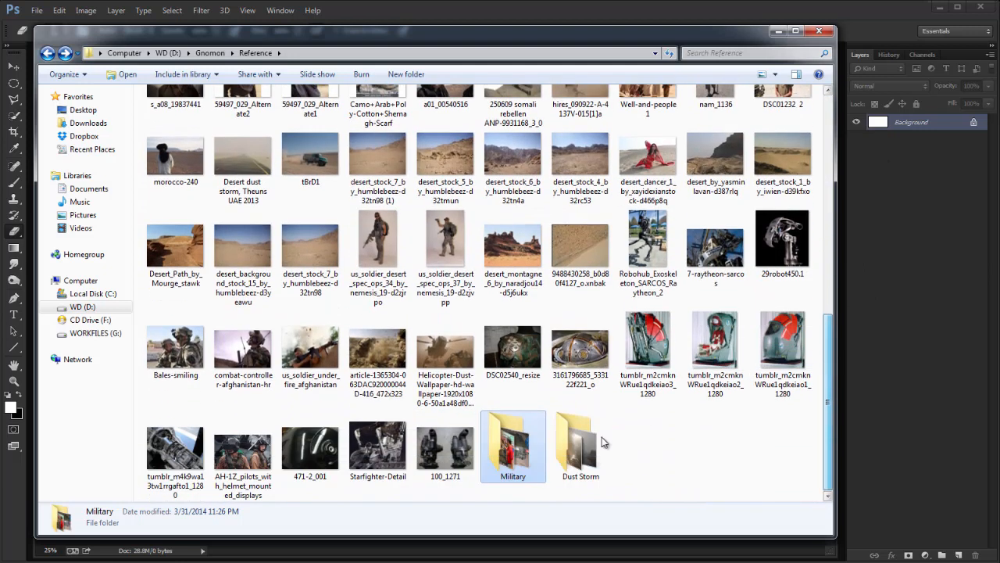
double_click(529, 457)
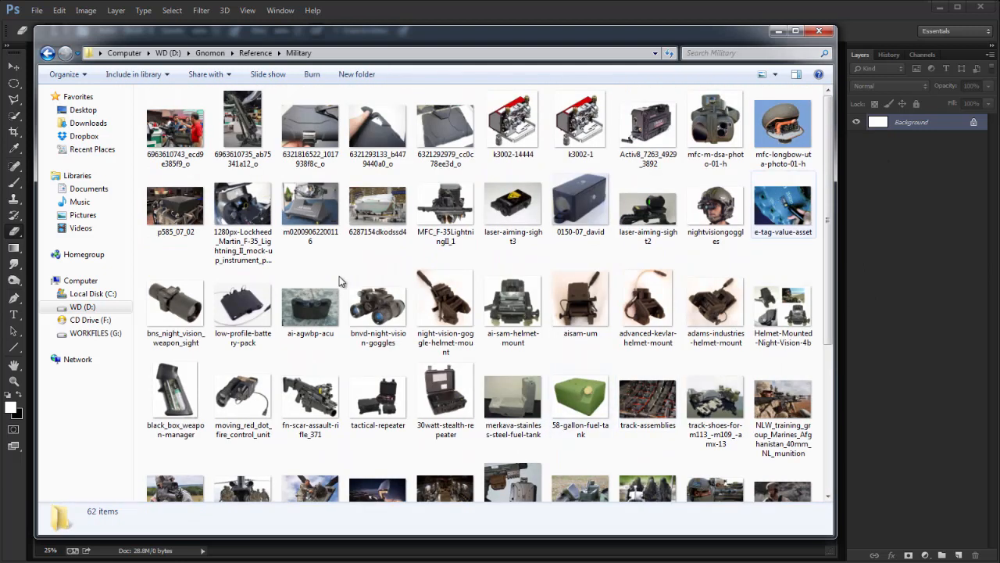
double_click(461, 123)
key(Right)
key(Left)
key(Left)
key(Right)
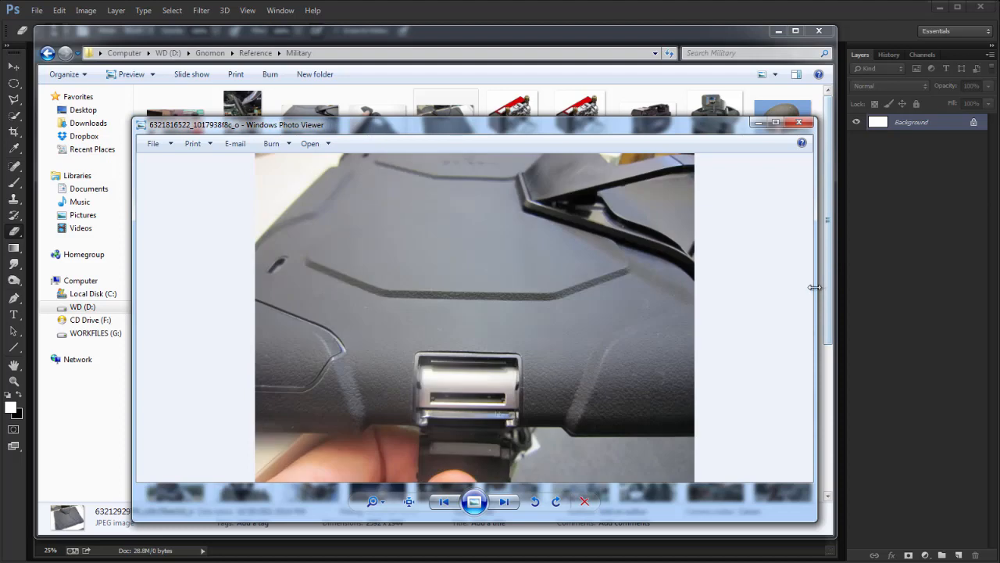
key(Right)
Step: Enlarge the photo viewer, view the following Military images up to the 1388 case picture, and close the viewer
drag(132, 118, 53, 32)
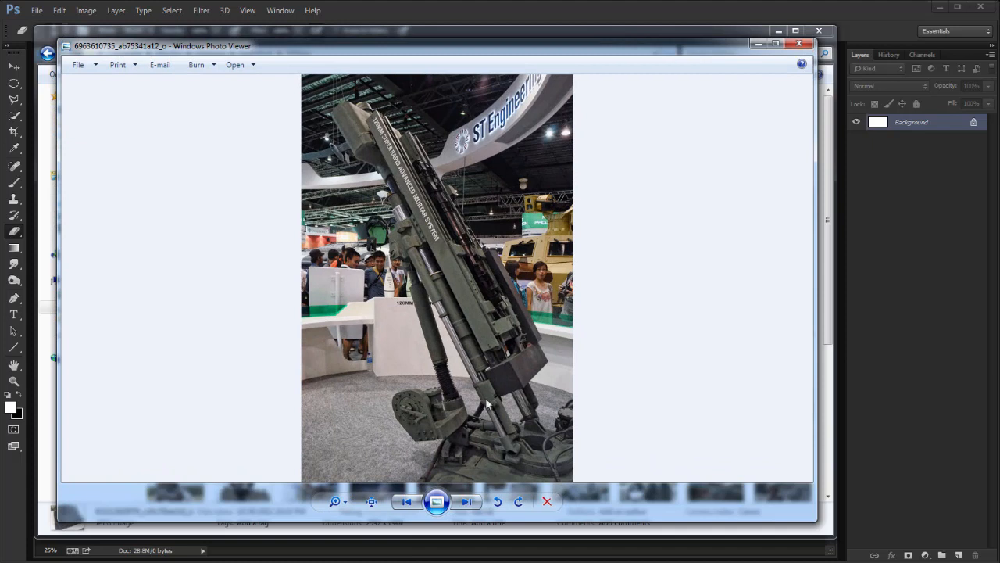
key(Right)
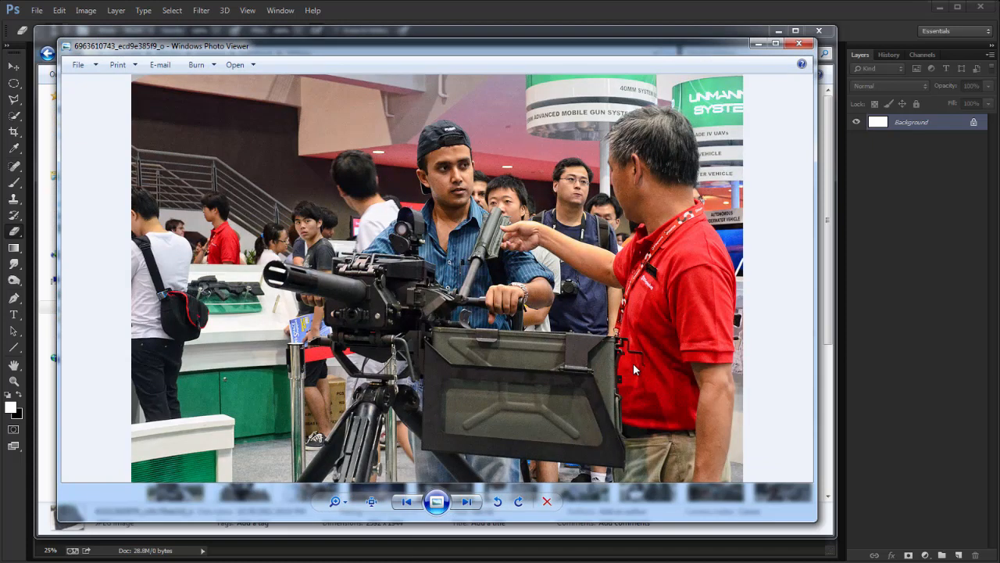
key(Right)
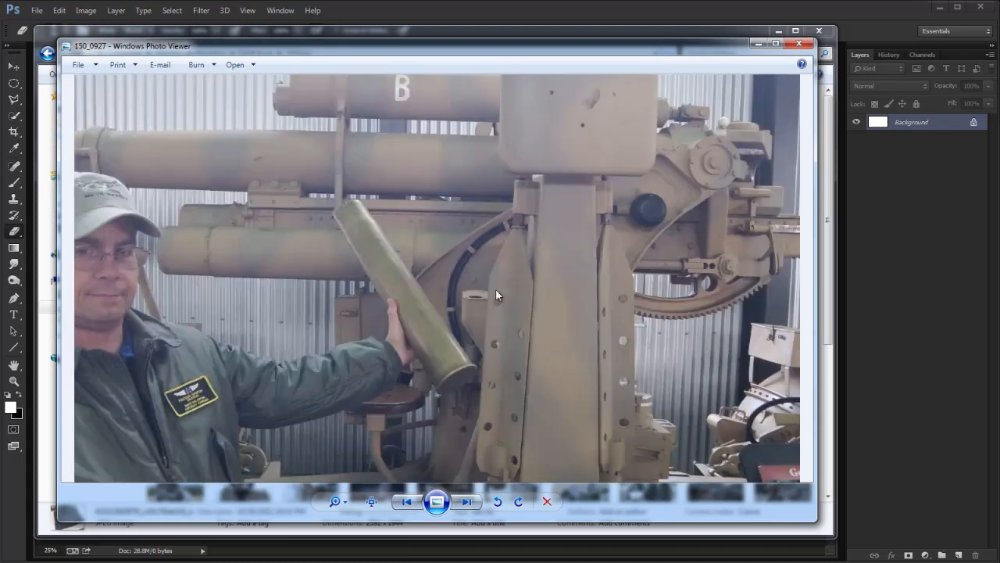
key(Right)
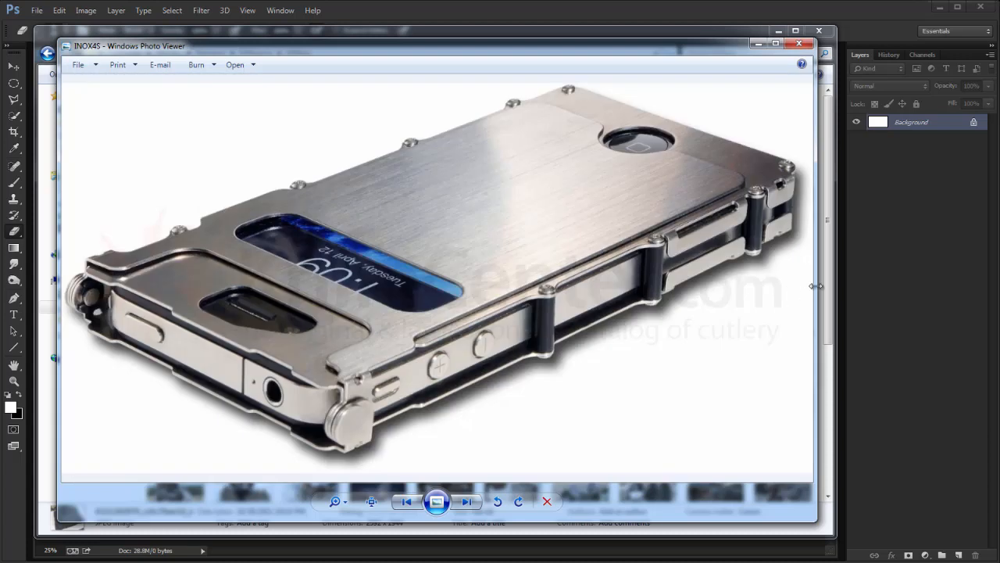
key(Right)
key(Right)
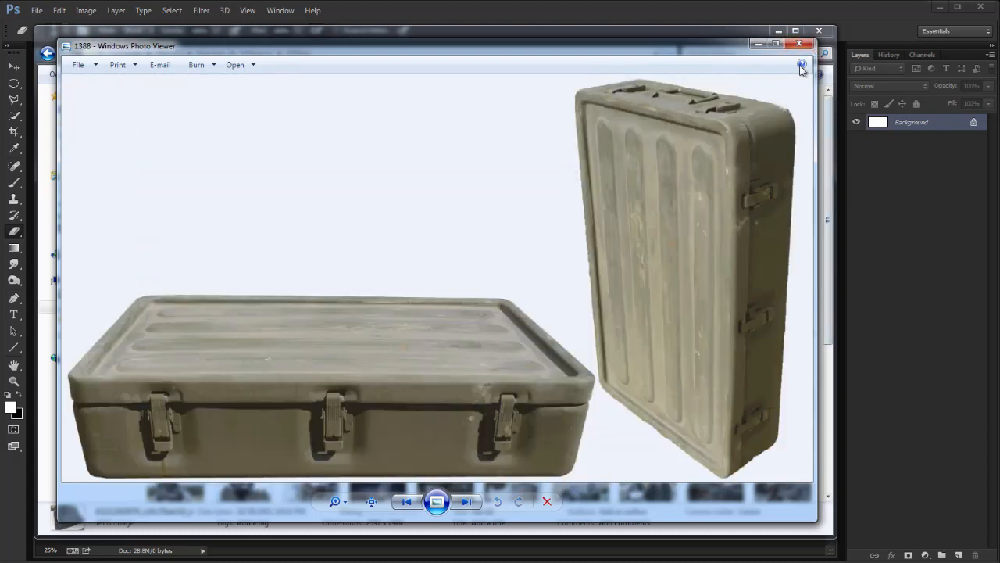
click(800, 44)
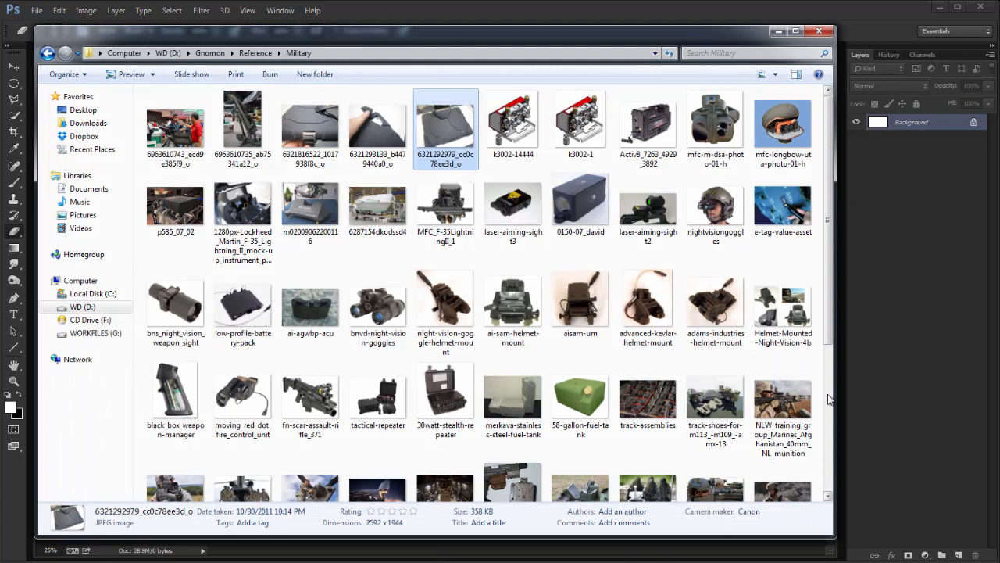
Step: Check the remaining Military images, go back to the Reference folder and review its images from the end to the start
scroll(830, 414, down, 3)
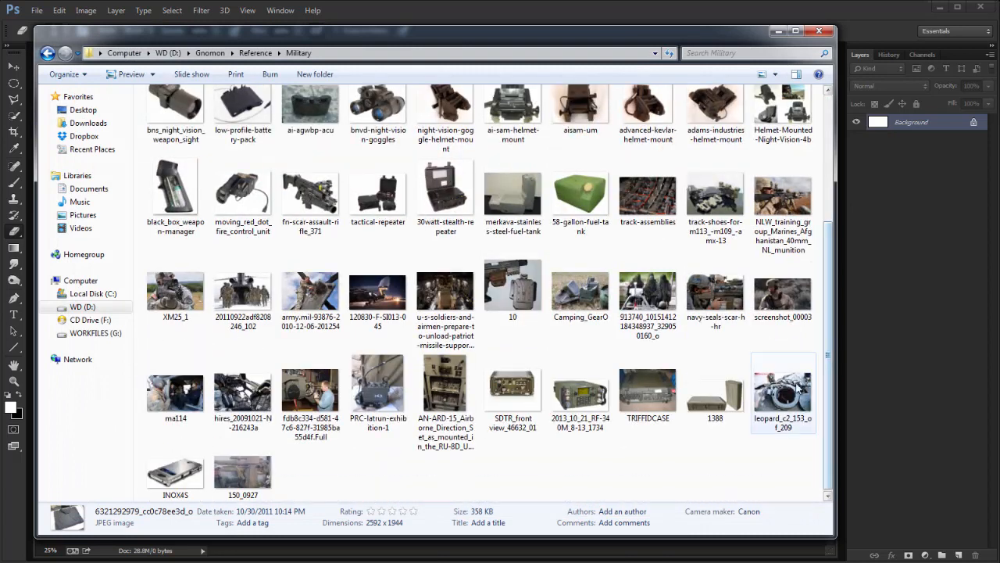
click(49, 55)
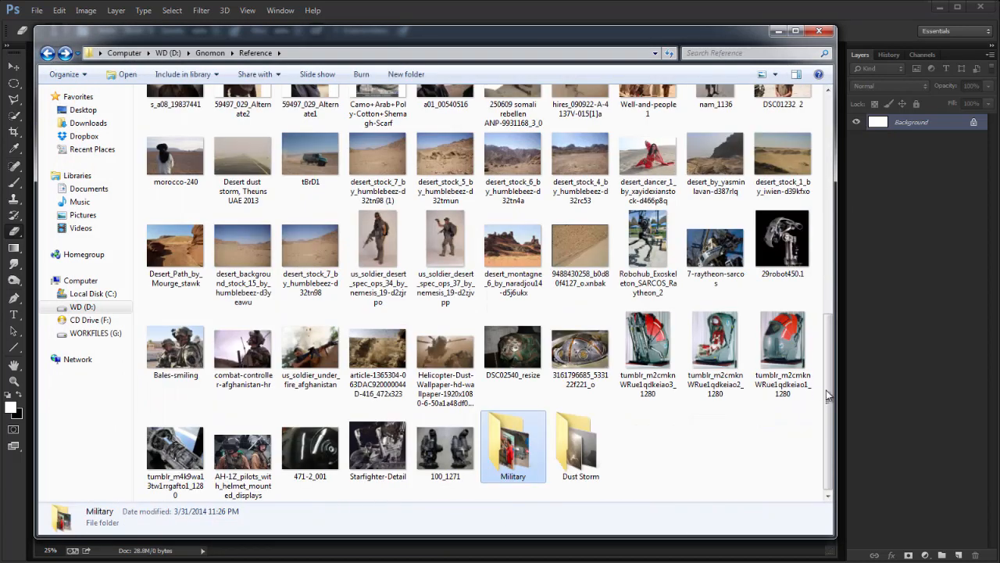
drag(828, 412, 828, 411)
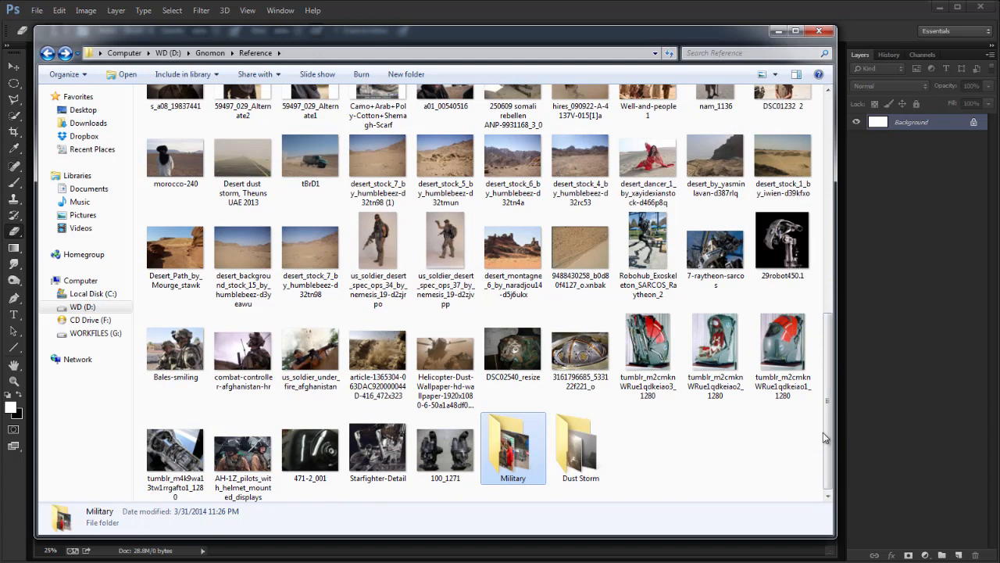
drag(830, 442, 828, 156)
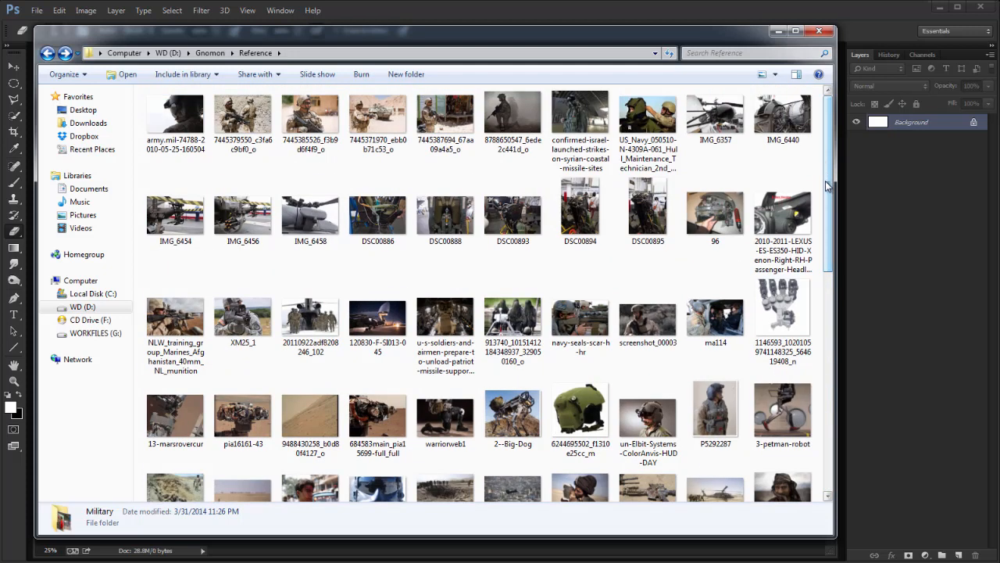
Step: Look through the Reference folder's images from start to end and return to the first rows
drag(828, 193, 829, 186)
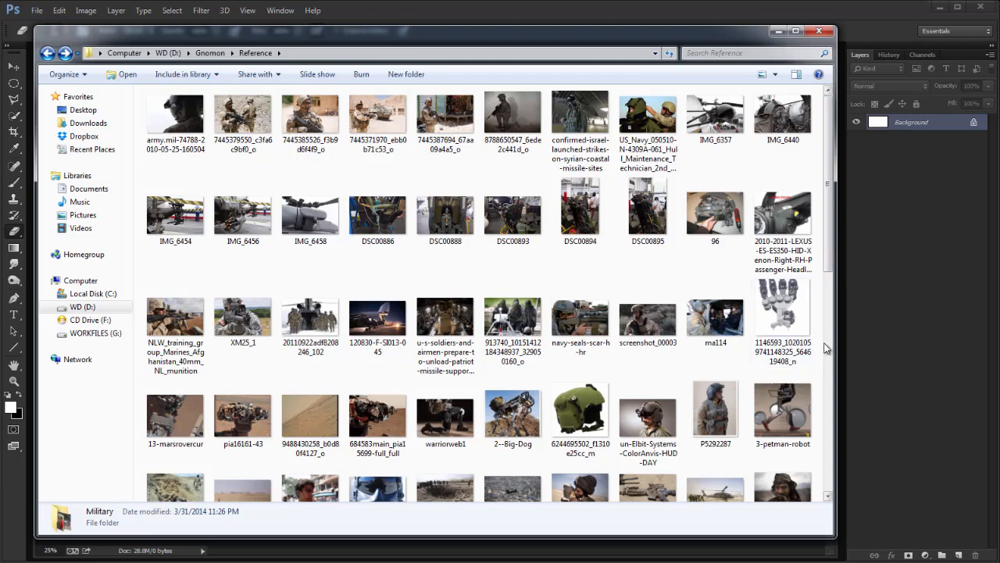
drag(831, 301, 834, 386)
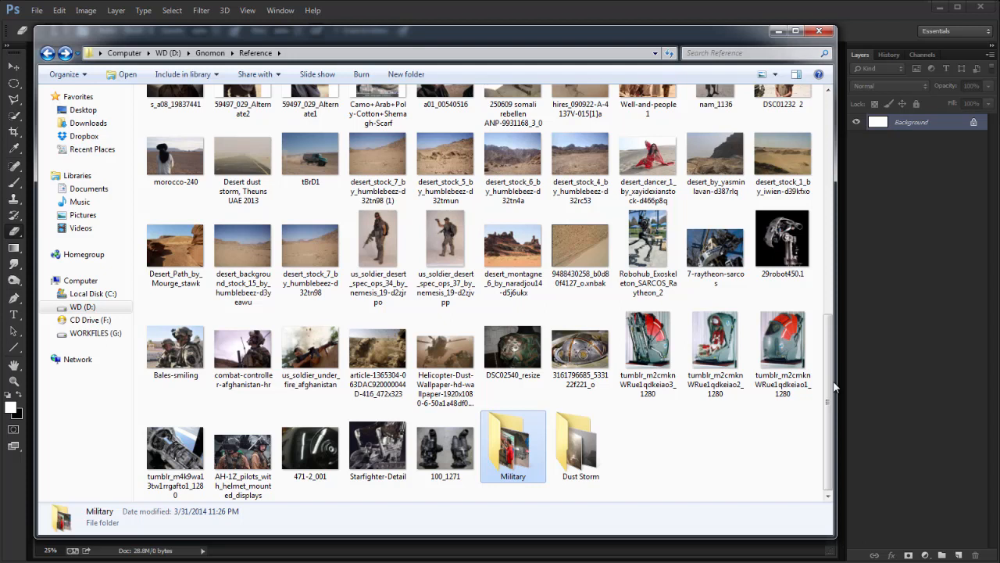
drag(829, 432, 864, 245)
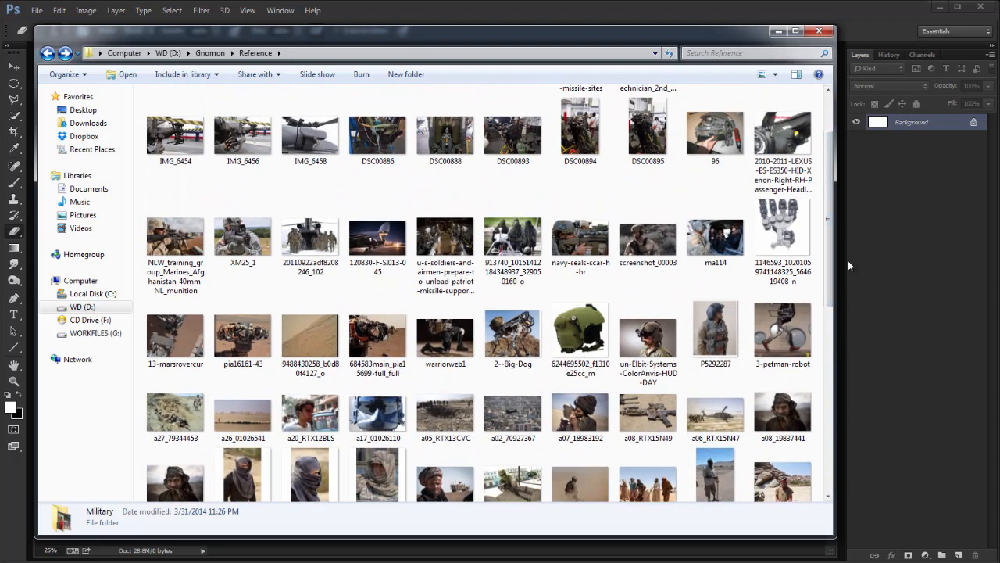
drag(830, 299, 835, 274)
drag(827, 187, 833, 143)
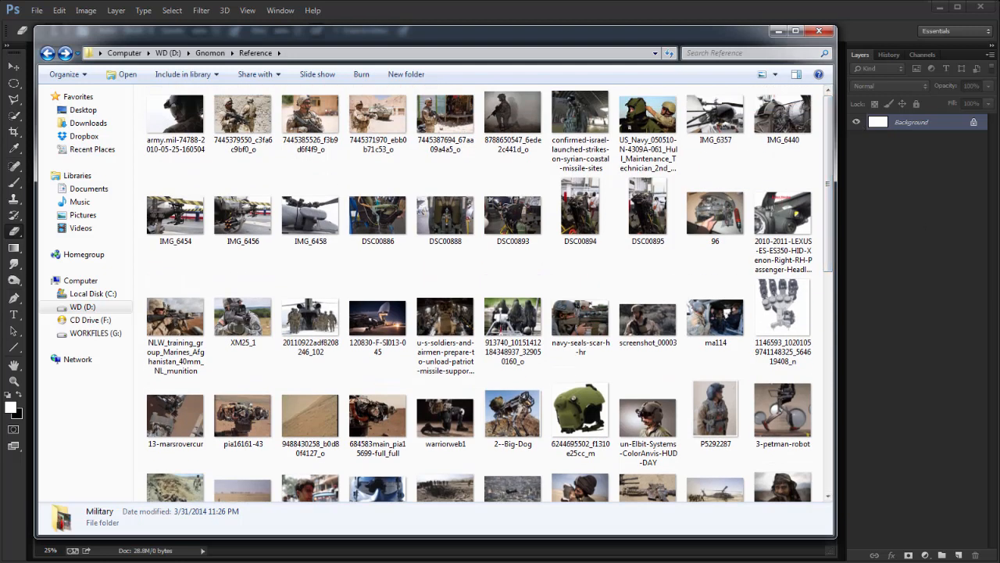
Step: Switch to Photoshop, then reposition and slightly enlarge the floating Photobashing_v01.psd document window to fill the workspace
key(alt+Tab)
drag(520, 60, 522, 57)
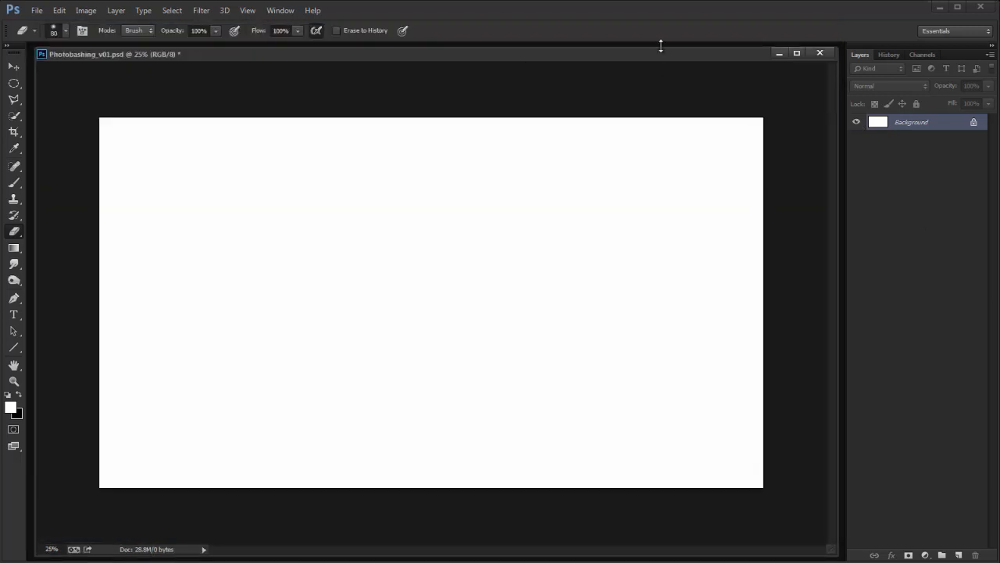
drag(662, 52, 683, 53)
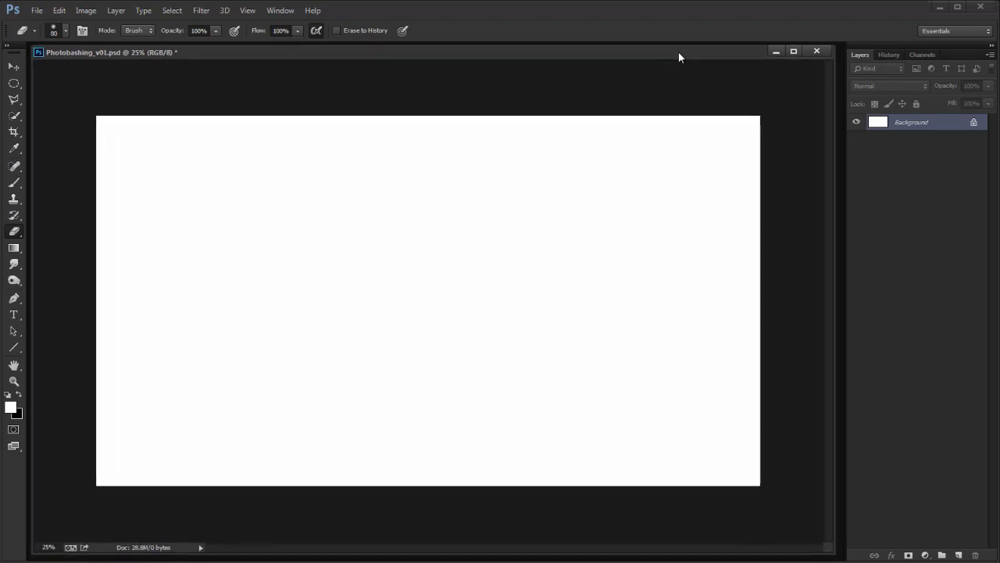
drag(827, 546, 833, 536)
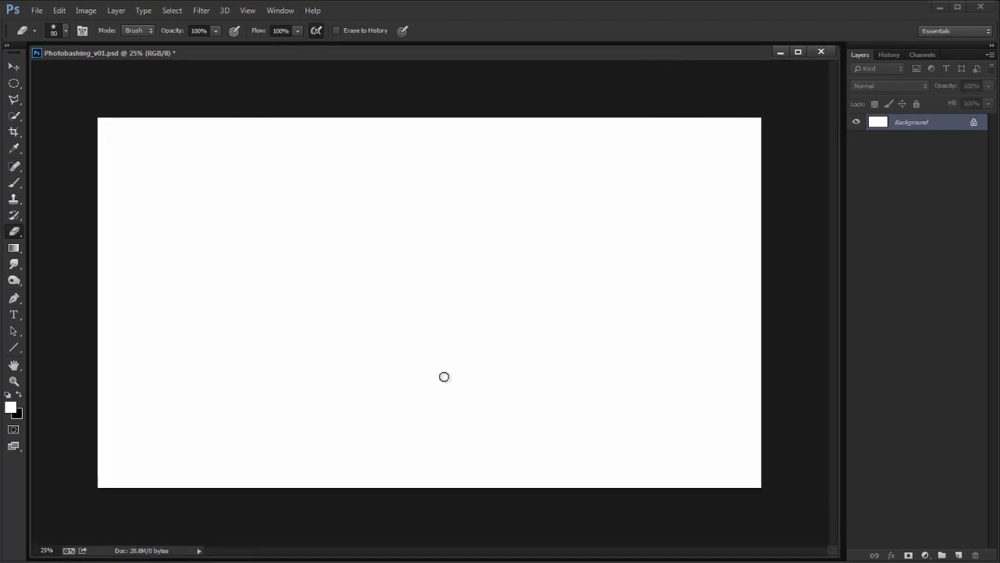
Step: Return to the Reference folder in Windows Explorer, widen its window, and preview the desert dust storm road photo
key(alt+Tab)
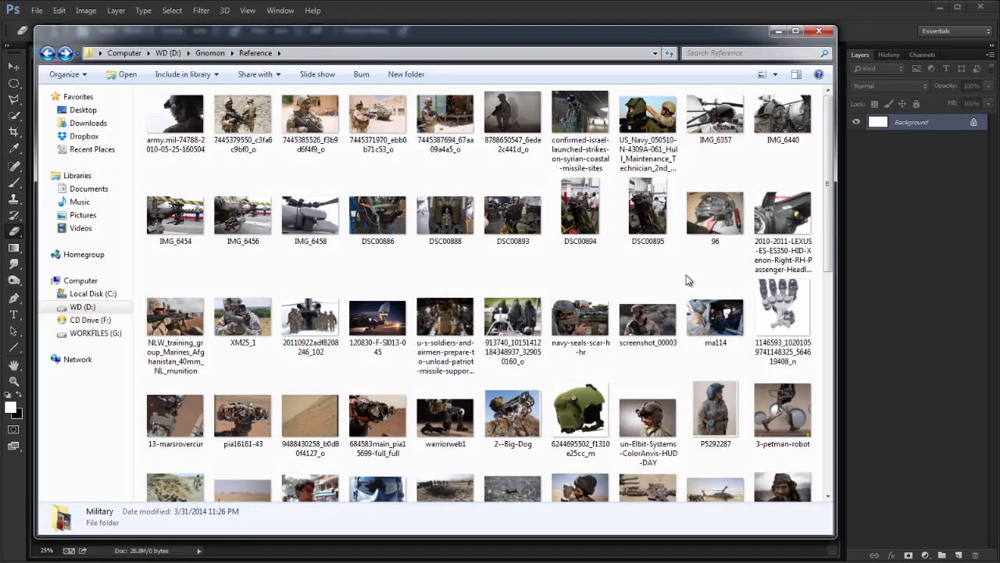
click(827, 282)
drag(827, 282, 851, 237)
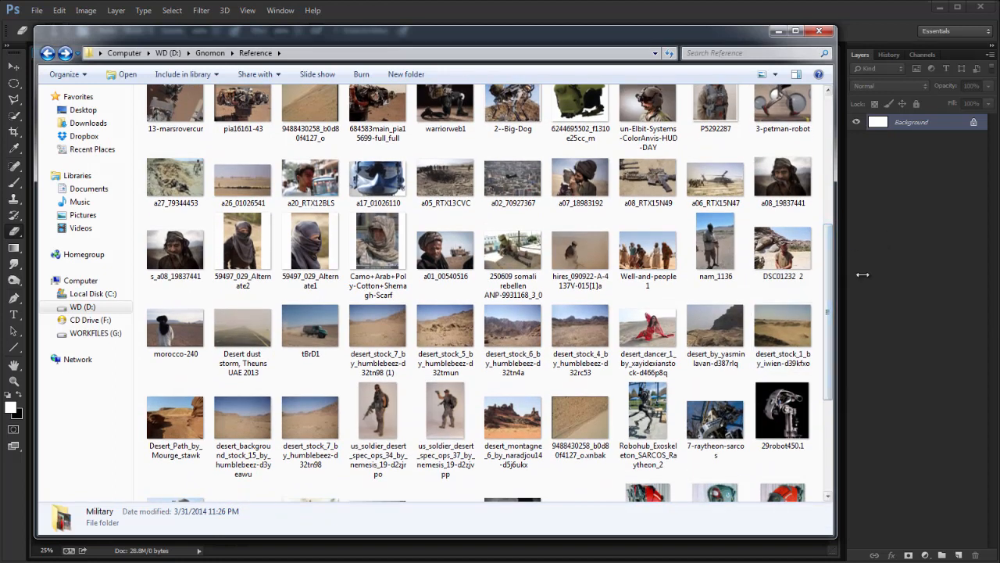
drag(835, 536, 872, 512)
click(865, 125)
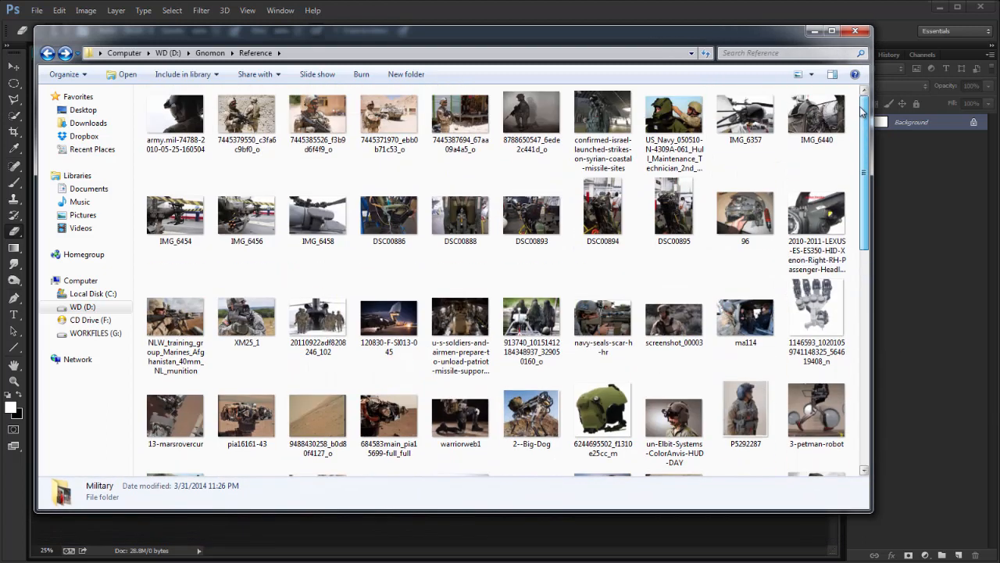
drag(865, 125, 872, 249)
click(257, 295)
double_click(258, 295)
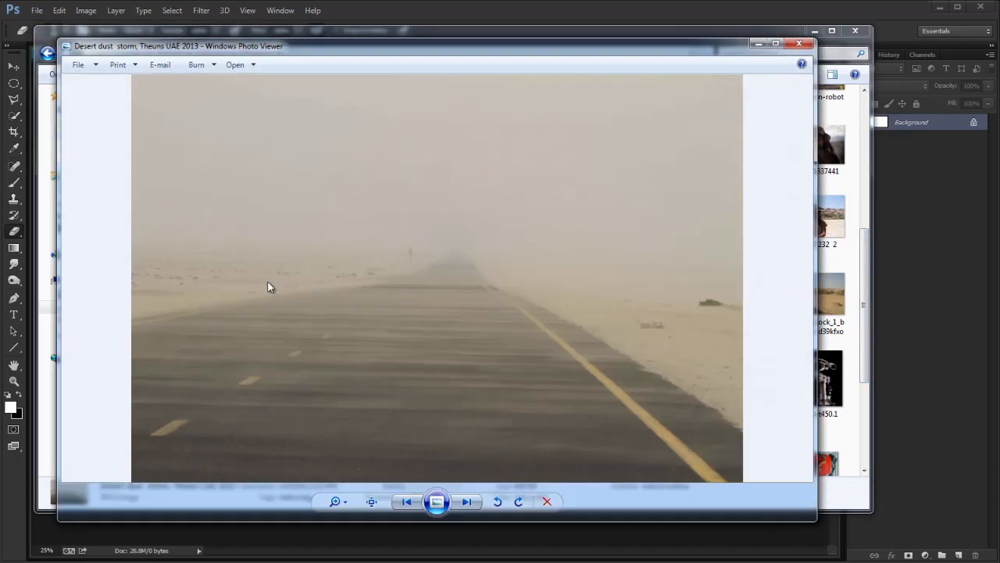
click(798, 45)
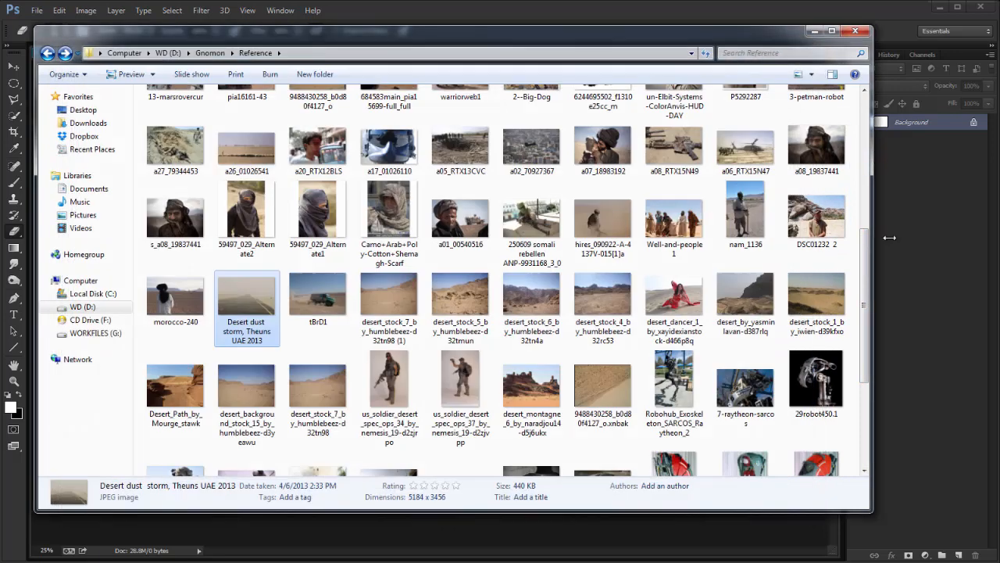
Step: Open the Dust Storm subfolder at the end of the Reference folder and shorten the Explorer window
scroll(867, 396, down, 3)
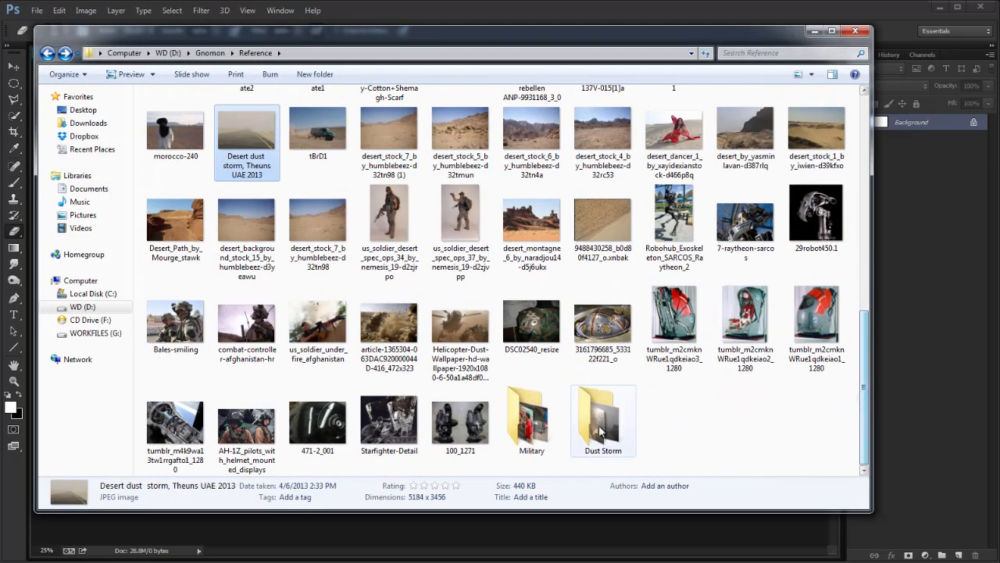
click(606, 429)
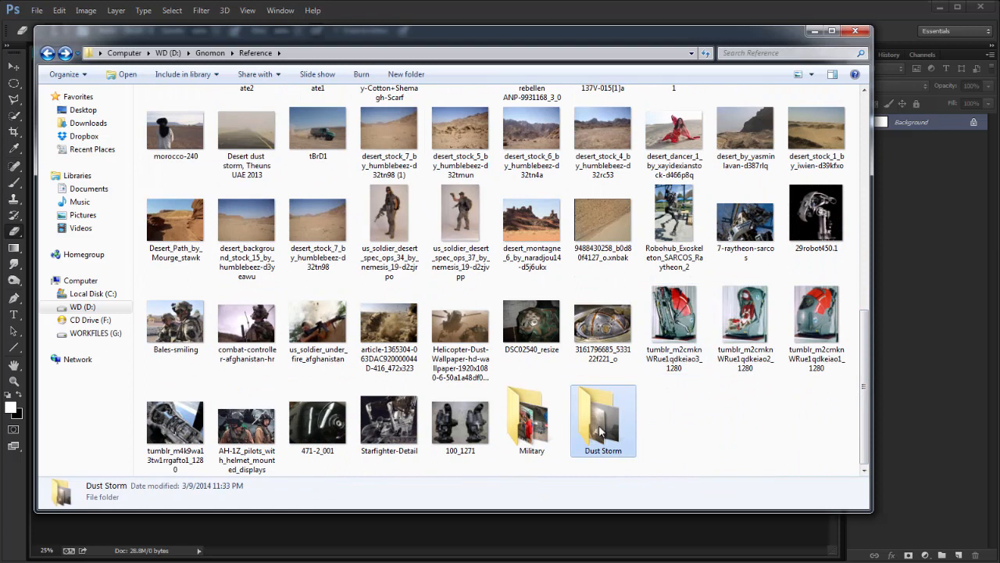
double_click(601, 429)
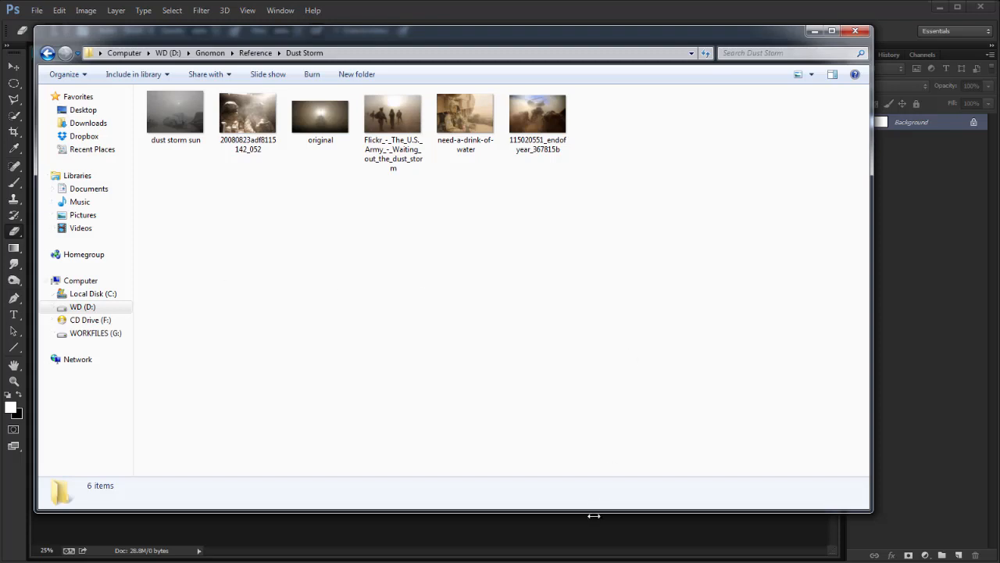
drag(597, 512, 598, 384)
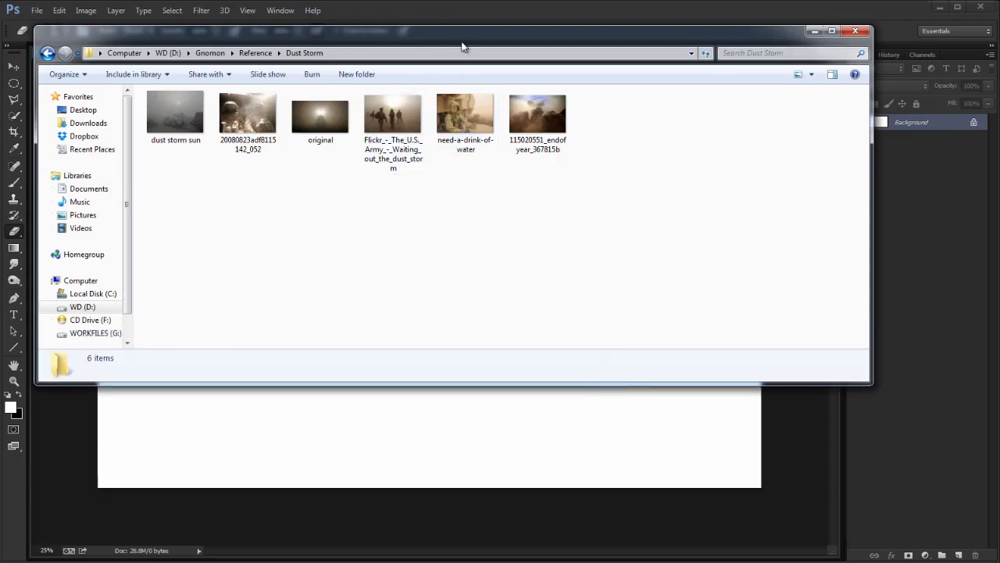
Step: View the Dust Storm pictures starting from the soldiers waiting out the storm, close the viewer, and go back to the Reference folder
double_click(402, 108)
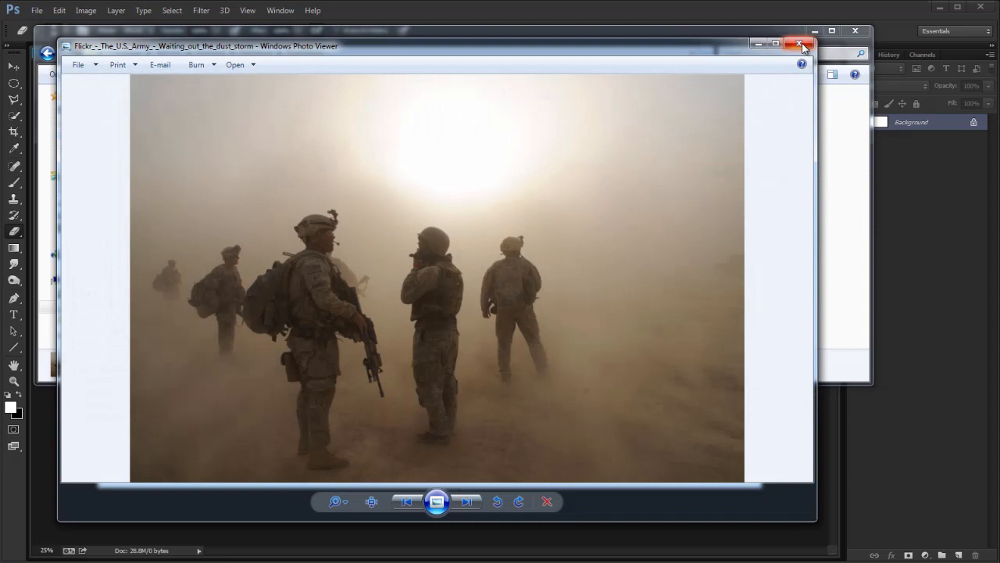
key(Right)
key(Left)
key(Right)
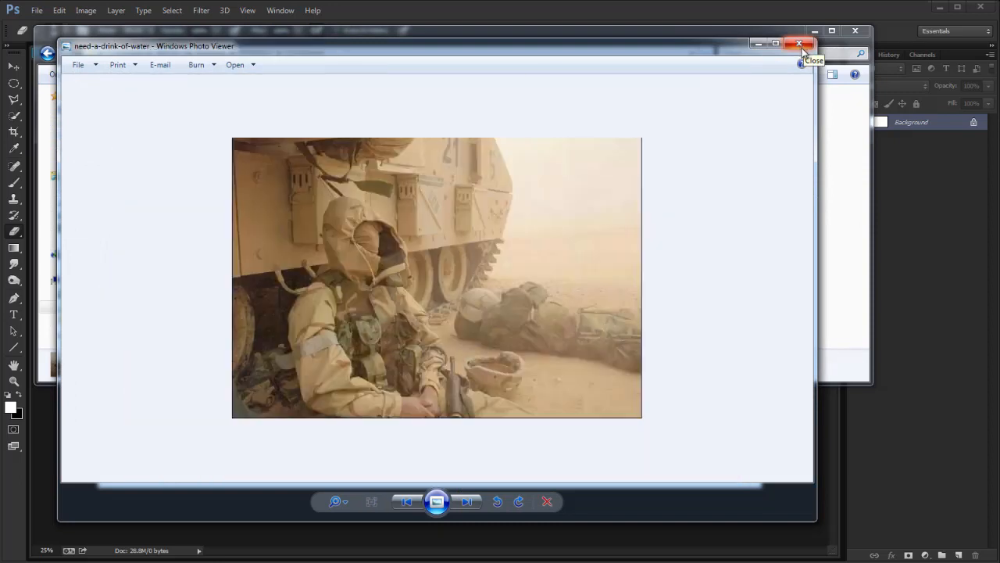
key(Right)
key(Right)
key(Right)
key(Left)
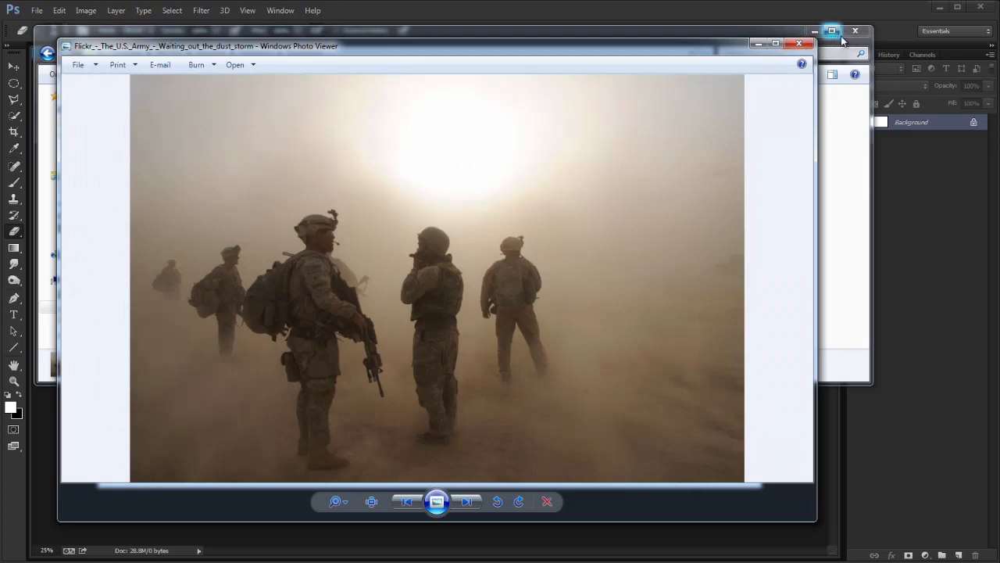
key(Right)
key(Right)
click(800, 44)
click(47, 53)
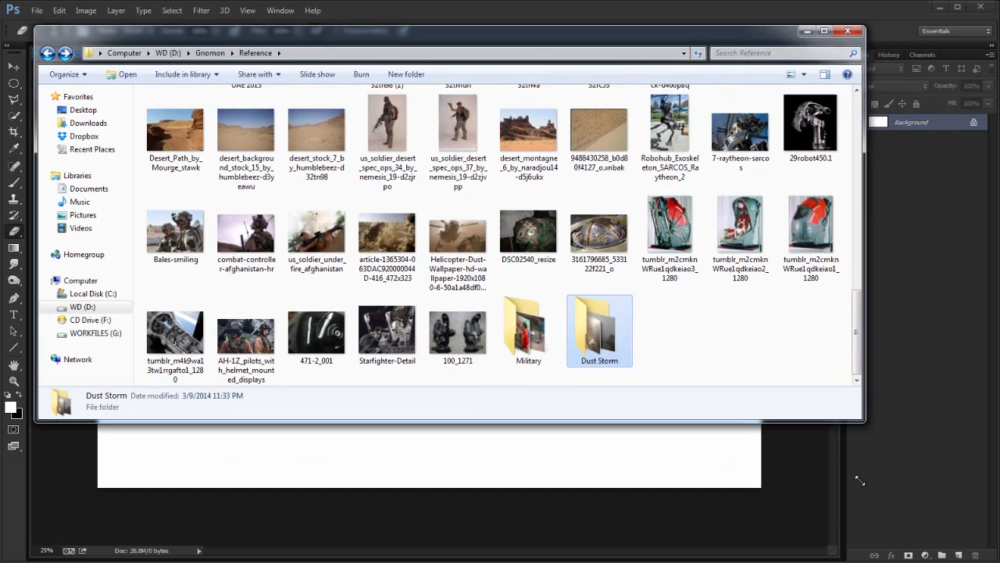
Step: Enlarge the Explorer window and preview the article-1365304 dust blast photo and the Helicopter-Dust-Wallpaper image
drag(860, 480, 860, 492)
drag(856, 396, 854, 359)
double_click(384, 395)
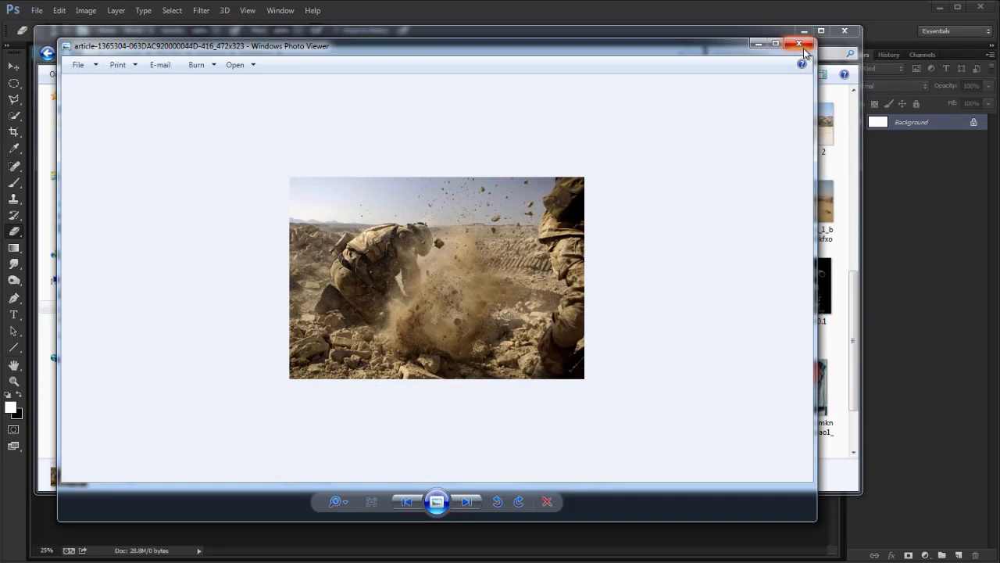
click(803, 49)
double_click(476, 376)
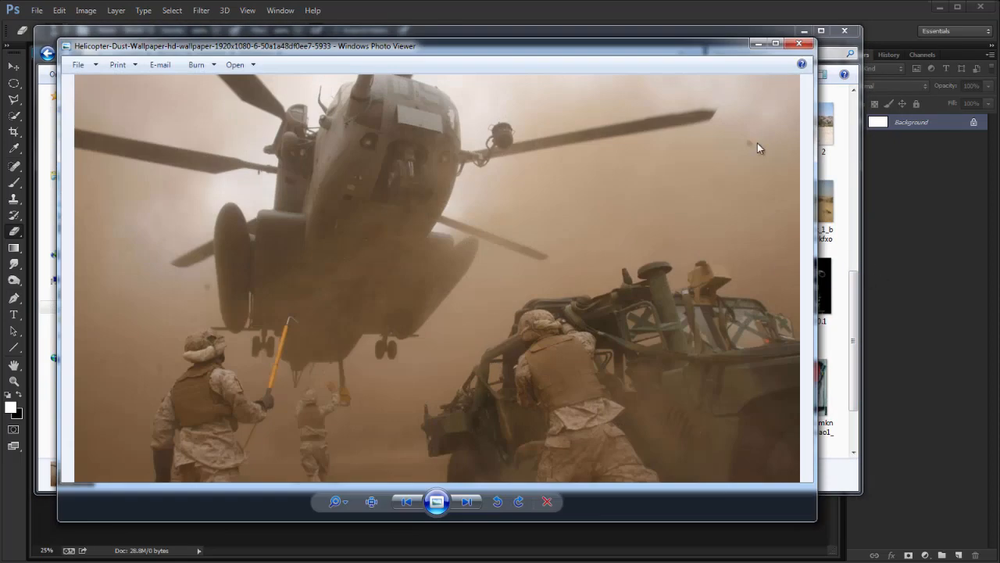
click(804, 44)
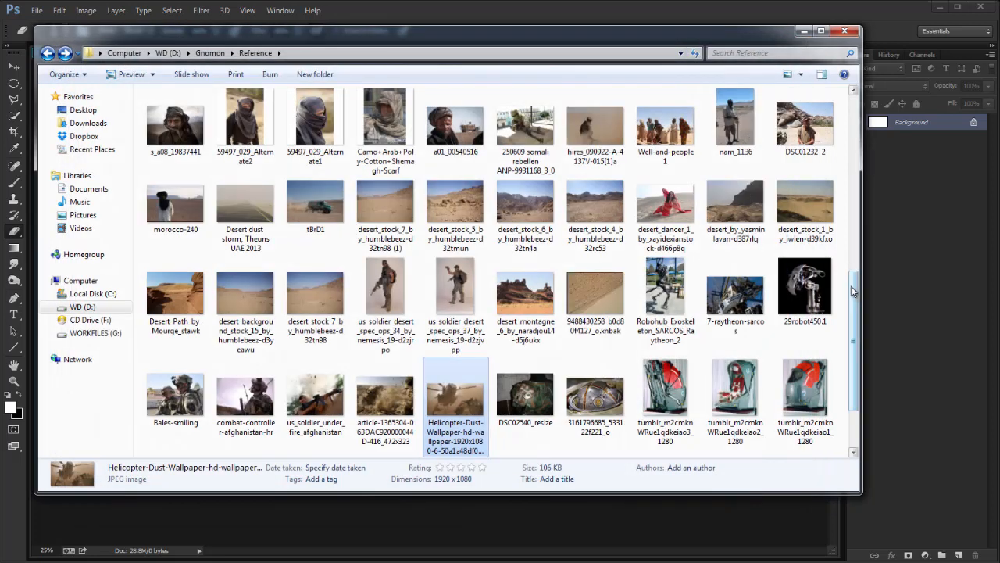
Step: Look back through the reference rows and preview the shadowed desert cliff photo and the desert_stock_1 landscape
drag(856, 299, 869, 211)
drag(856, 283, 863, 263)
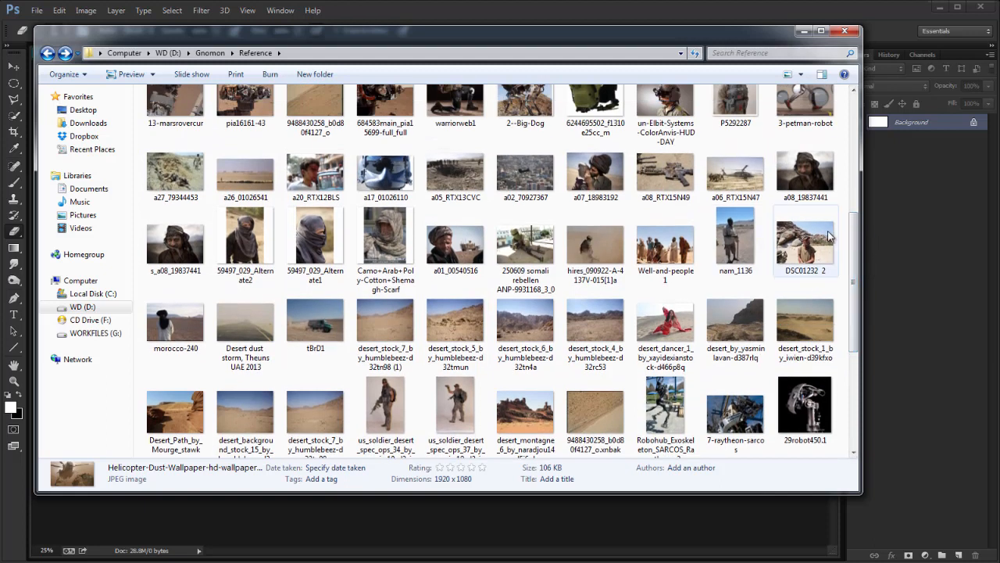
scroll(854, 312, down, 1)
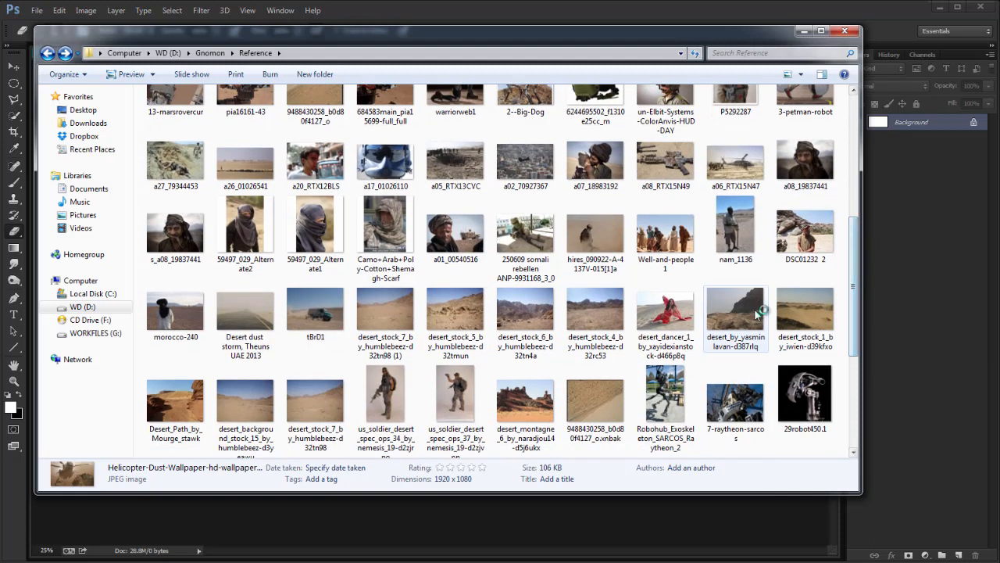
double_click(765, 311)
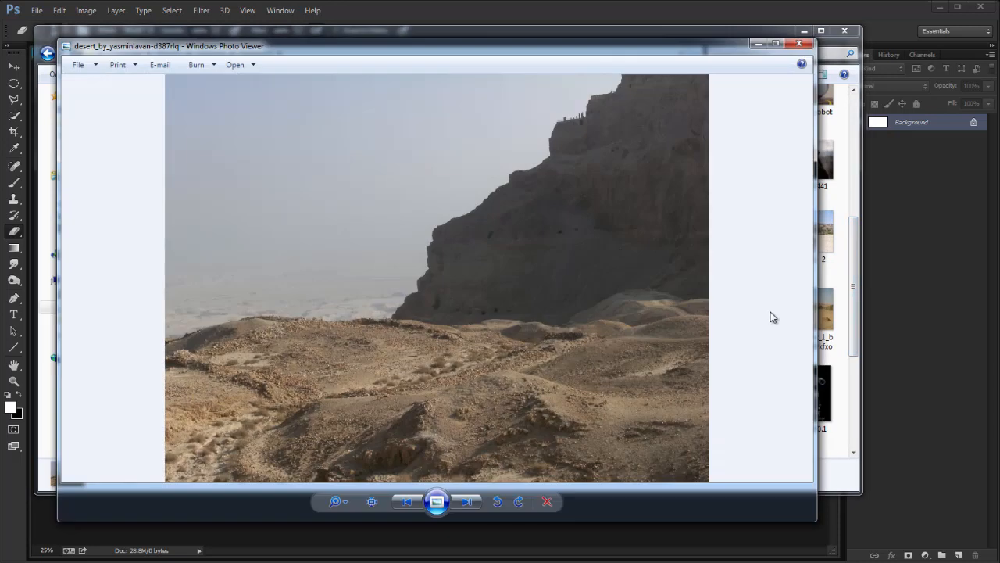
click(798, 43)
double_click(823, 310)
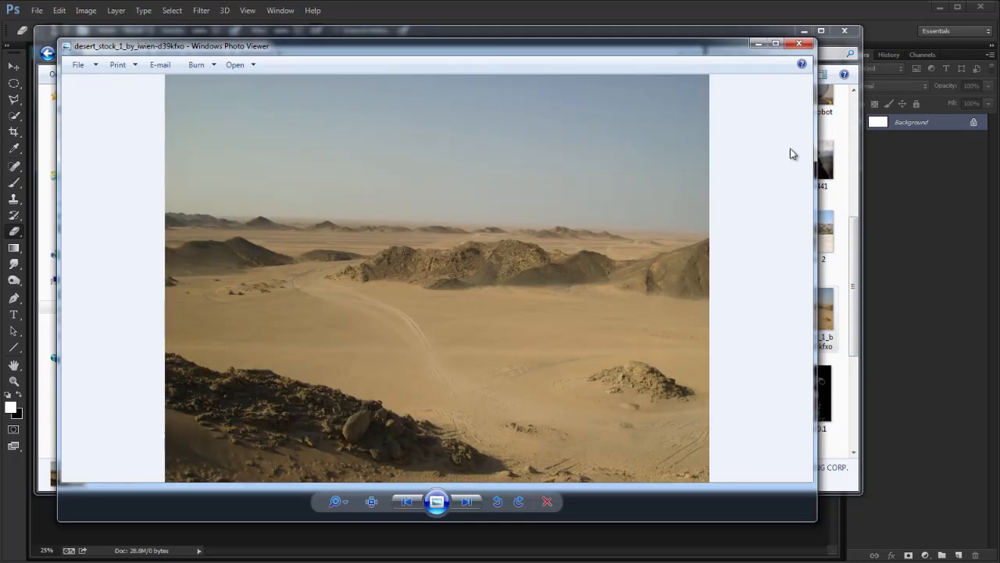
click(799, 44)
Step: Place the Helicopter-Dust-Wallpaper image into Photobashing_v01.psd in Photoshop and scale it up to cover most of the canvas
drag(852, 307, 852, 398)
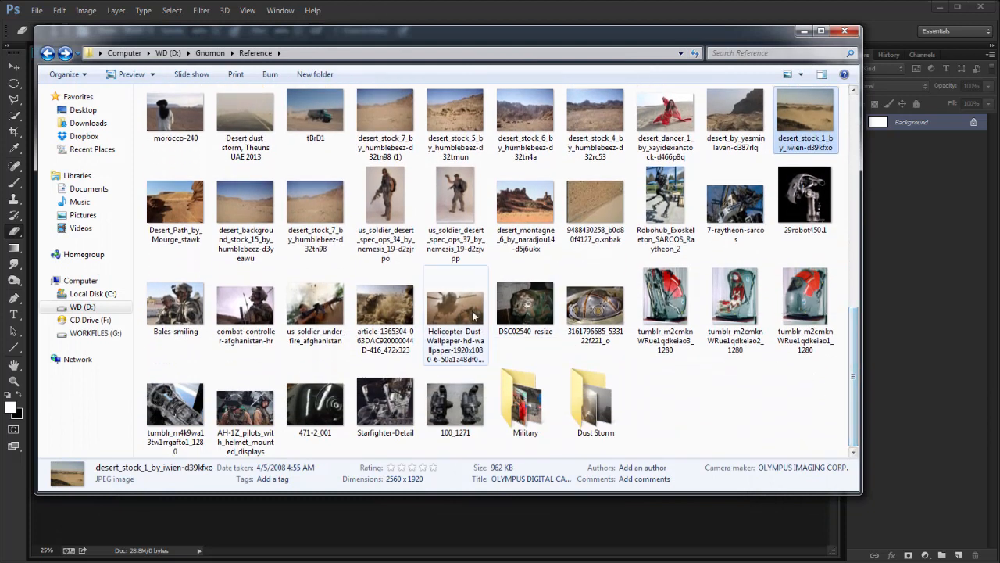
drag(467, 313, 435, 502)
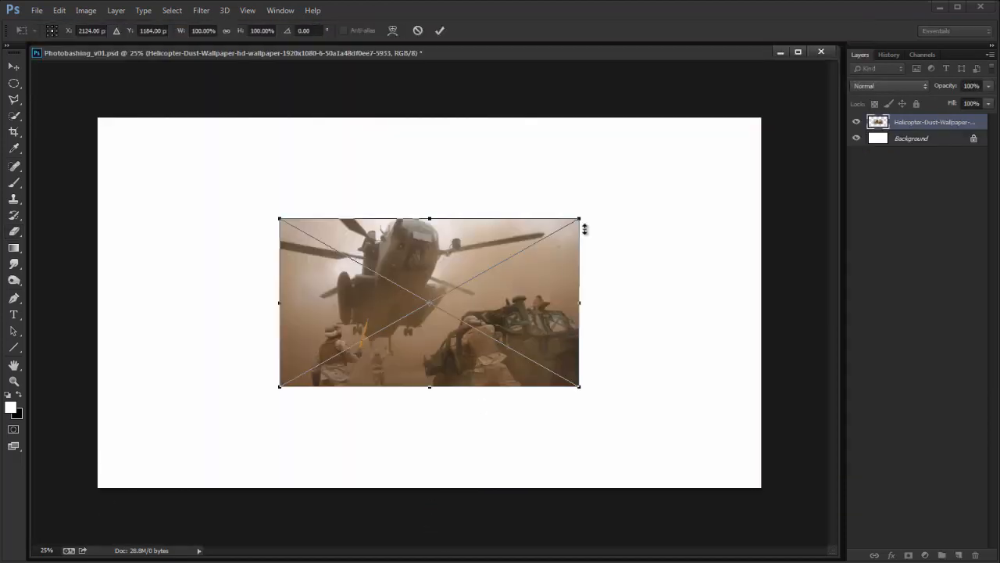
drag(586, 215, 769, 142)
drag(699, 301, 685, 281)
key(e)
key(Return)
click(689, 303)
click(574, 278)
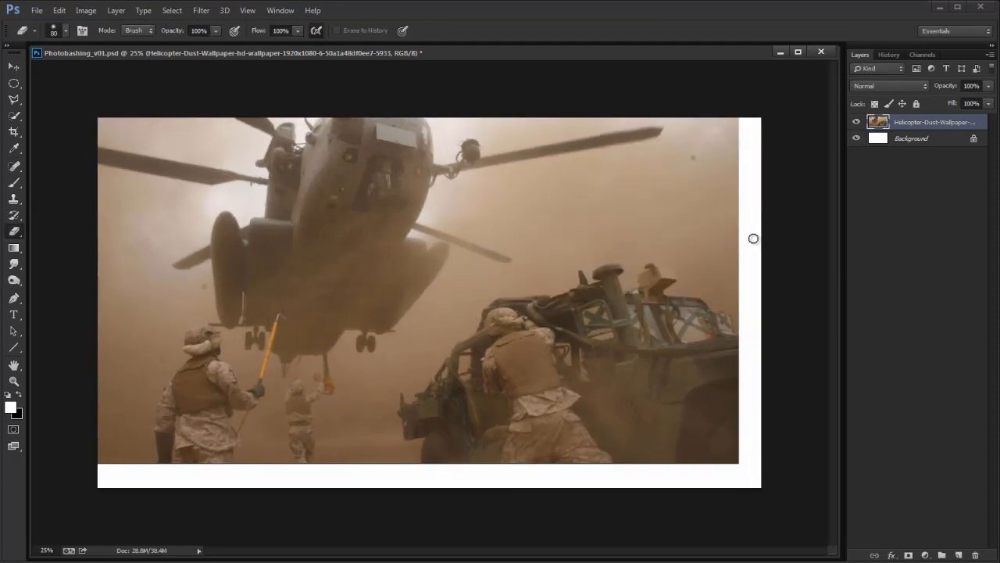
Step: Shift the helicopter image slightly to the right and fill the Background layer with black
key(v)
drag(655, 303, 669, 302)
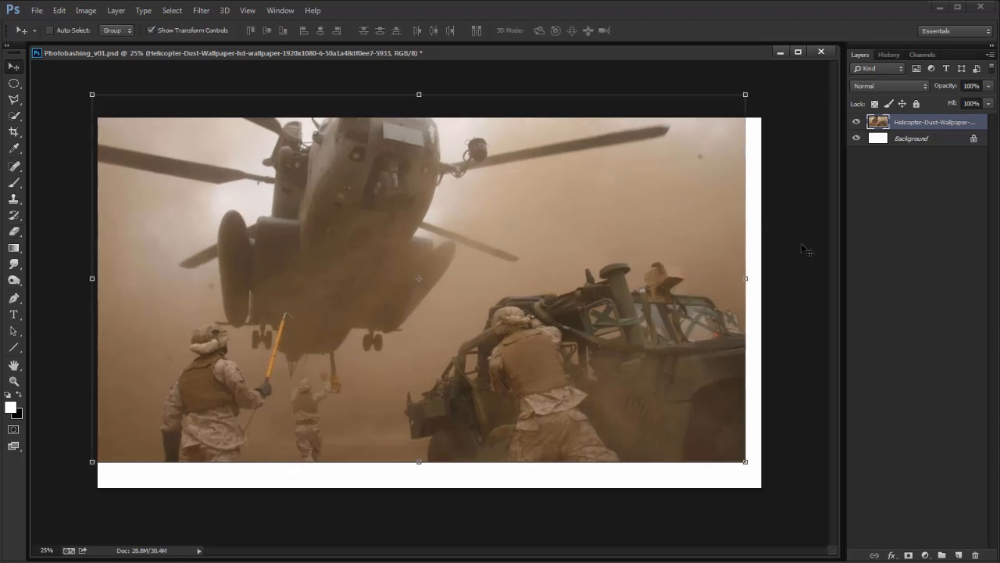
click(894, 141)
key(ctrl+BackSpace)
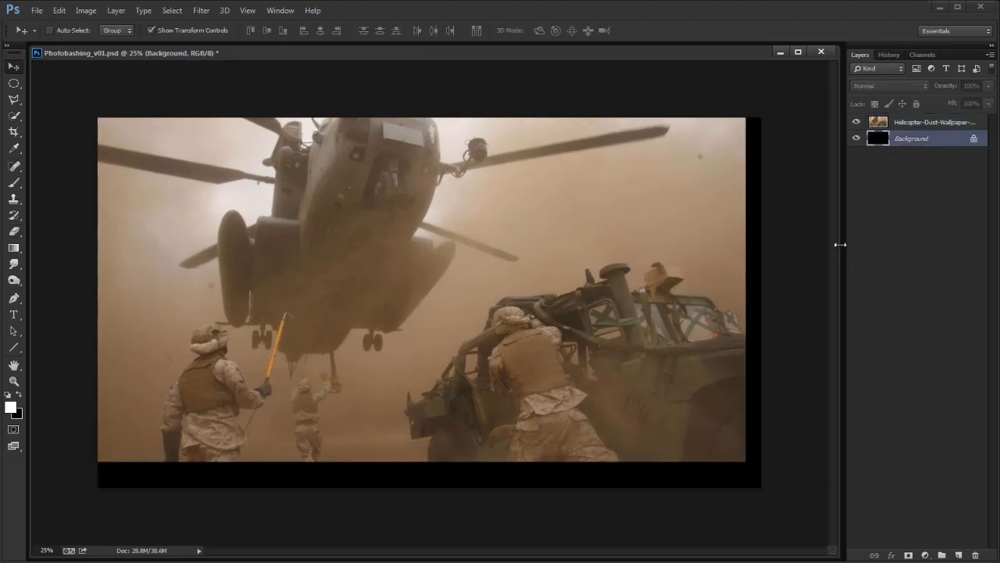
Step: Revisit the Reference folder, select the Dust Storm subfolder, and return to the Photoshop document
key(alt+Tab)
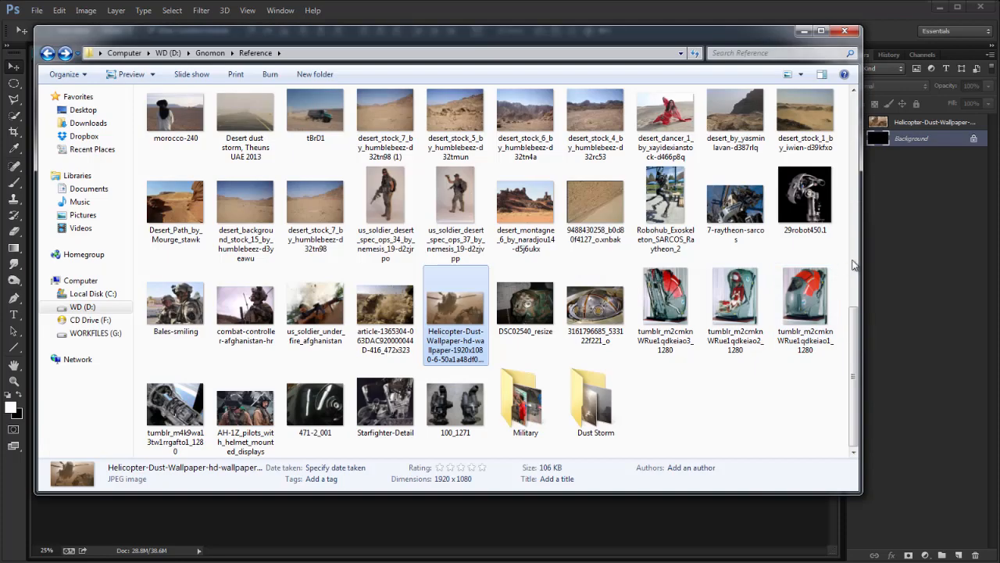
click(606, 412)
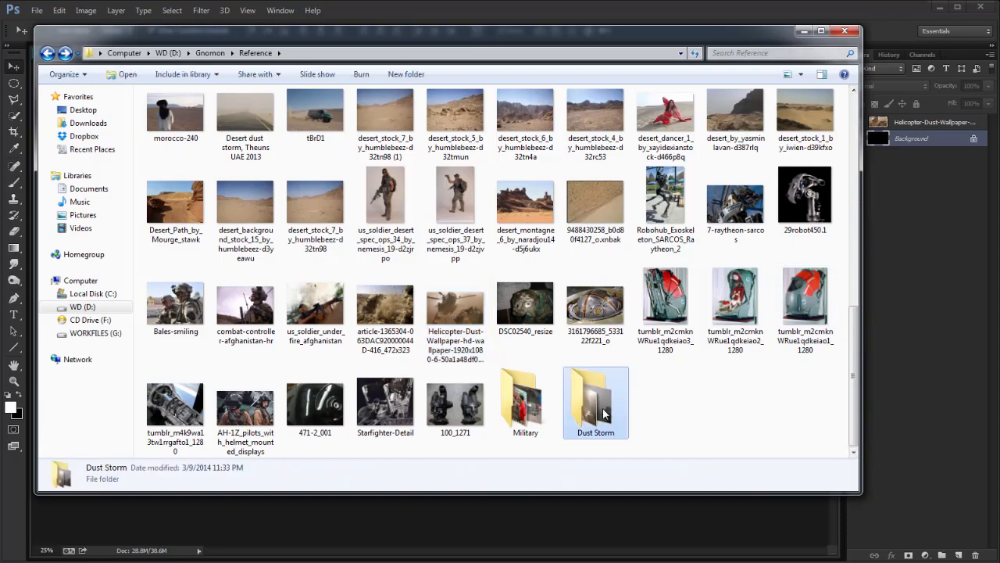
click(561, 513)
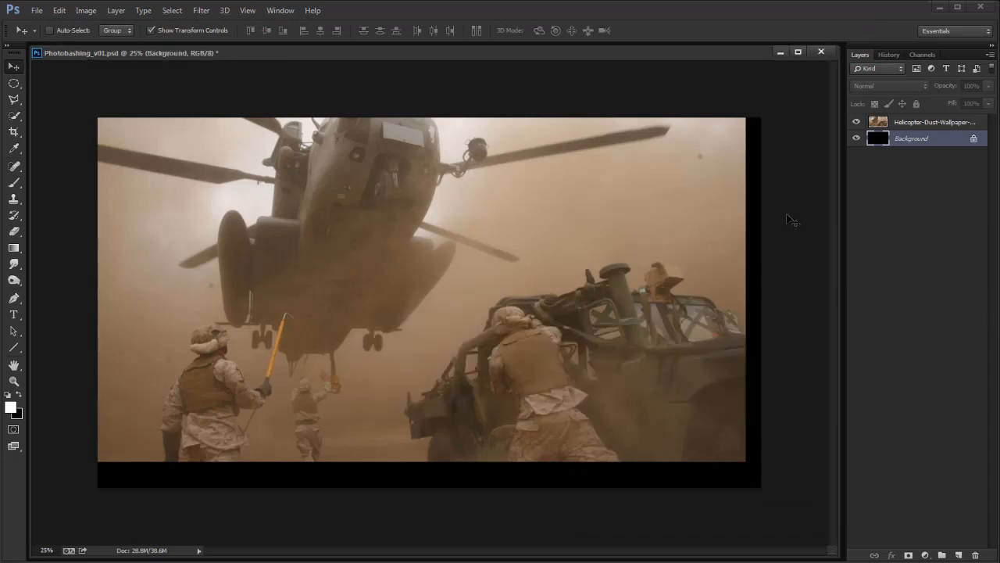
Step: Look into the Dust Storm subfolder and return to the Reference folder
key(alt+Tab)
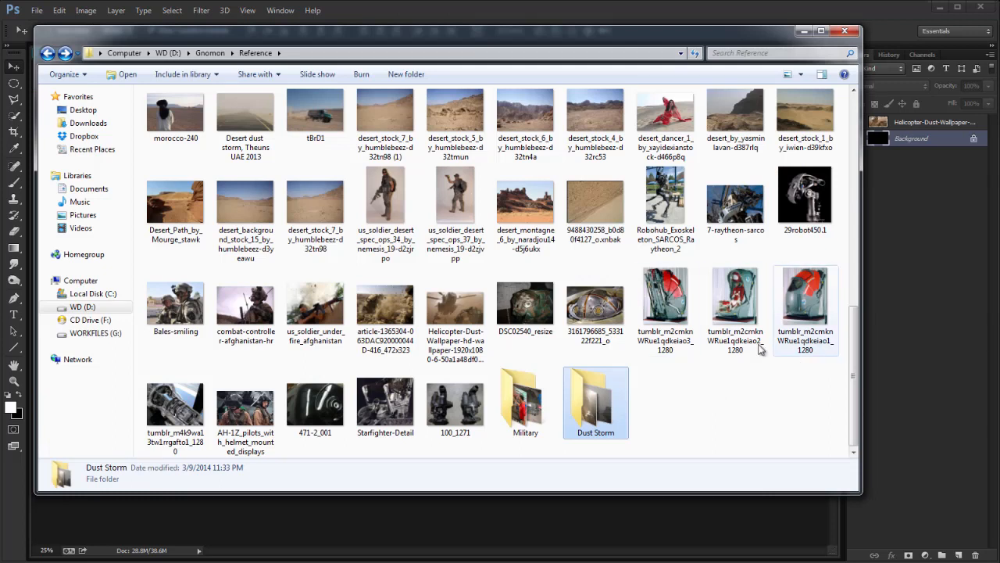
double_click(598, 414)
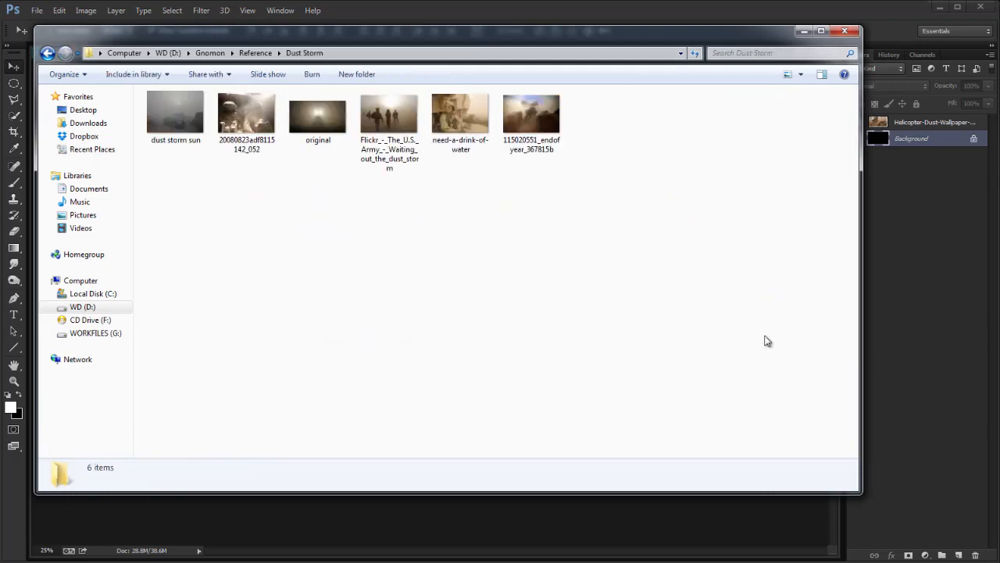
click(47, 55)
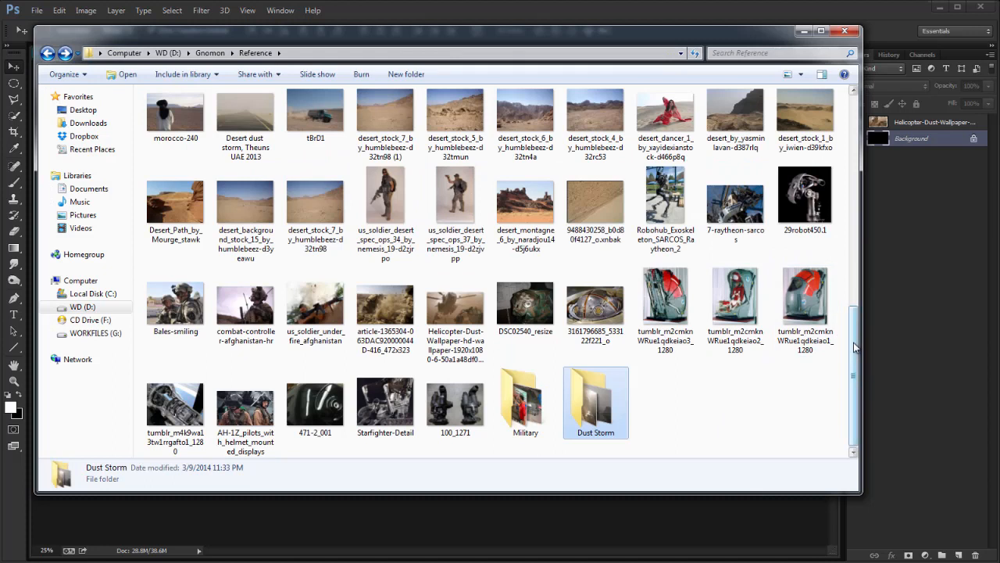
Step: Place 59497_029_Alternate1 into Photobashing_v01.psd, move its layer above the helicopter layer and hide it
scroll(856, 268, up, 3)
drag(857, 268, 857, 247)
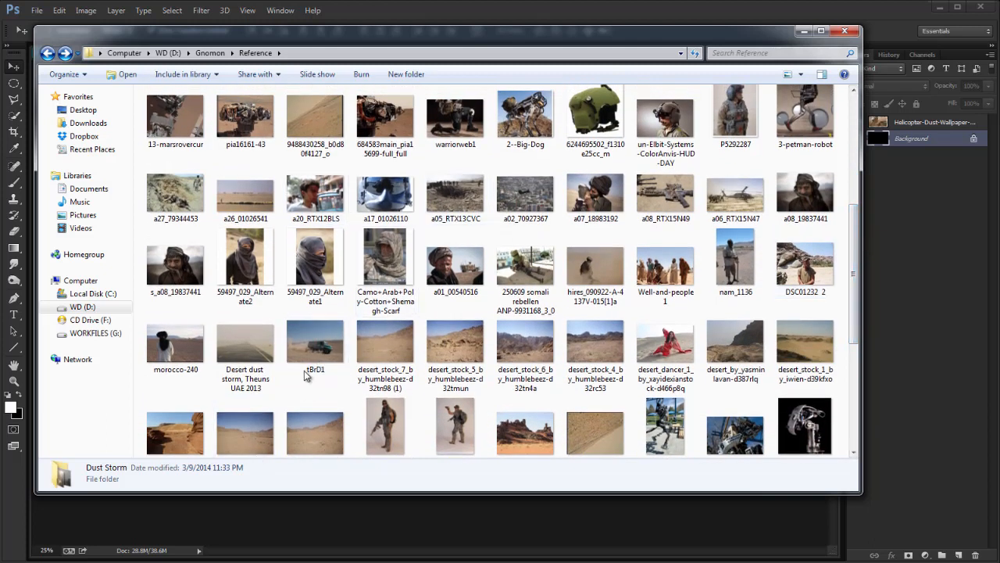
double_click(315, 258)
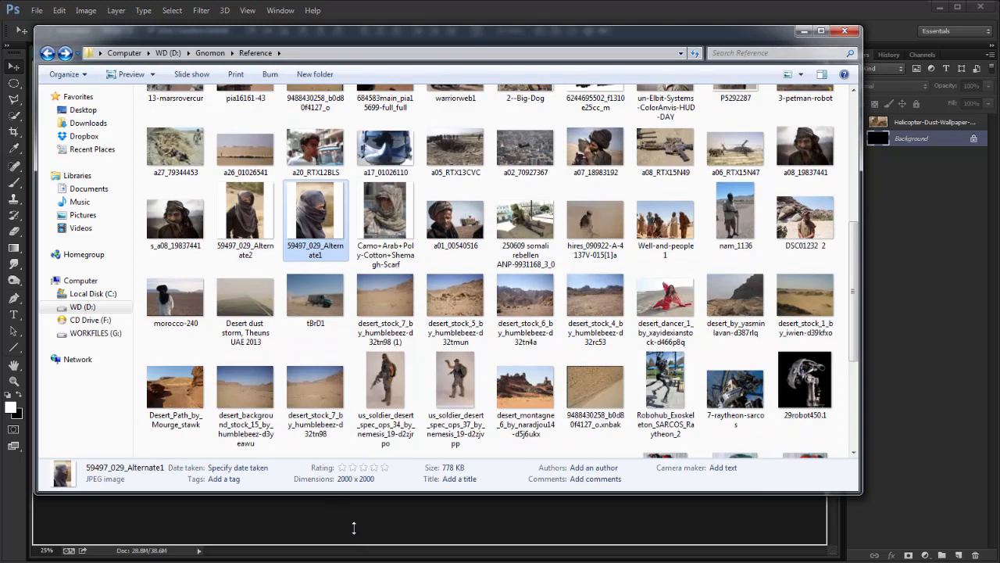
key(Return)
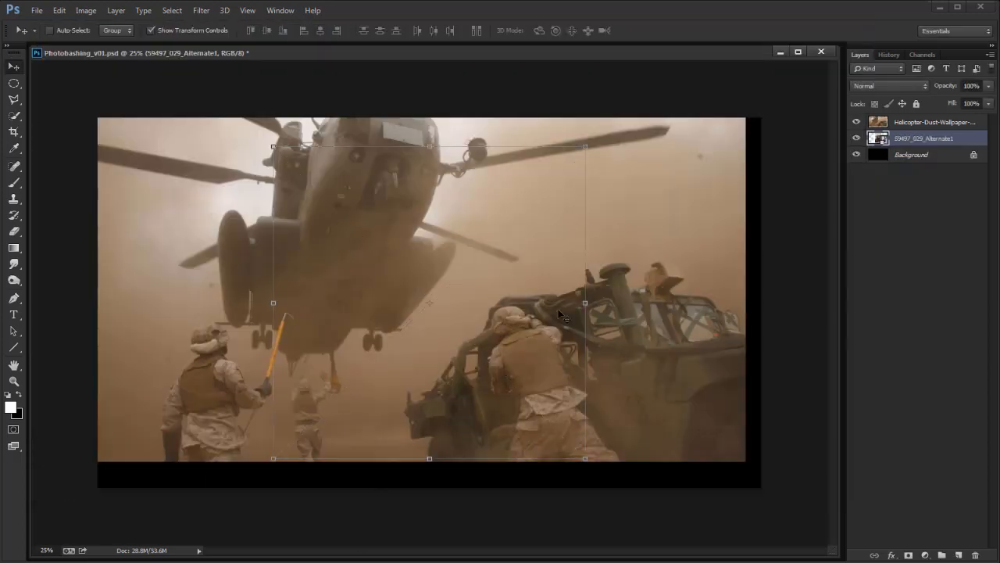
drag(916, 132, 858, 125)
click(857, 123)
key(alt+Tab)
drag(856, 309, 848, 182)
drag(452, 492, 452, 450)
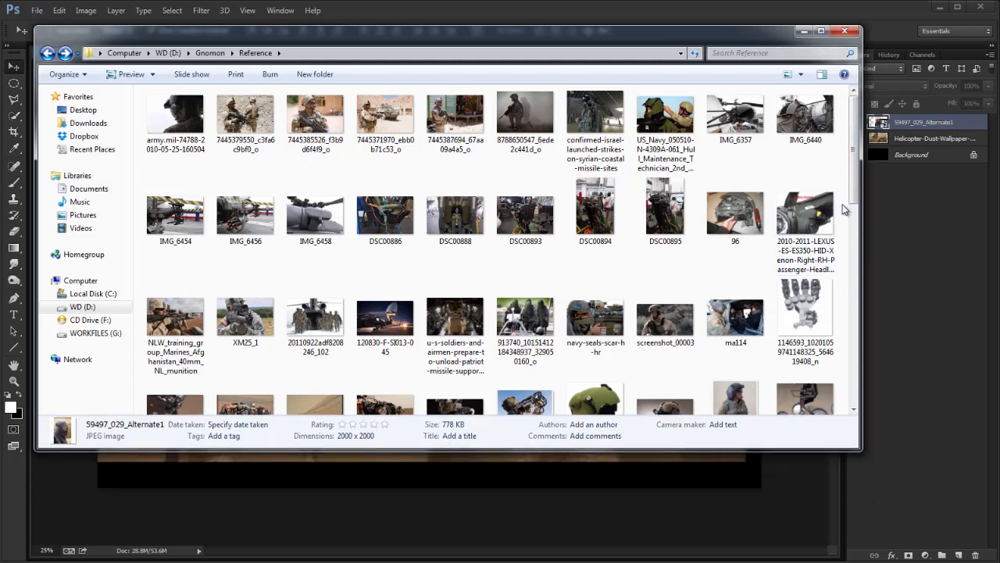
drag(853, 187, 863, 161)
double_click(316, 124)
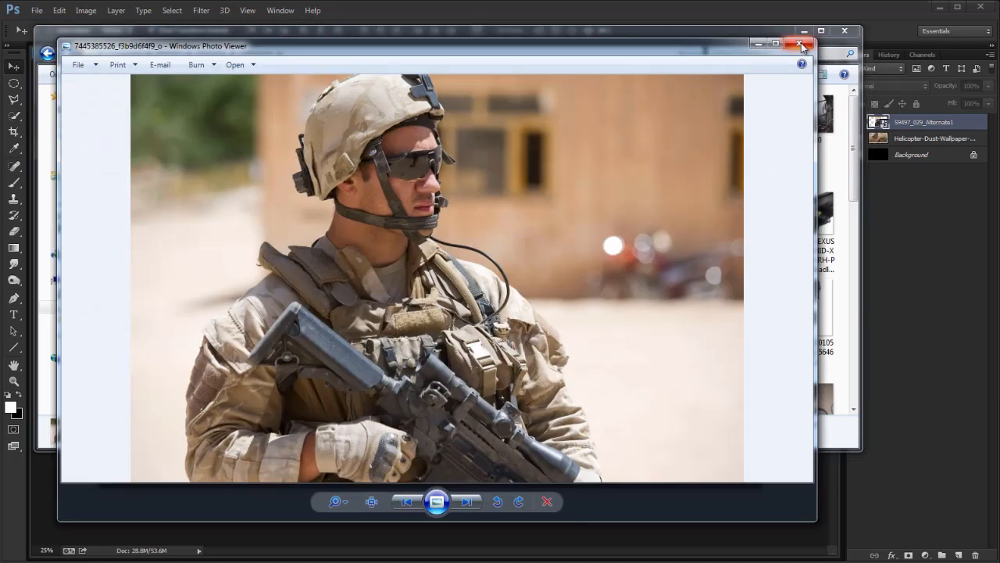
click(805, 47)
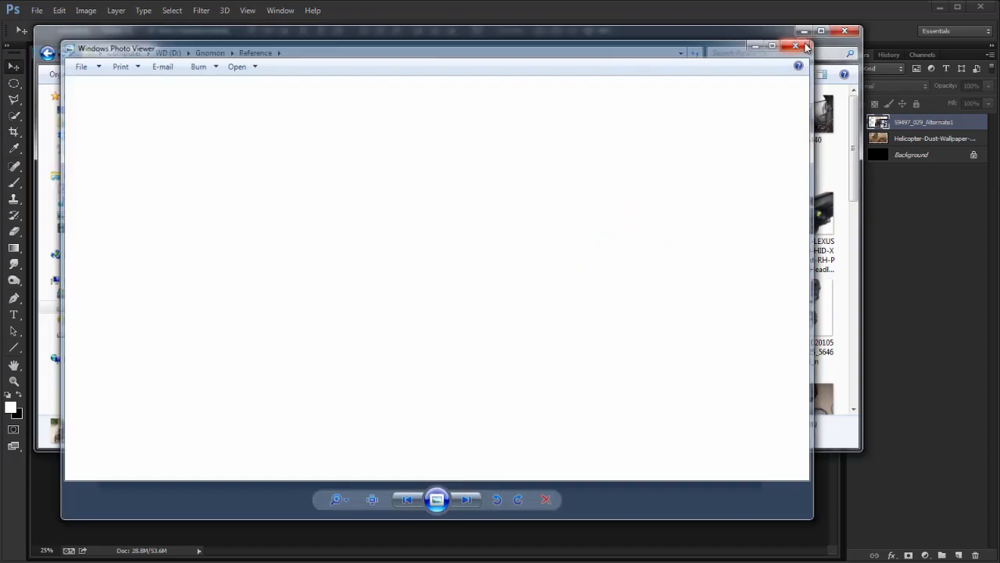
double_click(248, 114)
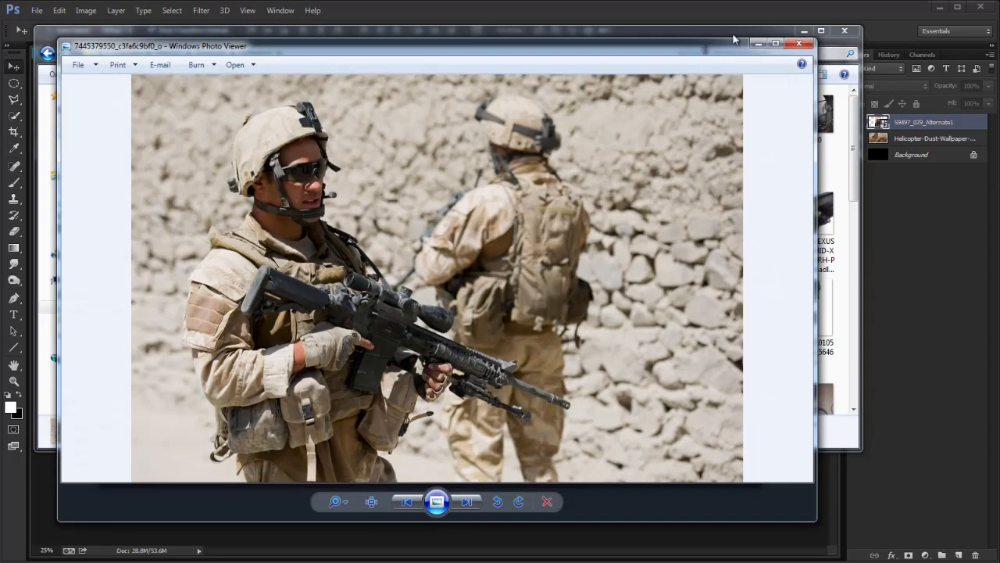
click(799, 45)
double_click(469, 113)
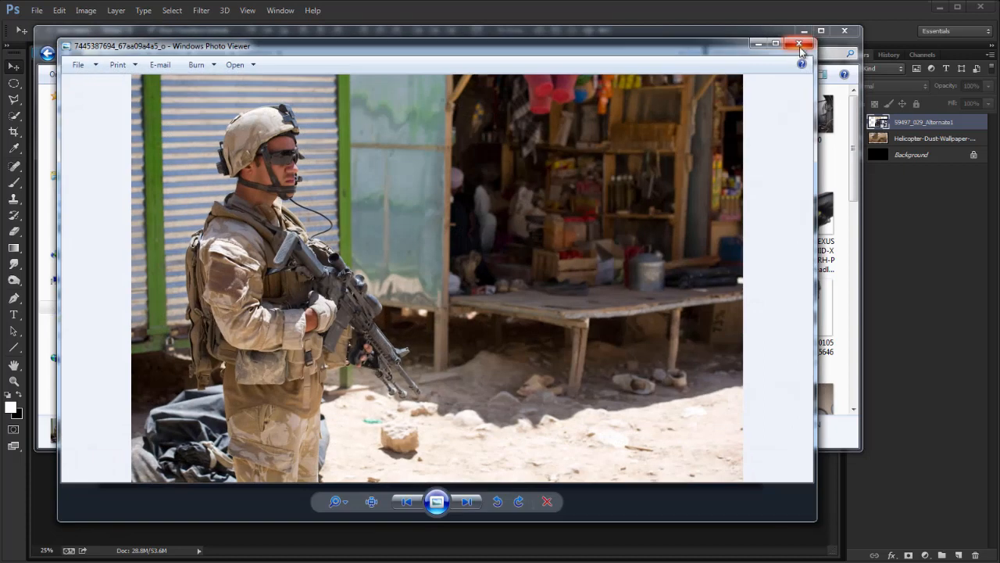
click(799, 44)
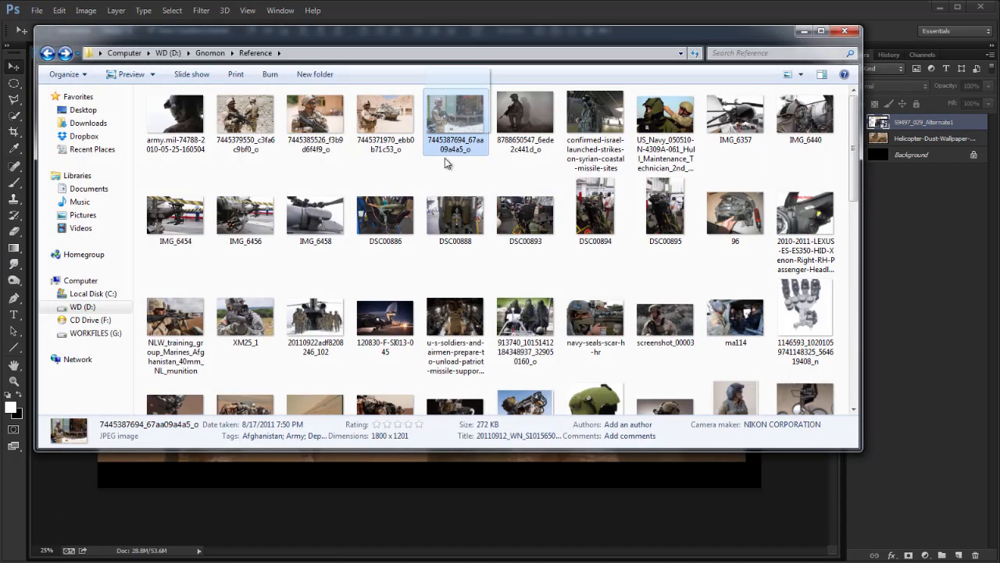
drag(436, 494, 436, 496)
drag(471, 274, 673, 139)
key(Return)
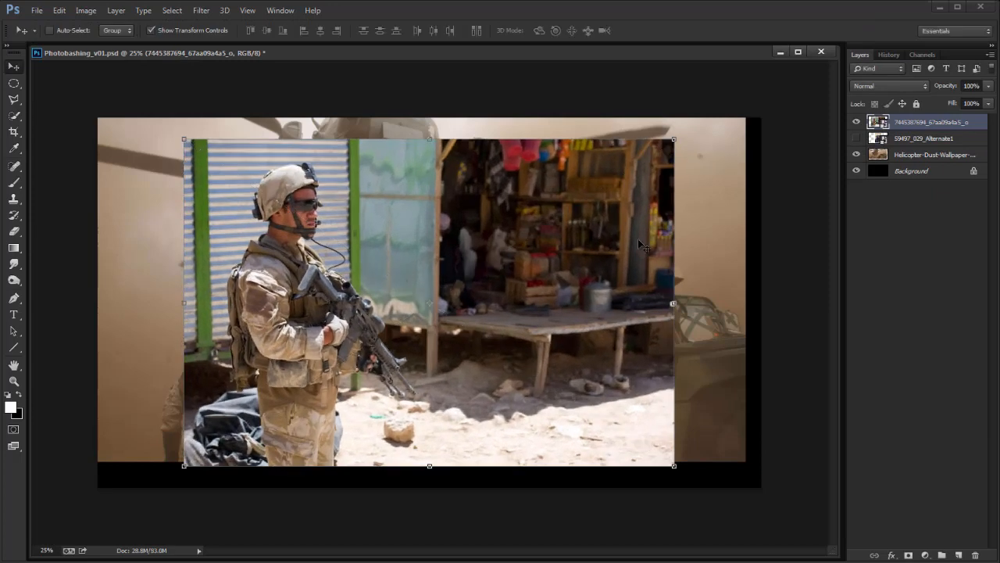
right_click(678, 305)
click(734, 476)
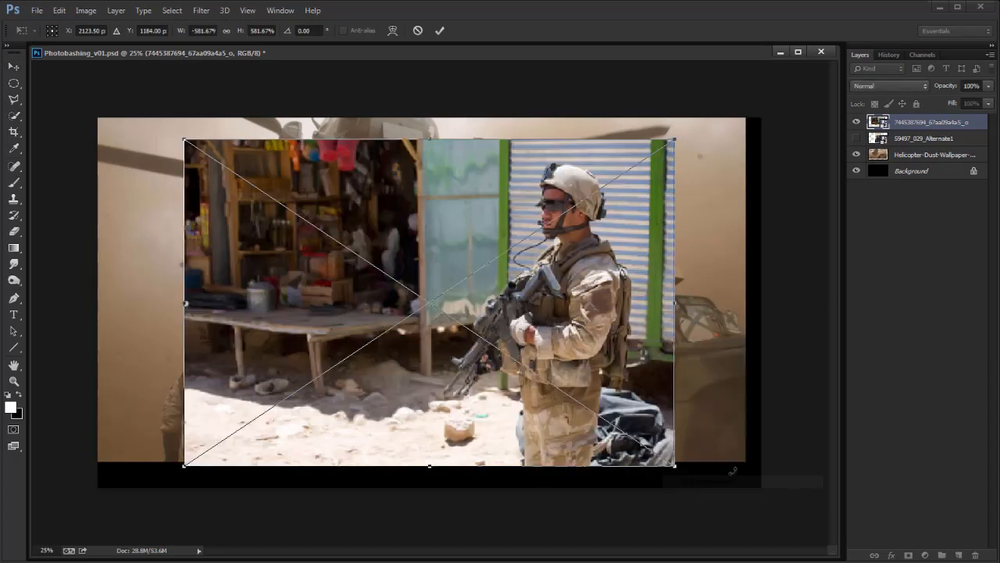
key(Return)
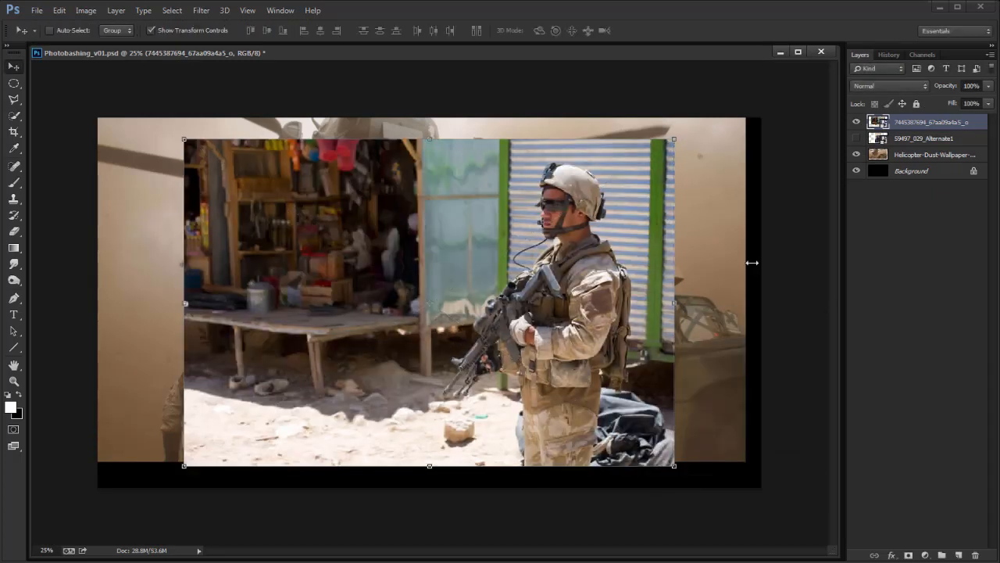
Step: Rasterize the placed soldier photo's smart object
key(b)
click(636, 312)
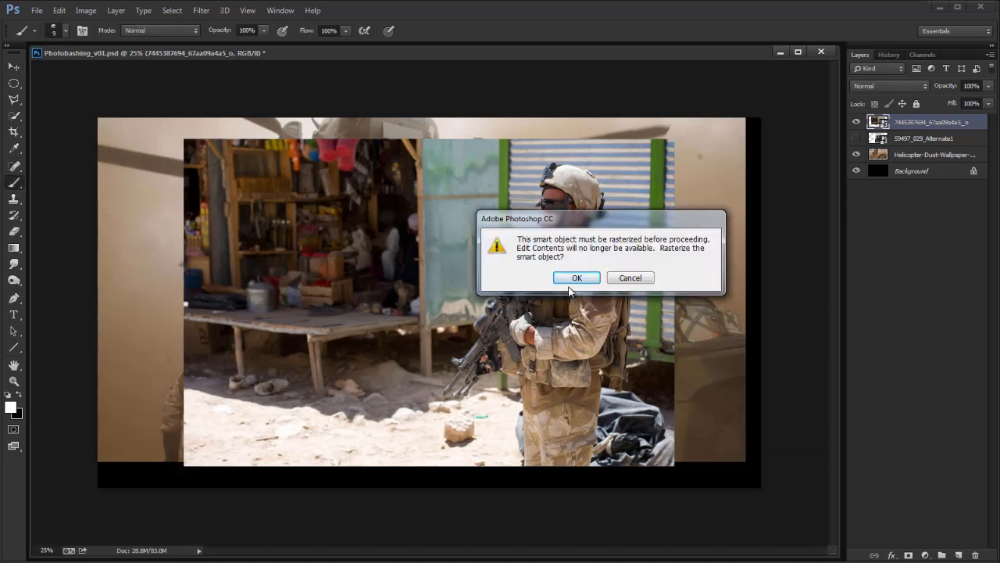
drag(633, 215, 642, 210)
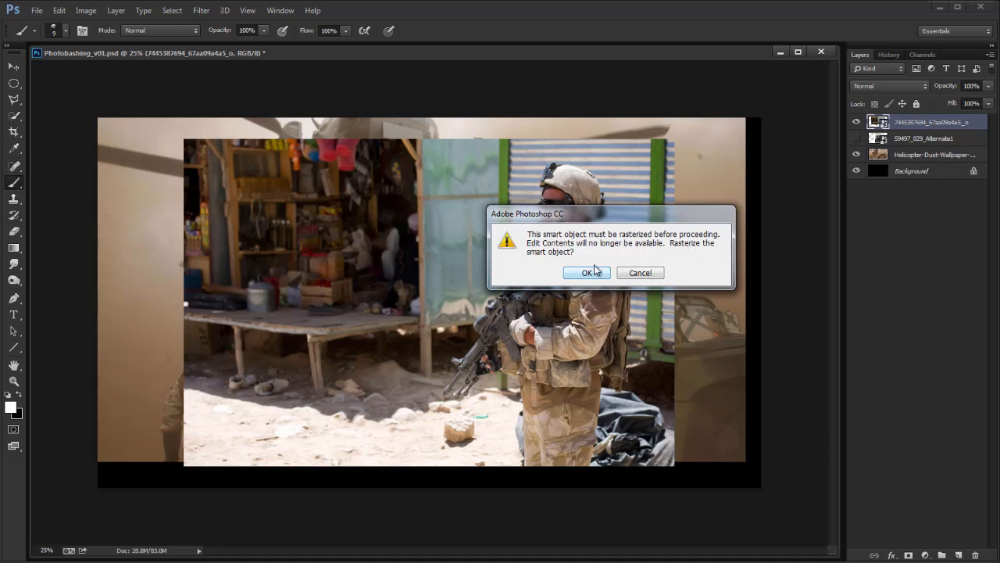
click(588, 272)
Step: Reposition the soldier photo and scale it up slightly on the canvas
key(v)
mouse_move(616, 321)
mouse_down()
mouse_move(630, 309)
mouse_move(621, 308)
mouse_up()
key(ctrl+t)
mouse_move(679, 454)
mouse_down()
mouse_move(697, 466)
mouse_move(665, 465)
mouse_up()
key(Return)
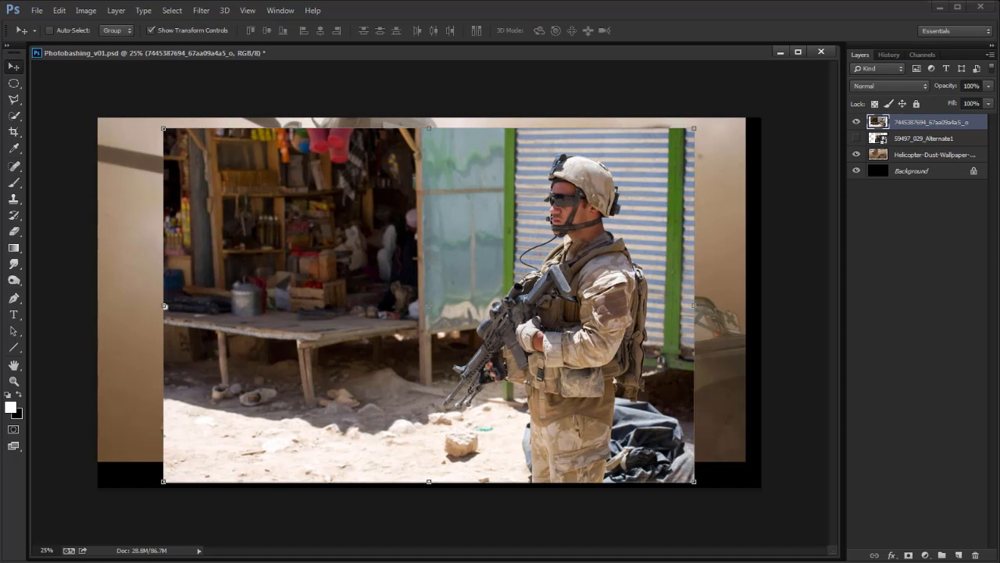
Step: Look through the Reference folder for more soldier images, select navy-seals-scar-h-hr, and return to Photoshop
key(alt+Tab)
drag(861, 450, 855, 505)
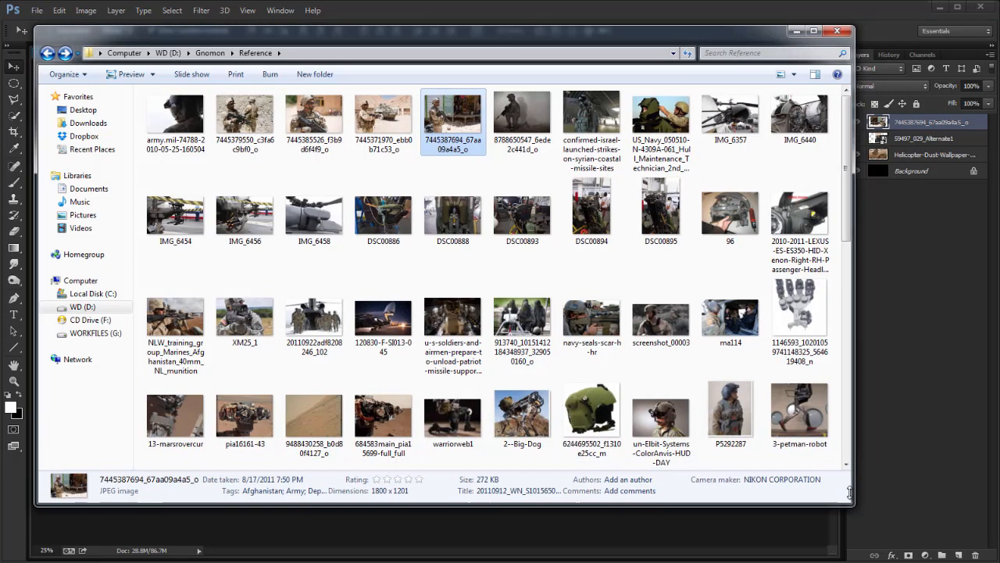
mouse_move(849, 194)
mouse_down()
mouse_move(849, 210)
mouse_move(849, 184)
mouse_up()
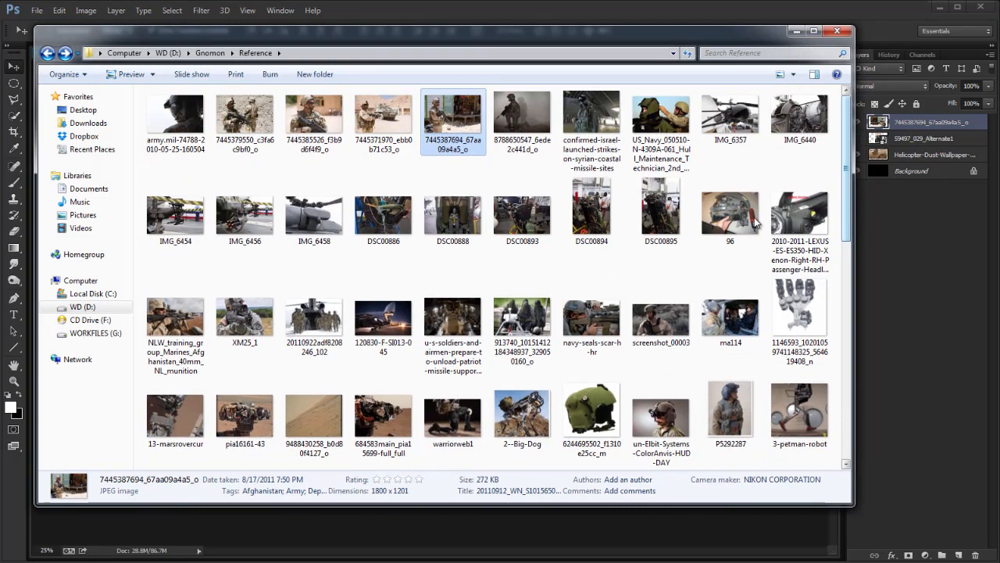
drag(439, 506, 439, 488)
click(591, 316)
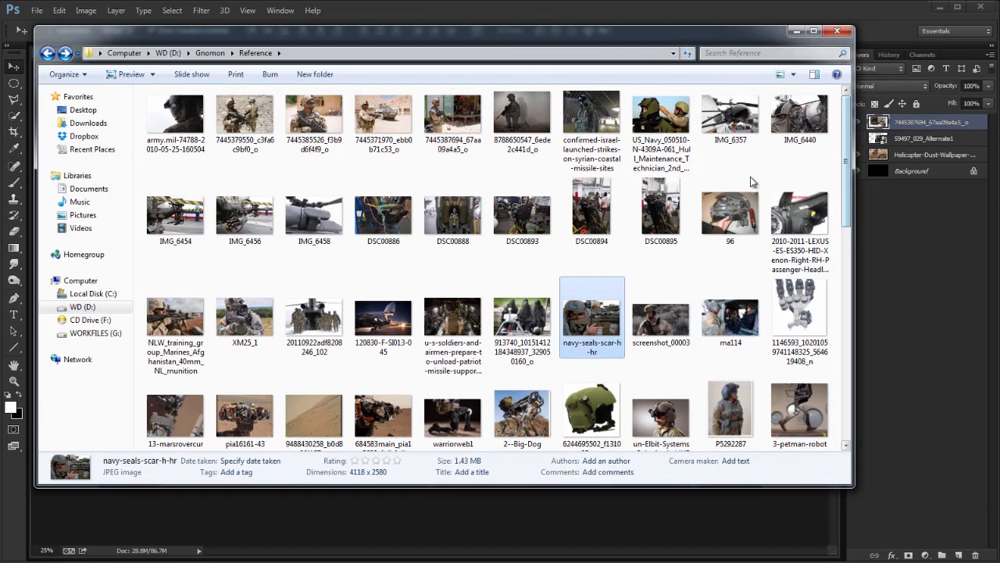
drag(849, 222, 849, 219)
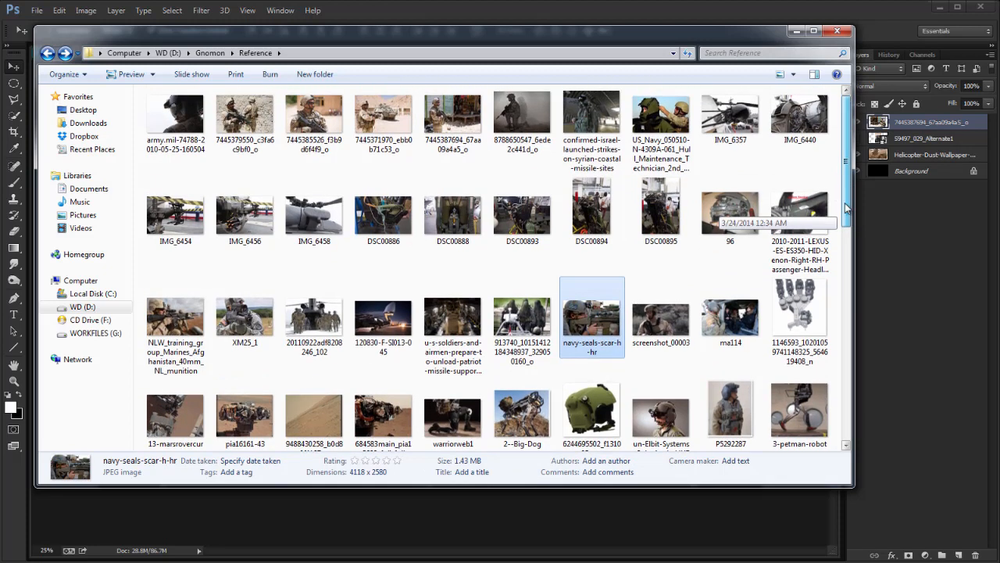
click(479, 497)
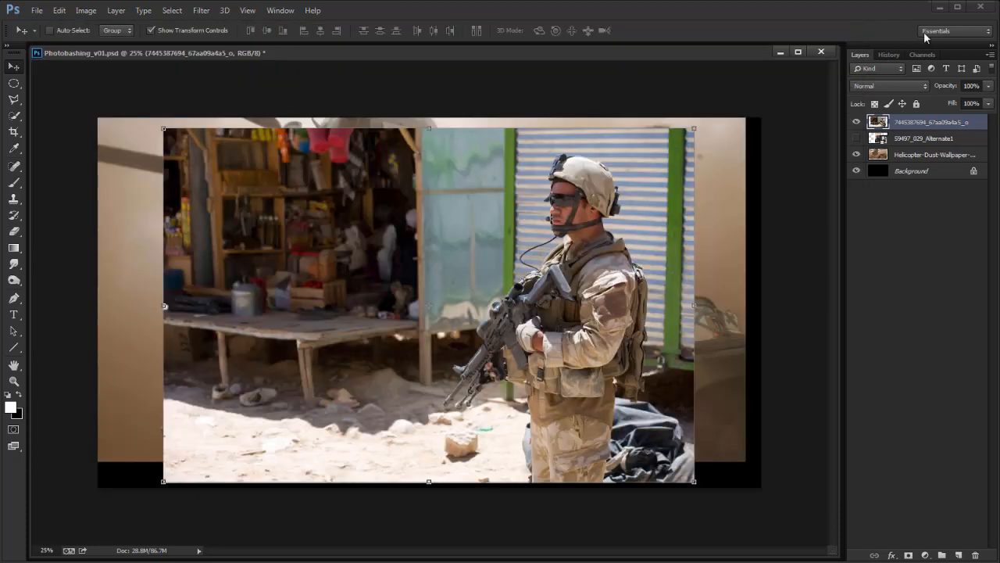
Step: Compare the soldier photo with the helicopter backdrop and select the soldier's rifle, body, legs and helmet with the Quick Selection tool
click(857, 122)
click(857, 121)
key(w)
click(857, 122)
click(857, 122)
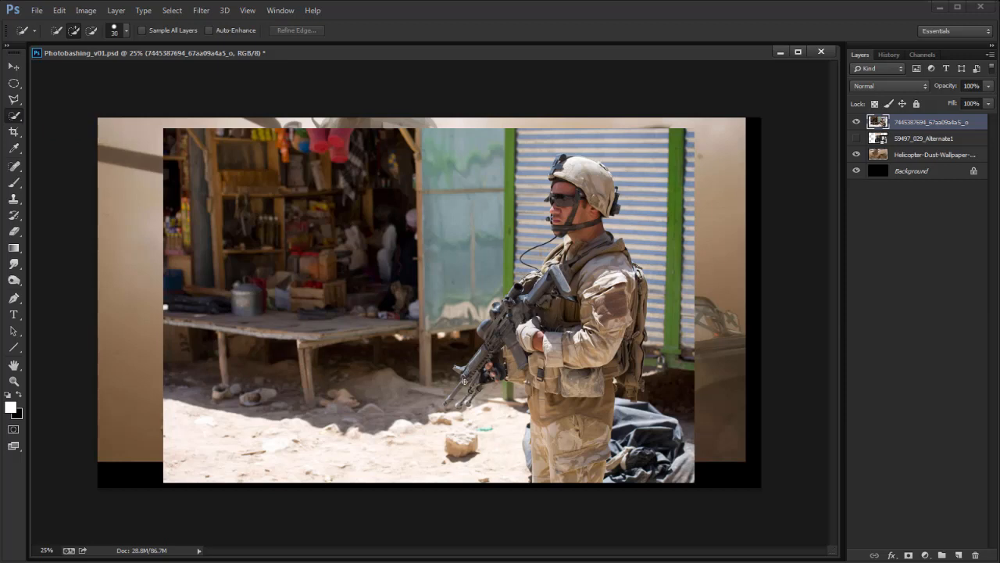
mouse_move(447, 401)
mouse_down()
mouse_move(491, 346)
mouse_move(486, 328)
mouse_up()
mouse_move(523, 290)
mouse_down()
mouse_move(565, 251)
mouse_move(618, 290)
mouse_move(627, 321)
mouse_move(638, 291)
mouse_up()
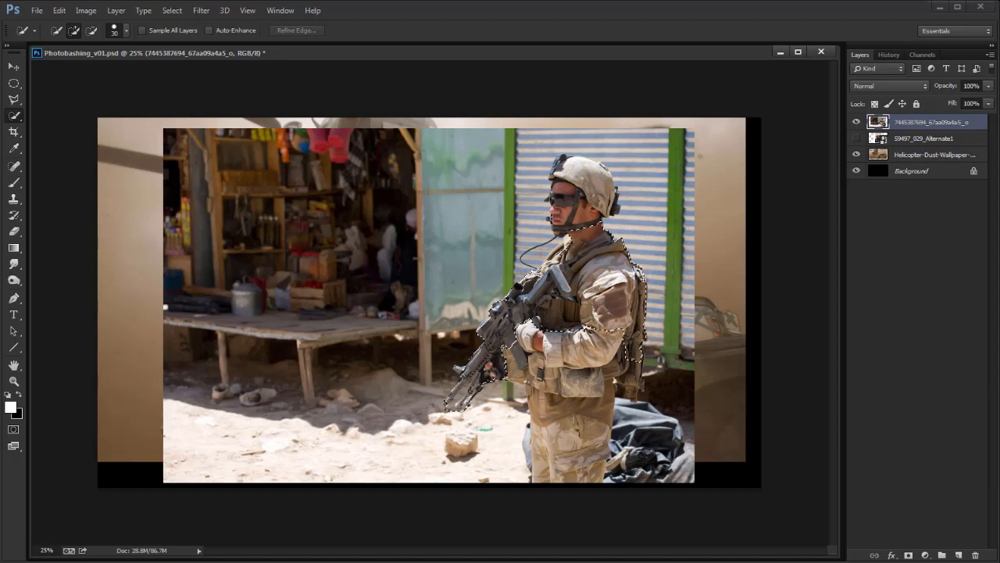
mouse_move(641, 354)
mouse_down()
mouse_move(638, 397)
mouse_move(593, 388)
mouse_up()
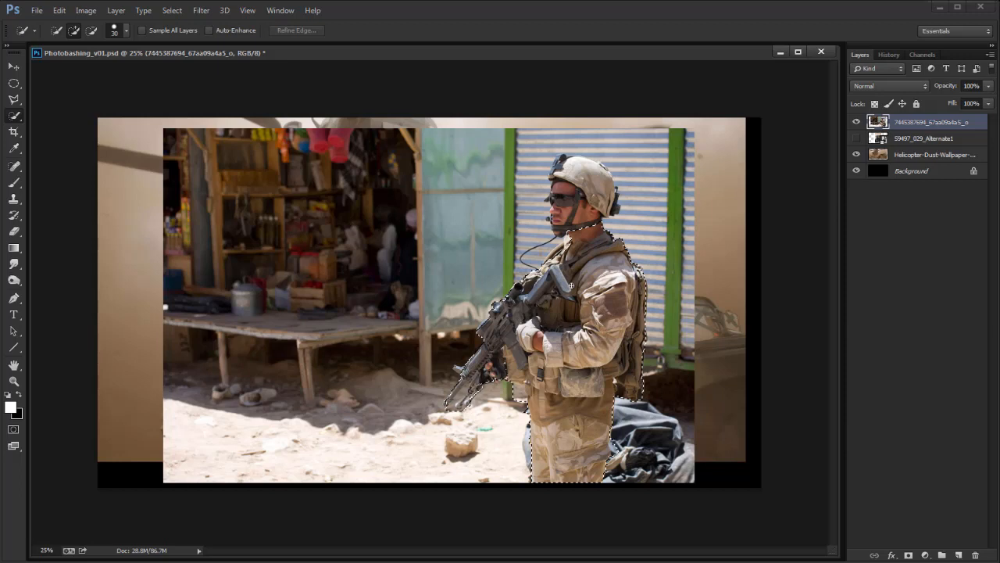
mouse_move(561, 229)
mouse_down()
mouse_move(552, 204)
mouse_move(578, 168)
mouse_up()
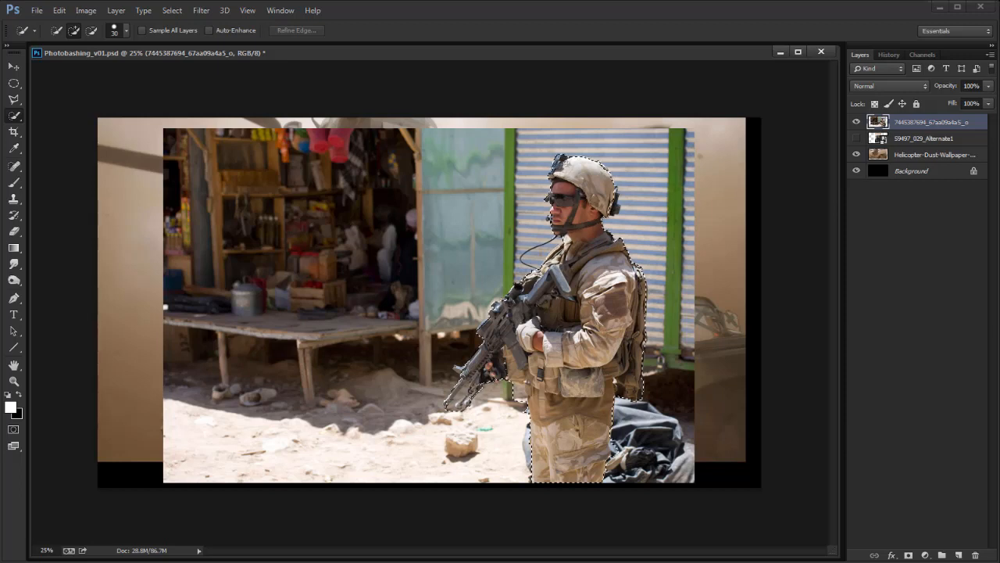
click(618, 207)
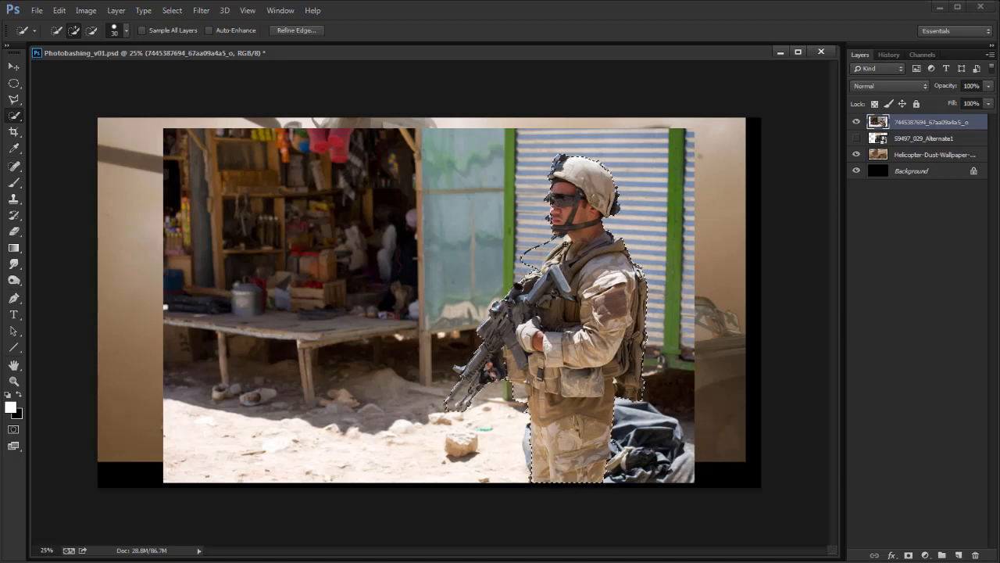
Step: Subtract the excess background around the headset cable and below the rifle from the soldier selection
key(alt)
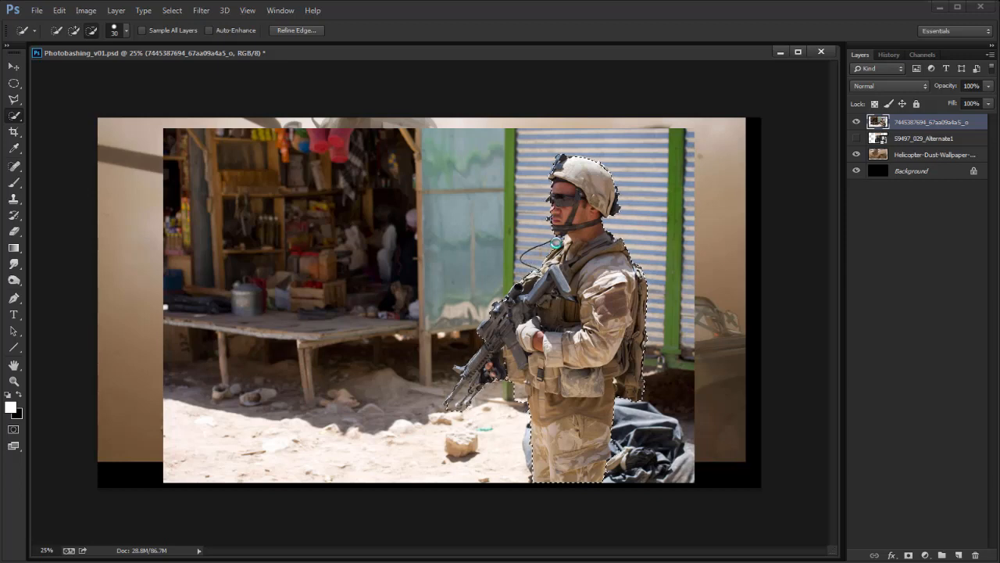
key(alt)
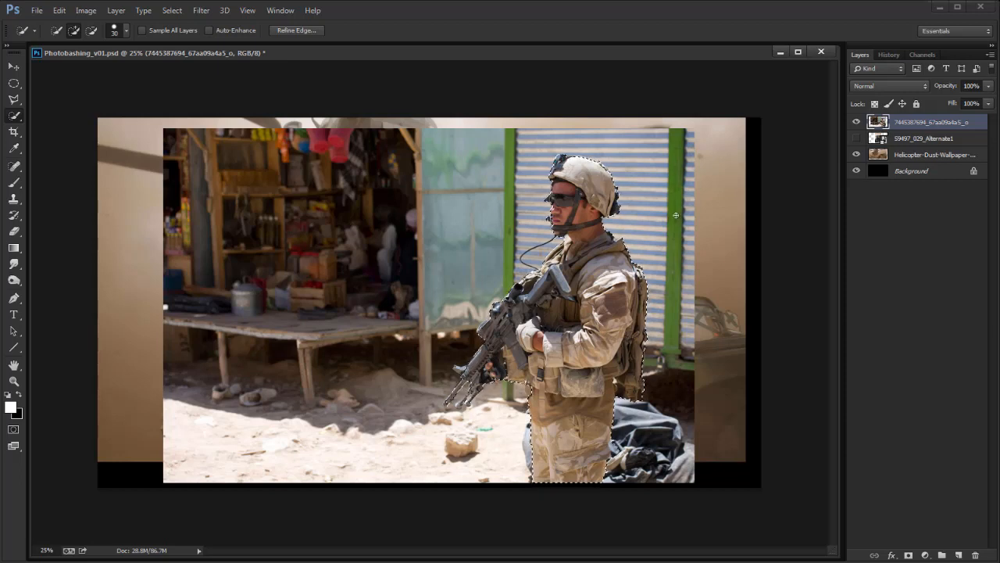
key(ctrl+plus)
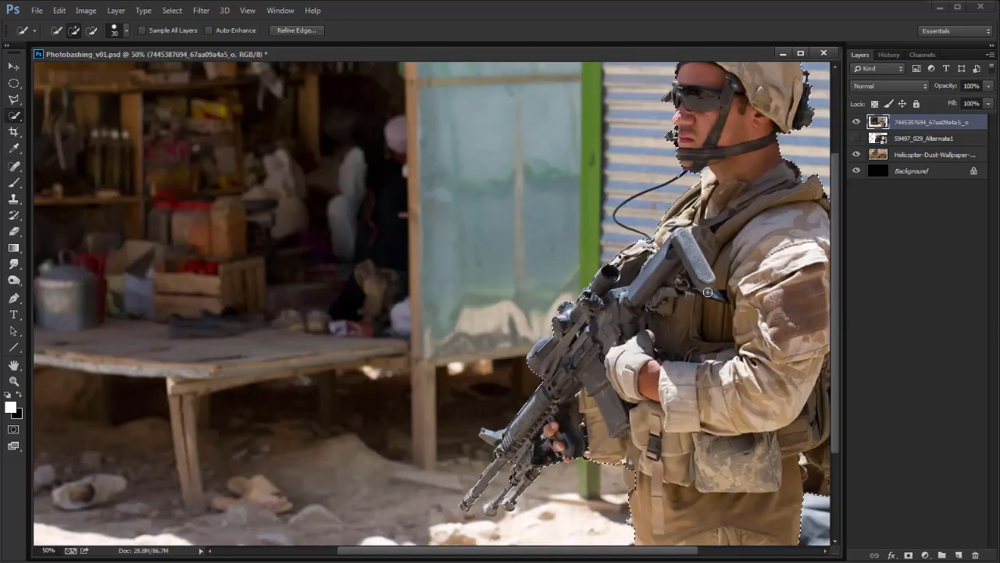
drag(731, 378, 637, 335)
key(alt)
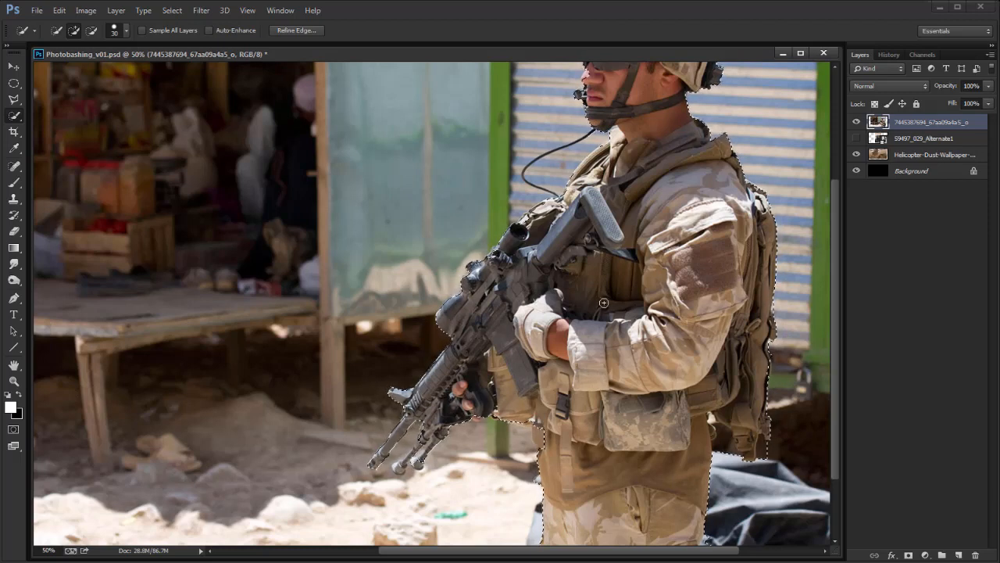
scroll(731, 168, up, 3)
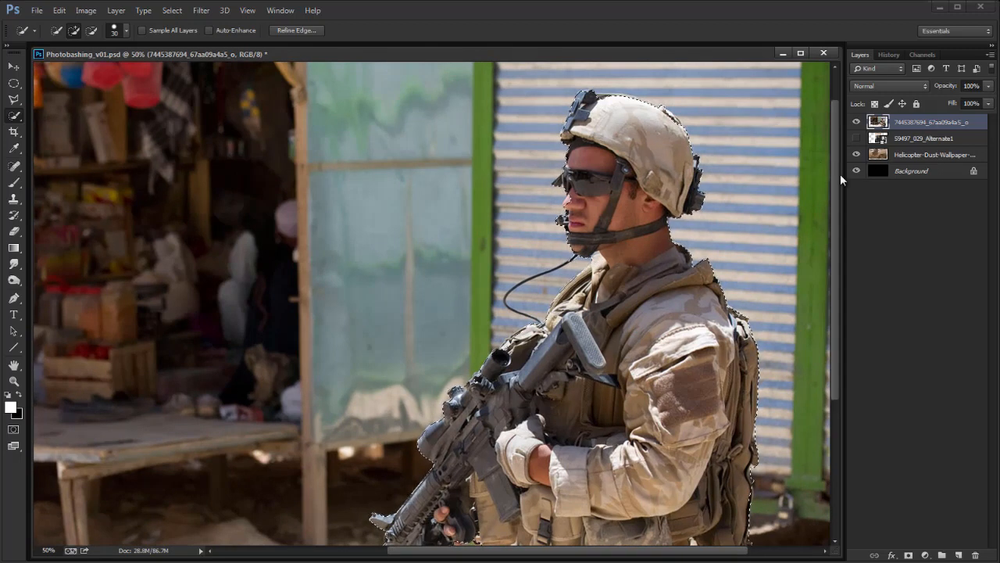
key(ctrl+j)
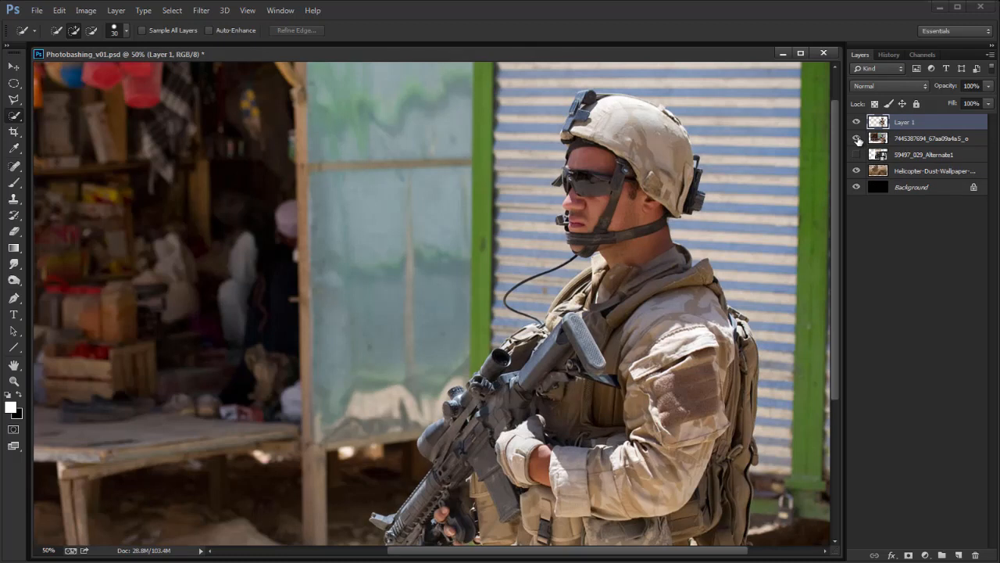
click(857, 139)
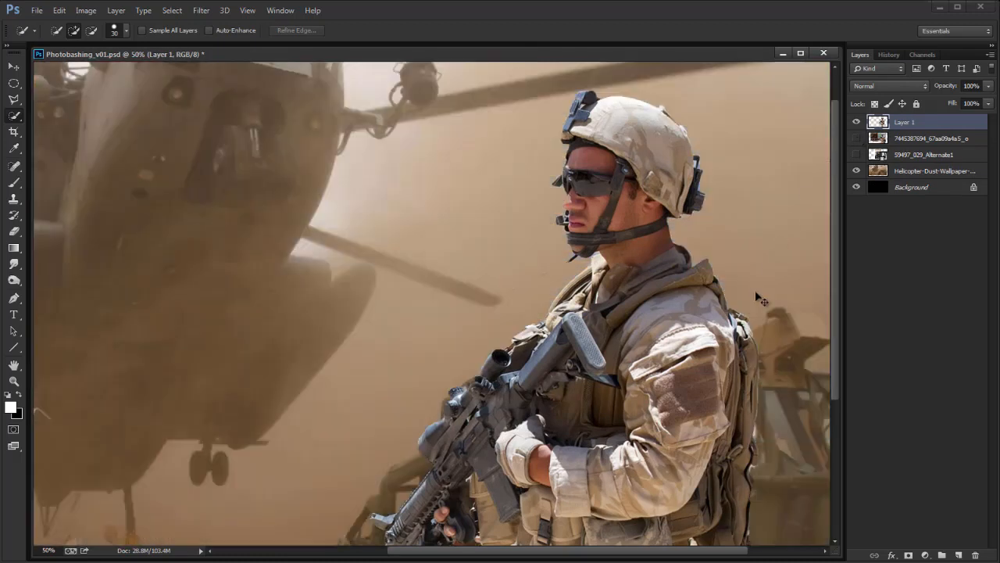
Step: Enlarge the Helicopter-Dust-Wallpaper layer to fill the canvas and reposition it behind the soldier
key(ctrl+minus)
click(889, 172)
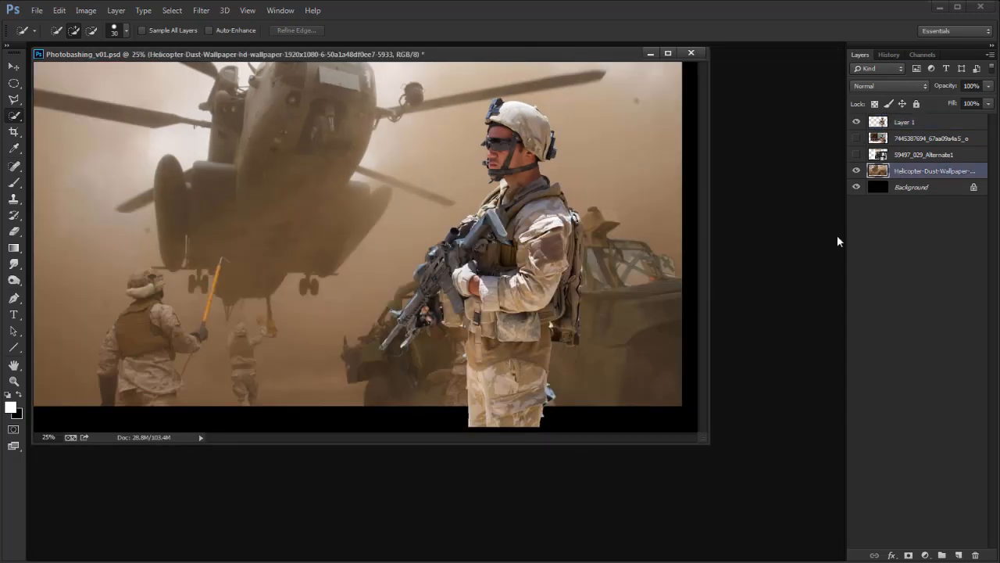
key(f)
key(v)
drag(915, 184, 989, 145)
key(Return)
drag(828, 341, 833, 318)
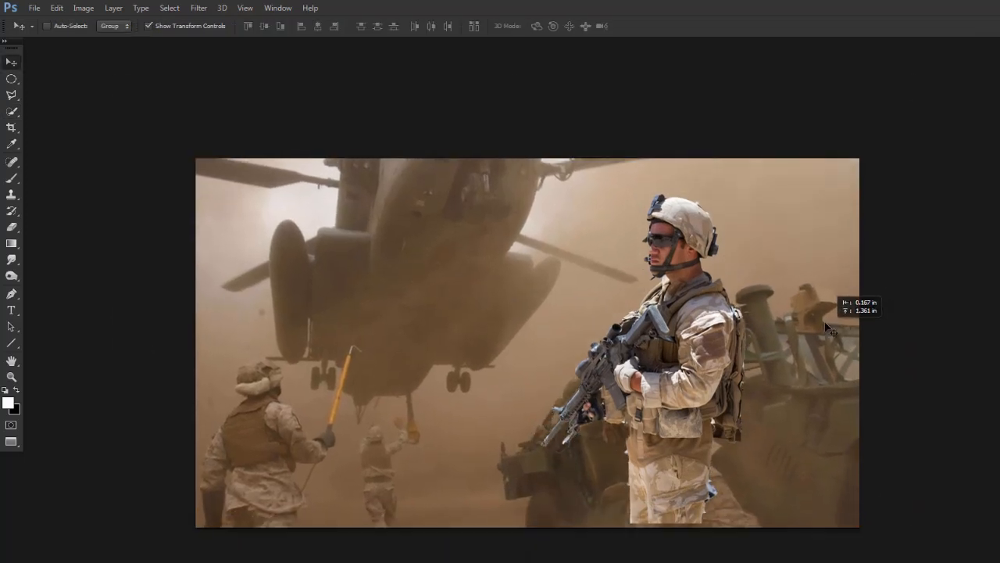
Step: Return to the standard windowed screen mode and choose the 175 px textured brush preset
key(b)
right_click(833, 252)
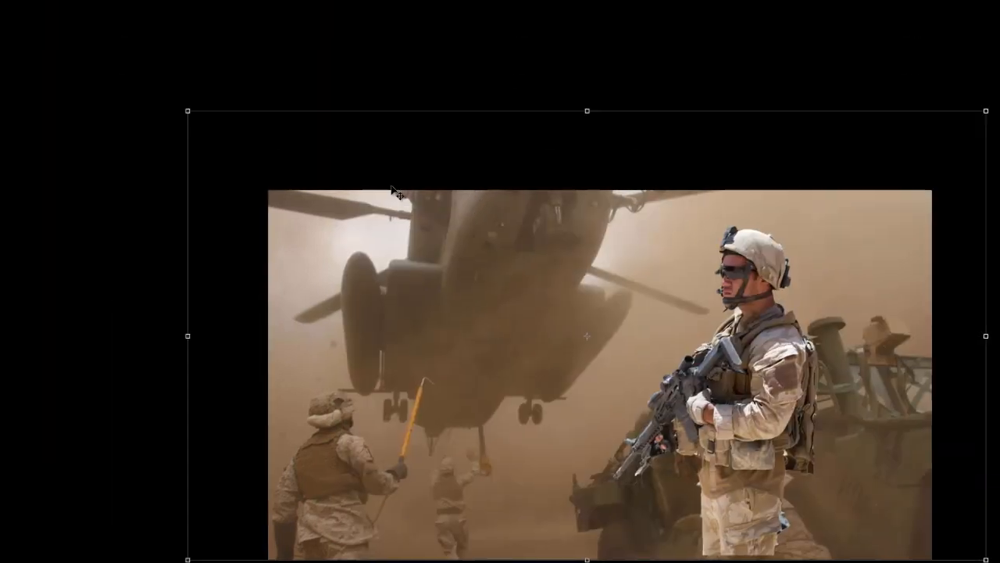
key(f)
drag(704, 438, 844, 560)
right_click(407, 239)
key(Escape)
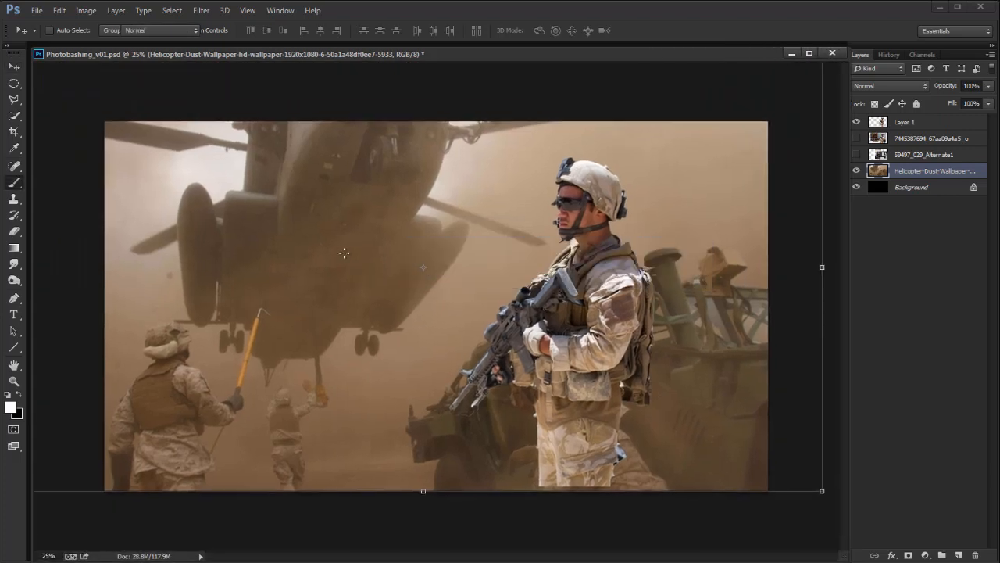
key(b)
right_click(345, 236)
click(434, 535)
key(Return)
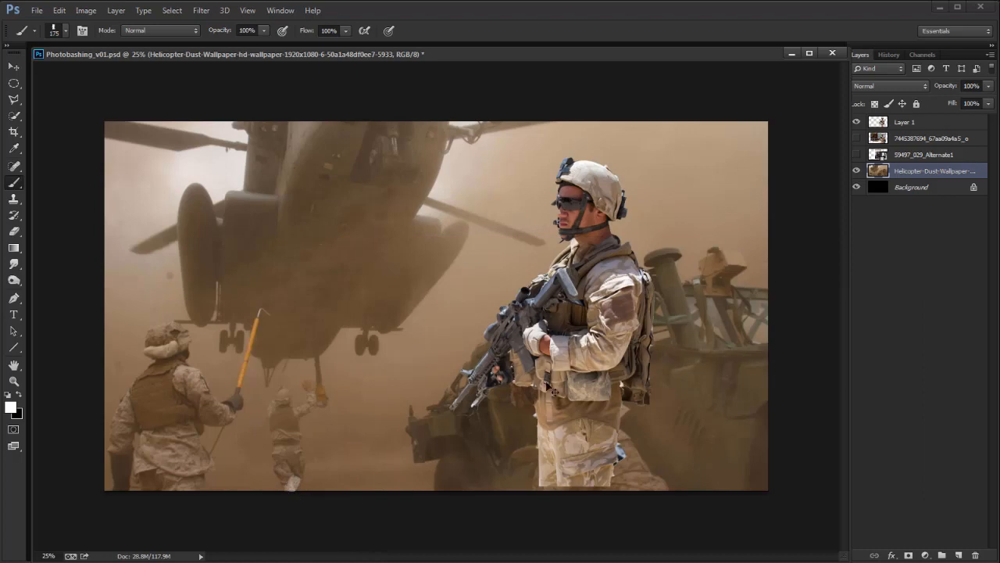
Step: Merge the helicopter layer into Background and paint over the small distant soldier with sampled dust colours
key(ctrl+e)
alt+click(342, 411)
drag(306, 417, 314, 395)
mouse_move(285, 456)
mouse_down()
mouse_move(273, 414)
mouse_move(289, 480)
mouse_move(293, 450)
mouse_up()
alt+click(319, 460)
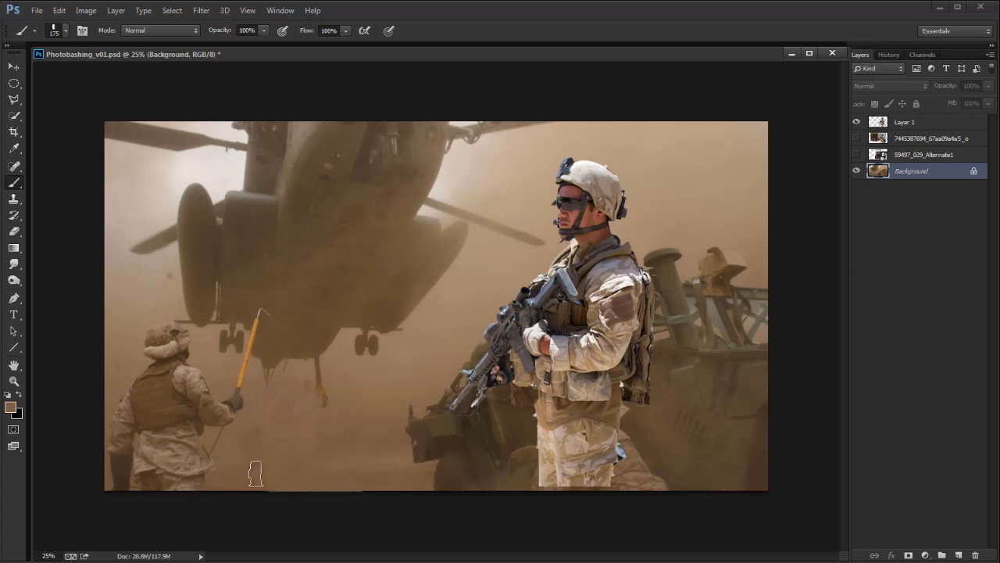
Step: Paint sampled dust tones over the ground marshal's legs and the front of the armoured vehicle
mouse_move(135, 499)
mouse_down()
mouse_move(164, 496)
mouse_move(228, 451)
mouse_move(97, 503)
mouse_move(230, 484)
mouse_move(380, 484)
mouse_up()
alt+click(414, 385)
mouse_move(405, 414)
mouse_down()
mouse_move(399, 444)
mouse_move(421, 476)
mouse_move(424, 429)
mouse_move(435, 464)
mouse_move(459, 449)
mouse_up()
alt+click(381, 476)
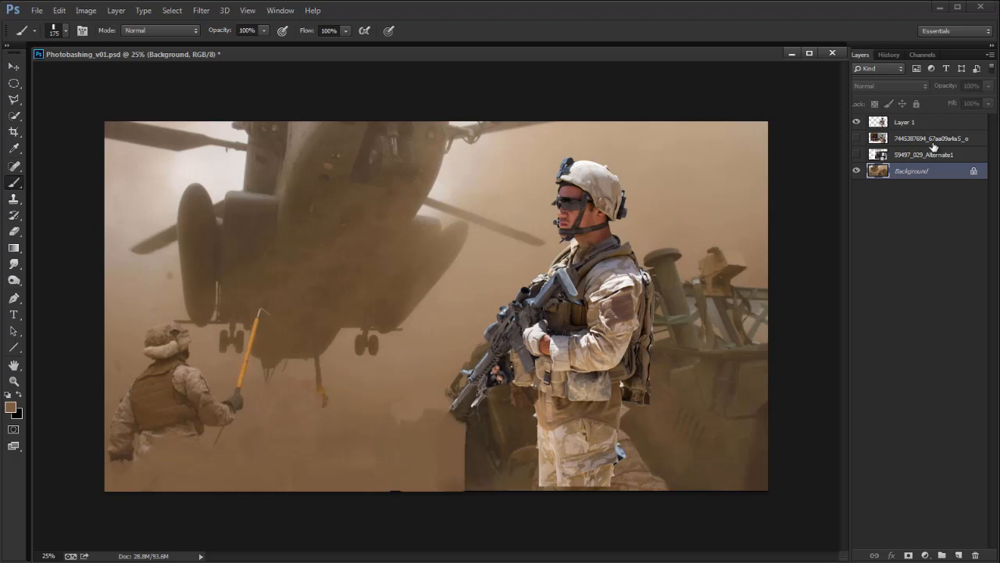
Step: Hide Layer 1 and paint over the vehicle on Background with a sampled dust colour and a 500 px brush
click(857, 122)
alt+click(685, 233)
key(bracketright)
key(bracketright)
key(bracketright)
key(bracketright)
key(bracketright)
mouse_move(672, 257)
mouse_down()
mouse_move(679, 314)
mouse_move(720, 319)
mouse_move(739, 350)
mouse_move(630, 354)
mouse_move(609, 304)
mouse_move(620, 329)
mouse_move(581, 311)
mouse_move(507, 328)
mouse_move(418, 414)
mouse_move(460, 446)
mouse_move(496, 408)
mouse_move(602, 375)
mouse_move(627, 389)
mouse_move(693, 362)
mouse_move(750, 373)
mouse_move(744, 431)
mouse_up()
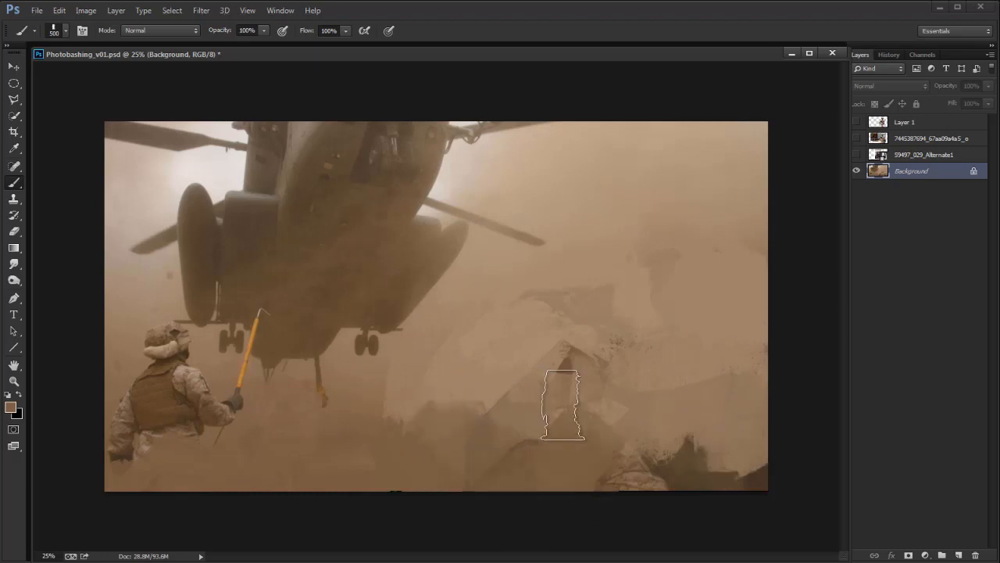
Step: Choose a cloud-like brush at 900 px and paint soft dust over the foreground, the ground marshal and the helicopter's wheels
right_click(573, 398)
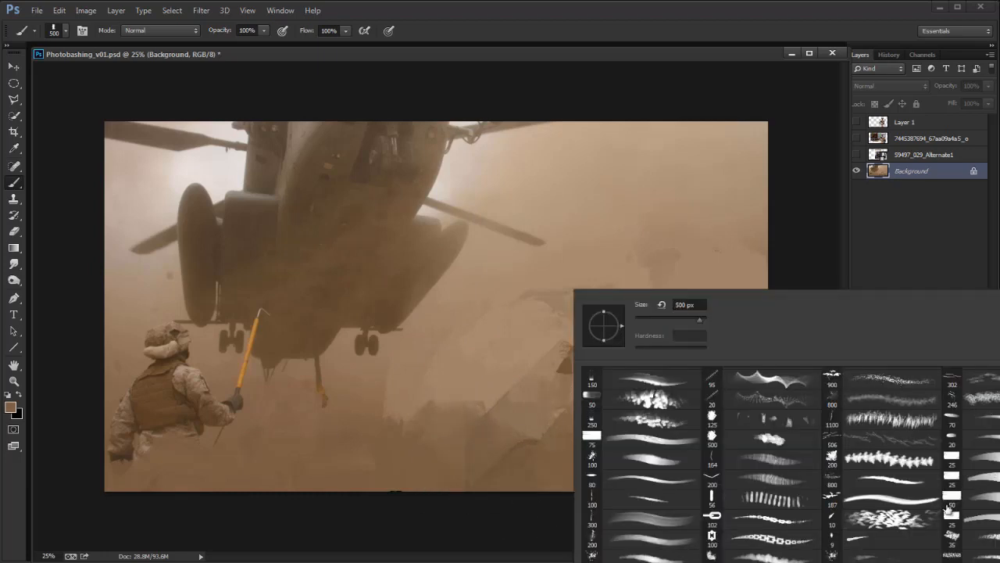
right_click(269, 114)
right_click(180, 149)
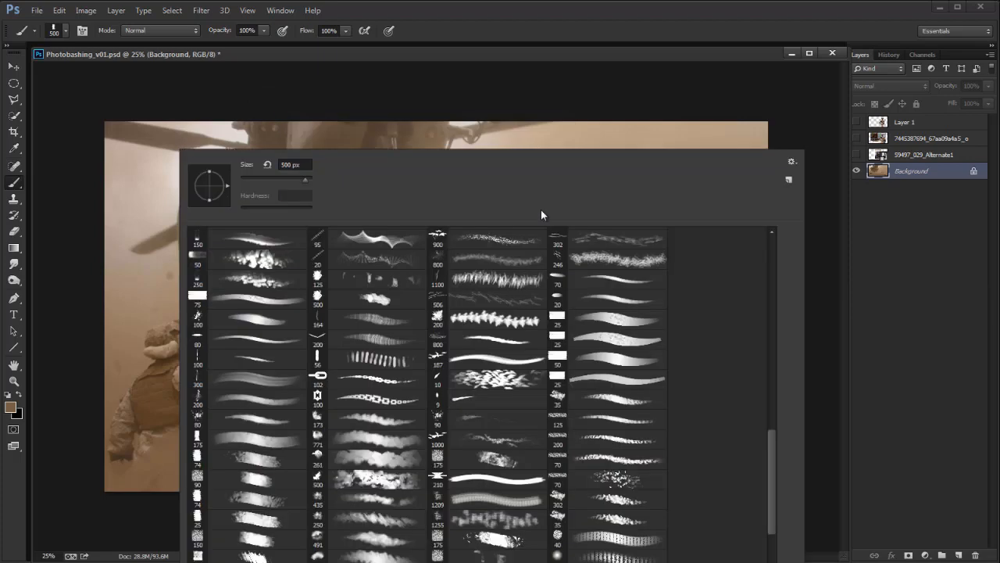
double_click(389, 541)
key(bracketright)
key(bracketright)
key(bracketright)
key(bracketright)
key(bracketright)
mouse_move(629, 503)
mouse_down()
mouse_move(714, 469)
mouse_move(598, 383)
mouse_move(580, 327)
mouse_move(576, 409)
mouse_move(458, 368)
mouse_move(335, 398)
mouse_move(209, 338)
mouse_move(156, 368)
mouse_move(241, 367)
mouse_move(314, 317)
mouse_move(221, 390)
mouse_move(167, 458)
mouse_move(67, 469)
mouse_up()
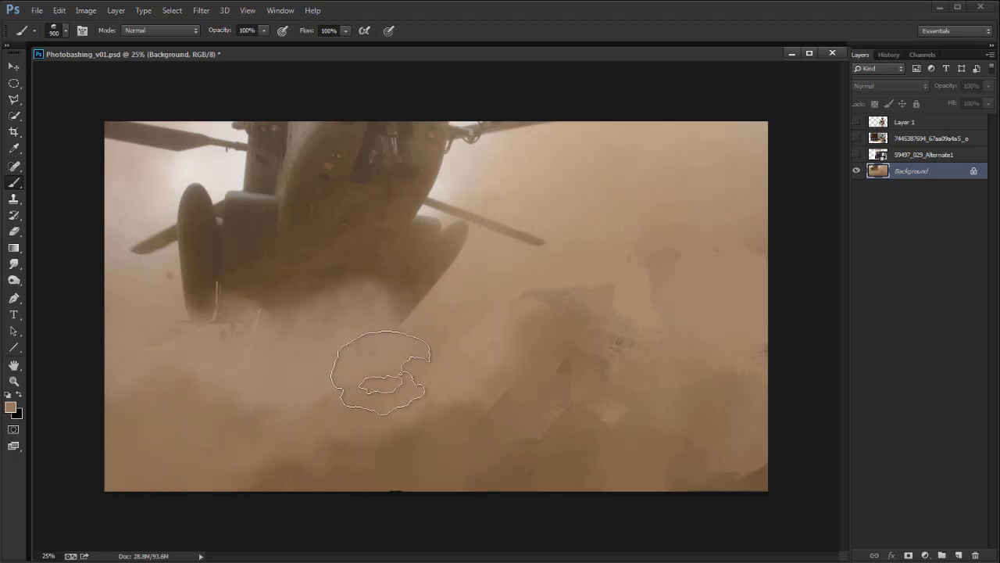
Step: Paint lighter sampled dust over the rotor blade and the underside of the helicopter
alt+click(536, 211)
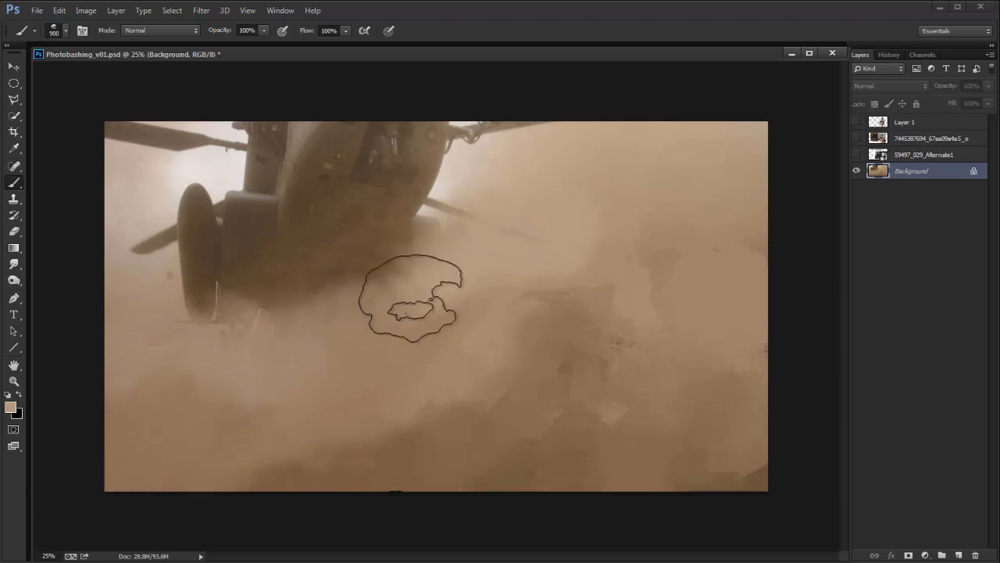
drag(499, 252, 375, 308)
alt+click(402, 227)
drag(504, 218, 441, 286)
alt+click(546, 191)
mouse_move(520, 227)
mouse_down()
mouse_move(475, 279)
mouse_move(462, 319)
mouse_up()
Step: Show Layer 1, scale the soldier up to about 143%, and reposition him in front of the dust
click(857, 123)
click(904, 123)
key(v)
drag(655, 157, 687, 123)
drag(654, 256, 655, 318)
drag(685, 185, 730, 168)
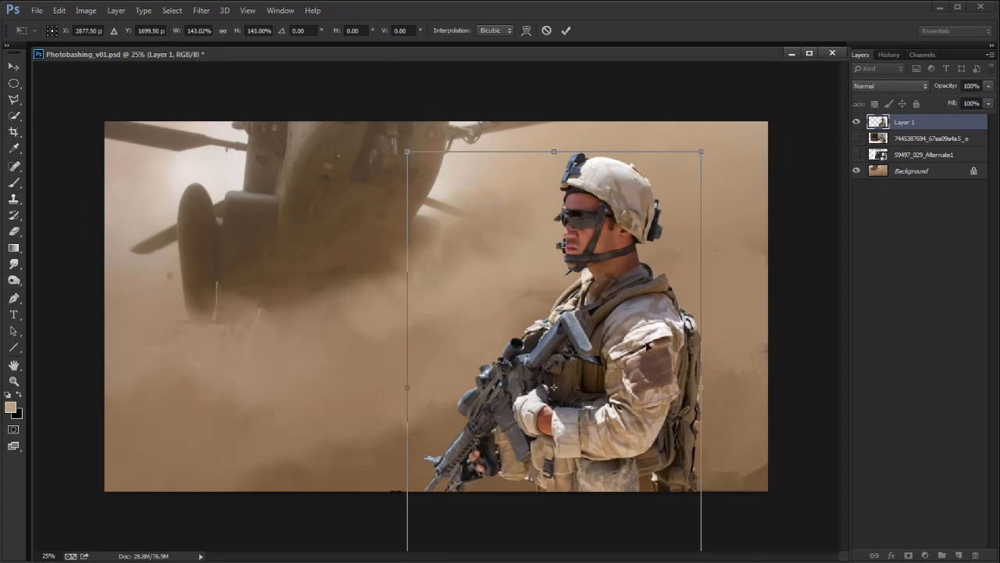
key(Return)
drag(661, 344, 633, 351)
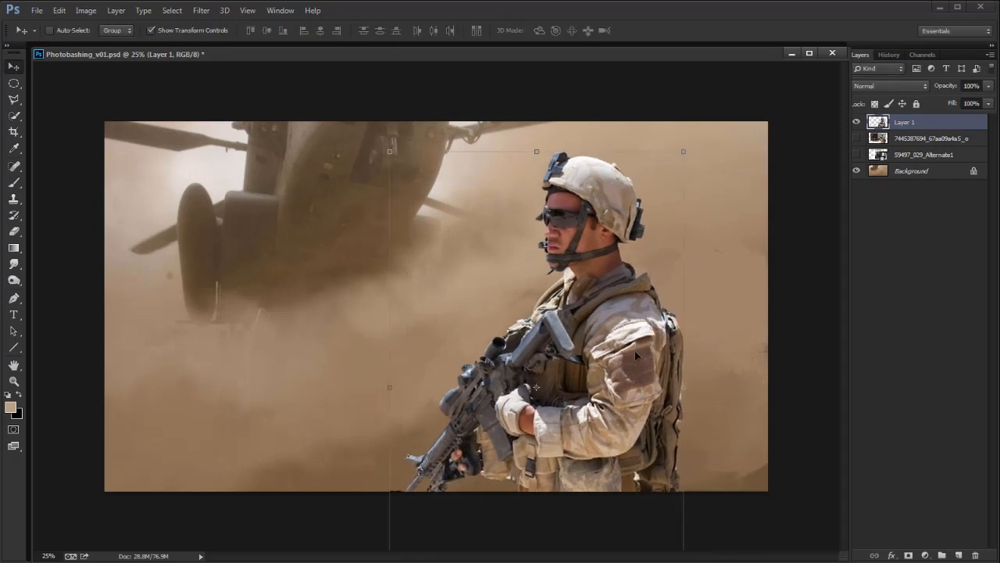
key(ctrl+t)
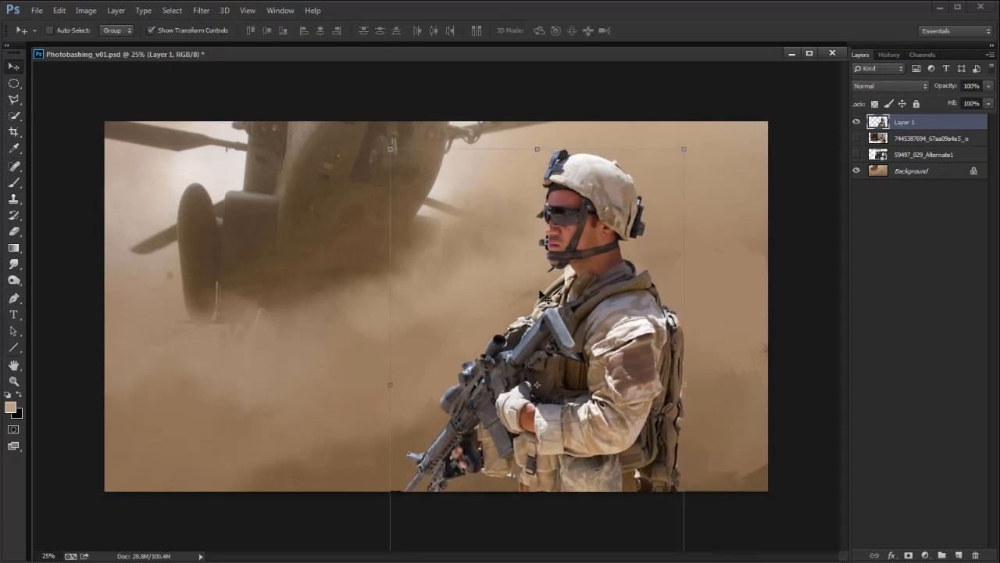
drag(615, 319, 618, 317)
click(856, 138)
click(856, 138)
click(904, 139)
key(Delete)
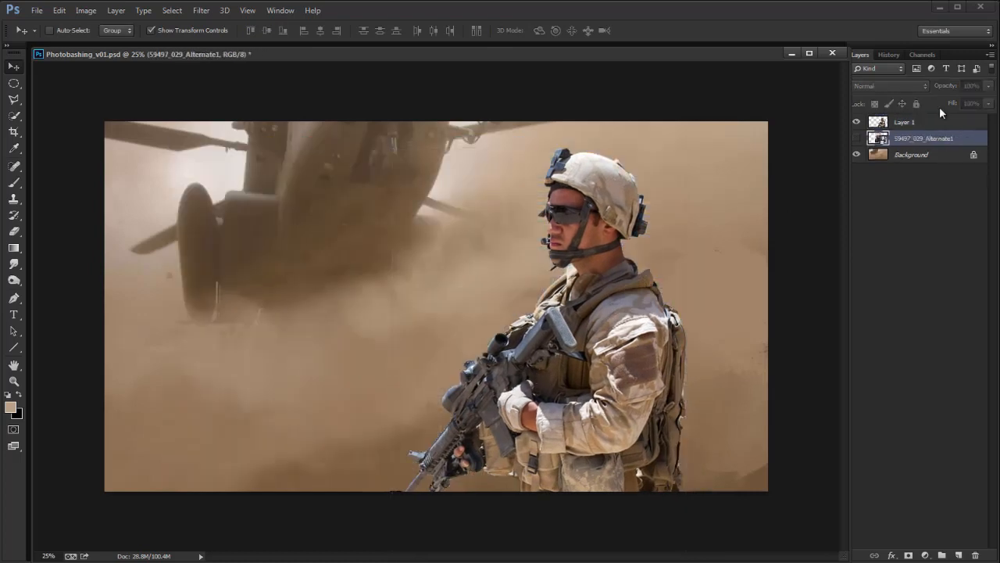
drag(903, 137, 898, 119)
click(856, 122)
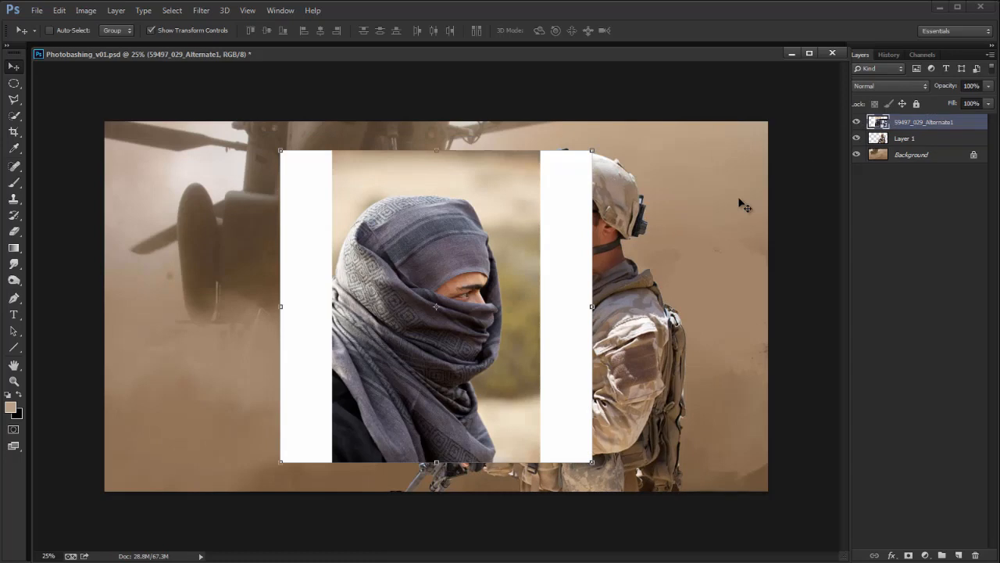
Step: Rasterize the 59497_029_Alternate1 layer and flip the scarfed head horizontally
key(c)
key(b)
click(508, 331)
click(586, 273)
key(v)
key(ctrl+t)
right_click(553, 318)
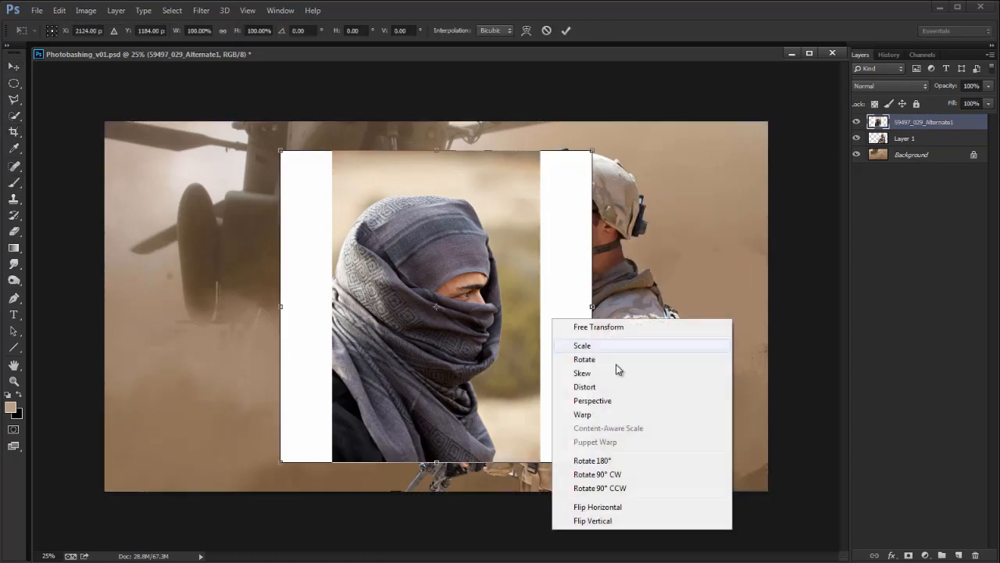
click(640, 505)
key(Return)
Step: Select the scarfed head with the Quick Selection tool, copy it to a new layer, and hide the 59497_029_Alternate1 layer
key(w)
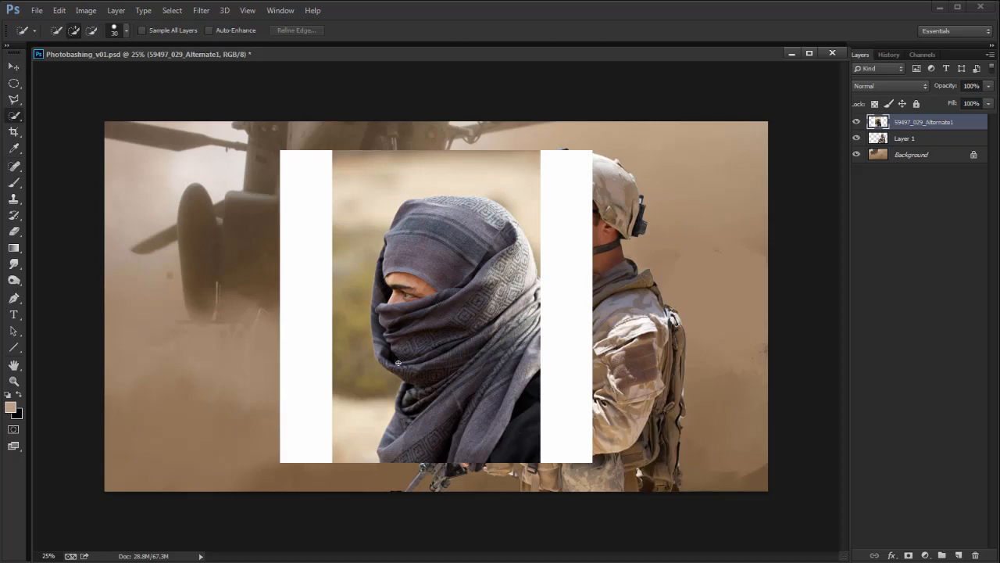
mouse_move(406, 373)
mouse_down()
mouse_move(381, 313)
mouse_move(438, 266)
mouse_move(503, 315)
mouse_move(508, 226)
mouse_move(530, 282)
mouse_up()
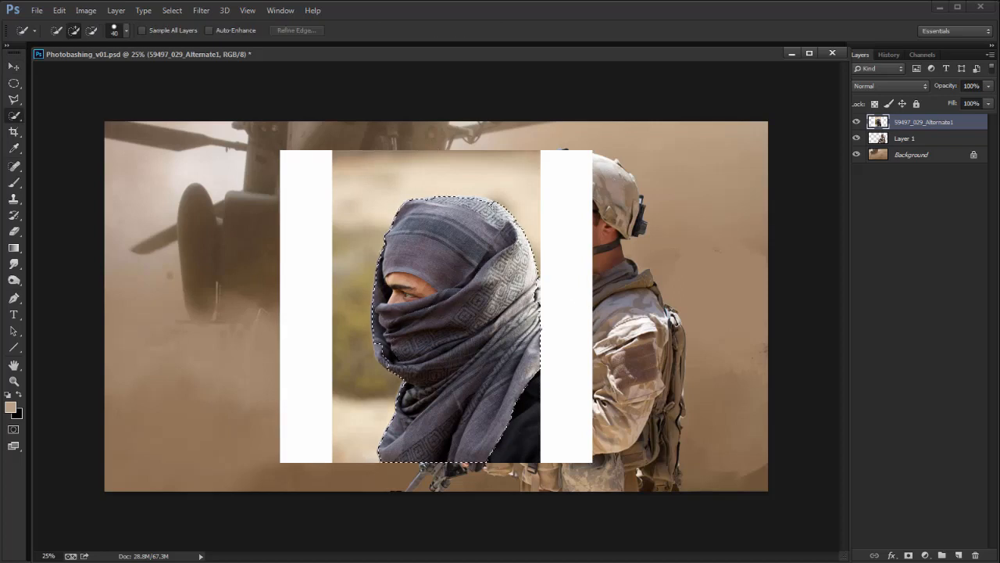
drag(403, 273, 407, 274)
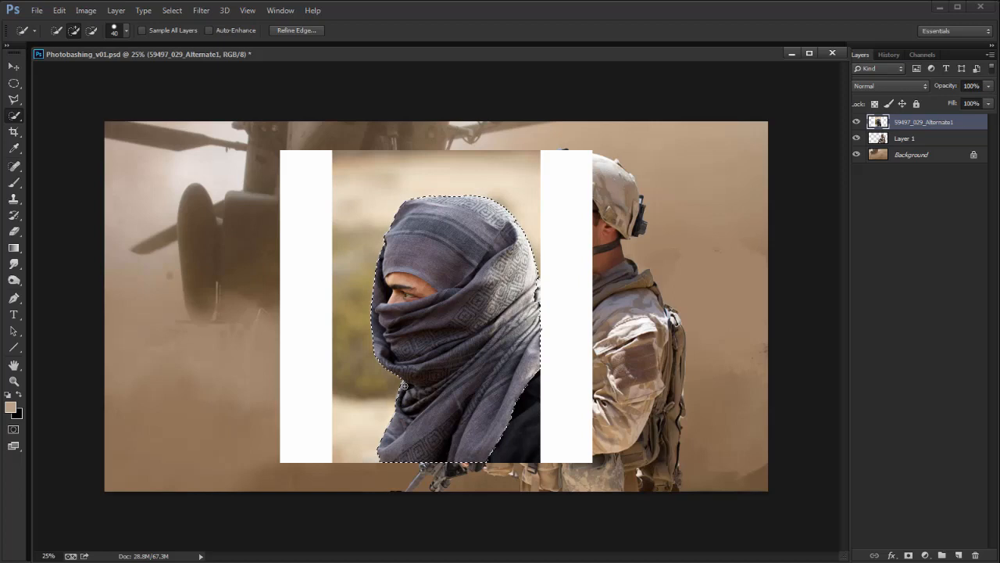
key(ctrl+j)
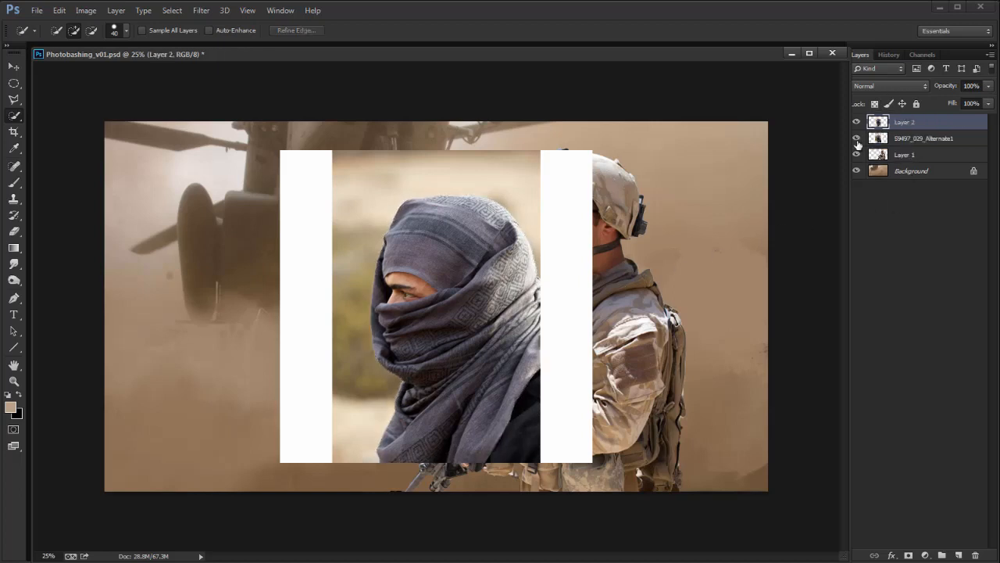
click(856, 138)
Step: Move the scarfed head over the soldier's helmet, scale it down to fit, and compare it with the head underneath
key(v)
drag(497, 331, 607, 246)
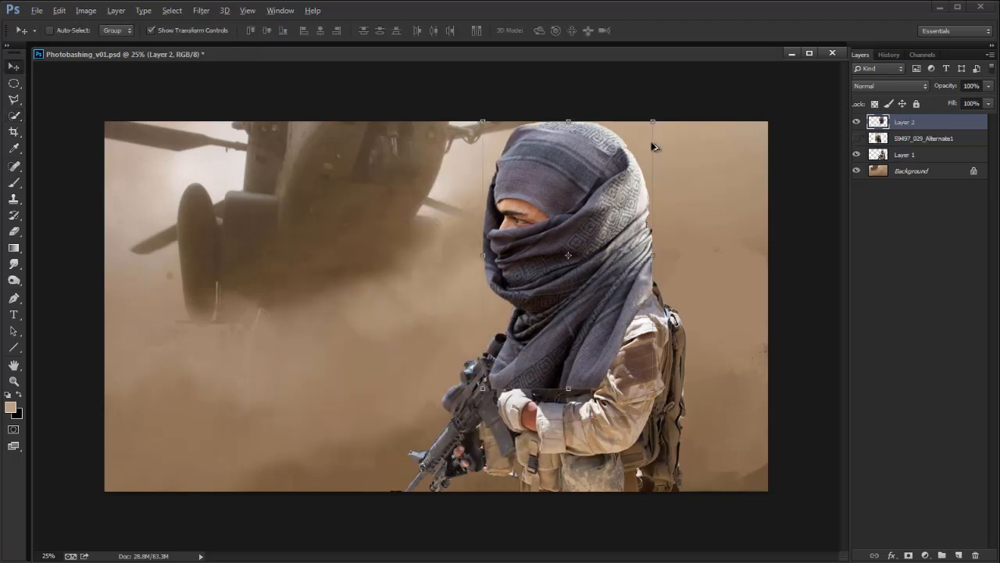
drag(653, 122, 647, 152)
drag(615, 225, 625, 230)
key(Return)
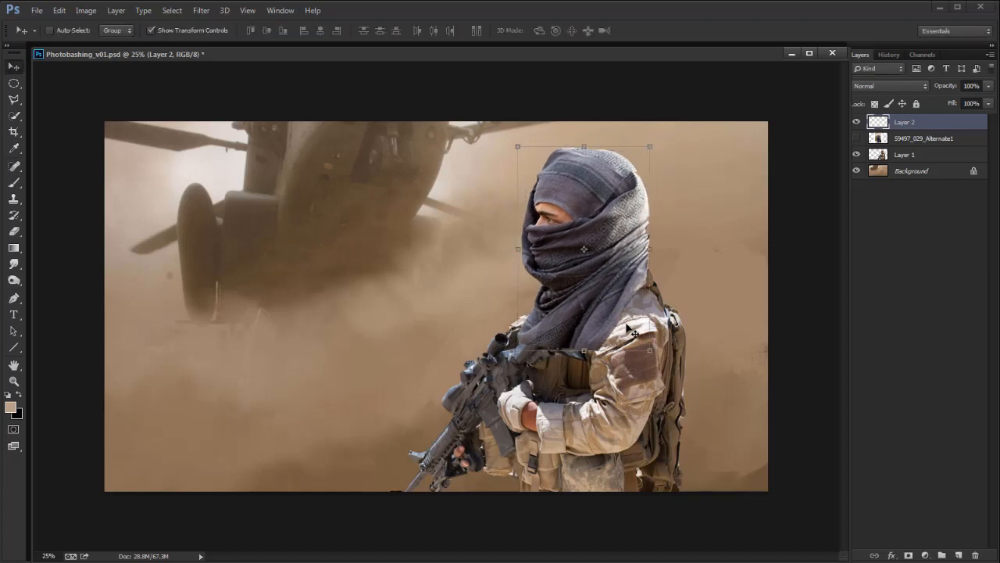
click(856, 123)
click(857, 123)
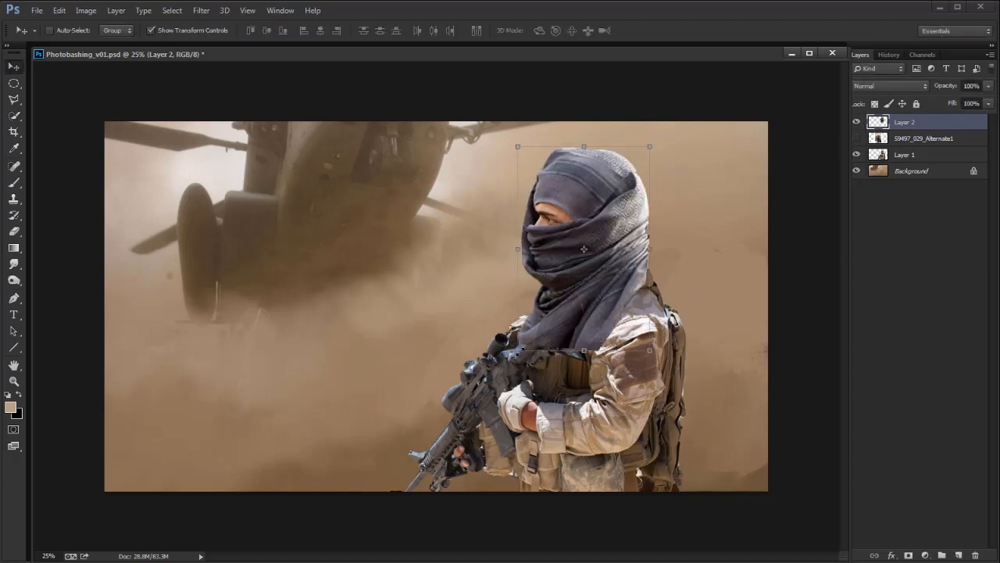
Step: Refine the scarfed head's fit on the soldier's shoulders by scaling it down slightly and rotating it about -2°
key(ctrl+t)
drag(517, 350, 525, 339)
key(Return)
drag(597, 309, 598, 318)
click(856, 122)
click(856, 123)
key(ctrl+t)
drag(526, 338, 532, 333)
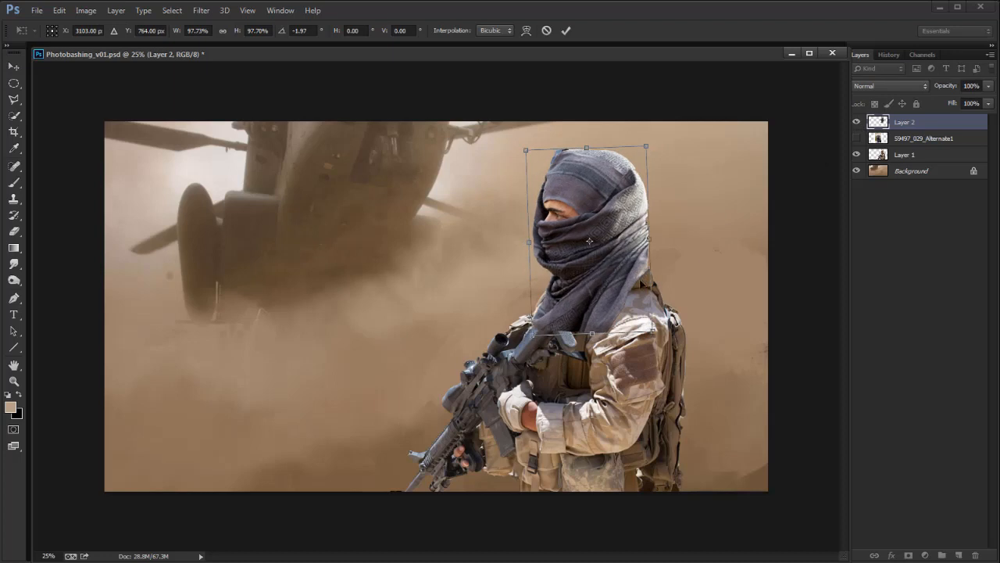
key(Return)
Step: Select the eye opening in the scarf with the Polygonal Lasso, paint it black, and deselect
key(l)
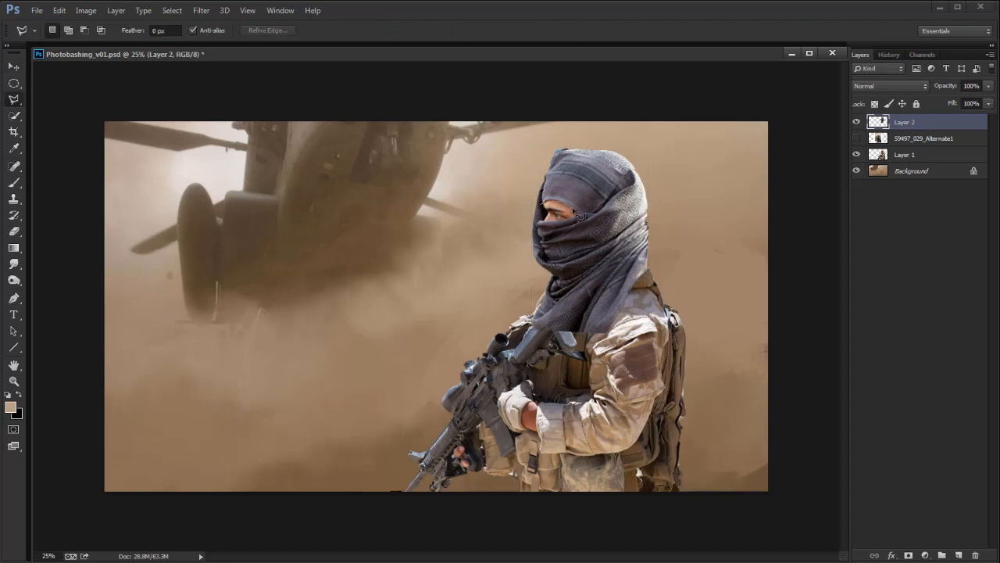
double_click(539, 220)
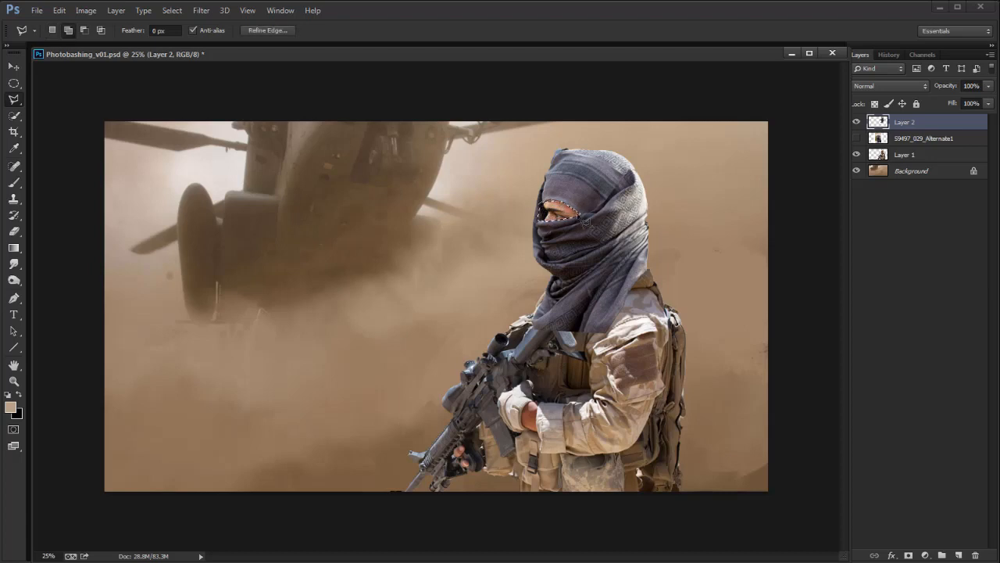
key(b)
key(d)
mouse_move(545, 214)
mouse_down()
mouse_move(585, 209)
mouse_move(537, 225)
mouse_up()
key(ctrl+d)
key(m)
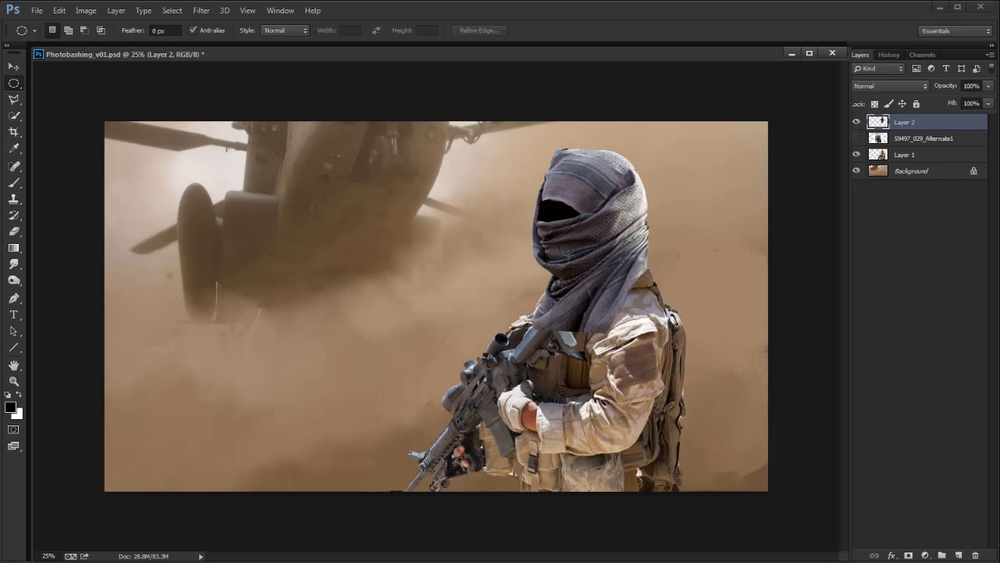
Step: On Layer 2, choose a textured brush at 35 px and paint the scarf's lower end further down over the soldier's chest
key(e)
click(897, 157)
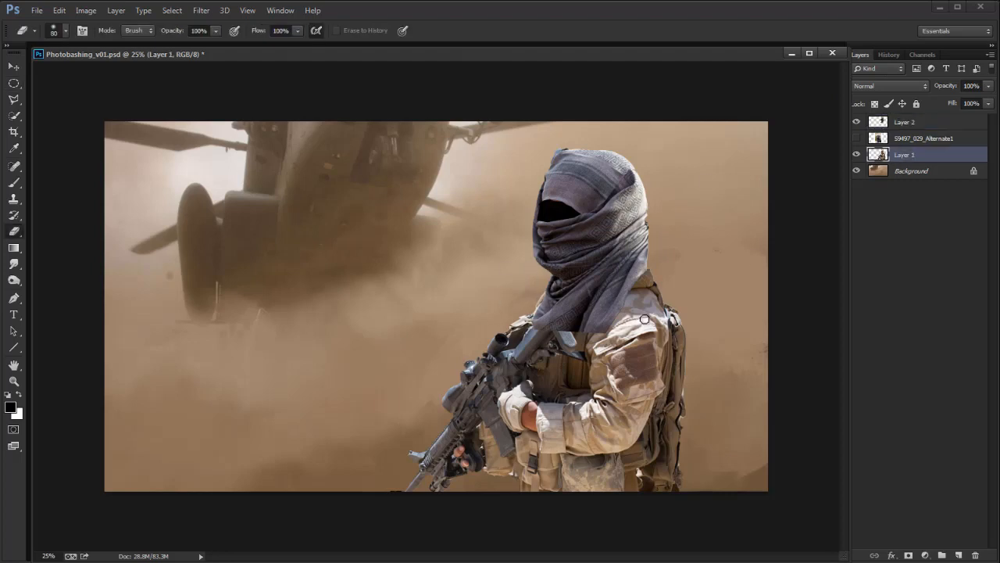
click(881, 125)
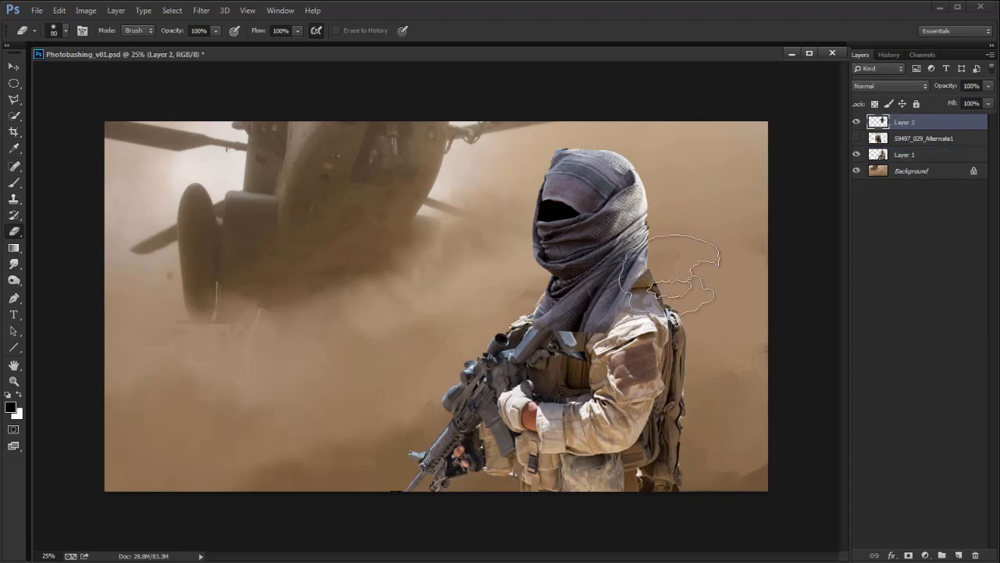
key(b)
key(x)
right_click(578, 291)
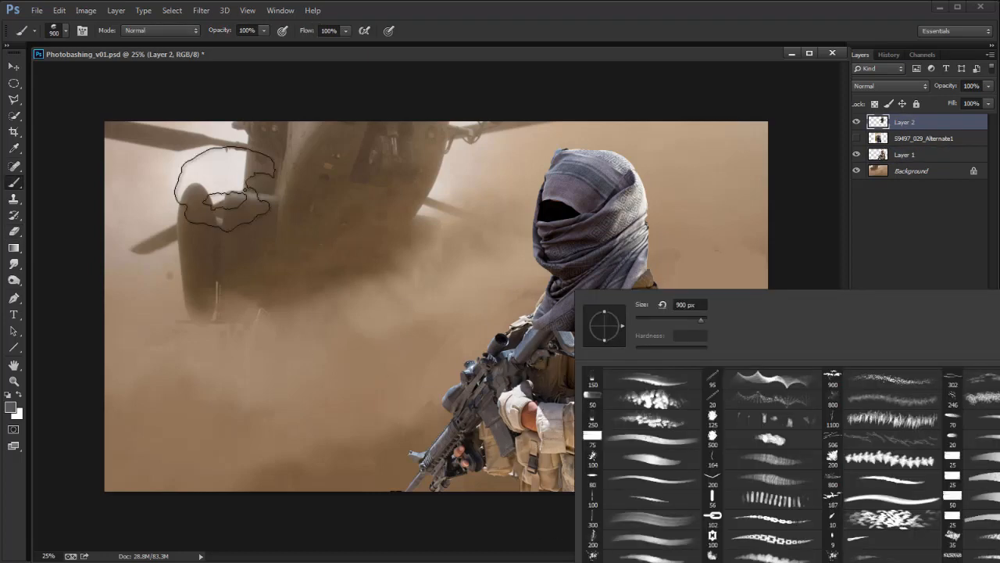
right_click(254, 258)
double_click(283, 452)
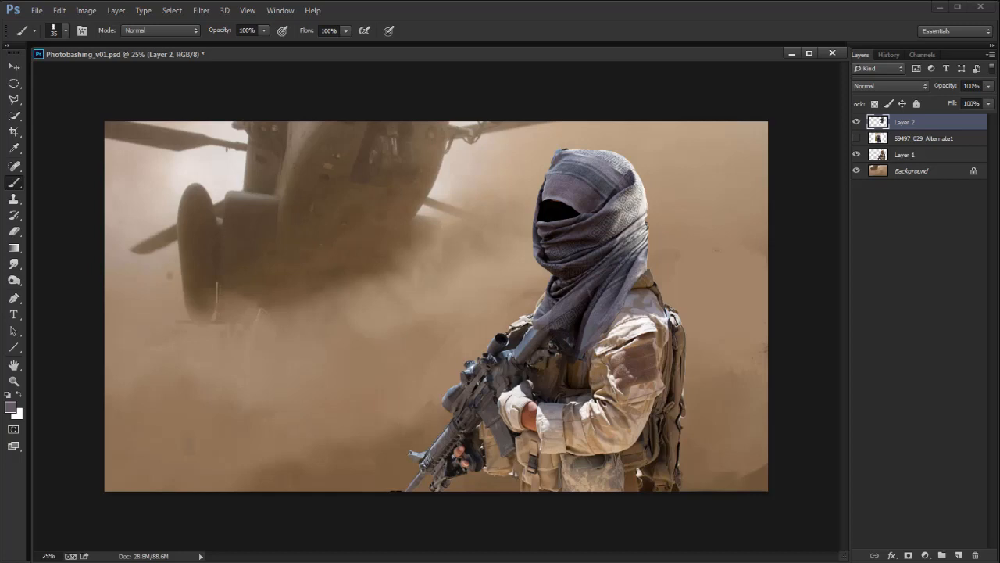
key(alt+Tab)
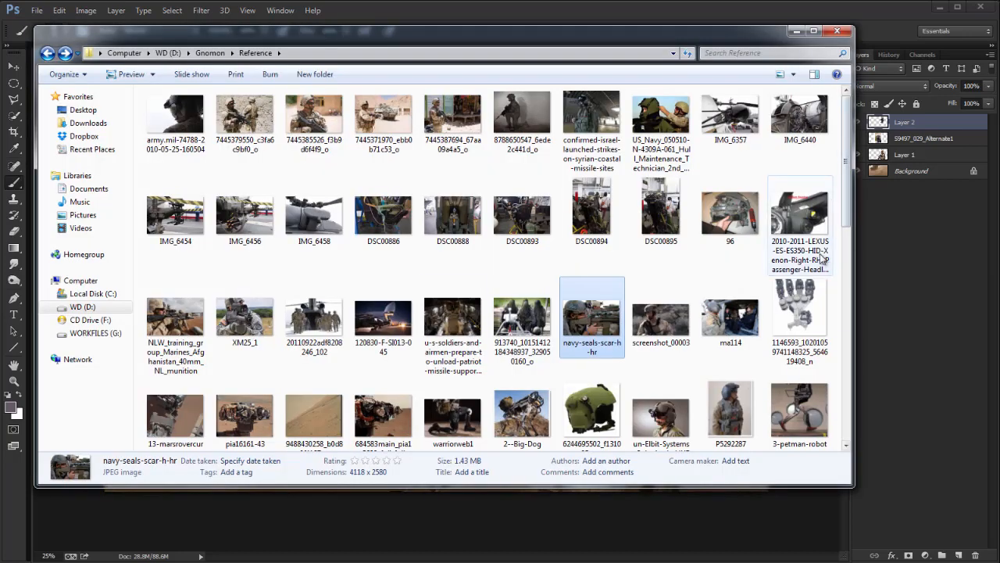
key(alt+Tab)
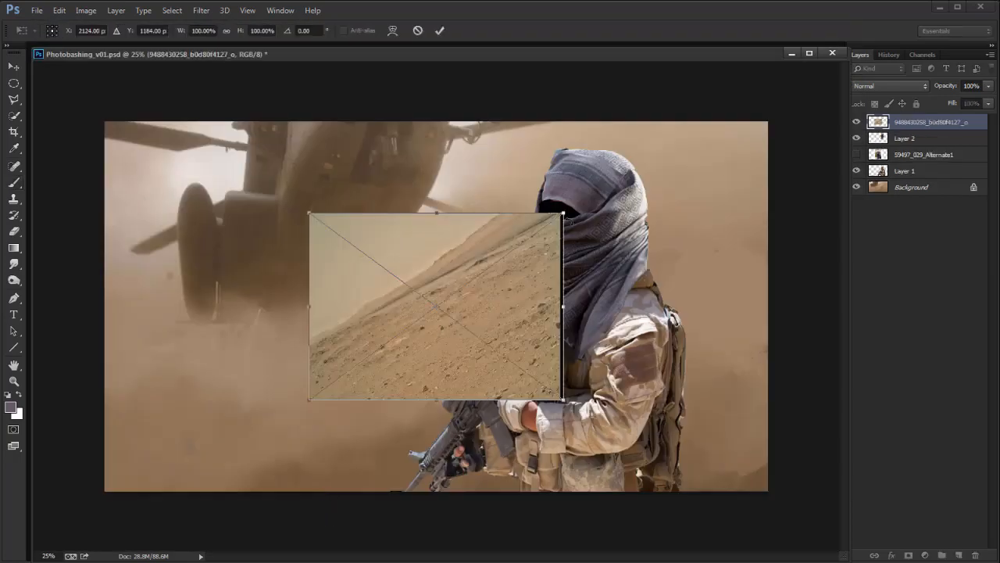
drag(561, 211, 816, 373)
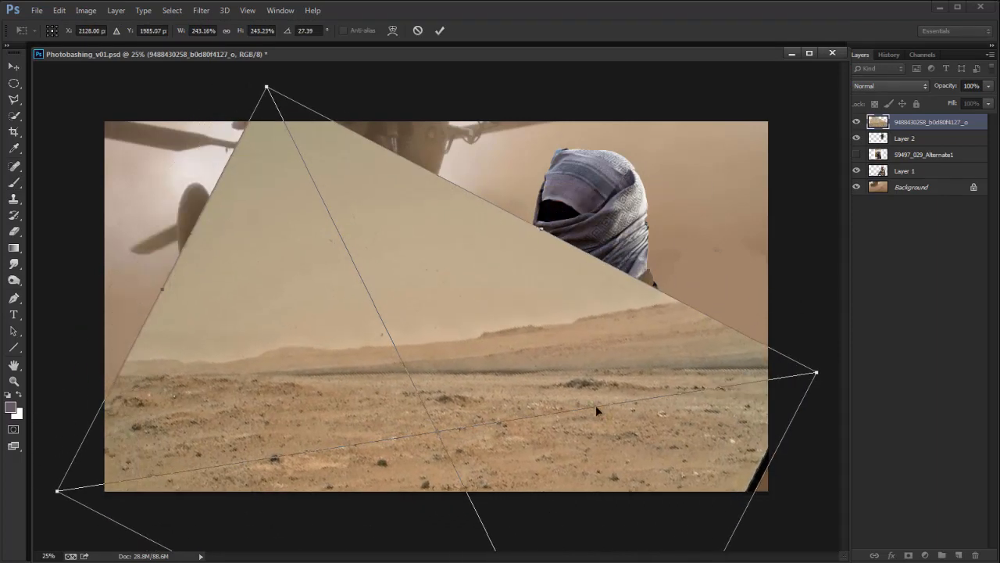
key(b)
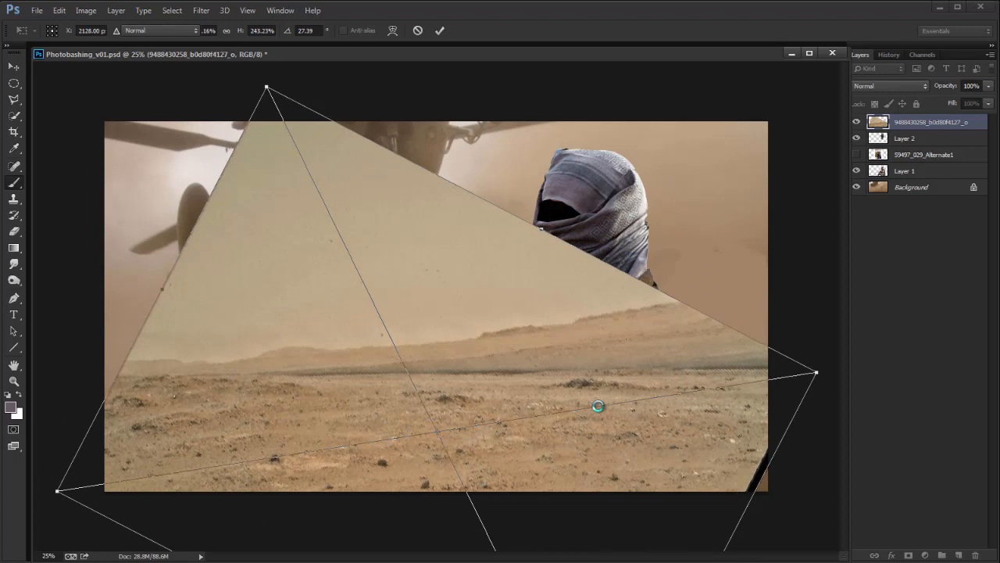
key(Return)
click(570, 374)
click(591, 270)
Step: Move the desert terrain layer beneath Layer 1 and squash its height to about 98%
drag(924, 123, 932, 170)
key(v)
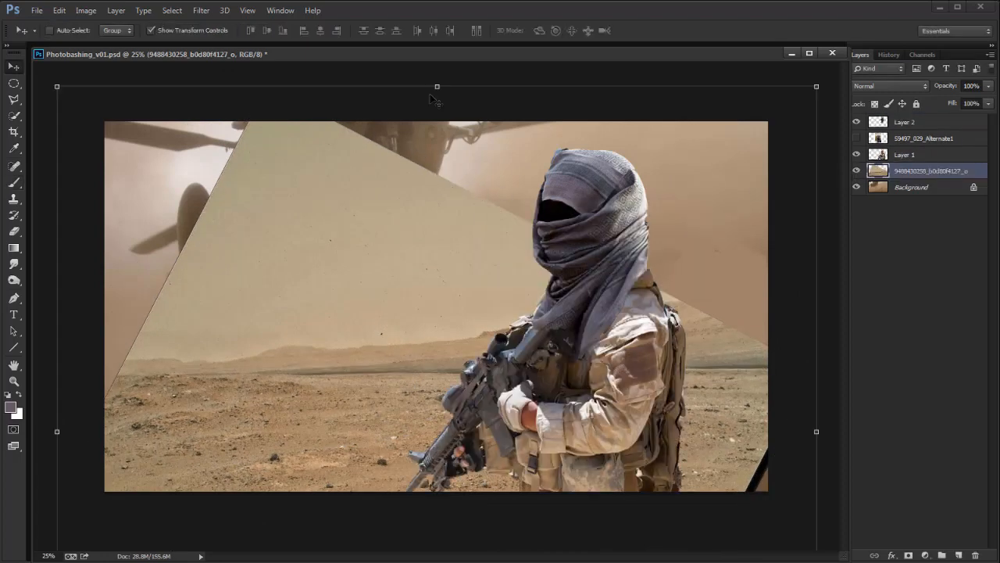
drag(437, 87, 437, 100)
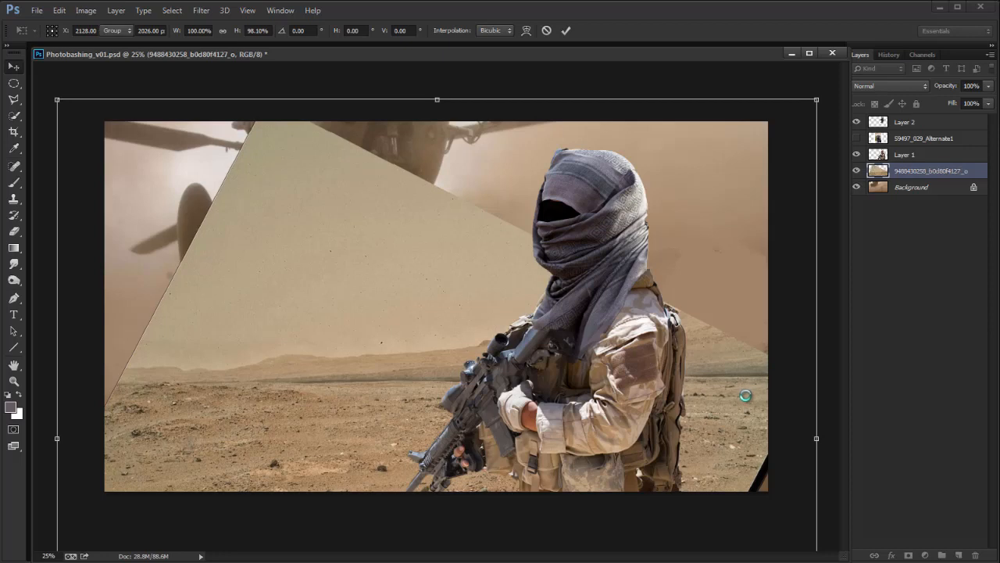
key(Return)
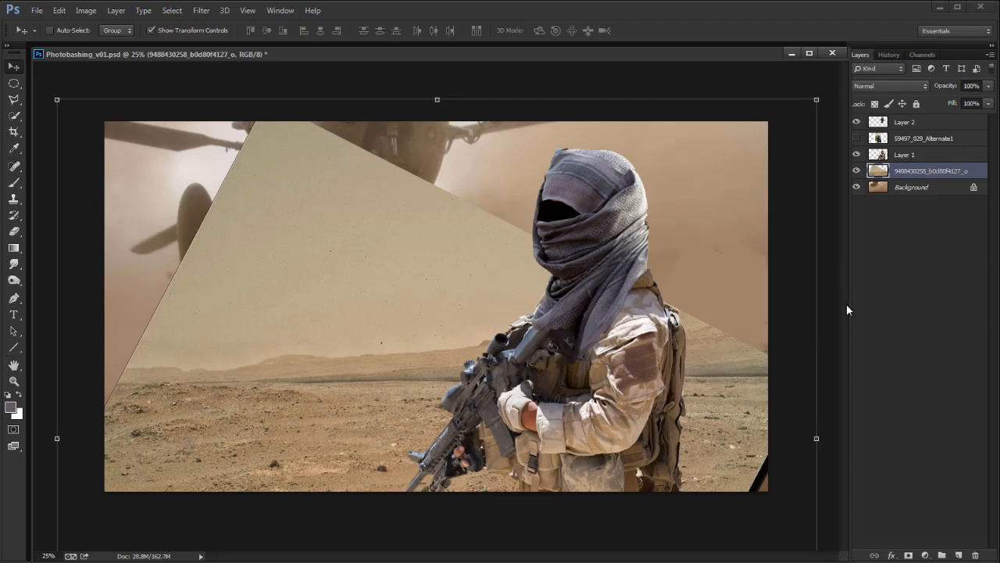
Step: Compare the image with and without the desert terrain, then merge the terrain layer into the Background
click(856, 171)
click(856, 171)
key(ctrl+e)
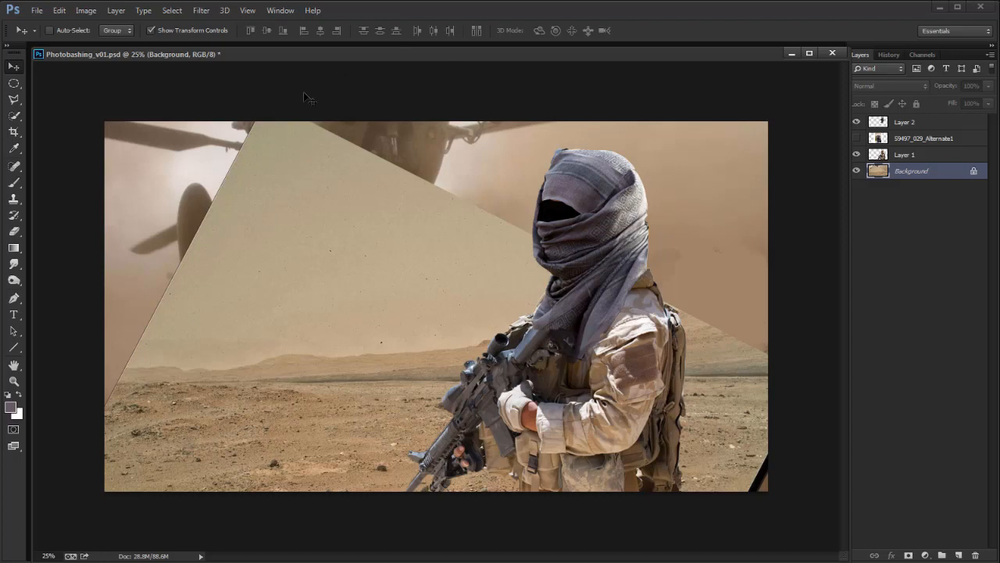
Step: Select the leftover upper-right area of the Background with the Polygonal Lasso, fill it with Content-Aware at 100% opacity, and deselect
key(l)
click(798, 325)
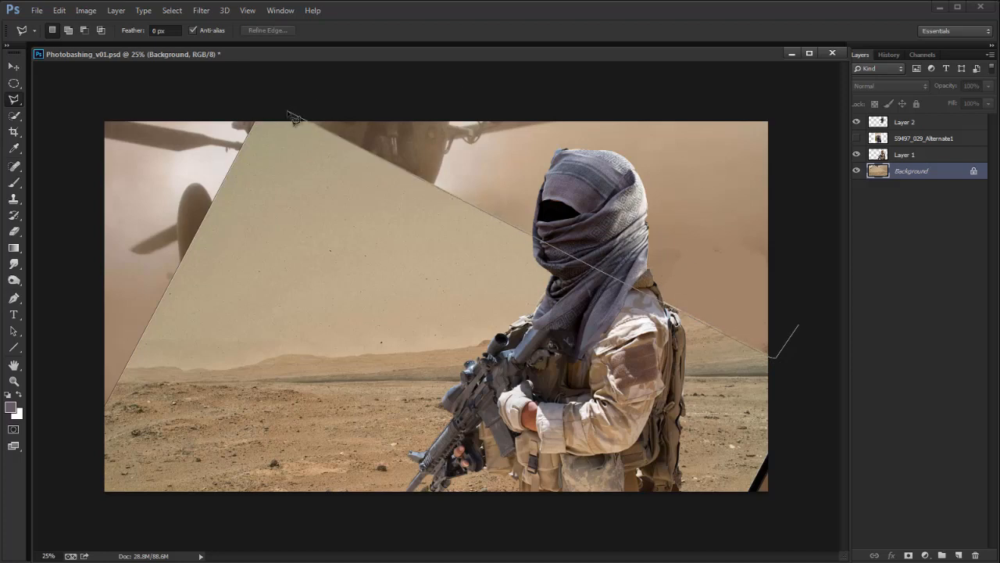
double_click(773, 121)
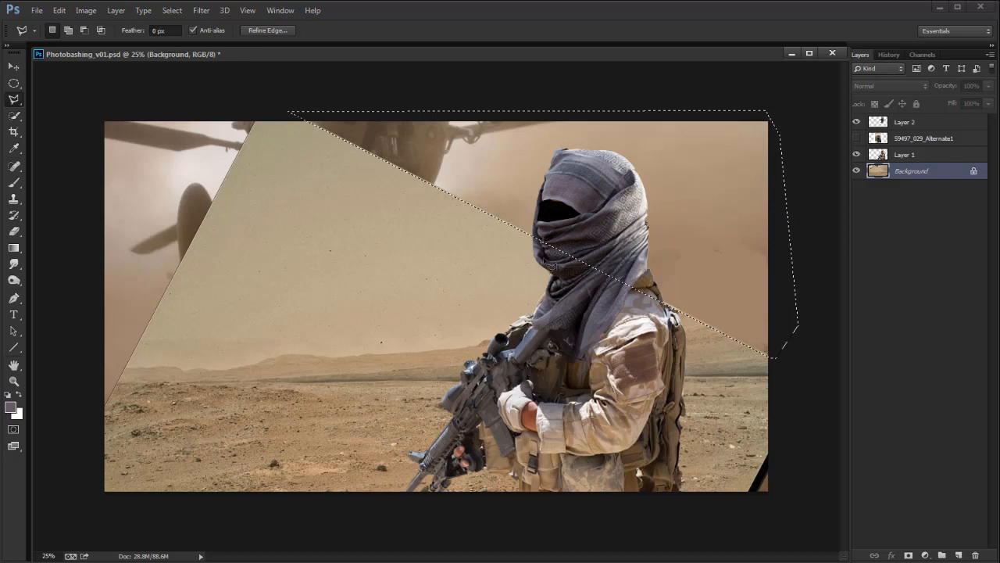
key(shift+BackSpace)
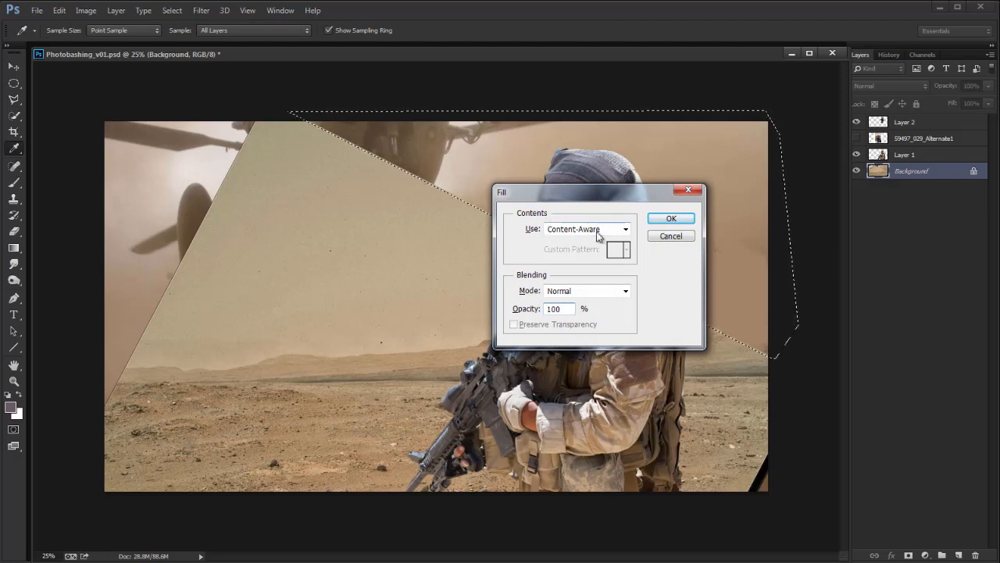
click(670, 219)
key(l)
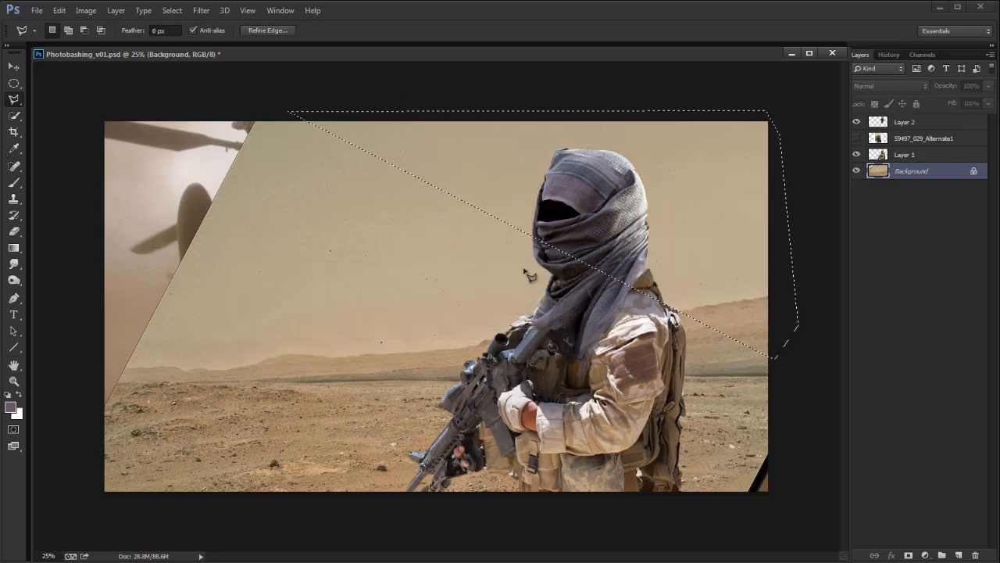
key(ctrl+d)
key(m)
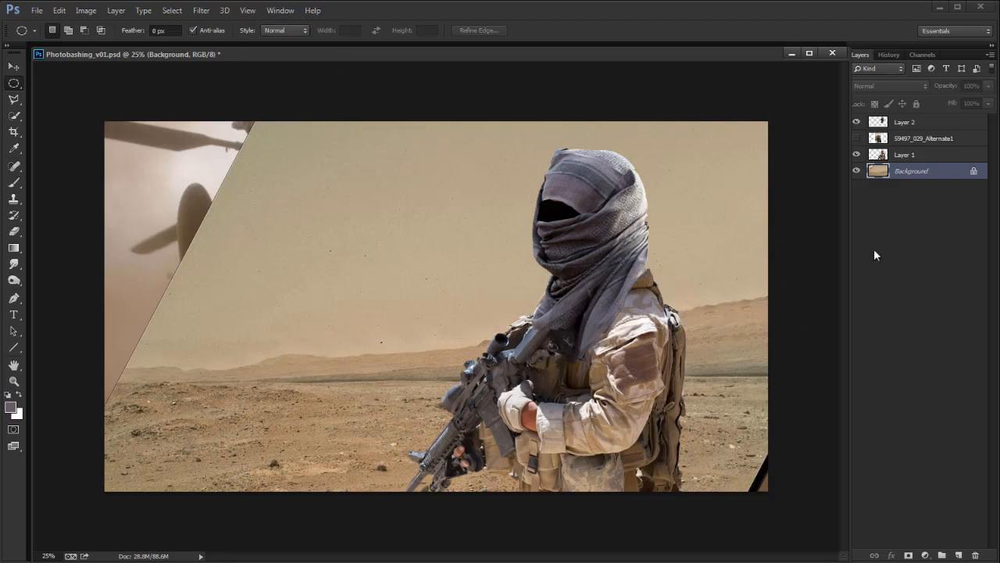
Step: Outline the leftover helicopter wedge in the Background's upper-left corner, replace it with a Content-Aware fill, and deselect
key(l)
click(262, 119)
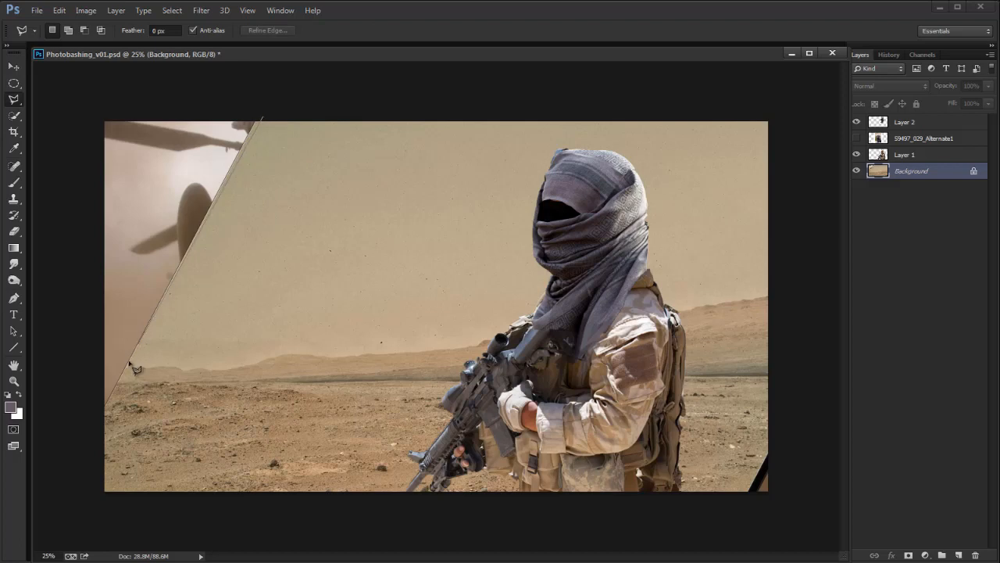
click(95, 419)
click(92, 113)
click(263, 115)
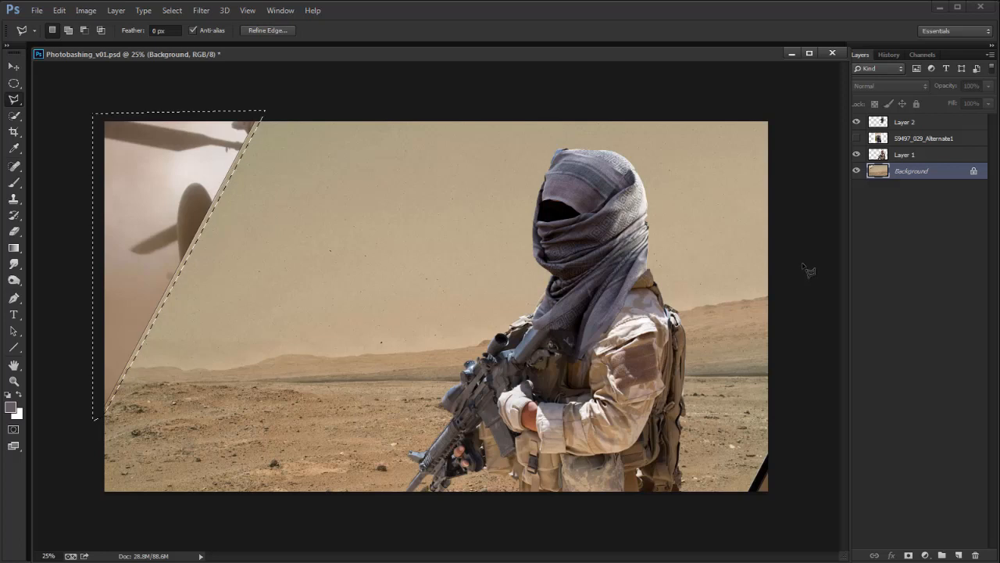
key(shift+BackSpace)
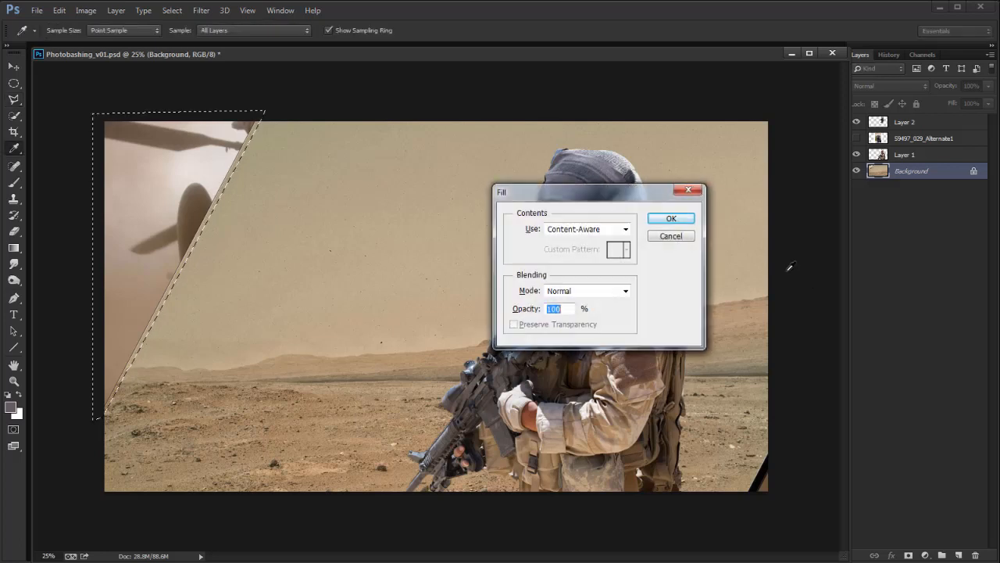
click(671, 219)
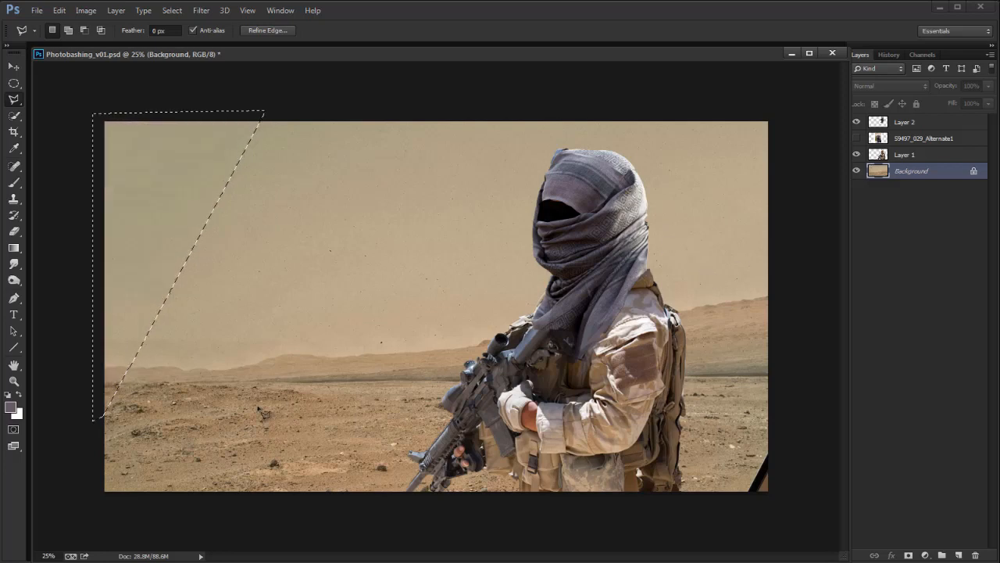
key(m)
key(ctrl+d)
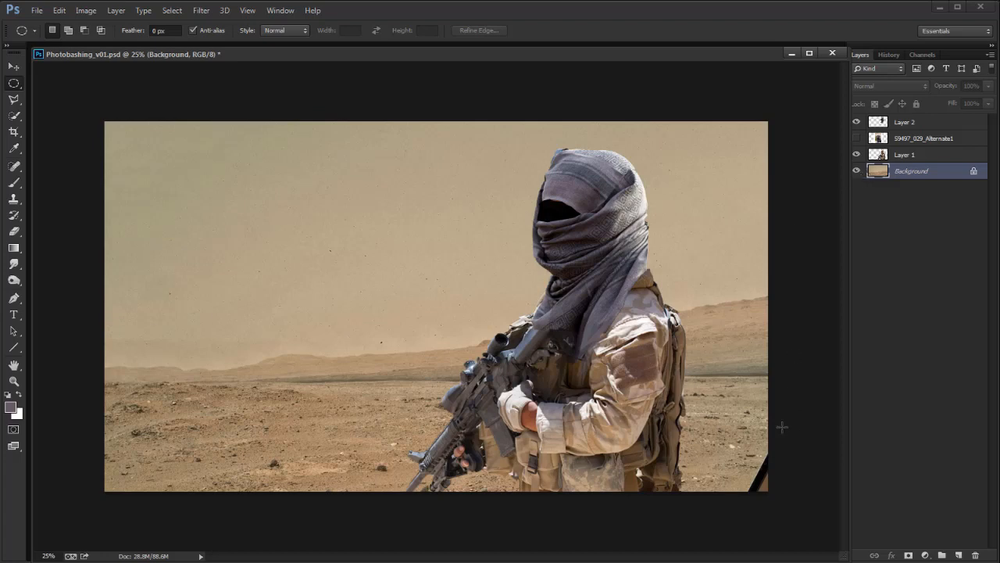
Step: Select the dark sliver in the Background's lower-right corner, fill it with Content-Aware, and deselect
key(l)
mouse_move(768, 456)
mouse_down()
mouse_move(742, 501)
mouse_move(784, 479)
mouse_up()
key(shift+F5)
key(Return)
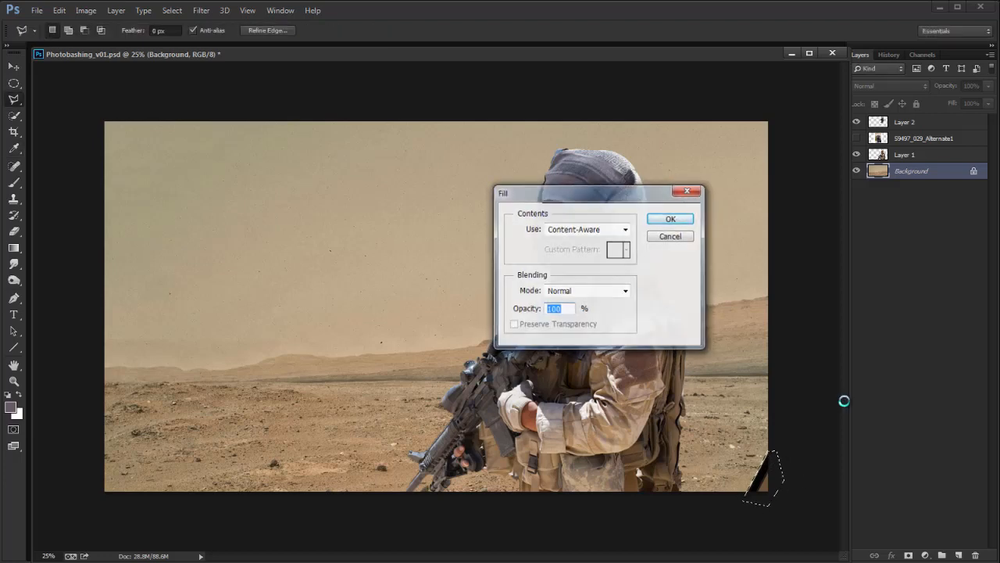
key(m)
key(ctrl+d)
Step: Reorder Layer 2 directly above Layer 1, hiding both layers to check the filled desert background before showing them again
click(856, 155)
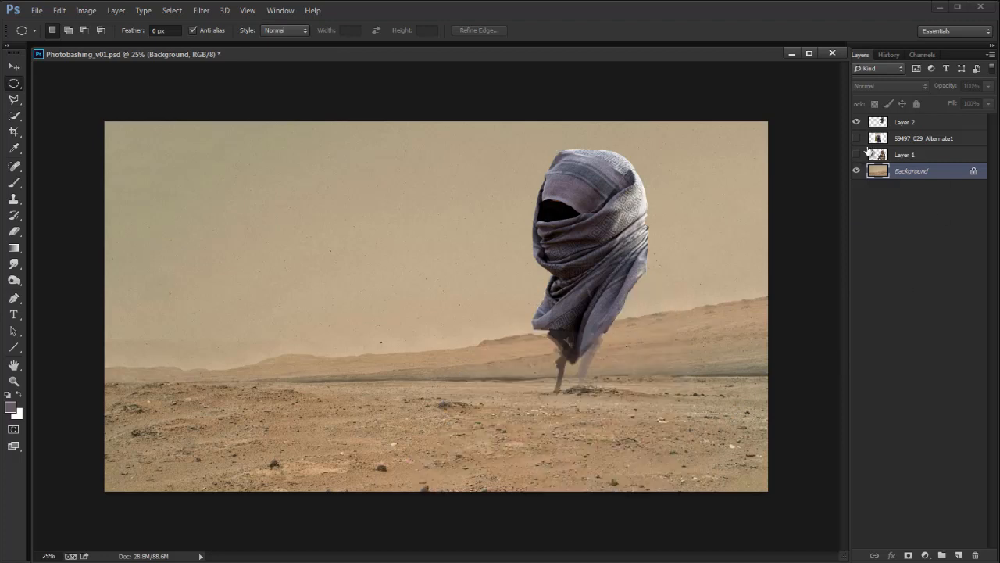
drag(906, 124, 858, 154)
click(857, 154)
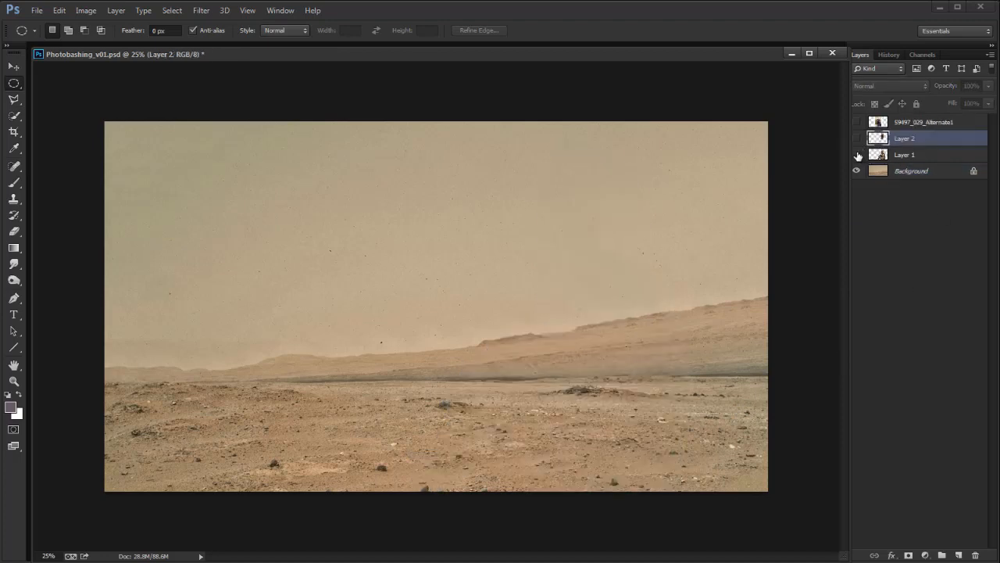
drag(846, 318, 838, 320)
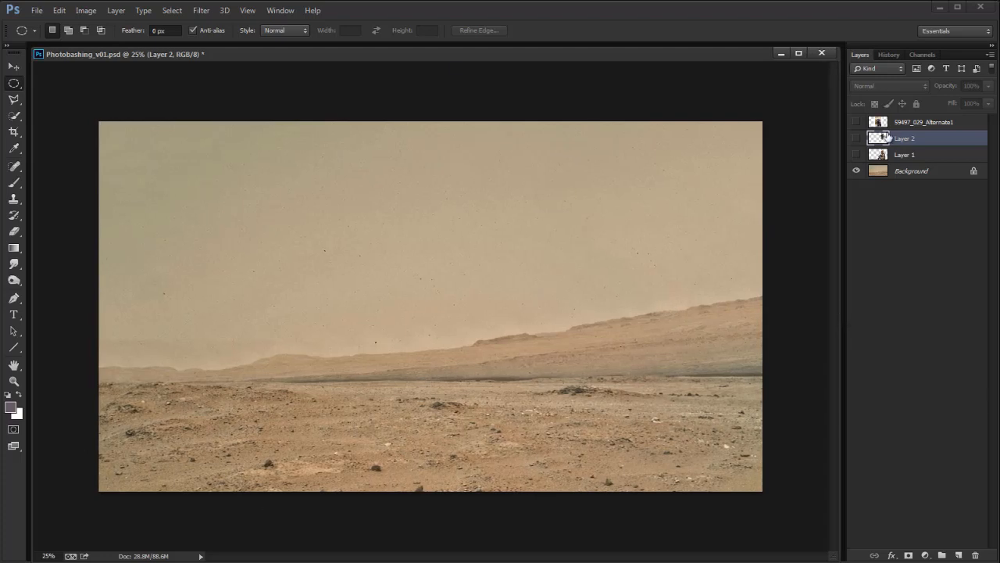
drag(857, 139, 857, 155)
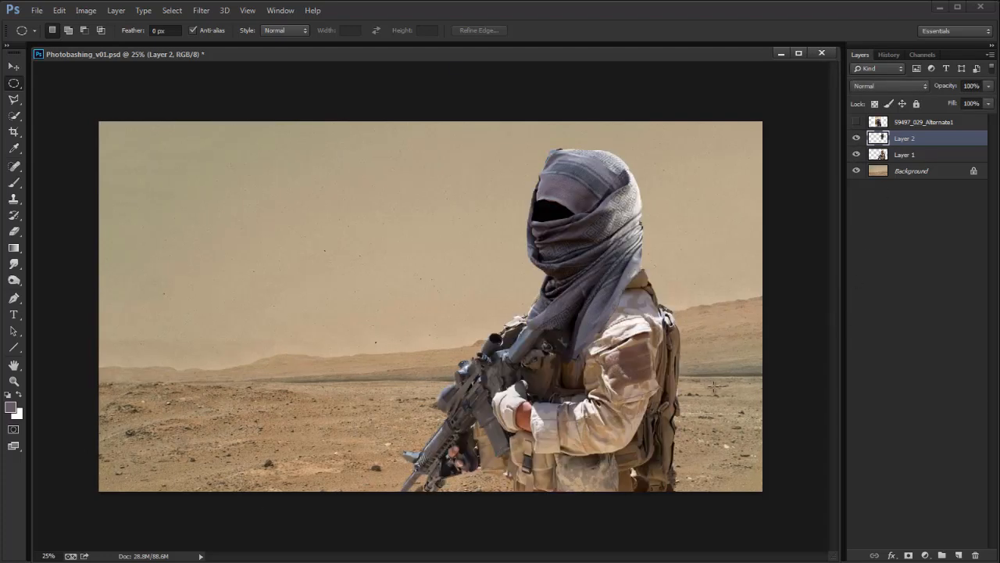
Step: Find the desert dust storm road photo in the Reference folder and place it over the lower-left part of the composition
key(alt+Tab)
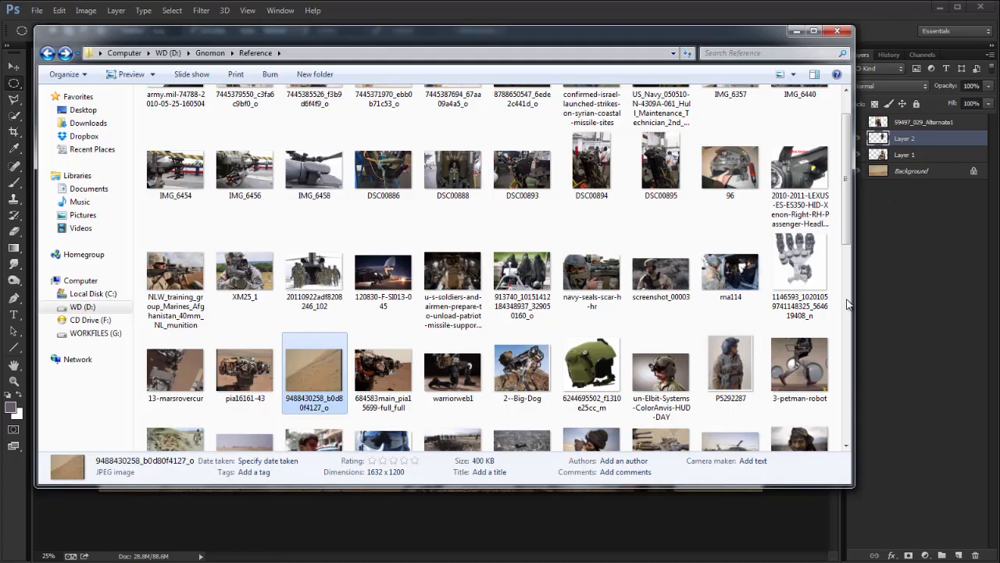
drag(847, 238, 847, 319)
key(alt+Tab)
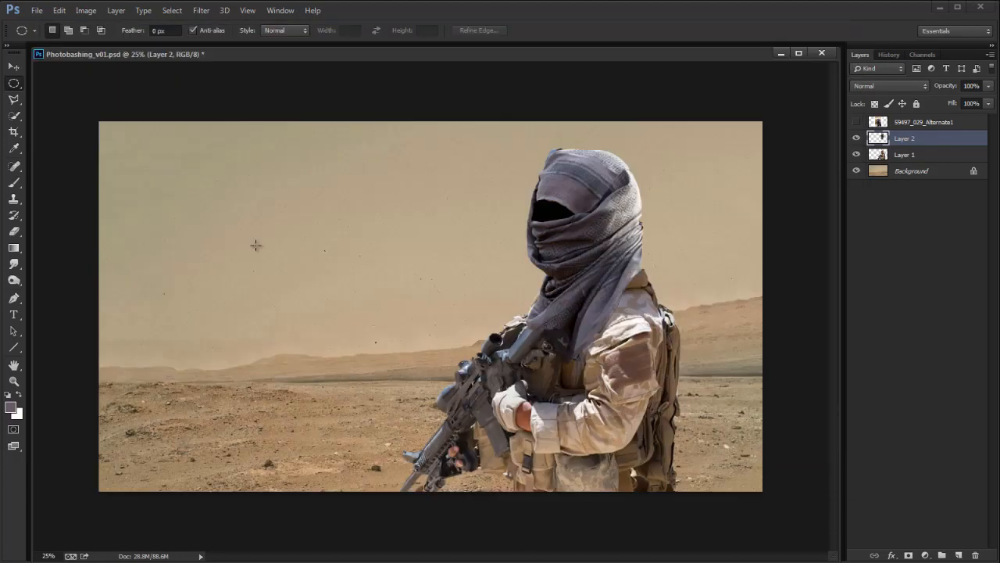
key(alt+Tab)
drag(848, 315, 852, 383)
key(alt+Tab)
key(alt+Tab)
drag(253, 238, 311, 514)
drag(529, 333, 458, 375)
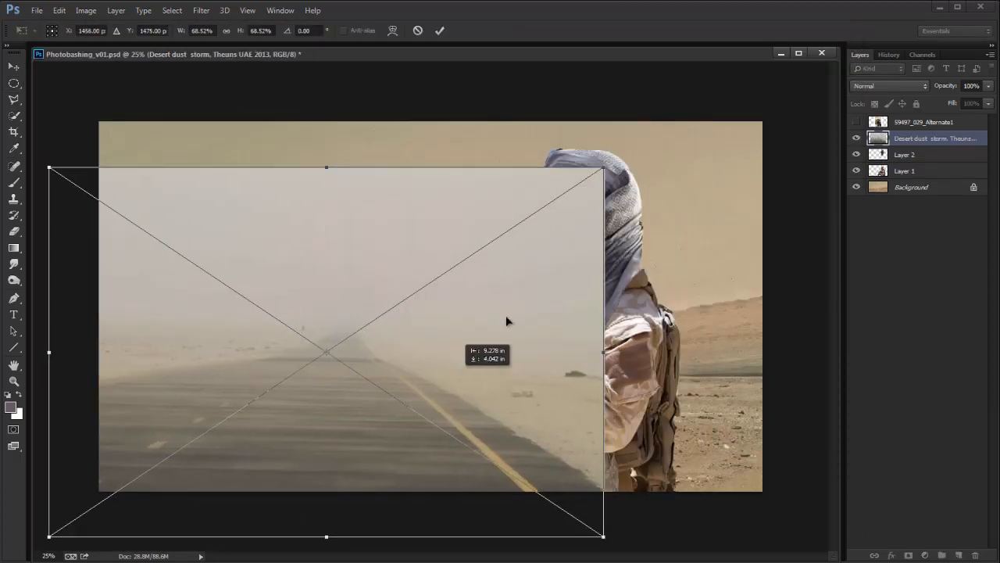
Step: Scale the dust storm photo down to 56.60%, flip it horizontally, and commit the transform
drag(602, 169, 508, 231)
right_click(440, 341)
click(485, 518)
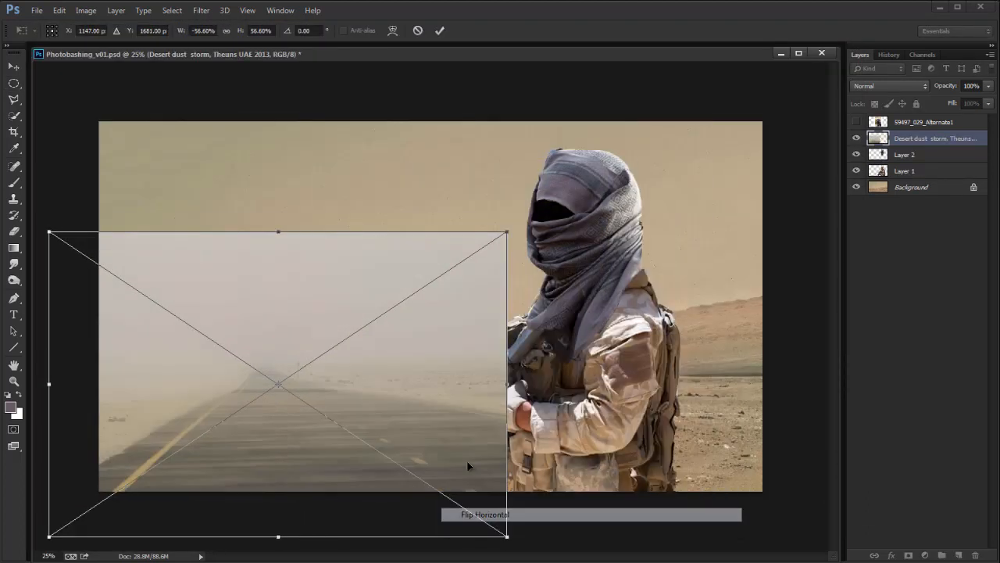
key(Return)
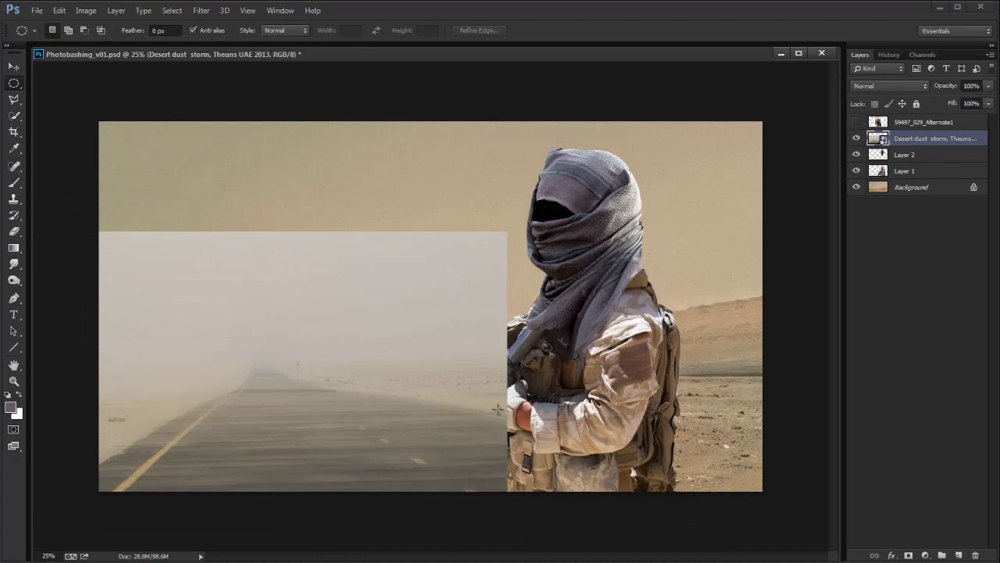
Step: Move the dust storm layer beneath Layer 1 and shift the photo slightly up and right behind the soldier
drag(934, 138, 949, 177)
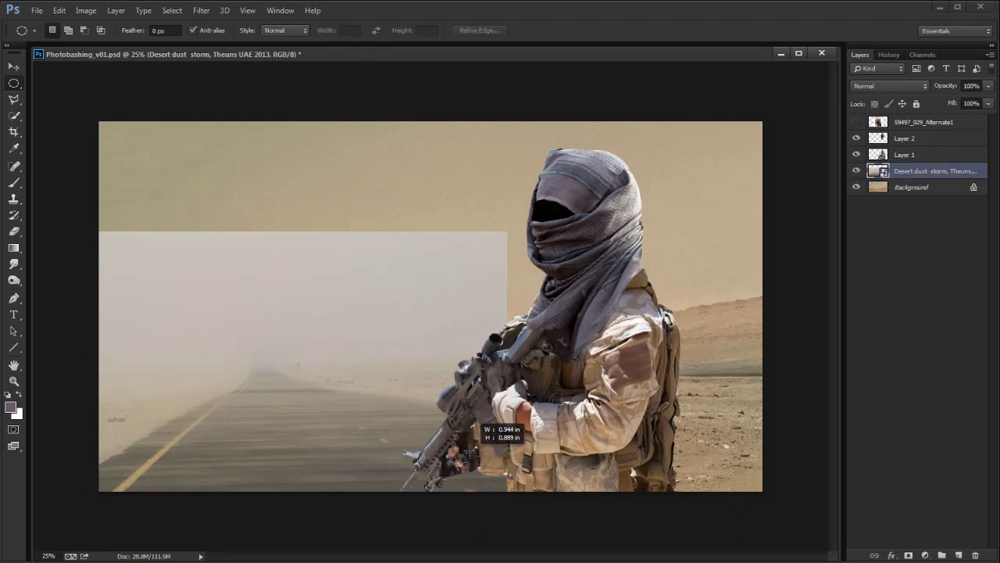
key(v)
mouse_move(502, 396)
mouse_down()
mouse_move(510, 387)
mouse_move(499, 405)
mouse_up()
drag(486, 450, 485, 444)
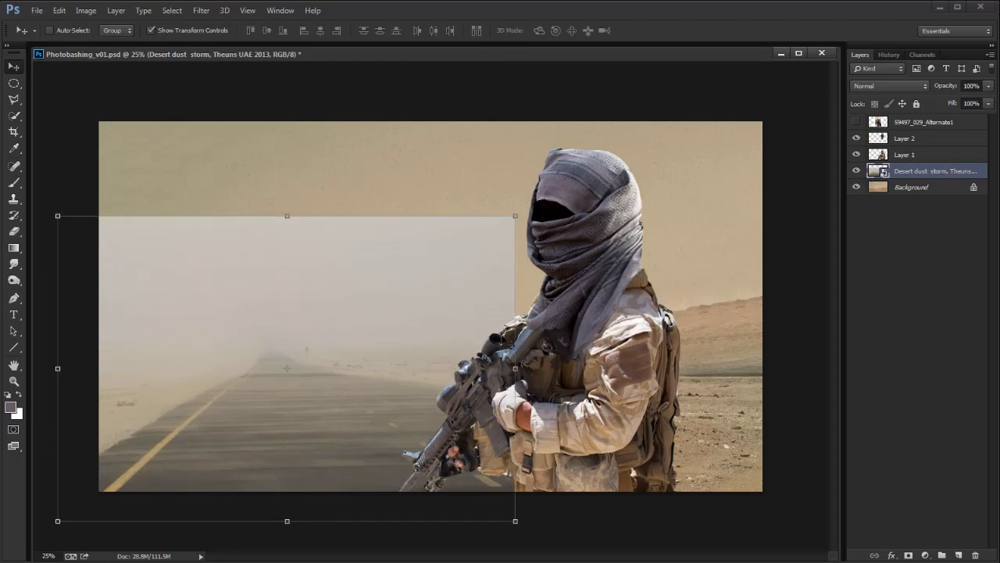
Step: Select the visible part of the dust storm photo with the Rectangular Marquee and copy it to a new layer
key(m)
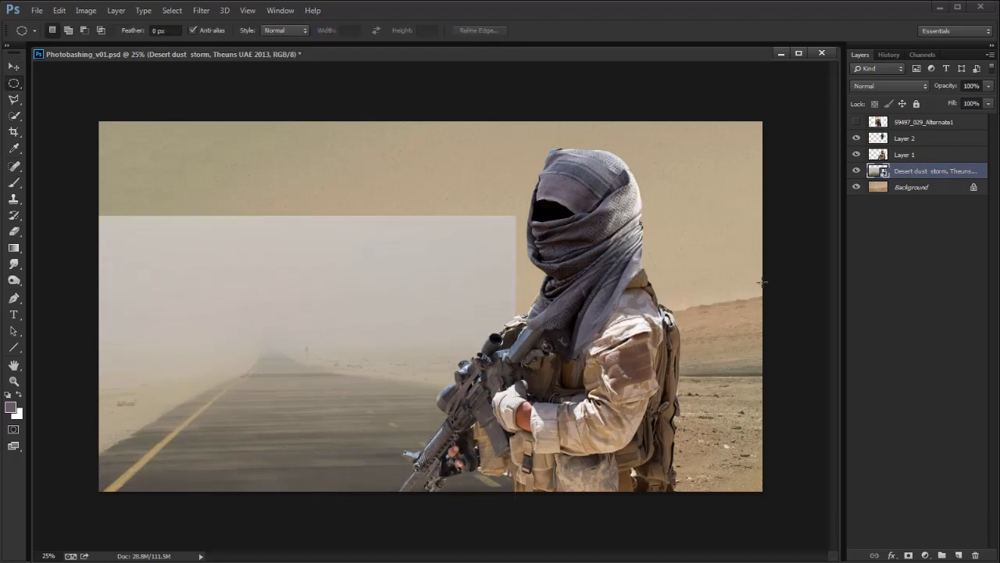
drag(586, 178, 55, 561)
right_click(17, 85)
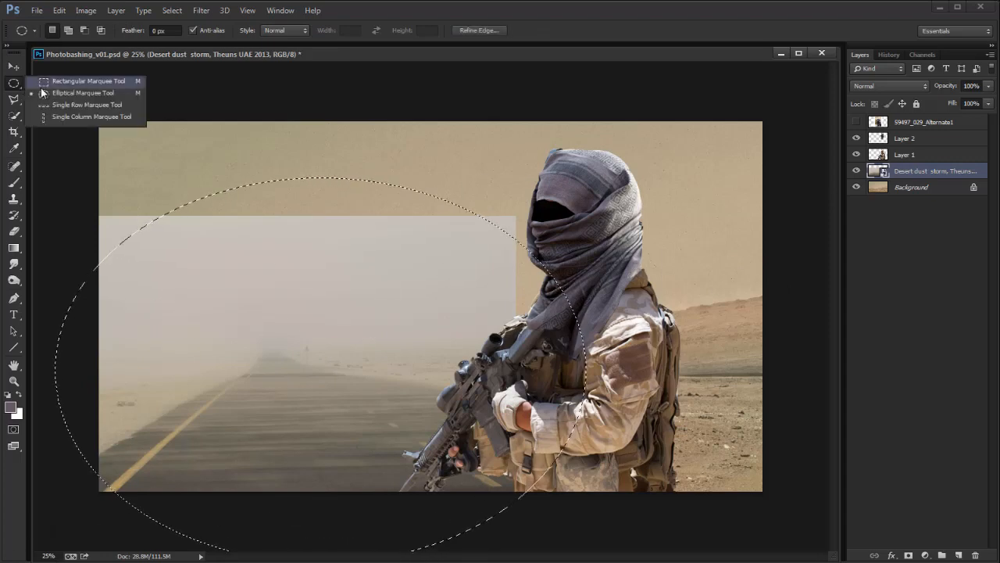
click(39, 82)
drag(654, 162, 31, 500)
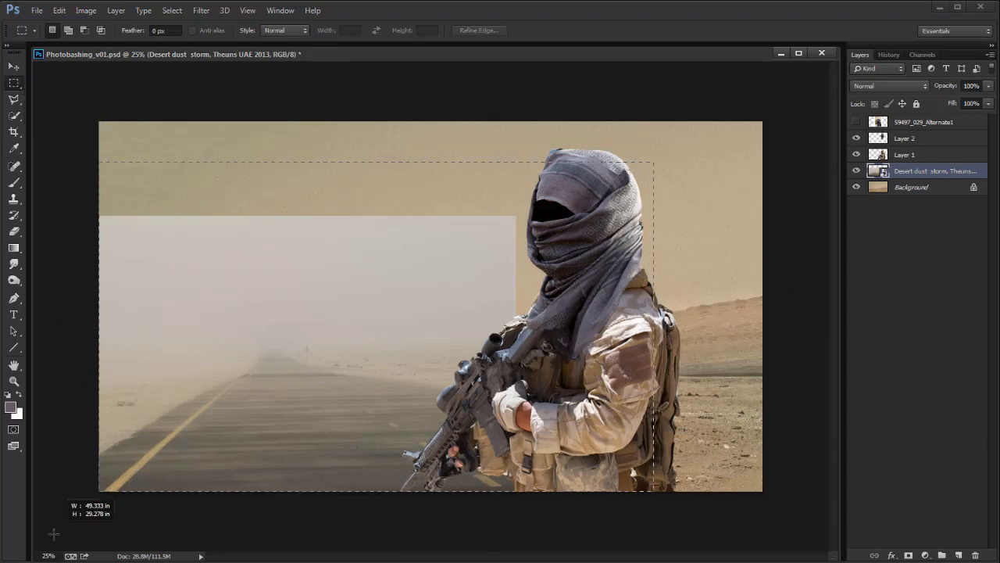
key(ctrl+j)
Step: Hide and delete the original dust storm smart object layer beneath Layer 3
click(858, 187)
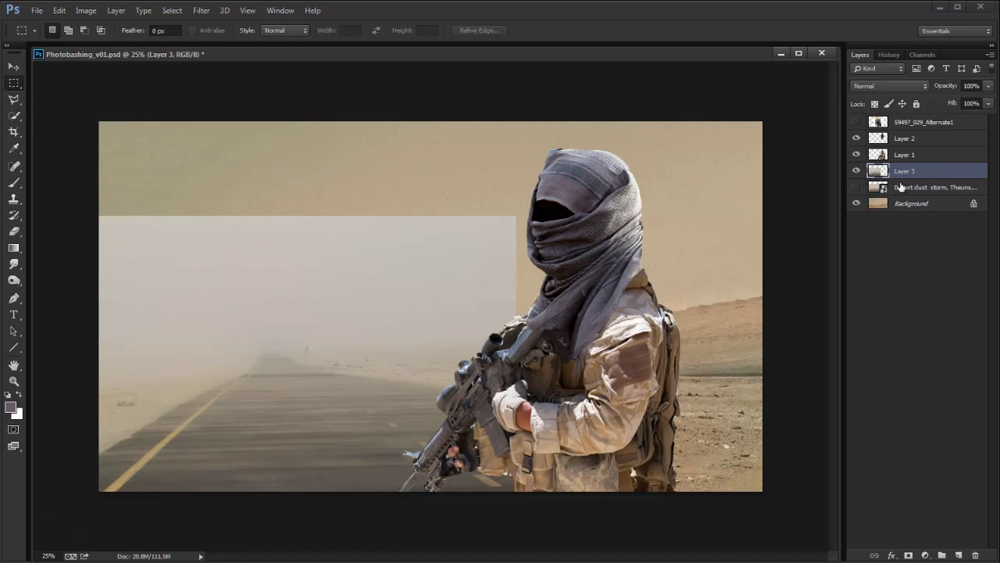
click(940, 185)
key(Delete)
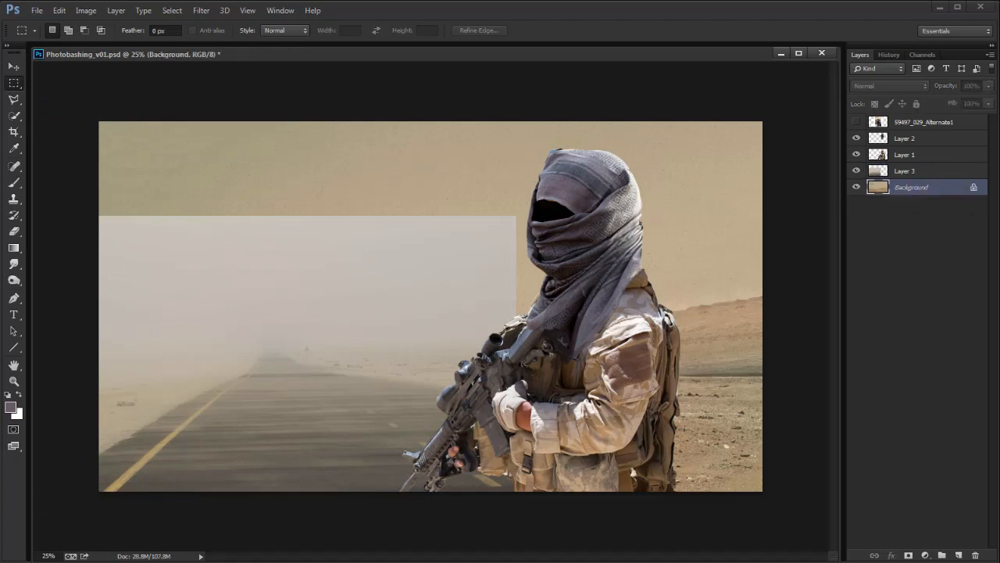
Step: Scale the dust storm road photo on Layer 3 up to about 107% and shift it slightly left behind the soldier
key(v)
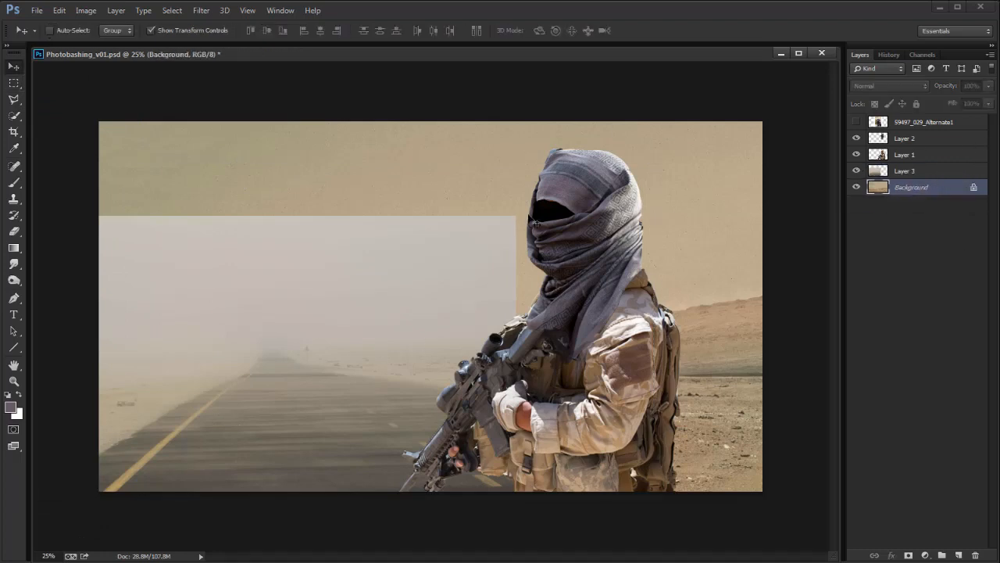
click(902, 171)
drag(516, 216, 544, 194)
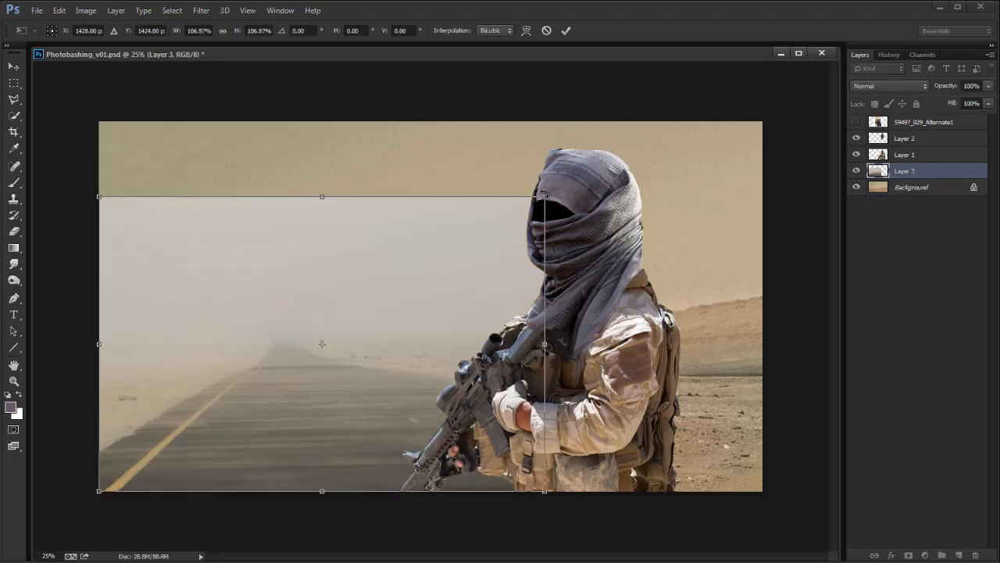
key(Return)
drag(491, 397, 479, 399)
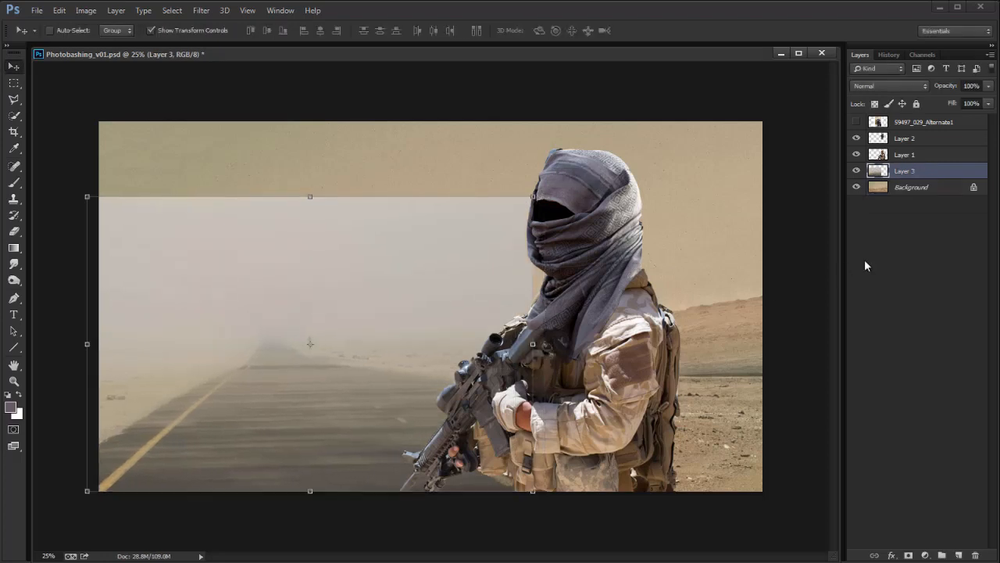
Step: Toggle Layer 3's visibility to compare, and lower the road photo's upper edge slightly with a committed transform
click(857, 171)
click(857, 171)
drag(310, 196, 310, 199)
key(Return)
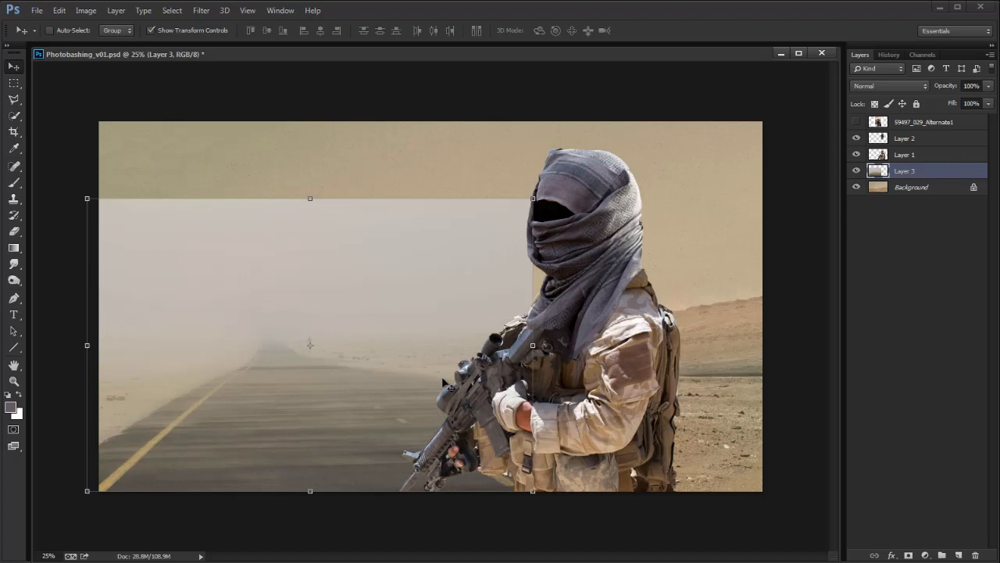
click(86, 11)
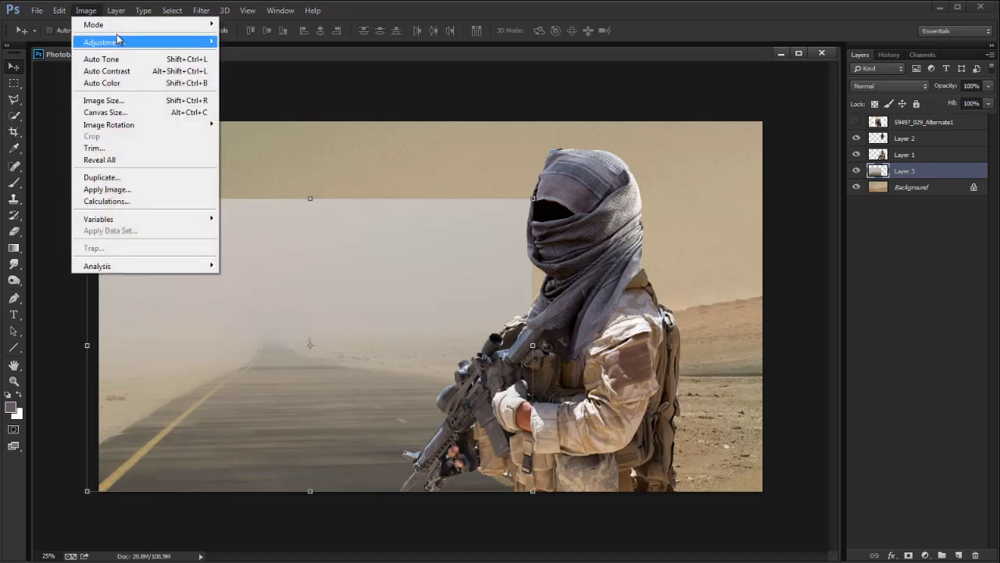
mouse_move(111, 44)
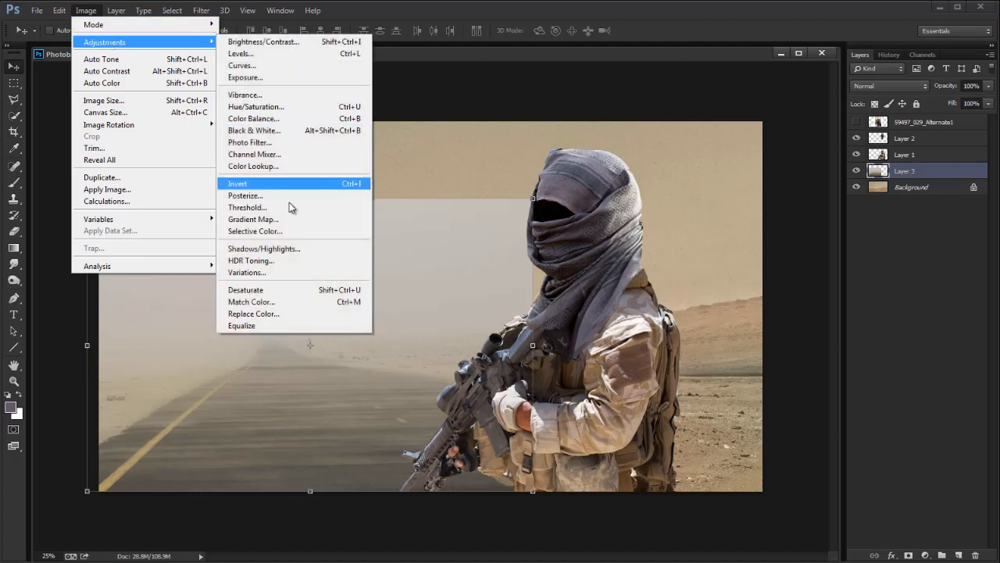
click(302, 302)
drag(893, 217, 723, 96)
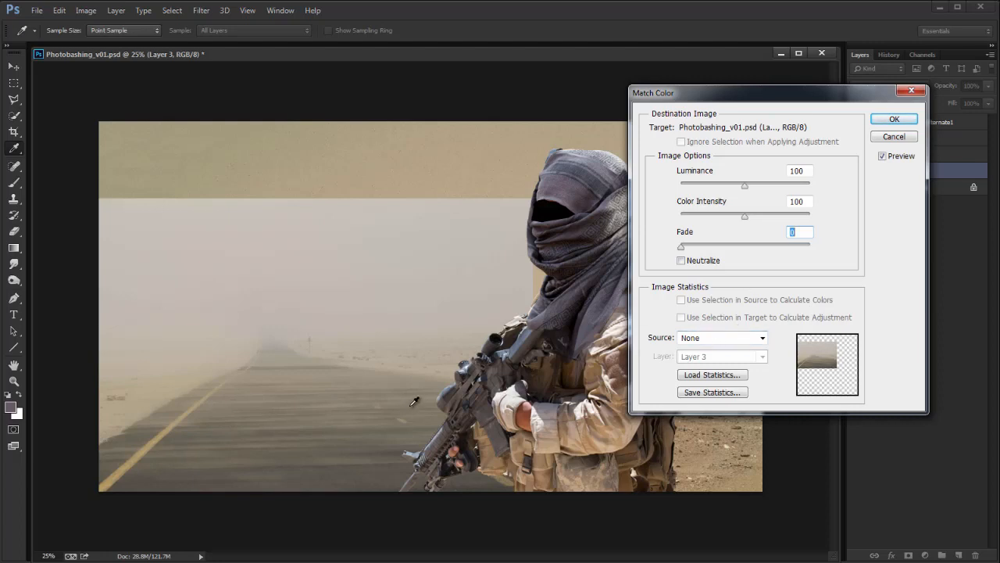
click(734, 339)
click(736, 356)
click(732, 355)
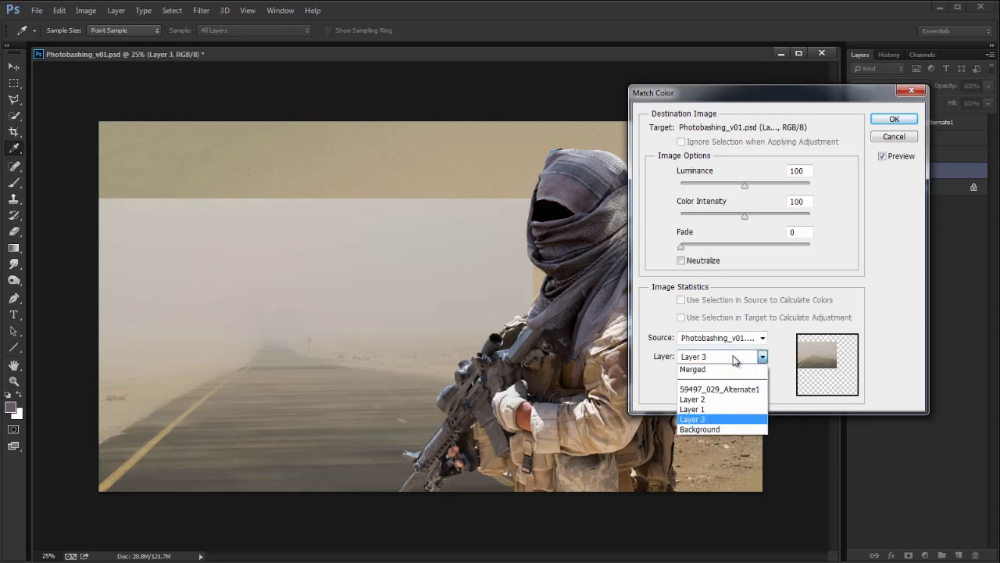
click(736, 358)
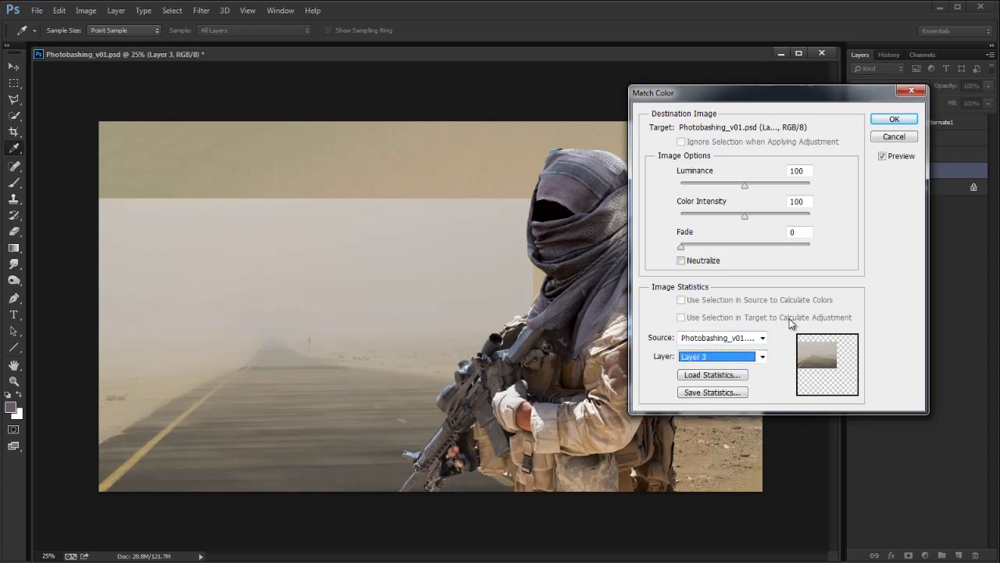
click(743, 338)
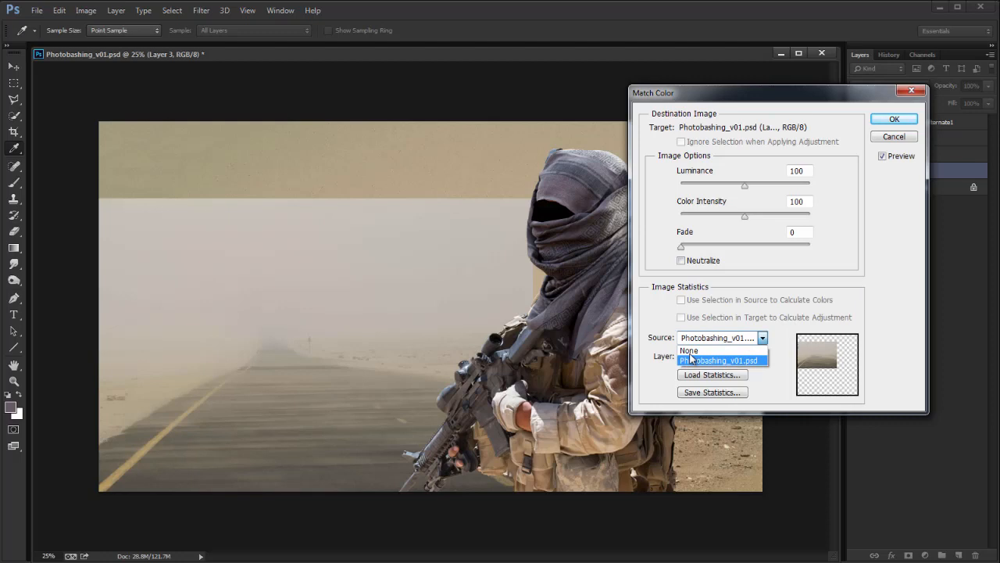
click(746, 361)
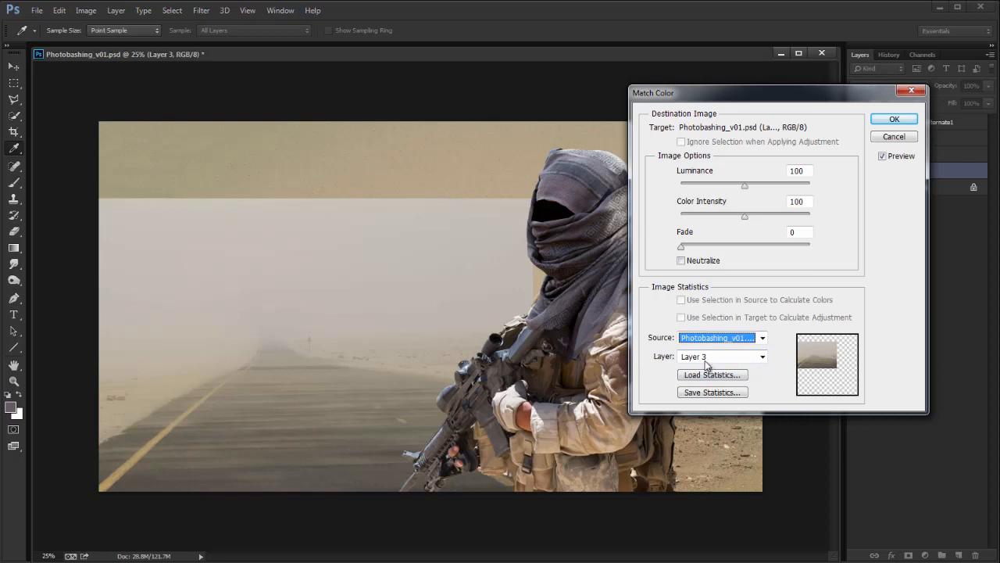
drag(716, 98, 653, 90)
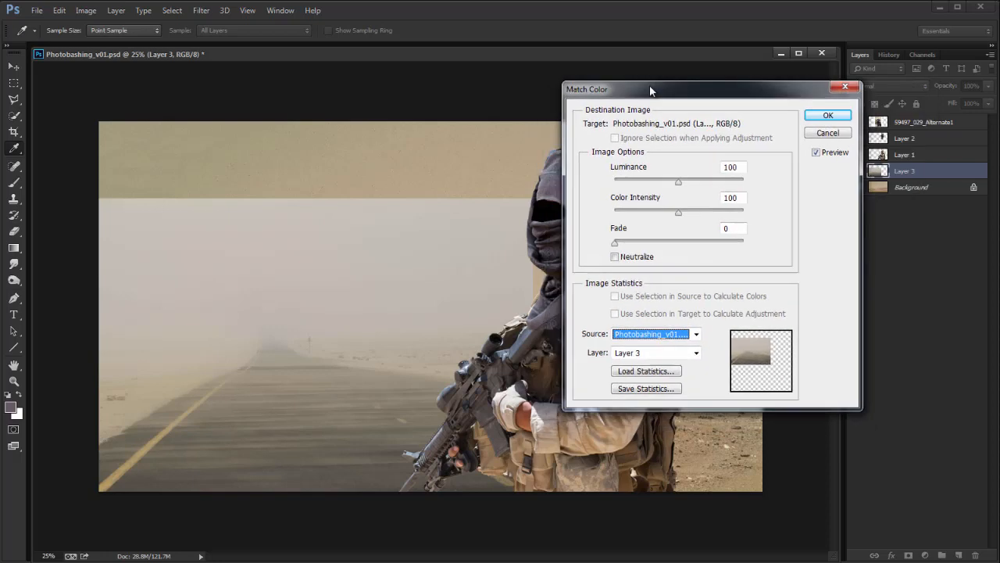
click(675, 352)
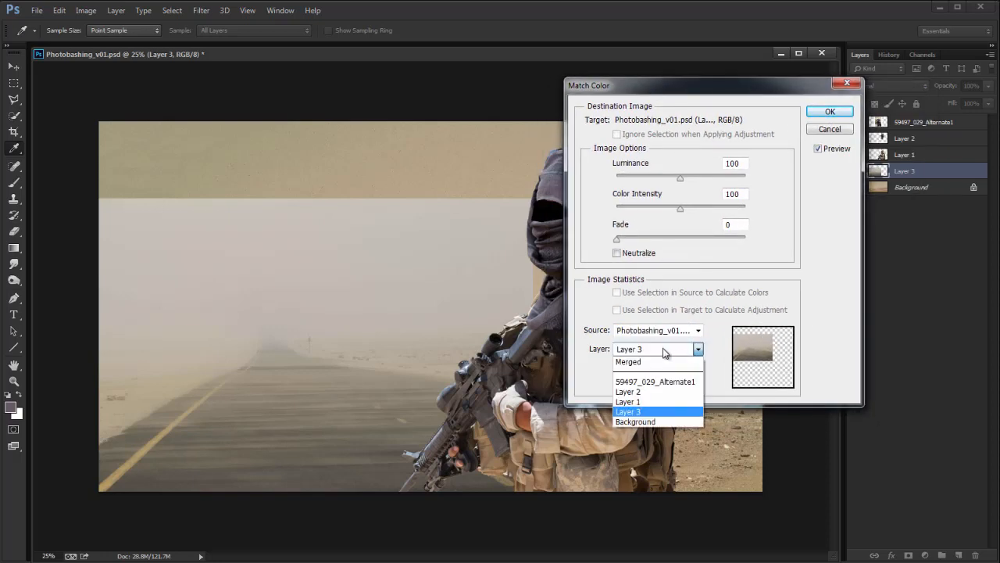
click(689, 85)
drag(728, 91, 758, 88)
drag(683, 87, 634, 104)
drag(709, 102, 747, 100)
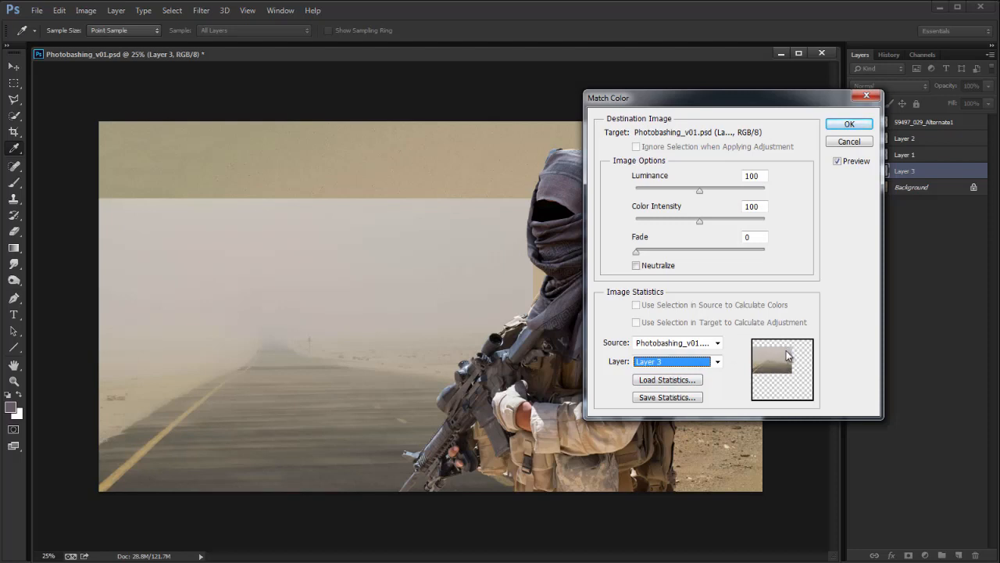
drag(791, 100, 751, 94)
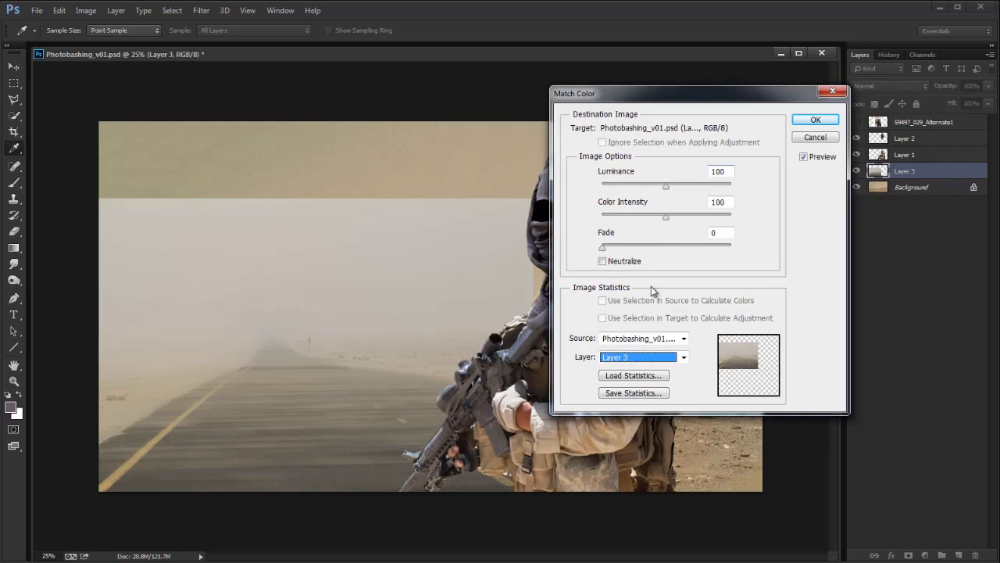
click(629, 357)
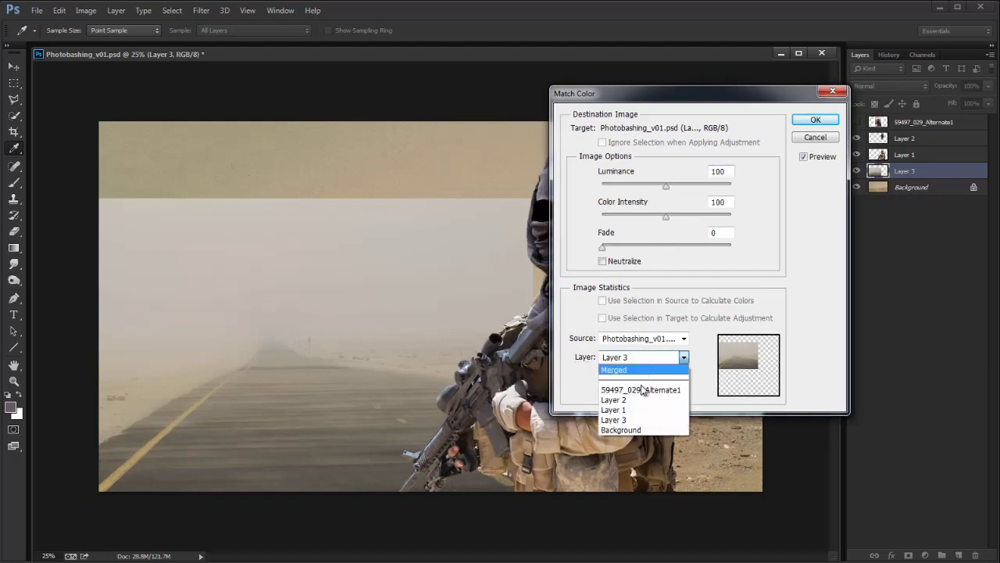
click(625, 432)
drag(719, 99, 882, 136)
drag(818, 128, 764, 115)
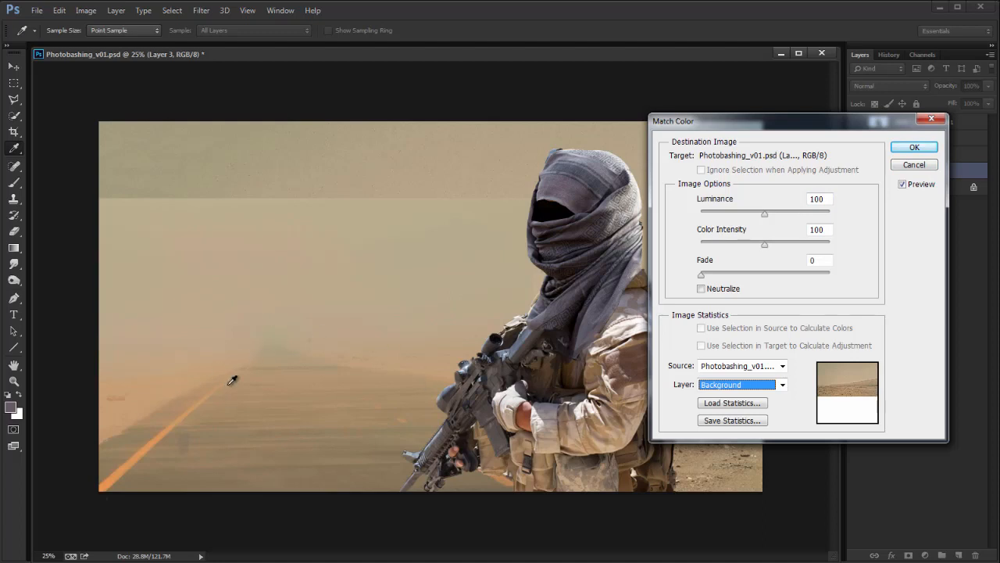
click(914, 164)
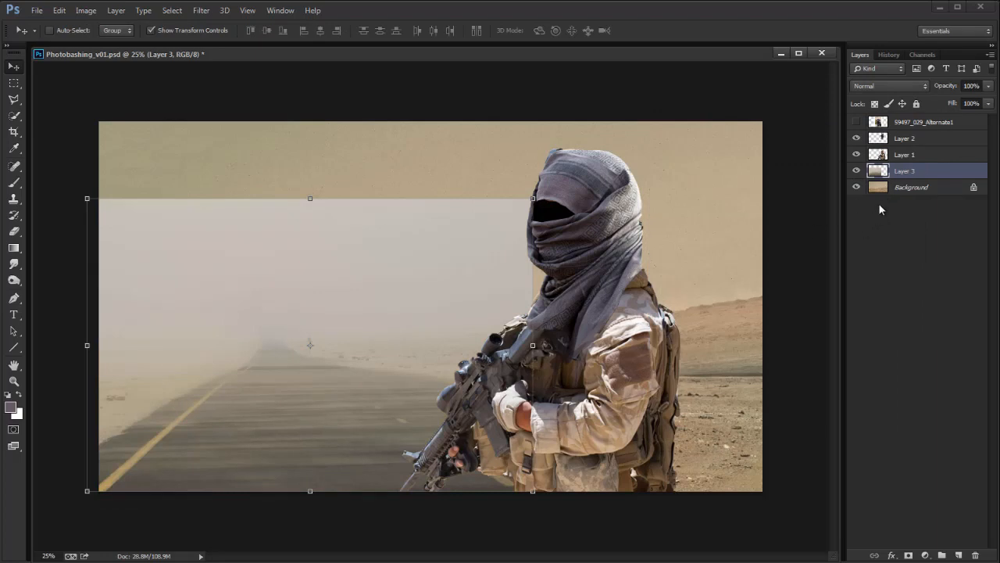
Step: Duplicate Layer 3 and apply Match Color to the copy, using the Background layer of Photobashing_v01.psd as source
key(ctrl+j)
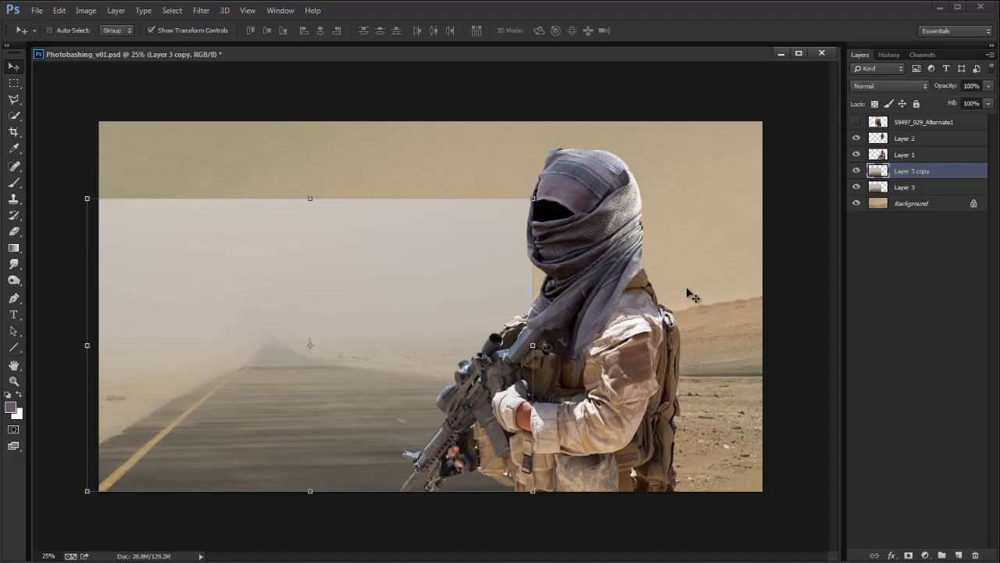
key(ctrl+shift+m)
click(750, 366)
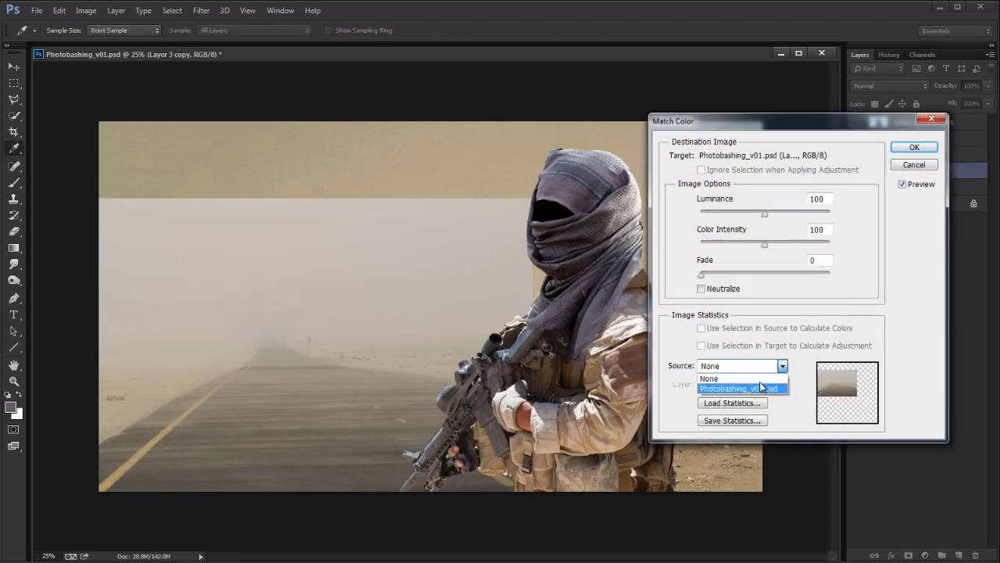
click(742, 385)
click(749, 384)
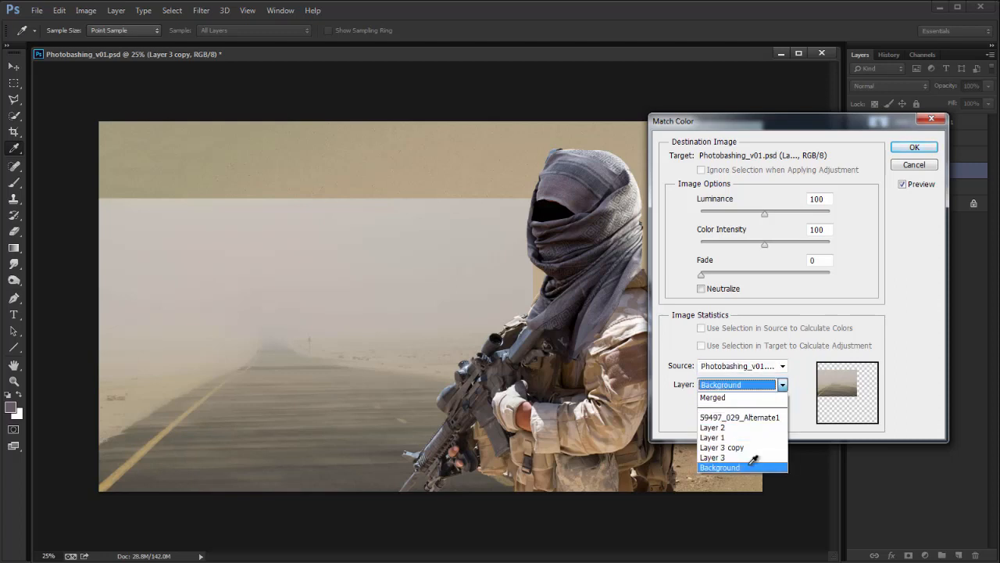
click(752, 467)
click(914, 149)
key(v)
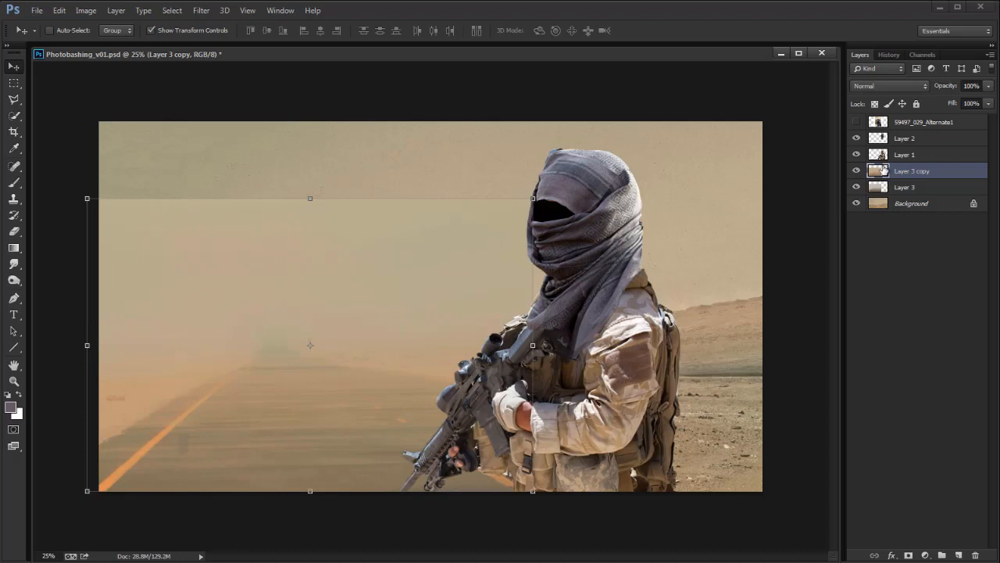
Step: Compare the image with and without Layer 3 copy, and set that layer's blend mode to Color
click(881, 86)
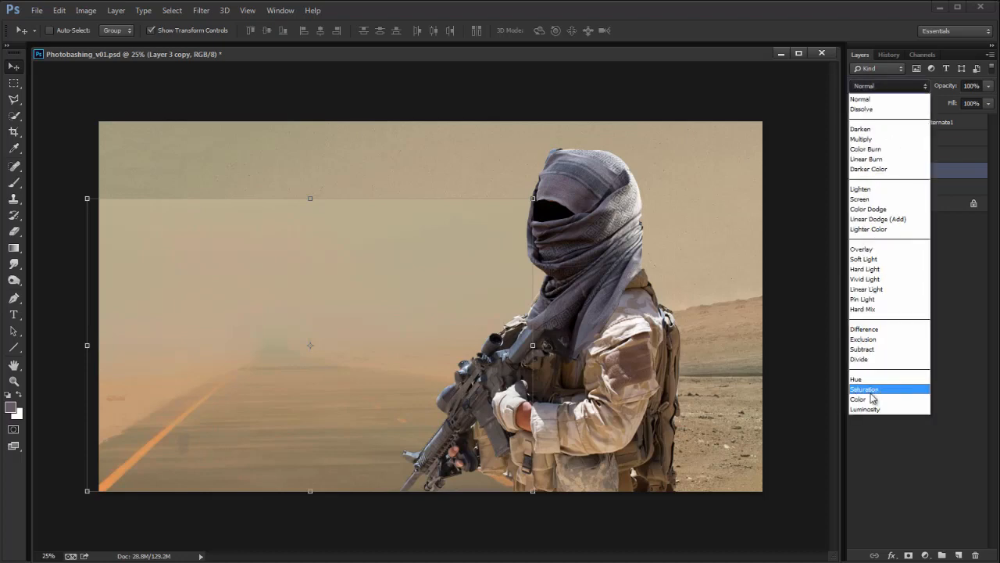
click(874, 99)
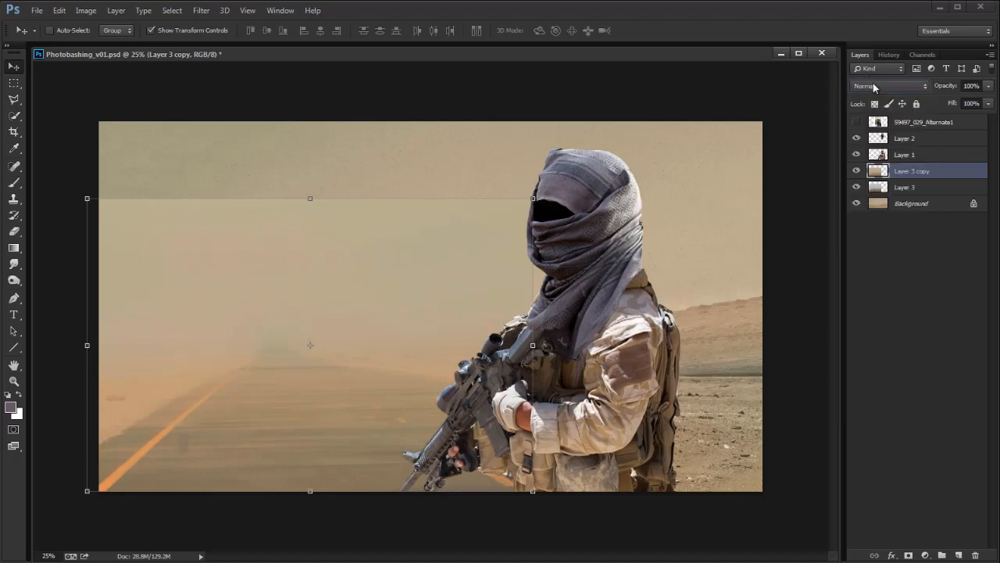
click(857, 172)
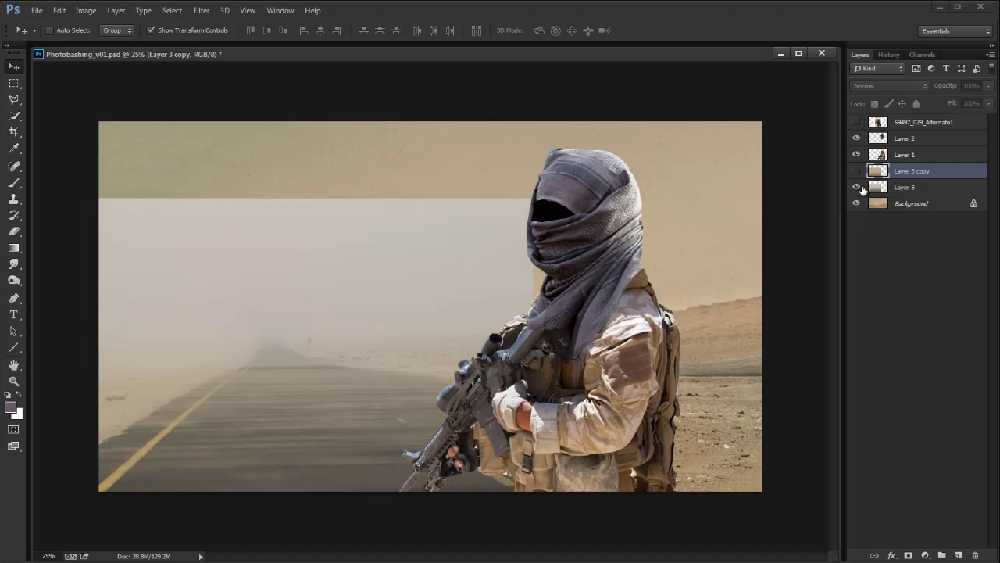
click(857, 171)
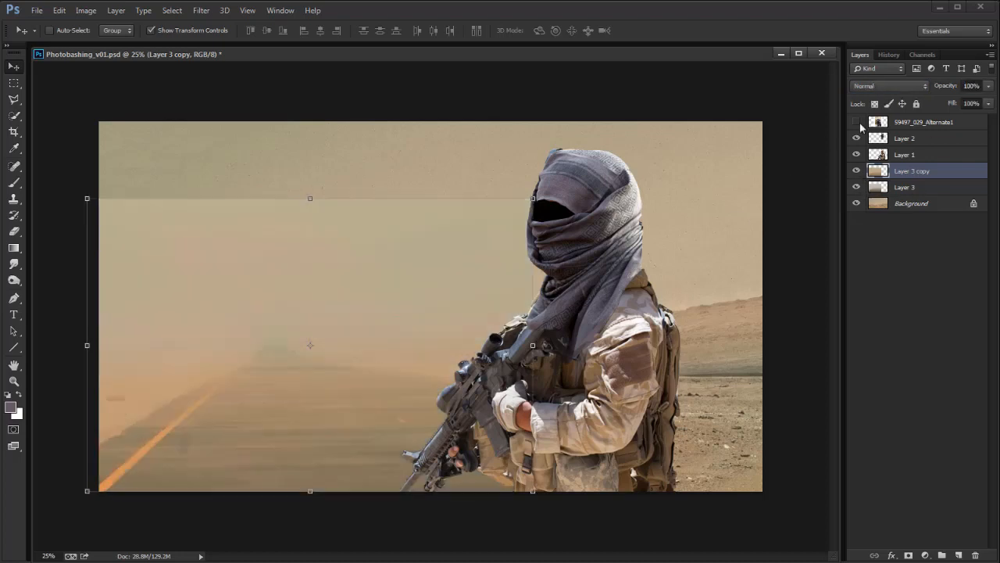
click(877, 87)
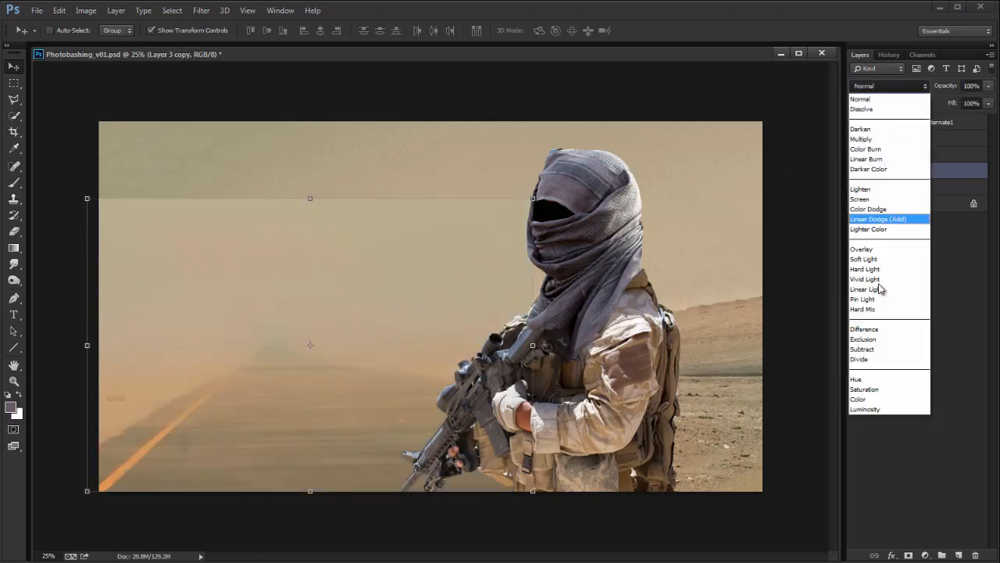
click(859, 399)
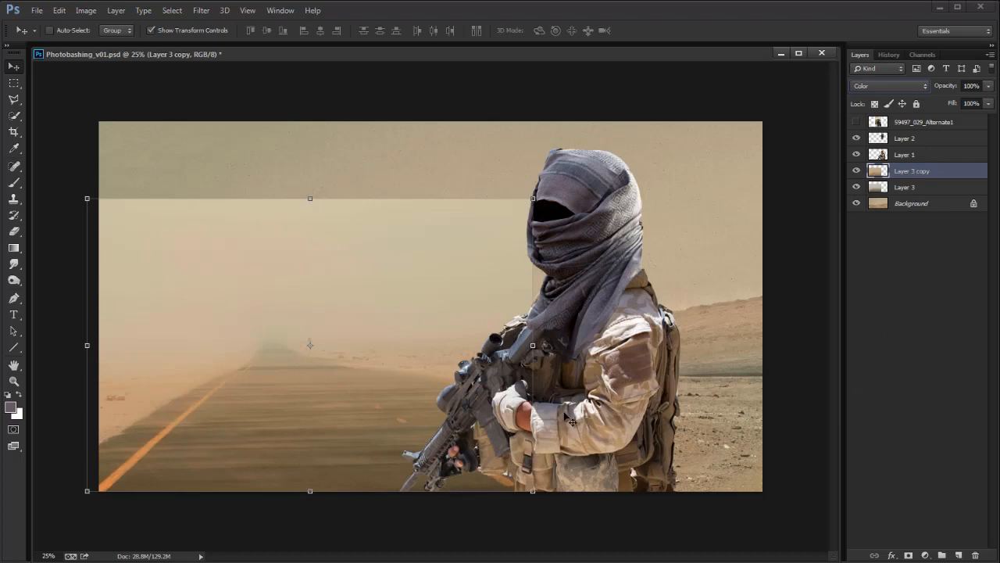
Step: Check the colour effect of Layer 3 copy and clip the copy to Layer 3 as a clipping mask
key(m)
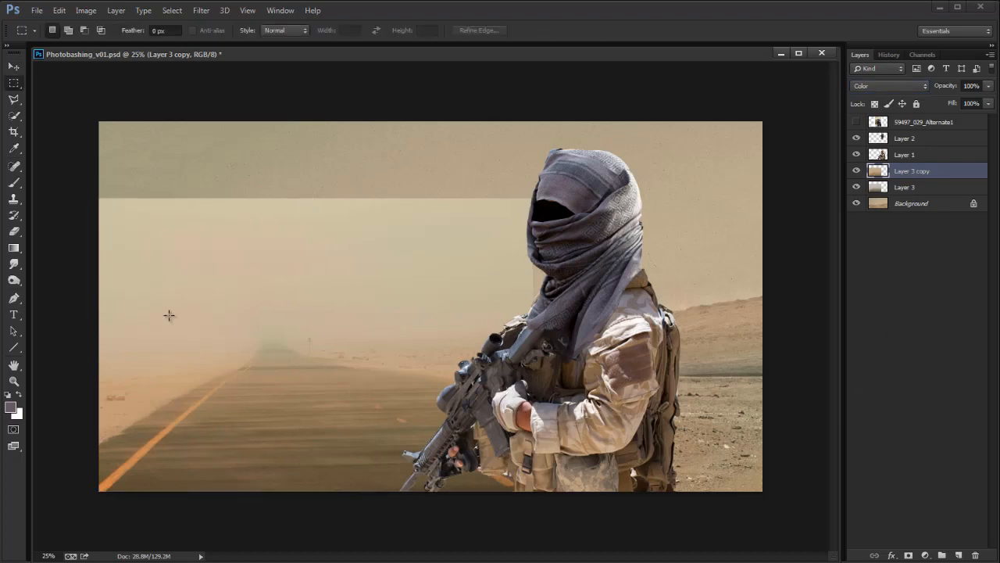
click(857, 172)
click(857, 172)
alt+click(914, 179)
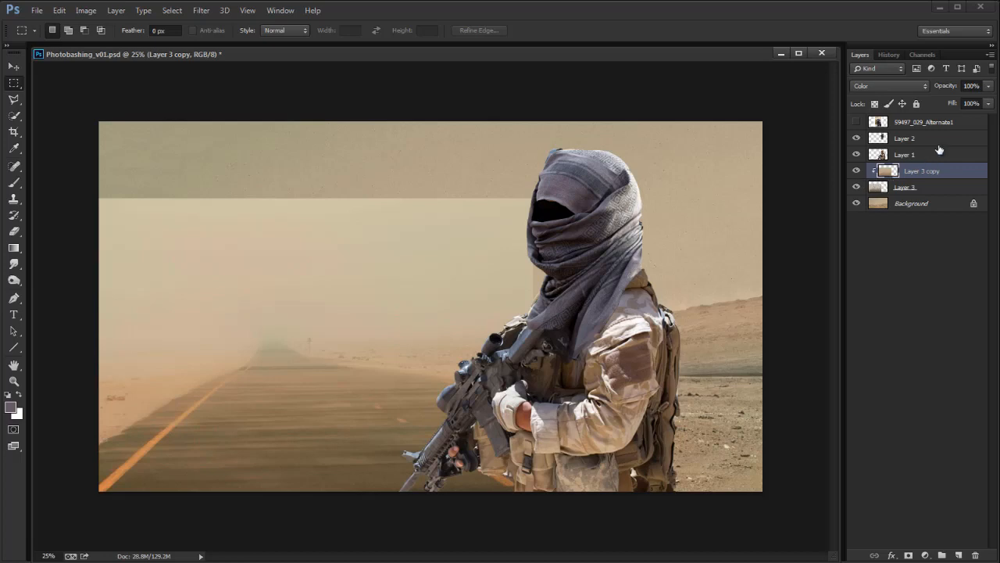
Step: Add a layer mask to Layer 3 and fade the photo's upper part into the sky with vertical black linear gradients at 50% opacity
click(905, 190)
click(908, 555)
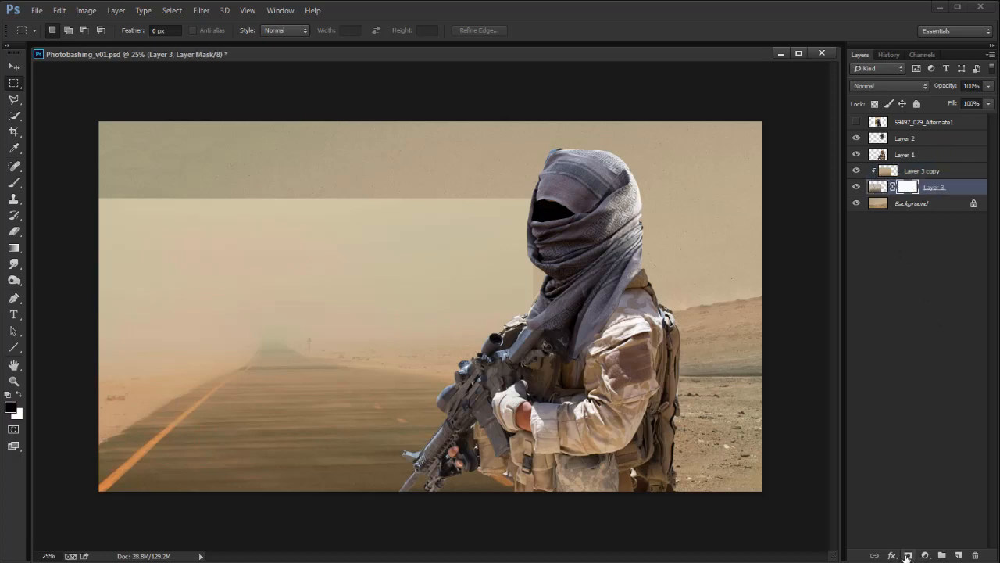
key(g)
click(117, 31)
drag(311, 254, 307, 338)
drag(307, 205, 306, 350)
drag(307, 186, 307, 329)
drag(423, 163, 426, 350)
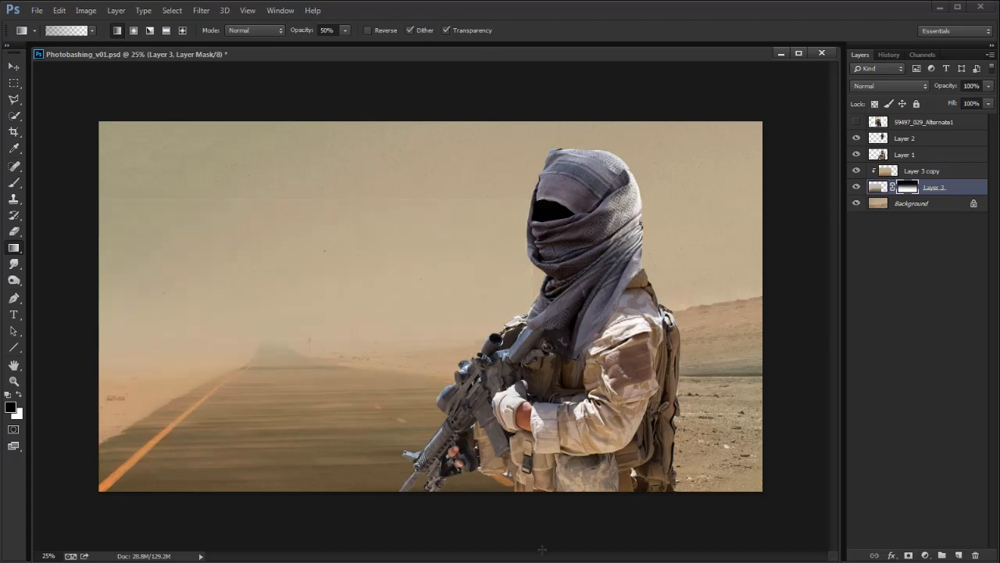
Step: Flip the whole canvas horizontally and toggle Layer 3 copy's visibility to compare the road's colouring
key(ctrl+shift+h)
key(v)
click(858, 171)
click(857, 171)
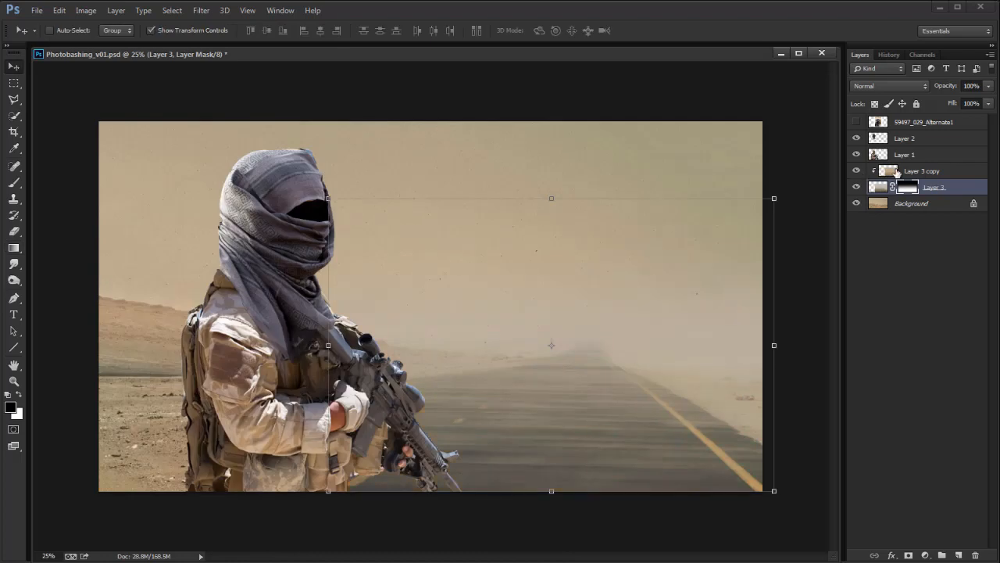
click(923, 173)
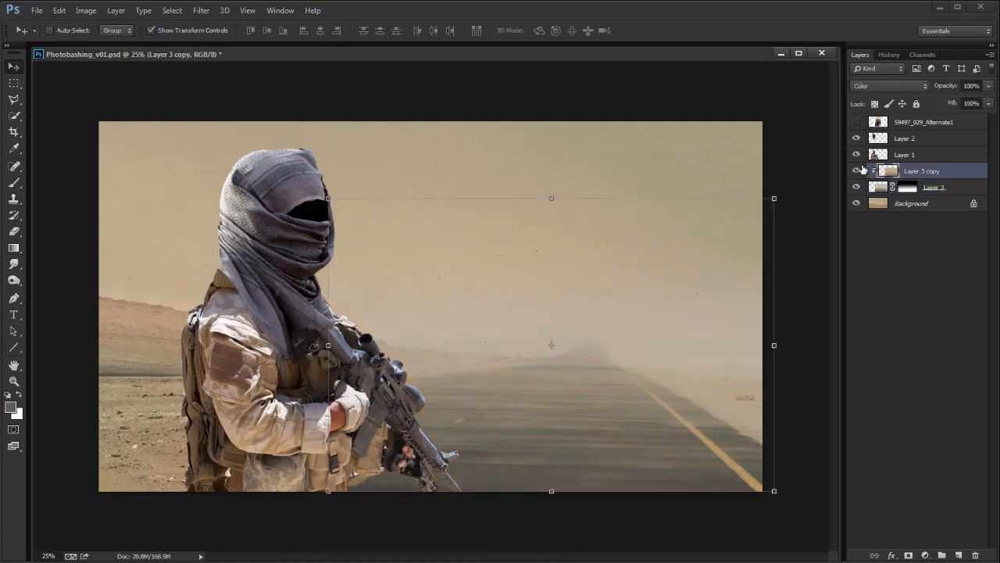
click(858, 172)
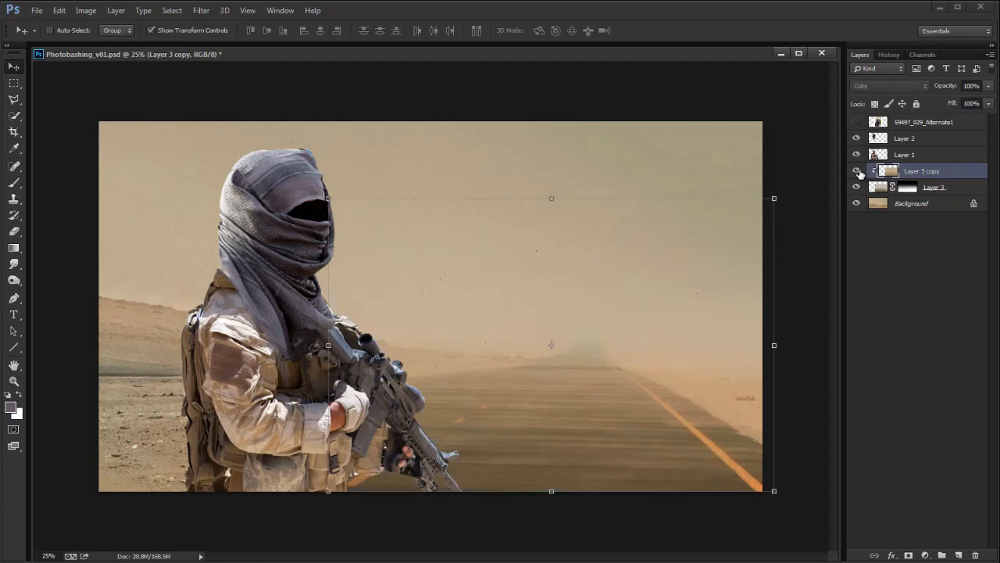
Step: Compare the road's colouring with Layer 3 copy hidden and shown
click(857, 171)
click(857, 171)
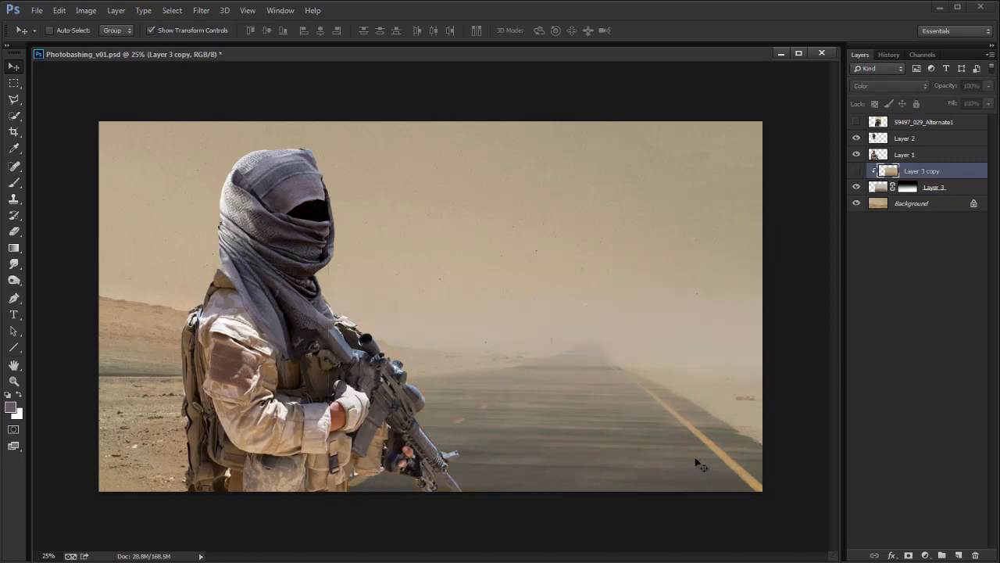
click(858, 172)
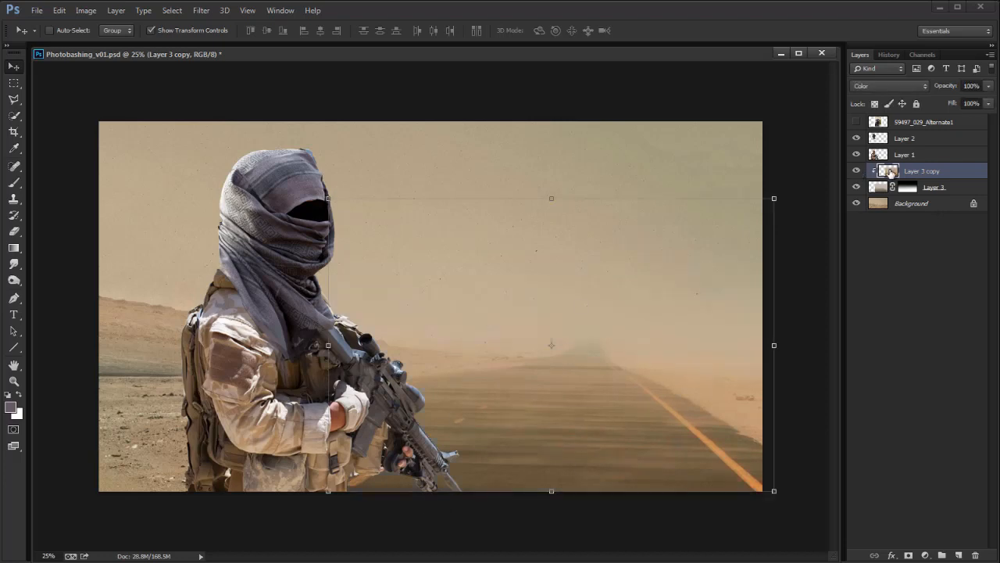
Step: Add a layer mask to Layer 3 copy and soften its colour effect over the road with a 300 px textured eraser brush
click(908, 555)
key(e)
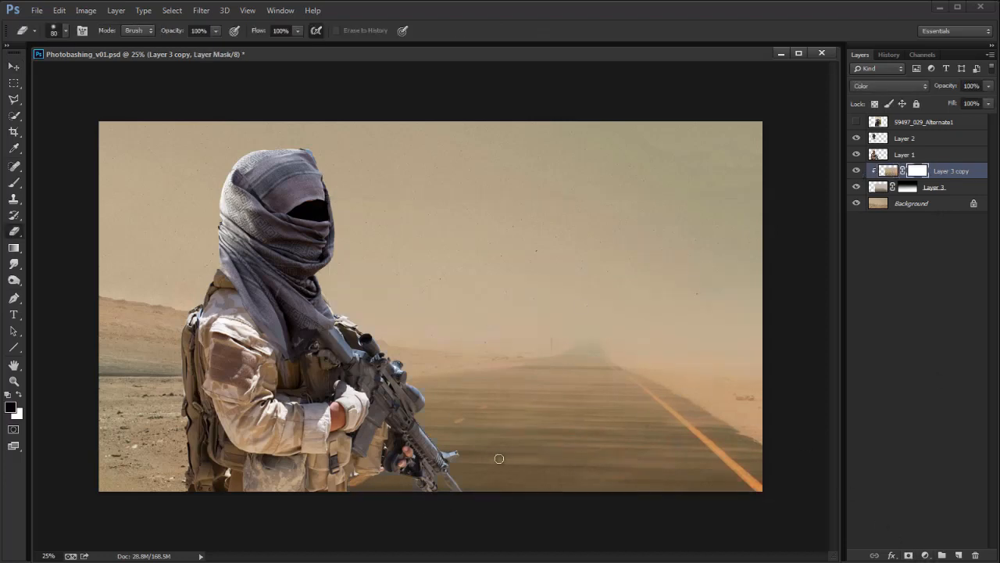
click(594, 520)
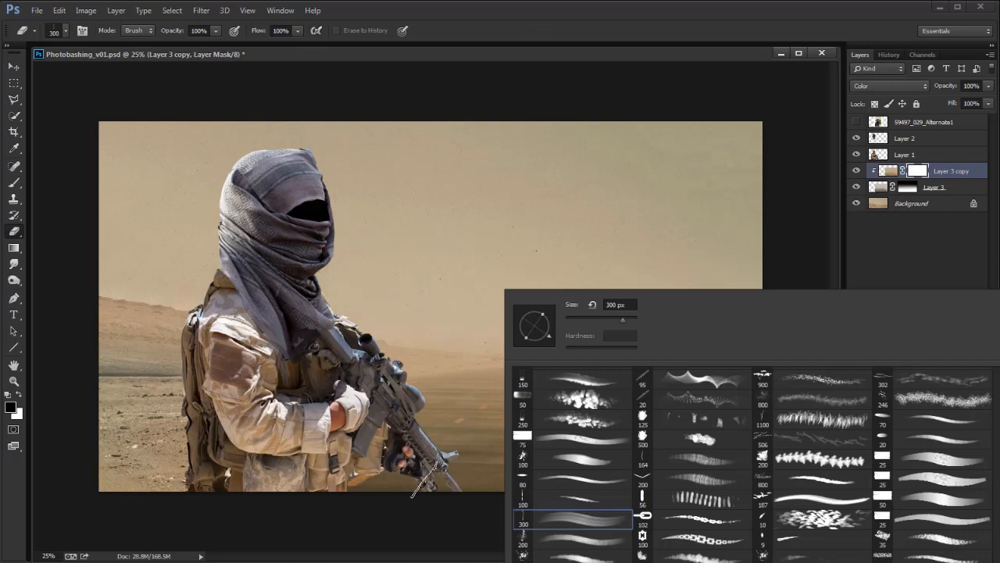
click(434, 469)
key(x)
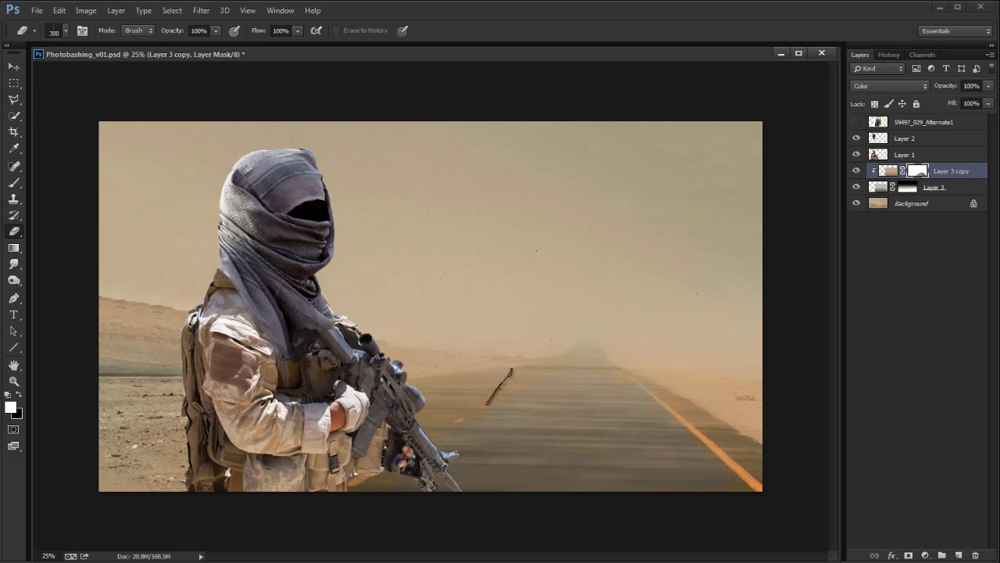
Step: Refine Layer 3 copy's mask over the road with a 150 px eraser and flip the whole canvas horizontally
key(bracketleft)
key(bracketleft)
key(ctrl+shift+h)
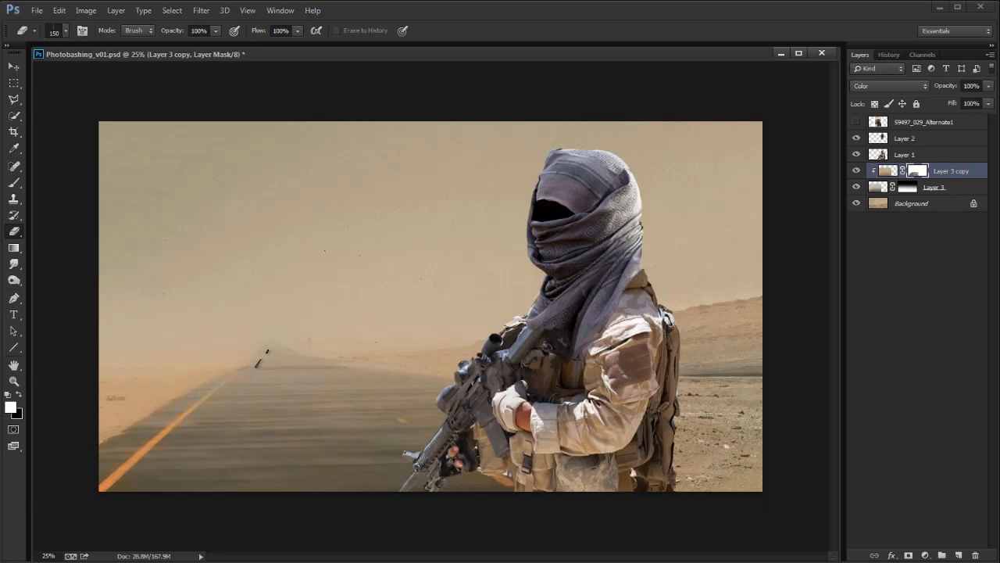
Step: Reduce Layer 3 copy's orange tint over the lower road with black linear gradients at 50% opacity on its mask
key(x)
key(x)
key(x)
key(g)
drag(293, 455, 364, 274)
key(ctrl+z)
key(x)
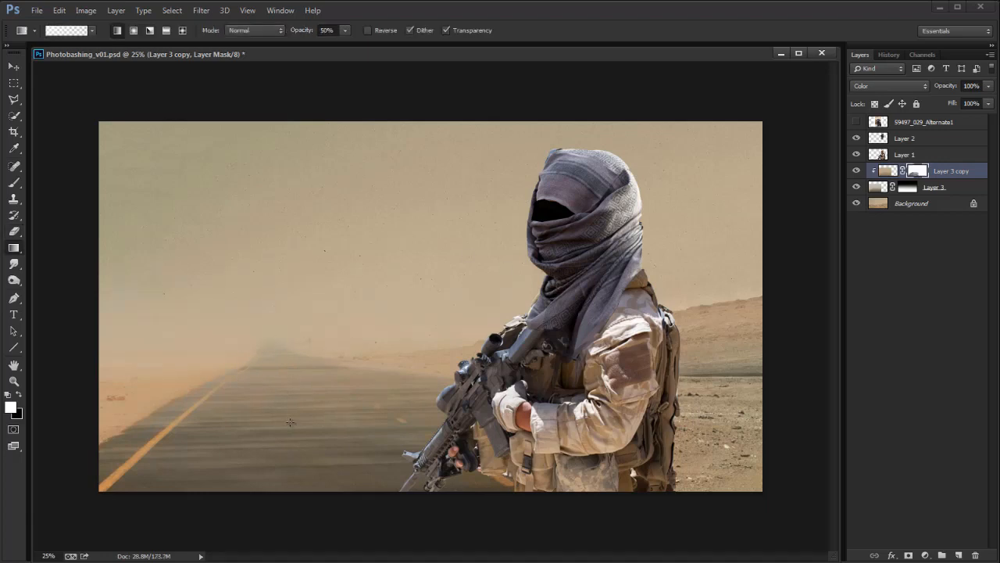
key(x)
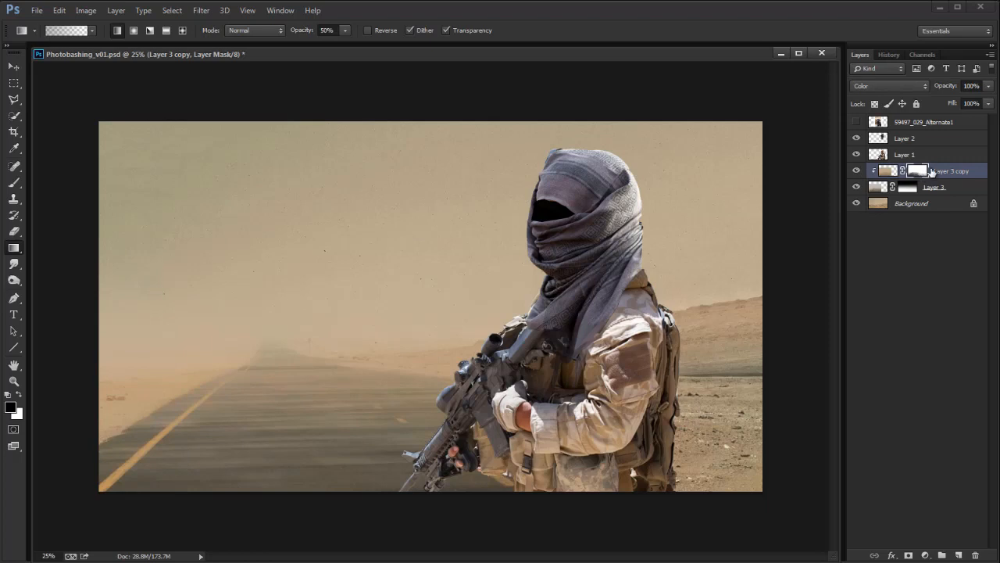
Step: Compare the road with and without Layer 3 copy, and hide Layer 1 and Layer 2
click(857, 170)
click(858, 170)
drag(856, 138, 862, 147)
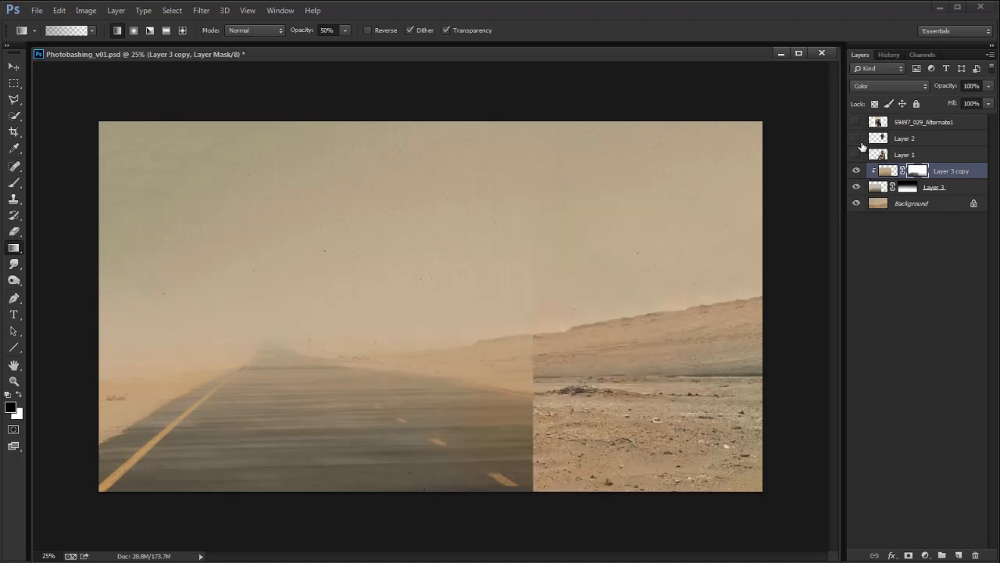
Step: Duplicate Layer 3 and Layer 3 copy together and merge the duplicates into a single layer
shift+click(953, 189)
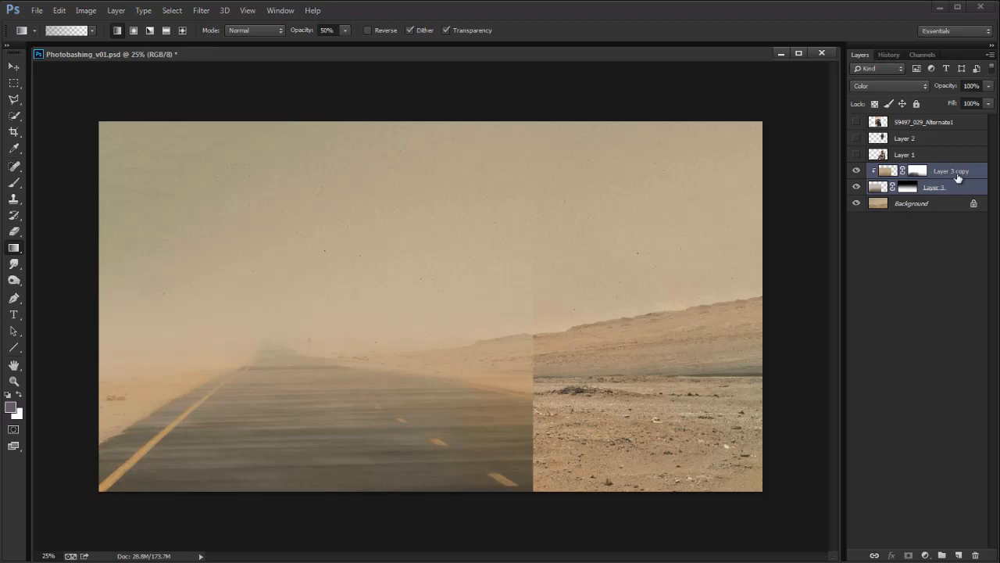
key(ctrl+j)
key(ctrl+e)
Step: Copy the merged road layer into a new 2781 x 1876 pixel document at 72 pixels/inch
key(ctrl+a)
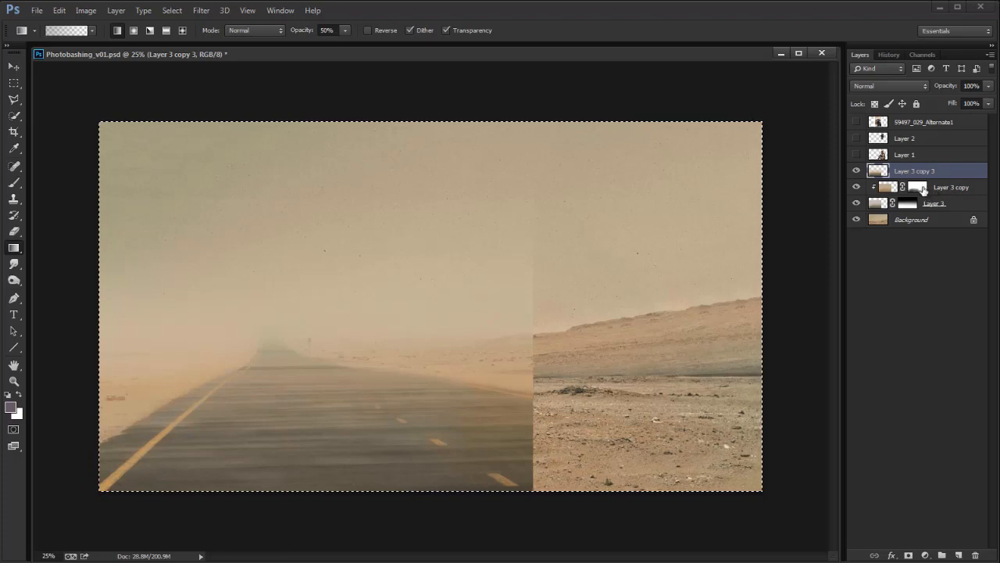
click(37, 10)
click(39, 26)
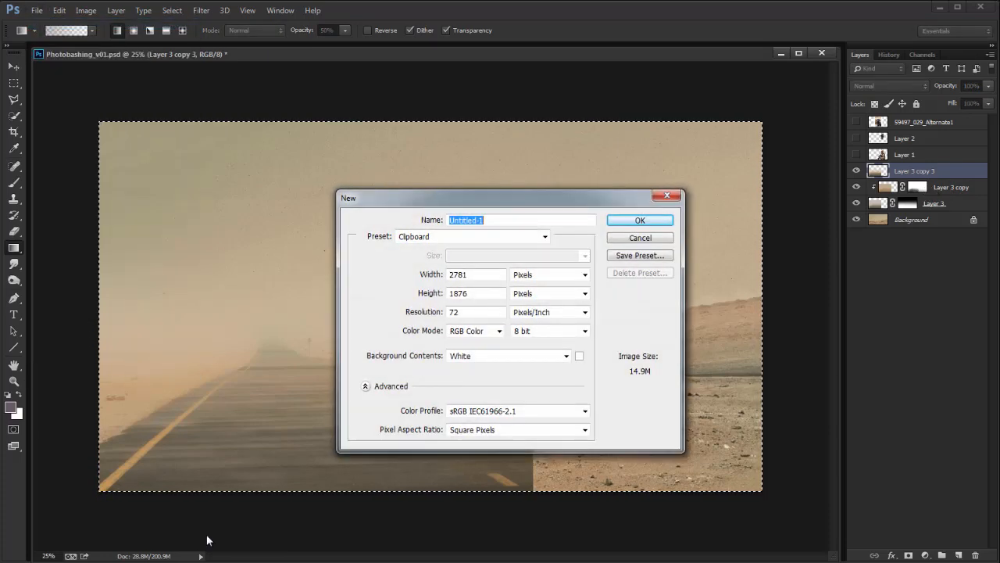
key(Return)
key(ctrl+v)
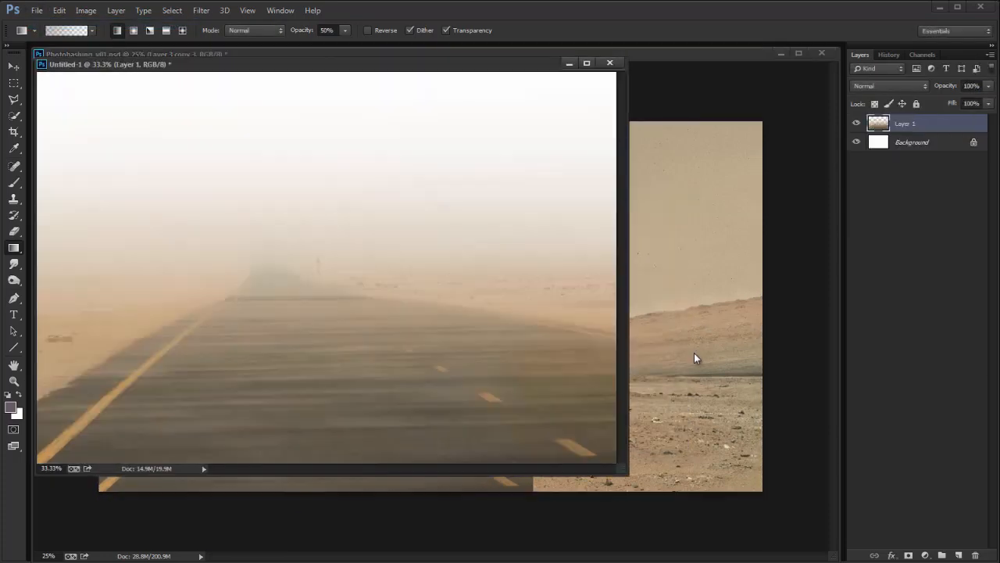
drag(617, 471, 766, 362)
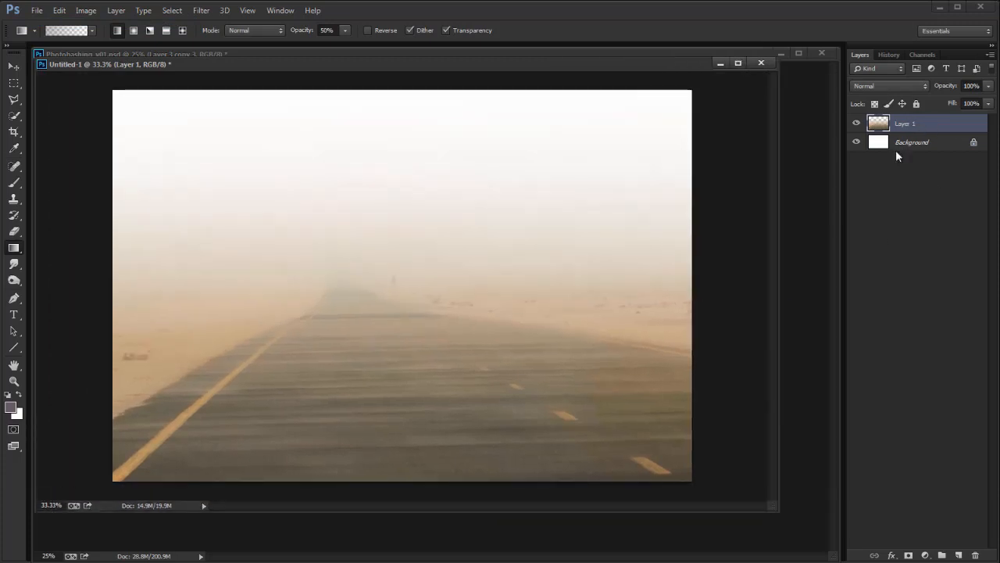
Step: Merge the pasted road onto the white background and extend the canvas to the right by about half its width with the Crop tool
key(ctrl+e)
key(c)
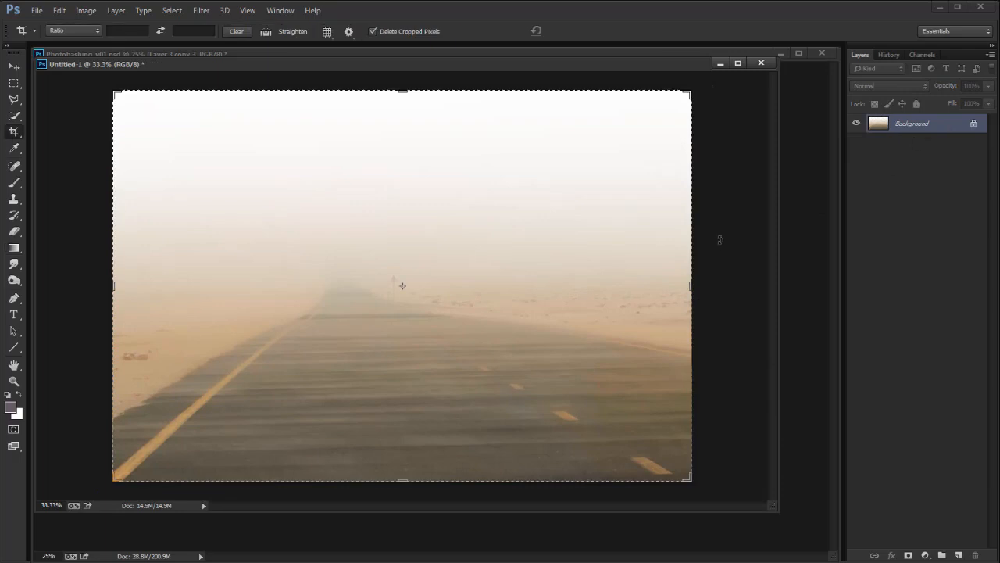
drag(693, 279, 714, 271)
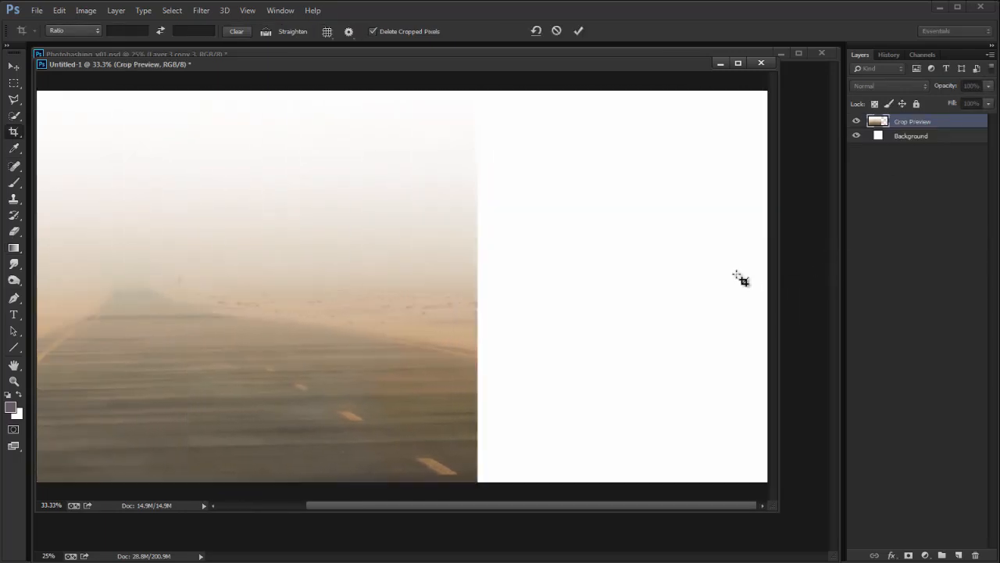
key(Return)
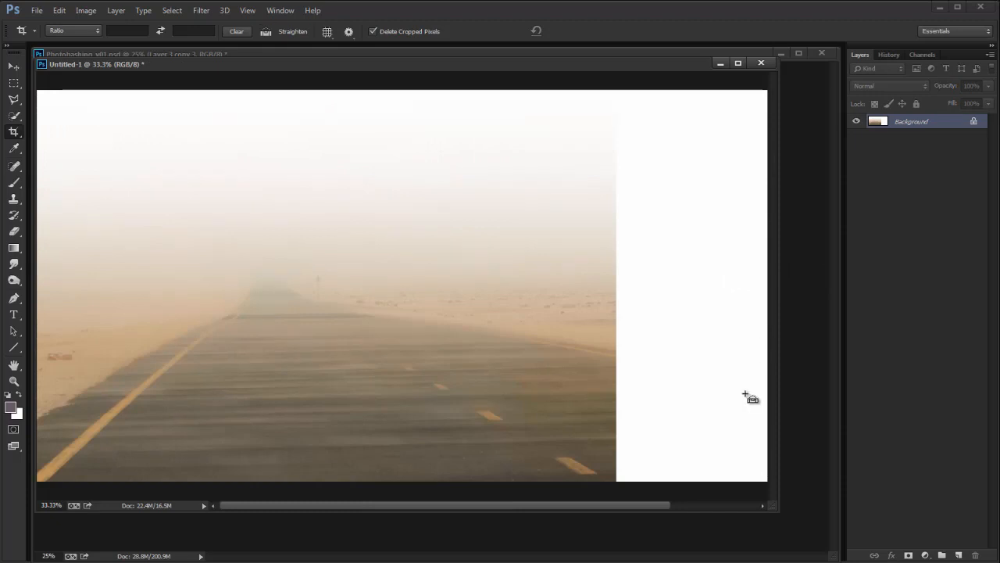
key(ctrl+minus)
drag(699, 370, 789, 447)
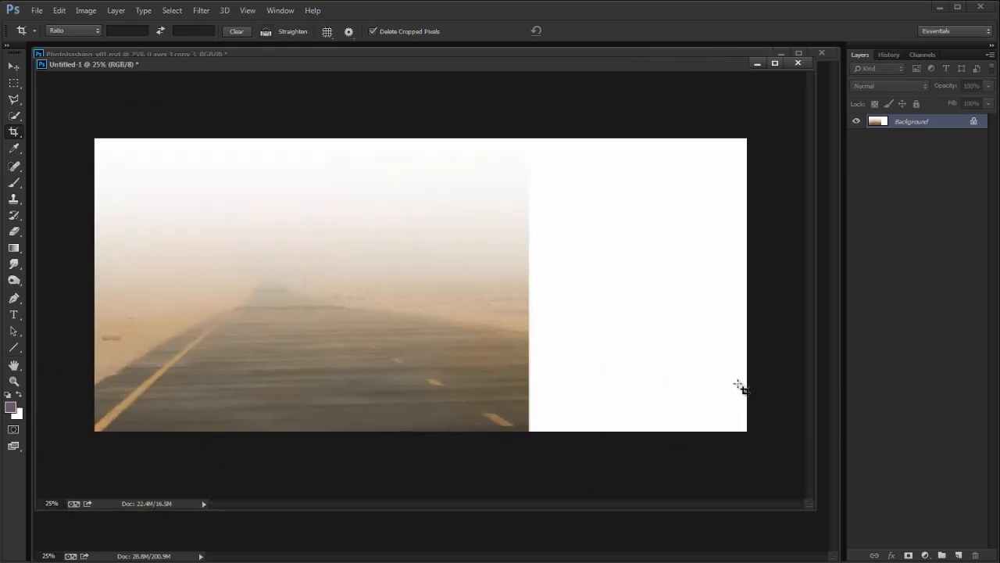
Step: Try to fill the entire blank area beside the road photo with a single Content-Aware Fill
key(l)
click(529, 335)
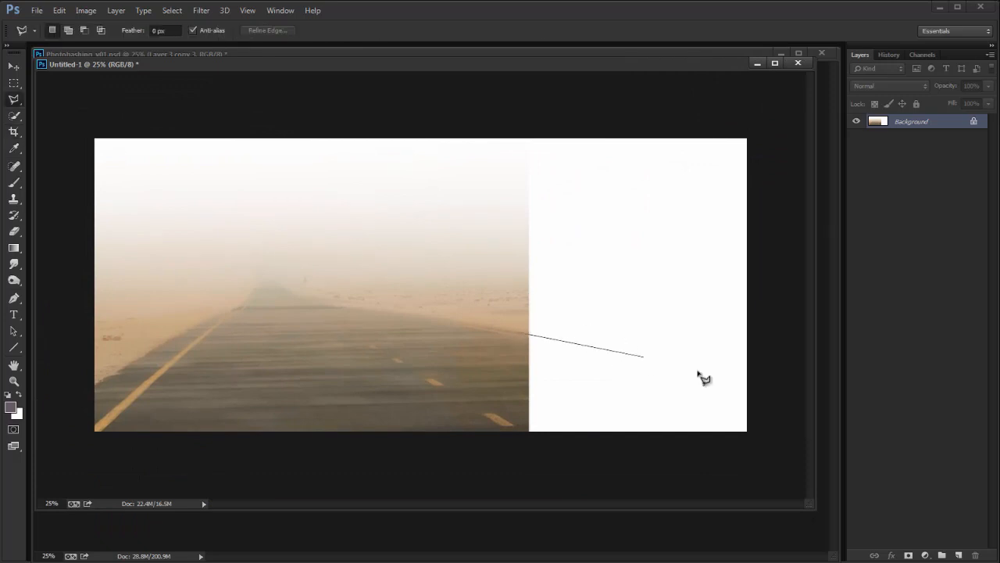
double_click(505, 223)
click(533, 121)
click(529, 139)
click(529, 459)
click(752, 455)
click(762, 378)
double_click(757, 130)
key(Delete)
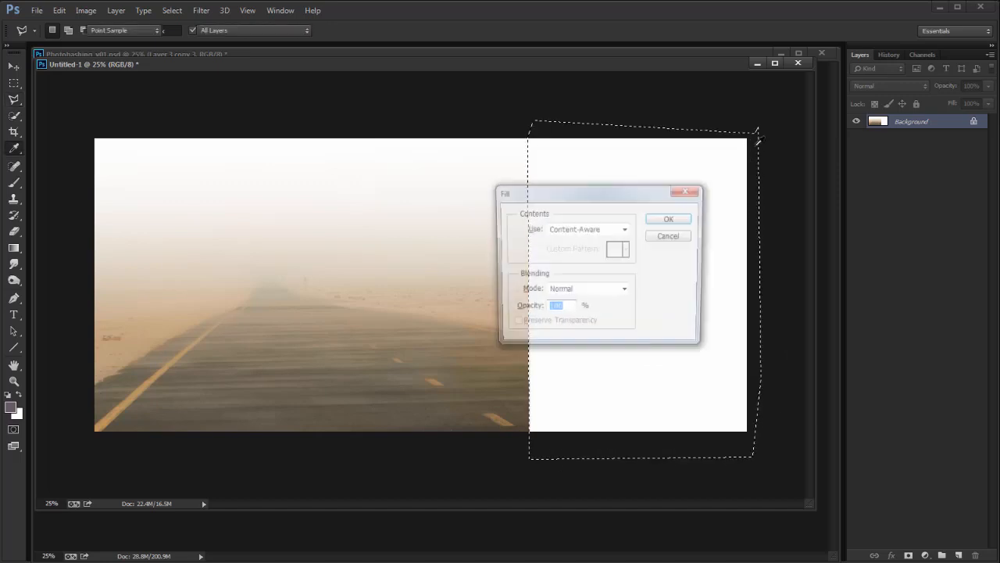
click(668, 218)
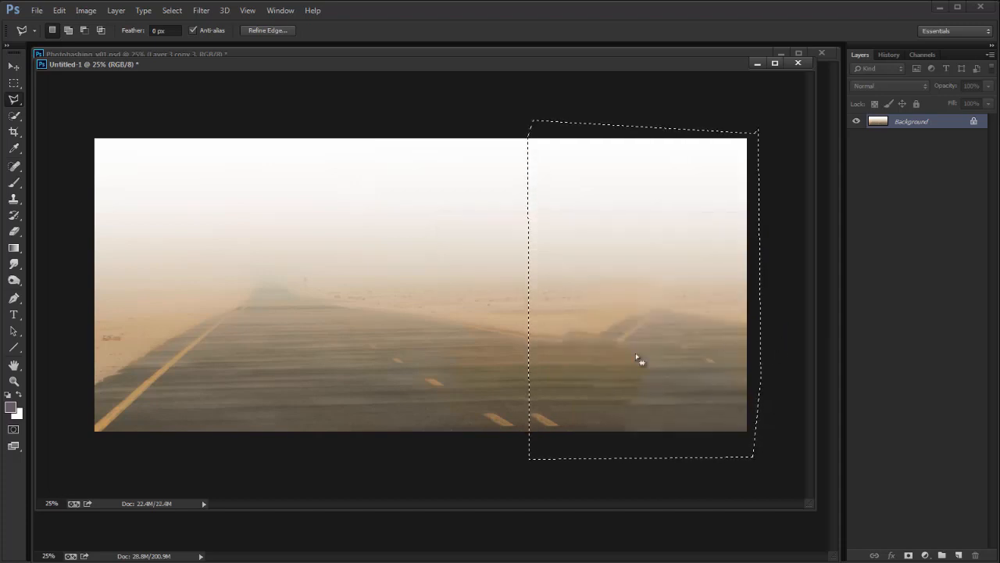
drag(441, 301, 640, 273)
key(ctrl+BackSpace)
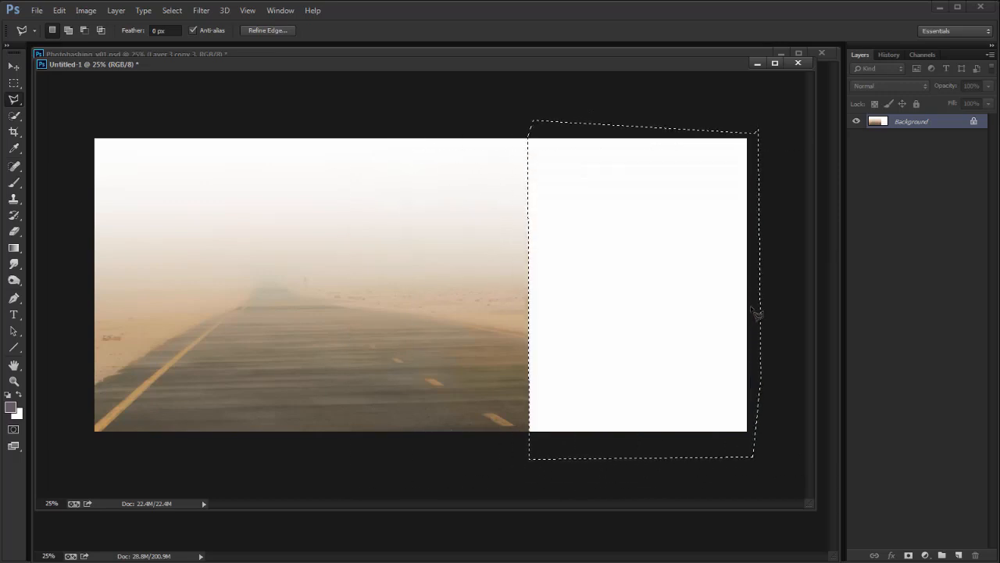
Step: Outline the upper blank area above a continuation of the road's edge and fill it with Content-Aware Fill
click(775, 129)
click(710, 105)
click(522, 111)
click(514, 143)
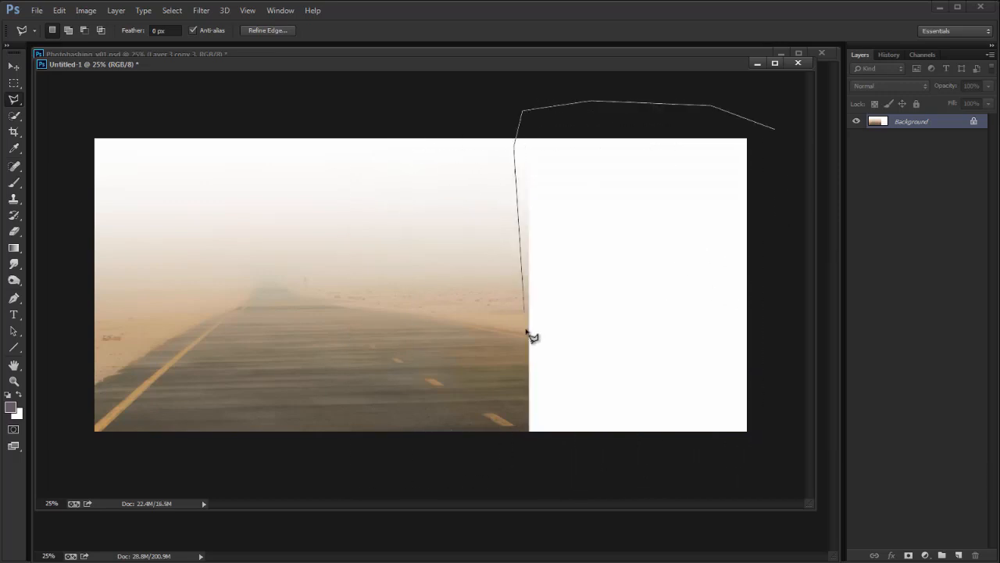
click(528, 335)
click(778, 380)
double_click(784, 157)
key(shift+BackSpace)
key(Return)
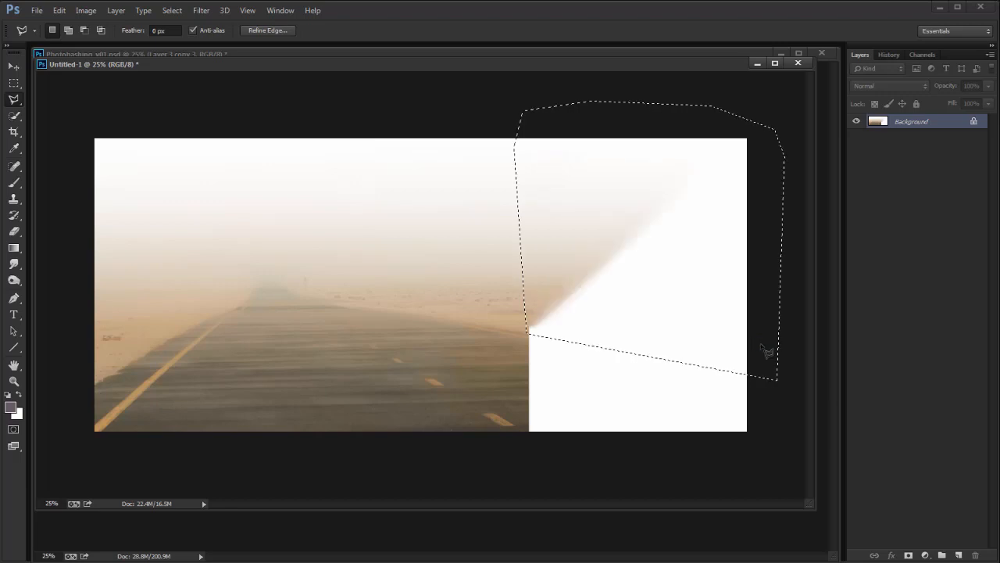
drag(654, 339, 598, 276)
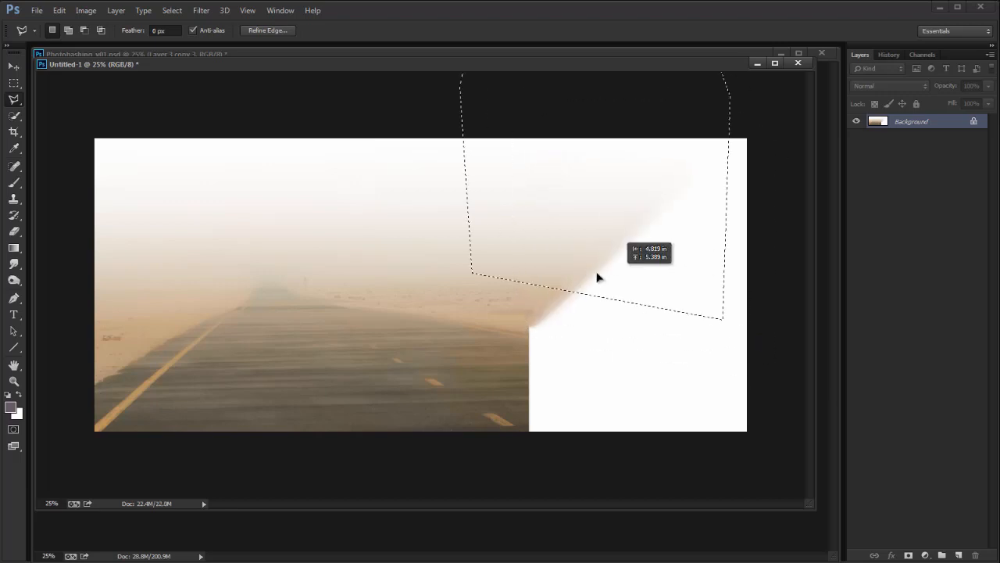
Step: Outline the remaining blank area diagonally below the extended sky, fill it with Content-Aware Fill and deselect
click(756, 140)
click(746, 130)
click(529, 328)
click(530, 451)
click(756, 449)
double_click(774, 226)
key(shift+BackSpace)
key(Return)
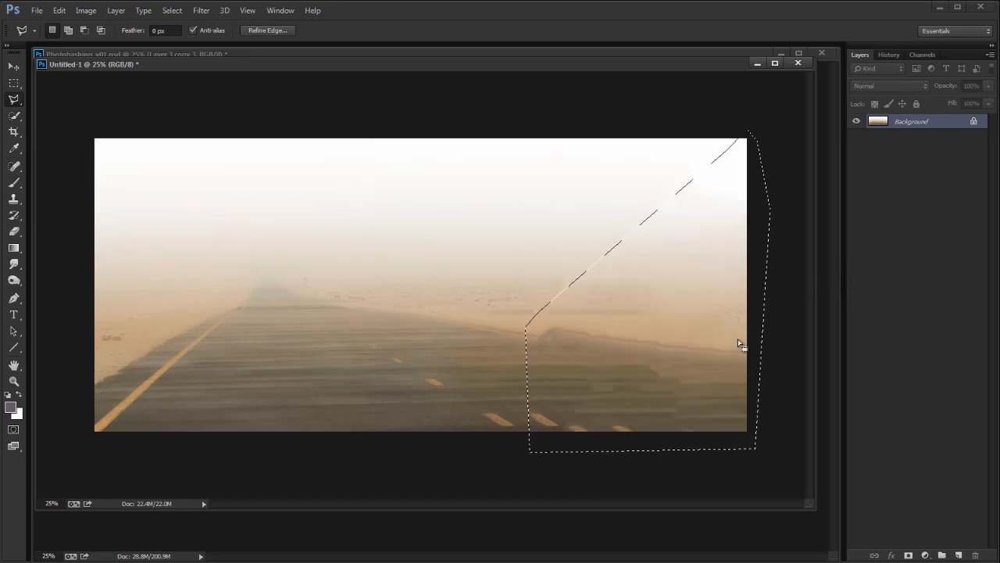
key(ctrl+d)
Step: Outline the newly generated road section along its sand edge and copy it onto its own layer
click(765, 352)
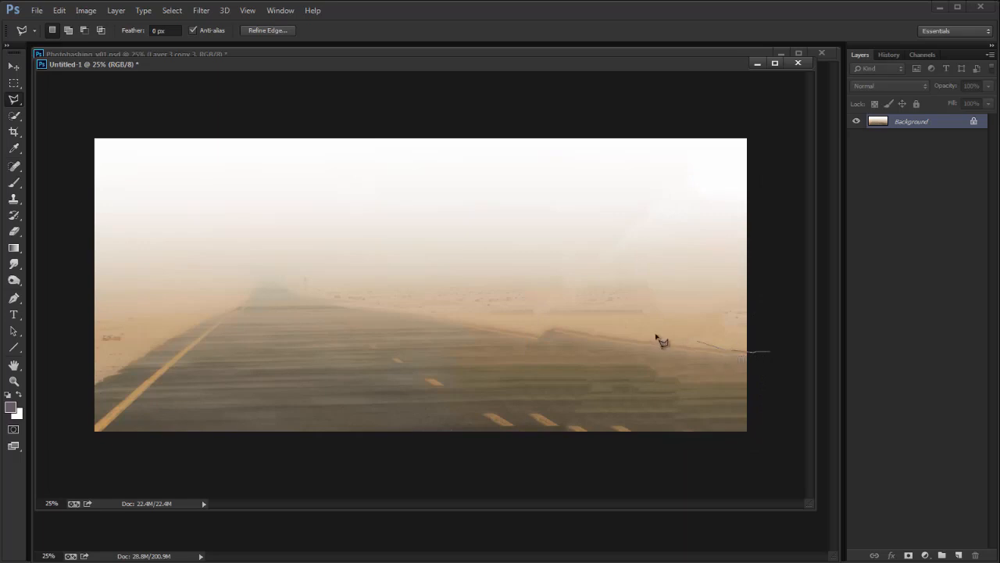
double_click(793, 457)
key(v)
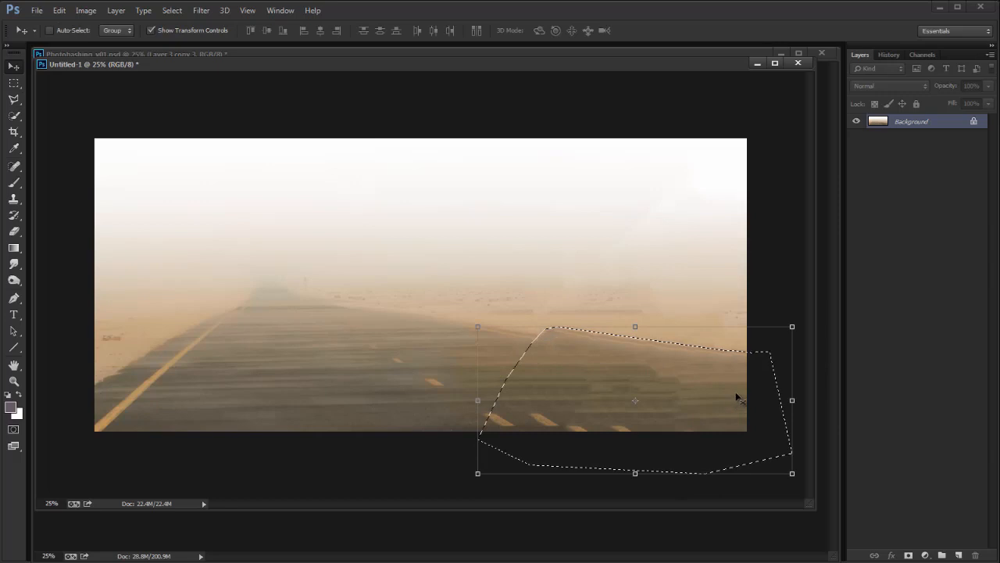
key(ctrl+j)
drag(721, 402, 682, 349)
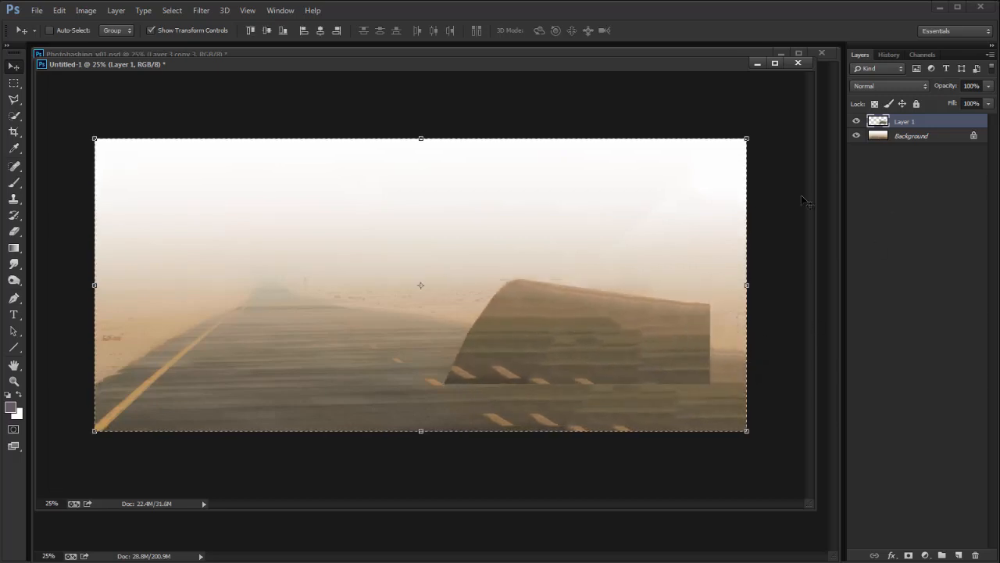
Step: Paste the generated road section into Photobashing_v01.psd and place it over the canvas's lower-right ground, continuing the road
key(ctrl+Tab)
key(ctrl+v)
drag(545, 326, 787, 464)
drag(456, 445, 436, 451)
key(Return)
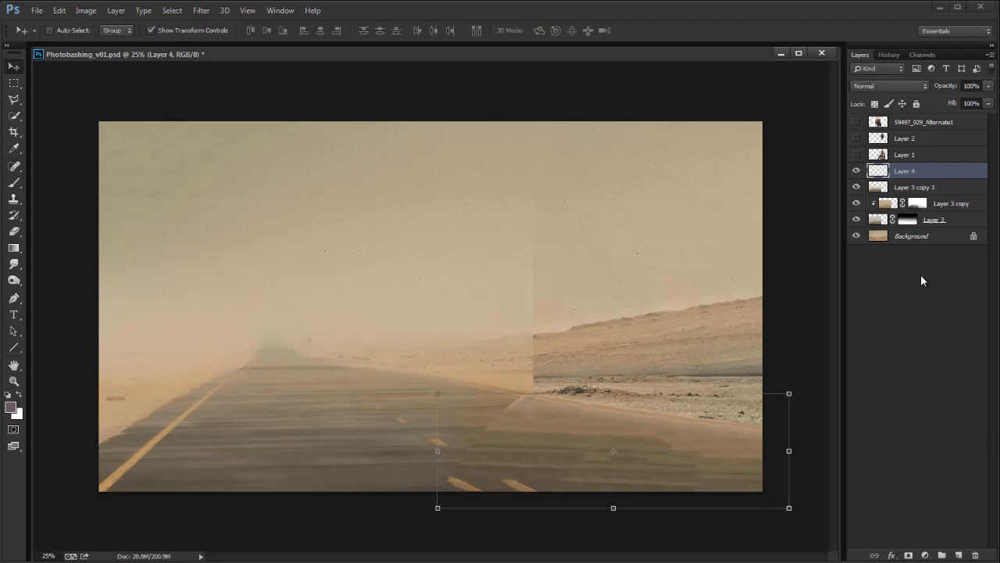
Step: Show the soldier on Layer 1 and the scarf on Layer 2 again
click(855, 154)
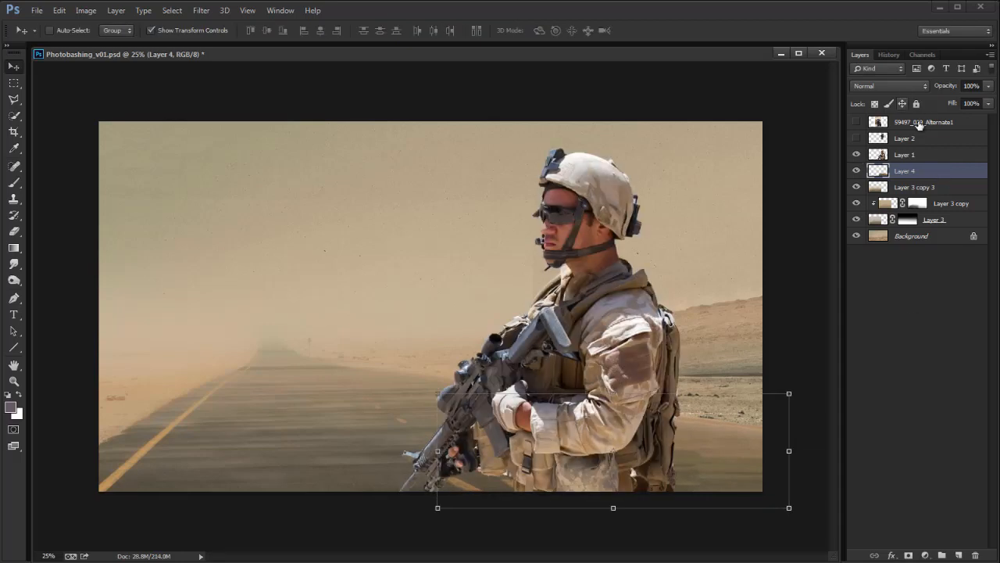
click(855, 138)
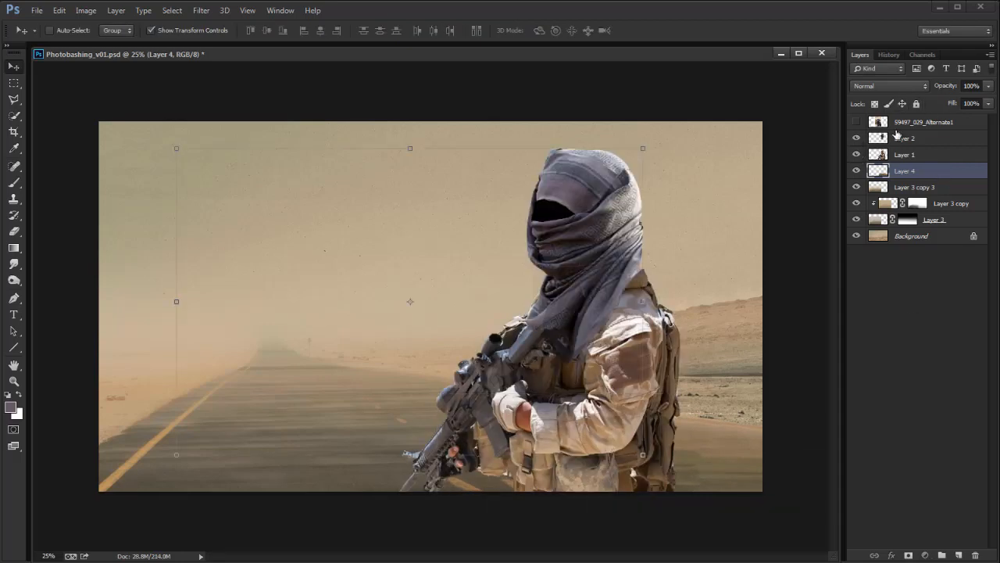
click(893, 139)
key(e)
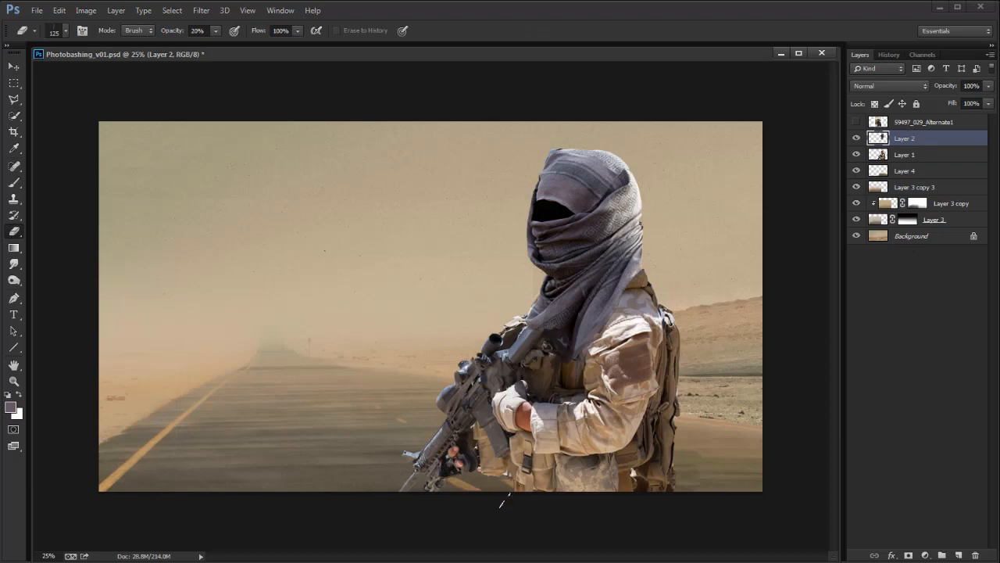
Step: Darken the midtones of the pasted road section on Layer 4 with a Levels adjustment
click(898, 186)
click(902, 170)
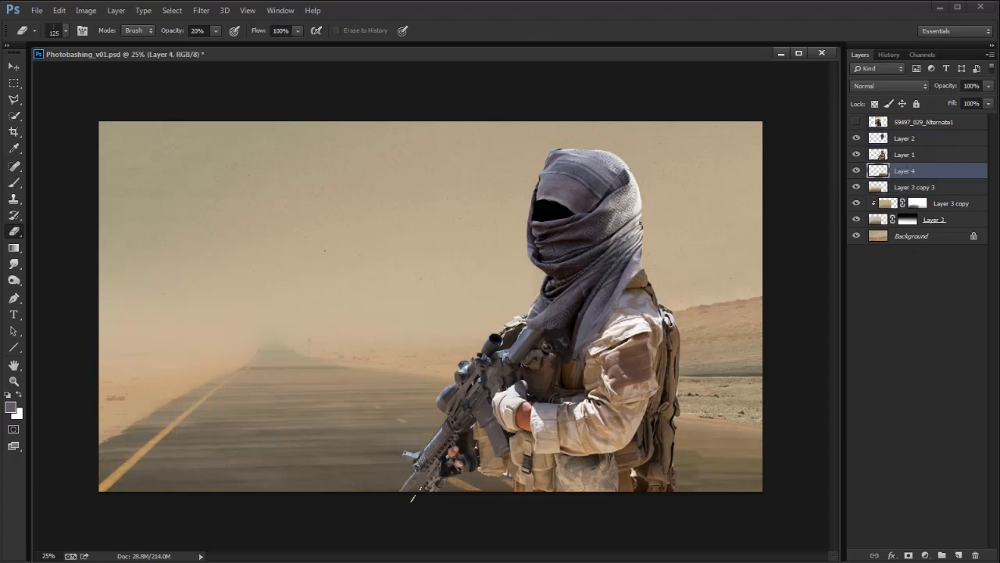
key(m)
key(ctrl+l)
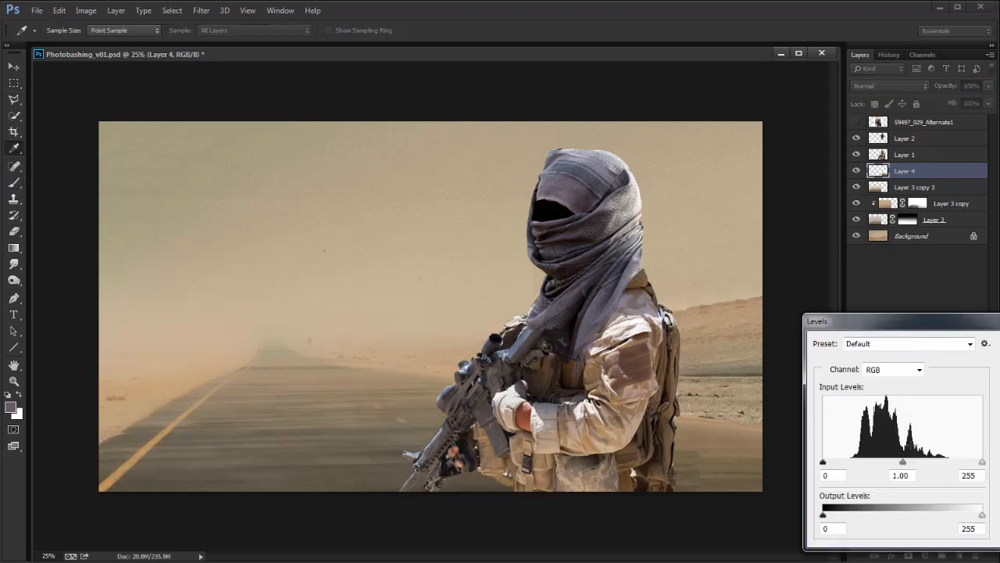
drag(911, 461, 910, 463)
key(Return)
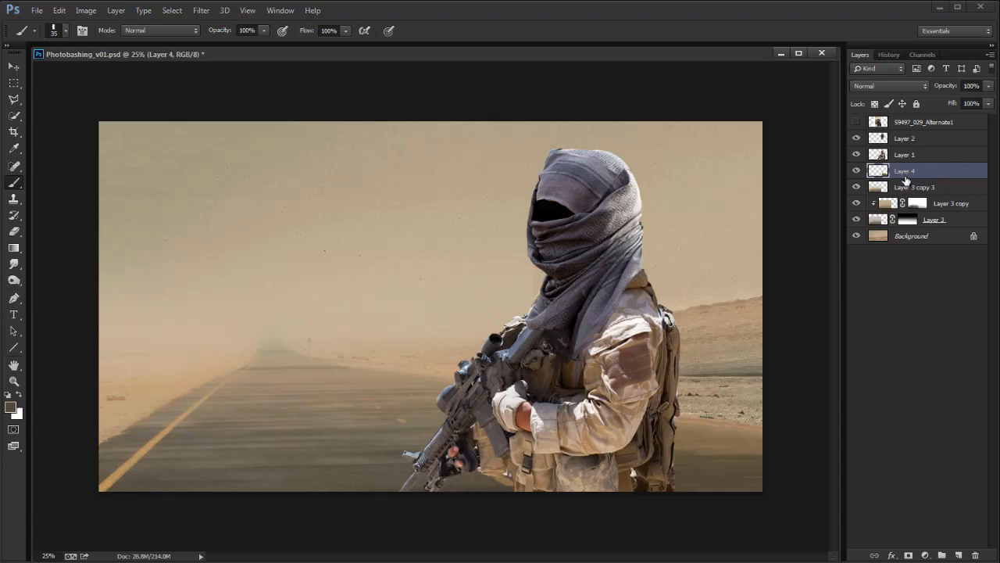
Step: Merge Layer 4 into Layer 3 copy 3 and smooth the road behind the soldier's back with the Clone Stamp
key(Delete)
key(s)
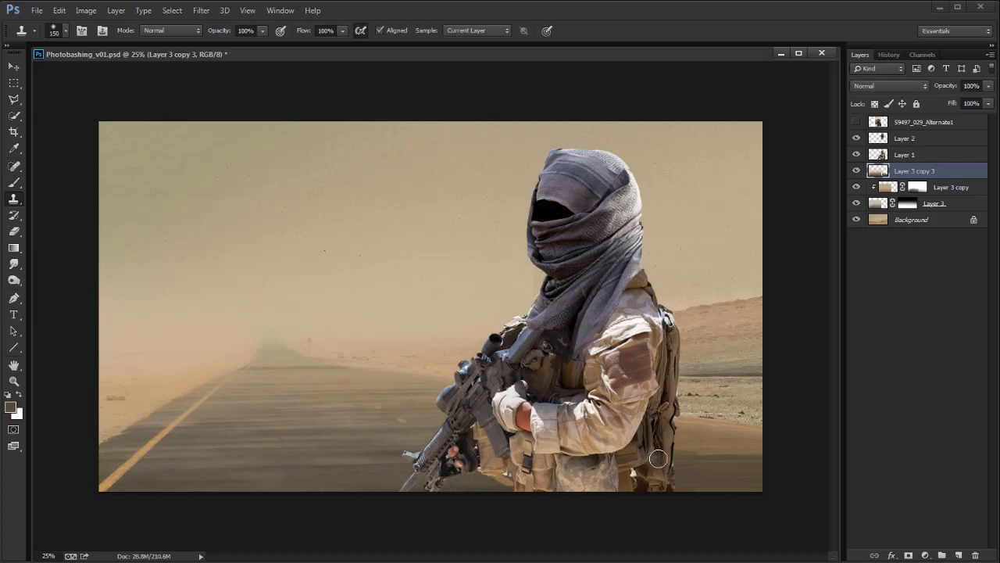
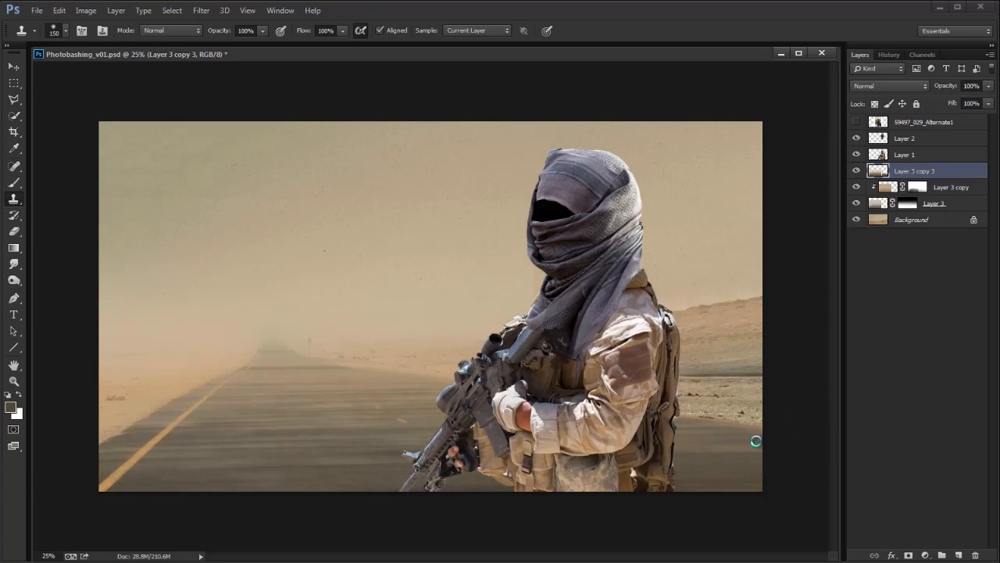
Step: Flip the canvas horizontally, sample the road's yellow edge line colour and add a new layer above Layer 3 copy 3
key(ctrl+shift+h)
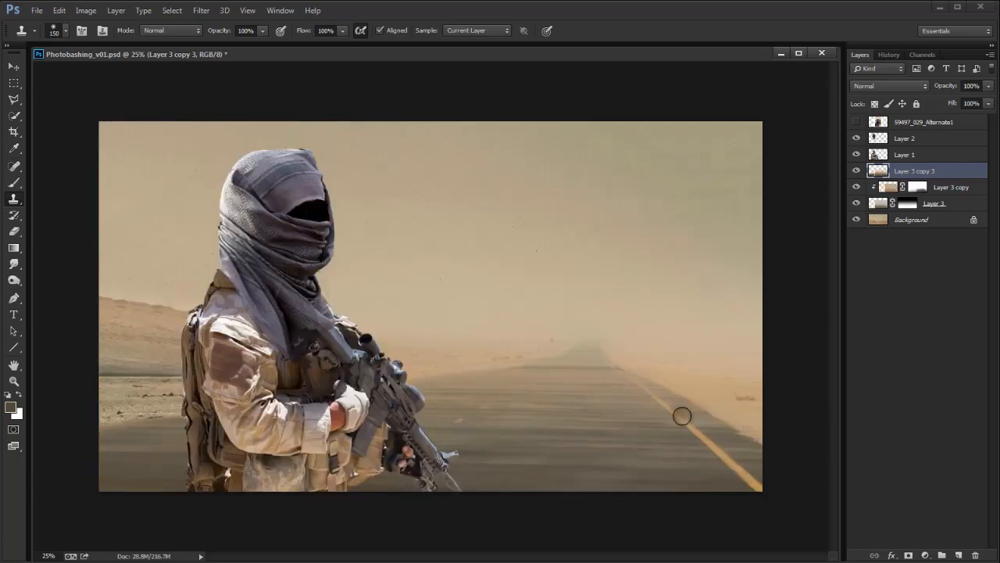
key(b)
alt+click(691, 420)
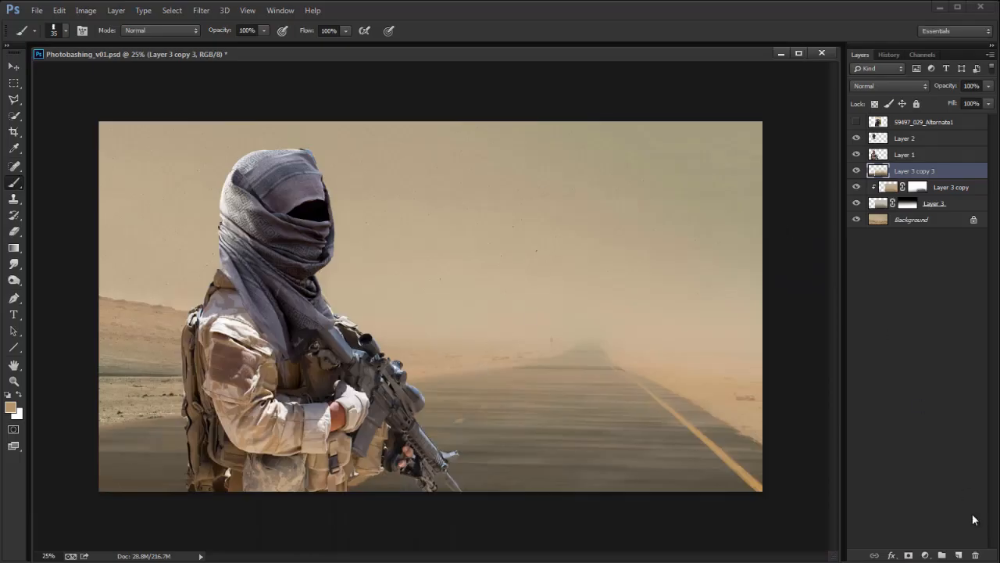
click(959, 555)
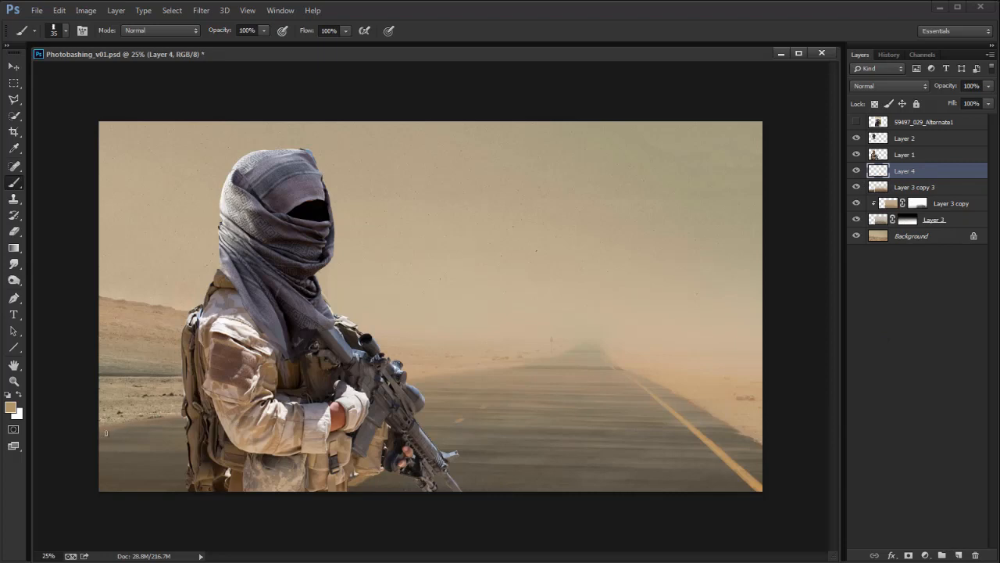
key(l)
click(95, 433)
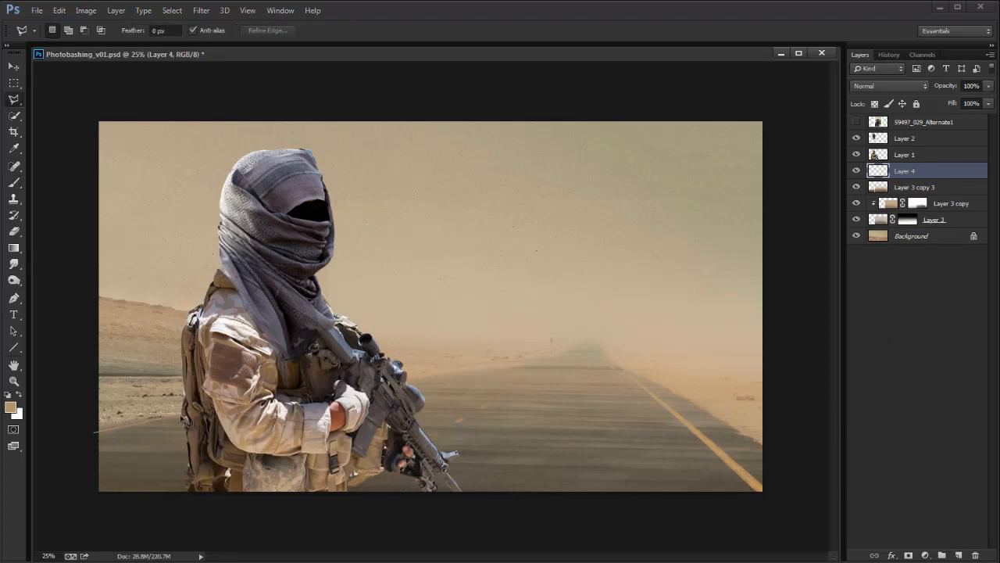
click(92, 437)
Step: Hide Layer 1 and Layer 2, clear the selection and outline a thin tapering strip along the extended road's sand edge
drag(857, 139, 857, 157)
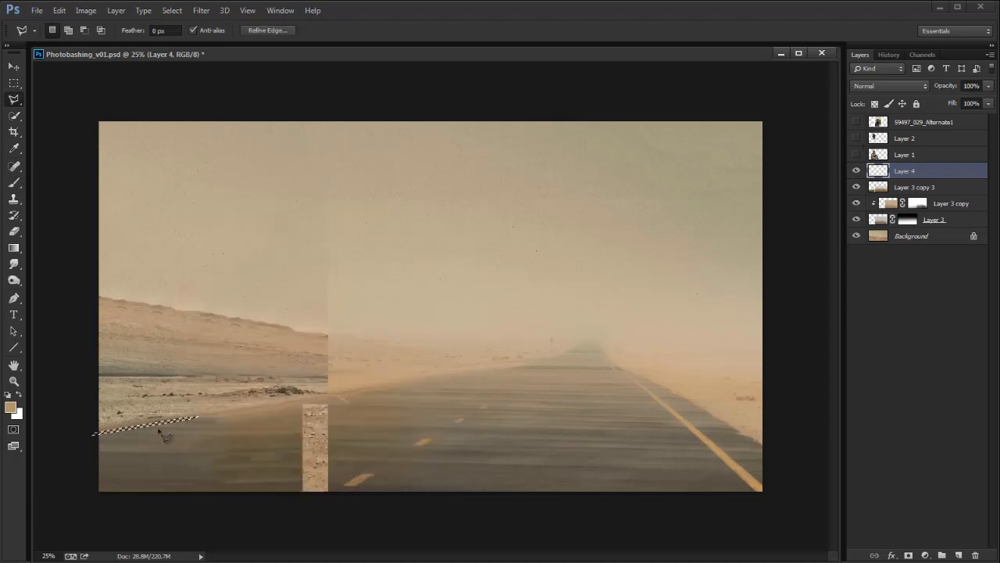
key(ctrl+d)
click(94, 433)
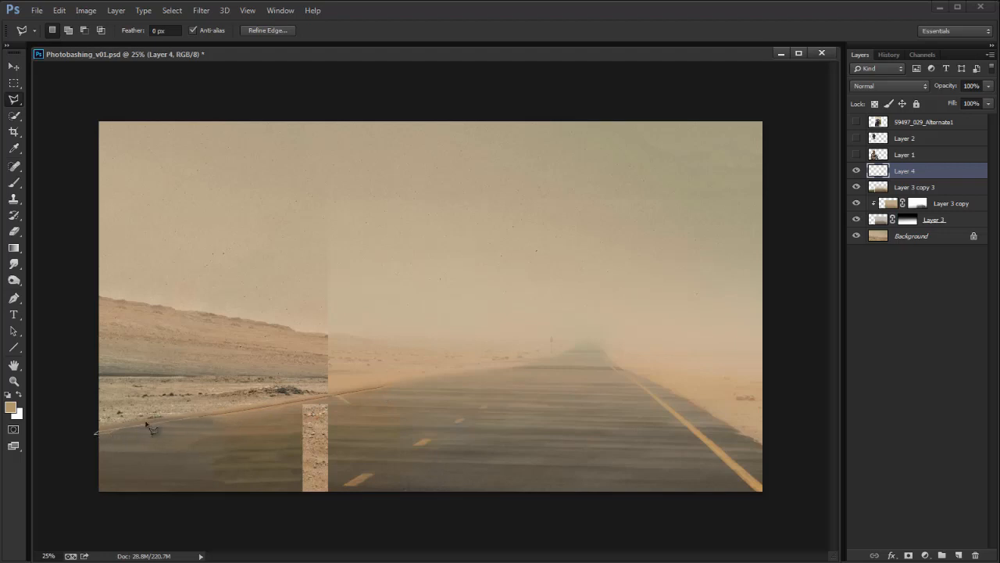
click(351, 396)
double_click(398, 385)
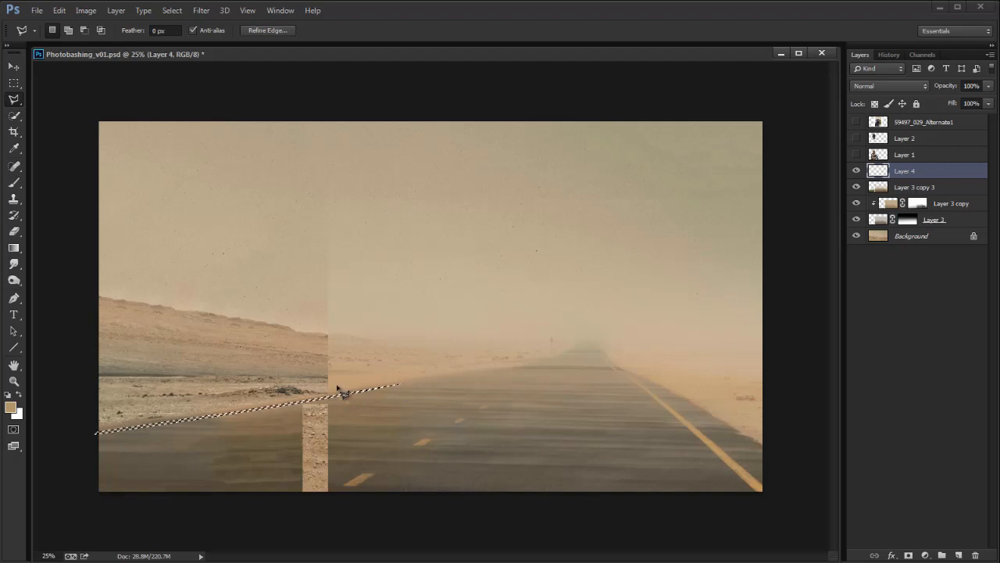
Step: Paint the road's edge line inside the strip with the sampled yellow on Layer 4 and deselect
key(b)
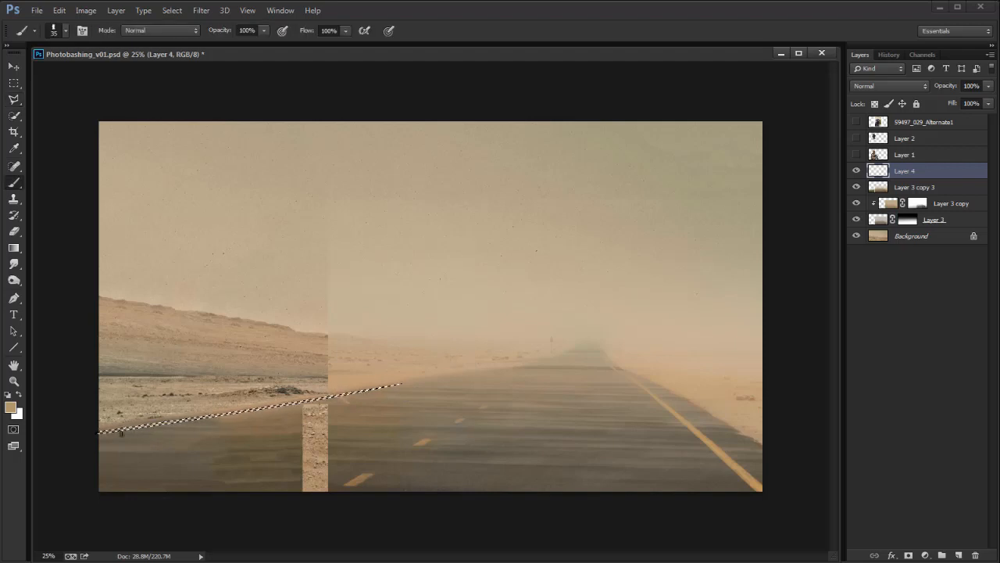
drag(400, 385, 187, 422)
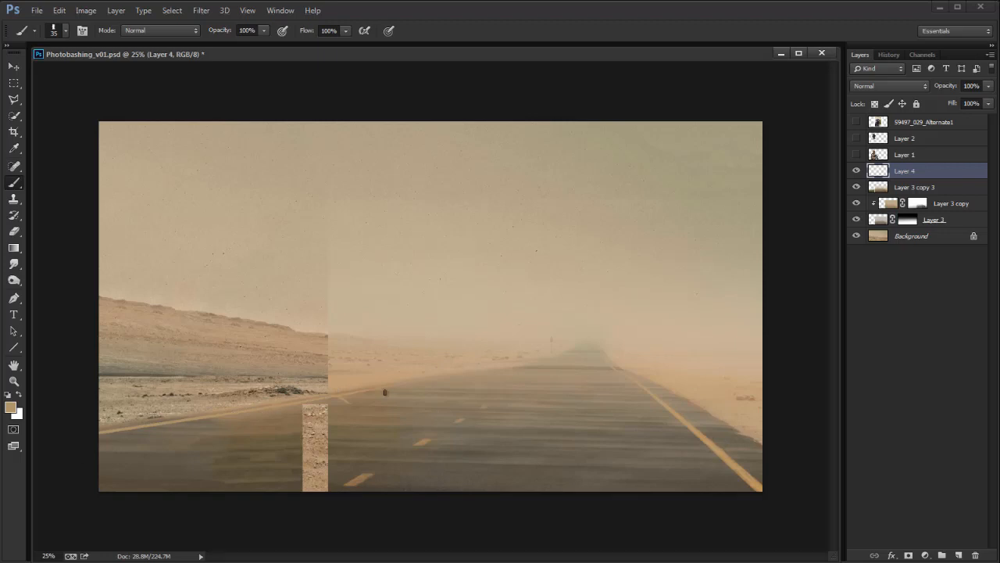
key(m)
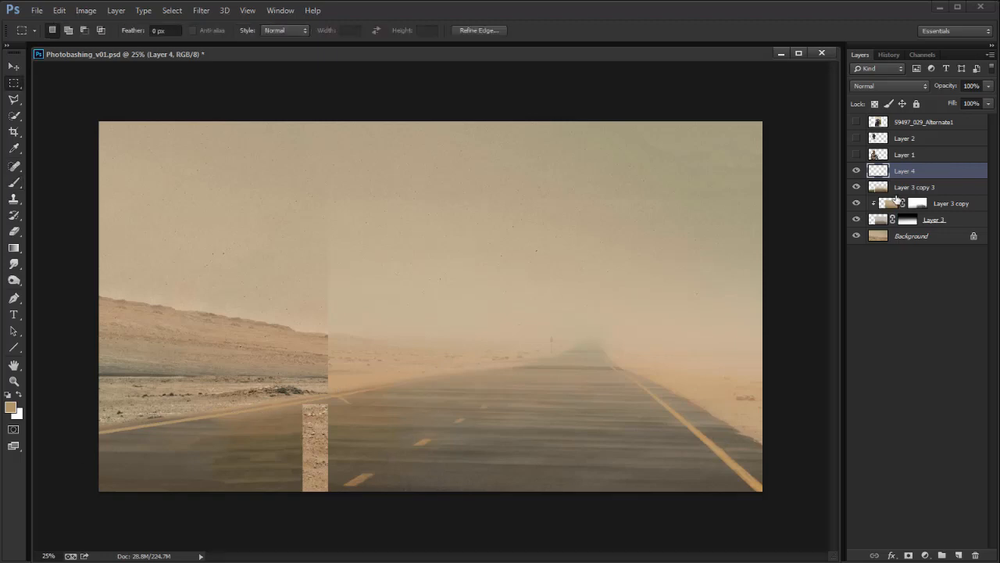
Step: Merge Layer 3 copy 3, Layer 3 copy and Layer 3 into one layer
click(928, 221)
click(936, 189)
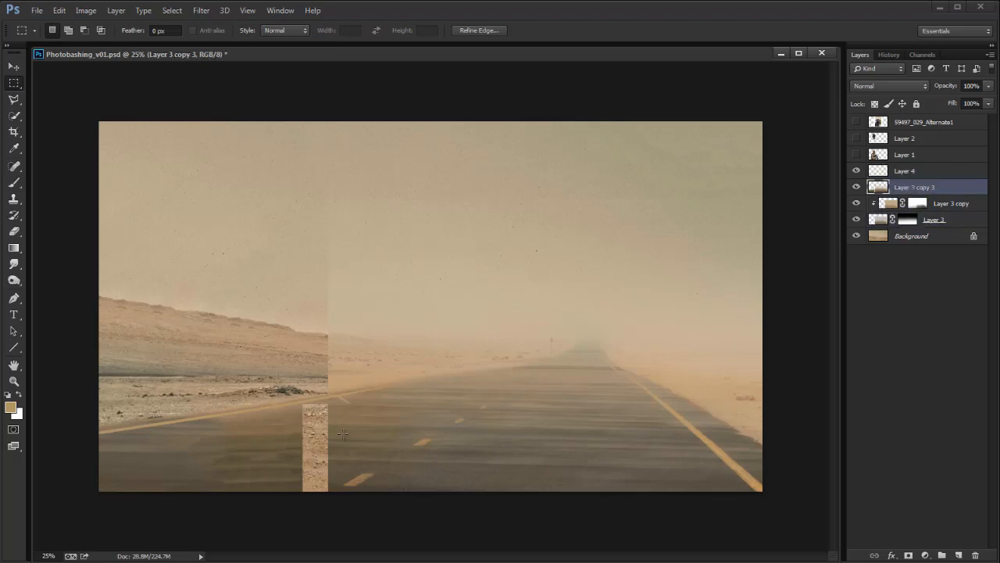
shift+click(940, 221)
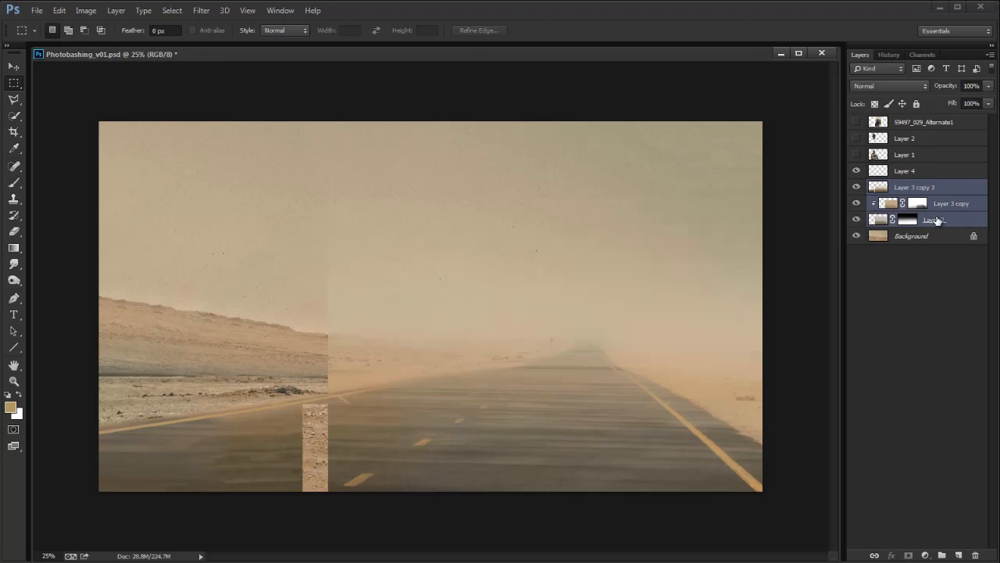
key(ctrl+e)
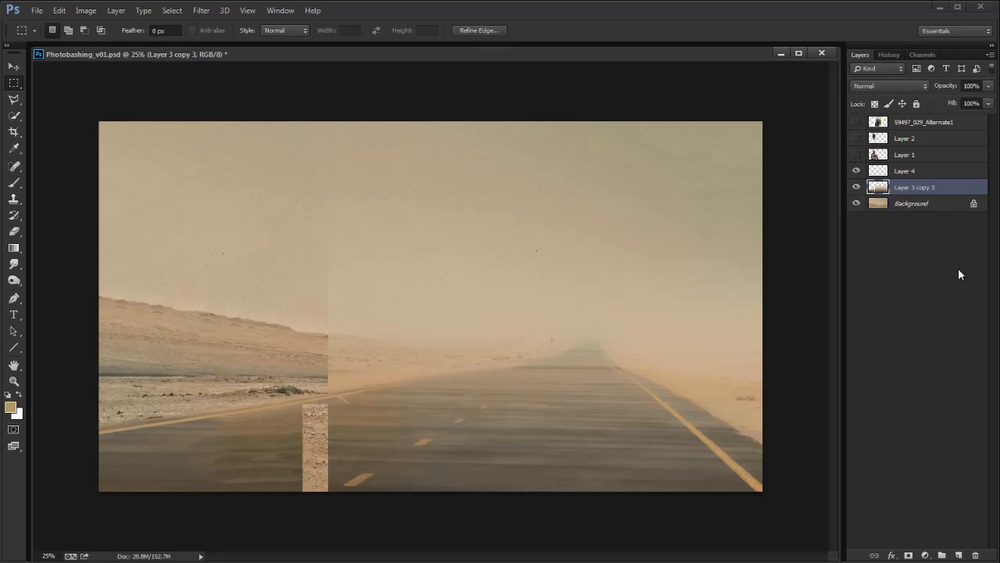
alt+click(909, 555)
key(e)
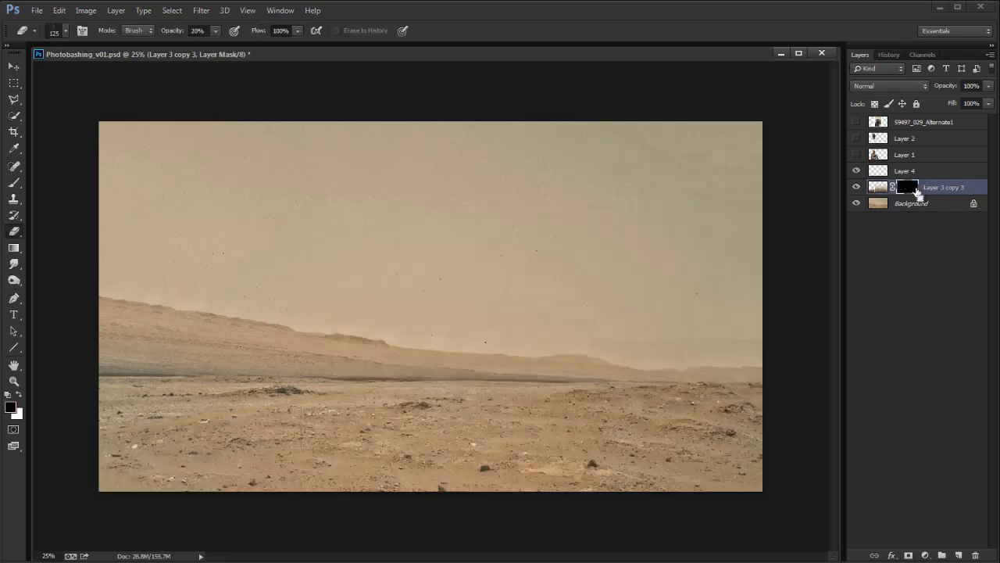
key(ctrl+z)
key(m)
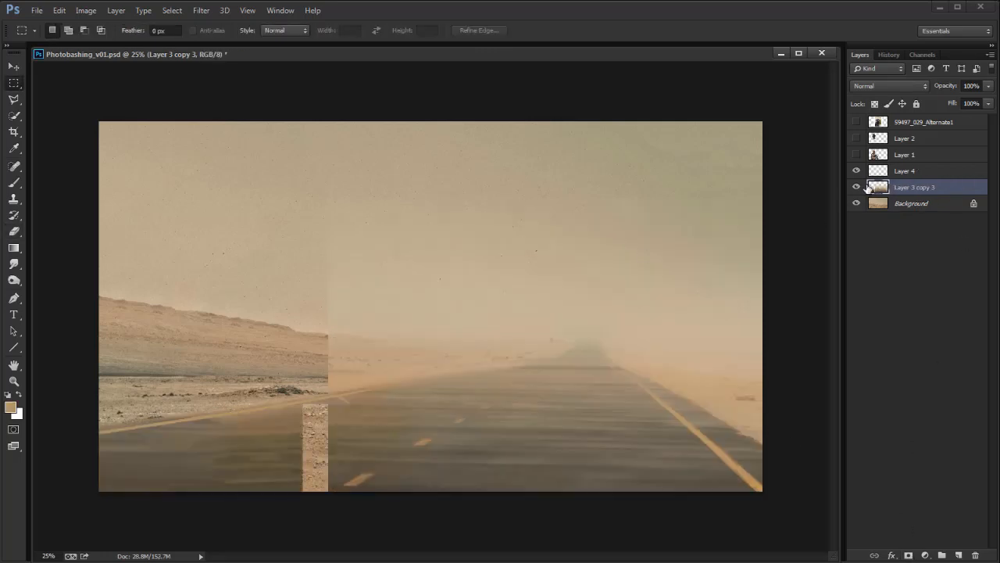
Step: Add a white layer mask to the merged road layer and set the Eraser to a soft round 400 px brush
click(908, 555)
key(e)
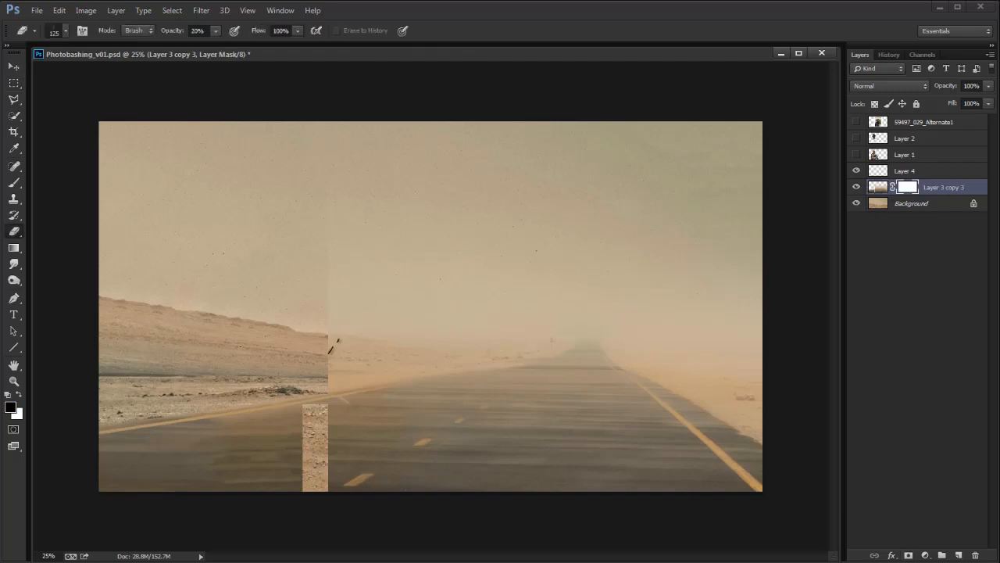
right_click(338, 344)
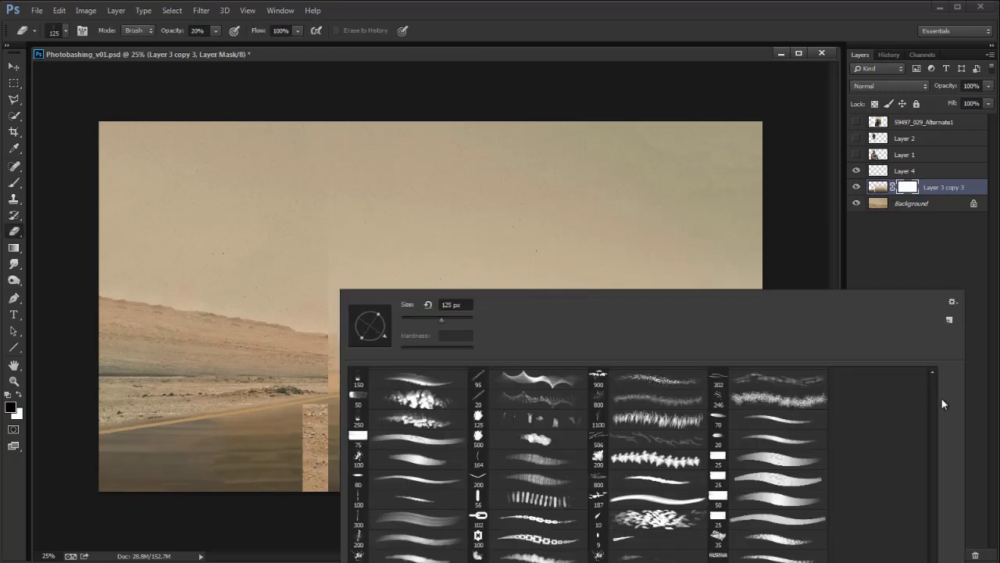
scroll(938, 397, up, 10)
click(414, 379)
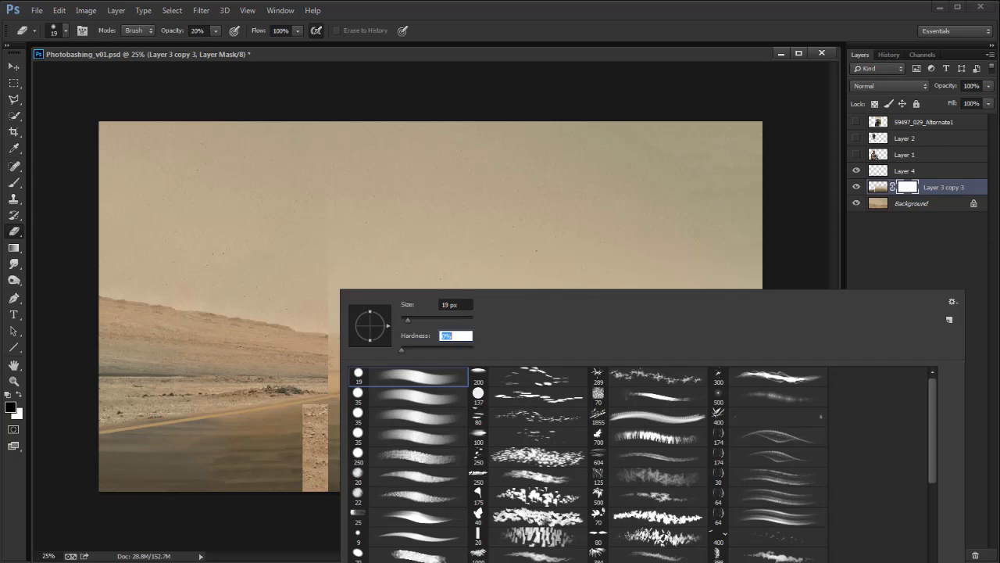
key(Return)
key(bracketright)
key(bracketright)
key(bracketright)
key(bracketright)
key(bracketright)
key(bracketright)
key(bracketright)
key(bracketright)
key(bracketright)
key(bracketright)
key(bracketright)
key(bracketright)
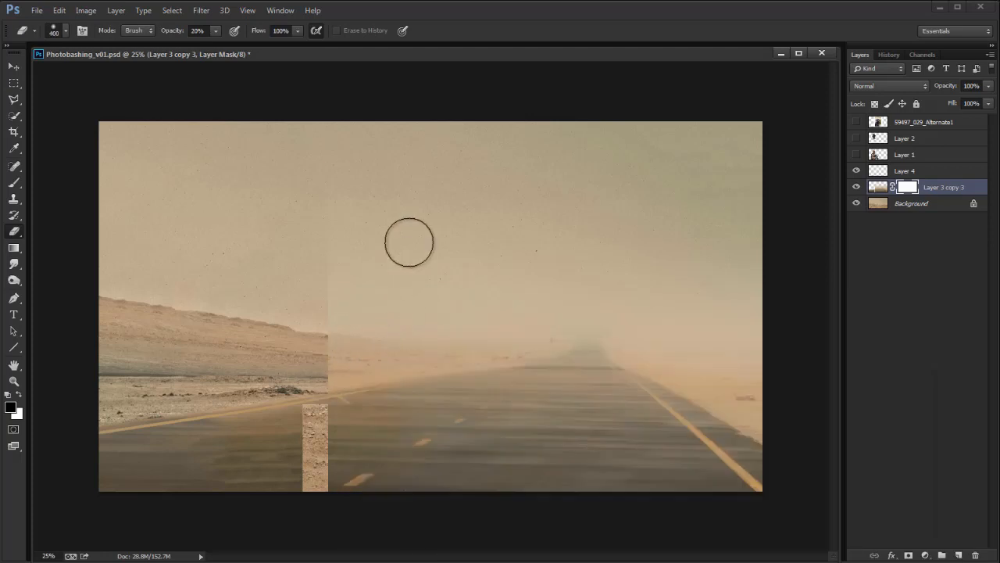
Step: Blend the vertical seam between the hills and dusty horizon on the mask at 100% eraser opacity, and merge the layer into Background
key(r)
key(e)
click(336, 357)
key(x)
mouse_move(341, 361)
mouse_down()
mouse_move(306, 370)
mouse_move(375, 342)
mouse_move(328, 368)
mouse_move(343, 358)
mouse_move(303, 363)
mouse_move(350, 317)
mouse_move(328, 315)
mouse_move(349, 233)
mouse_move(420, 143)
mouse_move(368, 337)
mouse_move(390, 347)
mouse_move(505, 316)
mouse_move(385, 351)
mouse_move(489, 324)
mouse_move(209, 428)
mouse_move(432, 345)
mouse_move(436, 352)
mouse_move(534, 325)
mouse_move(512, 342)
mouse_move(433, 340)
mouse_move(422, 350)
mouse_move(469, 348)
mouse_move(356, 333)
mouse_move(391, 334)
mouse_move(428, 287)
mouse_move(420, 339)
mouse_move(469, 316)
mouse_move(397, 324)
mouse_move(528, 279)
mouse_move(446, 341)
mouse_move(373, 312)
mouse_move(387, 340)
mouse_up()
key(x)
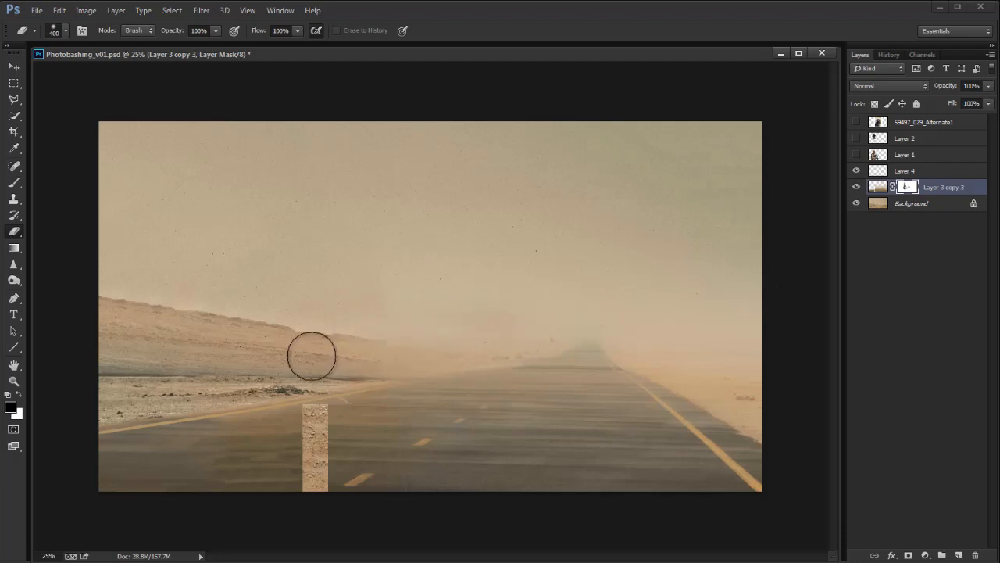
key(x)
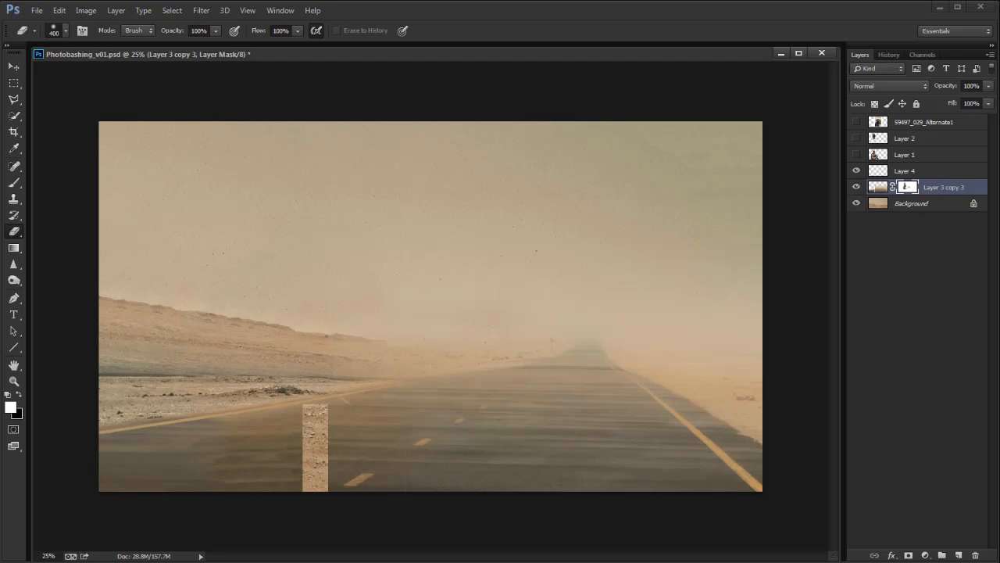
key(ctrl+e)
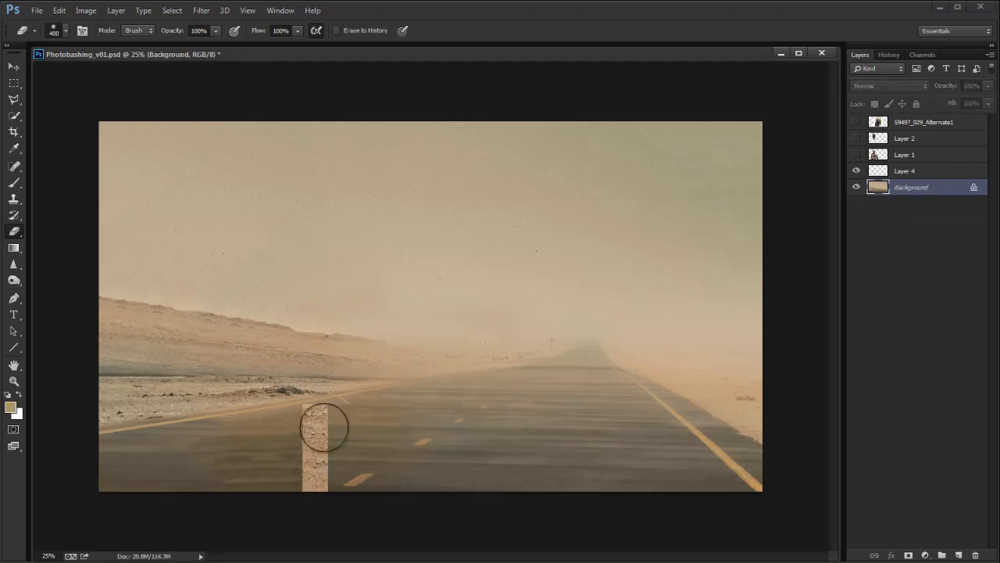
Step: Replace the leftover vertical sand strip on the road with Content-Aware Fill, and show Layers 1 and 2 with the canvas flipped back
key(m)
drag(329, 404, 300, 500)
key(shift+BackSpace)
key(Return)
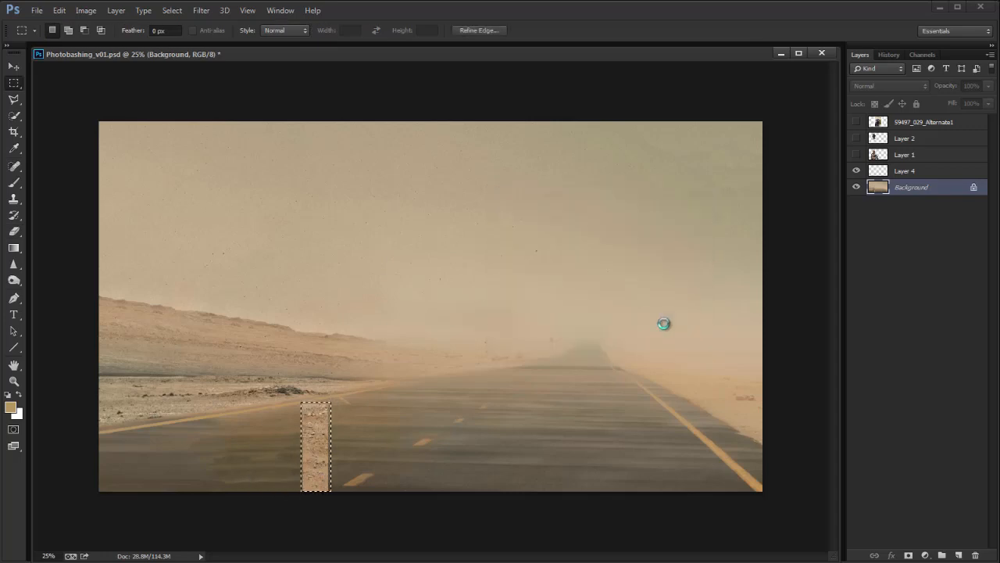
drag(856, 139, 857, 154)
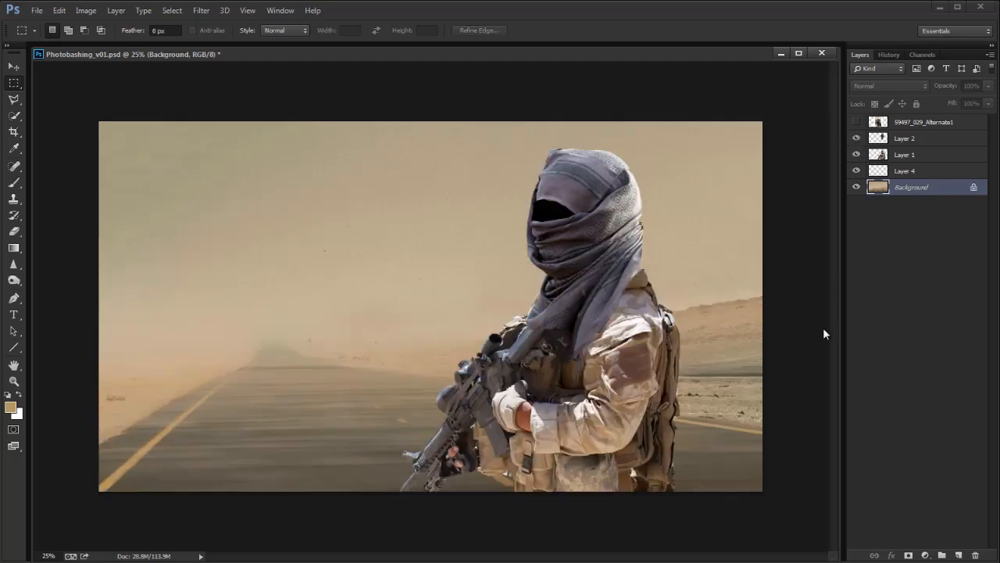
Step: Haze the hills behind the soldier with a 50% dust-coloured radial gradient on a new layer above Background, and set its opacity to 73%
click(959, 554)
key(g)
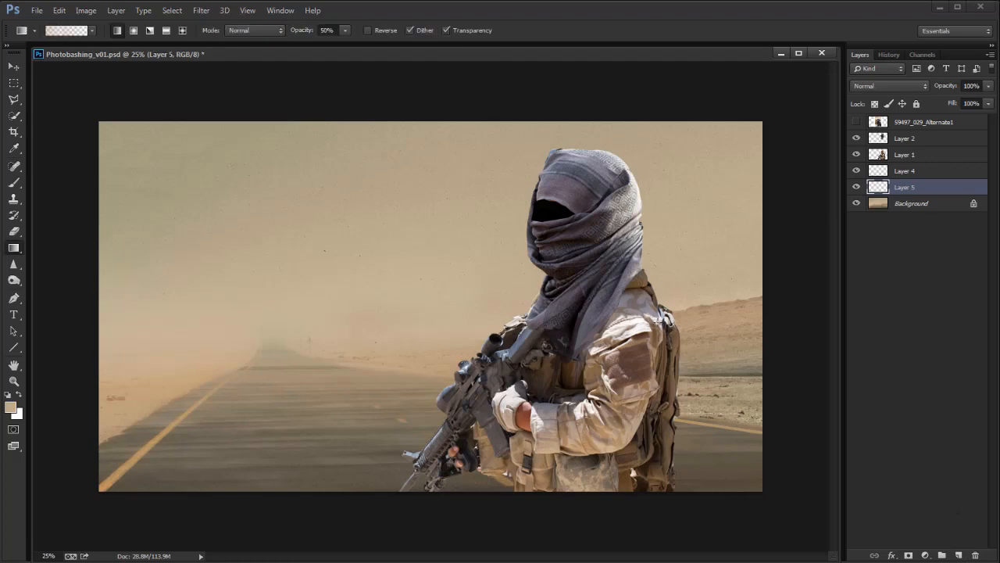
click(134, 29)
drag(733, 368, 707, 293)
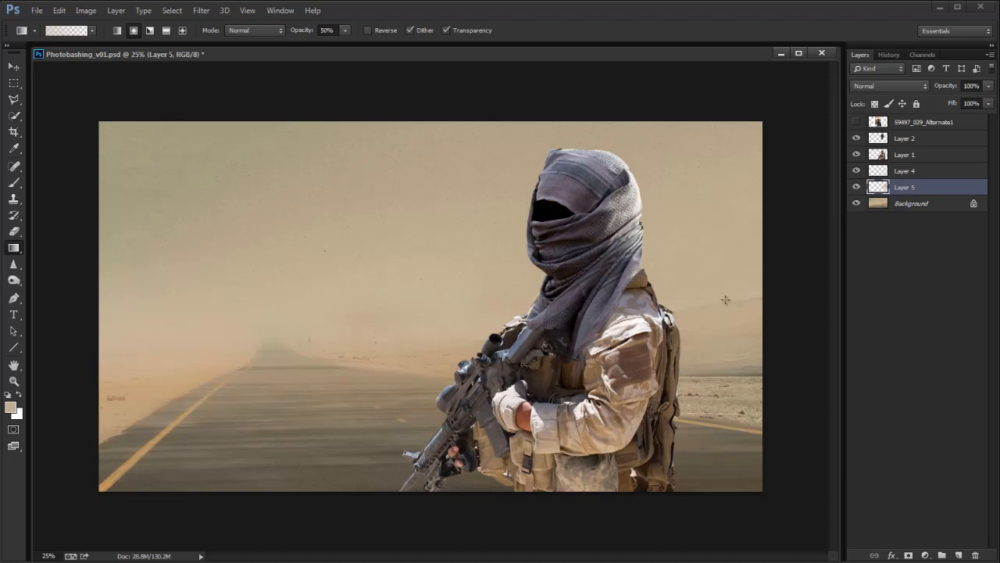
drag(989, 88, 976, 104)
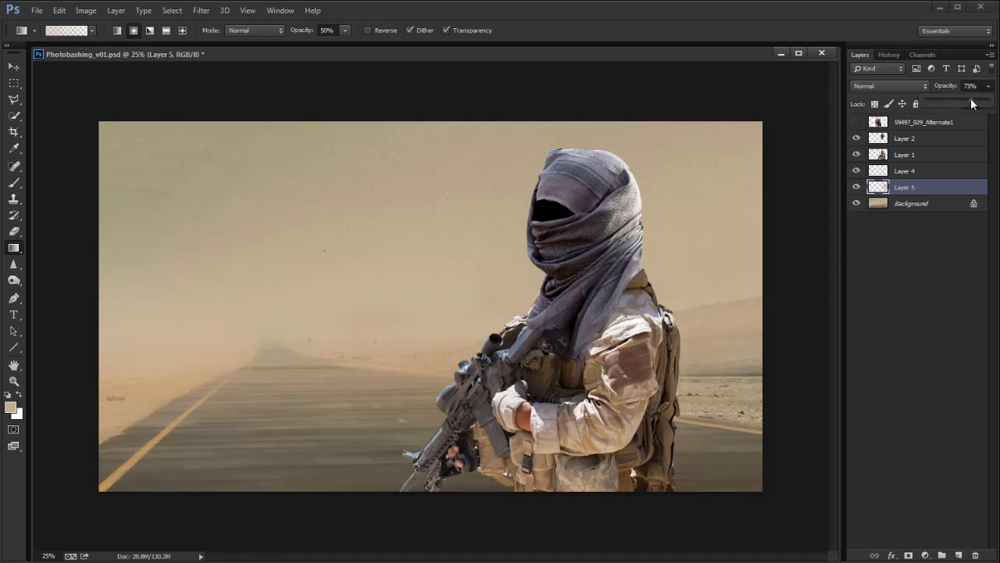
Step: Paint sampled sand colour over the stony roadside ground behind the soldier's back on a new layer above Layer 5
key(b)
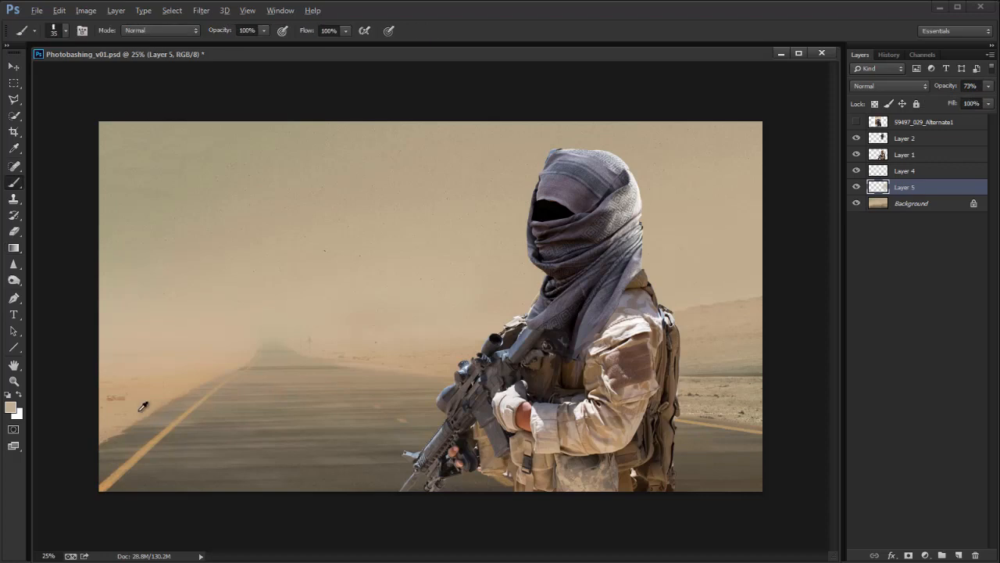
click(959, 554)
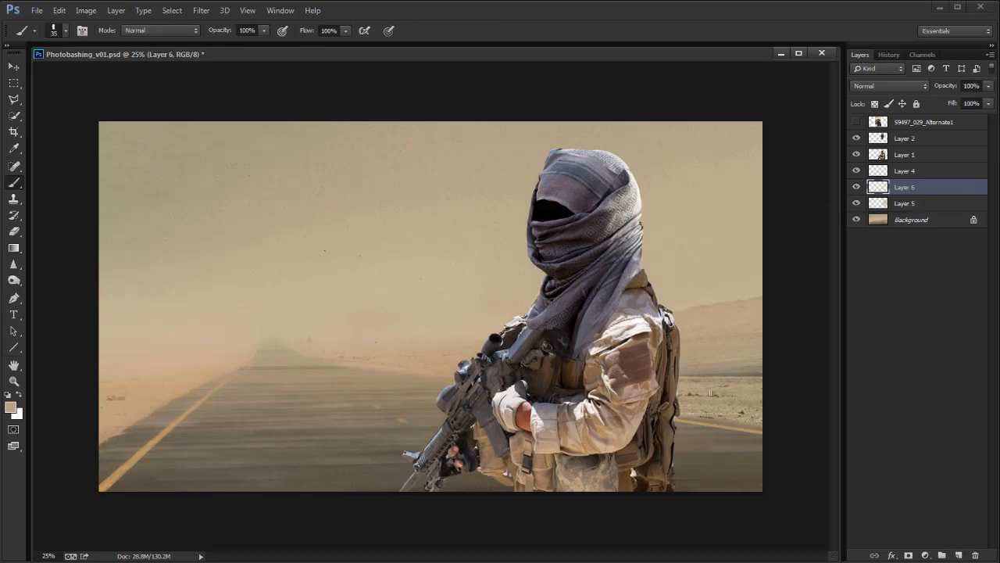
mouse_move(682, 408)
mouse_down()
mouse_move(780, 420)
mouse_move(660, 390)
mouse_up()
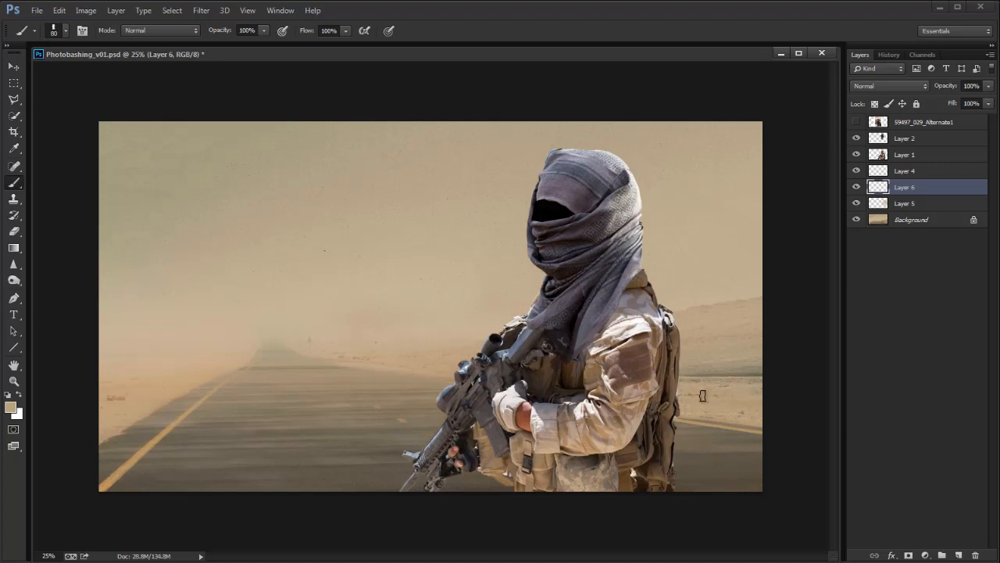
Step: Move Layers 1 and 2 together so the scarfed soldier stands slightly farther forward over the road
key(r)
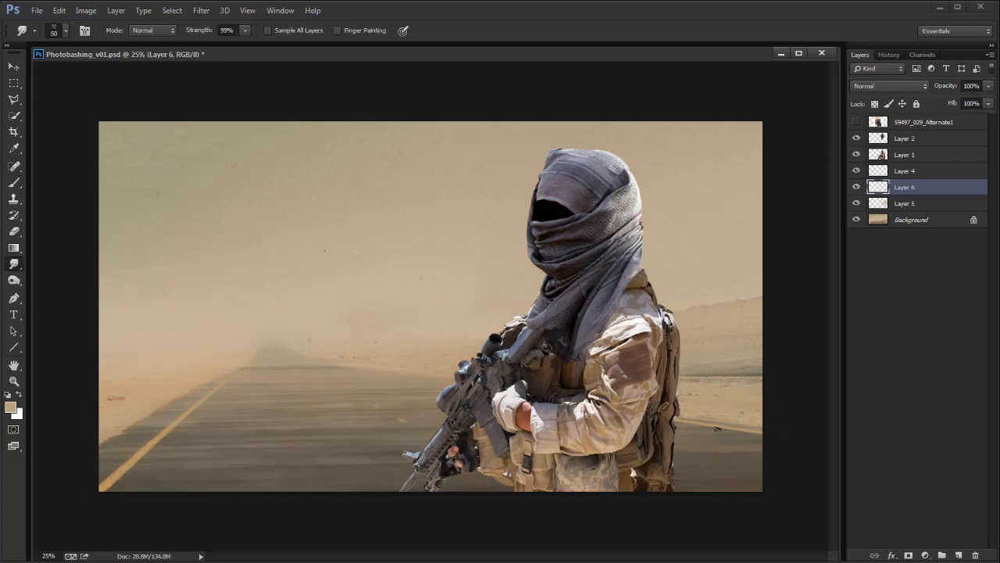
key(v)
click(900, 154)
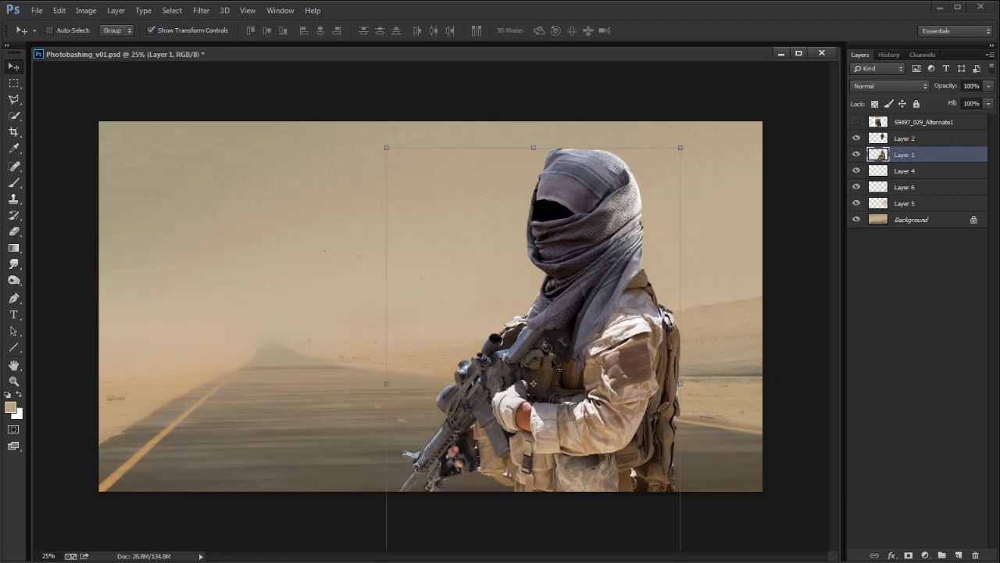
key(m)
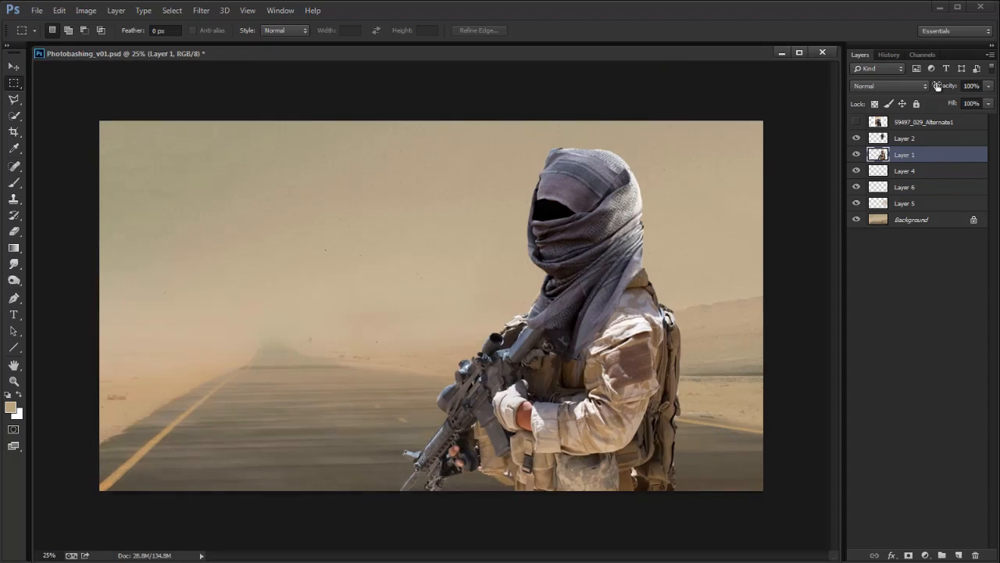
shift+click(919, 140)
key(v)
drag(679, 400, 617, 419)
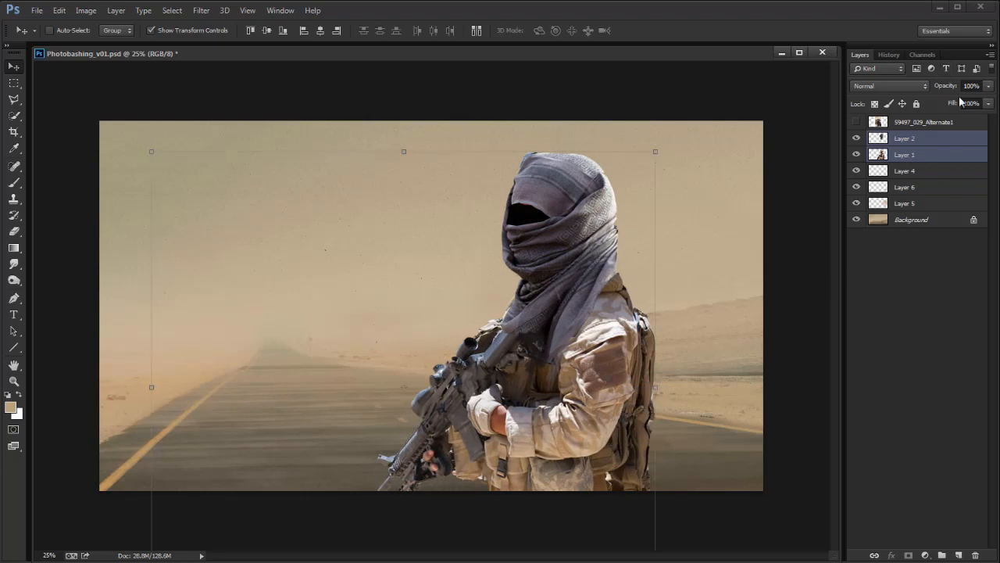
click(904, 139)
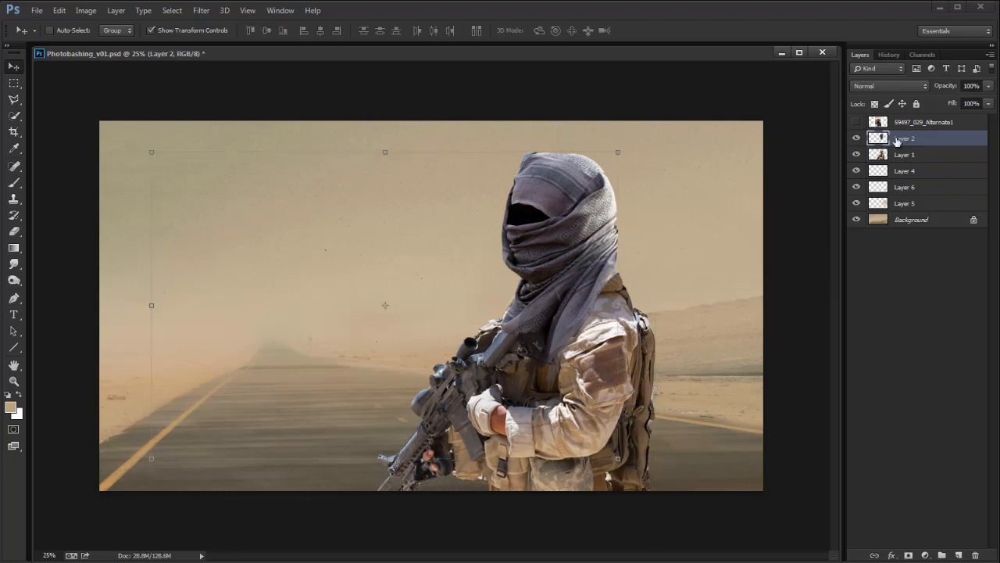
key(m)
drag(125, 490, 425, 133)
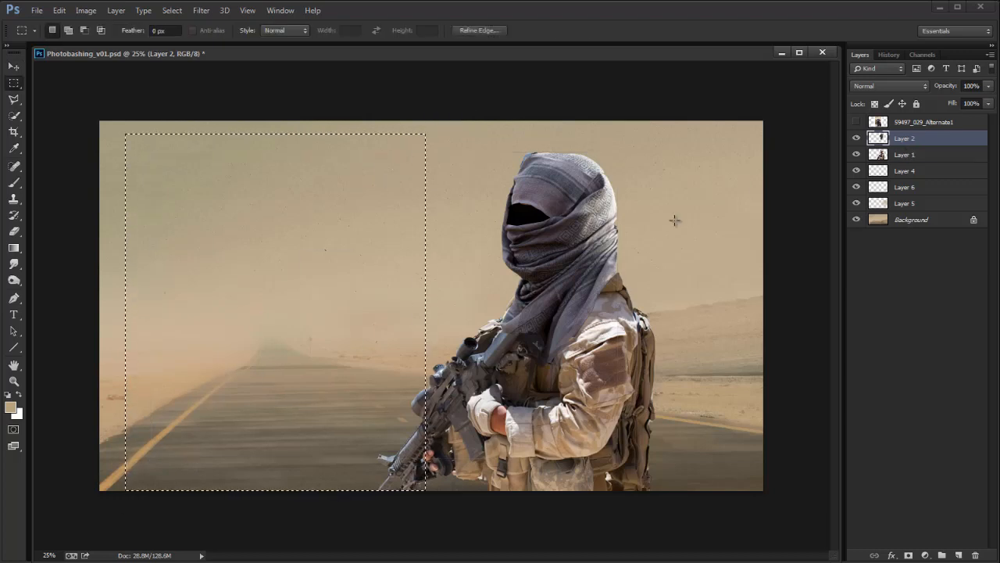
key(ctrl+d)
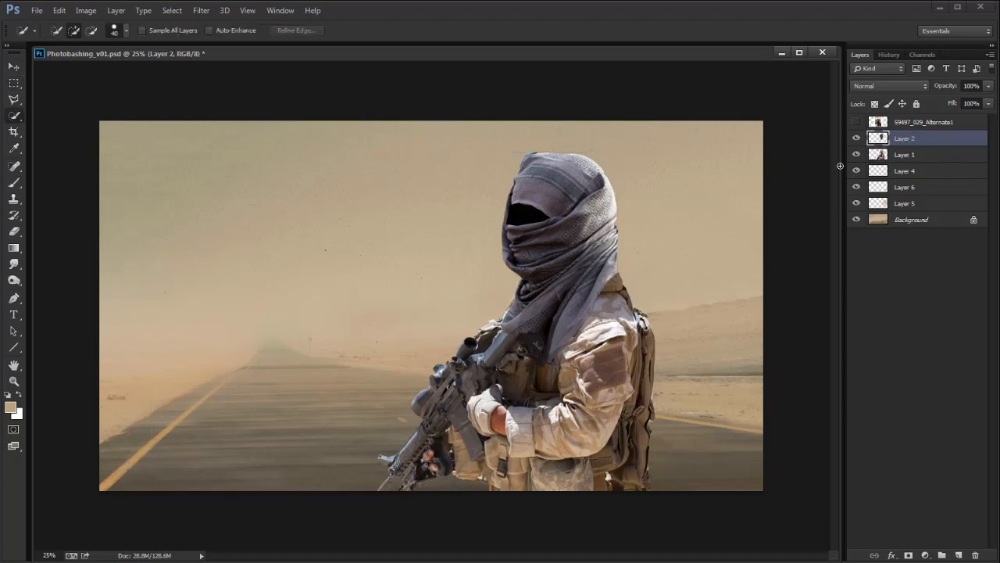
key(v)
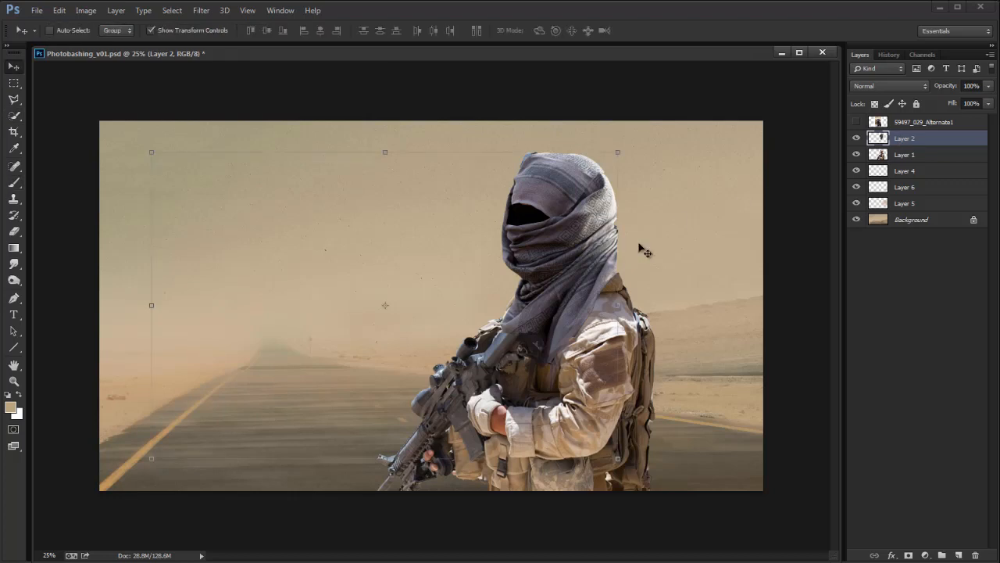
ctrl+click(878, 138)
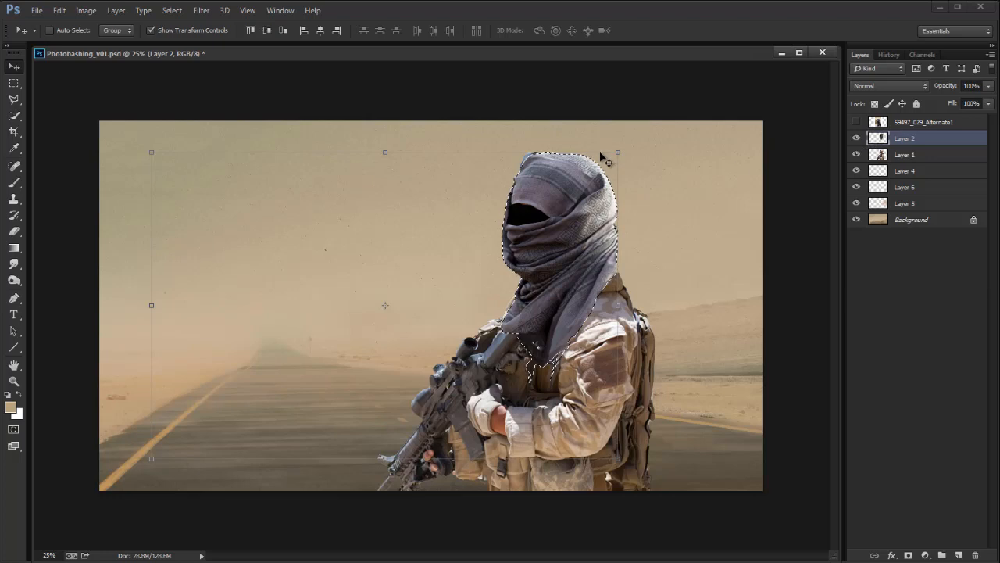
mouse_move(637, 455)
mouse_down()
mouse_move(652, 412)
mouse_move(613, 481)
mouse_move(636, 416)
mouse_move(634, 443)
mouse_up()
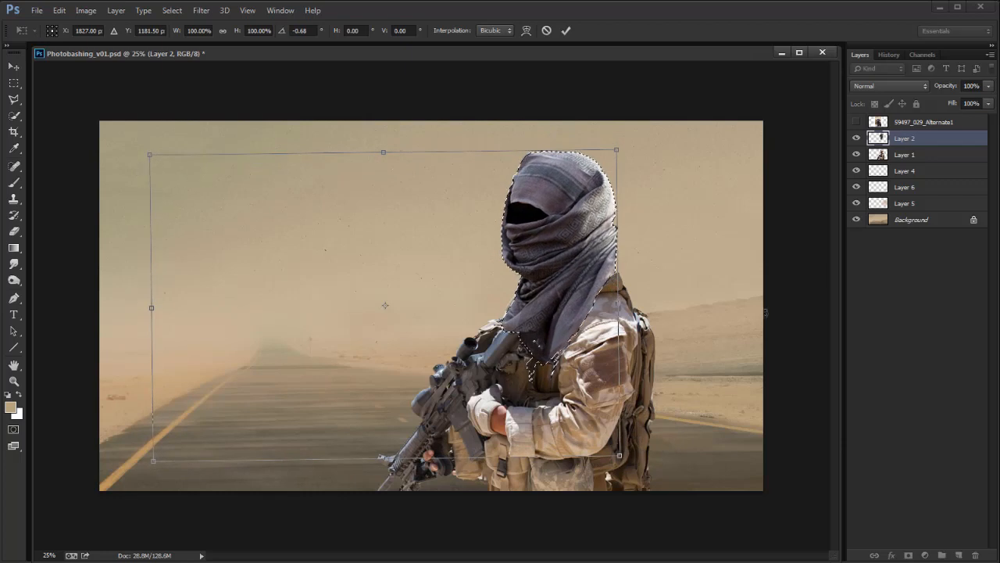
key(Escape)
Step: Clear the stray pixels on Layer 2 from the empty area in front of the soldier, and deselect
key(m)
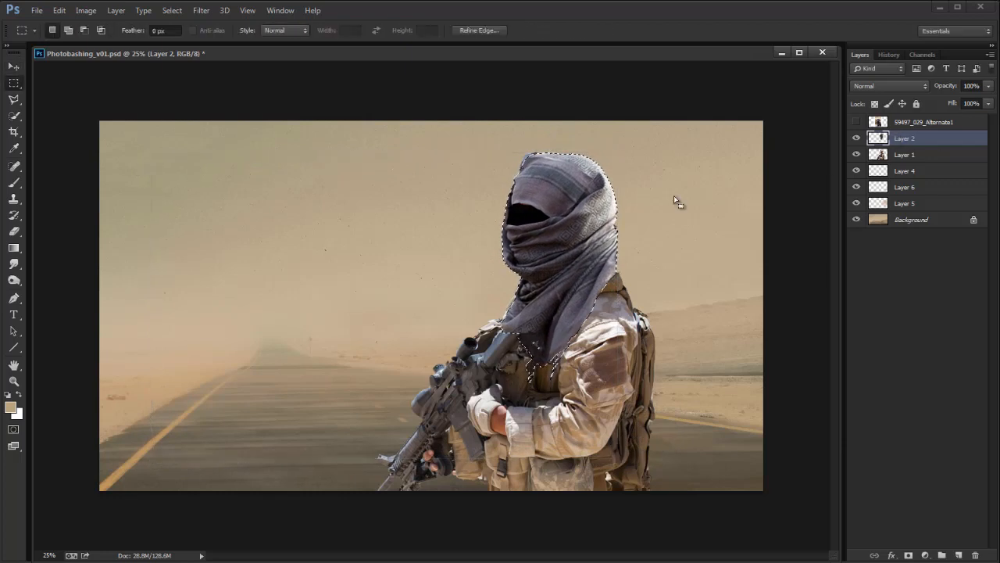
drag(119, 491, 436, 126)
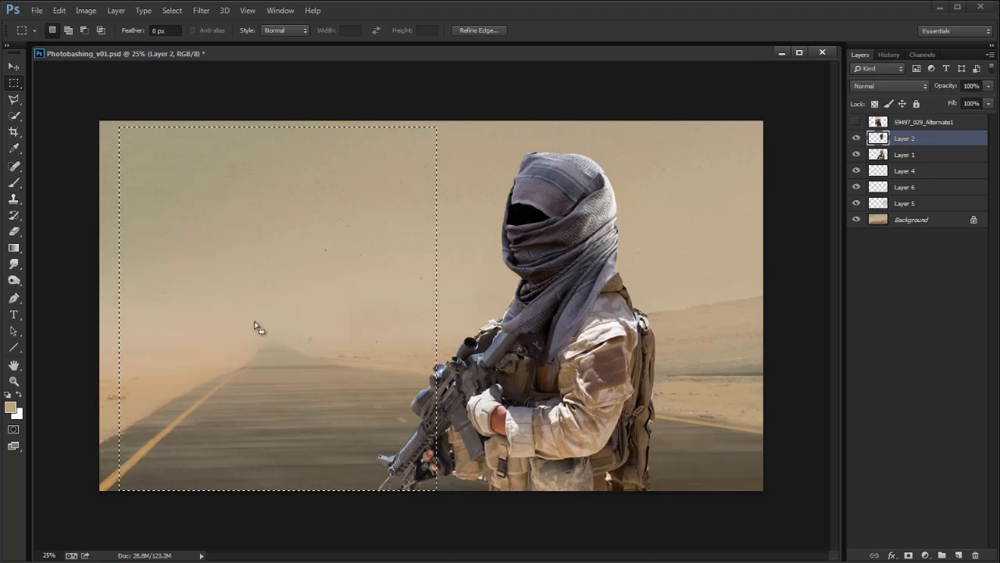
click(671, 293)
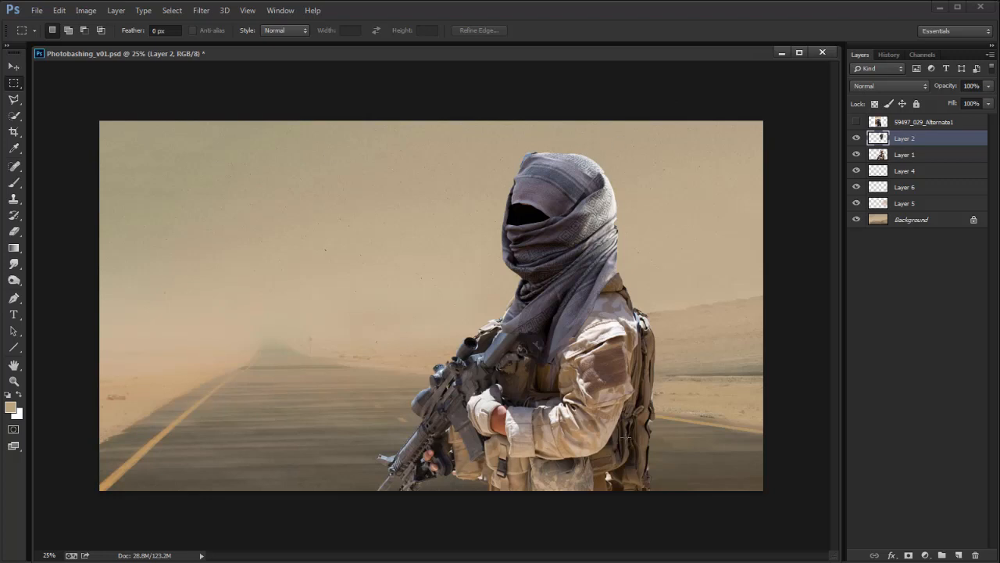
right_click(932, 118)
key(v)
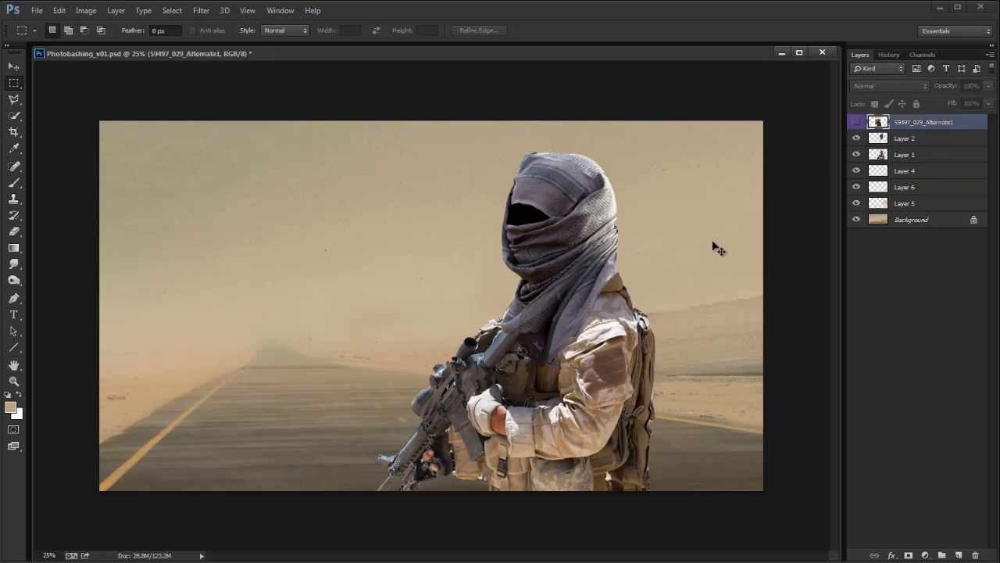
Step: Rotate the scarf on Layer 2 slightly and shift it a little forward and down over the soldier's head
key(v)
click(897, 139)
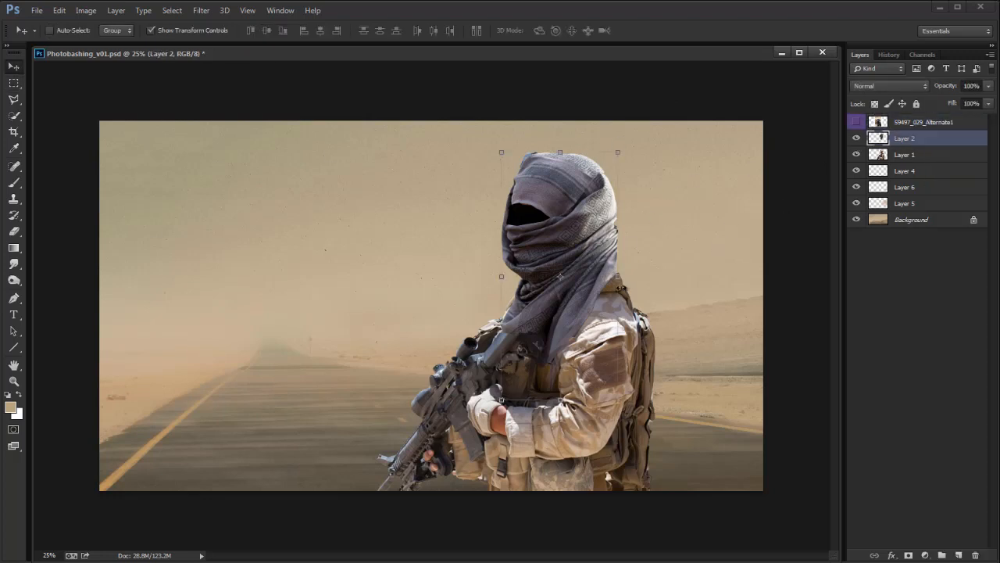
key(ctrl+t)
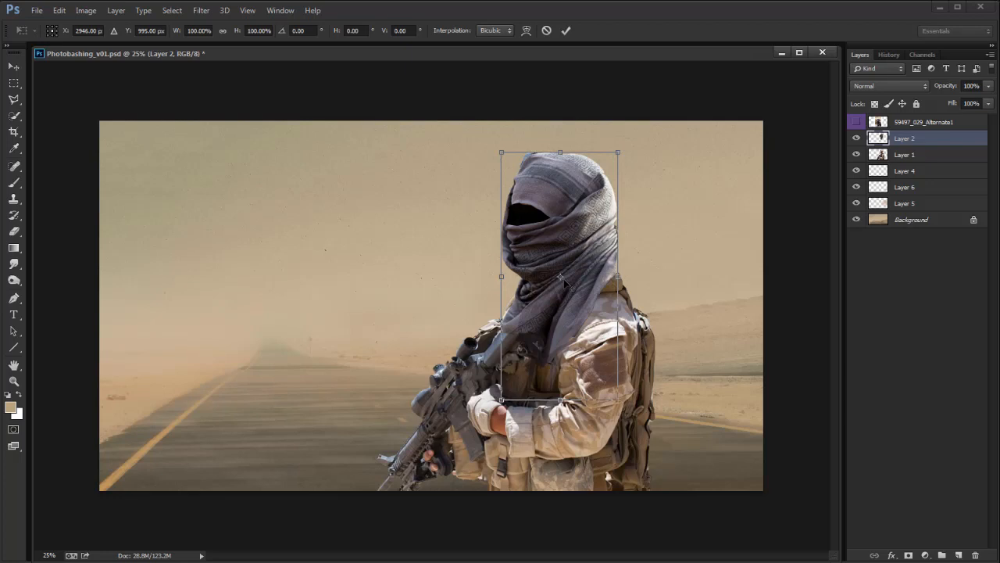
mouse_move(634, 255)
mouse_down()
mouse_move(633, 231)
mouse_move(634, 255)
mouse_up()
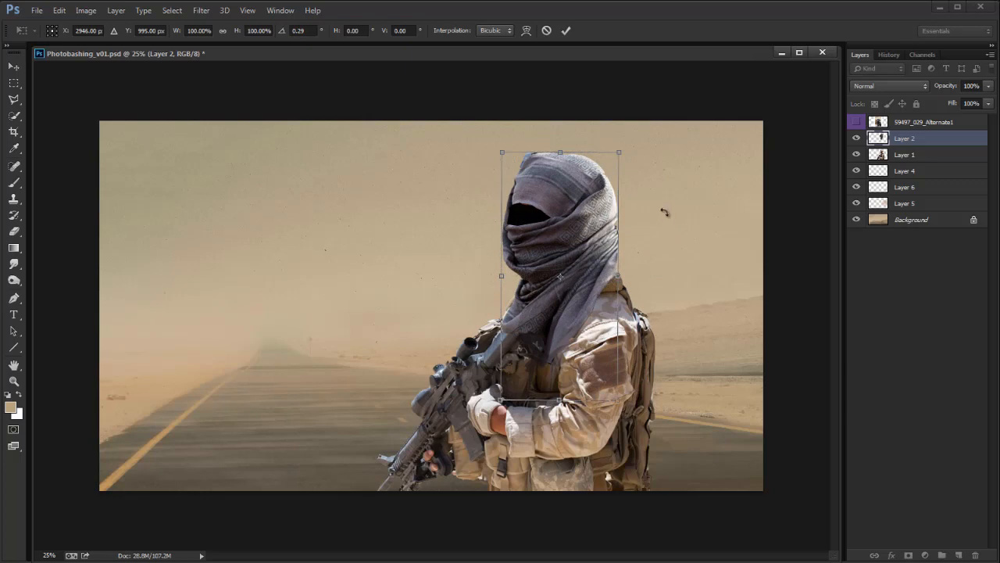
drag(560, 277, 633, 271)
key(Return)
drag(594, 311, 586, 304)
key(ctrl+t)
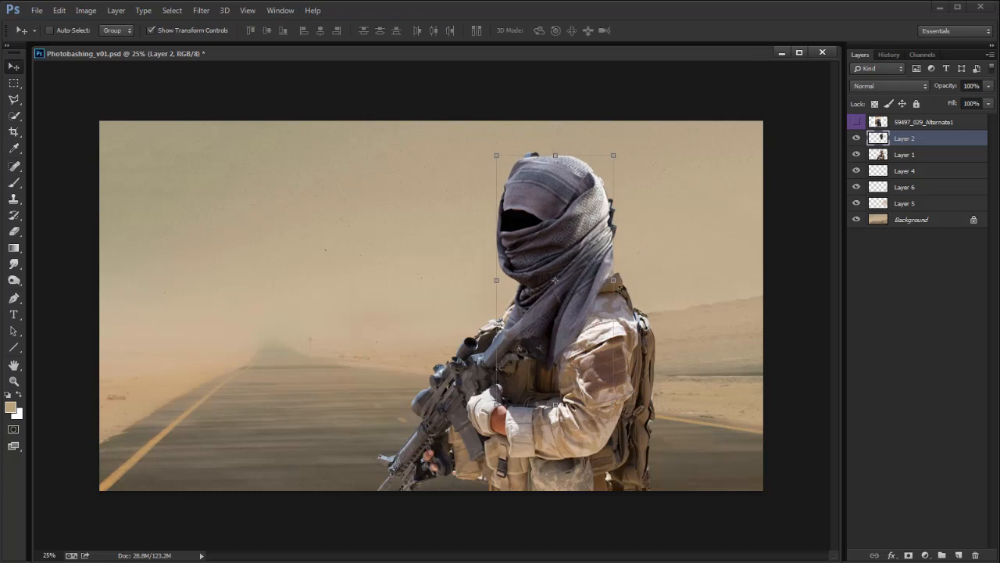
Step: Cut the helmeted head out of Layer 1 with a polygonal lasso selection while the scarf layer is temporarily hidden
click(862, 152)
click(857, 155)
click(858, 157)
click(857, 139)
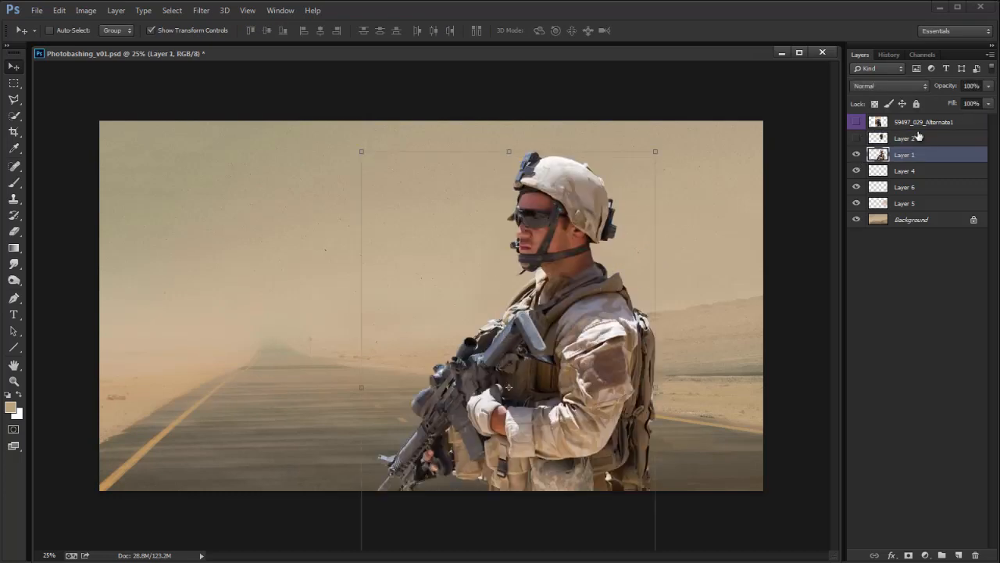
key(l)
click(652, 219)
click(623, 245)
click(540, 274)
click(475, 289)
click(455, 228)
click(478, 148)
click(579, 115)
click(711, 163)
click(652, 218)
key(Delete)
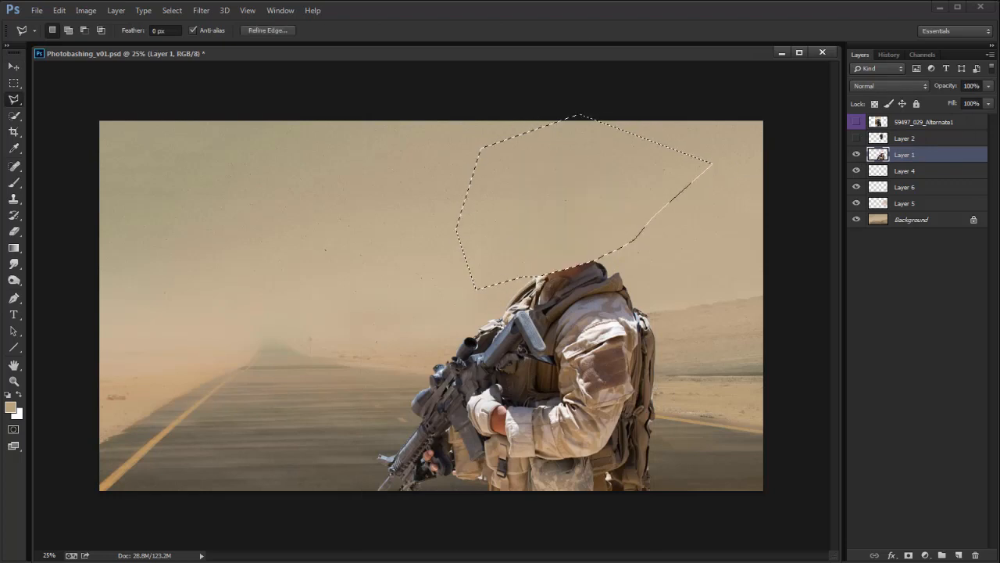
click(857, 139)
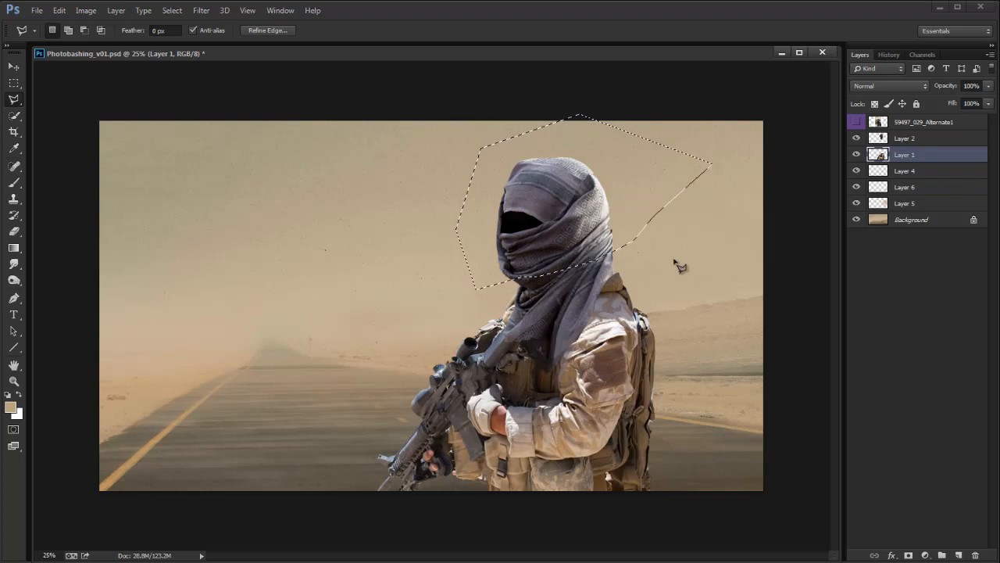
key(m)
key(ctrl+d)
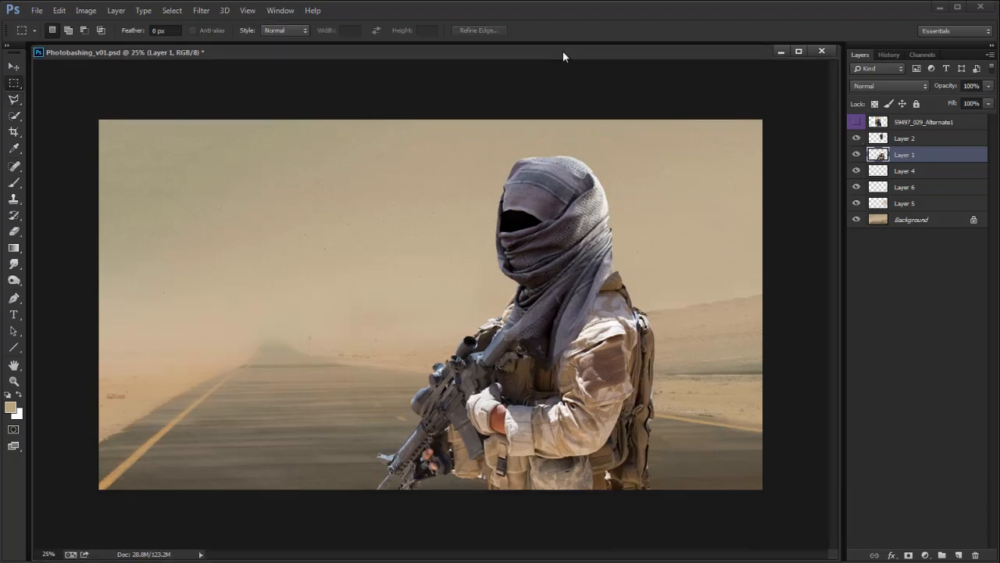
Step: Check the 59497_029_Alternate1 layer and delete it
click(856, 124)
click(856, 124)
click(937, 122)
key(Delete)
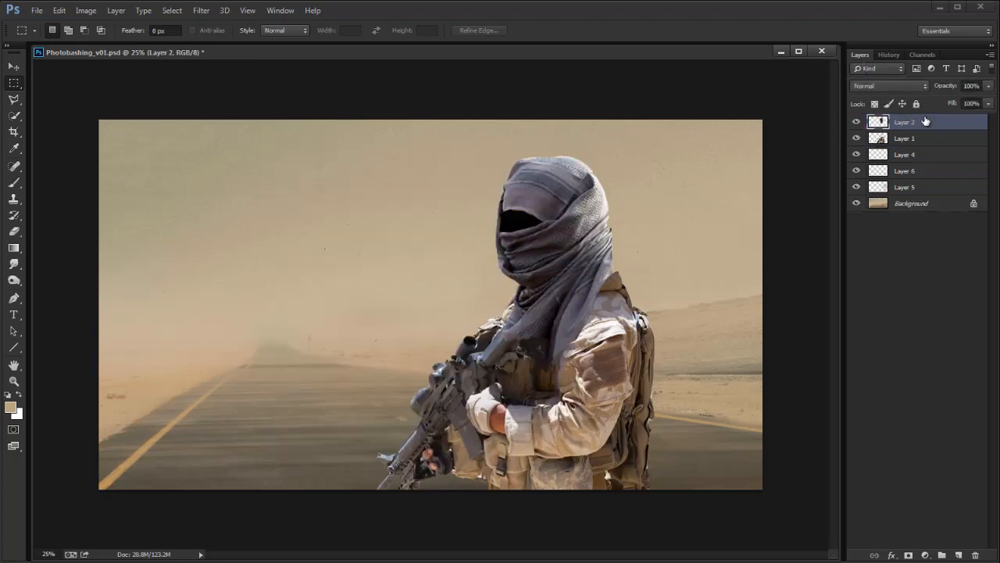
drag(578, 53, 577, 54)
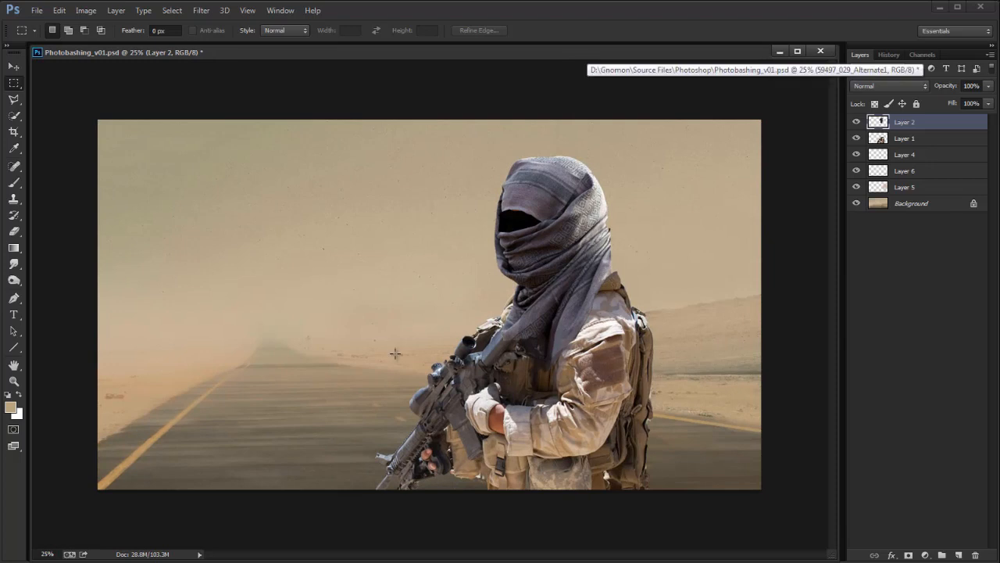
drag(617, 52, 616, 53)
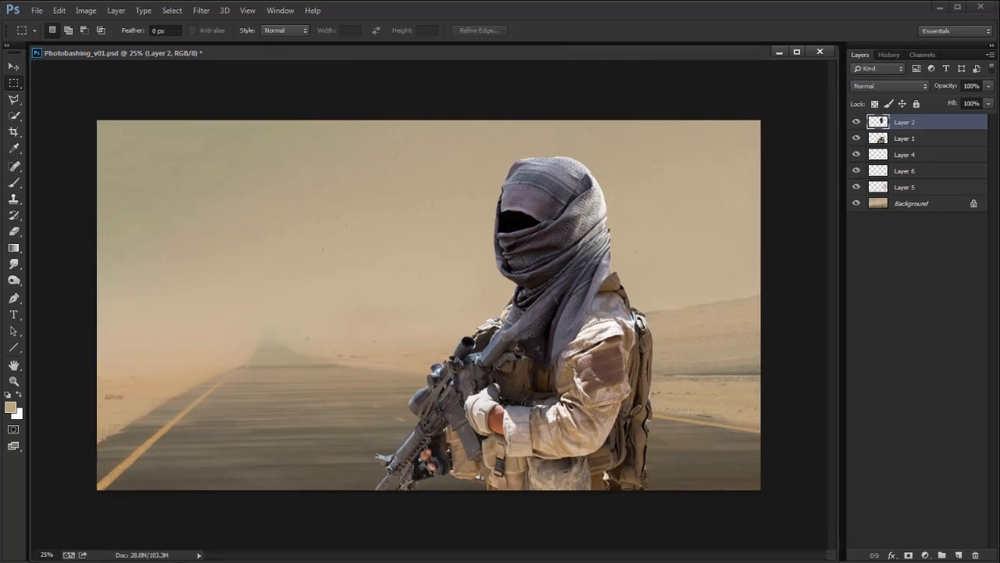
Step: Make the Photobashing_v01.psd document window slightly smaller within the workspace
key(alt+Tab)
drag(845, 302, 849, 138)
click(865, 285)
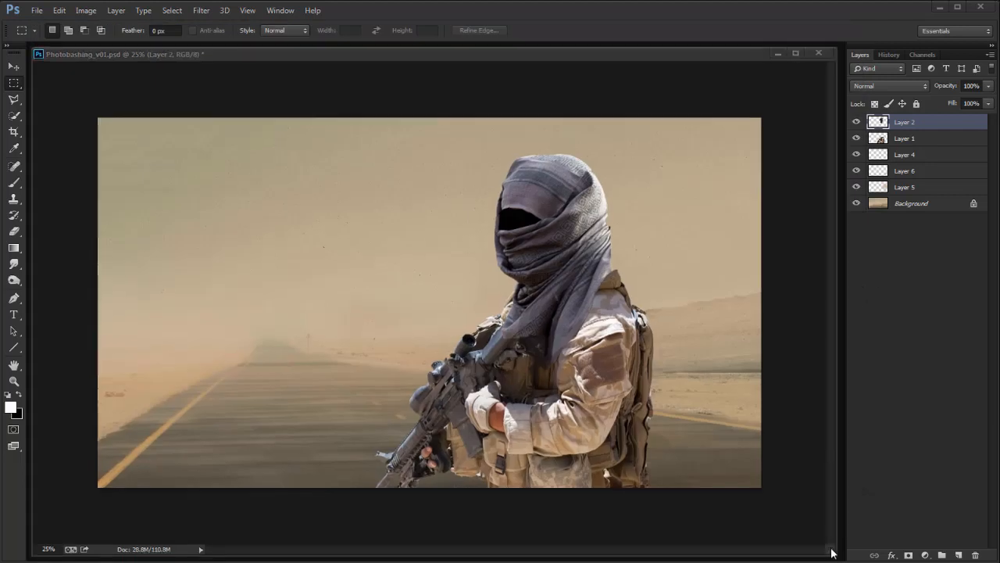
click(815, 525)
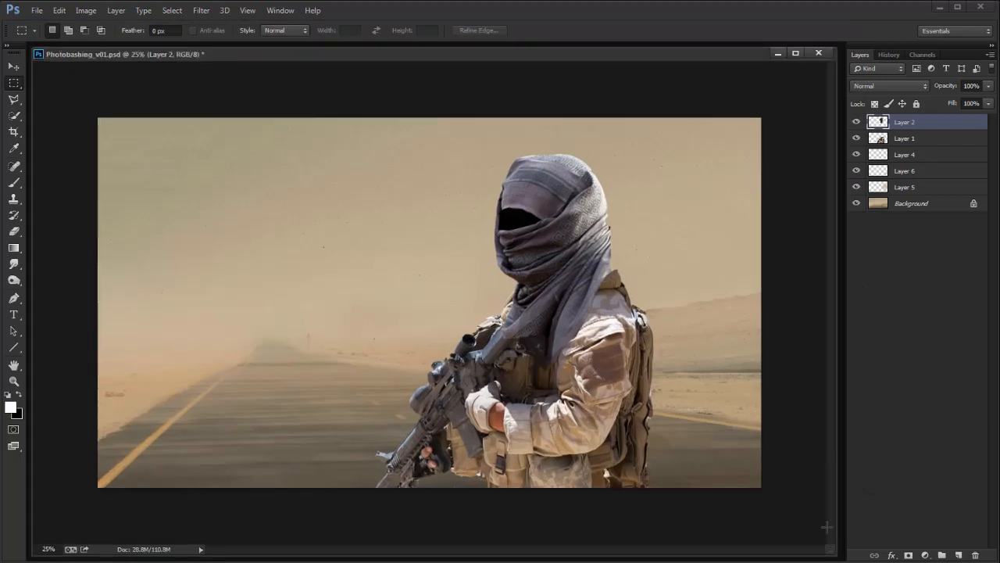
mouse_move(830, 550)
mouse_down()
mouse_move(819, 527)
mouse_move(823, 539)
mouse_up()
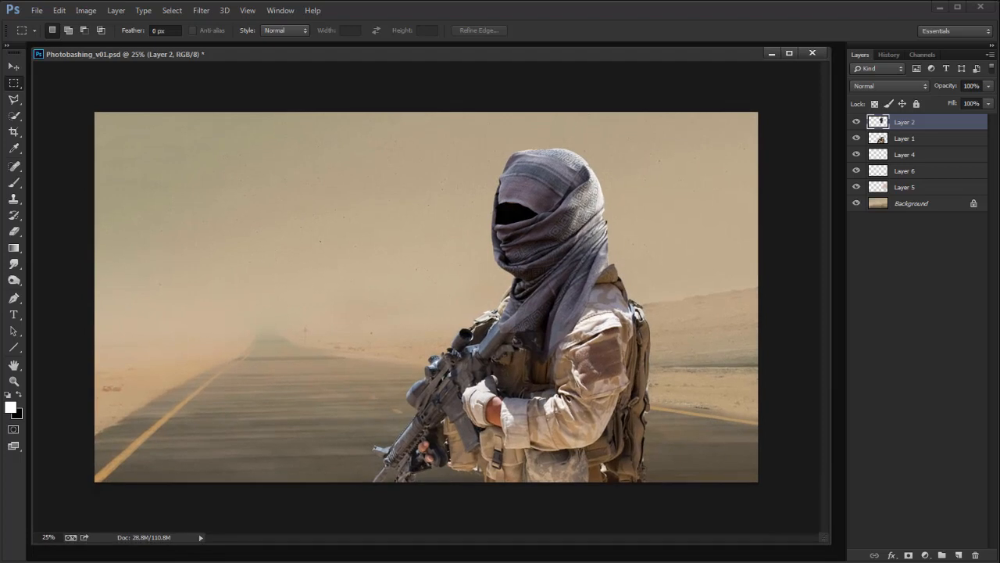
Step: Switch to Windows Explorer, open the storm folder inside Reference, and shrink its window to uncover part of the canvas
key(alt+Tab)
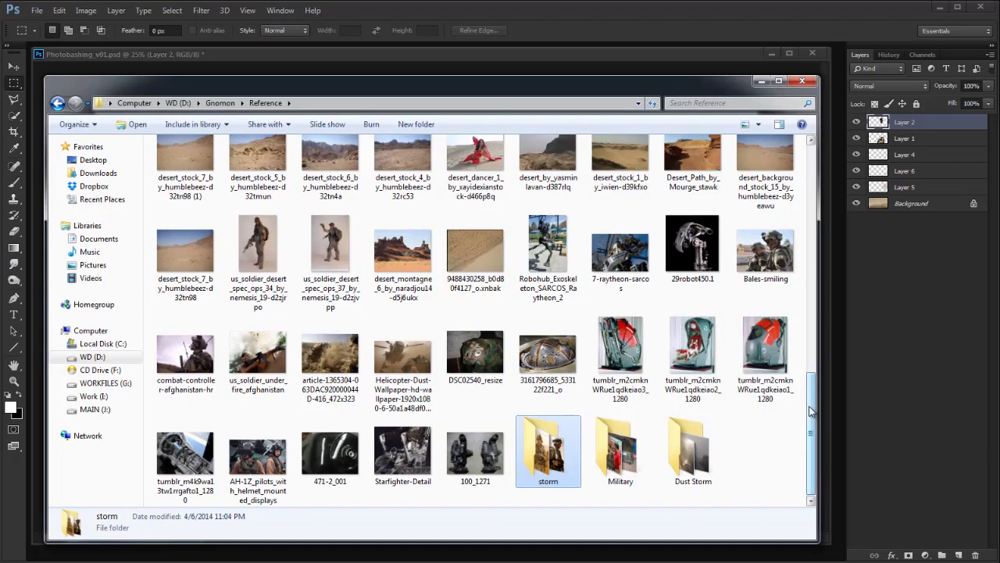
double_click(568, 447)
key(Right)
key(Right)
key(Right)
key(Right)
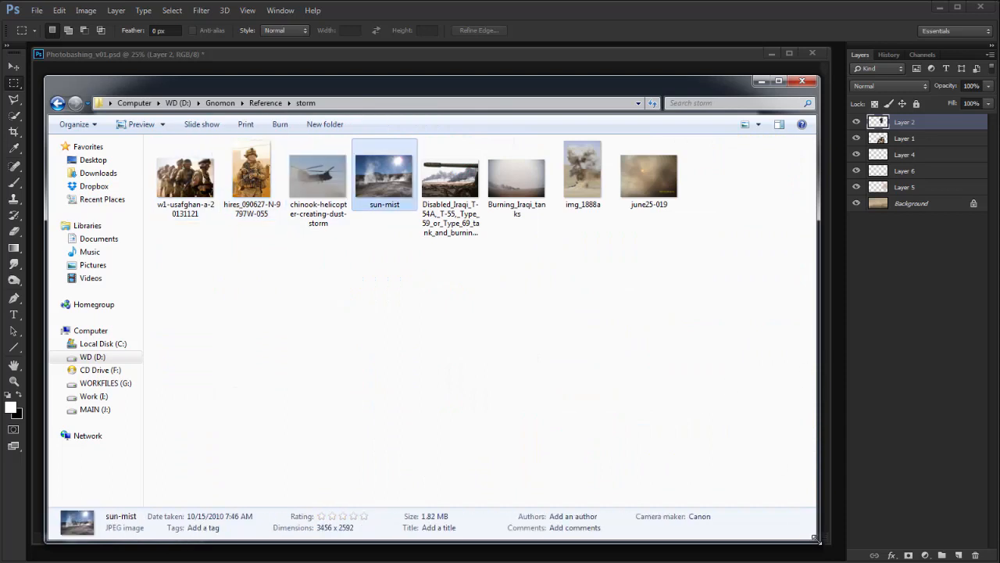
drag(817, 539, 641, 418)
click(767, 407)
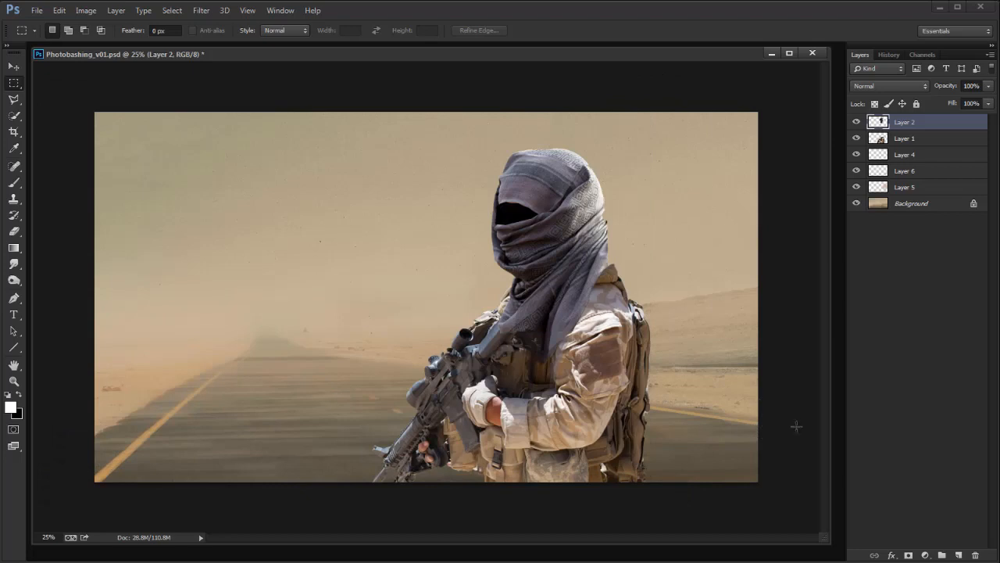
Step: Place the june25-019 image from the storm folder into the Photobashing_v01.psd document
key(alt+Tab)
click(465, 407)
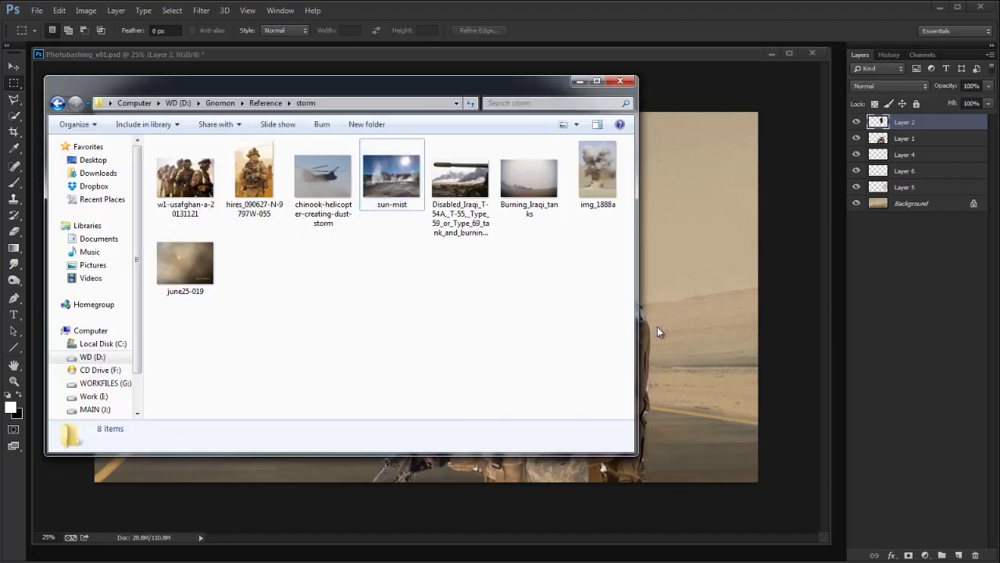
drag(191, 266, 669, 286)
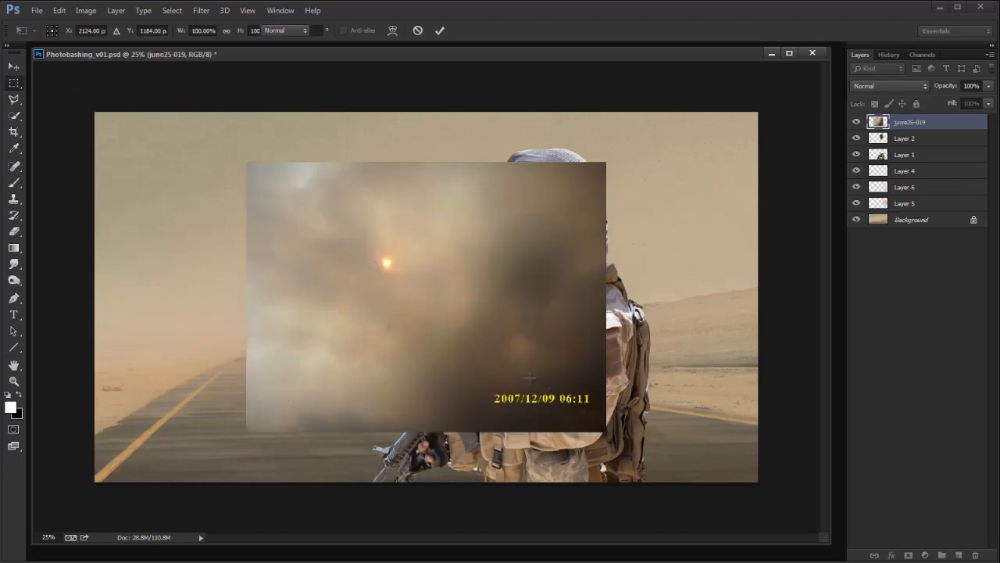
key(Return)
Step: Rasterize the june25-019 layer and erase its yellow date stamp with a much larger eraser
key(e)
click(542, 371)
key(Return)
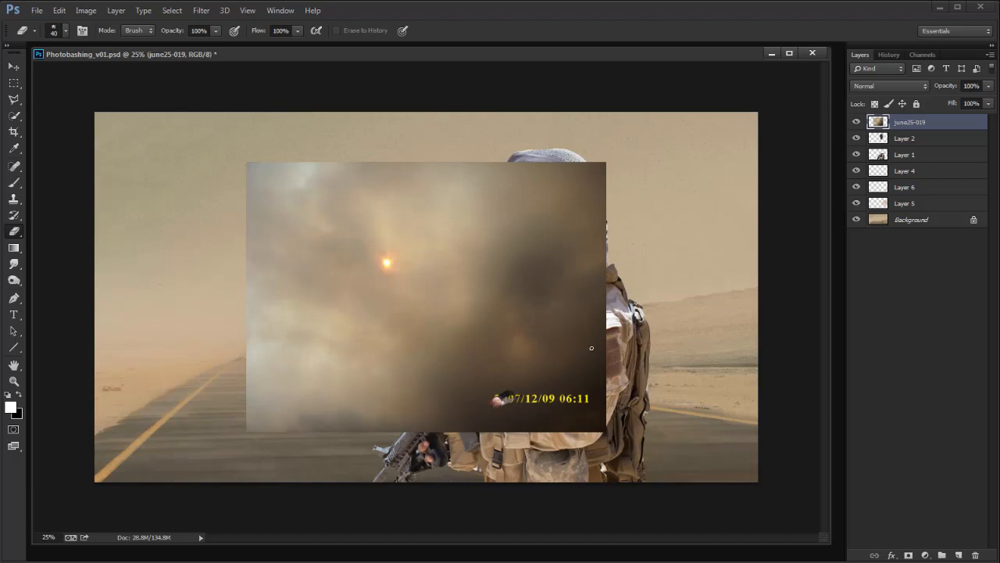
key(])
key(])
key(])
key(])
key(])
key(])
key(])
key(])
key(])
key(])
key(])
key(])
key(])
key(])
mouse_move(602, 404)
mouse_down()
mouse_move(484, 448)
mouse_move(521, 380)
mouse_move(354, 464)
mouse_up()
Step: Move the june25-019 layer directly above Background and enlarge the smoky sky image
drag(906, 123, 859, 209)
key(v)
key(ctrl+t)
drag(605, 162, 788, 31)
Step: Flip the june25-019 image horizontally and position it behind the soldier with its sun in the sky behind his head
right_click(640, 222)
click(707, 413)
key(Return)
drag(663, 352, 755, 341)
drag(634, 336, 625, 316)
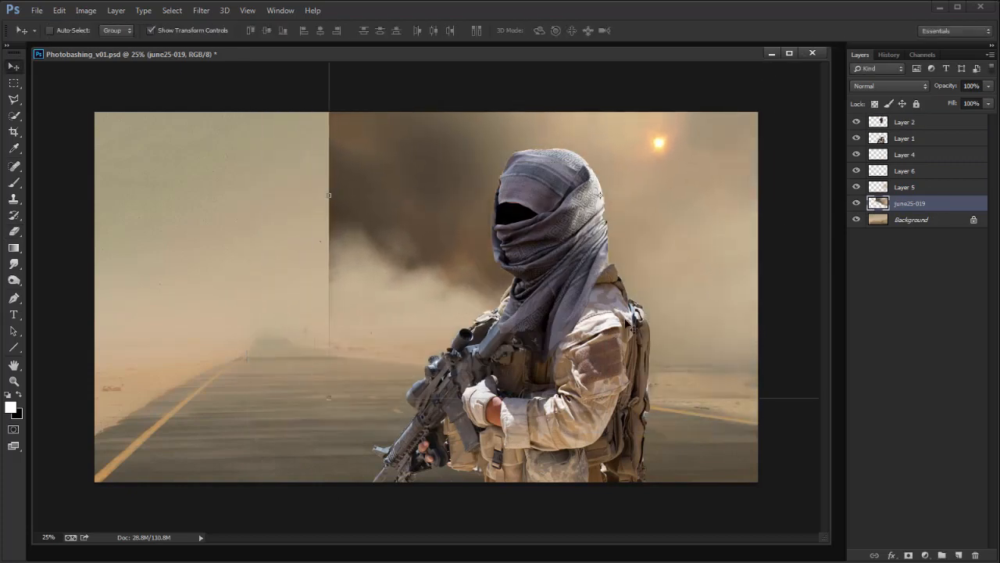
Step: Shift the june25-019 sky up and left, and soften its lower edge near the horizon with a textured eraser enlarged to 1000 px
drag(708, 354, 657, 333)
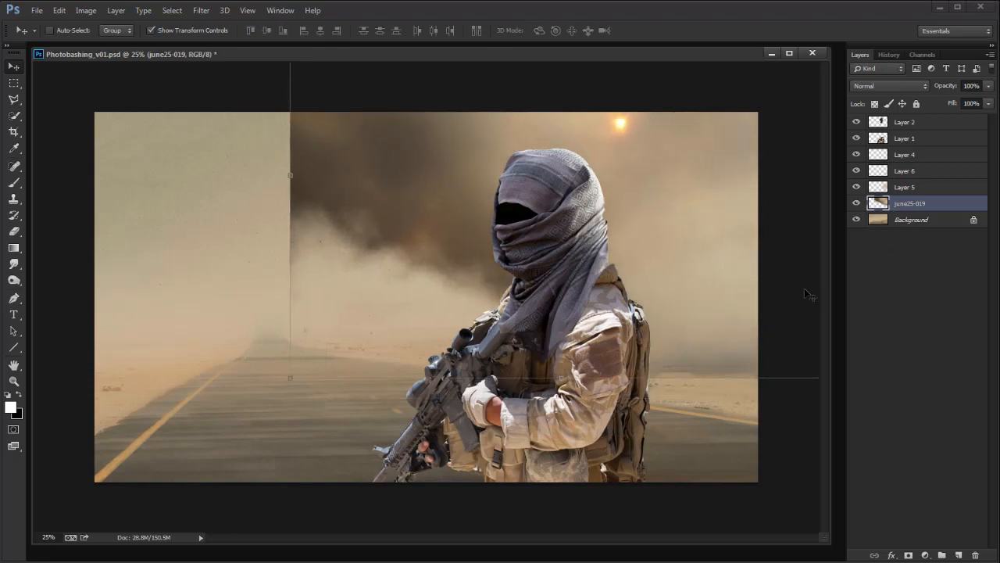
key(e)
right_click(598, 305)
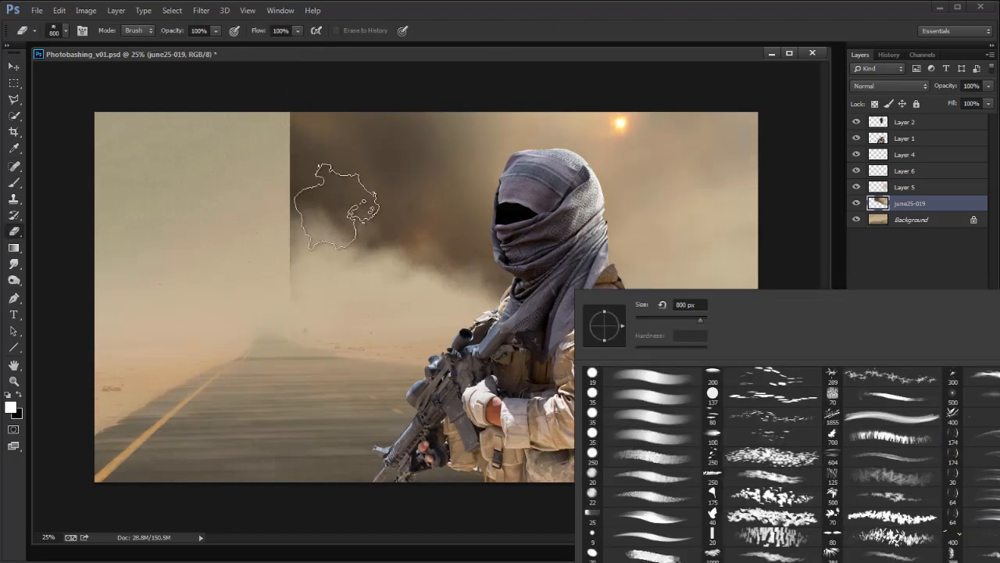
right_click(134, 128)
drag(725, 288, 717, 489)
click(334, 527)
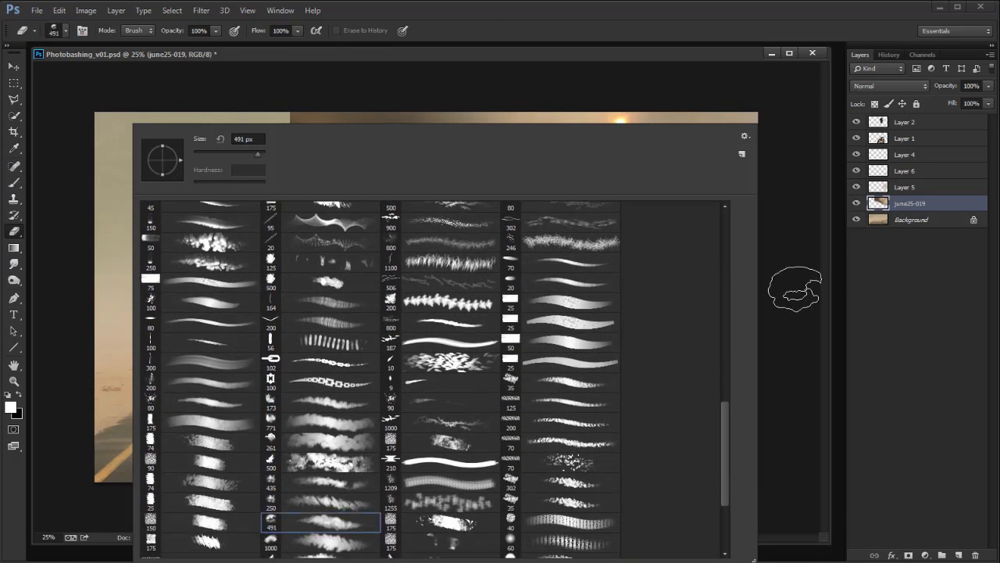
click(805, 297)
key(bracketright)
key(bracketright)
click(720, 349)
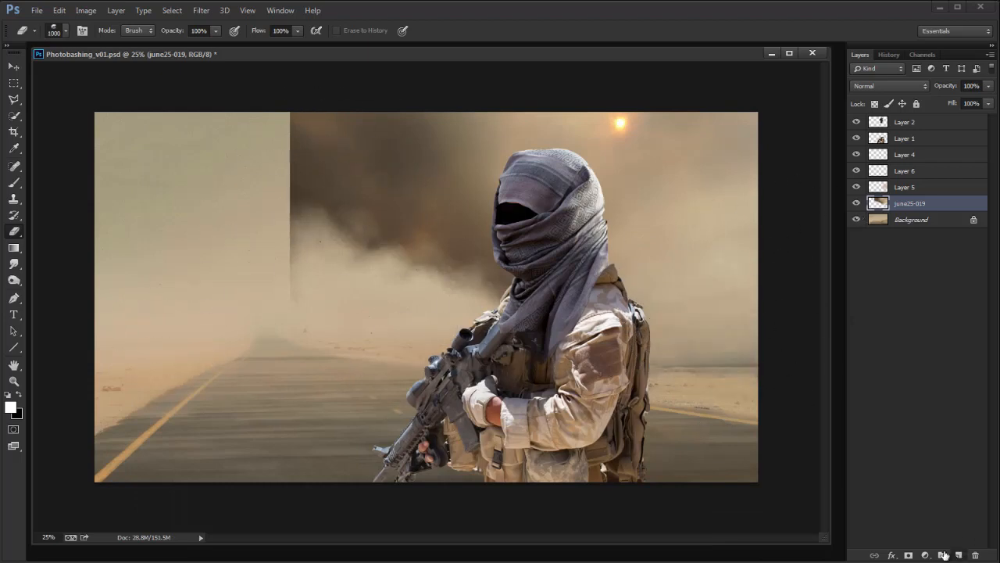
Step: Create a new layer clipped to june25-019 and sample the pale haze colour of the sky for a gradient
click(960, 555)
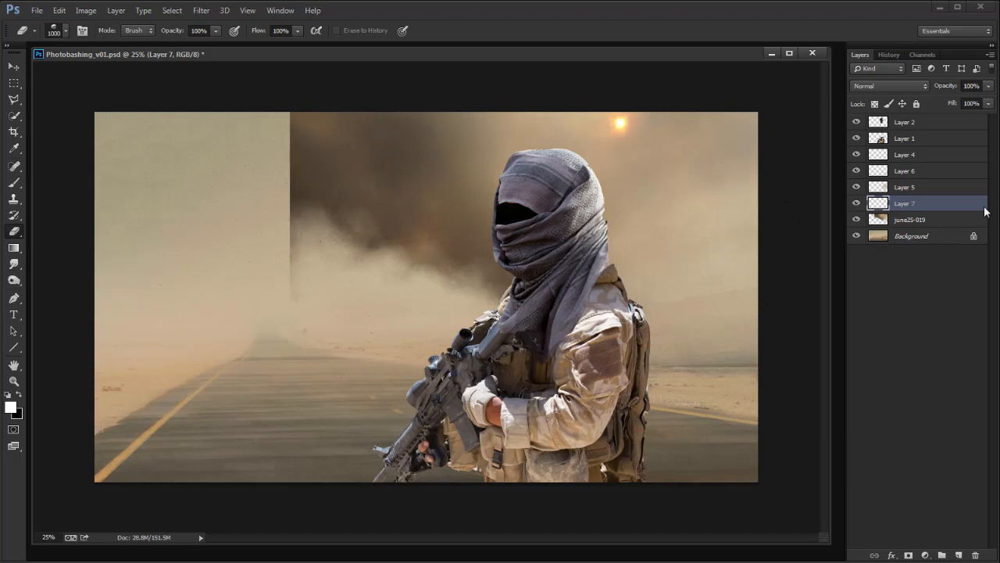
alt+click(934, 208)
key(g)
alt+click(226, 150)
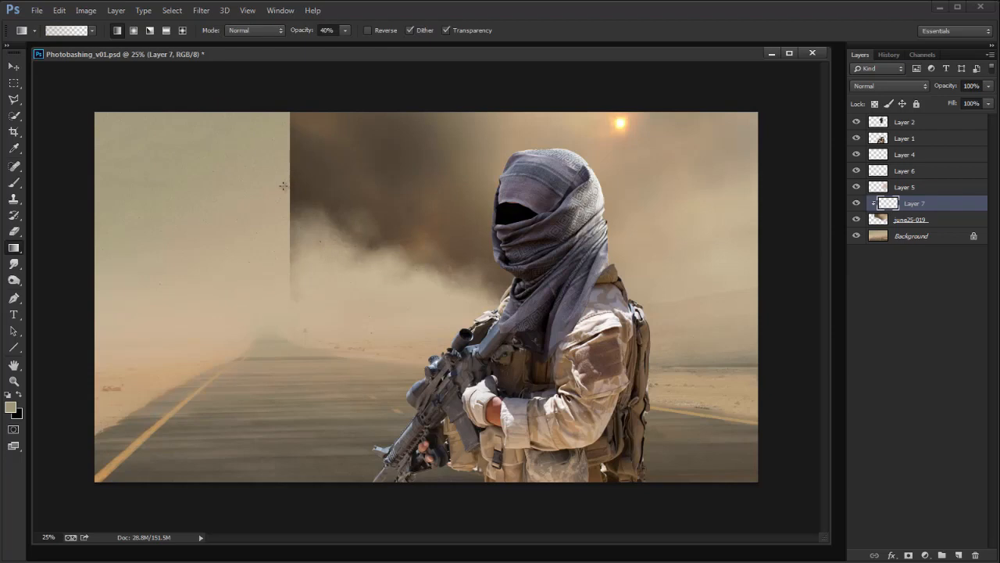
Step: Lay radial gradients at 40% opacity over the dark smoke on the clipped layer and set its blend mode to Lighten
click(133, 30)
drag(259, 200, 365, 140)
drag(252, 236, 502, 142)
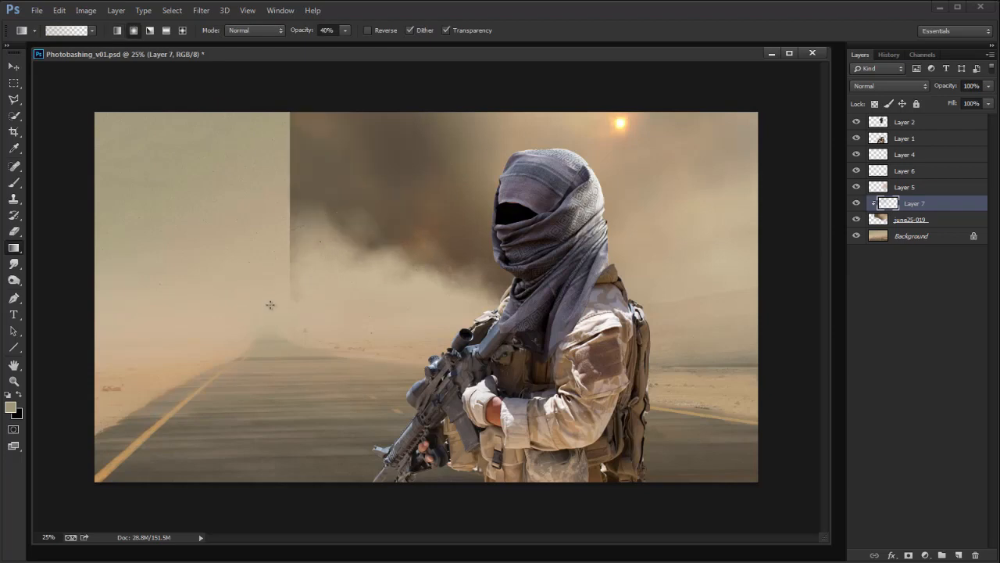
drag(230, 292, 356, 123)
drag(229, 197, 392, 82)
drag(256, 315, 556, 142)
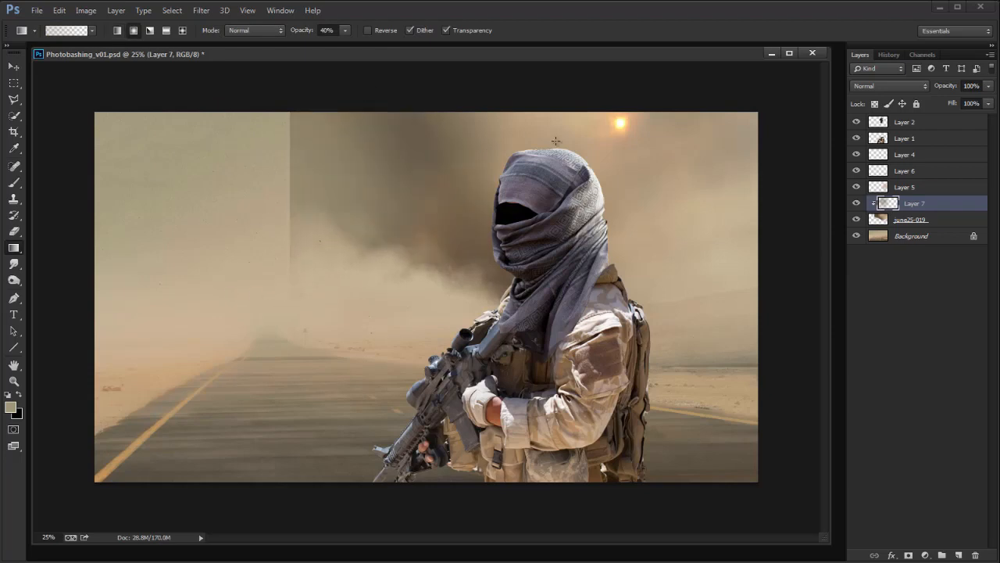
drag(409, 261, 623, 105)
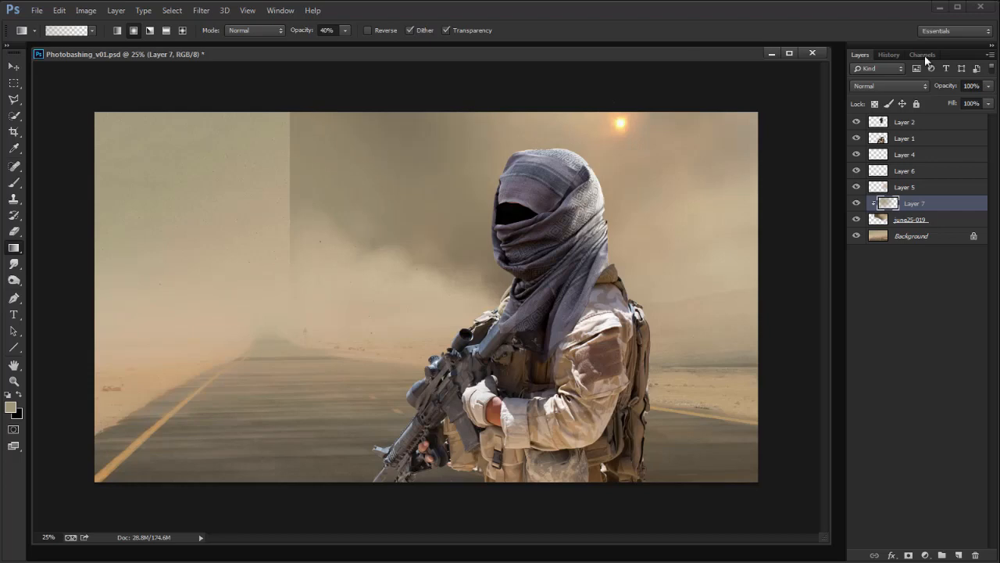
click(889, 86)
click(888, 174)
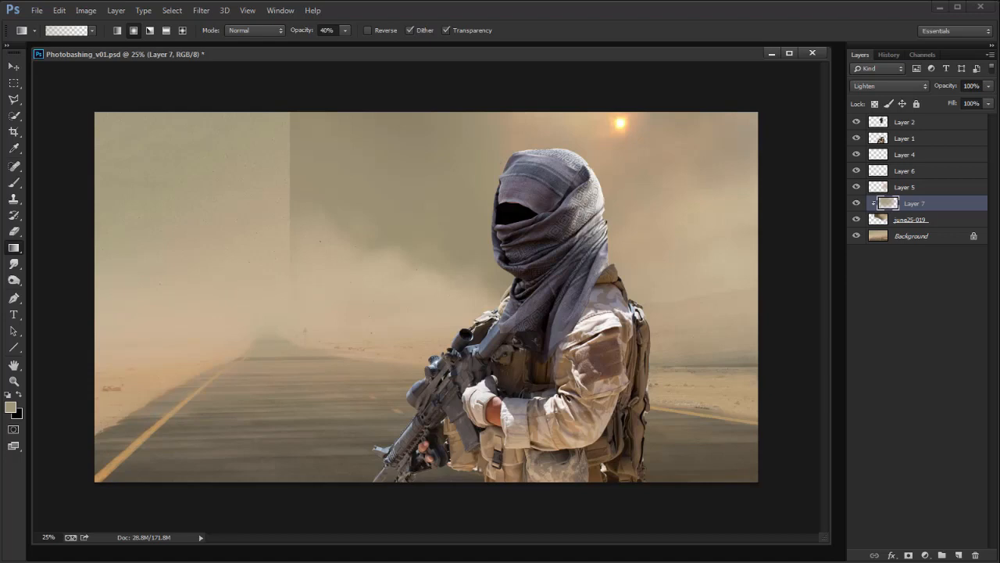
click(893, 221)
key(ctrl+l)
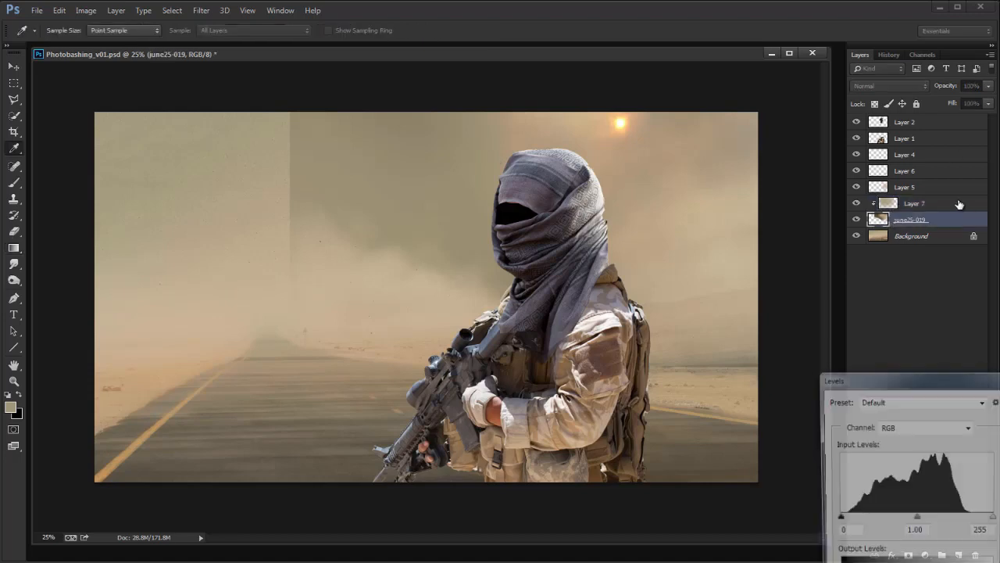
drag(906, 373, 730, 312)
drag(664, 314, 285, 212)
mouse_move(363, 357)
mouse_down()
mouse_move(331, 358)
mouse_move(350, 366)
mouse_up()
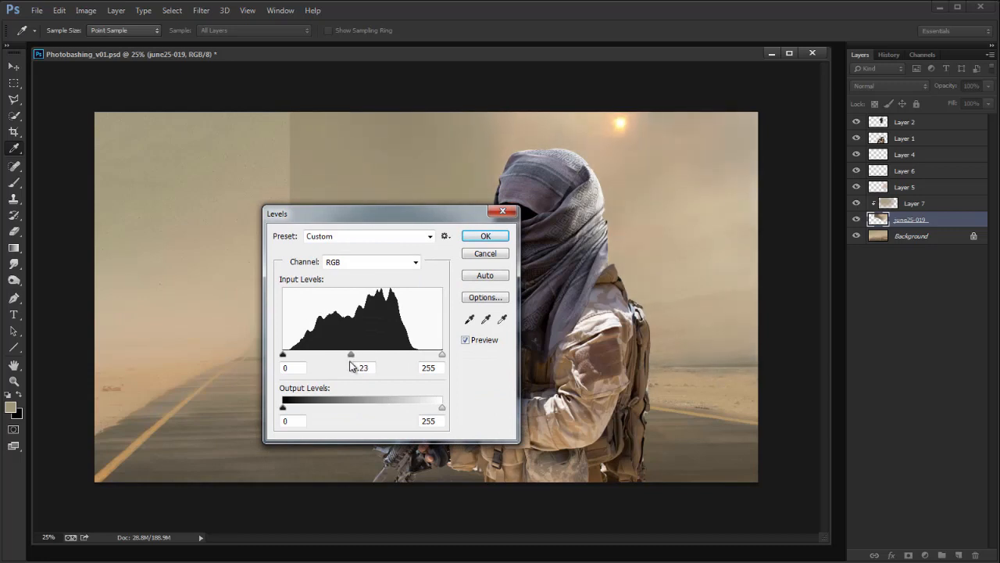
click(479, 252)
key(g)
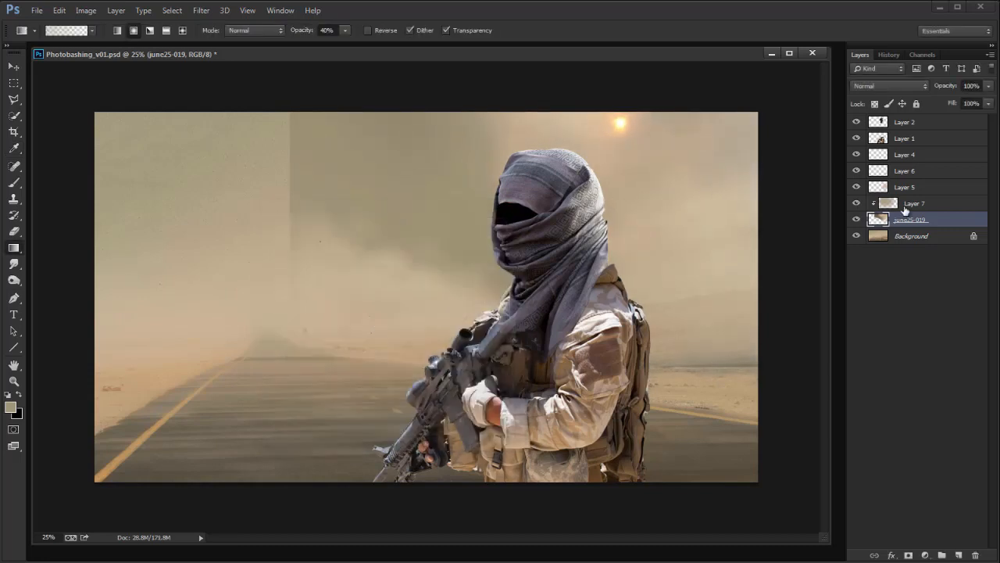
Step: Add a layer mask to june25-019 and mask out the sky's hard vertical edge with the textured eraser, enlarged to 1200 px
click(908, 555)
key(d)
key(e)
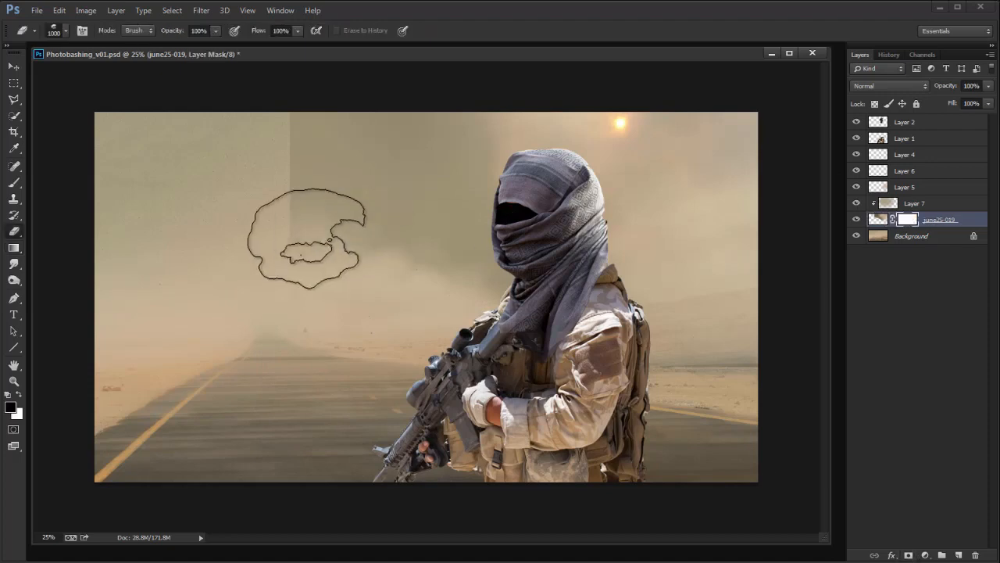
key(x)
mouse_move(304, 225)
mouse_down()
mouse_move(264, 203)
mouse_move(307, 266)
mouse_move(365, 234)
mouse_up()
key(bracketright)
key(bracketright)
key(x)
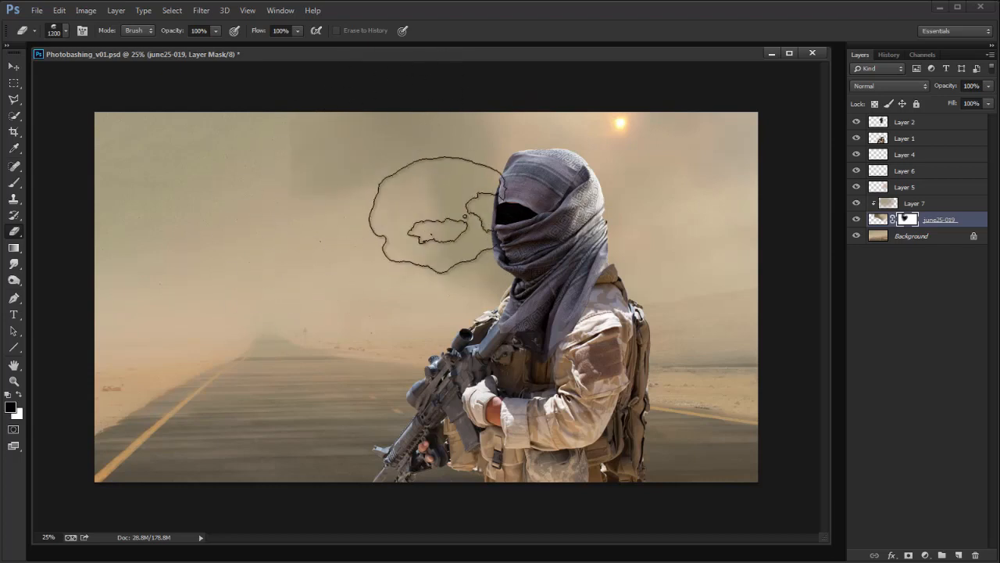
key(x)
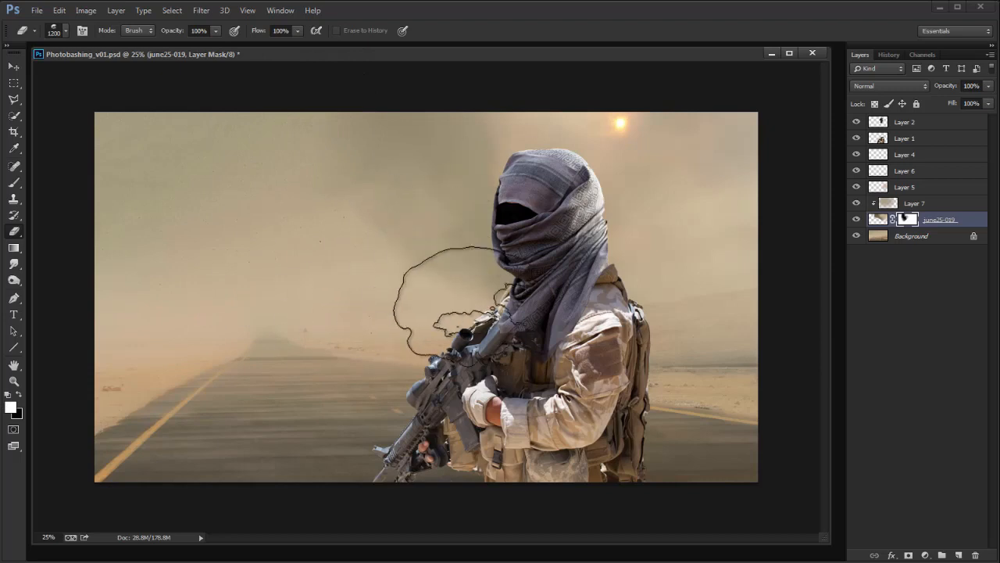
Step: Add a radial gradient in sampled haze colour around the soldier's head on Layer 7, and compare with the june25-019 layer hidden and shown
click(922, 203)
key(g)
alt+click(387, 276)
alt+click(615, 165)
drag(522, 236, 569, 132)
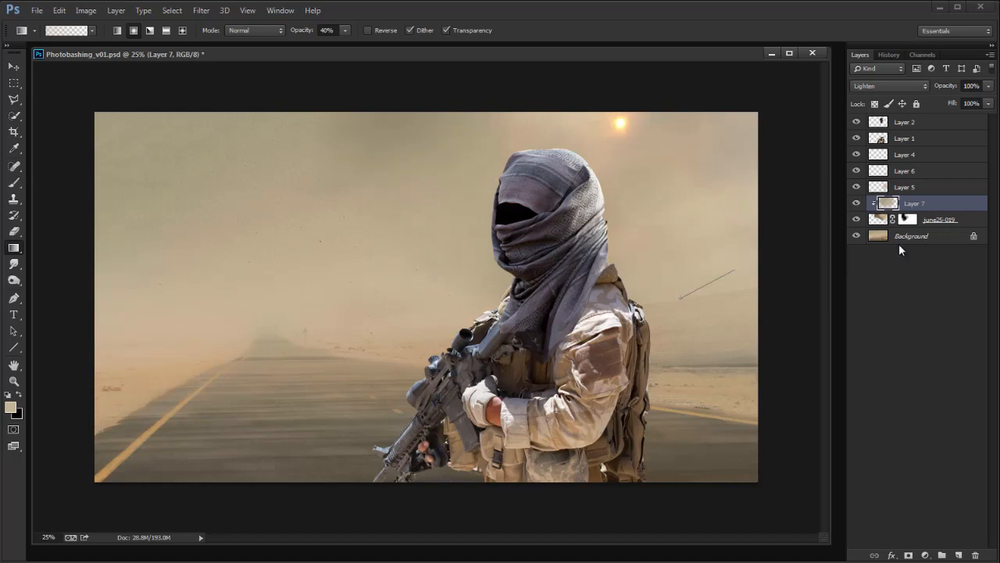
click(855, 222)
click(855, 223)
click(855, 223)
click(855, 225)
Step: Scale the june25-019 sky to about 97.5% and reposition it behind the soldier
key(f)
key(v)
drag(770, 315, 524, 329)
ctrl+click(679, 196)
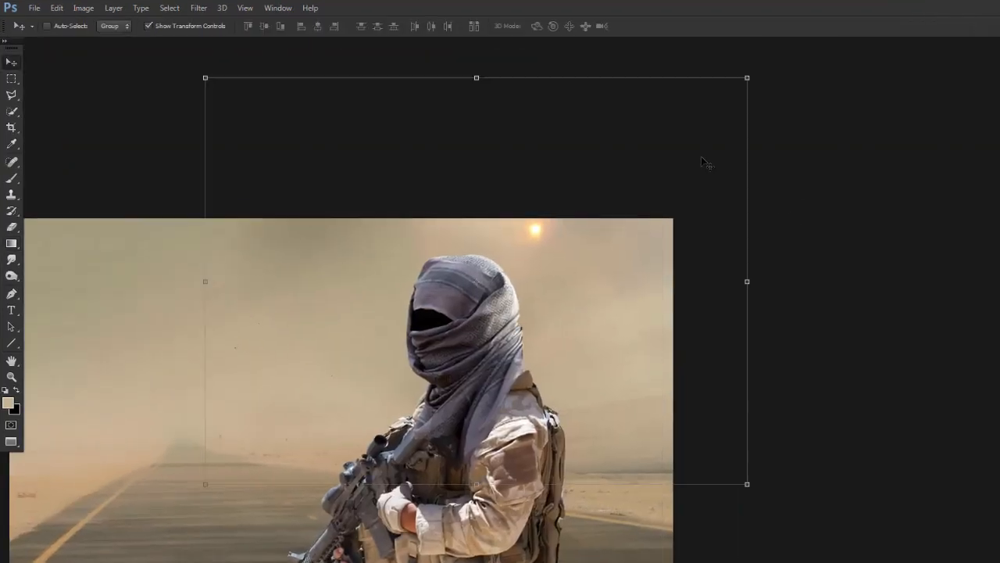
drag(747, 78, 609, 84)
drag(650, 313, 642, 320)
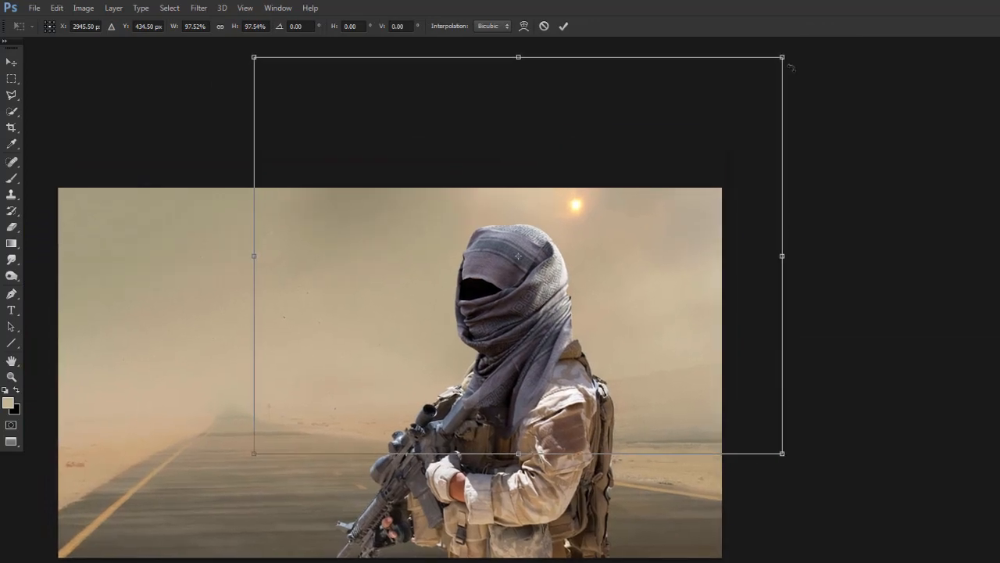
key(ctrl+minus)
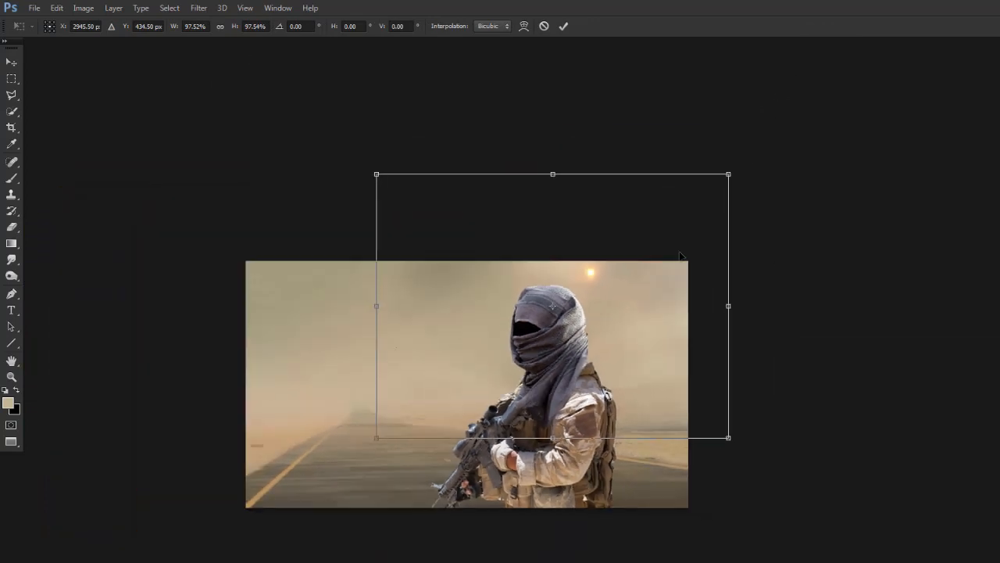
key(f)
key(f)
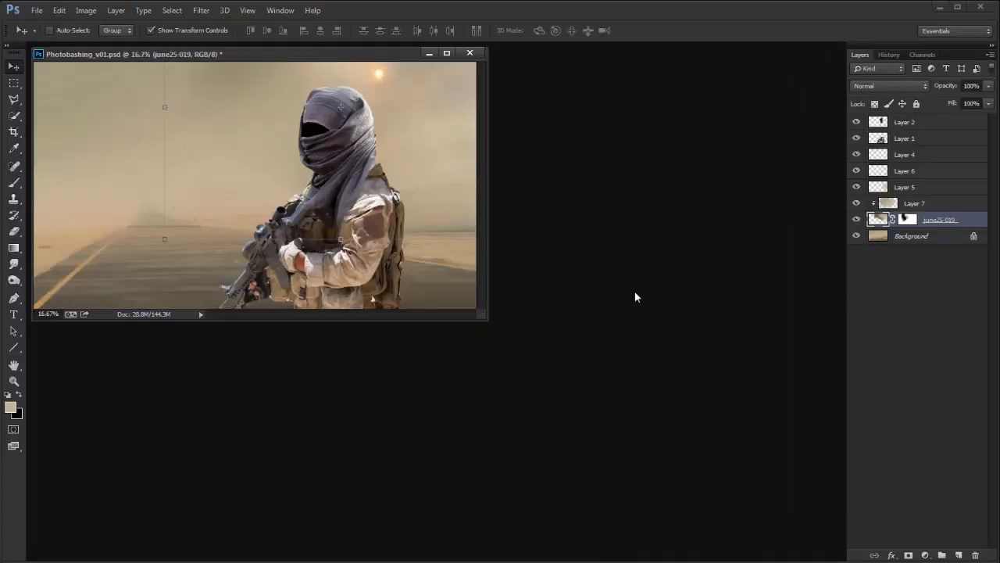
Step: Enlarge the june25-019 sky to about 118.8% and move it up so the sun sits at the canvas's upper edge
drag(485, 317, 715, 504)
key(ctrl+minus)
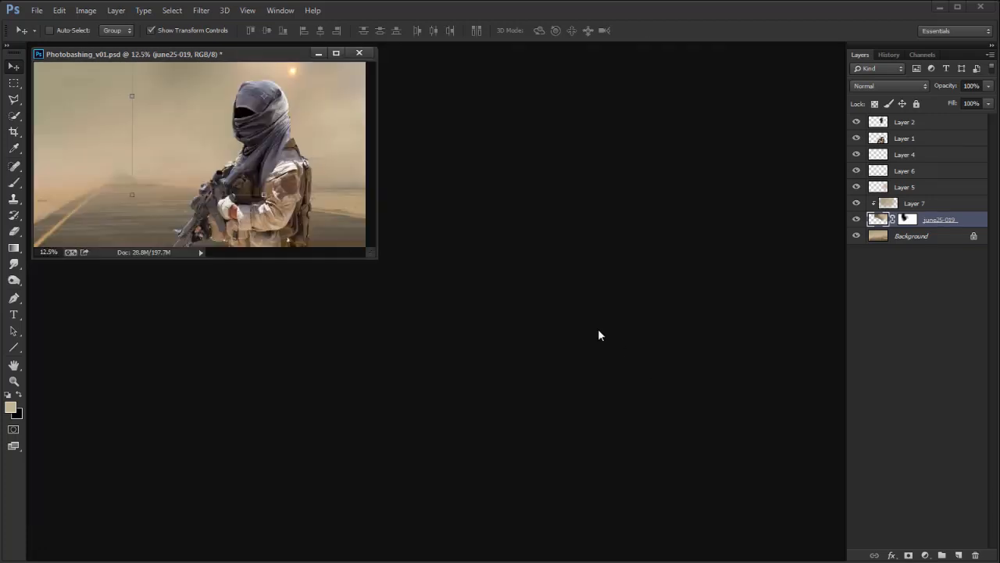
drag(367, 250, 727, 514)
drag(573, 126, 626, 84)
drag(580, 192, 571, 212)
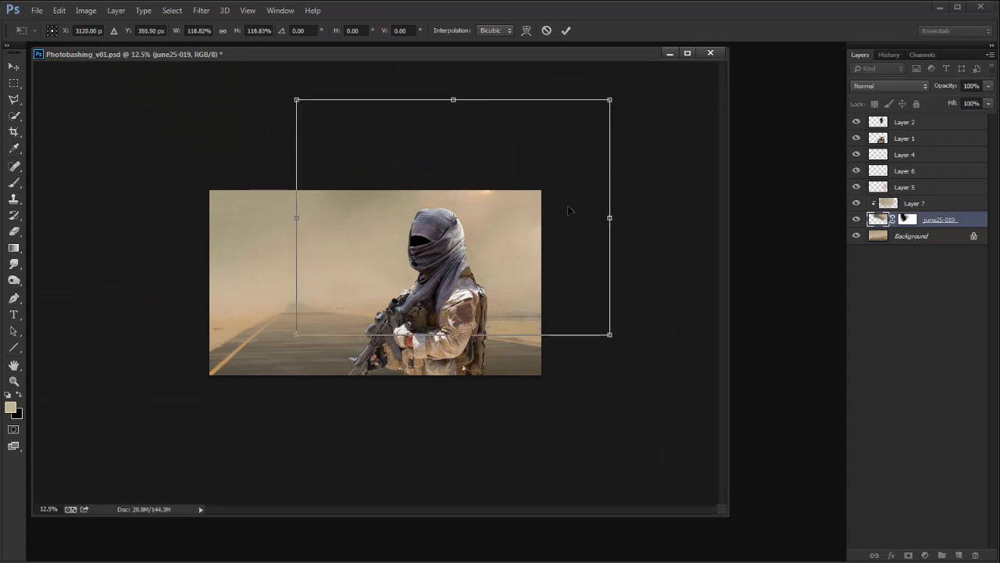
key(Return)
Step: Reduce the height of the june25-019 sky to about 96.5% and nudge it slightly right and up
drag(453, 100, 453, 107)
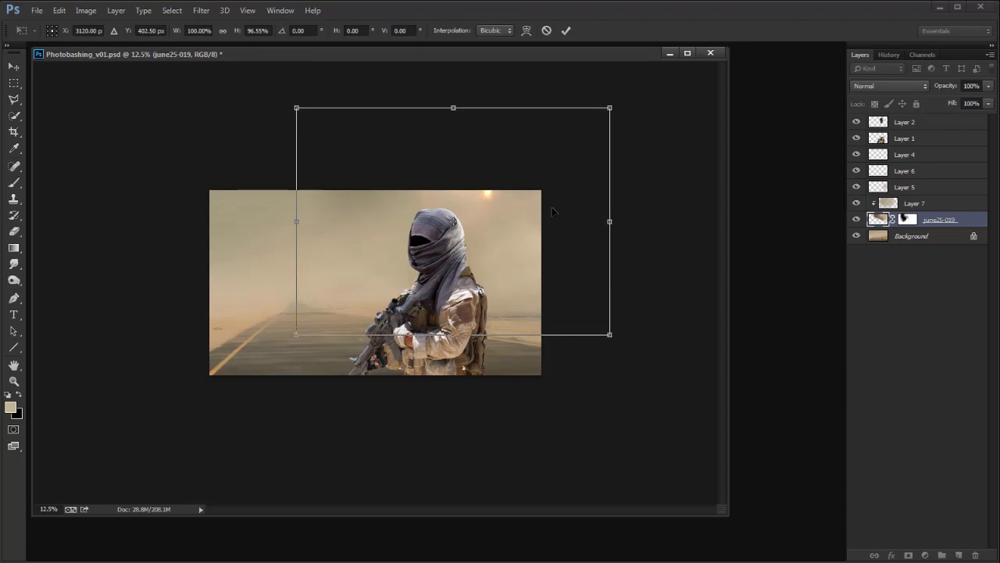
key(Right)
key(Right)
key(Right)
key(Right)
key(Right)
key(Up)
key(Up)
key(Up)
key(Up)
key(Up)
key(Return)
Step: Set the foreground to a warm pale orange-yellow for the Gradient tool
click(14, 248)
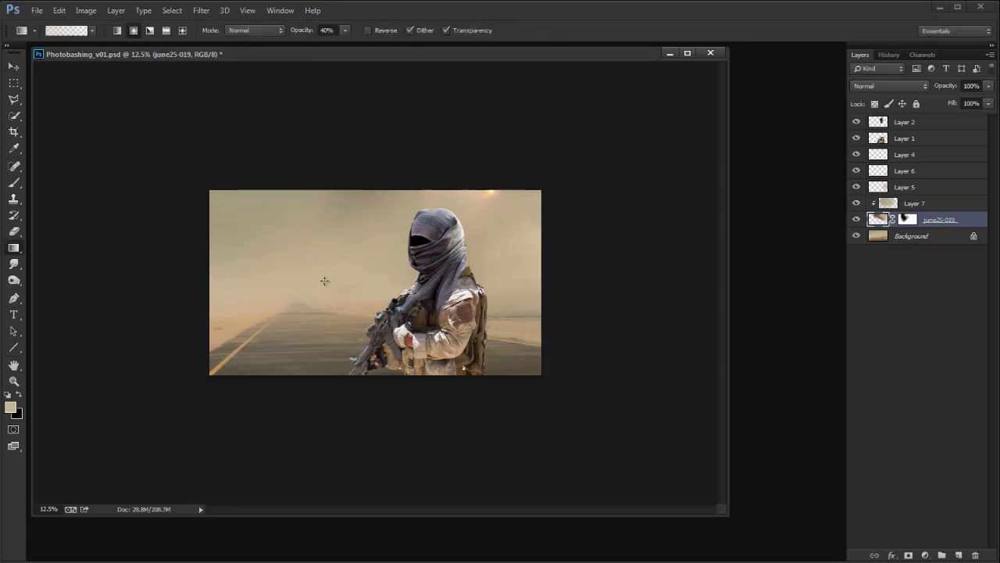
click(11, 407)
click(476, 214)
key(Return)
click(11, 408)
click(496, 206)
key(Return)
Step: Add a clipped layer directly above june25-019 with a warm radial glow around the sun, blended as Lighten, and set the gradient opacity to 10%
click(960, 554)
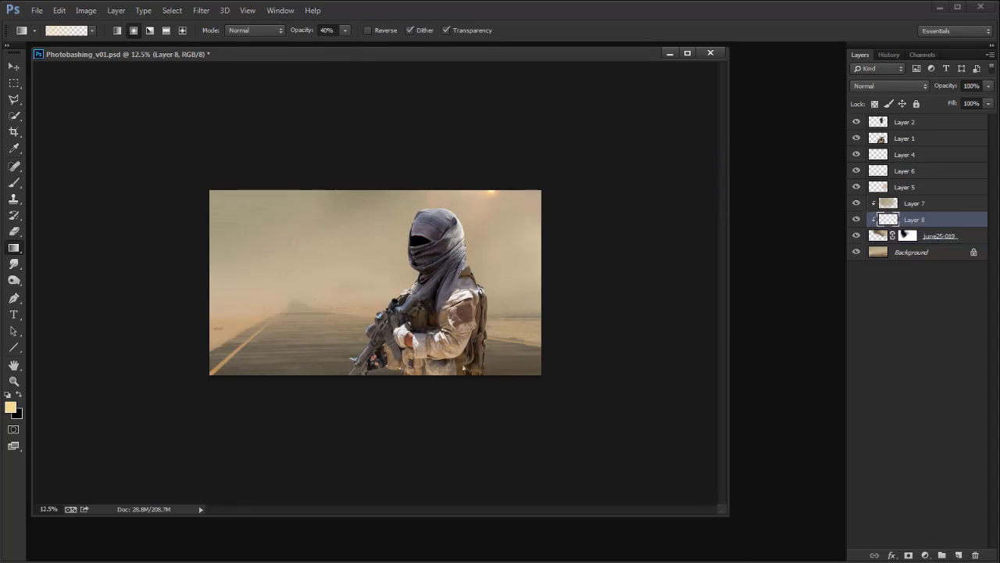
drag(490, 215, 502, 261)
key(1)
click(887, 86)
click(883, 192)
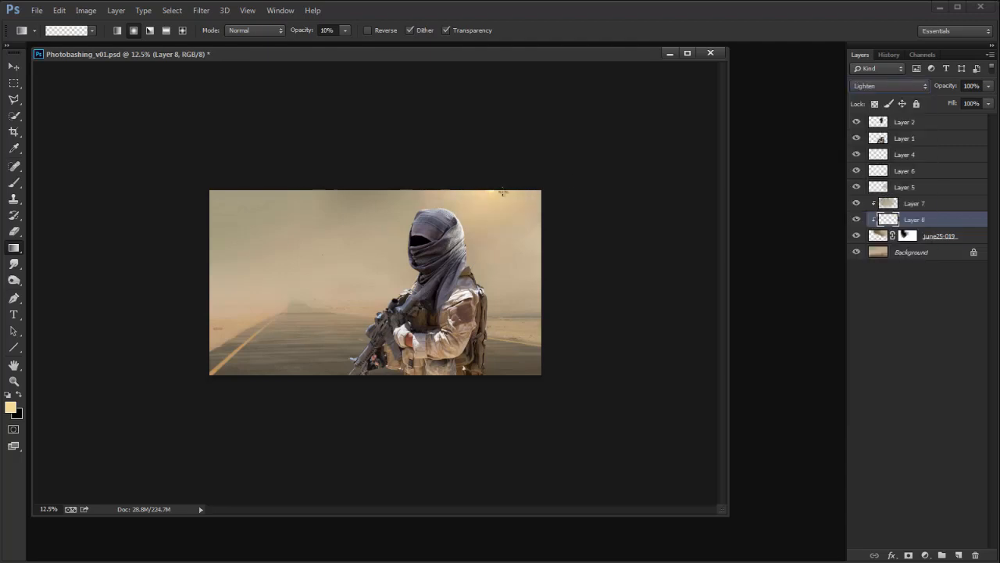
click(858, 224)
Step: Create a new layer clipped to Layer 1 in Overlay mode, and prepare a linear gradient with black as the foreground
key(ctrl+plus)
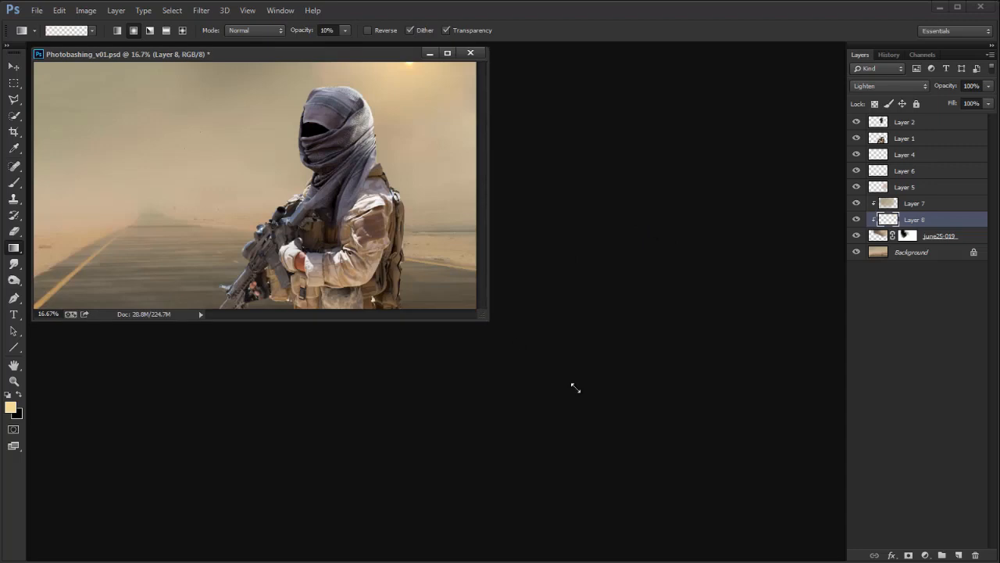
key(ctrl+plus)
drag(708, 443, 800, 508)
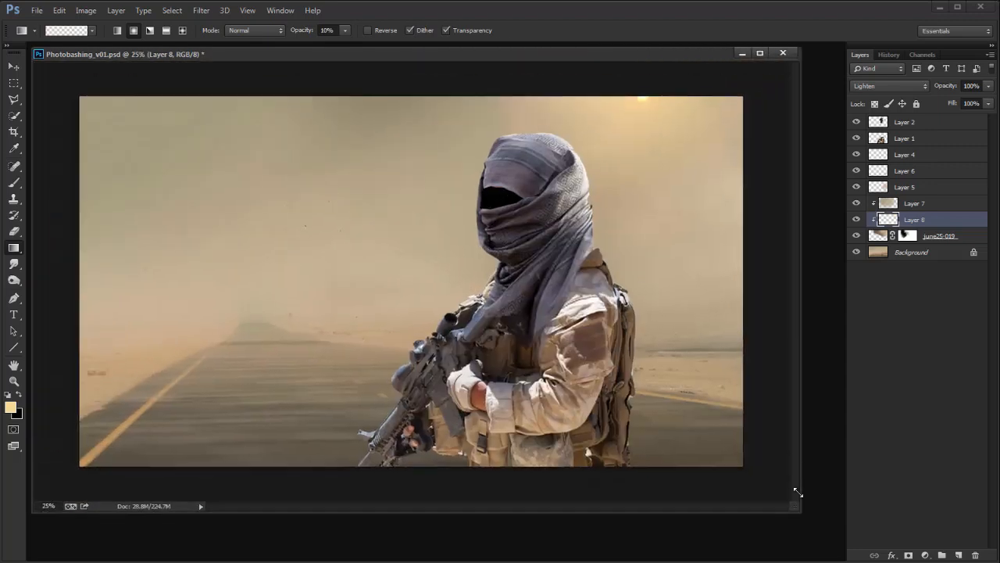
click(900, 136)
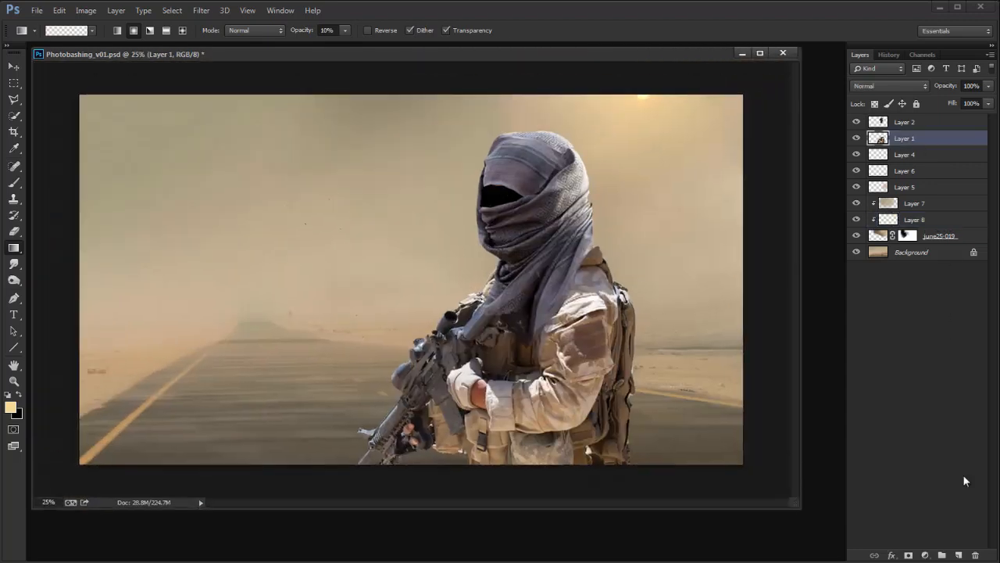
click(958, 555)
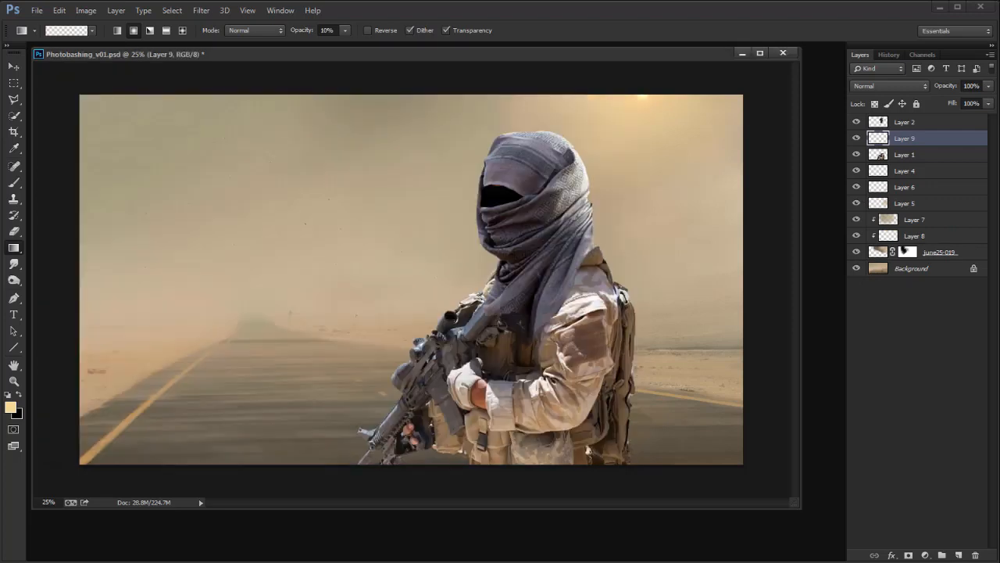
key(x)
key(bracketleft)
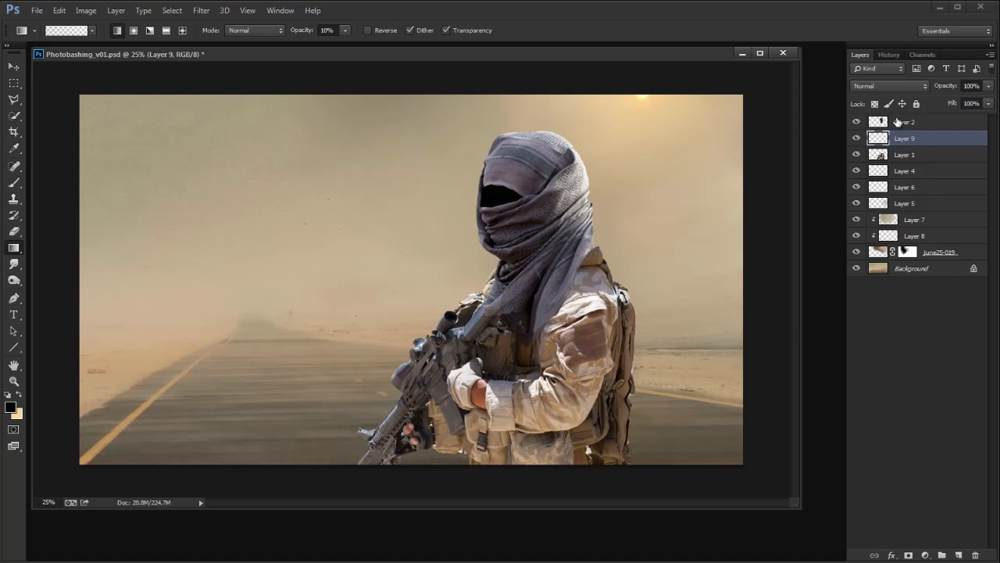
alt+click(911, 142)
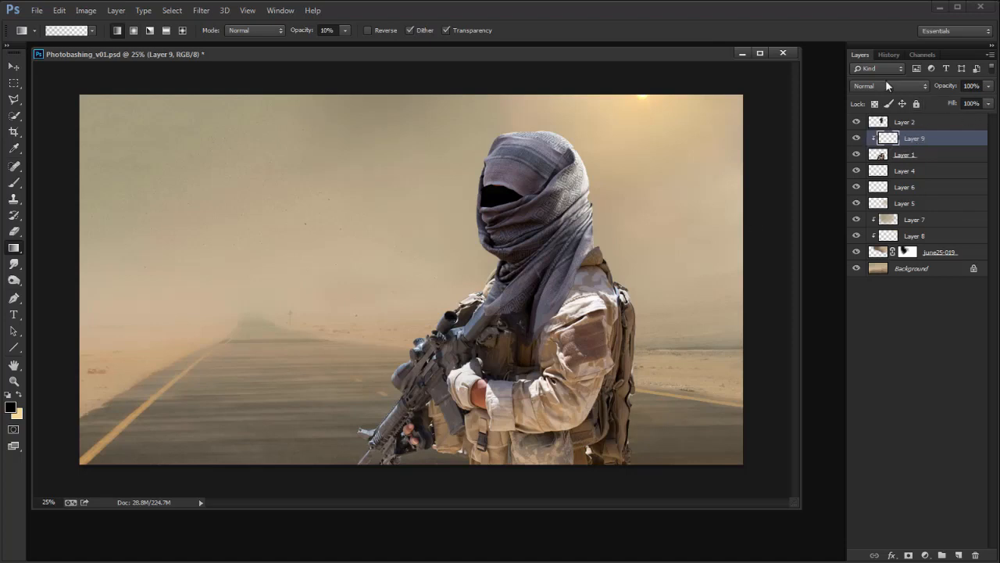
click(889, 86)
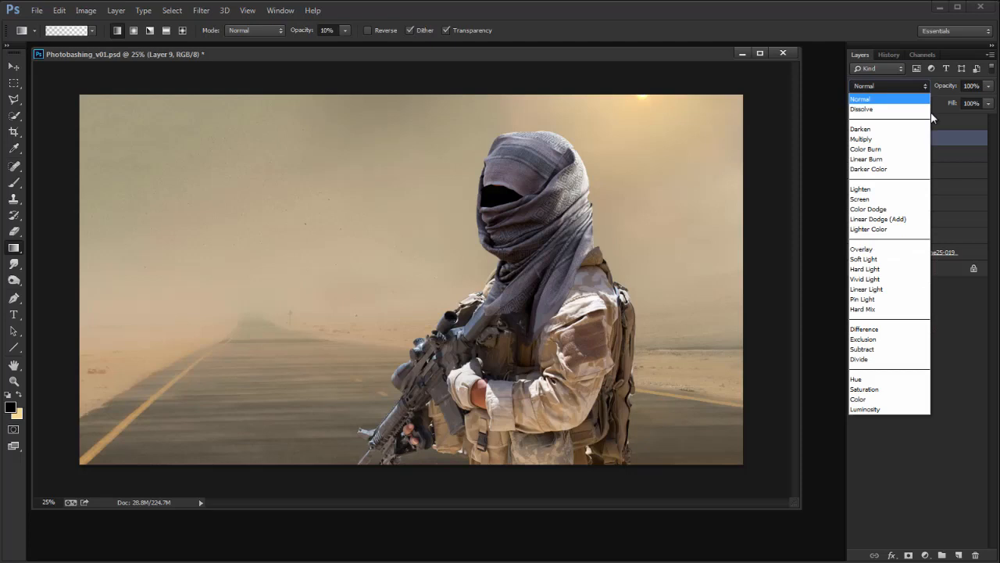
click(875, 252)
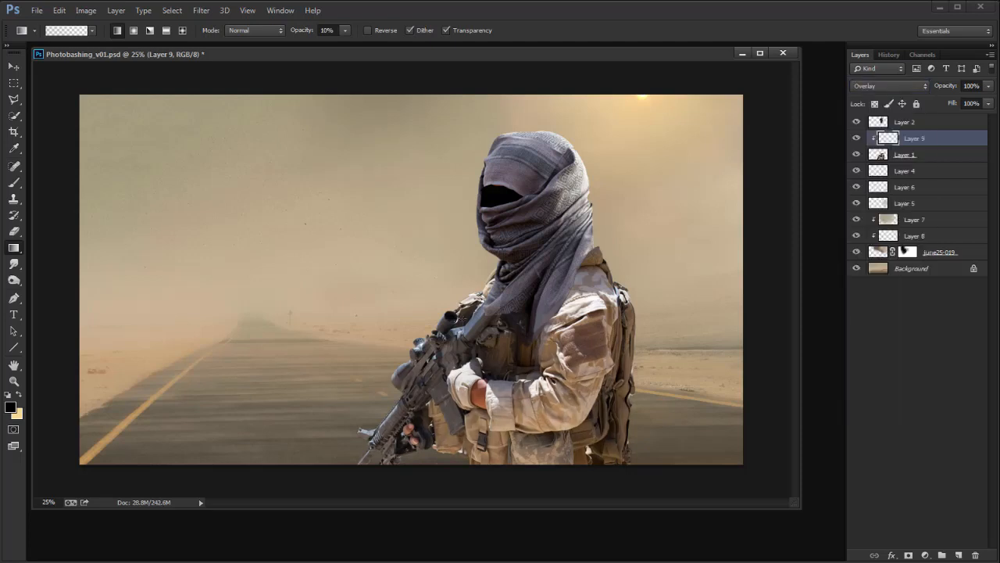
Step: Darken the soldier's lower body with black gradients on Layer 9, and duplicate that layer as a clipped layer blended as Color
drag(535, 221, 535, 219)
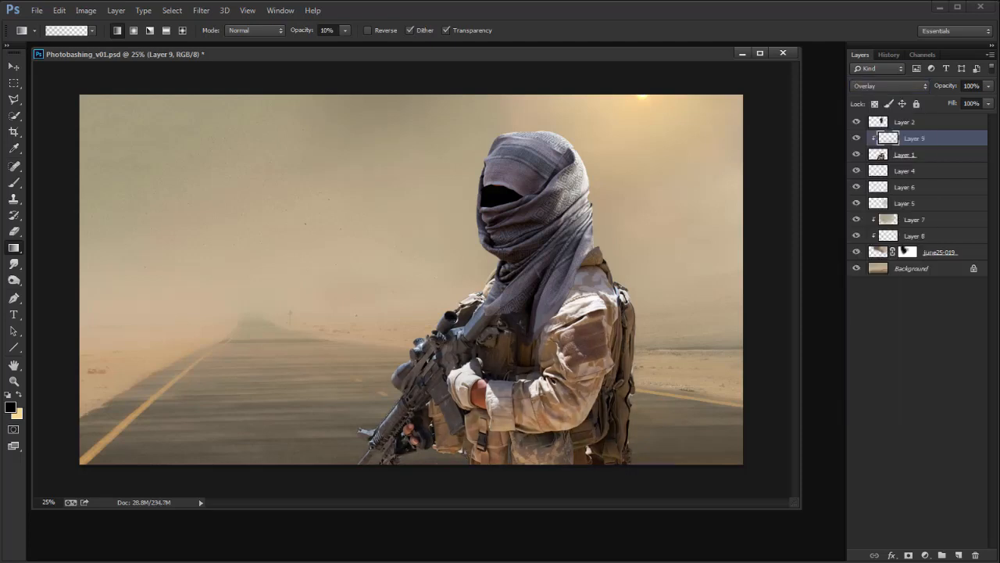
drag(566, 364, 565, 362)
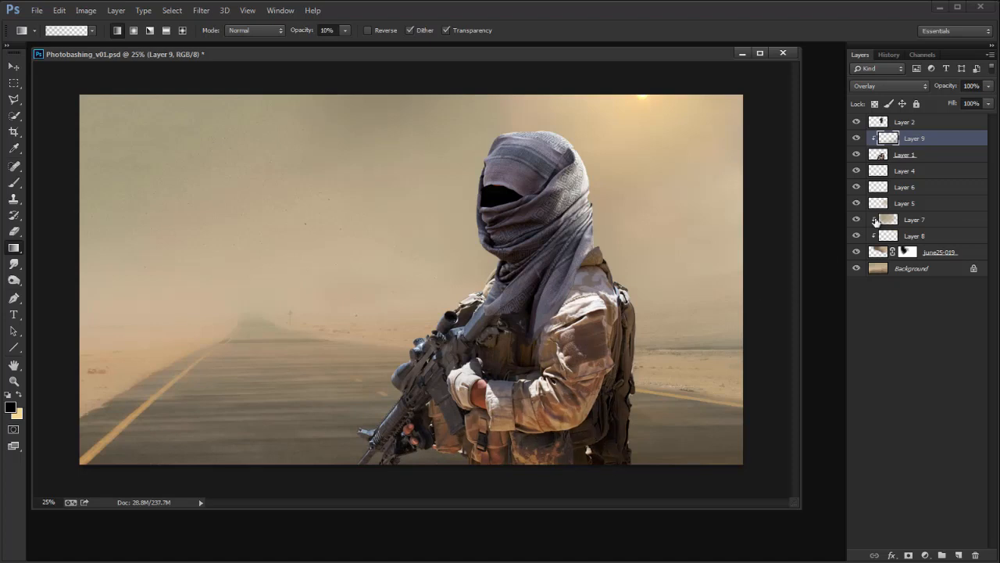
key(ctrl+j)
alt+click(934, 143)
click(865, 87)
click(872, 402)
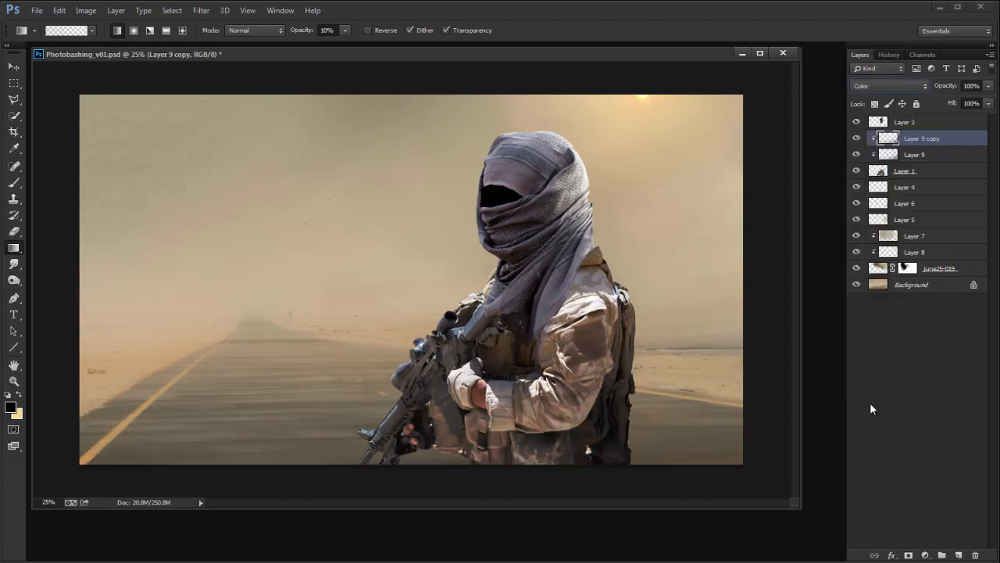
click(856, 139)
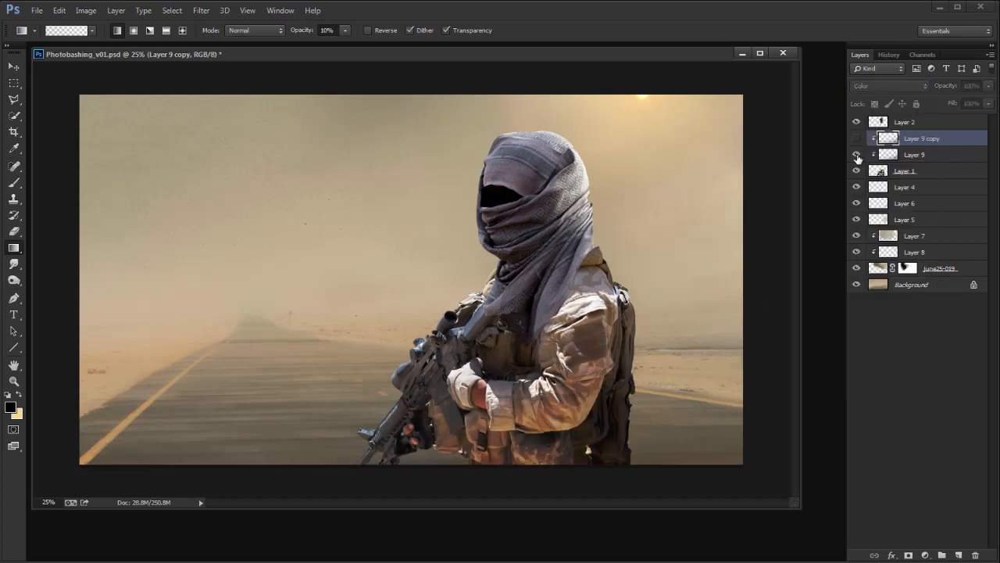
click(856, 138)
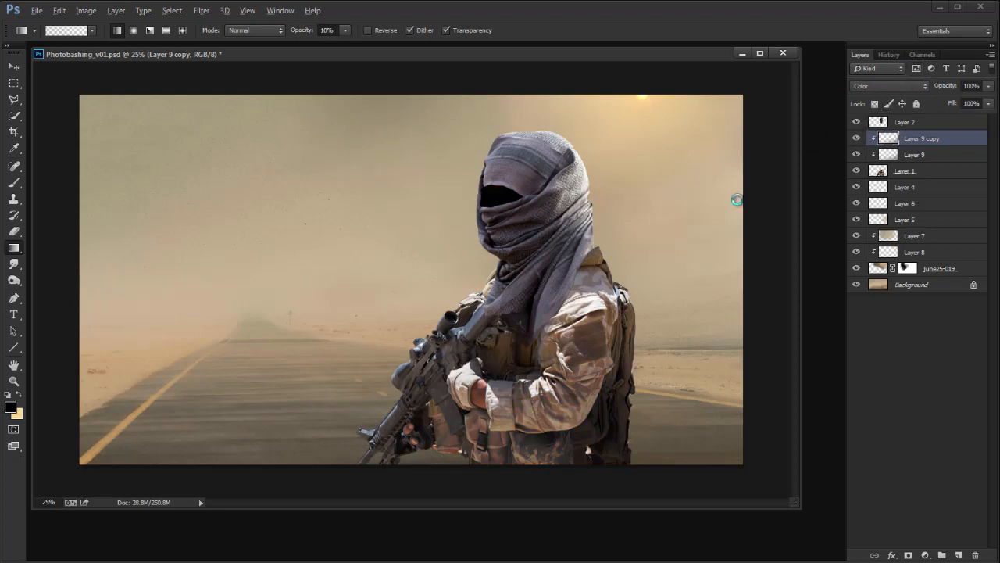
Step: Flip the whole canvas horizontally back and forth to check the composition, ending with the soldier facing the original way
key(ctrl+shift+h)
key(ctrl+shift+h)
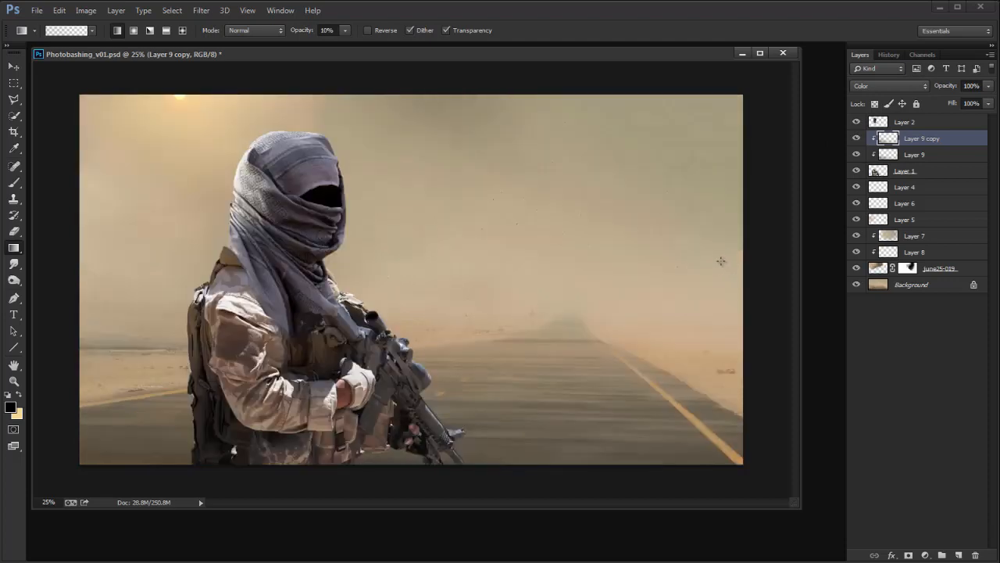
key(ctrl+shift+h)
key(ctrl+shift+h)
key(ctrl+shift+h)
key(ctrl+shift+h)
key(ctrl+shift+h)
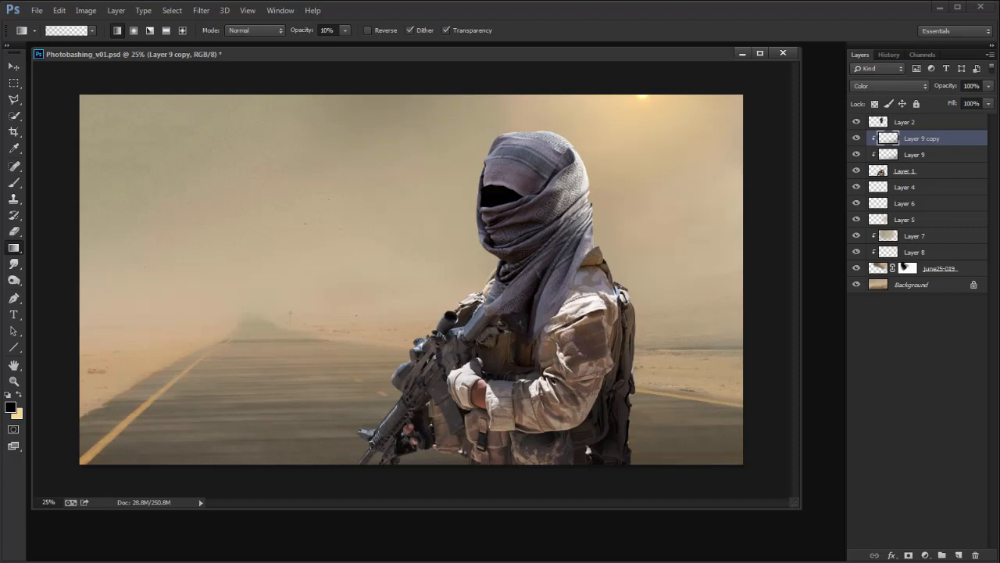
Step: Place the chinook-helicopter-creating-dust-storm image above Layer 9 copy, enlarged proportionally and positioned over the upper sky beside the soldier's head
key(alt+Tab)
drag(319, 175, 707, 222)
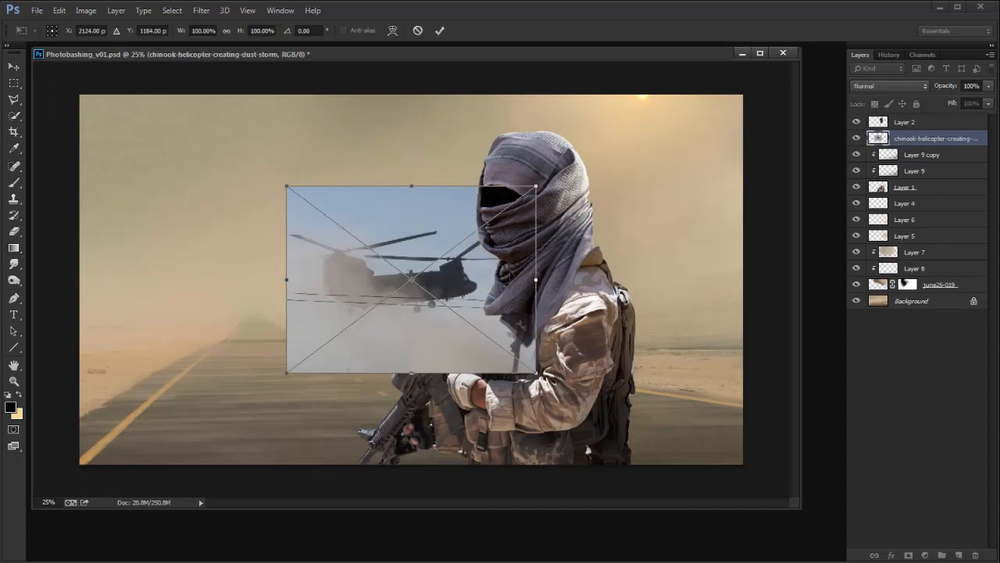
drag(568, 168, 695, 79)
drag(630, 251, 485, 170)
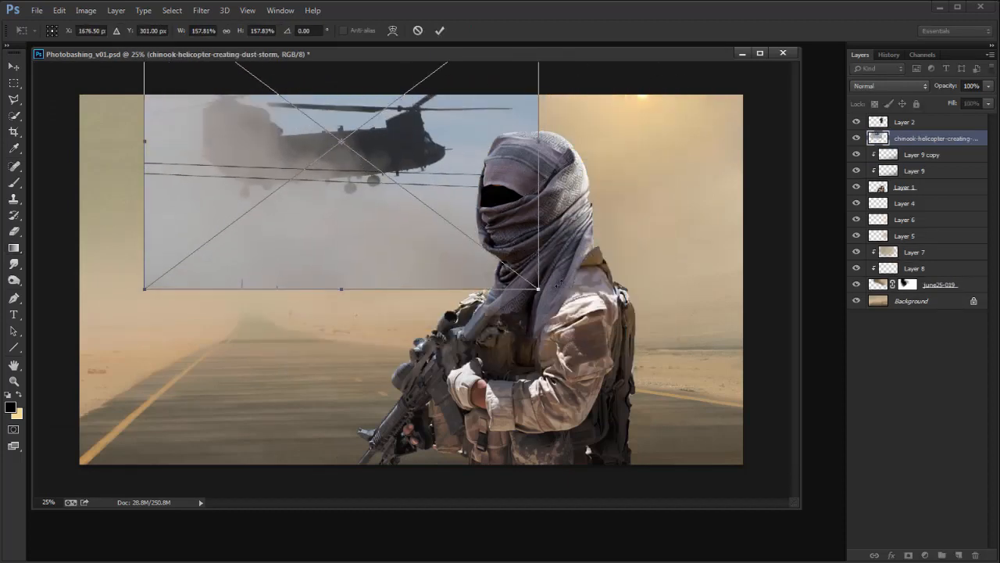
drag(554, 292, 558, 303)
key(Return)
click(511, 275)
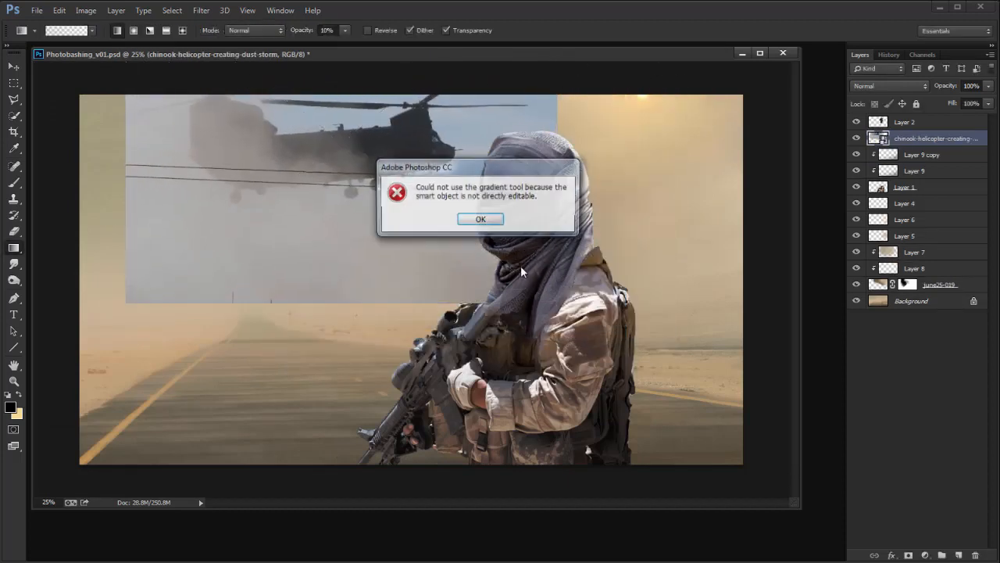
Step: Dismiss the gradient error and nudge the helicopter photo slightly upward
key(Return)
key(v)
drag(526, 259, 526, 252)
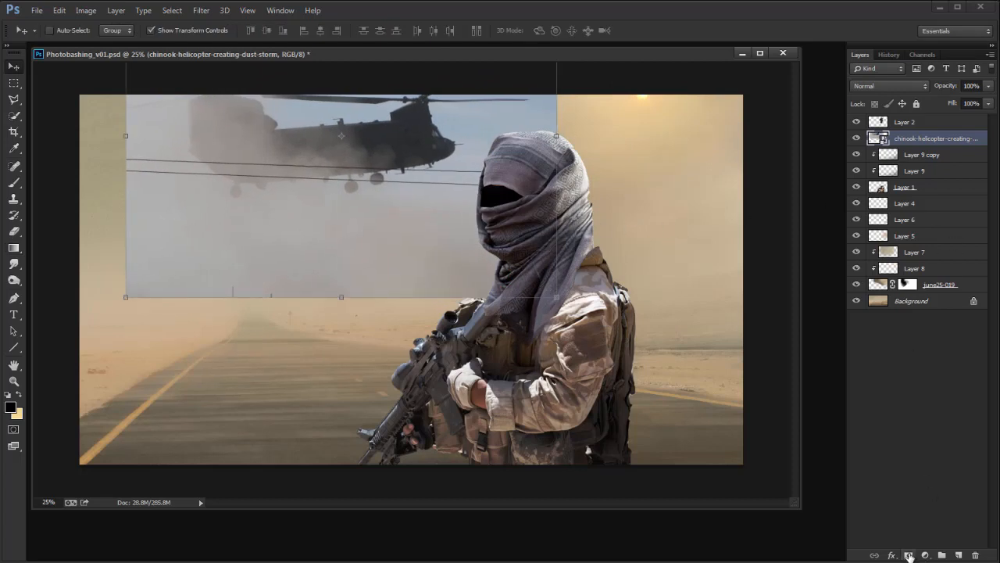
Step: Add a layer mask to the helicopter layer and rasterize its smart object
click(910, 555)
key(b)
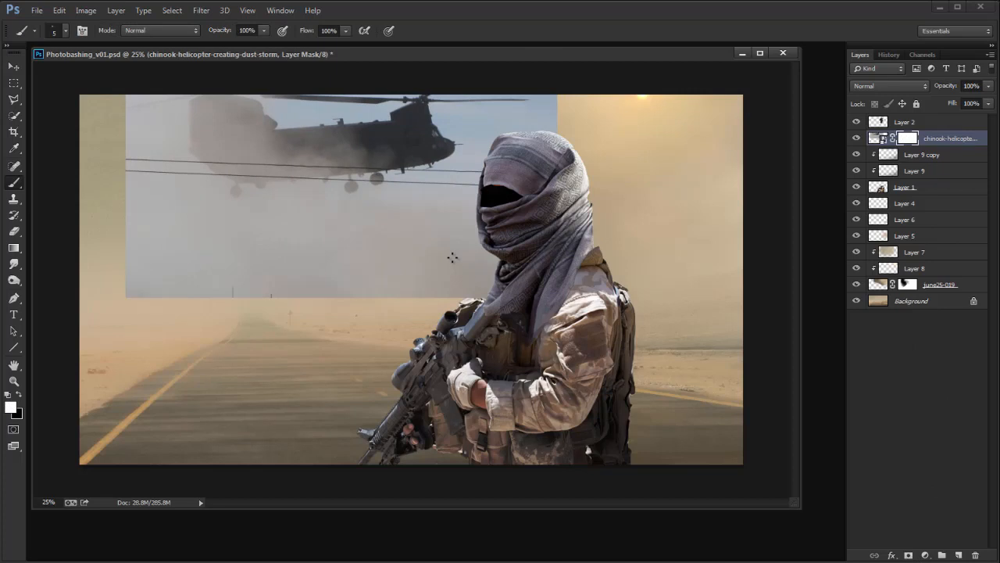
click(879, 138)
click(430, 272)
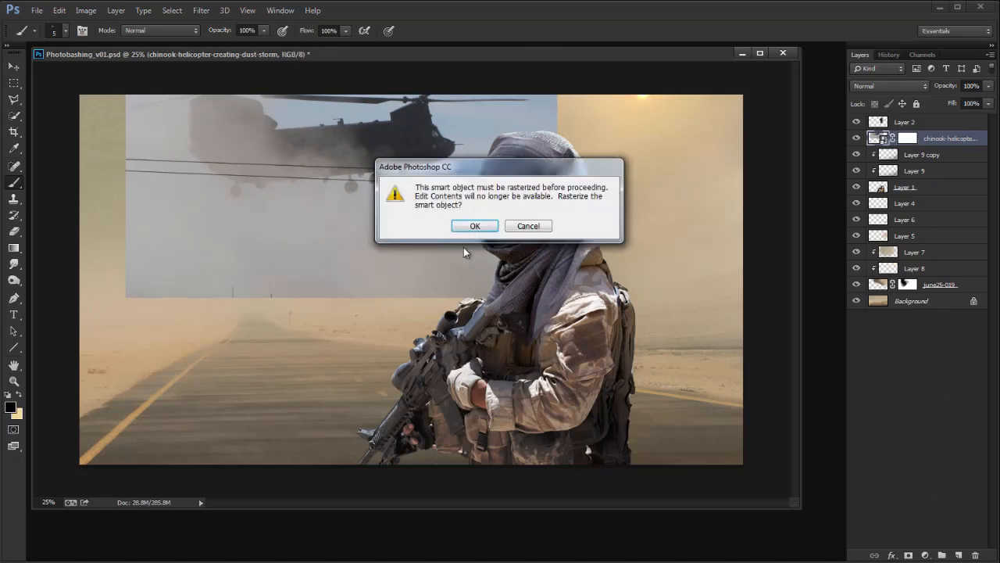
click(479, 225)
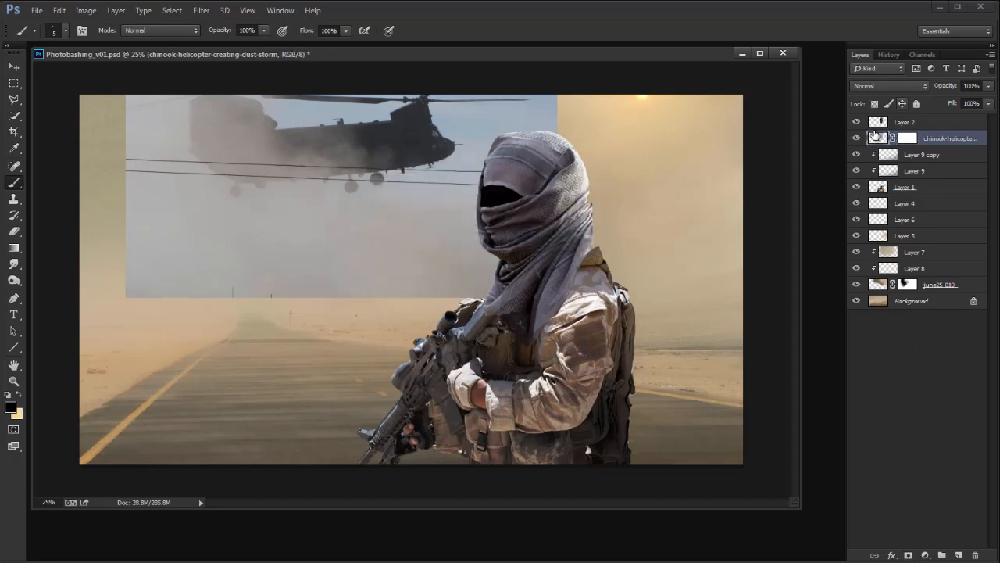
Step: Flip the canvas horizontally and erase the helicopter photo's lower part on its layer mask
drag(602, 56, 612, 62)
key(ctrl+shift+h)
click(907, 138)
key(e)
mouse_move(594, 332)
mouse_down()
mouse_move(477, 370)
mouse_move(532, 311)
mouse_move(368, 342)
mouse_move(394, 317)
mouse_move(485, 275)
mouse_move(496, 233)
mouse_move(507, 264)
mouse_move(688, 207)
mouse_move(712, 225)
mouse_move(614, 203)
mouse_move(532, 228)
mouse_up()
Step: Reduce the eraser to 700 px and mask out the helicopter photo's hard edge behind the tail
key(bracketleft)
key(bracketleft)
key(bracketleft)
key(bracketleft)
key(bracketleft)
key(bracketleft)
key(bracketleft)
key(bracketleft)
key(bracketleft)
key(bracketleft)
key(bracketleft)
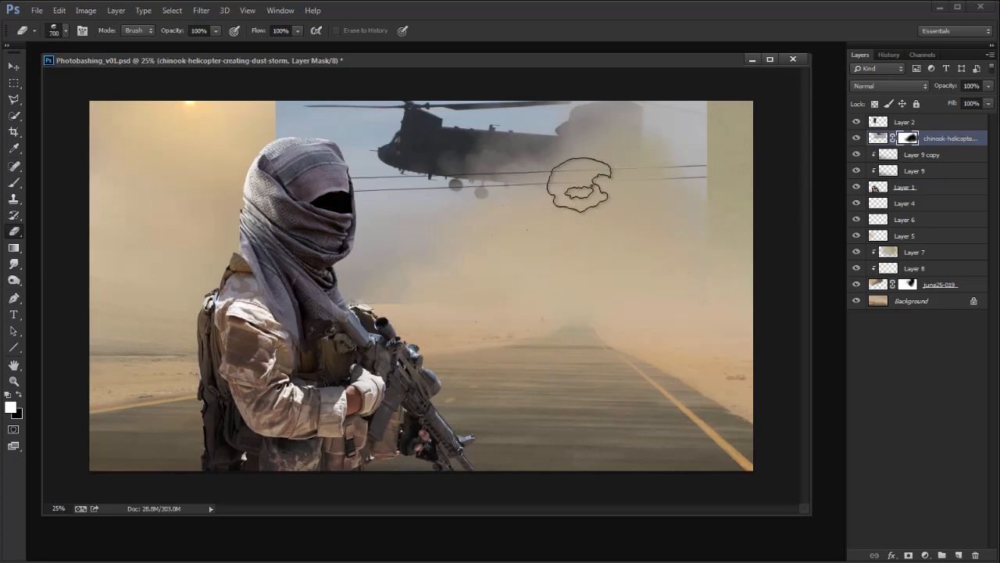
mouse_move(678, 172)
mouse_down()
mouse_move(669, 201)
mouse_move(719, 112)
mouse_move(690, 227)
mouse_up()
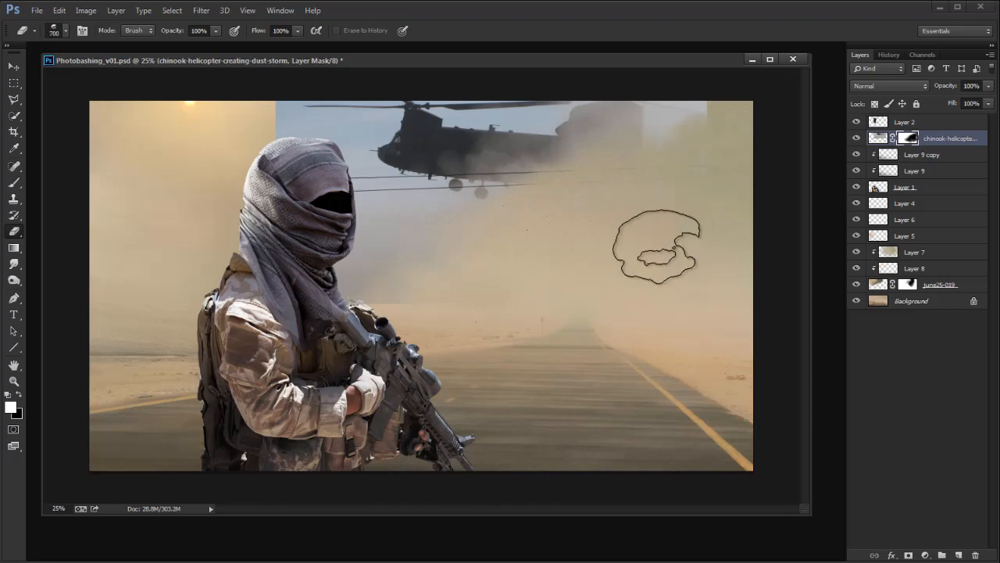
Step: Refine the helicopter mask with the Eraser, blending the dust around the rear fuselage and fading the edge behind the soldier's head
key(bracketright)
key(bracketright)
key(bracketright)
key(bracketright)
key(x)
mouse_move(570, 190)
mouse_down()
mouse_move(536, 189)
mouse_move(665, 139)
mouse_up()
key(x)
mouse_move(223, 172)
mouse_down()
mouse_move(268, 137)
mouse_move(351, 153)
mouse_up()
drag(294, 208, 479, 161)
mouse_move(344, 237)
mouse_down()
mouse_move(459, 180)
mouse_move(507, 189)
mouse_up()
Step: Enlarge the helicopter layer to about 123% and rotate it about 4 degrees
key(v)
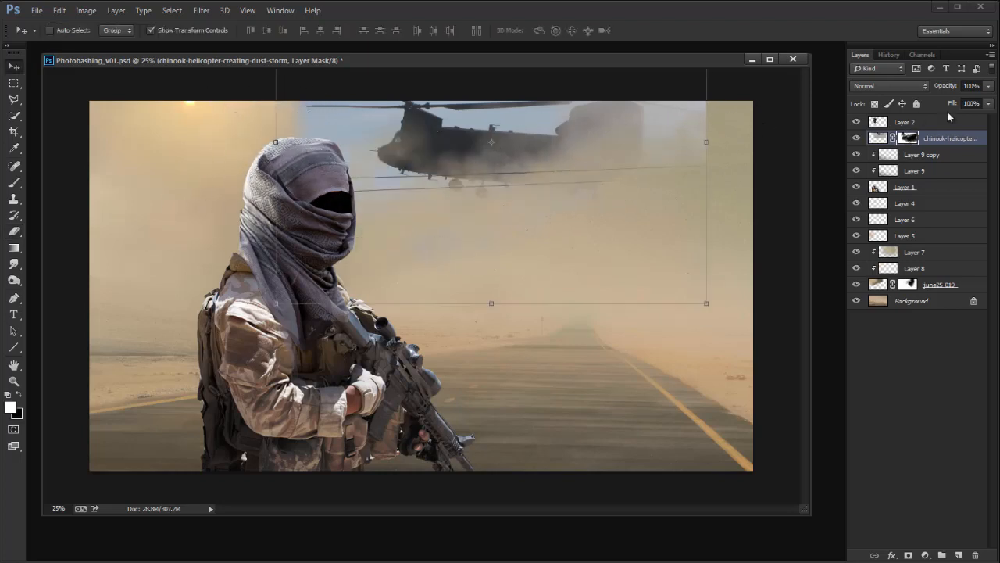
drag(707, 304, 736, 331)
drag(729, 371, 719, 384)
drag(702, 329, 680, 335)
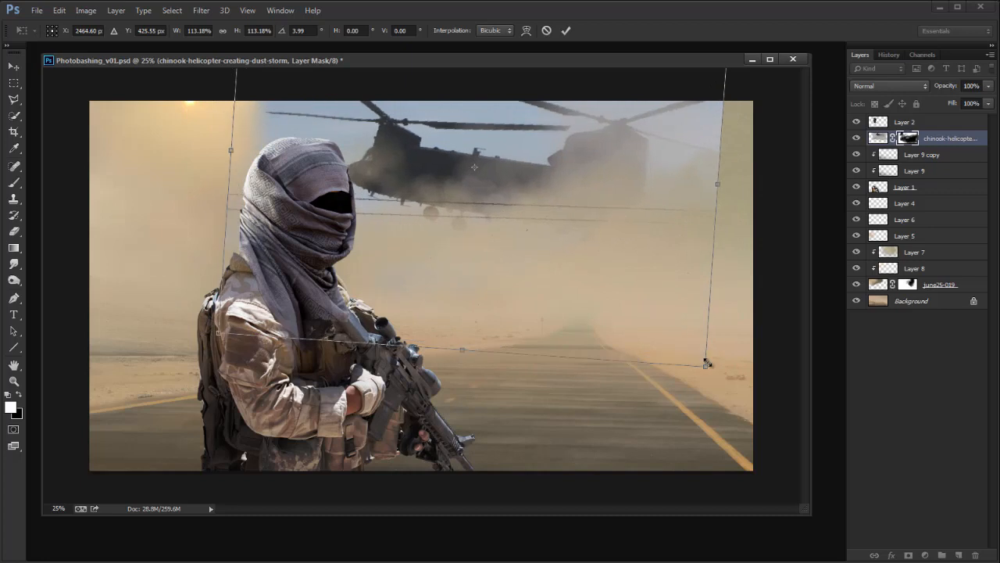
drag(707, 370, 688, 352)
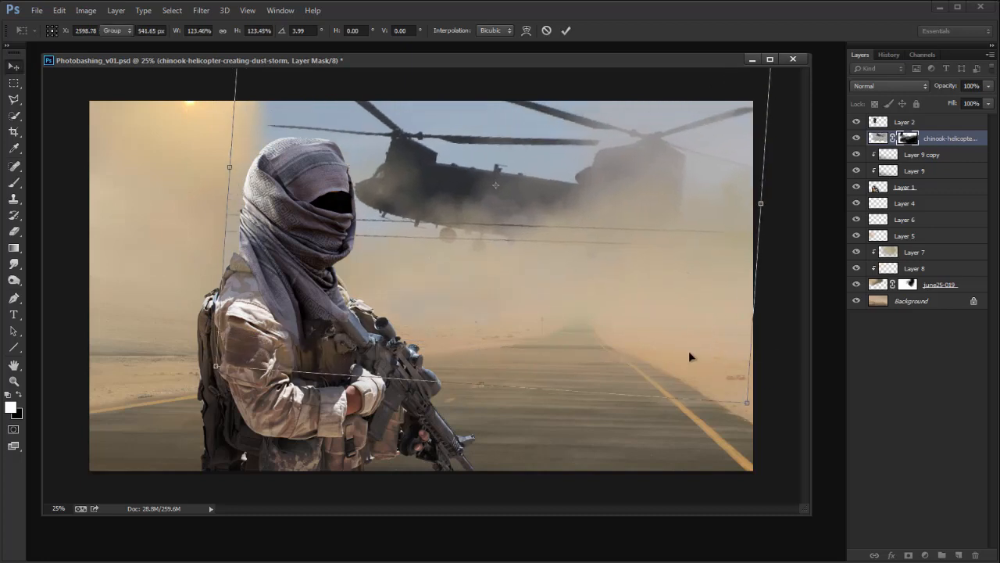
key(Return)
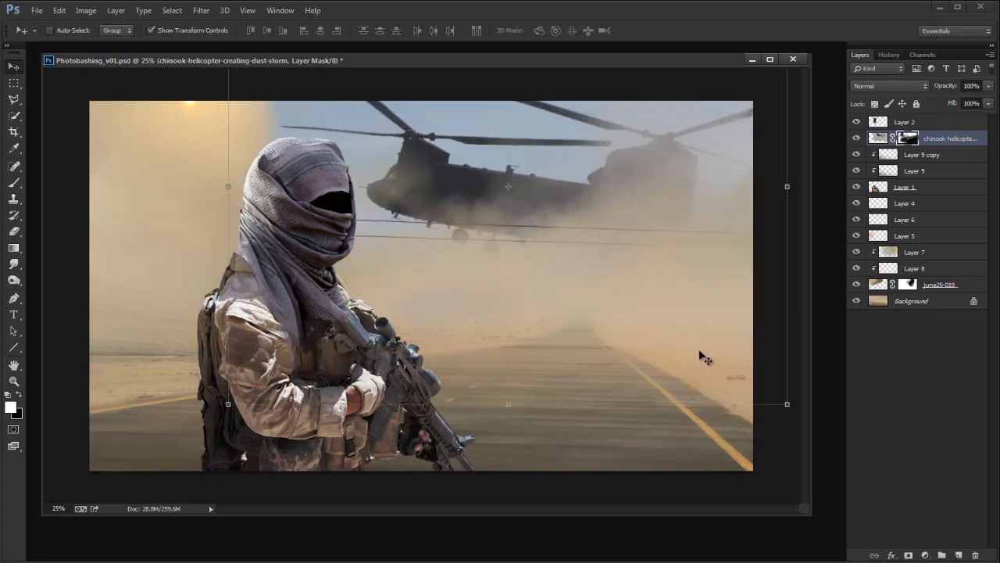
Step: Shrink the helicopter layer and place it in the sky to the right of the soldier's head
drag(228, 404, 309, 341)
drag(652, 268, 698, 261)
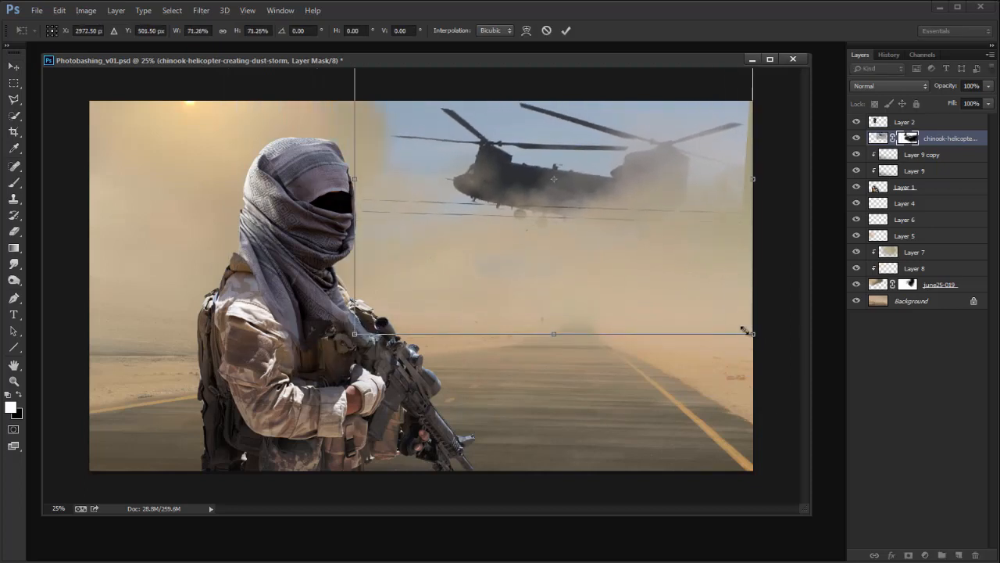
drag(751, 333, 738, 322)
key(Return)
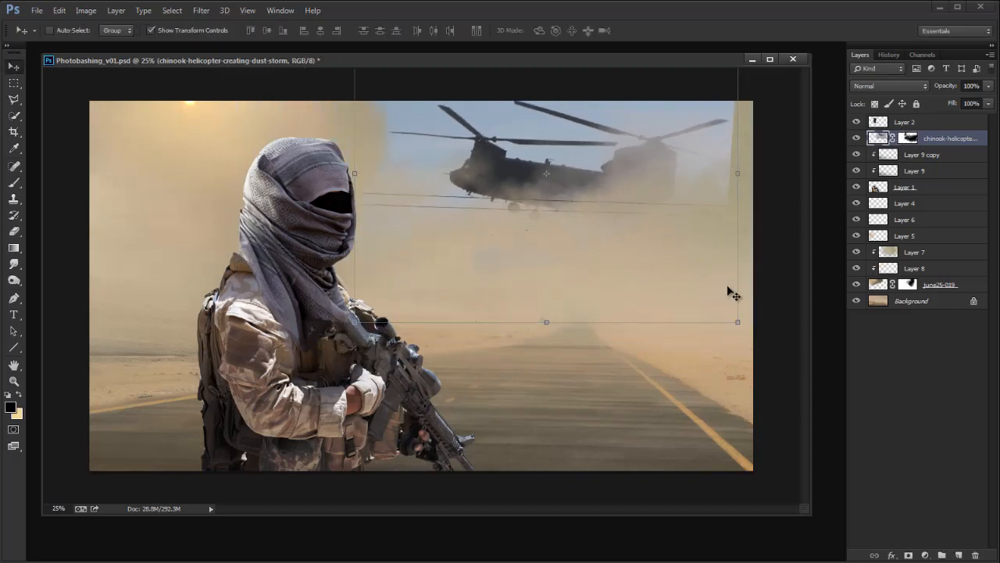
Step: Start Match Color on the helicopter layer with Photobashing_v01.psd as the source
key(ctrl+alt+m)
click(899, 321)
click(900, 342)
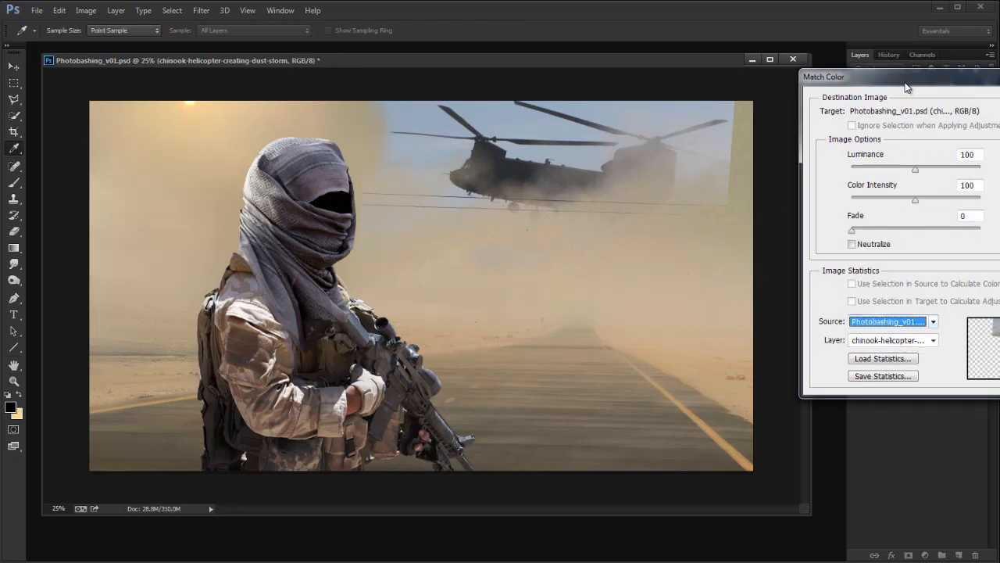
drag(908, 86, 786, 94)
click(781, 349)
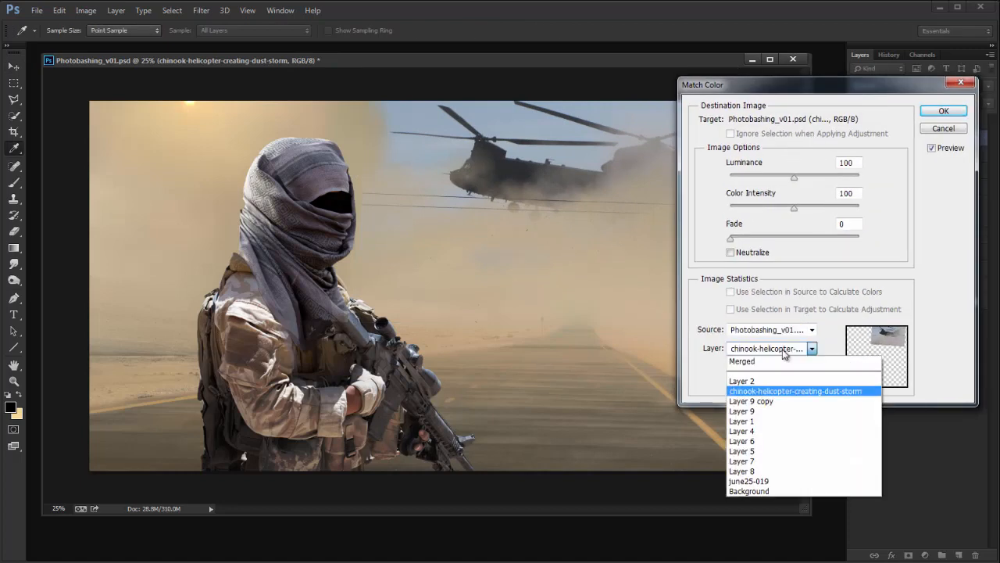
Step: Try several source layers and match the helicopter layer's colours to the Background layer
click(766, 402)
key(Down)
key(Down)
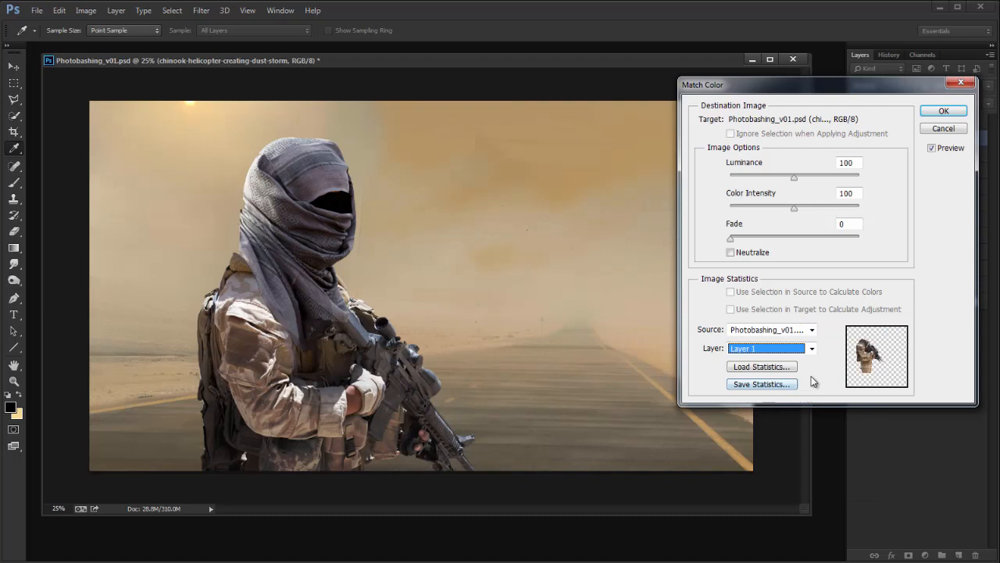
key(Down)
key(Down)
key(Down)
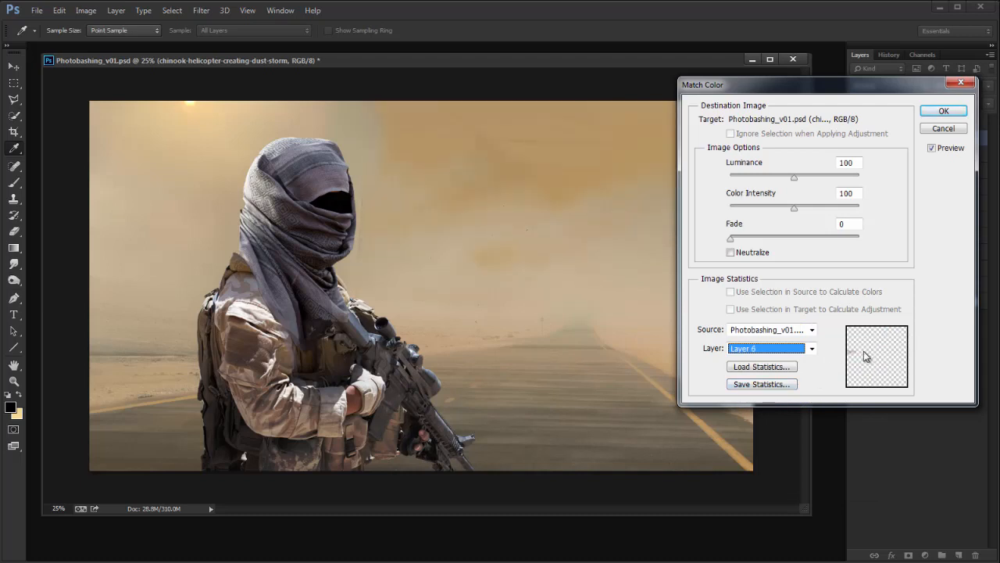
key(Down)
key(Down)
key(Down)
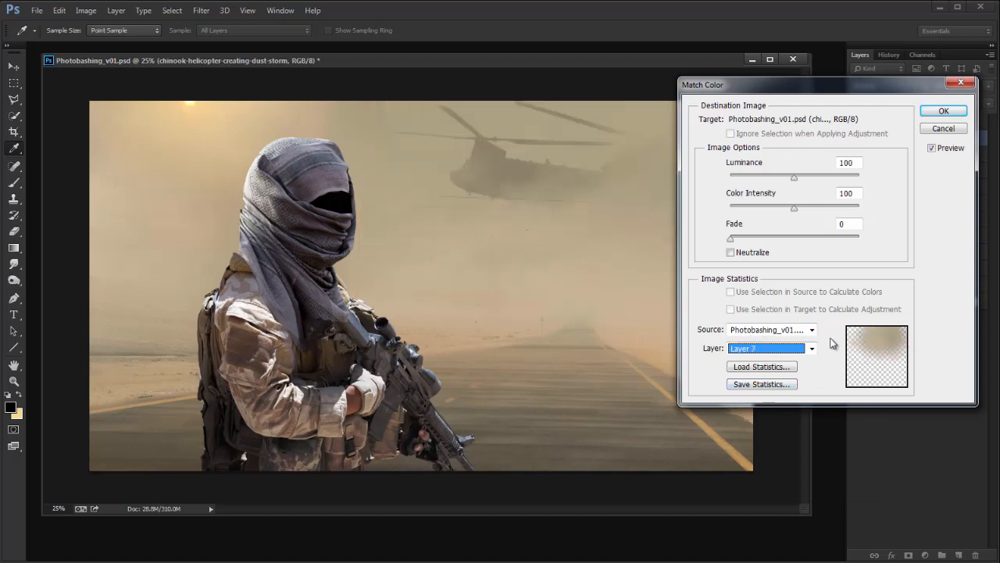
key(Down)
key(Down)
key(Down)
key(Down)
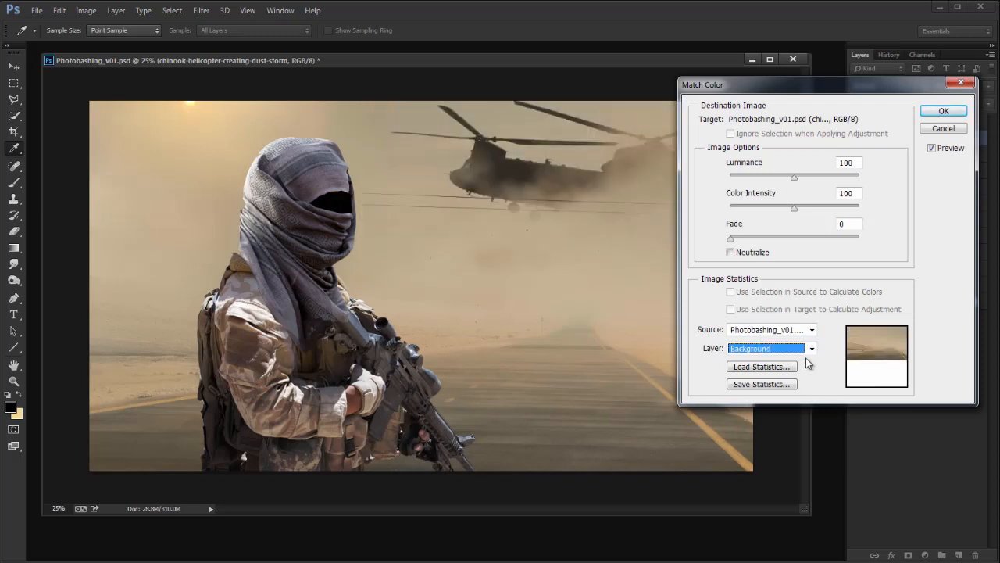
drag(818, 88, 732, 278)
key(Return)
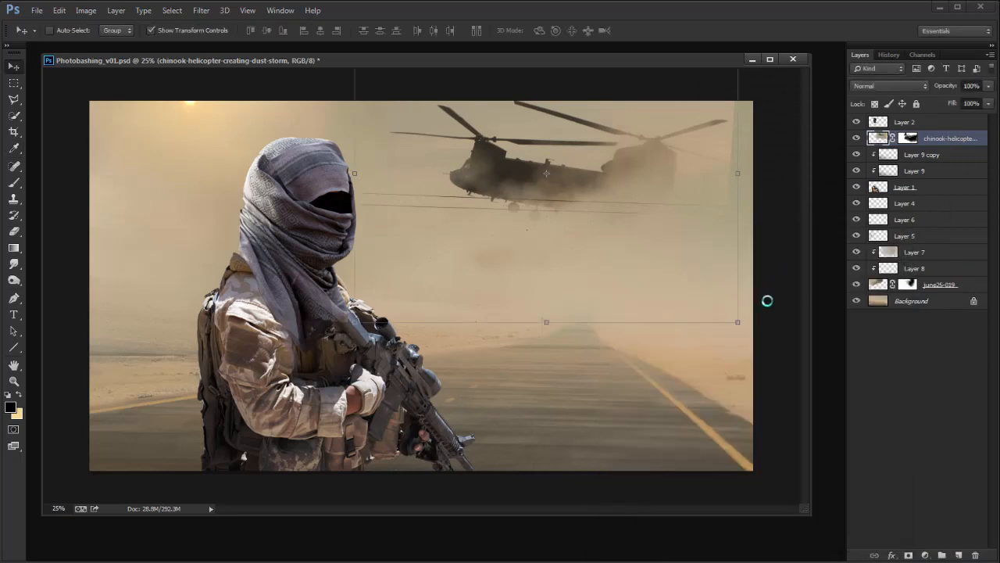
Step: Flip the canvas horizontally again and lower the helicopter layer's opacity to 25%
key(ctrl+shift+h)
click(989, 86)
click(956, 100)
drag(950, 101, 942, 101)
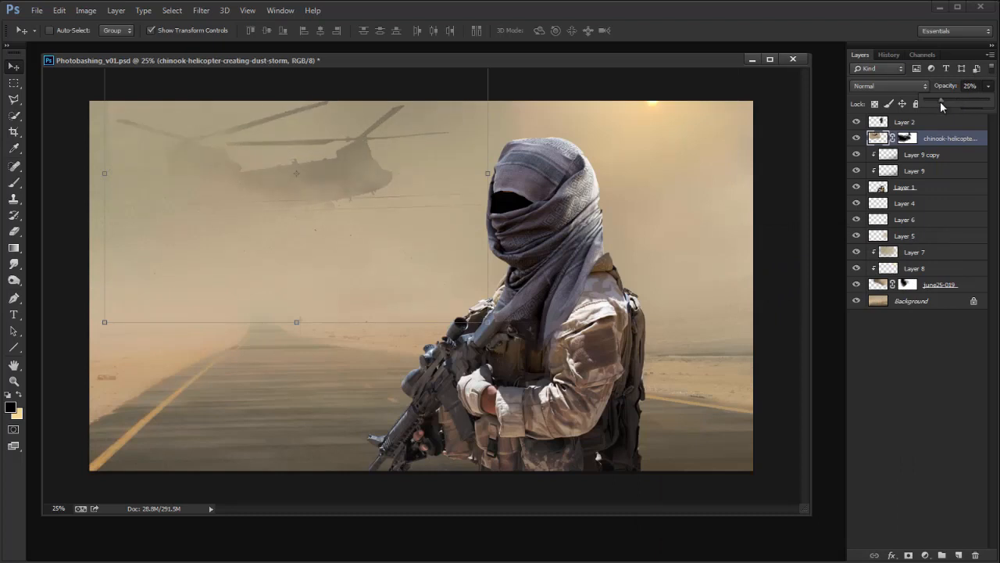
Step: Enlarge the faded helicopter layer and reposition it behind the road scene
drag(487, 322, 628, 431)
drag(593, 387, 547, 363)
key(Return)
Step: Delete the helicopter layer and enlarge the document window
key(Delete)
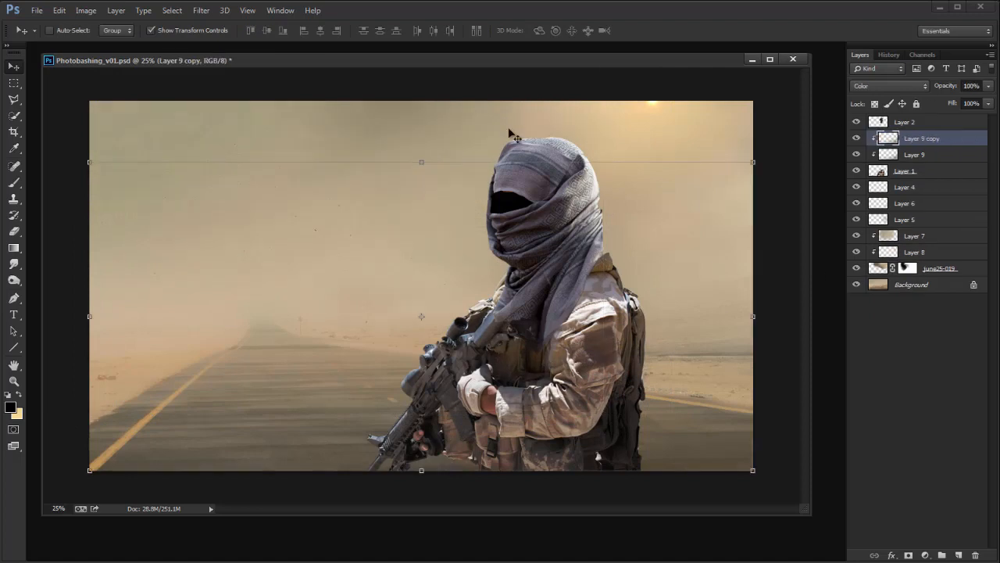
drag(528, 59, 521, 55)
drag(806, 512, 833, 547)
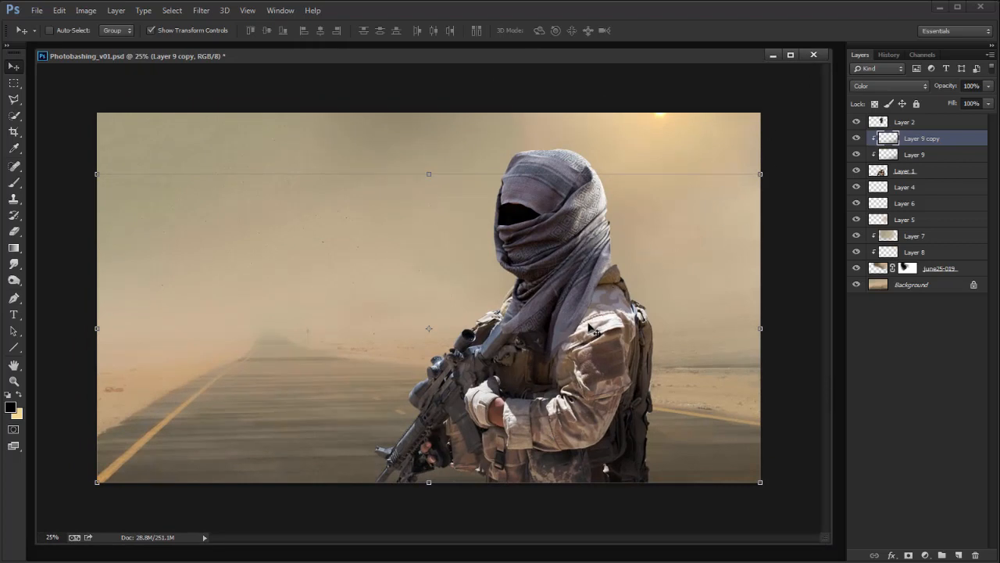
Step: Select Layer 1 through Layer 2 and scale the soldier up to about 107%, shifting him slightly left
click(906, 170)
shift+click(904, 122)
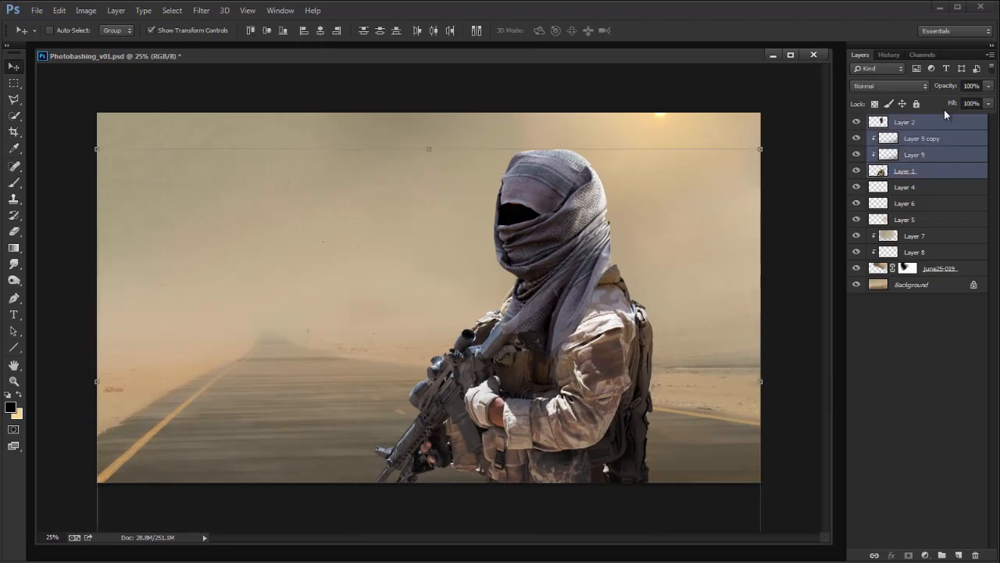
drag(757, 154, 782, 131)
drag(730, 187, 710, 200)
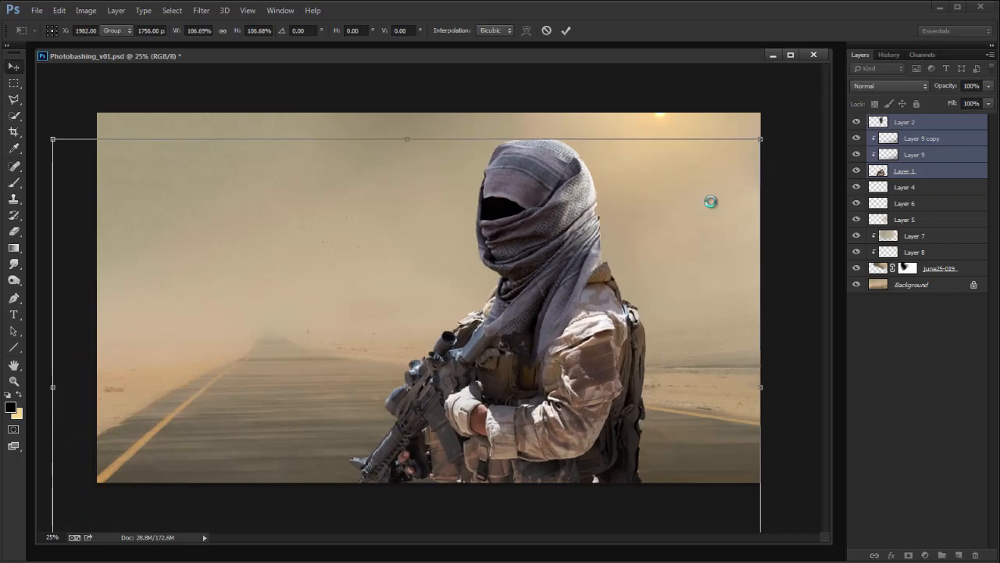
key(Return)
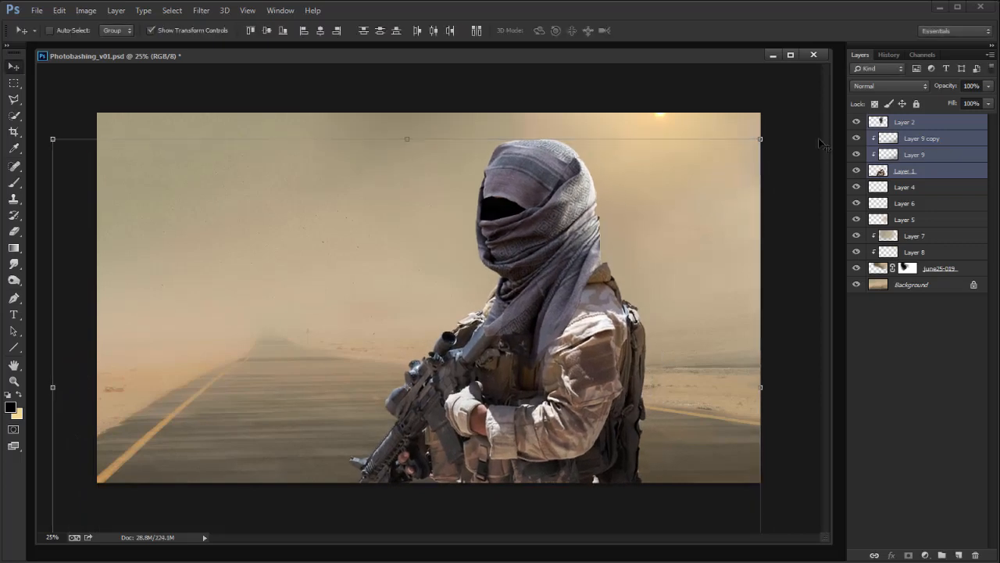
Step: Add a new layer above Layer 2 and paint black along the upper edge of the headscarf's face opening
click(899, 125)
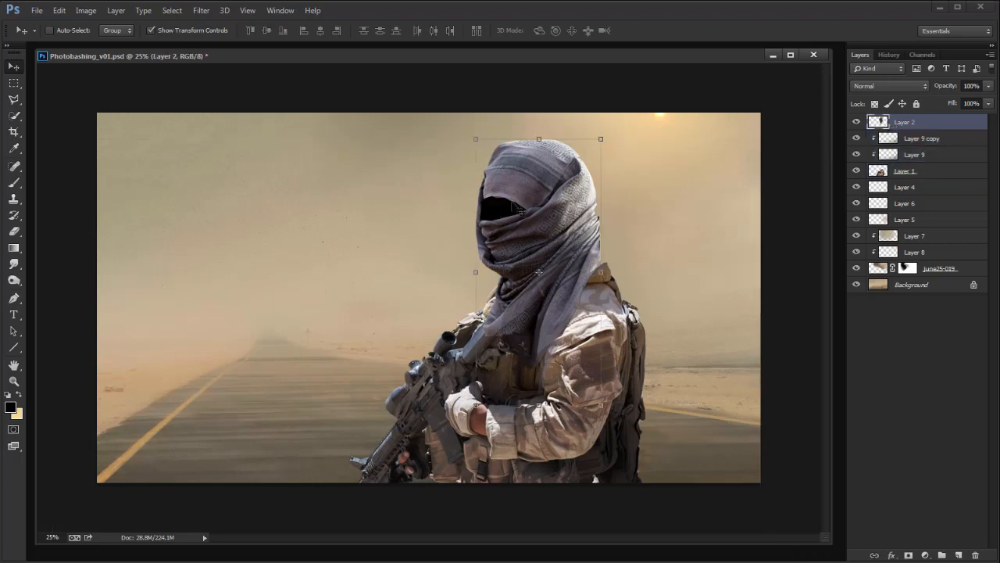
click(959, 555)
key(b)
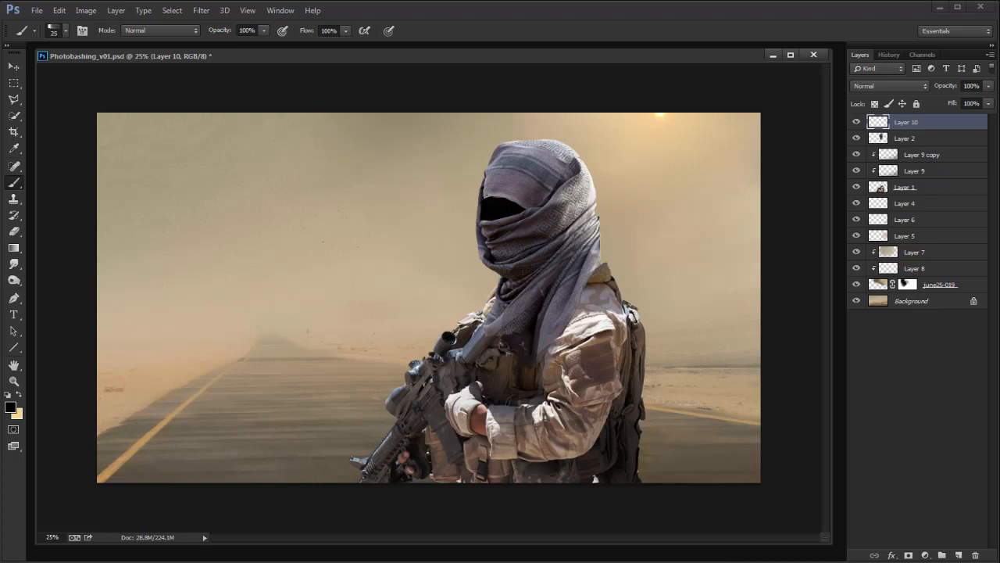
drag(507, 195, 516, 199)
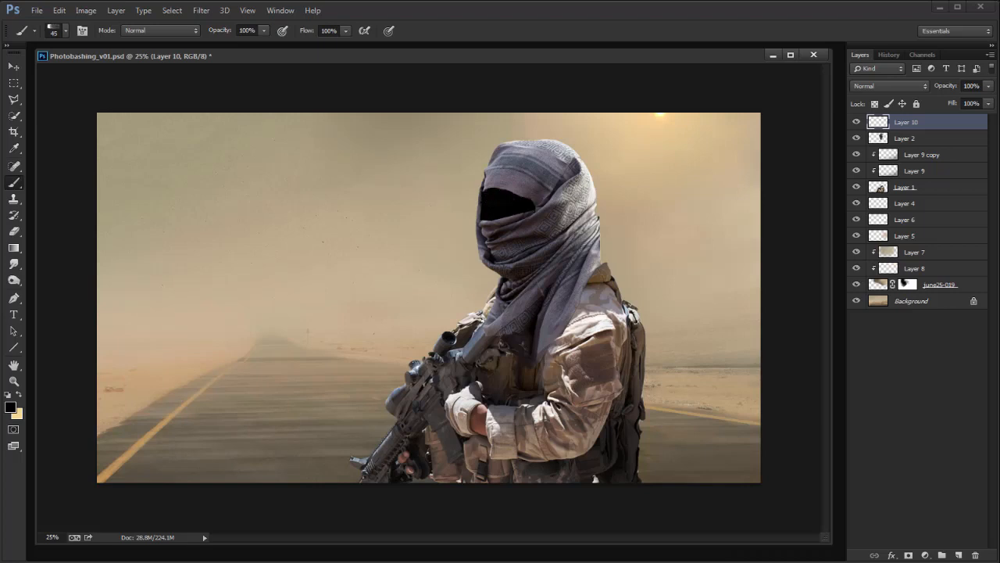
Step: Paint black over the scarf fold below the face opening and even out the opening's edges
key(ctrl+plus)
key(ctrl+plus)
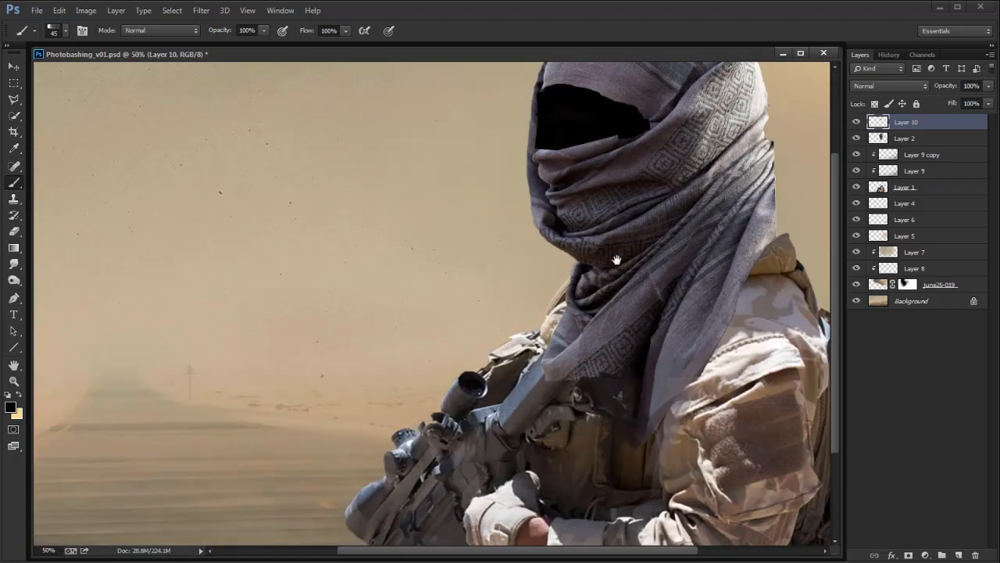
drag(631, 214, 594, 342)
mouse_move(498, 283)
mouse_down()
mouse_move(496, 303)
mouse_move(574, 270)
mouse_move(552, 280)
mouse_up()
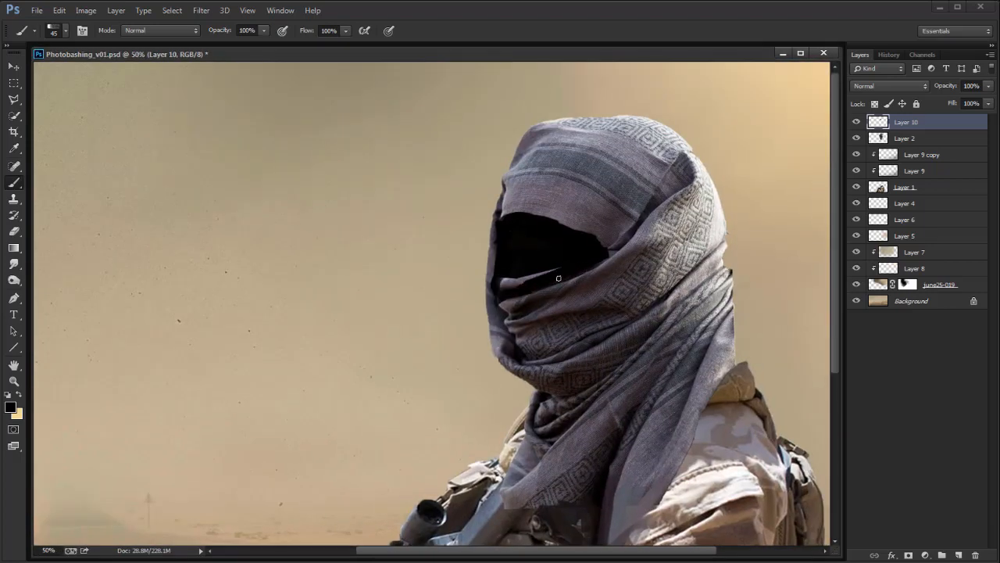
mouse_move(588, 240)
mouse_down()
mouse_move(547, 231)
mouse_move(518, 286)
mouse_move(508, 272)
mouse_move(508, 291)
mouse_up()
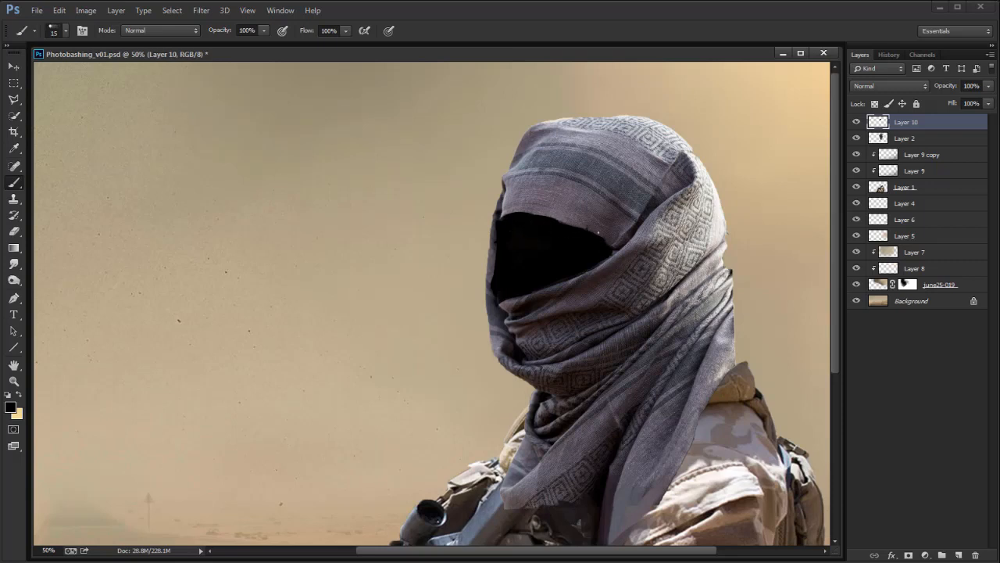
Step: Sample scarf and shadow colours and paint fine details along the upper edge of the face opening
alt+click(608, 241)
alt+click(582, 232)
alt+click(516, 208)
alt+click(522, 215)
alt+click(606, 195)
alt+click(602, 208)
alt+click(685, 136)
alt+click(602, 208)
Step: Sample the scarf's grey and paint a patch of cloth inside the face opening's outer edge with a different brush tip
key(ctrl+minus)
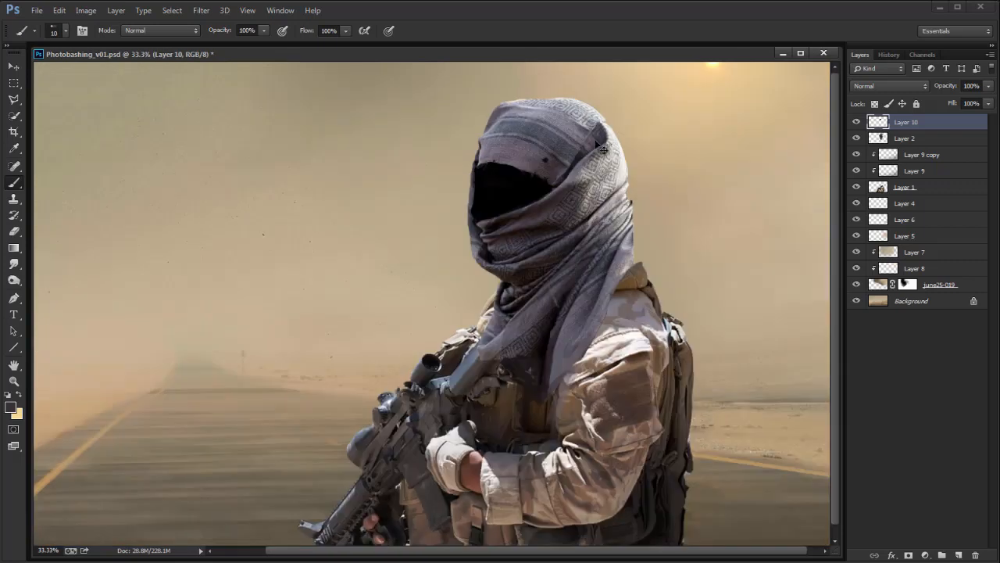
key(ctrl+plus)
drag(640, 253, 597, 377)
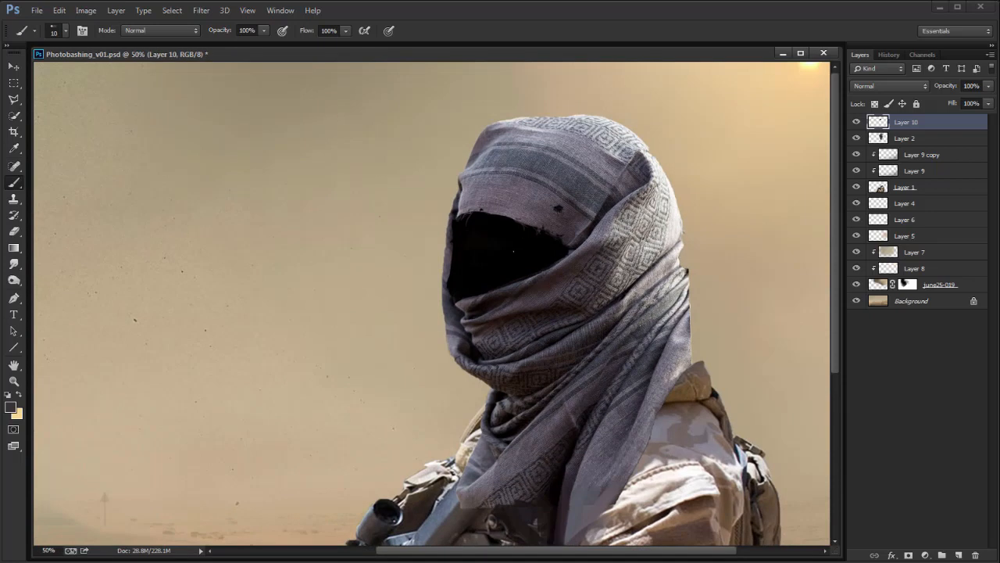
right_click(475, 261)
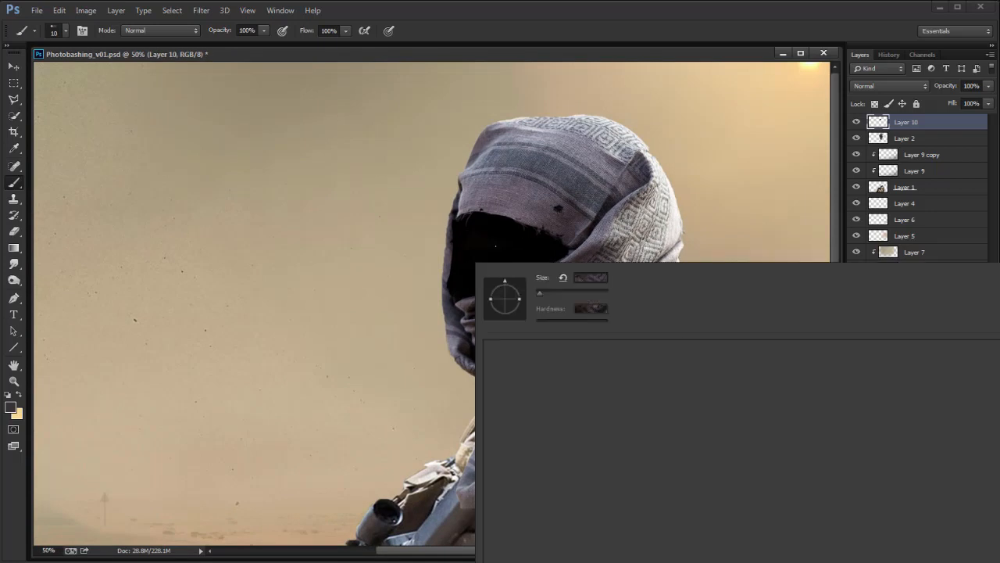
click(543, 391)
alt+click(449, 273)
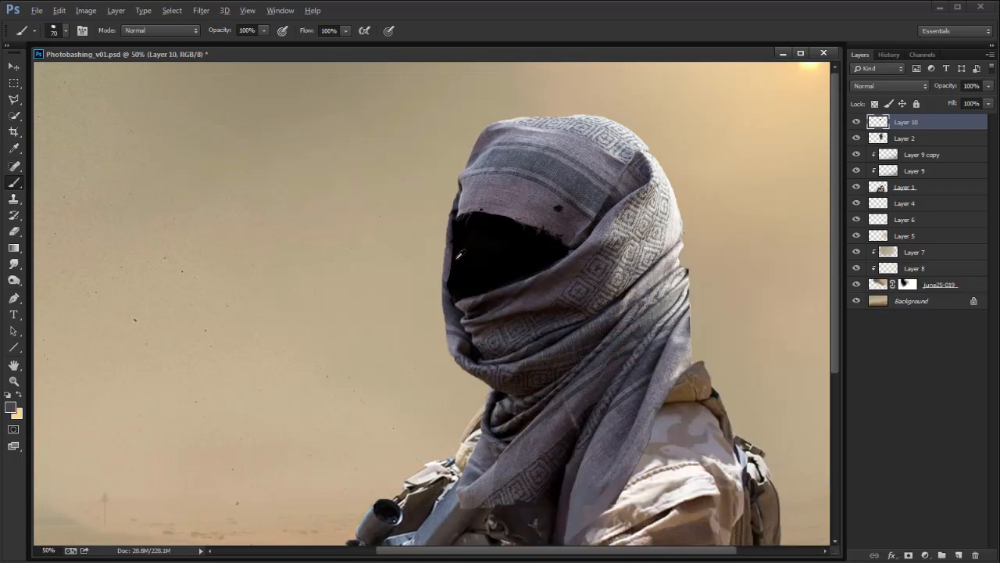
key(bracketleft)
key(bracketleft)
key(bracketleft)
key(bracketleft)
key(bracketleft)
key(bracketleft)
key(bracketleft)
key(bracketleft)
key(bracketright)
drag(456, 288, 459, 263)
key(e)
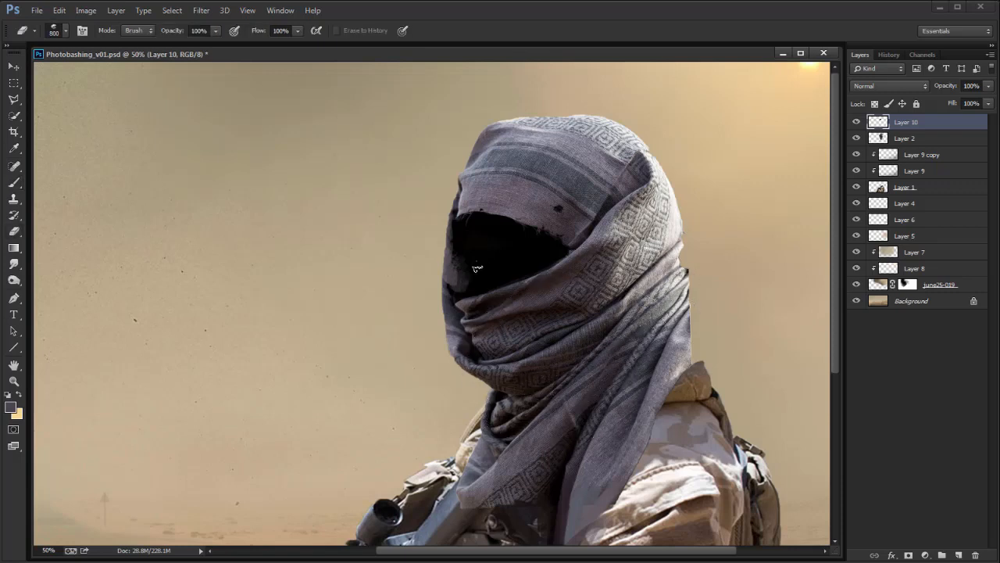
key(bracketleft)
key(bracketleft)
key(bracketleft)
key(bracketleft)
key(bracketleft)
key(bracketleft)
key(bracketleft)
key(bracketleft)
key(bracketleft)
key(bracketleft)
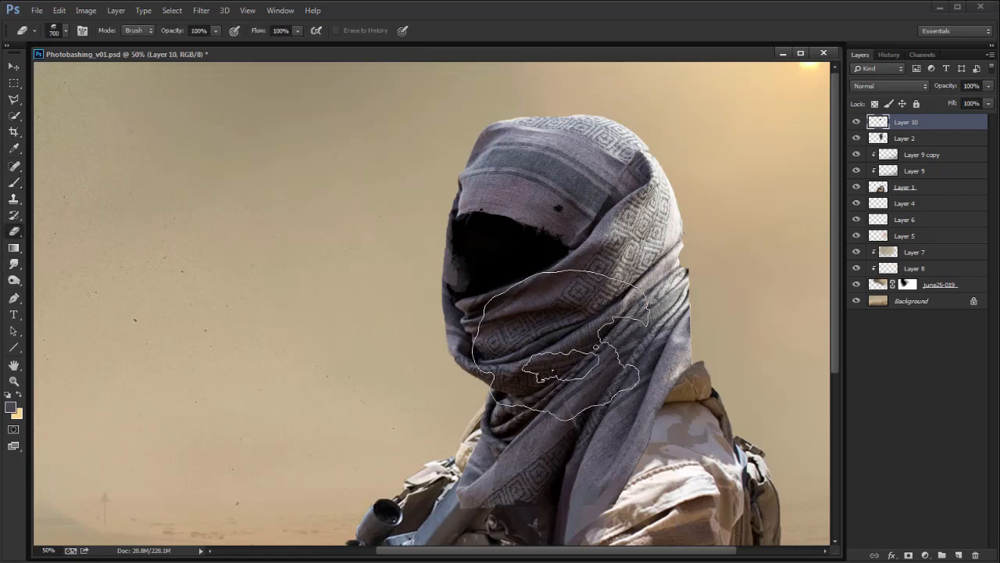
key(ctrl+z)
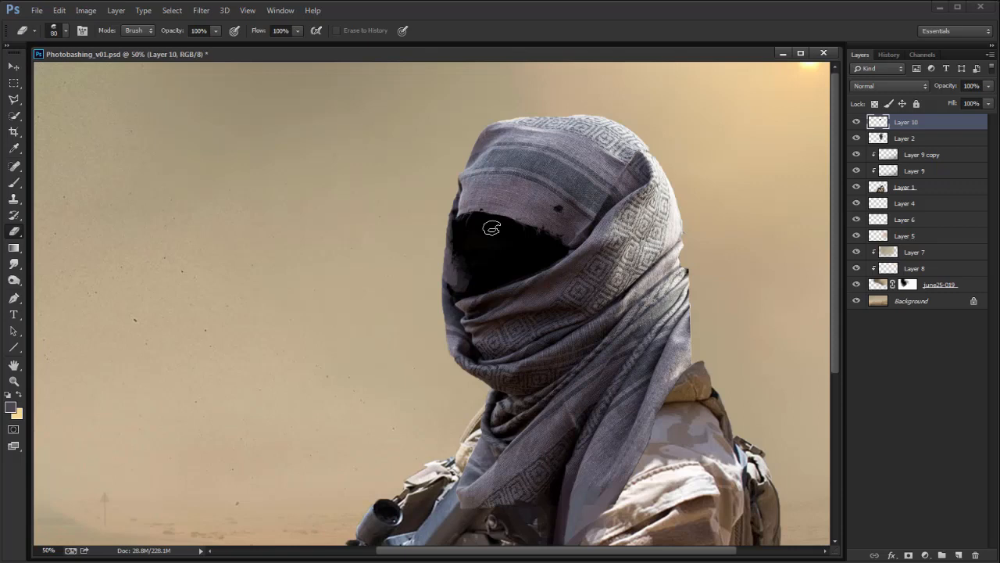
Step: Sample black from the face opening and blend it into the grey cloth patch at 40% opacity
key(b)
alt+click(480, 268)
drag(458, 292, 454, 257)
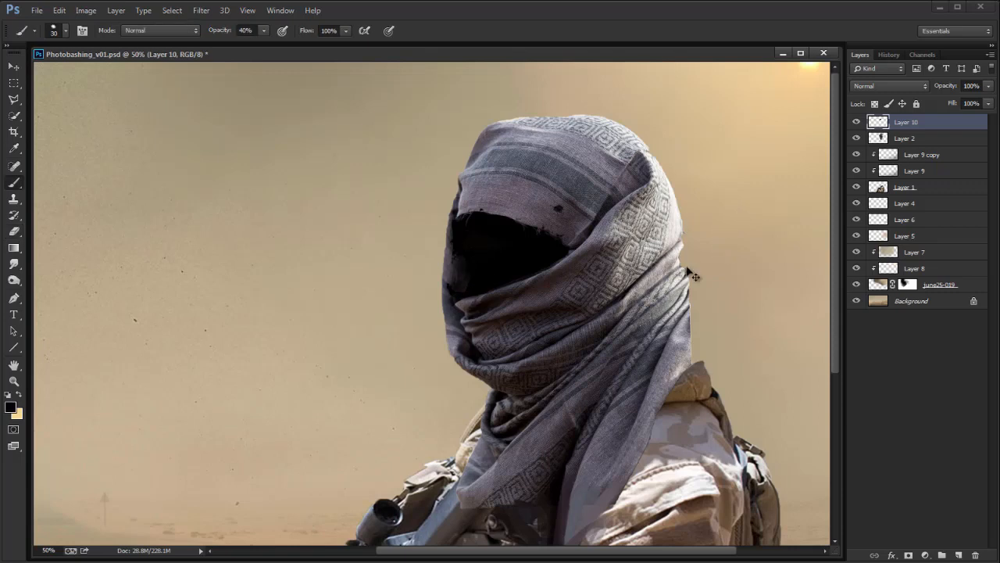
Step: Place the 29robot450.1 picture from the Reference folder into the soldier document
key(ctrl+minus)
key(ctrl+minus)
drag(578, 54, 590, 71)
drag(731, 472, 821, 547)
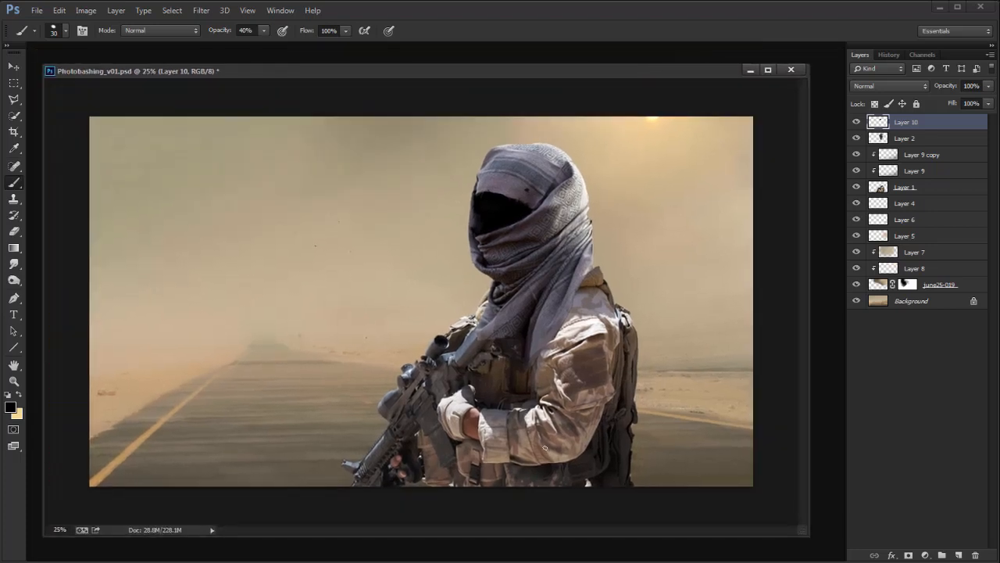
key(alt+Tab)
drag(499, 82, 591, 132)
key(BackSpace)
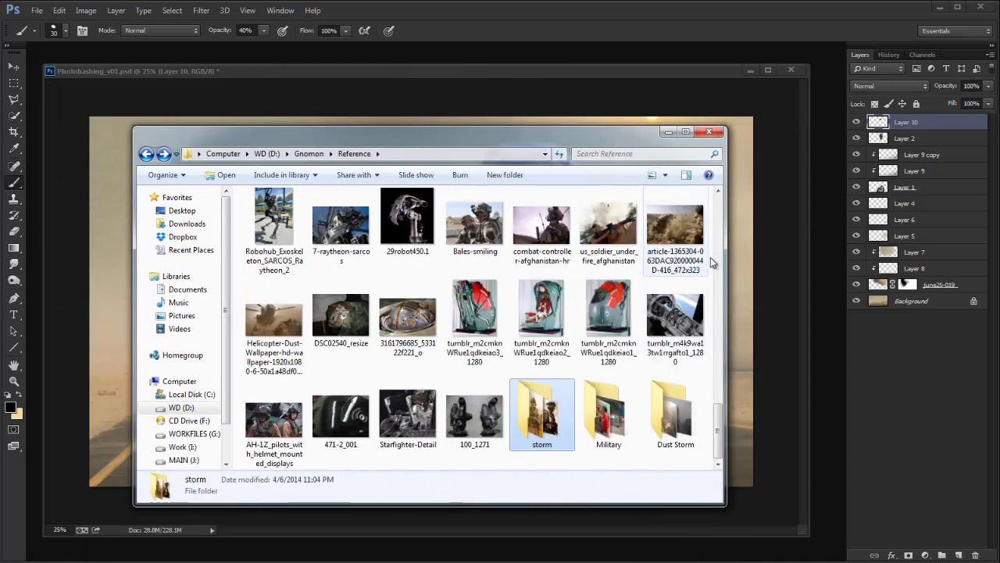
mouse_move(718, 417)
mouse_down()
mouse_move(718, 405)
mouse_move(717, 423)
mouse_up()
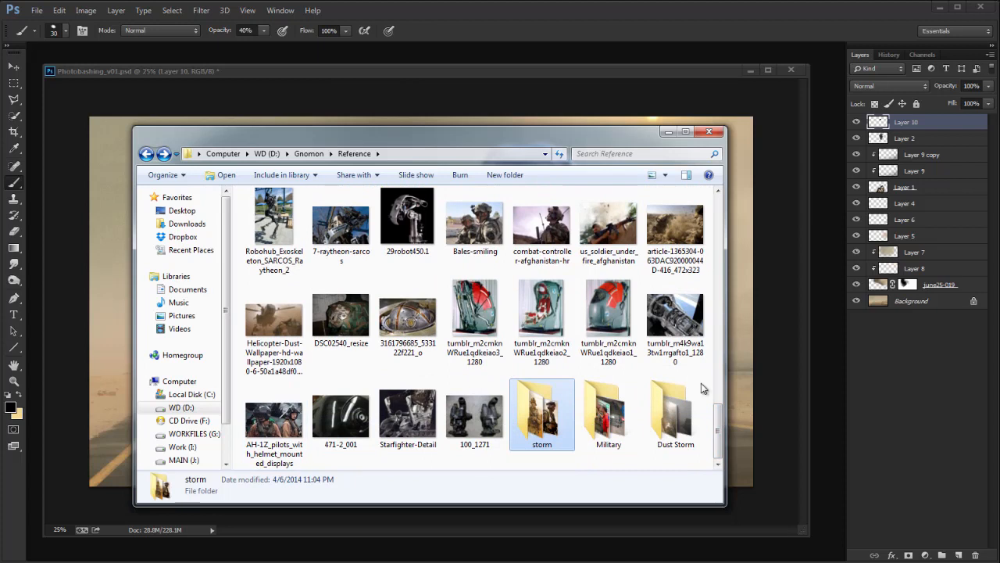
scroll(712, 418, up, 1)
drag(407, 307, 751, 239)
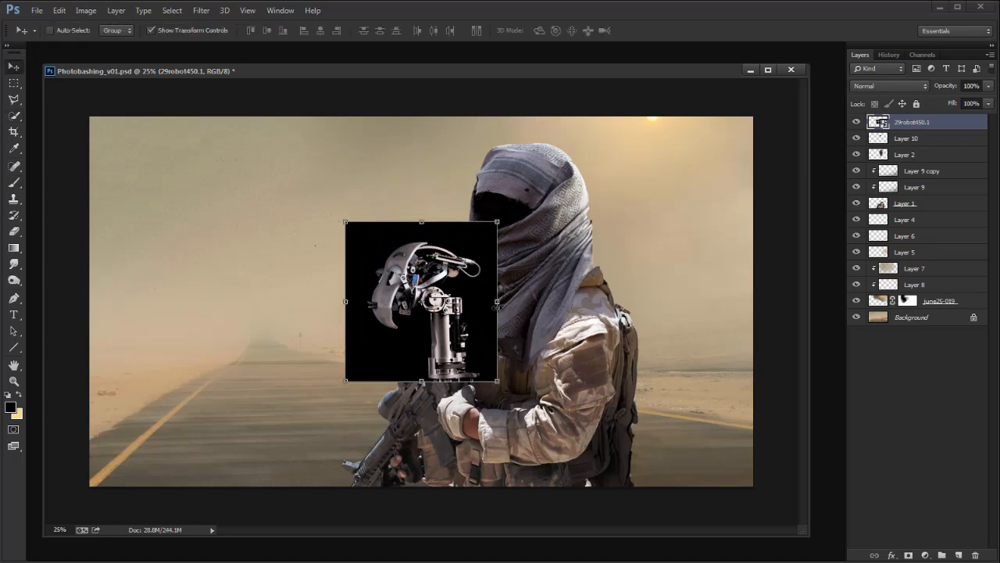
Step: Flip the robot picture vertically, rotate it by 50.73° and place it over the soldier's upper arm
right_click(485, 311)
click(525, 482)
drag(504, 270, 611, 412)
drag(701, 351, 662, 373)
key(Return)
drag(612, 404, 689, 384)
drag(735, 294, 743, 329)
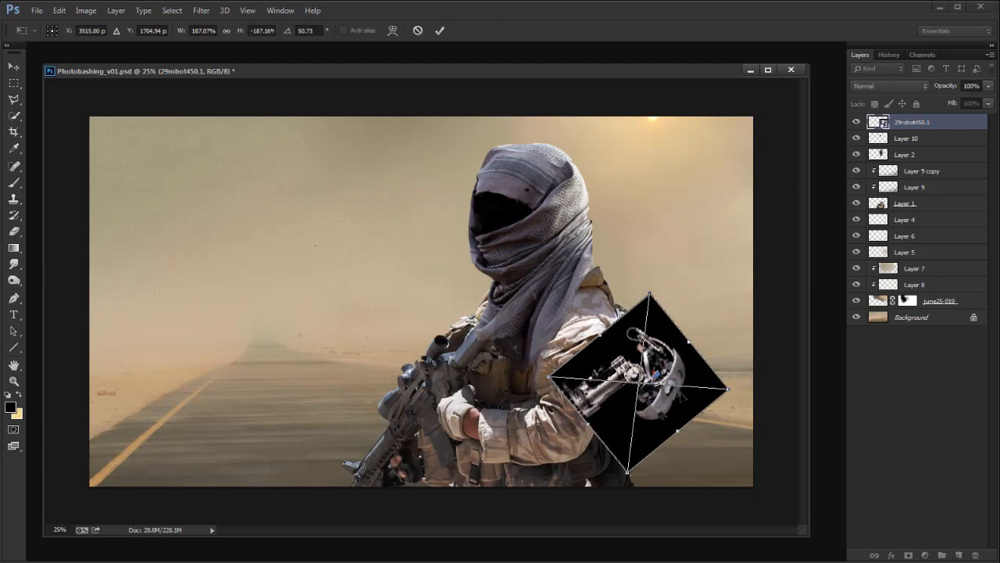
key(Return)
drag(681, 409, 656, 393)
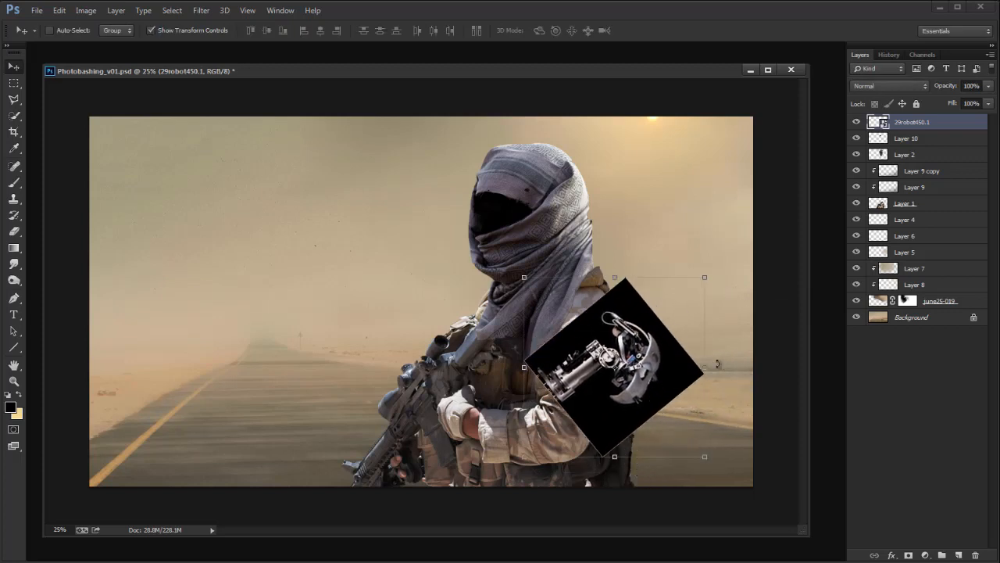
Step: Rotate the robot picture until its arm lies nearly level over the soldier's forearm, shrink it slightly and rasterize its layer
drag(706, 367, 597, 460)
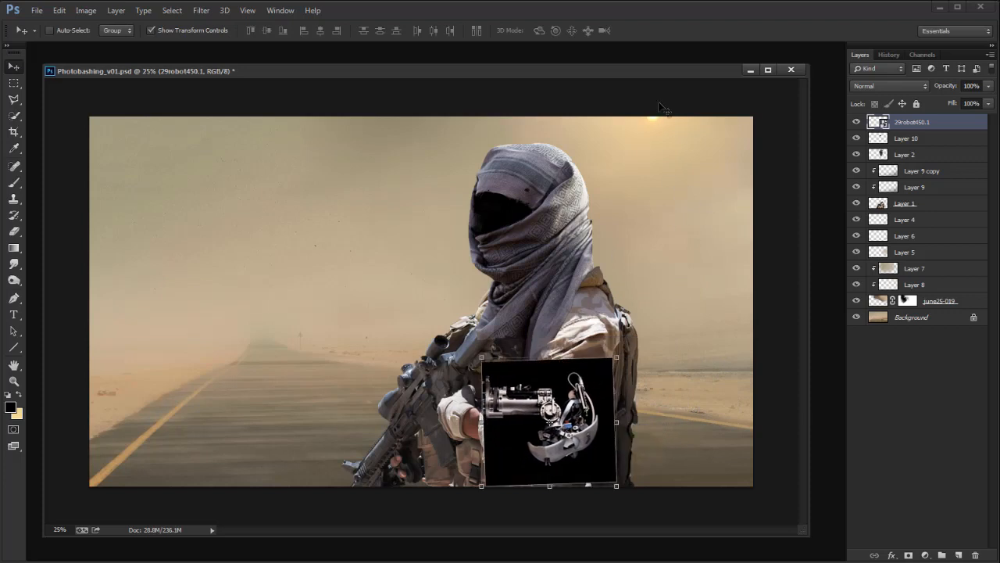
mouse_move(614, 359)
mouse_down()
mouse_move(589, 383)
mouse_move(609, 367)
mouse_up()
key(Return)
drag(580, 430, 585, 420)
key(b)
click(649, 322)
key(Return)
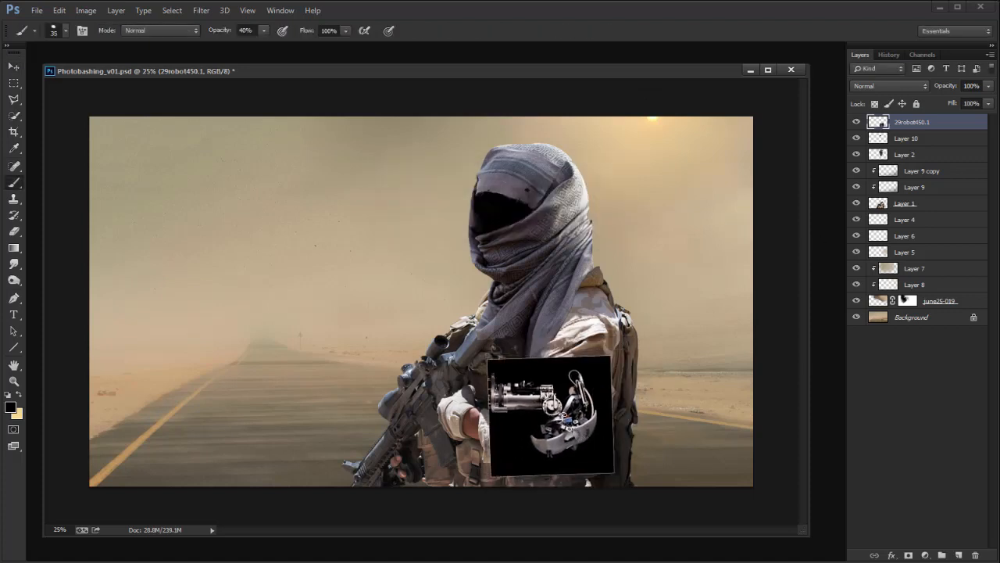
Step: Select the robotic arm with Quick Selection, excluding the black background, and refine the piston area with a rectangular marquee
key(w)
drag(552, 404, 525, 400)
drag(570, 428, 577, 401)
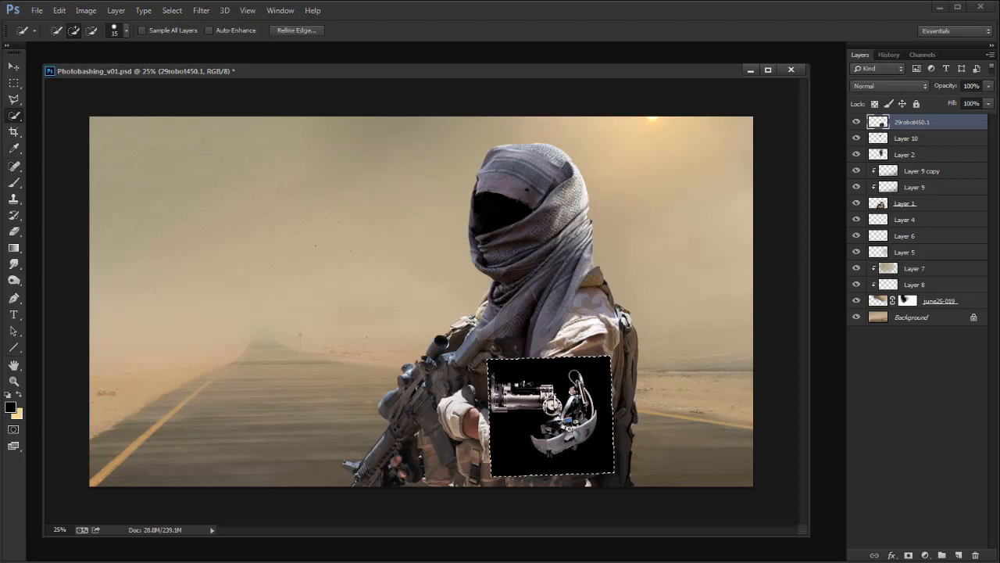
key(alt)
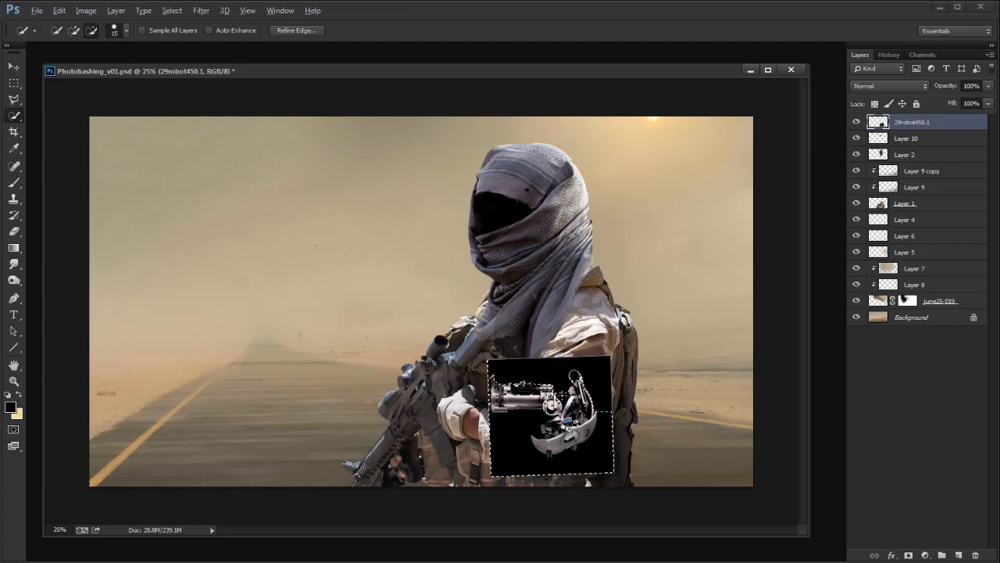
key(alt)
mouse_move(590, 441)
mouse_down()
mouse_move(547, 469)
mouse_move(523, 428)
mouse_up()
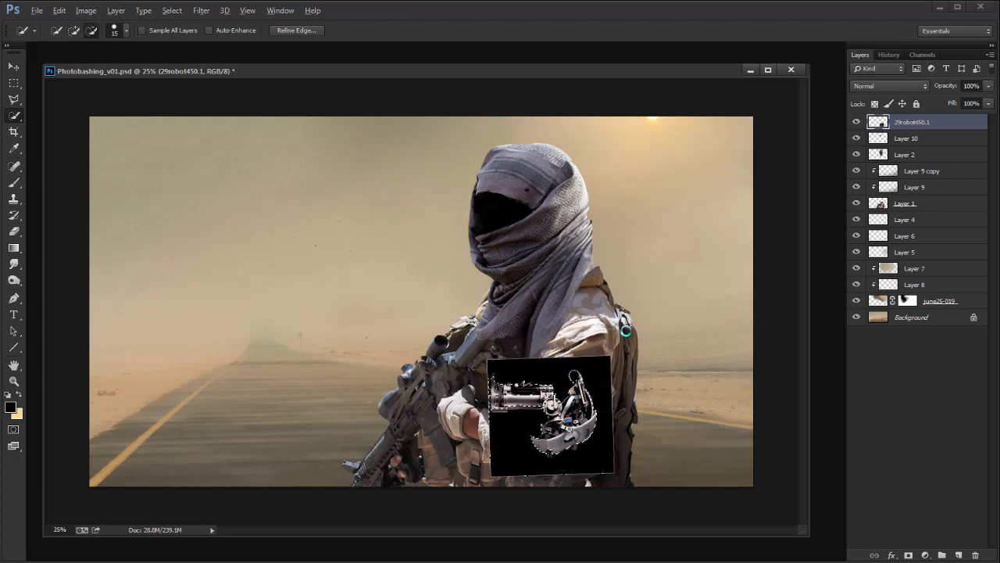
key(m)
drag(483, 391, 555, 407)
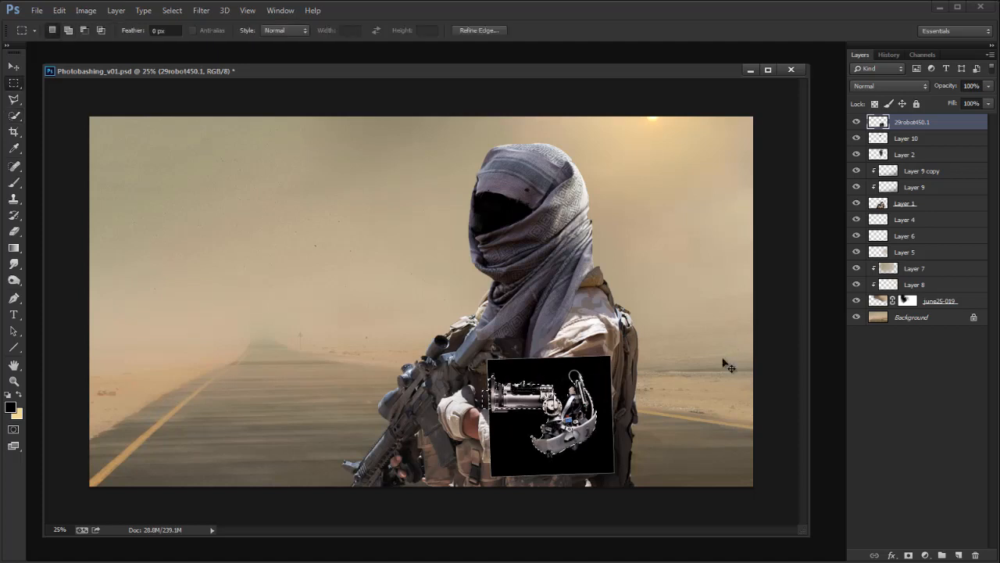
Step: Copy the selected robotic arm to a new layer, hide the 29robot450.1 source layer and merge the two layers
key(ctrl+j)
click(857, 138)
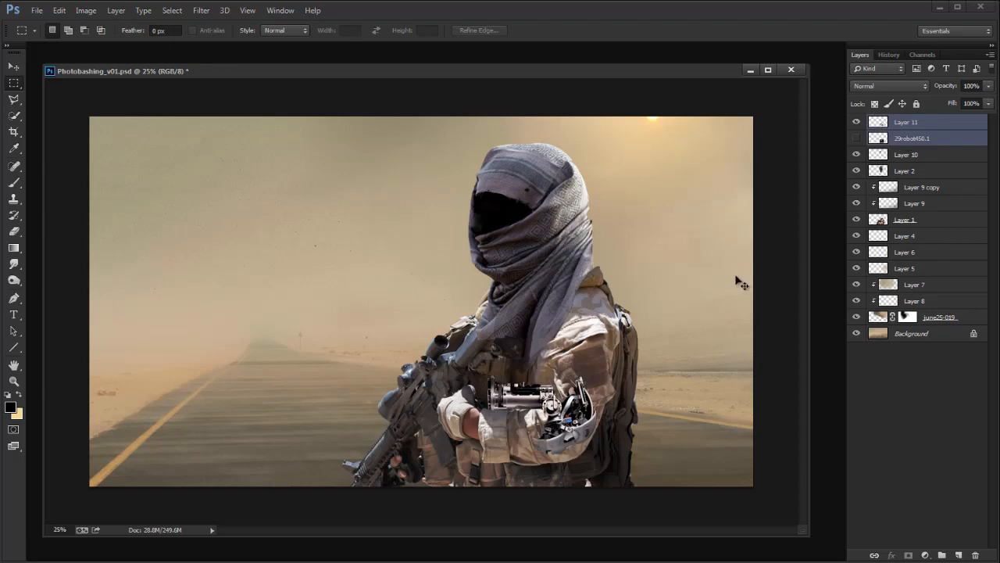
key(ctrl+e)
Step: Move the robotic arm cut-out down over the soldier's forearm and elbow and rotate it slightly to match
key(v)
drag(591, 419, 590, 433)
drag(615, 368, 612, 372)
drag(628, 370, 621, 359)
drag(583, 423, 587, 420)
key(Return)
Step: Choose a round brush tip and set it to 25 px at 100% opacity
key(e)
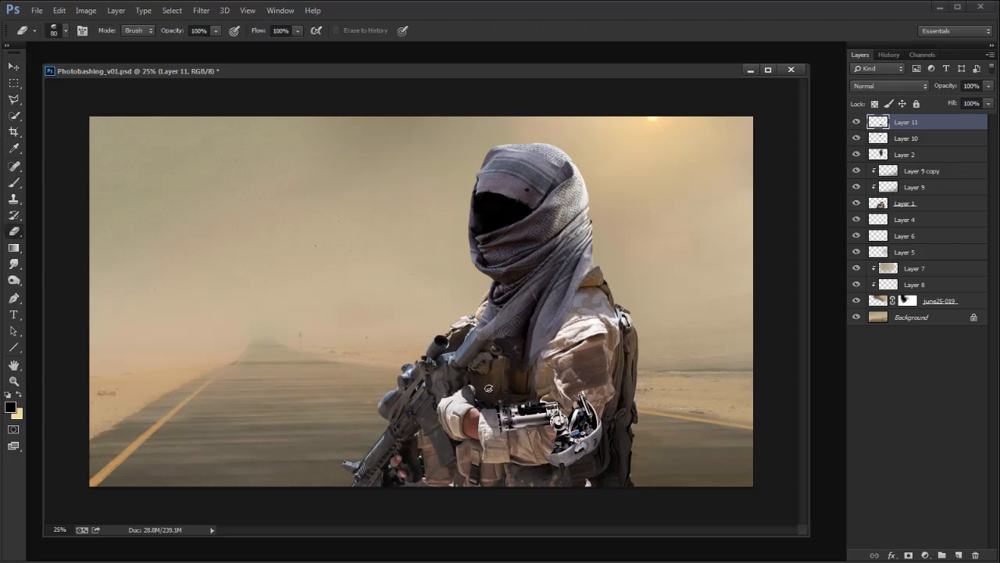
key(b)
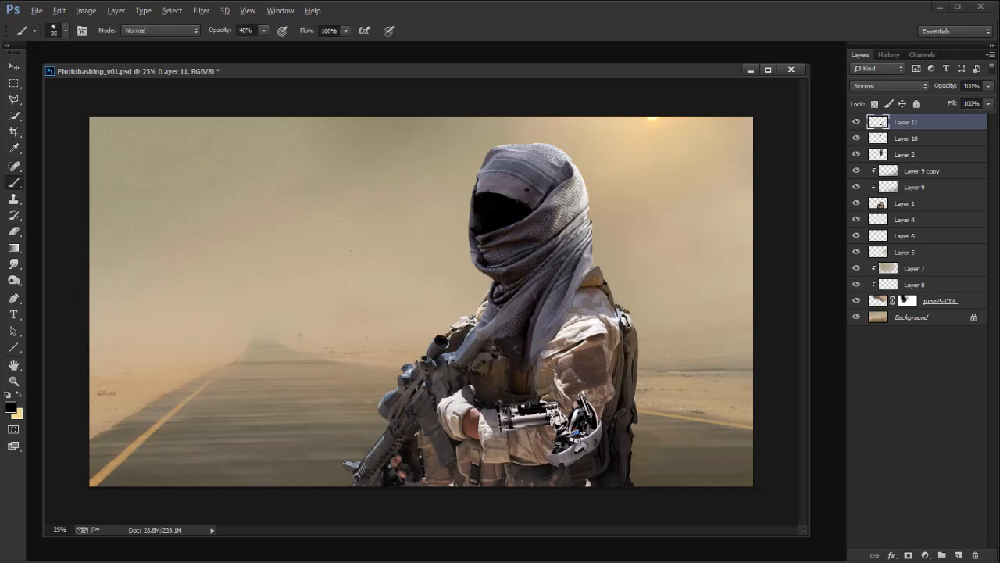
right_click(565, 402)
click(653, 381)
double_click(598, 398)
drag(272, 46, 306, 39)
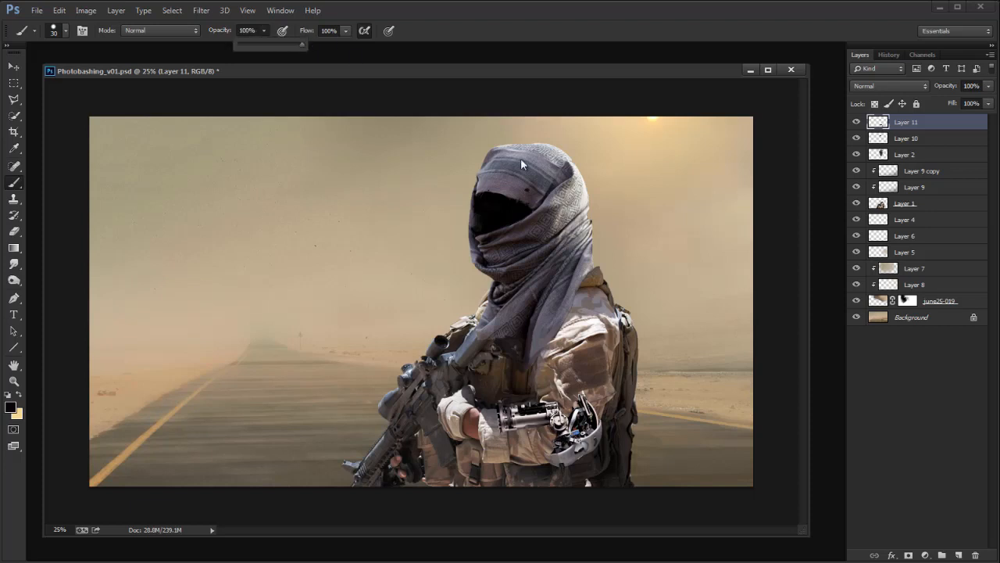
key(bracketright)
key(bracketright)
key(bracketright)
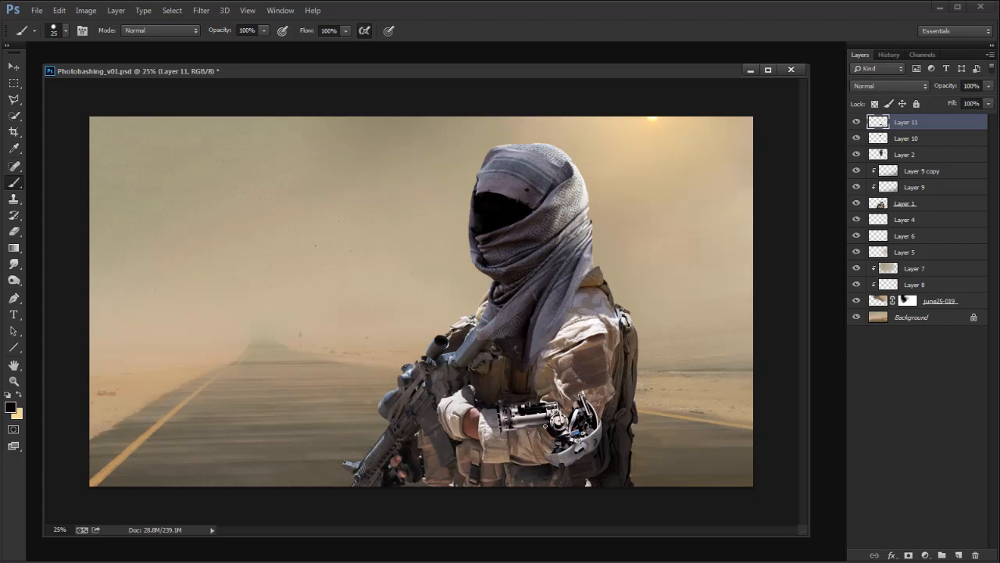
Step: Flip the canvas horizontally and enlarge the robotic arm on Layer 11 slightly
key(ctrl+shift+h)
key(v)
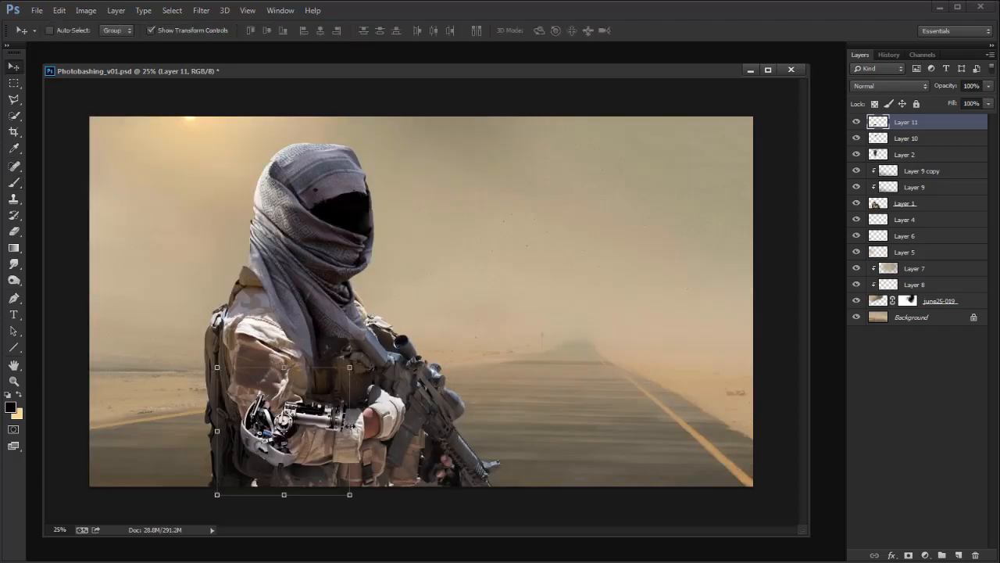
drag(349, 493, 352, 496)
key(Return)
Step: Sample the elbow plate's grey and paint over its holes and details to smooth the surface
key(b)
alt+click(274, 453)
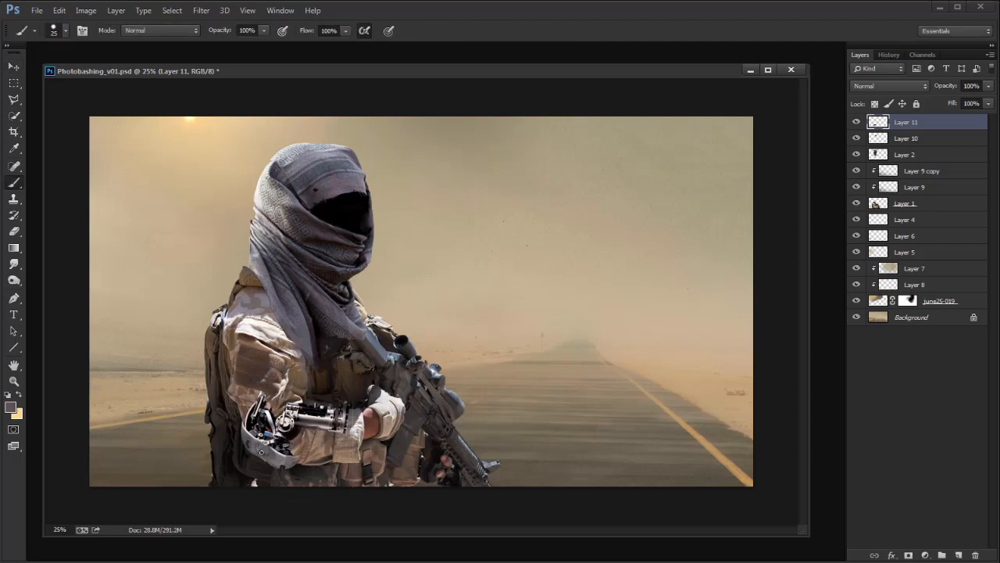
key(r)
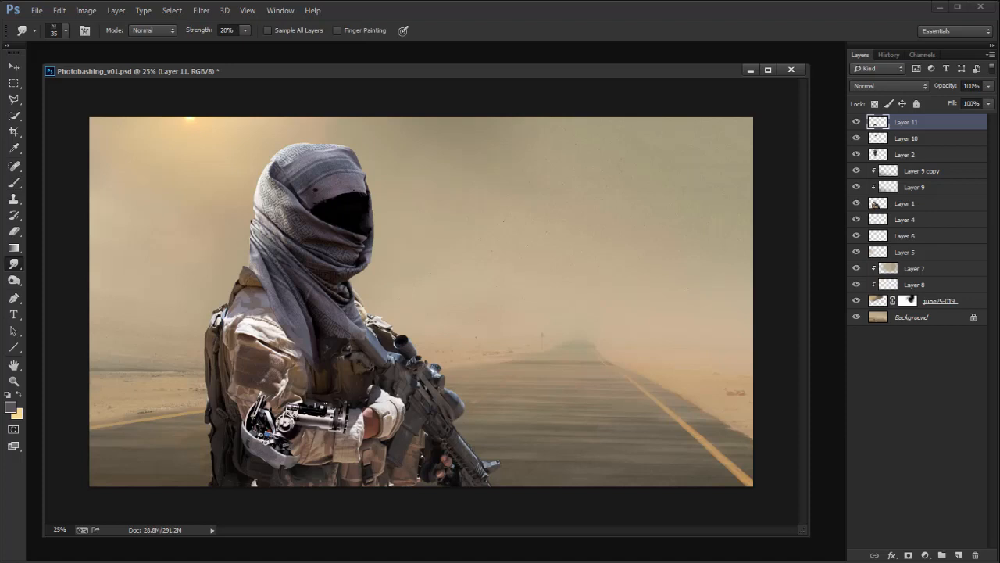
key(b)
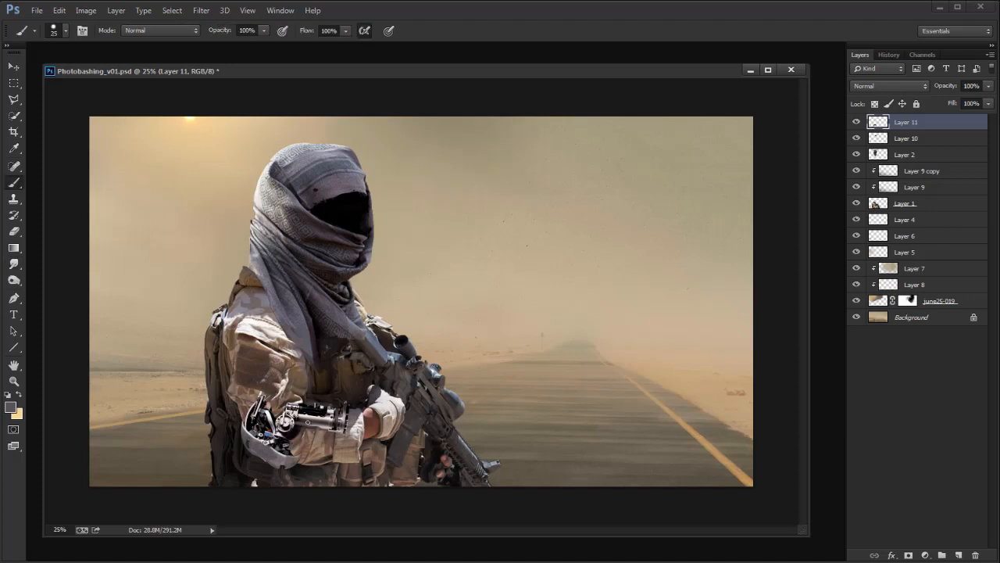
Step: Outline the robotic forearm's piston section with the Polygonal Lasso and copy it to a new layer
key(v)
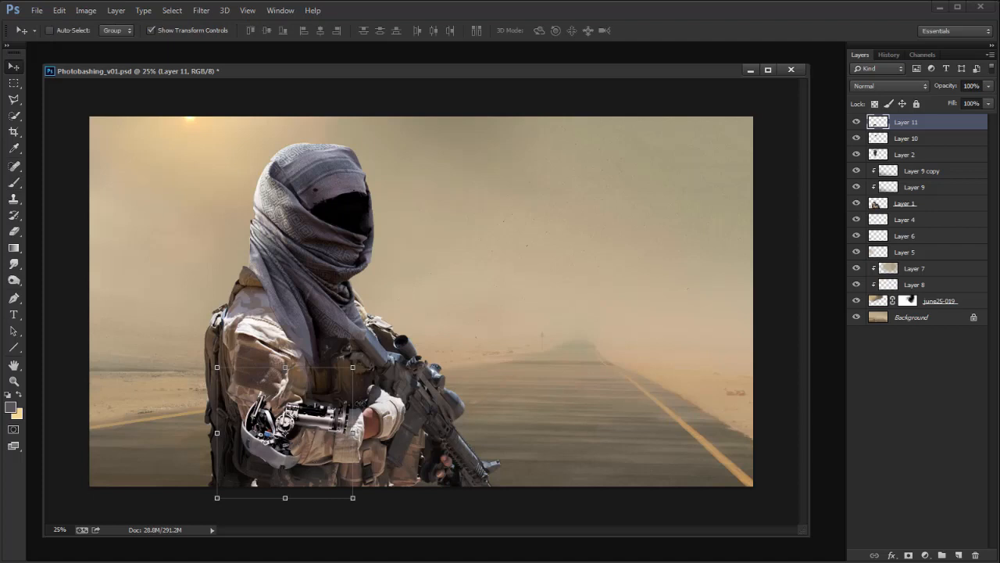
key(l)
click(343, 393)
click(304, 391)
click(282, 411)
click(300, 439)
click(349, 448)
double_click(385, 426)
key(ctrl+j)
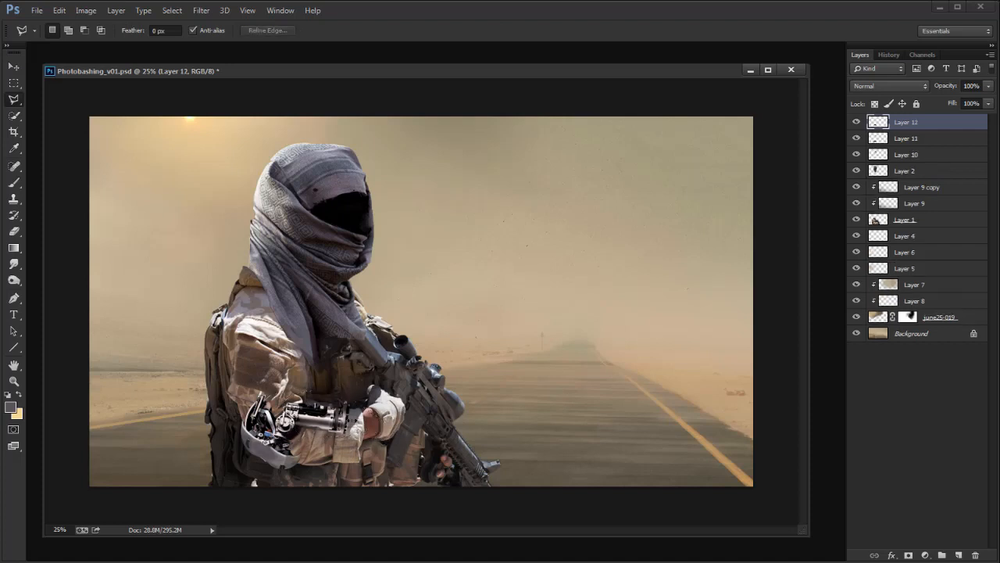
Step: Position the copied piston section directly below the original piston and move Layer 12 beneath Layer 11
key(v)
mouse_move(347, 428)
mouse_down()
mouse_move(356, 442)
mouse_move(361, 422)
mouse_move(350, 449)
mouse_move(367, 425)
mouse_move(352, 448)
mouse_up()
key(Return)
key(Up)
key(Up)
key(Up)
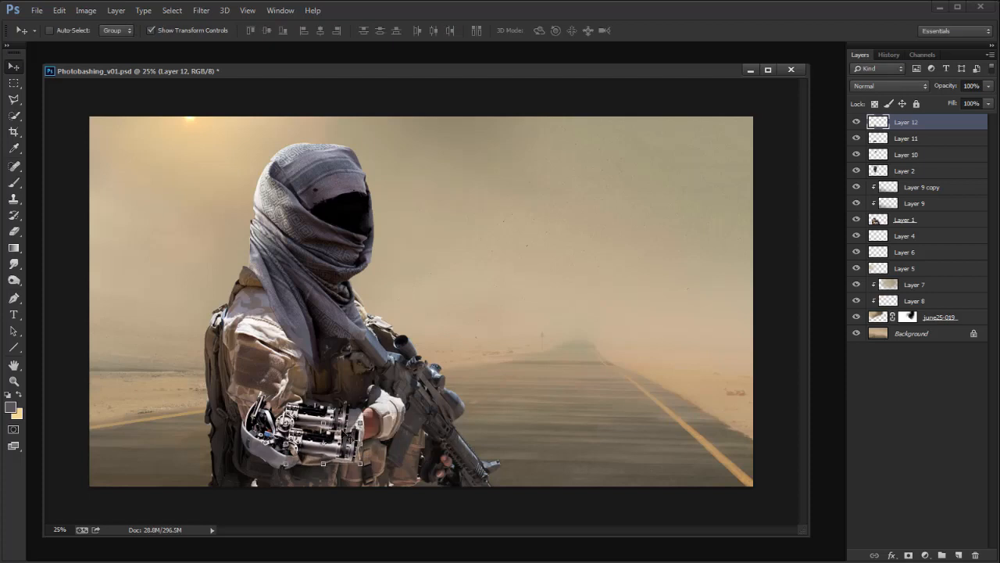
shift+click(922, 141)
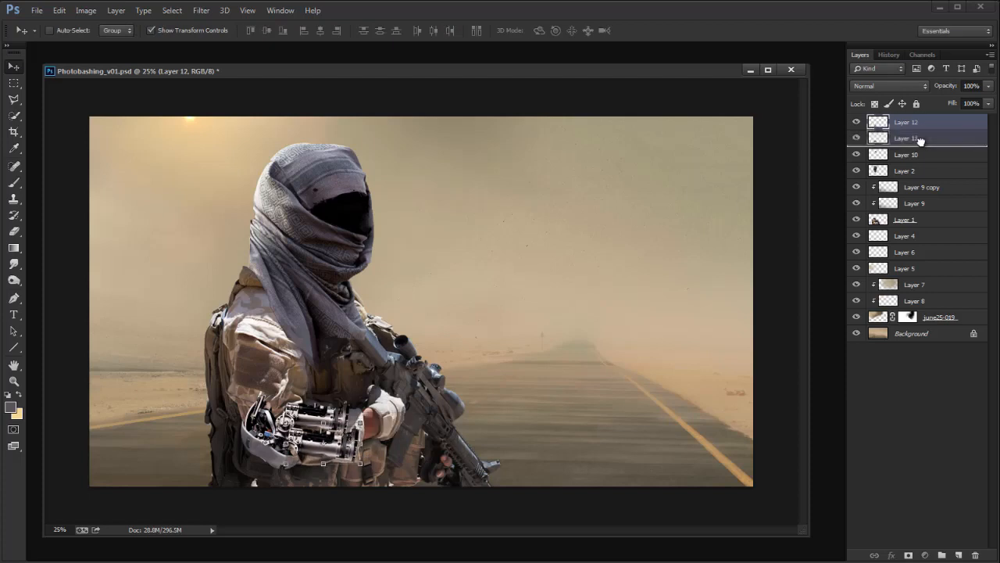
drag(922, 143, 922, 144)
Step: Flip the canvas back horizontally and add a new layer above Layer 12
key(ctrl+shift+h)
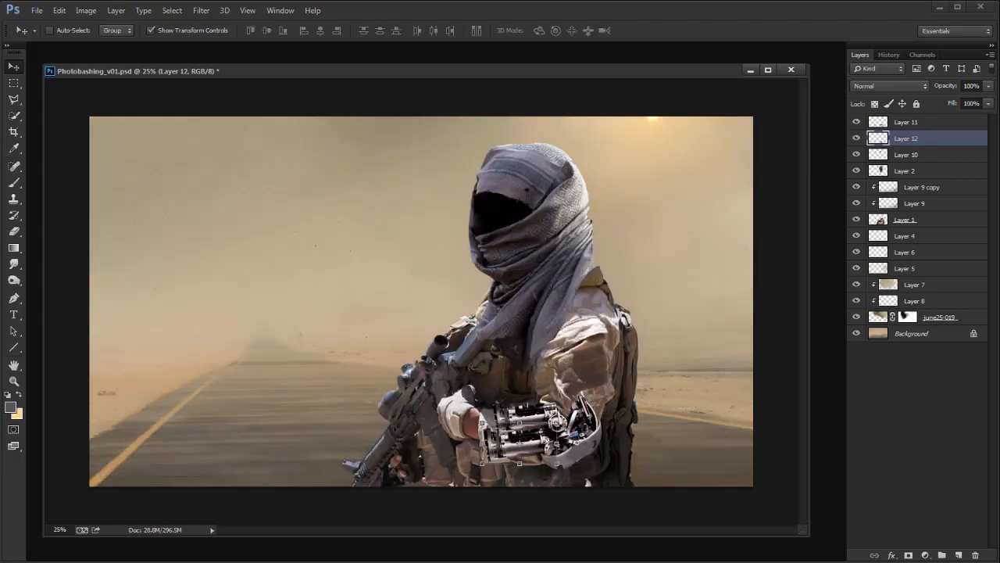
click(958, 554)
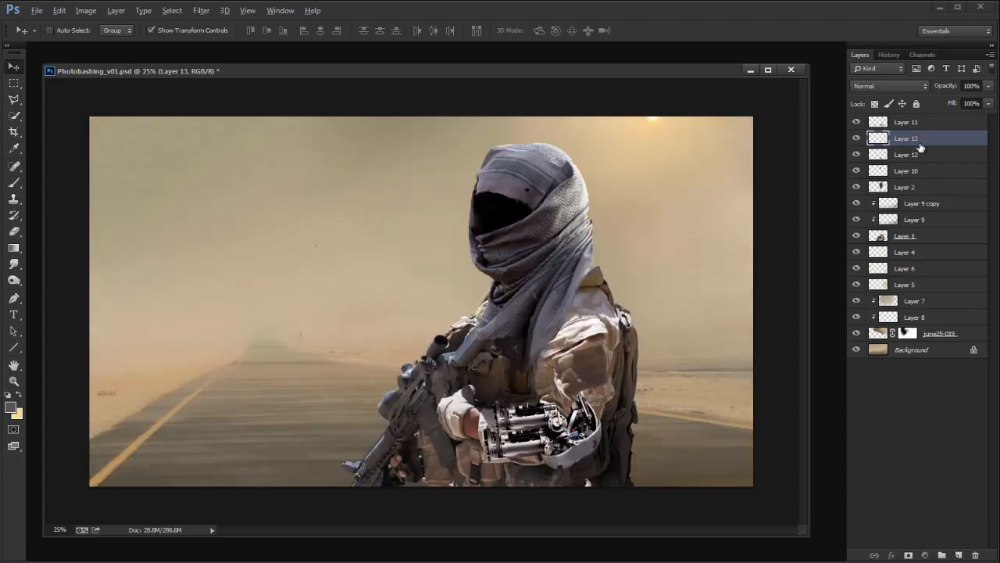
Step: Clip Layer 13 to Layer 12, then paint sampled dark tones as shading on the lower piston and erase the excess
alt+click(922, 146)
key(b)
alt+click(544, 429)
mouse_move(527, 443)
mouse_down()
mouse_move(518, 443)
mouse_move(545, 439)
mouse_move(512, 442)
mouse_move(539, 448)
mouse_up()
alt+click(551, 436)
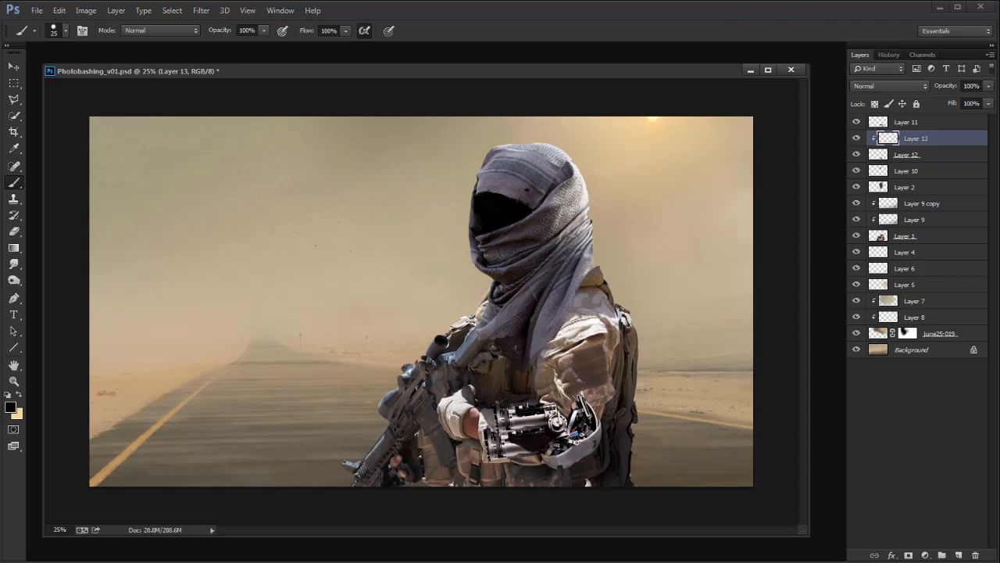
key(e)
mouse_move(522, 451)
mouse_down()
mouse_move(533, 449)
mouse_move(513, 443)
mouse_up()
Step: Set Layer 13's blending mode to Darken and its opacity to 82%
key(b)
click(886, 86)
click(875, 117)
drag(989, 86, 977, 104)
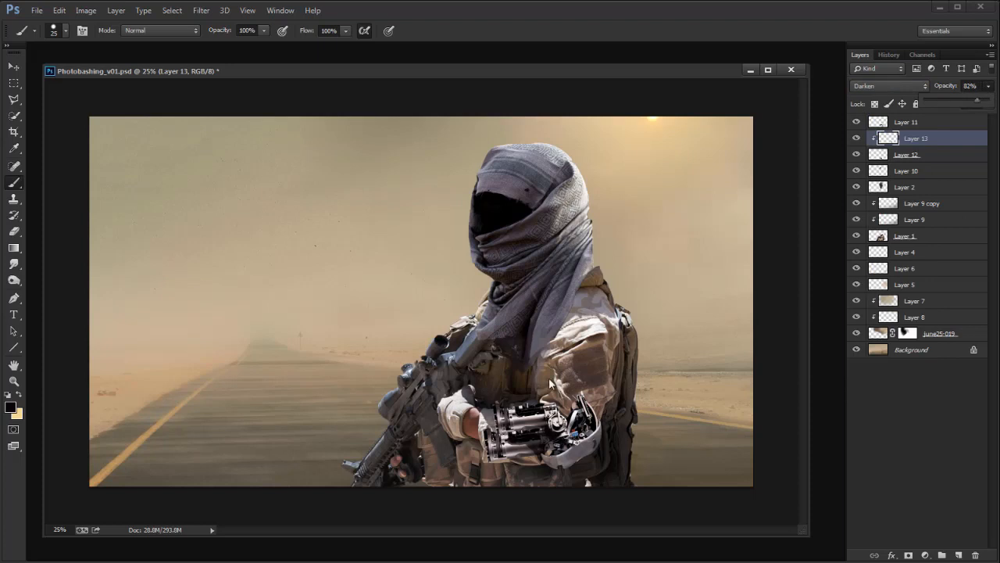
Step: Clean up the lower piston's shading with a 30 px eraser and paint more black onto the piston with a 25 px brush
key(r)
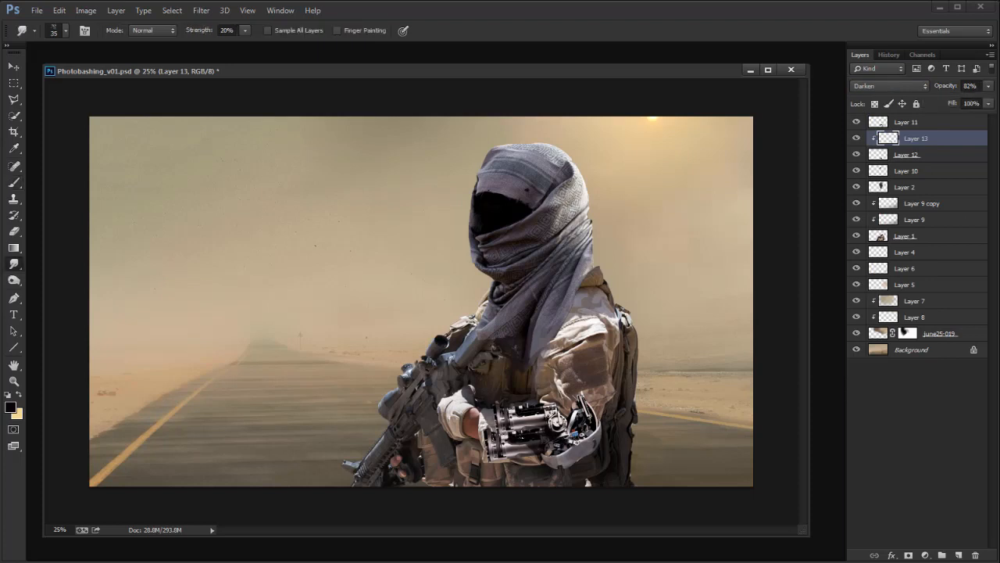
key(e)
right_click(542, 406)
click(603, 398)
key(Return)
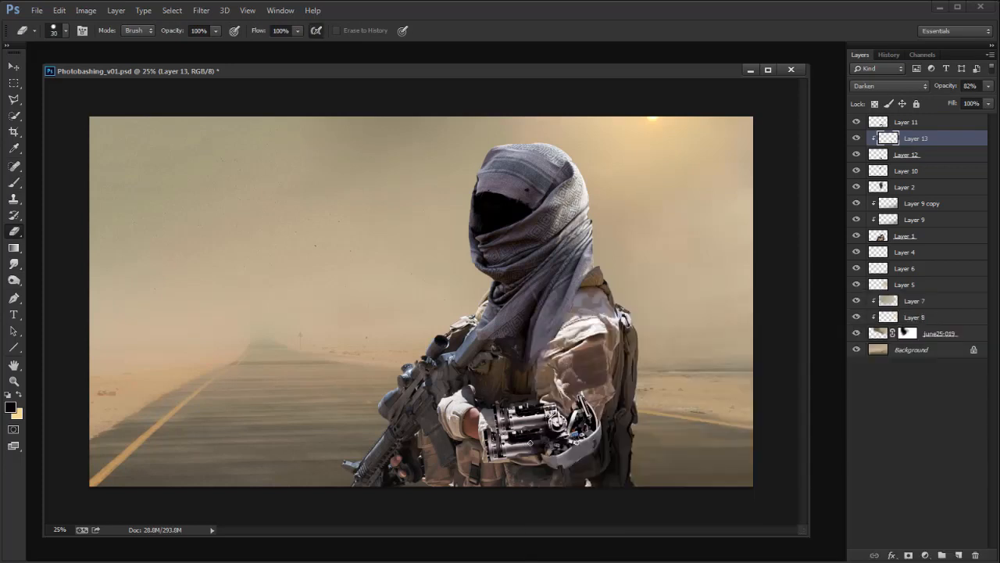
mouse_move(516, 445)
mouse_down()
mouse_move(504, 446)
mouse_move(532, 442)
mouse_up()
key(b)
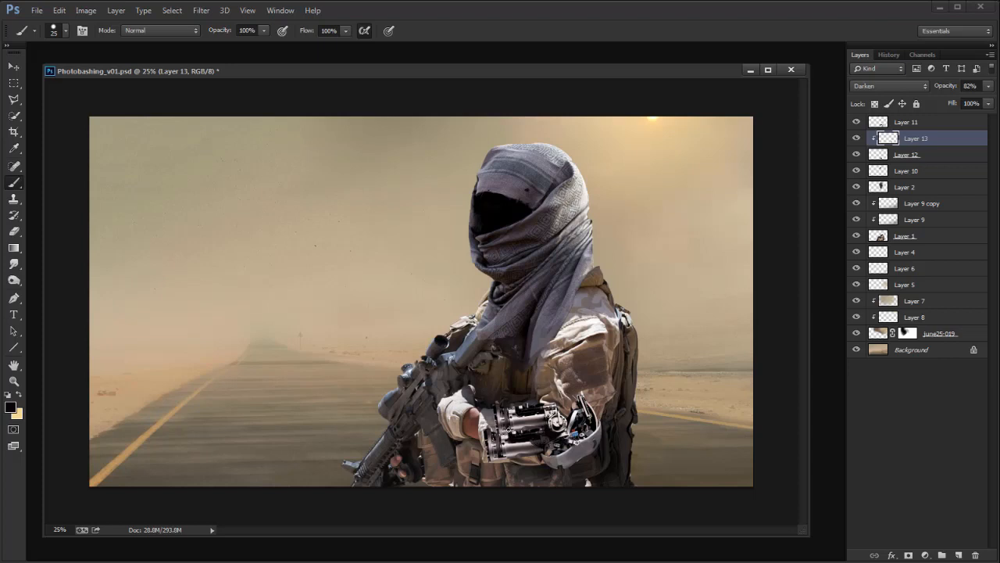
drag(509, 436, 494, 438)
key(g)
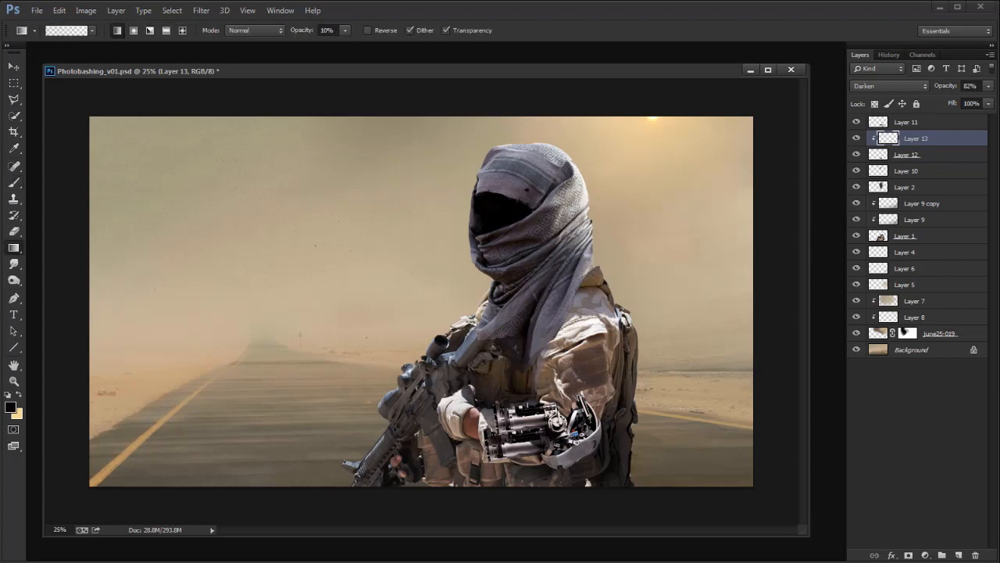
key(b)
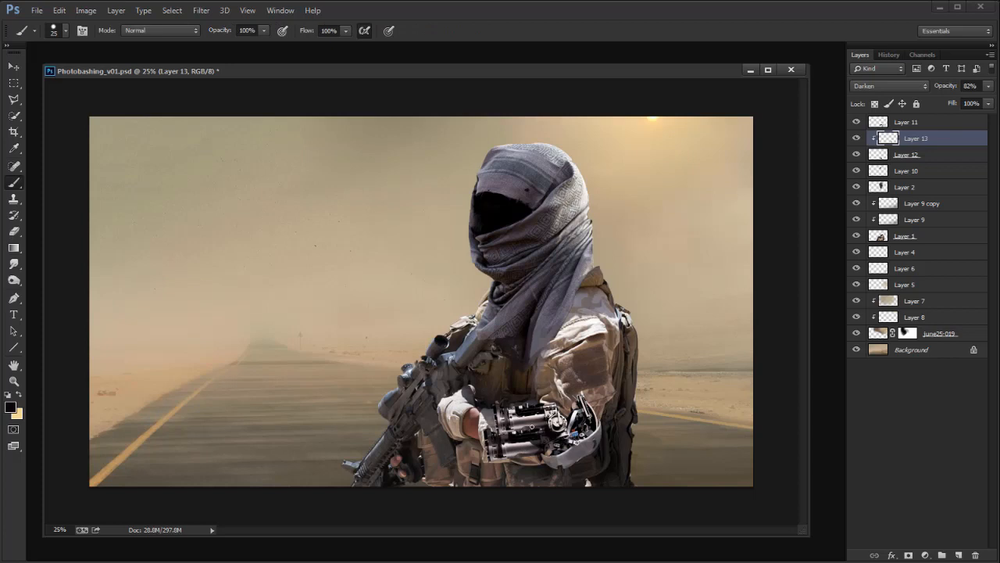
Step: Choose a soft round brush and enlarge it to 80 px for shading the robotic arm
right_click(546, 324)
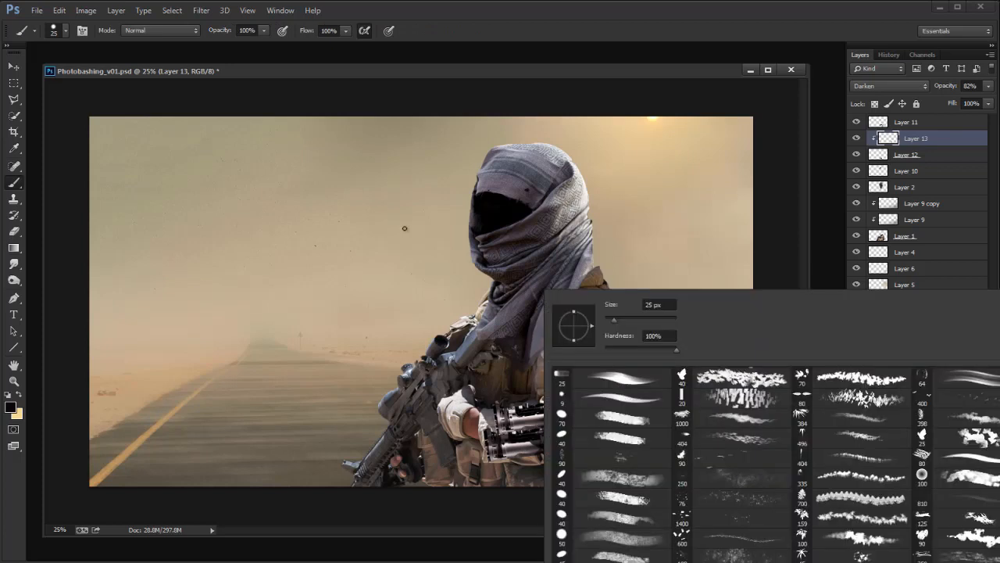
click(142, 121)
right_click(132, 130)
click(722, 223)
click(231, 222)
click(193, 190)
click(379, 72)
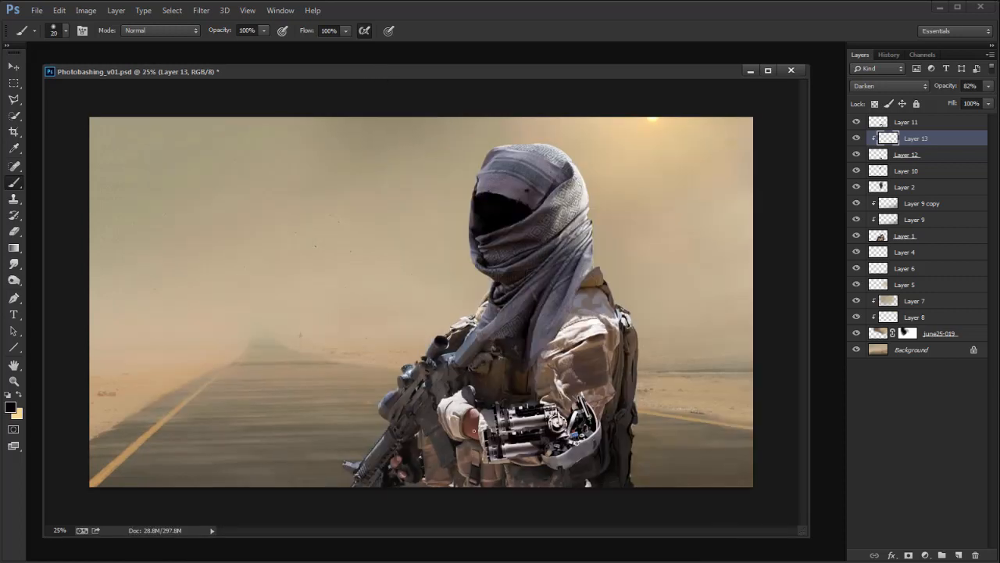
key(bracketright)
key(bracketright)
key(bracketright)
key(bracketright)
key(bracketright)
key(bracketright)
key(bracketright)
Step: Add a new layer clipped to Layer 11 and darken the elbow plate with a 150 px soft black brush
click(912, 123)
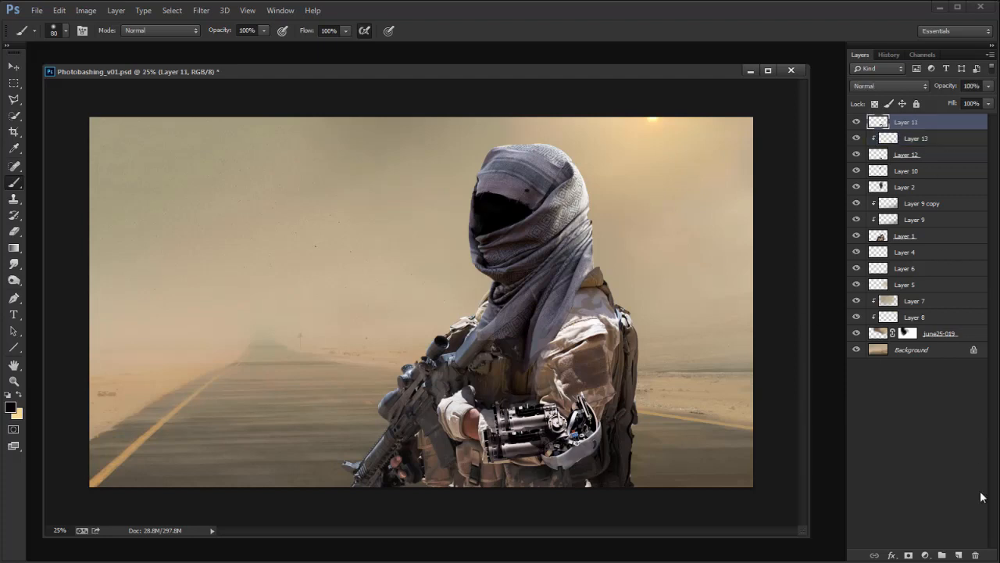
click(959, 555)
alt+click(930, 125)
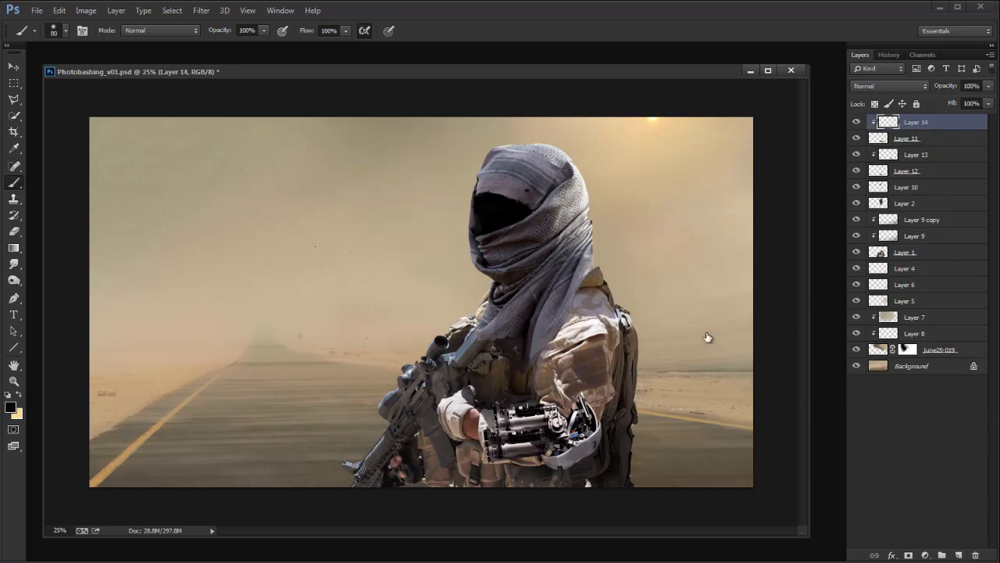
key(bracketright)
key(bracketright)
key(bracketright)
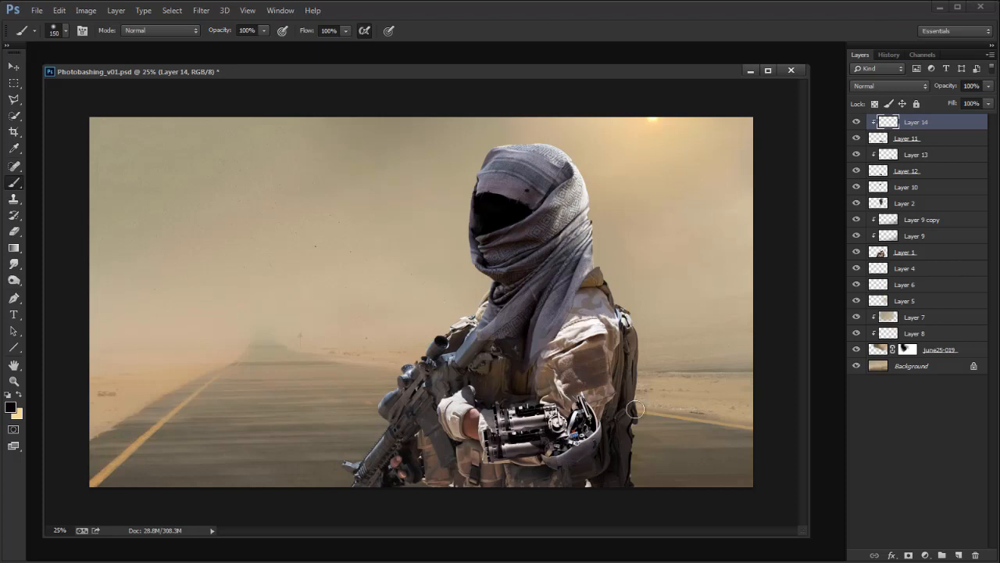
Step: Reduce the brush to 60 px and paint soft black shading along the upper piston
key(bracketleft)
key(bracketleft)
key(bracketleft)
key(bracketleft)
key(bracketleft)
key(bracketleft)
drag(506, 432, 543, 426)
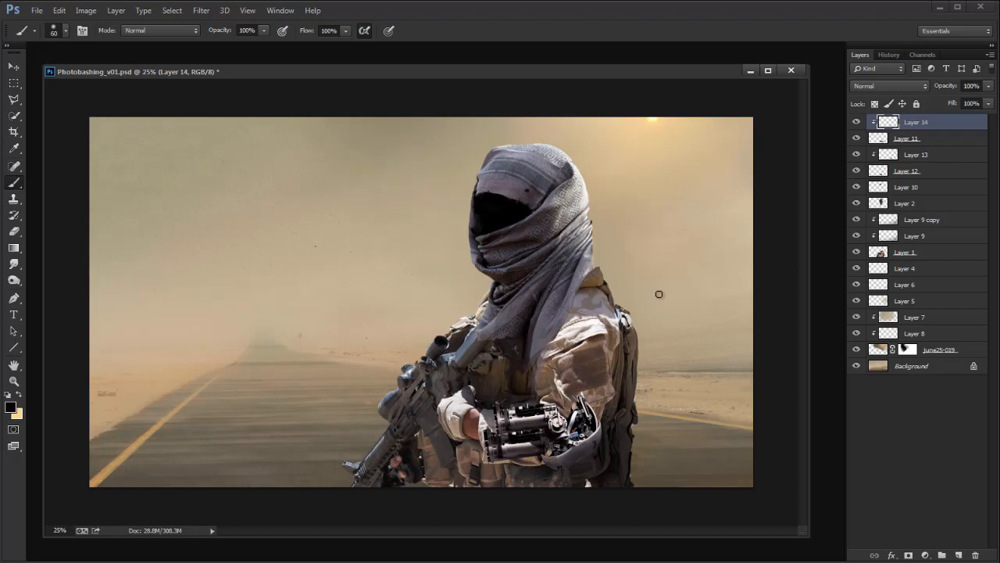
Step: Merge the clipped shading Layer 14 into Layer 11 and Layer 13 into Layer 12
key(ctrl+e)
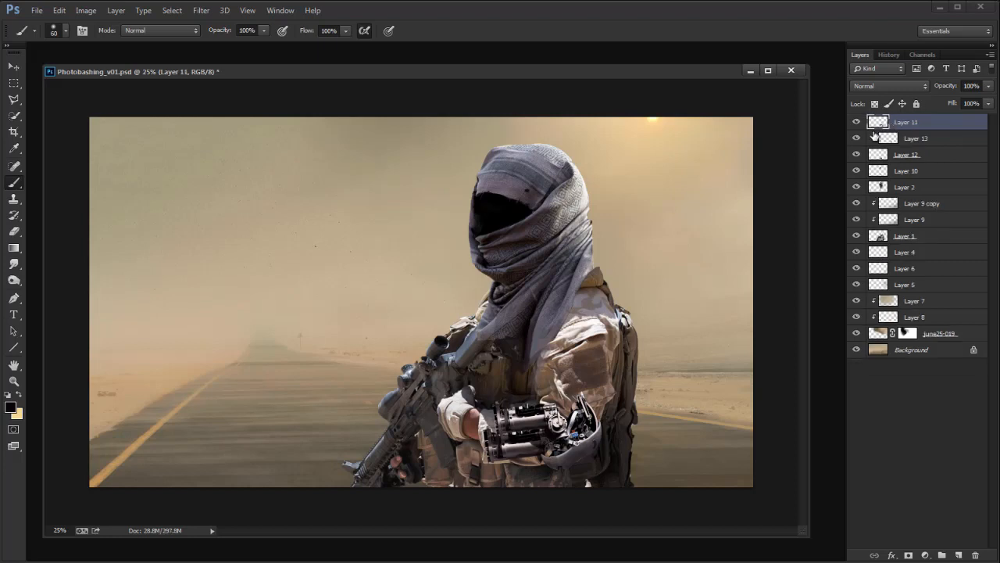
click(900, 139)
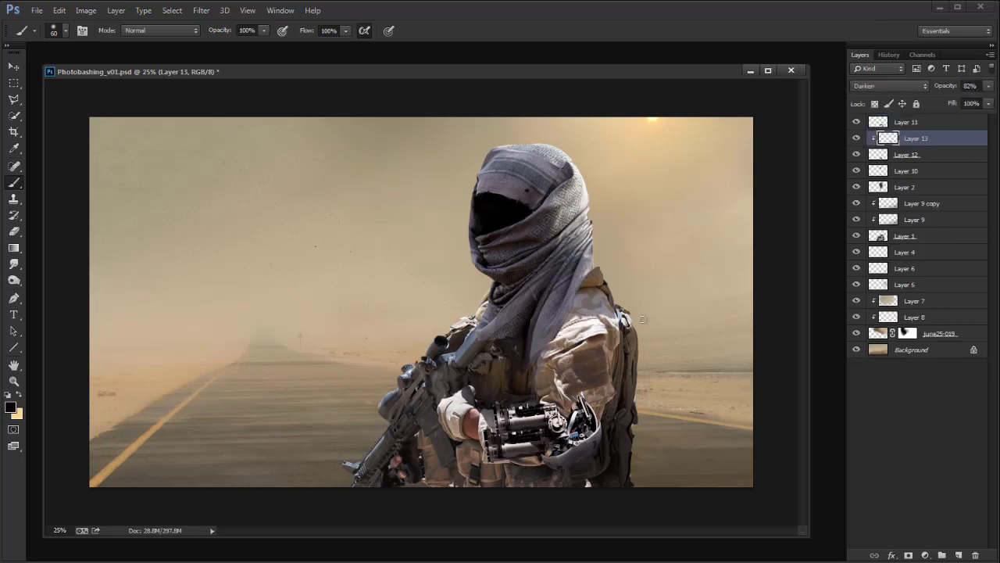
key(ctrl+e)
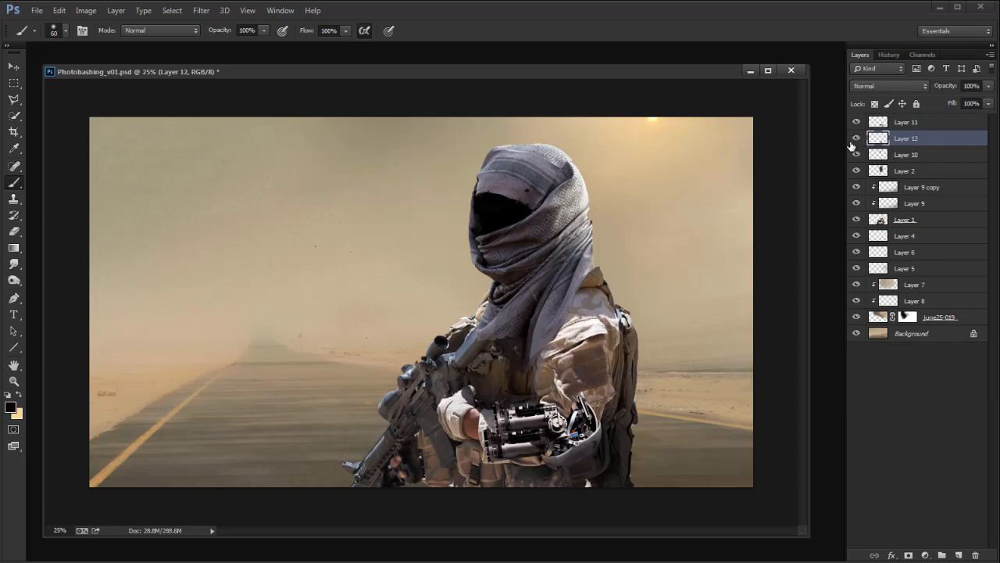
Step: Toggle the visibility of Layers 11 and 12 to compare the arm parts each one contains
click(947, 122)
click(857, 123)
click(856, 122)
click(856, 138)
click(856, 139)
Step: On Layer 12, paint sampled dark tones where the lower piston meets the elbow, using a 9 px brush at 90% flow
click(888, 138)
key(shift+9)
key(ctrl+plus)
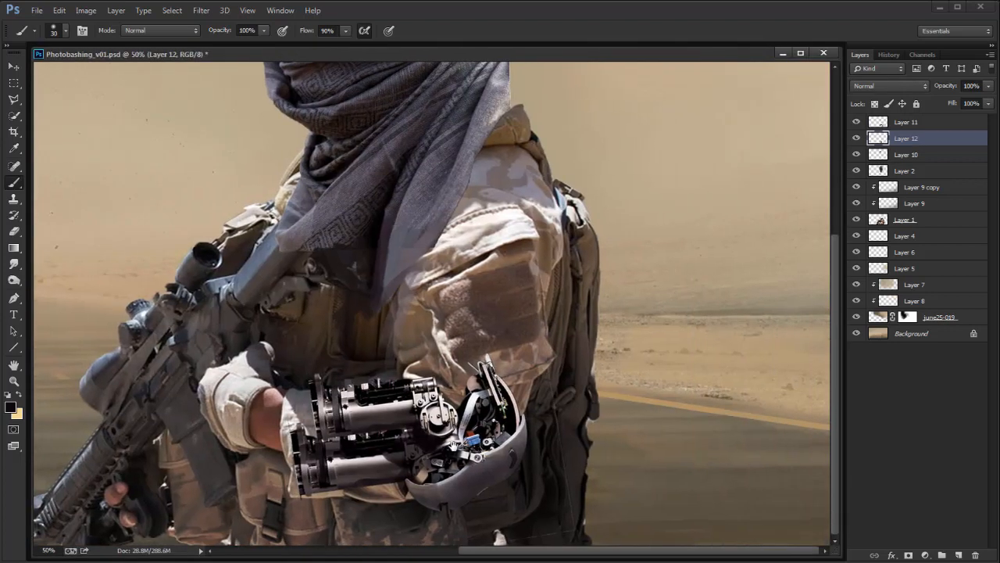
alt+click(426, 461)
right_click(427, 461)
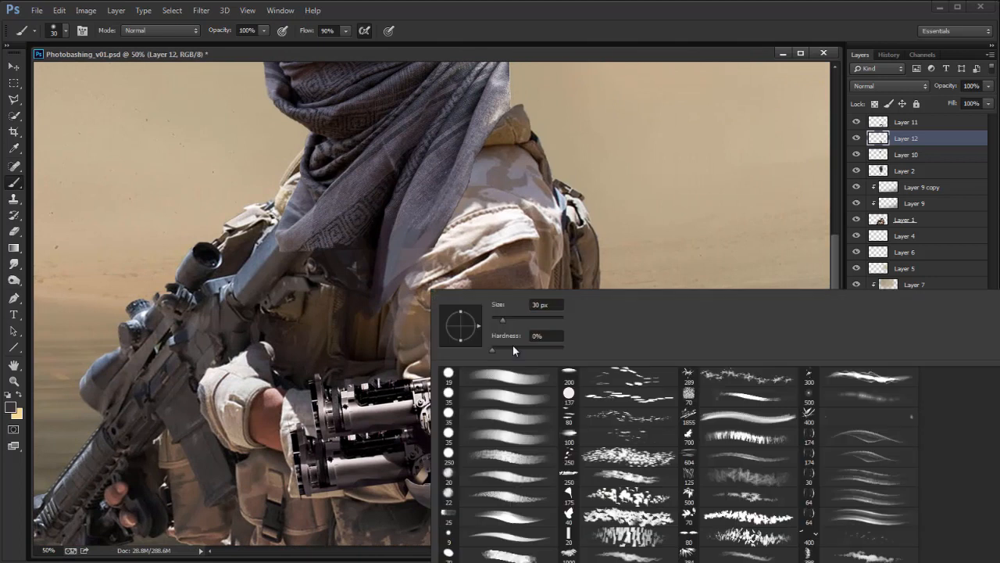
click(501, 538)
key(Return)
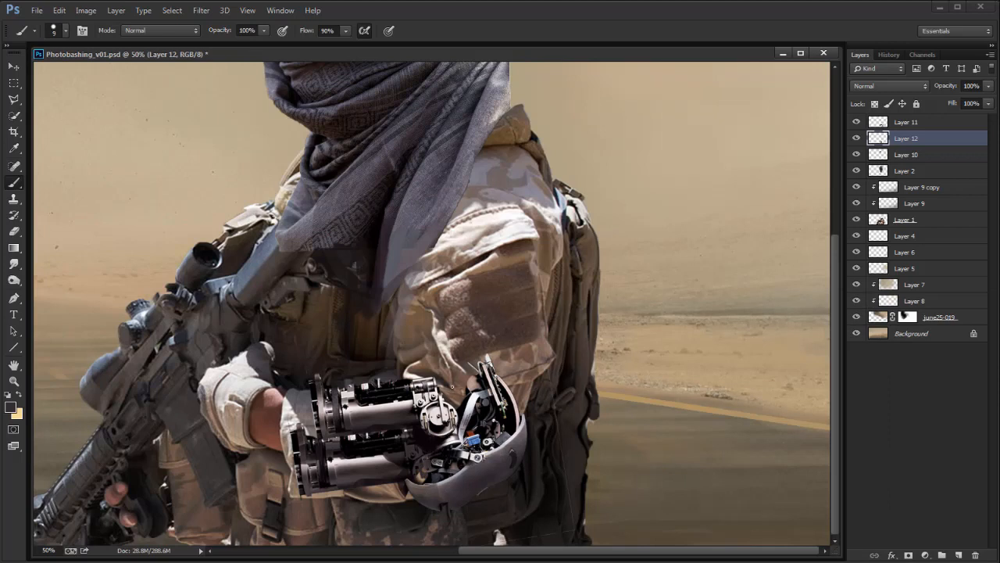
key(d)
key(x)
key(d)
alt+click(429, 464)
drag(460, 403, 608, 335)
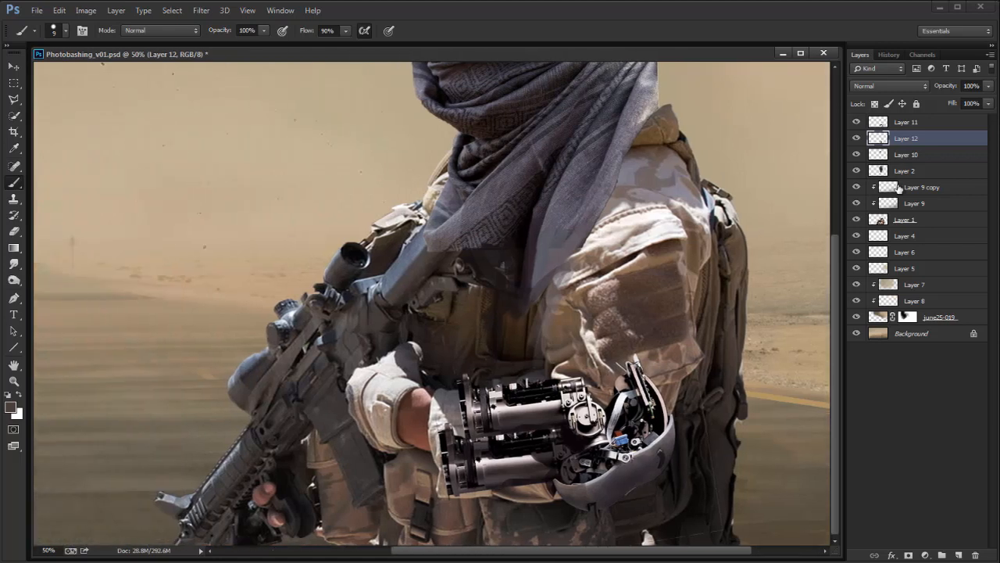
Step: Check Layer 11 by toggling its visibility, reset the colours to default and merge it down into Layer 12
click(857, 122)
click(857, 122)
key(d)
key(ctrl+minus)
key(ctrl+minus)
key(ctrl+plus)
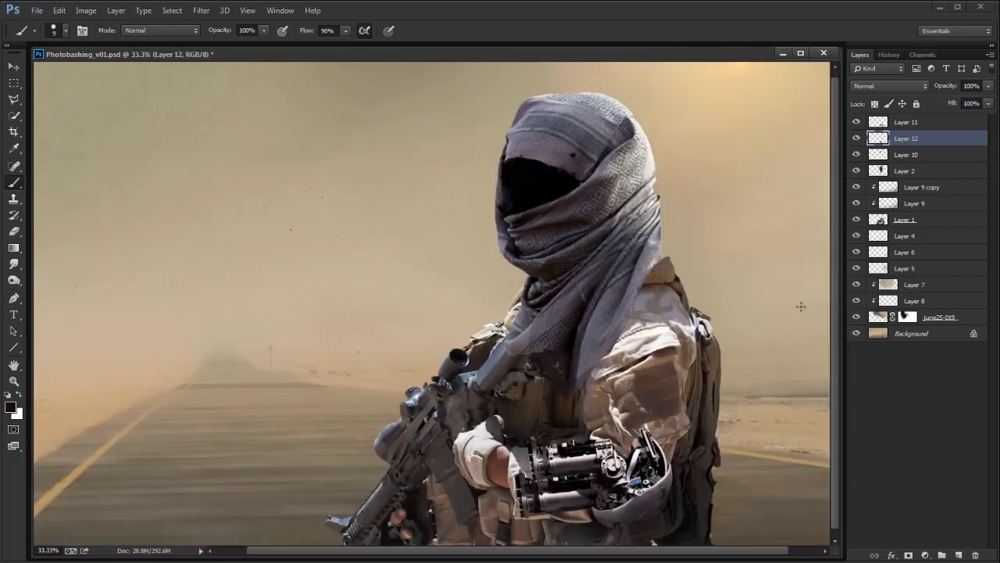
click(906, 122)
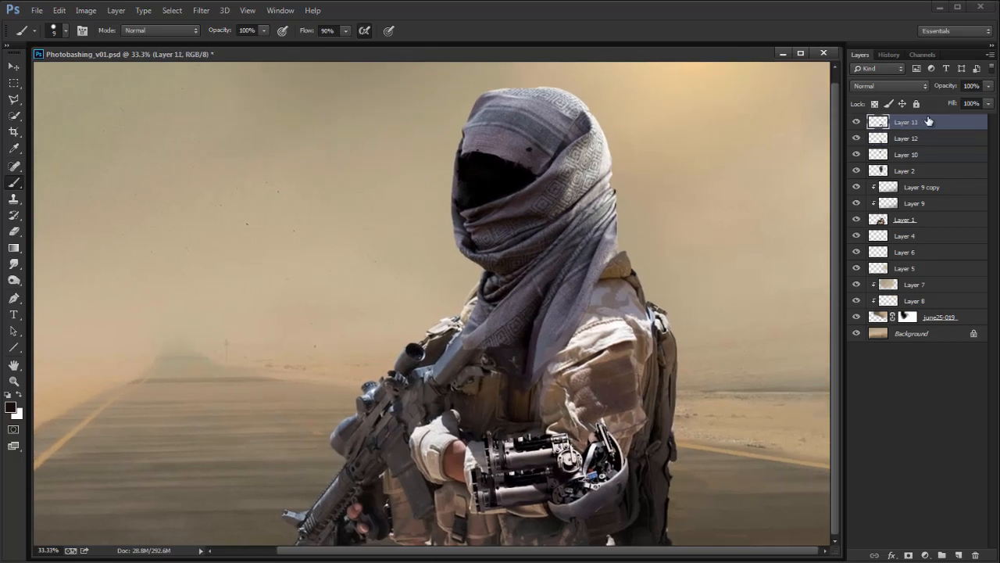
key(Delete)
click(857, 122)
click(856, 121)
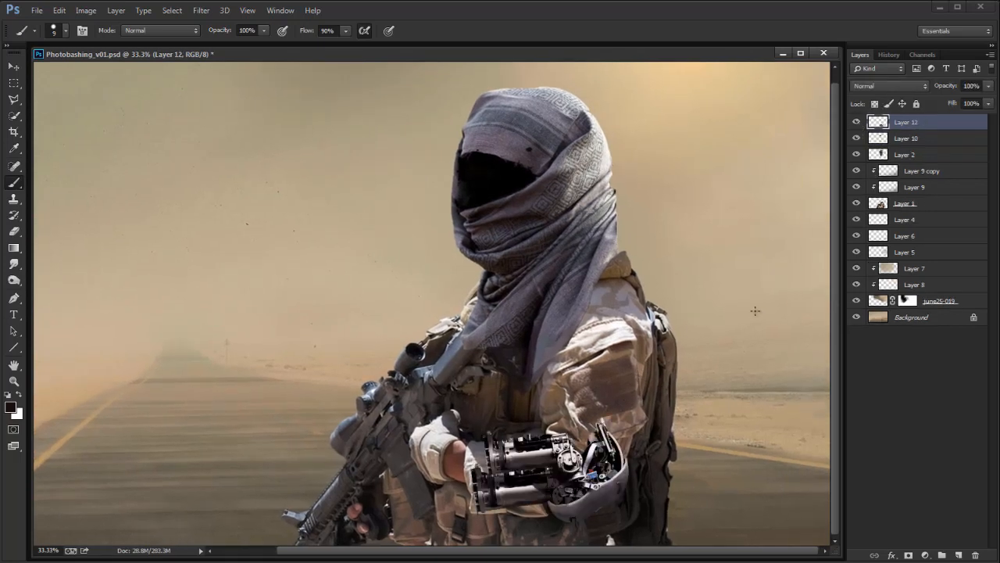
Step: Switch to the Reference folder in Windows Explorer and view the warriorweb1 photo of the leg exoskeleton
key(alt+Tab)
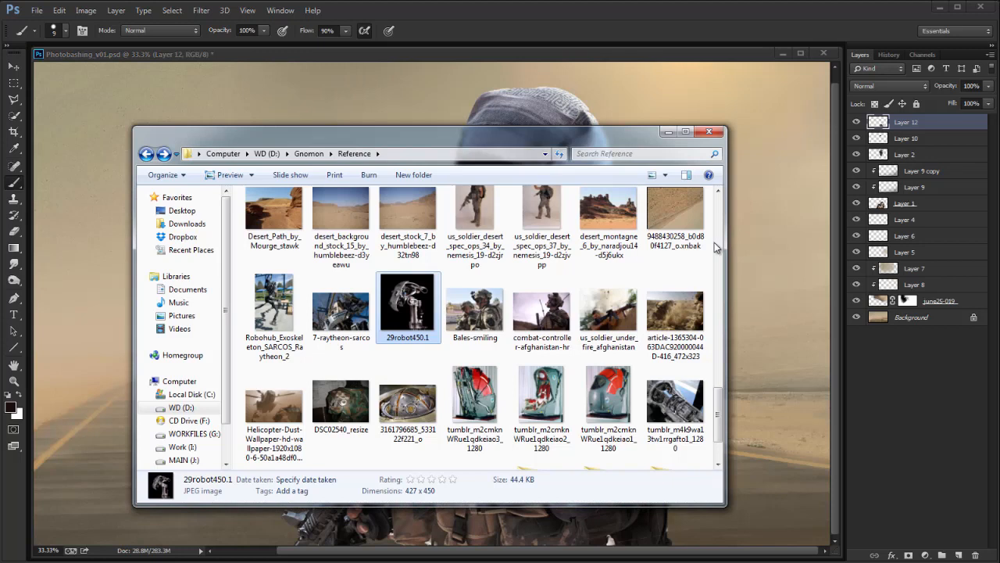
drag(720, 397, 721, 233)
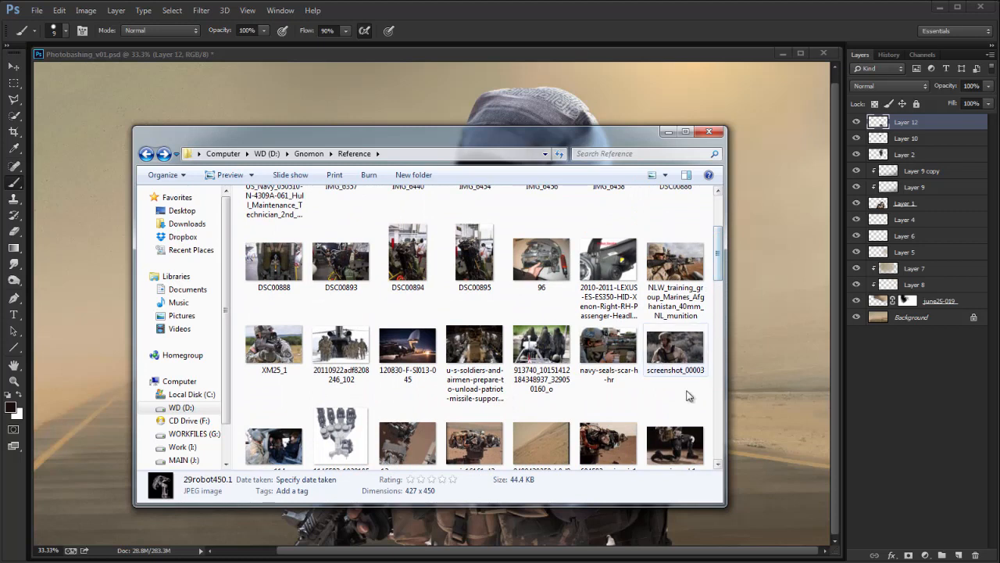
click(678, 450)
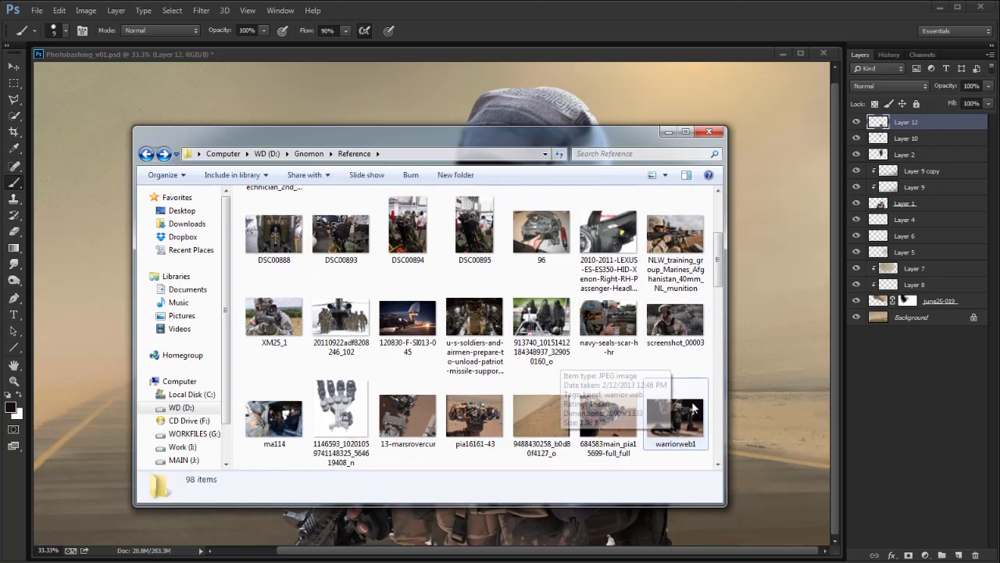
double_click(691, 411)
drag(736, 107, 576, 62)
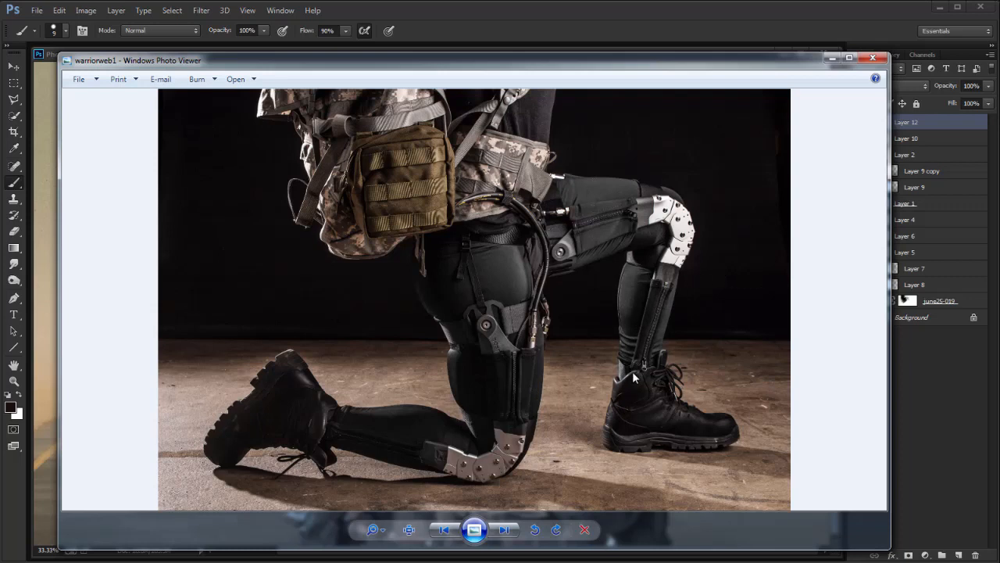
click(874, 59)
Step: Place the warriorweb1 photo into the Photoshop document and rasterize it
drag(771, 349, 770, 352)
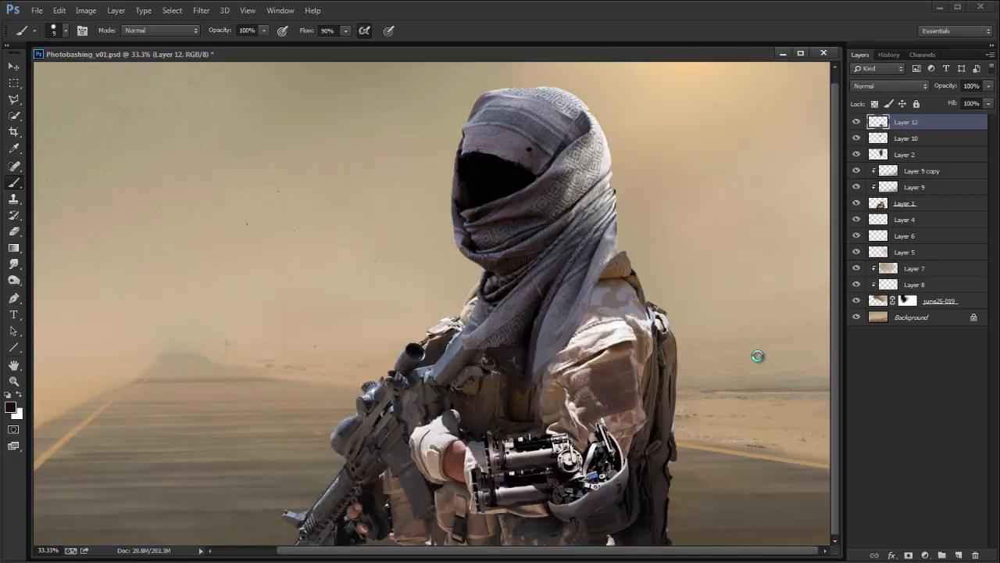
mouse_move(494, 263)
mouse_down()
mouse_move(621, 194)
mouse_move(669, 148)
mouse_up()
key(b)
click(649, 322)
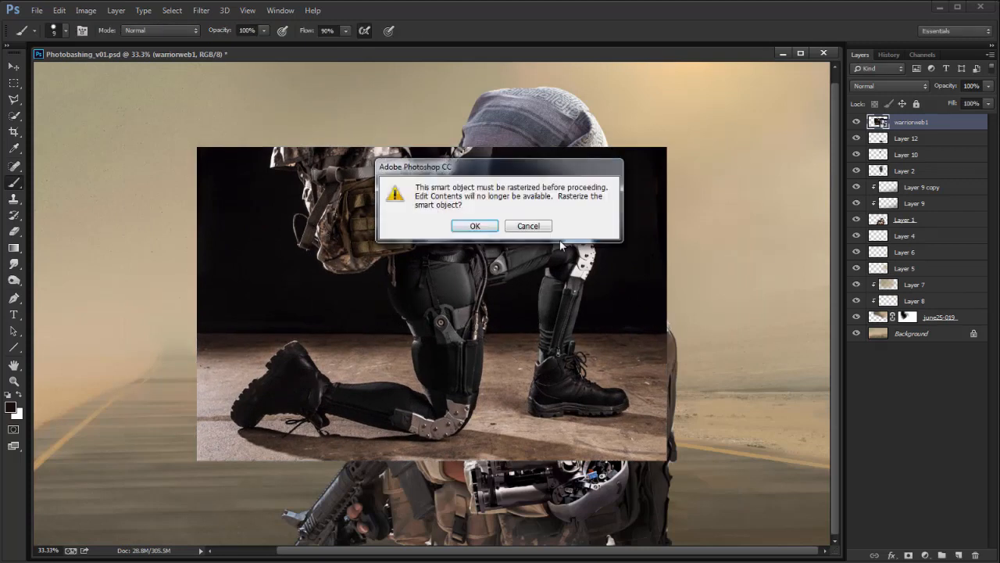
click(486, 224)
Step: Flip the warriorweb1 photo vertically, tilt it counterclockwise and move it slightly down over the soldier
key(v)
key(ctrl+t)
right_click(649, 302)
click(694, 489)
drag(707, 485, 284, 306)
key(Return)
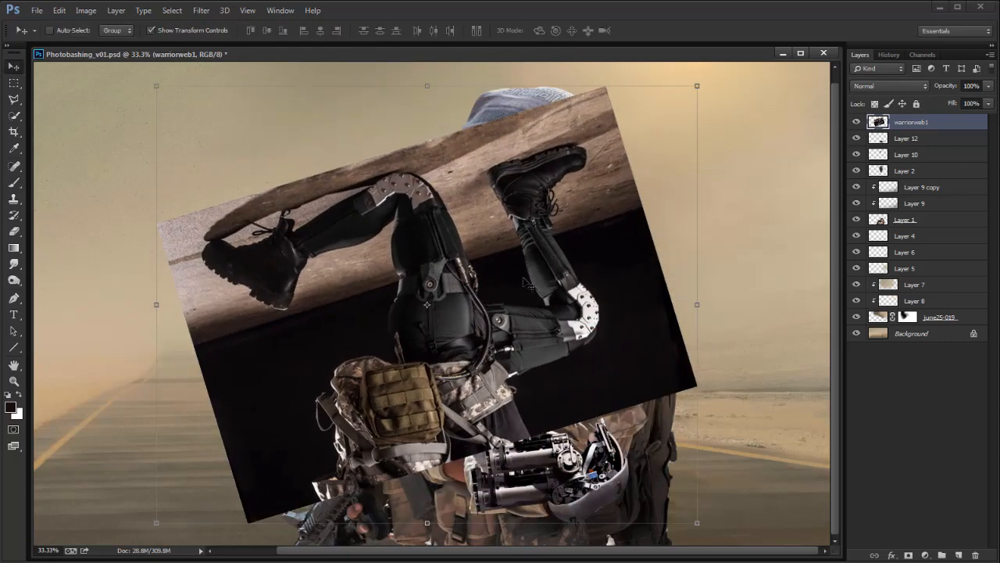
drag(408, 341, 407, 354)
Step: Select the central black-clad thigh with Quick Selection, extend its lower edge with the Polygonal Lasso and copy it to a new layer
key(w)
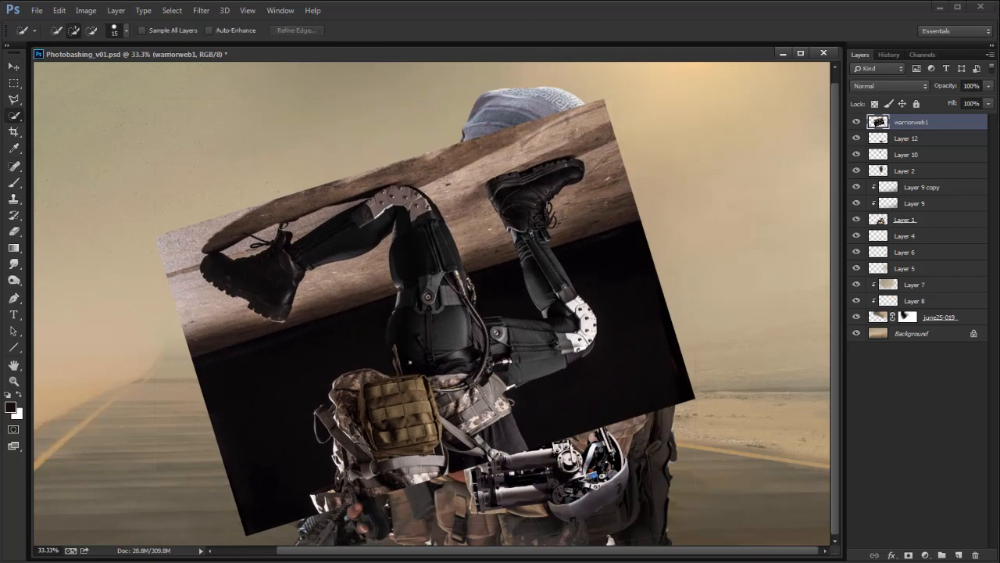
drag(410, 232, 410, 228)
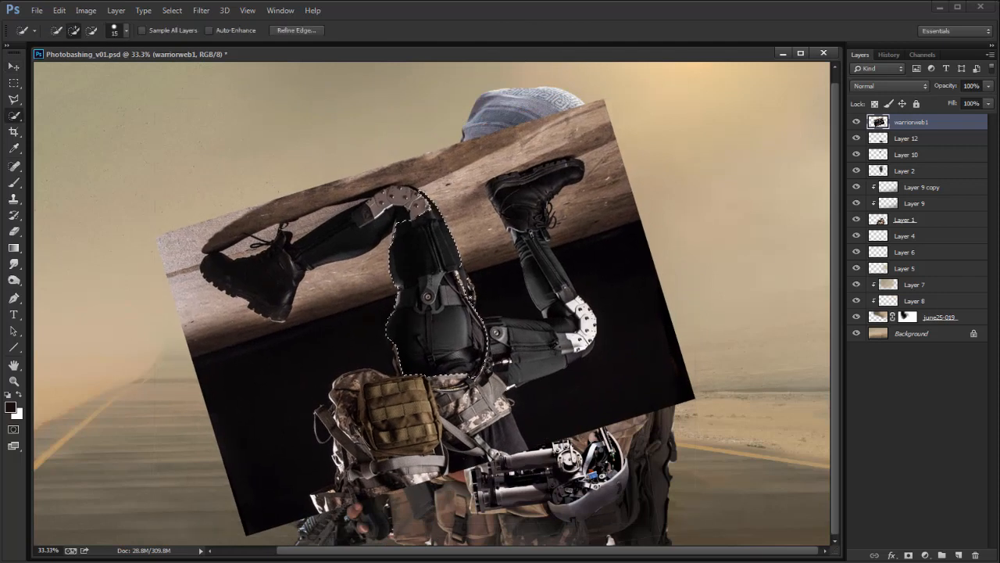
key(alt)
key(l)
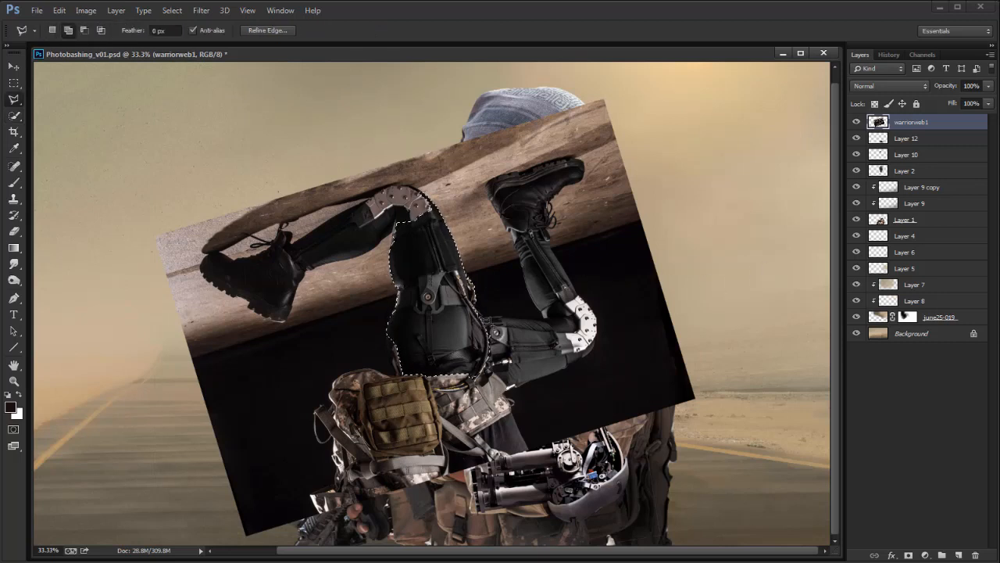
click(491, 361)
click(482, 377)
click(470, 385)
click(448, 388)
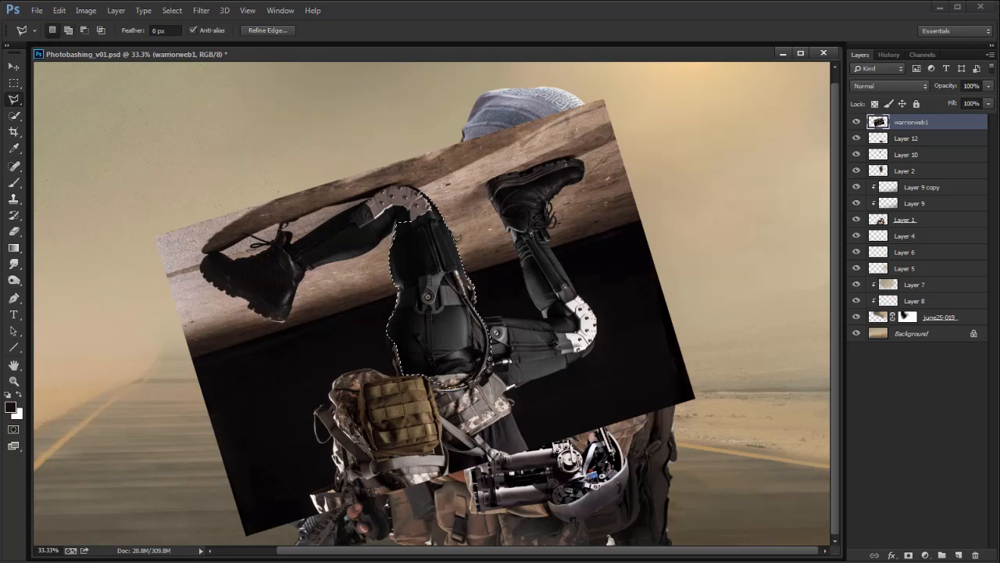
key(ctrl+j)
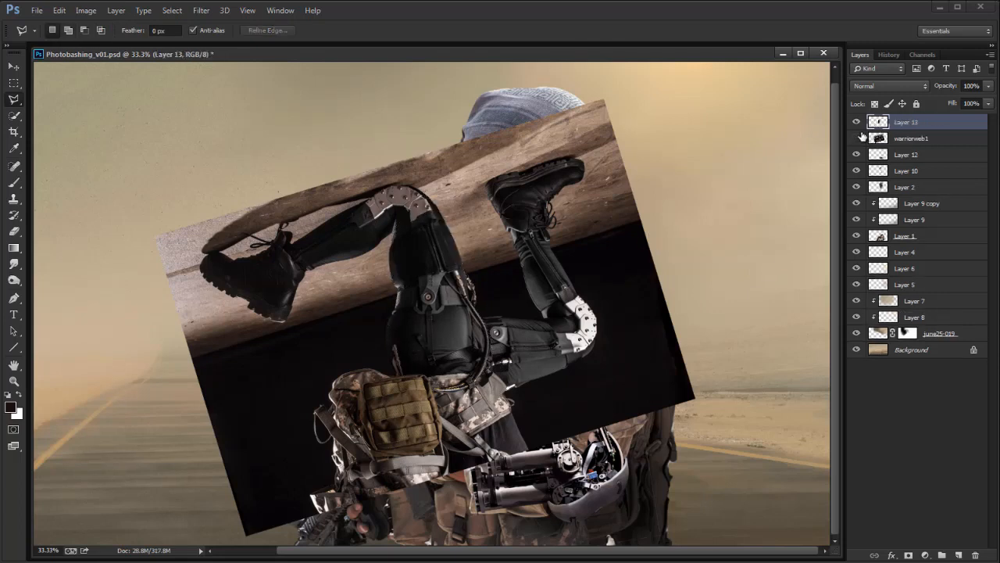
Step: Hide the warriorweb1 photo and try fitting the copied thigh piece over the soldier's upper arm, rotating and moving it into place
click(858, 138)
key(v)
drag(464, 309, 640, 391)
click(686, 274)
drag(686, 274, 687, 305)
mouse_move(645, 364)
mouse_down()
mouse_move(659, 351)
mouse_move(653, 361)
mouse_up()
key(Return)
Step: Delete the warriorweb1 photo layer and the copied thigh layer
drag(928, 125, 921, 146)
drag(635, 424, 616, 404)
key(Delete)
click(906, 122)
click(857, 121)
click(857, 122)
key(Delete)
Step: Switch to the Reference folder in Windows Explorer and look through its photos for another exoskeleton reference
key(alt+Tab)
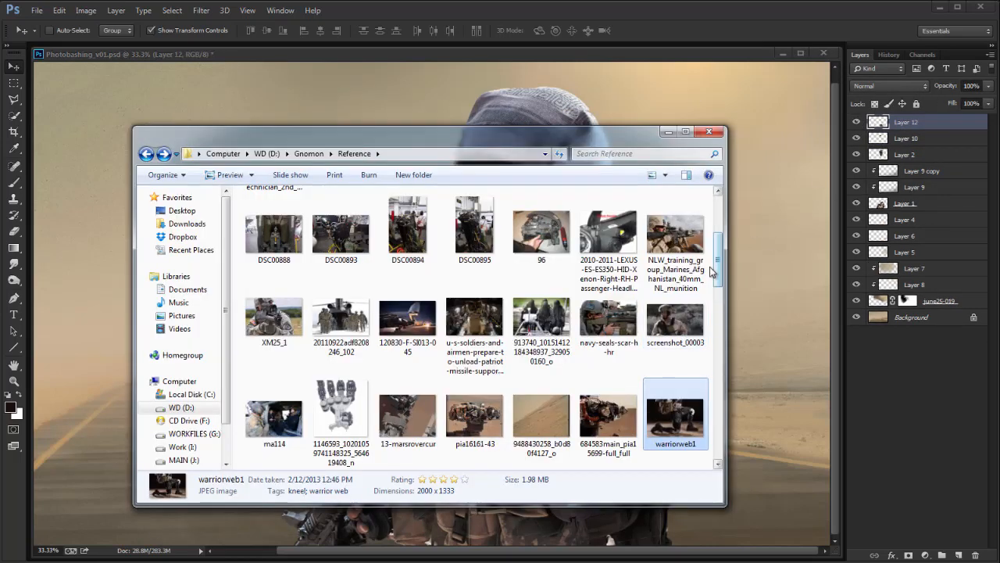
drag(719, 272, 719, 239)
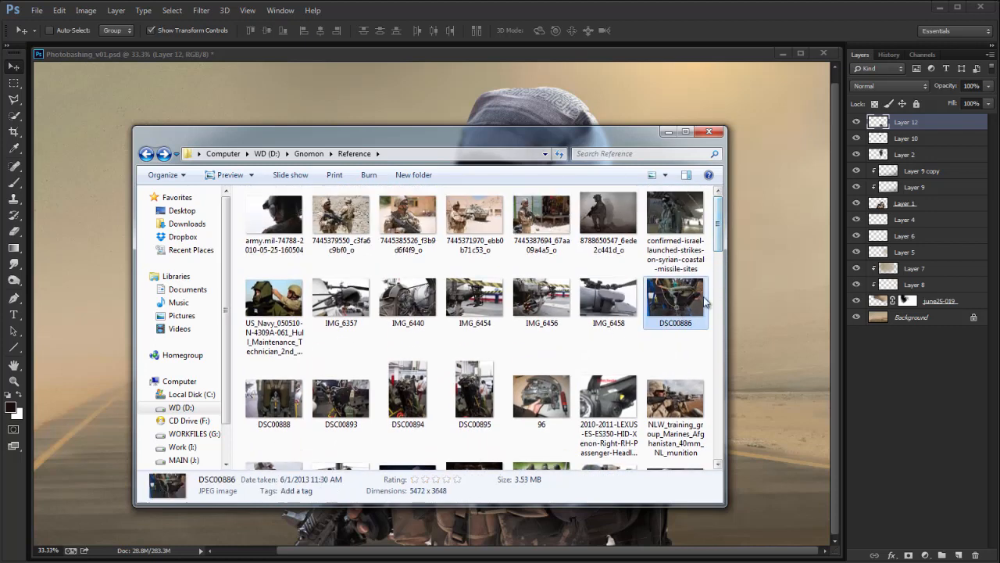
key(Down)
key(Down)
key(Down)
key(Down)
key(Down)
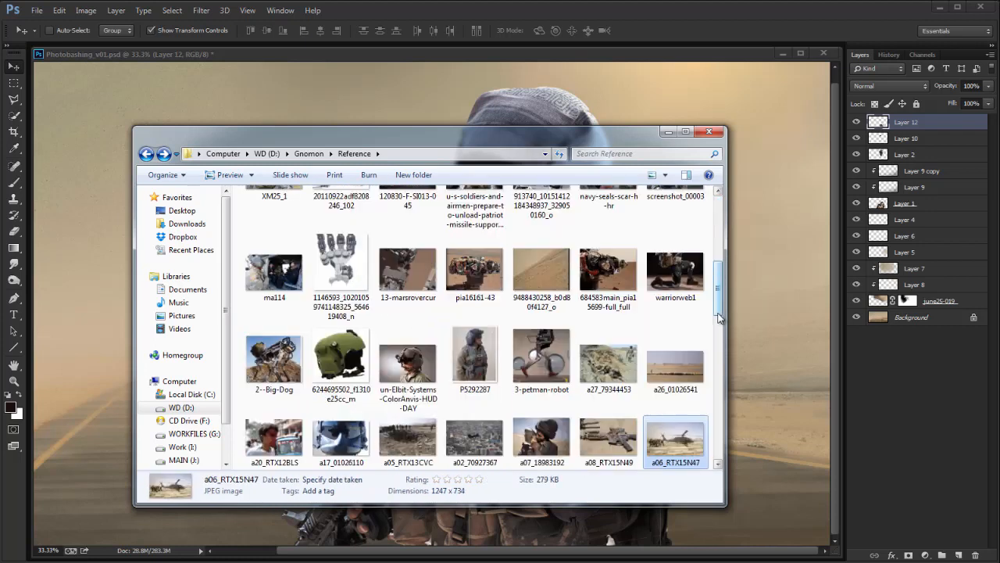
key(Down)
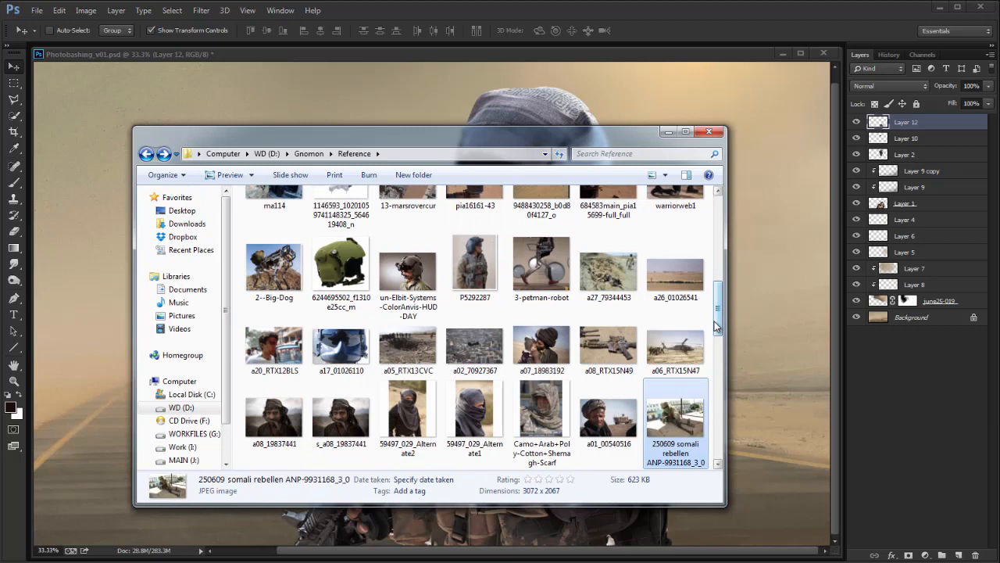
key(Down)
key(Down)
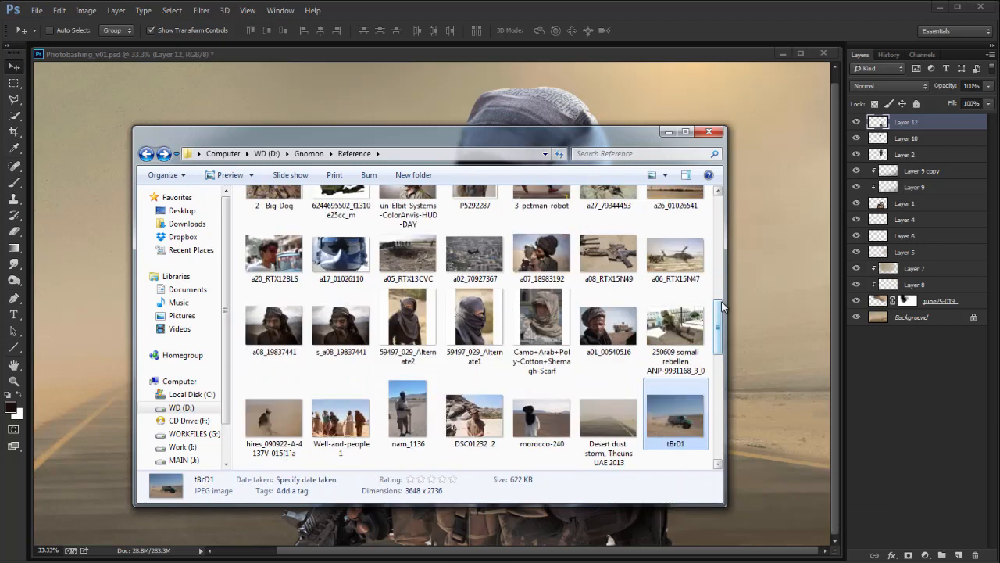
key(Down)
key(Down)
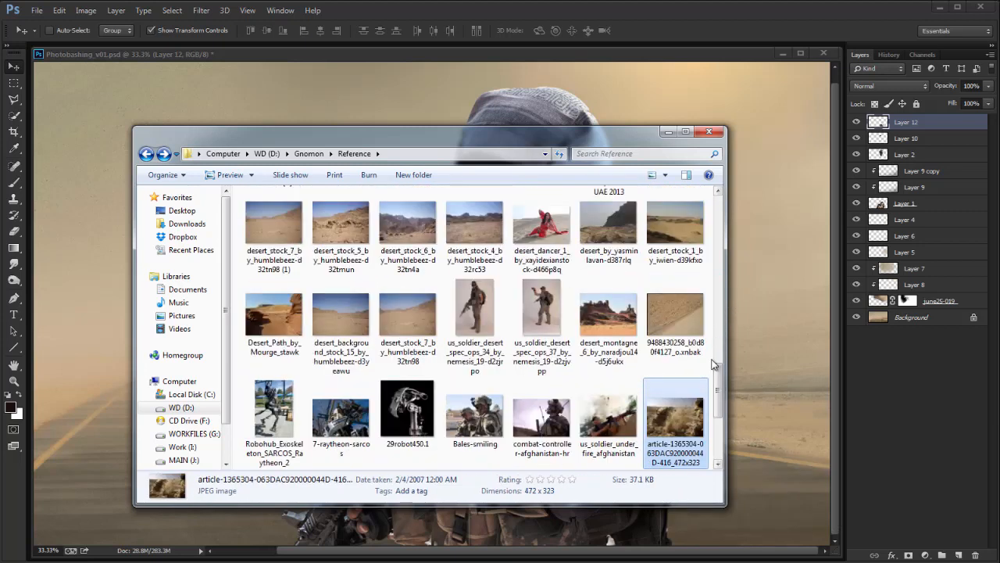
scroll(748, 285, down, 1)
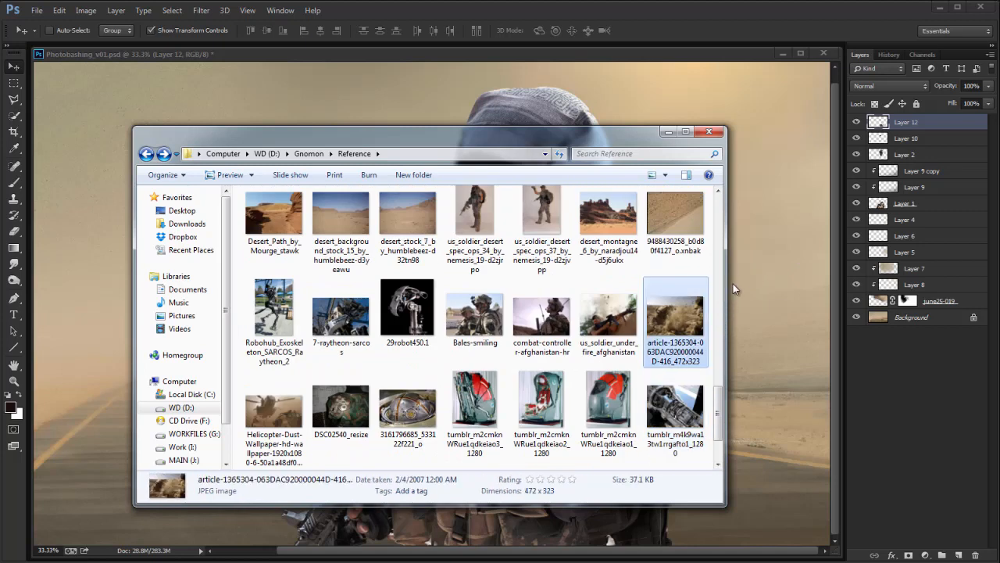
Step: Place the Robohub_Exoskeleton_SARCOS_Raytheon_2 photo into the Photoshop document, enlarge it, tilt it counterclockwise and shift it toward the road side
drag(274, 312, 781, 258)
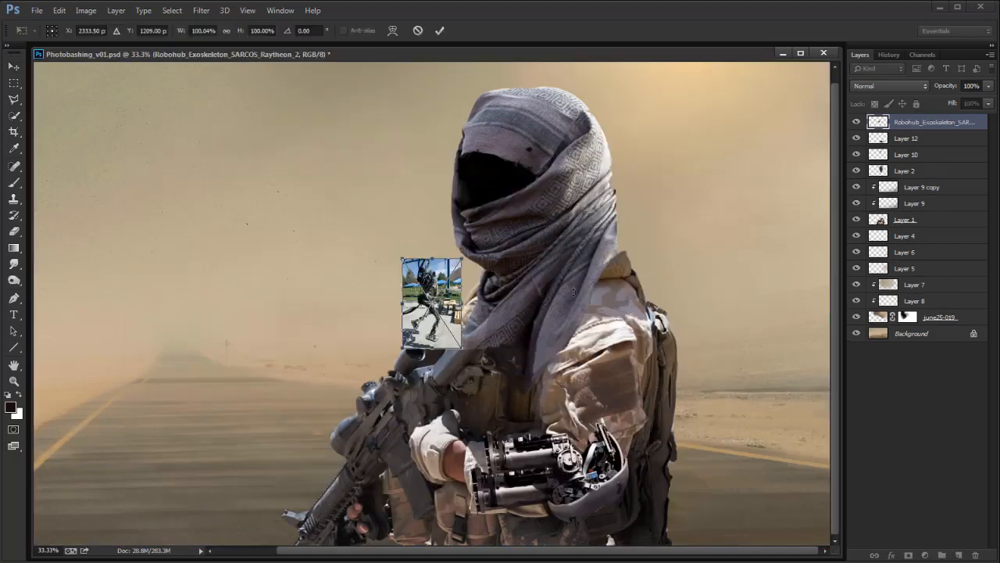
key(Return)
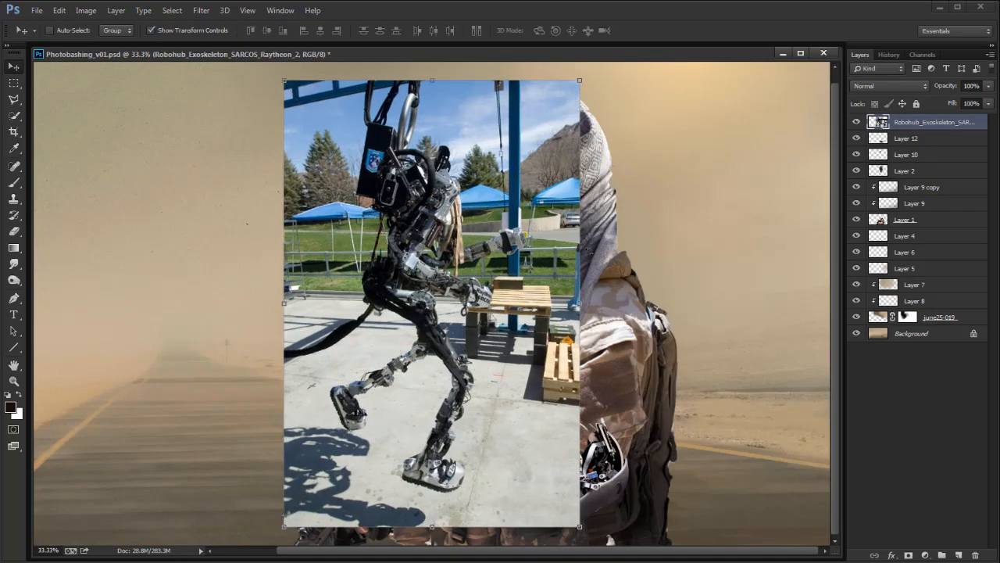
drag(584, 286, 574, 160)
key(Return)
mouse_move(520, 303)
mouse_down()
mouse_move(442, 308)
mouse_move(439, 322)
mouse_up()
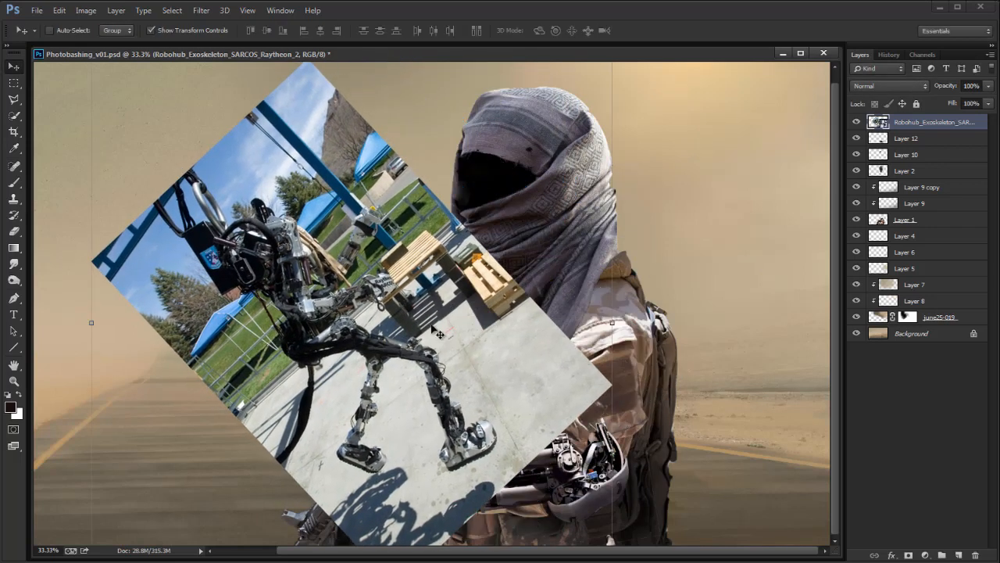
Step: Select the robot's upper body and arm with Quick Selection and copy them to a new layer
key(w)
drag(286, 308, 301, 261)
mouse_move(258, 236)
mouse_down()
mouse_move(235, 238)
mouse_move(262, 204)
mouse_up()
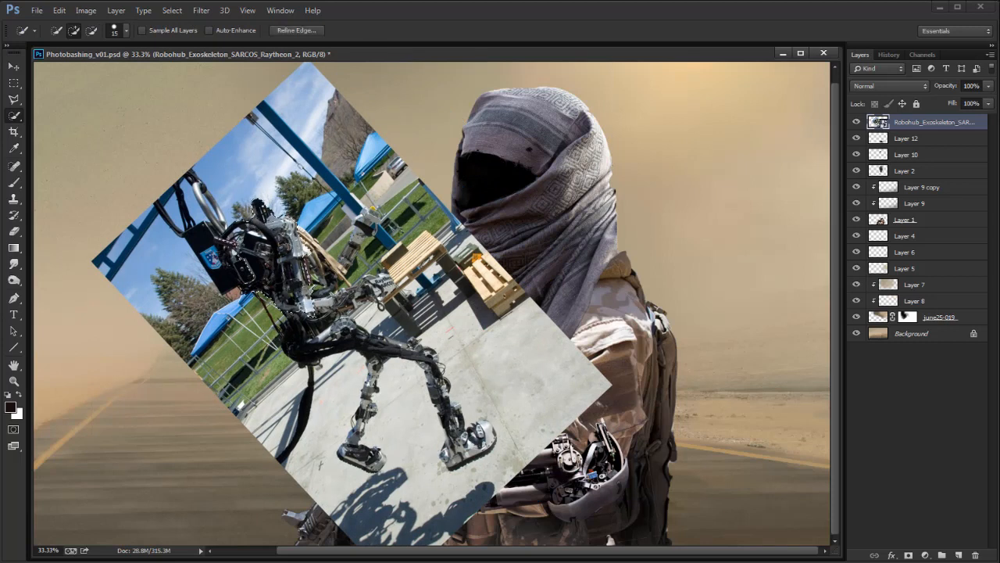
key(ctrl+j)
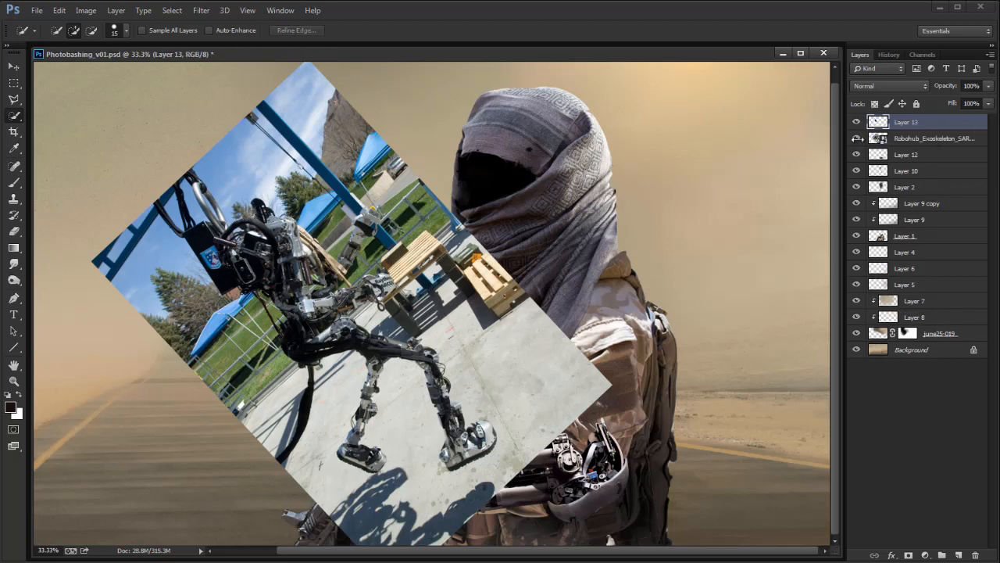
Step: Hide the Robohub photo and move, enlarge and rotate the copied exoskeleton piece over the soldier's upper arm
click(855, 140)
key(v)
drag(327, 195, 420, 146)
drag(434, 167, 439, 176)
drag(386, 210, 656, 357)
drag(676, 438, 644, 425)
key(Return)
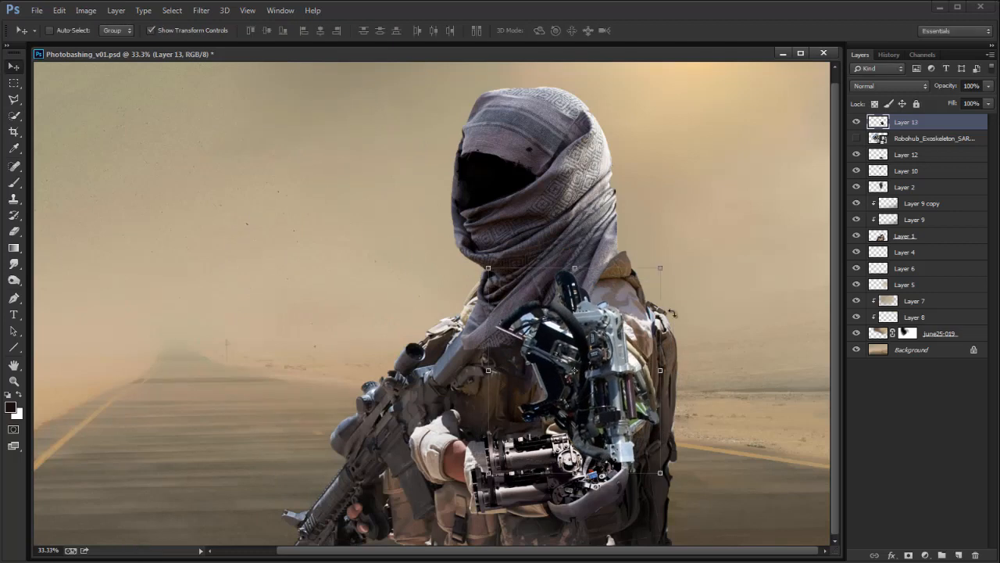
Step: Scale the exoskeleton piece to about 97% with a slight clockwise tilt, try shifting it outward and undo that shift
drag(660, 269, 677, 309)
drag(632, 384, 644, 376)
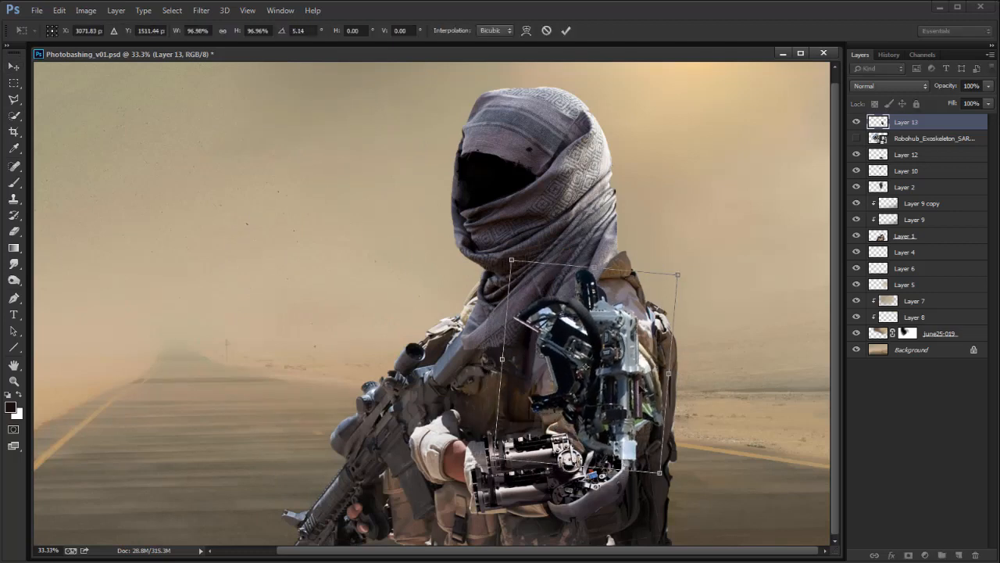
key(Return)
drag(596, 405, 697, 375)
key(ctrl+z)
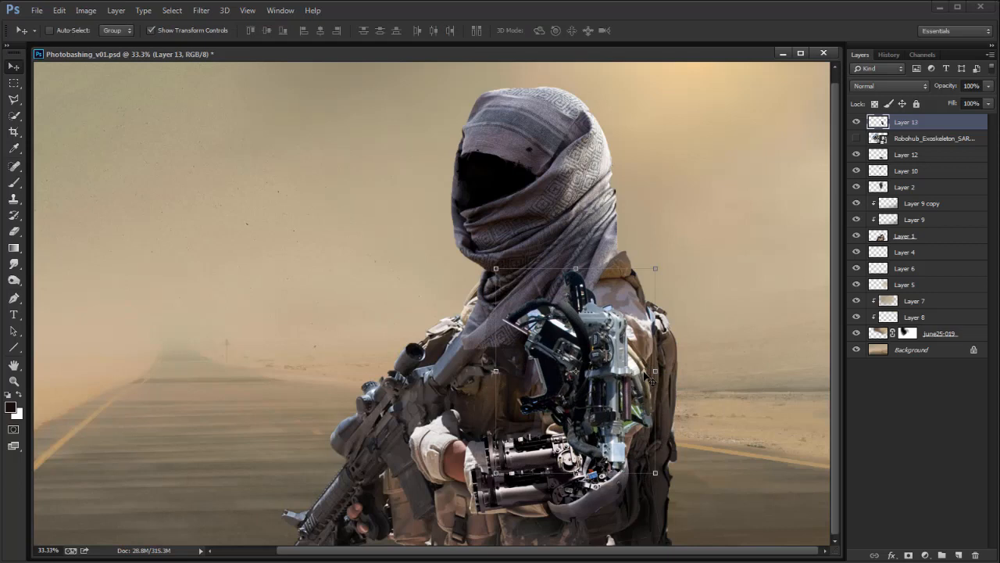
Step: Hide the exoskeleton piece, then rotate the robotic forearm on Layer 12 and shift it slightly toward the soldier's gloved hand
click(856, 122)
click(857, 156)
click(857, 155)
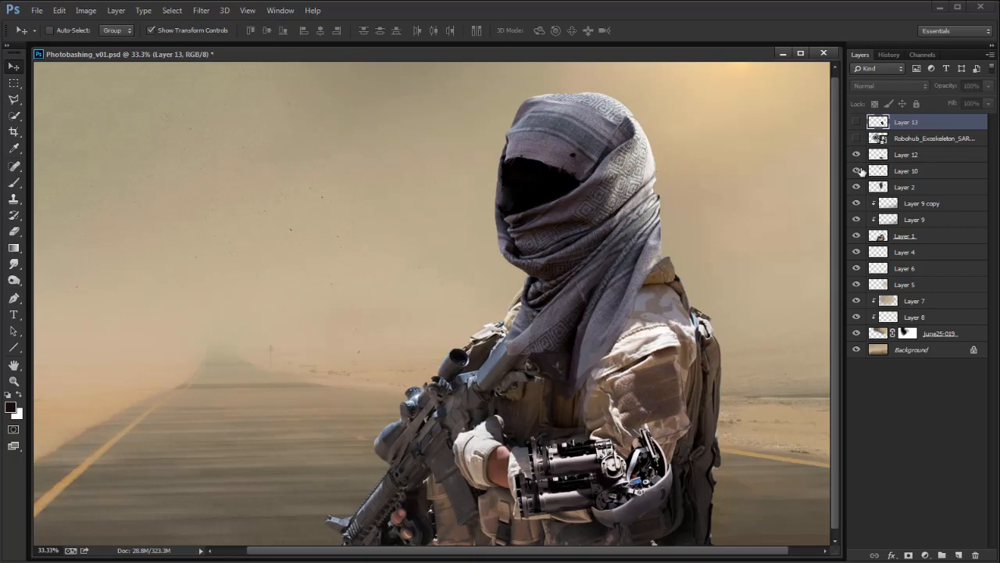
click(883, 158)
drag(708, 473, 719, 469)
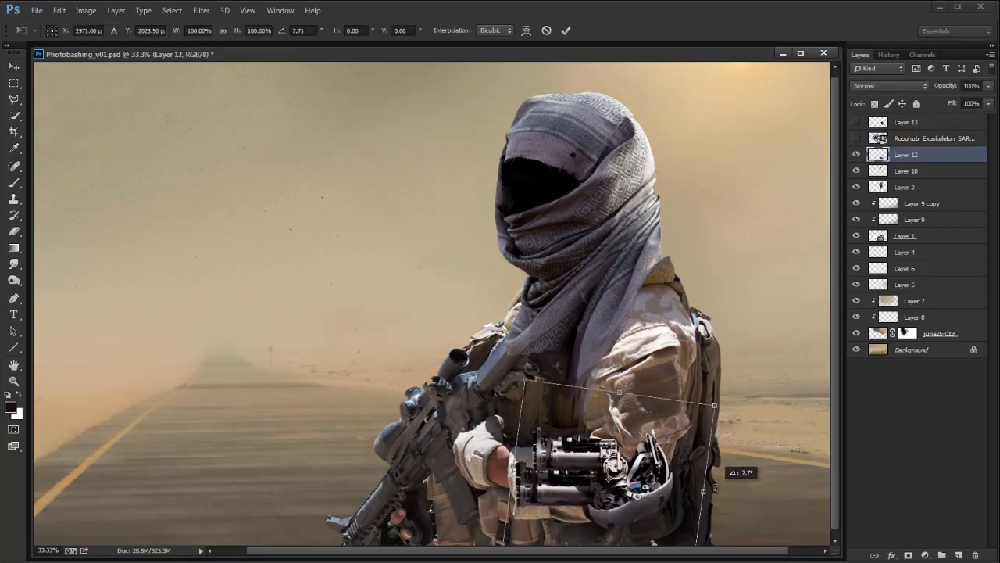
drag(676, 493, 670, 500)
key(Return)
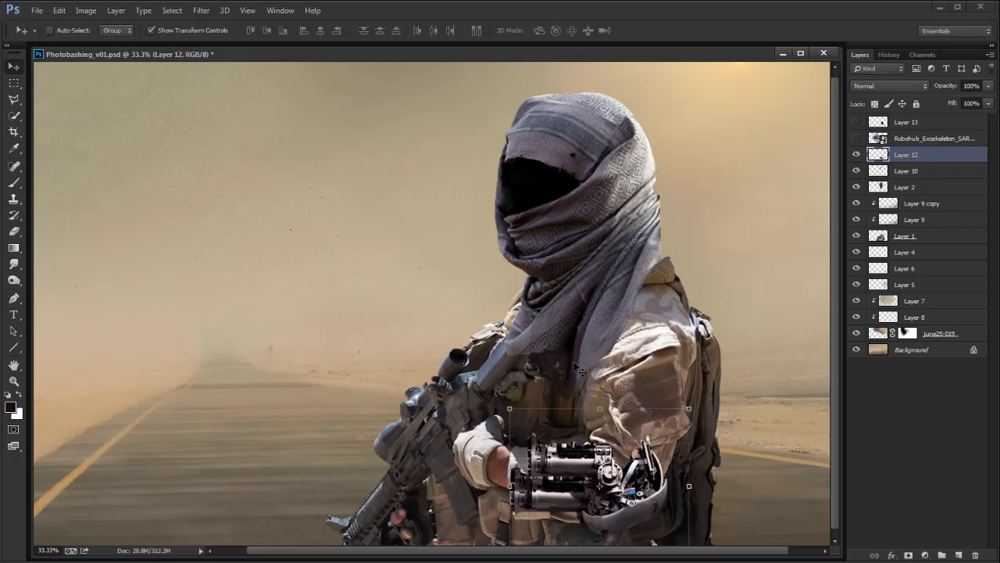
drag(511, 409, 510, 415)
mouse_move(675, 492)
mouse_down()
mouse_move(665, 483)
mouse_move(665, 506)
mouse_up()
key(Return)
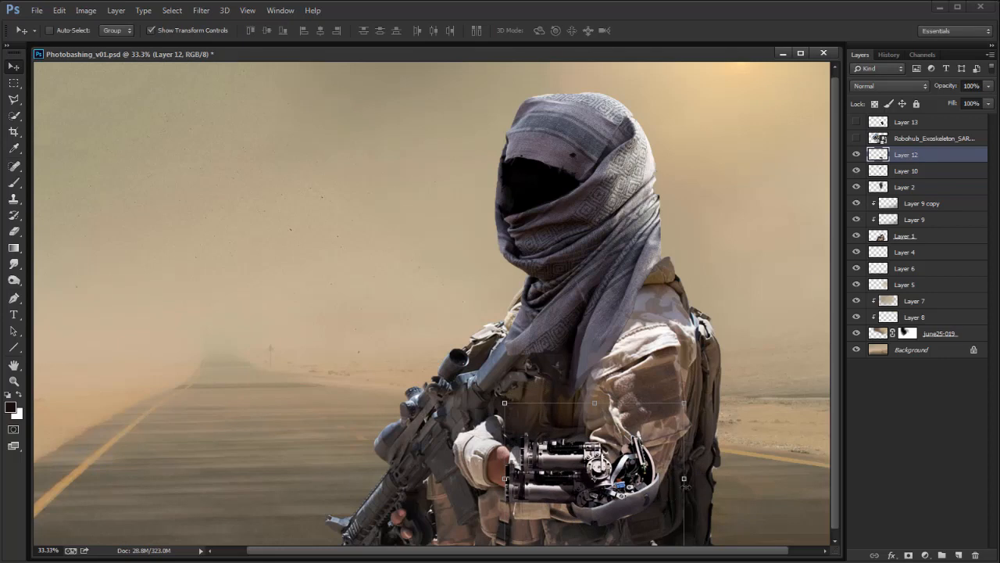
Step: Fine-tune the robotic forearm's position and rotate it about 1° counterclockwise
drag(701, 475, 700, 473)
click(690, 489)
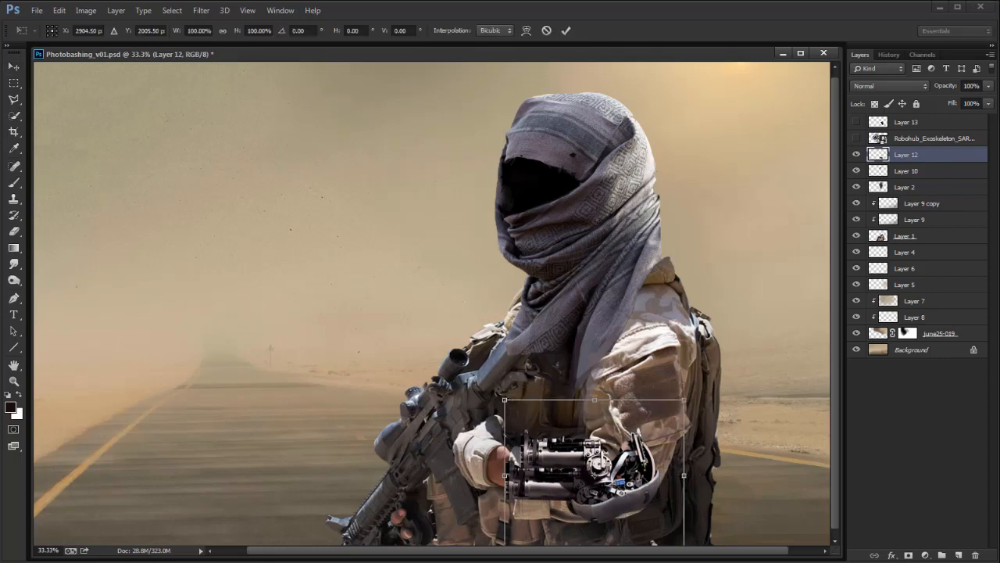
drag(681, 407, 682, 411)
key(Return)
drag(693, 476, 695, 475)
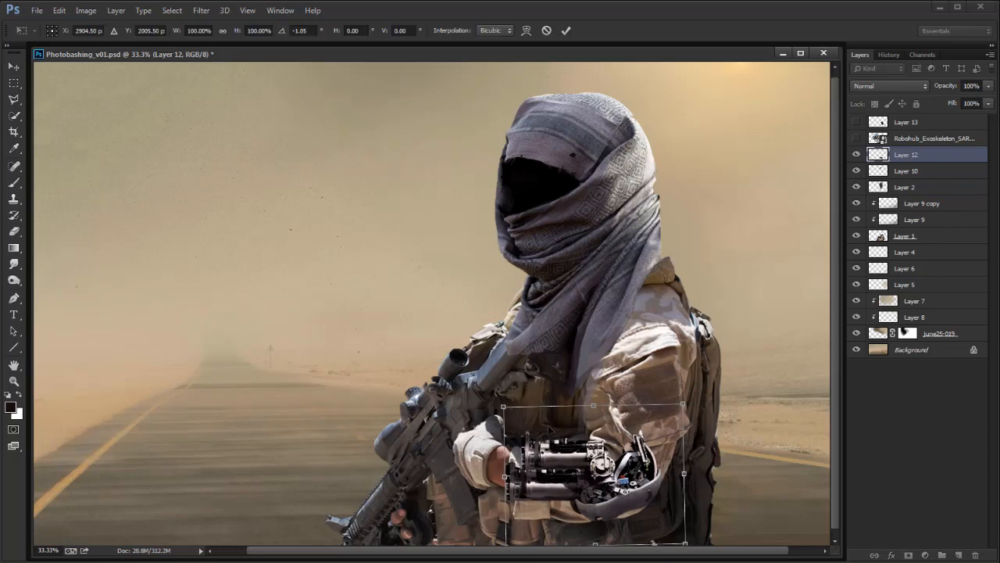
key(Return)
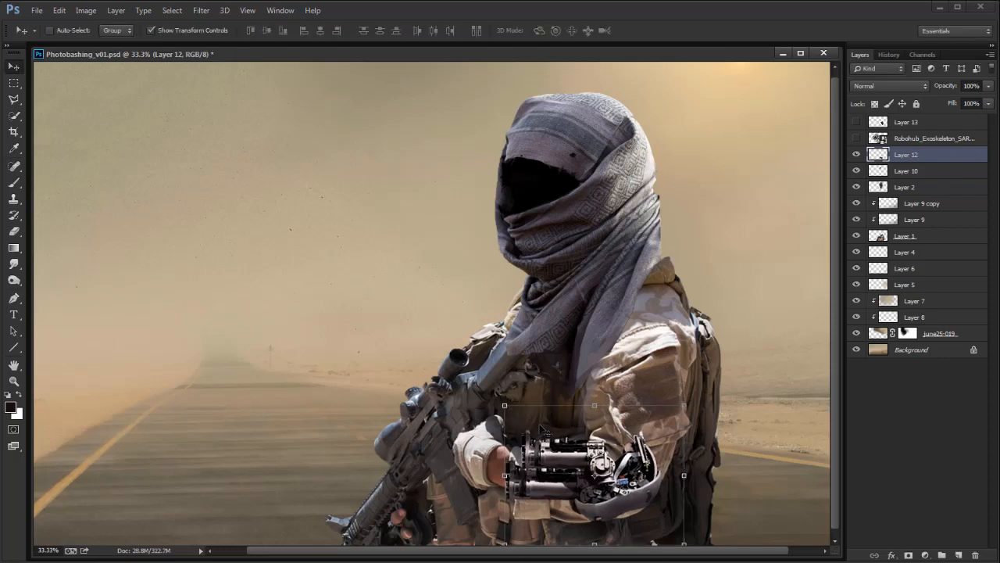
Step: Copy the forearm's upper cylinder to a new layer with the Polygonal Lasso and delete the strip along the copy's upper edge
key(l)
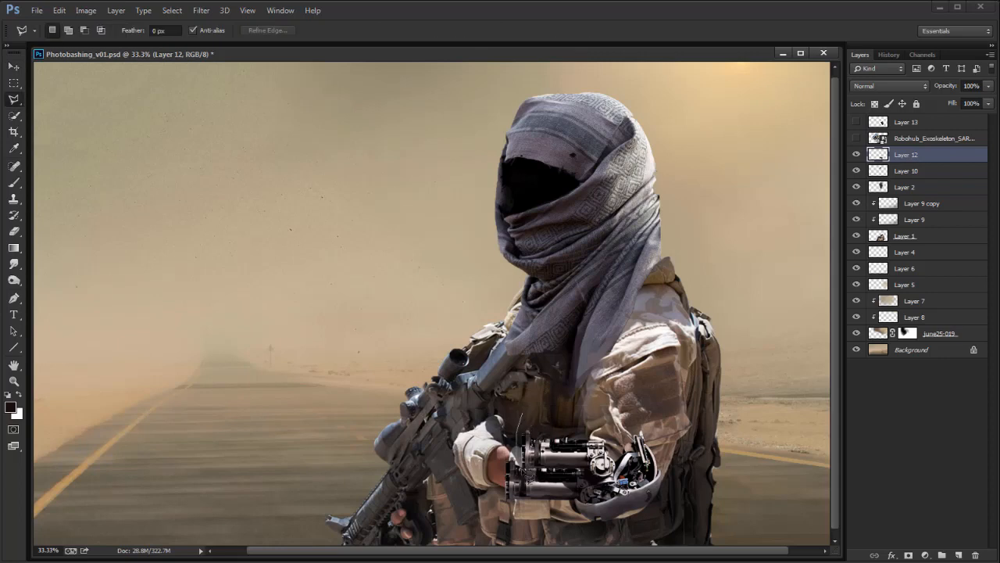
click(587, 470)
double_click(586, 425)
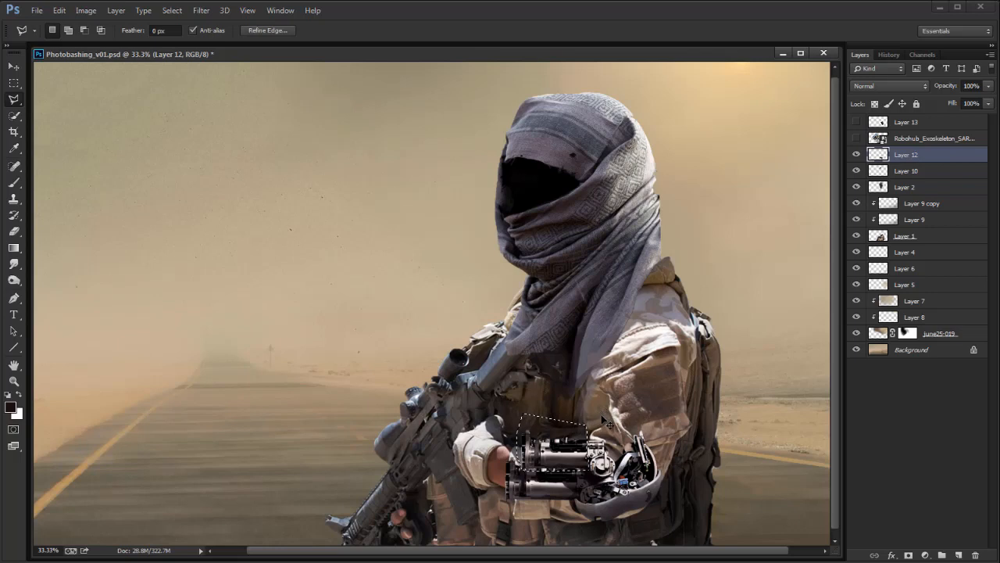
key(ctrl+j)
key(v)
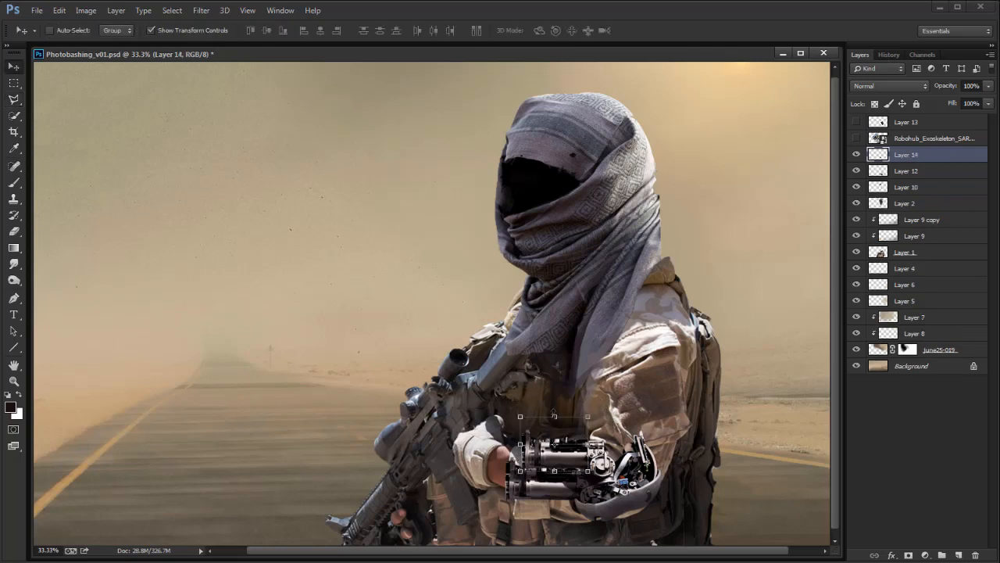
key(m)
drag(495, 396, 614, 436)
key(Delete)
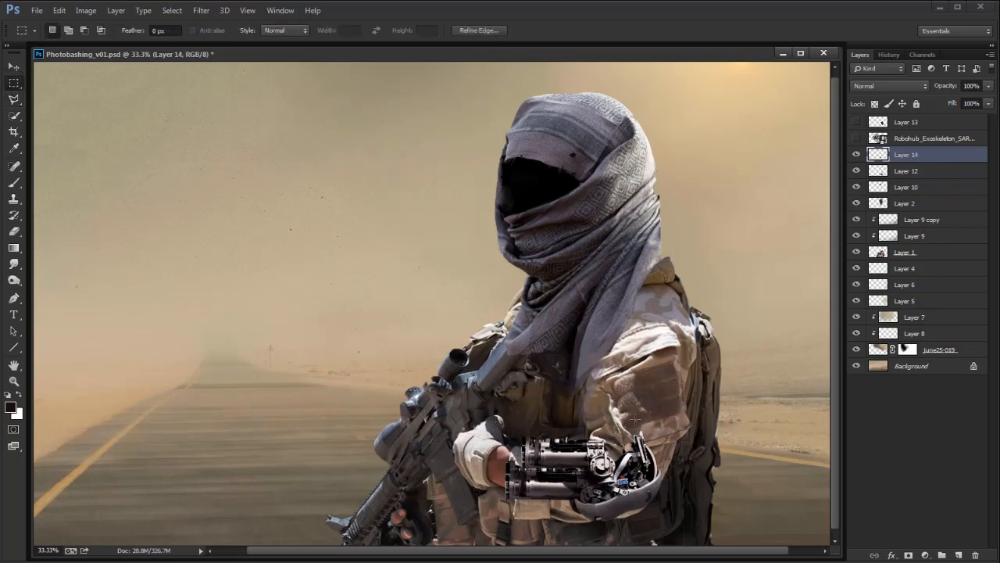
key(ctrl+d)
Step: Reshape the copied upper forearm cylinder with Warp
key(v)
key(ctrl+t)
right_click(569, 450)
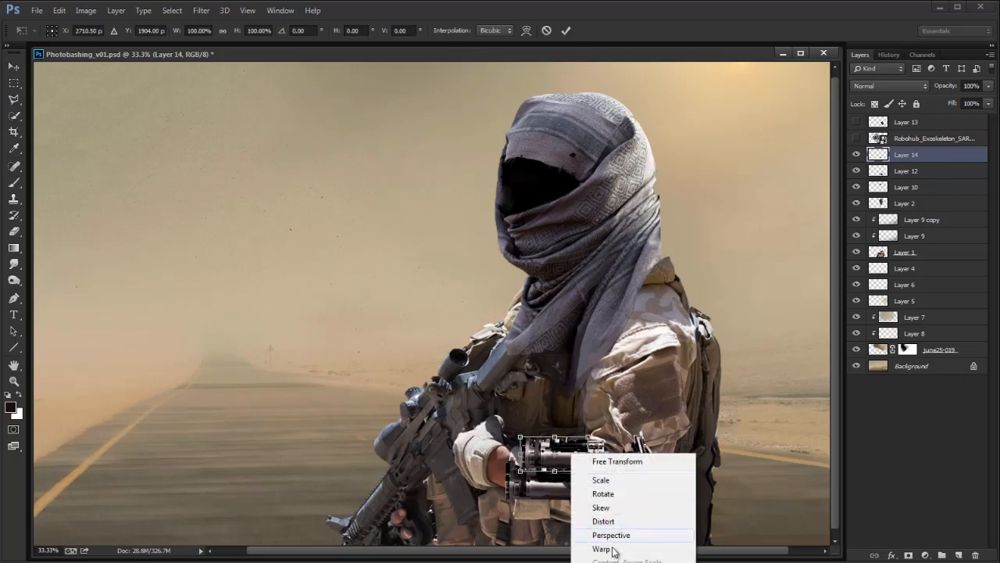
click(614, 545)
drag(531, 456, 589, 452)
key(Return)
key(e)
key(b)
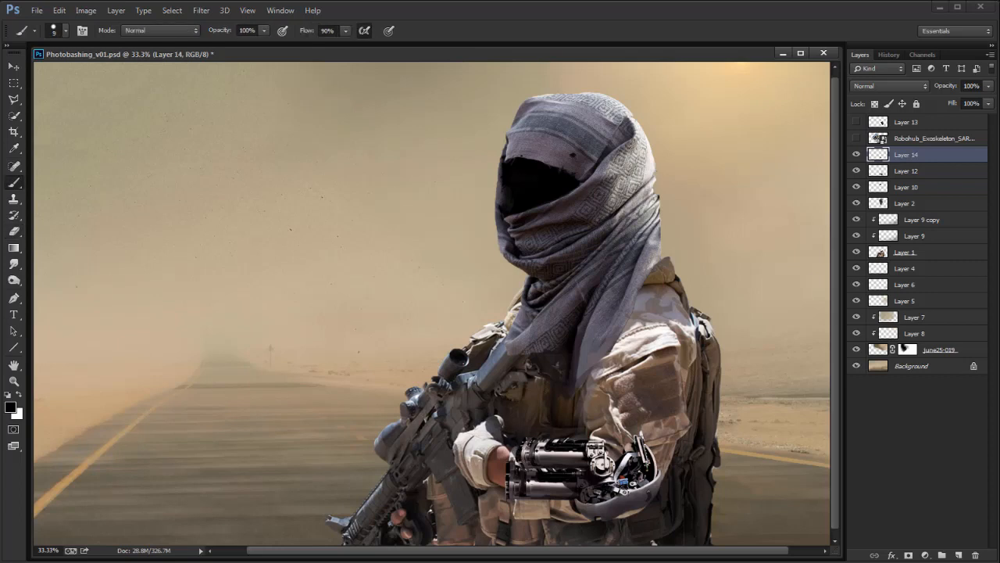
Step: Copy a rectangular strip of Layer 12 along the upper cylinder's lower edge to a new layer, checking it with Layer 12's visibility toggled
key(v)
click(858, 172)
click(857, 172)
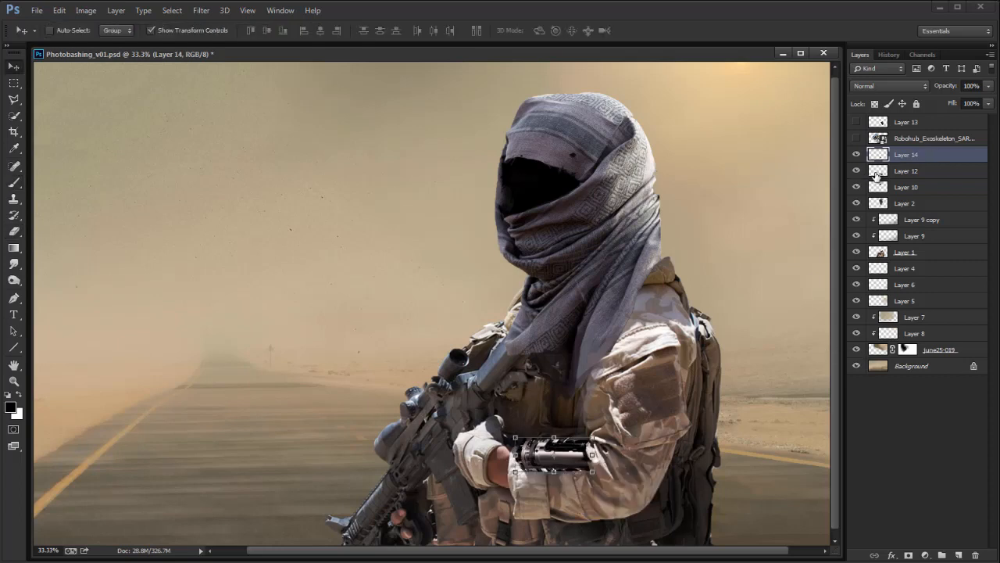
click(875, 172)
key(m)
mouse_move(504, 476)
mouse_down()
mouse_move(596, 439)
mouse_move(593, 450)
mouse_up()
drag(587, 463, 586, 459)
key(ctrl+j)
click(857, 170)
click(856, 171)
Step: Outline the forearm's lower cylinder on Layer 12 with the Polygonal Lasso and copy it to a new layer
click(886, 186)
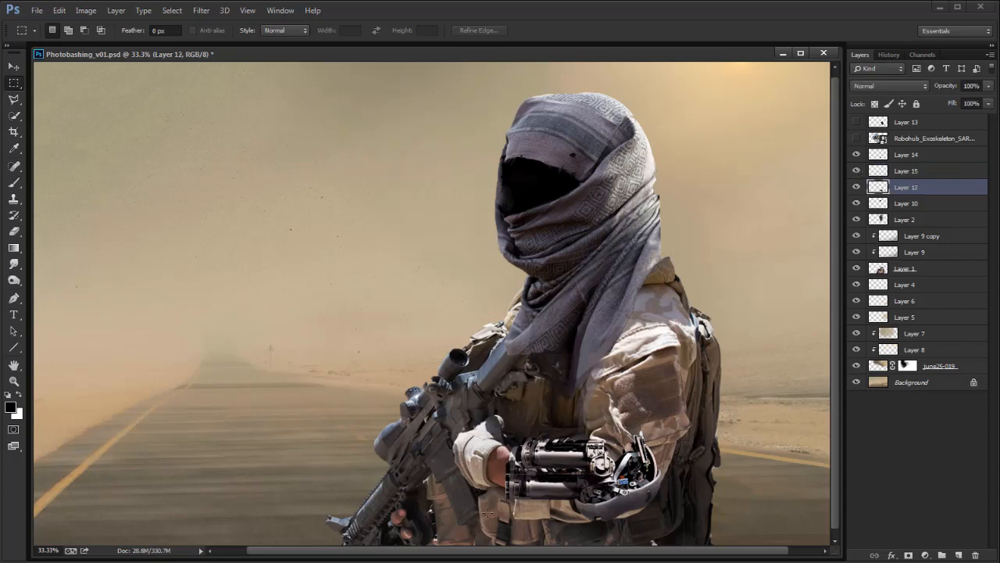
key(l)
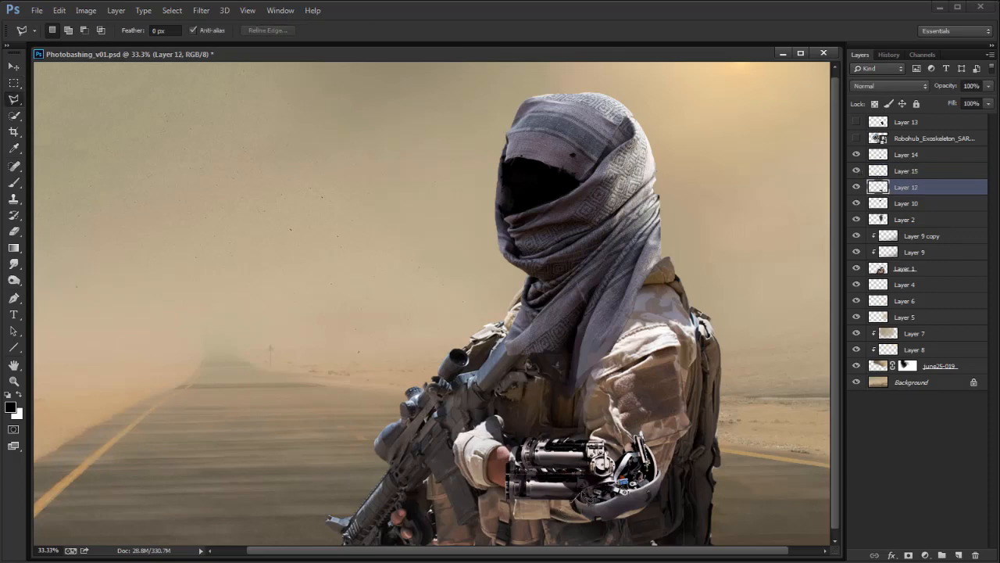
click(504, 506)
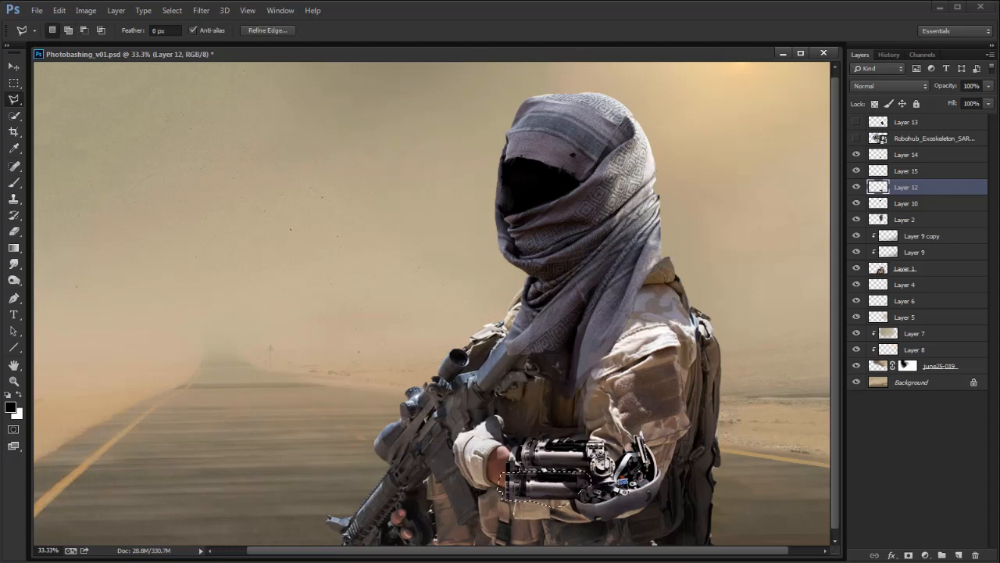
key(ctrl+j)
Step: Load the copied lower cylinder's outline as a selection and reshape the cylinder with Warp
ctrl+click(879, 188)
key(v)
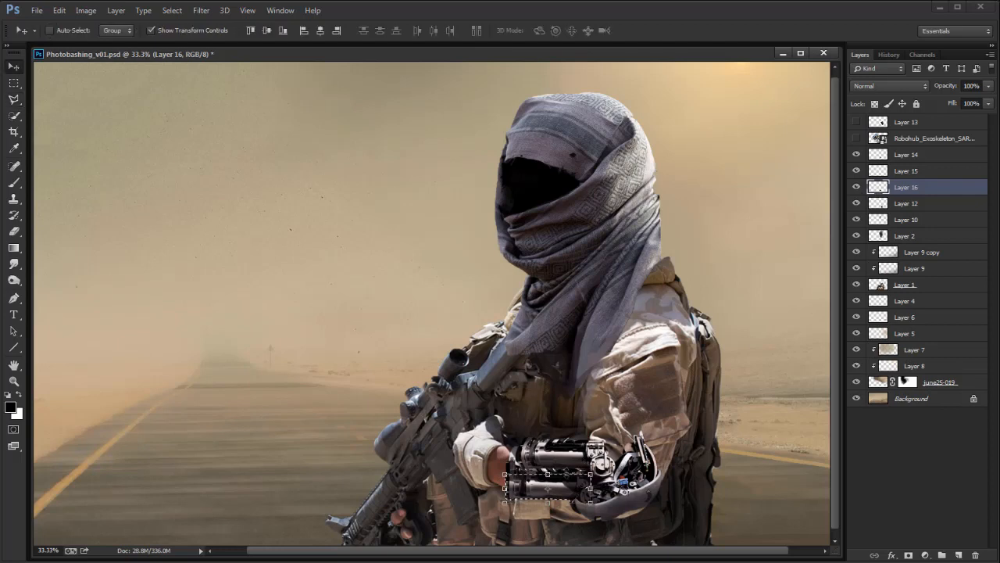
key(ctrl+t)
right_click(580, 481)
click(625, 562)
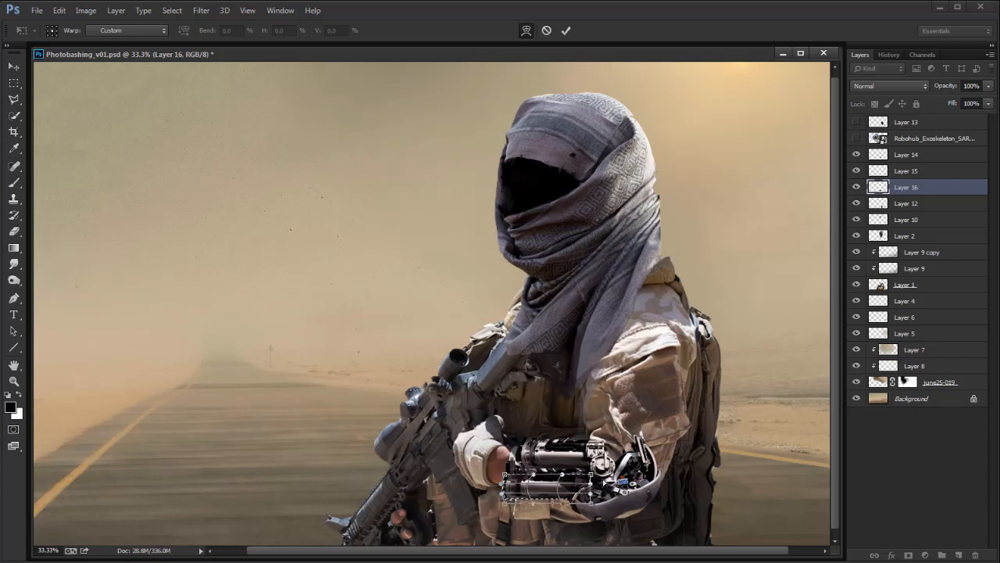
key(Return)
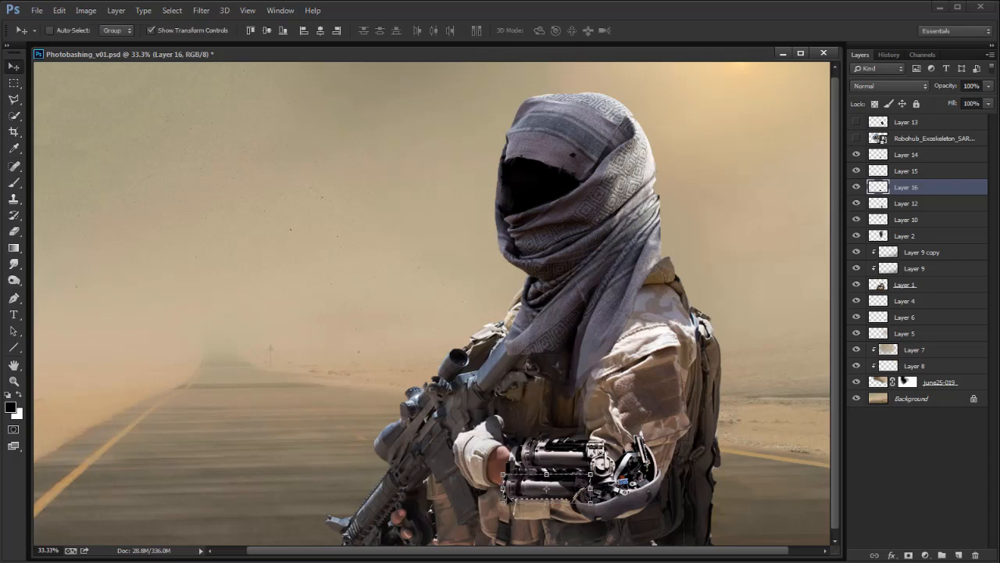
Step: Transform the copied lower cylinder on Layer 16, narrowing it to 95.75% width and fitting it between the wrist and joint
drag(504, 502, 504, 499)
key(Return)
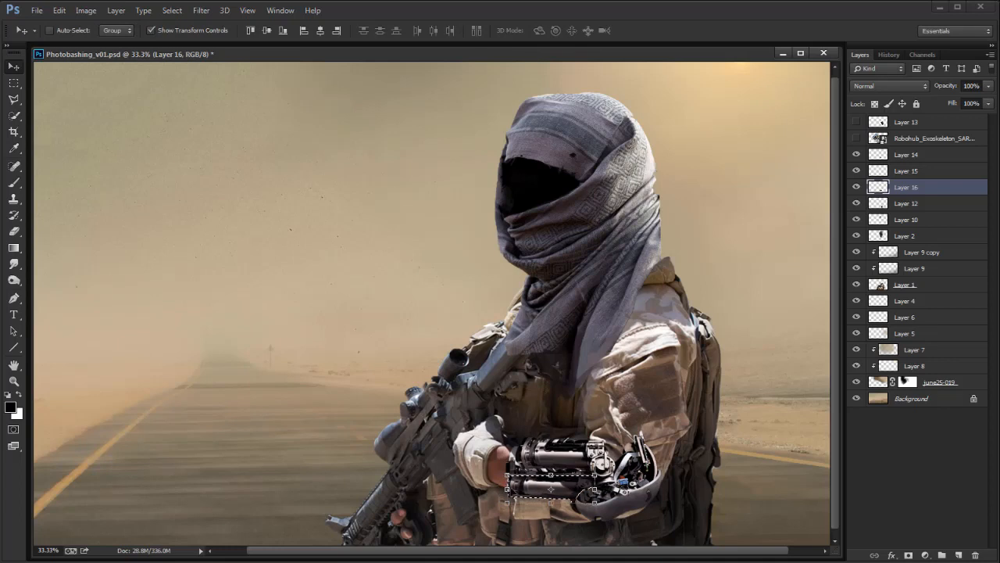
key(ctrl+t)
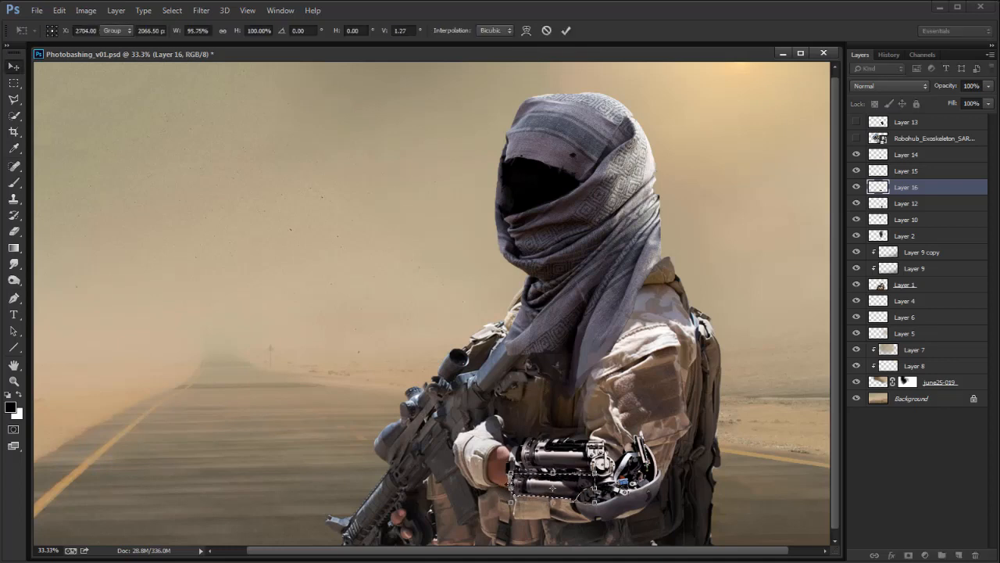
key(Return)
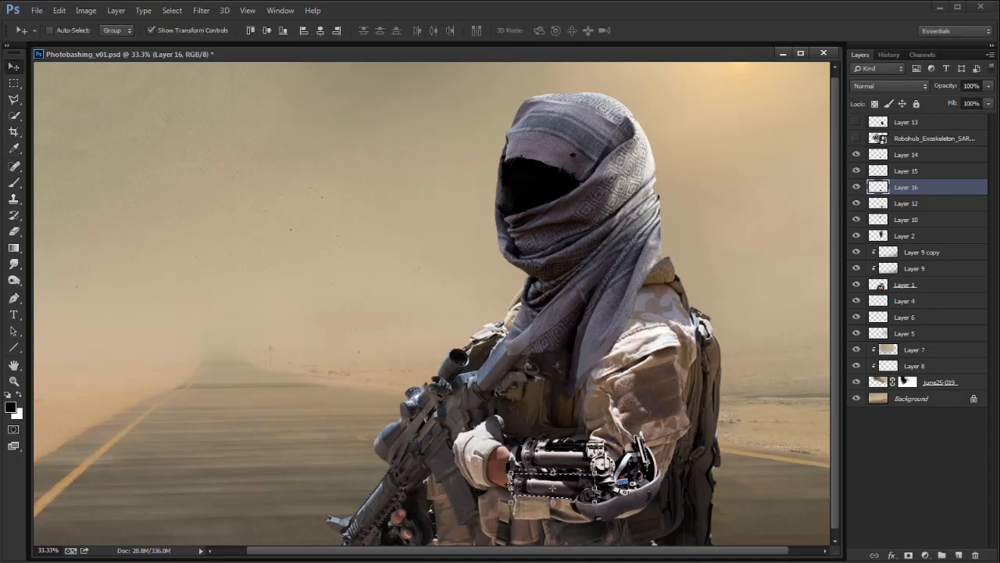
Step: Deselect and adjust the shape of the copied strip on Layer 15 with a transform
click(890, 171)
key(m)
click(557, 364)
key(v)
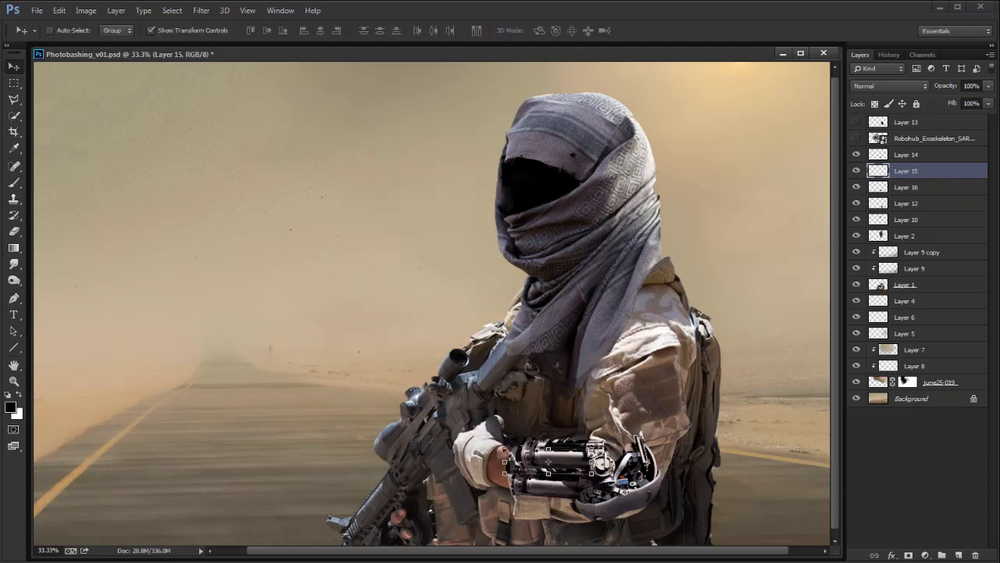
drag(506, 463, 505, 458)
key(Return)
Step: Check Layer 14 by toggling its visibility and touch up its cylinder with the Eraser and Brush
key(b)
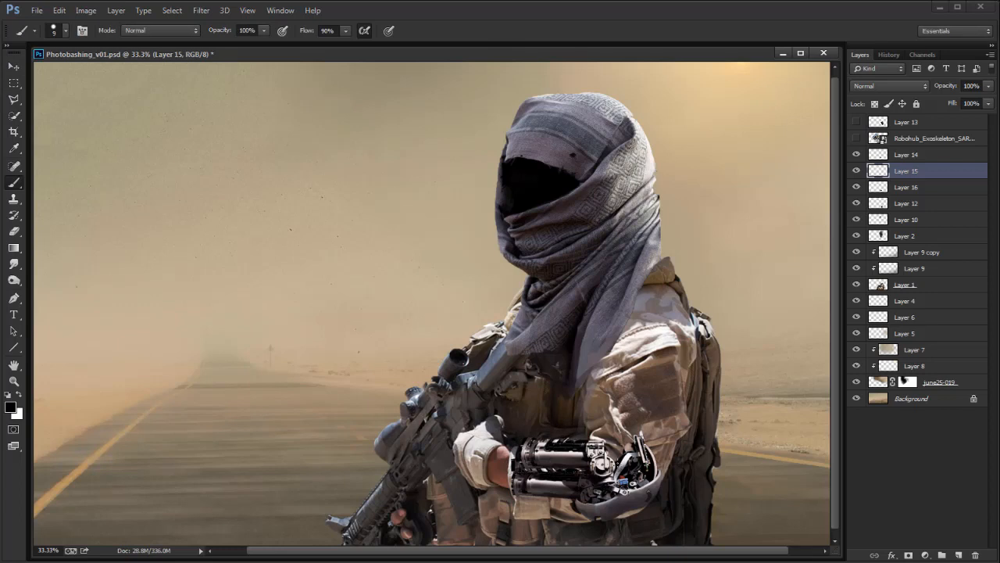
click(857, 155)
click(906, 155)
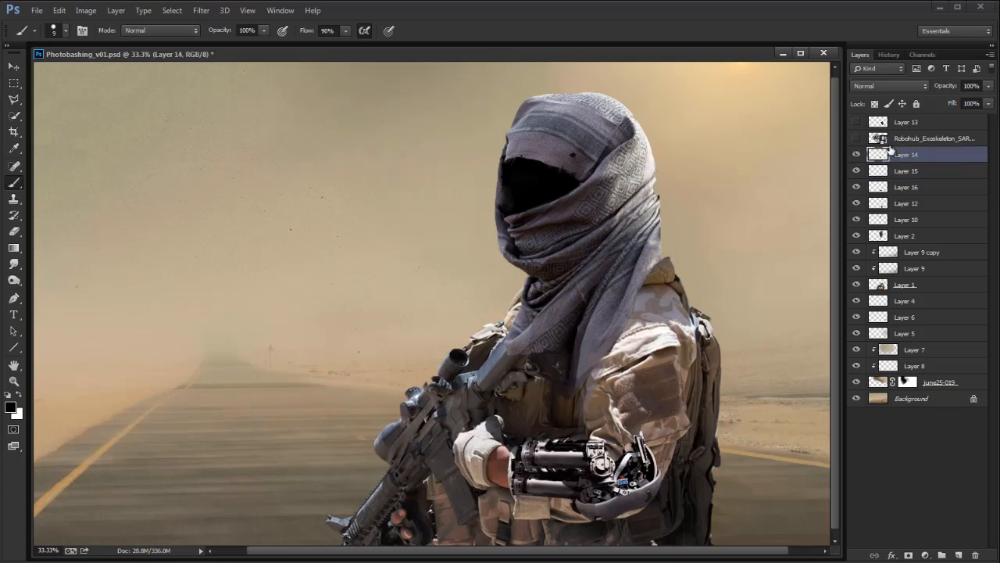
key(e)
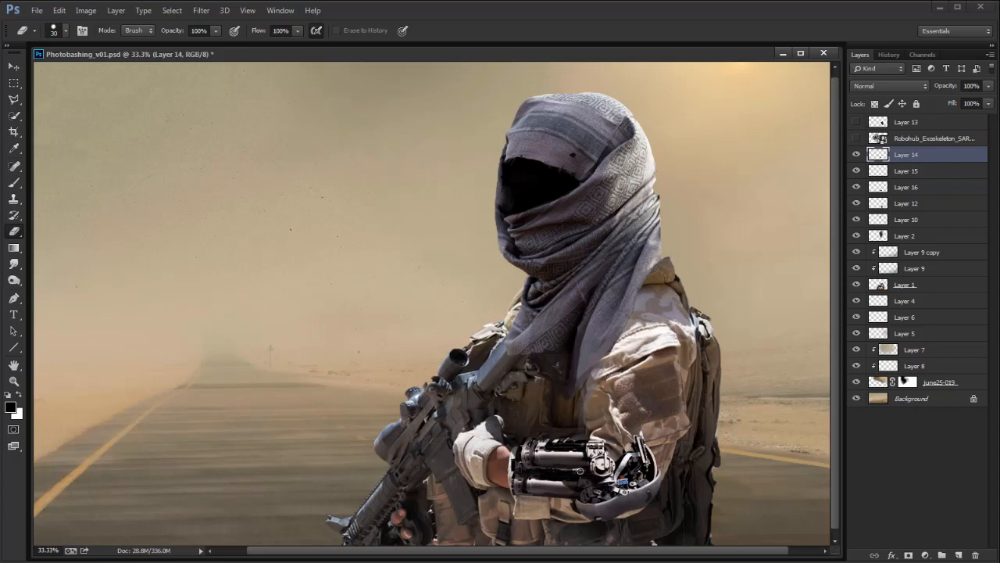
key(b)
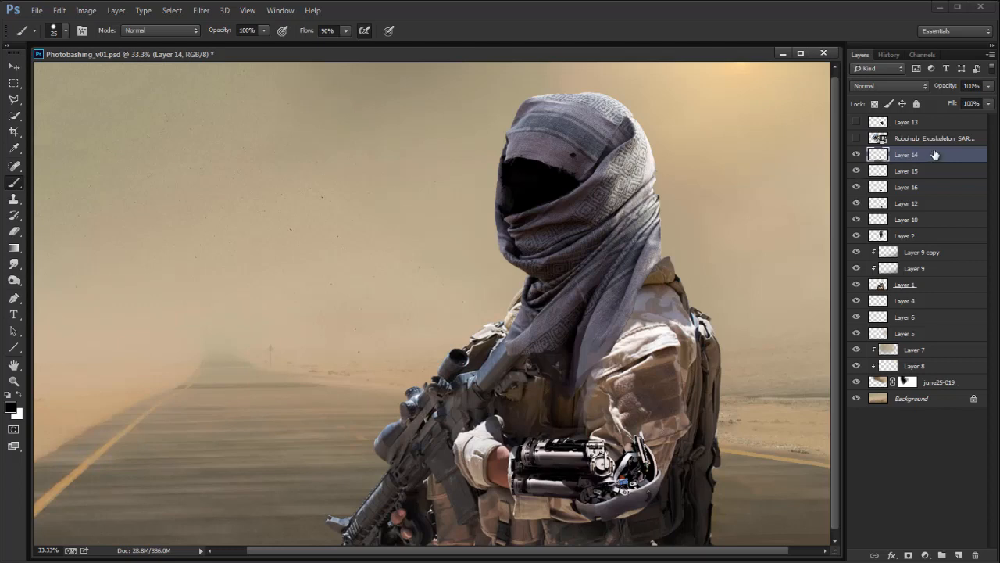
Step: Merge Layers 14, 15 and 16 down into Layer 12, checking the pieces by toggling their visibility
key(ctrl+e)
key(ctrl+e)
click(857, 155)
click(856, 170)
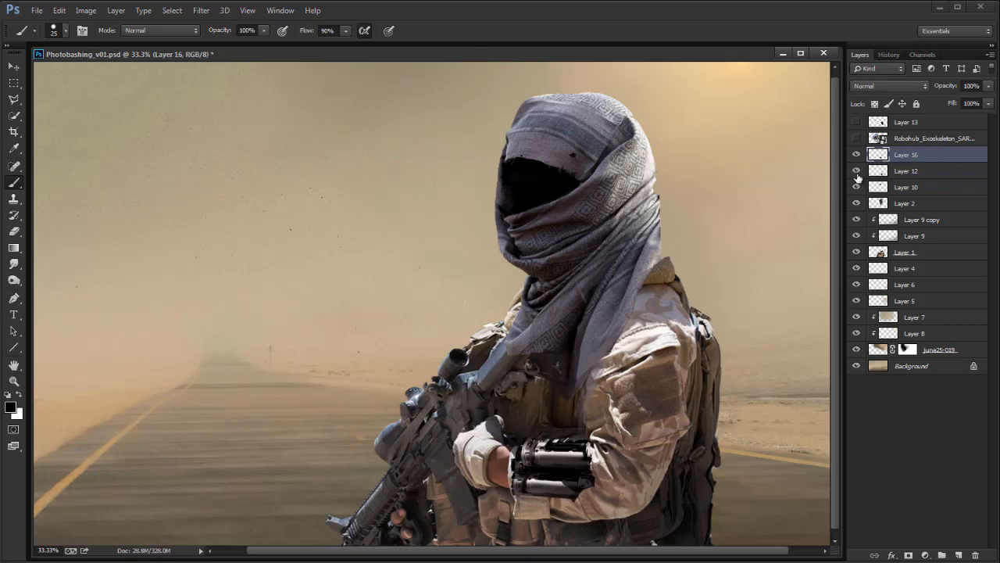
click(856, 171)
key(ctrl+e)
Step: Skew and vertically stretch the merged robotic forearm on Layer 12 so it tapers toward the wrist
key(ctrl+t)
drag(503, 411, 507, 422)
drag(685, 407, 685, 400)
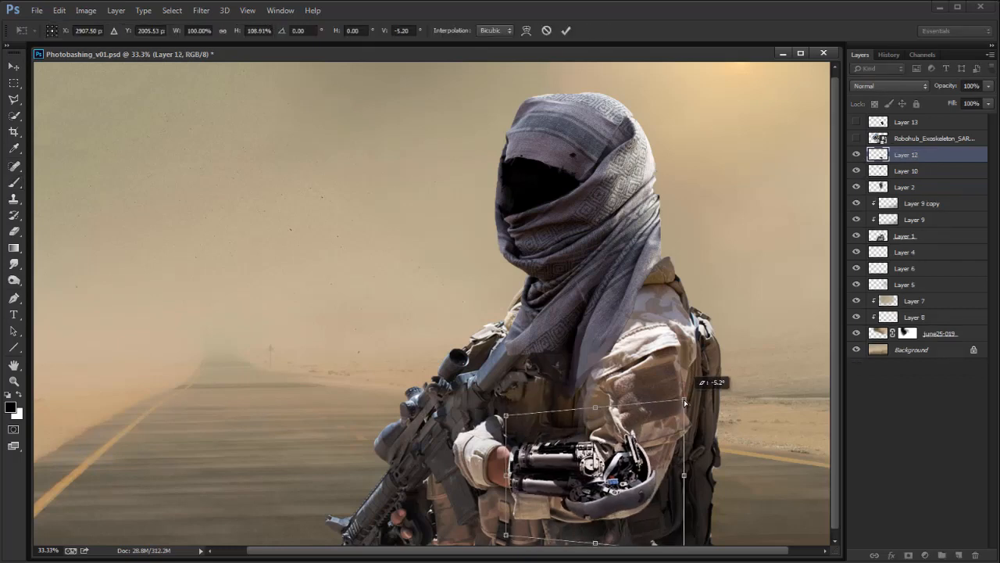
key(Return)
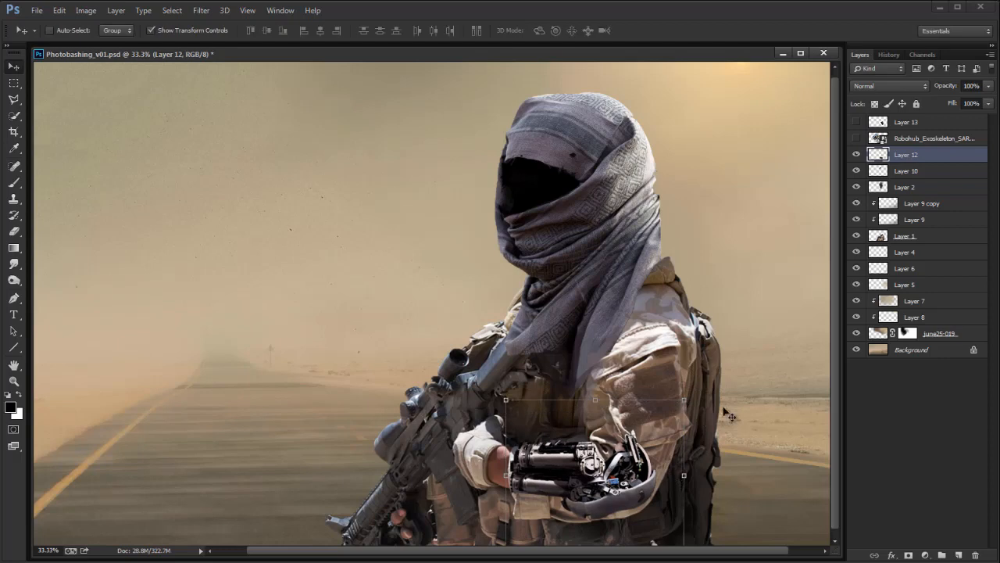
Step: Outline the round joint between the cylinders and the elbow with the Polygonal Lasso and copy it to a new layer
key(l)
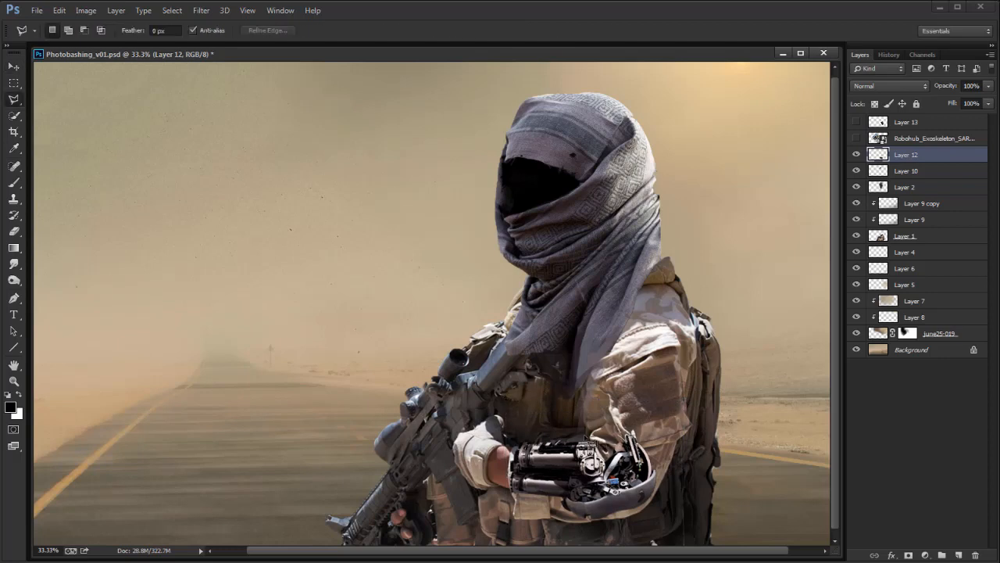
click(595, 478)
click(604, 470)
click(607, 451)
click(602, 441)
key(ctrl+j)
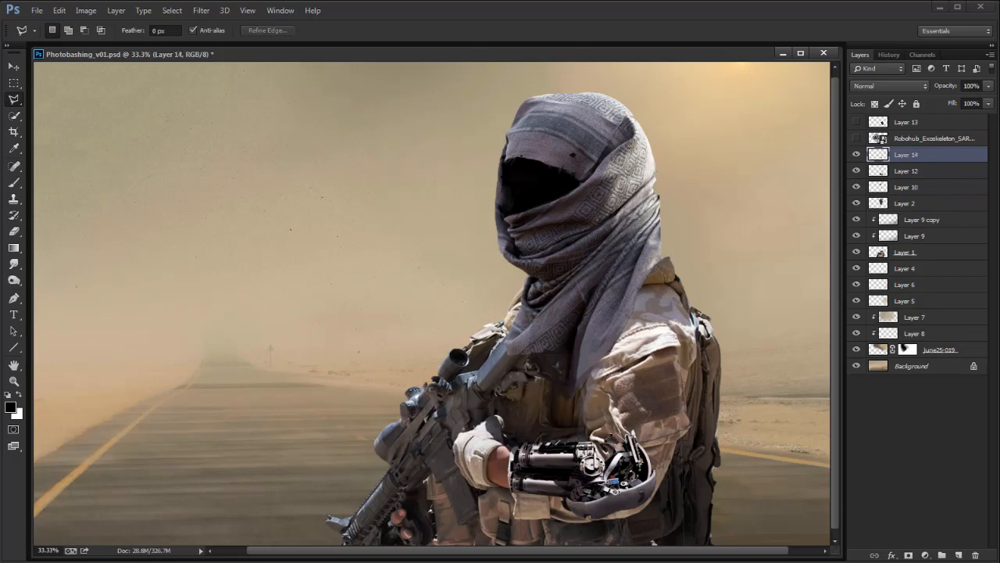
Step: Rotate the copied round joint about 45 degrees counterclockwise and shift it slightly toward the elbow
key(ctrl+t)
drag(635, 432, 591, 368)
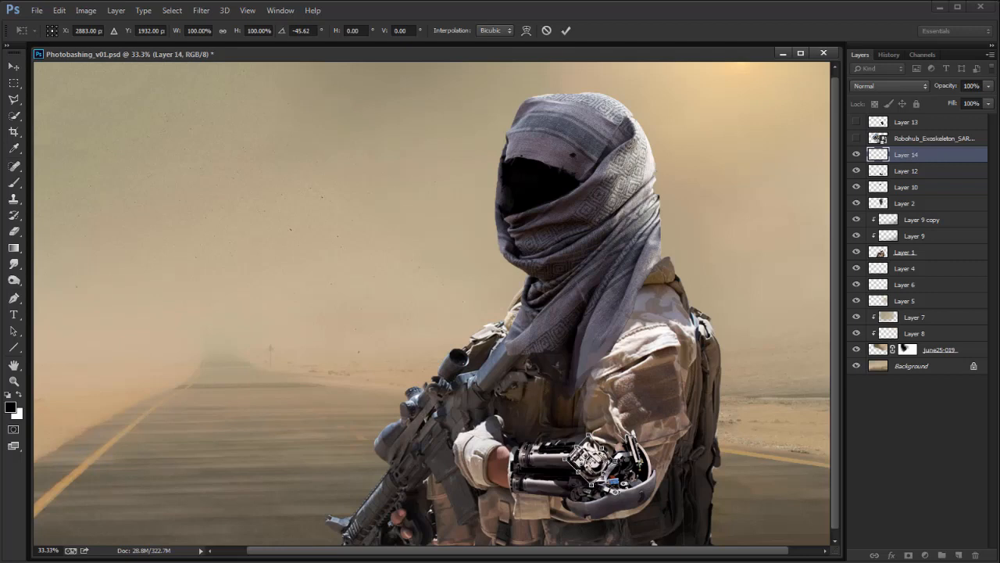
drag(602, 449, 624, 464)
key(Return)
Step: Sample dark tones from the forearm beside the rotated joint and touch up Layer 14 with the Brush
key(b)
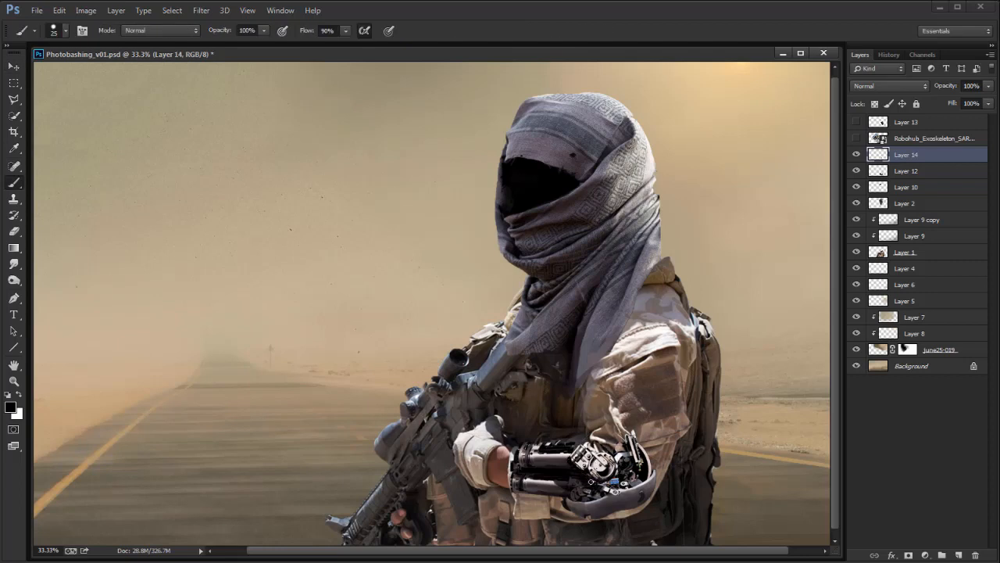
alt+click(572, 453)
alt+click(570, 460)
Step: Enlarge the joint on Layer 14 to about 106% width and 110% height, tilting it about -2.5 degrees
key(v)
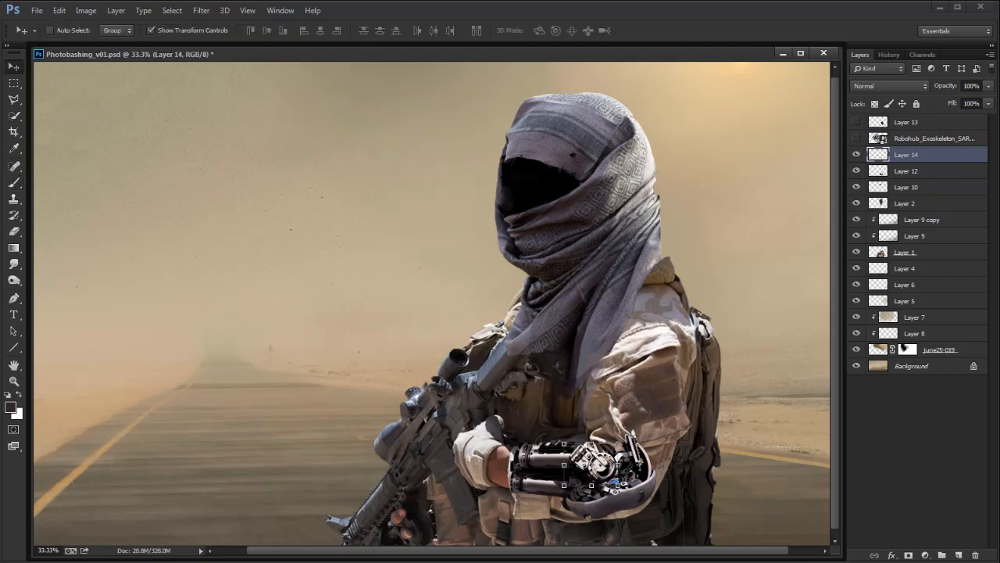
drag(623, 442, 627, 438)
drag(619, 486, 620, 490)
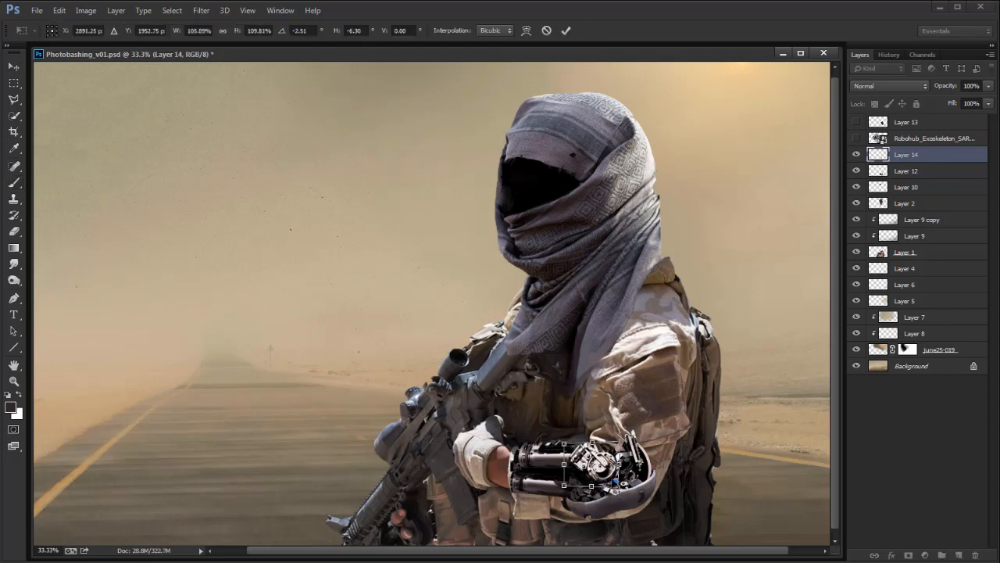
key(Return)
Step: Reset the painting colors to default for touching up the joint, and clean up Layer 12 with the Eraser
key(b)
key(d)
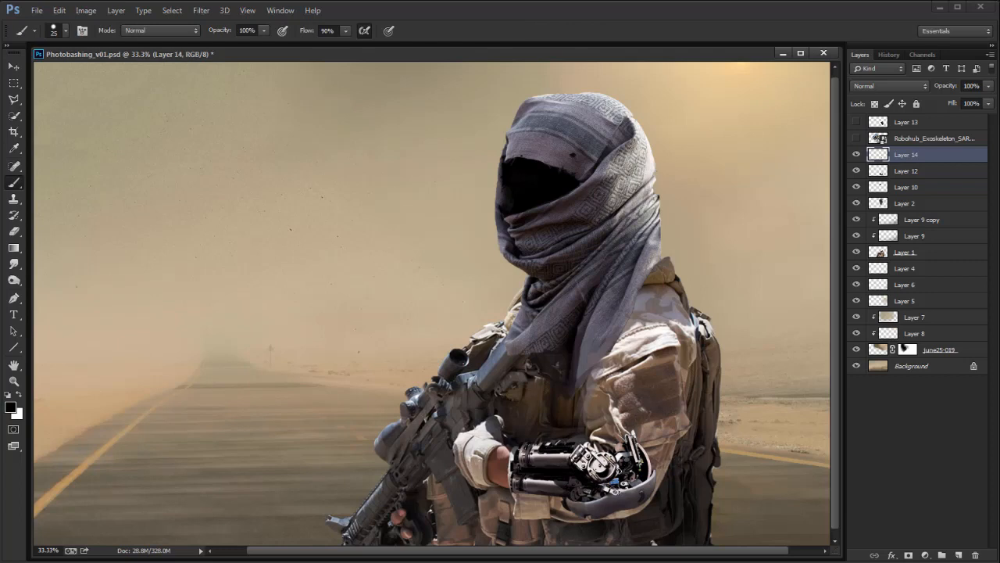
click(881, 171)
key(e)
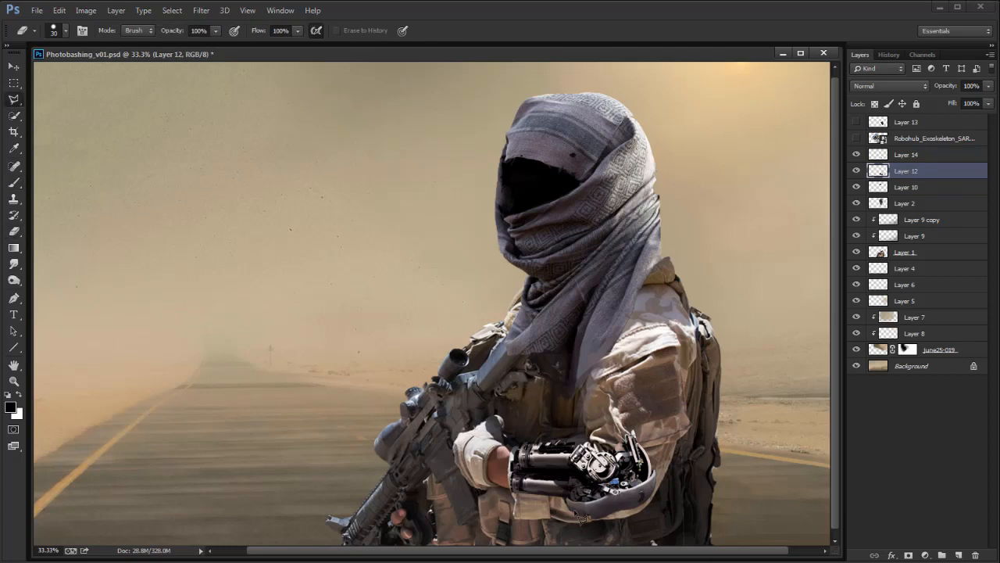
Step: Trim the outer edge of the elbow shell on Layer 12 using a Polygonal Lasso selection around the elbow, and deselect
key(l)
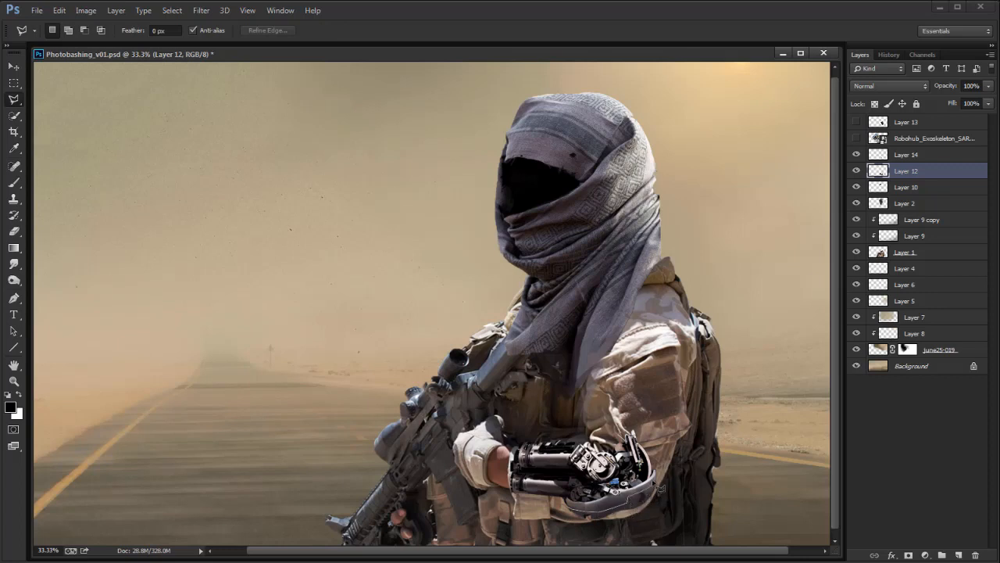
click(654, 455)
click(677, 455)
click(693, 470)
click(702, 505)
click(654, 543)
click(588, 544)
click(567, 528)
click(547, 522)
double_click(536, 522)
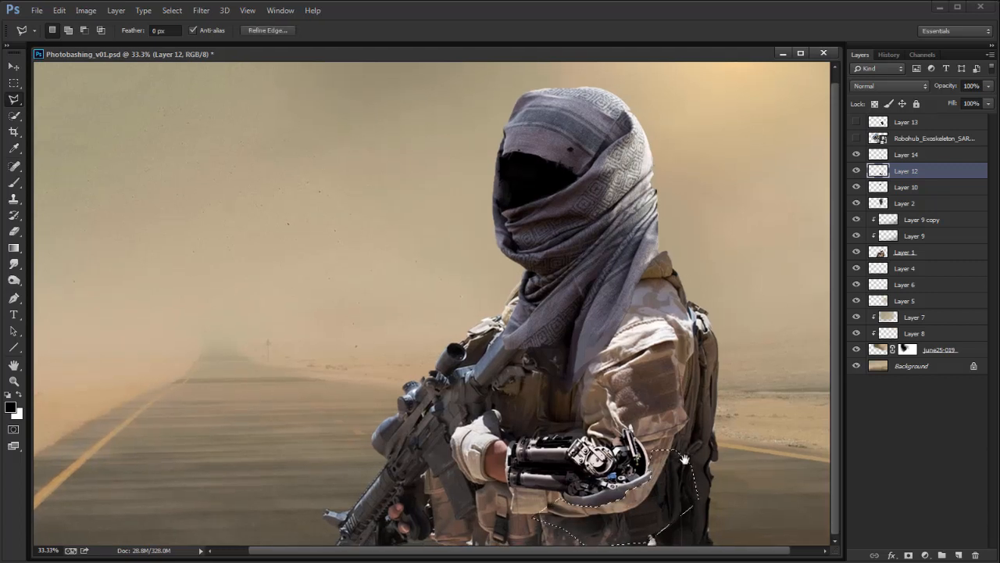
key(m)
key(ctrl+d)
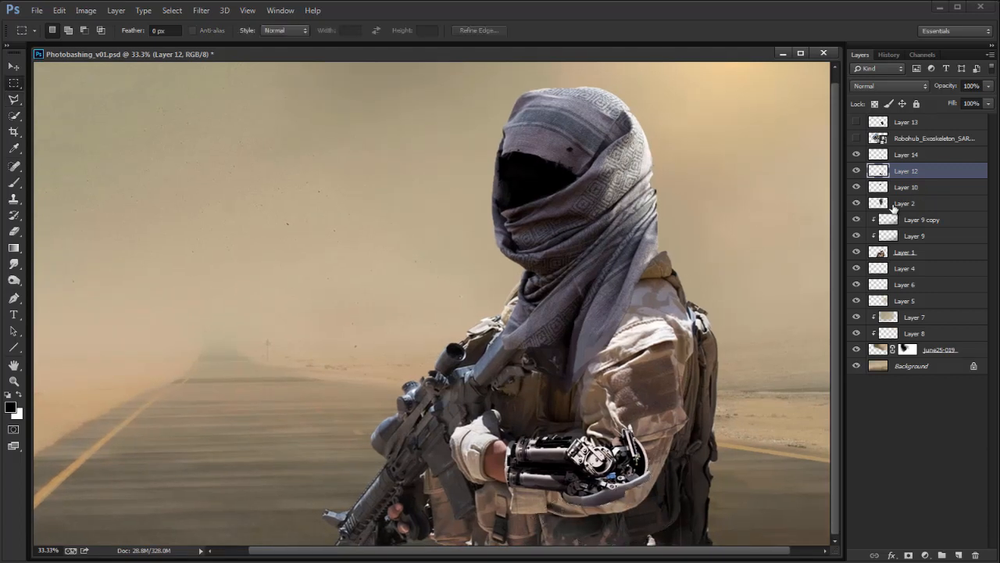
Step: Check Layers 12 and 14 by toggling their visibility, and merge Layer 14 down into Layer 12
click(859, 171)
click(859, 171)
click(859, 156)
click(859, 157)
click(898, 157)
key(ctrl+e)
key(v)
key(m)
drag(474, 525, 663, 422)
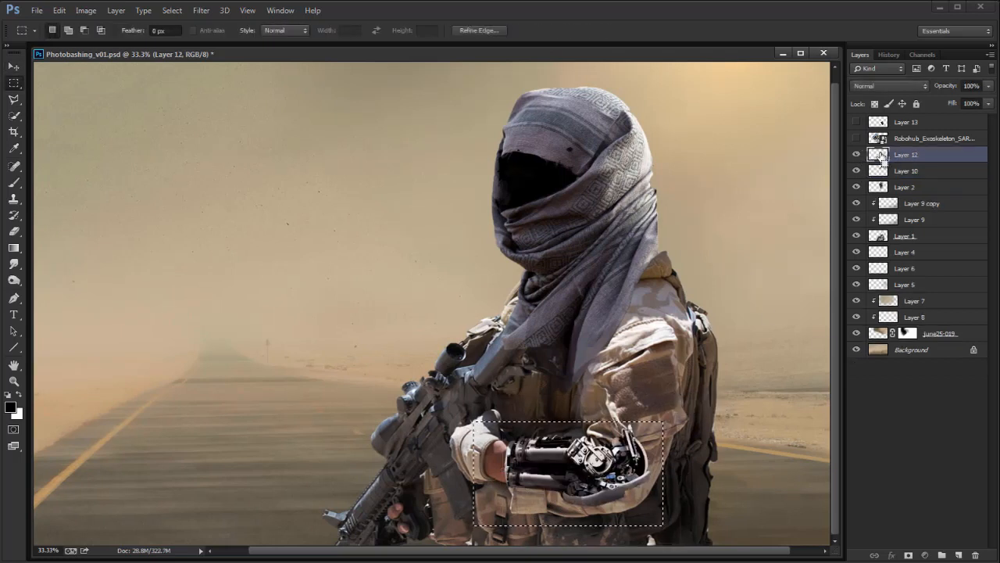
key(ctrl+d)
drag(490, 516, 665, 418)
key(ctrl+d)
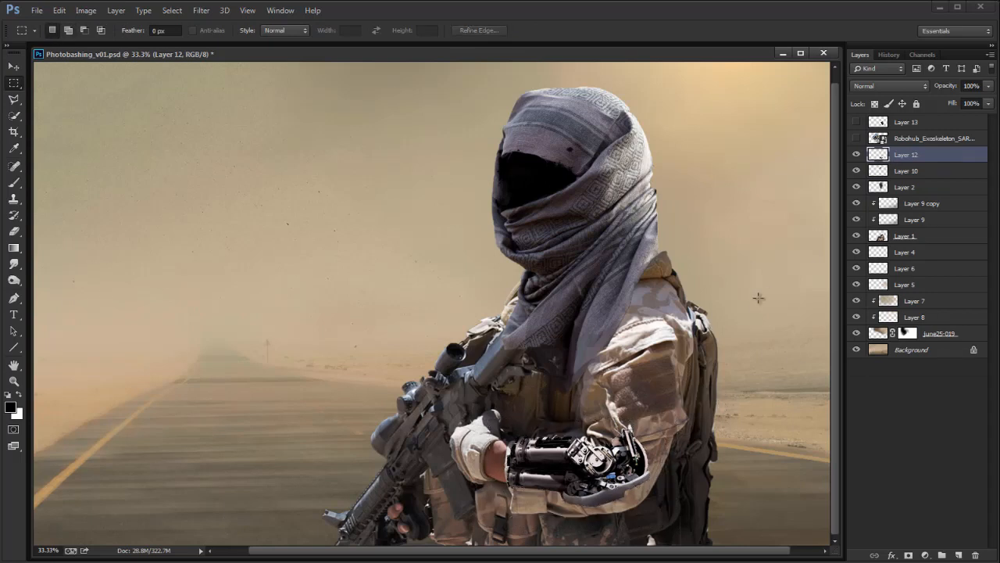
Step: Select the whole robotic forearm with a rectangular marquee and copy it from Layer 12 to a new layer
key(v)
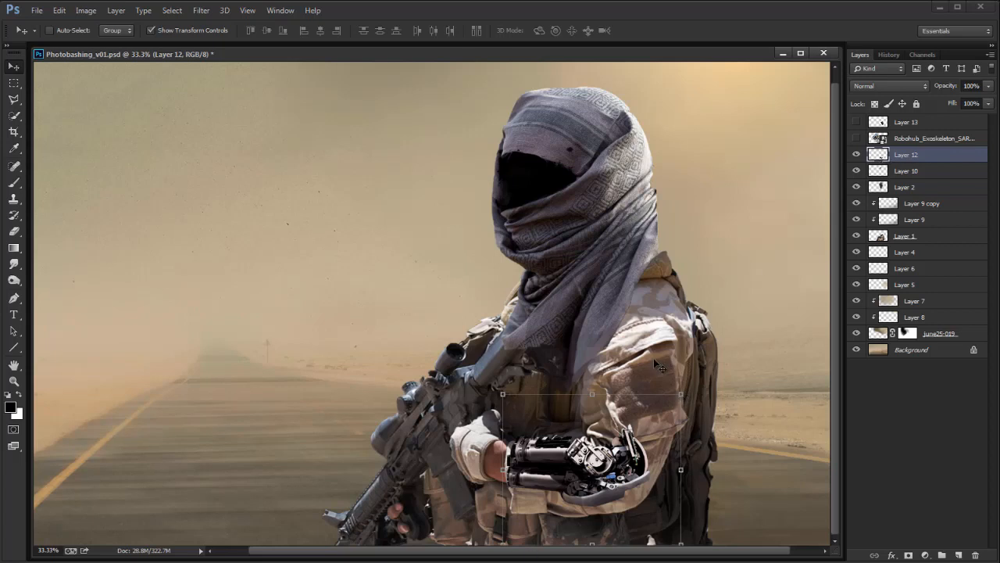
key(m)
drag(497, 513, 660, 420)
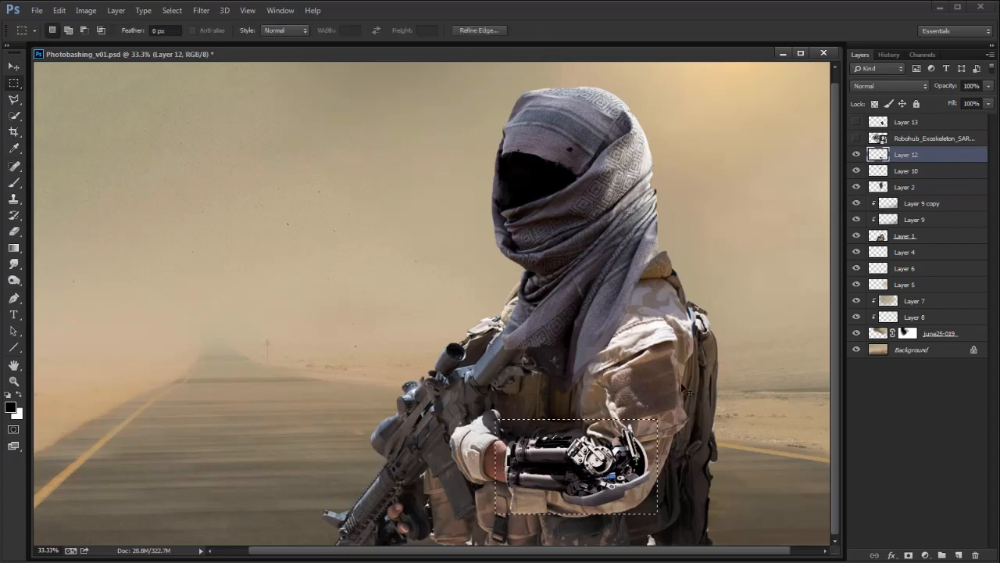
key(ctrl+j)
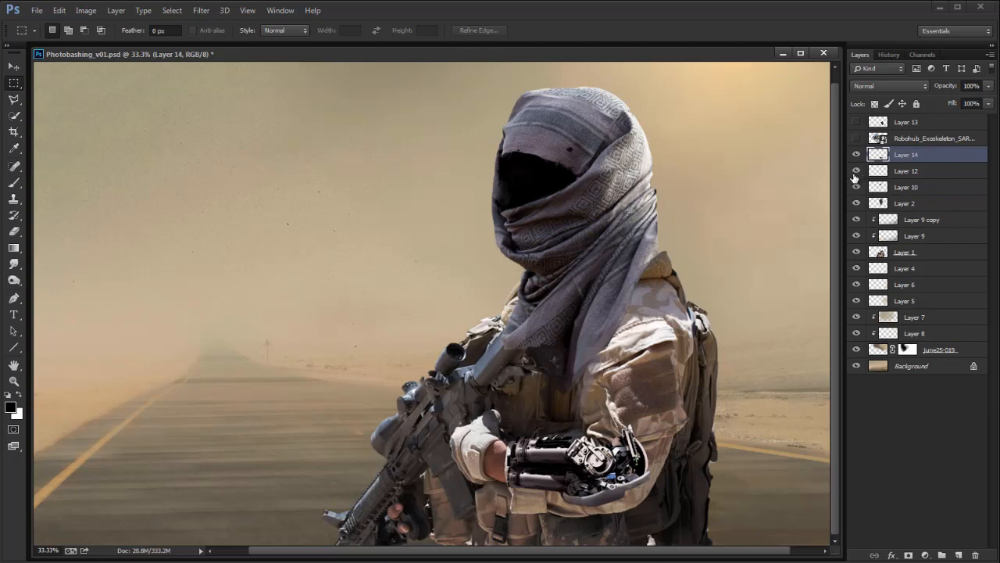
Step: Delete the leftover Layer 12 beneath the copied forearm, clearing the marquee selection around the arm
click(894, 173)
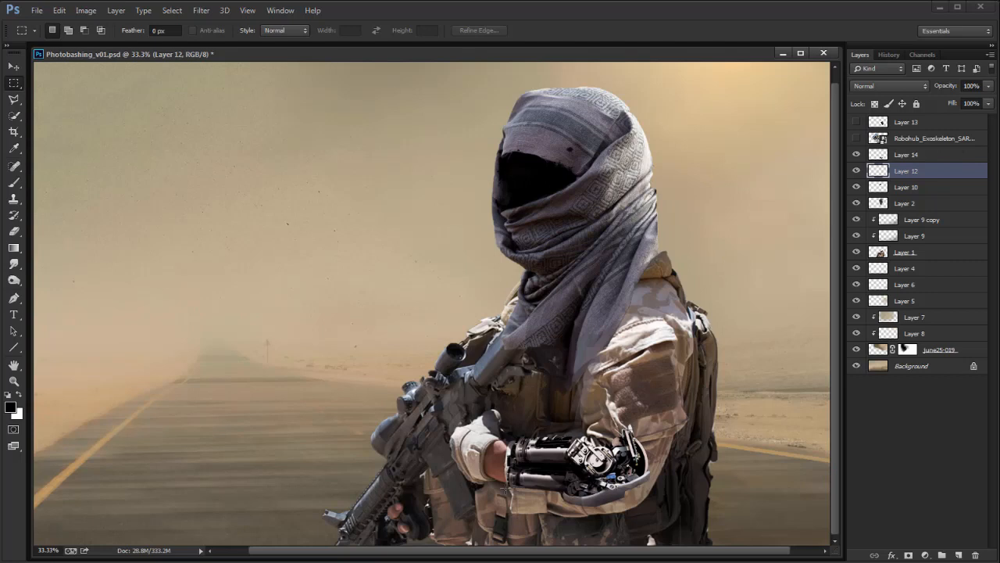
drag(500, 422, 657, 507)
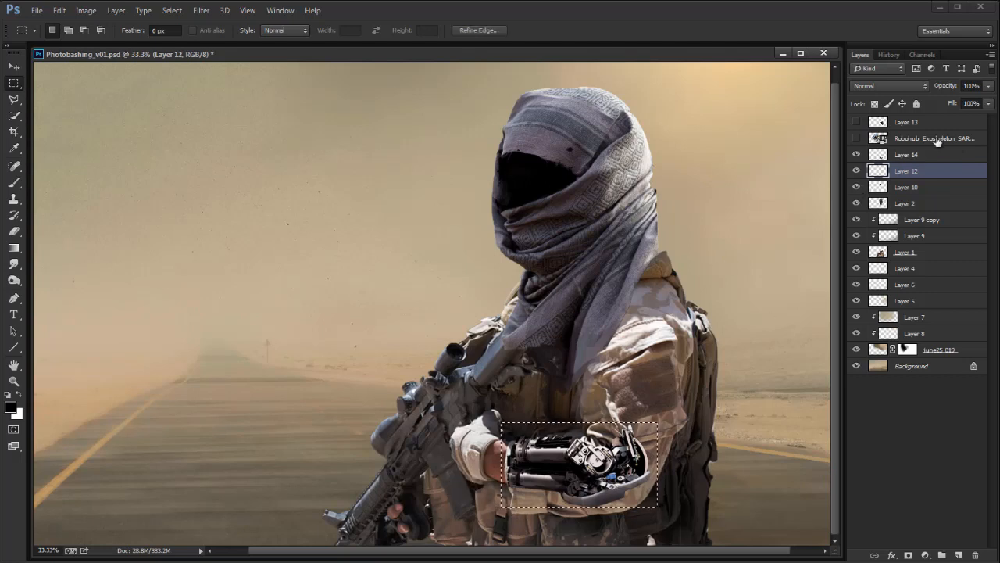
click(857, 171)
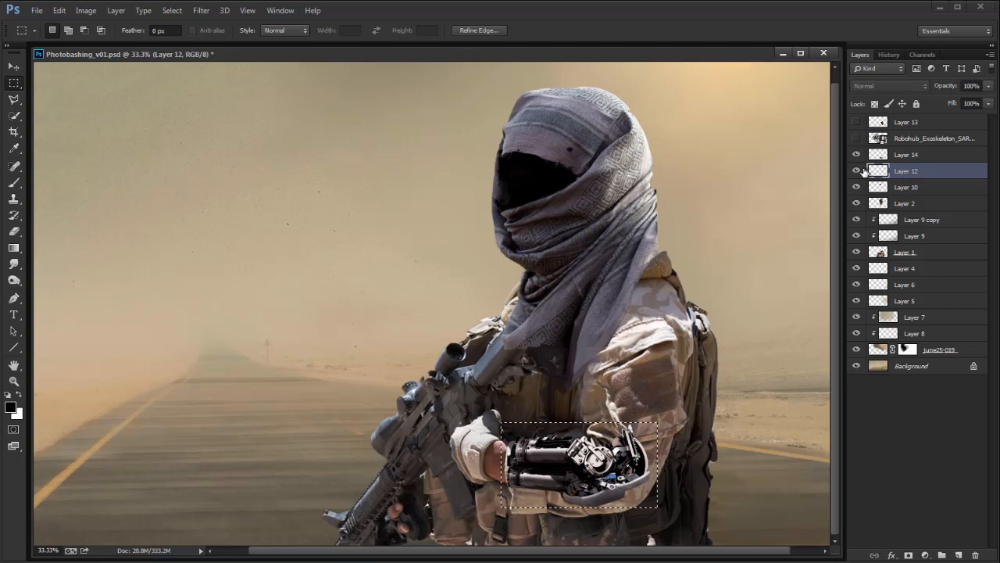
key(ctrl+d)
key(Delete)
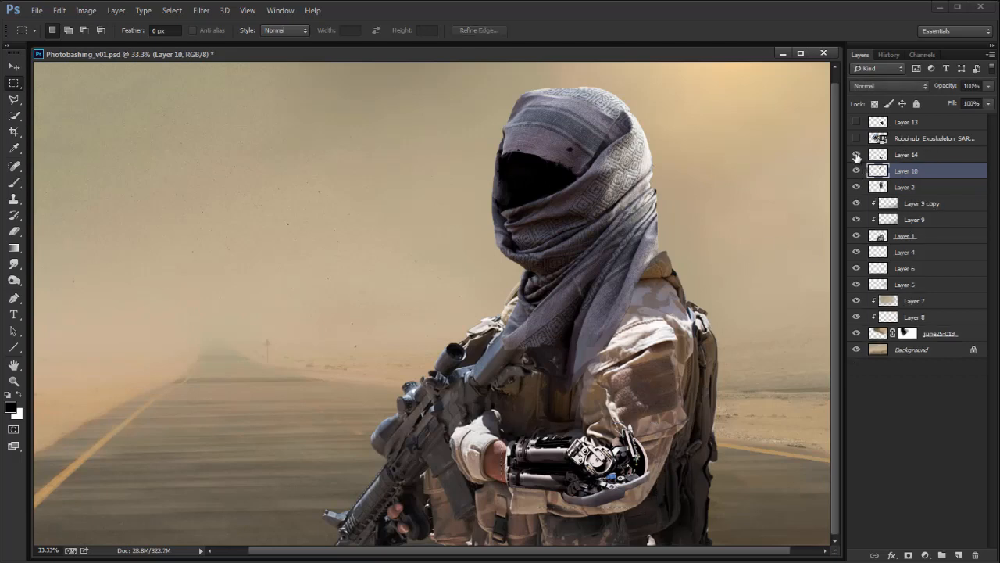
Step: Distort the forearm on Layer 14 by its corners and sides, and move it toward the soldier's elbow
click(858, 155)
click(906, 155)
key(v)
drag(653, 513, 651, 518)
drag(651, 422, 653, 428)
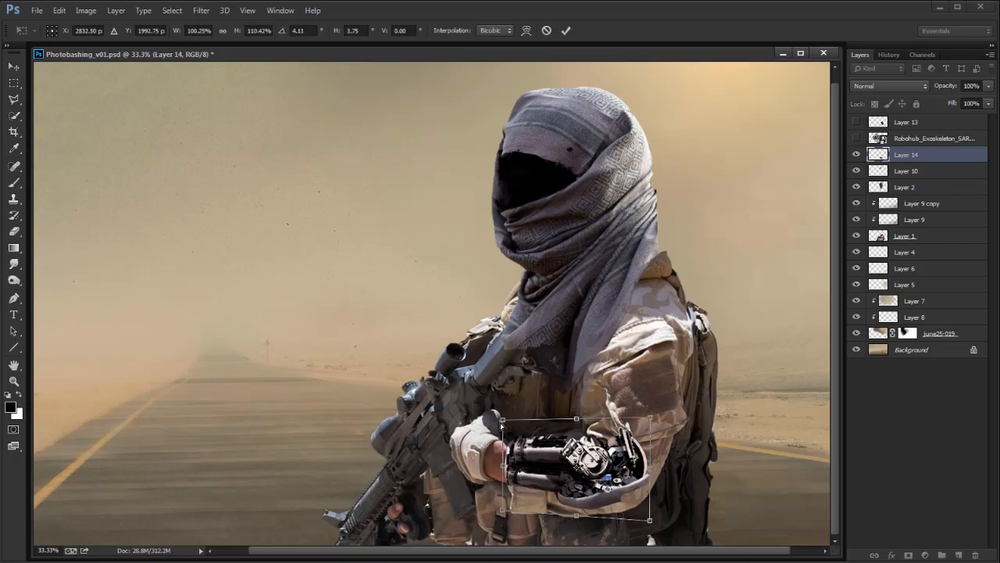
drag(502, 421, 502, 424)
drag(502, 468, 492, 466)
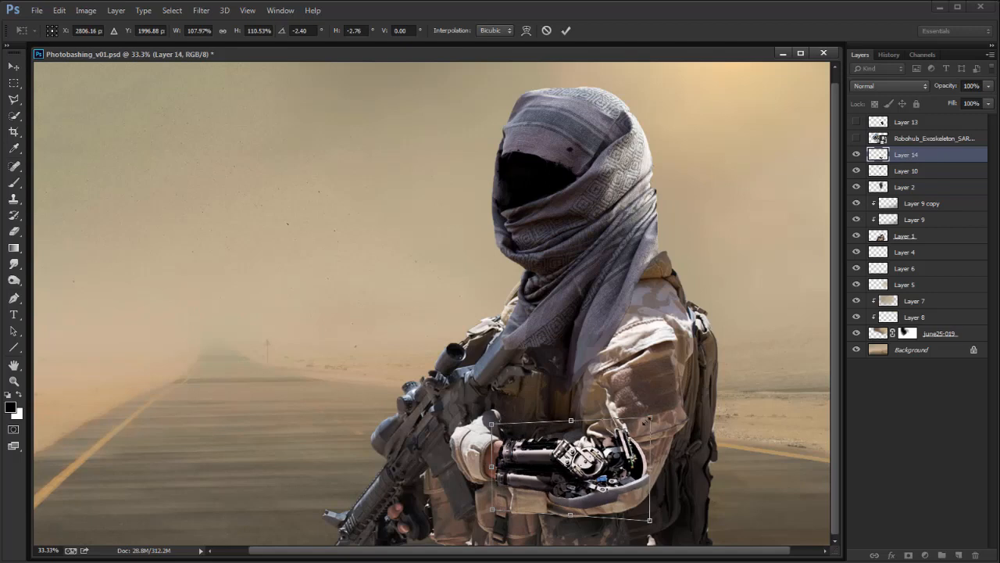
mouse_move(655, 469)
mouse_down()
mouse_move(632, 490)
mouse_move(640, 477)
mouse_up()
key(Return)
click(905, 165)
click(905, 156)
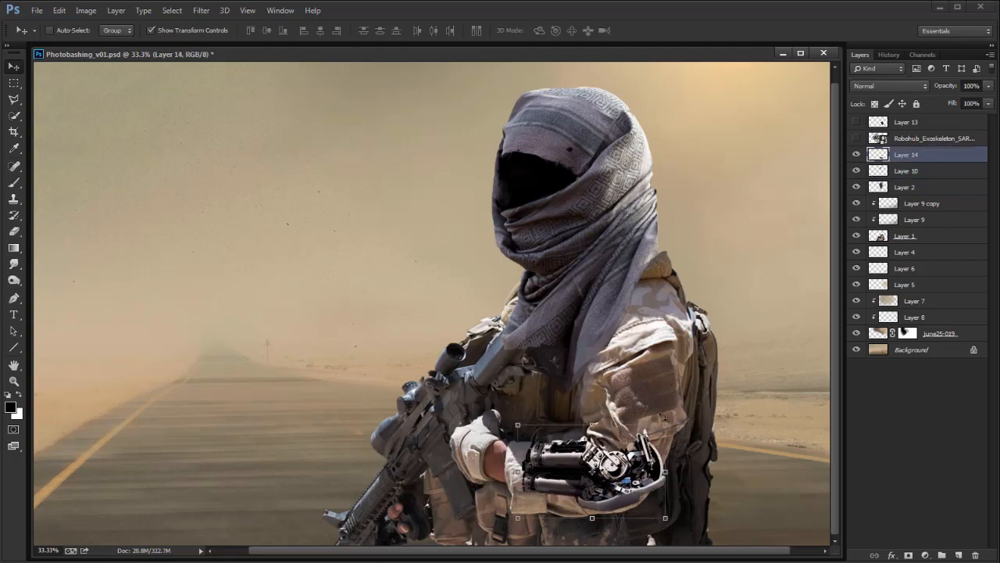
Step: Select the wrist half of the forearm with a rectangular marquee, stretch it toward the hand, and deselect
key(m)
drag(495, 520, 579, 425)
key(v)
drag(489, 476, 466, 466)
key(Return)
key(ctrl+d)
key(m)
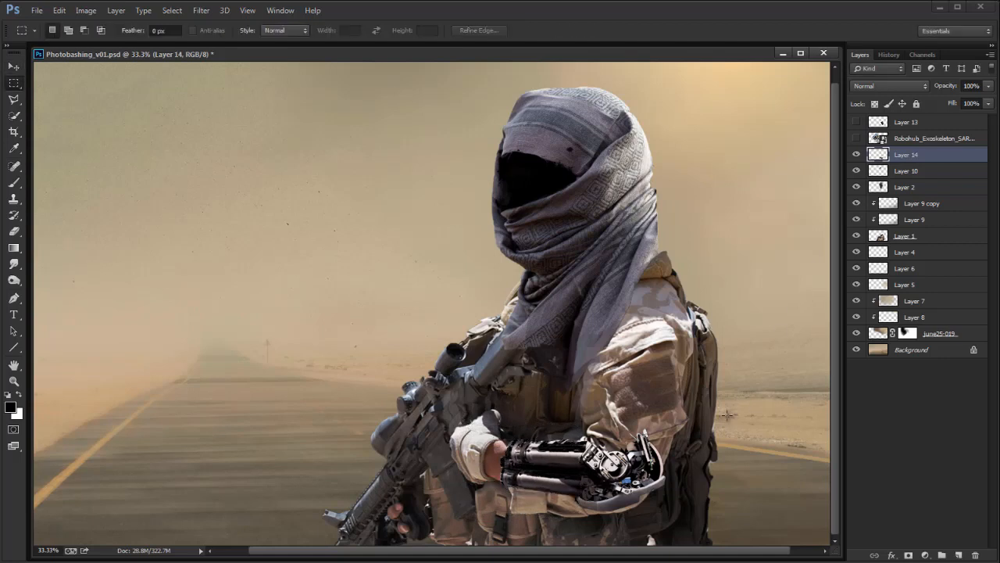
Step: Make a slight transform adjustment to the robotic forearm on Layer 14 and apply it
key(v)
drag(670, 522, 669, 527)
key(Return)
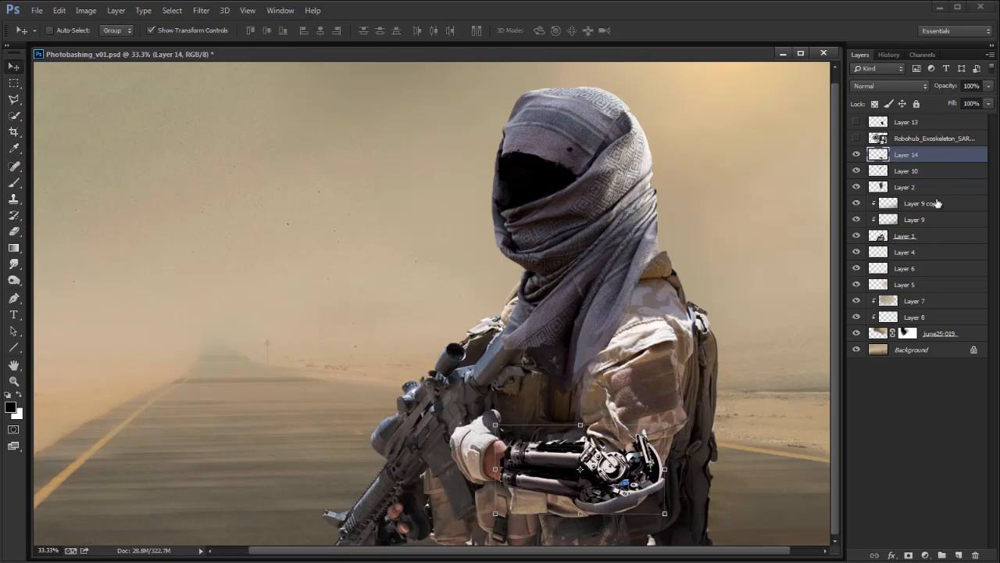
Step: Show Layer 13 and use Match Color with Photobashing_v01.psd, Layer 14 as the source, reducing the color intensity
click(857, 125)
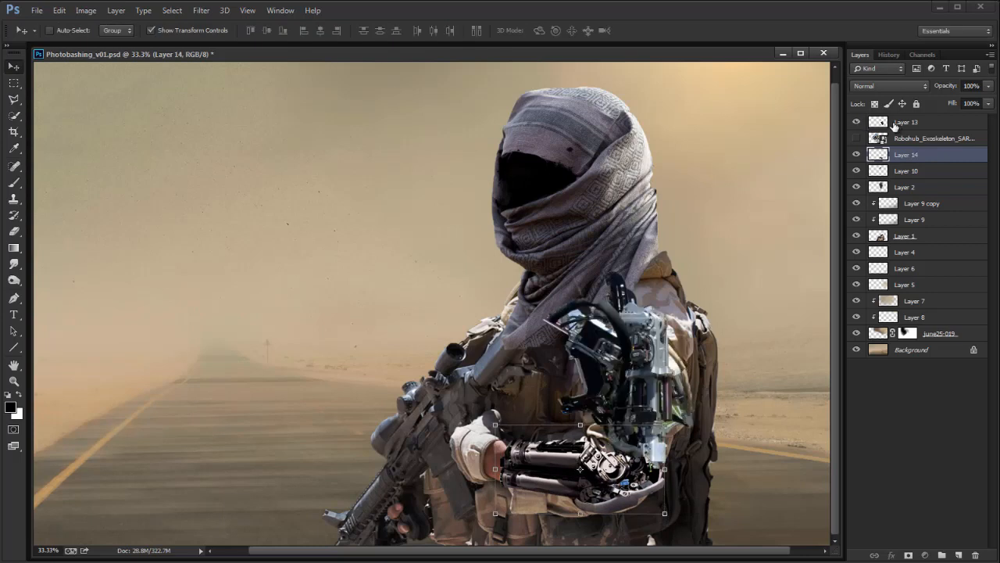
click(897, 125)
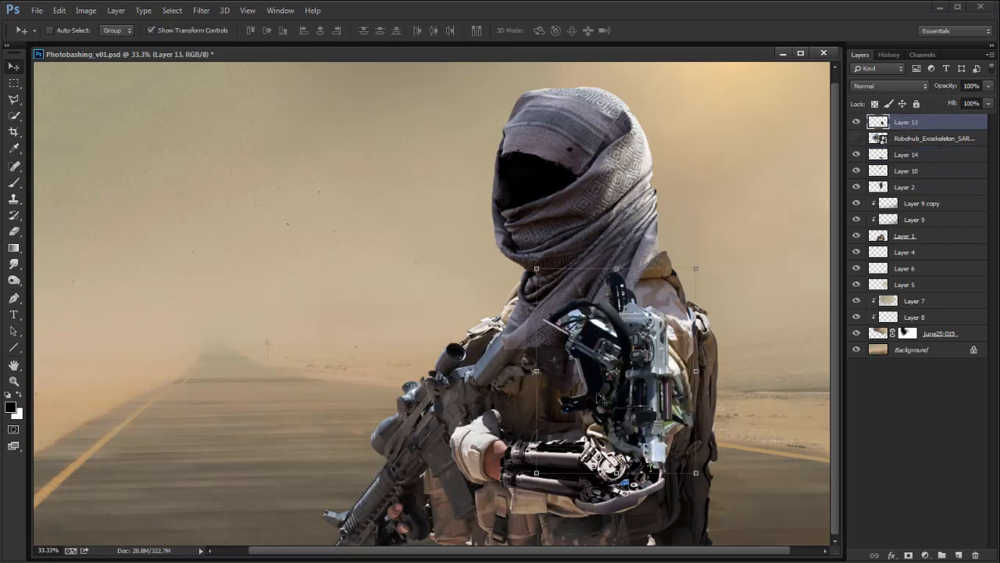
key(ctrl+alt+m)
click(701, 473)
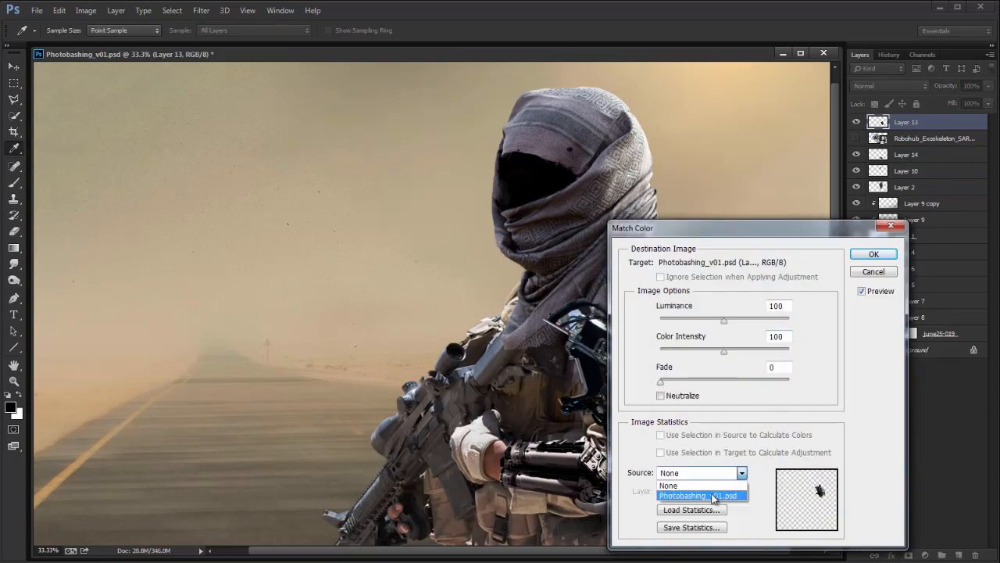
click(714, 493)
drag(748, 229, 796, 77)
key(Down)
key(Down)
key(Down)
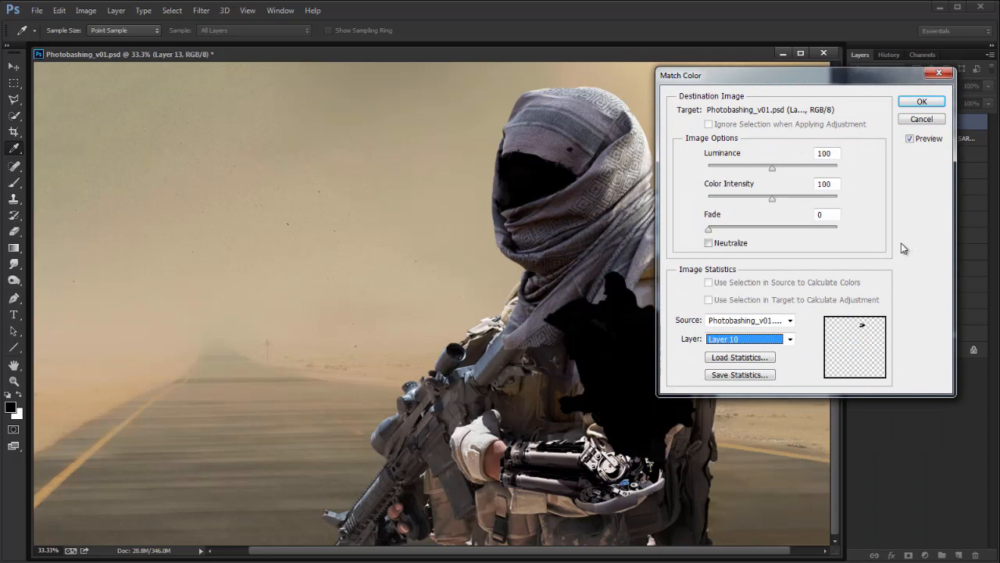
key(Down)
key(Down)
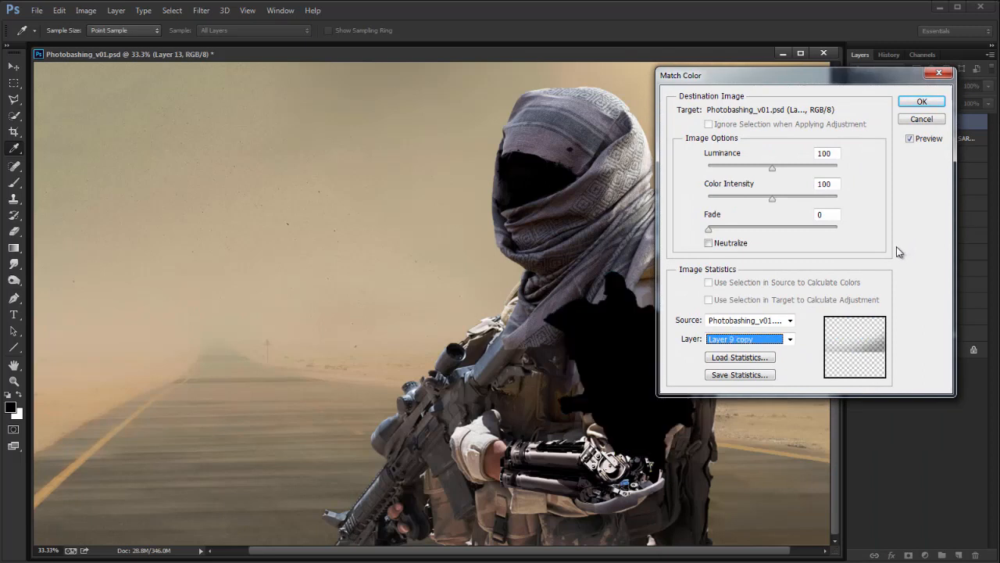
key(Down)
drag(805, 78, 310, 126)
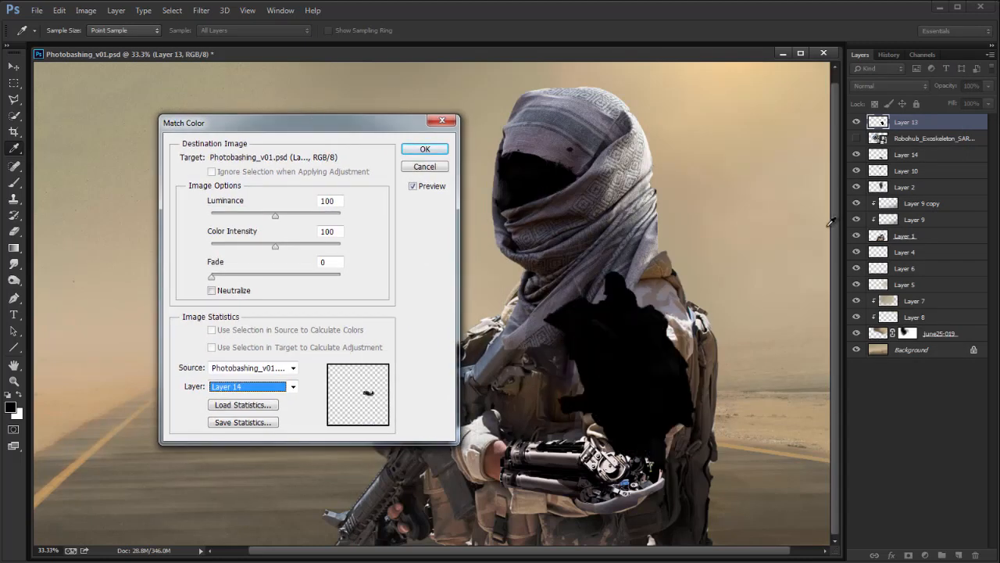
click(256, 246)
key(Return)
Step: Flip the canvas horizontally and transform the robotic upper arm on Layer 13 to fit the soldier's shoulder and elbow
key(v)
key(ctrl+shift+h)
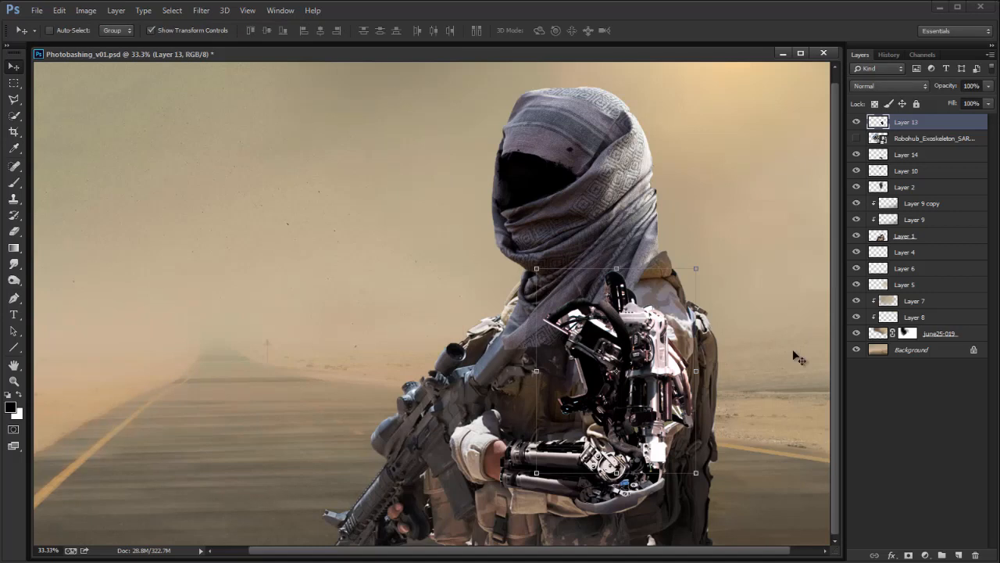
click(243, 269)
drag(365, 286, 336, 329)
drag(310, 385, 299, 384)
key(Return)
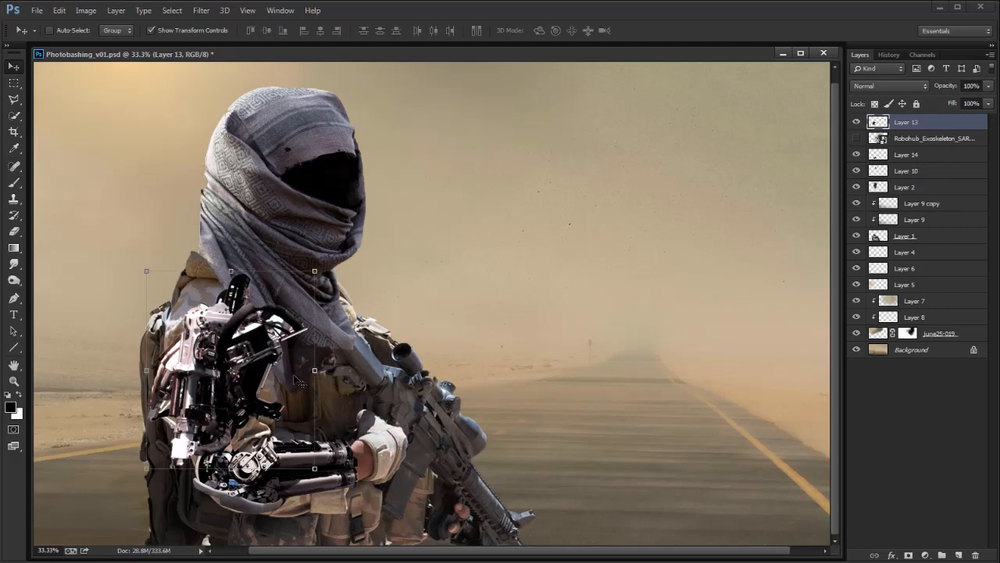
Step: Retouch the curved cable on top of the robotic upper arm with colors sampled from it
key(b)
alt+click(254, 304)
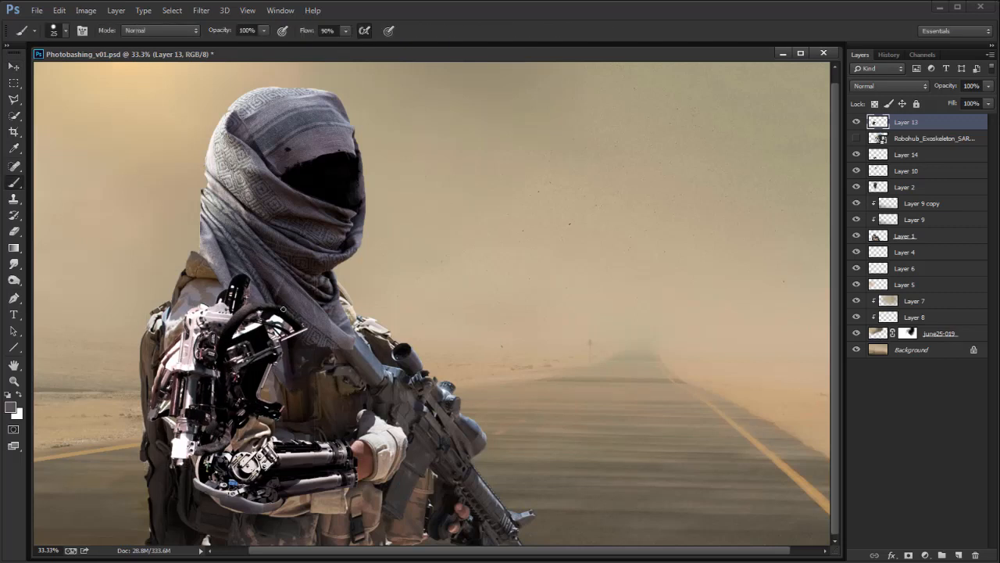
alt+click(282, 309)
alt+click(273, 307)
alt+click(258, 309)
Step: Lasso the part protruding above the robotic shoulder on Layer 13, remove it, and clear the selection
key(l)
click(270, 275)
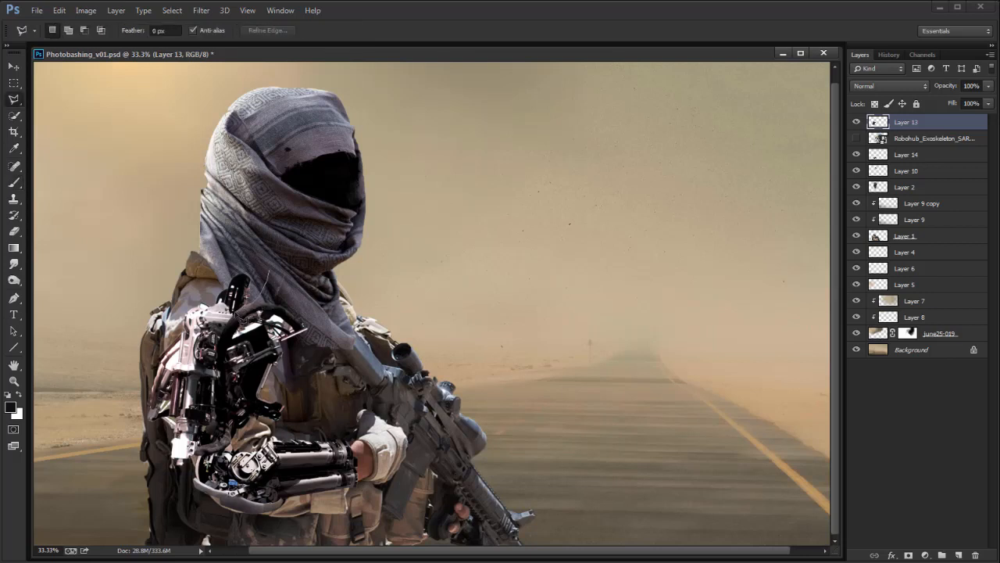
click(190, 310)
click(201, 270)
double_click(279, 231)
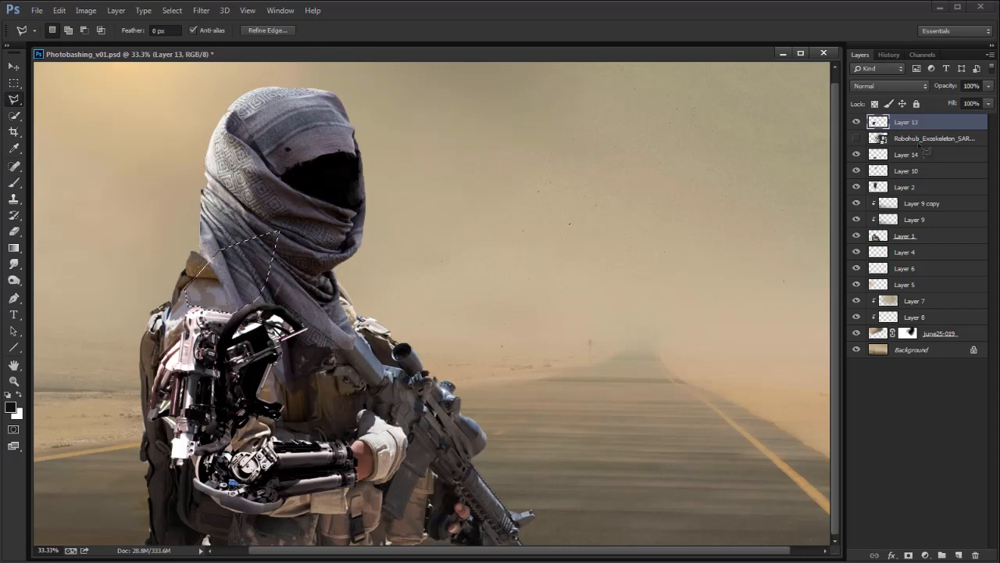
key(ctrl+d)
Step: Lasso the excess piece on the inner side of the upper arm above the elbow, delete it, and deselect
click(257, 406)
click(243, 429)
click(270, 429)
click(290, 421)
double_click(311, 370)
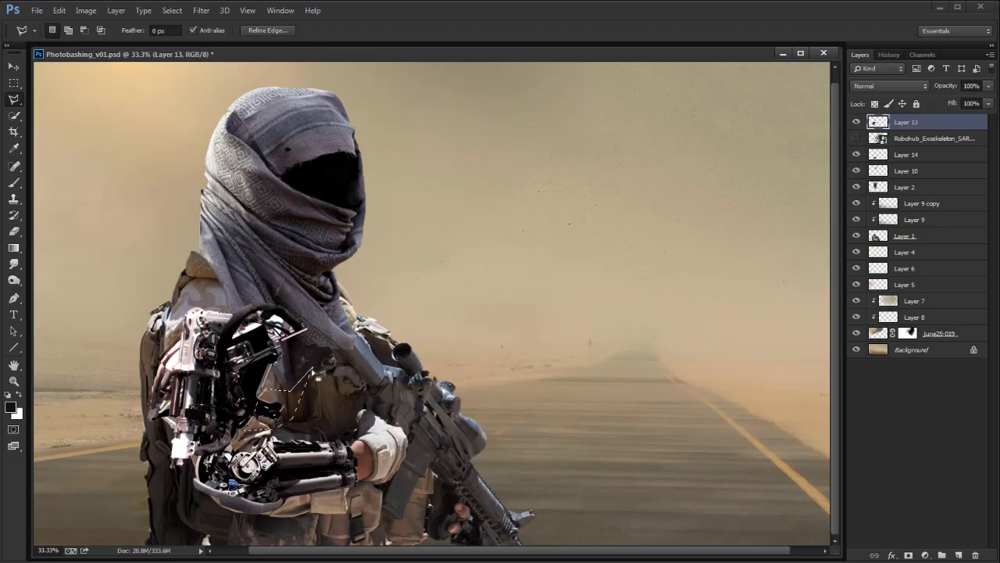
key(Delete)
key(ctrl+d)
Step: Paint black along the inner edge of the upper arm near the elbow and flip the canvas back horizontally
key(b)
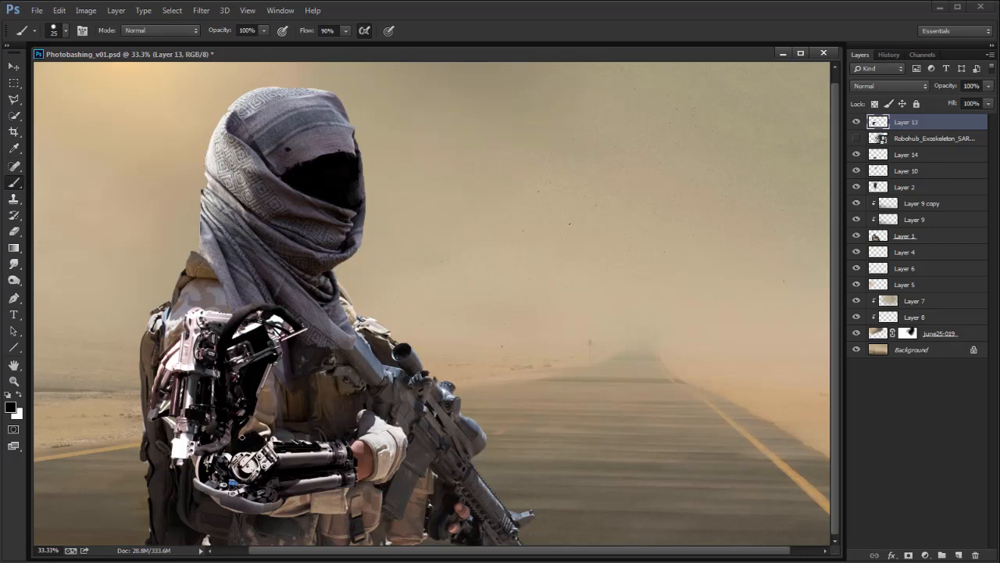
drag(258, 427, 259, 407)
key(ctrl+shift+h)
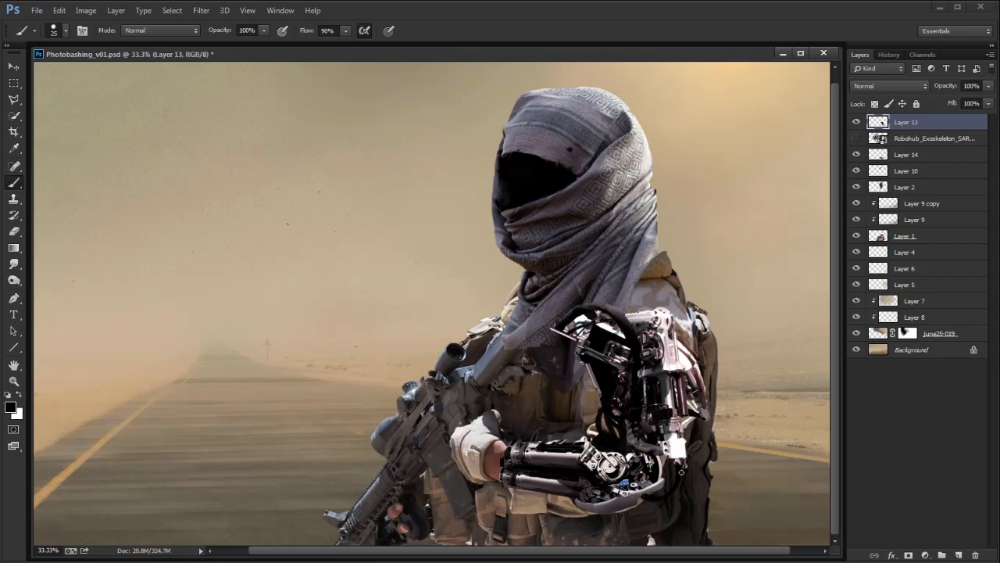
Step: Select Layer 14 and stretch the robotic forearm downward to 104.88% height
click(856, 155)
click(856, 155)
click(875, 155)
key(ctrl+t)
drag(580, 512, 580, 518)
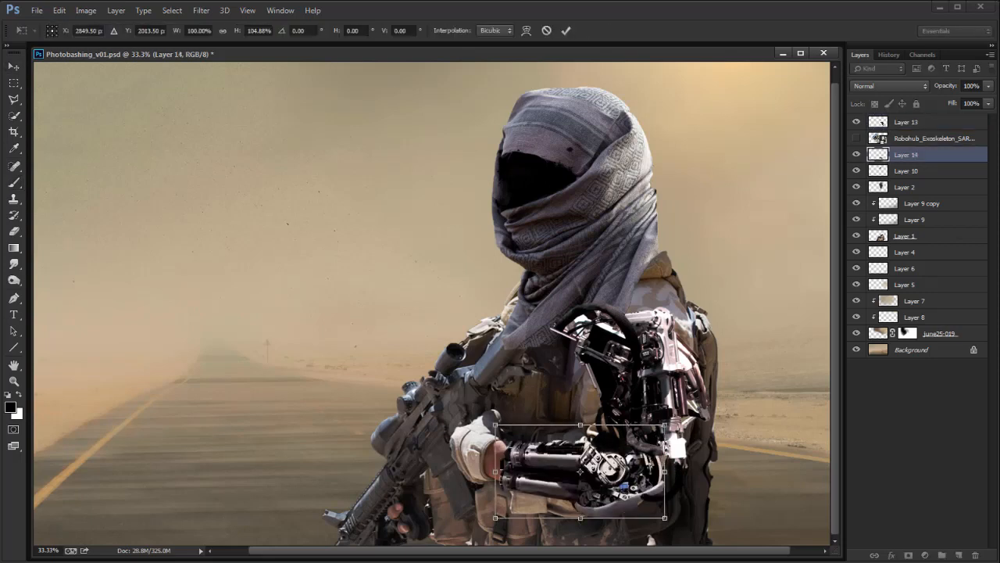
key(Return)
Step: Sample a pale pink from the elbow end of the upper arm and move Layer 13 below the Robohub_Exoskeleton reference layer
key(b)
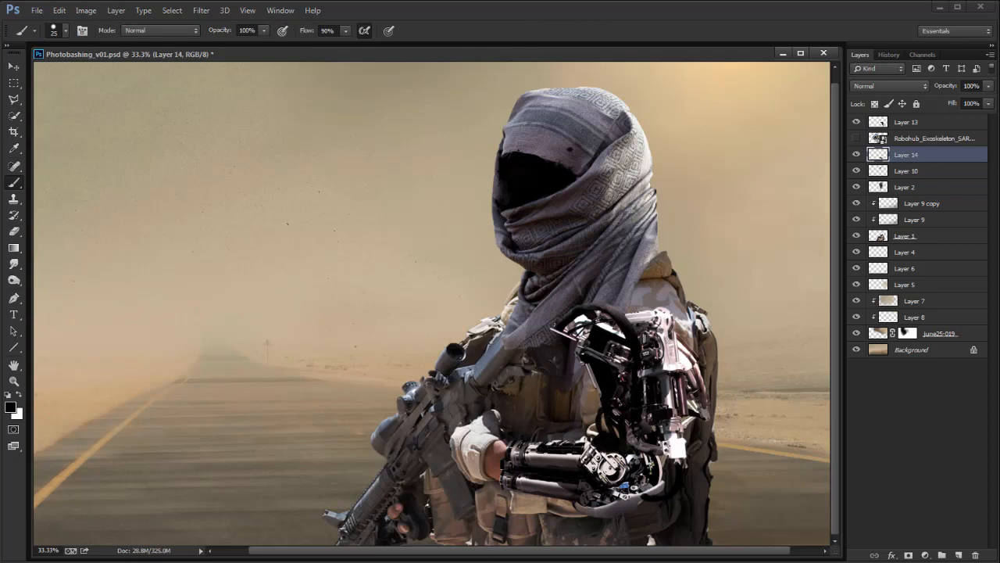
alt+click(681, 455)
click(856, 156)
click(856, 156)
click(857, 171)
click(856, 171)
click(904, 169)
click(915, 127)
drag(916, 127, 911, 146)
click(857, 139)
click(857, 139)
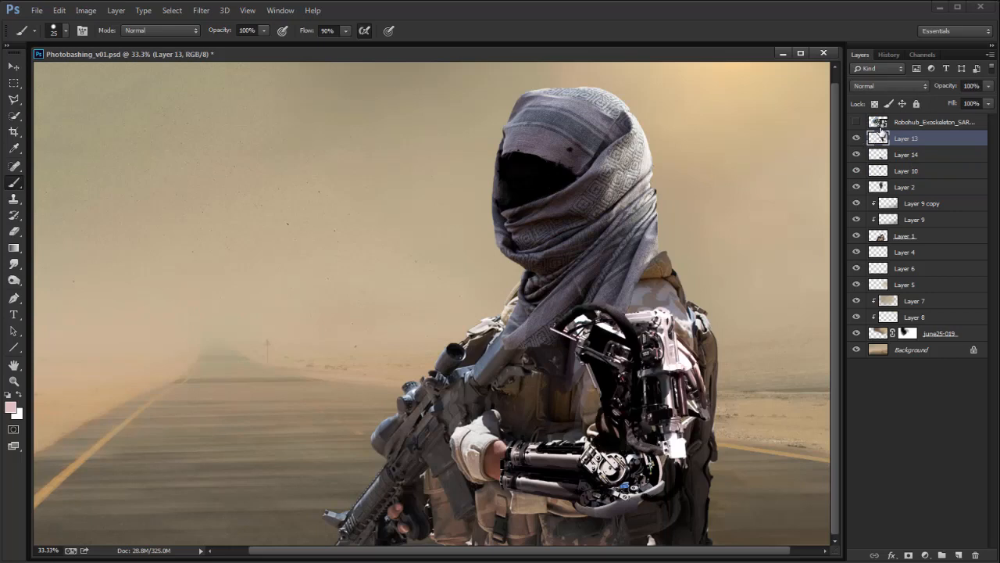
Step: Lasso the curved black cable at the top of the robotic upper arm and copy it to a new layer
key(l)
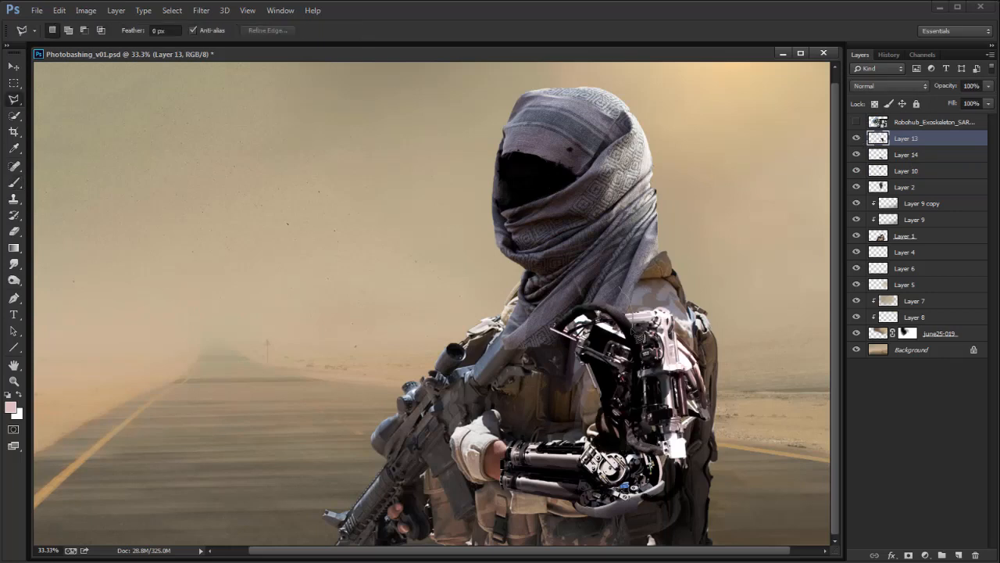
click(603, 311)
click(589, 310)
click(575, 316)
click(566, 326)
click(555, 325)
click(559, 306)
key(Return)
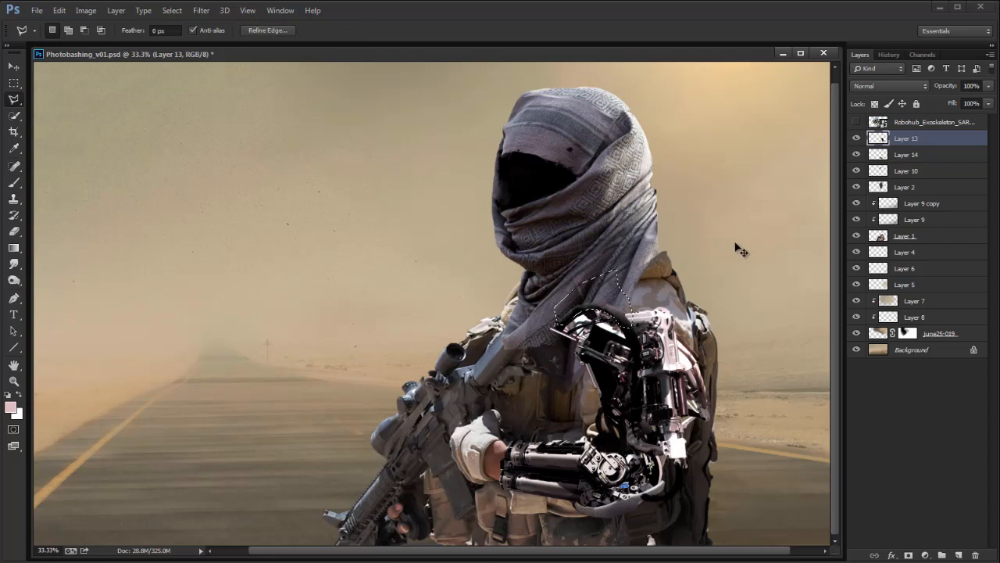
key(ctrl+j)
Step: Move the copied cable on Layer 15 down to the elbow and transform it to curve behind the forearm joint
key(v)
key(ctrl+t)
right_click(628, 319)
click(635, 299)
drag(634, 302, 736, 465)
key(Return)
key(ctrl+t)
right_click(683, 483)
click(730, 561)
drag(712, 461, 717, 486)
key(Return)
drag(726, 496, 721, 499)
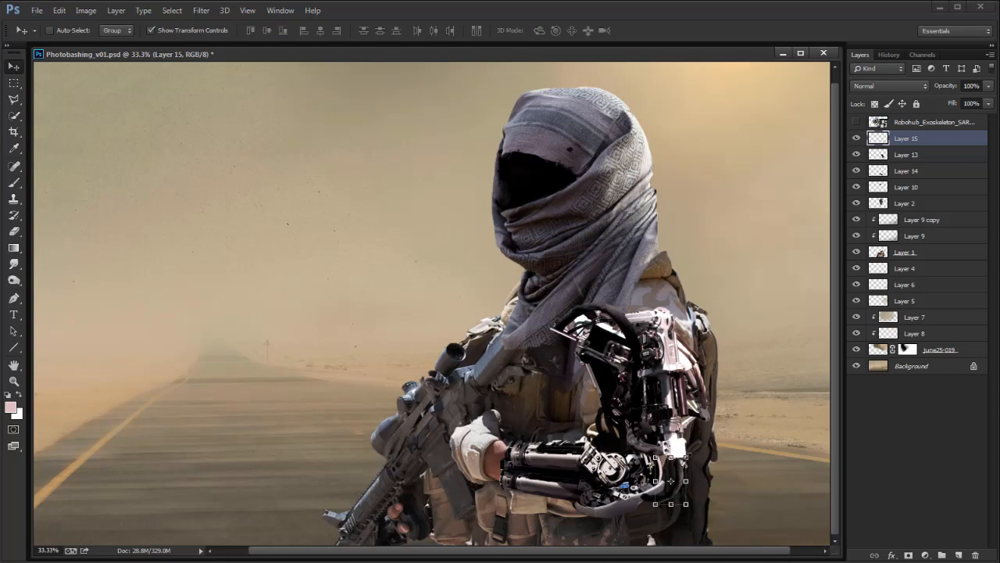
key(e)
key(v)
drag(714, 439, 718, 426)
key(Return)
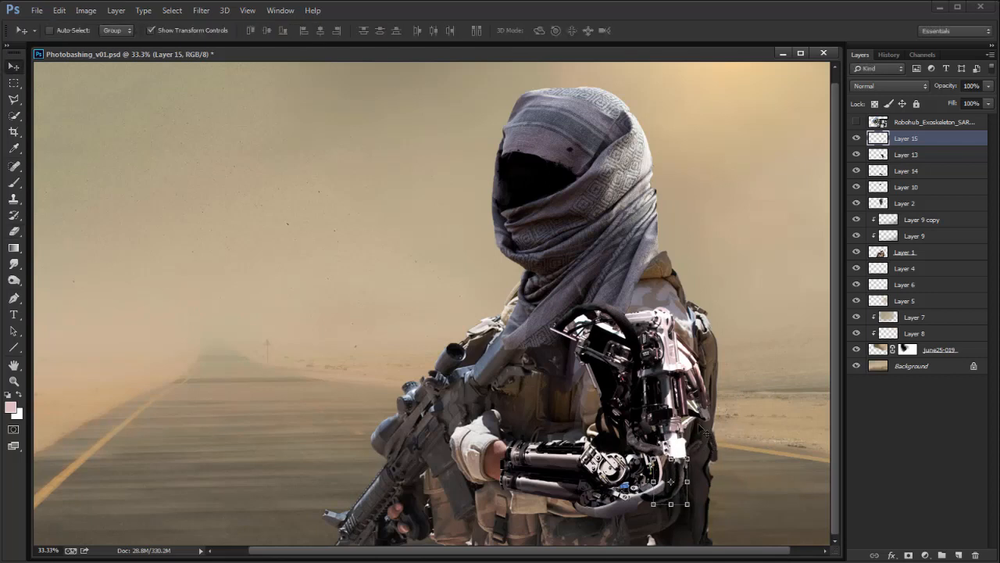
Step: Reset the colors to black and white and merge the elbow cable on Layer 15 down into Layer 13
key(s)
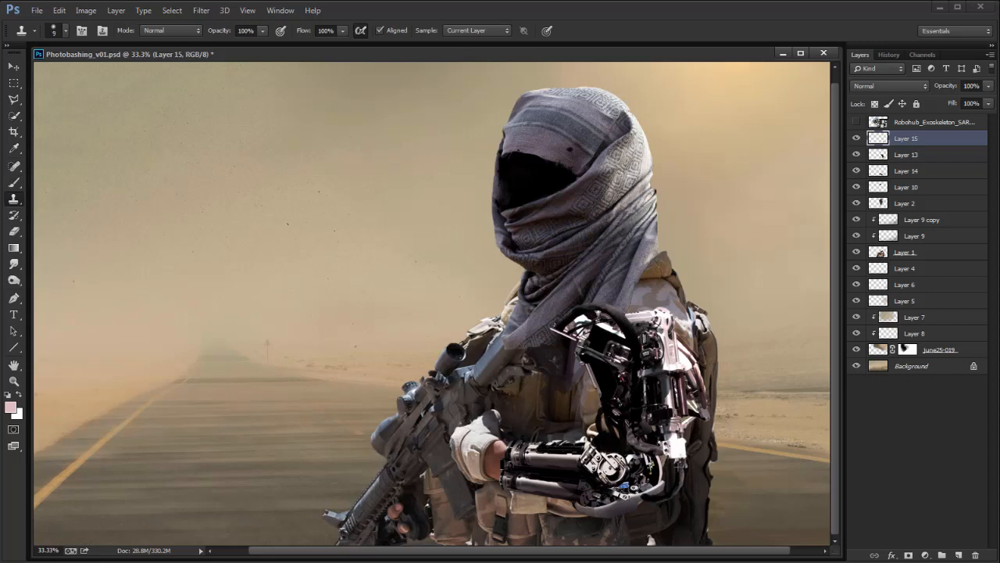
key(e)
key(b)
key(d)
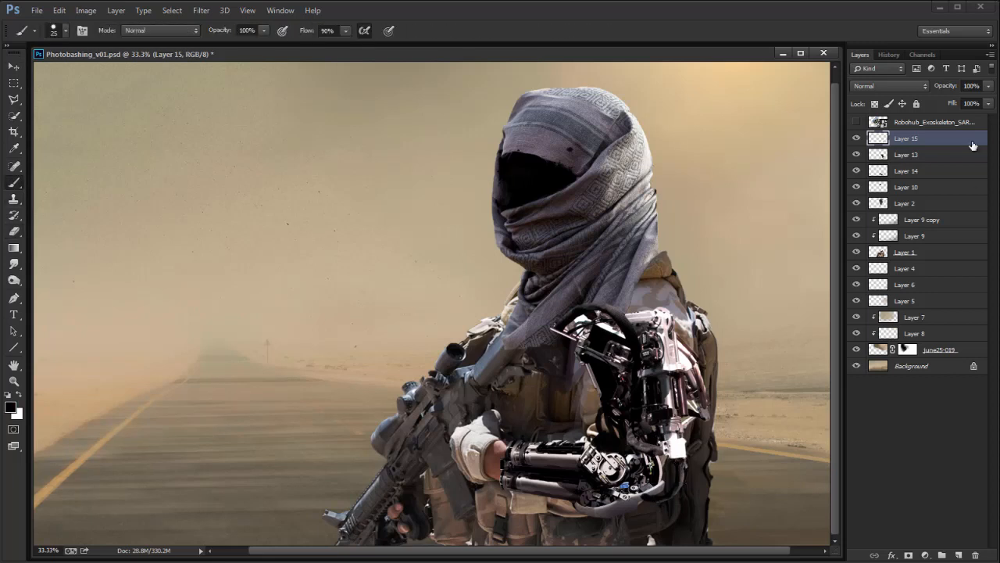
key(e)
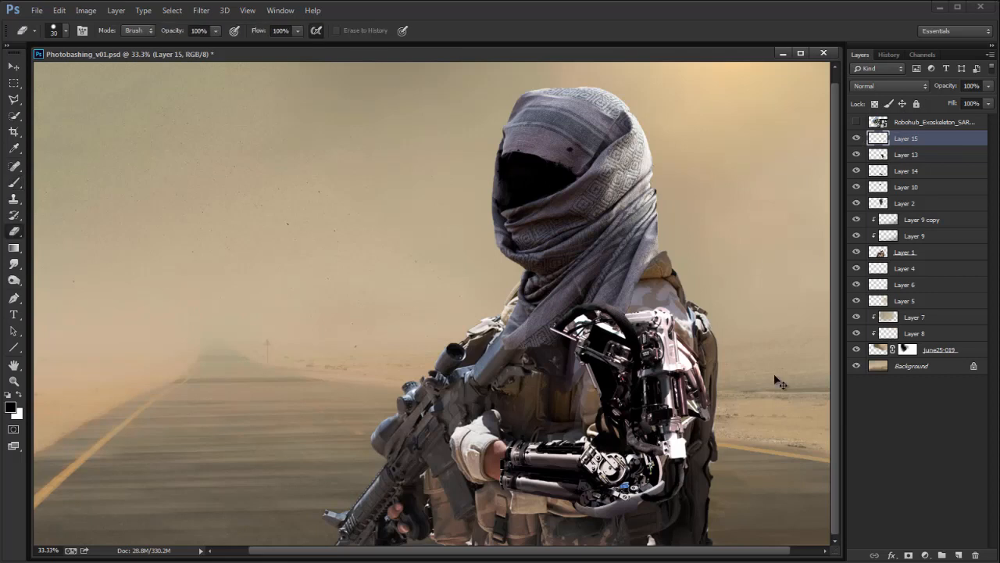
key(Delete)
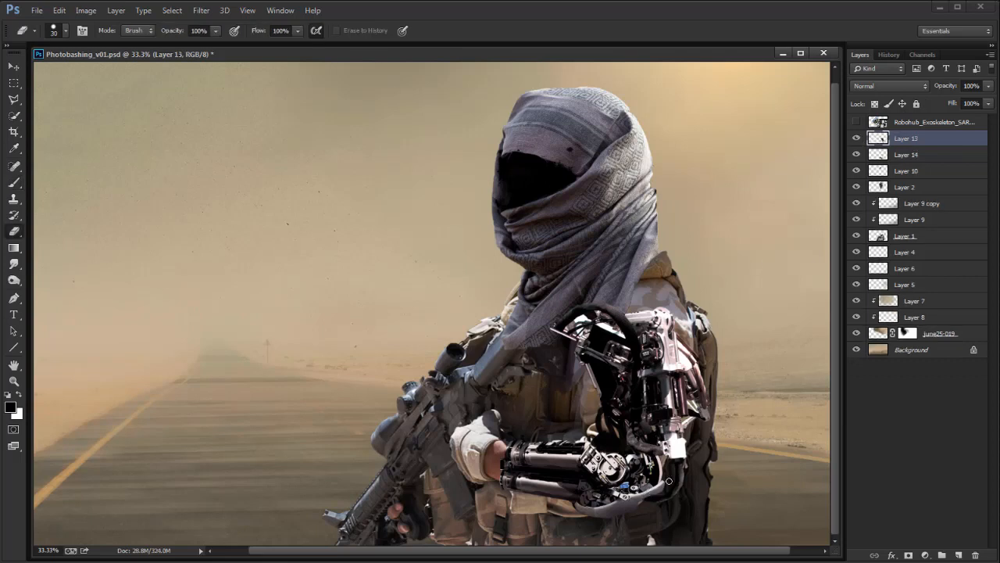
Step: Add a new layer directly above Layer 14 and clip it to the robotic forearm
click(856, 139)
click(857, 138)
drag(899, 139, 903, 162)
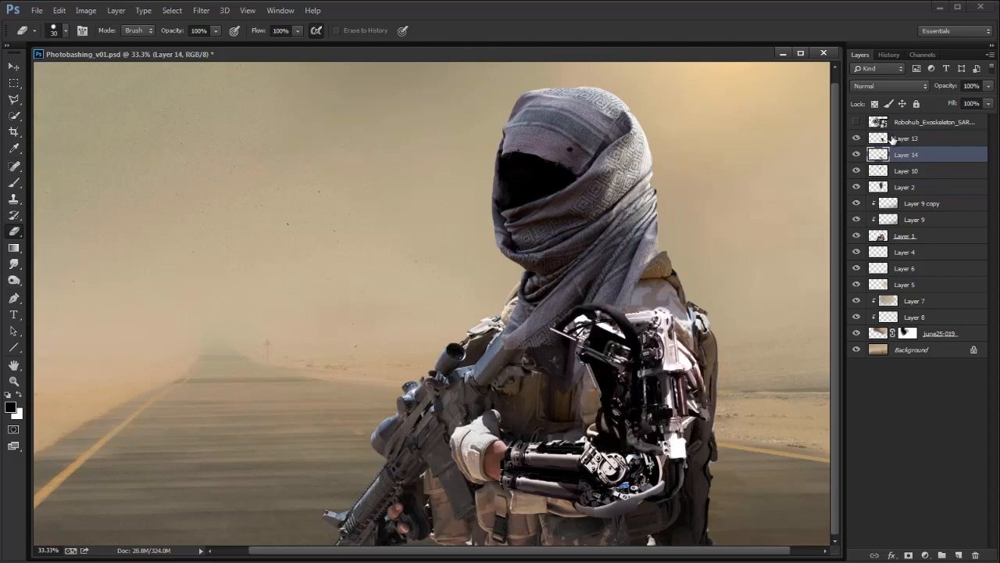
click(873, 141)
click(856, 155)
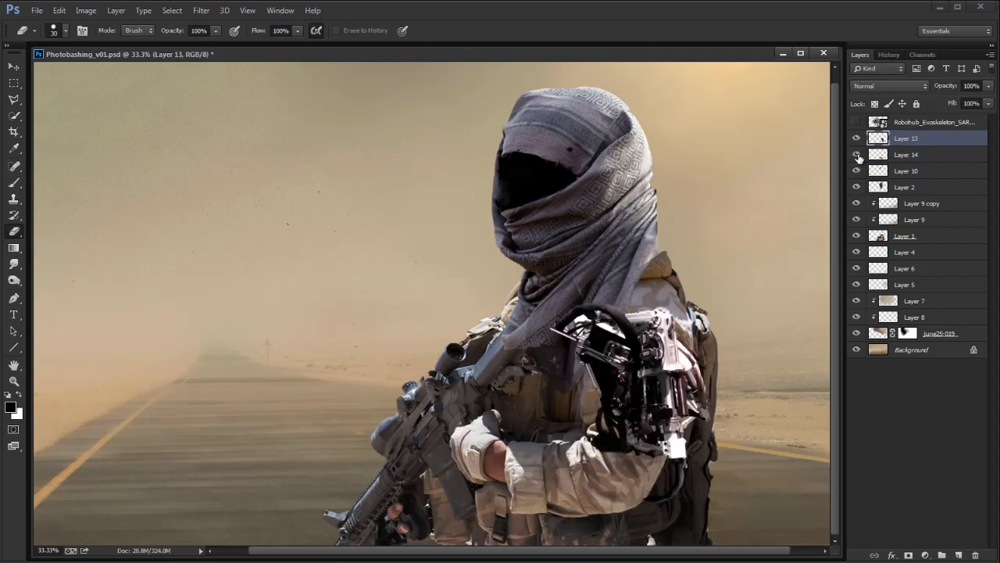
click(856, 155)
click(906, 154)
click(958, 555)
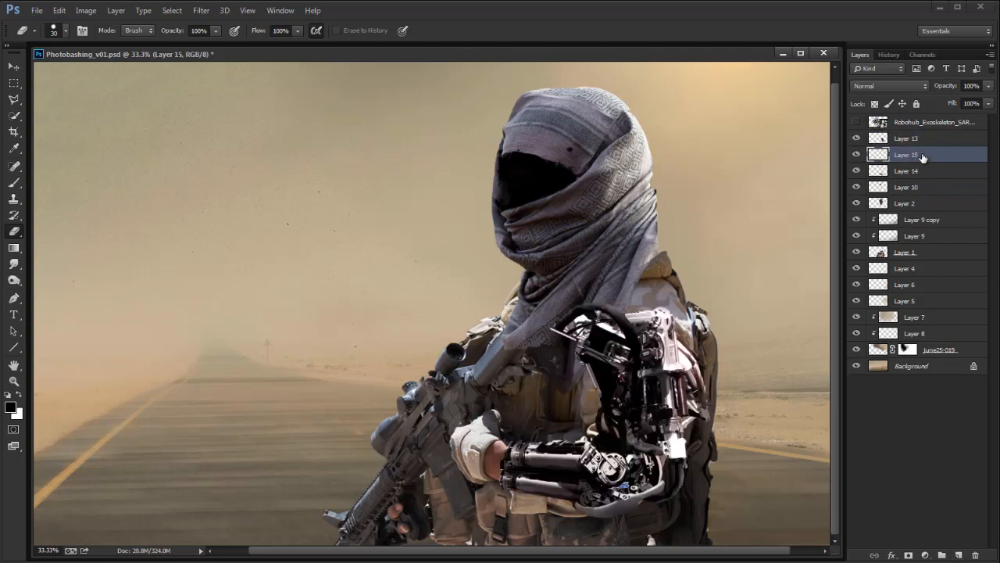
key(ctrl+alt+g)
Step: Paint black over the bright and blue parts of the forearm's elbow joint on the clipped Layer 15, erasing any excess
click(857, 140)
click(857, 140)
key(x)
key(x)
click(857, 154)
click(856, 155)
key(m)
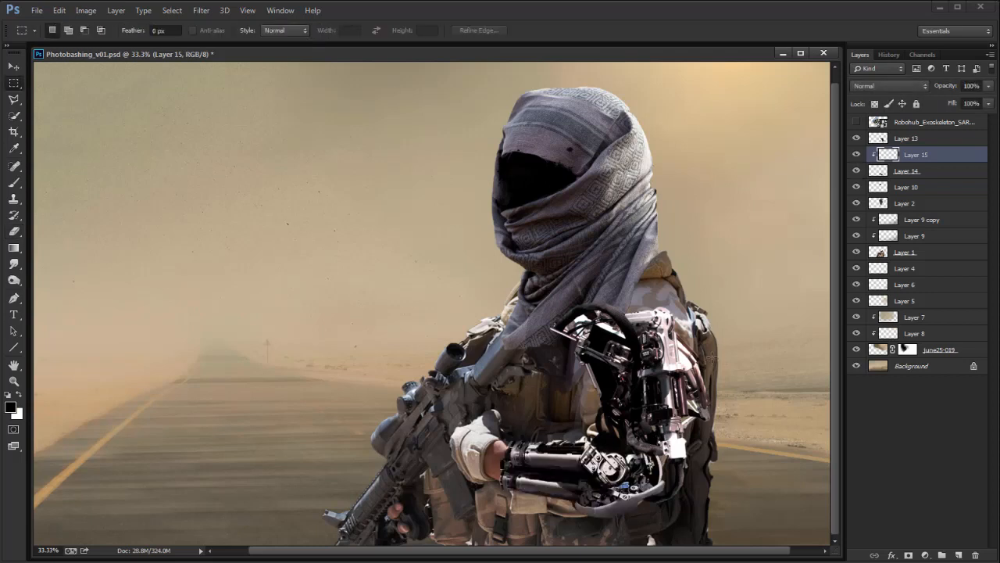
key(b)
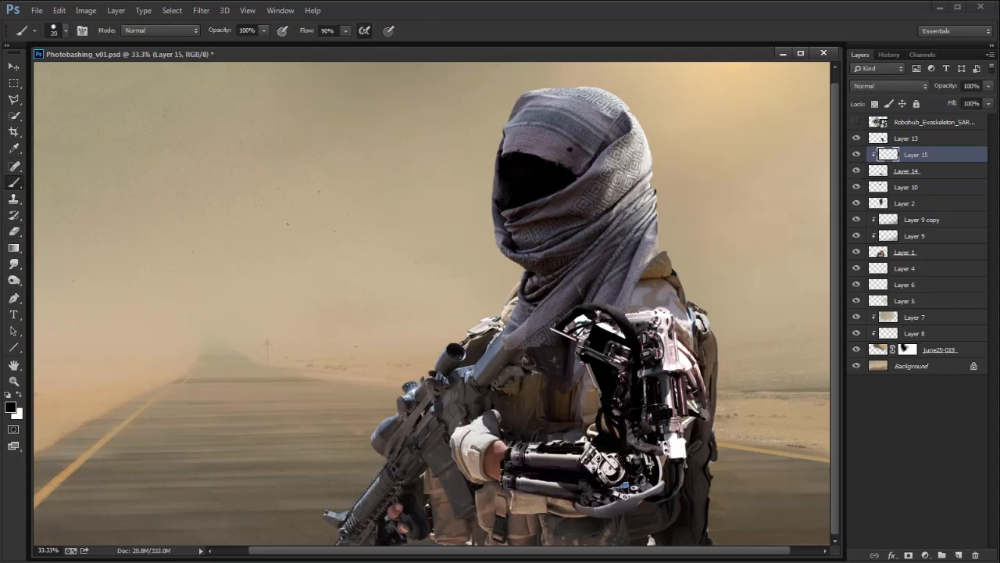
key(e)
key(b)
key(bracketright)
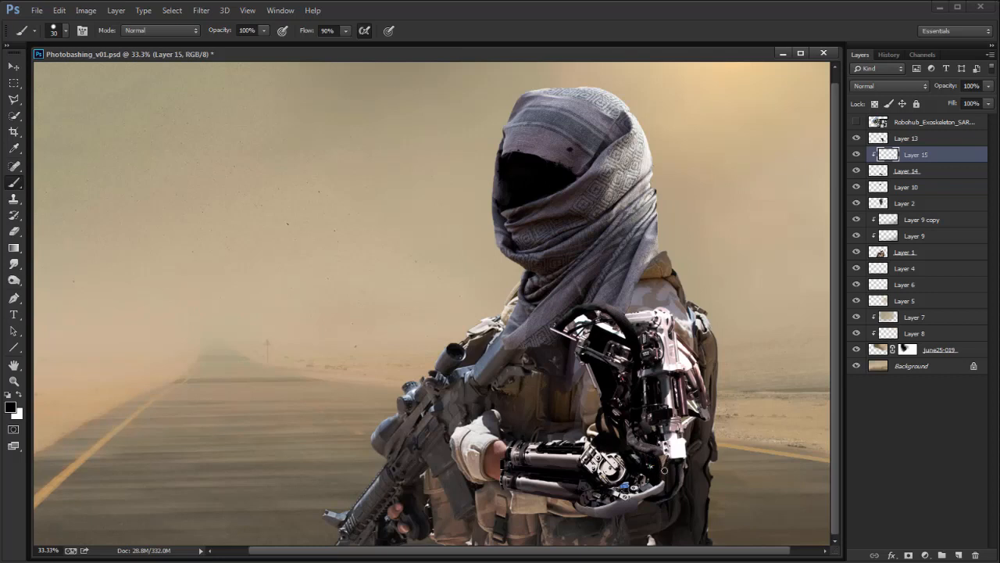
key(e)
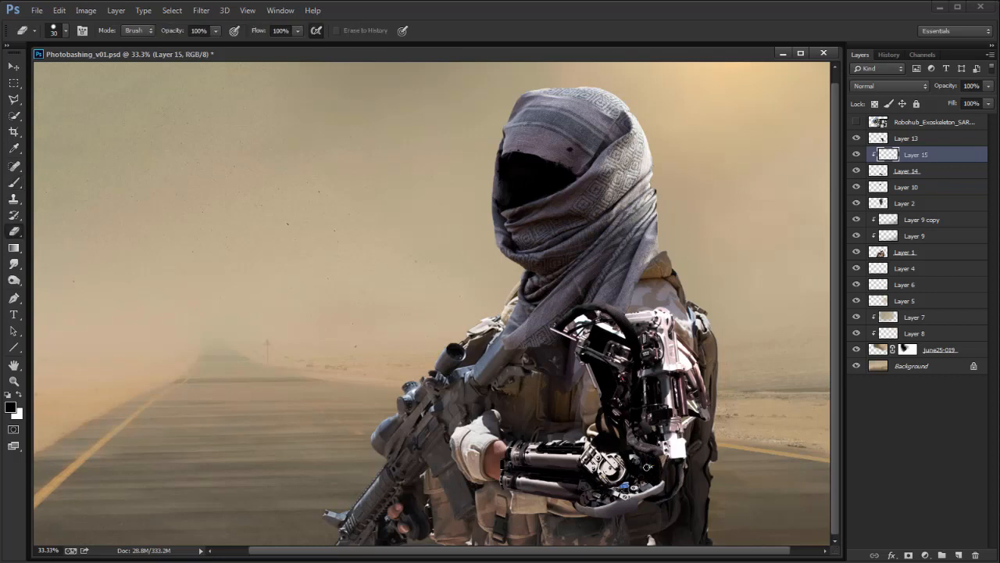
key(b)
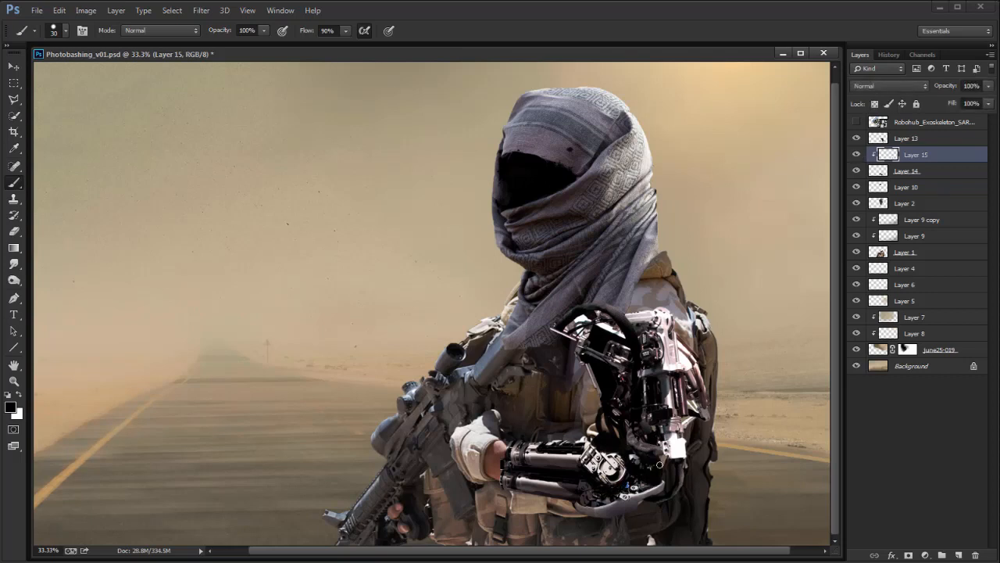
key(shift+r)
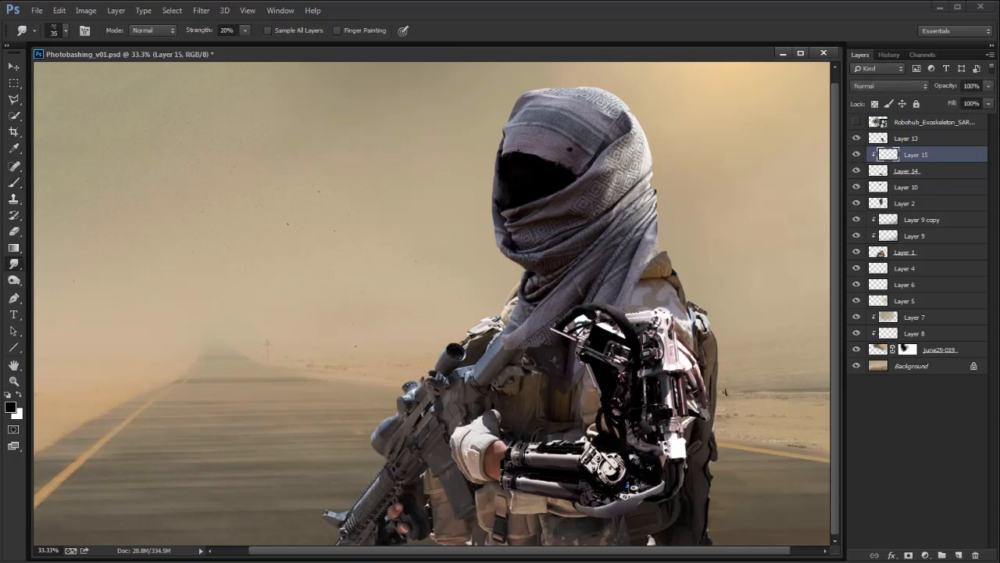
Step: Add a clipped Overlay layer above Layer 15 and darken the forearm from below with black gradients at 40% opacity
click(961, 557)
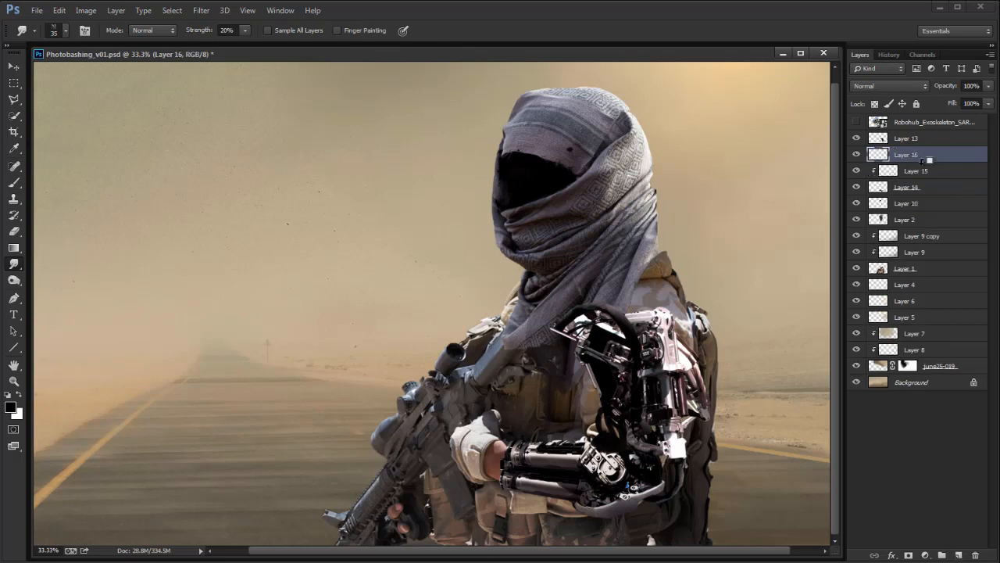
key(g)
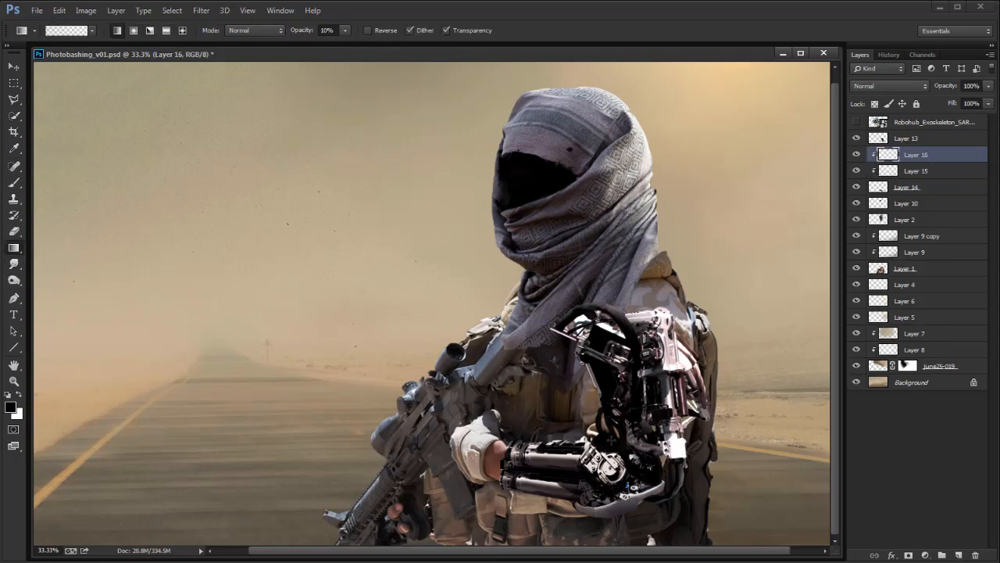
click(879, 85)
click(883, 228)
key(4)
drag(605, 421, 609, 331)
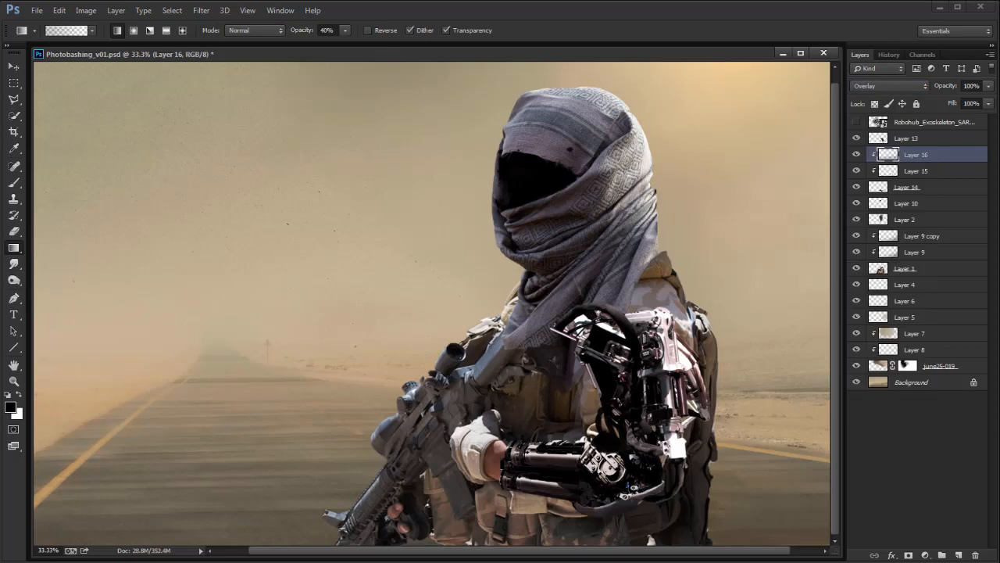
drag(522, 519, 544, 369)
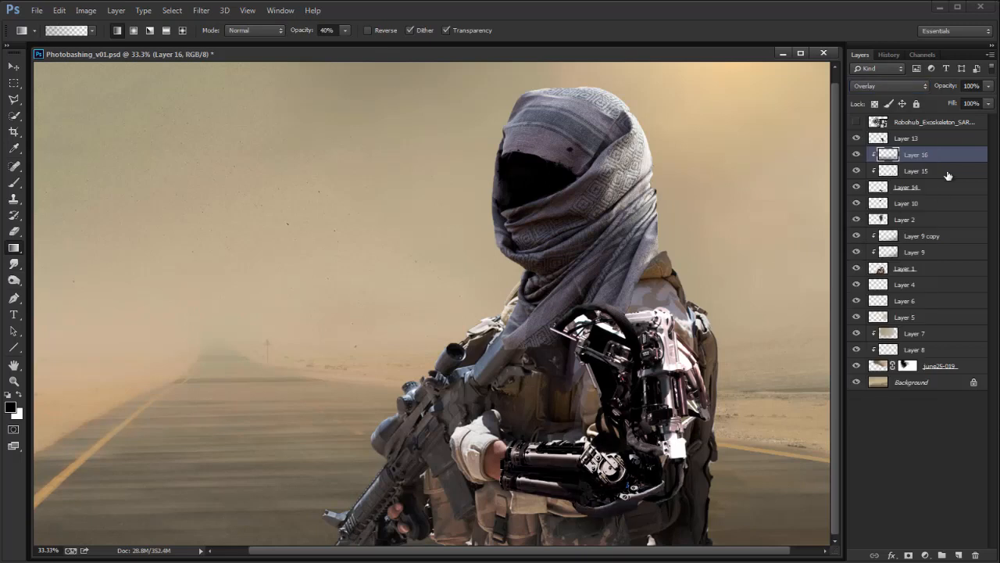
Step: Duplicate the forearm's gradient layer and set the copy's blend mode to Color
key(ctrl+j)
click(866, 86)
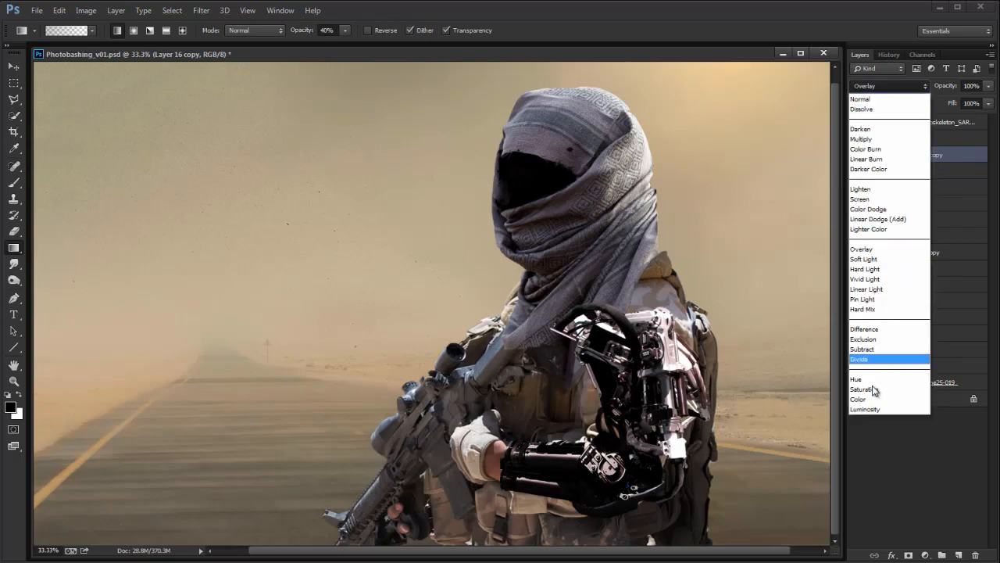
click(873, 405)
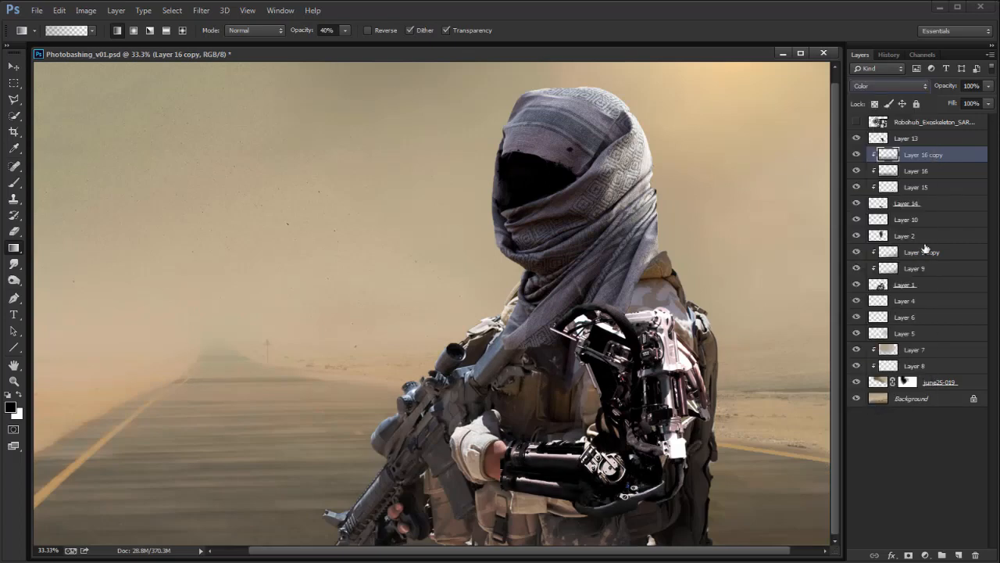
Step: Duplicate the Color gradient layer above Layer 13, clip it to the upper arm, reposition it and merge it down
key(ctrl+j)
drag(912, 155, 916, 139)
alt+click(912, 146)
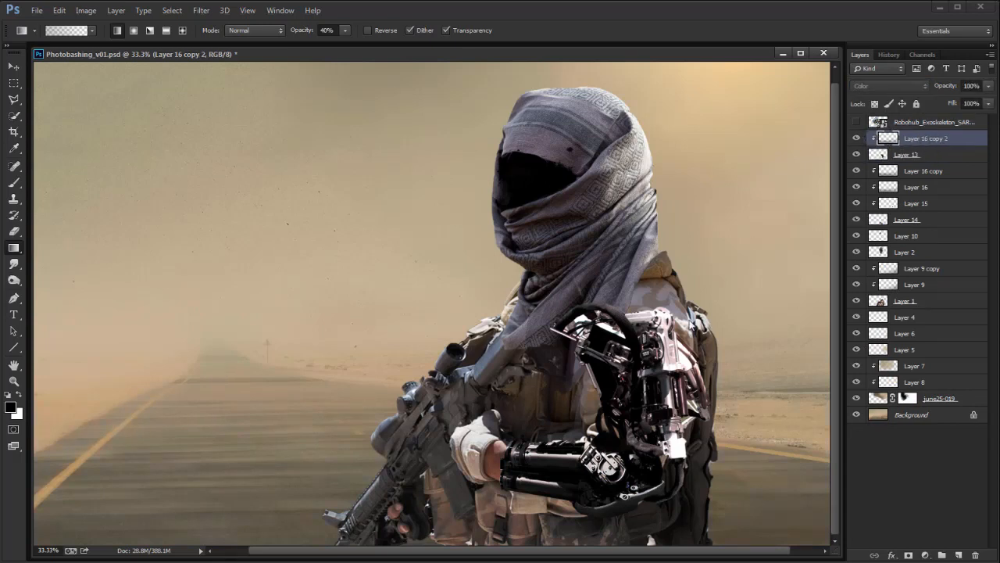
key(v)
drag(733, 361, 762, 399)
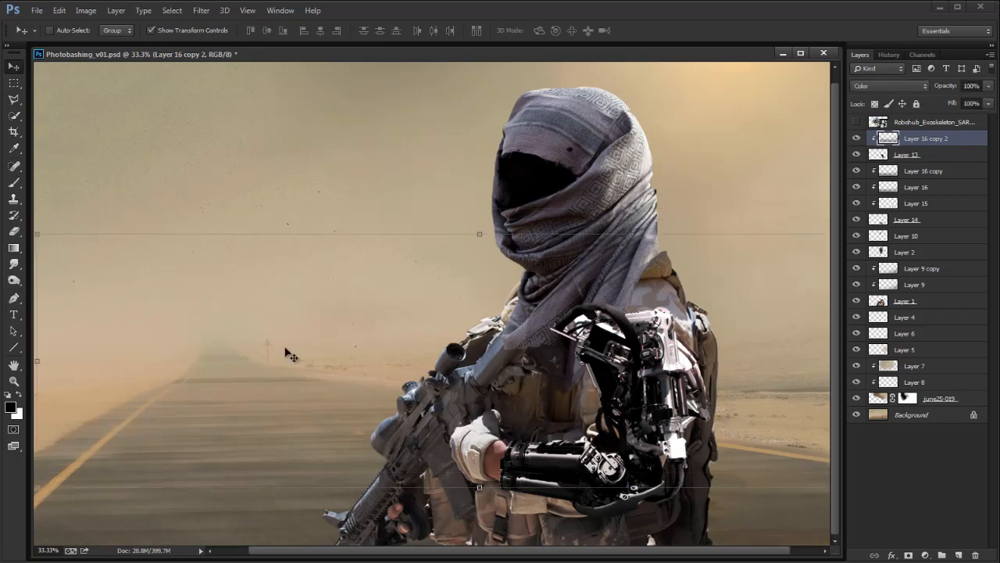
key(ctrl+e)
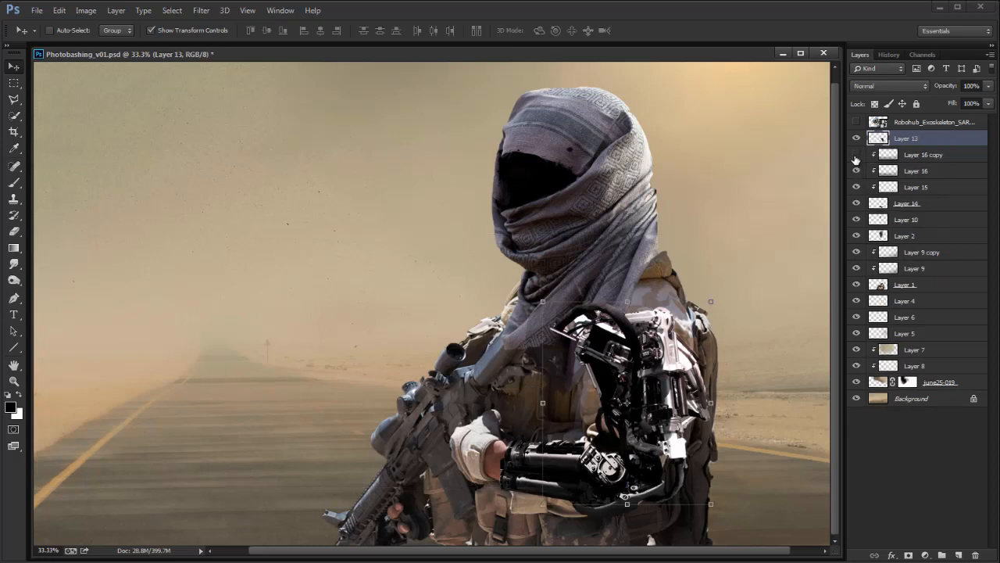
Step: Lower the opacity of Layer 16 copy to 29% and compare the forearm with and without its shading layers
click(907, 156)
drag(986, 85, 945, 102)
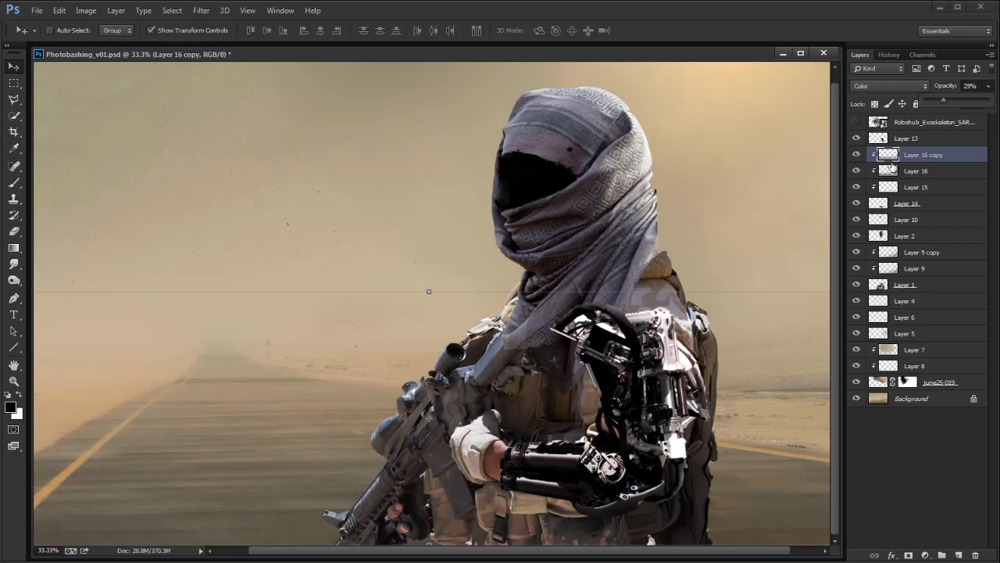
click(858, 158)
click(857, 173)
click(855, 173)
click(855, 173)
click(856, 173)
Step: Try Layer 16 at reduced opacity and in Soft Light mode at 87% opacity on the forearm
click(930, 171)
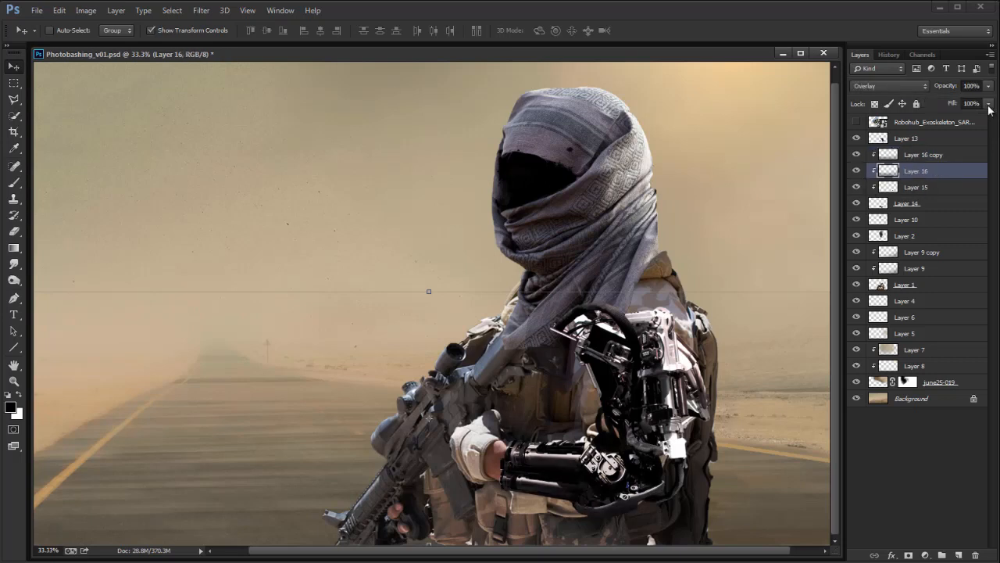
click(987, 86)
drag(988, 101, 973, 104)
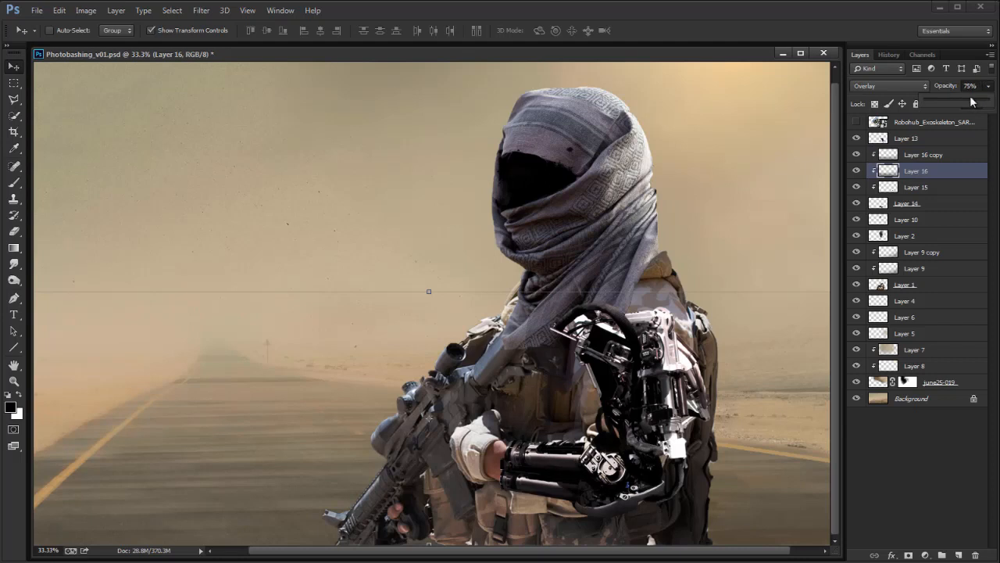
scroll(894, 79, down, 1)
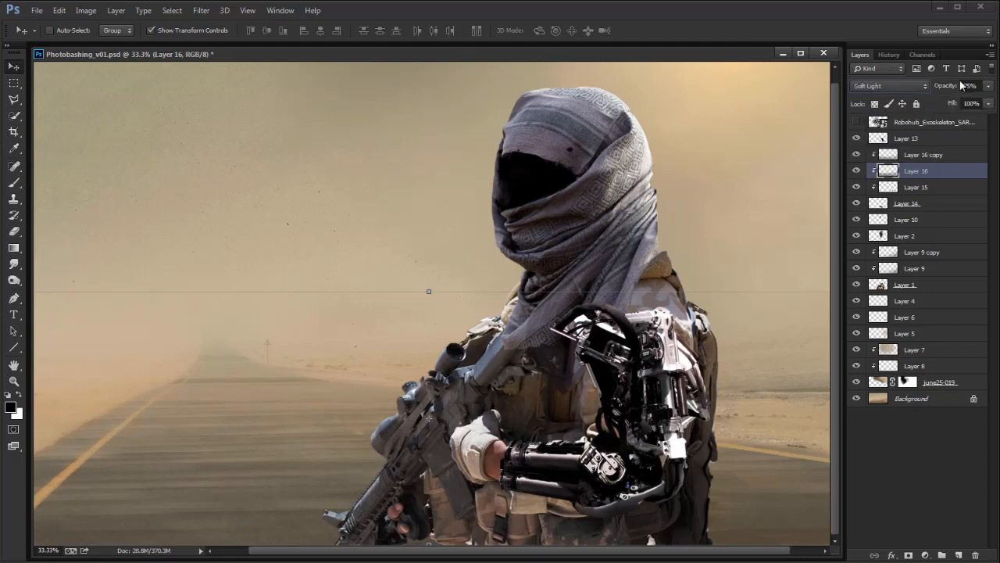
click(856, 173)
click(855, 174)
click(988, 86)
drag(977, 103, 984, 102)
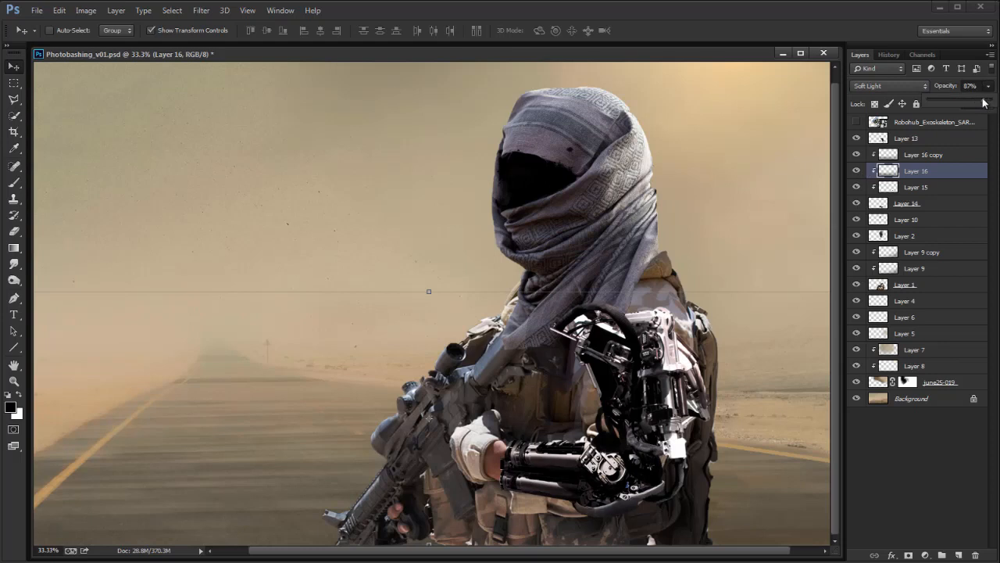
Step: Set Layer 16's blend mode to Overlay and its opacity to 61%
click(916, 85)
click(920, 86)
key(Up)
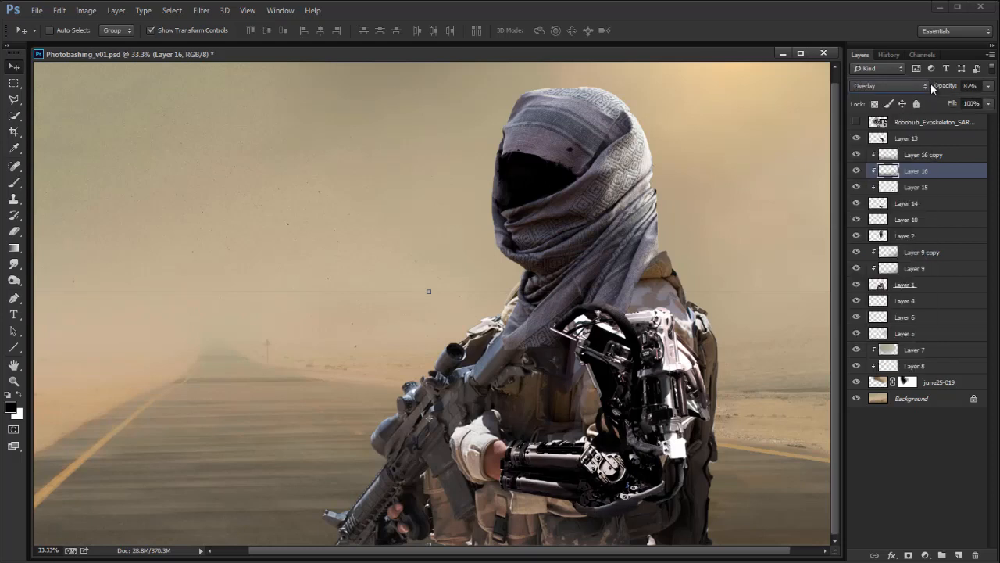
click(988, 86)
drag(975, 103, 969, 103)
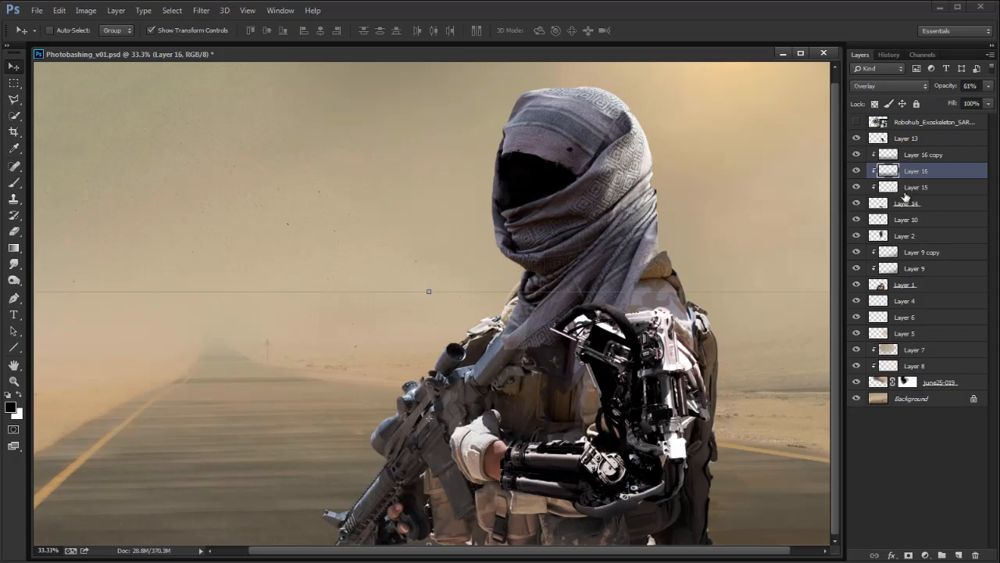
Step: Merge the robotic forearm on Layer 14 with its three clipped shading layers into one layer
click(907, 203)
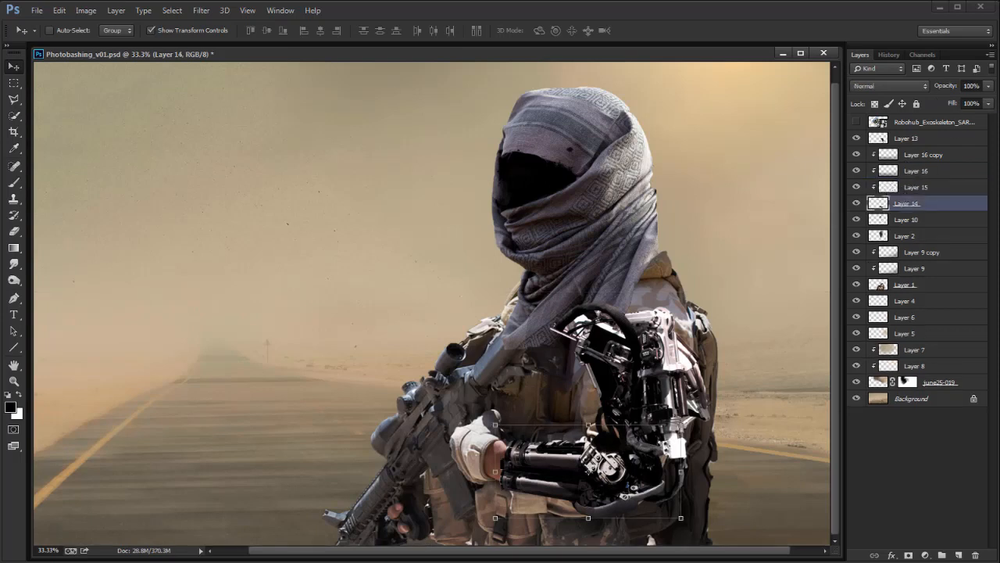
key(ctrl+e)
click(856, 155)
click(856, 155)
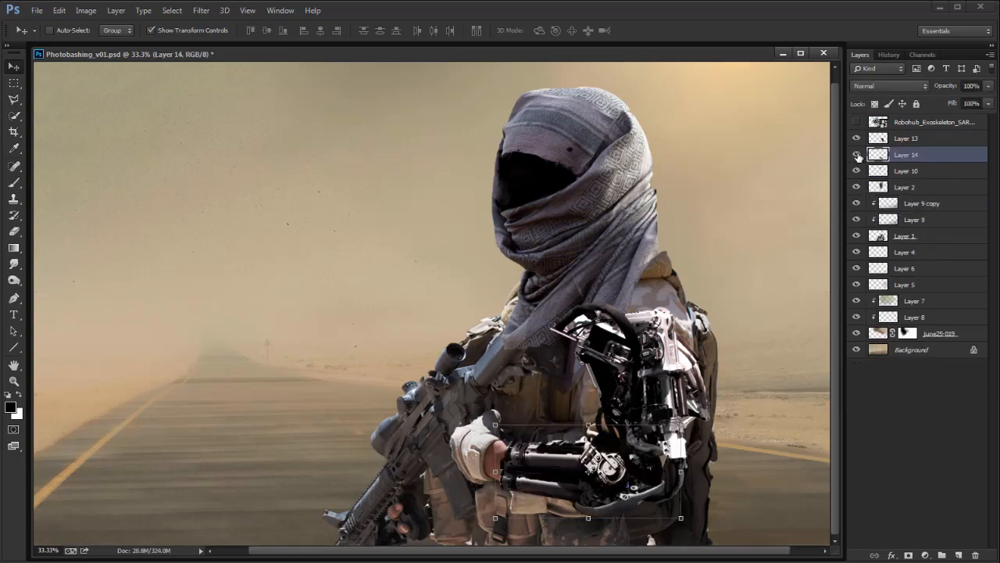
Step: Stretch the robotic forearm on Layer 14 slightly downward with Free Transform
key(g)
key(v)
key(ctrl+t)
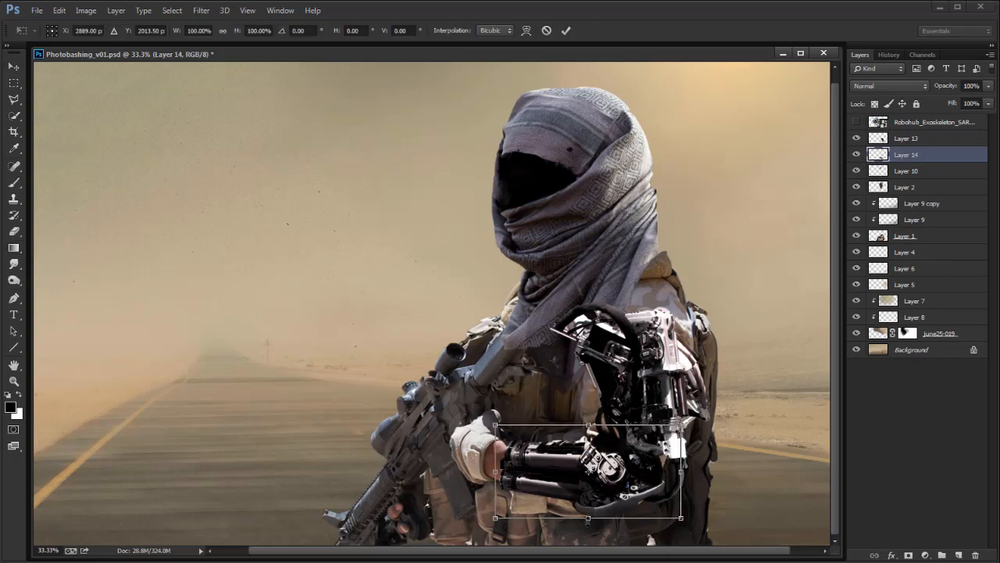
drag(589, 517, 589, 521)
key(Return)
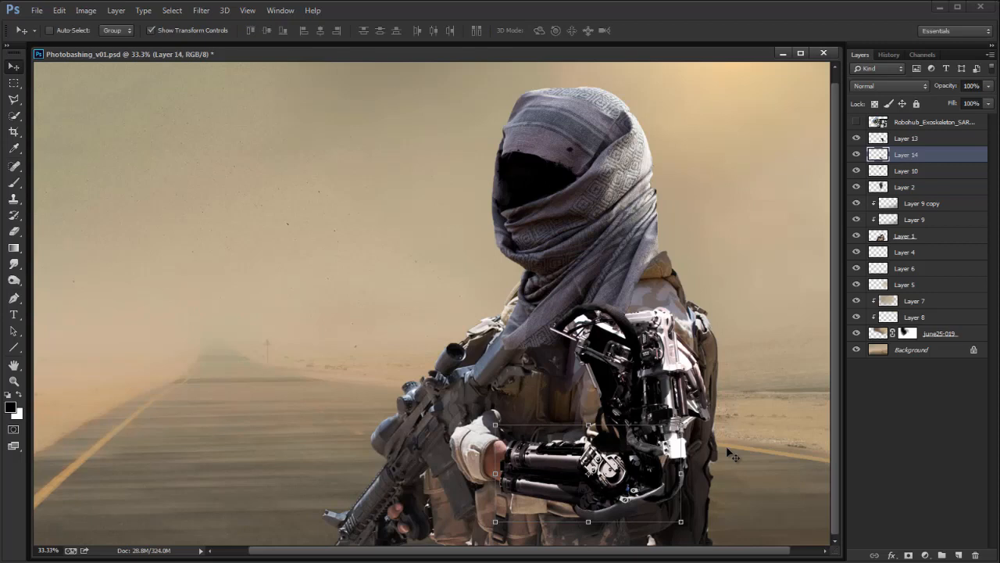
Step: Scale the head scarf and face shadow on Layers 2 and 10 together to about 92.4% and reposition them on the shoulders
click(856, 186)
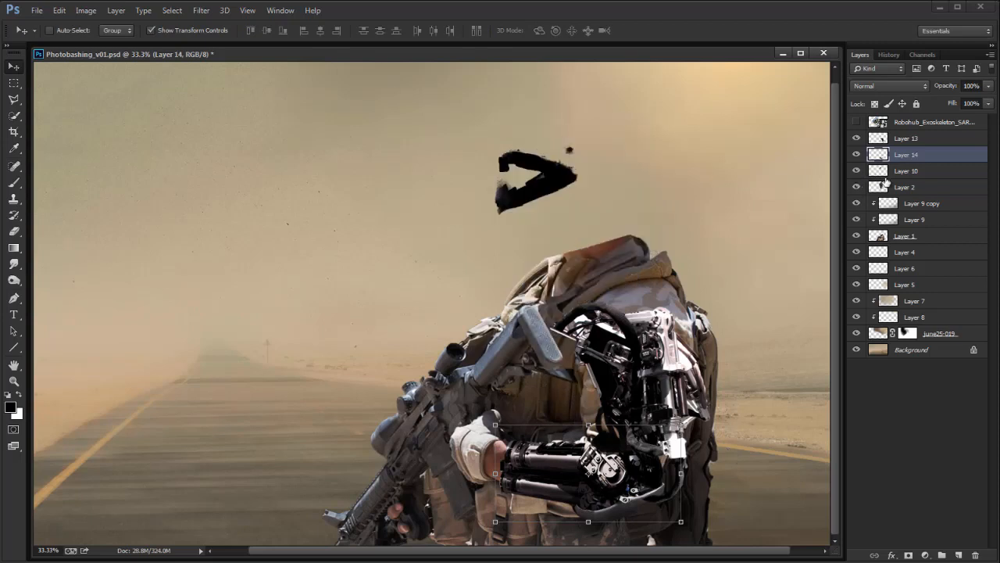
click(856, 187)
click(906, 171)
shift+click(913, 188)
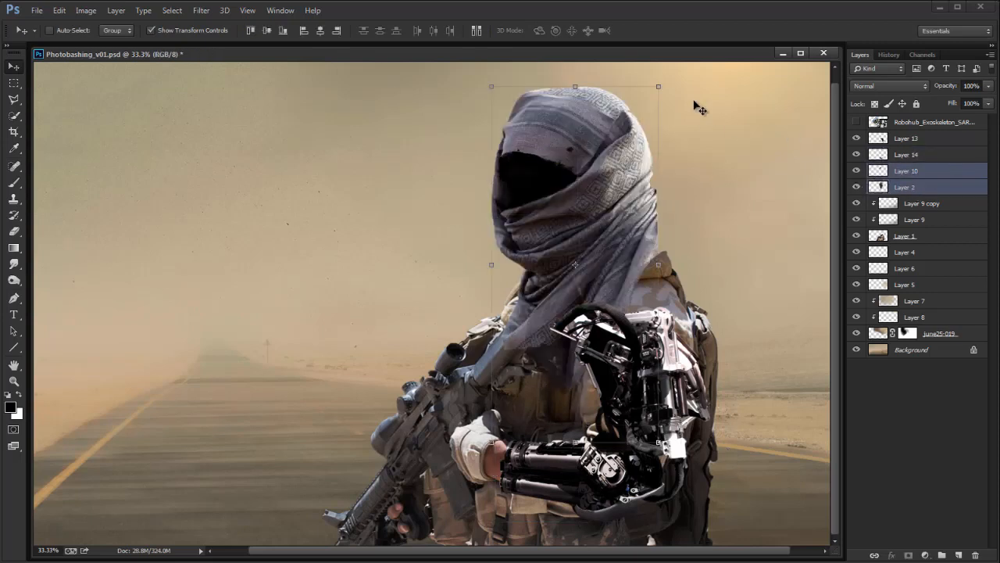
mouse_move(659, 86)
mouse_down()
mouse_move(661, 69)
mouse_move(652, 99)
mouse_up()
drag(631, 302, 663, 298)
key(Return)
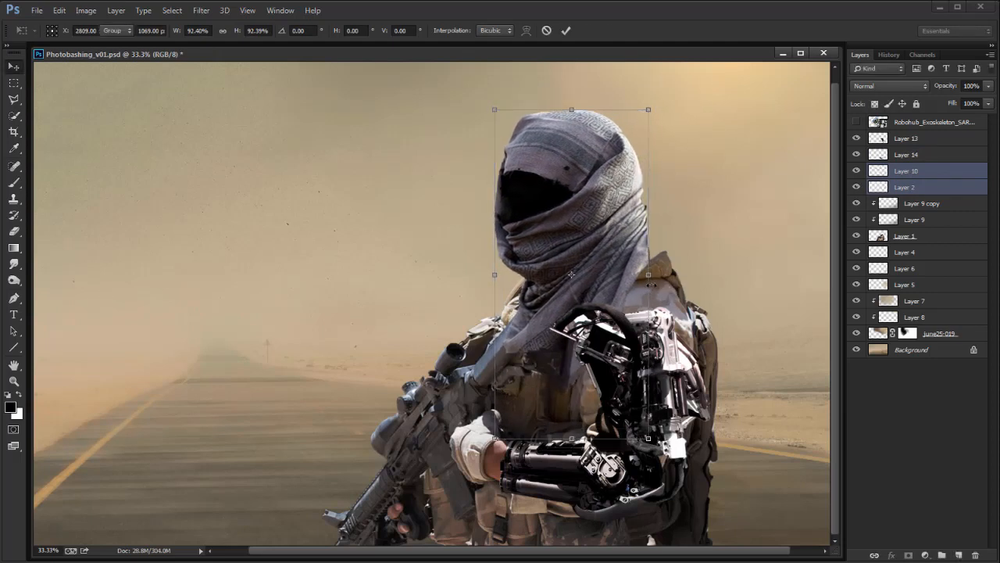
Step: Extend the scarf's back edge at the neck on Layer 2 by painting sampled scarf colors with a small brush, restoring default colors
click(878, 186)
key(b)
alt+click(648, 240)
key(shift+0)
key(bracketleft)
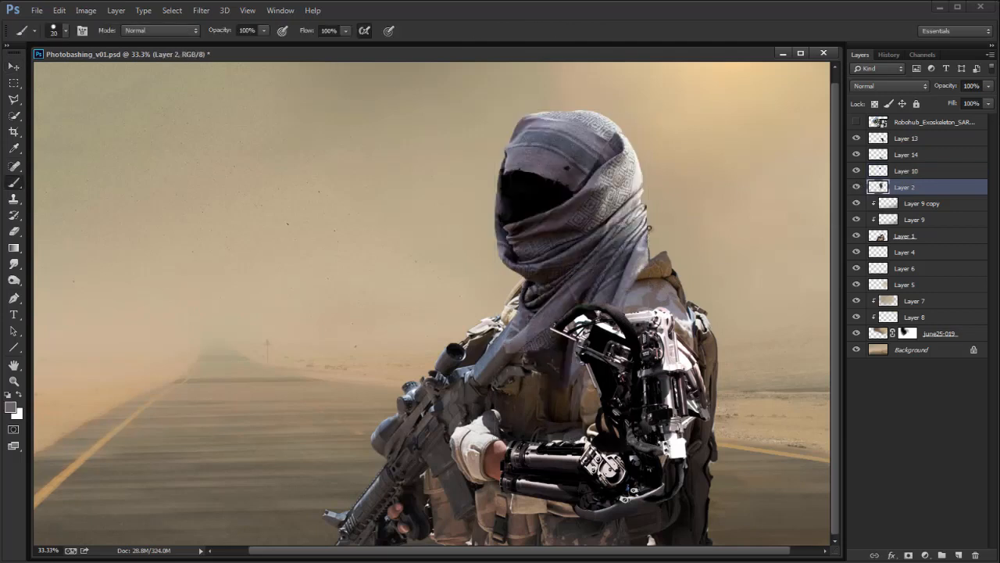
alt+click(643, 233)
drag(647, 228, 650, 241)
alt+click(644, 241)
alt+click(646, 251)
alt+click(641, 254)
alt+click(641, 257)
key(d)
key(r)
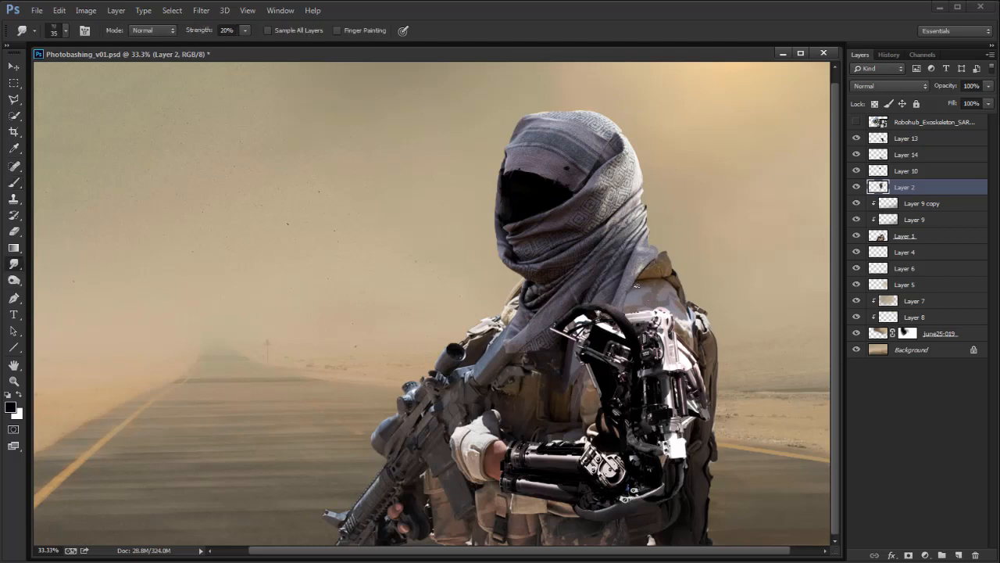
Step: Examine the black face shadow on Layer 10 by toggling it and outlining its contents with a selection
click(857, 170)
click(856, 171)
click(879, 170)
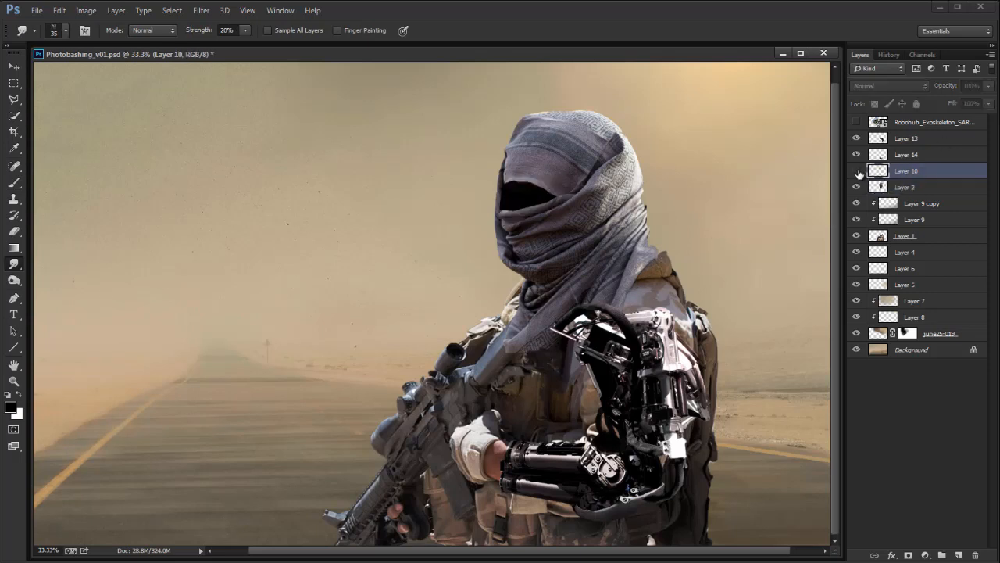
ctrl+click(879, 171)
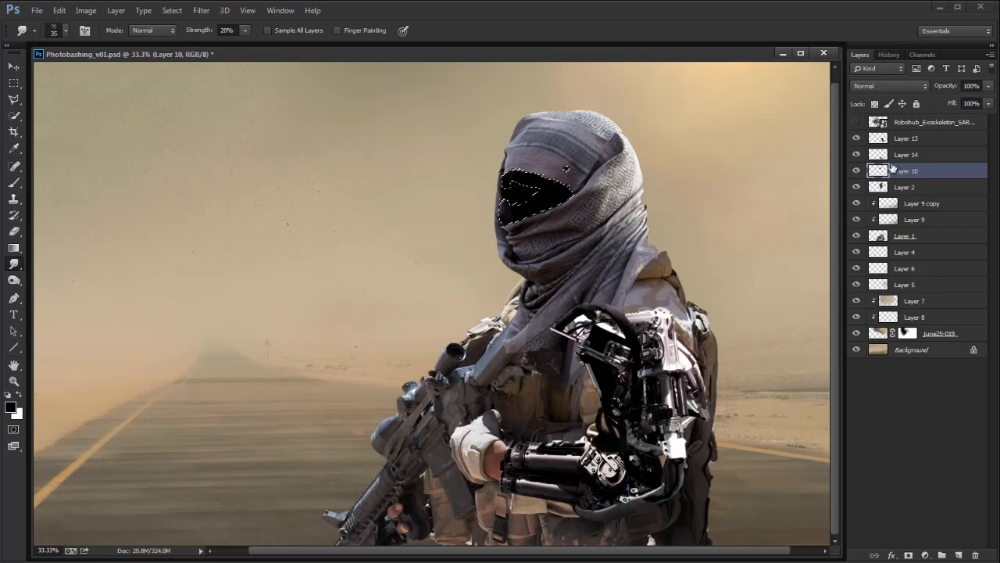
key(m)
key(ctrl+d)
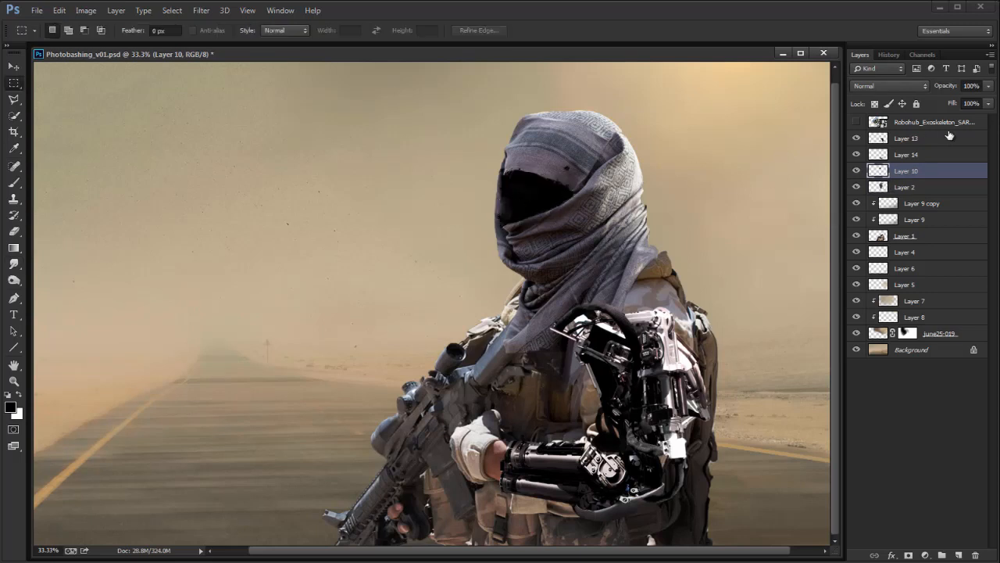
Step: Select the soldier's body on Layer 1 and compare it with and without its clipped shading layers
click(857, 220)
click(857, 220)
click(857, 206)
click(906, 235)
click(858, 220)
click(858, 219)
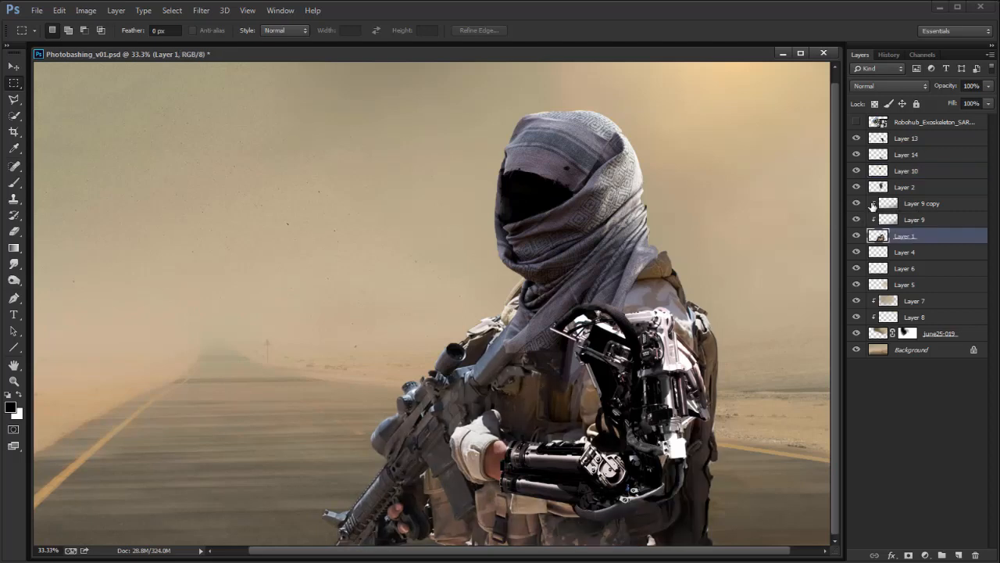
Step: Compare the soldier with and without Layer 9, then duplicate Layer 9 copy and set the duplicate's opacity to 69%
click(857, 219)
click(857, 219)
click(857, 223)
click(856, 222)
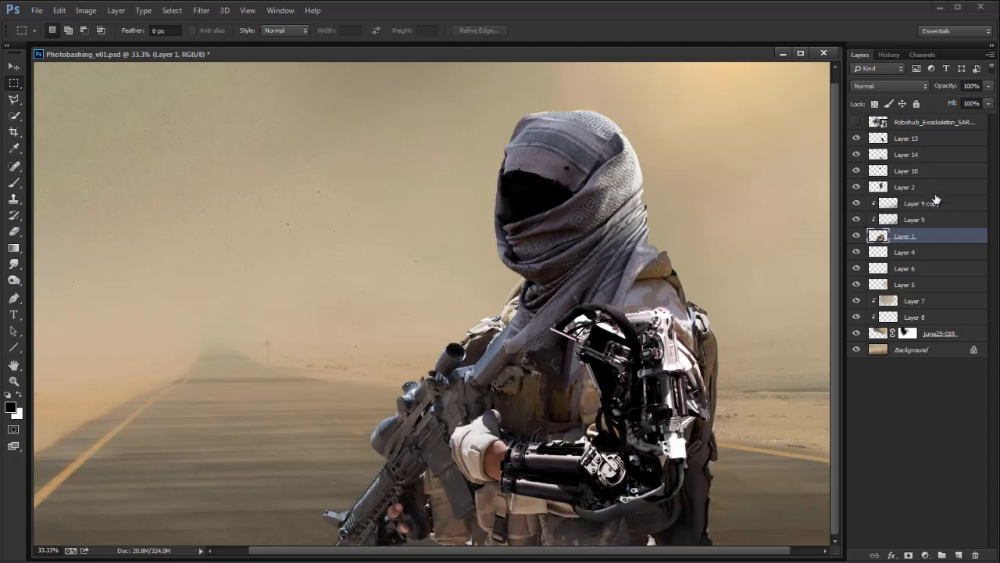
click(896, 208)
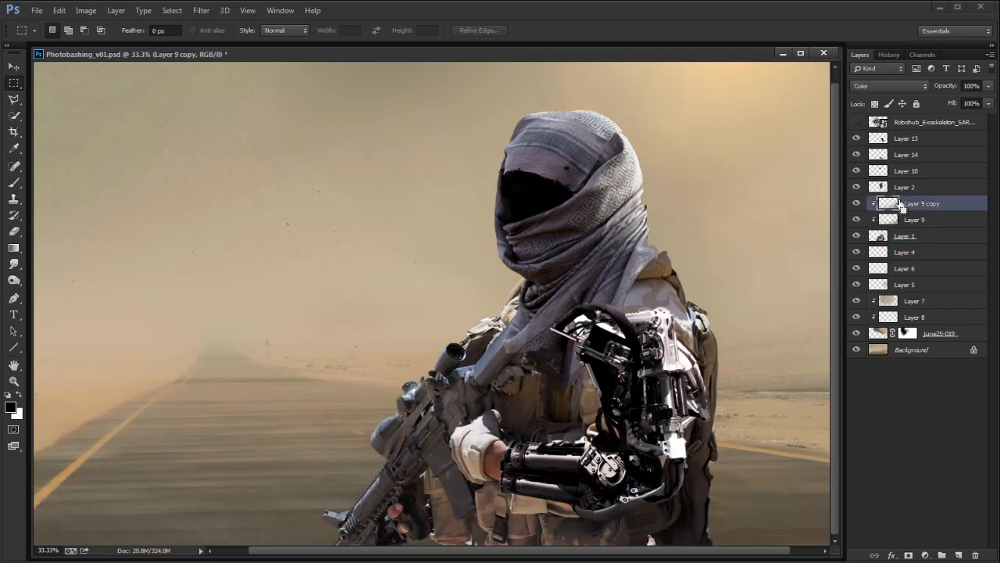
key(ctrl+j)
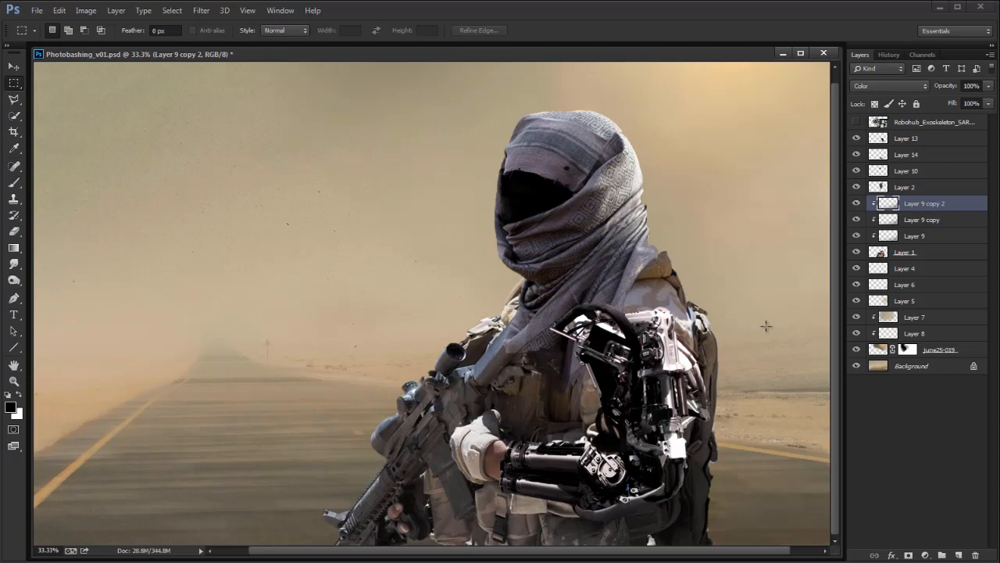
drag(988, 86, 968, 104)
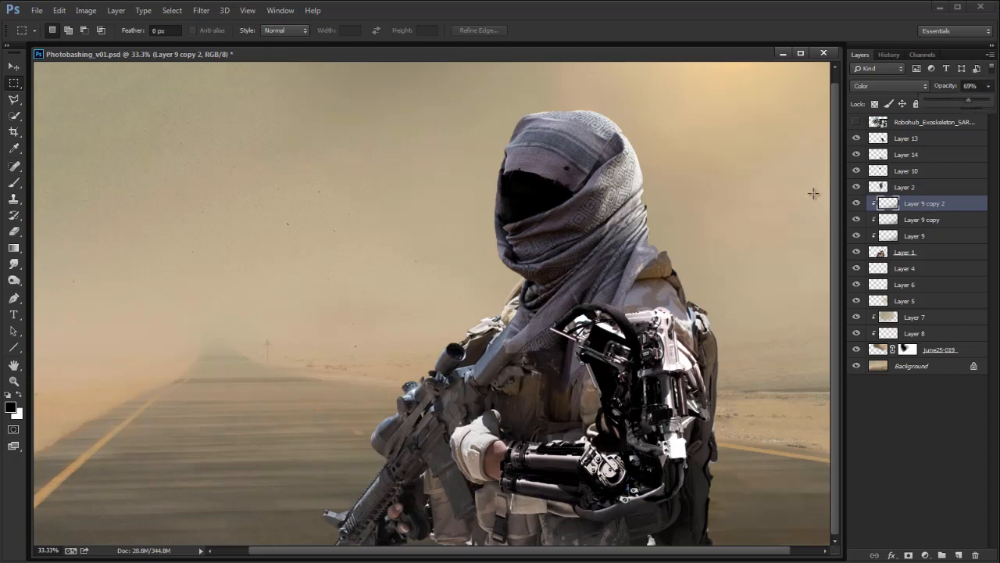
Step: Merge the three clipped color layers down into the soldier's Layer 1 and toggle the merged layer to check it
click(899, 251)
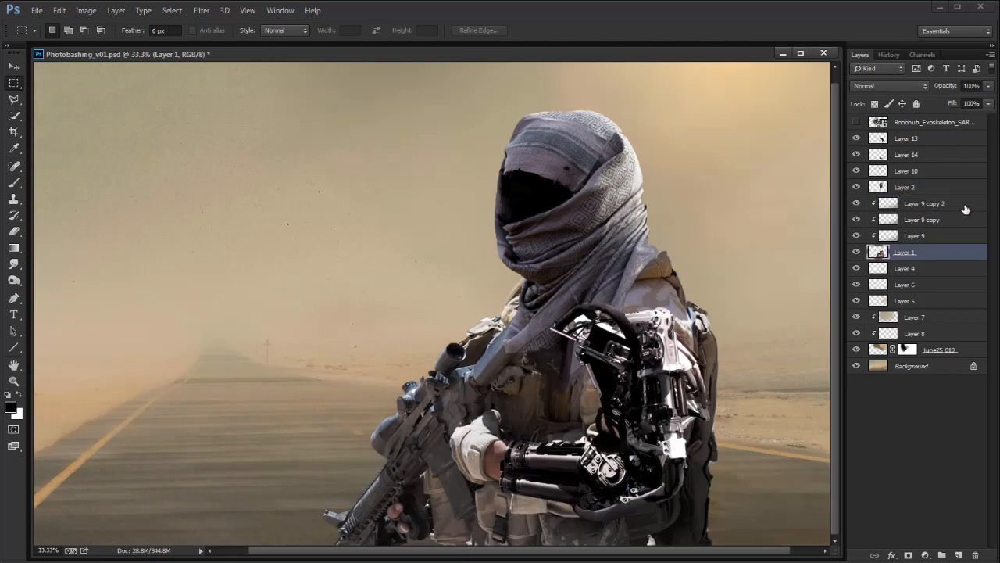
key(ctrl+e)
click(856, 204)
click(856, 204)
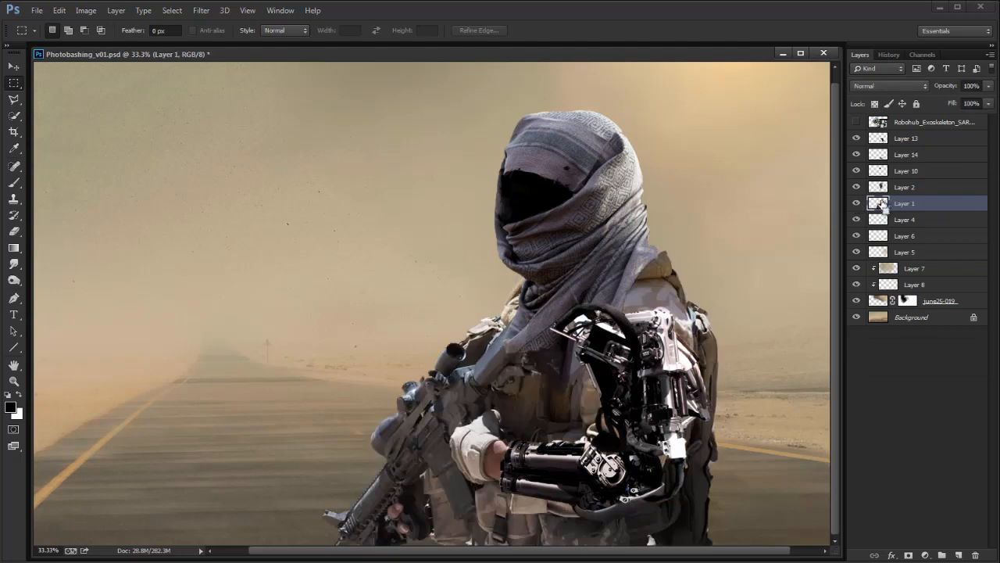
Step: Mirror the canvas horizontally and examine what the scarf on Layer 2 and the face shadow on Layer 10 contain
key(ctrl+shift+h)
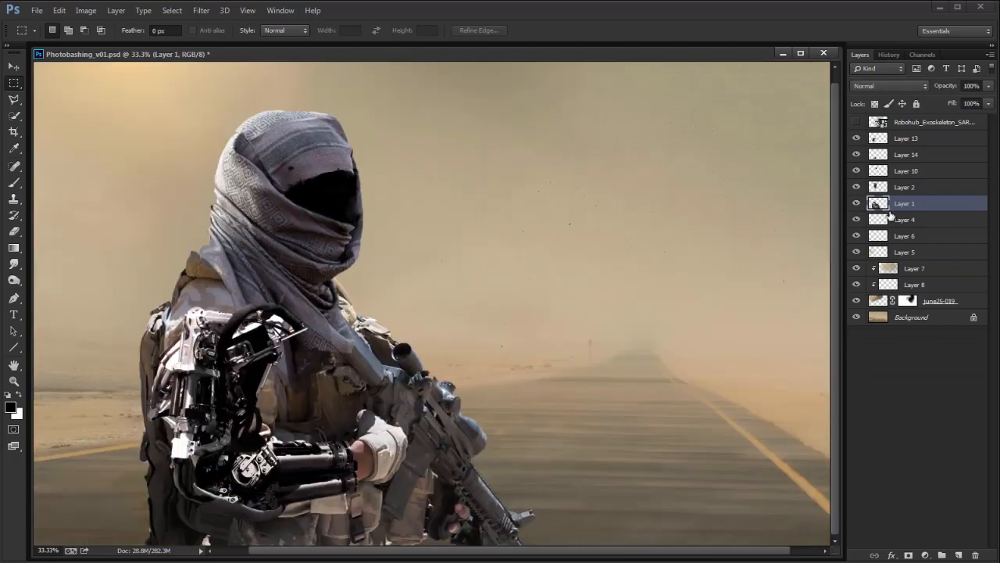
click(857, 188)
click(857, 188)
click(856, 171)
click(857, 170)
click(856, 187)
click(856, 187)
click(881, 188)
click(885, 153)
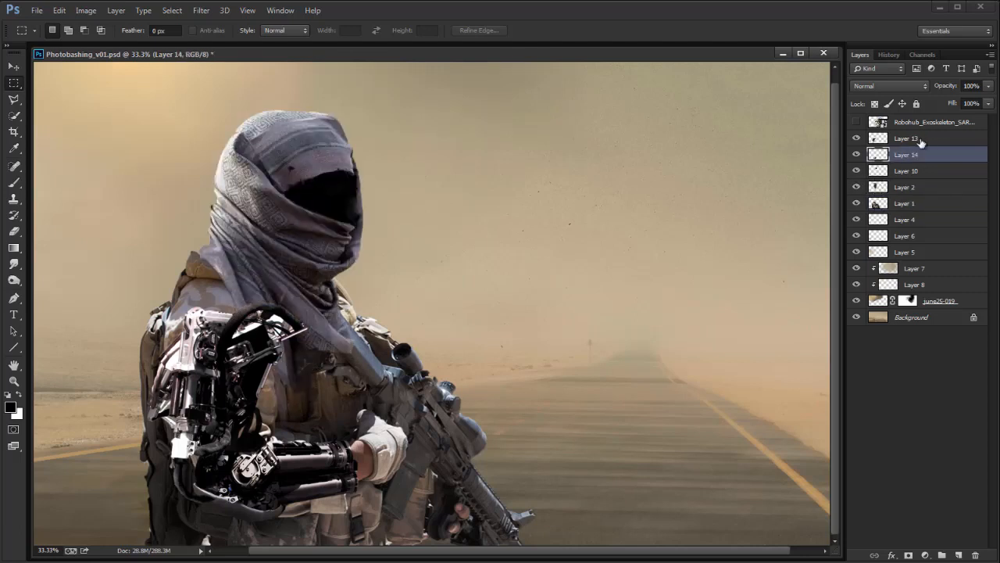
Step: Group Layers 10, 2 and 1 under the name "body + head" and expand the group
click(889, 189)
ctrl+click(919, 174)
ctrl+click(912, 204)
key(ctrl+g)
double_click(904, 170)
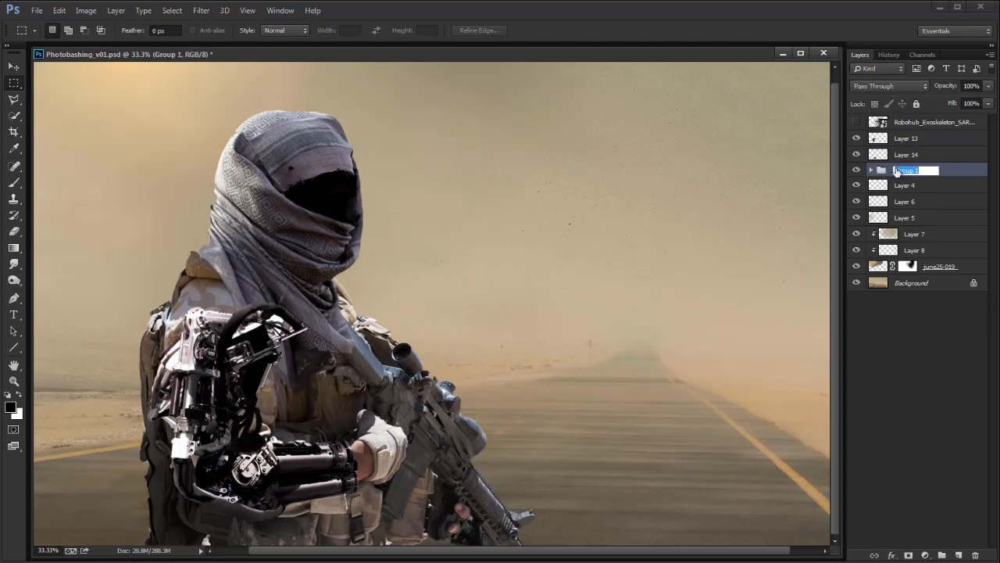
text(De)
key(Return)
click(871, 171)
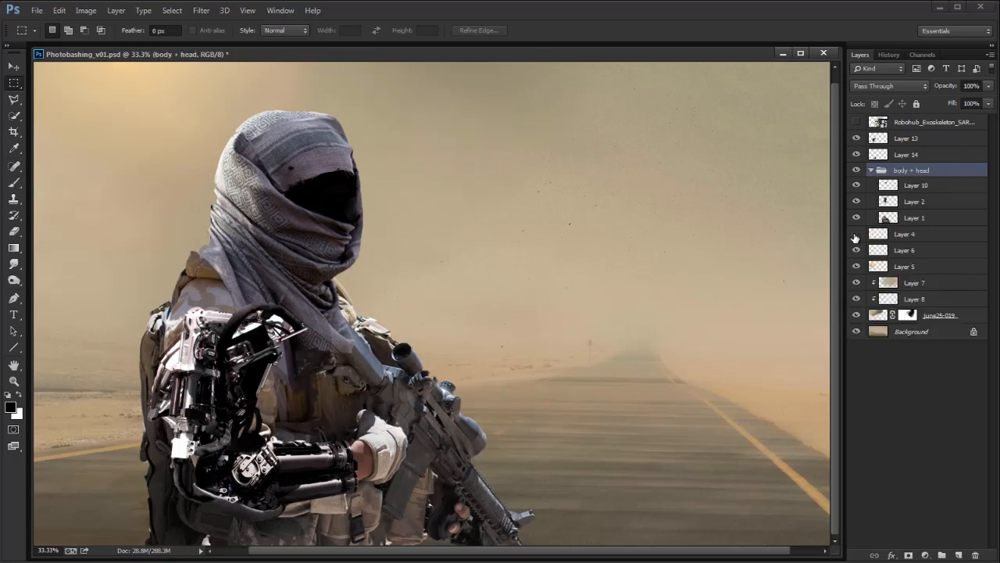
Step: Duplicate the Background layer and group the copy with all scenery layers up to Layer 4 as "BG"
click(907, 237)
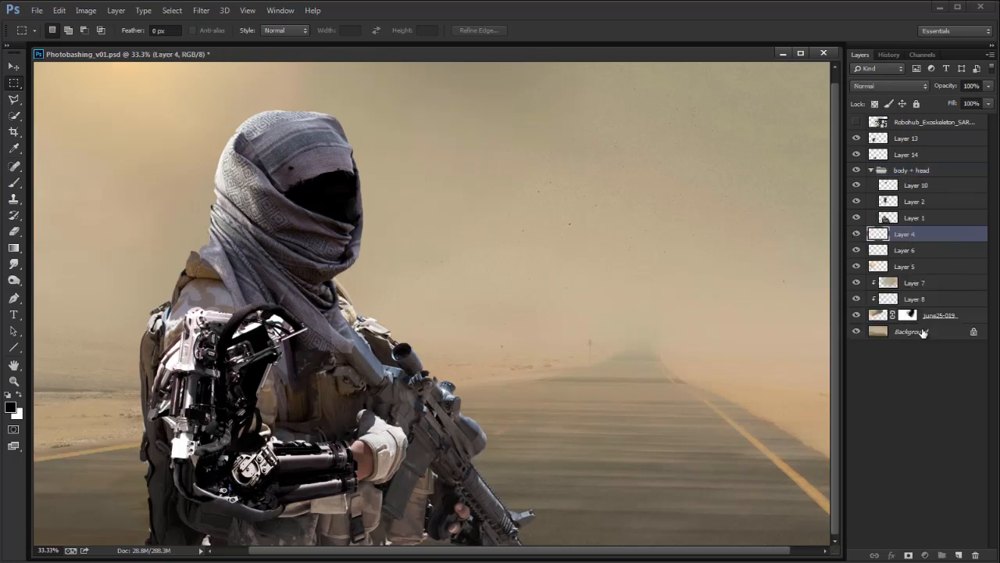
click(916, 331)
key(ctrl+j)
shift+click(935, 238)
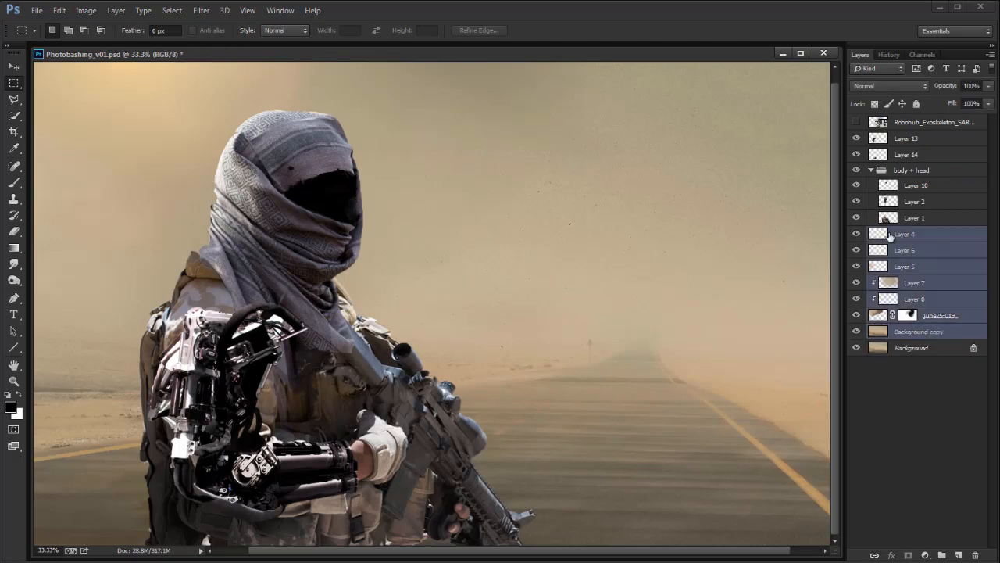
key(ctrl+g)
double_click(905, 234)
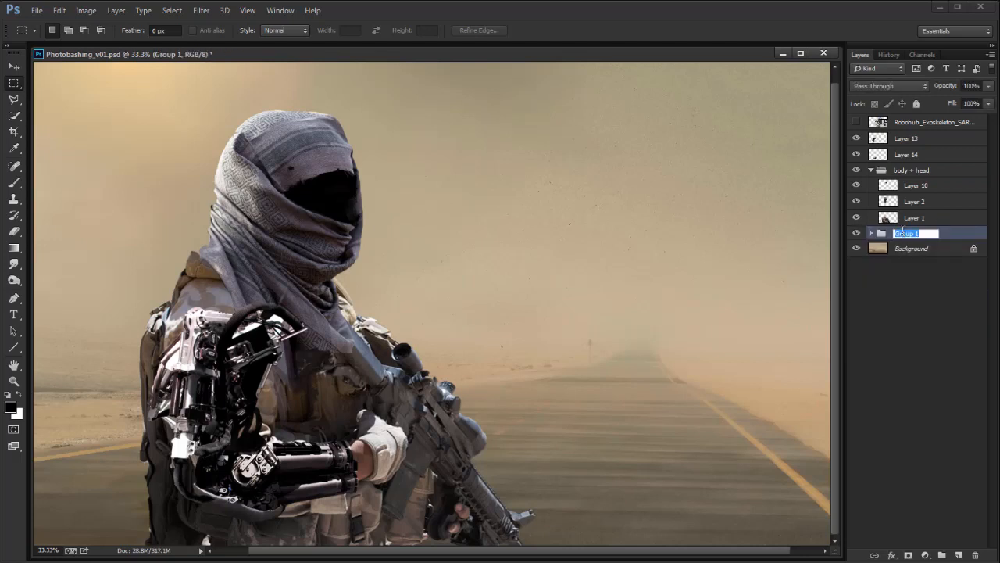
text(BG)
key(Return)
Step: Check the robotic arm on Layer 13, then group Layers 13 and 14 under the name "arm"
click(855, 138)
click(855, 139)
click(882, 155)
shift+click(906, 140)
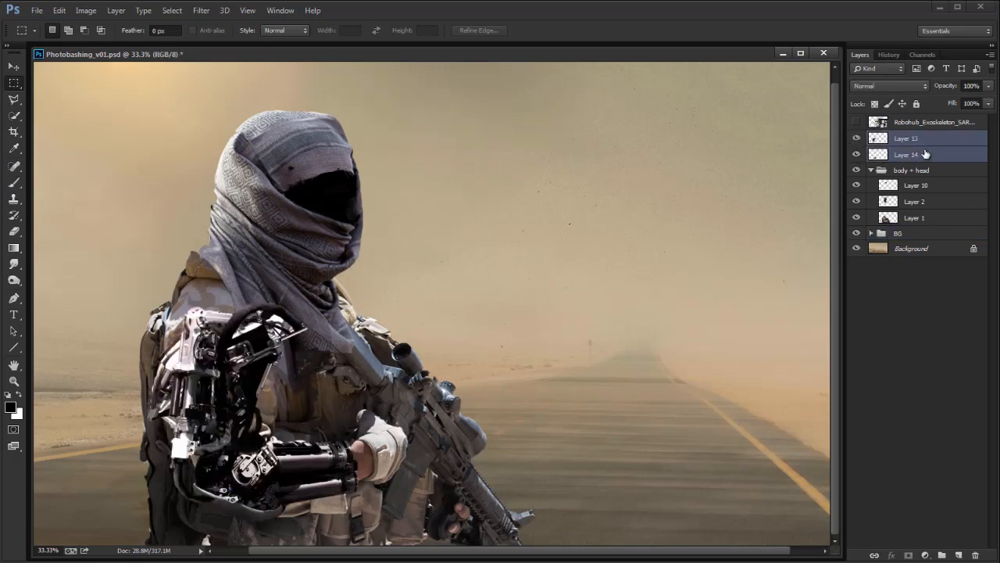
key(ctrl+g)
double_click(905, 138)
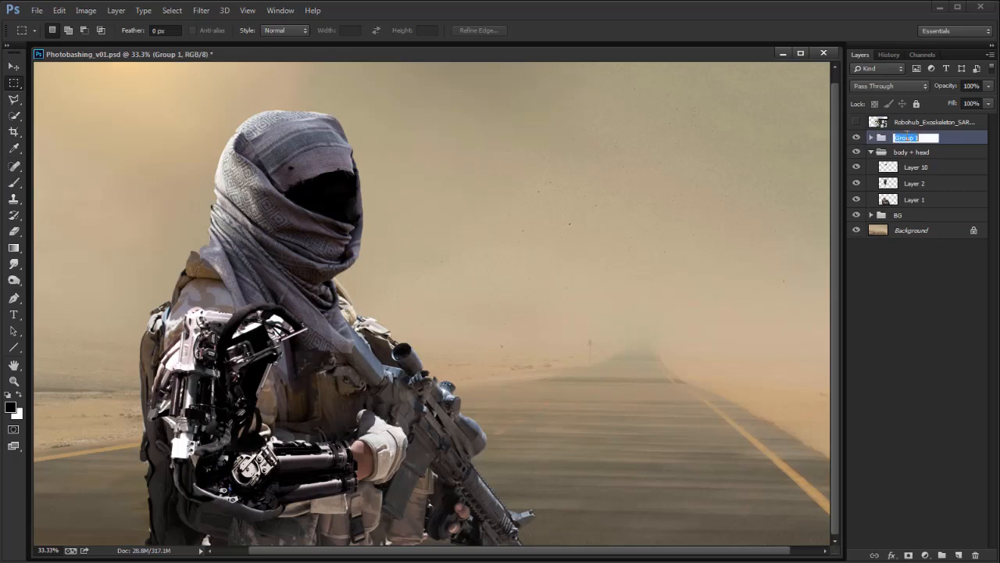
text(arm)
key(Return)
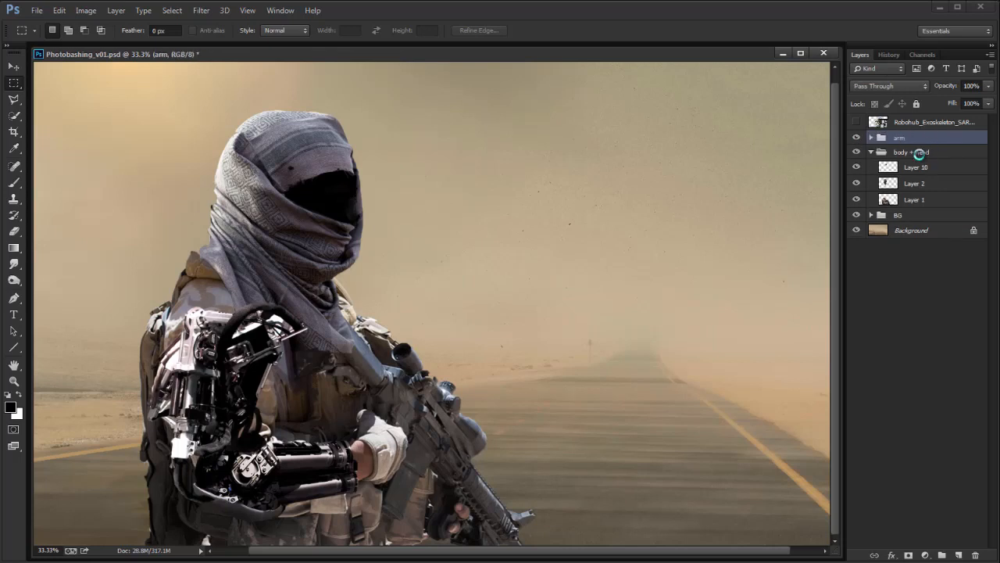
Step: Mirror the canvas back horizontally and look through the images in the Reference folder in Windows Explorer
key(ctrl+shift+h)
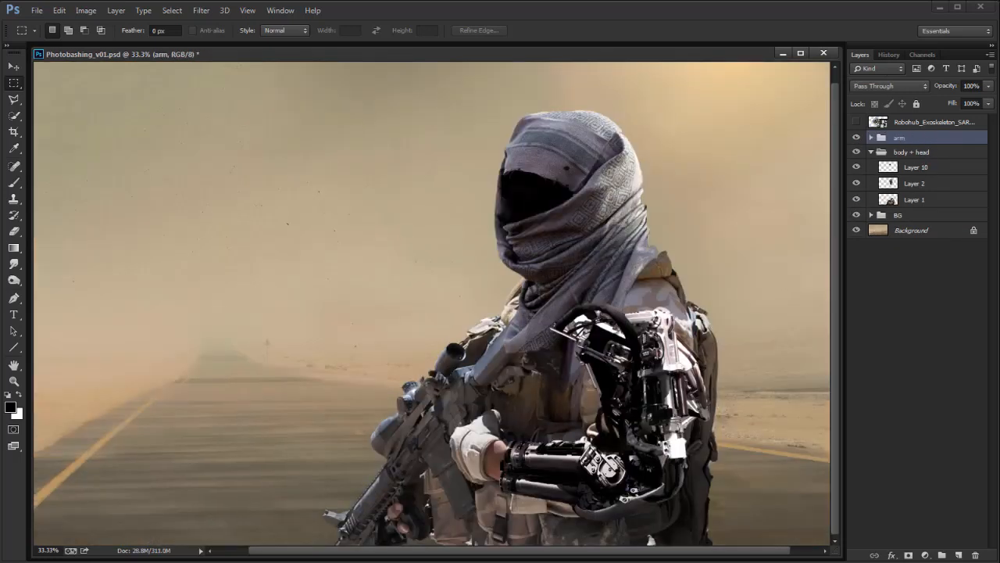
key(alt+Tab)
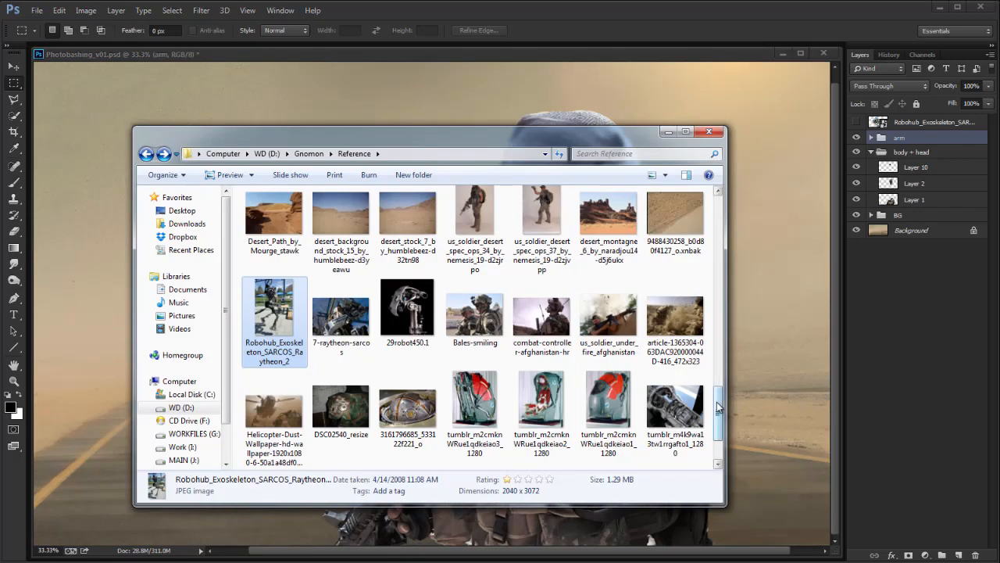
scroll(547, 363, up, 1)
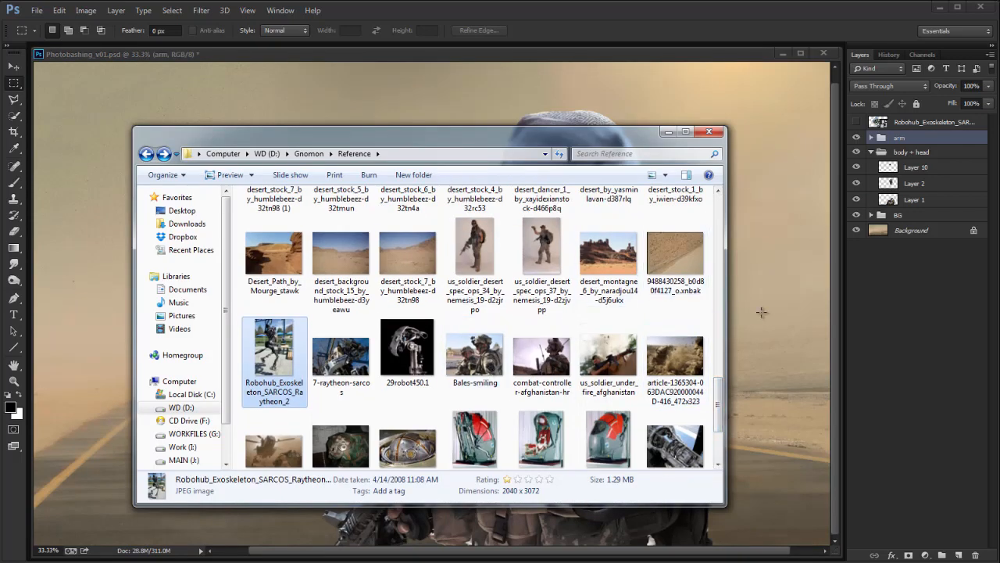
key(alt+Tab)
Step: Compare the robotic arm with the original sleeve underneath by repeatedly hiding and showing the arm group
click(859, 139)
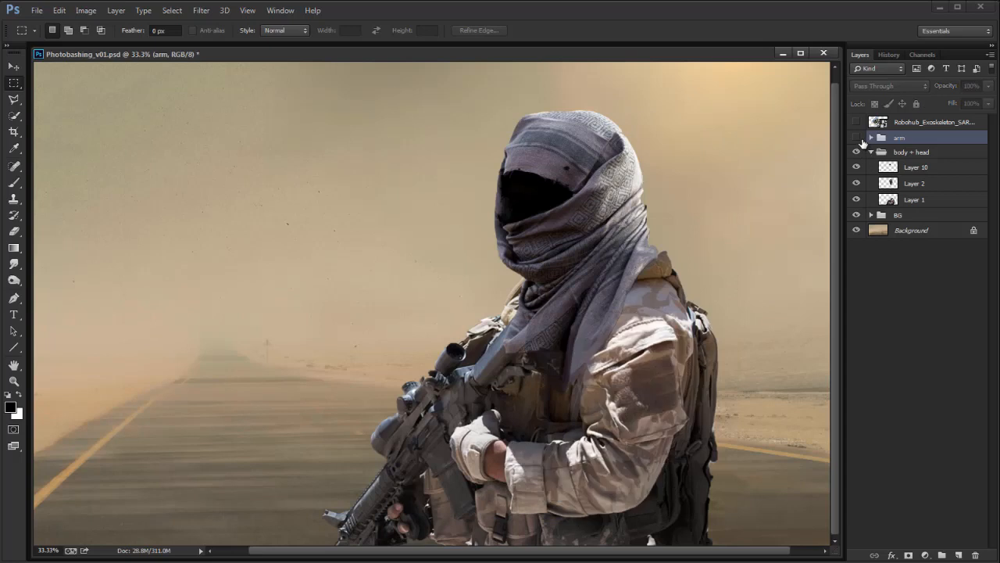
click(860, 139)
click(859, 139)
click(859, 139)
click(858, 139)
click(858, 140)
click(858, 141)
click(857, 140)
click(857, 140)
click(857, 140)
click(857, 141)
click(857, 140)
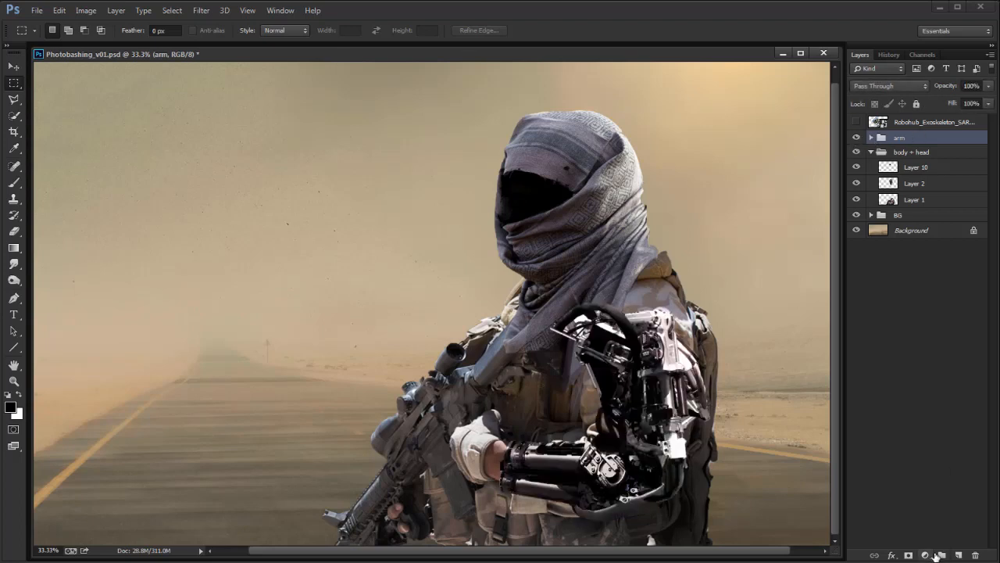
Step: Add a layer mask to the arm group and paint black with a 35 px brush to reveal the sleeve below the shoulder
click(908, 553)
key(b)
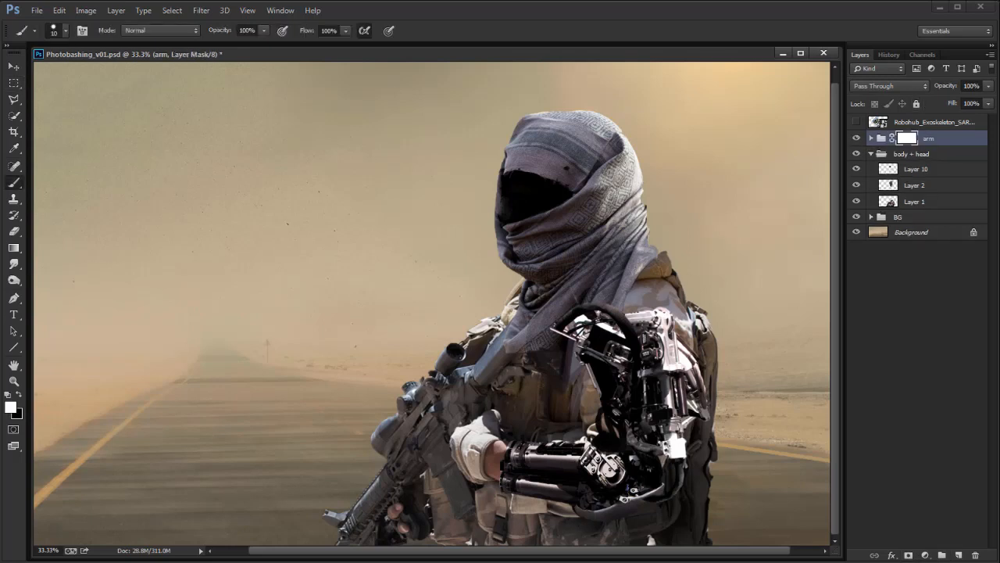
key(bracketright)
key(bracketright)
key(x)
mouse_move(638, 334)
mouse_down()
mouse_move(652, 355)
mouse_move(655, 315)
mouse_up()
drag(655, 363, 679, 359)
Step: Examine where the sleeve folds lie under the masked arm by toggling the arm group's visibility
click(856, 139)
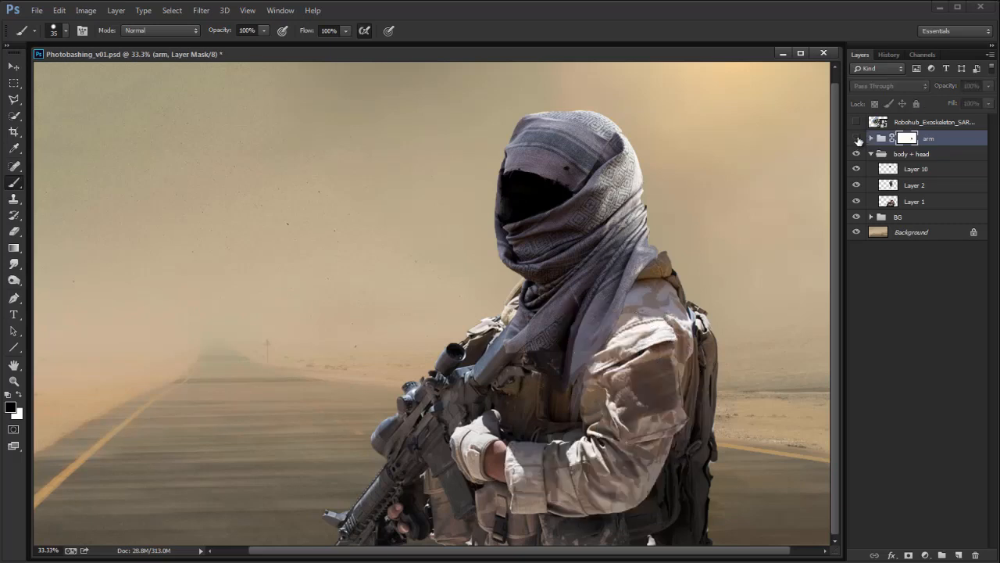
click(856, 139)
click(856, 138)
click(857, 138)
click(856, 138)
click(857, 138)
click(857, 139)
click(857, 139)
click(857, 139)
click(857, 139)
click(857, 139)
click(857, 139)
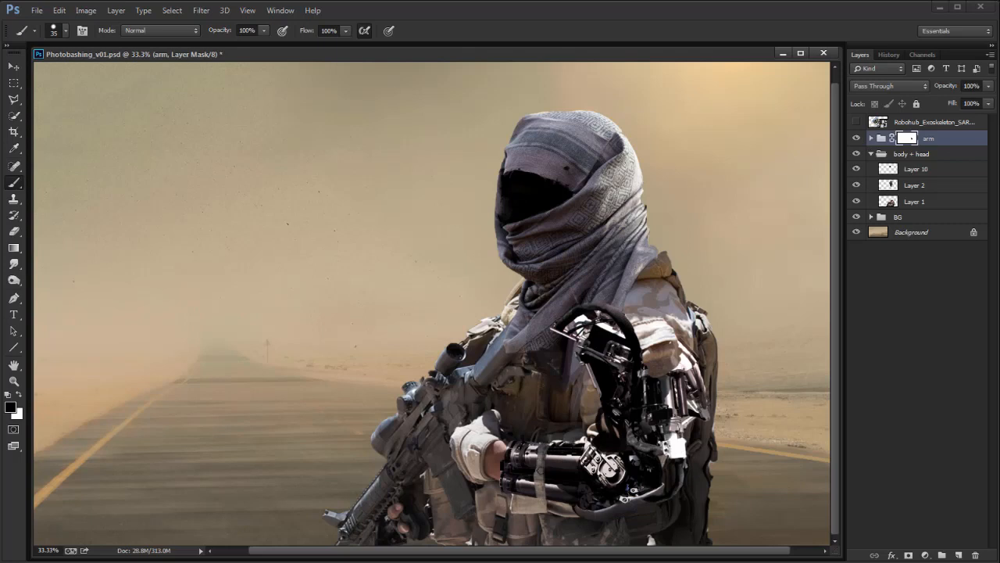
Step: Mask out the robotic forearm at the wrist cuff and beside the elbow joint to reveal sleeve fabric there
mouse_move(535, 464)
mouse_down()
mouse_move(502, 462)
mouse_move(514, 429)
mouse_up()
key(x)
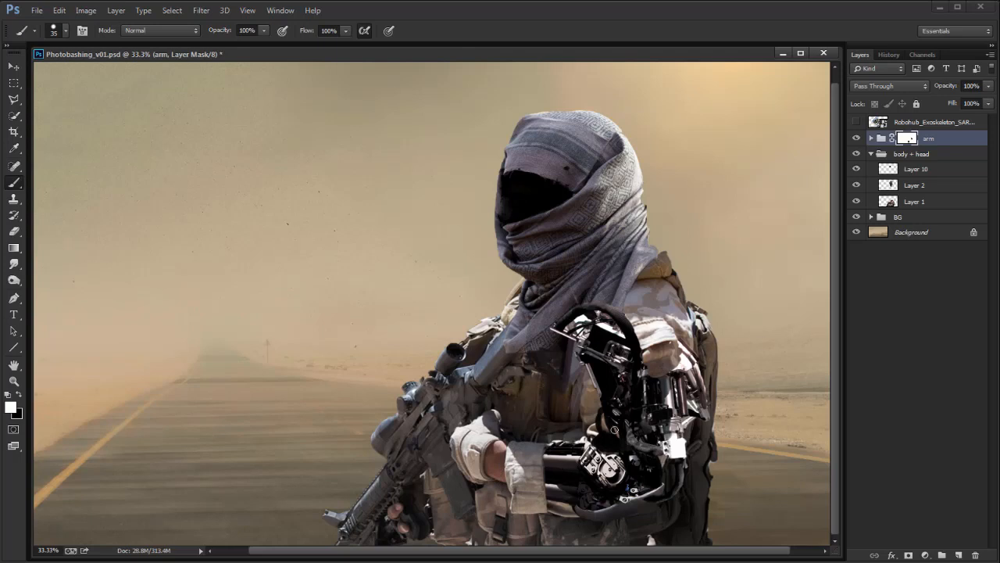
click(857, 139)
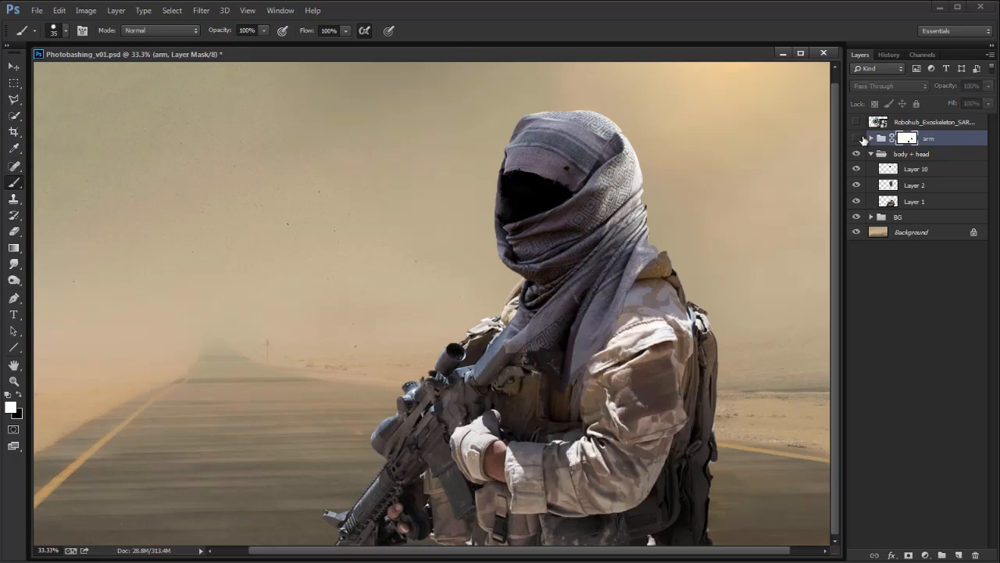
click(857, 138)
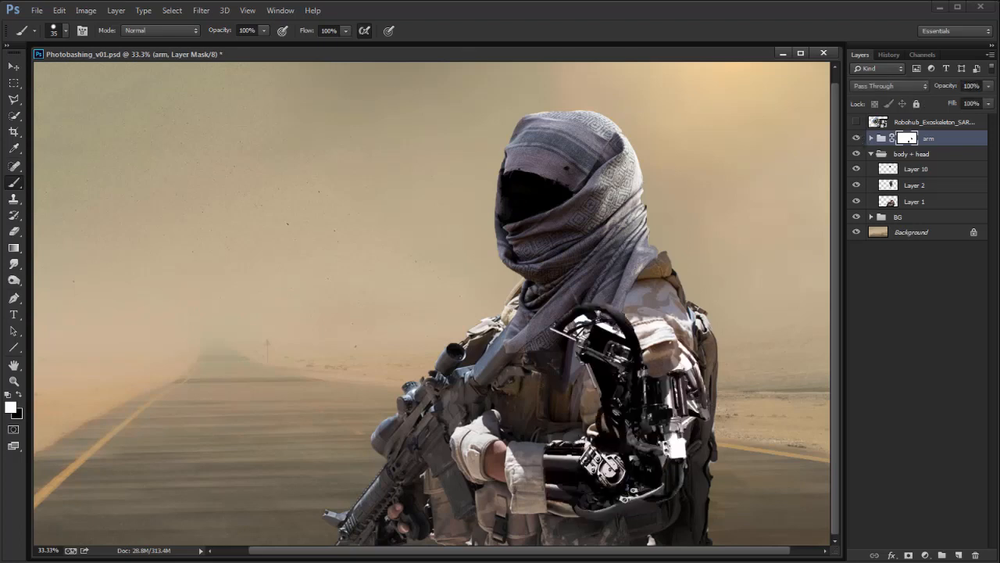
click(857, 139)
click(858, 138)
key(x)
mouse_move(579, 442)
mouse_down()
mouse_move(593, 505)
mouse_move(576, 485)
mouse_move(591, 508)
mouse_up()
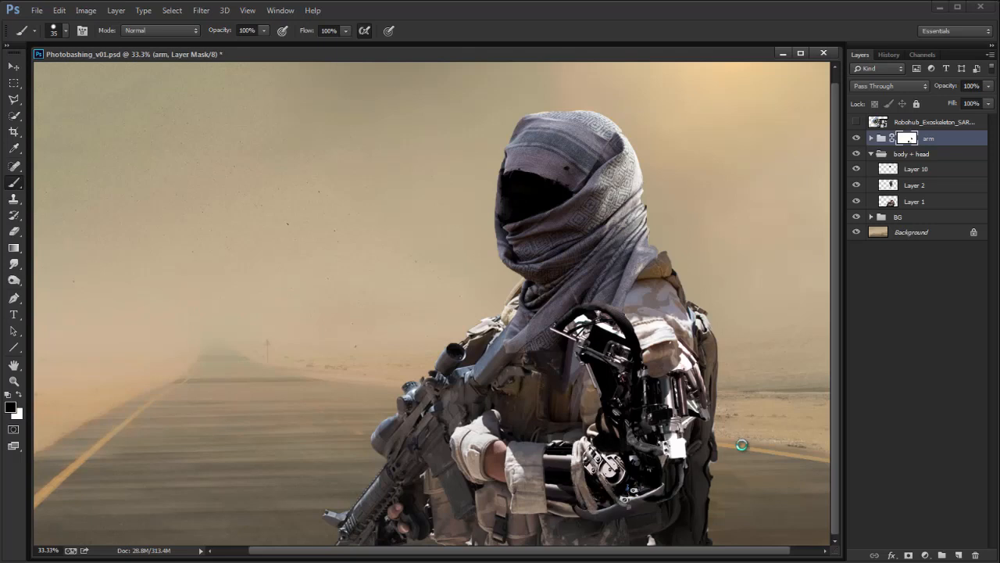
Step: Refine the torn cuff and elbow fabric edges on the arm mask with a 15 px brush while the canvas is mirrored
key(ctrl+shift+h)
key(x)
drag(316, 472, 315, 490)
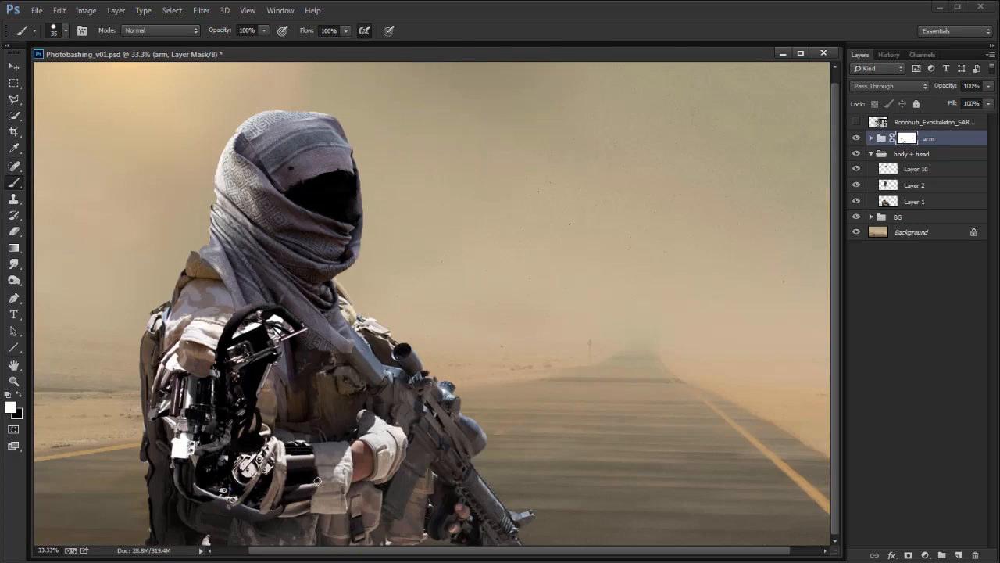
key(x)
key(x)
key(x)
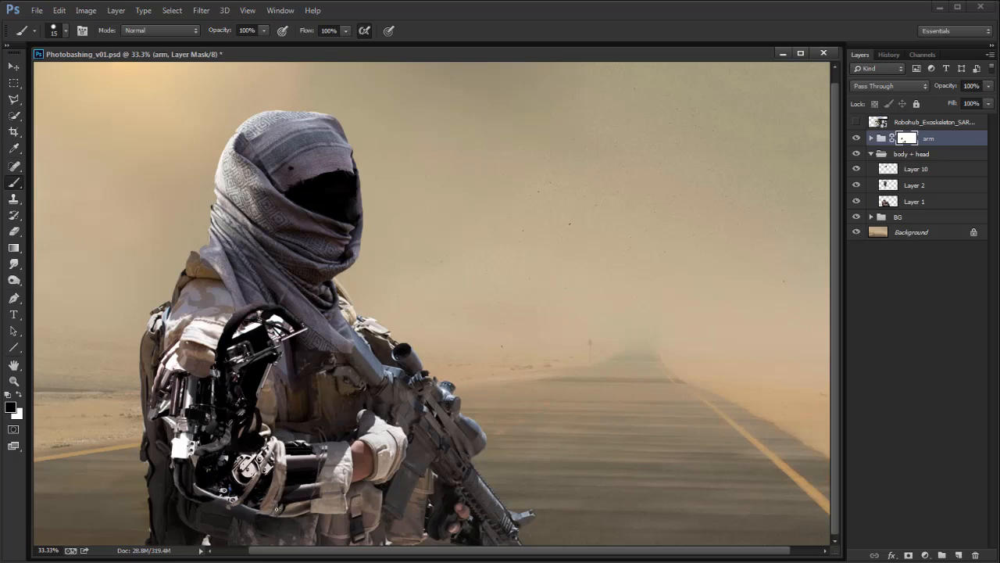
drag(286, 477, 278, 516)
key(ctrl+shift+h)
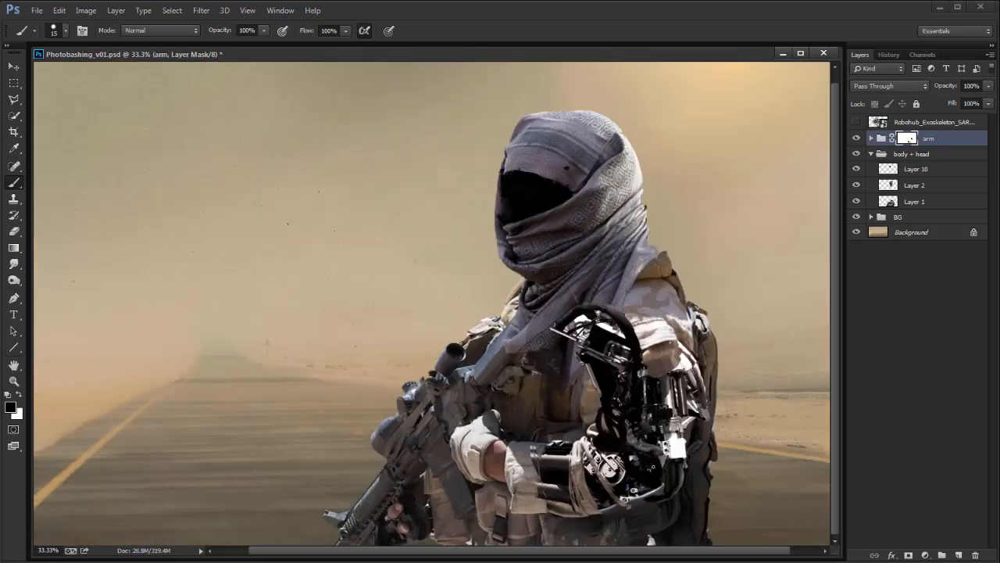
Step: Mask out the mechanical parts of the inner upper arm around the black cable with a 35 px brush, revealing the sleeve
key(bracketright)
key(bracketright)
key(bracketright)
mouse_move(627, 339)
mouse_down()
mouse_move(630, 353)
mouse_move(613, 328)
mouse_move(593, 337)
mouse_move(630, 367)
mouse_up()
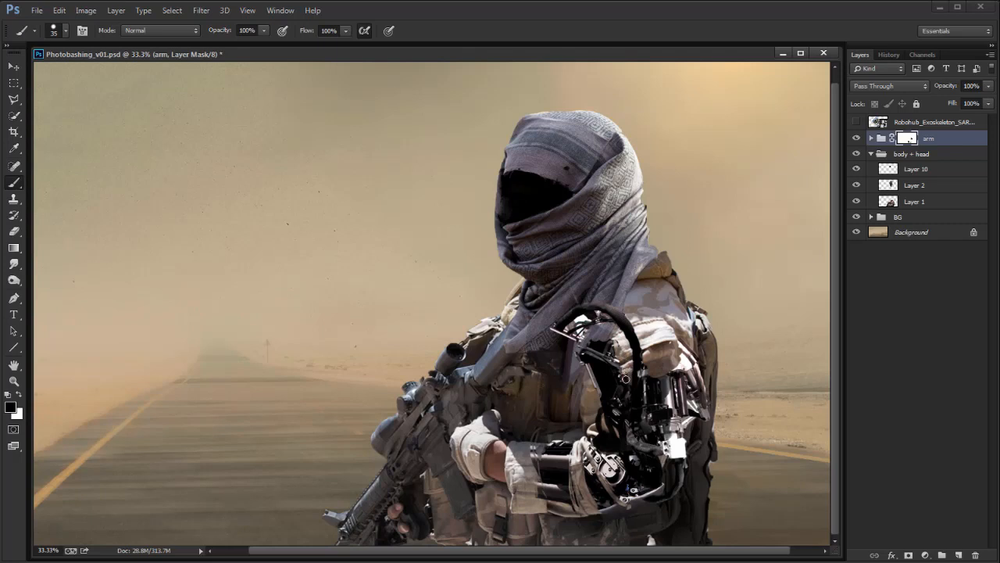
drag(596, 380, 595, 343)
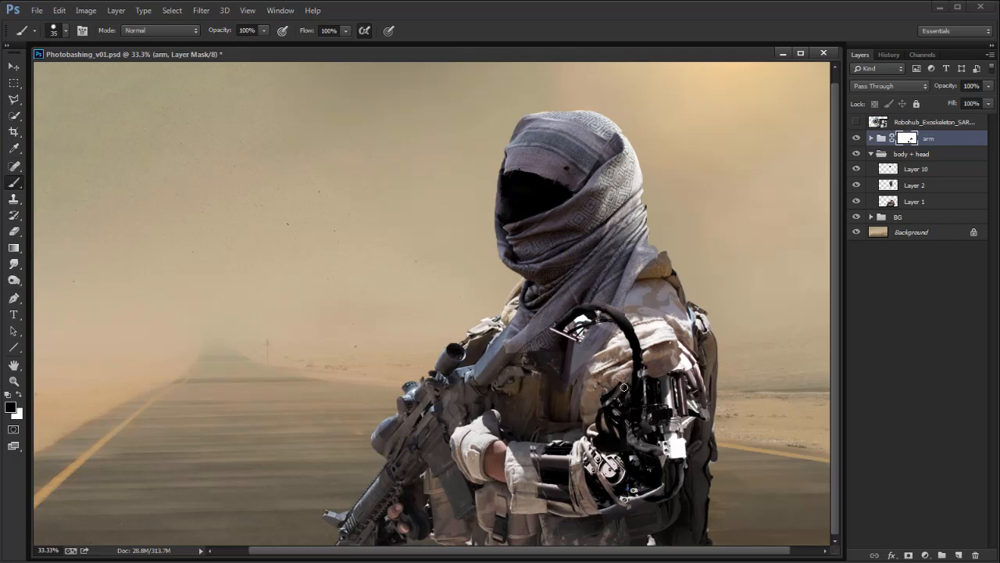
Step: Refine the upper-arm mask edges by alternating black and white down to a 10 px brush, then disable the mask for comparison
key(x)
key(x)
key(x)
key(x)
key(x)
key(x)
key(x)
key(x)
key(x)
key(x)
key(x)
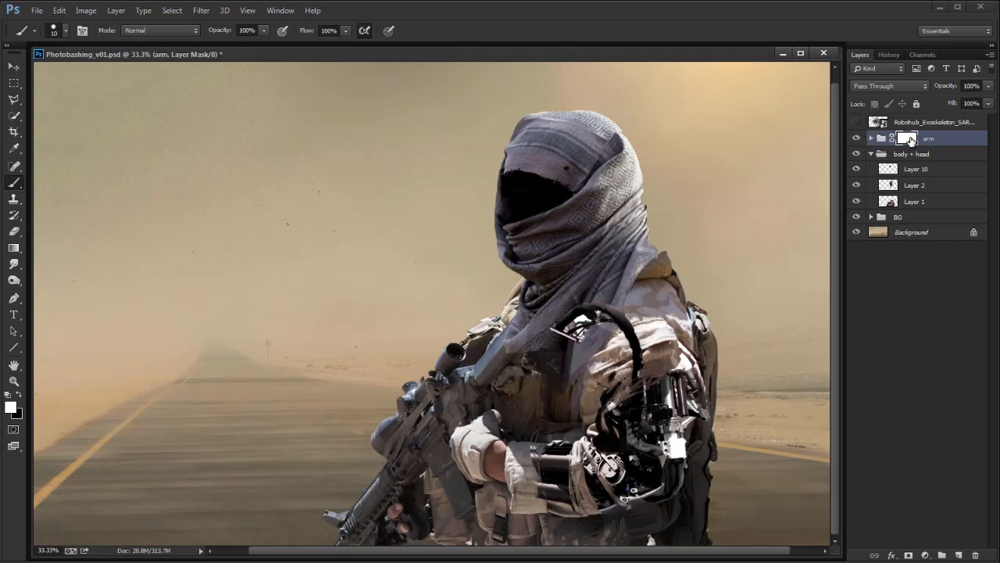
shift+click(906, 139)
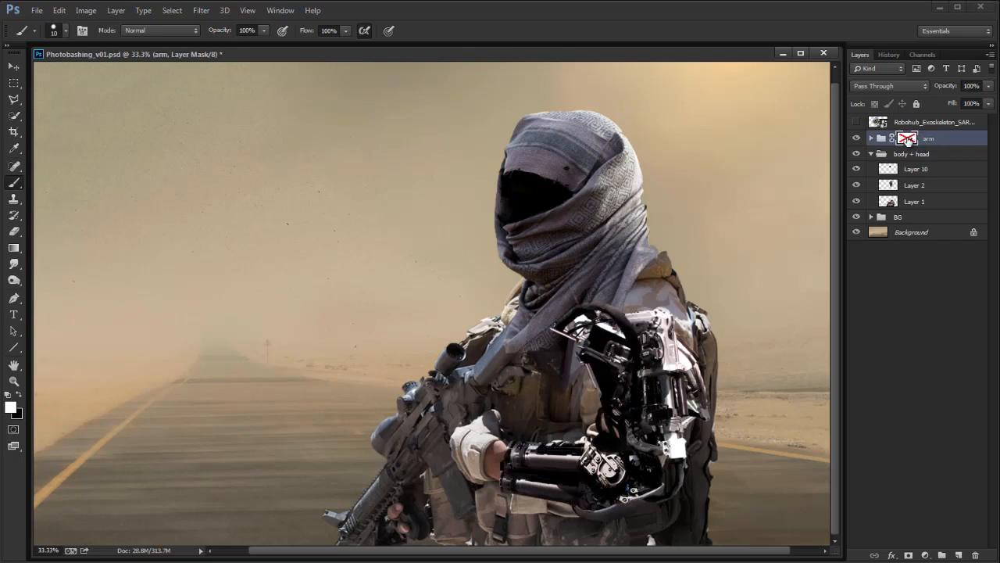
Step: Compare the robotic arm with its group mask disabled and enabled, leaving the mask enabled
shift+click(906, 139)
shift+click(907, 139)
shift+click(906, 139)
shift+click(907, 139)
shift+click(907, 139)
shift+click(906, 139)
shift+click(906, 139)
shift+click(906, 139)
shift+click(906, 139)
Step: Mask out further thin strips of the robotic forearm to reveal sleeve folds, and mirror the canvas to check the result
key(x)
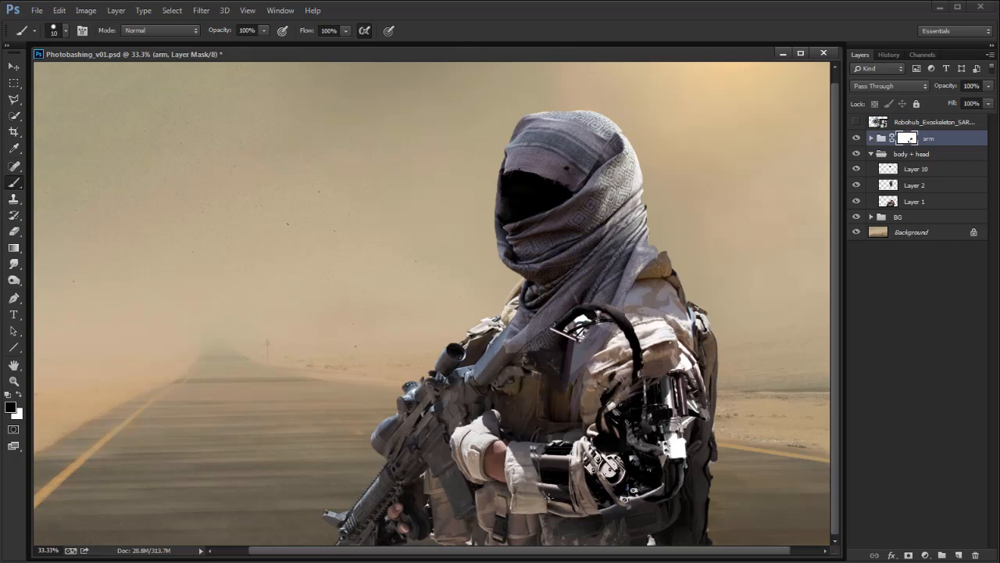
drag(550, 486, 544, 469)
drag(566, 497, 566, 456)
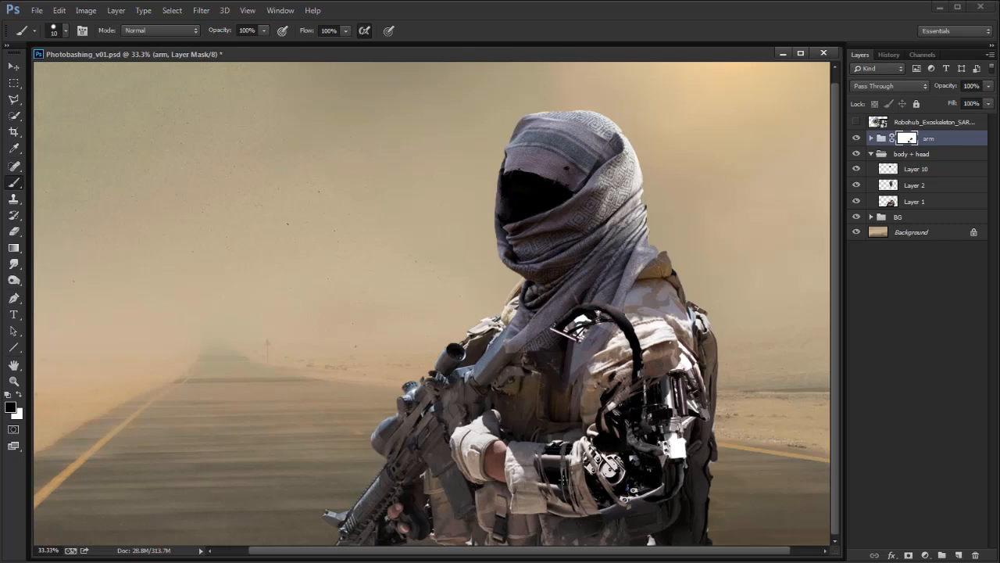
key(ctrl+shift+h)
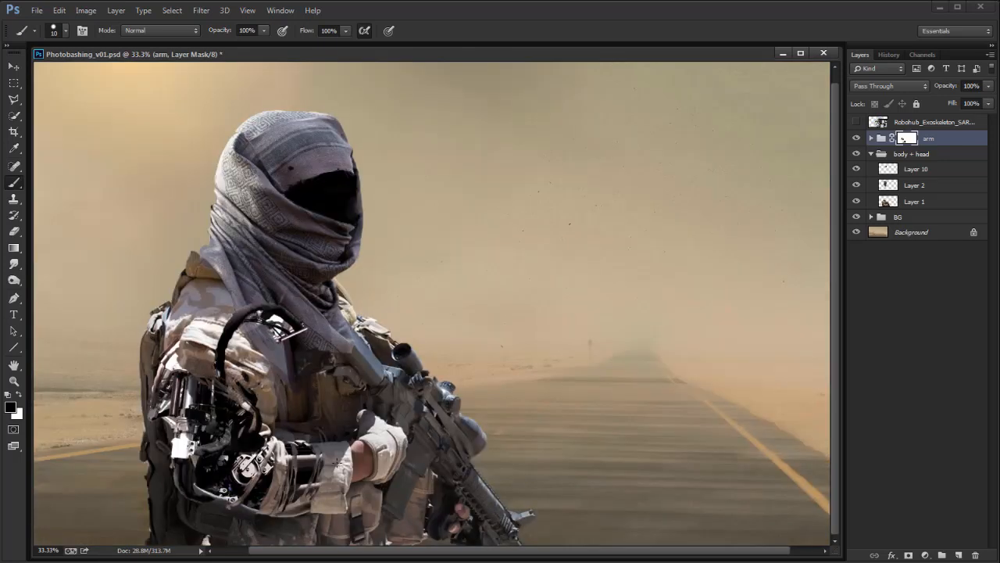
drag(351, 450, 412, 419)
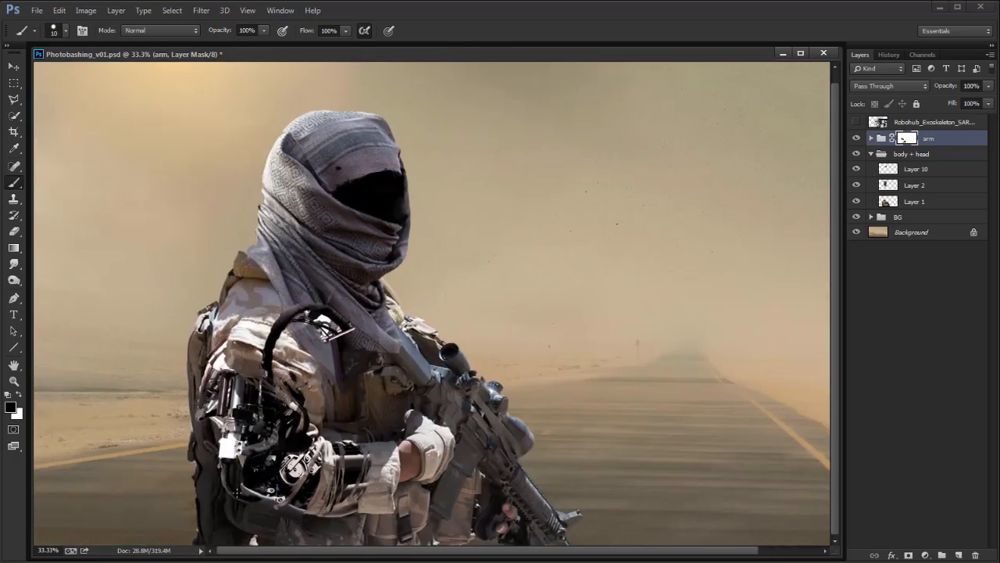
Step: Create a new layer above the arm group and paint sampled fabric tones along the torn forearm sleeve edges
click(959, 555)
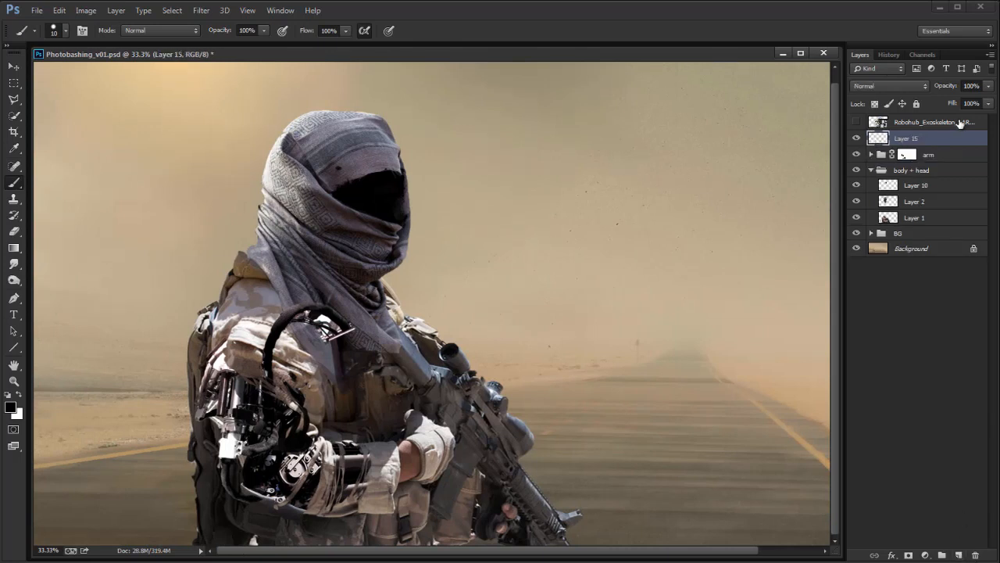
alt+click(370, 454)
key(x)
key(d)
alt+click(373, 474)
key(d)
alt+click(297, 401)
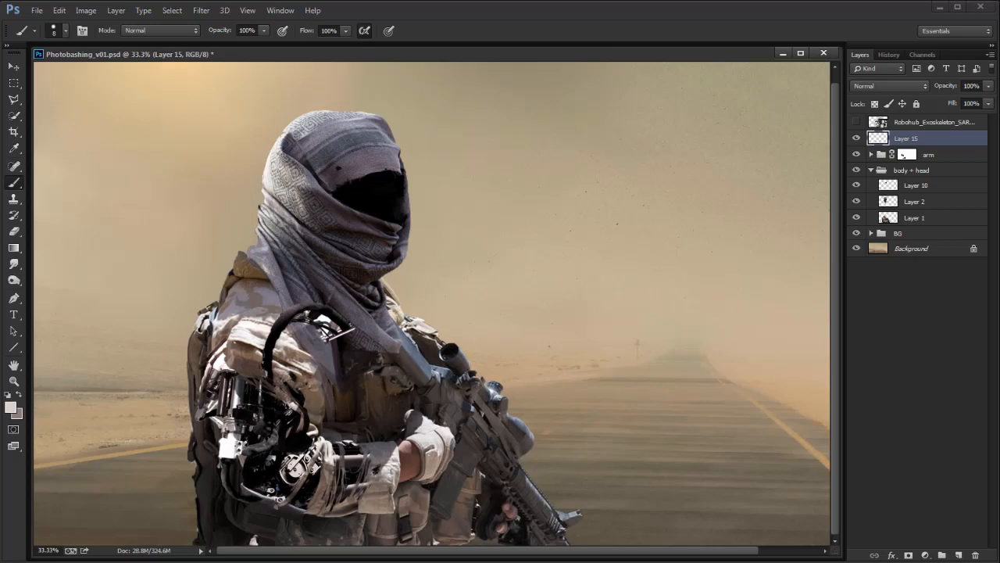
Step: Paint sampled tones along the torn upper-arm sleeve edge and flip the canvas back to its original orientation
key(d)
alt+click(293, 399)
alt+click(235, 374)
key(ctrl+shift+h)
alt+click(692, 375)
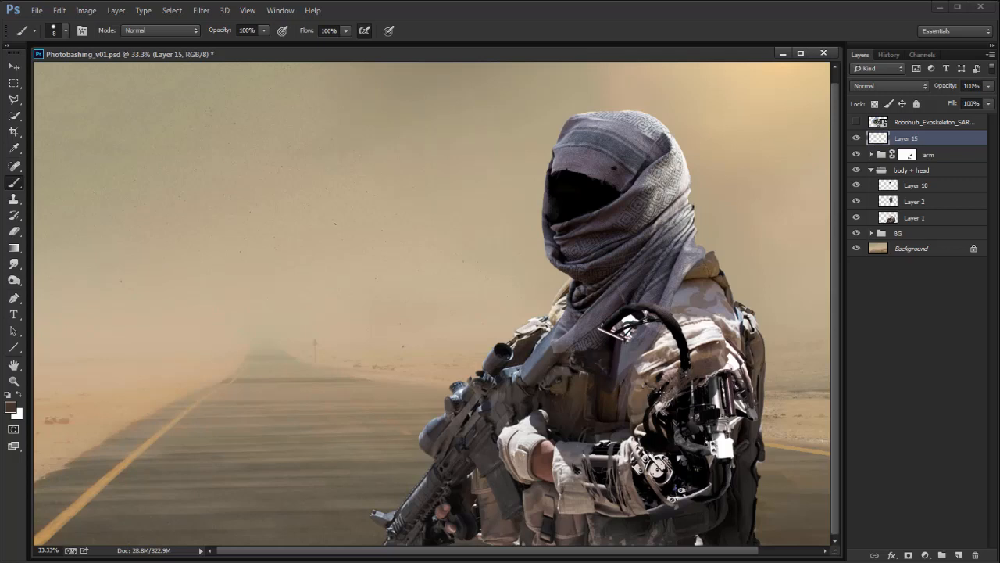
Step: Shade the torn upper-arm sleeve with sampled dark tones using a 15 px brush
alt+click(672, 306)
key(bracketright)
key(bracketright)
key(bracketright)
alt+click(658, 404)
alt+click(659, 405)
key(r)
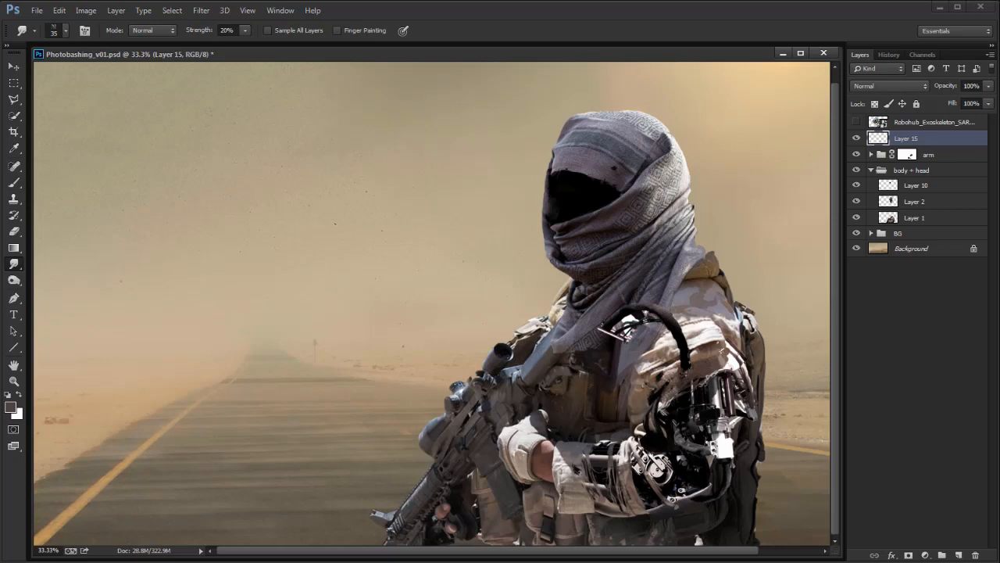
key(b)
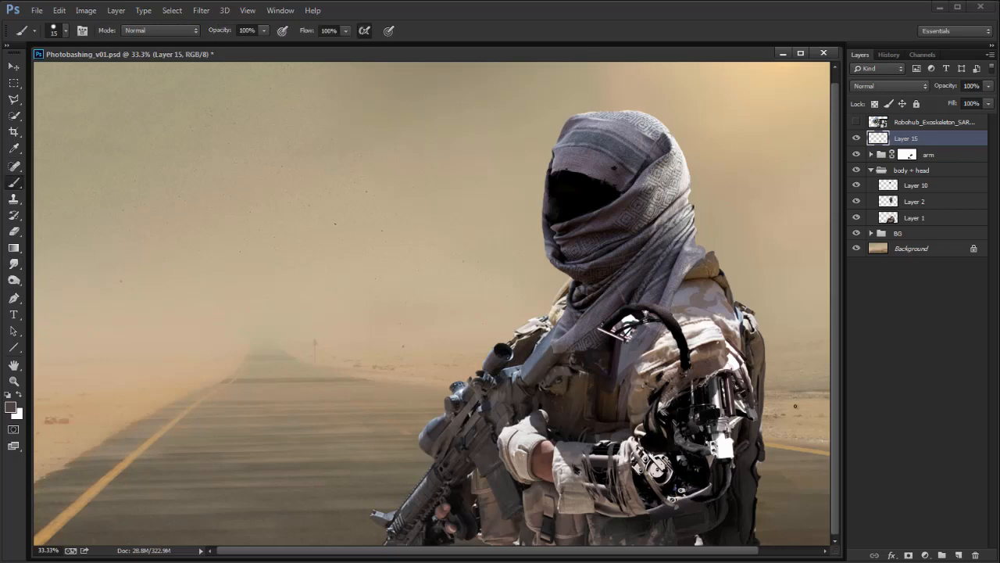
Step: Examine the whole composition at a much reduced size to judge how the arm blends with the soldier
key(ctrl+minus)
key(ctrl+minus)
key(ctrl+minus)
key(ctrl+minus)
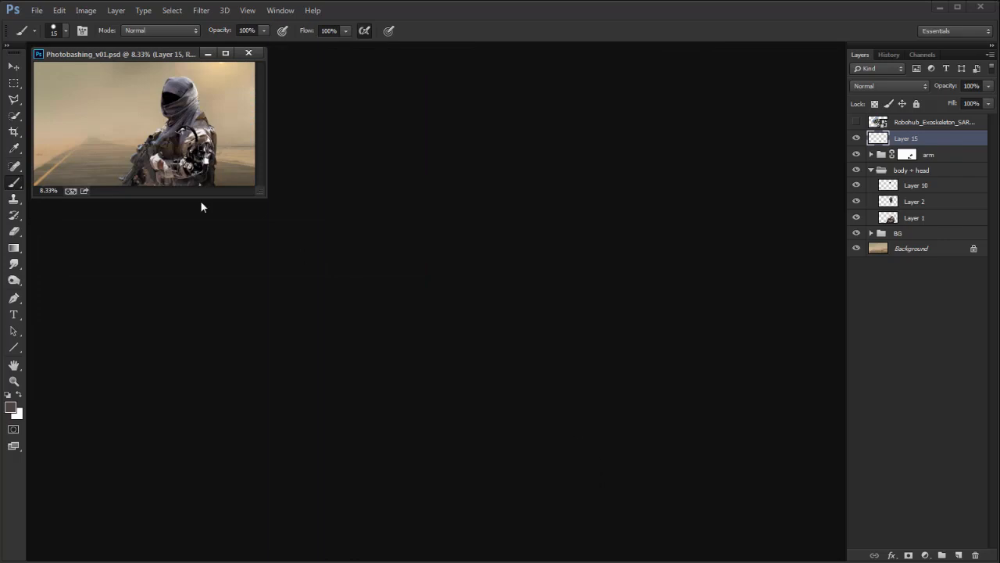
key(ctrl+plus)
key(ctrl+plus)
key(ctrl+plus)
key(ctrl+plus)
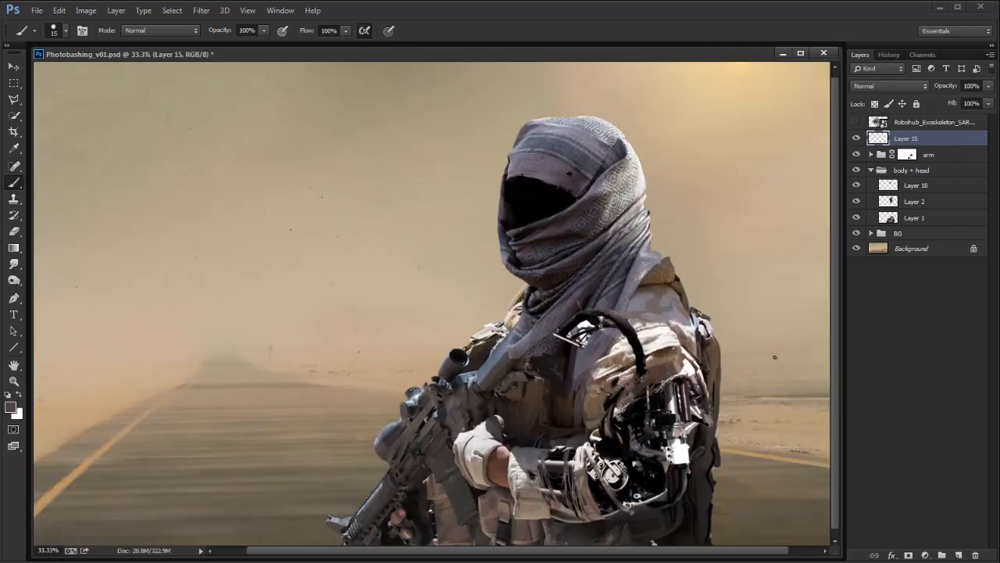
drag(735, 399, 692, 366)
key(ctrl+minus)
key(ctrl+minus)
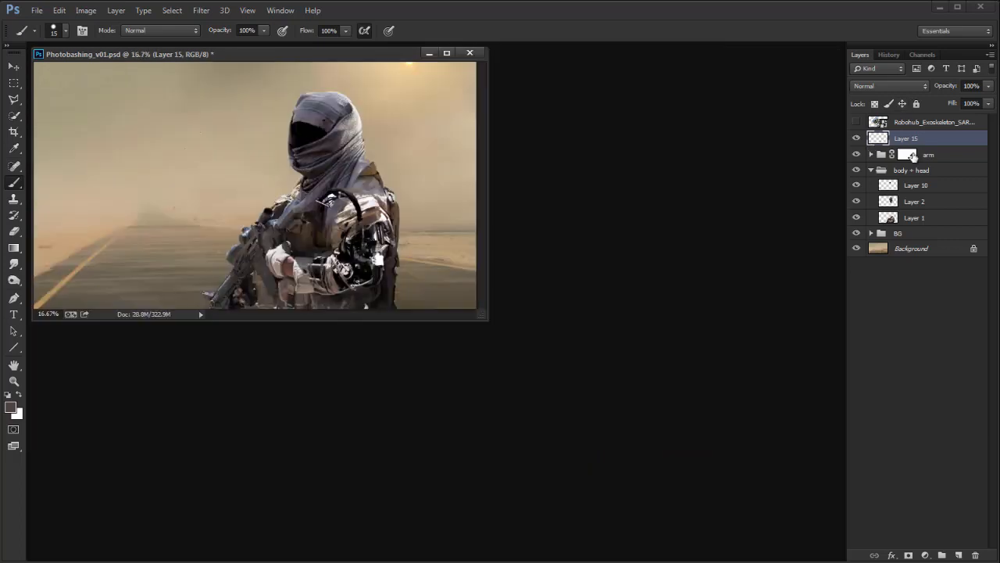
Step: Compare the composition with the arm mask disabled and enabled, both at reduced size and close up
shift+click(909, 155)
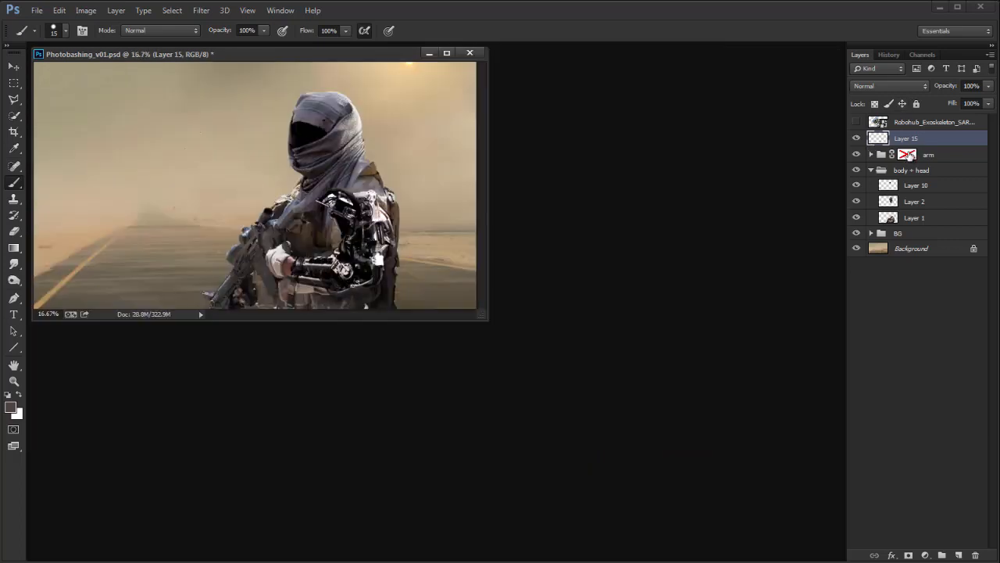
key(ctrl+minus)
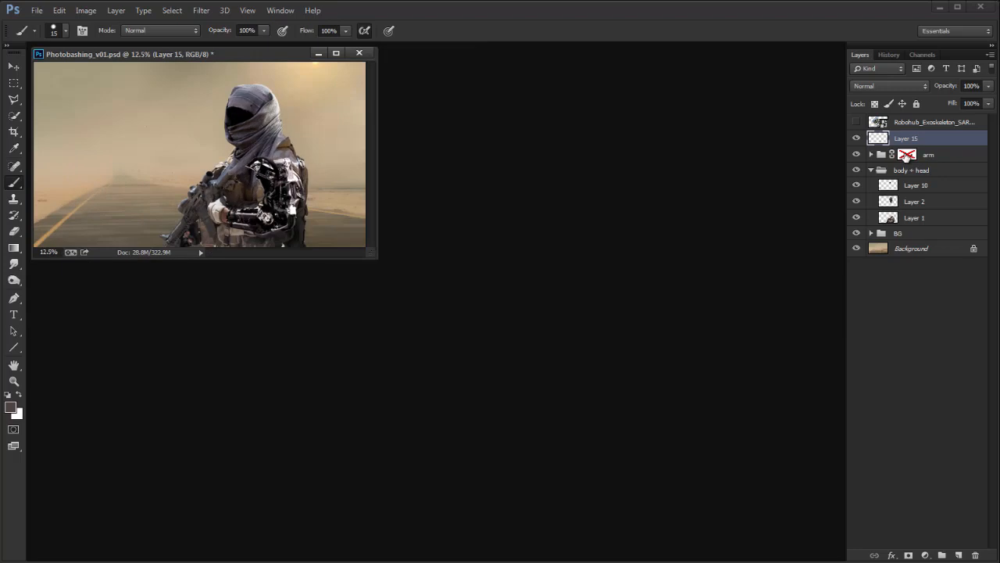
key(ctrl+plus)
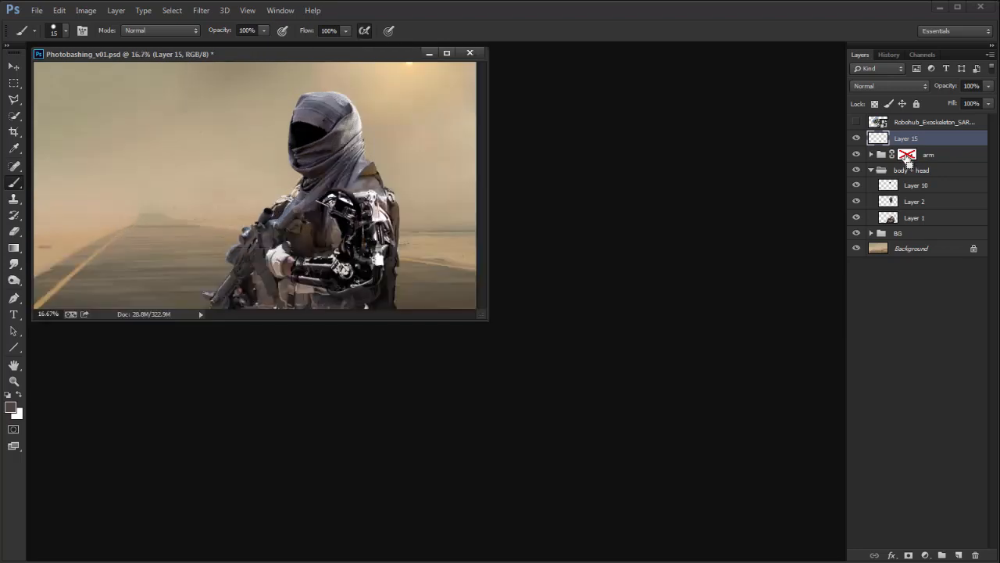
key(ctrl+plus)
key(ctrl+plus)
shift+click(909, 156)
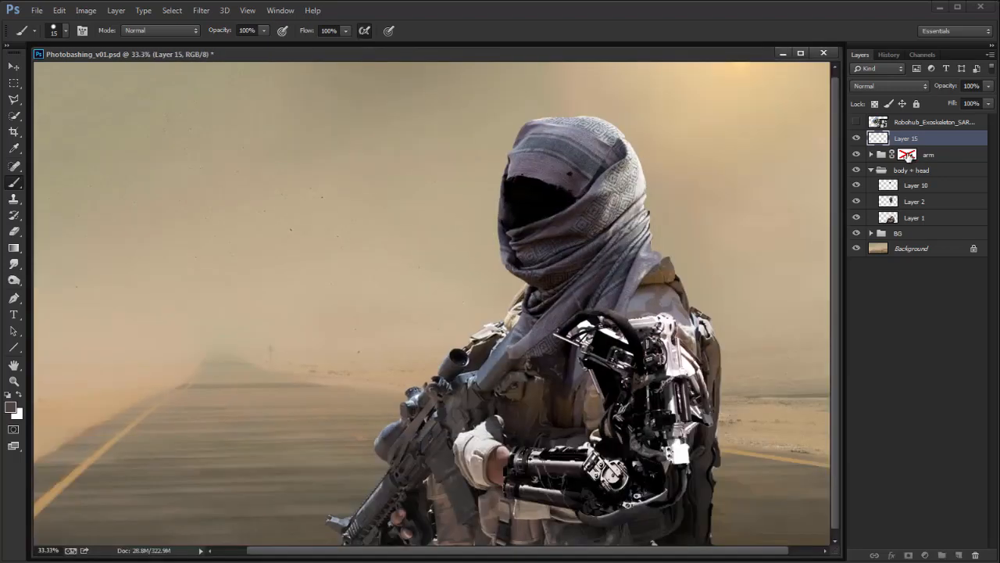
Step: Compare the soldier with the arm group hidden and shown, leaving the group visible
drag(676, 431, 633, 426)
click(857, 155)
click(857, 155)
click(858, 155)
click(857, 155)
click(857, 155)
click(857, 154)
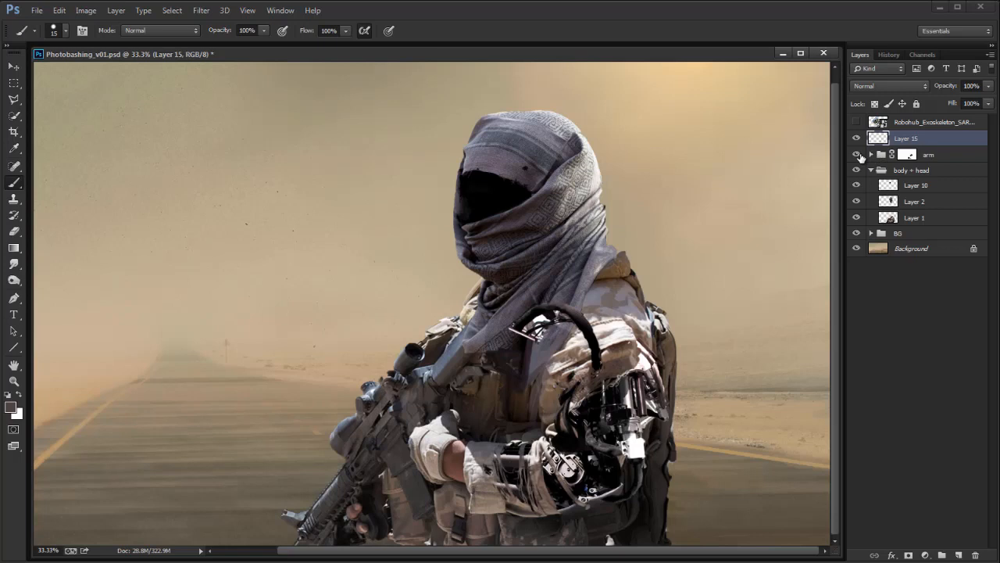
click(857, 154)
click(858, 154)
click(857, 155)
click(857, 154)
click(857, 155)
click(857, 154)
click(857, 154)
click(858, 156)
Step: Mask out the metal bracket at the cable's upper end and paint the black cable curving down over the chest on Layer 15
click(907, 154)
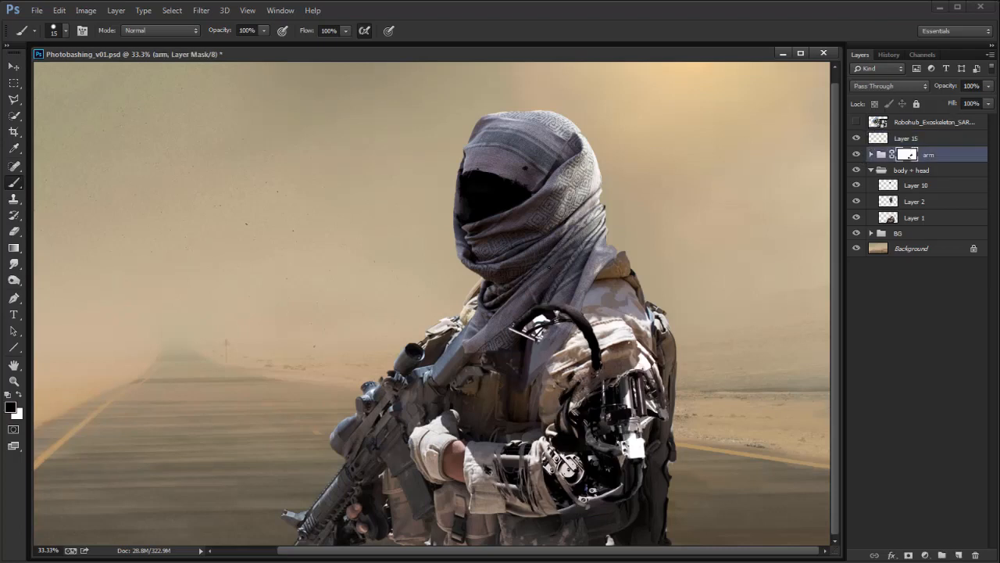
key(bracketright)
key(bracketright)
mouse_move(539, 319)
mouse_down()
mouse_move(531, 338)
mouse_move(567, 322)
mouse_move(558, 315)
mouse_move(568, 327)
mouse_move(514, 341)
mouse_up()
click(910, 138)
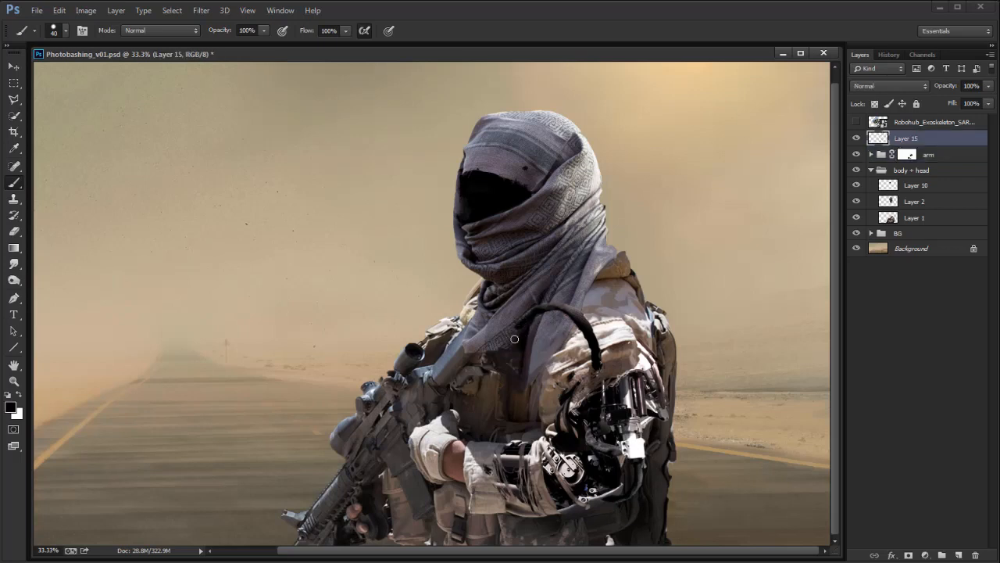
drag(522, 327, 500, 368)
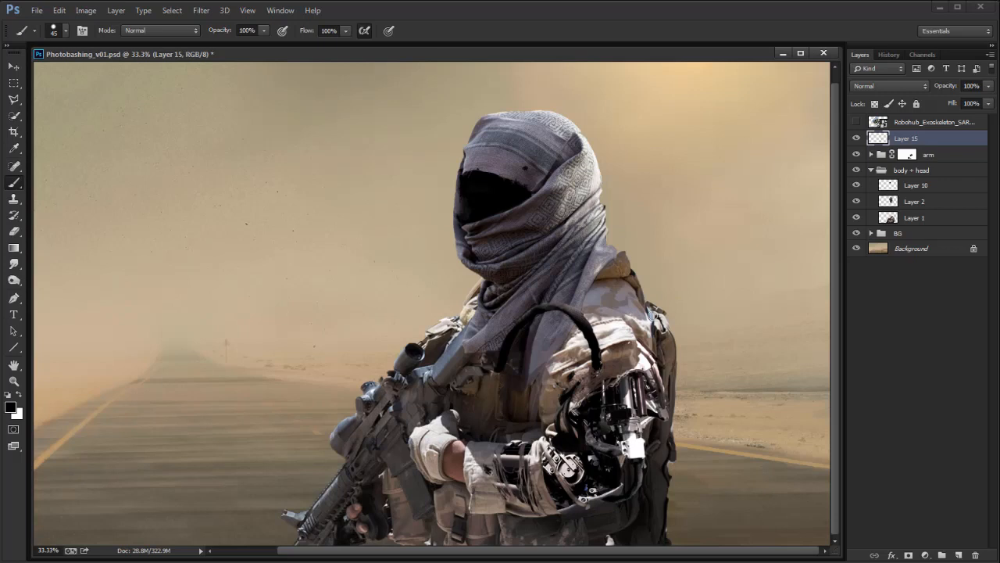
Step: Refine the black cable on Layer 15 where it enters the upper arm, using the brush and a 30 px eraser
click(906, 154)
key(x)
click(856, 139)
click(856, 138)
click(899, 138)
key(e)
key(x)
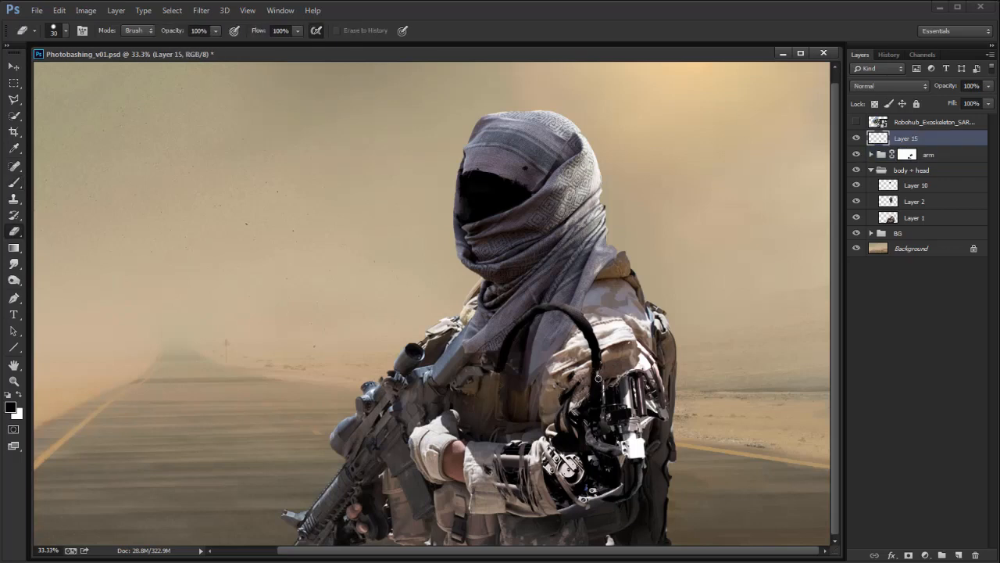
key(b)
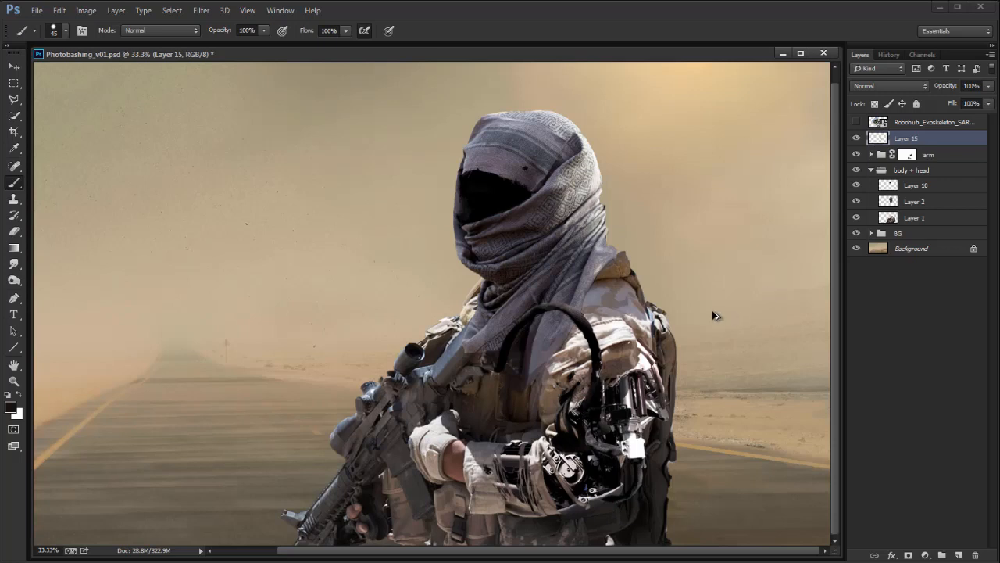
Step: Create a new layer directly above the arm group and clip it to that group
key(alt+bracketleft)
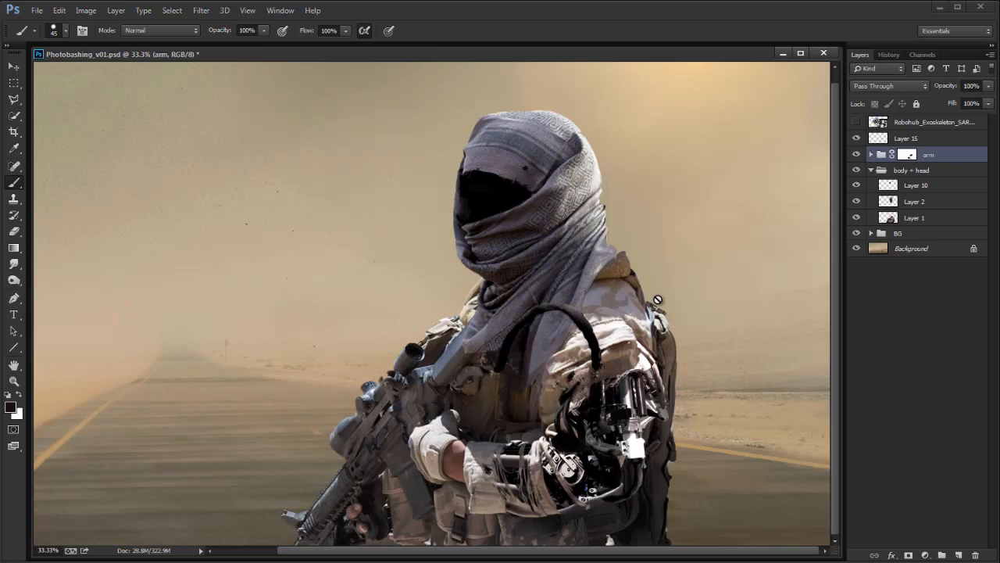
click(911, 172)
click(960, 555)
drag(931, 188, 940, 159)
alt+click(941, 160)
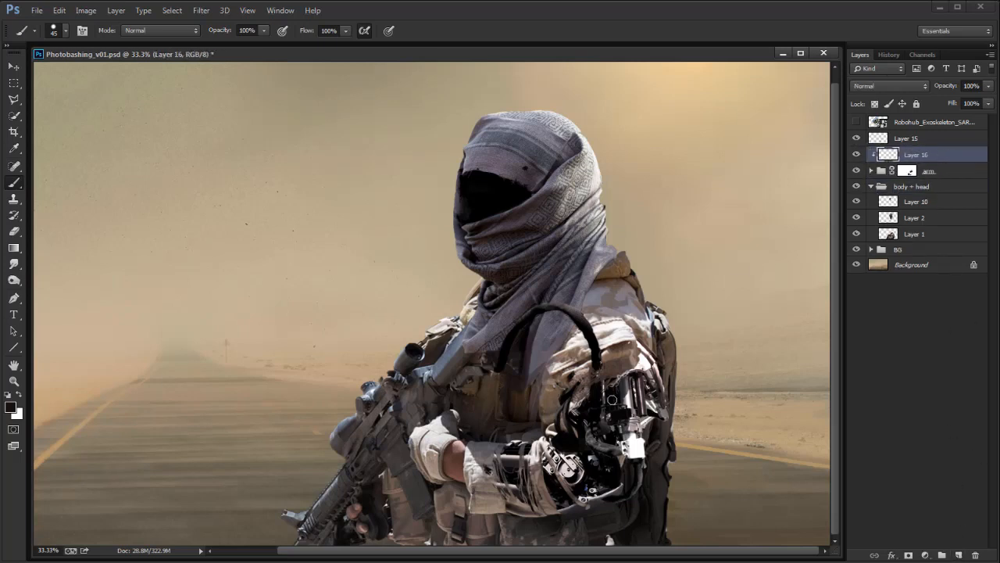
Step: Tone down the upper-arm cylinder highlights with sampled grey on the clipped layer and set its blend mode to Darken
alt+click(634, 375)
mouse_move(627, 380)
mouse_down()
mouse_move(617, 393)
mouse_move(634, 381)
mouse_up()
key(r)
key(b)
alt+click(635, 380)
key(r)
click(879, 88)
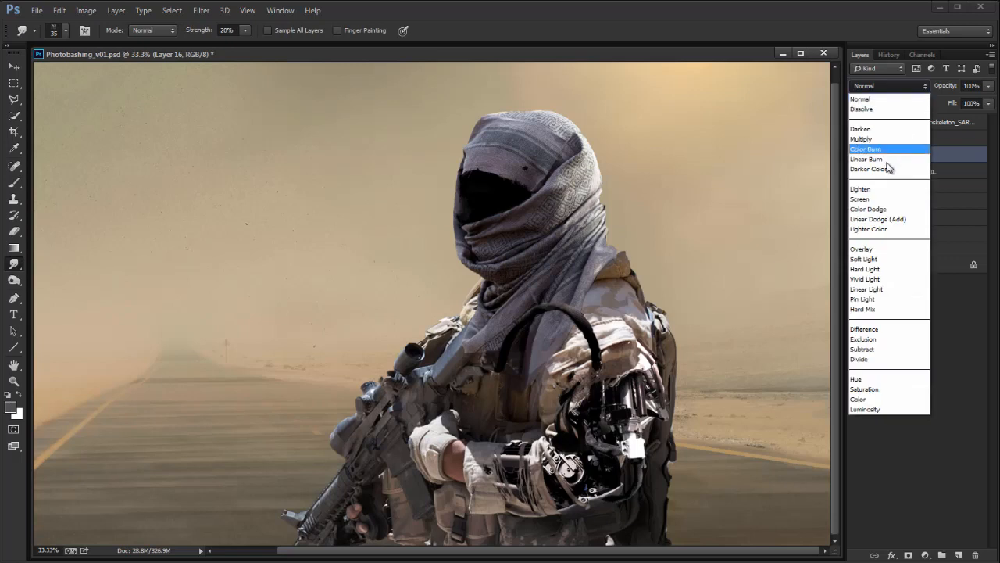
click(889, 134)
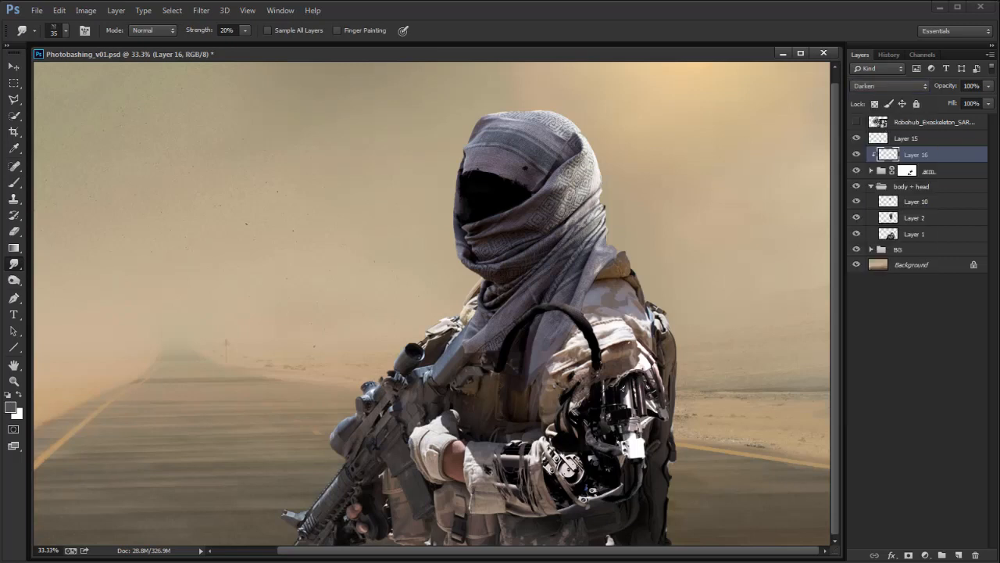
Step: Paint black over the bright highlights of the elbow joint with a 20 px brush on the Darken layer
key(b)
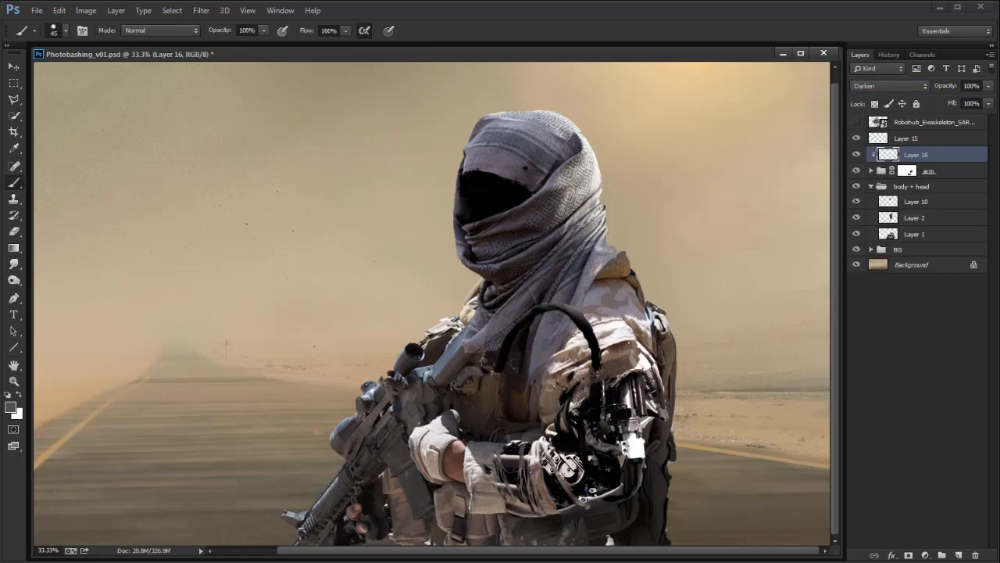
key(bracketleft)
key(bracketleft)
key(d)
key(r)
key(b)
click(568, 468)
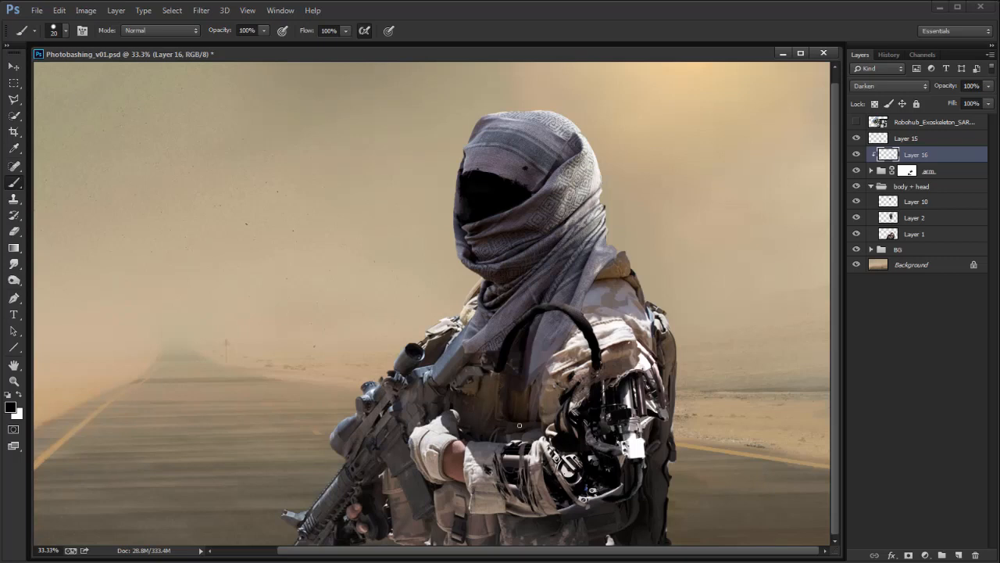
Step: Darken the exposed forearm cylinder beside the cuff with a sampled shadow colour and a larger brush
alt+click(538, 409)
key(])
key(])
drag(498, 458, 506, 467)
Step: Darken the forearm and elbow joint on the clipped layer using a black radial gradient at 40% opacity and the brush
key(d)
key(g)
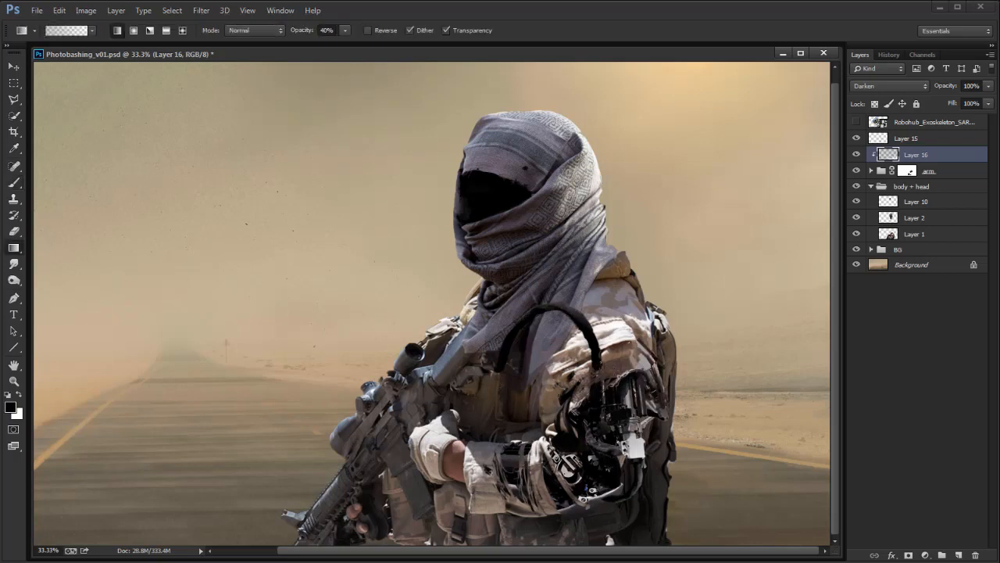
click(134, 29)
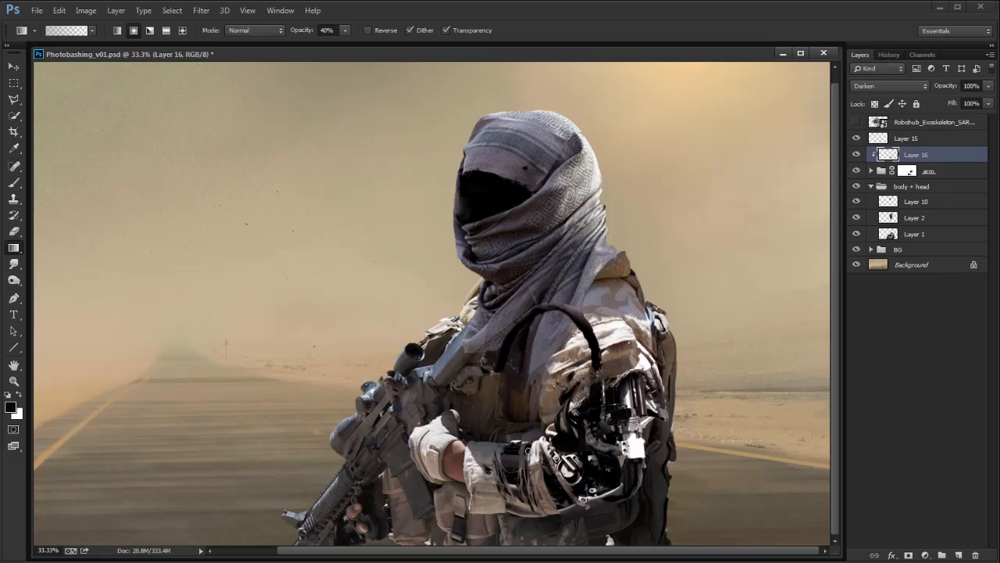
key(e)
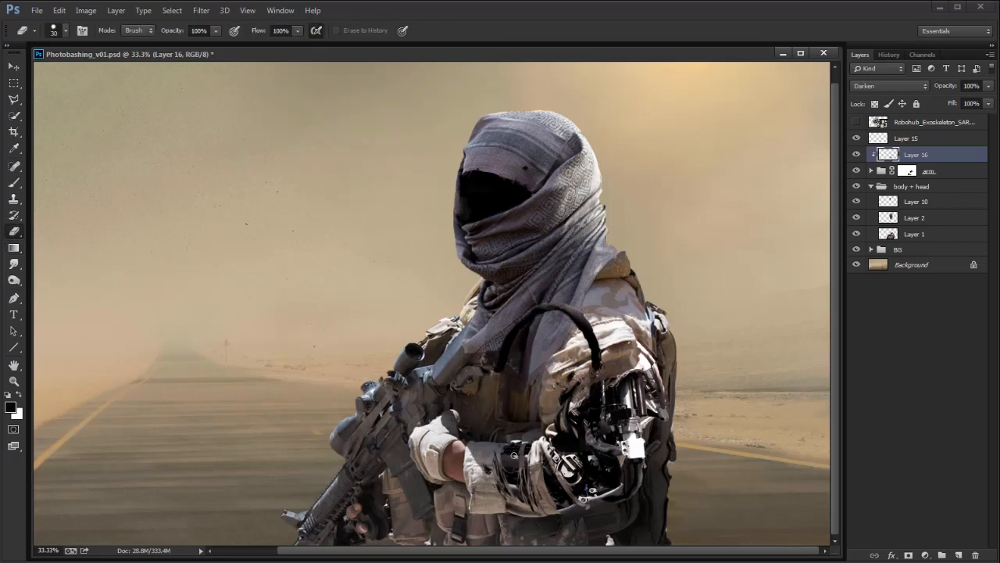
key(b)
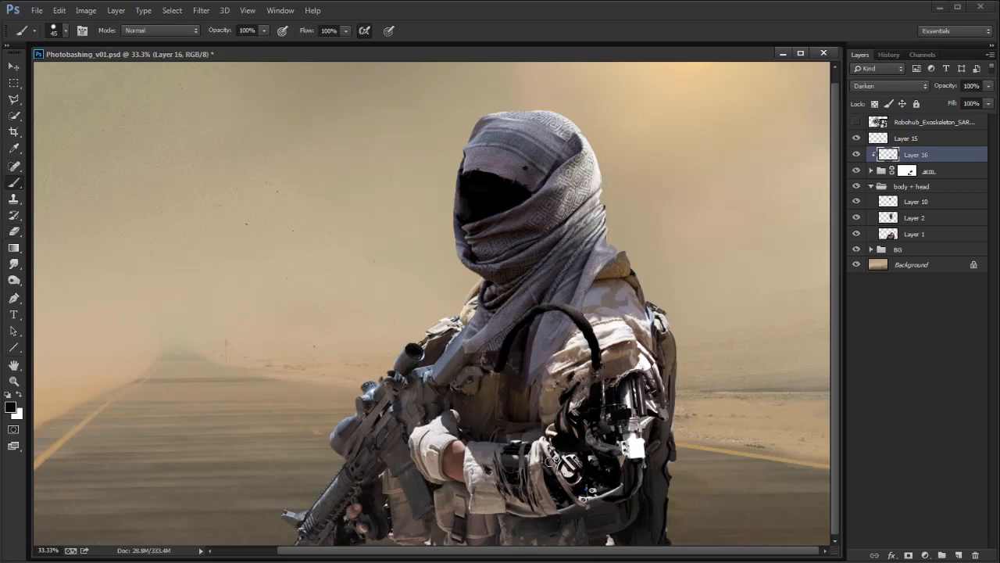
key(g)
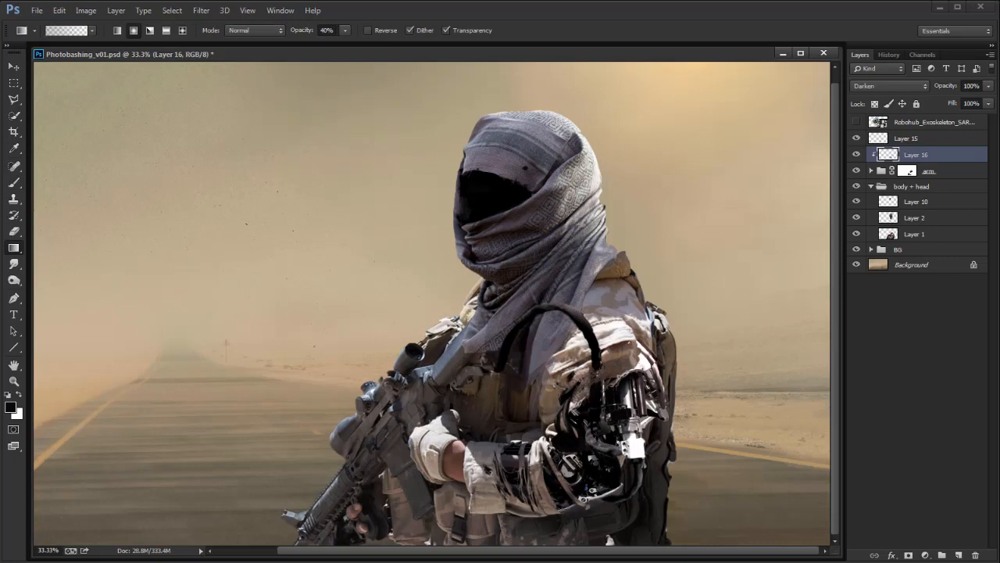
key(b)
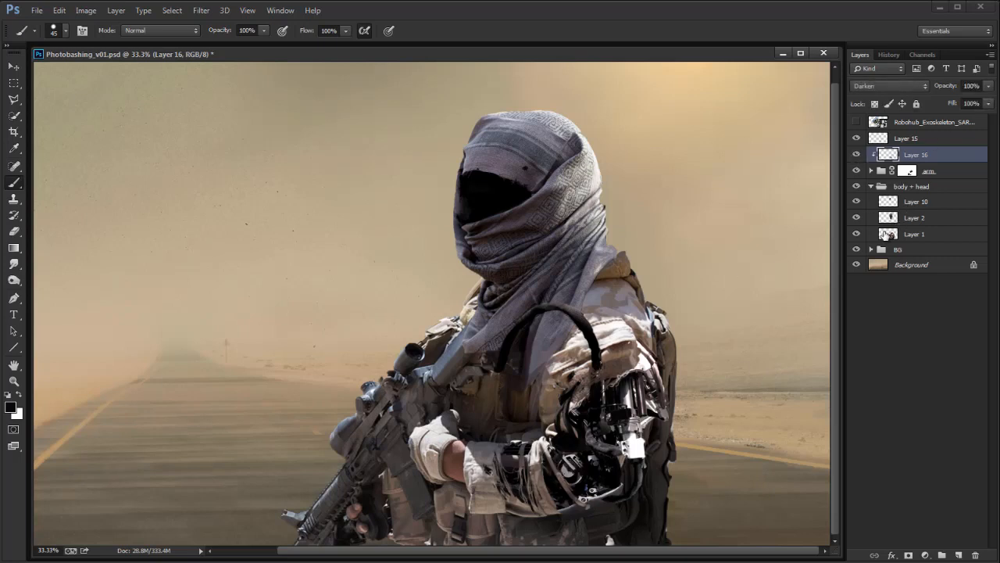
Step: Paint a sampled brown shadow along the torn upper sleeve on a new layer and set its blend mode to Multiply
click(959, 555)
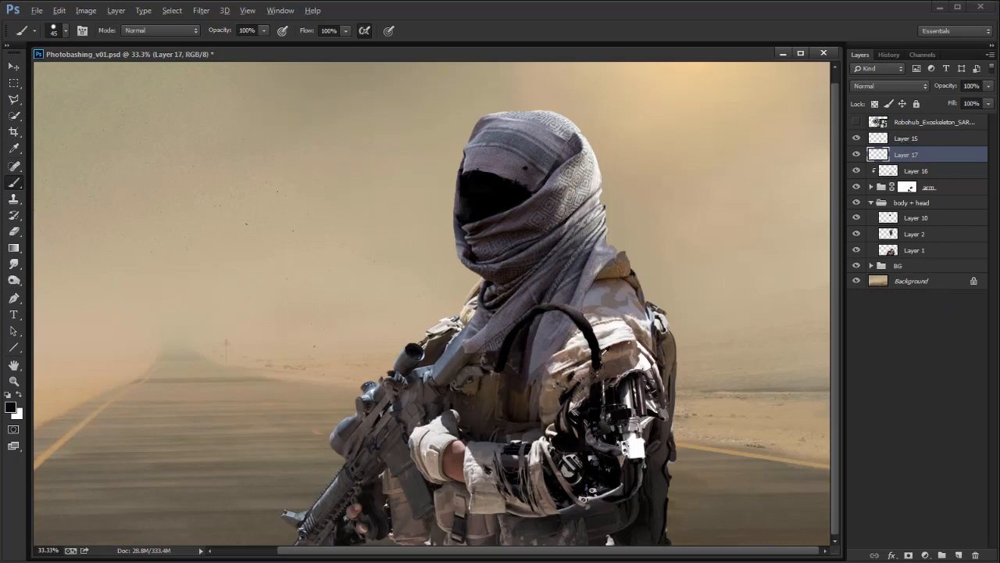
alt+click(607, 356)
alt+click(588, 361)
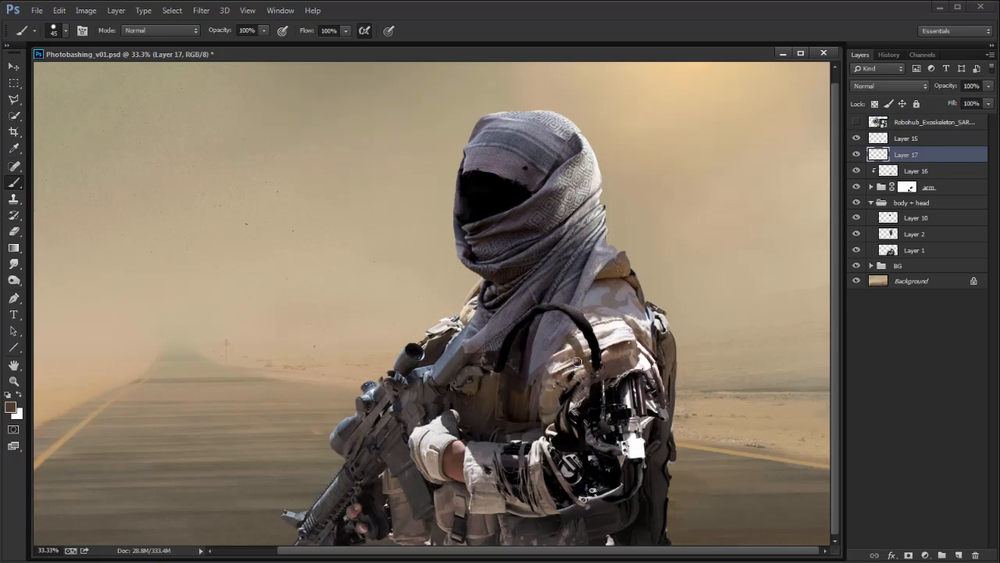
click(889, 86)
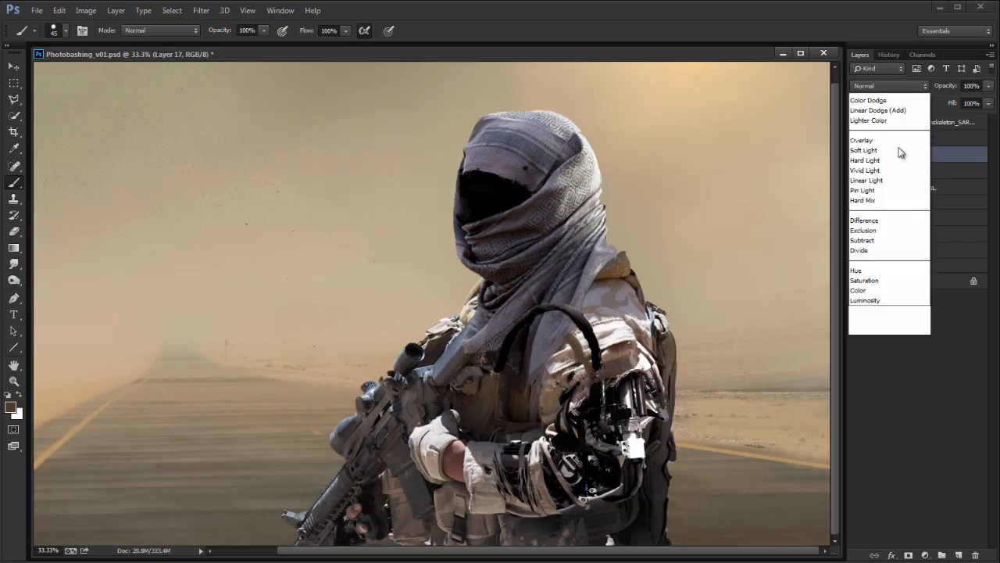
click(889, 133)
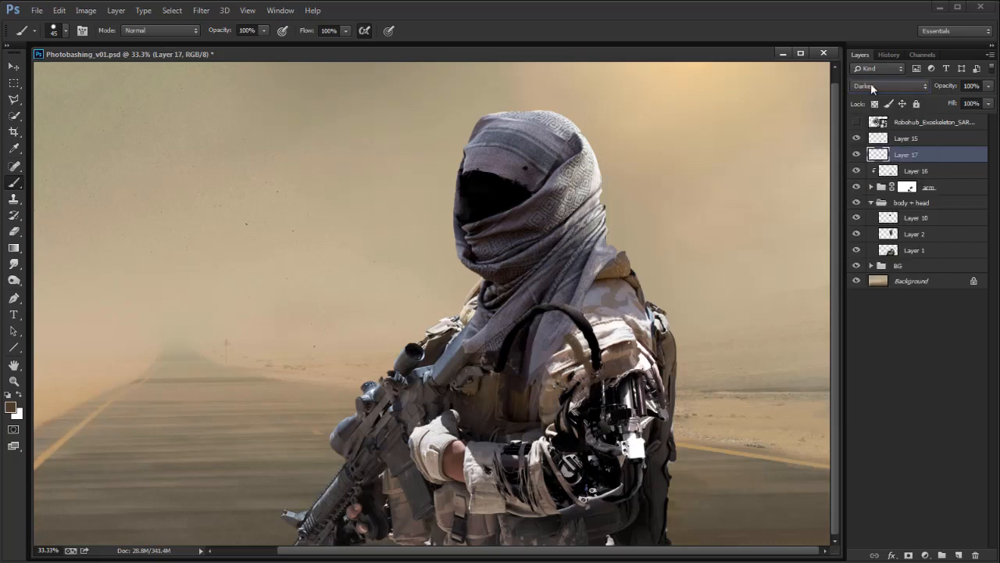
key(Down)
Step: Lighten the shadow layer's midtones with Levels and reduce its saturation to -61
key(ctrl+l)
drag(453, 216, 794, 109)
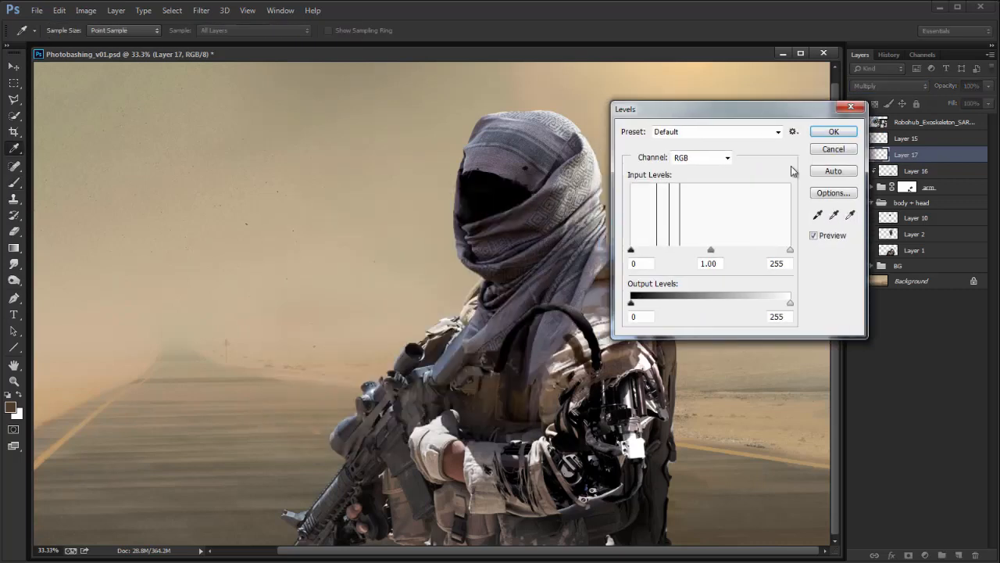
drag(710, 250, 687, 256)
key(Return)
key(e)
key(ctrl+u)
drag(753, 474, 715, 475)
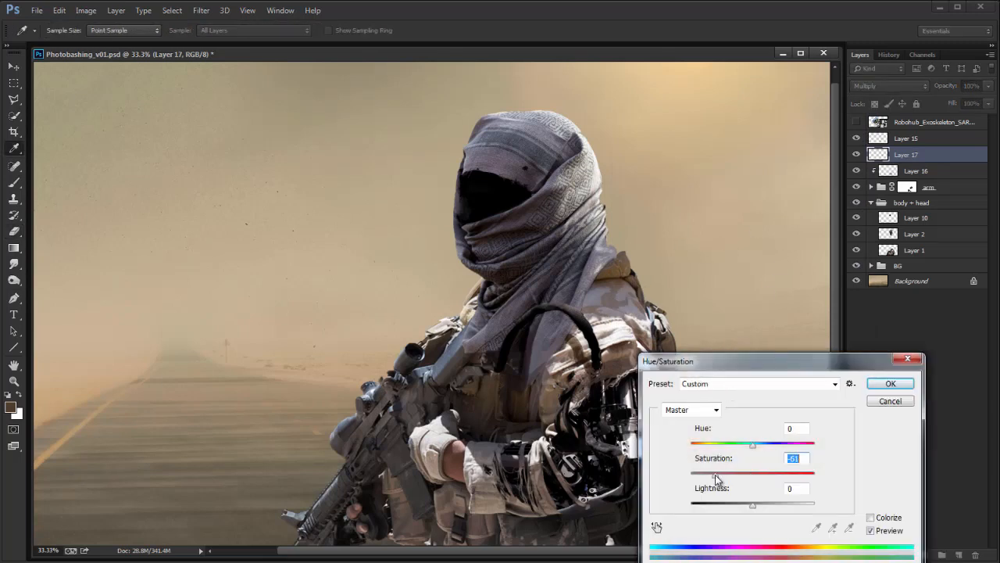
key(Return)
Step: Lighten the sleeve shadow's midtones once more with Levels and lower the layer opacity to 81%
key(ctrl+l)
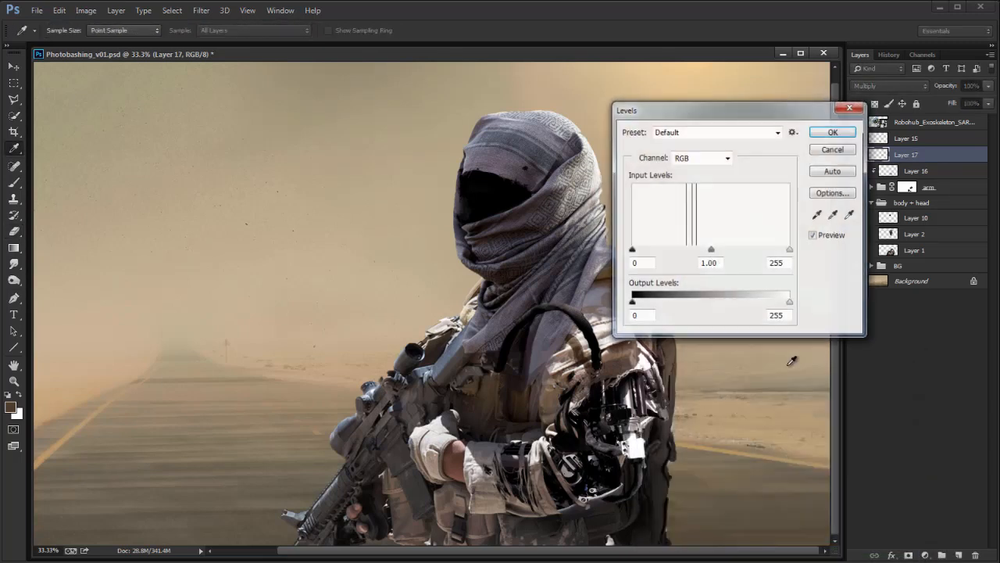
drag(711, 248, 698, 249)
key(Return)
key(e)
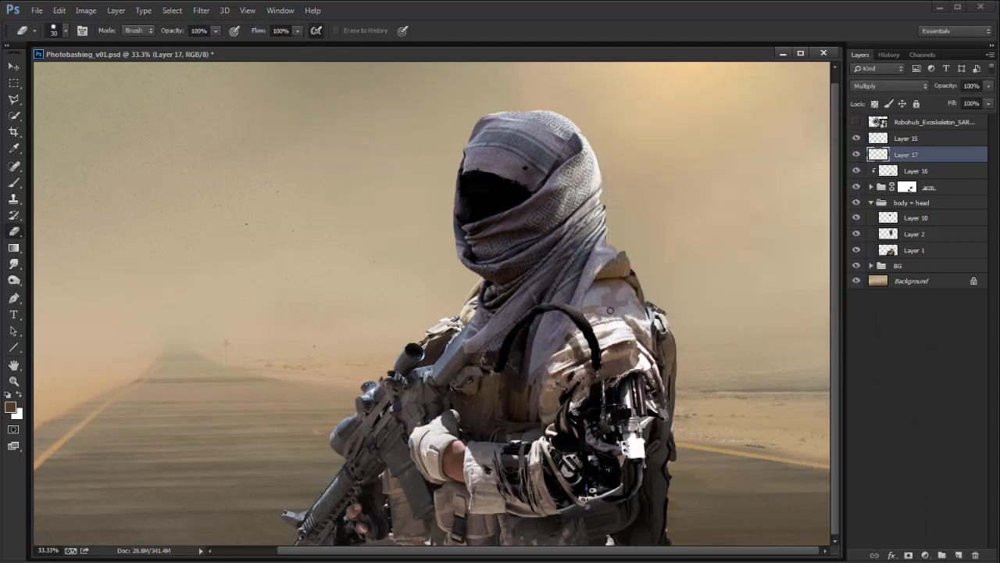
click(989, 86)
drag(988, 103, 980, 103)
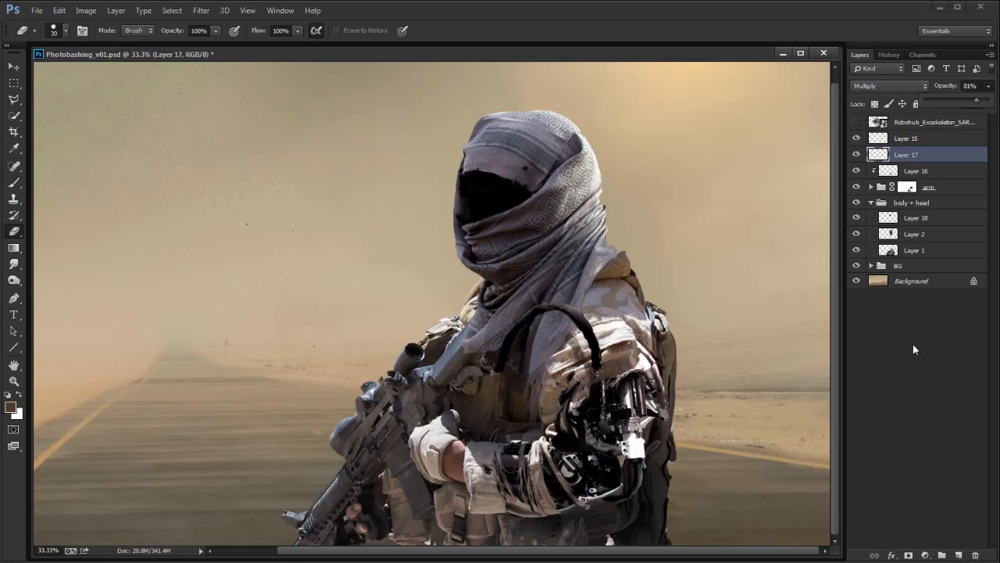
Step: Load the arm group's mask as a selection and invert it for painting around the shoulder cable
click(872, 188)
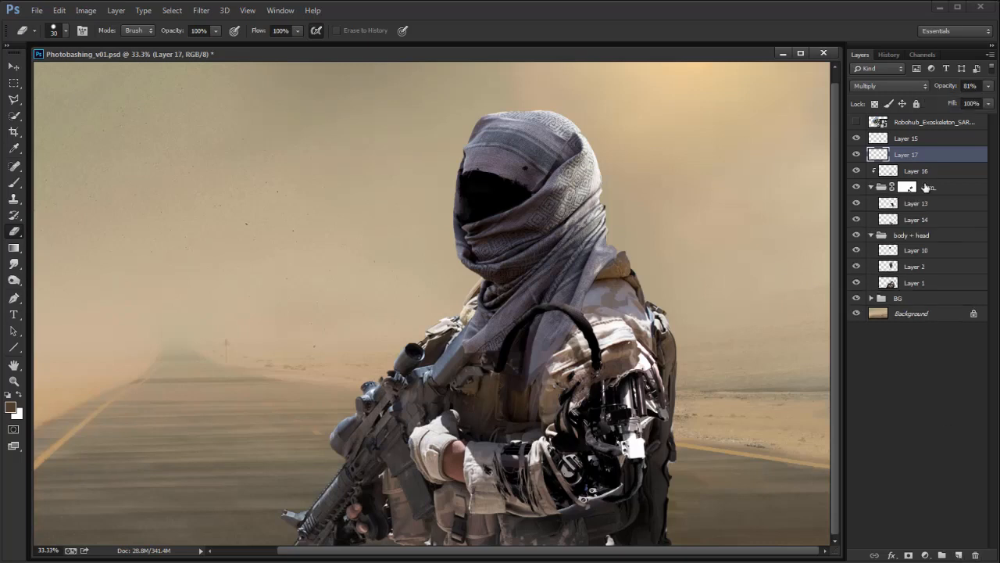
ctrl+click(893, 204)
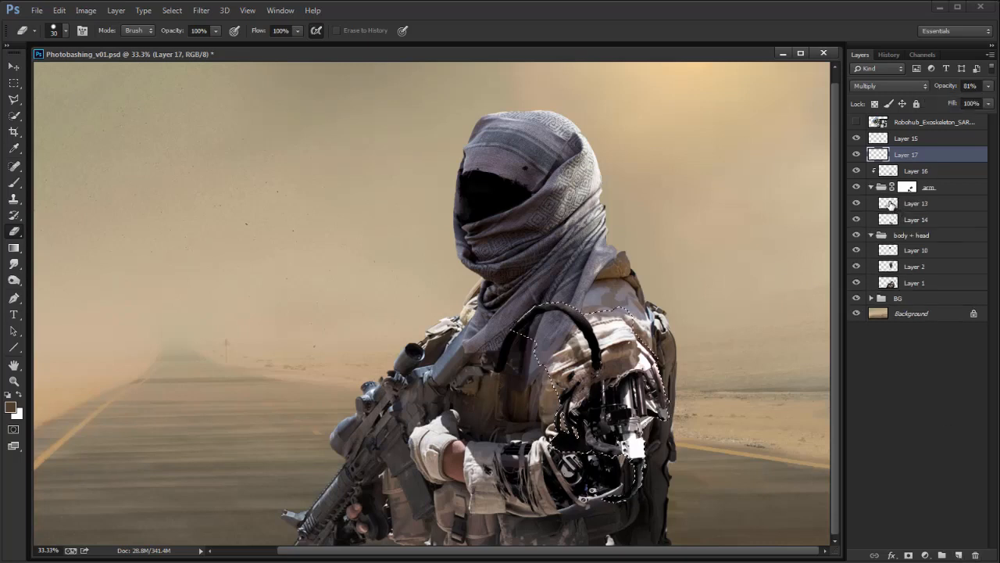
ctrl+click(909, 190)
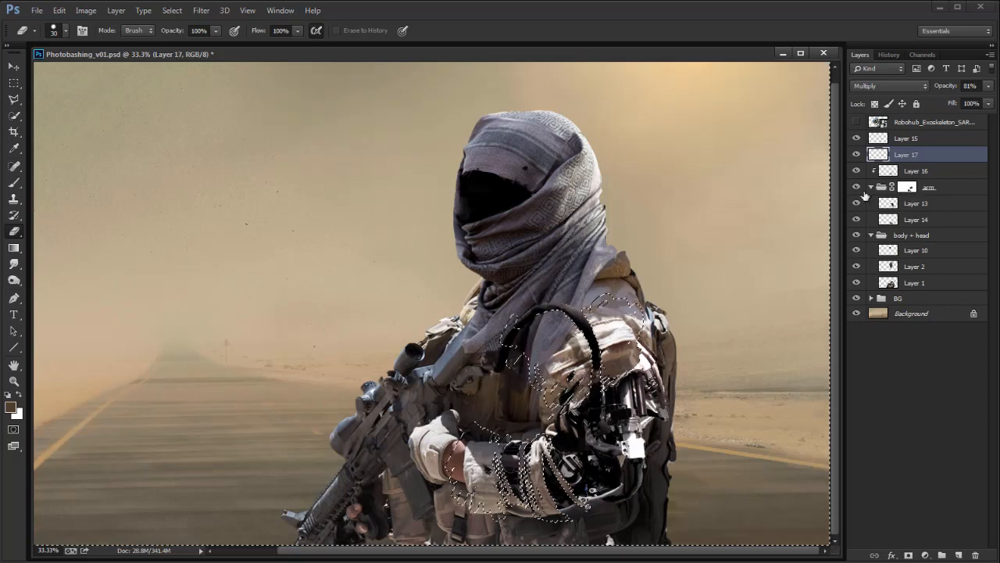
key(m)
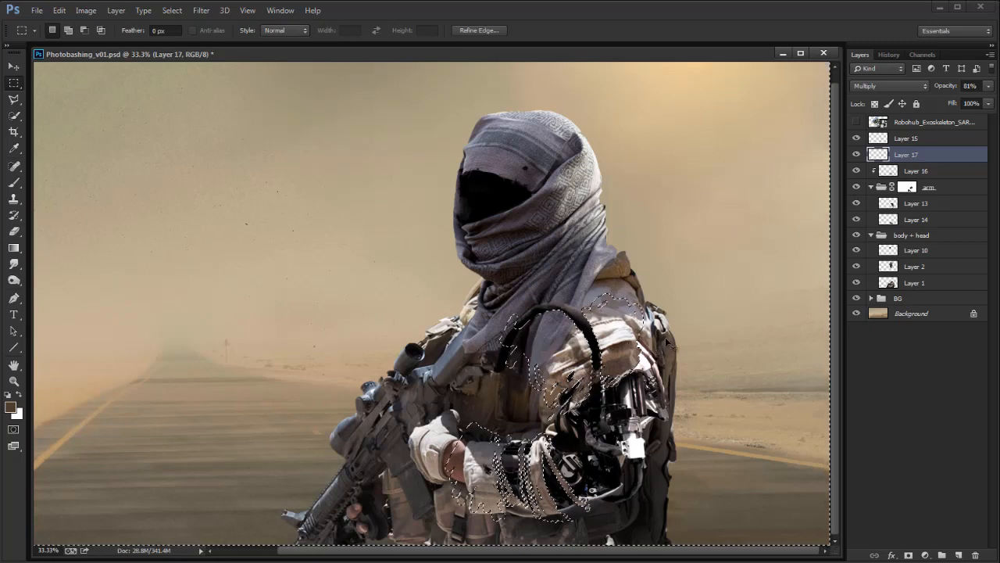
key(ctrl+plus)
key(ctrl+plus)
drag(704, 403, 520, 327)
key(ctrl+plus)
drag(616, 264, 585, 289)
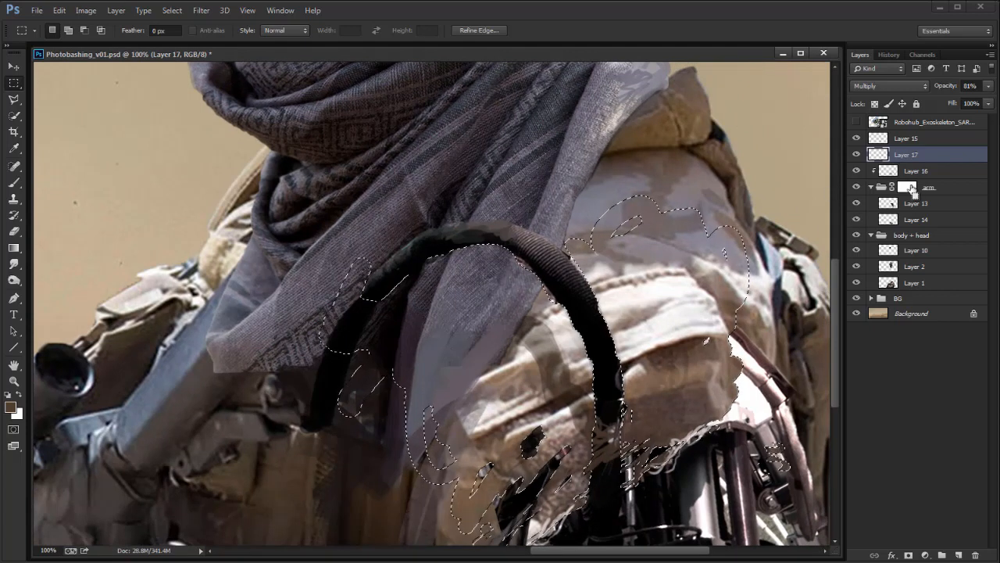
right_click(659, 287)
click(716, 311)
key(b)
key(alt)
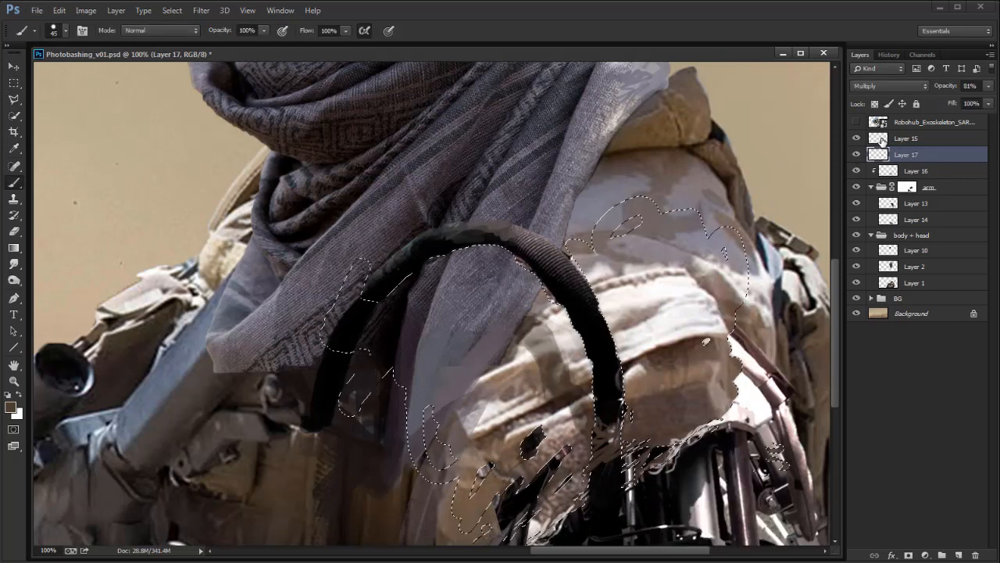
Step: Hide the selection outline and try rib strokes across the cable on Layer 15 with a textured 20 px brush
click(868, 139)
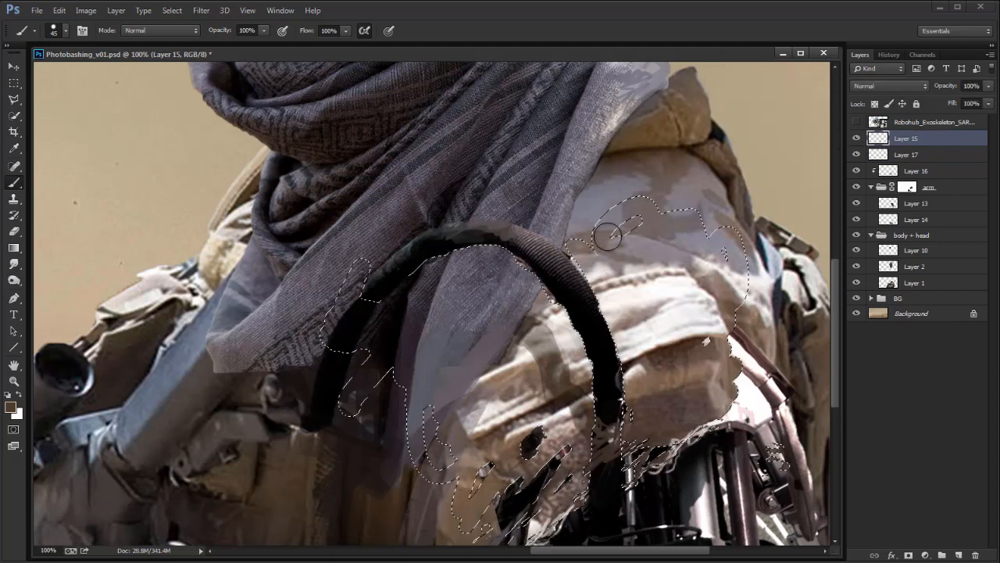
key(m)
key(ctrl+d)
key(b)
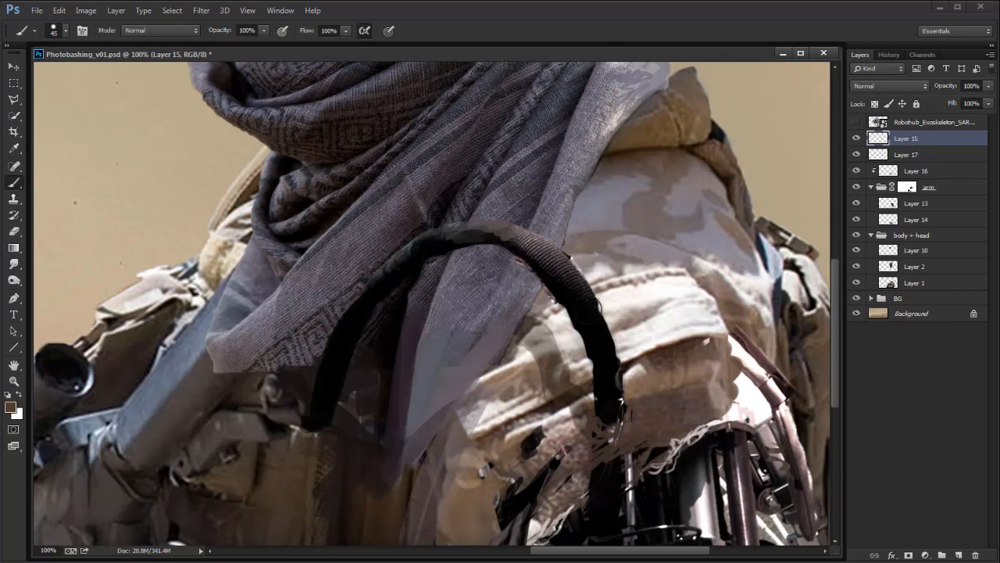
right_click(641, 275)
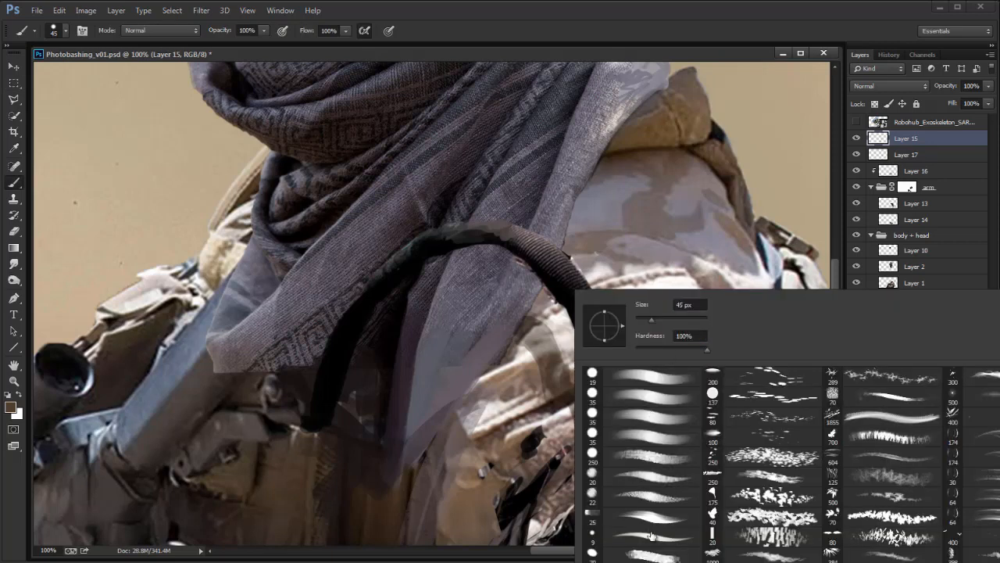
click(984, 512)
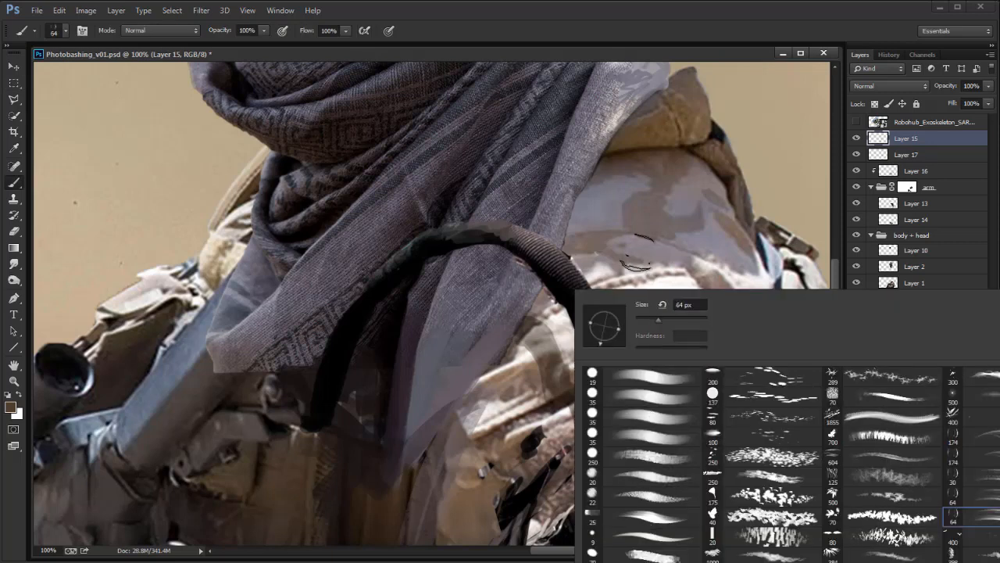
key(Return)
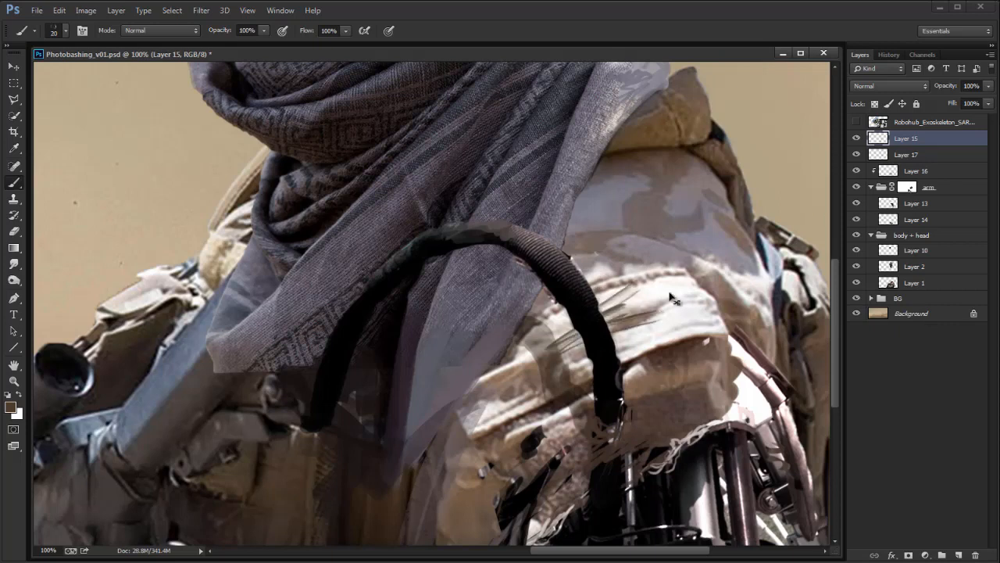
Step: Invert the selection to confine painting to the cable and add dark ribs along its lower shoulder end with the 20 px brush
key(m)
right_click(650, 277)
click(718, 300)
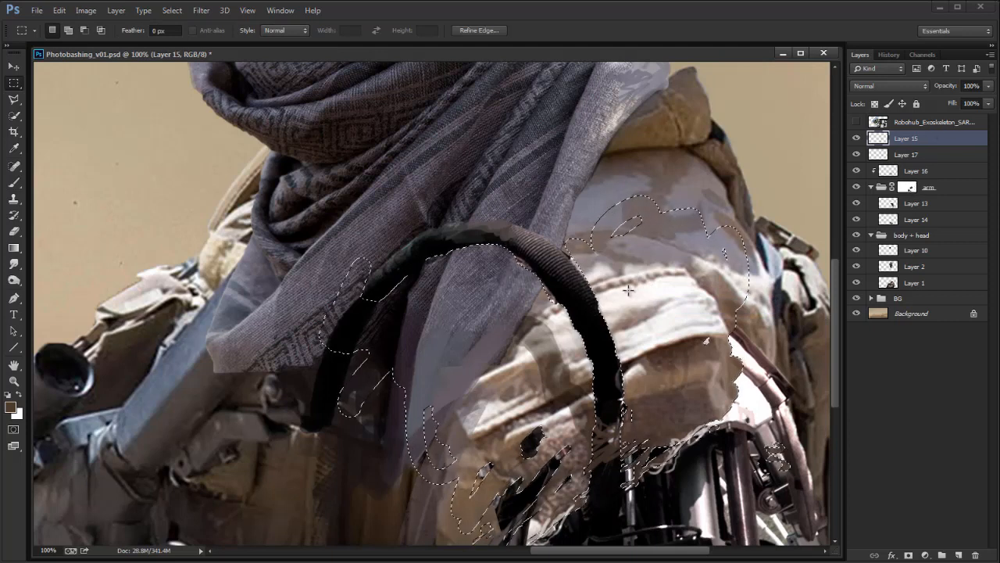
key(ctrl+d)
key(b)
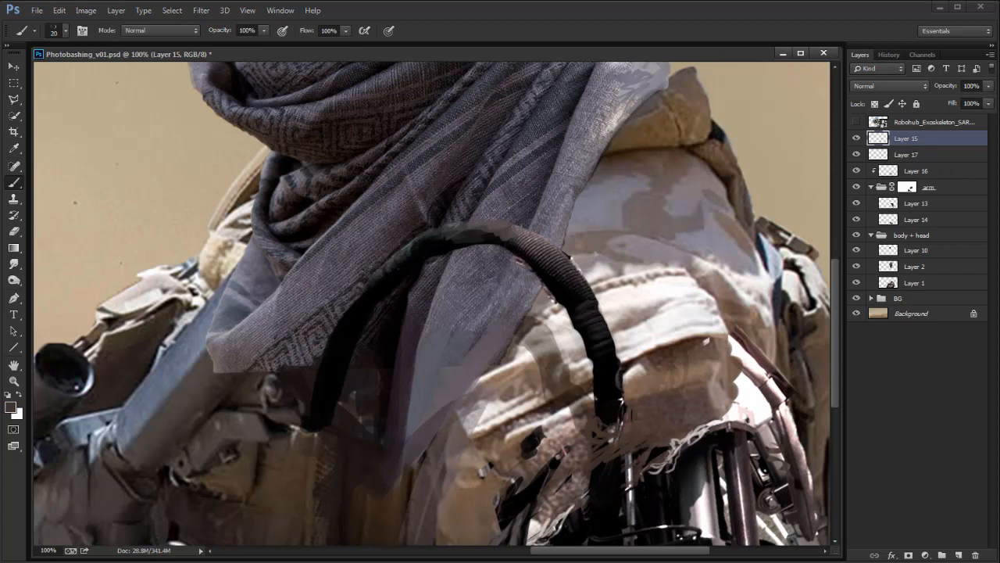
key(e)
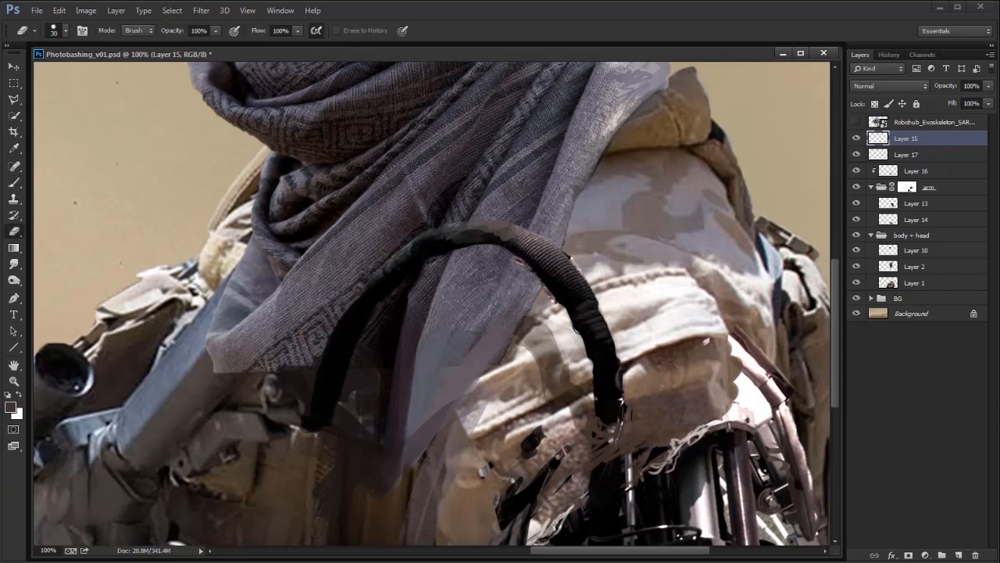
Step: Paint lighter ribs on the cable's shoulder end with a sampled greyish colour and a 9 px brush
key(b)
alt+click(564, 247)
right_click(570, 252)
double_click(634, 497)
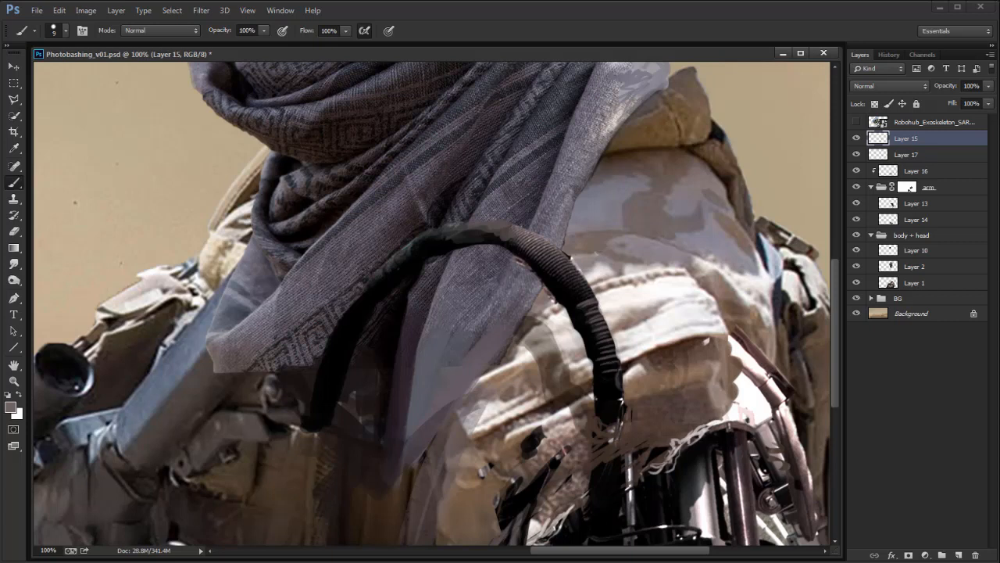
Step: Soften the painted cable ribs with a soft round eraser enlarged to 125 px
key(e)
right_click(623, 325)
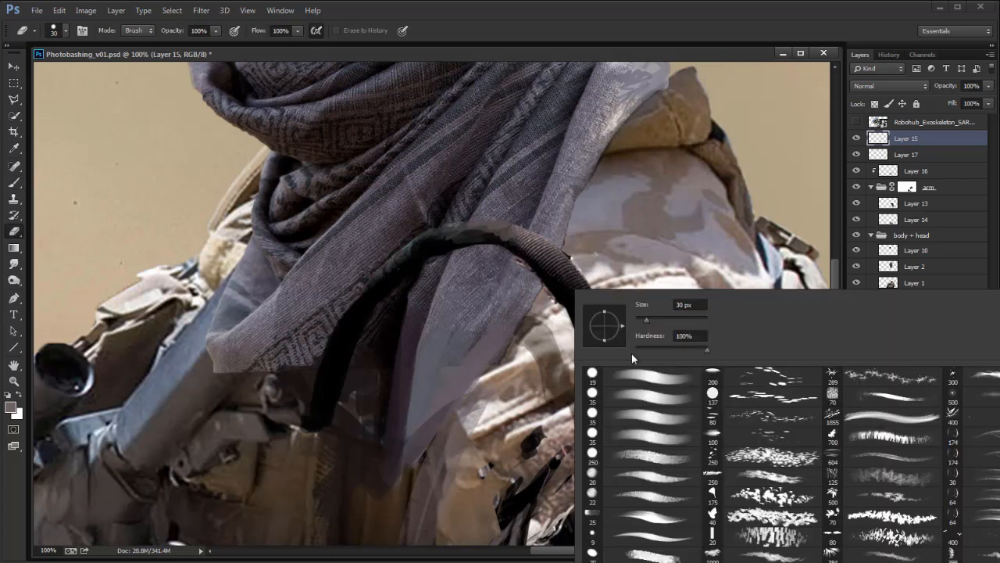
double_click(592, 373)
key(bracketright)
key(bracketright)
key(bracketright)
key(bracketright)
key(bracketright)
key(bracketright)
key(bracketright)
key(bracketright)
key(bracketright)
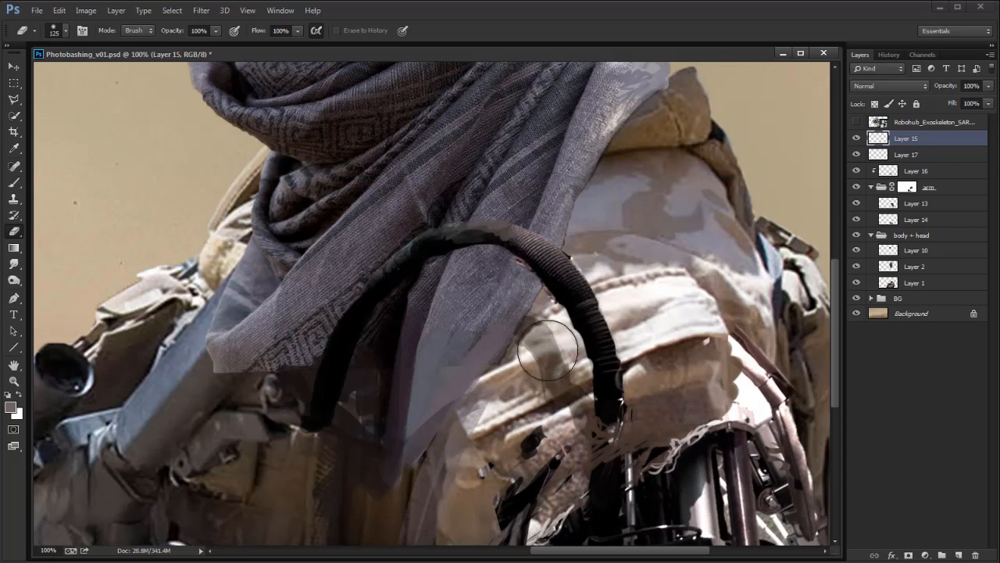
Step: Add faint texture highlights to the cable with a textured 45 px brush, a sampled pale colour and 10% opacity
key(b)
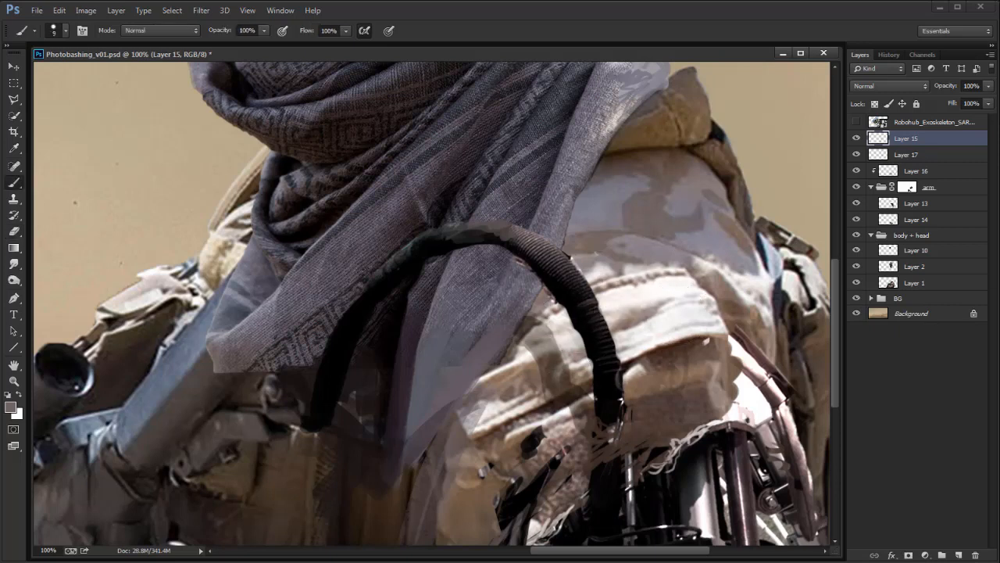
right_click(636, 283)
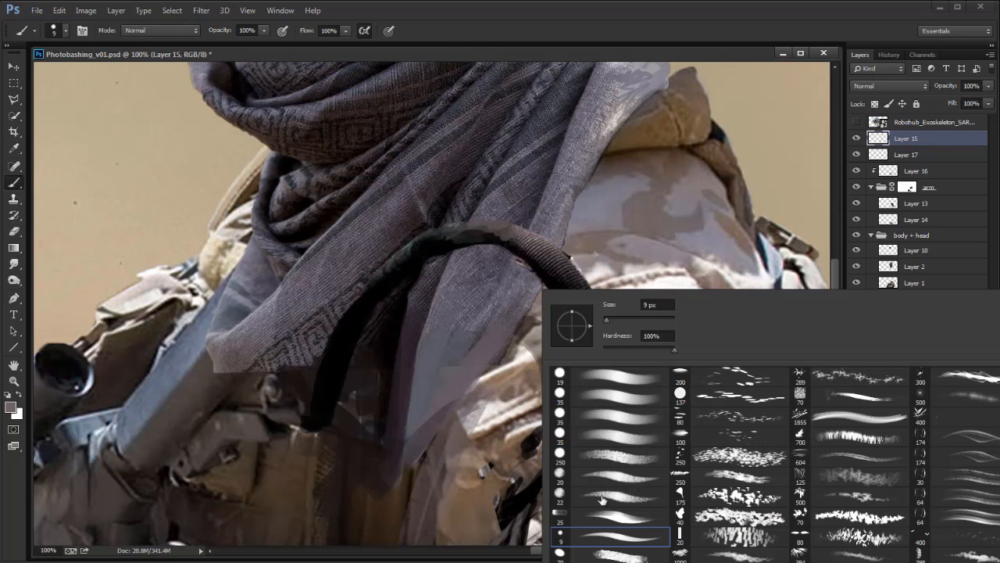
right_click(207, 90)
click(306, 501)
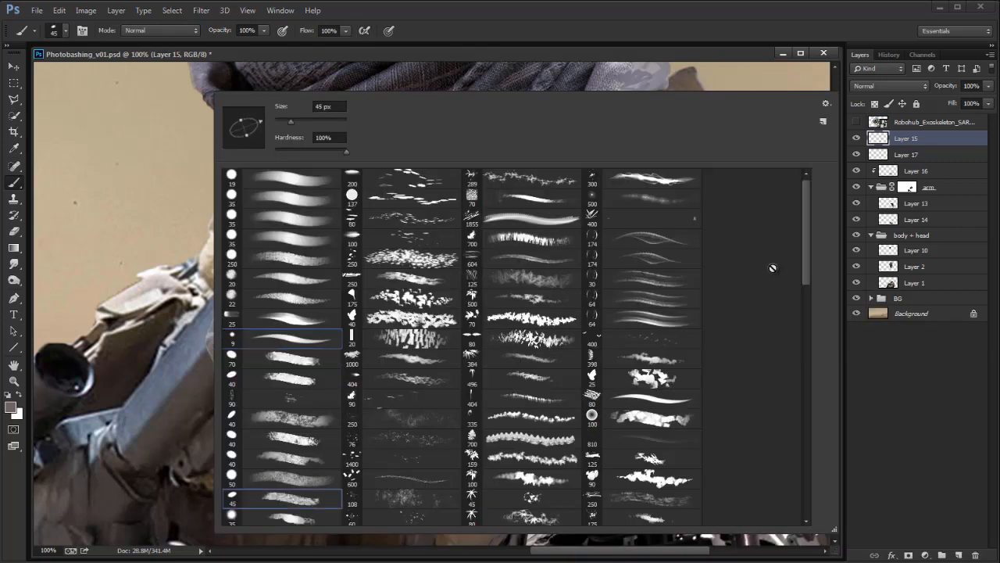
click(757, 74)
alt+click(593, 268)
key(1)
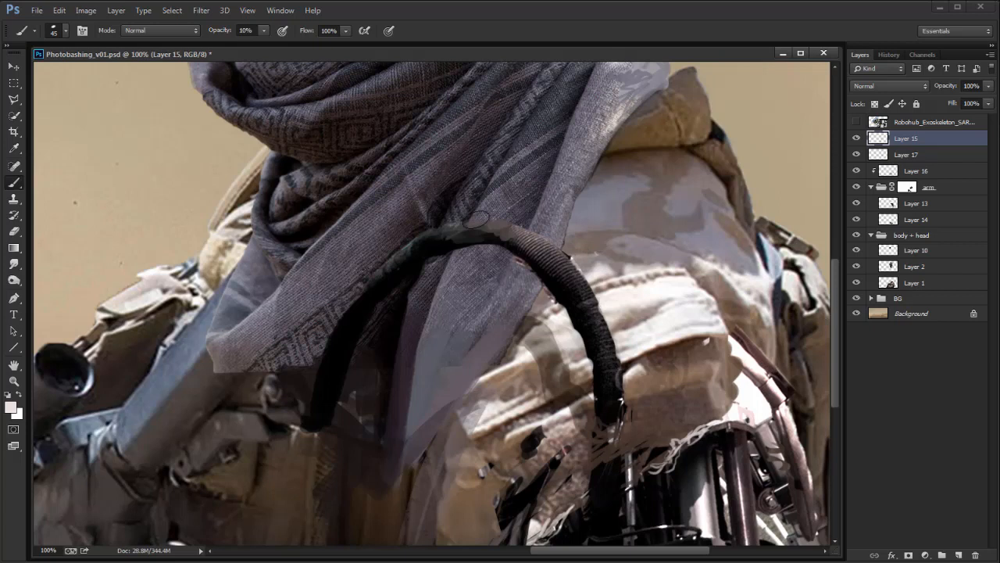
Step: Paint sampled dark tones over the cable's top arch and its length across the scarf at 100% opacity with a brush up to 30 px
alt+click(500, 234)
key(0)
key([)
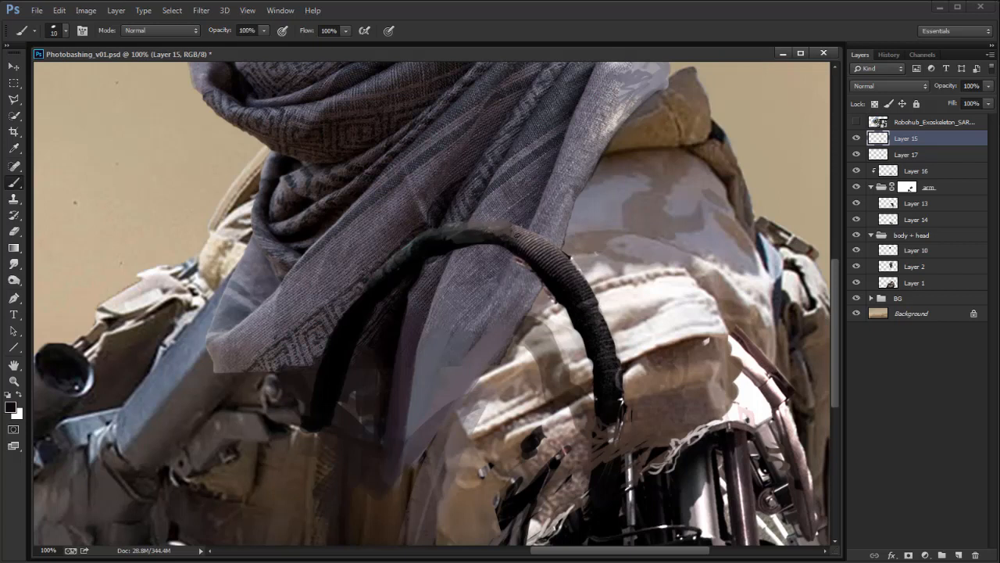
key(])
alt+click(435, 231)
drag(450, 228, 479, 226)
drag(369, 289, 331, 360)
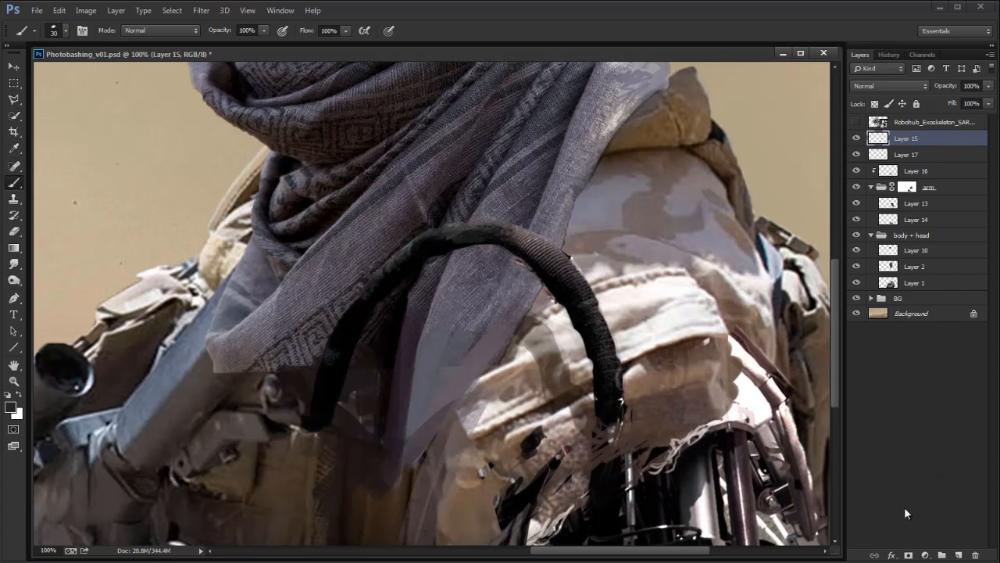
Step: Refine the cable's edges over the scarf and its chest end with sampled surrounding colours and a 15 px brush
key(m)
key(b)
alt+click(372, 280)
alt+click(350, 346)
alt+click(302, 436)
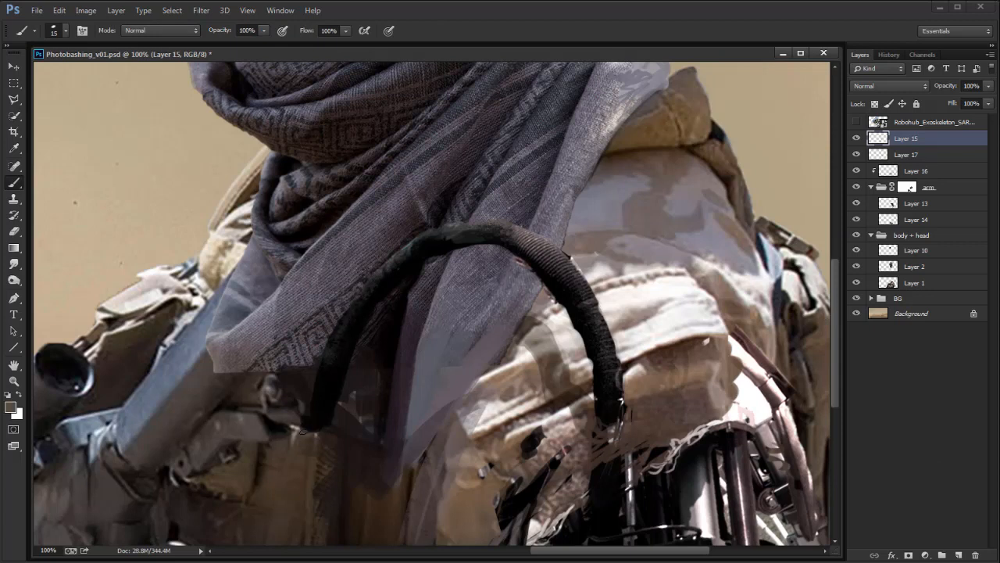
Step: Touch up the cable's edges over the scarf and shoulder with colours sampled from the surroundings and a small brush
key(ctrl+minus)
key(ctrl+minus)
key(ctrl+minus)
key(ctrl+minus)
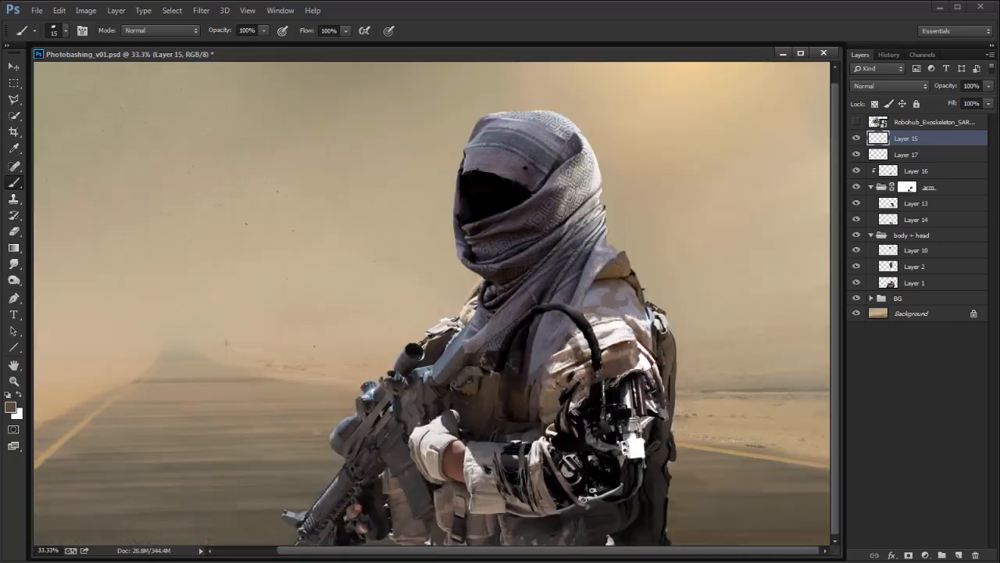
key(ctrl+plus)
drag(678, 364, 586, 364)
alt+click(638, 322)
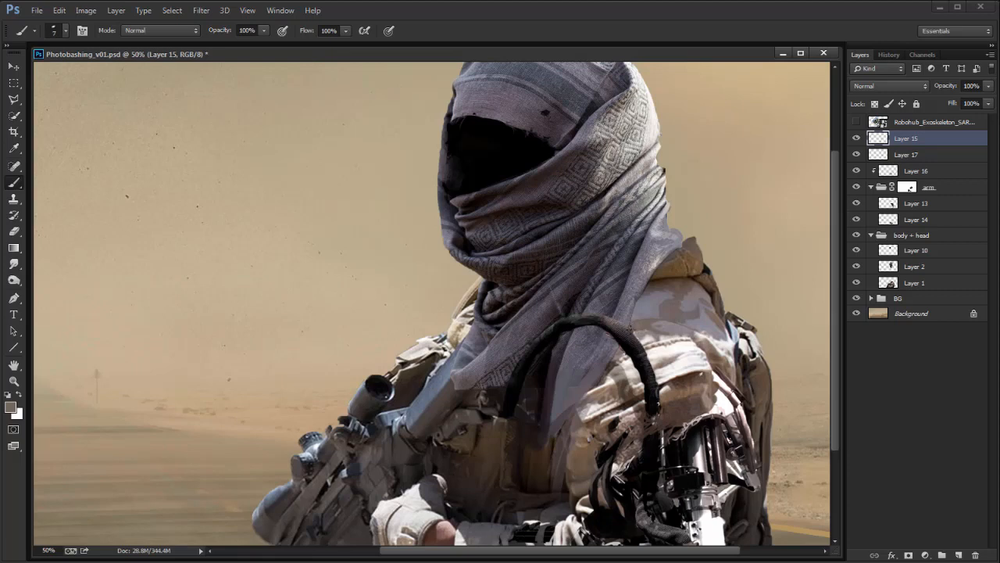
alt+click(610, 333)
Step: Refine the arm group's mask around the cable and sleeve with a small brush, alternating black and white
click(911, 187)
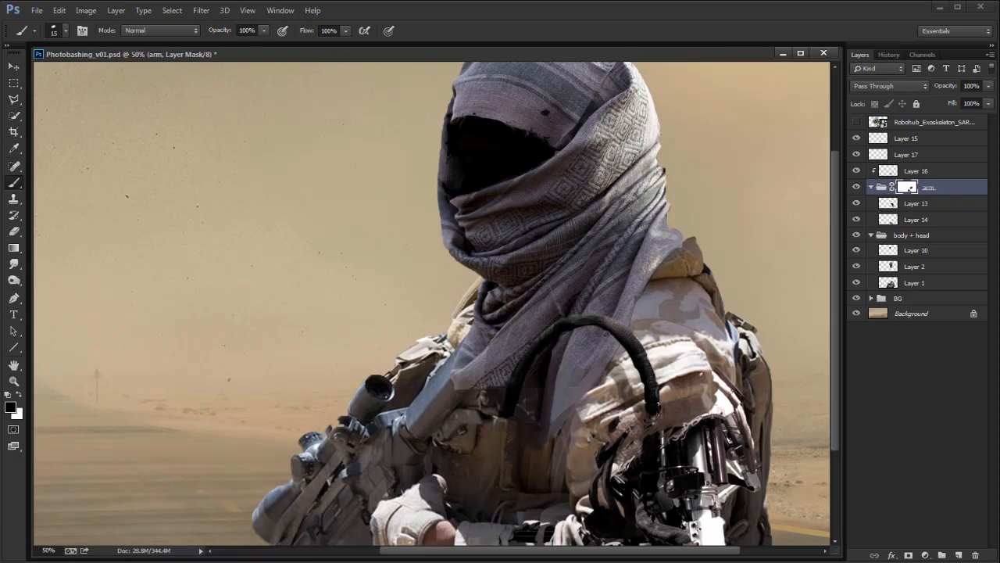
key(ctrl+minus)
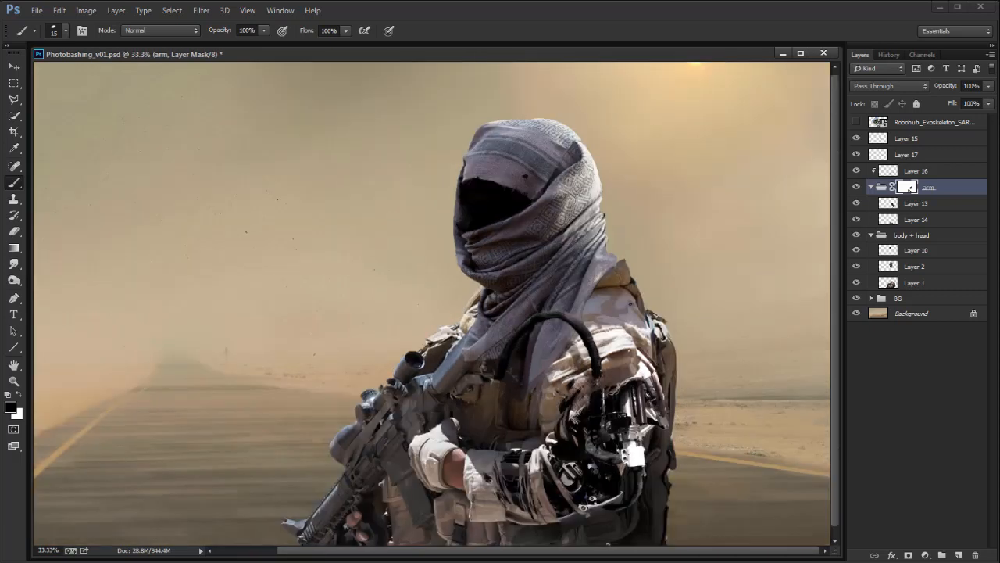
key(ctrl+plus)
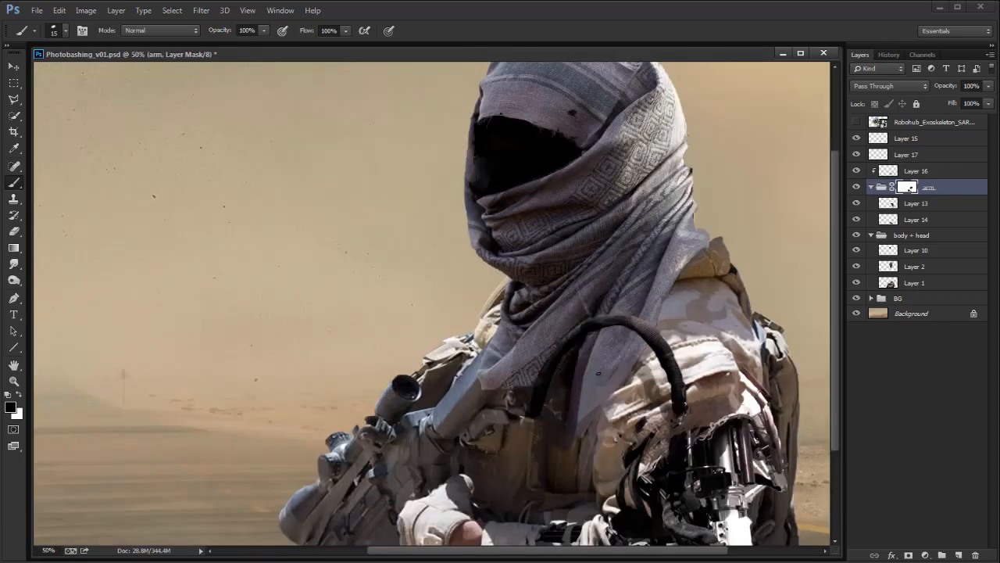
key(ctrl+plus)
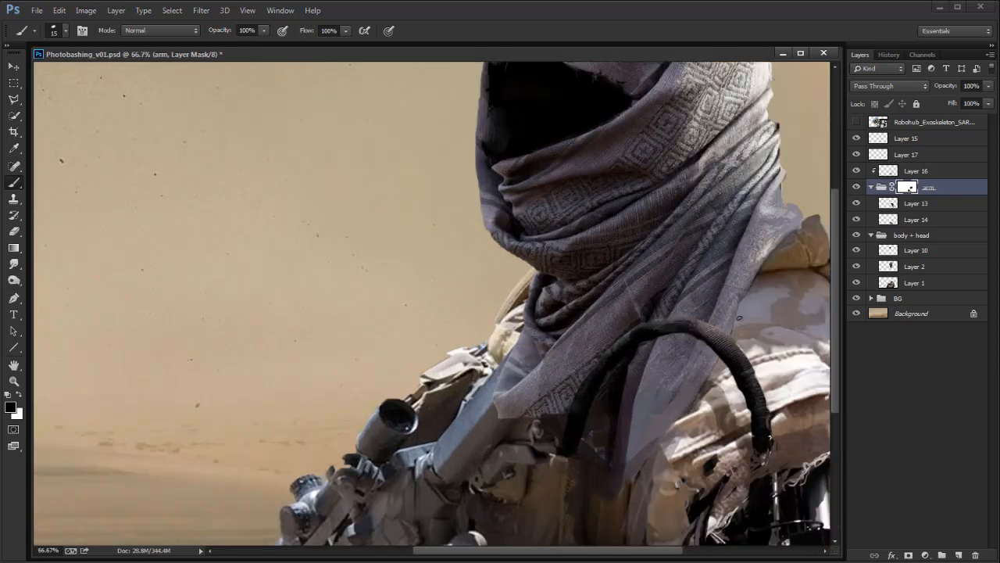
key(x)
key(x)
key(x)
key(x)
key(ctrl+minus)
key(ctrl+minus)
key(ctrl+minus)
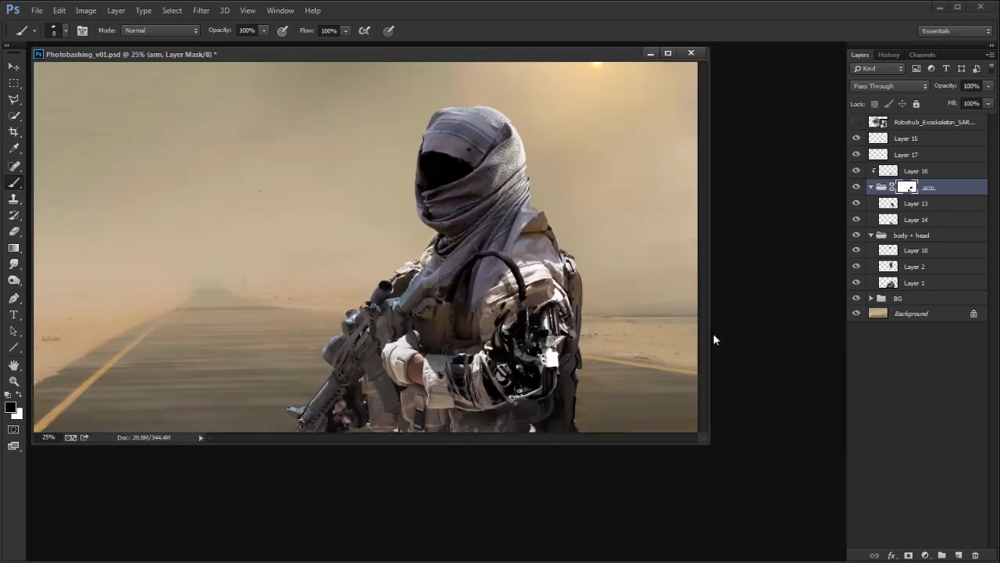
key(ctrl+plus)
drag(691, 382, 674, 376)
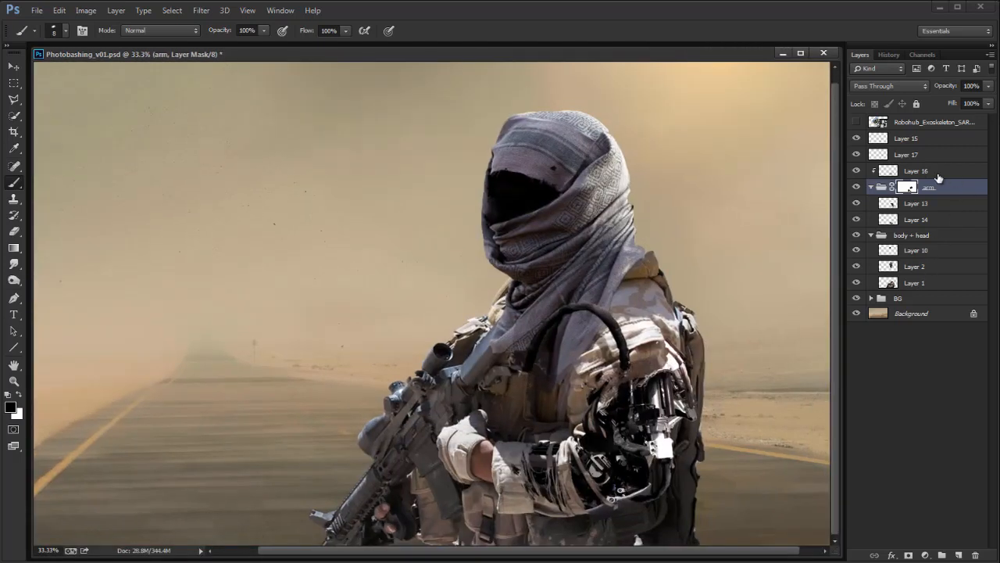
Step: Group the layers from Layer 15 down through the existing arm group and name the new group "arm"
click(901, 171)
click(905, 140)
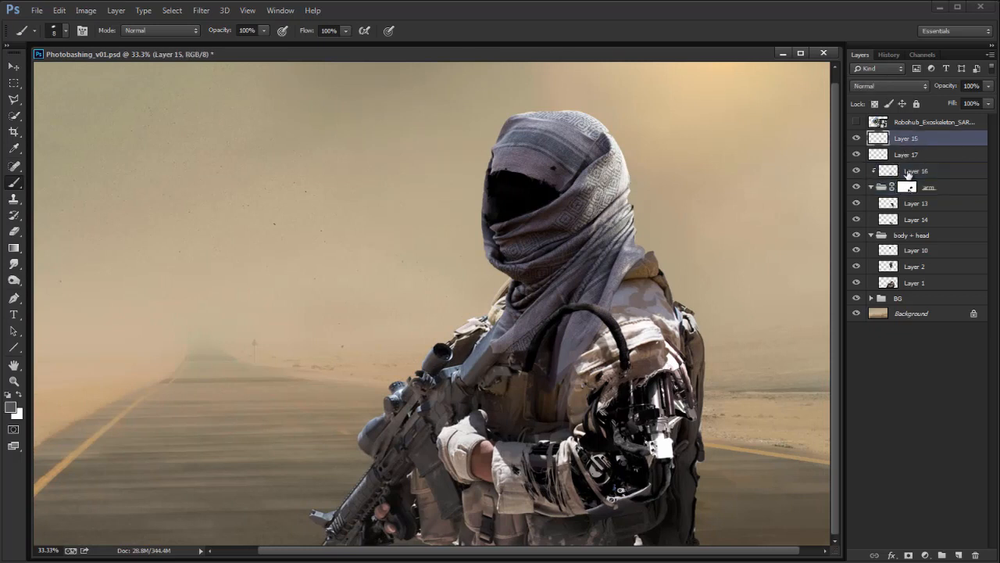
shift+click(930, 222)
key(ctrl+g)
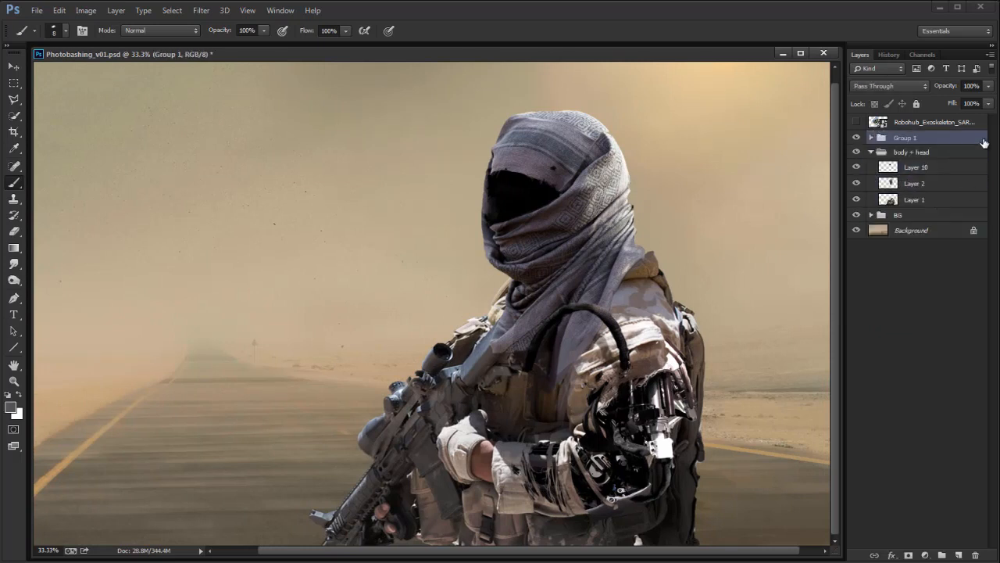
double_click(905, 138)
text(arm)
key(Return)
Step: Add a Levels adjustment clipped to the arm group, with midtones at 1.17 and output black at 15
click(925, 555)
click(964, 344)
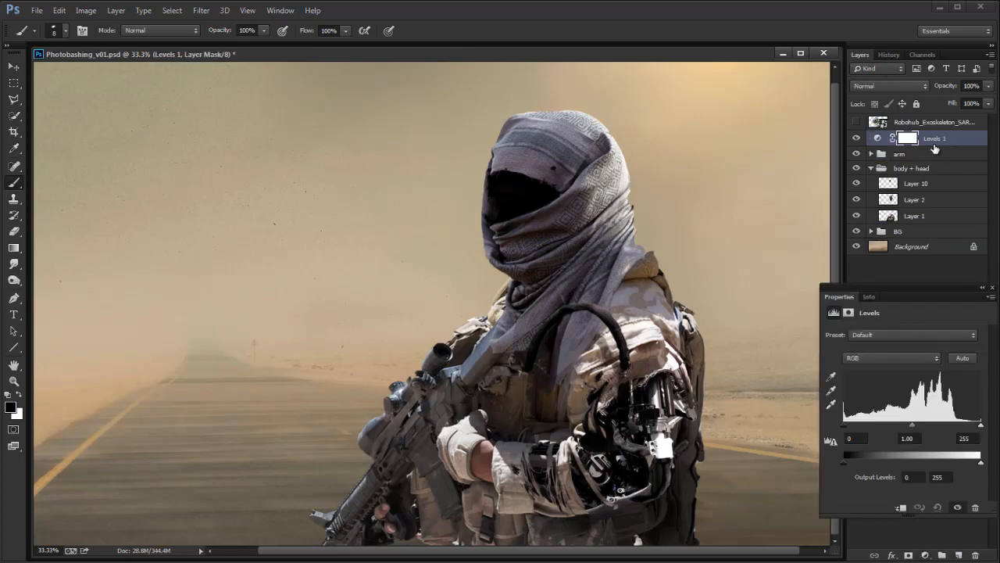
alt+click(938, 145)
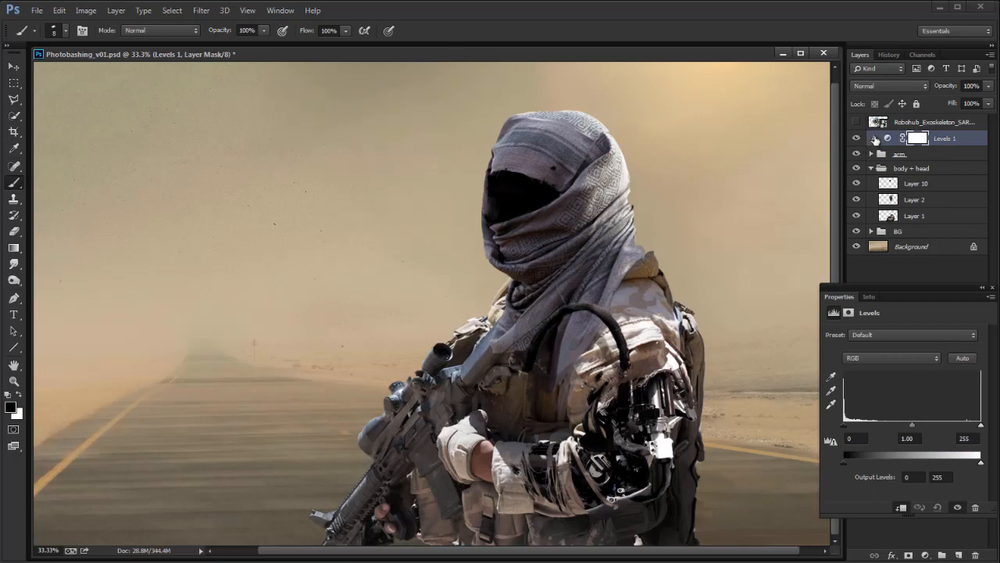
drag(899, 289, 839, 218)
drag(851, 355, 843, 360)
drag(787, 393, 792, 393)
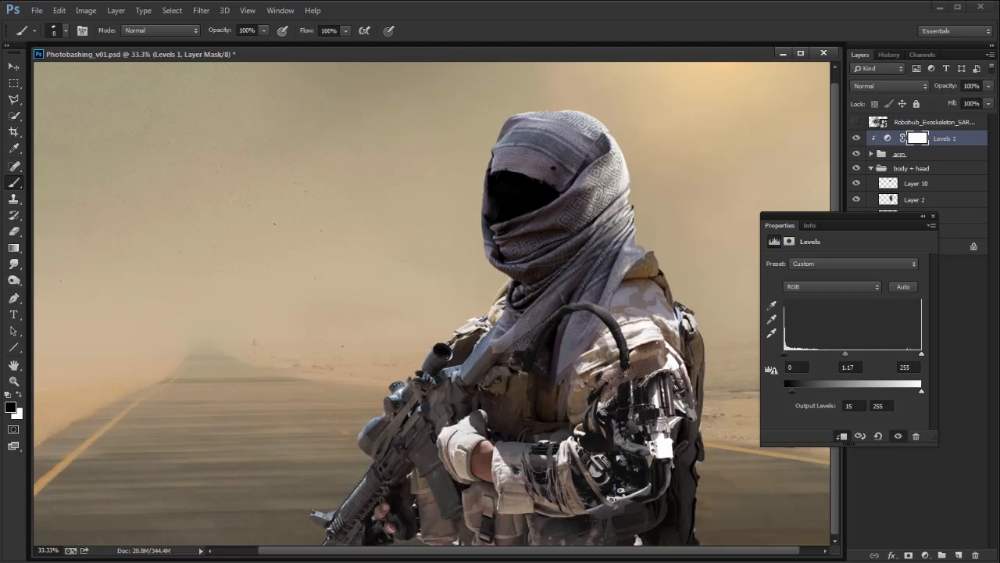
Step: Compare the robotic arm with and without the Levels adjustment
click(857, 138)
click(857, 138)
click(857, 138)
click(857, 138)
click(857, 139)
click(858, 139)
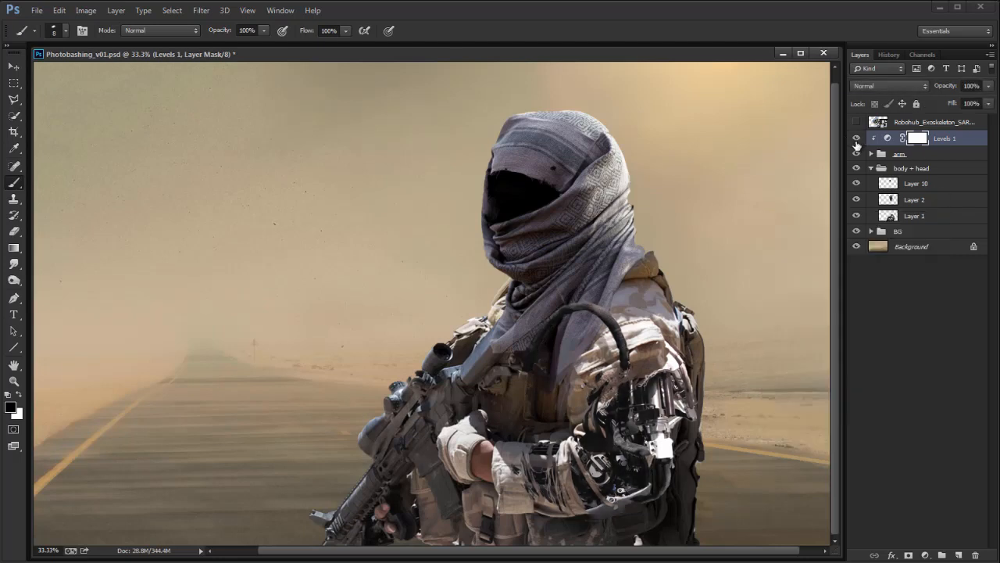
Step: Fade part of the Levels adjustment on its mask with a black-to-transparent radial gradient at 40% opacity
key(g)
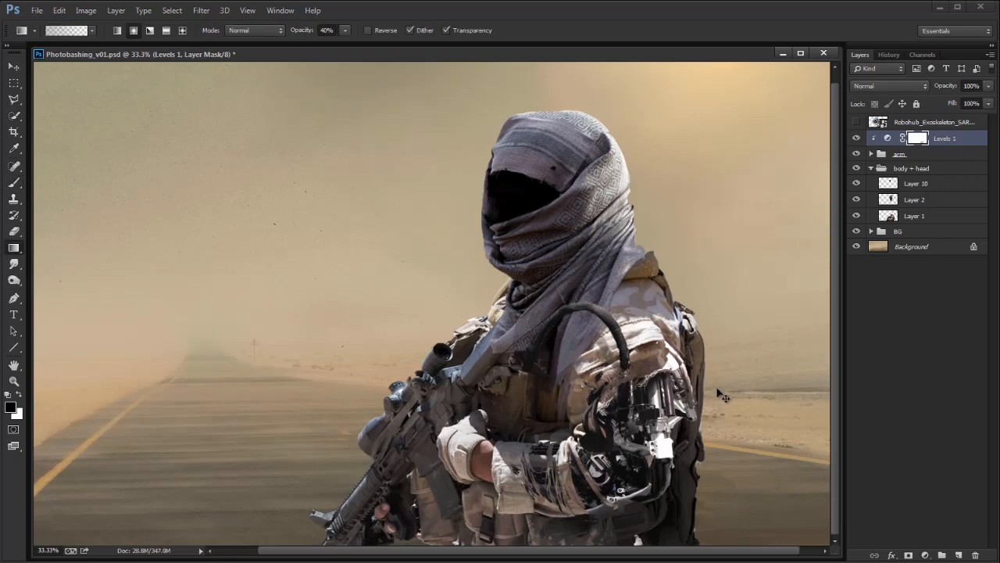
key(ctrl+minus)
key(ctrl+minus)
drag(482, 315, 709, 502)
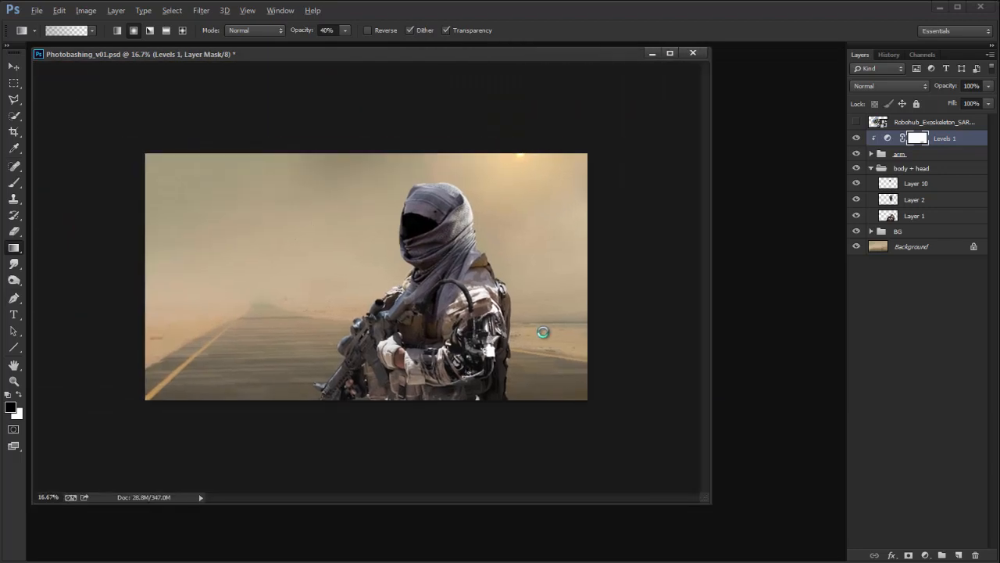
key(ctrl+shift+h)
key(ctrl+shift+h)
key(ctrl+plus)
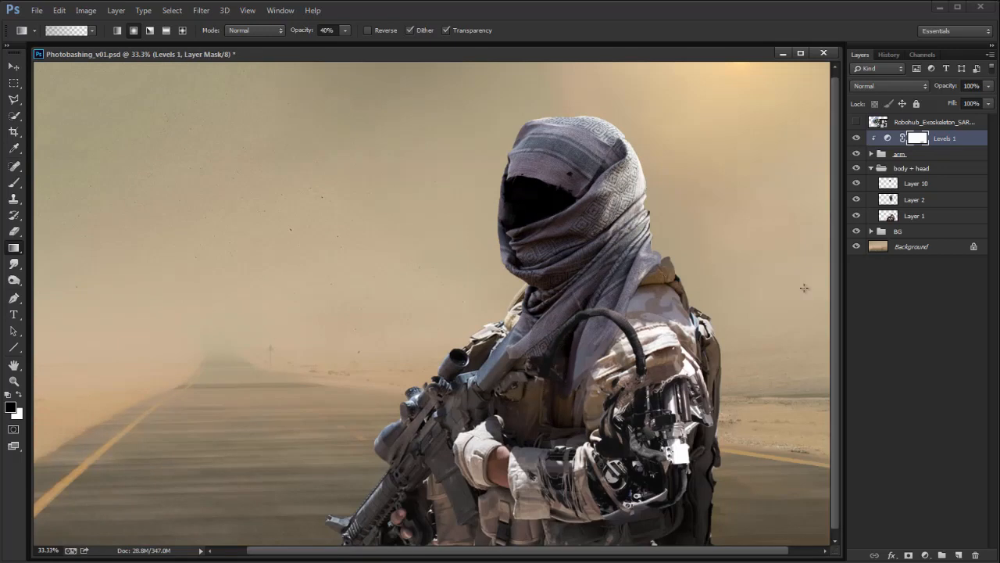
drag(749, 337, 692, 337)
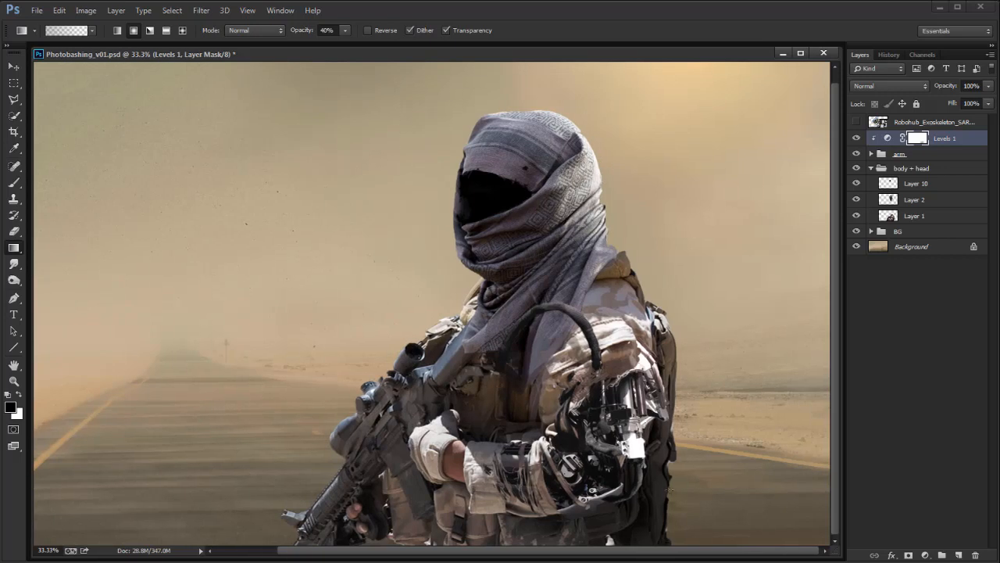
Step: Paint a black cable loop hanging behind the soldier's lower back on Layer 1 with the Brush tool
click(908, 217)
key(b)
key(d)
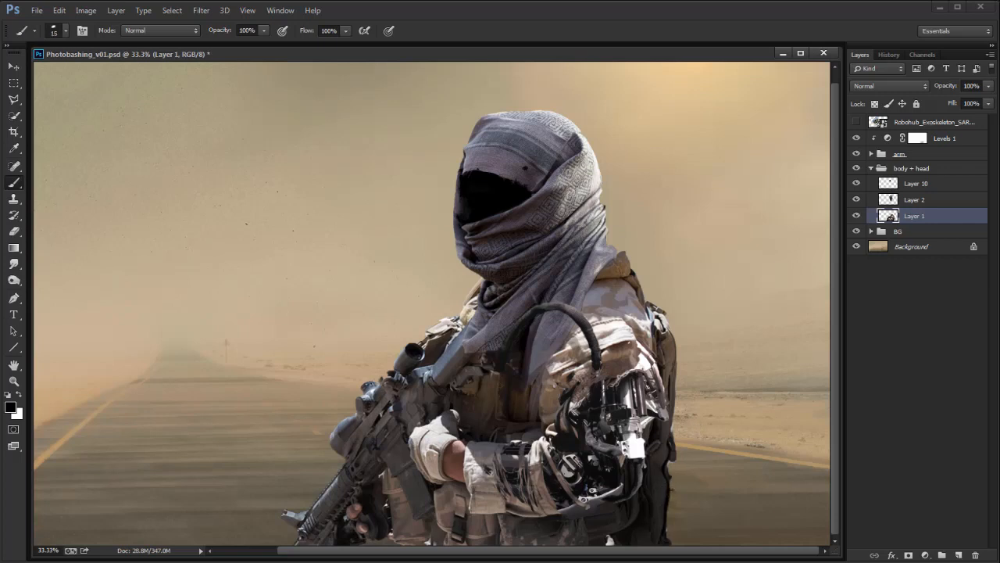
key(x)
key(x)
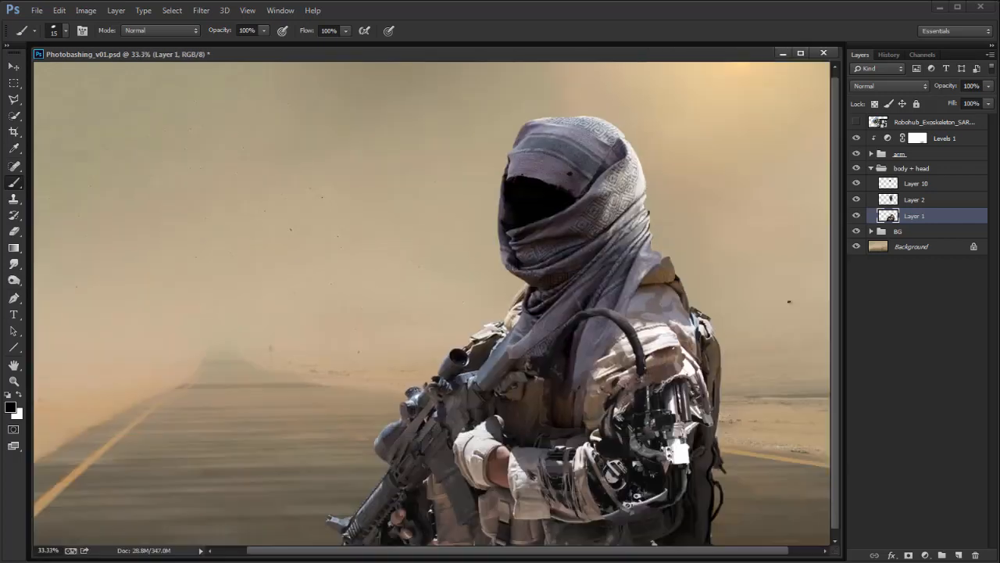
key(ctrl+minus)
drag(706, 437, 795, 536)
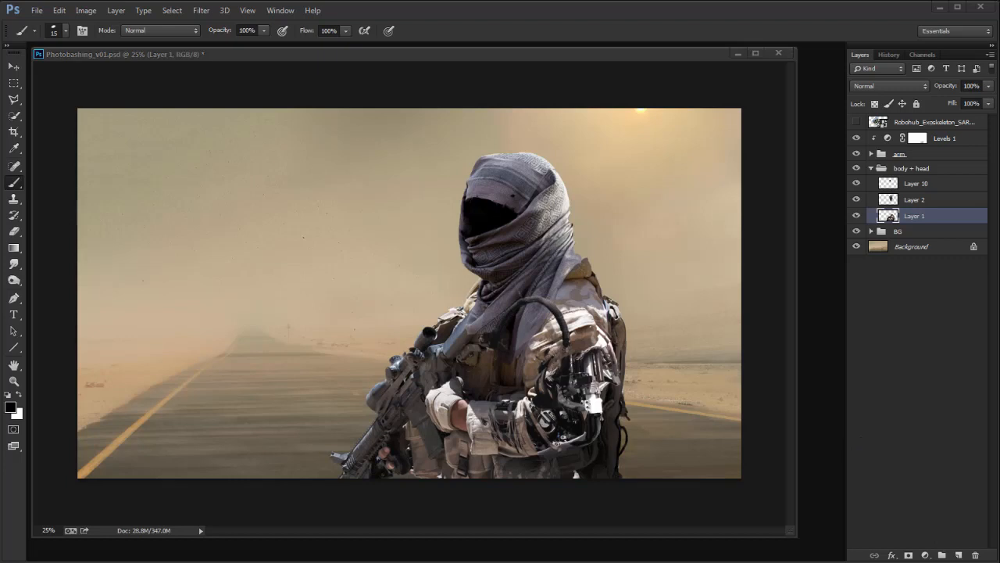
key(ctrl+minus)
key(ctrl+plus)
key(ctrl+plus)
key(ctrl+minus)
key(ctrl+plus)
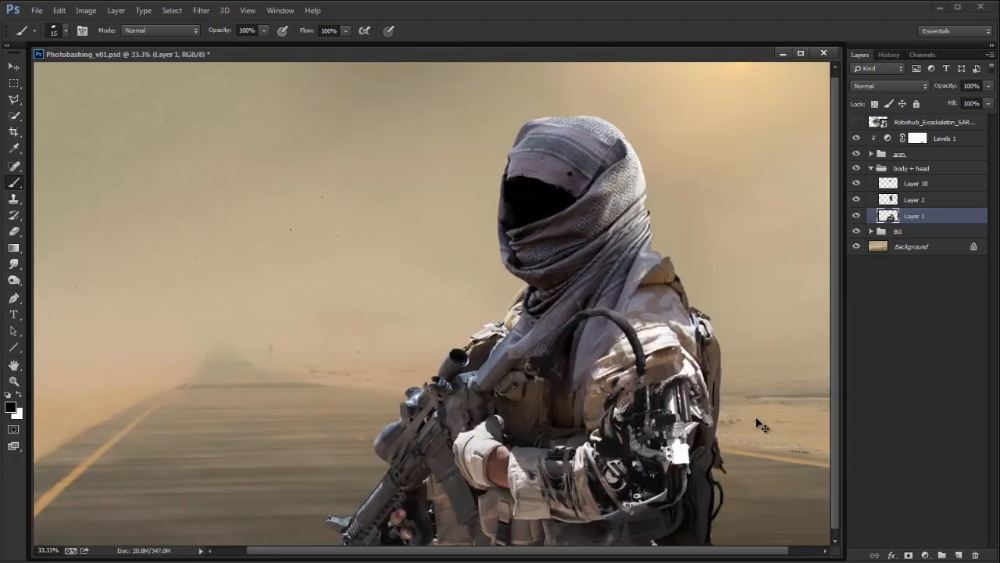
Step: Save the document as a new PSD version named Photobashing_v02
key(ctrl+shift+s)
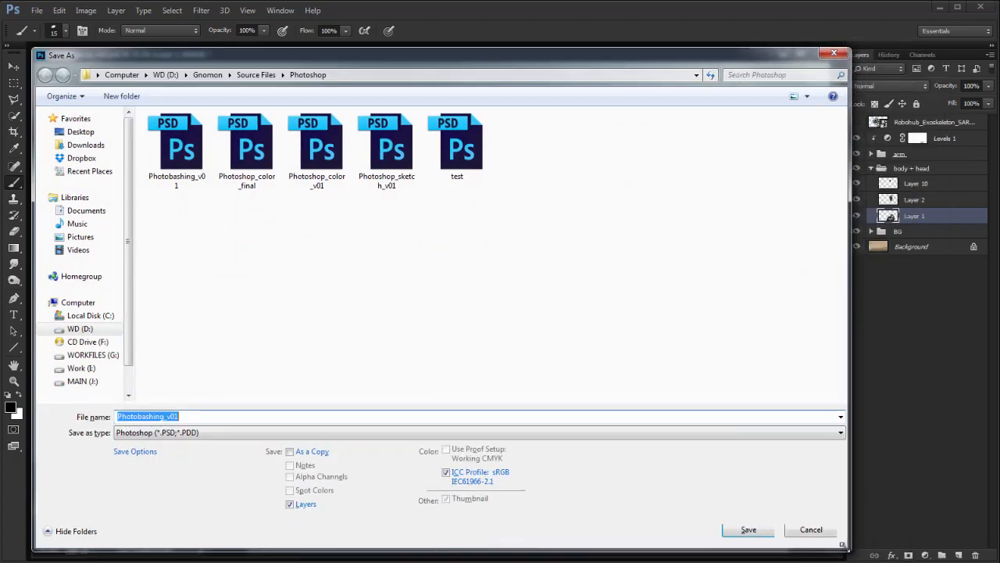
click(179, 415)
key(BackSpace)
text(2)
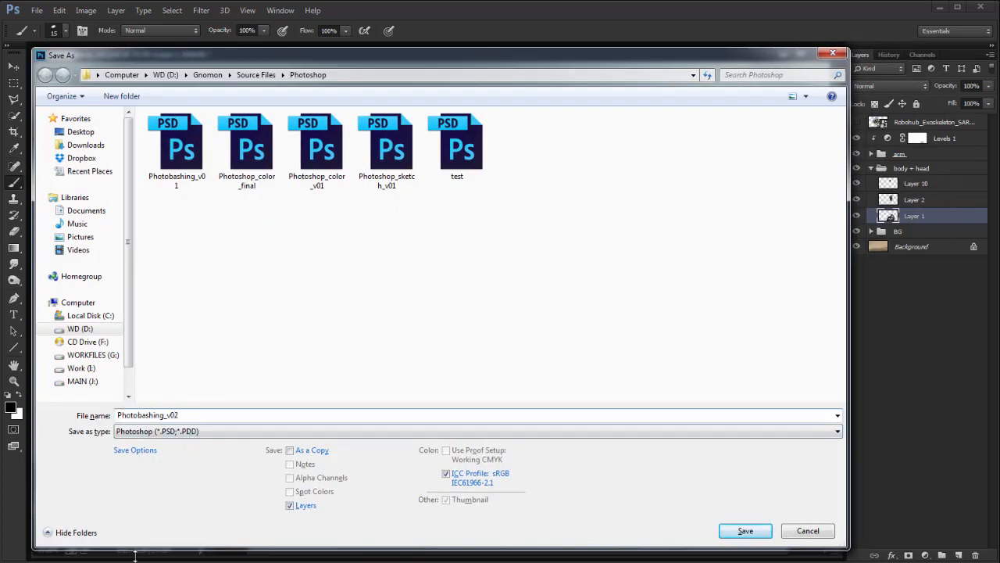
key(Return)
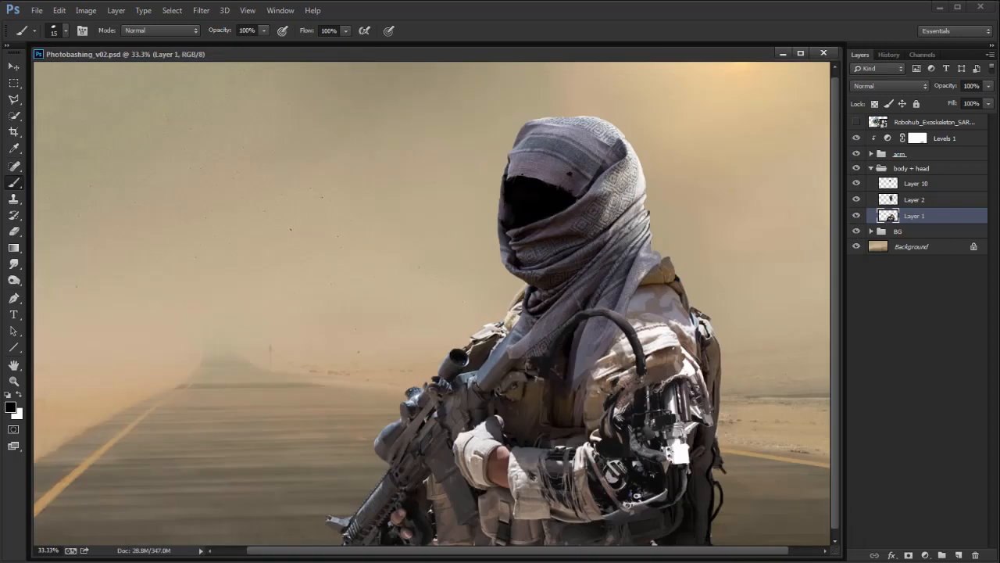
Step: Place the photo DSC00893 from the Reference folder into the document, enlarged to about 147% and rotated about 5 degrees
drag(621, 379, 576, 372)
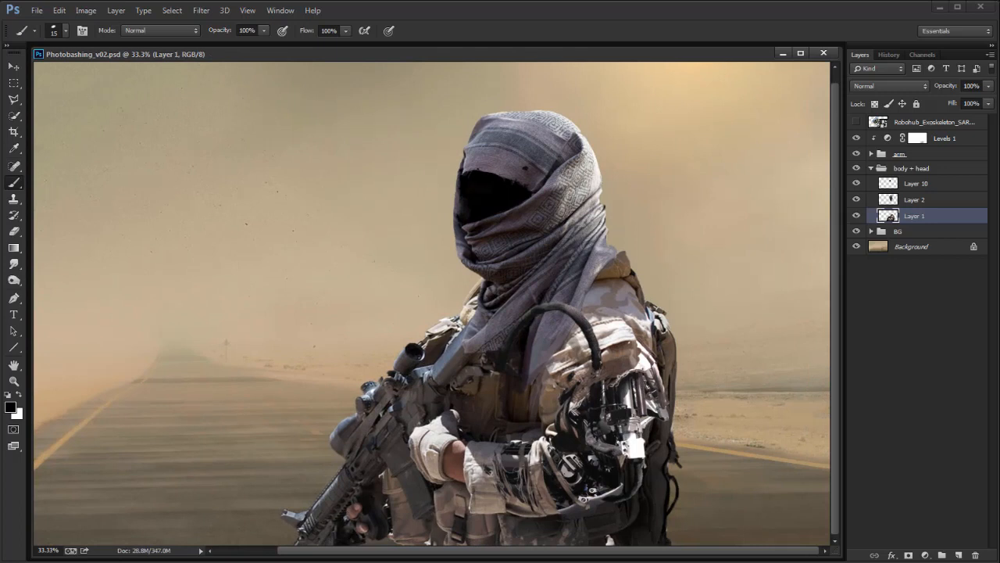
key(alt+Tab)
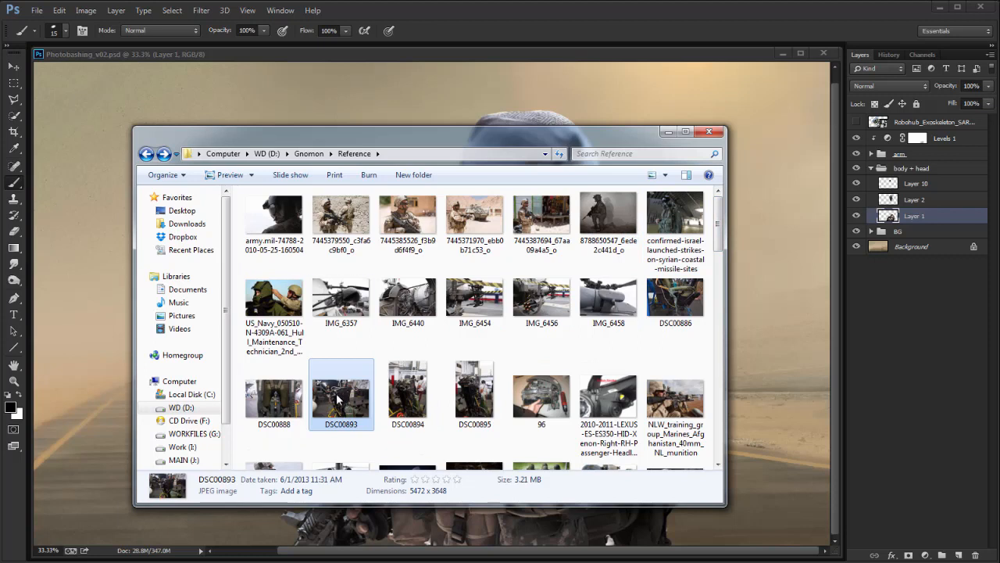
click(778, 273)
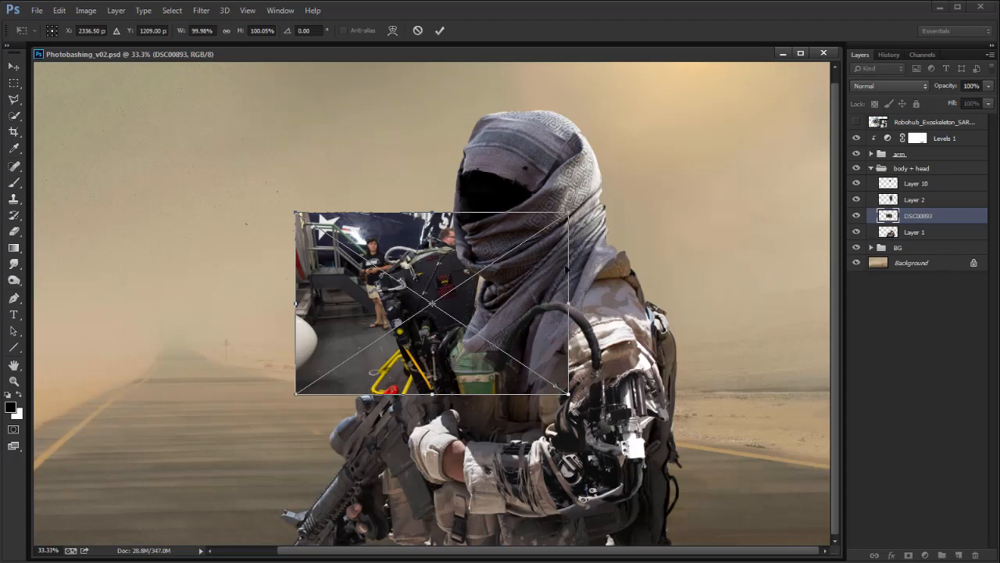
drag(568, 213, 647, 191)
drag(649, 242, 652, 264)
key(Return)
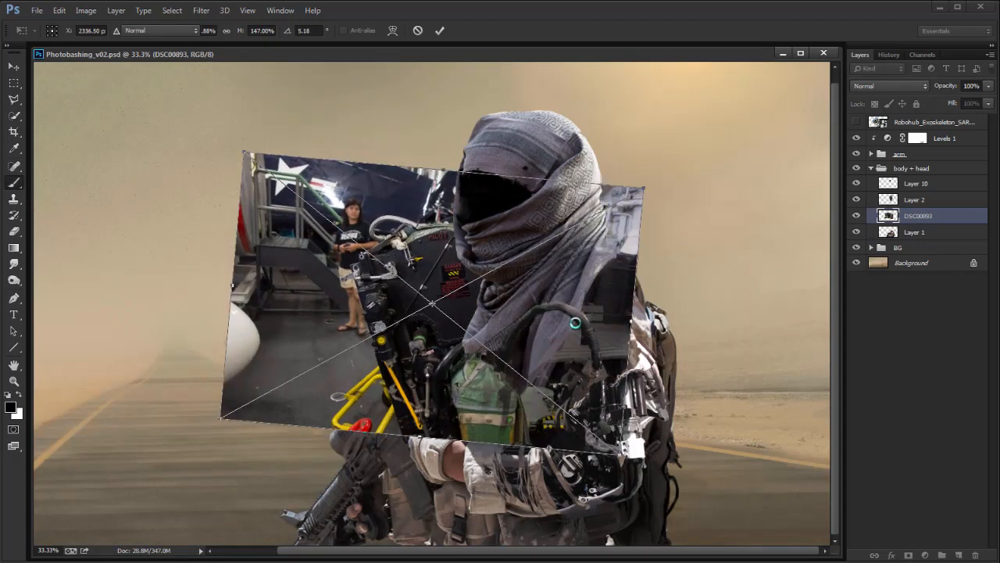
Step: Move the placed photo over the rifle and road, and put its layer above Levels 1, outside the body + head group
click(572, 331)
click(491, 225)
key(v)
drag(489, 370, 381, 432)
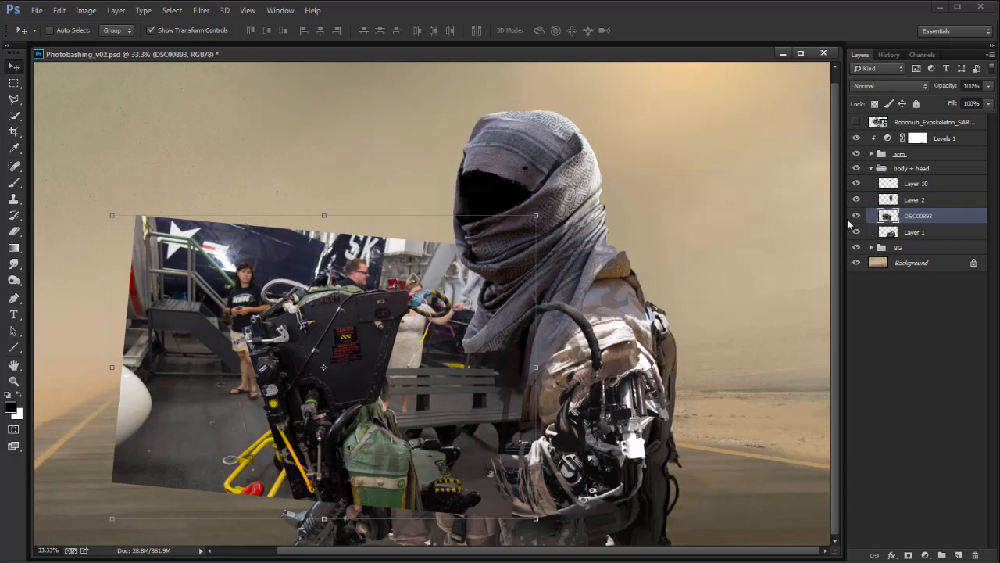
drag(944, 218, 930, 131)
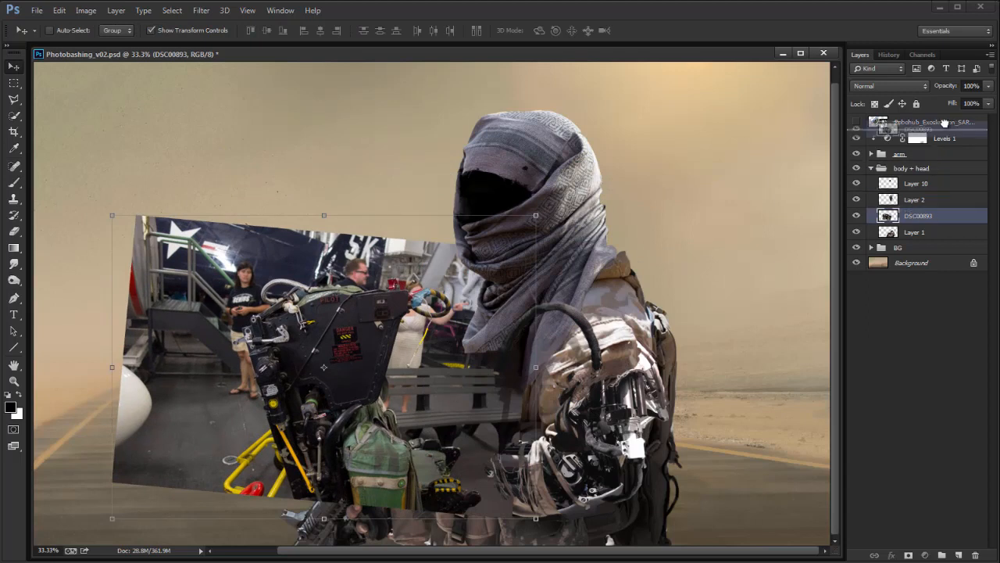
Step: Enlarge the DSC00893 photo by about 126%, rotate it slightly and shift it over the soldier's torso
drag(489, 349, 501, 352)
drag(547, 218, 660, 139)
drag(669, 294, 672, 305)
key(Return)
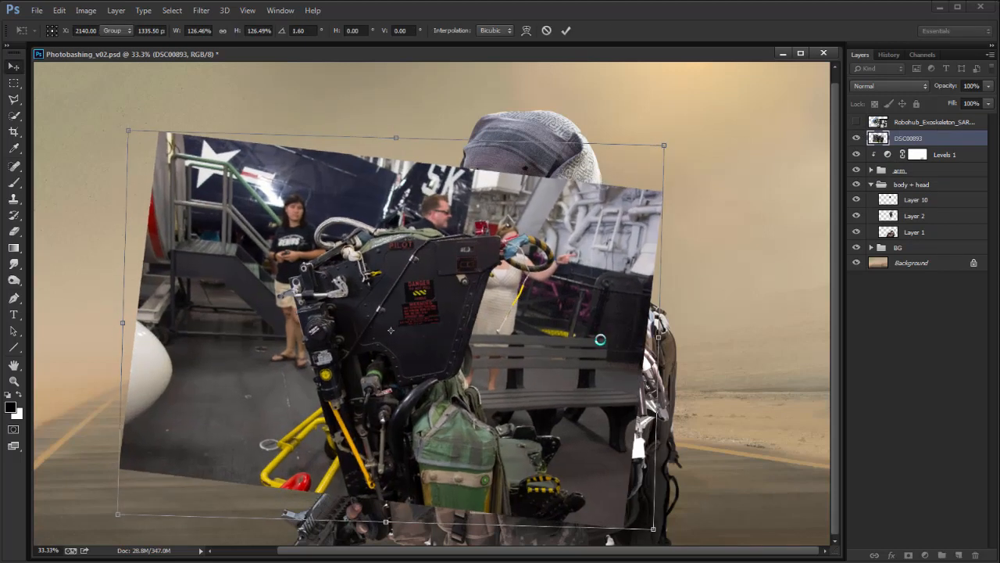
drag(602, 350, 595, 365)
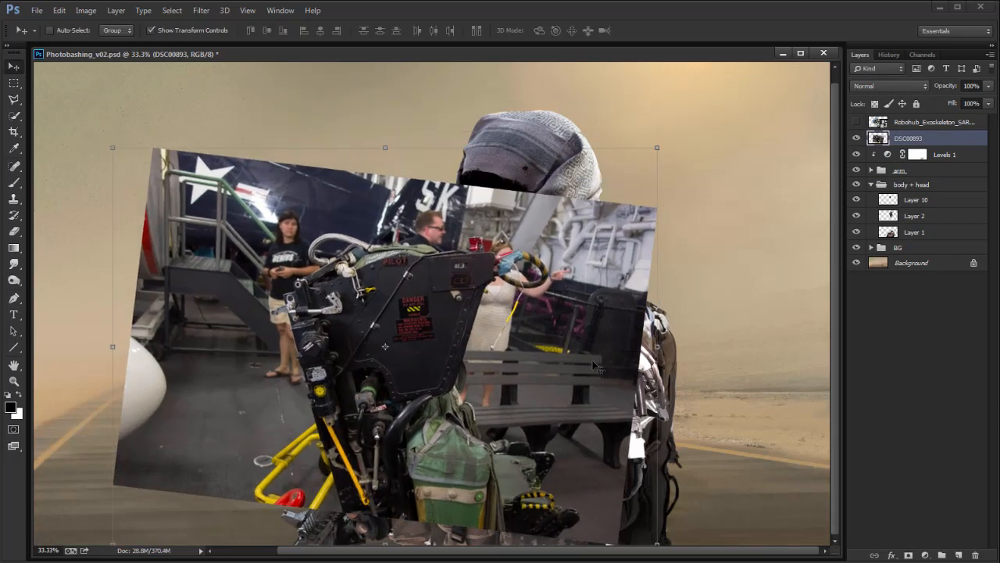
Step: Select the black ejection seat panel in the photo with the Quick Selection tool
key(w)
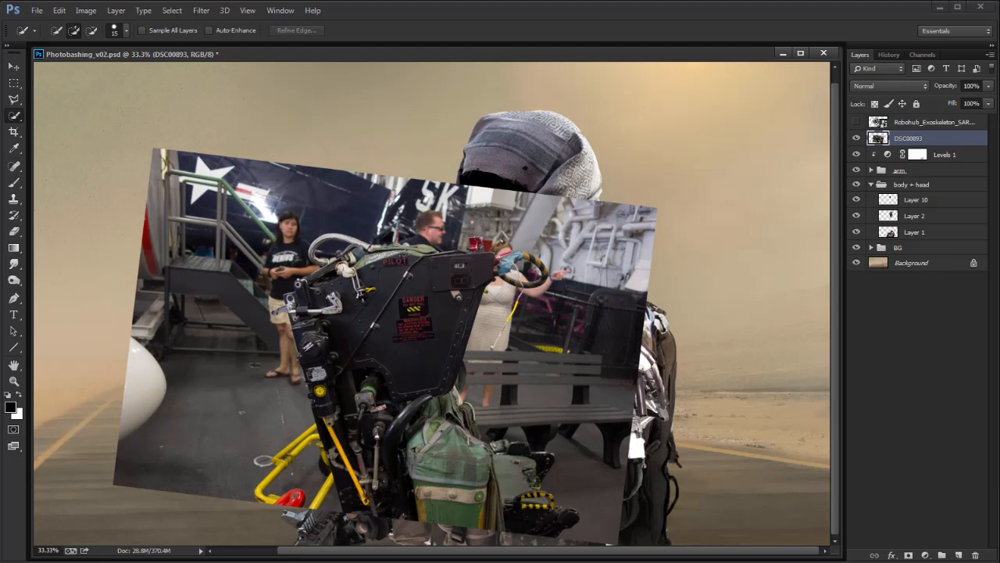
drag(432, 293, 344, 402)
drag(351, 437, 365, 457)
drag(370, 392, 381, 403)
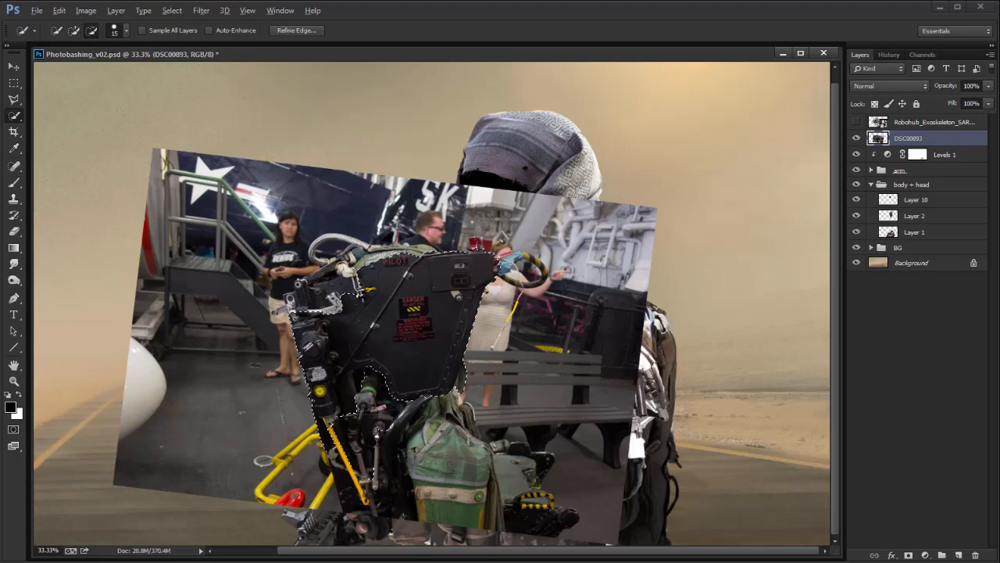
Step: Try to trim the area above the panel's upper edge out of the selection with the Polygonal Lasso
key(l)
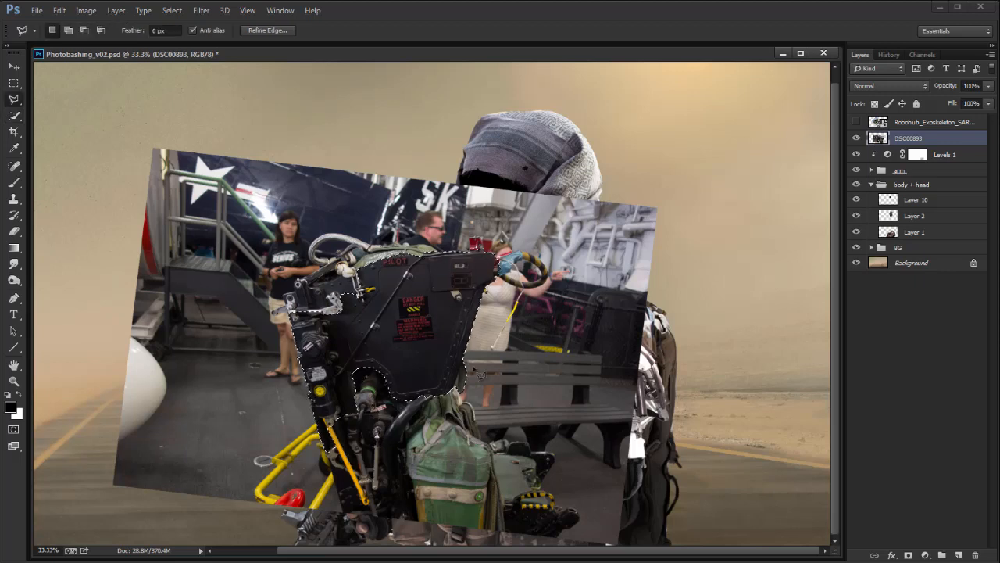
key(alt)
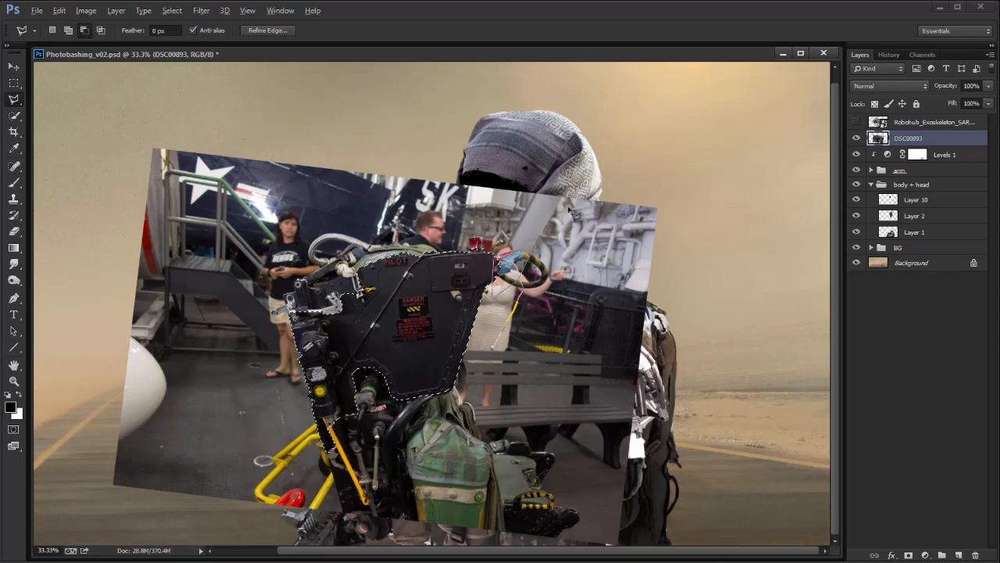
shift+click(477, 264)
click(414, 258)
click(400, 235)
click(458, 199)
double_click(523, 178)
key(ctrl+z)
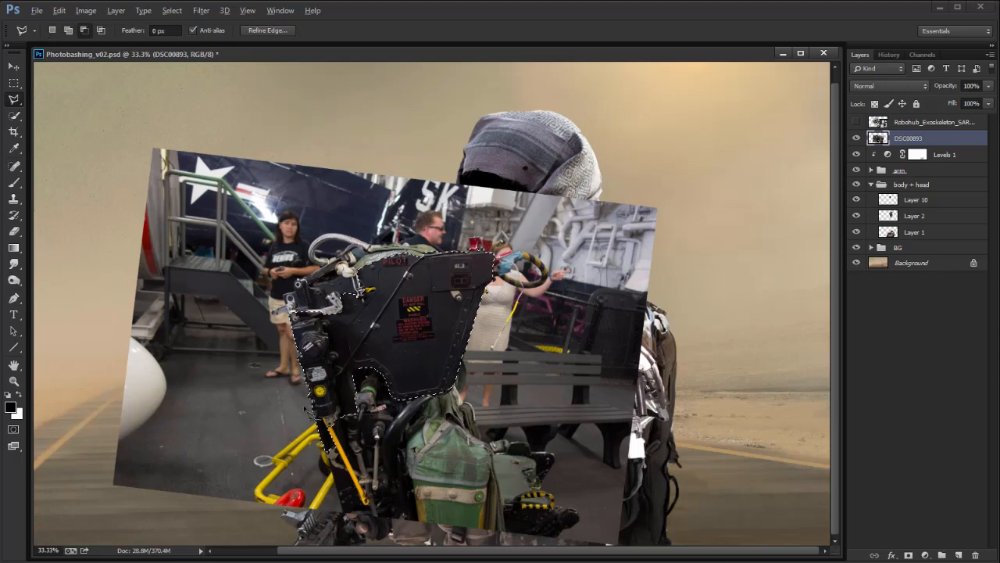
Step: Subtract the machinery beside the black panel from the selection with a polygonal outline along the panel's edge
click(364, 402)
click(356, 361)
click(343, 329)
click(373, 293)
click(375, 280)
click(383, 268)
click(385, 253)
click(352, 186)
click(236, 223)
click(216, 352)
click(270, 468)
double_click(332, 472)
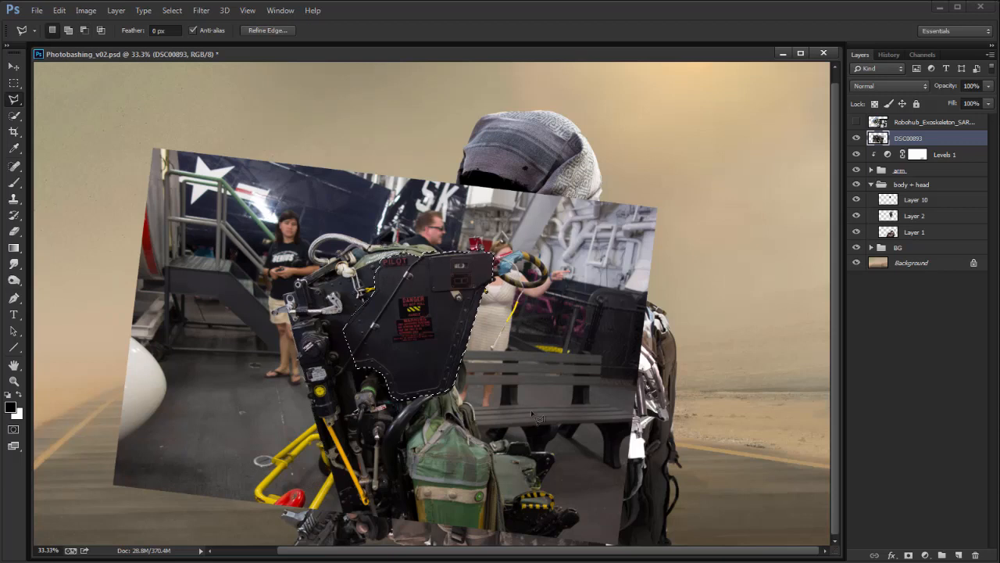
Step: Copy the selected panel to a new layer and hide the DSC00893 photo layer
key(ctrl+j)
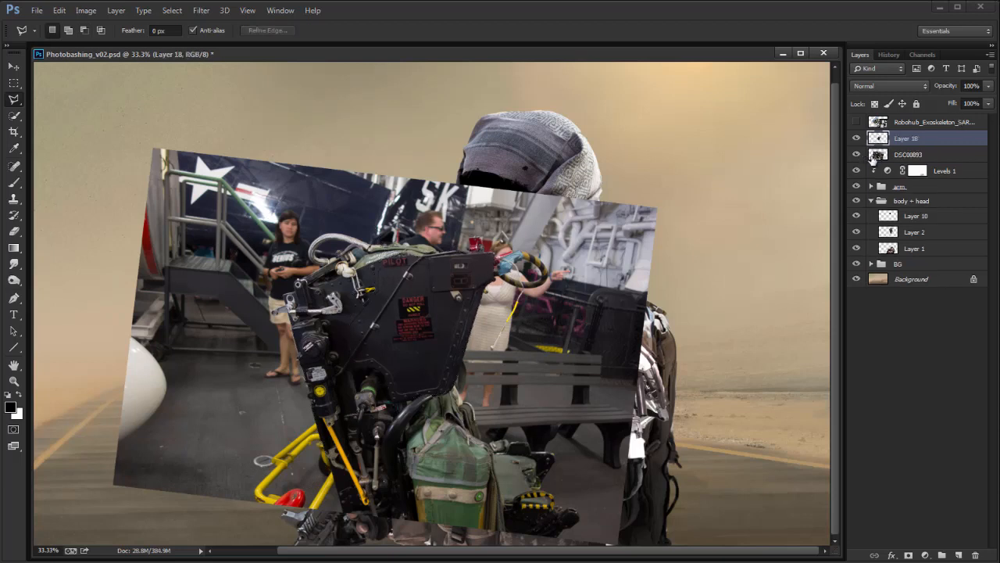
click(857, 155)
Step: Scale the copied panel down and move it over the soldier's chest, next to the mechanical arm
key(v)
drag(494, 248, 447, 320)
key(Return)
key(m)
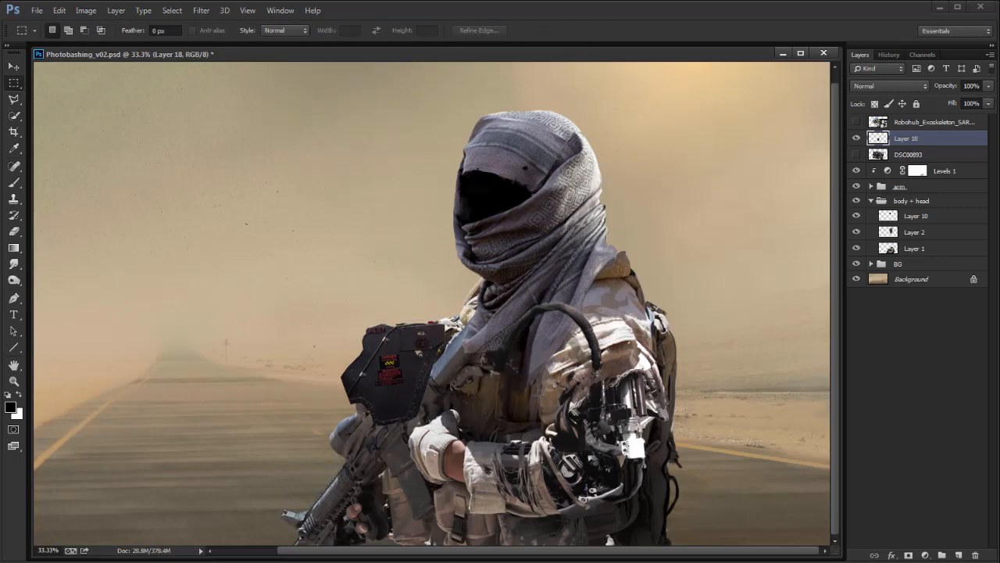
key(v)
drag(406, 367, 607, 473)
drag(644, 424, 648, 419)
key(Escape)
drag(600, 474, 528, 415)
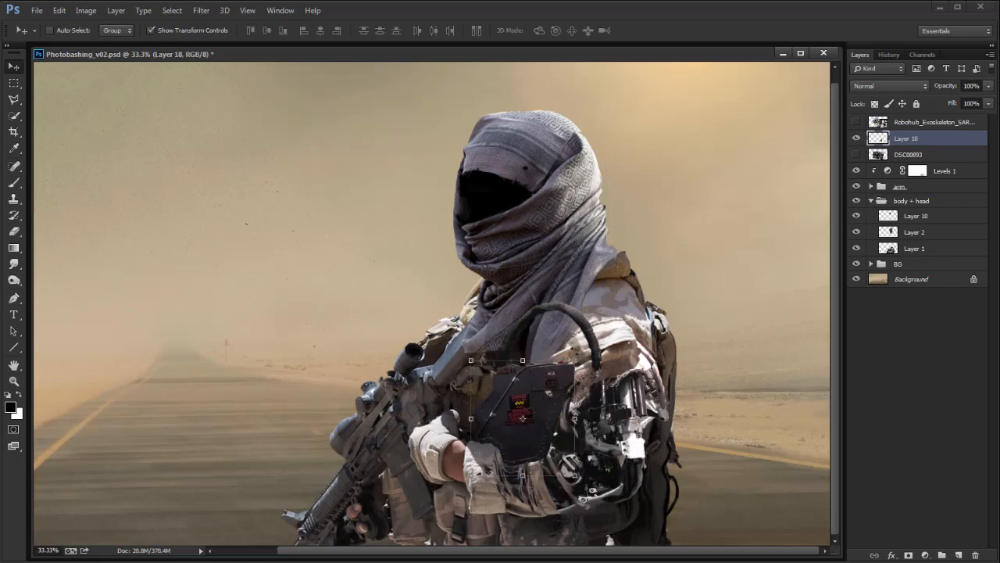
Step: Shrink, rotate and reshape the panel to fit the soldier's chest just above the gloved hand
drag(574, 362, 559, 379)
drag(554, 422, 530, 403)
drag(535, 457, 516, 471)
drag(536, 360, 525, 374)
drag(449, 359, 449, 371)
key(Return)
mouse_move(505, 435)
mouse_down()
mouse_move(509, 487)
mouse_move(498, 431)
mouse_up()
drag(521, 367, 515, 372)
drag(515, 442, 510, 457)
drag(515, 373, 514, 374)
key(Return)
mouse_move(496, 423)
mouse_down()
mouse_move(495, 432)
mouse_move(496, 422)
mouse_up()
Step: Move Layer 18 into the body + head group above Layer 10 and give it a layer mask for painting
key(e)
drag(906, 141, 961, 205)
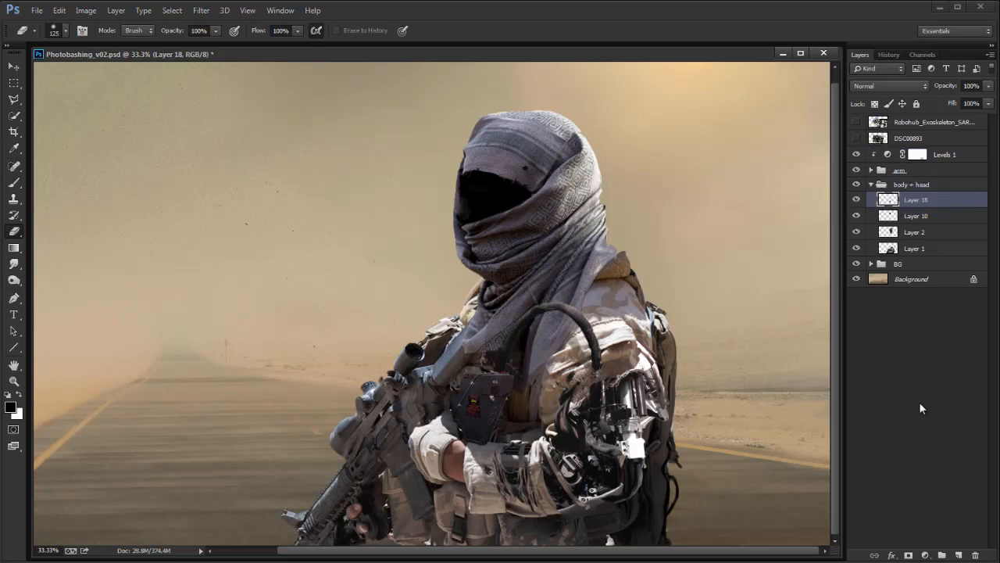
click(908, 555)
key(b)
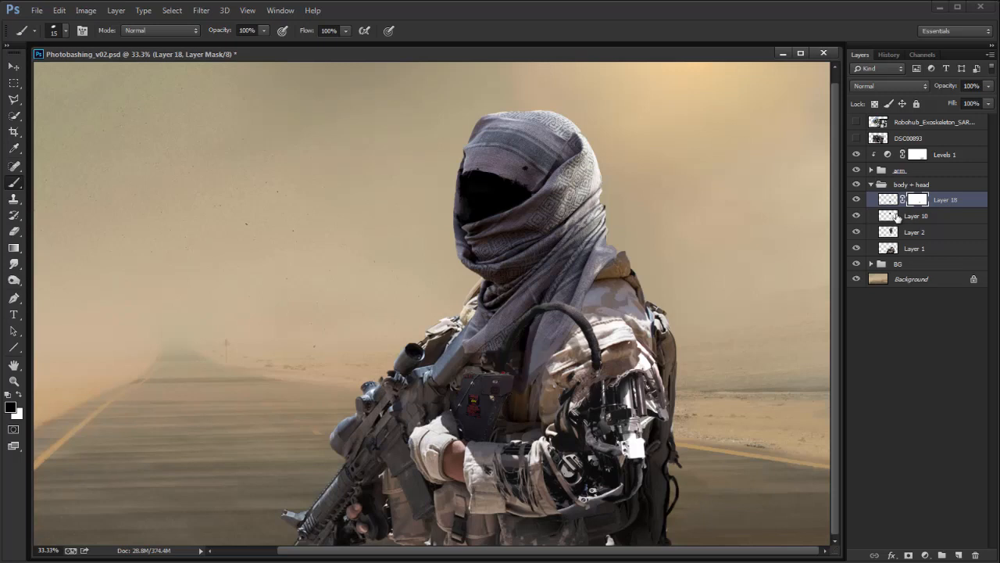
Step: Add a new layer beneath Layer 18 and paint dark shading around the chest panel, using 40% brush opacity
ctrl+click(958, 555)
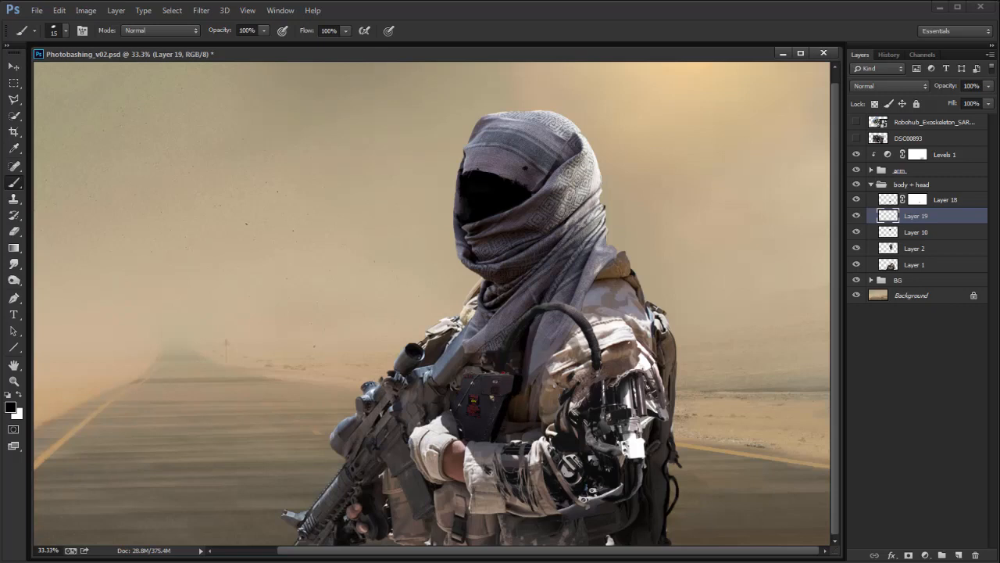
key(x)
alt+click(517, 382)
key(alt+Tab)
drag(722, 236, 749, 243)
alt+click(511, 404)
key(4)
key(d)
alt+click(450, 395)
Step: Compare the chest with Layer 18 hidden and shown, and make its layer mask active
click(856, 200)
click(856, 200)
click(891, 200)
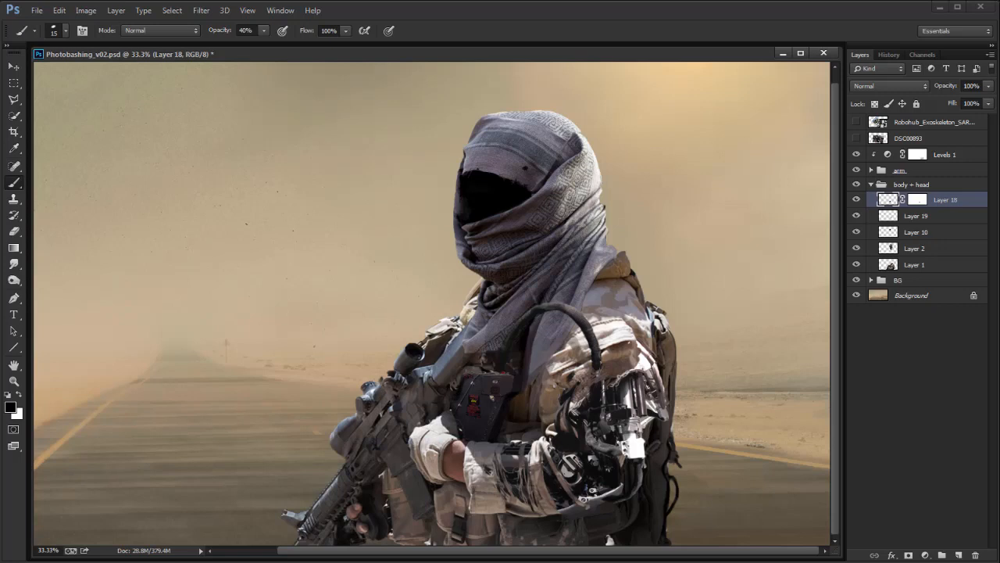
click(857, 200)
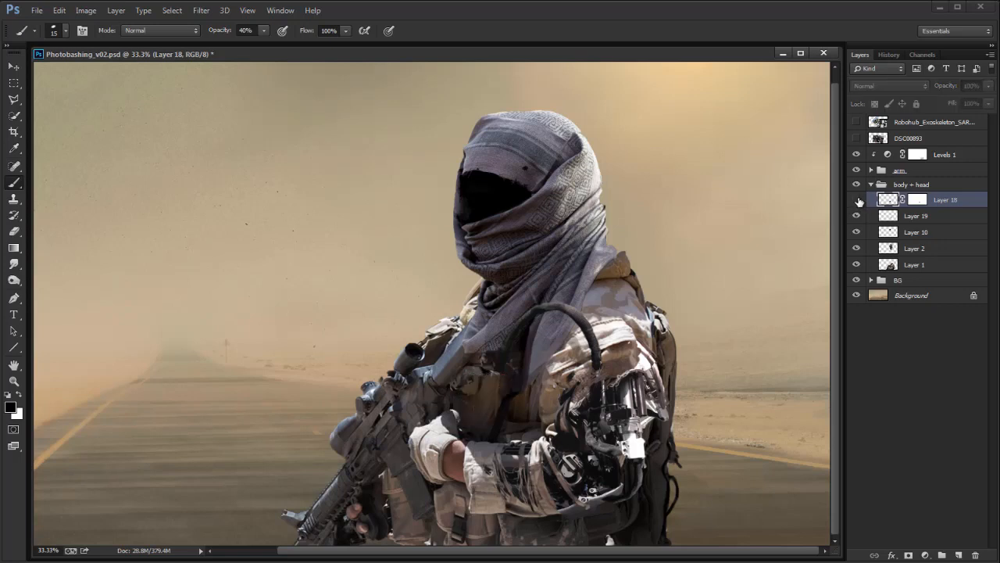
click(857, 200)
click(917, 200)
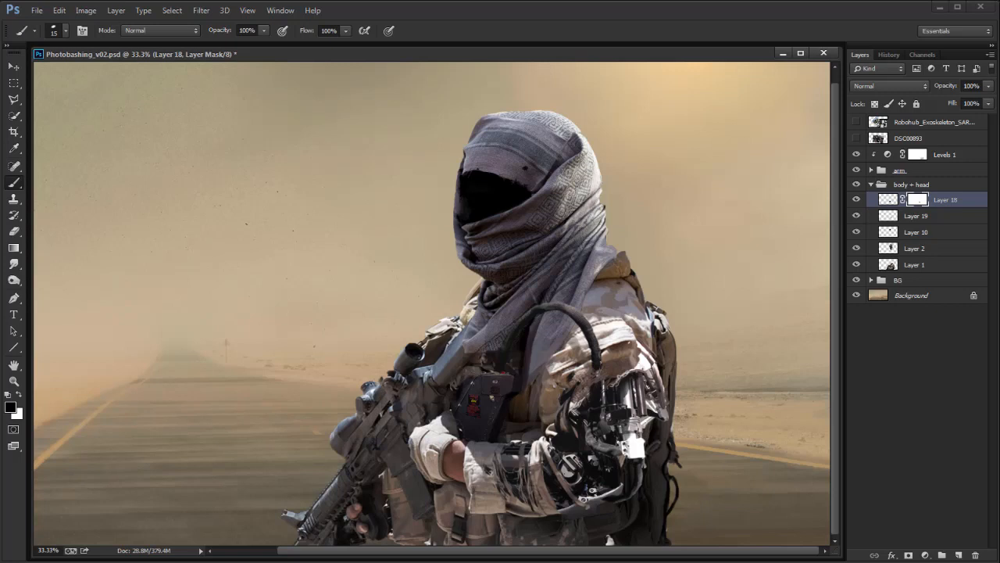
Step: Add a new layer above Layer 18 and blend the chest panel's edges with the Brush and Smudge tools at 20% smudge strength
click(959, 555)
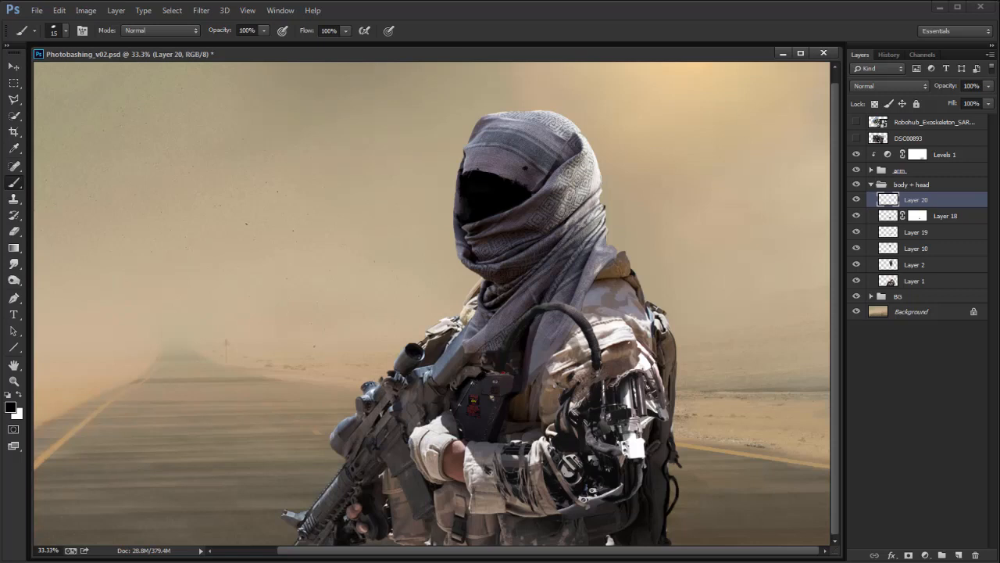
key(r)
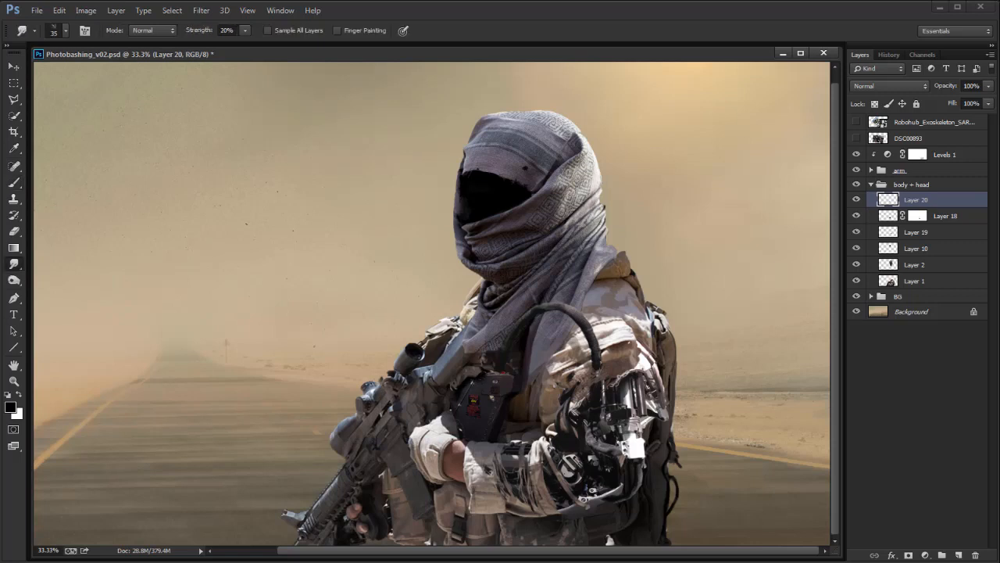
key(b)
key(r)
key(b)
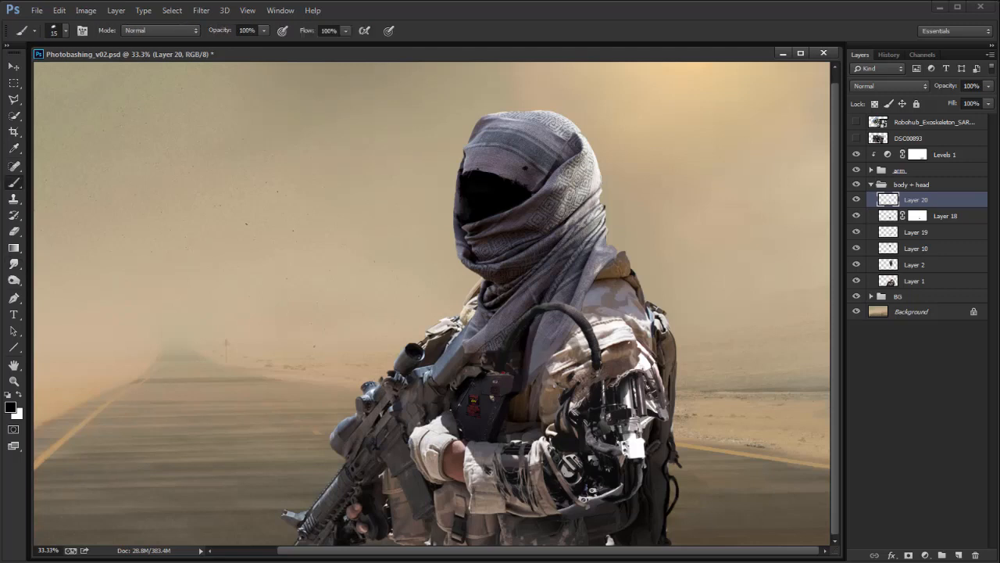
key(r)
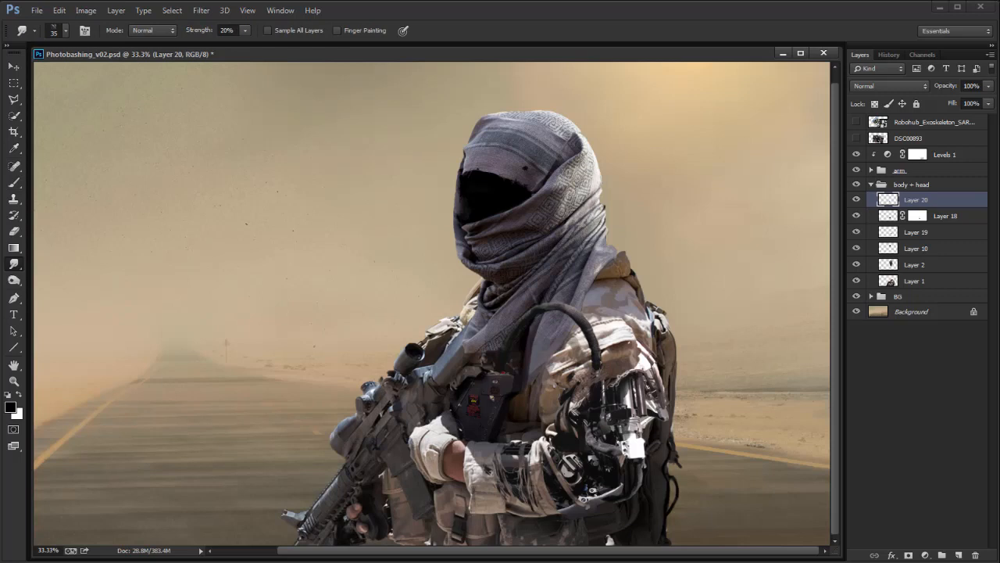
key(b)
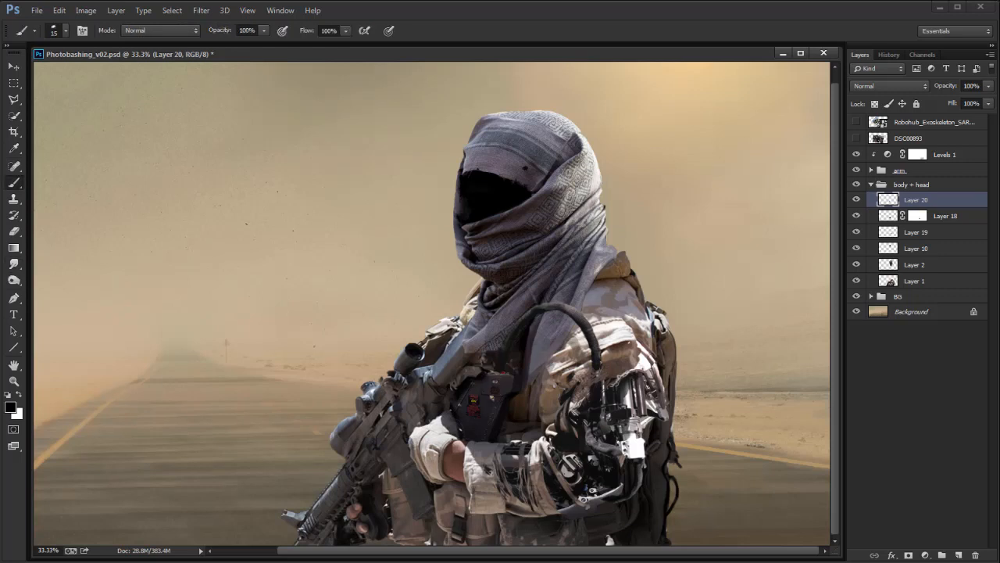
Step: Compare the chest with Layer 18 hidden and shown, check its image and mask, and return to Layer 20 with the Smudge tool
key(alt)
click(858, 215)
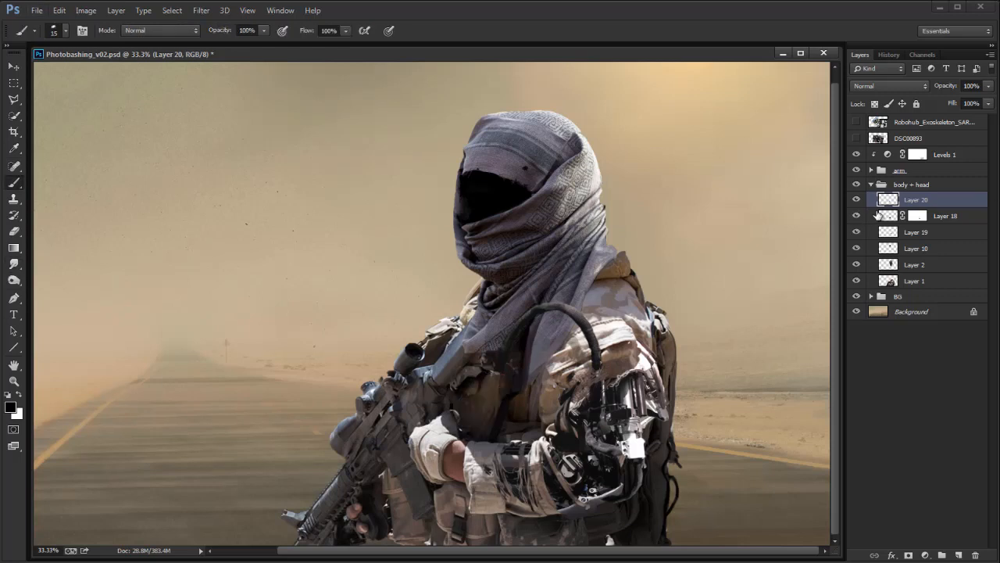
click(858, 215)
click(888, 216)
key(e)
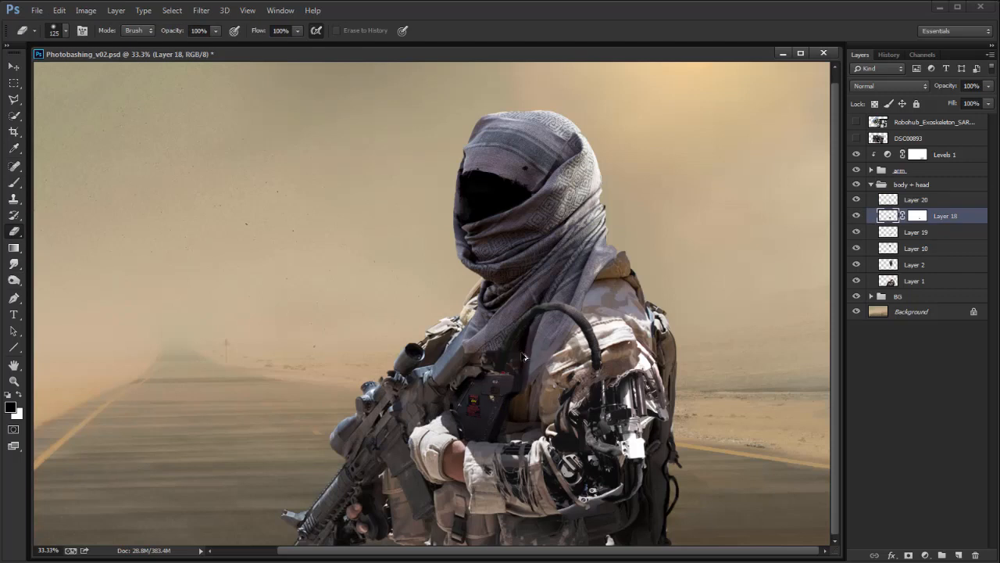
key(alt+bracketright)
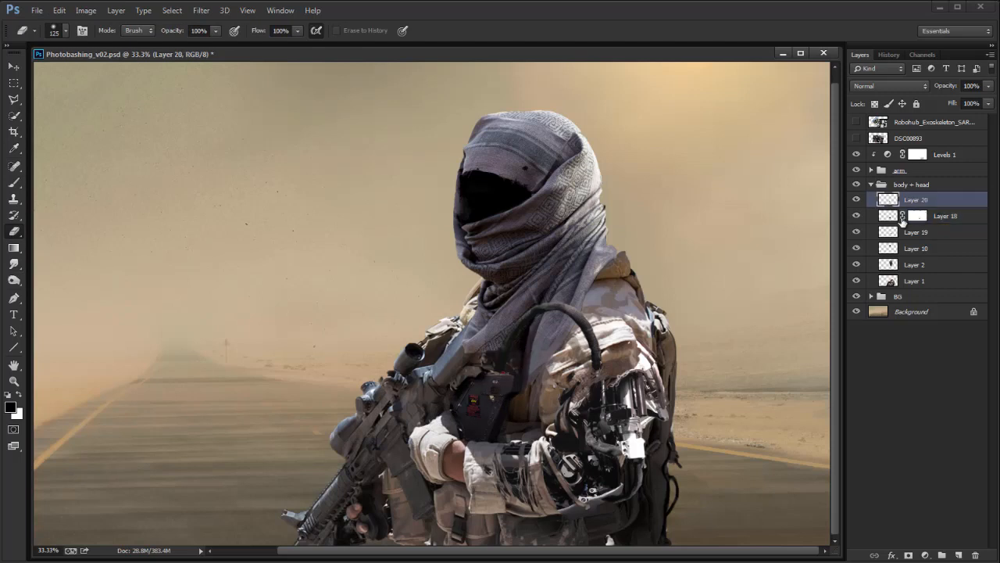
click(918, 216)
key(b)
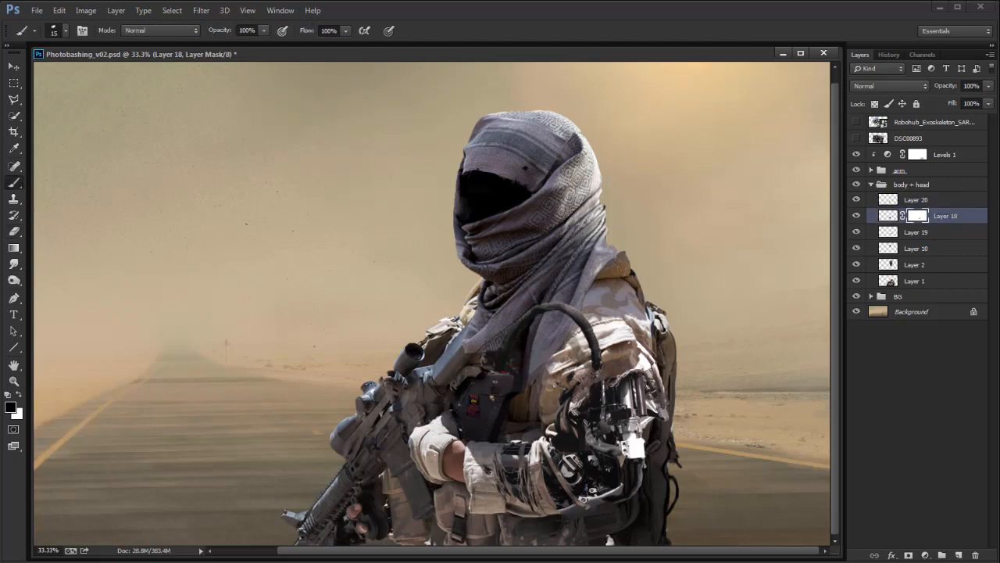
key(alt+bracketright)
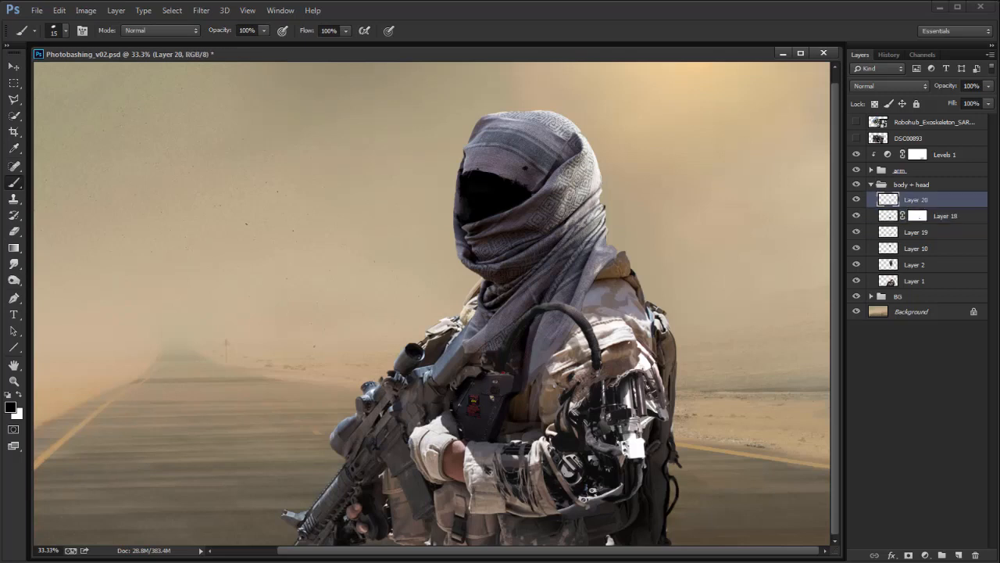
key(r)
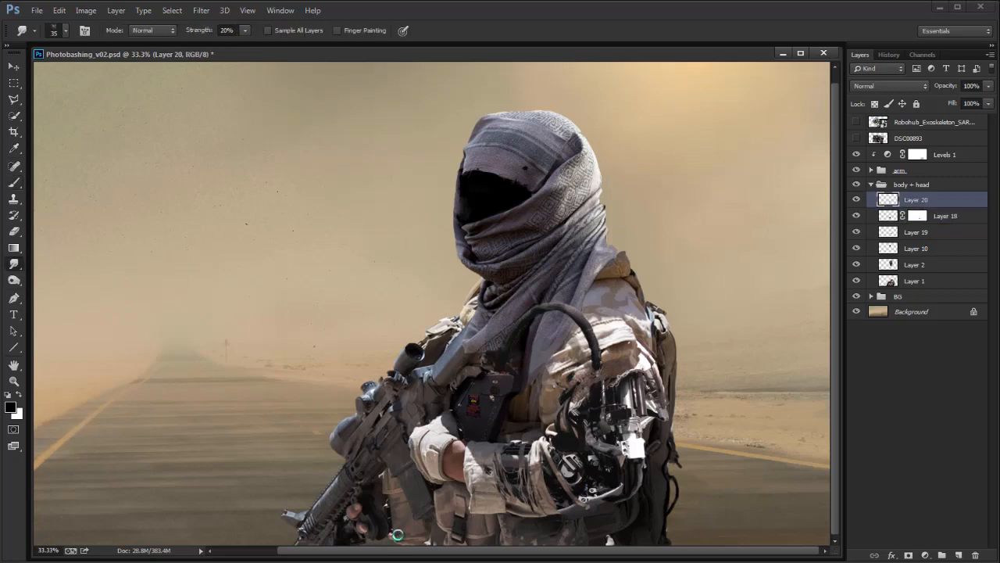
key(ctrl+shift+h)
key(ctrl+shift+h)
key(ctrl+shift+h)
key(ctrl+shift+h)
Step: Switch to the Reference folder and browse its photos for further mechanical parts to use on the soldier
key(alt+Tab)
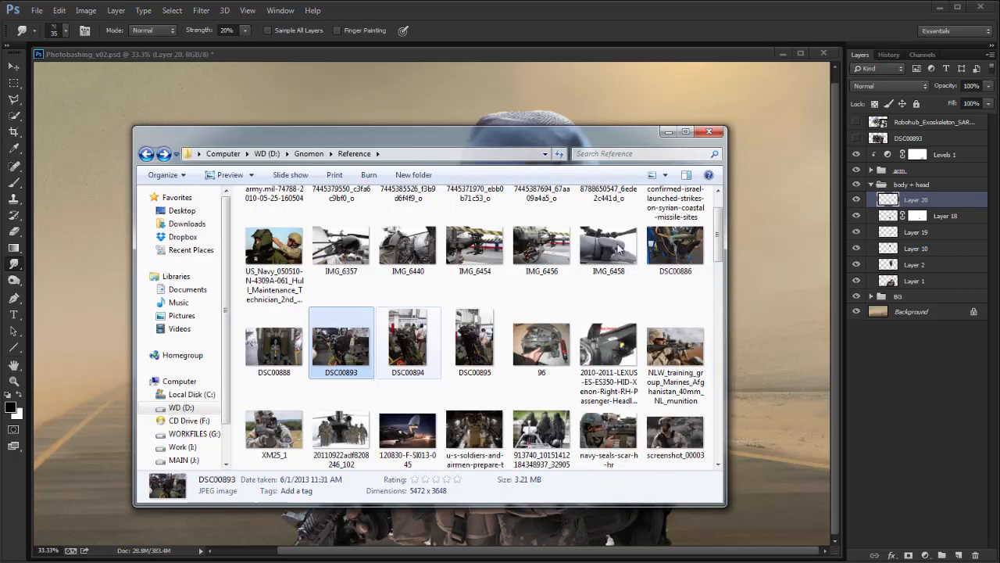
drag(720, 233, 721, 265)
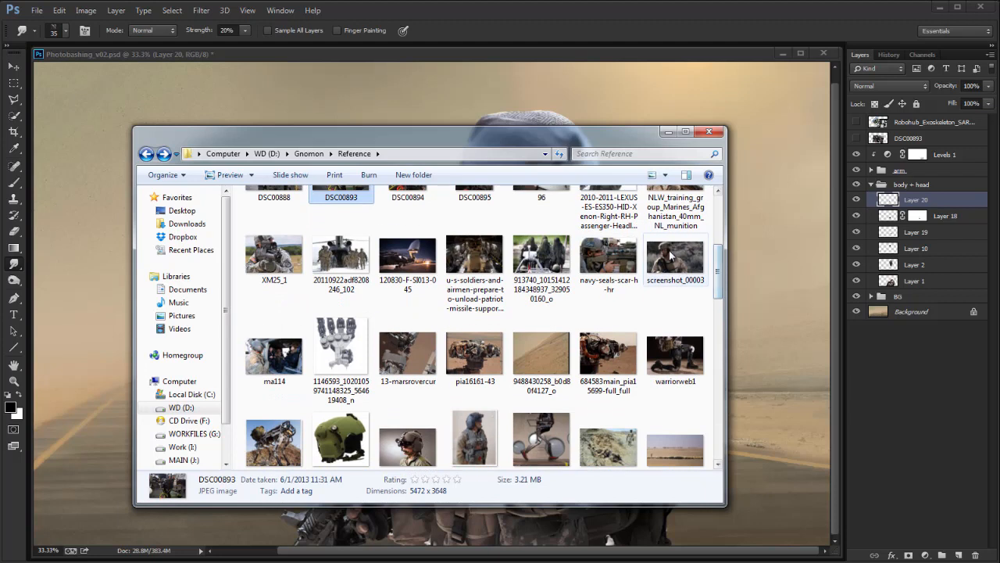
double_click(414, 354)
key(Right)
key(Right)
key(Right)
key(Right)
key(Right)
key(Right)
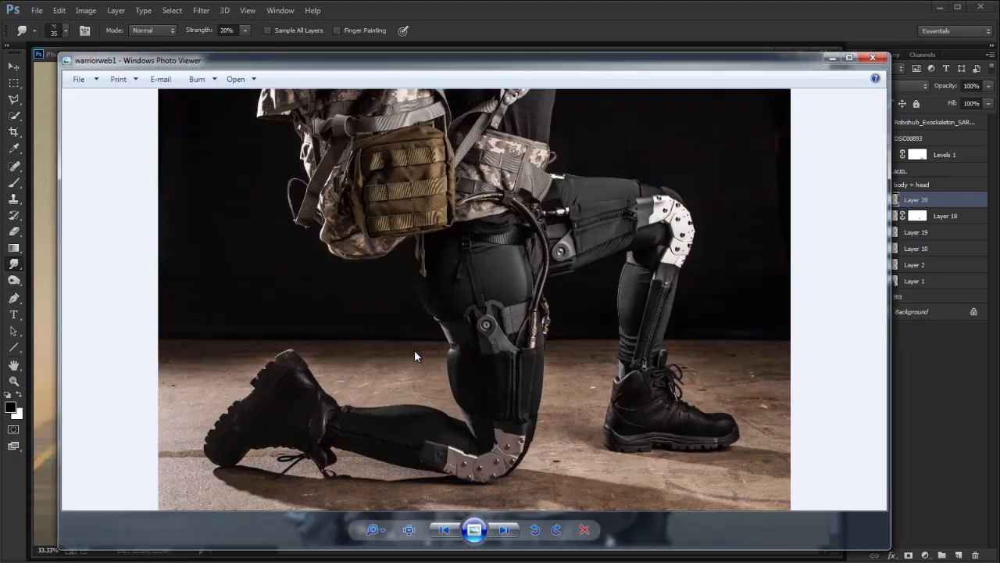
key(Left)
key(Right)
key(Right)
key(Left)
key(Left)
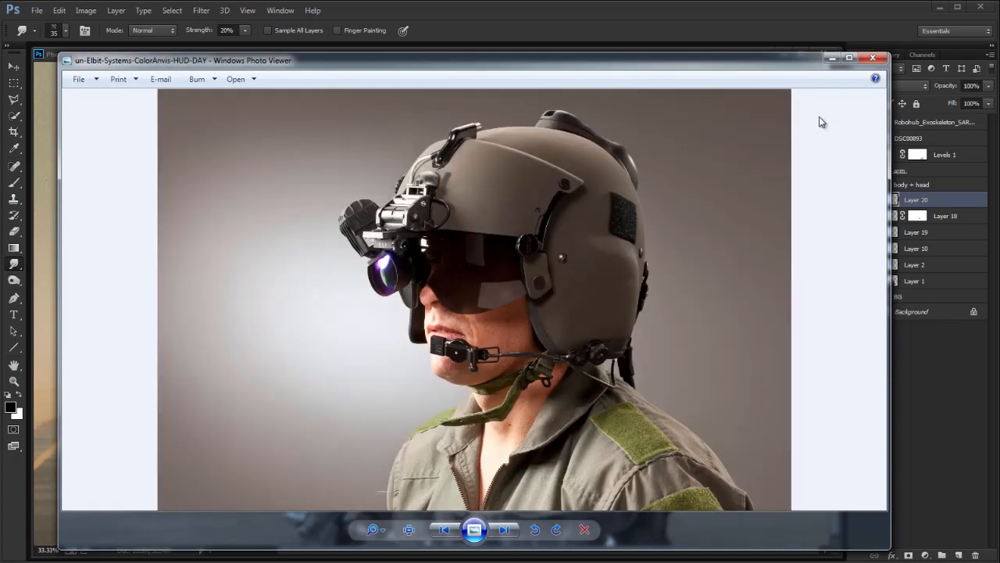
key(Right)
key(Left)
key(Left)
key(Left)
key(Left)
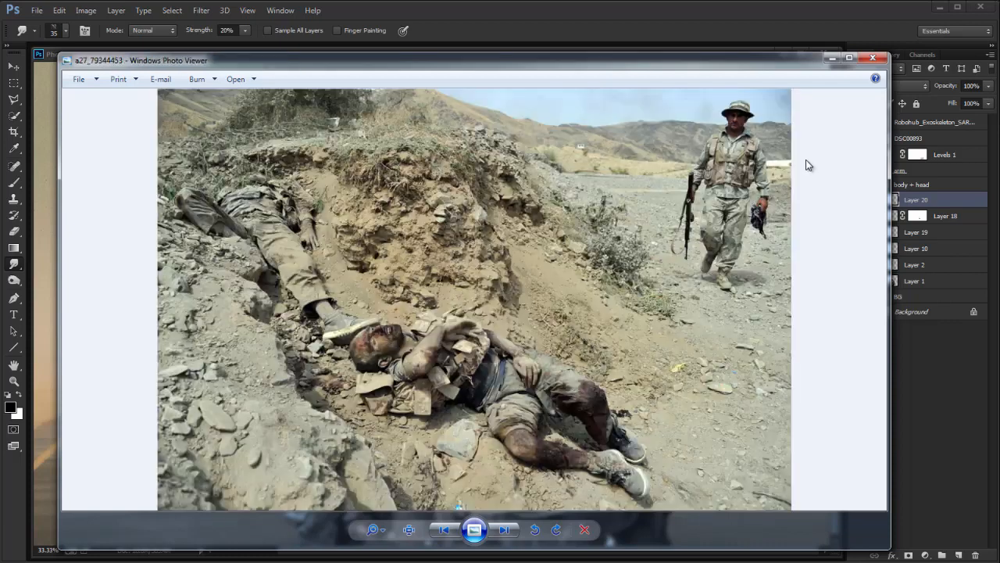
key(Left)
key(Right)
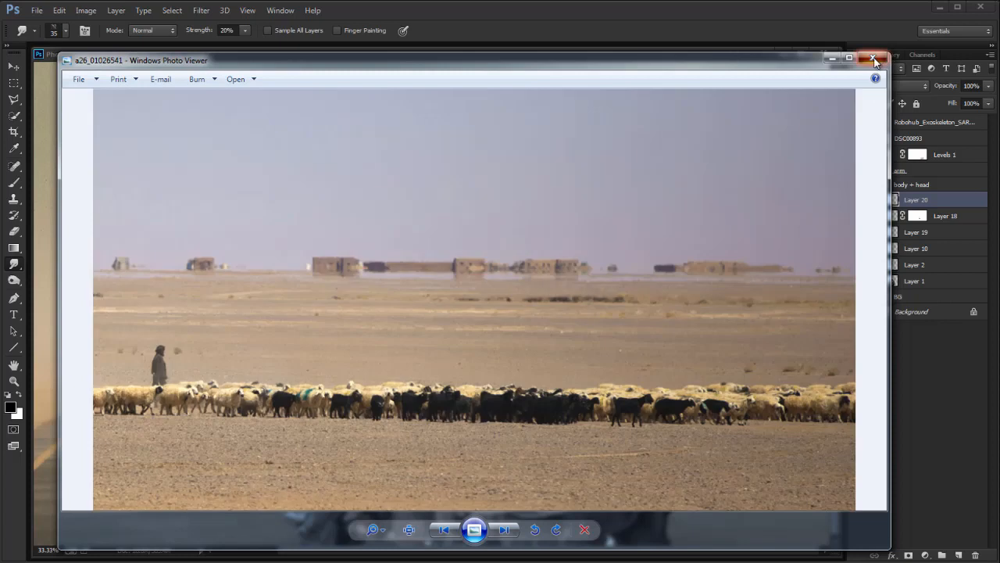
click(873, 57)
Step: Place the AH-1Z_pilots_with_helmet_mounted_displays photo above Layer 20, scaled to about 271% and rotated about -4.35°
drag(718, 275, 719, 432)
double_click(273, 419)
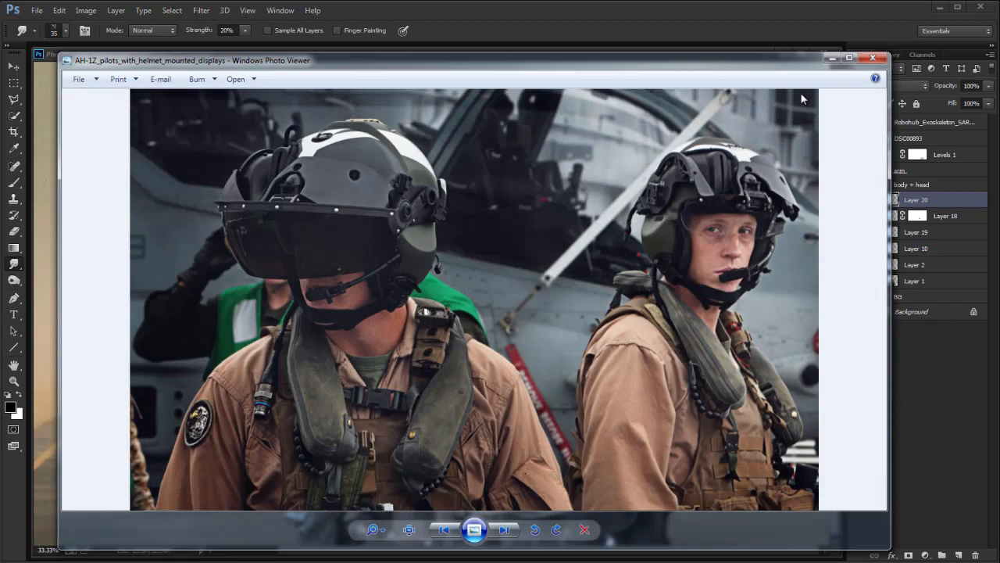
click(872, 58)
drag(274, 422, 126, 473)
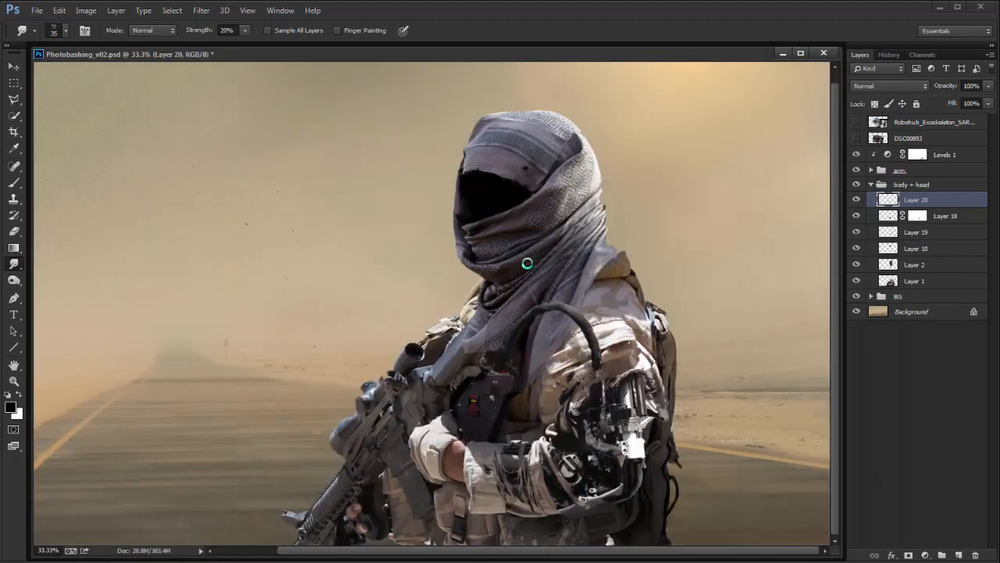
drag(509, 257, 587, 208)
mouse_move(624, 244)
mouse_down()
mouse_move(630, 323)
mouse_move(614, 367)
mouse_move(590, 233)
mouse_move(625, 165)
mouse_up()
key(Return)
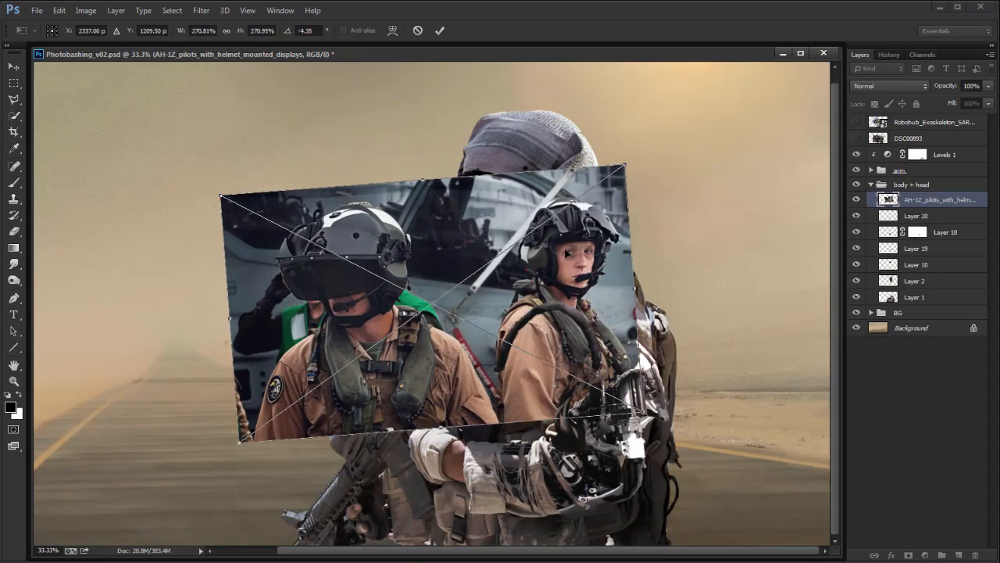
Step: Copy the earpiece side of the visored pilot's helmet to a new layer, and move it onto the soldier's elbow with the photo hidden
drag(384, 300, 394, 245)
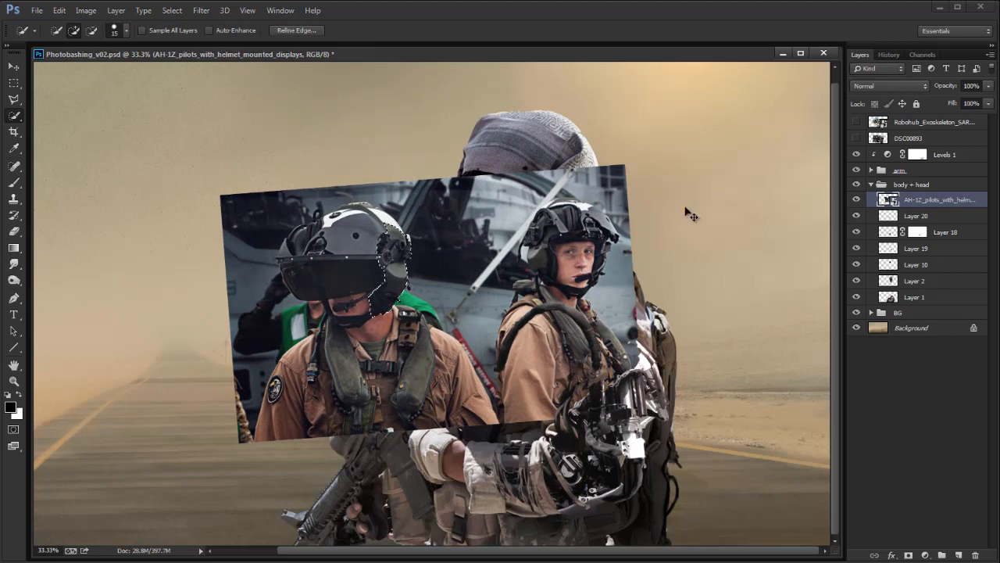
key(ctrl+j)
click(856, 216)
key(v)
drag(426, 226, 623, 498)
key(Return)
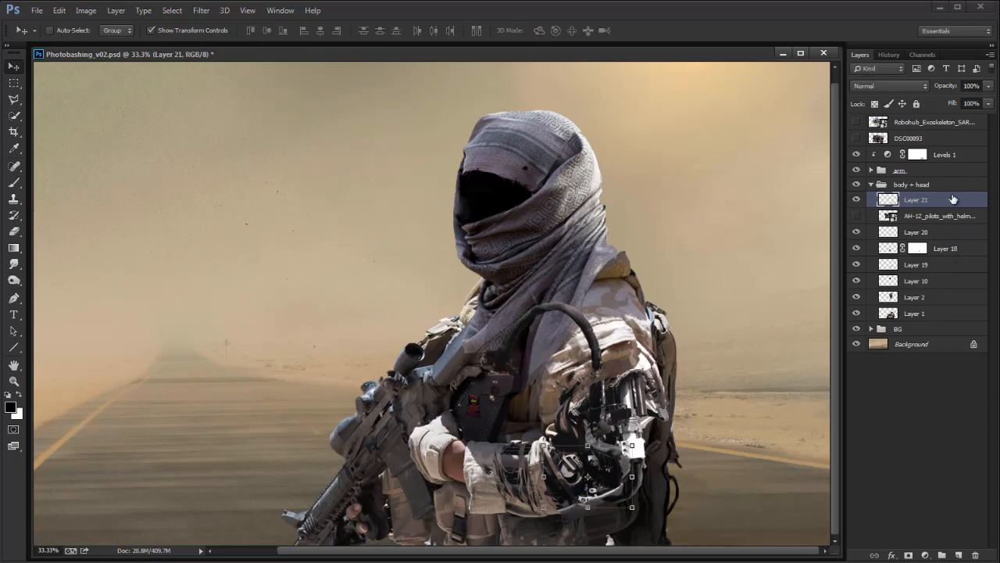
Step: Move Layer 21 to the top of the outer arm group and enlarge the helmet piece to 117.06% over the elbow
click(871, 169)
drag(943, 295, 925, 179)
mouse_move(626, 485)
mouse_down()
mouse_move(615, 496)
mouse_move(612, 488)
mouse_move(631, 500)
mouse_up()
drag(638, 458, 652, 448)
drag(640, 482, 635, 477)
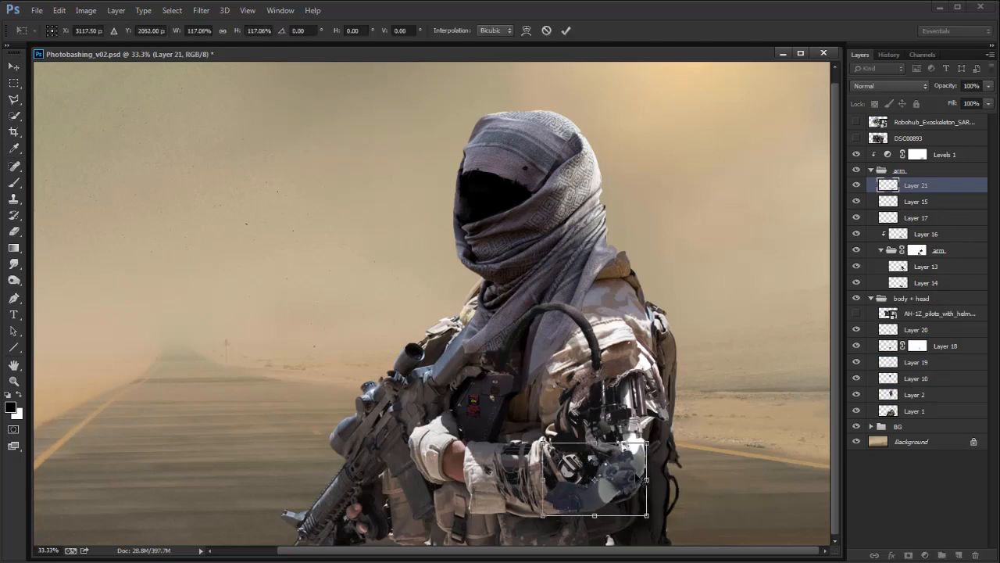
key(Return)
Step: Move Layer 21 into the nested arm group above Layer 13 and stretch the helmet piece to fit the elbow joint
drag(960, 249, 916, 258)
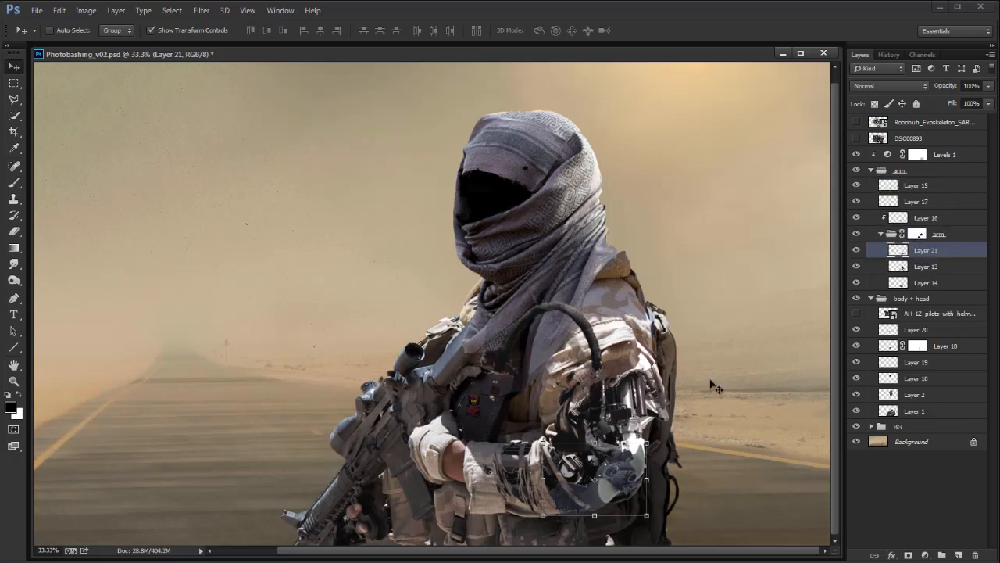
key(ctrl+t)
drag(646, 443, 594, 439)
key(Return)
key(ctrl+t)
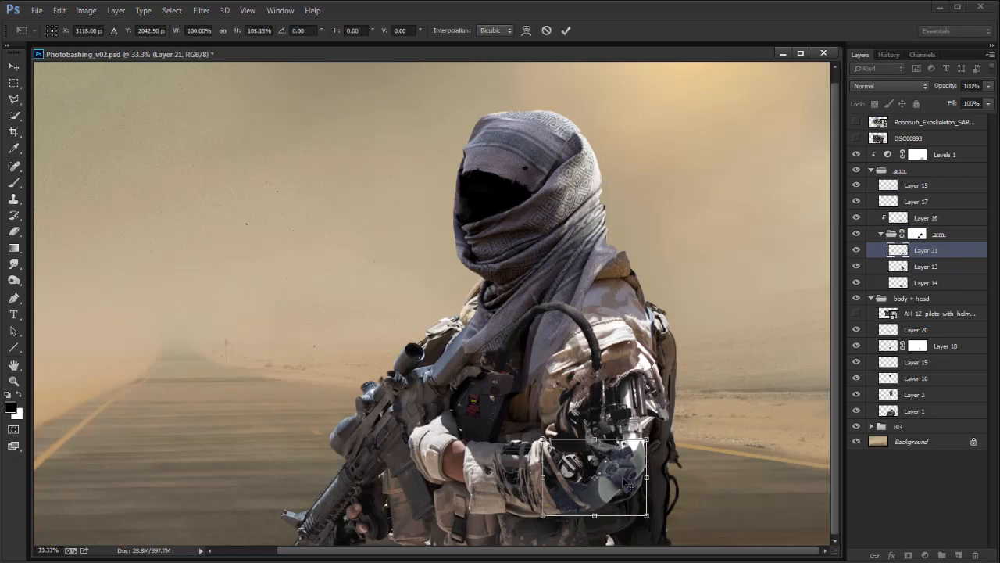
key(Return)
key(ctrl+t)
drag(647, 515, 645, 519)
key(Return)
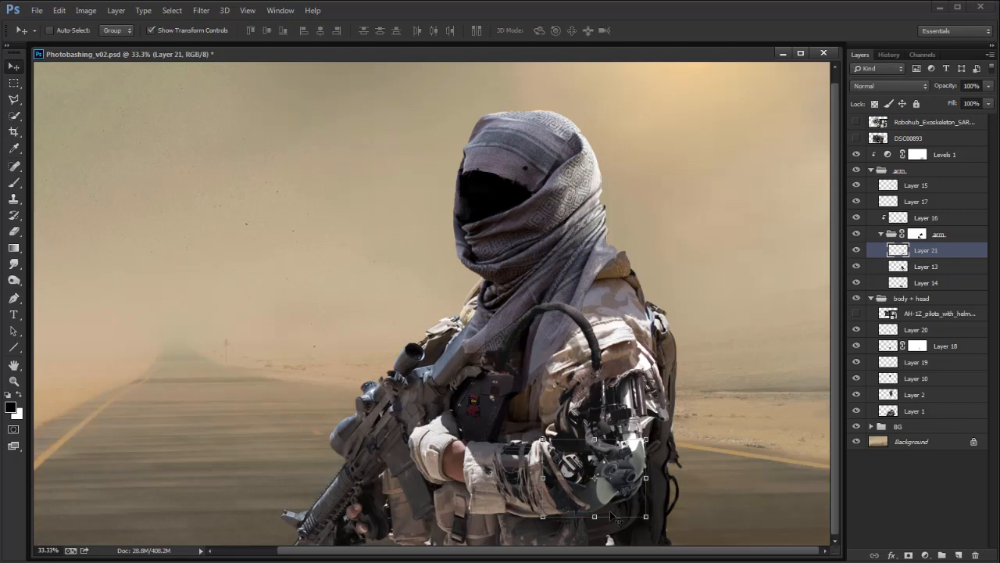
drag(645, 439, 647, 438)
key(Return)
Step: Darken the elbow piece on Layer 21 using Levels with input black 12 and midtone 0.91
key(b)
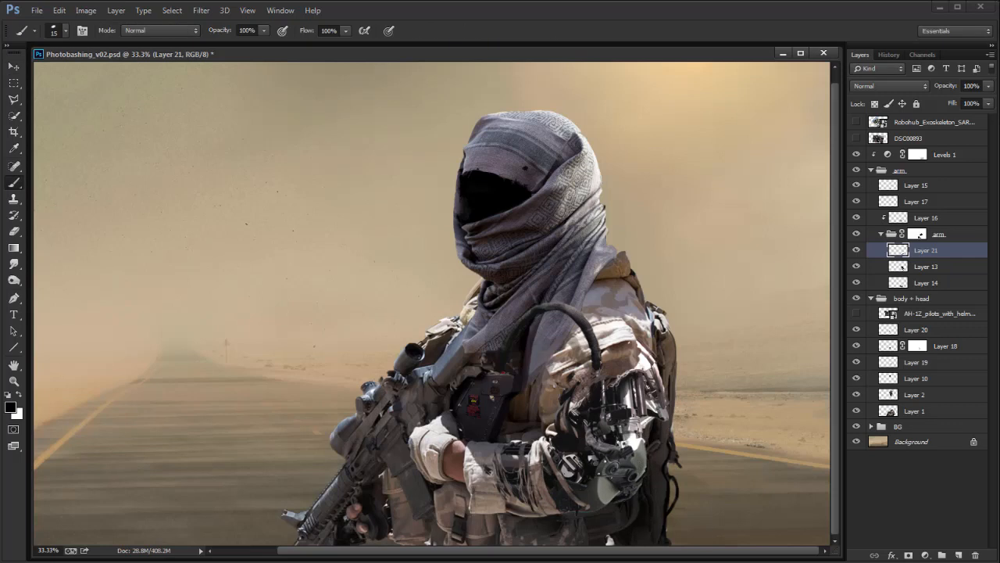
key(ctrl+l)
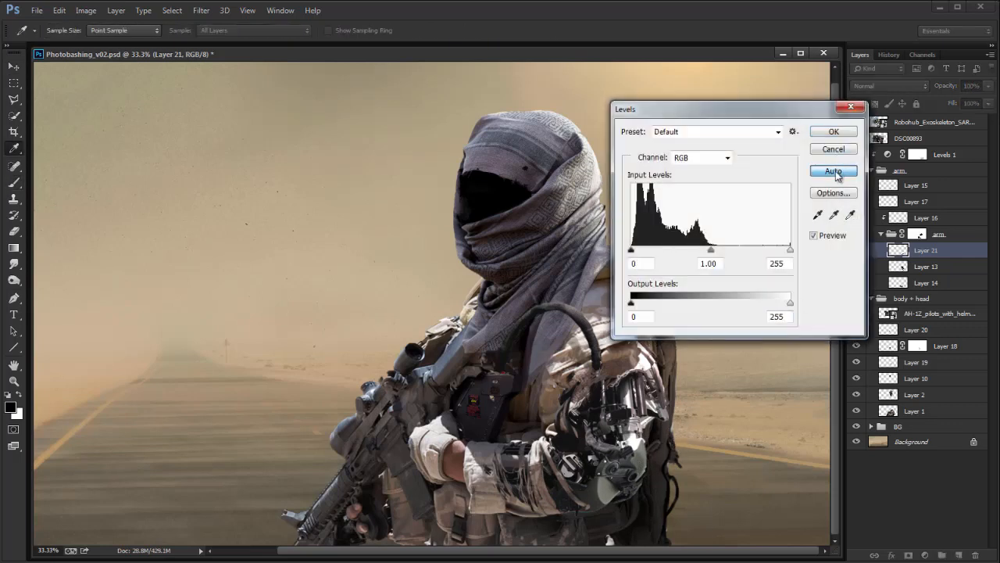
click(834, 173)
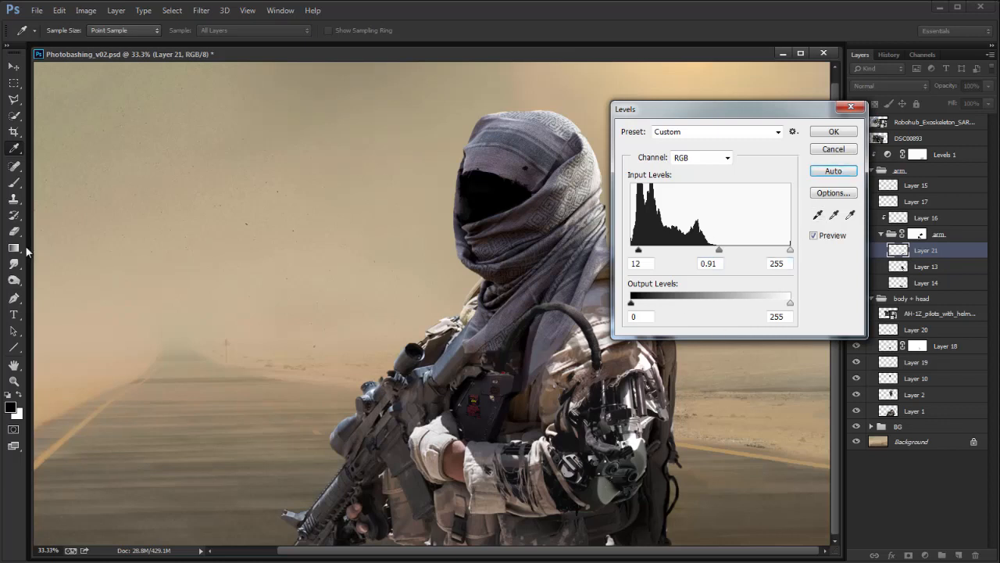
click(834, 132)
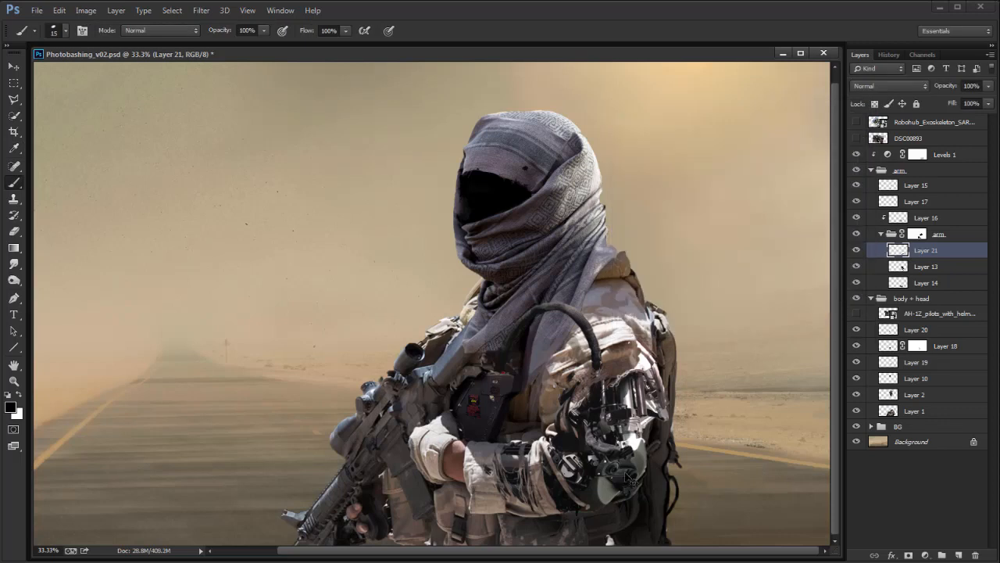
Step: Match the elbow piece's color to Layer 13 of Photobashing_v02.psd, with Fade at about 50
key(ctrl+alt+m)
click(236, 368)
click(254, 385)
click(254, 389)
click(257, 479)
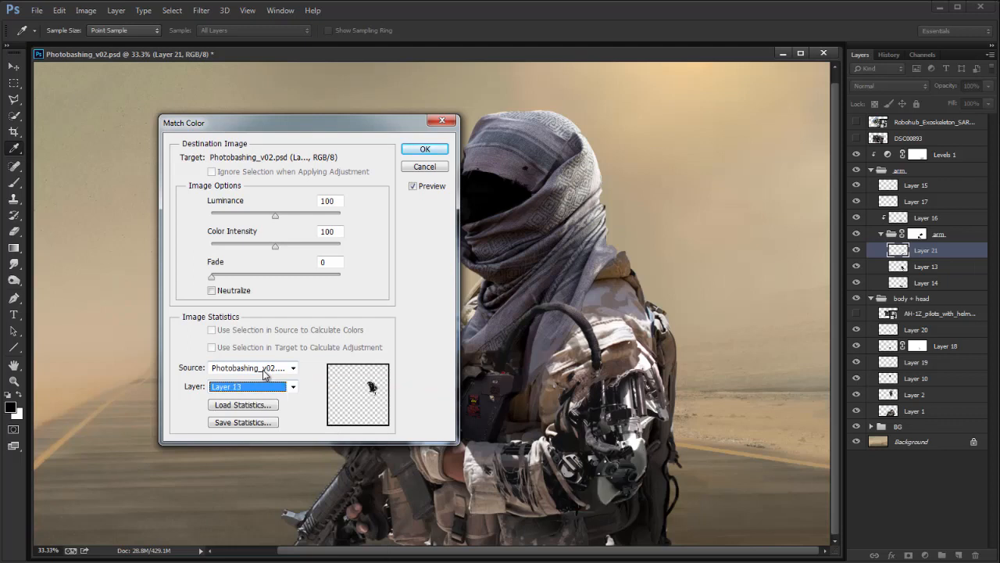
click(276, 276)
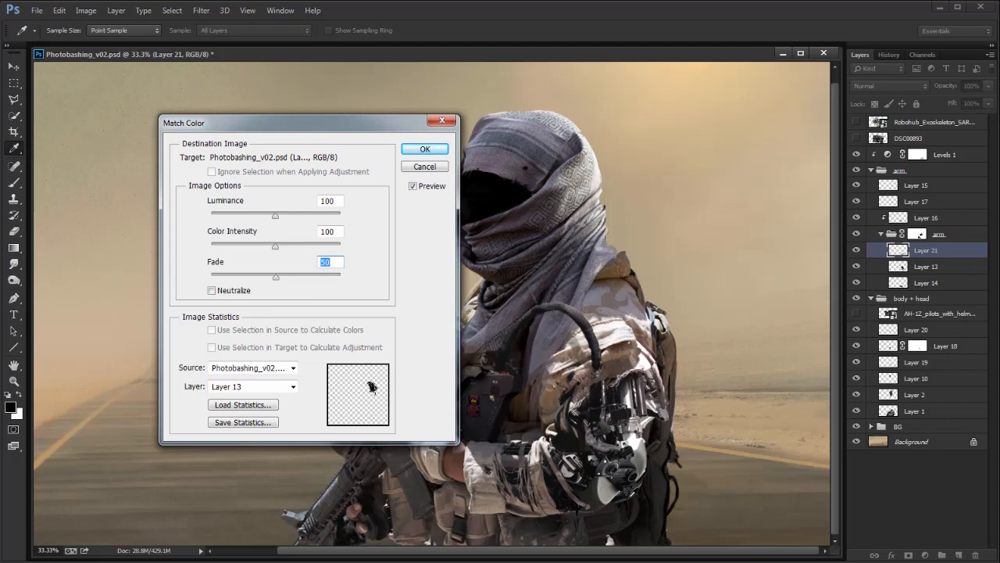
drag(275, 277, 276, 280)
key(Return)
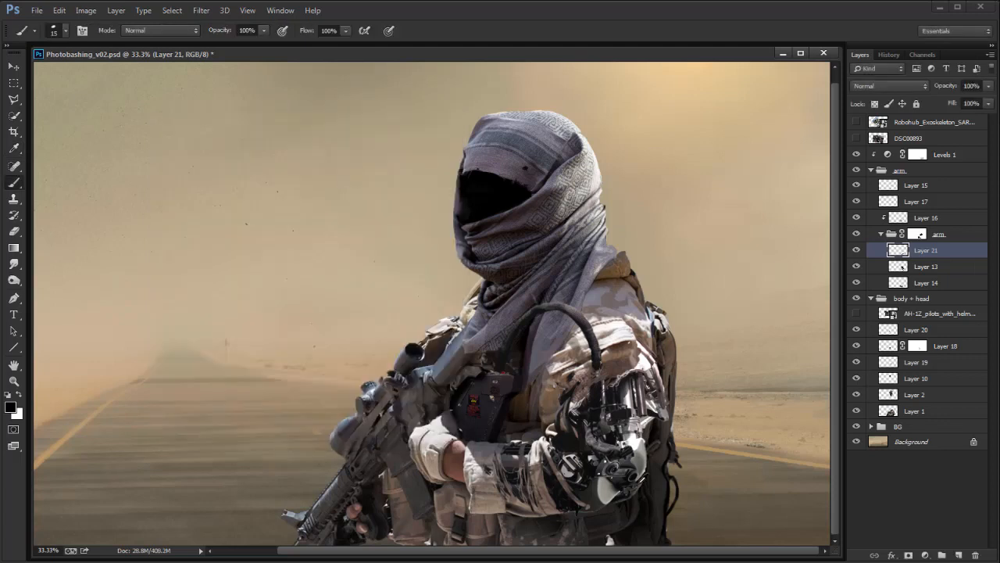
Step: Sample tones around the elbow and paint over the helmet piece on Layer 21 to blend it with the arm
alt+click(639, 469)
alt+click(639, 469)
key(d)
alt+click(638, 488)
drag(649, 459, 645, 471)
alt+click(639, 473)
alt+click(644, 465)
Step: Pick a different eraser brush to clean up the elbow piece, and compare the arm with Layer 21 hidden and shown
key(e)
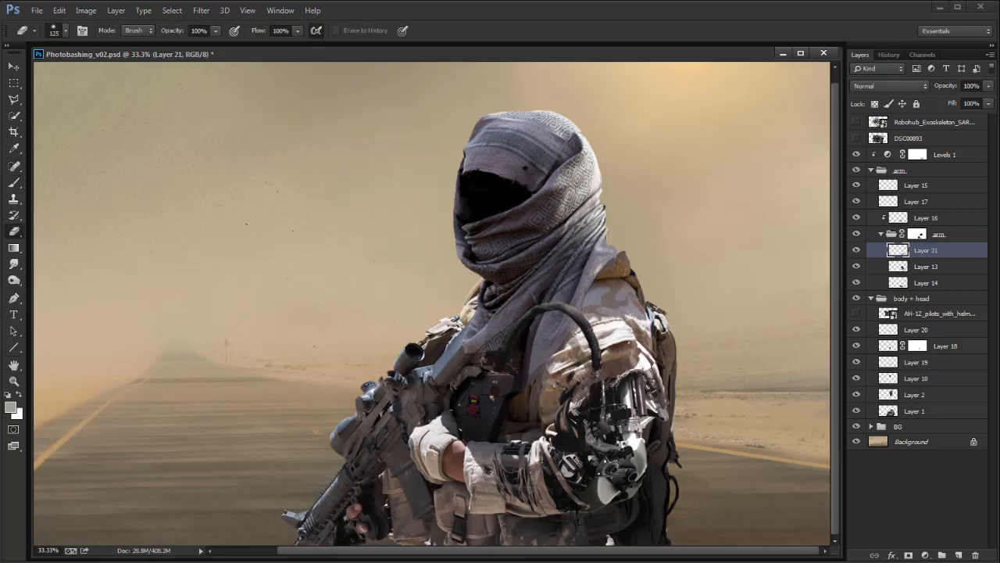
right_click(591, 415)
click(655, 395)
key(Return)
click(857, 250)
click(856, 250)
key(b)
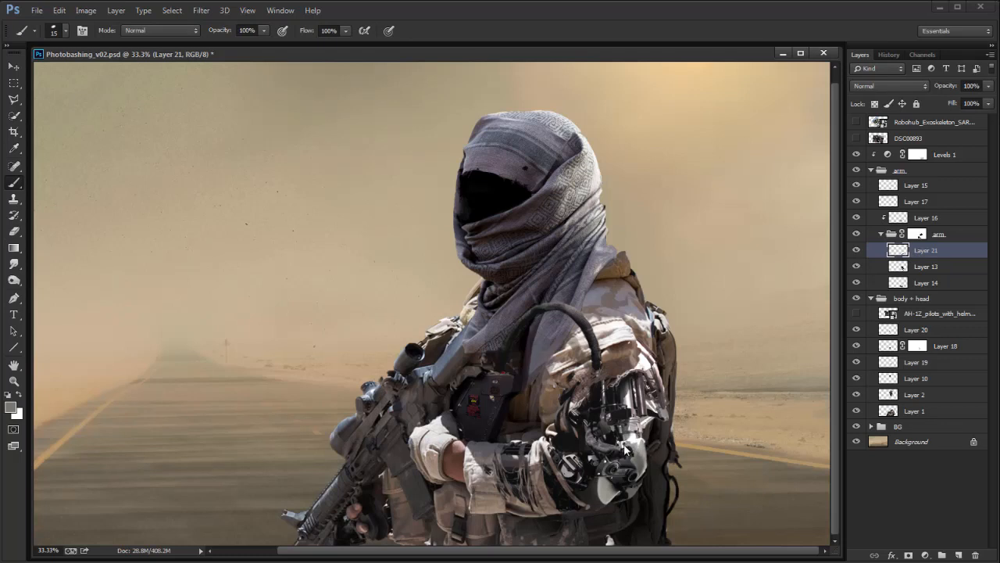
Step: Sample light tones from the elbow plate and paint over its upper area on Layer 21
key(d)
key(ctrl+plus)
drag(817, 531, 701, 435)
key(ctrl+plus)
drag(746, 469, 674, 384)
alt+click(535, 367)
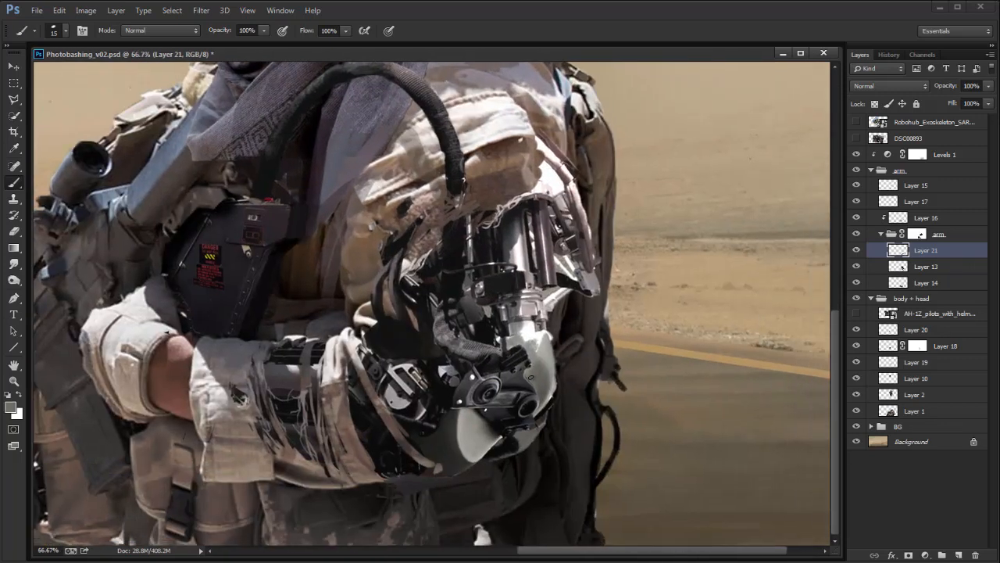
alt+click(542, 344)
drag(527, 324, 543, 342)
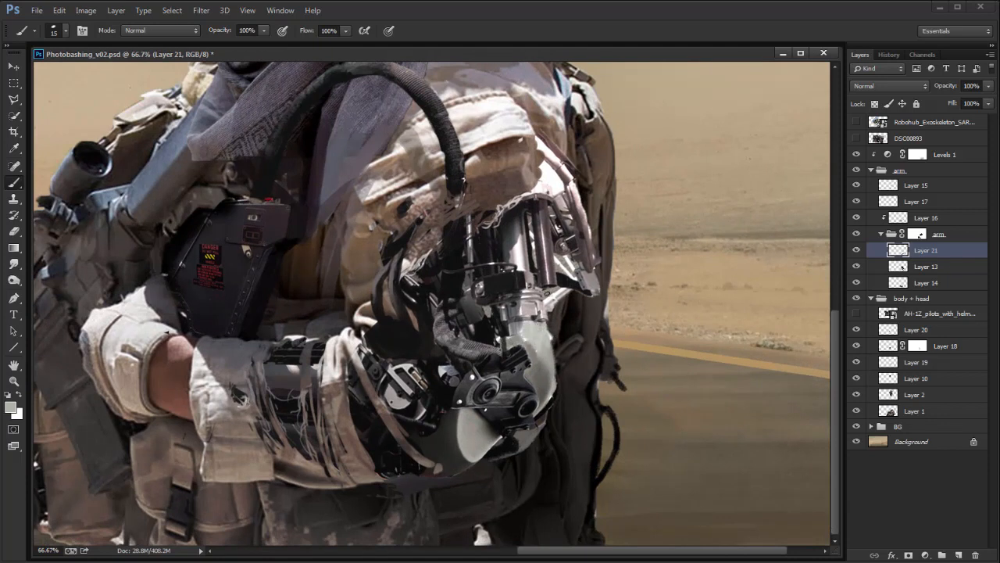
Step: Choose the 9 px brush and repaint the upper rim of the elbow plate with tones sampled from around it
right_click(539, 337)
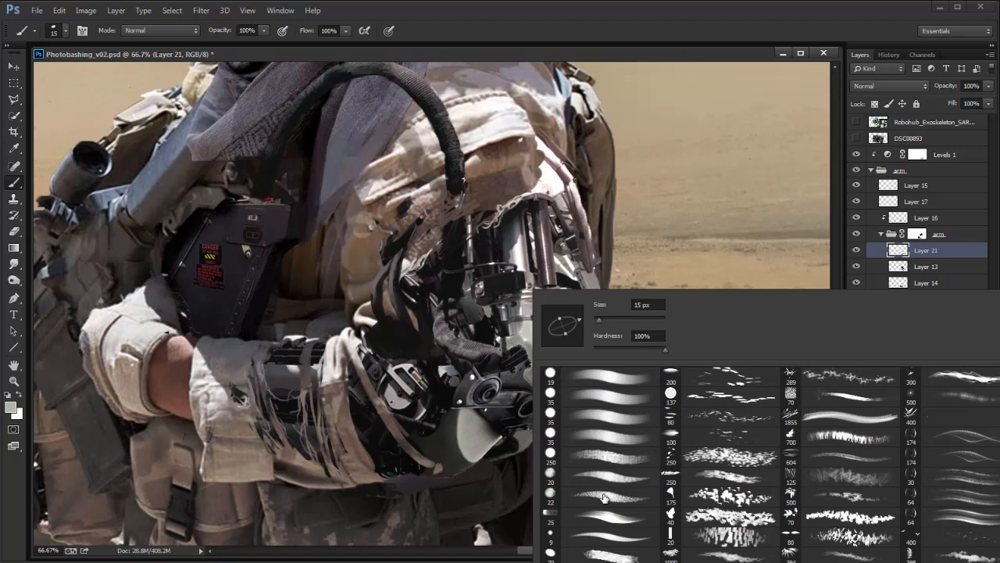
click(605, 536)
key(Return)
alt+click(518, 348)
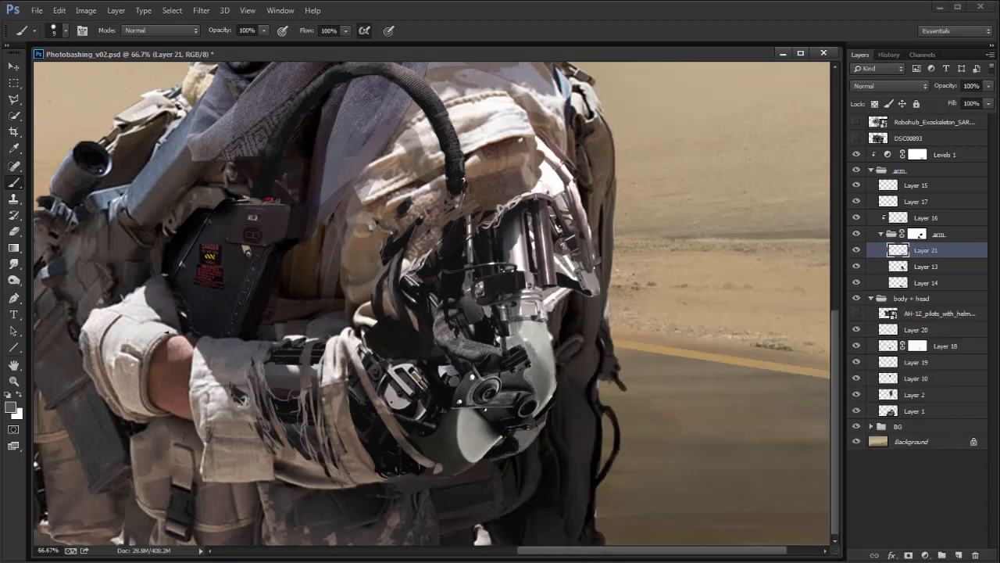
alt+click(517, 347)
alt+click(524, 350)
alt+click(524, 317)
alt+click(529, 321)
alt+click(526, 318)
Step: Smudge the painted area below the metal joint and paint the elbow plate's outer edge with sampled tones
key(r)
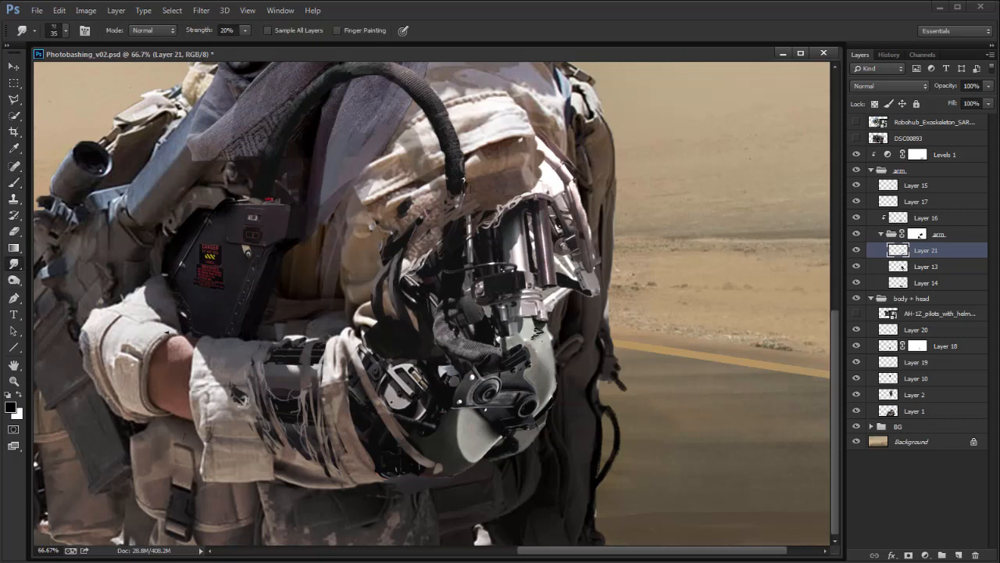
key(bracketleft)
key(b)
alt+click(551, 334)
drag(553, 371, 551, 342)
alt+click(549, 353)
alt+click(557, 385)
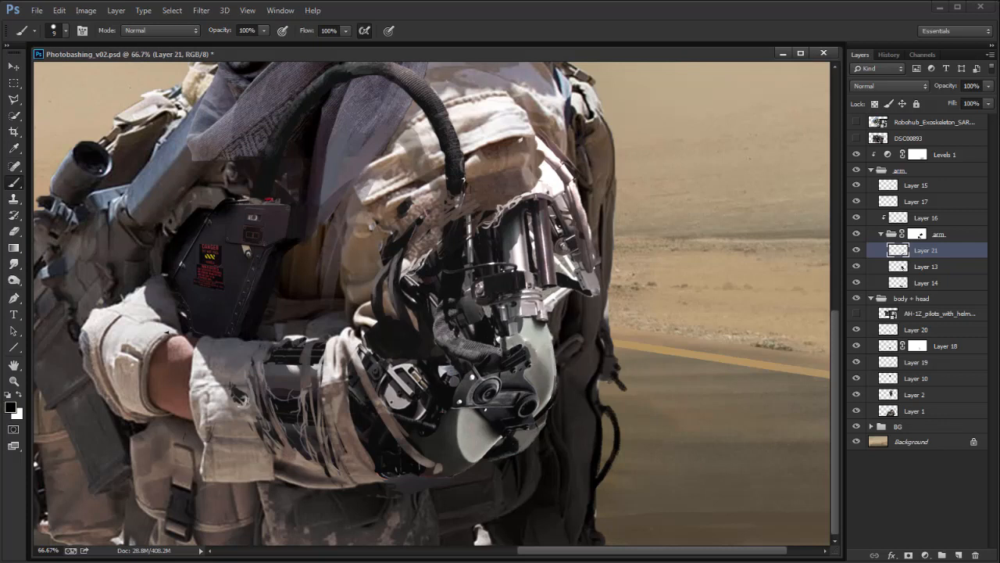
Step: Refine the elbow plate's back contour with sampled tones and smudge the strokes to blend them
alt+click(559, 367)
alt+click(553, 338)
alt+click(558, 331)
alt+click(556, 329)
key(x)
key(r)
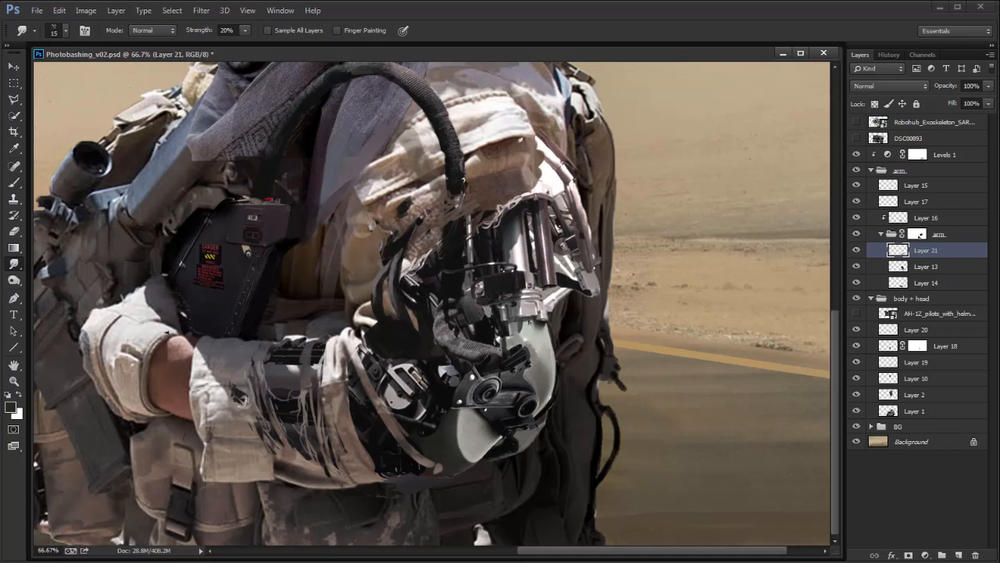
Step: Darken the inner side of the elbow plate and touch up its lower edge near the sleeve with sampled tones
key(b)
key(x)
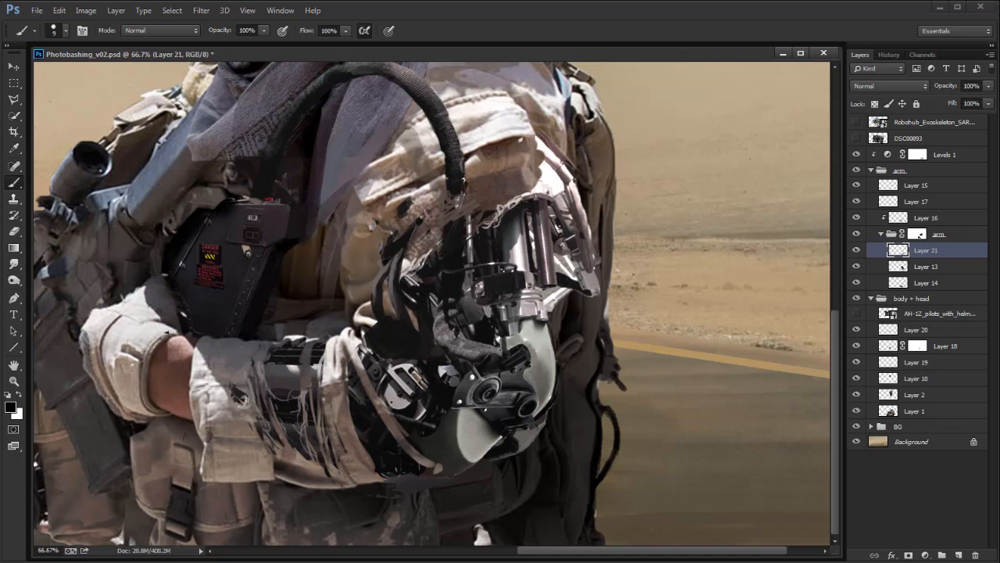
alt+click(522, 338)
alt+click(459, 466)
key(e)
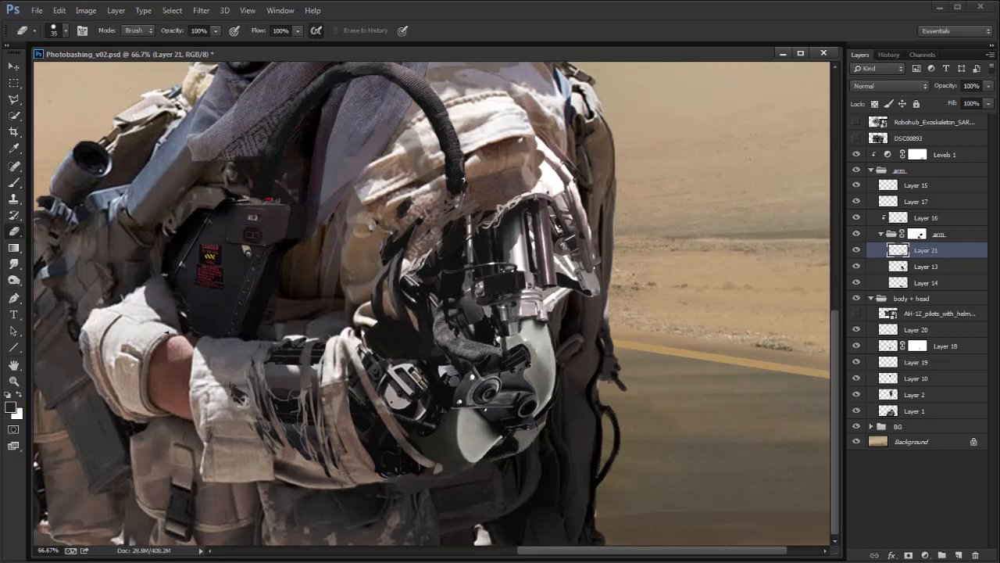
key(b)
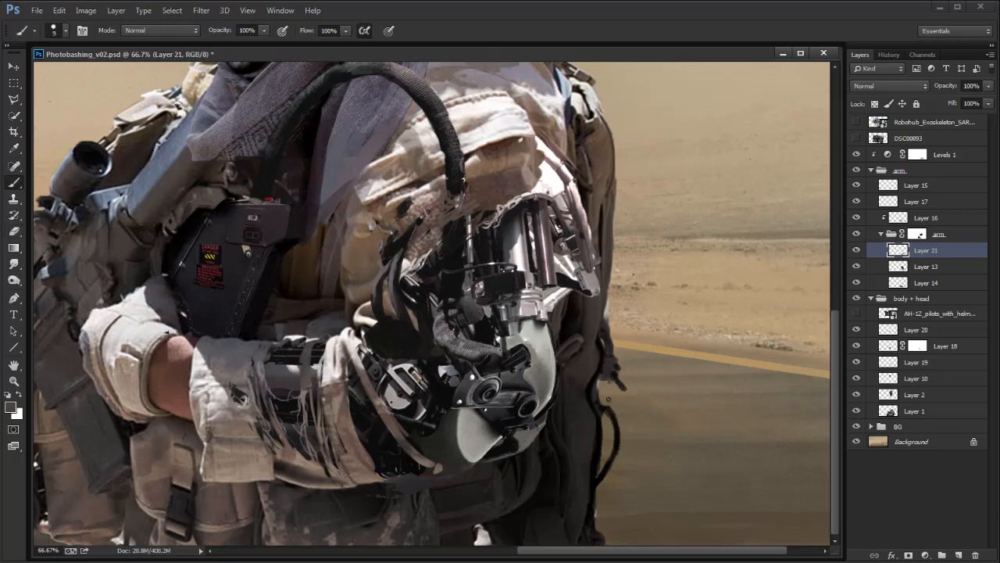
Step: Stretch and skew the elbow piece on Layer 21 outward to about 106% width and 113% height
key(d)
key(ctrl+minus)
key(ctrl+minus)
key(ctrl+t)
drag(650, 519, 658, 519)
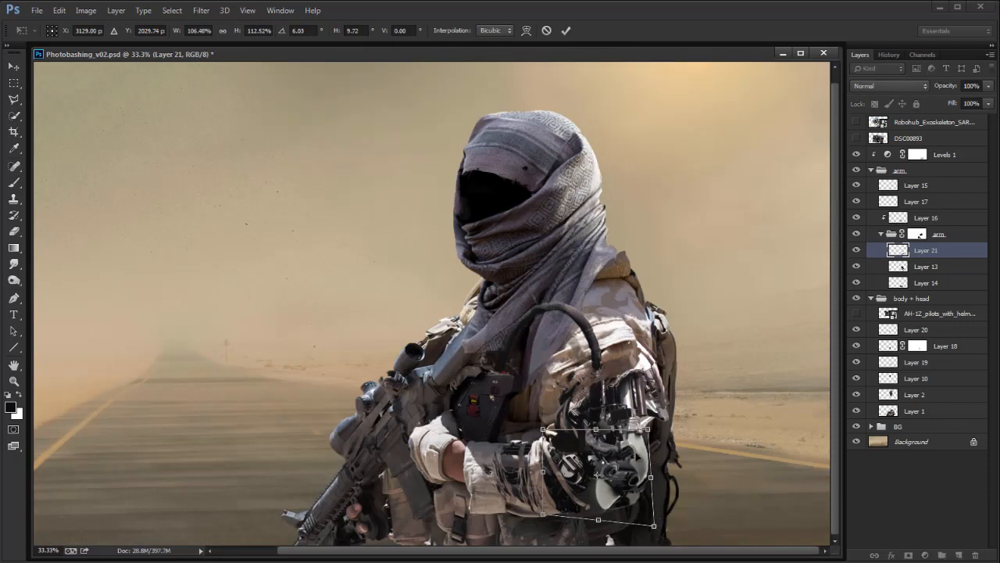
key(Return)
Step: Select the lower strip of the elbow piece, squash it slightly upward, and deselect it
key(m)
drag(536, 530, 653, 496)
key(v)
drag(596, 530, 596, 521)
key(Return)
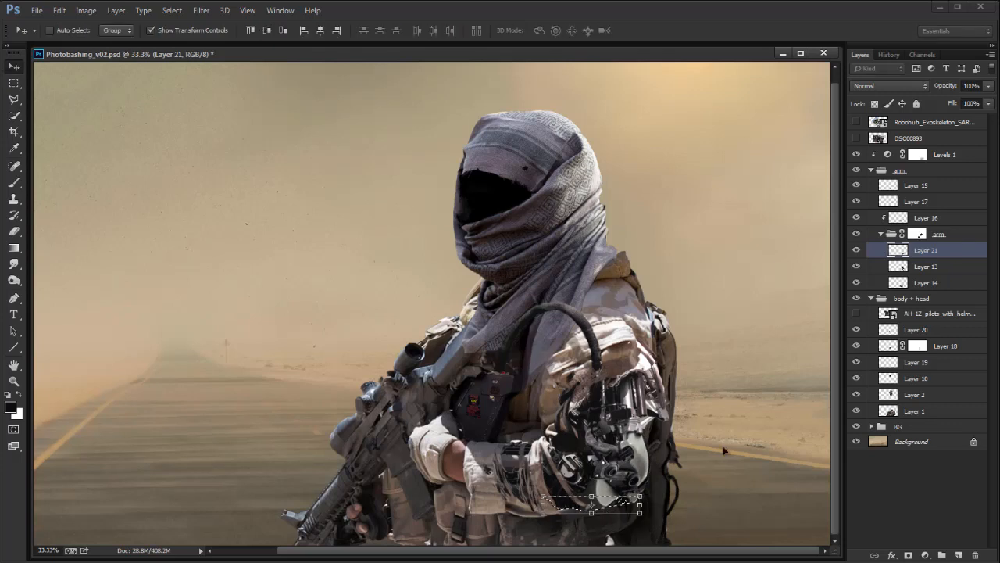
key(m)
key(ctrl+d)
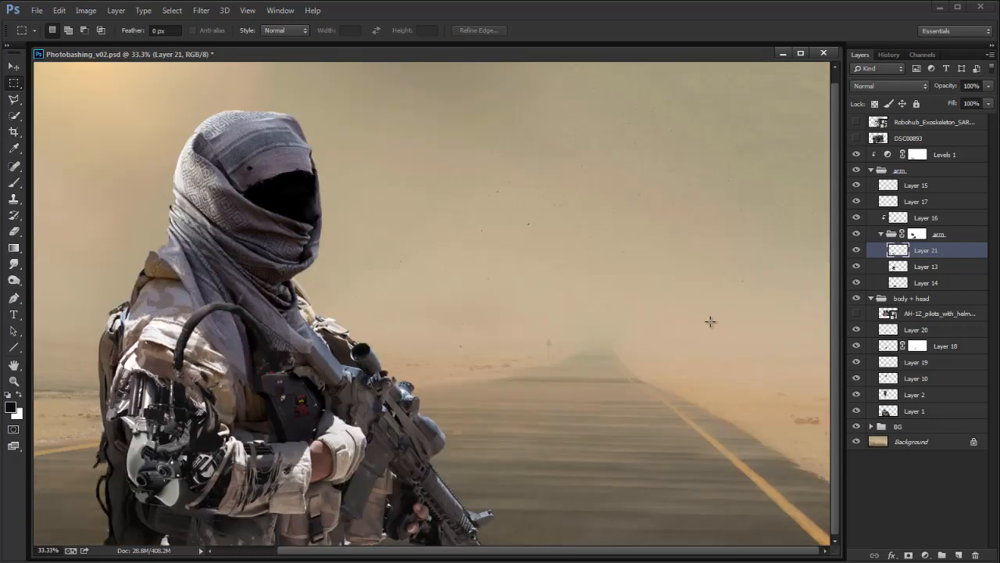
Step: Compare the arm with Layer 21 hidden and shown, then move and rescale the elbow piece to fit the joint
click(856, 251)
click(857, 251)
key(v)
drag(205, 481, 215, 475)
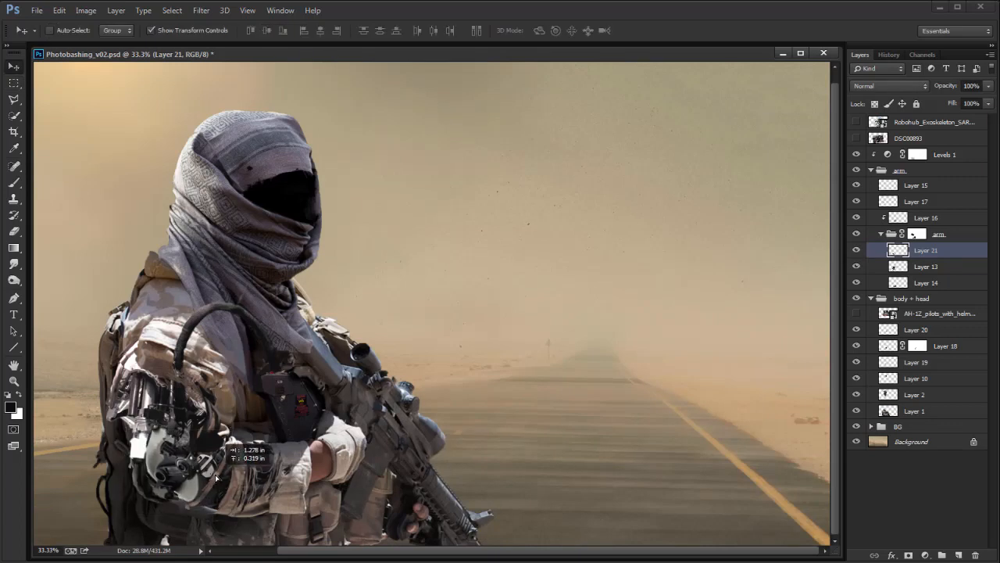
key(ctrl+t)
drag(266, 425, 238, 396)
drag(227, 457, 226, 469)
key(Return)
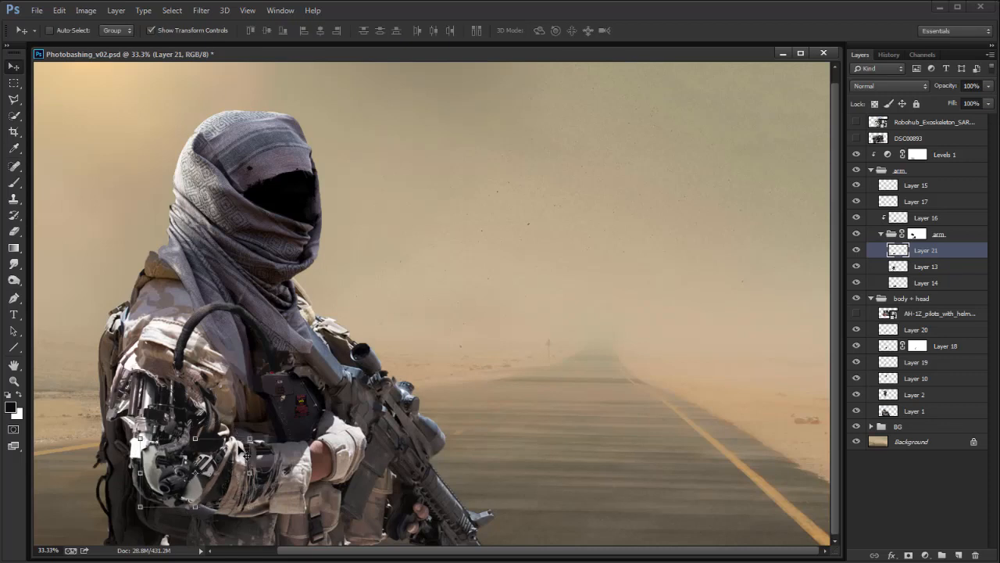
Step: Outline the white metal joint with Layer 21 hidden, and remove the part of the elbow piece covering it
click(858, 250)
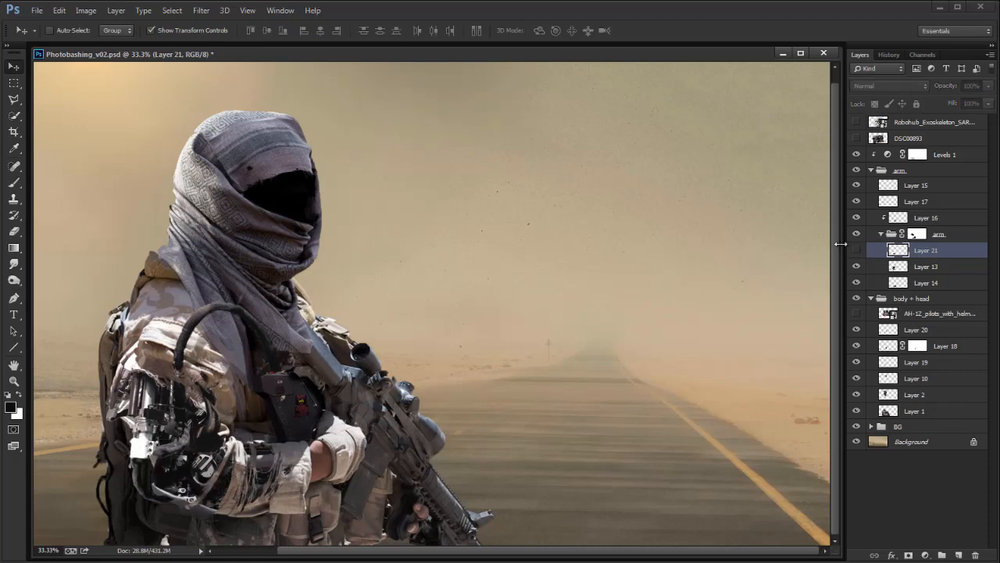
key(l)
click(148, 461)
click(124, 462)
click(116, 447)
click(126, 424)
click(188, 395)
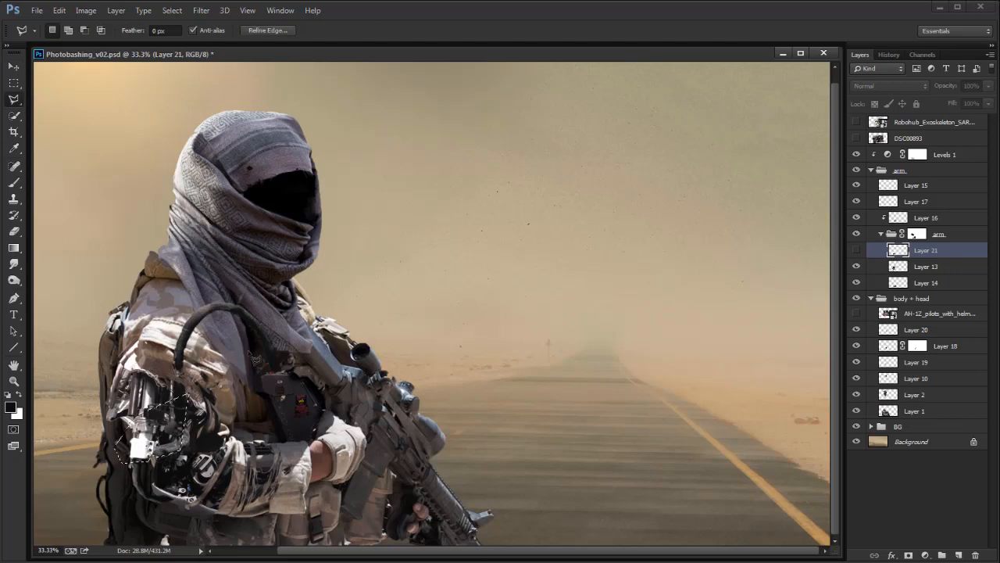
click(857, 250)
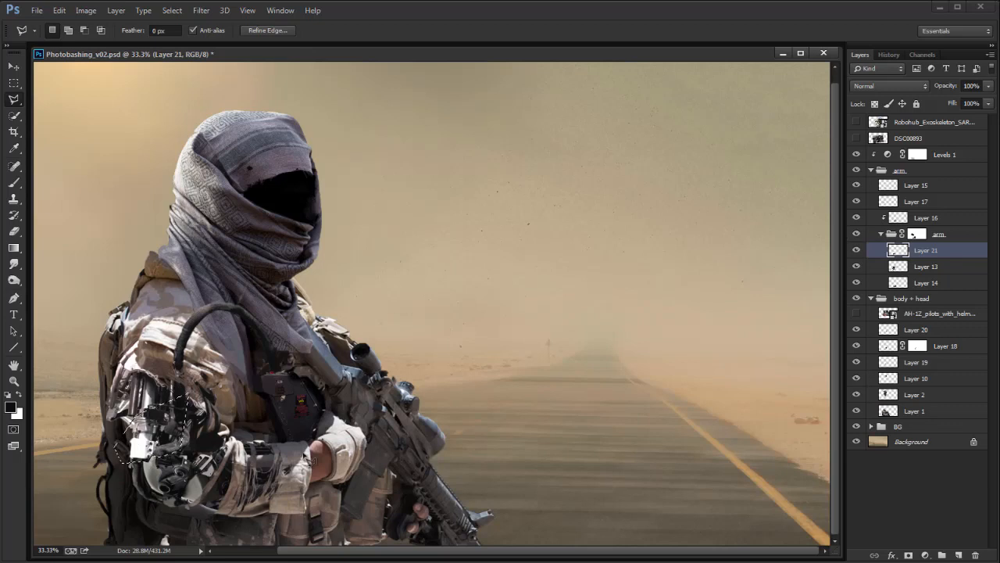
key(m)
click(281, 481)
Step: Add a new layer clipped to Layer 21 and shade the elbow piece with a black radial gradient
click(958, 555)
alt+click(920, 257)
key(g)
mouse_move(149, 472)
mouse_down()
mouse_move(170, 492)
mouse_move(158, 478)
mouse_up()
key(5)
key(5)
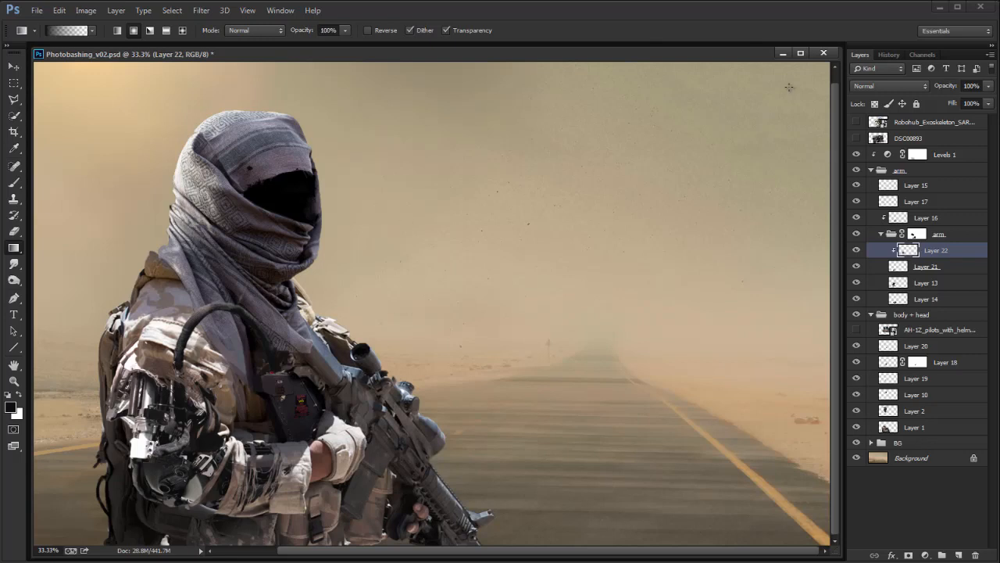
Step: Set the shading layer's blend mode to Darken, merge it into Layer 21, and clean up the elbow with the Eraser
click(890, 86)
click(880, 137)
key(Down)
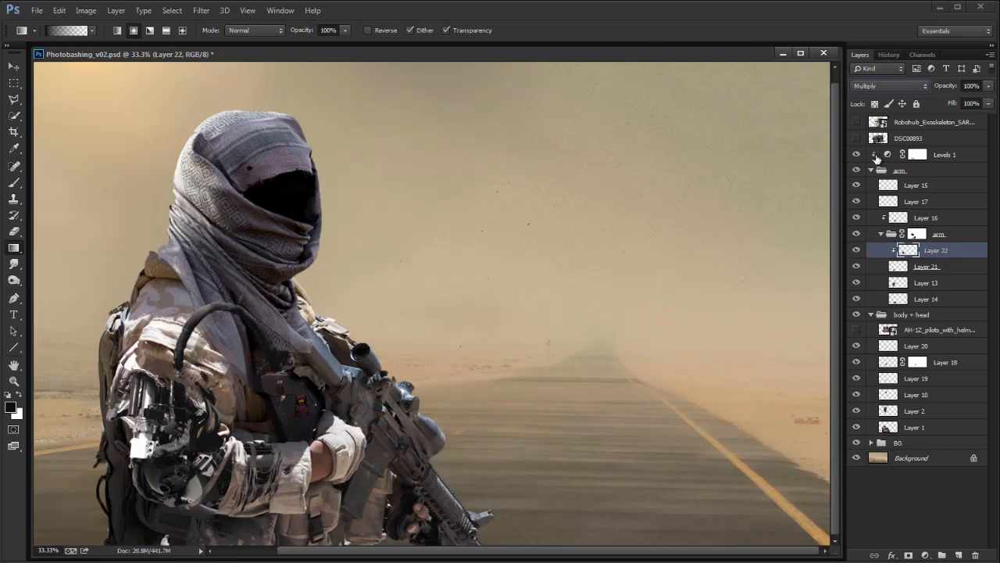
key(Up)
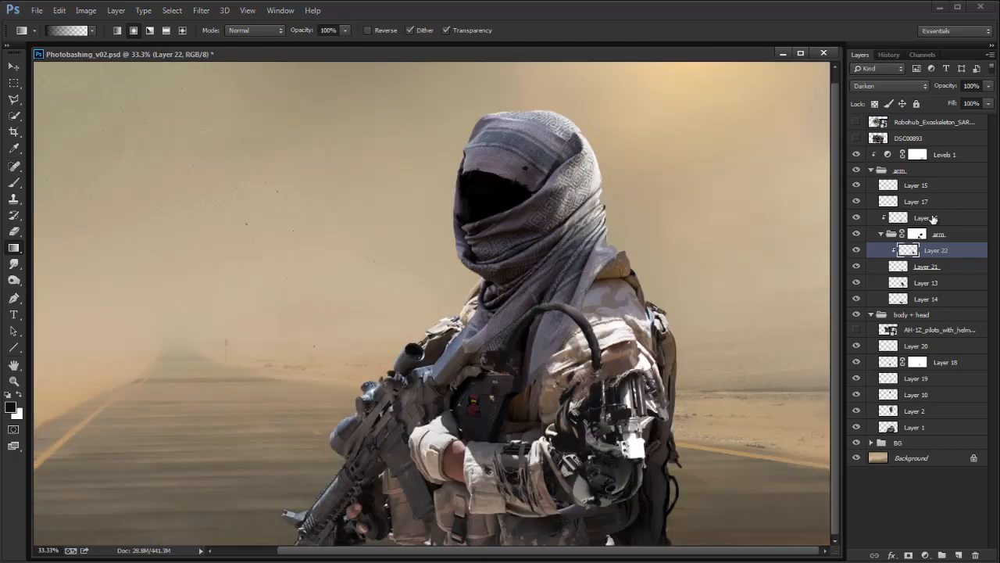
key(ctrl+e)
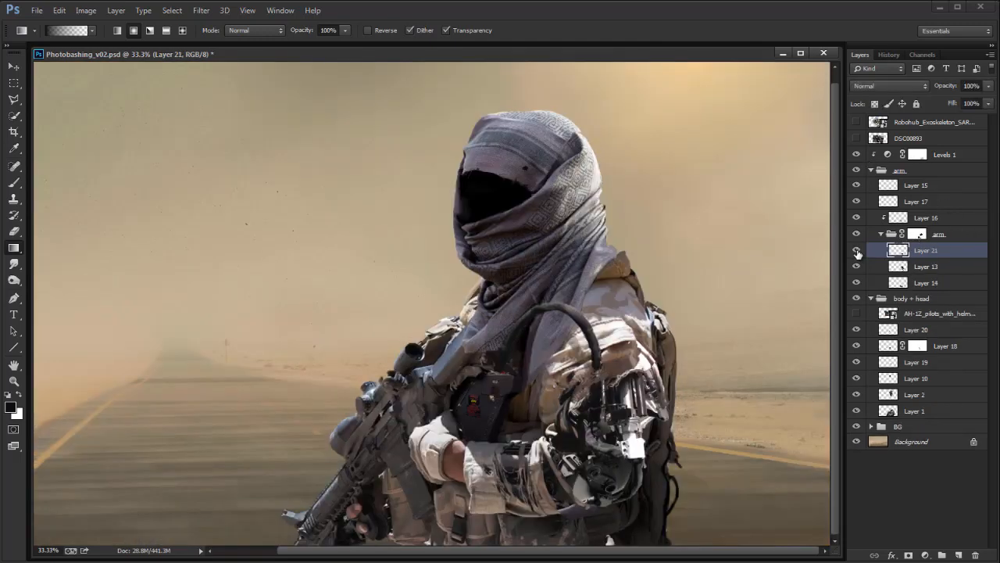
key(e)
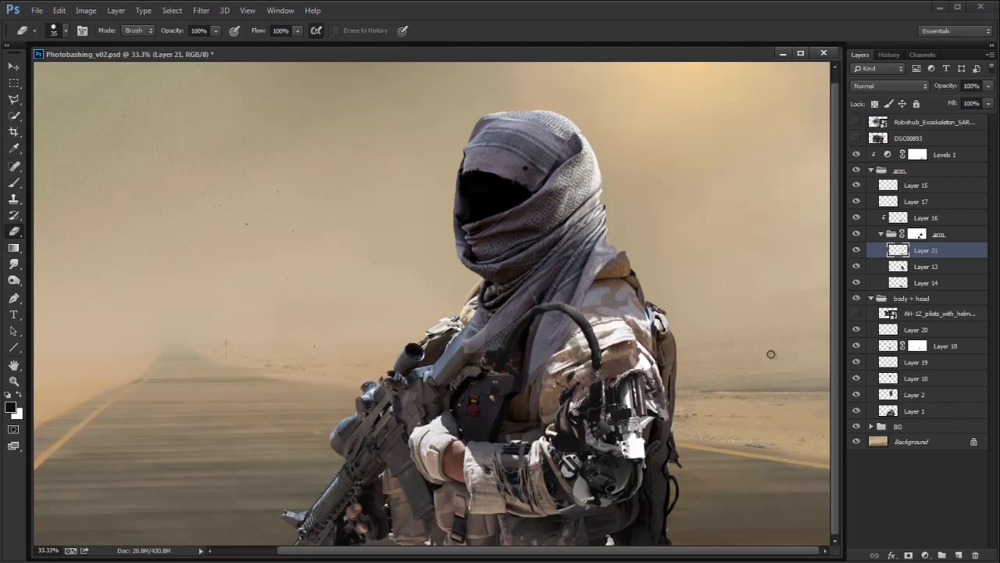
Step: Switch to the Reference folder in Windows Explorer and browse its Military subfolder for mechanical parts
key(alt+Tab)
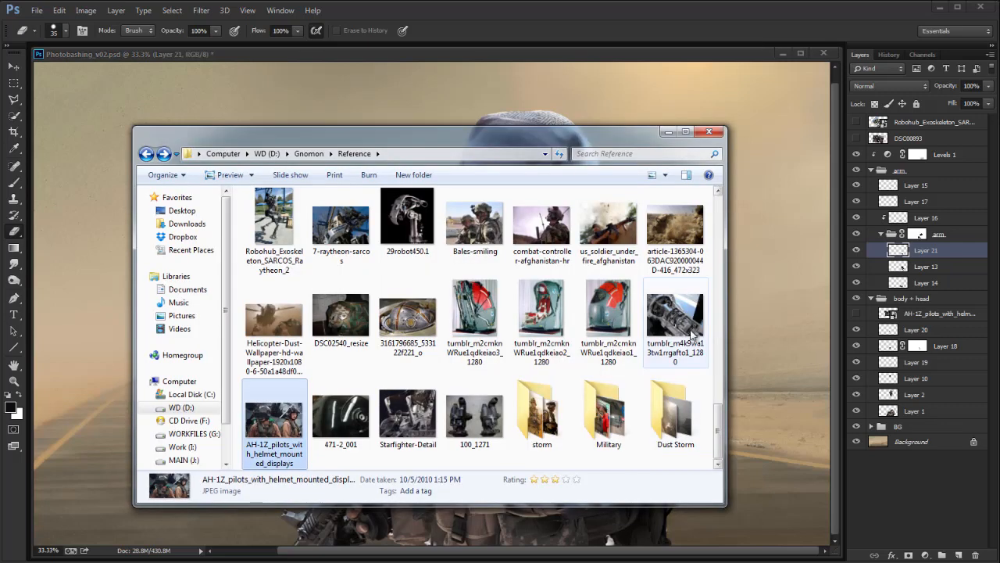
key(Up)
key(Up)
scroll(691, 303, up, 1)
scroll(691, 303, down, 1)
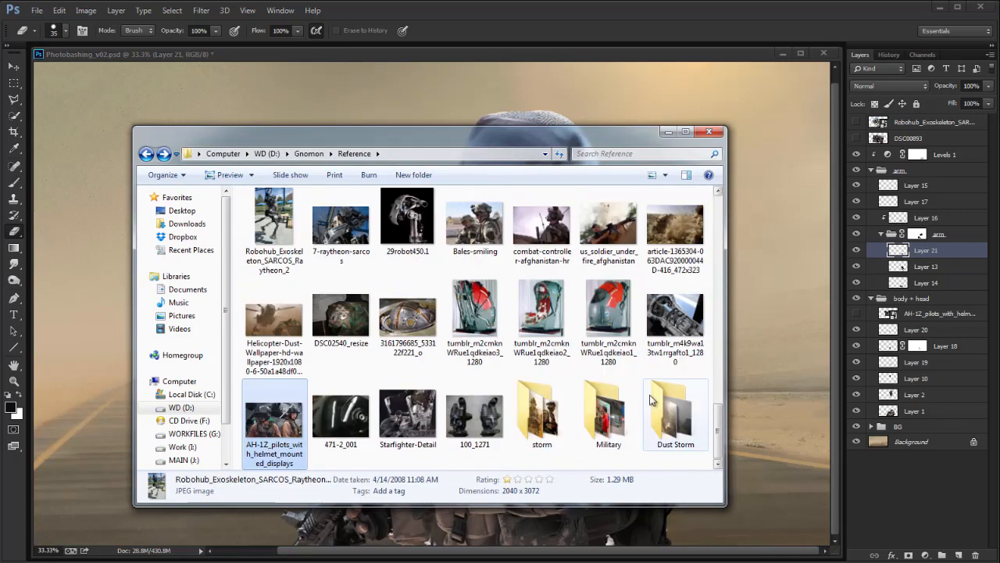
double_click(608, 418)
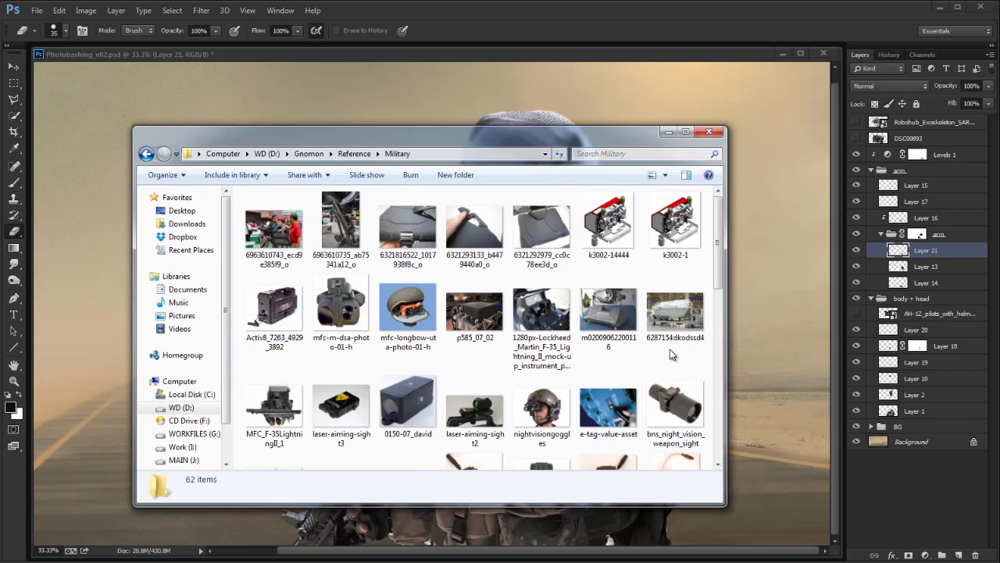
key(Right)
key(Down)
key(Down)
key(Down)
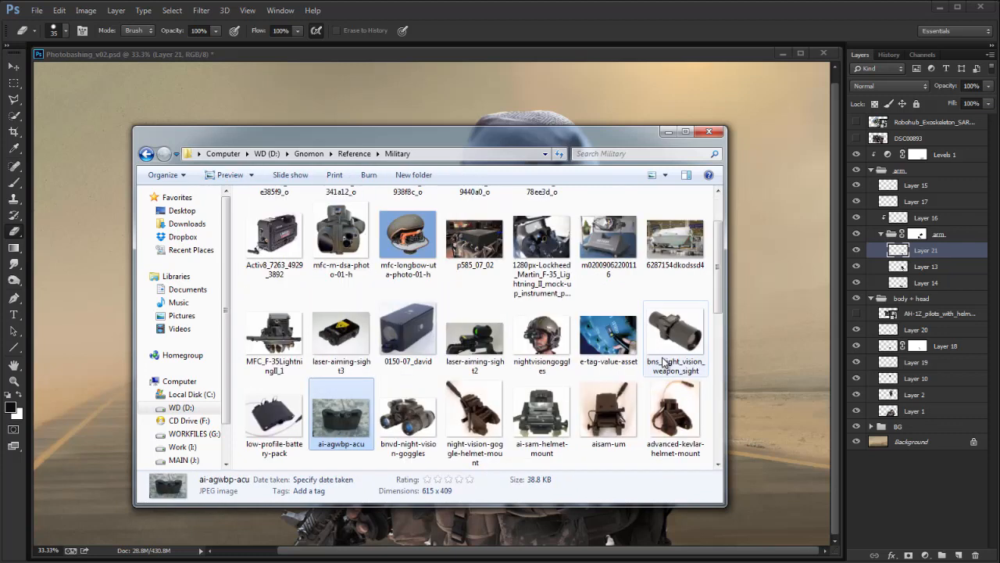
Step: Preview the MFC_F-35LightningII_1 photo and place it into Photobashing_v02.psd above Layer 21
key(Up)
key(Left)
key(Return)
key(Right)
key(Left)
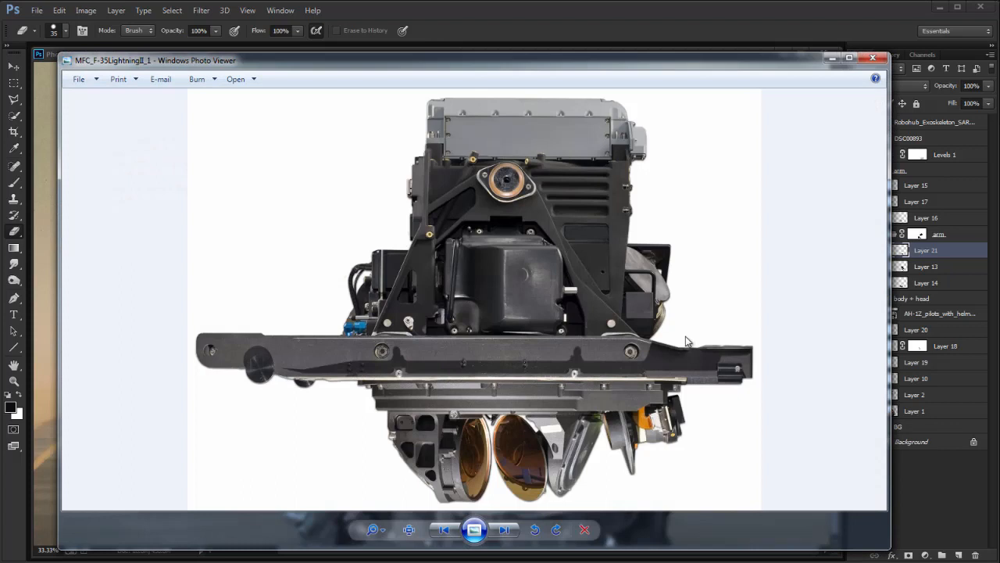
click(873, 57)
drag(283, 329, 598, 95)
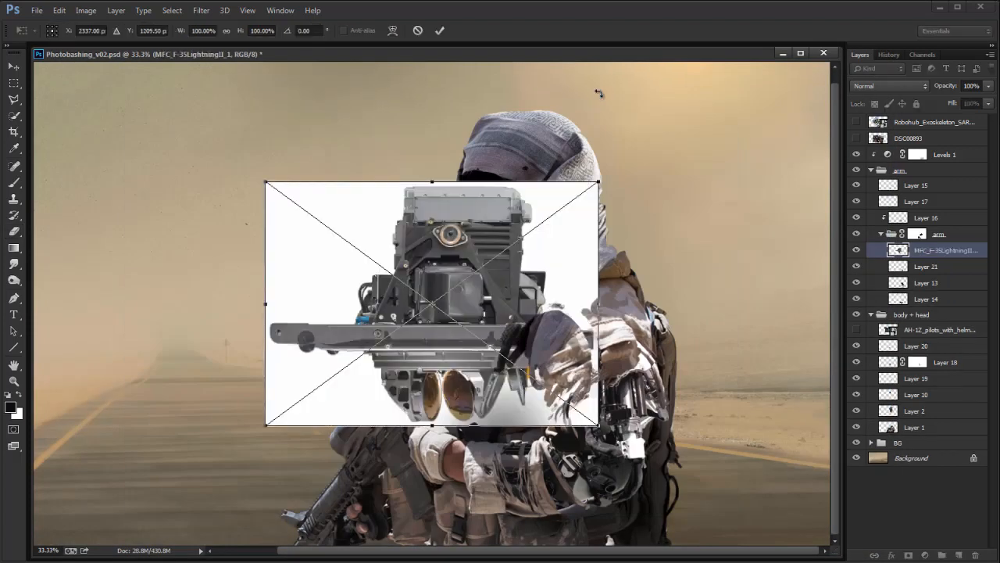
Step: Quick-select the grey casing at the top of the placed photo, copy it to its own layer, and hide the photo
key(w)
drag(438, 193, 497, 207)
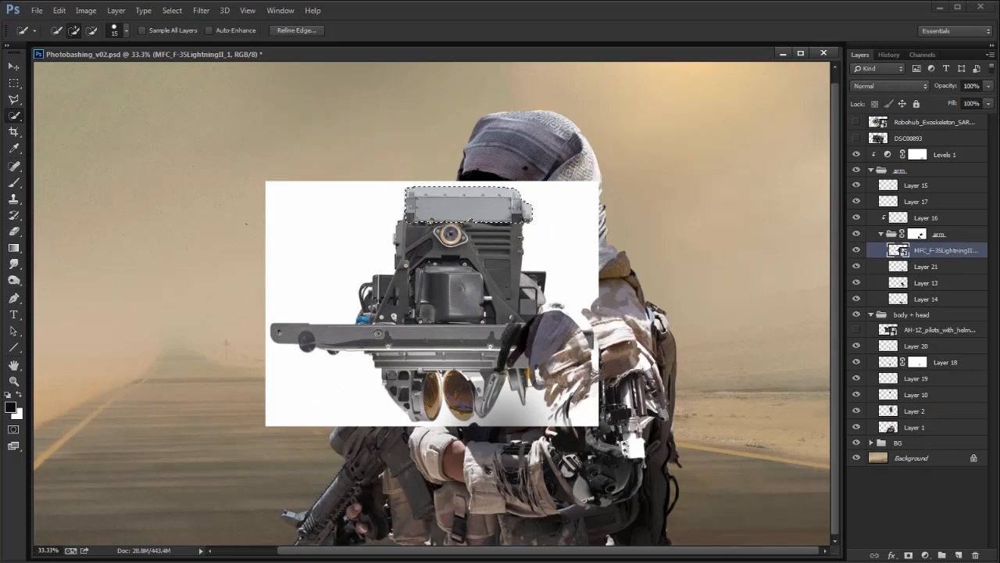
key(ctrl+j)
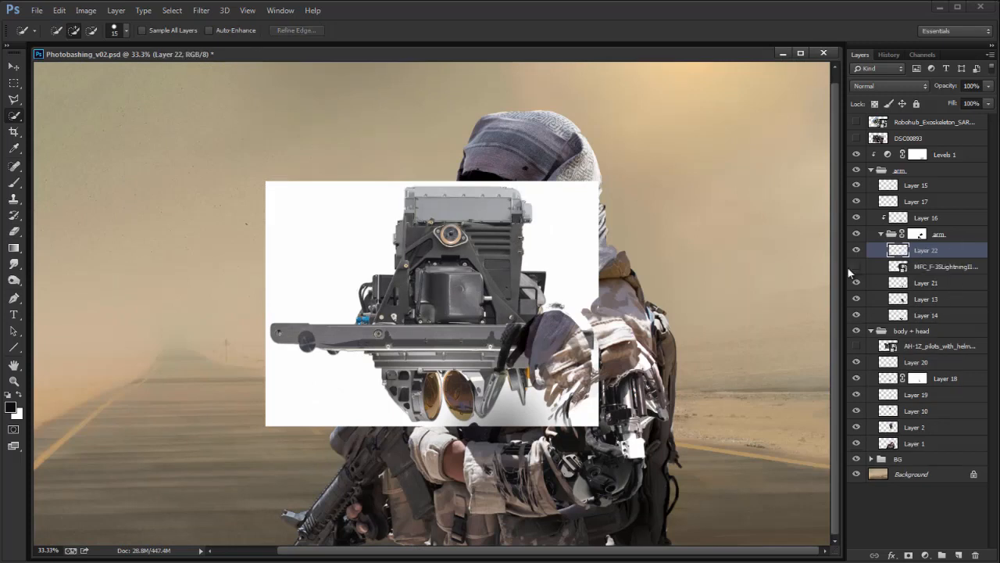
click(857, 267)
Step: Rotate the grey casing by about 78° and move and scale it to fit over the mechanical upper arm
key(ctrl+t)
drag(588, 262, 512, 368)
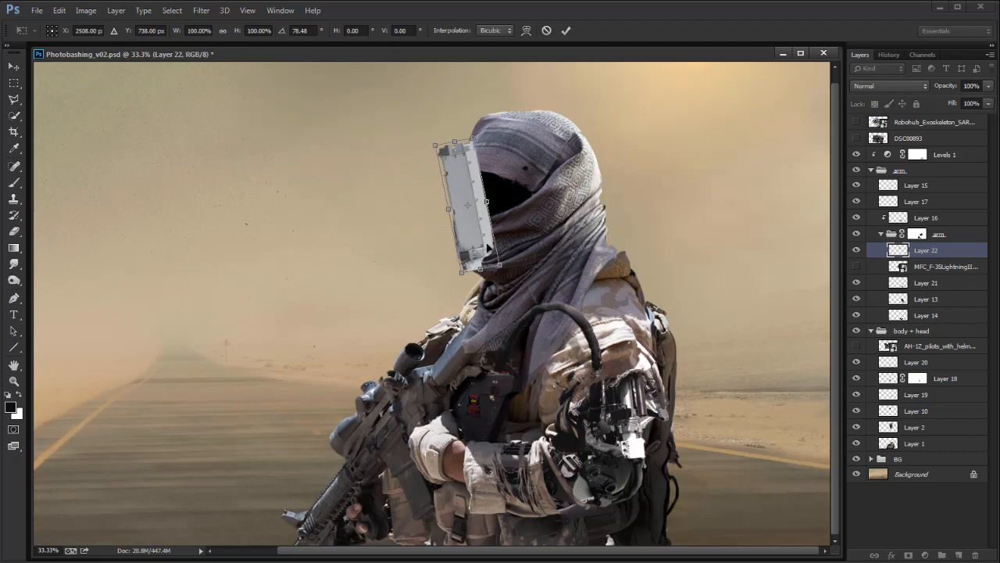
key(Return)
drag(484, 241, 657, 424)
key(ctrl+t)
key(Return)
drag(648, 371, 643, 425)
key(Return)
Step: Clean up the grey casing's edges on the upper arm by erasing stray bits and painting with greys sampled from it
key(e)
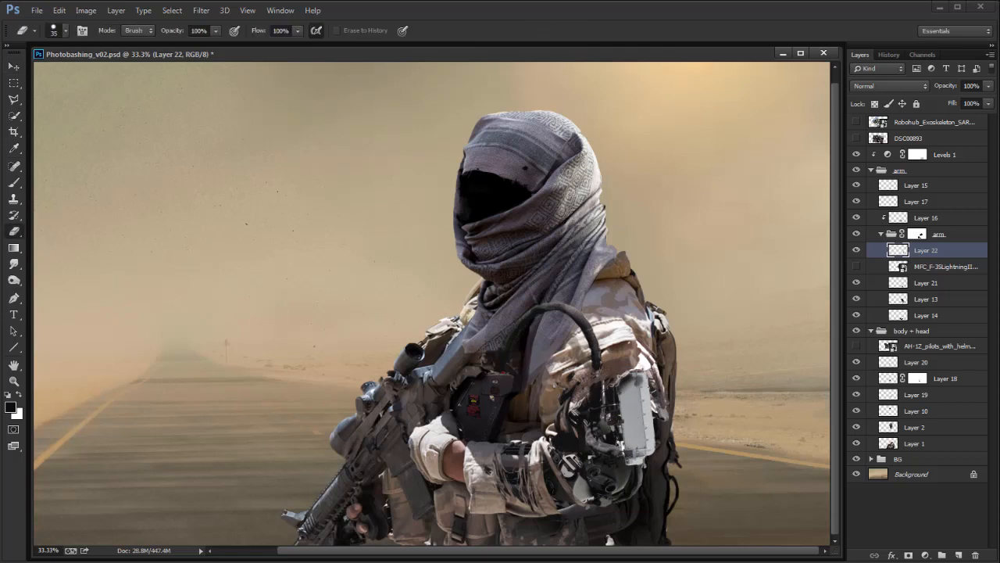
key(b)
alt+click(630, 422)
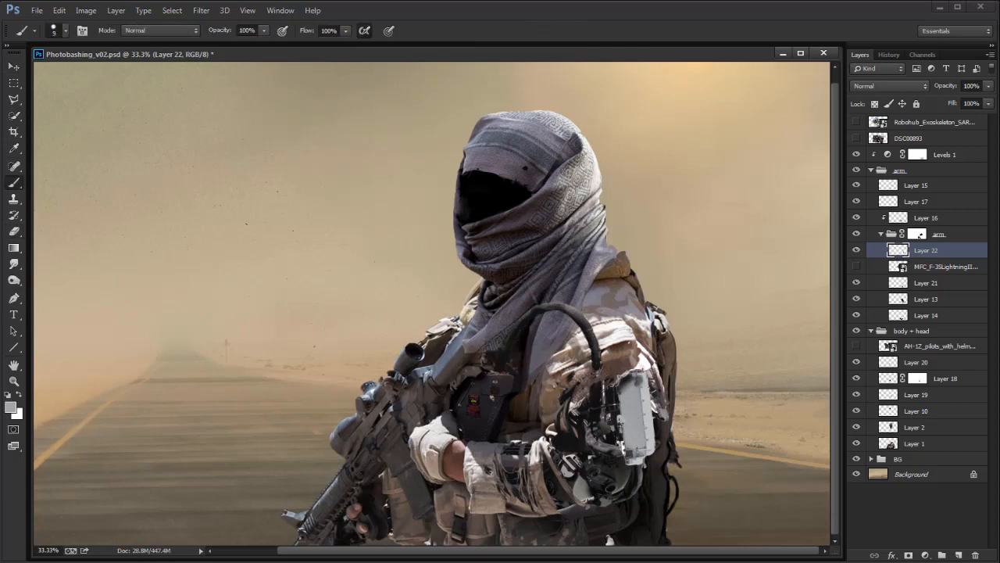
key(d)
alt+click(627, 424)
key(e)
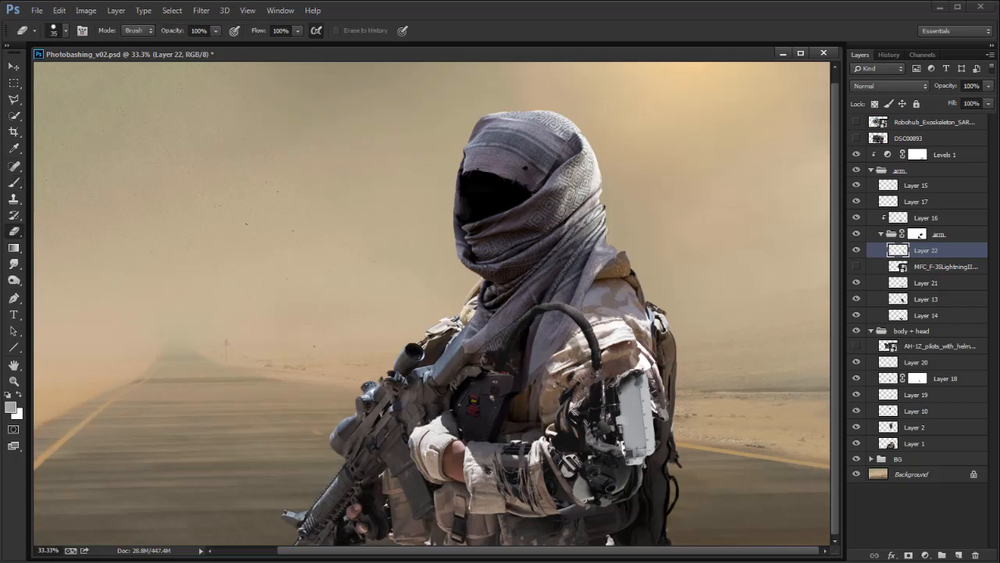
key(b)
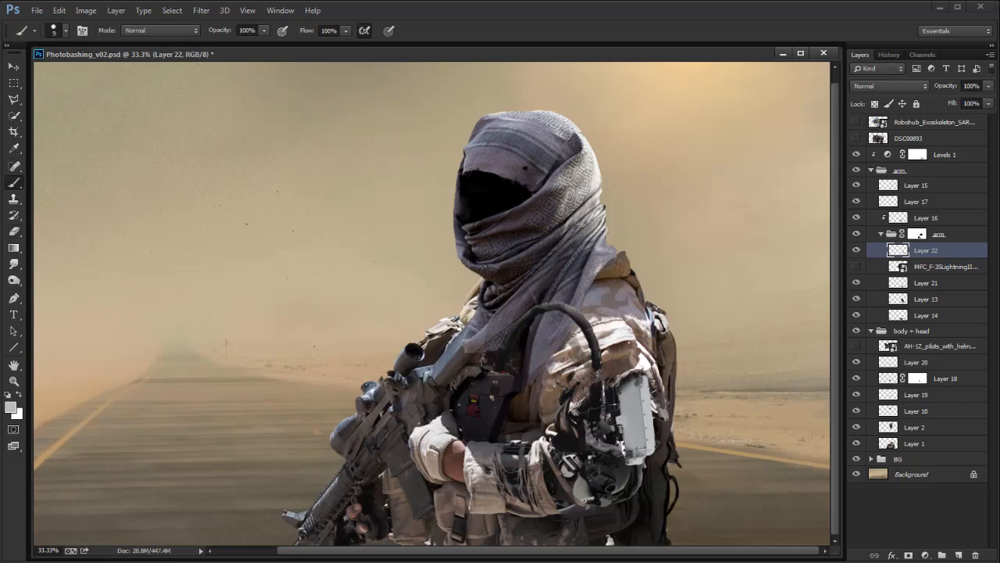
alt+click(640, 376)
alt+click(642, 377)
Step: Check the casing by toggling Layer 22's visibility, and move Layer 22 beneath the hidden MFC_F-35LightningII photo layer
click(857, 250)
click(857, 250)
drag(922, 267, 922, 270)
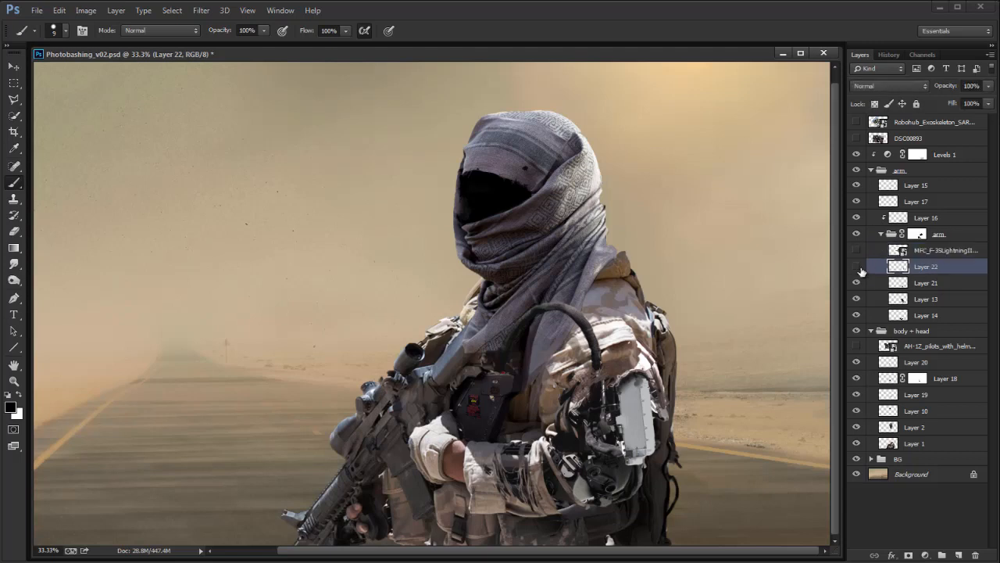
Step: Apply Match Color to Layer 22 using the AH-1Z_pilots layer of Photobashing_v02.psd as source, with the effect partly faded
click(262, 365)
click(270, 391)
click(263, 386)
click(261, 387)
key(Down)
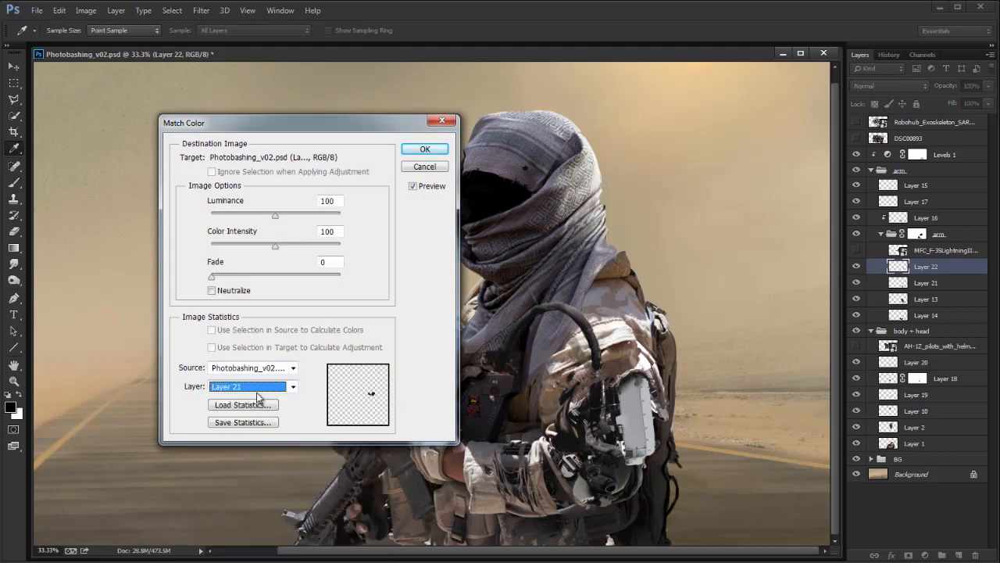
key(Down)
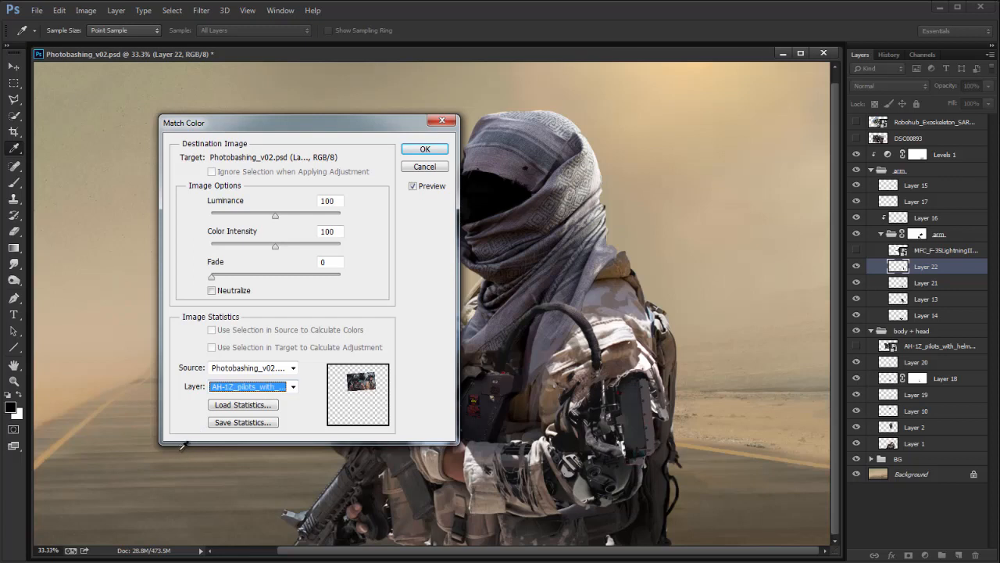
drag(276, 275, 285, 277)
key(Return)
Step: Outline the casing's front face and its outer edge on the upper arm with one combined Polygonal Lasso selection
key(b)
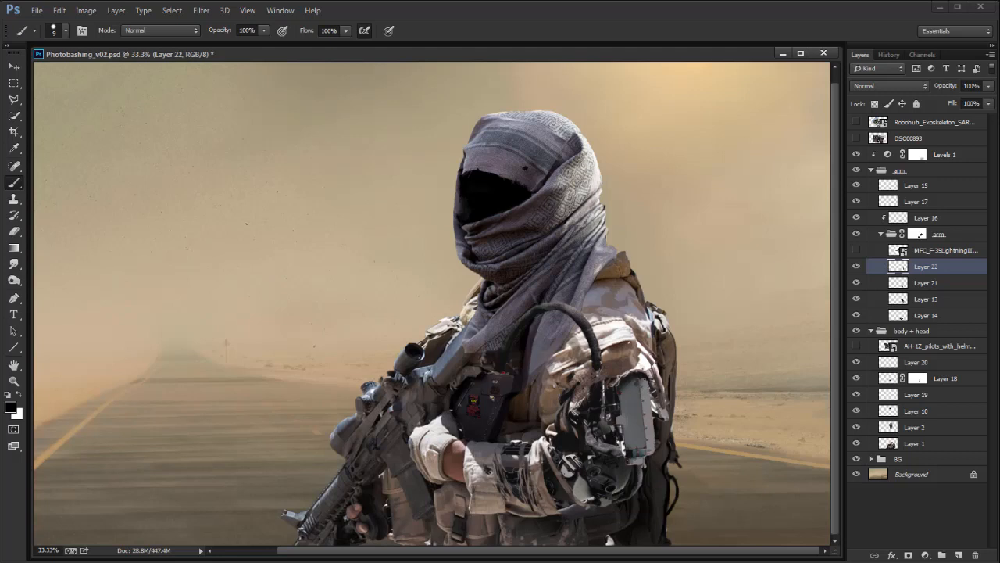
key(l)
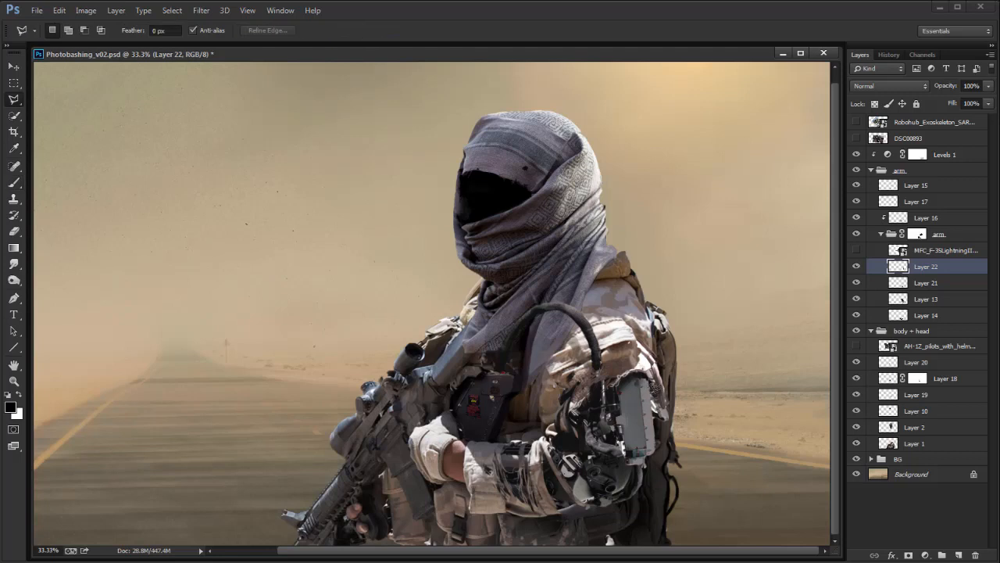
click(645, 444)
click(660, 449)
click(670, 376)
click(646, 381)
shift+click(636, 398)
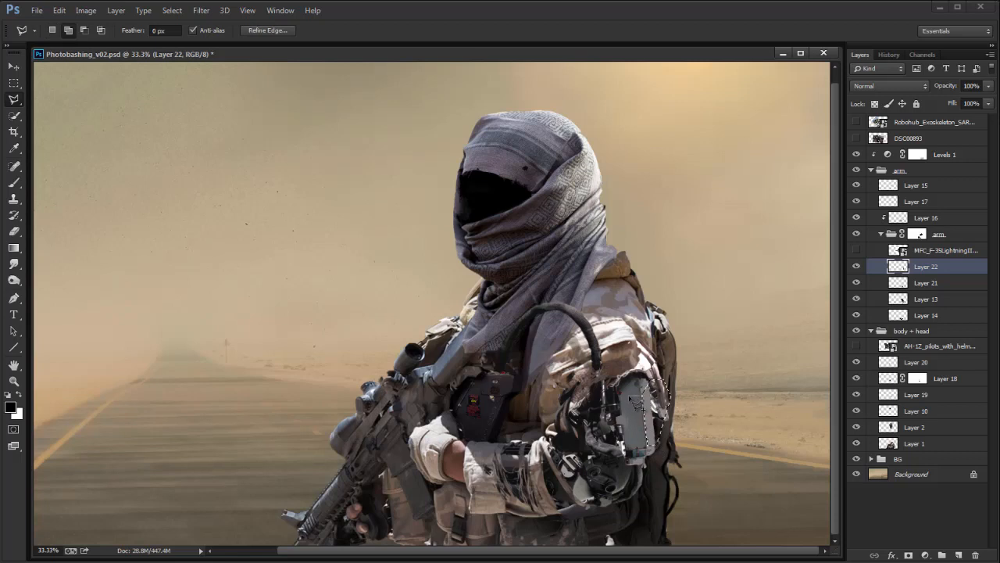
click(613, 393)
click(626, 451)
double_click(664, 451)
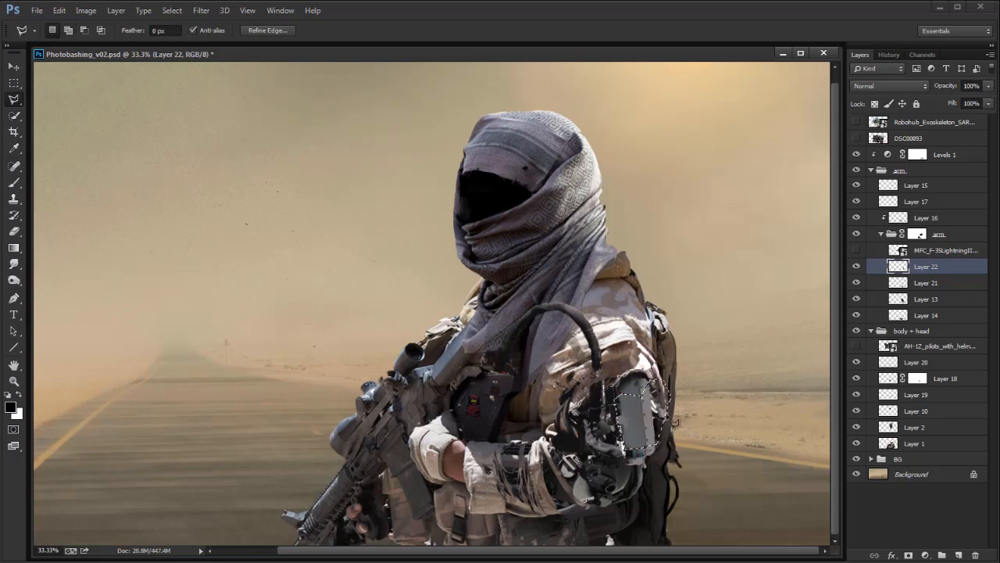
Step: Add a Levels adjustment to the selected casing area with RGB input levels 22, 1.30 and 133
click(925, 555)
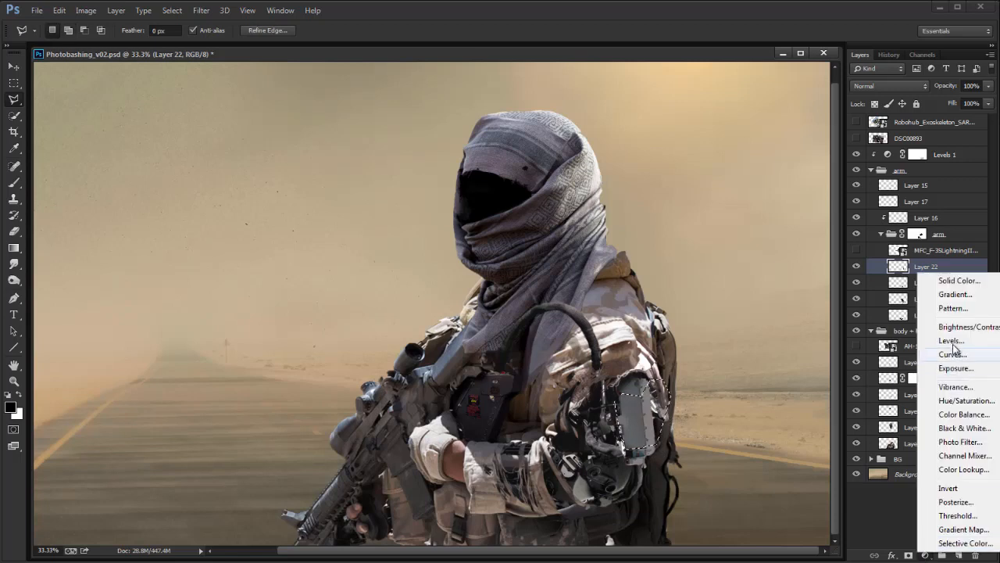
click(951, 340)
drag(758, 224, 304, 258)
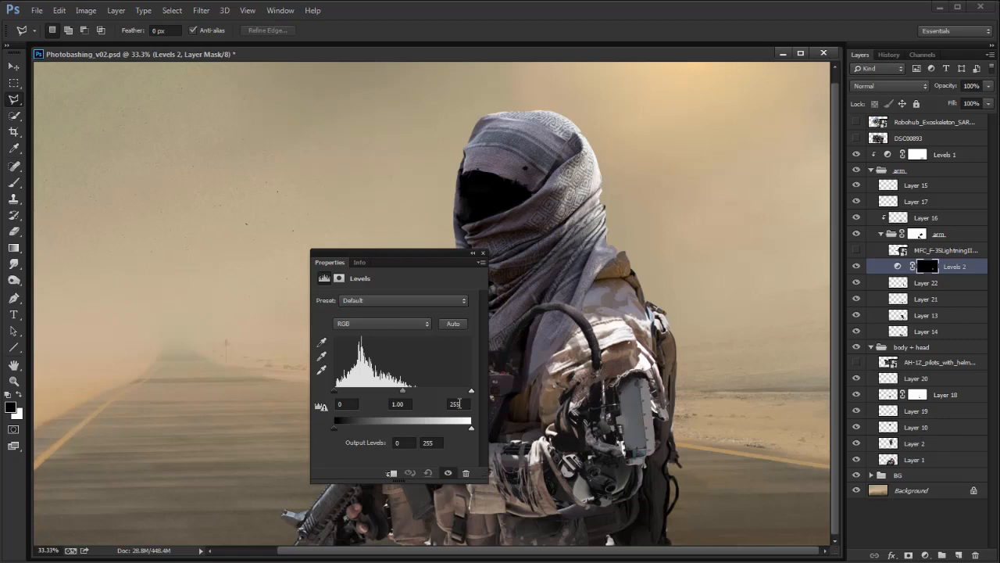
drag(469, 391, 346, 391)
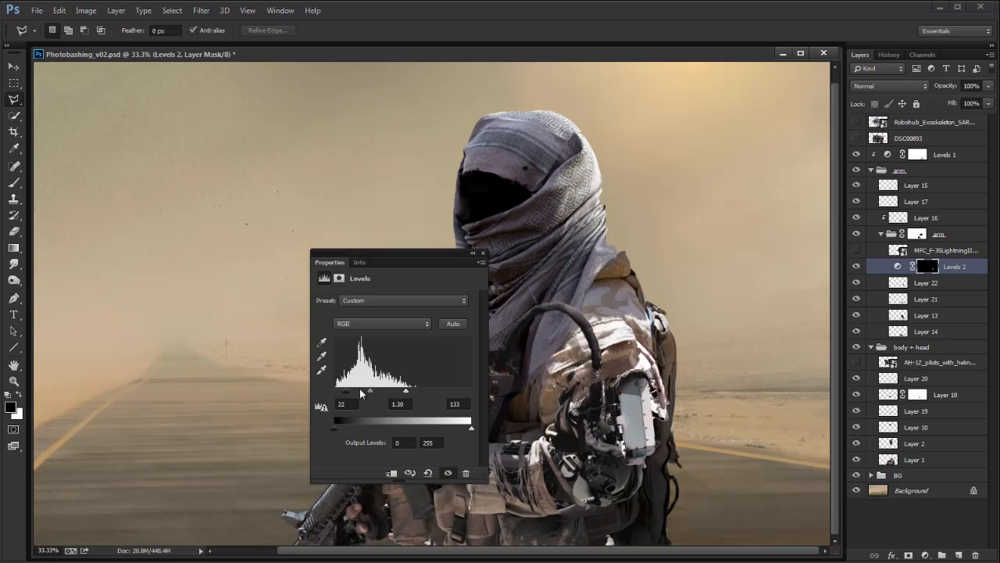
key(Return)
click(387, 325)
click(433, 257)
drag(360, 255, 256, 257)
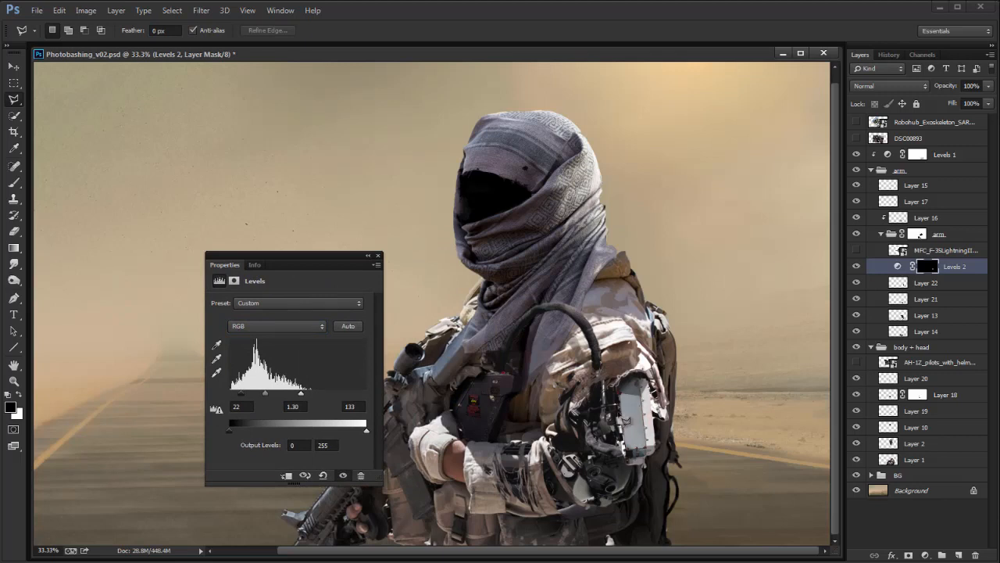
Step: Set the Levels midtones per channel to 0.92 for Blue, 1.03 for Green and about 1.17 for Red
click(260, 328)
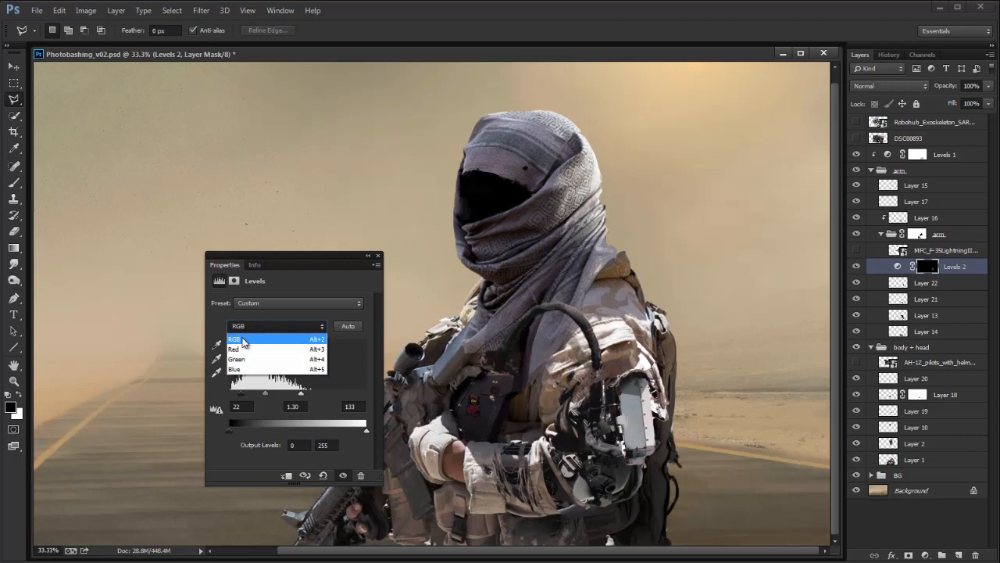
click(249, 368)
drag(303, 397, 304, 398)
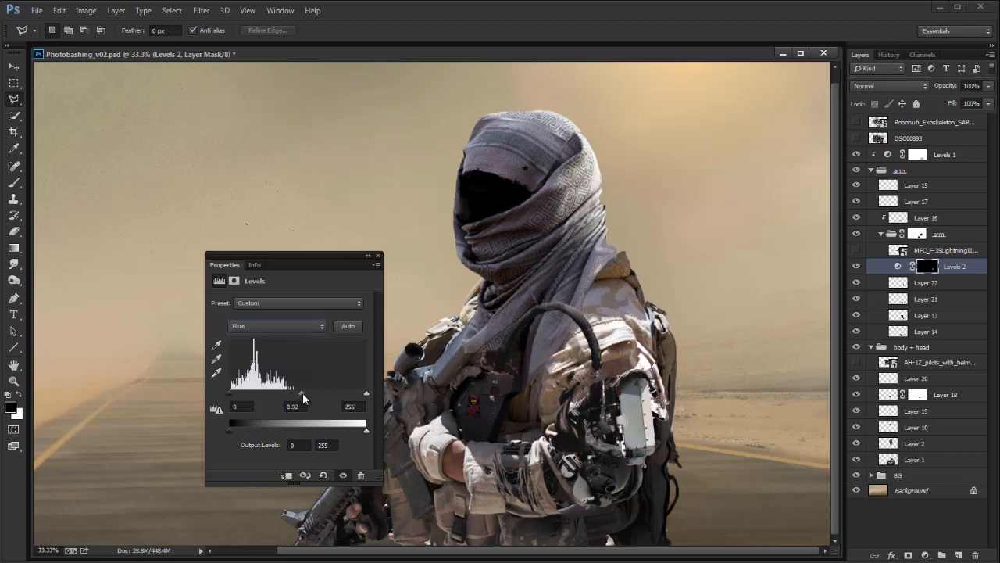
click(267, 328)
click(267, 361)
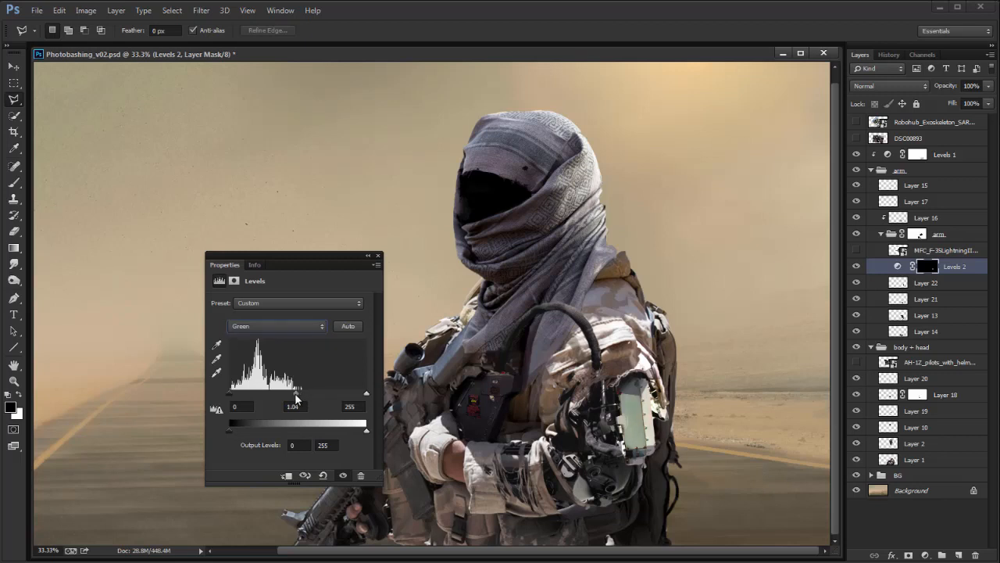
click(267, 326)
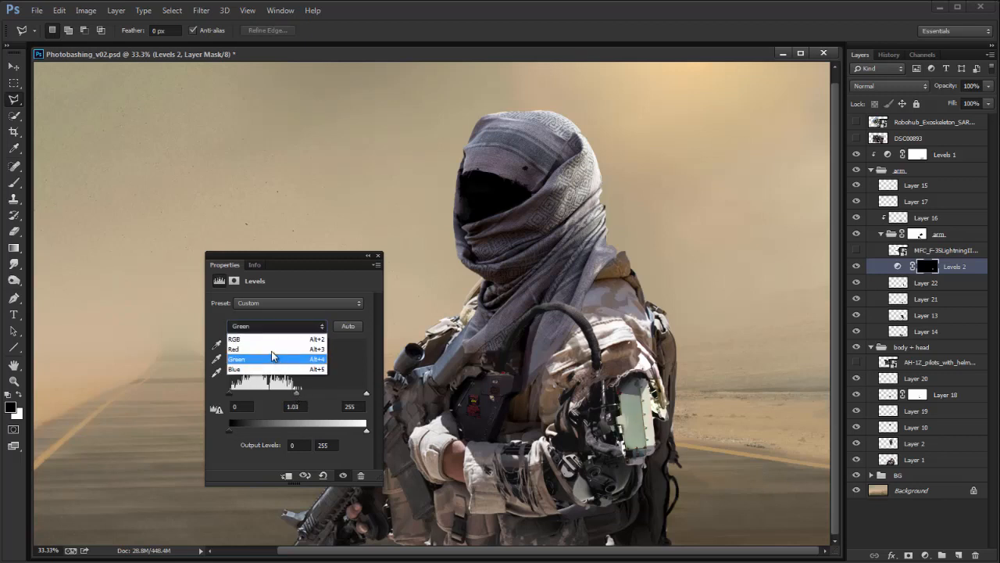
click(272, 350)
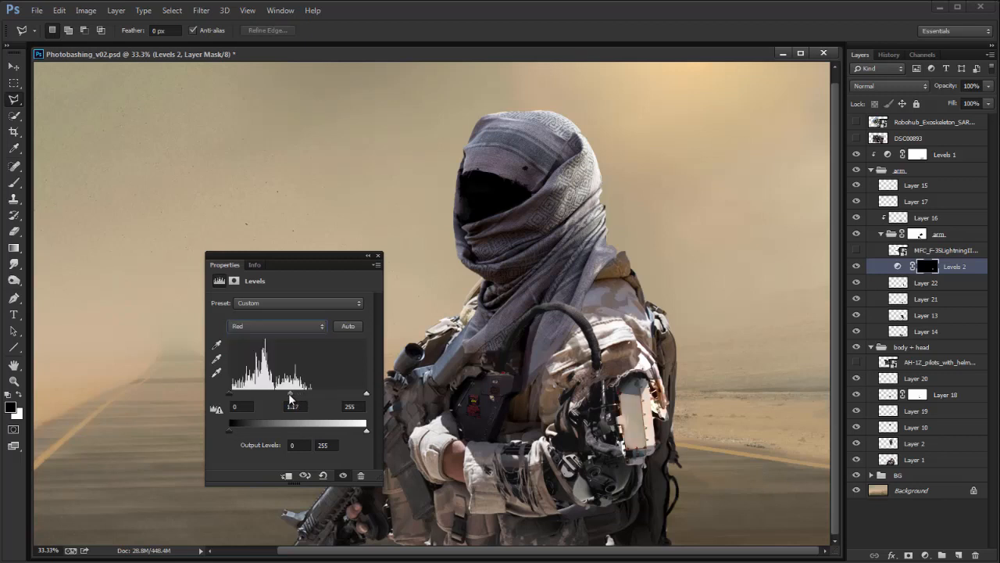
Step: Refine the Levels midtones to about 1.17 for Green and 0.90 for Blue, and close the adjustment settings
click(281, 331)
click(286, 361)
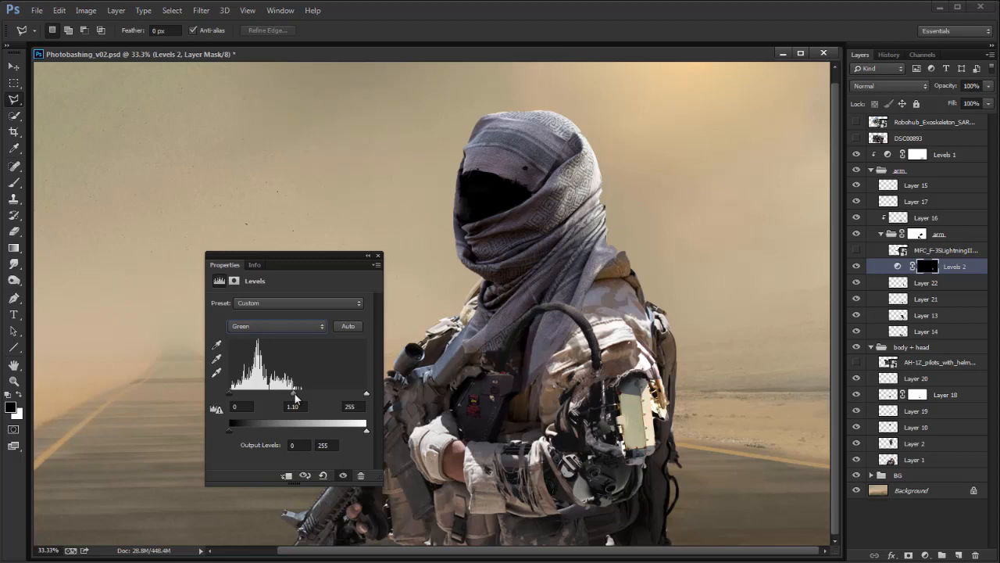
click(283, 327)
click(287, 372)
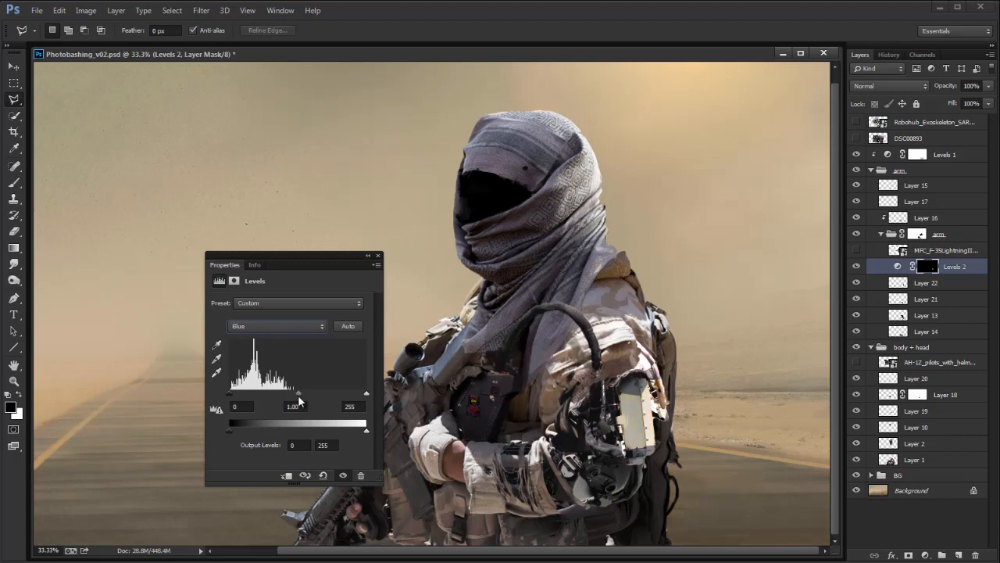
drag(298, 392, 290, 393)
key(alt+4)
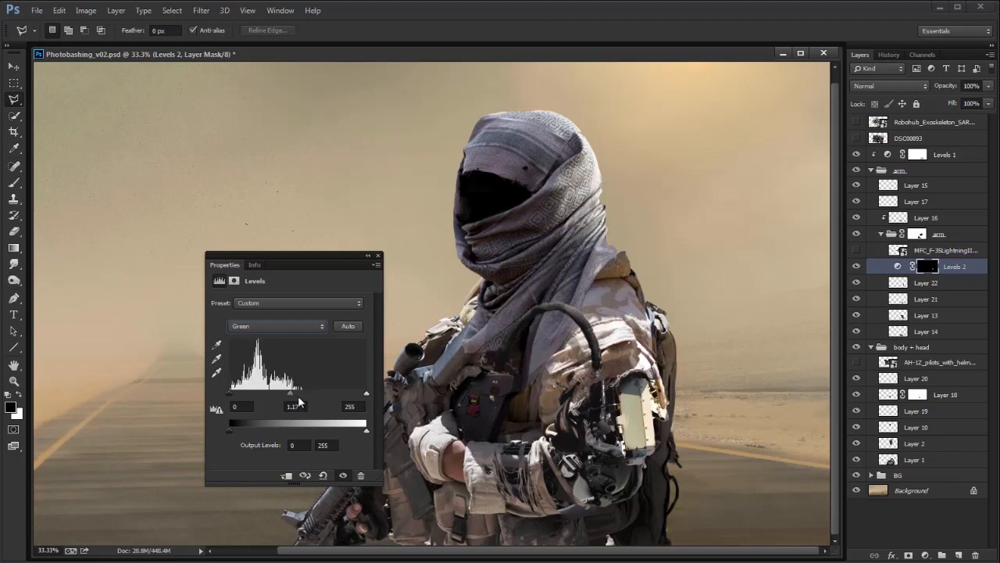
key(alt+5)
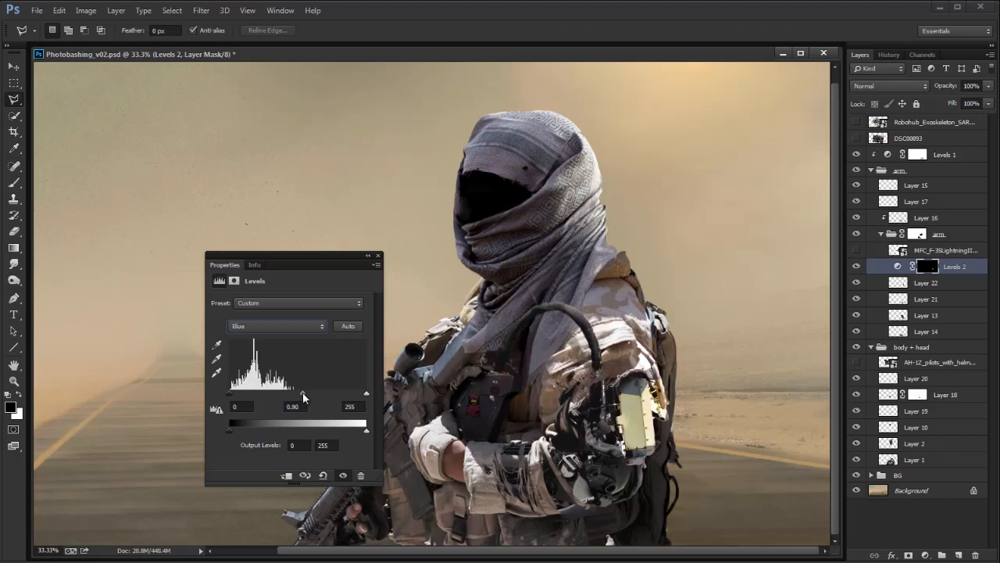
click(377, 256)
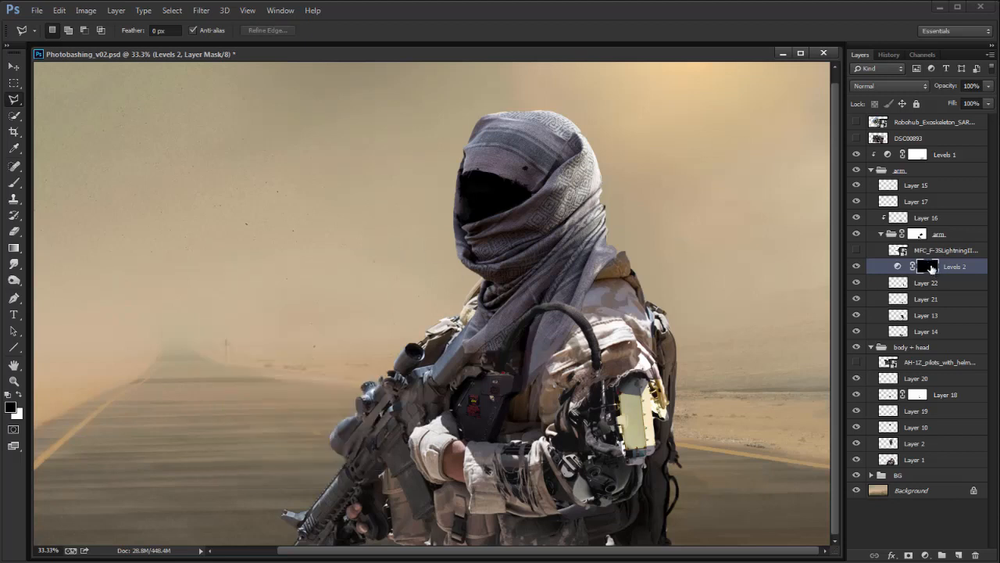
Step: Soften the Levels 2 mask across the casing with black gradients at 30 to 40% opacity, replacing the radial gradient with a linear one
key(g)
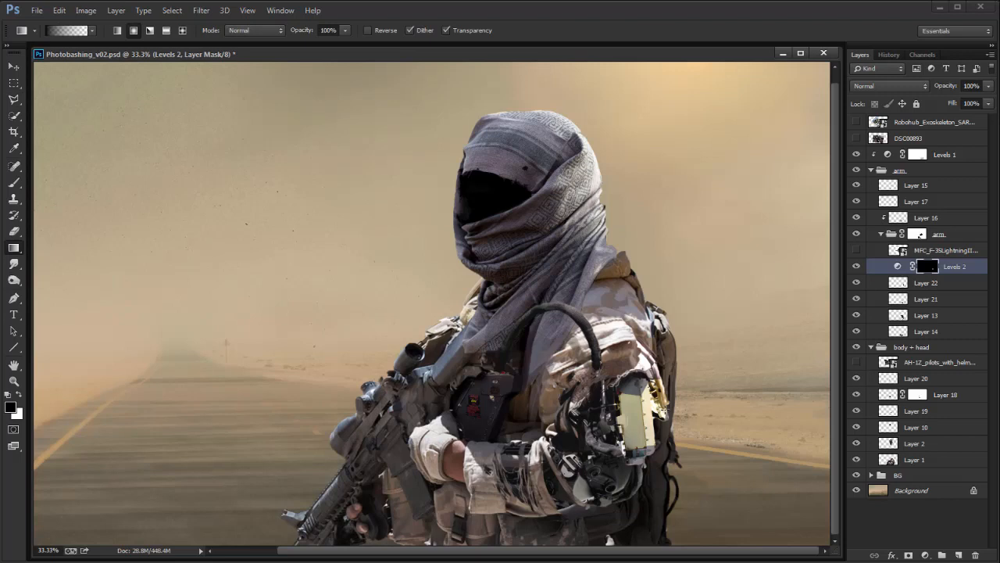
key(4)
drag(648, 445, 647, 373)
drag(663, 414, 681, 430)
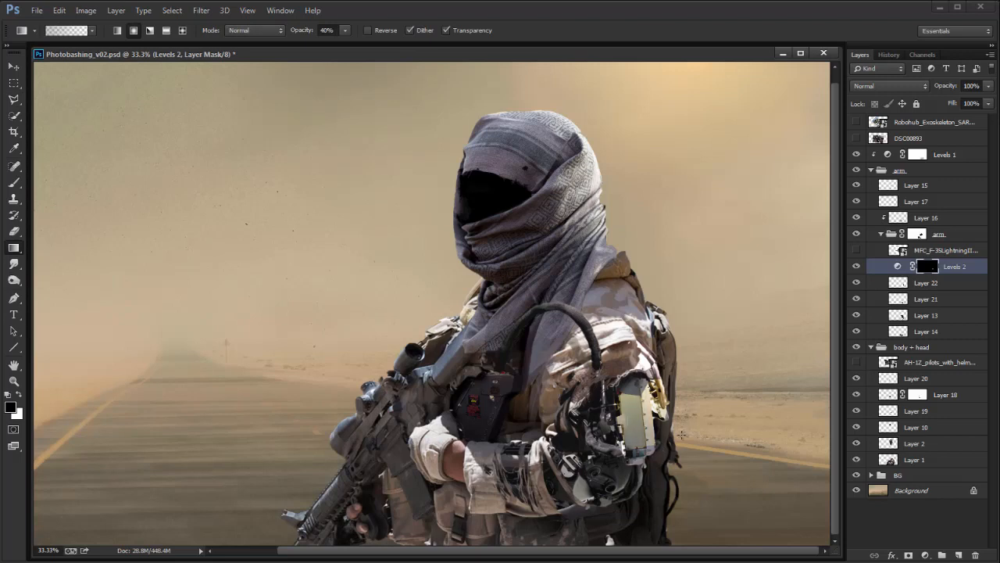
key(ctrl+z)
key(bracketleft)
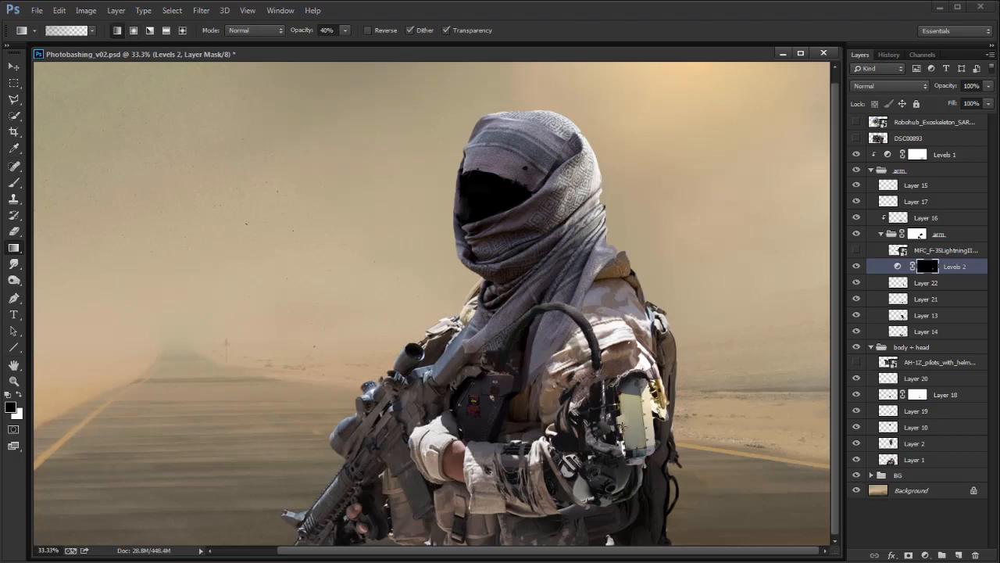
drag(617, 439, 644, 407)
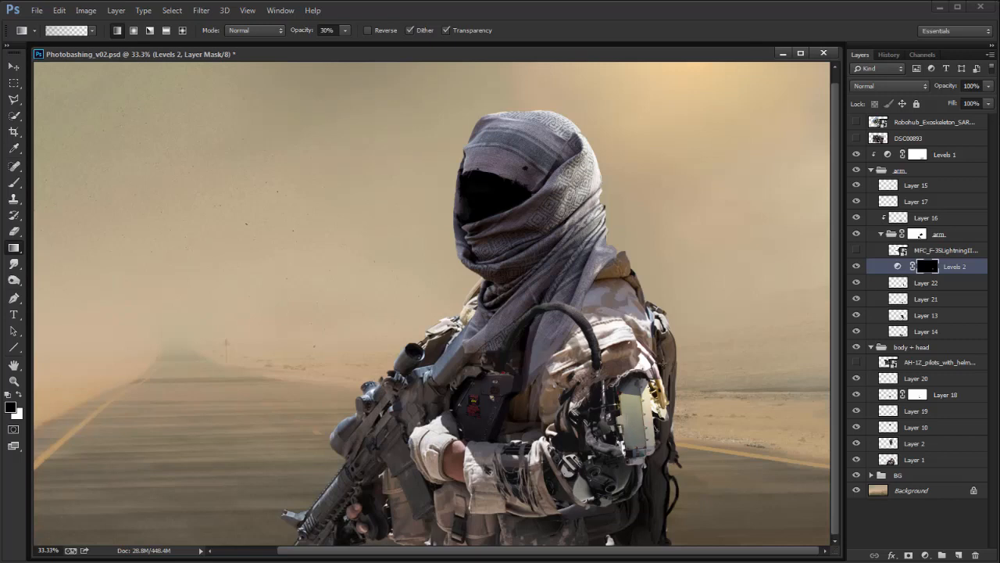
key(r)
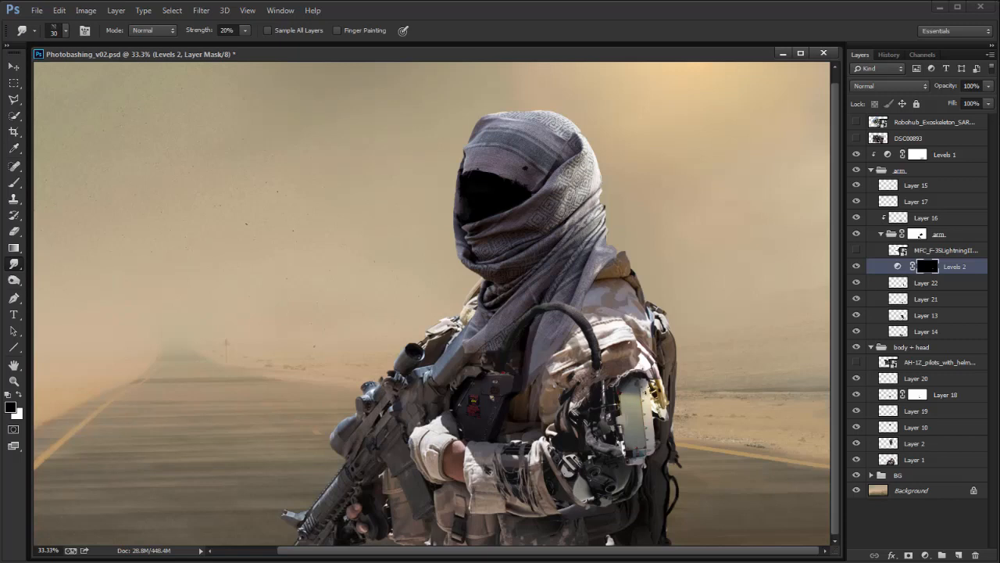
key(g)
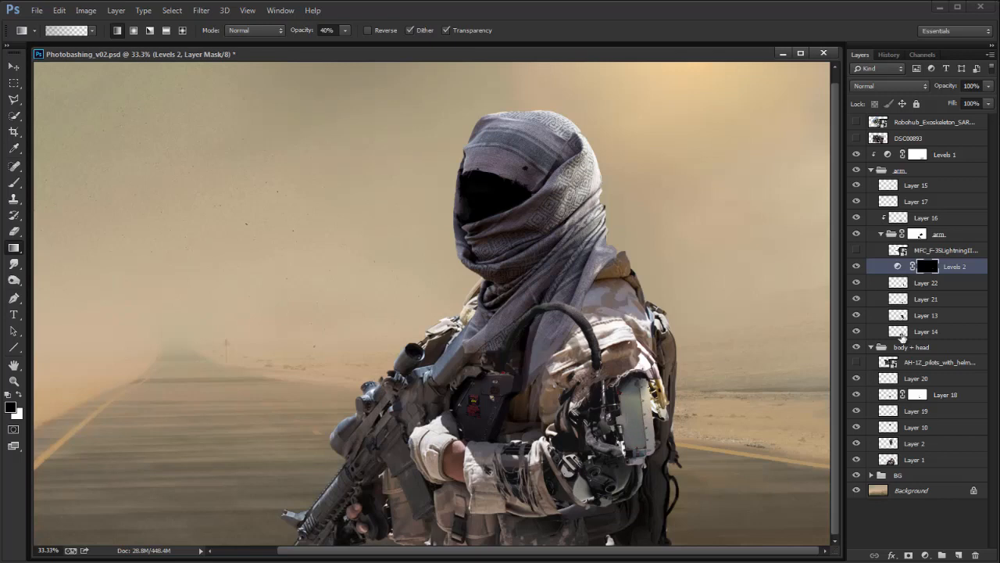
Step: Erase the Levels 2 mask over the bright yellow patches along the casing's outer edge
key(b)
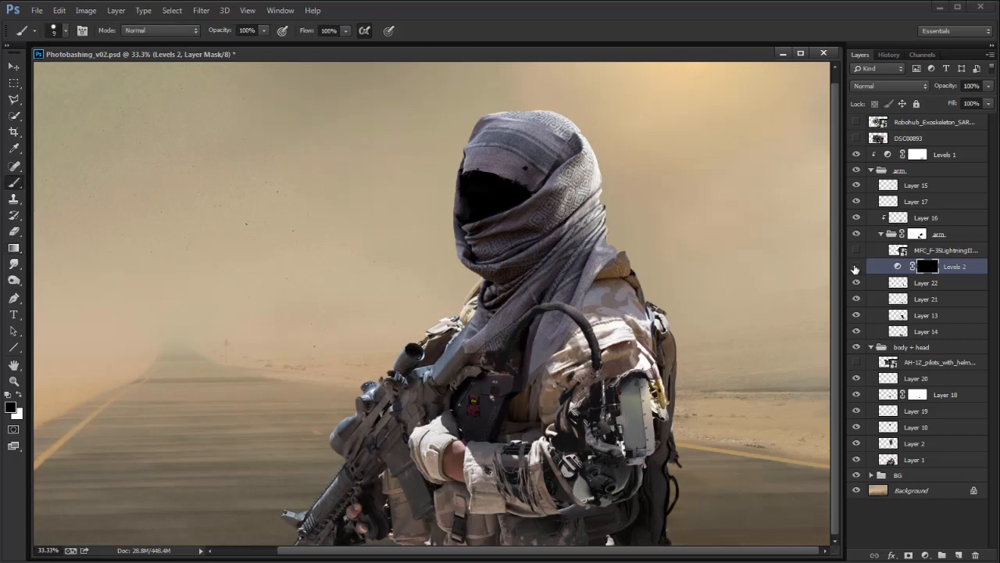
key(e)
key(x)
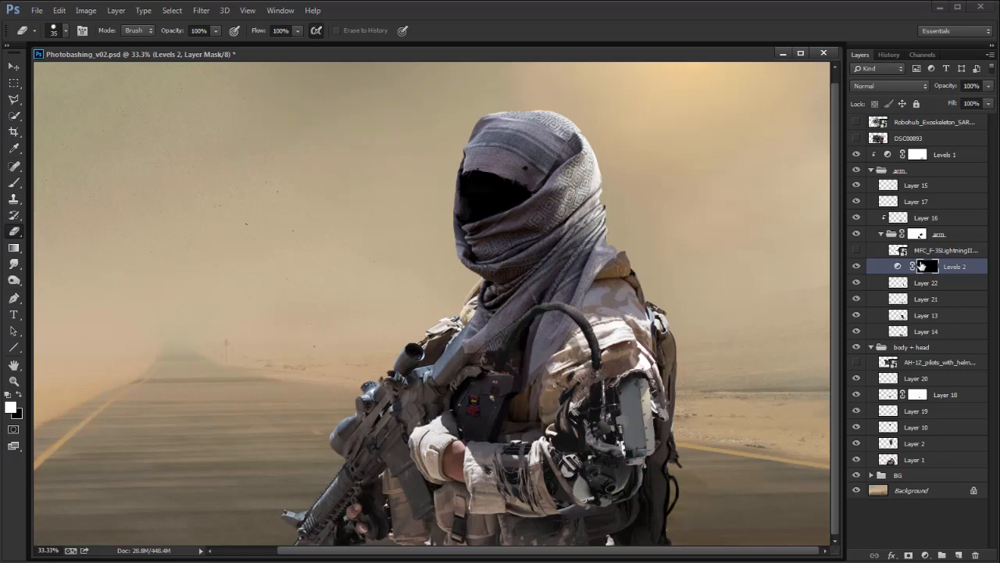
Step: Reopen the Levels 2 settings and set the RGB white input level to 128
double_click(898, 266)
click(261, 327)
click(278, 323)
mouse_move(301, 395)
mouse_down()
mouse_move(278, 400)
mouse_move(298, 393)
mouse_up()
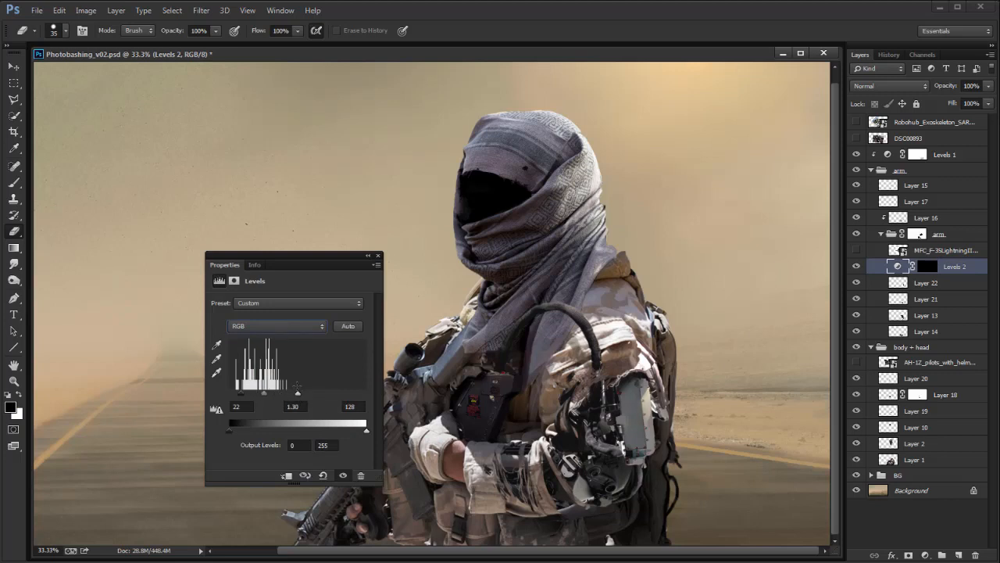
click(377, 256)
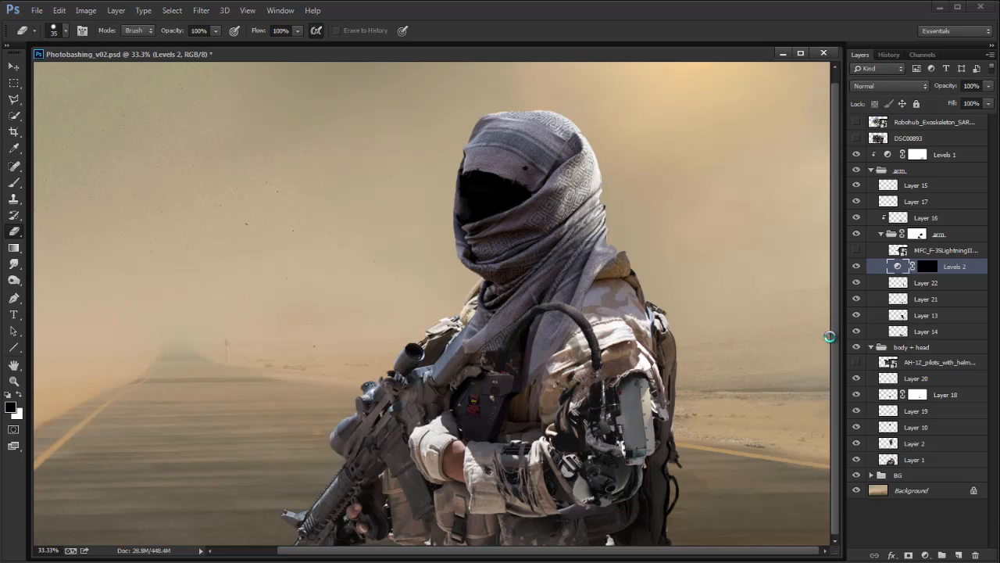
Step: Flip the canvas horizontally, then place the a08_RTX15N49 rusty rifle photo from the Reference folder and rasterize it
key(ctrl+shift+h)
drag(459, 441, 516, 424)
key(ctrl+plus)
drag(422, 437, 555, 347)
key(alt+Tab)
key(BackSpace)
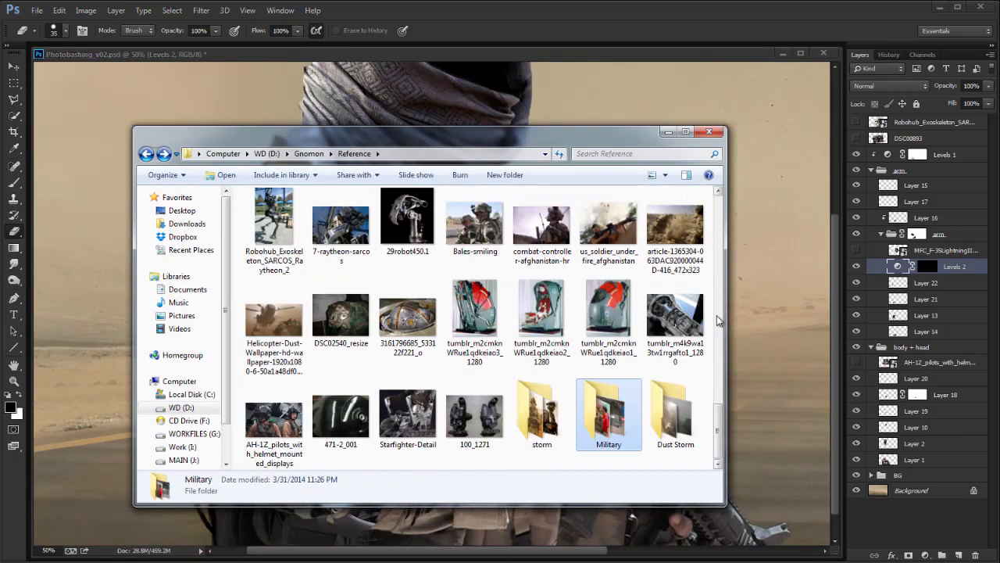
drag(719, 422, 719, 324)
drag(610, 247, 785, 225)
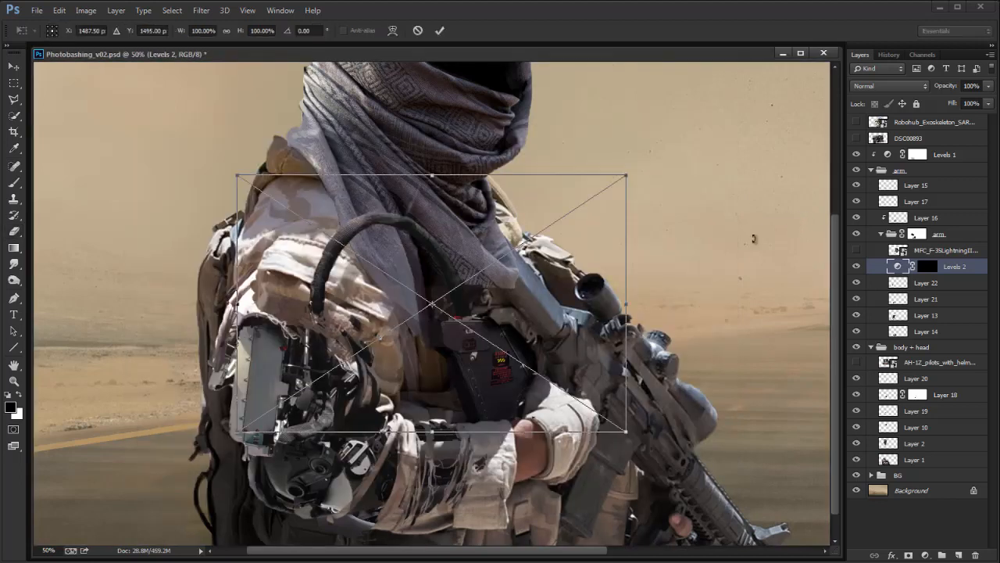
key(Return)
key(e)
click(629, 199)
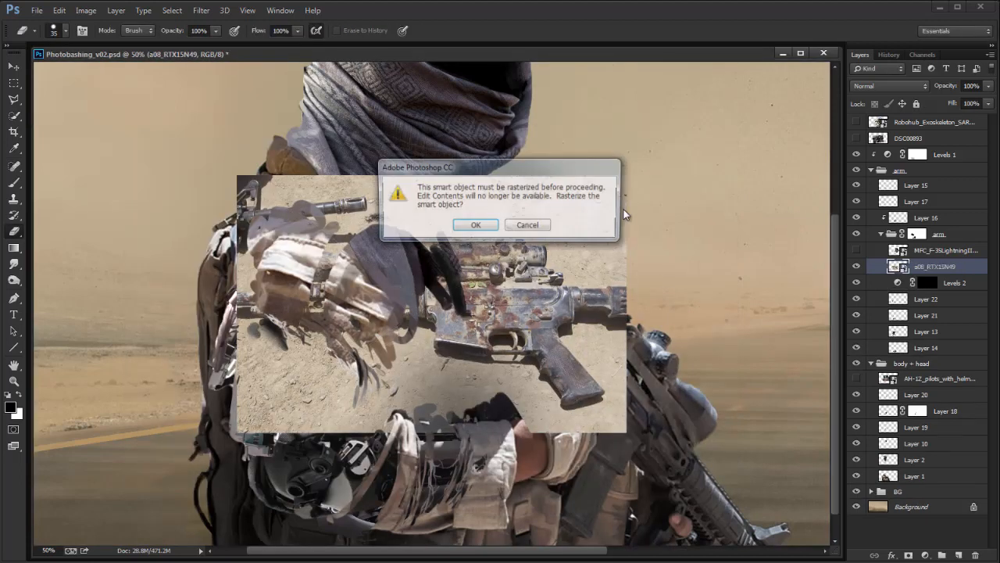
click(479, 226)
Step: Enlarge the rifle photo and rotate it so the barrel points down beside the mechanical arm, leaning slightly clockwise
key(b)
key(v)
drag(627, 176, 713, 118)
drag(754, 185, 416, 59)
drag(559, 281, 720, 332)
key(Return)
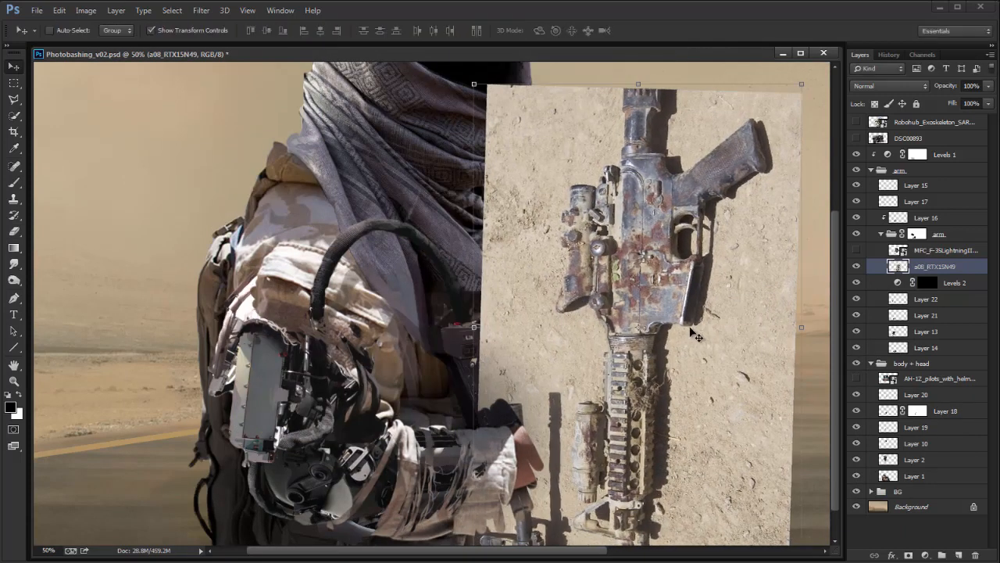
key(ctrl+t)
drag(815, 333, 826, 348)
key(Return)
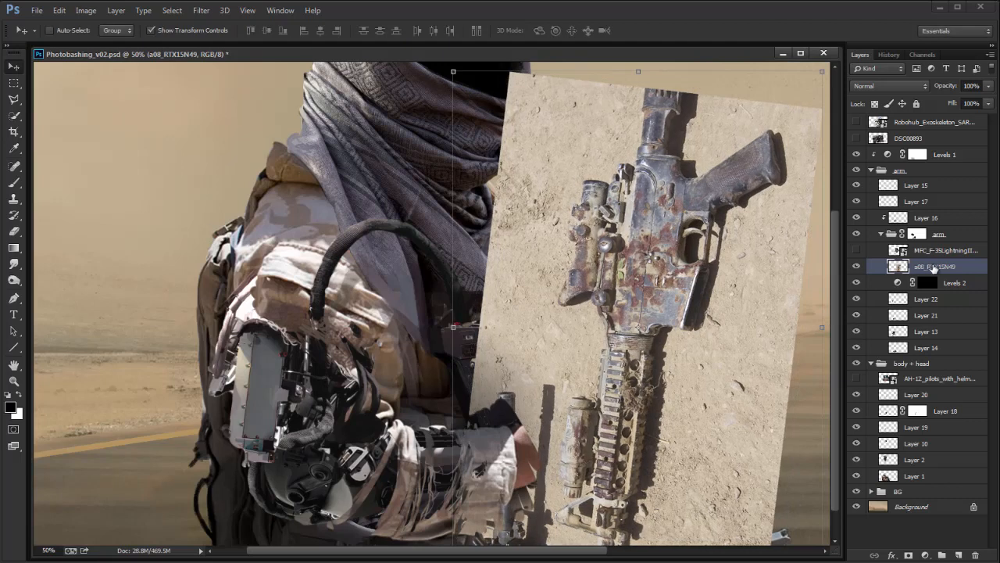
Step: Compare the casing with and without Levels 2, and merge the Levels 2 adjustment down into Layer 22
click(947, 289)
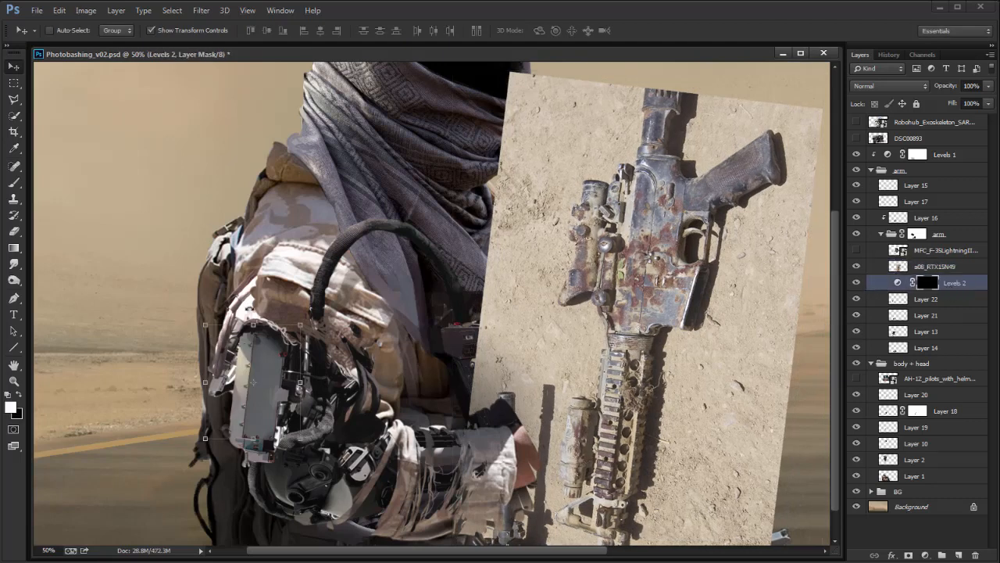
click(857, 282)
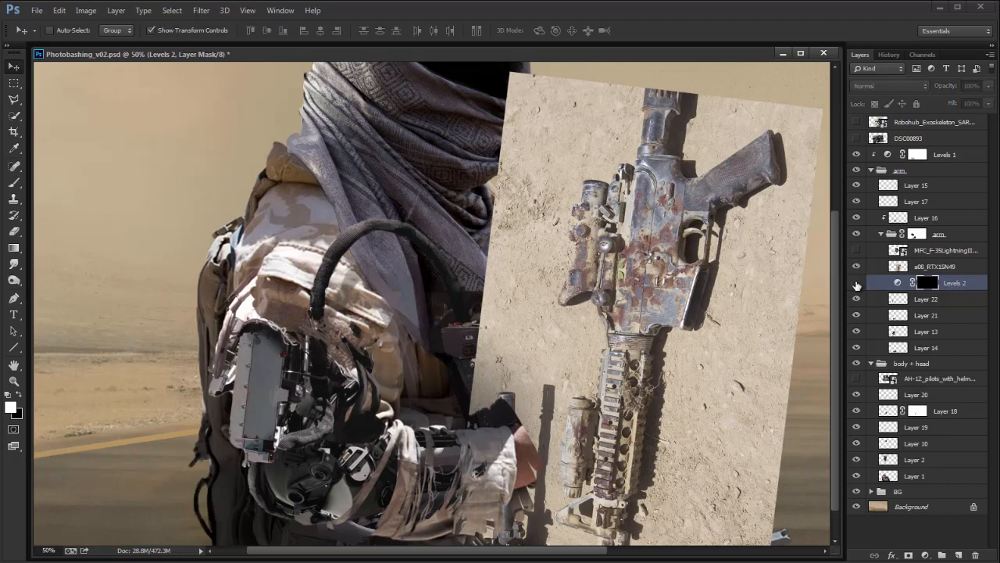
click(856, 282)
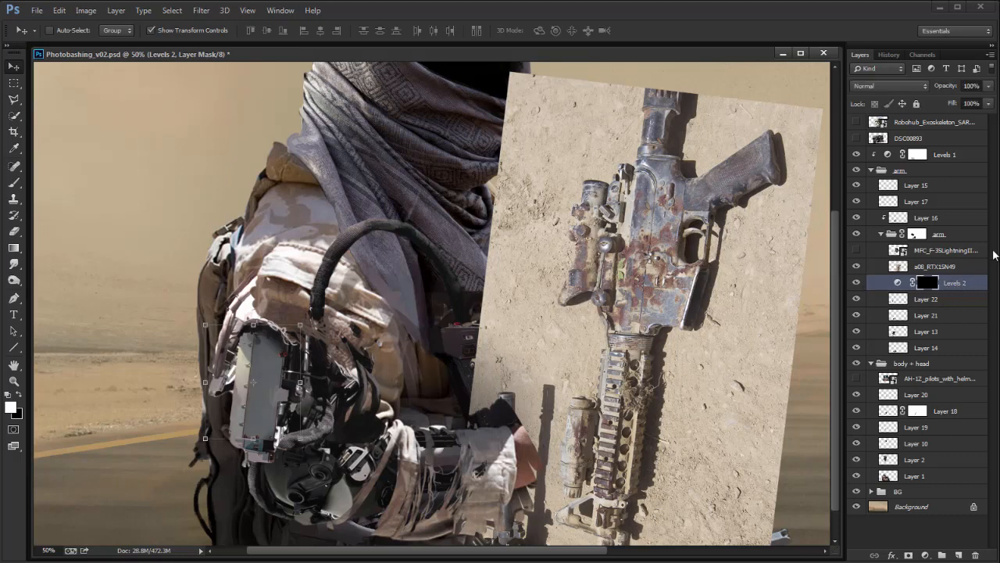
key(ctrl+e)
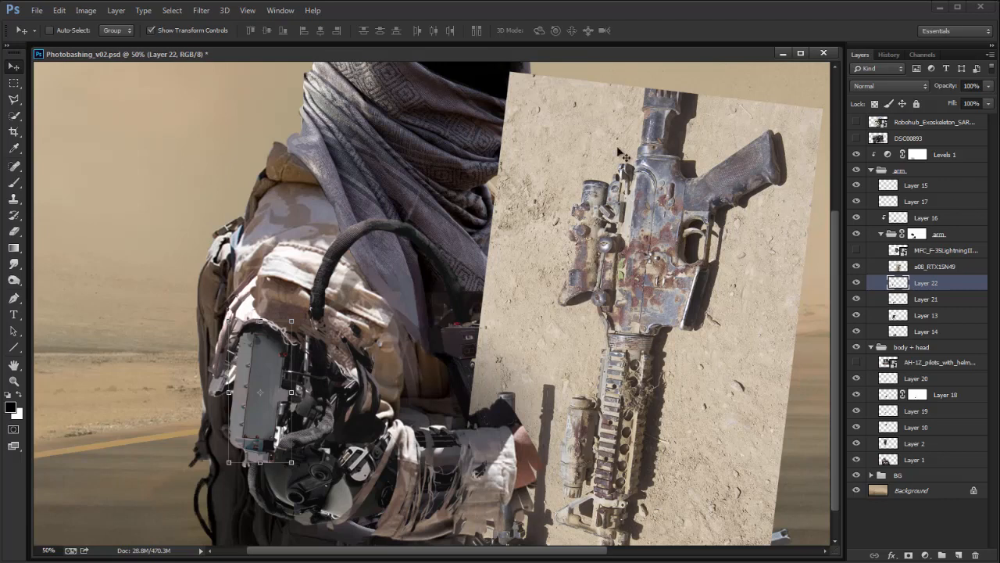
Step: Tilt and enlarge the rifle photo a little more to match the casing's angle, and shift it downward
click(915, 266)
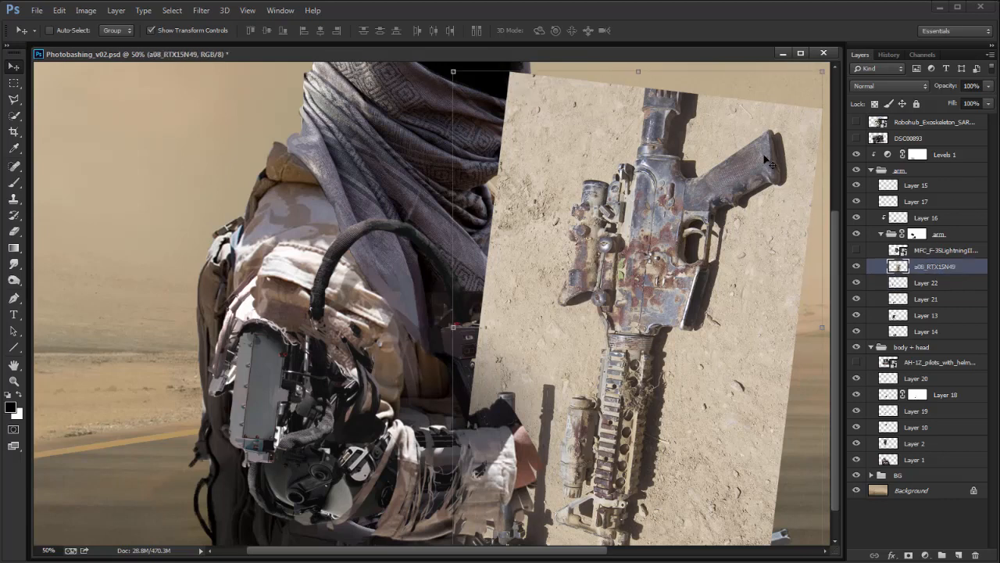
click(453, 70)
drag(377, 303, 379, 288)
key(Return)
drag(740, 349, 741, 397)
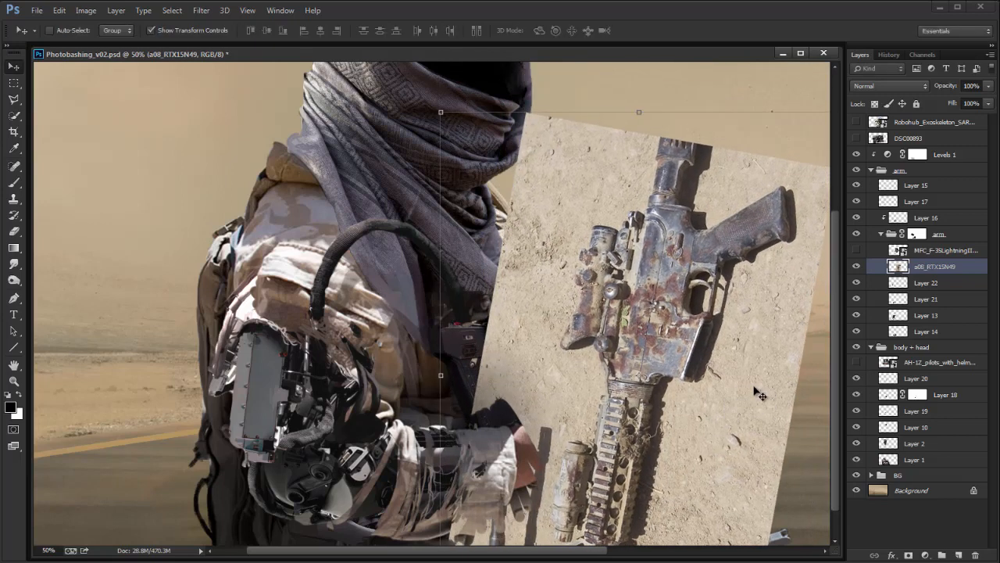
Step: Outline the rusted receiver section of the rifle with the Polygonal Lasso, copy it to a new layer and hide the rifle photo
key(s)
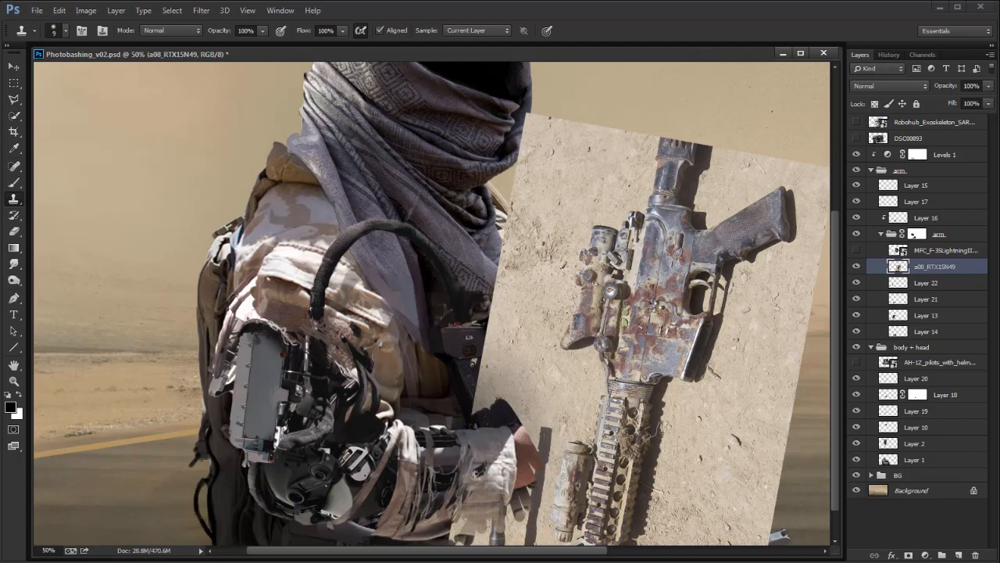
key(l)
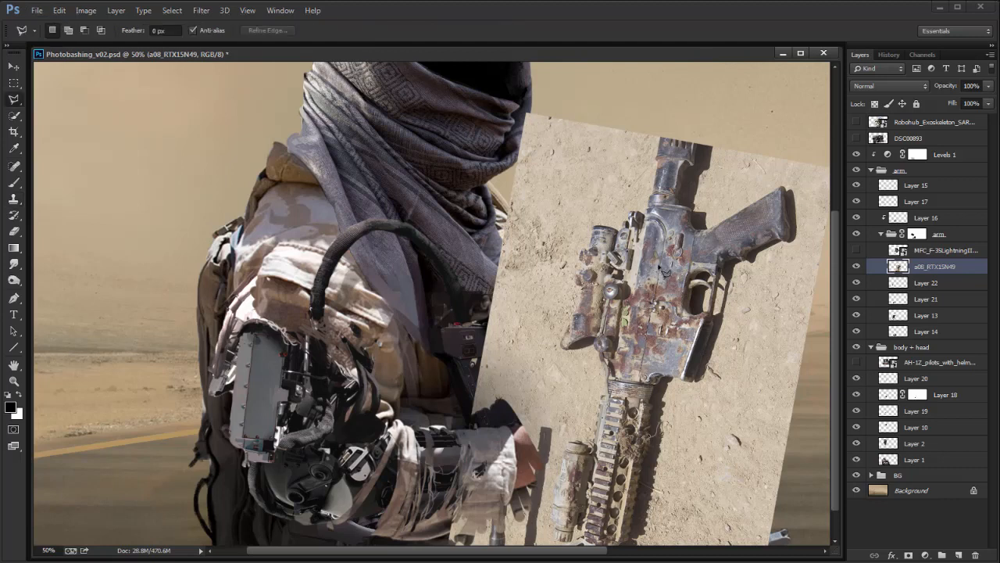
click(665, 234)
click(658, 223)
click(645, 222)
click(639, 230)
click(609, 376)
key(ctrl+j)
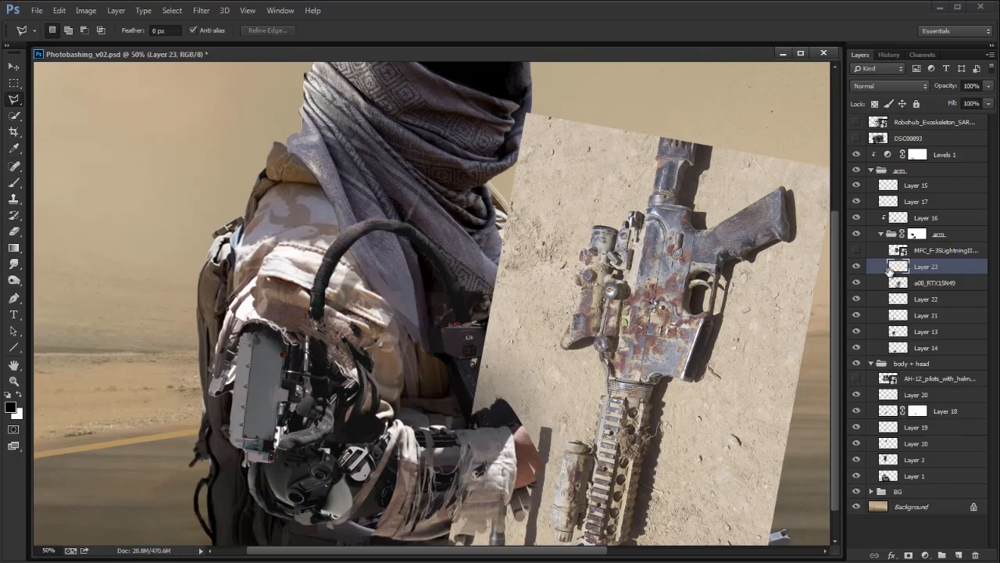
click(856, 282)
Step: Fit the rusted receiver piece over the outer face of the upper-arm casing and clip it to Layer 22
key(v)
drag(654, 342, 252, 407)
drag(264, 287, 260, 295)
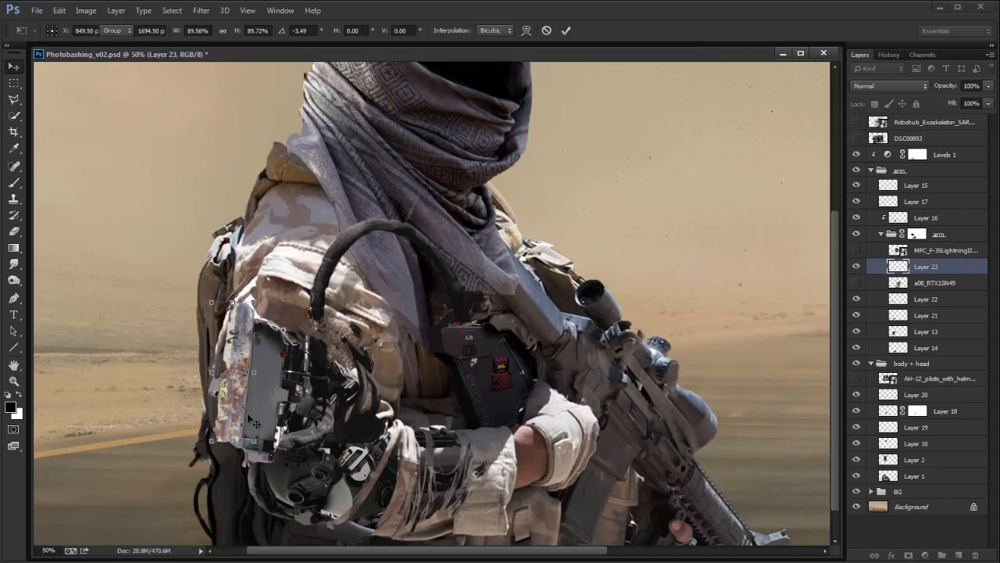
key(Return)
drag(215, 300, 218, 311)
key(Return)
mouse_move(246, 404)
mouse_down()
mouse_move(272, 428)
mouse_move(253, 403)
mouse_up()
drag(930, 268, 936, 284)
key(ctrl+alt+g)
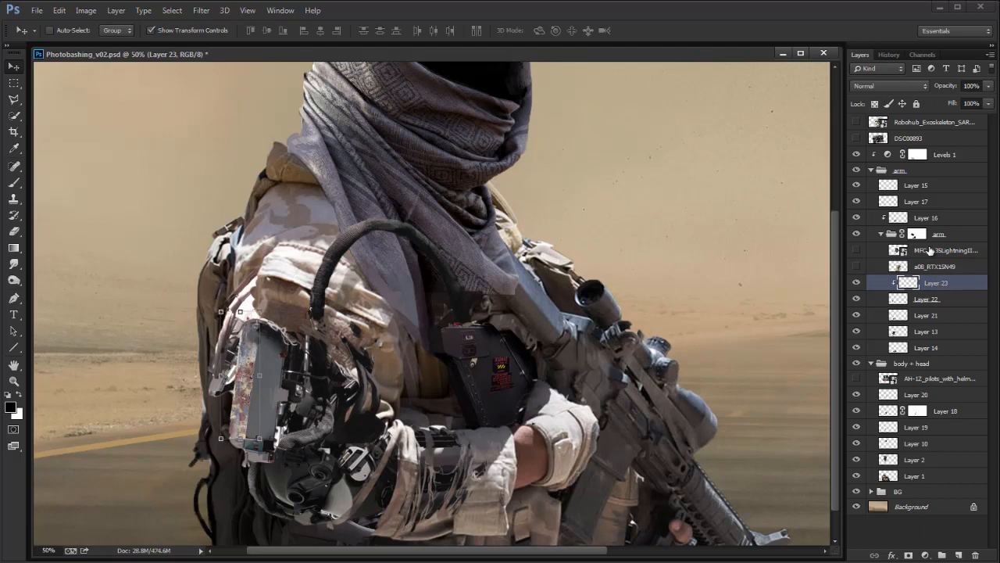
Step: Add a layer mask to the rusted piece and blend it into the casing using a 25 px brush
key(e)
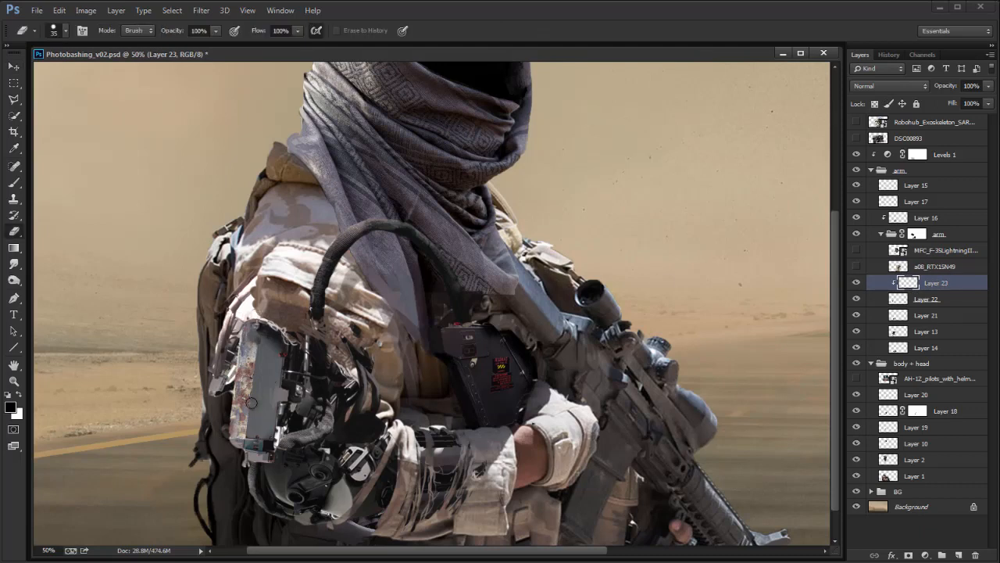
key(b)
right_click(297, 286)
click(373, 528)
click(448, 251)
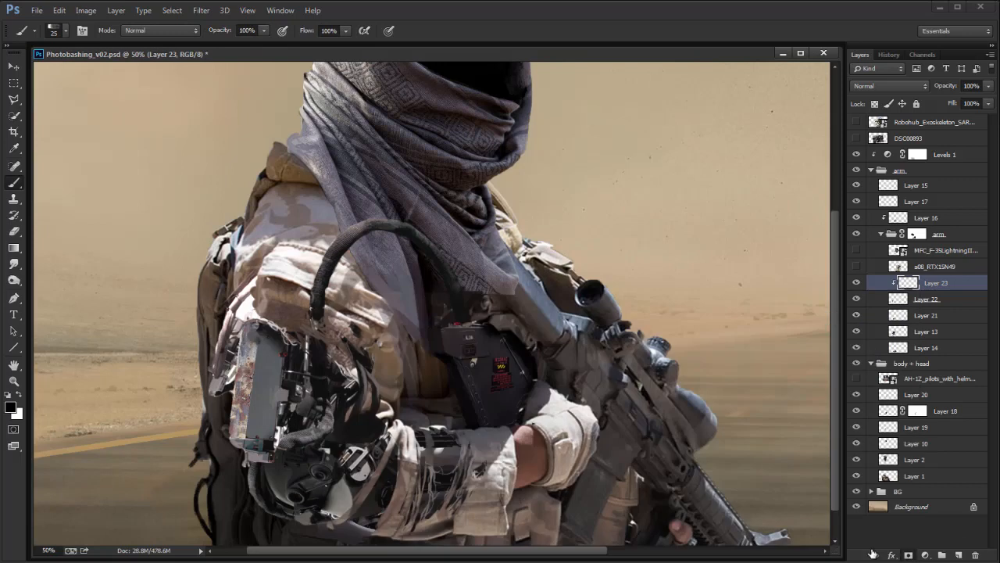
click(907, 555)
key(x)
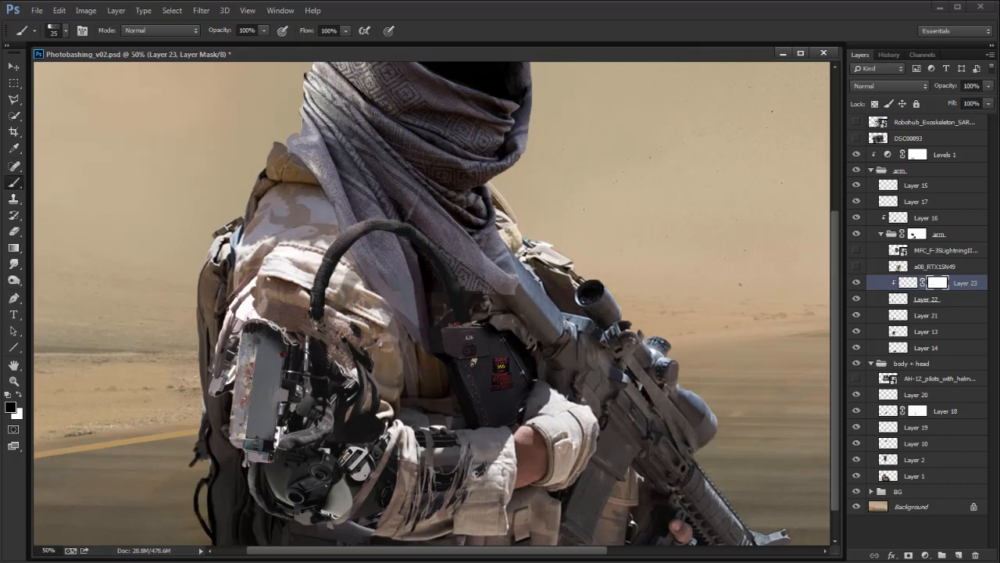
Step: Show the rifle photo again, copy the dark magazine edge to a new layer with the Polygonal Lasso, and hide the photo
click(856, 266)
click(934, 267)
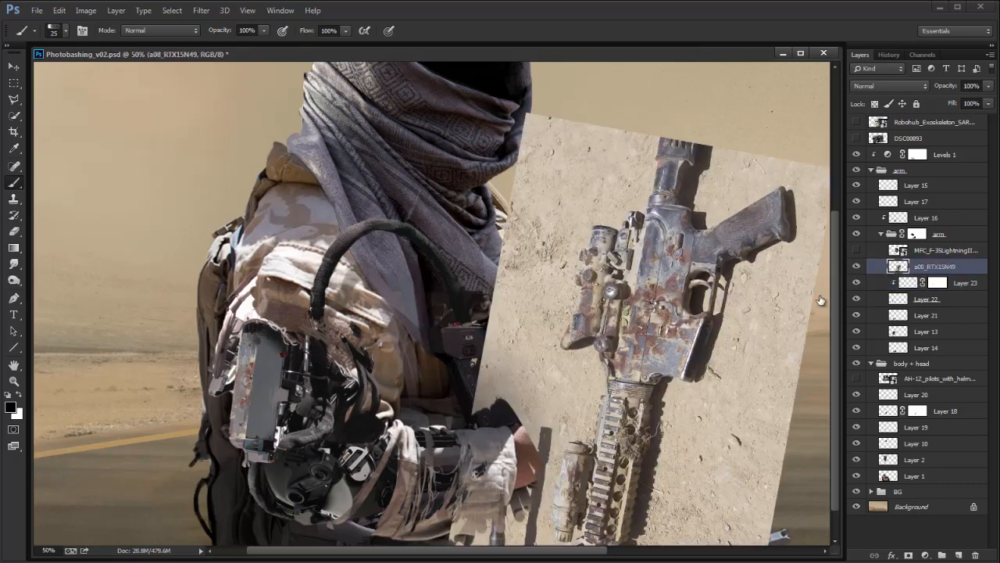
key(v)
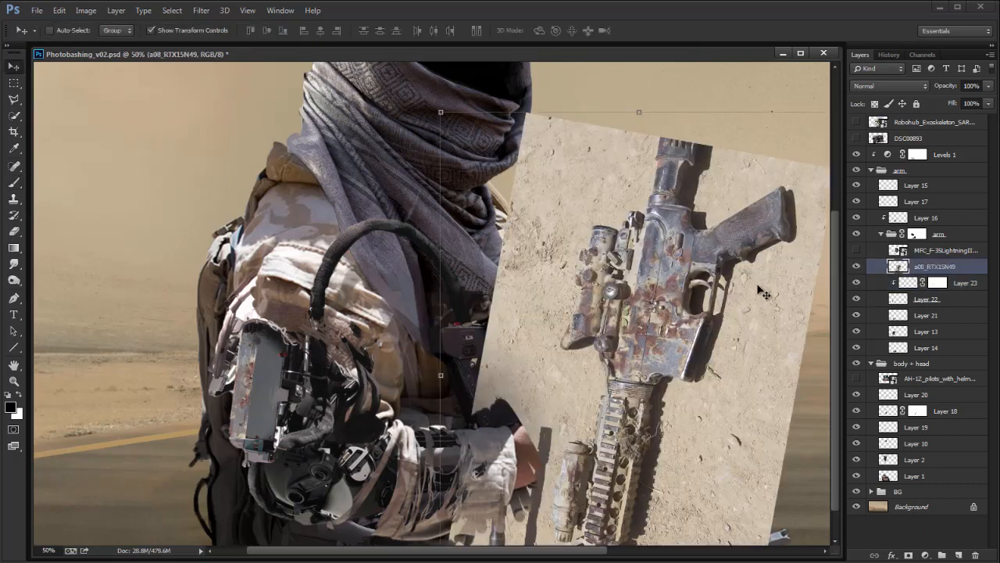
key(l)
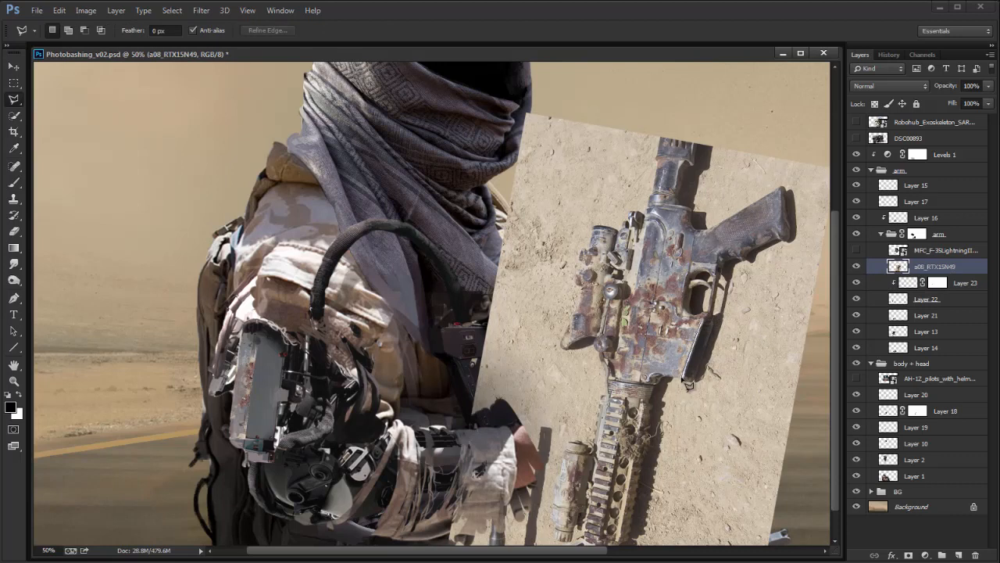
click(712, 314)
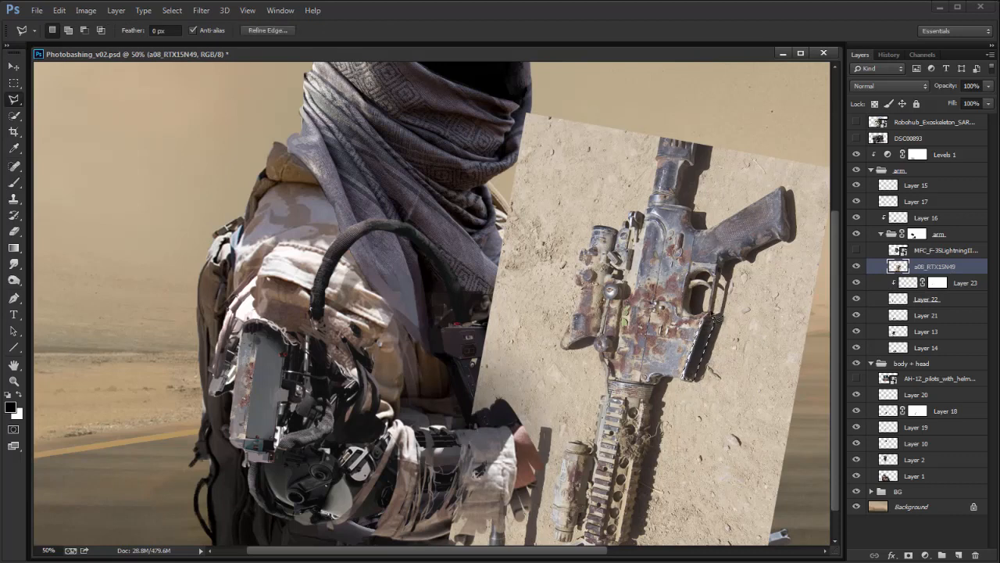
key(ctrl+j)
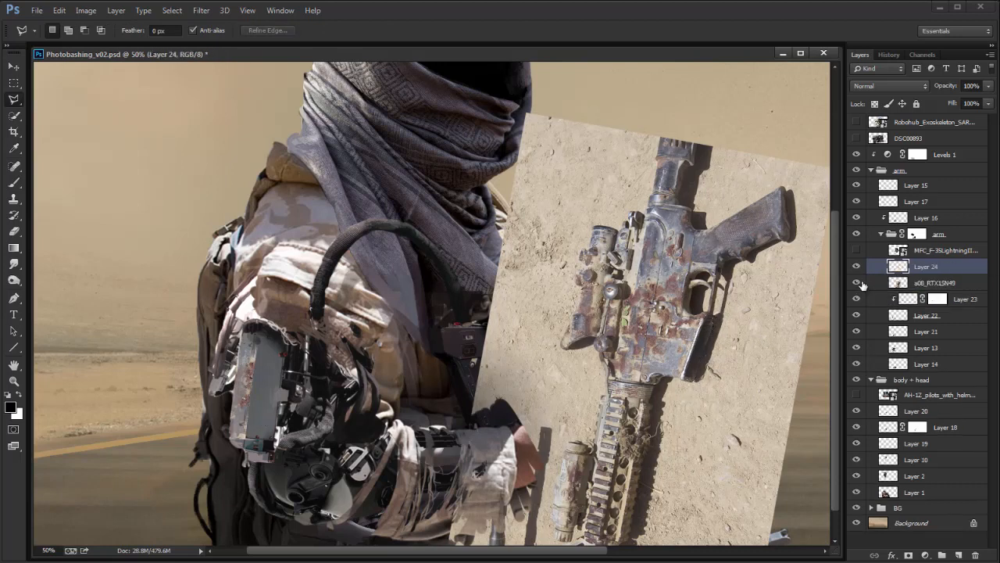
click(857, 283)
Step: Move the dark magazine strip onto the casing's inner face and stretch it wider and taller to cover that face
key(v)
drag(710, 378, 264, 414)
key(ctrl+t)
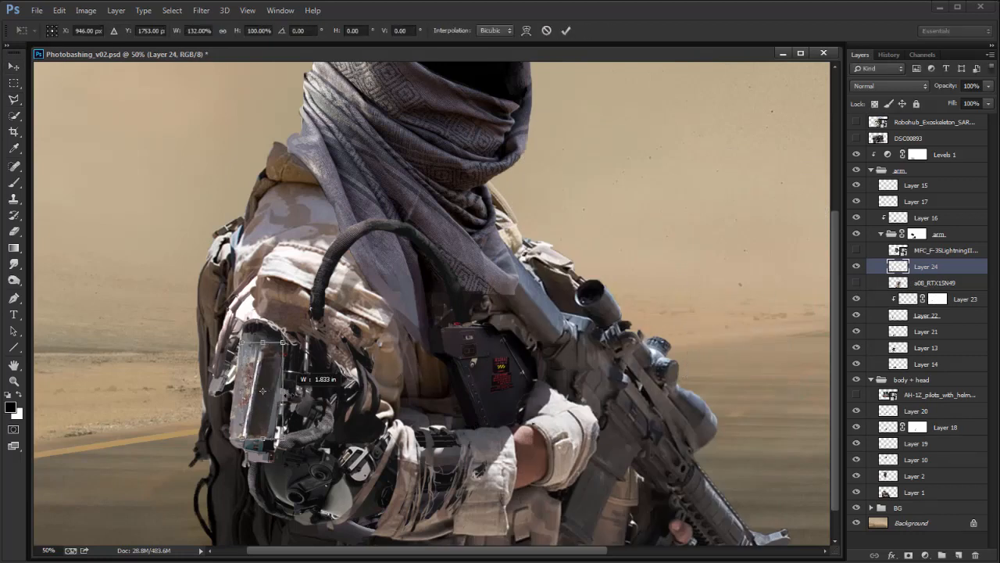
drag(260, 328, 265, 328)
drag(261, 440, 261, 447)
drag(280, 385, 287, 386)
drag(266, 327, 266, 323)
key(Return)
Step: Clip the dark strip to the casing above the rusted piece, add a layer mask and blend its edges with the Eraser
key(e)
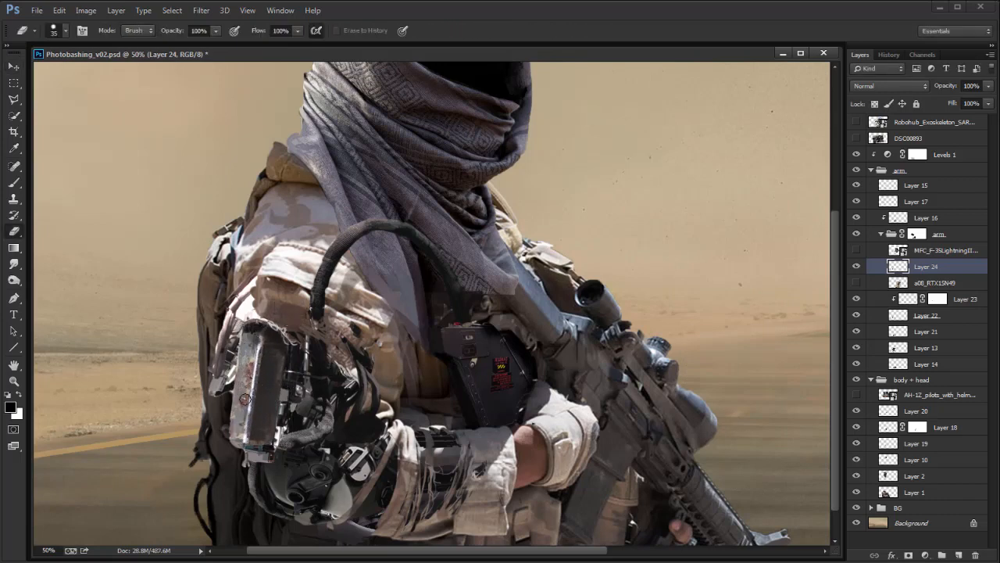
drag(256, 337, 255, 357)
drag(938, 266, 950, 285)
click(908, 554)
key(b)
key(e)
key(x)
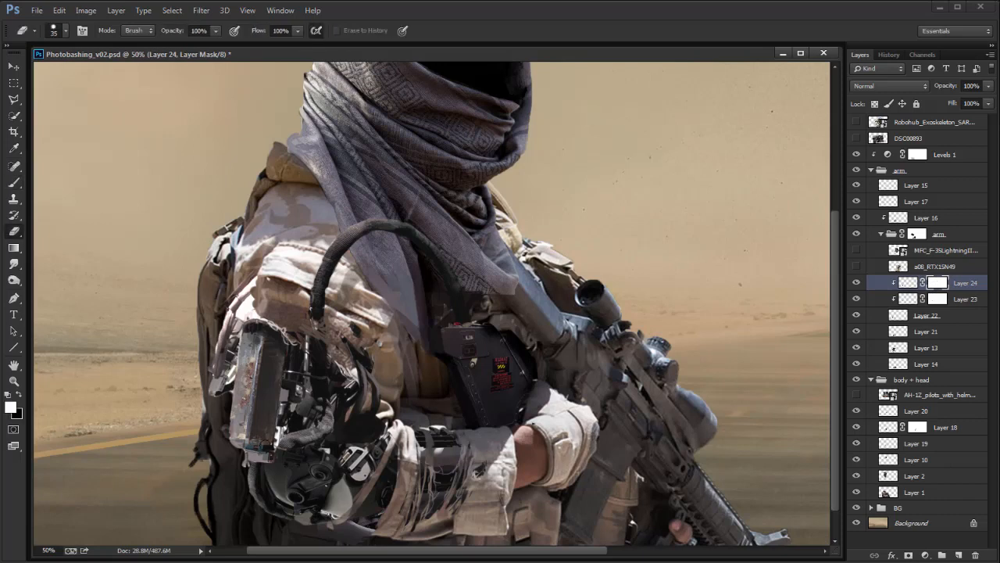
key(x)
key(x)
key(x)
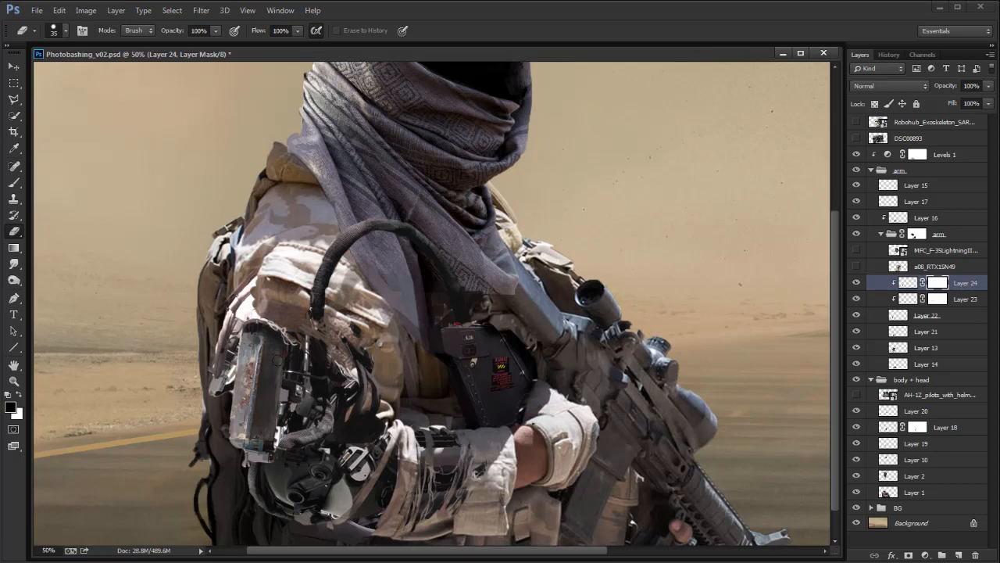
Step: Flip the canvas back horizontally and touch up Layer 24's mask along the casing's dark face
key(ctrl+minus)
key(ctrl+minus)
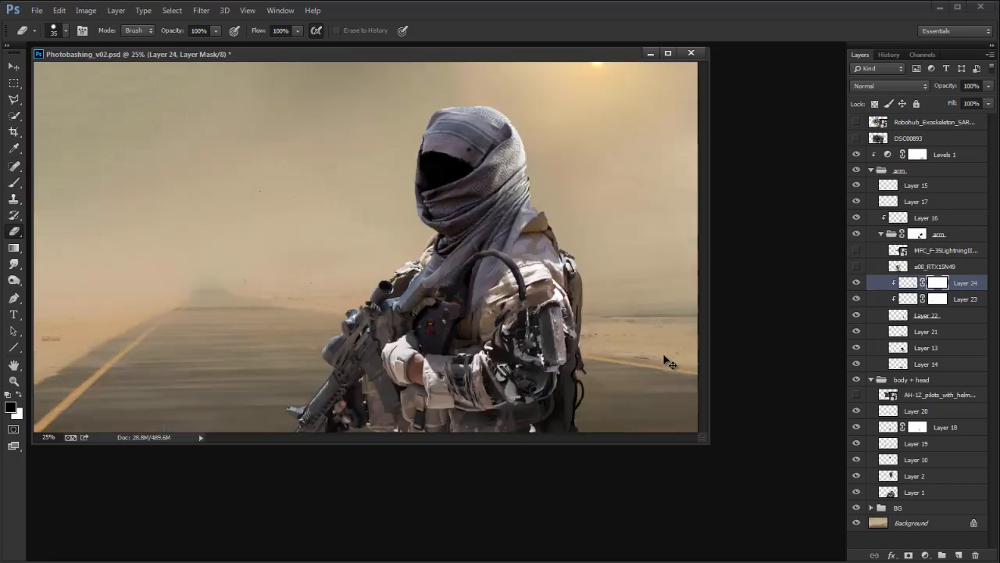
key(ctrl+plus)
key(ctrl+plus)
drag(731, 422, 465, 293)
key(x)
key(x)
drag(519, 329, 521, 376)
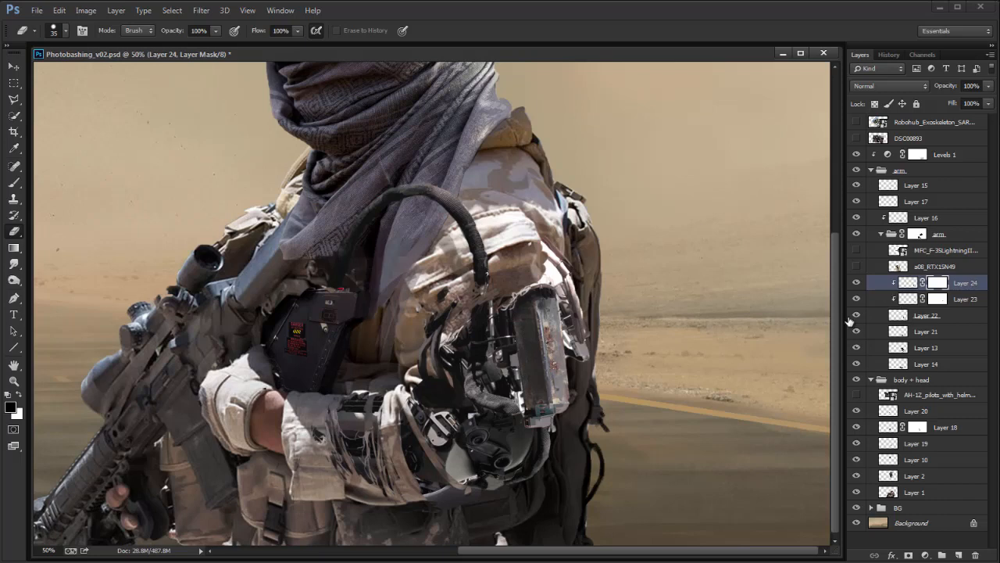
Step: Select Layer 22 and refine the upper-arm casing's edges with a 15 px Eraser
click(909, 332)
key(b)
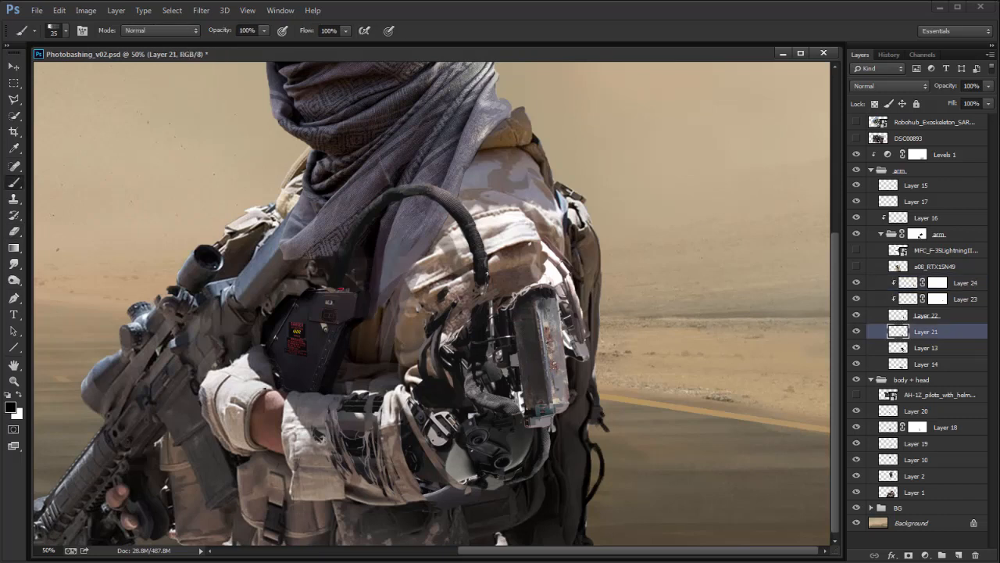
click(900, 315)
key(e)
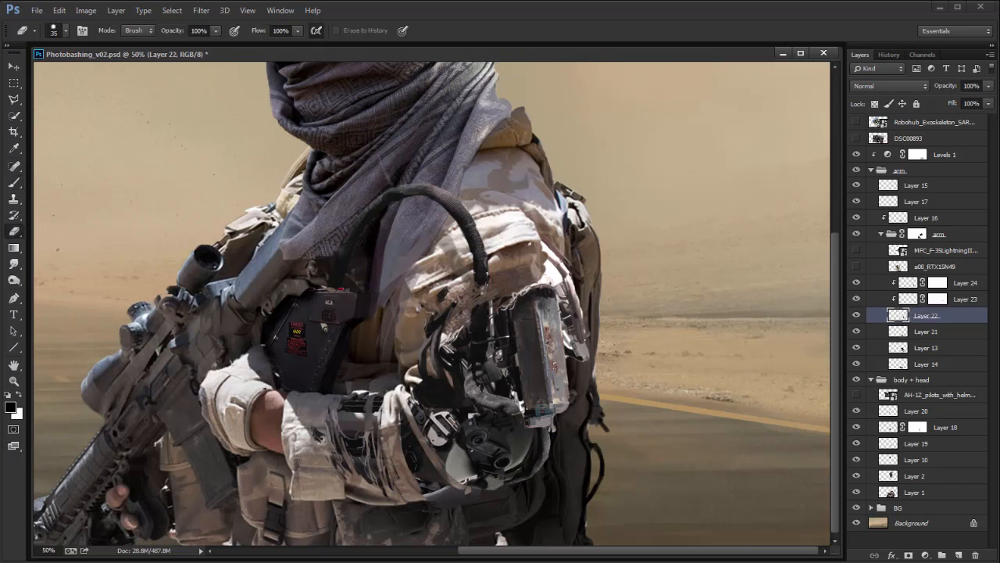
right_click(536, 318)
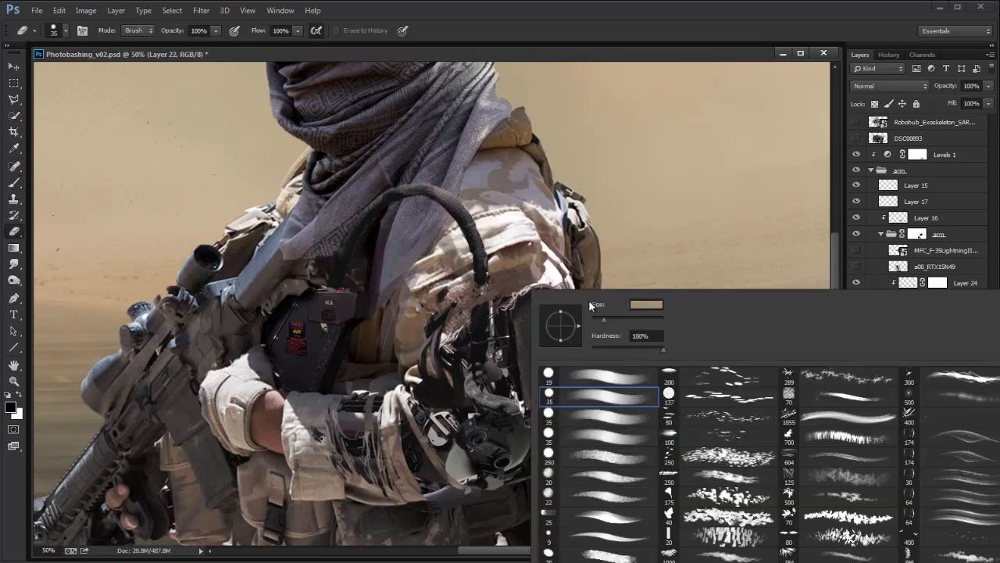
click(608, 533)
click(641, 231)
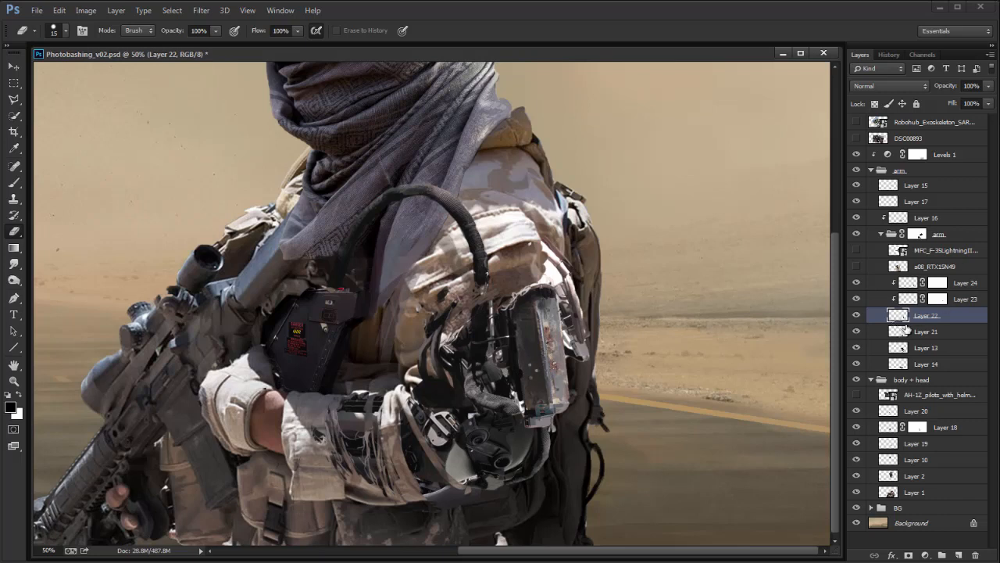
Step: Paint dark shading over the mechanical parts beside and below the casing on Layer 21, blending it with the Smudge tool at 20% strength
click(899, 330)
key(b)
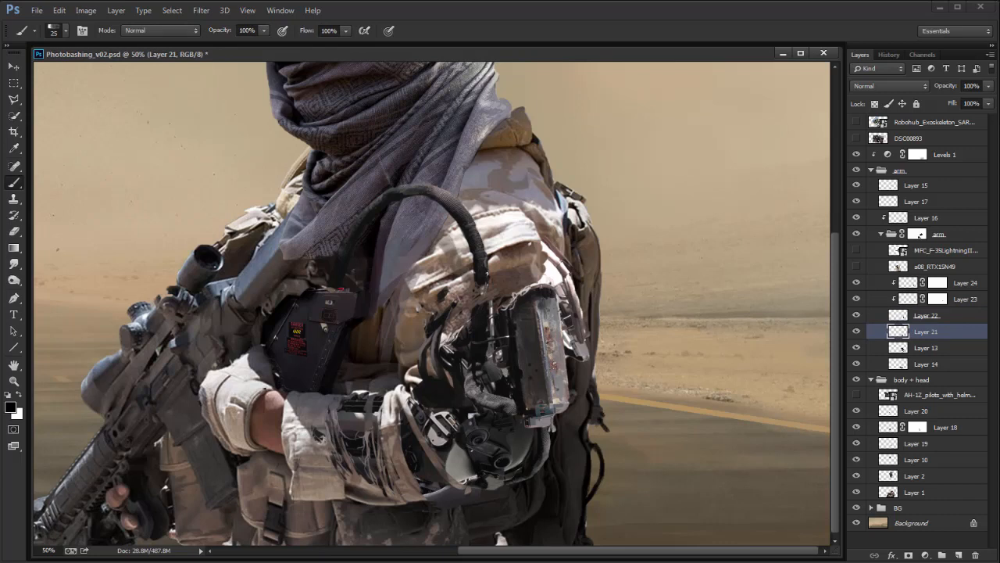
key(r)
key(b)
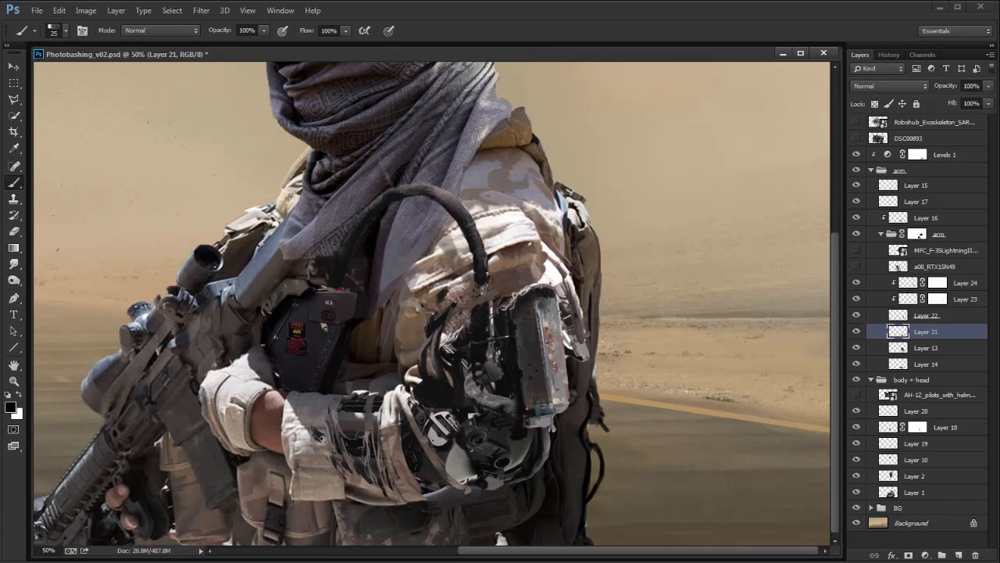
key(r)
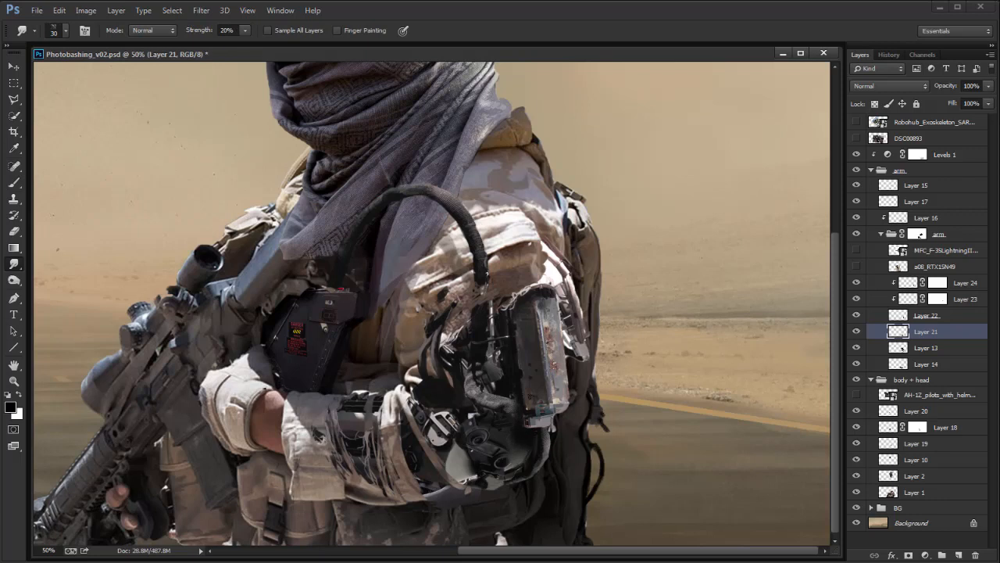
key(e)
key(b)
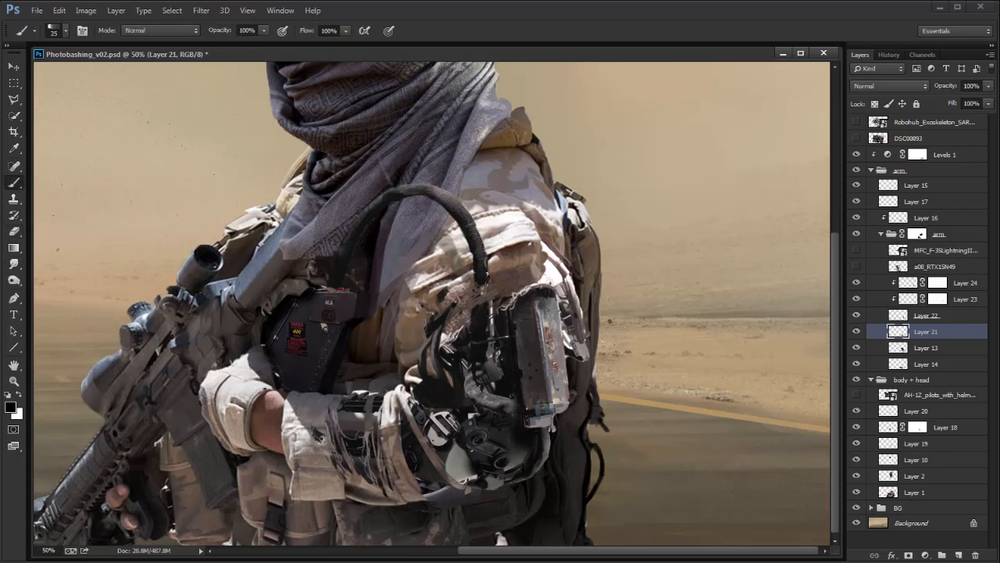
Step: Soften Layer 21's painted shading with a 100 px Eraser and compare the arm with that layer hidden and shown
key(ctrl+minus)
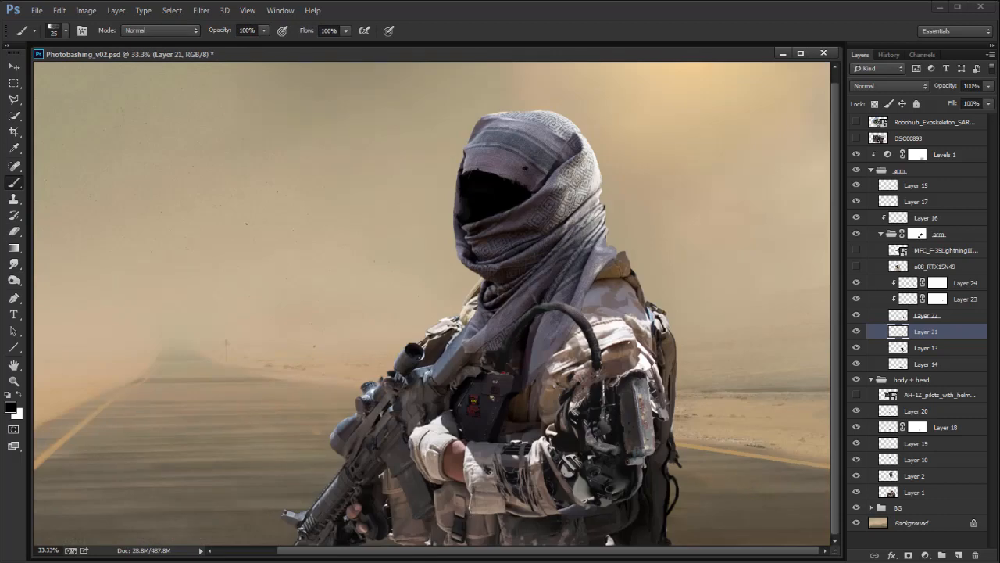
key(e)
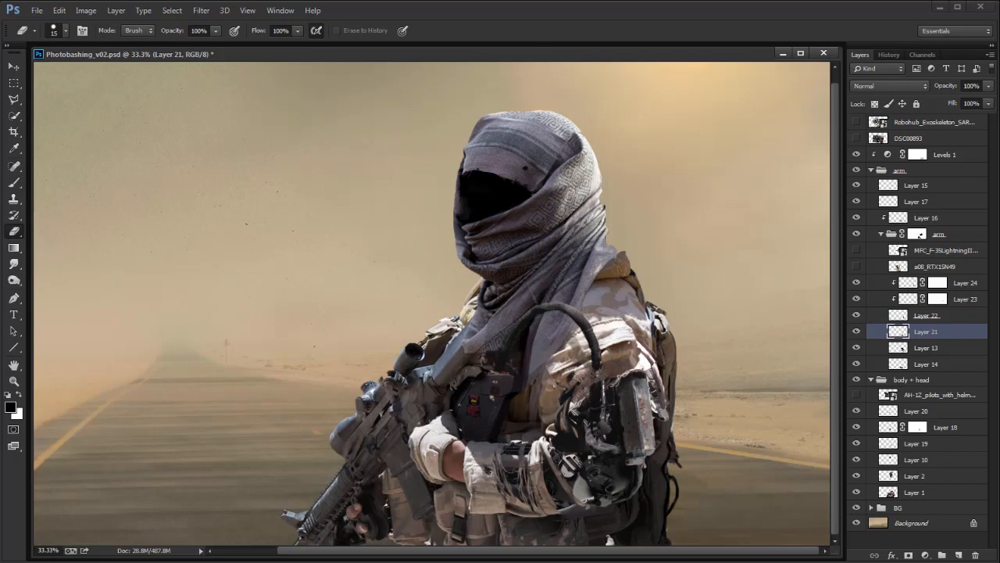
right_click(575, 289)
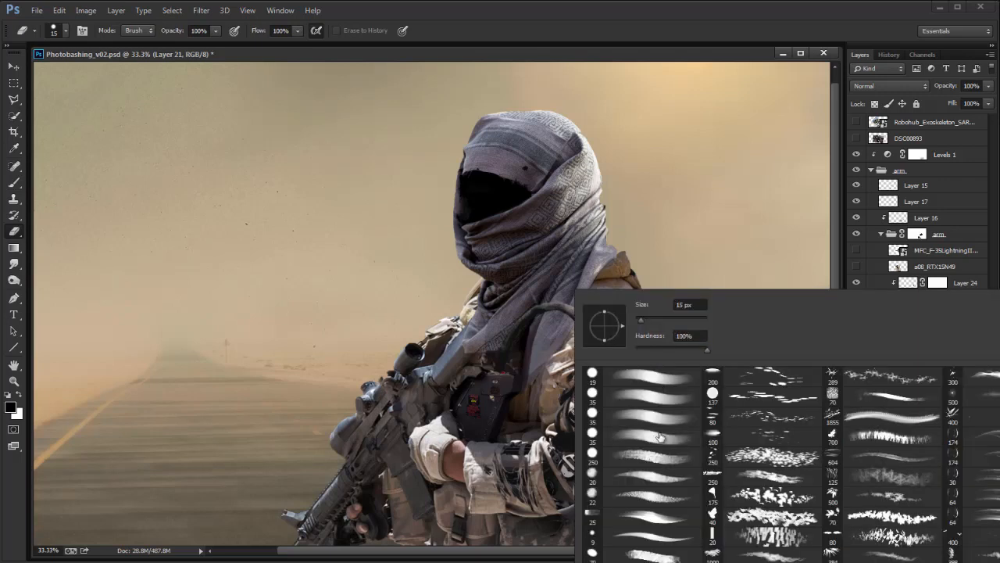
click(649, 397)
click(713, 240)
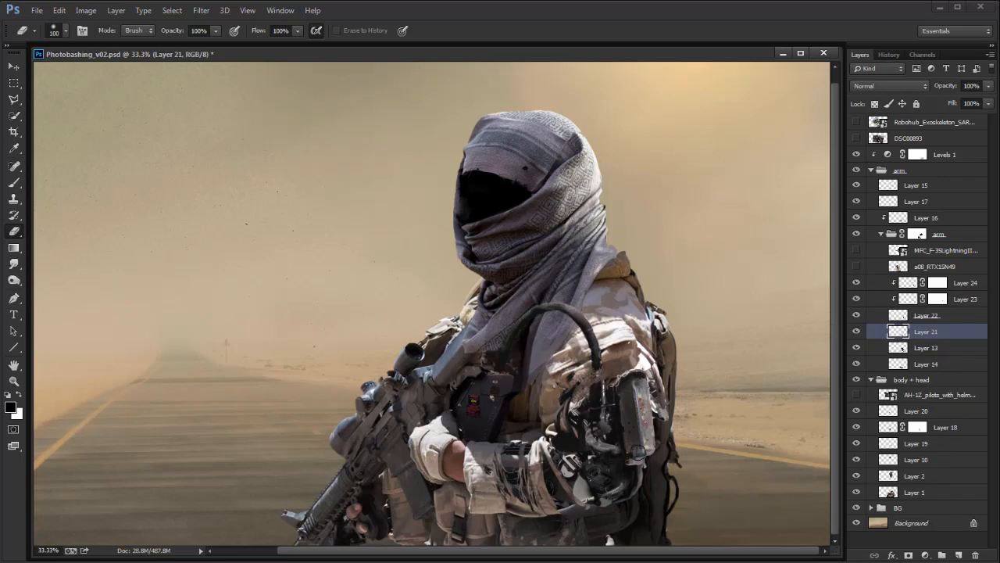
click(856, 335)
click(856, 334)
click(857, 335)
click(857, 335)
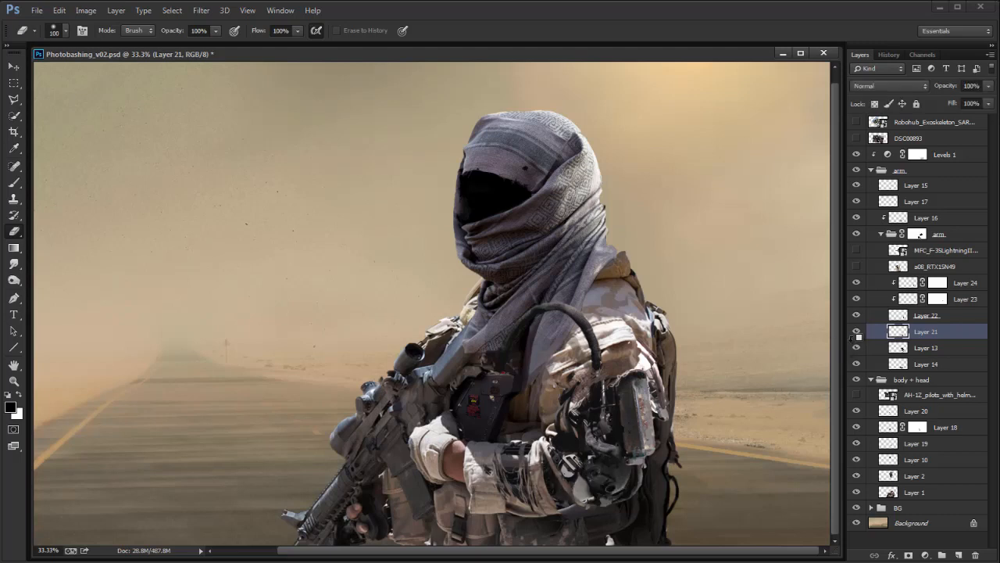
Step: Add a new layer between Layer 21 and Layer 22, paint arm details behind the casing, and blend them with the Smudge tool at 90% strength
key(alt+bracketright)
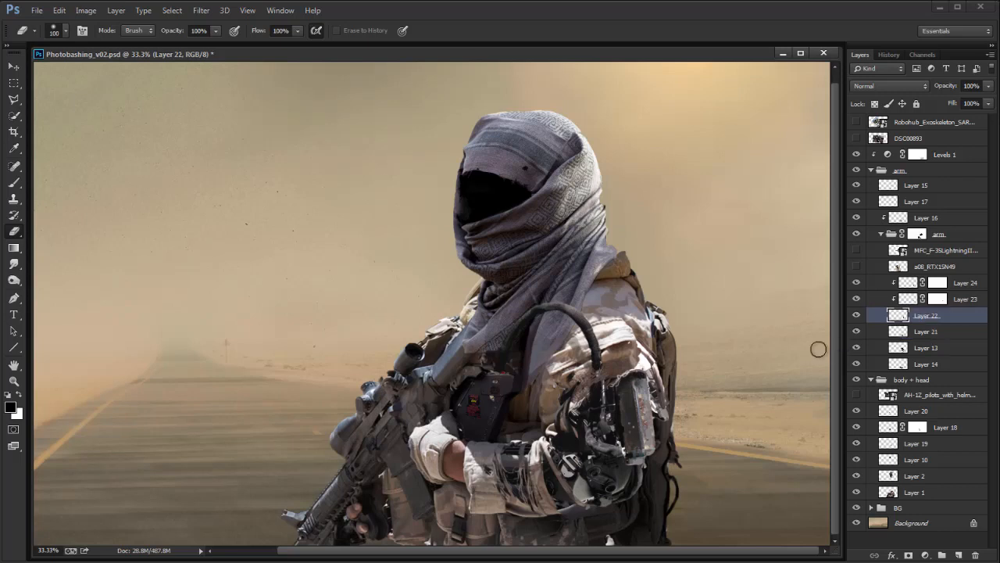
click(857, 316)
click(858, 316)
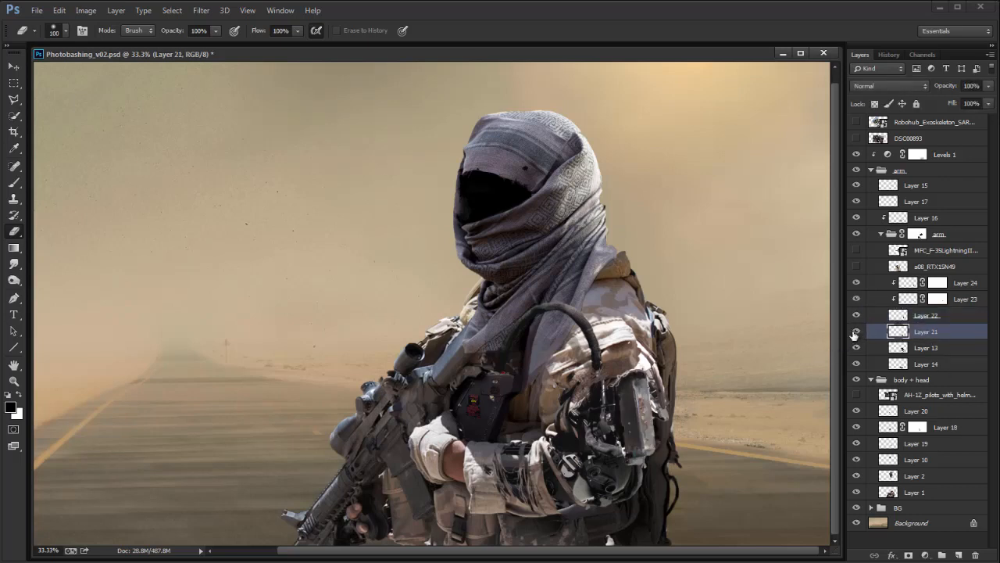
ctrl+click(958, 555)
key(b)
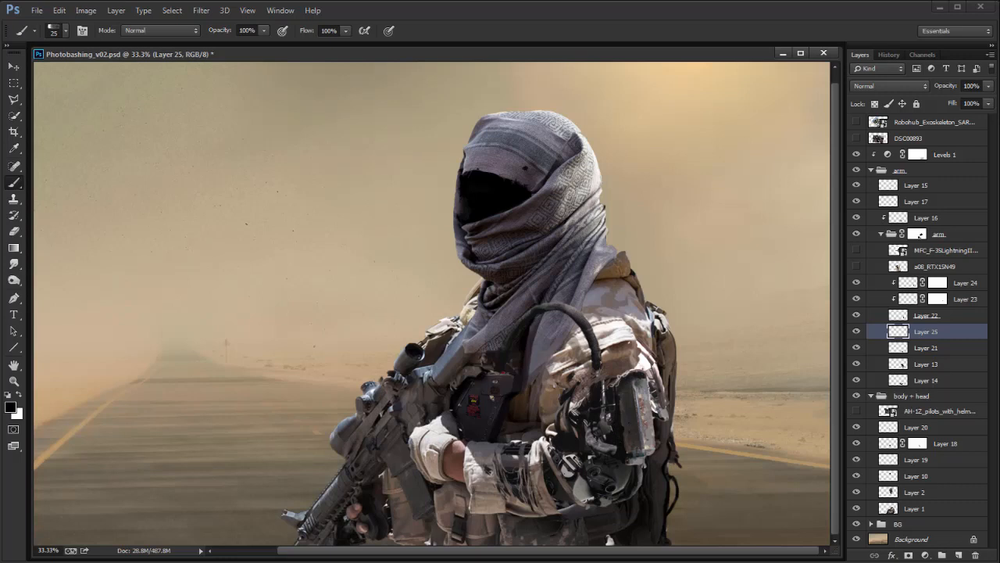
key(r)
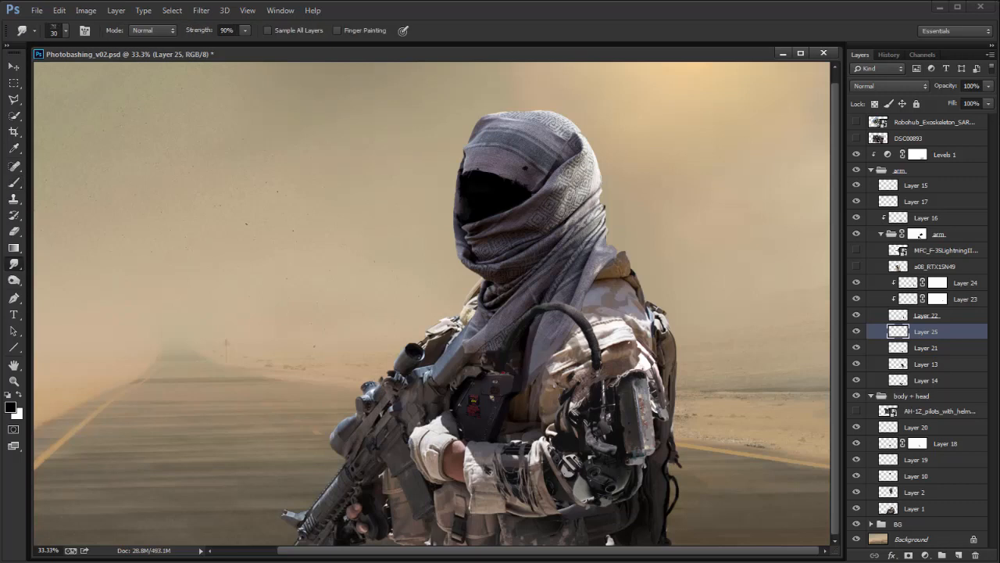
key(b)
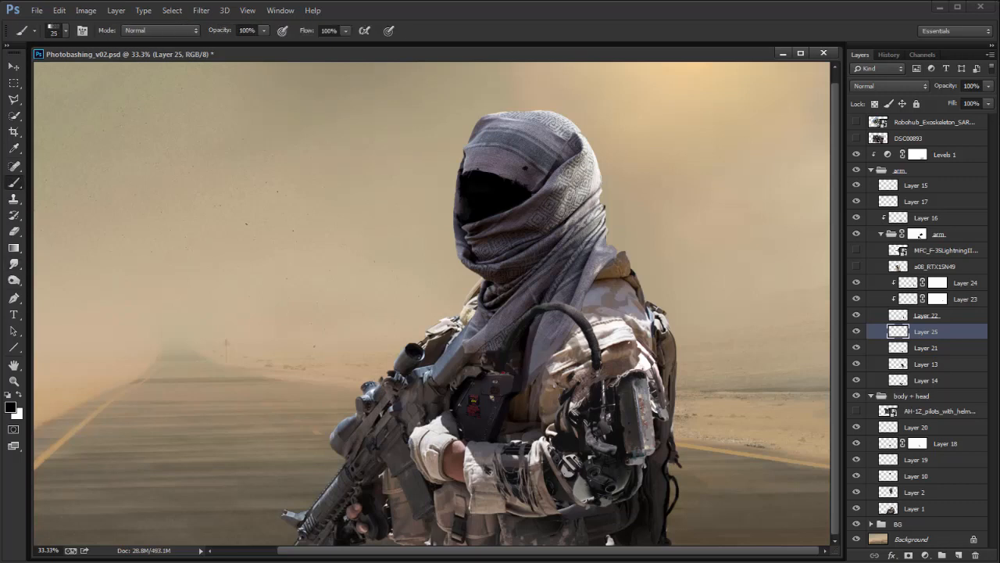
key(r)
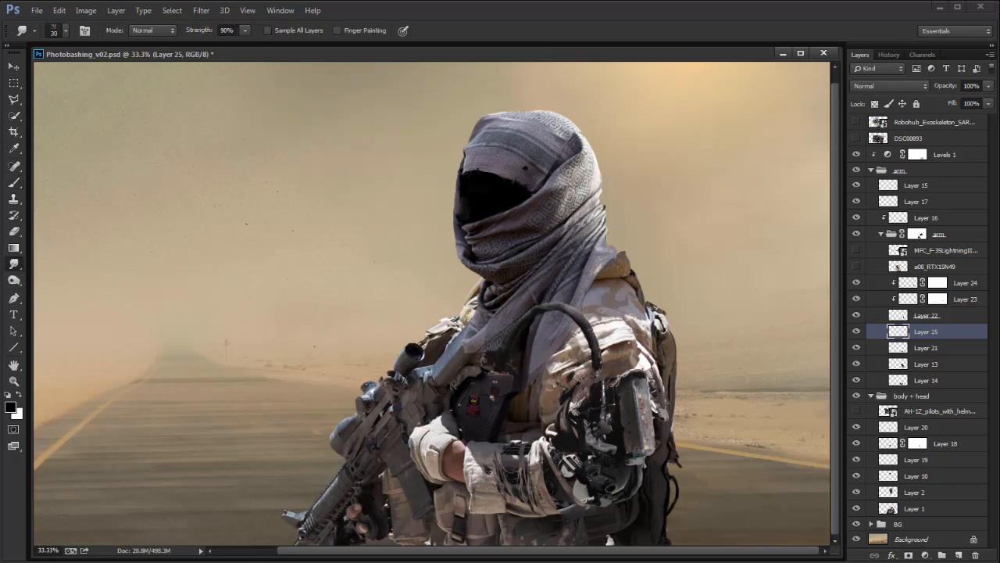
key(b)
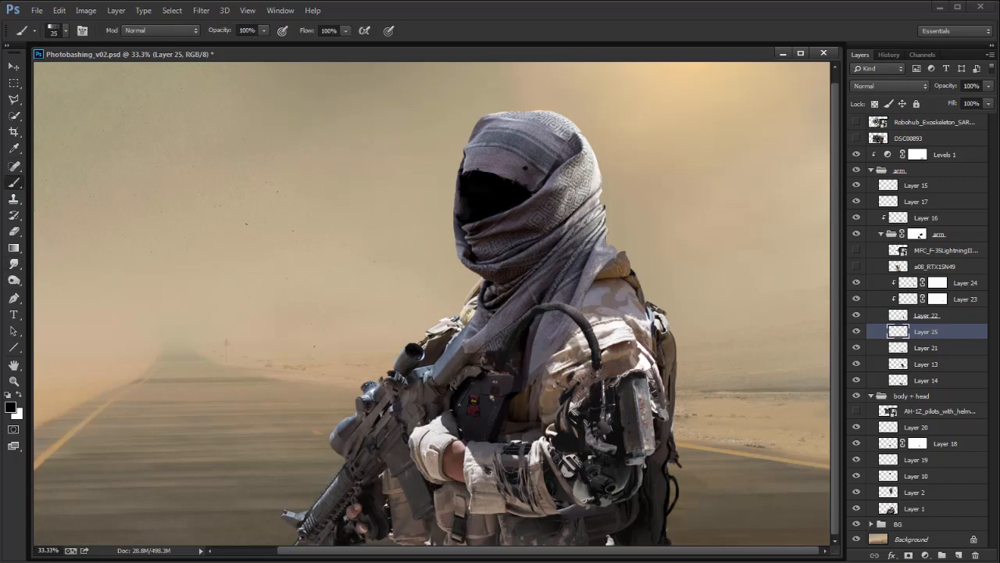
key(r)
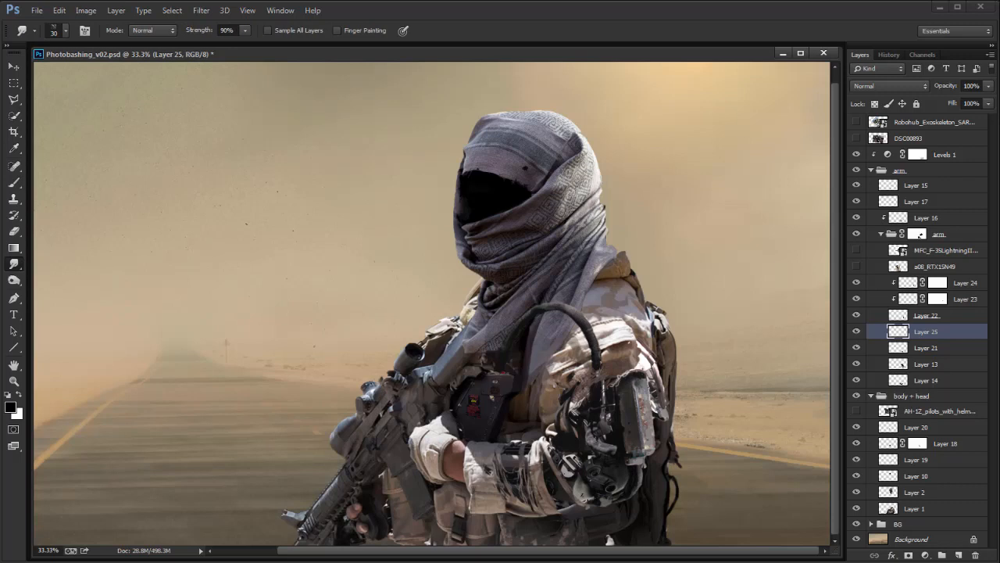
key(e)
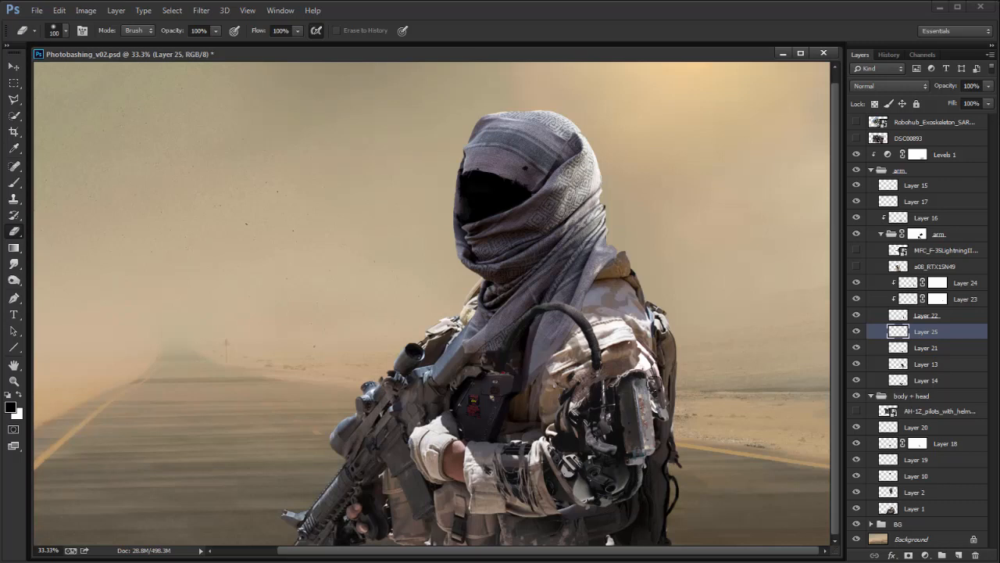
Step: Compare the casing with the Layer 23 and Layer 24 texture pieces hidden and shown
click(902, 317)
click(856, 298)
click(856, 298)
click(856, 298)
click(856, 298)
click(856, 282)
click(856, 283)
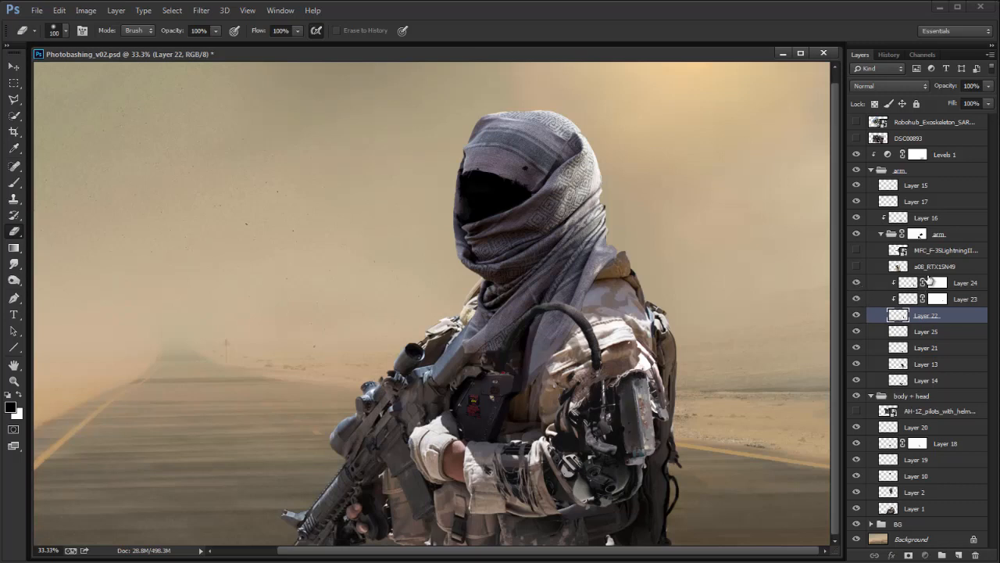
Step: Widen the dark strip on Layer 24 across the casing, independently of its mask, and compare it with Layer 23 hidden
click(901, 285)
key(ctrl+t)
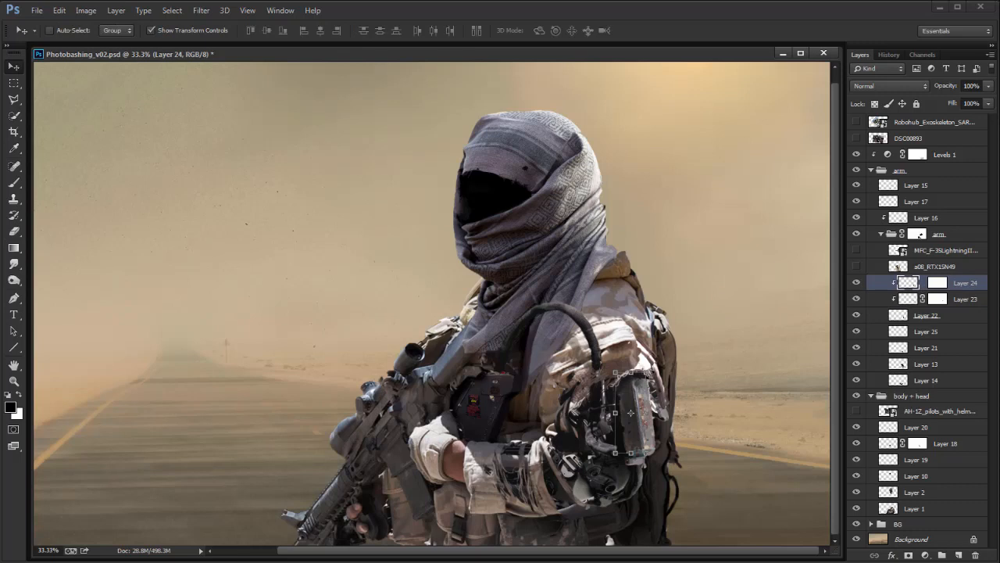
drag(647, 408, 657, 408)
drag(636, 454, 631, 453)
key(Return)
click(856, 283)
click(856, 282)
click(856, 284)
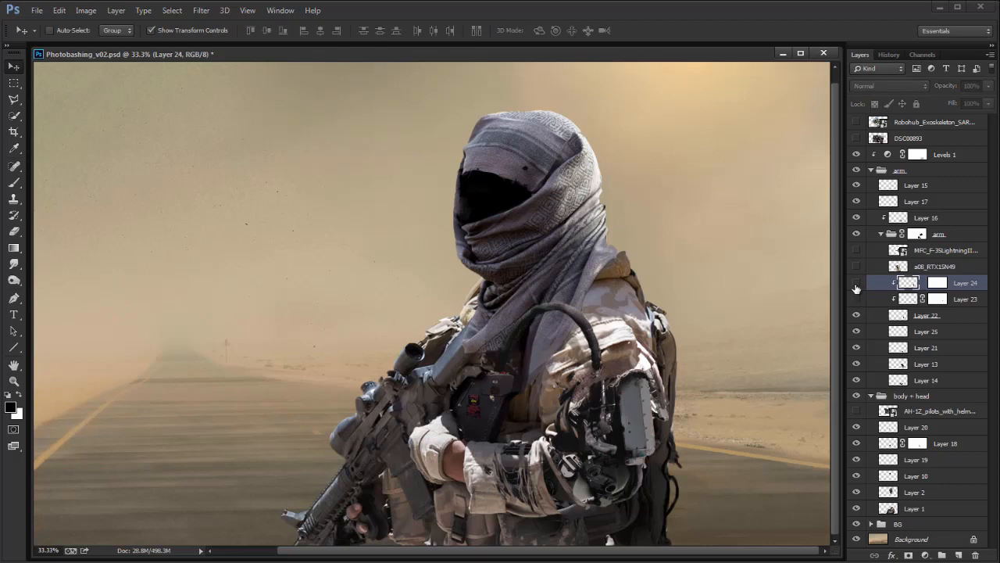
click(856, 284)
Step: Reduce the Eraser to 30 px and trim the widened dark strip along the casing's lit face on Layer 24
key(e)
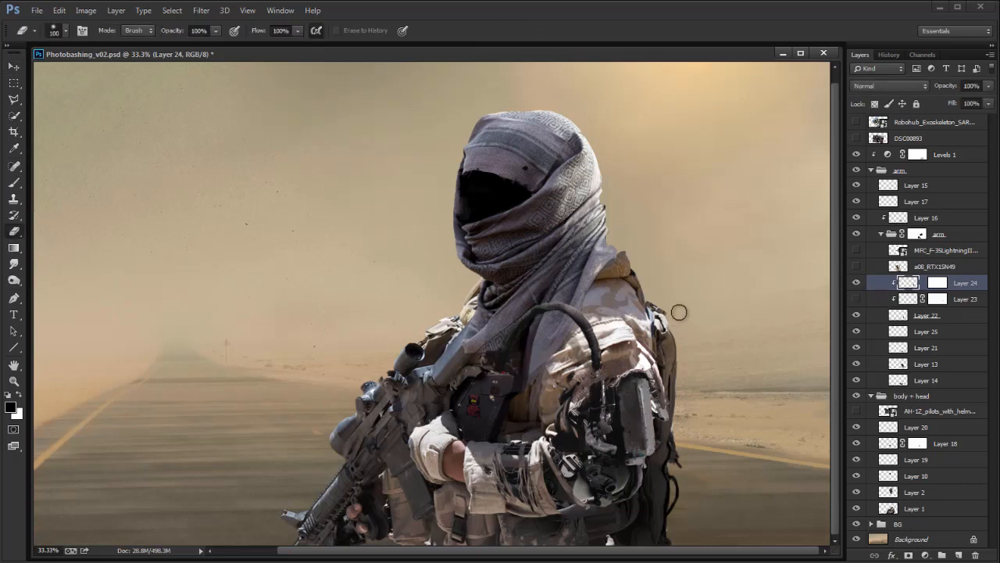
key(bracketleft)
key(bracketleft)
key(bracketleft)
key(bracketleft)
key(bracketleft)
key(bracketleft)
key(bracketleft)
key(b)
key(x)
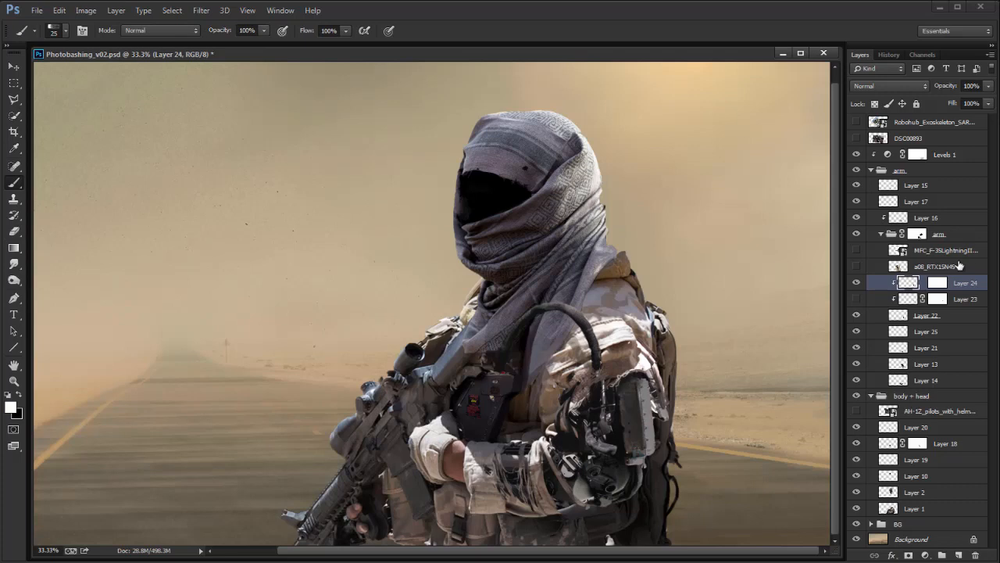
Step: Show Layer 23 again and clean up its rusted texture along the casing's front corner with the 30 px Eraser
click(856, 298)
click(938, 298)
key(e)
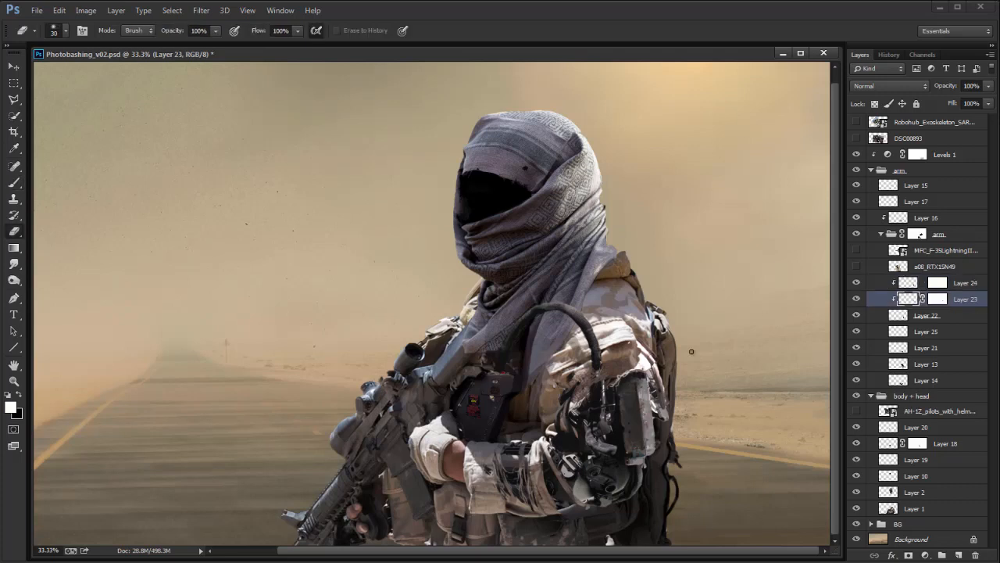
key(ctrl+plus)
key(ctrl+plus)
drag(746, 426, 406, 288)
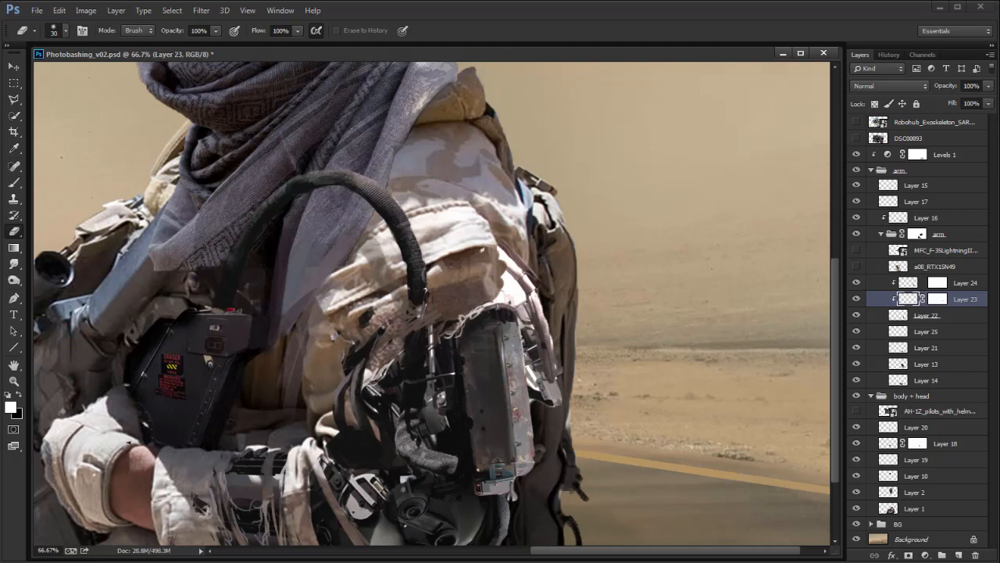
Step: Toggle Layer 24 to compare it, adjust its Levels with the midtone at 1.03, and return to the Eraser for the casing's dark face
click(856, 282)
click(856, 283)
click(869, 283)
click(857, 283)
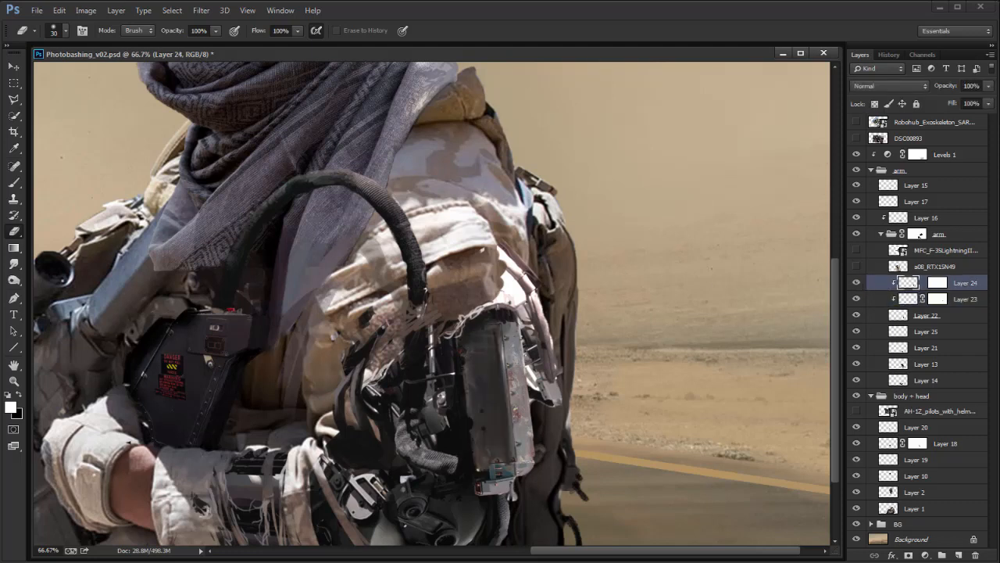
key(ctrl+l)
drag(711, 250, 711, 250)
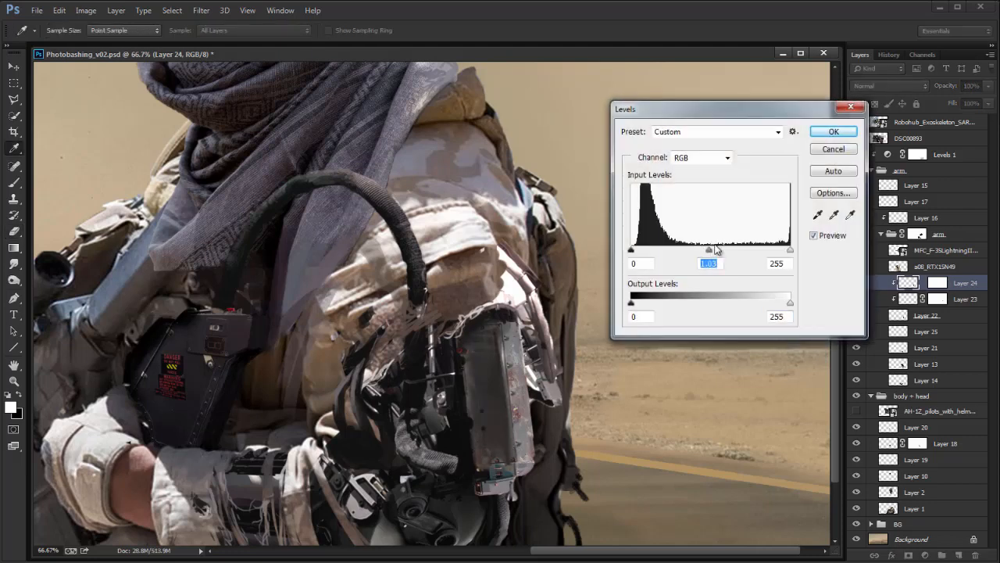
key(Return)
key(e)
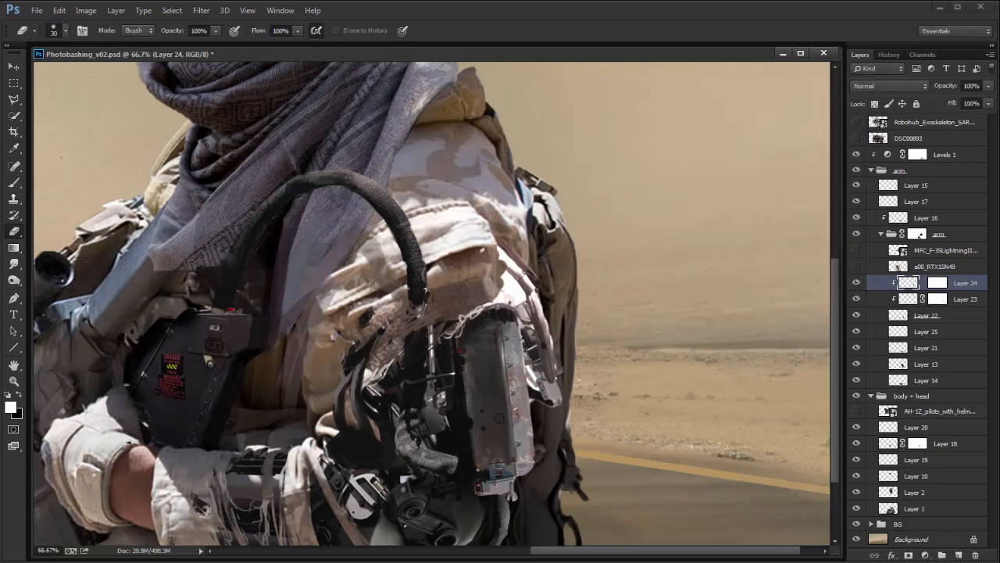
Step: Outline the casing's dark face on Layer 22 with the Polygonal Lasso, darken it through the Levels midtones, and deselect
key(ctrl+minus)
key(ctrl+minus)
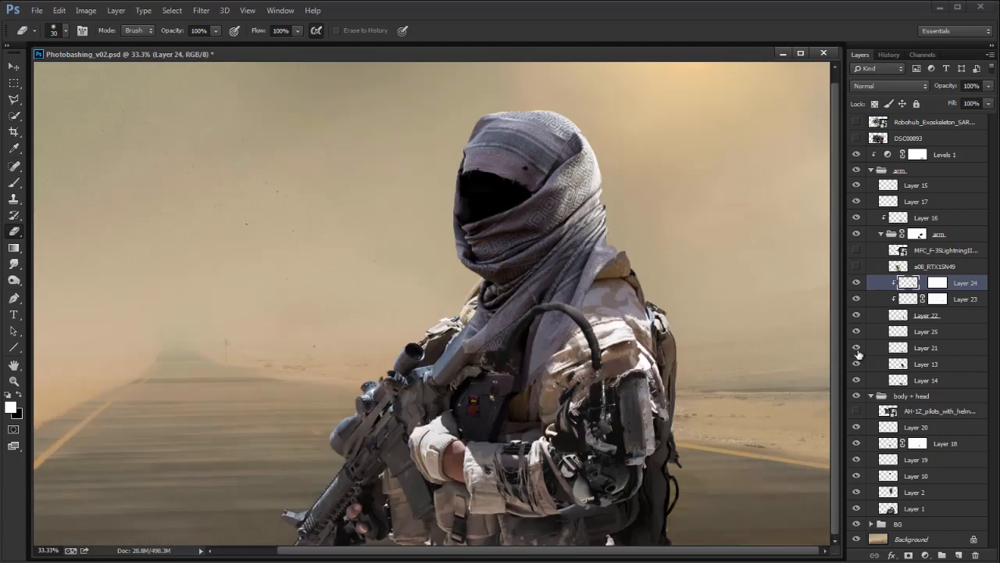
key(ctrl+plus)
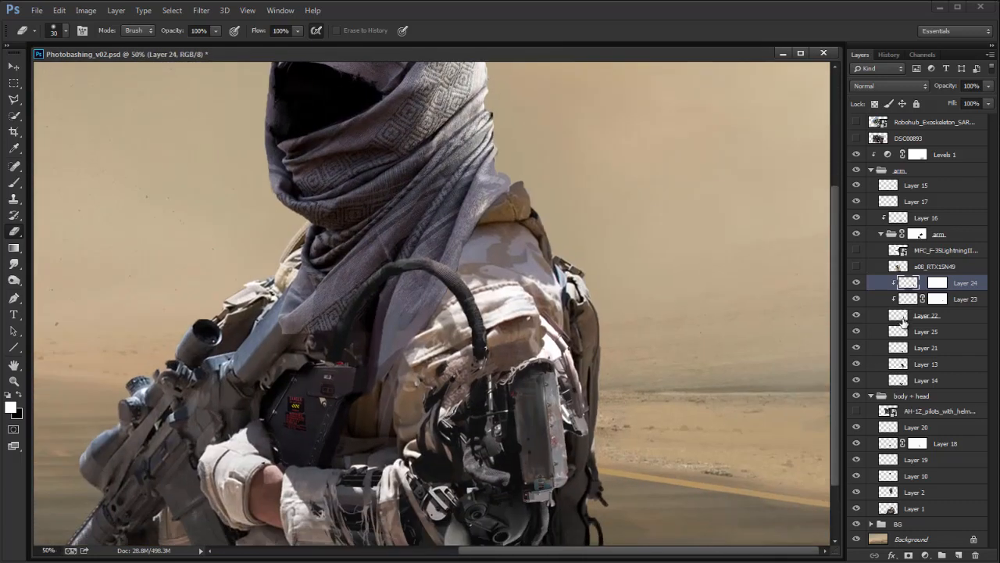
click(900, 316)
key(l)
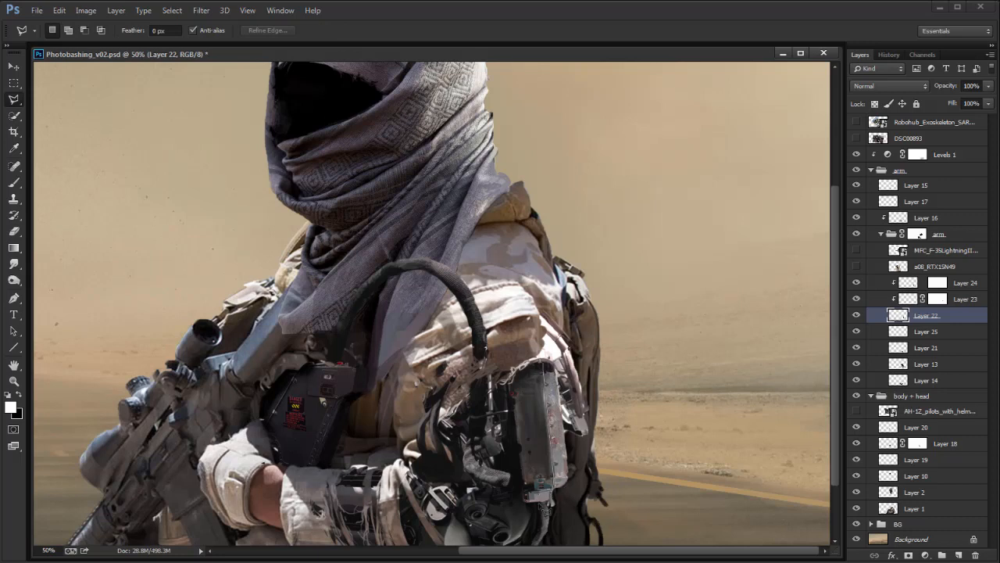
click(537, 336)
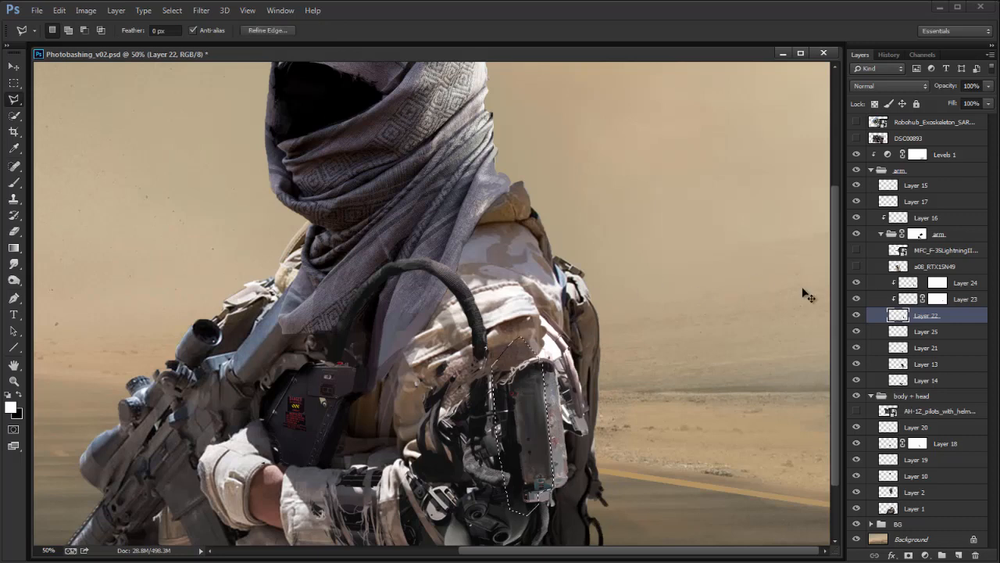
key(ctrl+l)
mouse_move(710, 249)
mouse_down()
mouse_move(700, 250)
mouse_move(722, 249)
mouse_up()
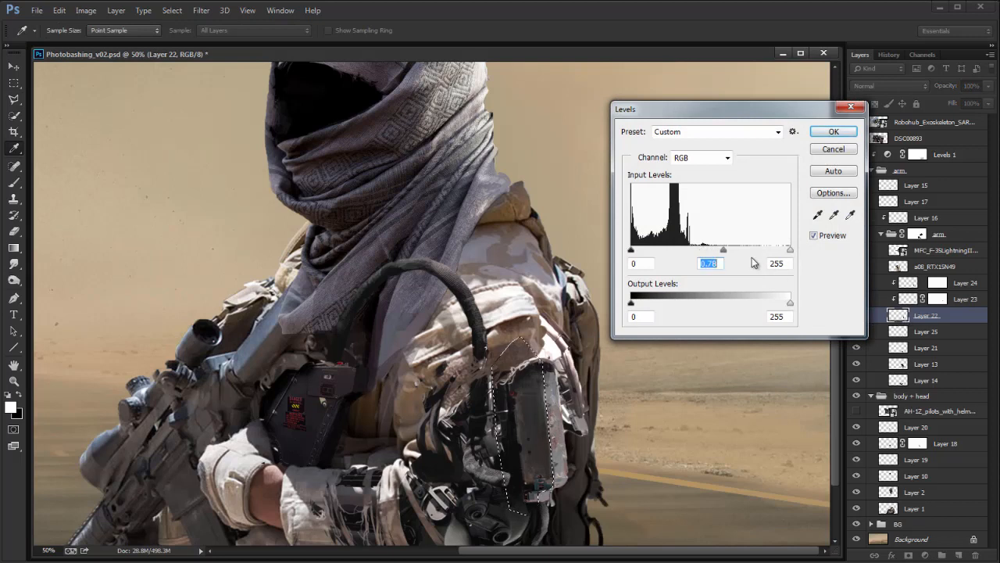
drag(791, 118, 698, 116)
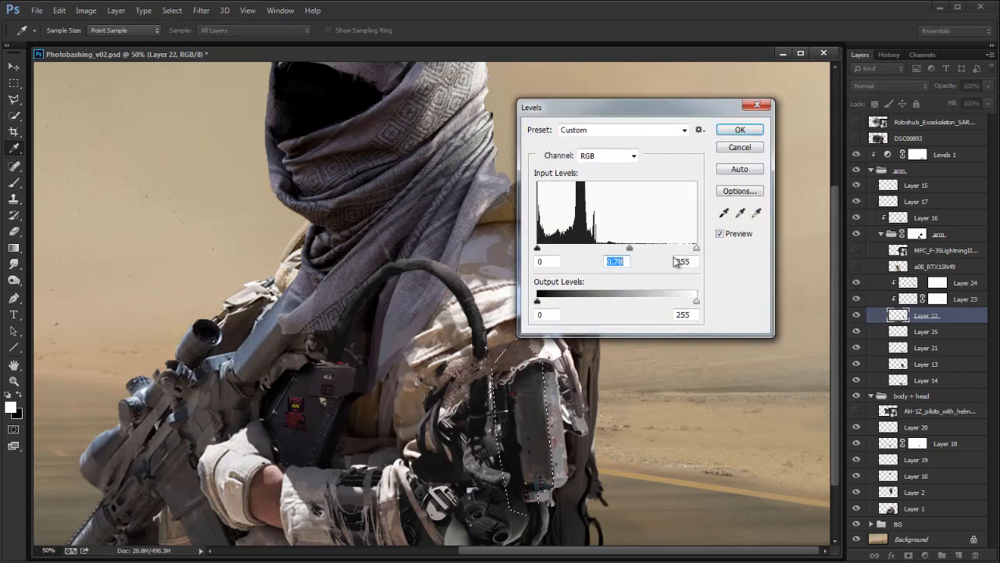
drag(629, 249, 647, 251)
key(Return)
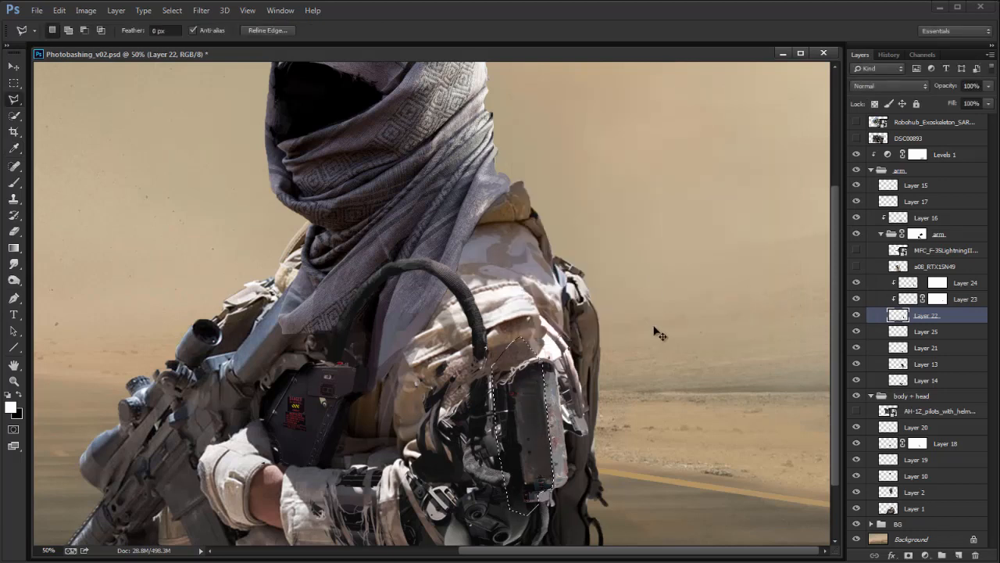
scroll(680, 325, down, 1)
key(m)
click(705, 365)
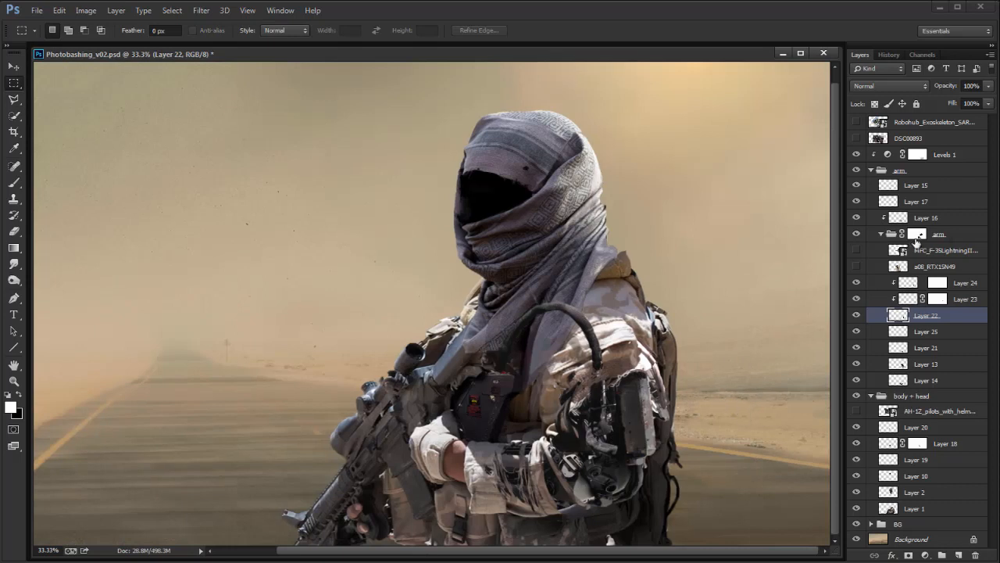
Step: Merge Layers 24 and 23 into Layer 22, then brighten the merged casing with a Levels highlight input of 207
key(ctrl+e)
click(856, 283)
click(856, 283)
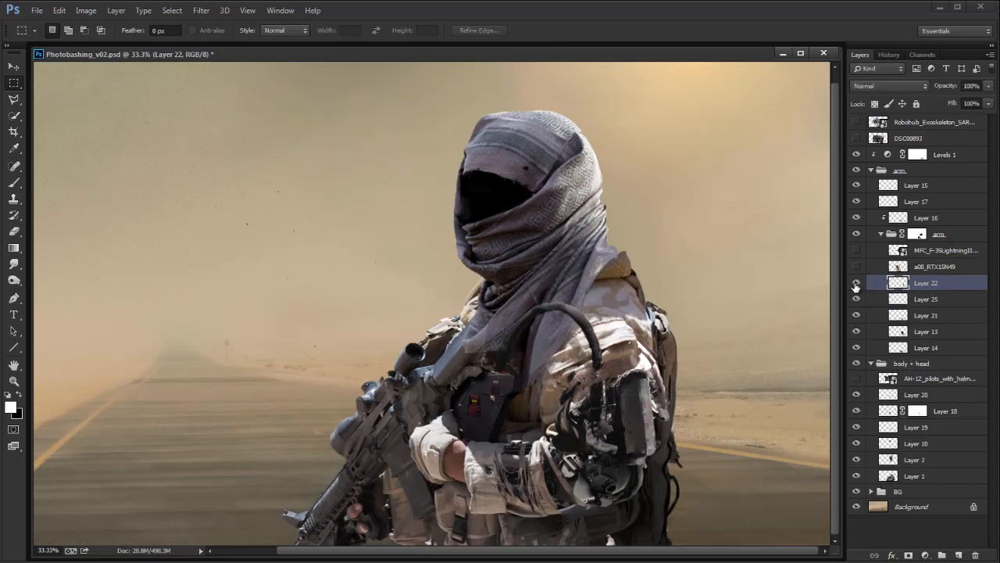
key(ctrl+l)
drag(696, 248, 667, 251)
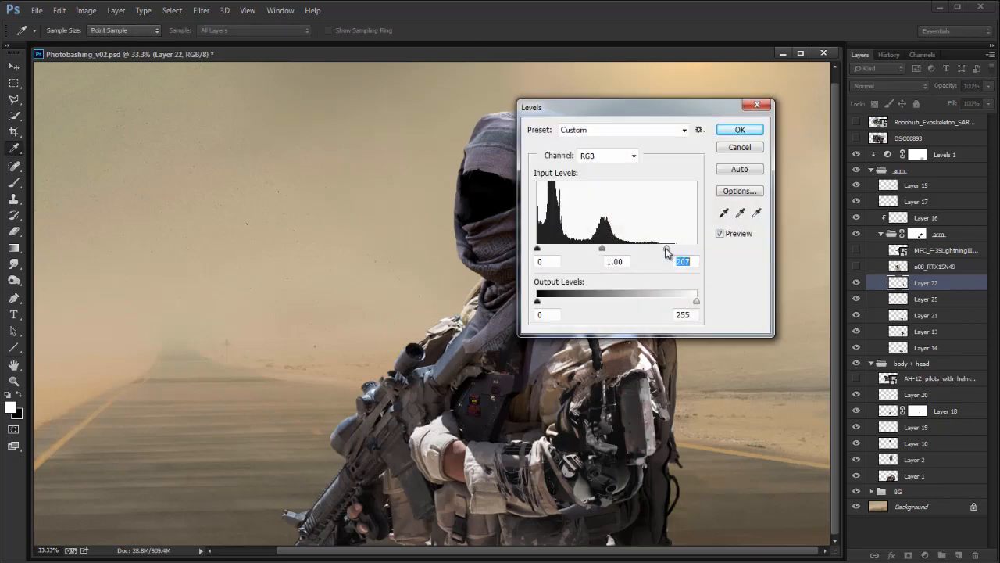
key(Return)
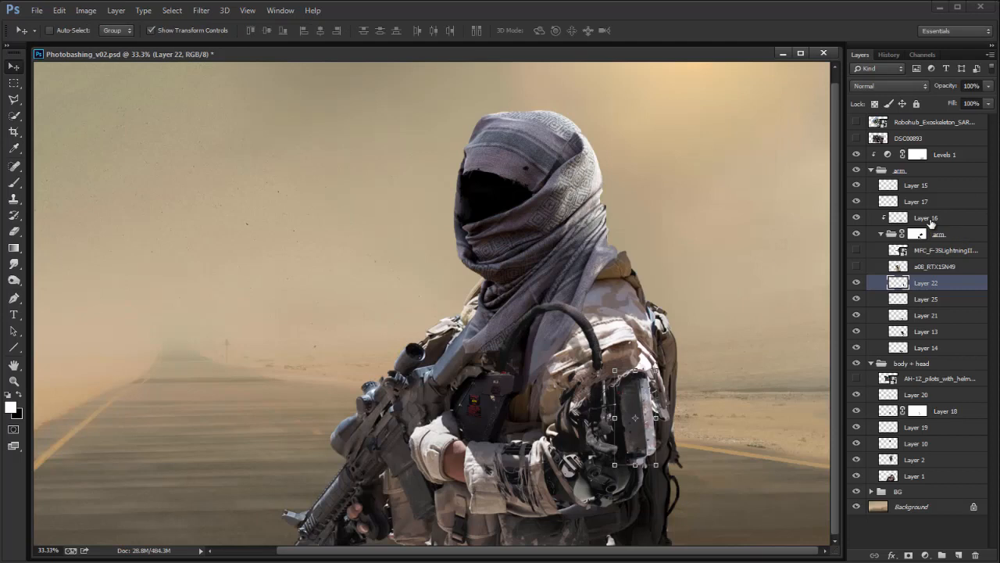
Step: Switch to the Windows Explorer window with the Reference folder and open its Military subfolder
drag(670, 286, 716, 281)
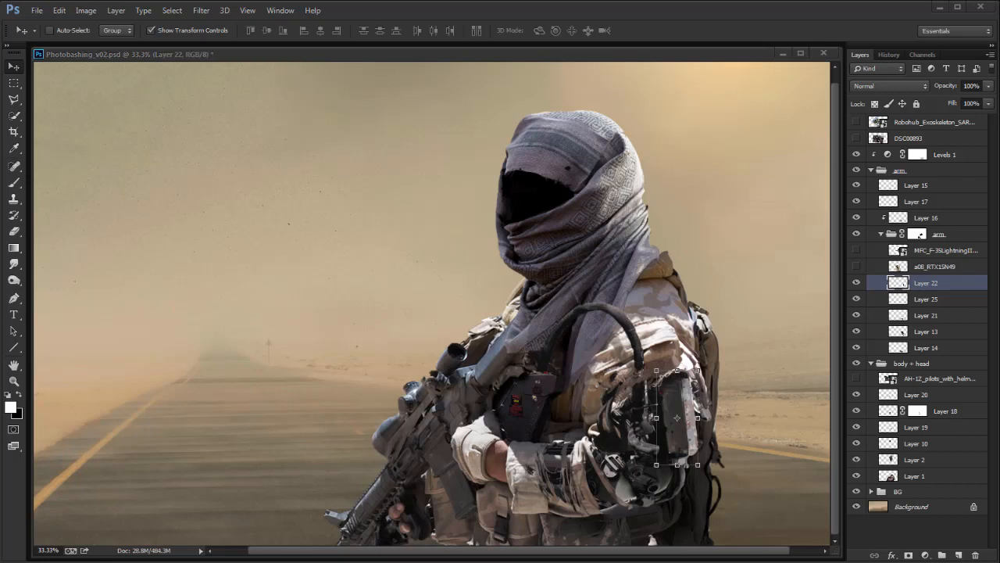
key(alt+Tab)
drag(720, 318, 715, 422)
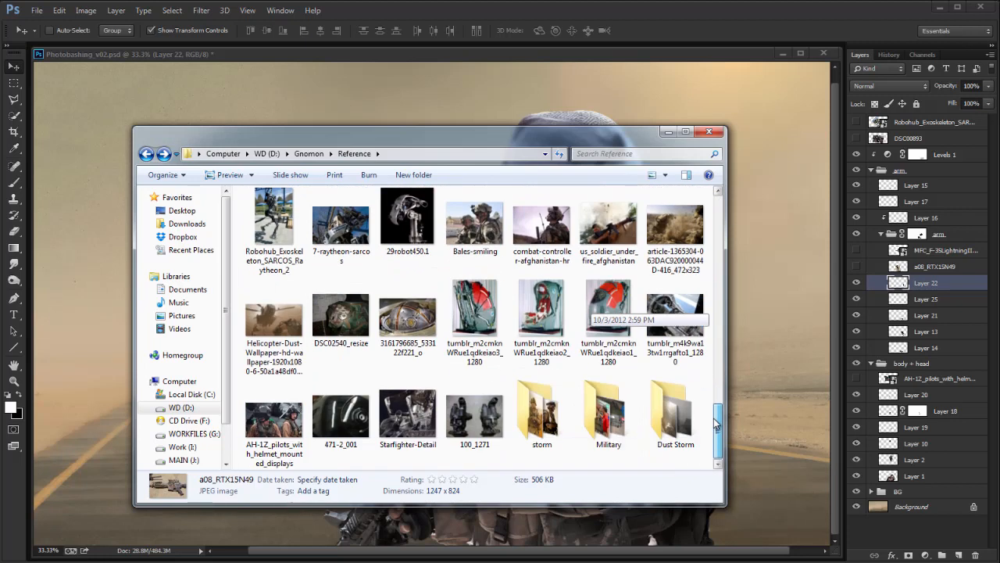
click(625, 410)
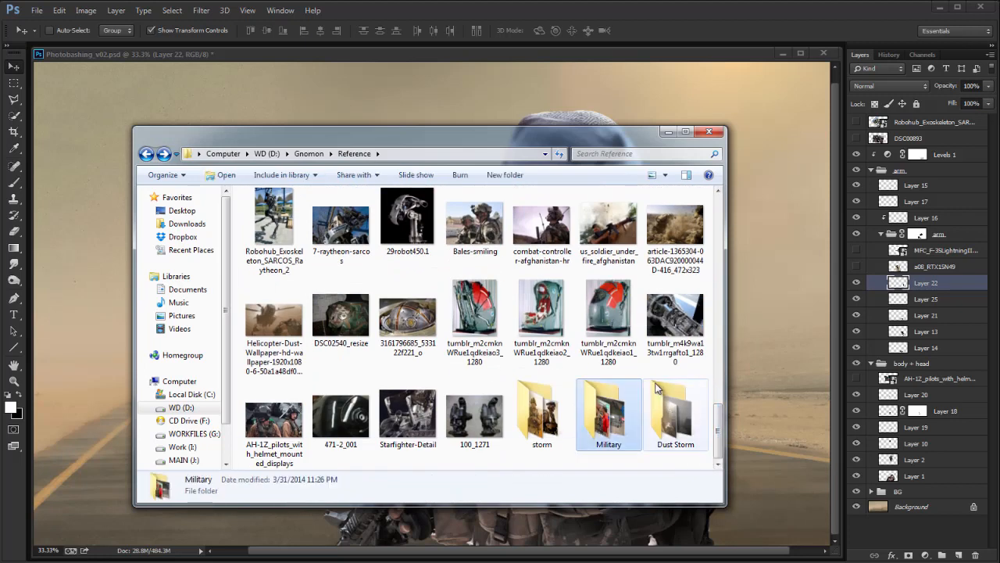
double_click(634, 404)
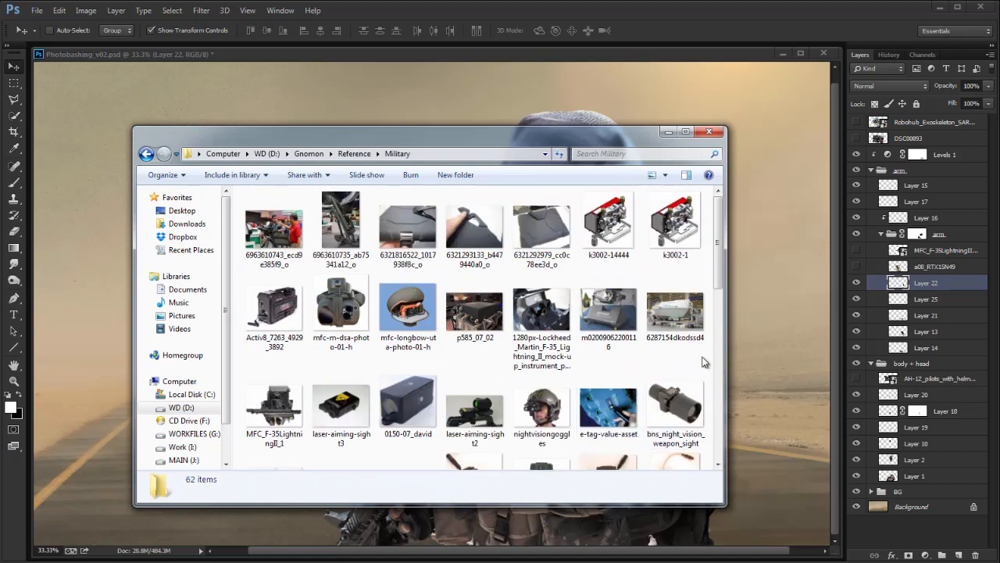
Step: Browse the Military reference photos for a mechanical part and preview black_box_weapon-manager
key(Down)
key(Down)
key(Down)
key(Down)
key(Down)
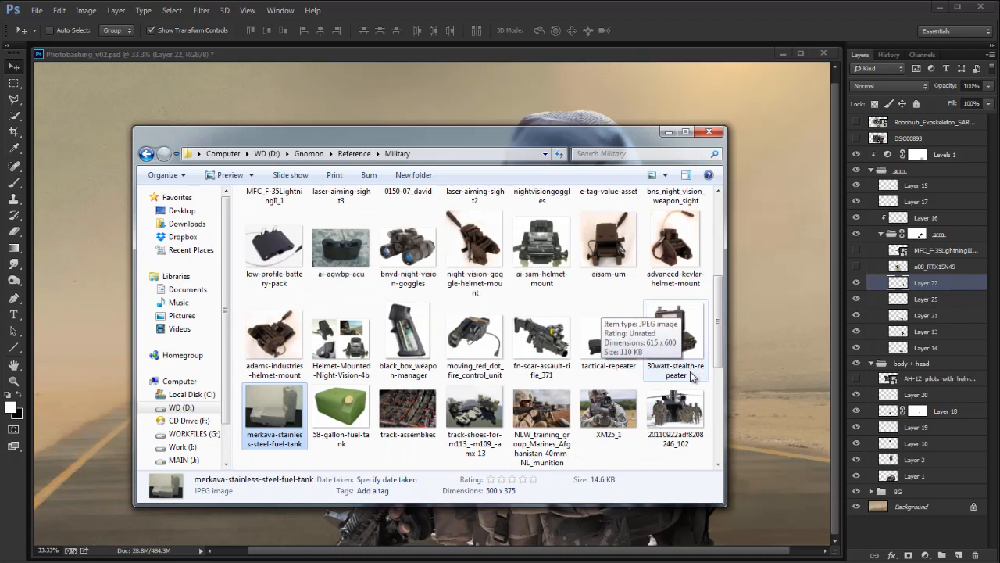
key(Right)
key(Down)
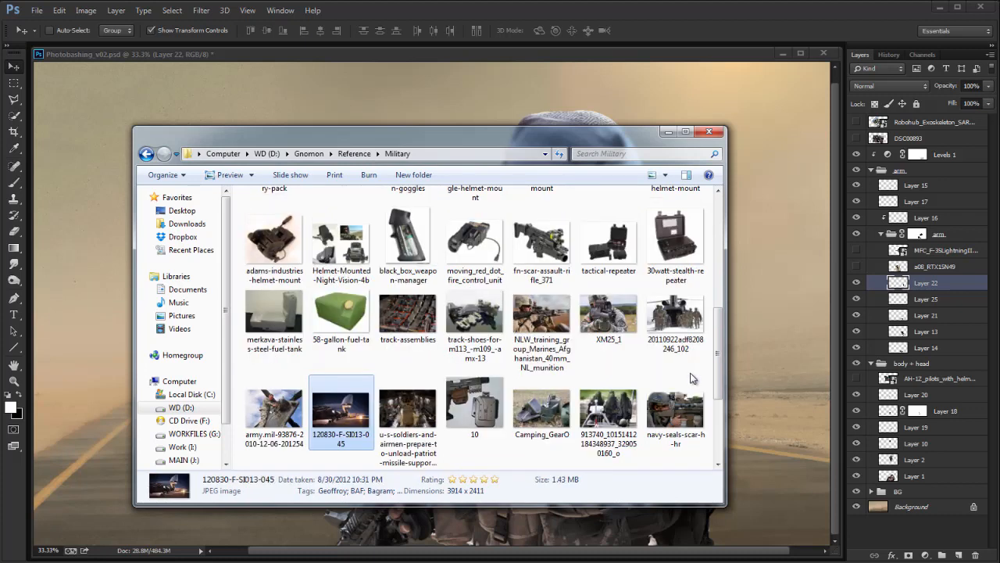
key(Up)
key(Right)
key(Up)
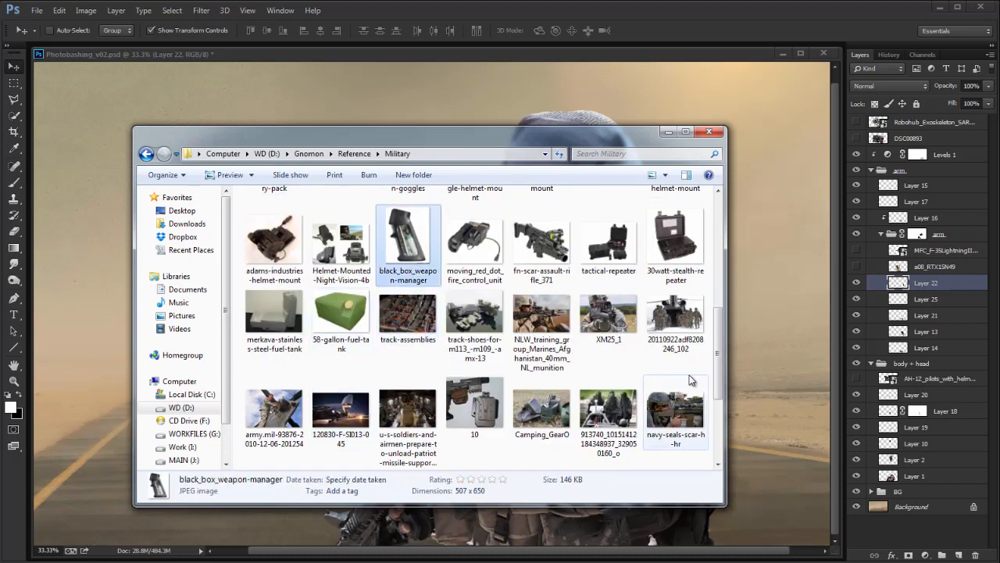
key(Return)
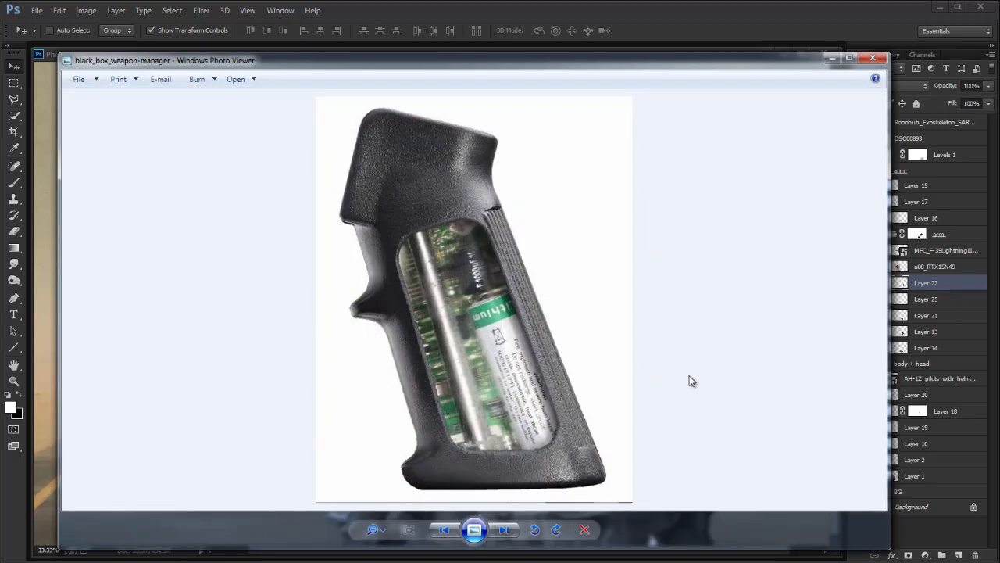
click(873, 58)
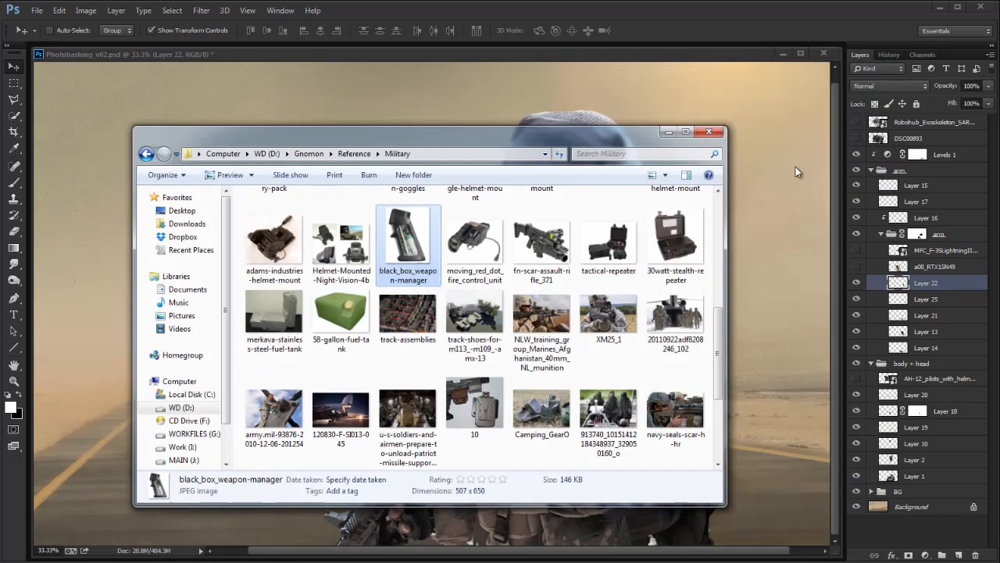
Step: Return to the parent Reference folder, browse its photos and preview 7-raytheon-sarcos
key(Up)
key(Up)
key(Up)
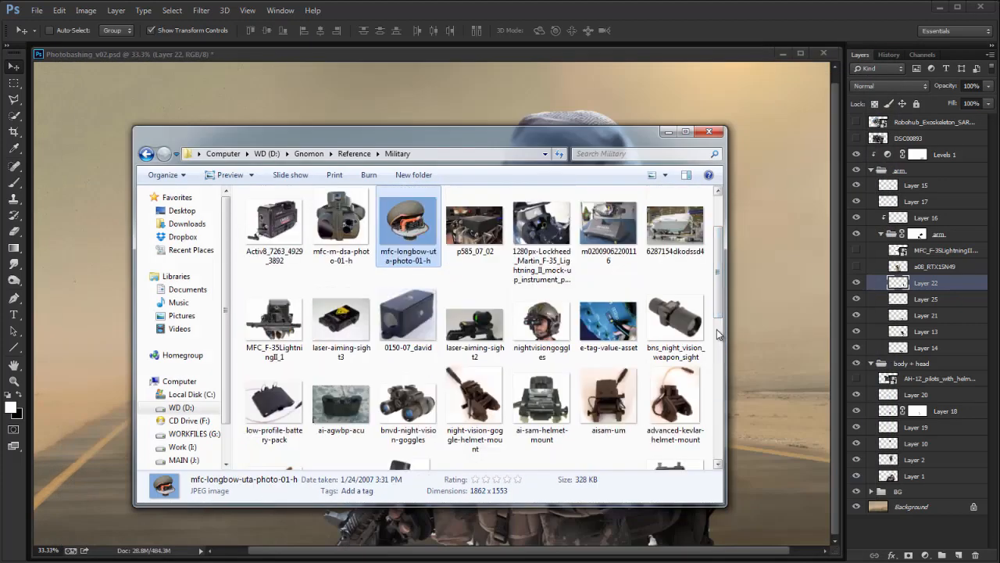
key(Up)
key(BackSpace)
key(Up)
key(Up)
key(Up)
key(Up)
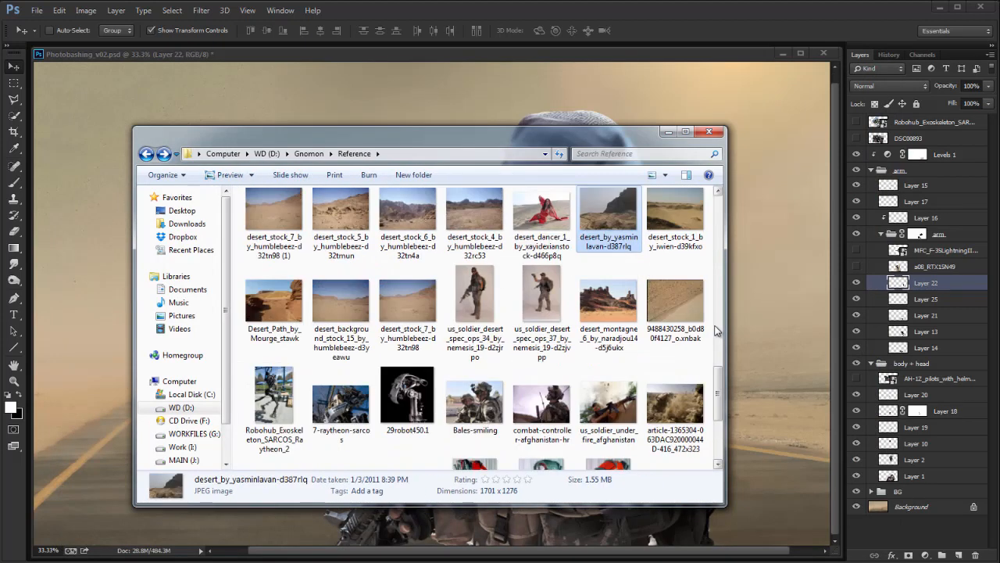
key(Left)
key(Left)
key(Down)
key(Left)
key(Down)
key(Left)
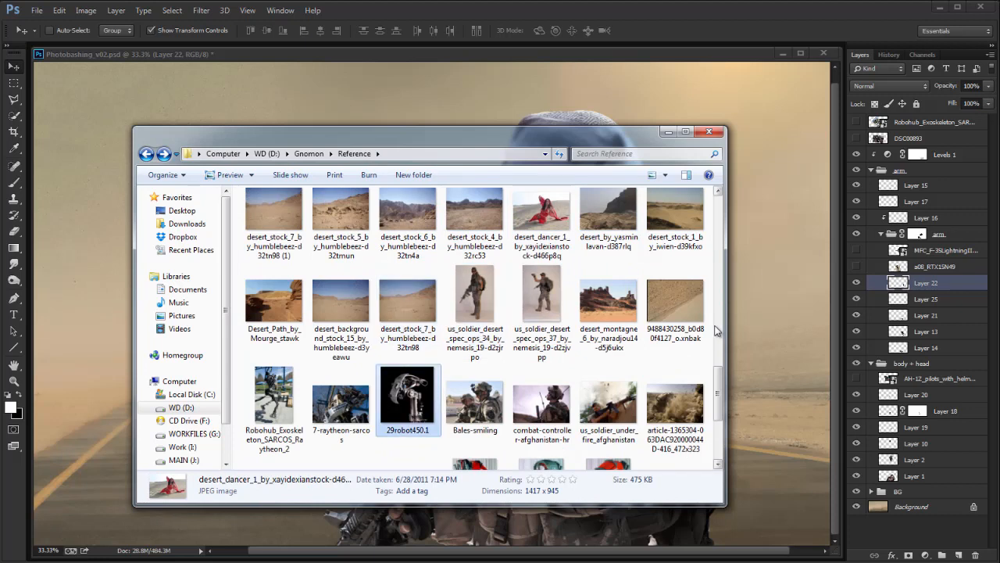
key(Return)
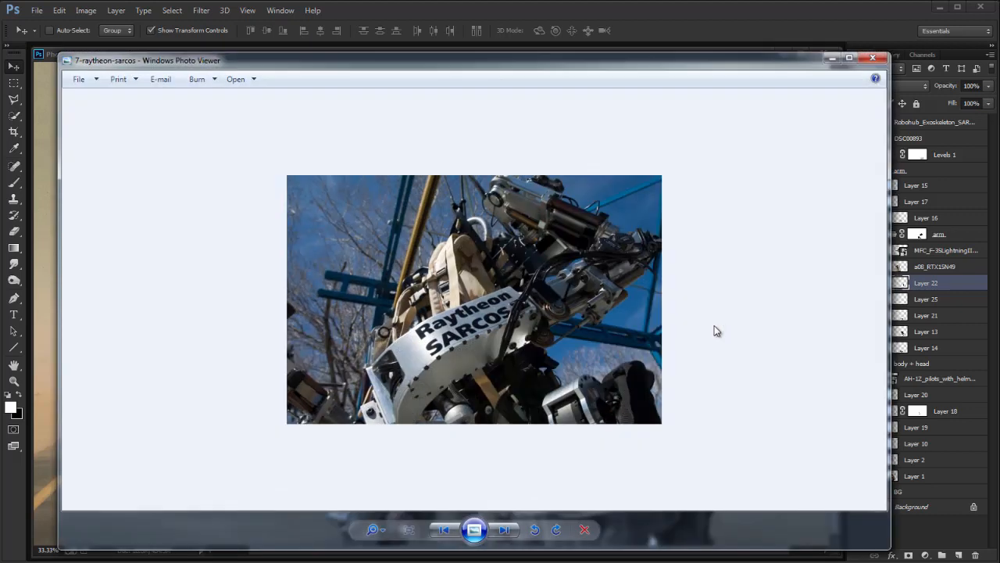
click(873, 58)
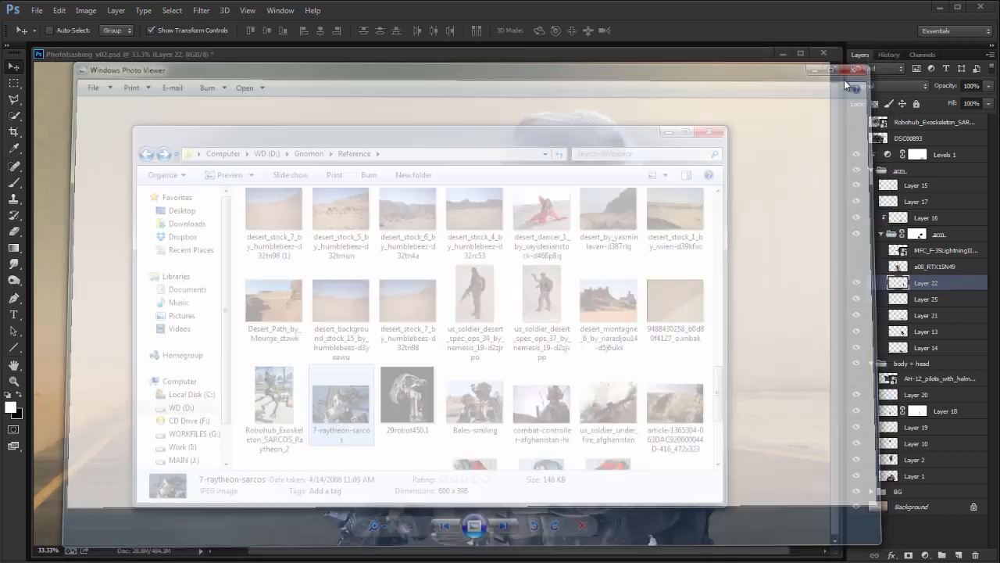
Step: Preview Robohub_Exoskeleton_SARCOS_Raytheon_2 and place it in the Photoshop document, scaled to about 909.5% and rotated to -68.91°
key(Return)
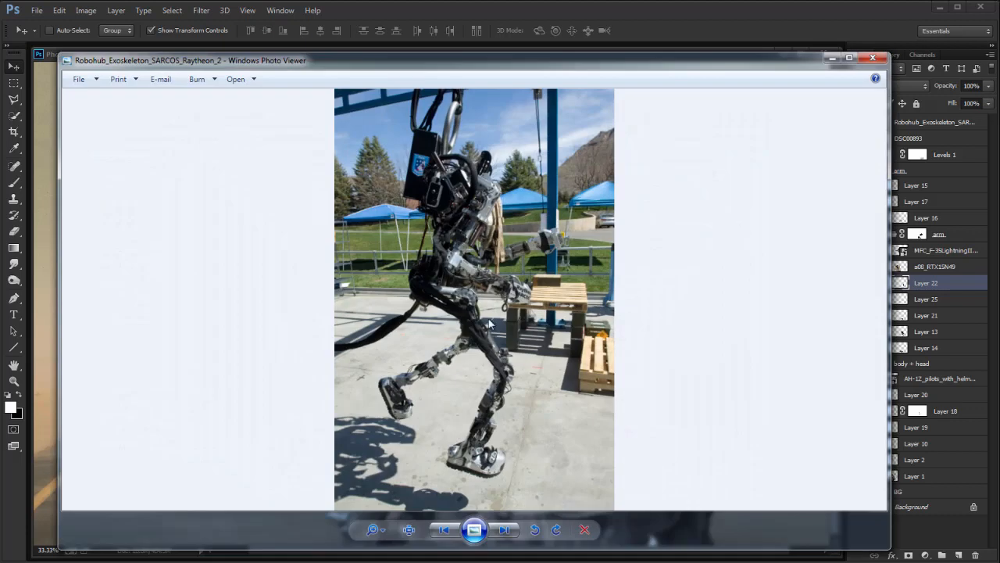
click(873, 58)
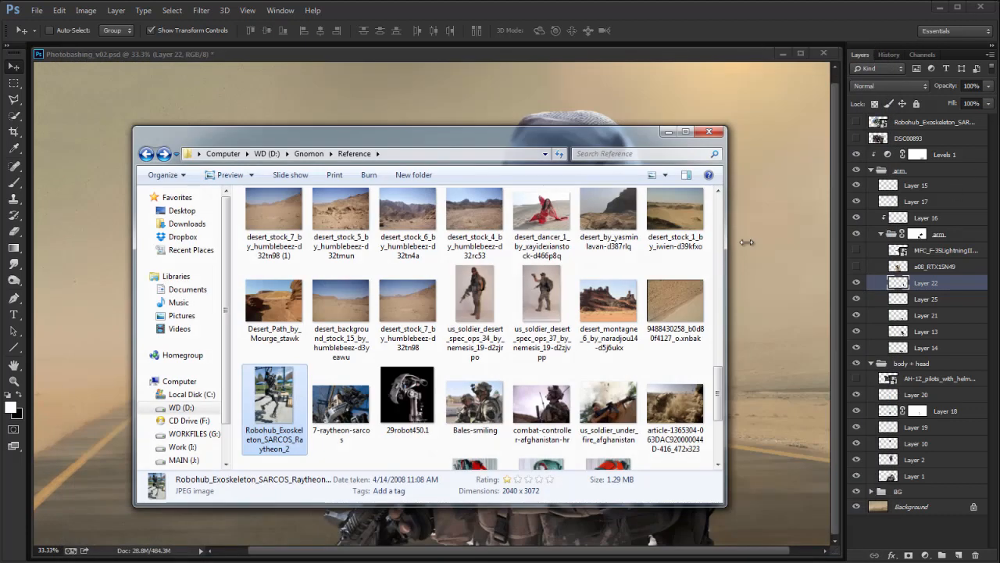
drag(273, 402, 89, 488)
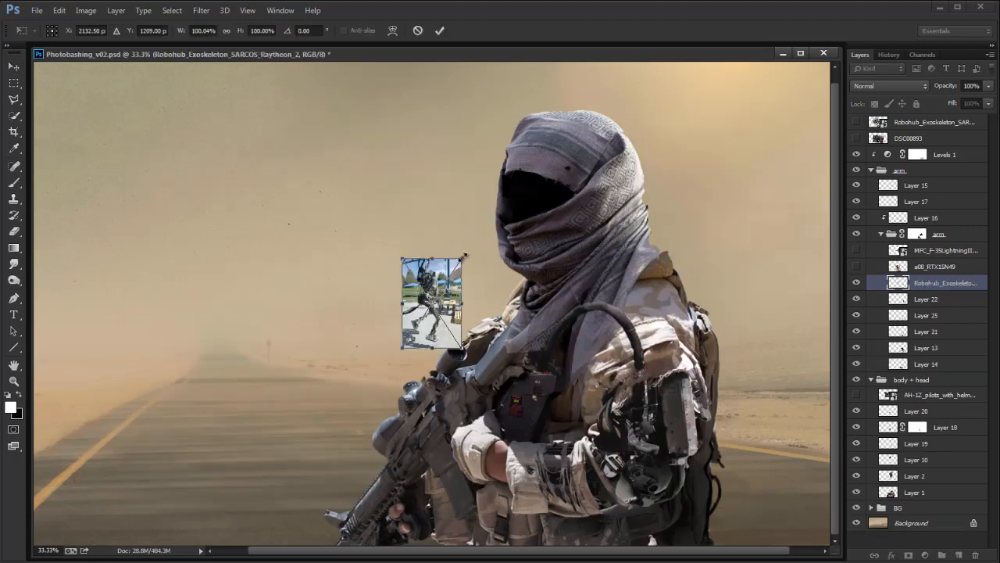
drag(462, 258, 566, 101)
drag(672, 239, 453, 118)
drag(668, 251, 891, 160)
key(Return)
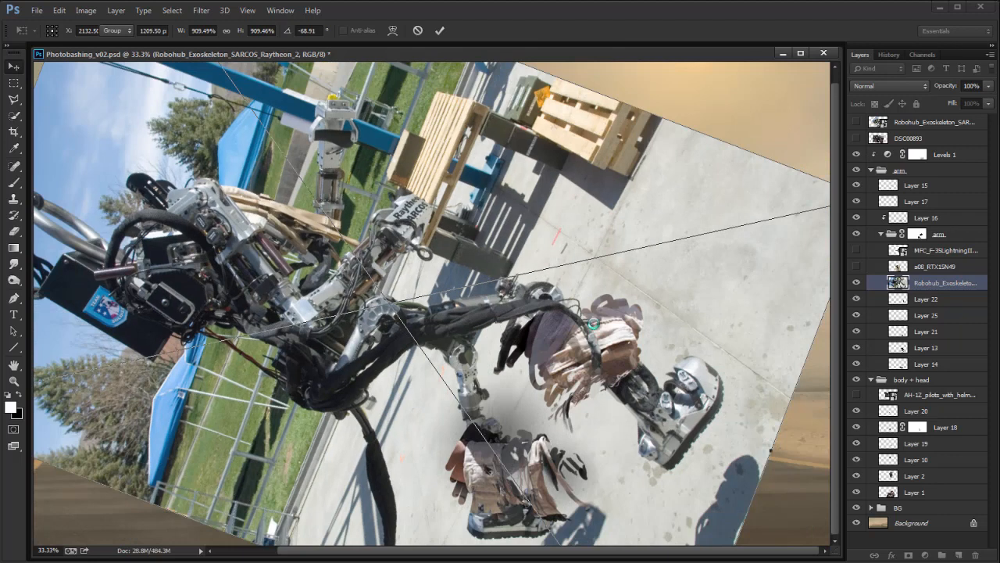
Step: Reposition the exoskeleton photo, copy its dark cabled leg segment to a new layer with Quick Selection, and hide the photo
key(b)
click(587, 300)
click(494, 228)
key(v)
drag(661, 335, 516, 312)
key(w)
drag(282, 303, 328, 336)
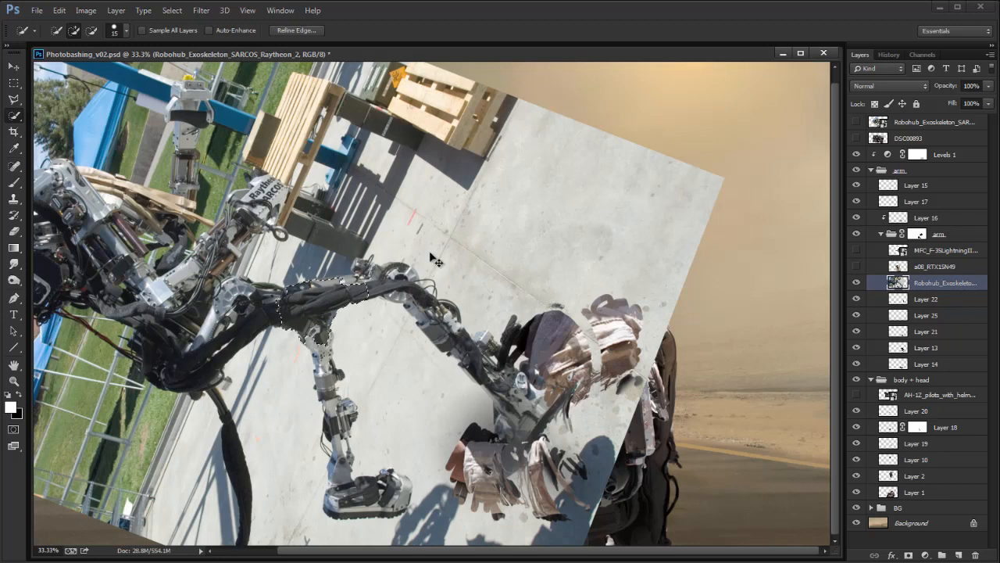
key(ctrl+j)
click(856, 299)
Step: Flip the copied leg segment on Layer 26 and move and rotate it onto the soldier's forearm
key(ctrl+t)
right_click(362, 322)
click(410, 511)
right_click(353, 311)
click(383, 504)
drag(339, 320, 486, 474)
drag(515, 430, 506, 436)
mouse_move(527, 462)
mouse_down()
mouse_move(527, 475)
mouse_move(530, 456)
mouse_up()
key(Return)
Step: Distort Layer 26 to follow the forearm, at 99.72% width, 126.21% height, -5.25° rotation and -6.51° horizontal skew
key(ctrl+t)
drag(509, 488, 508, 501)
drag(509, 447, 511, 429)
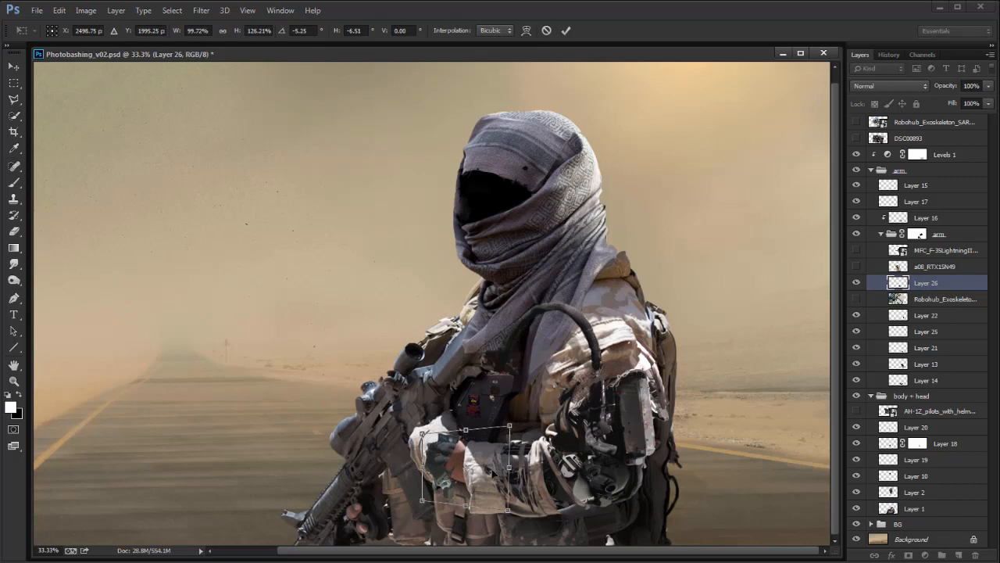
key(Return)
Step: Place Layer 26 above Layer 15 in the arm group, nudge it on the forearm, and set its Levels shadow input to 10
drag(937, 282, 953, 185)
drag(485, 486, 490, 489)
key(ctrl+l)
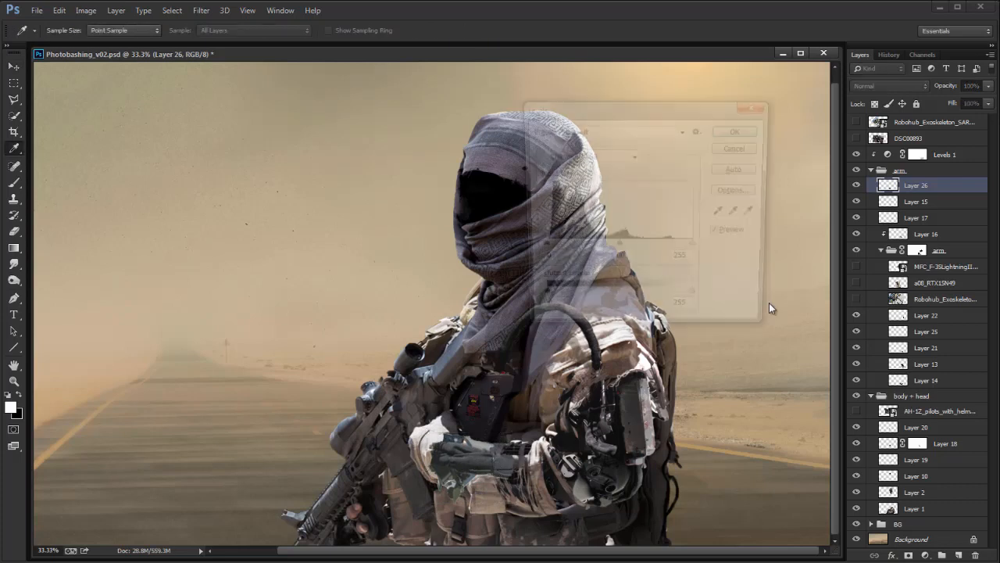
drag(537, 248, 544, 249)
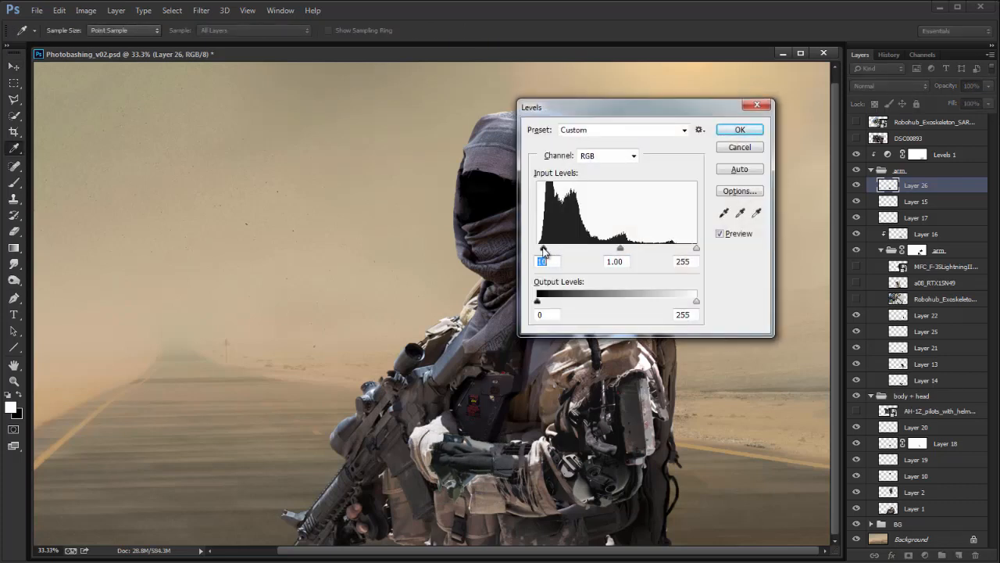
key(Return)
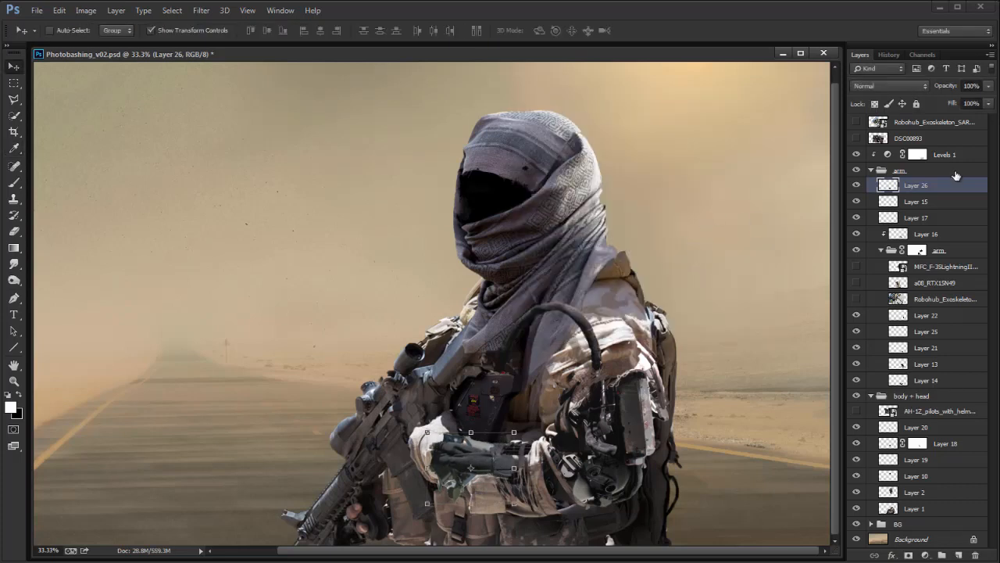
Step: Compare the forearm with Layer 26 hidden and shown, and add a layer mask to Layer 26
click(859, 187)
click(857, 186)
click(908, 555)
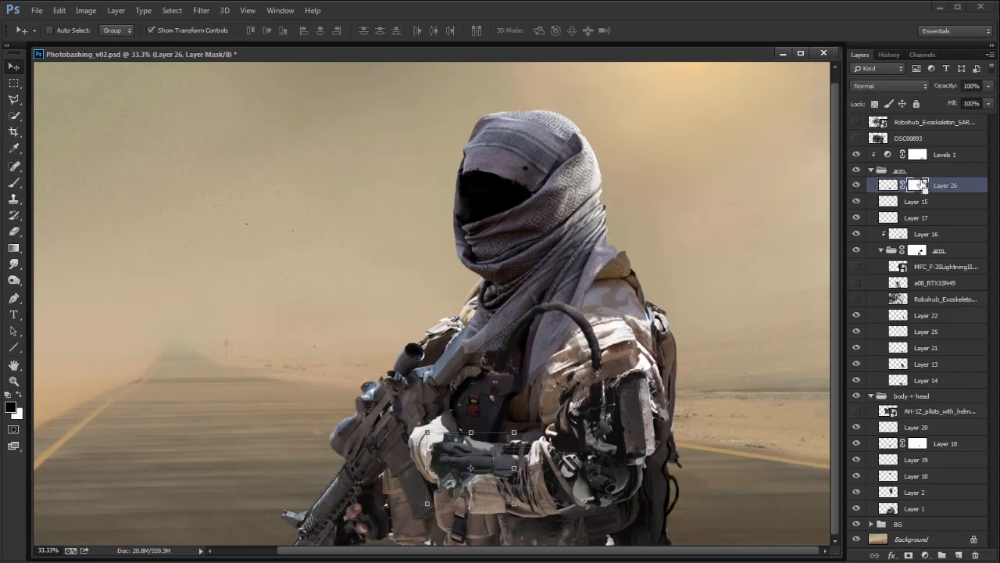
Step: Invert Layer 26's mask to black and paint white over the exposed wrist to reveal the mechanical part between glove and sleeve
key(ctrl+k)
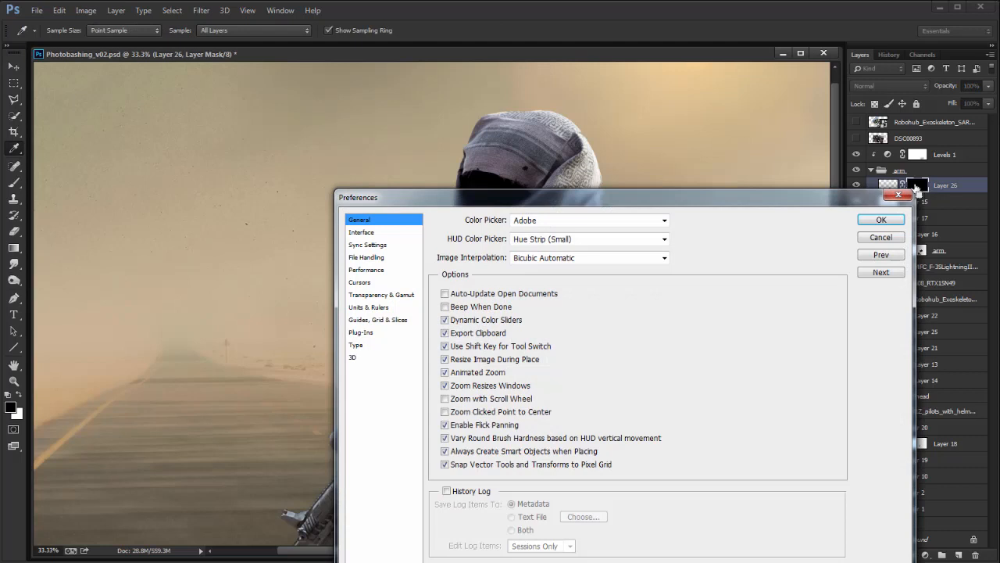
click(888, 239)
key(ctrl+i)
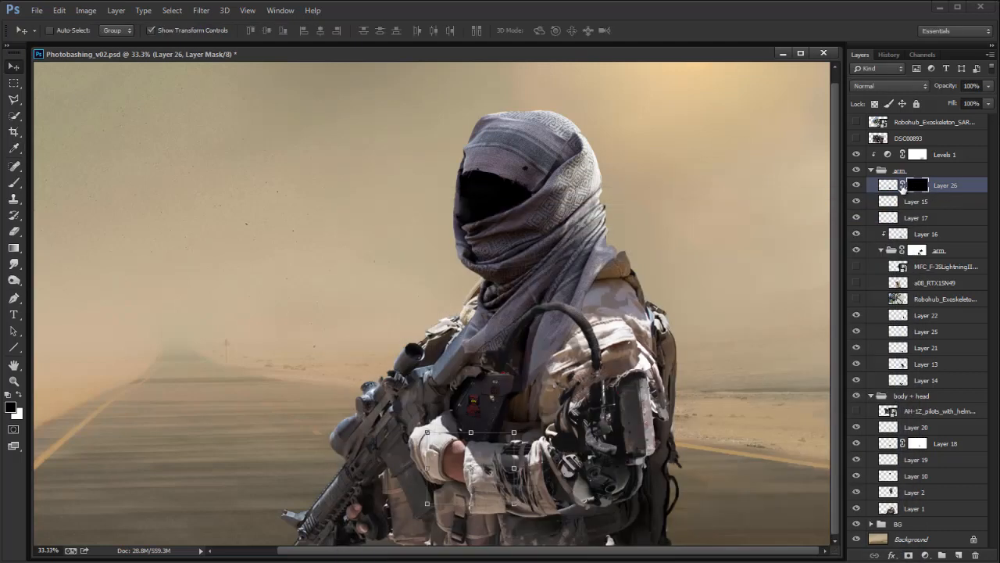
key(b)
key(x)
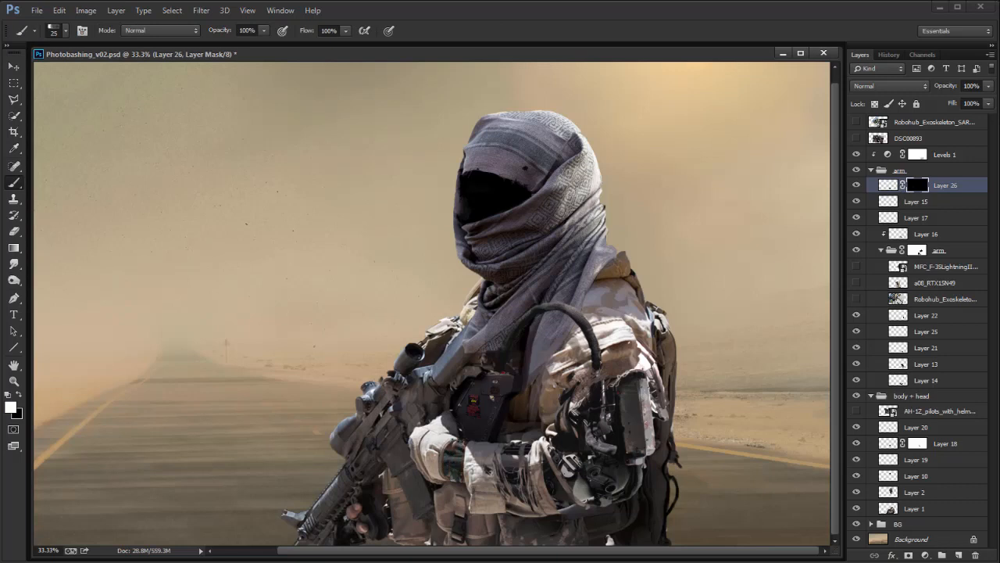
key(x)
key(x)
key(x)
Step: Add a new layer clipped to Layer 26 and darken the mechanical wrist with black
click(888, 184)
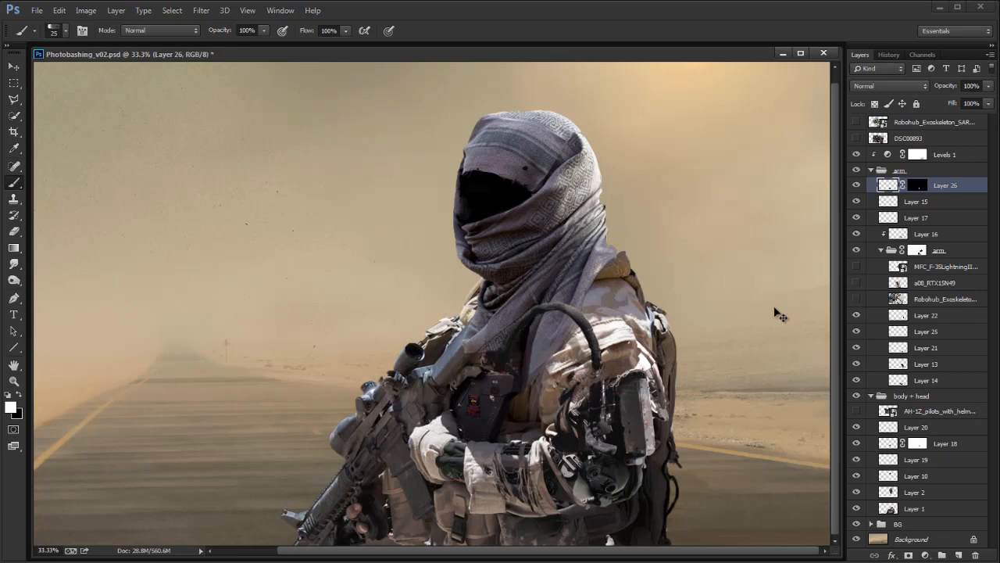
click(958, 555)
alt+click(943, 194)
key(g)
key(x)
key(b)
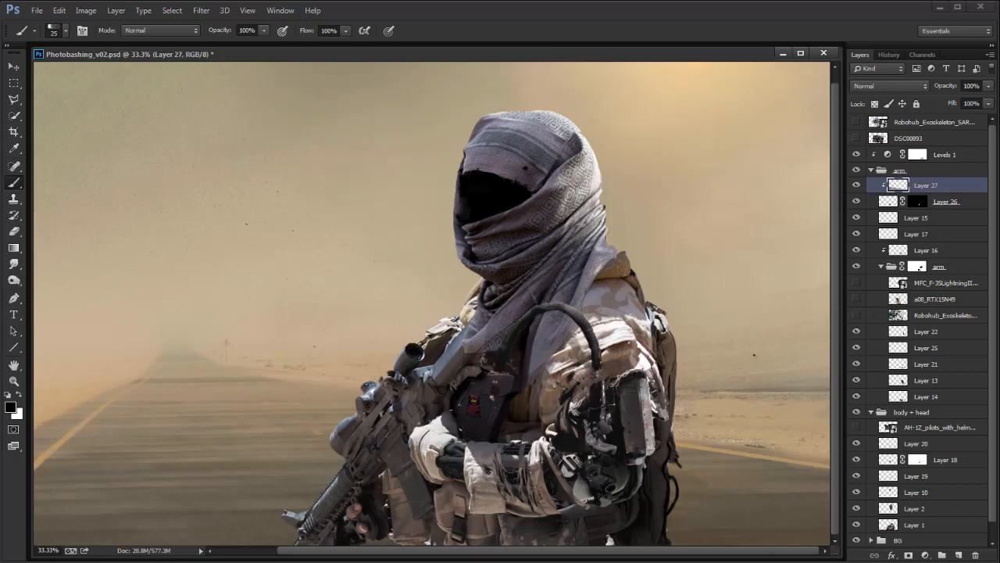
Step: Merge the clipped shading into Layer 26 and transform it to 105.32% width, 108.20% height, 2.47° rotation and 3.94° horizontal skew
key(v)
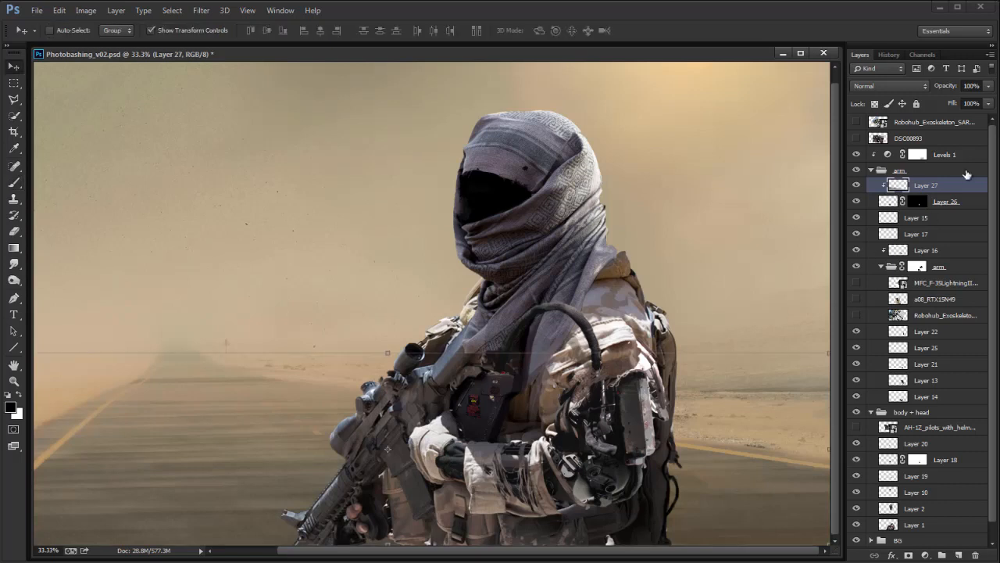
key(ctrl+e)
drag(521, 507, 514, 506)
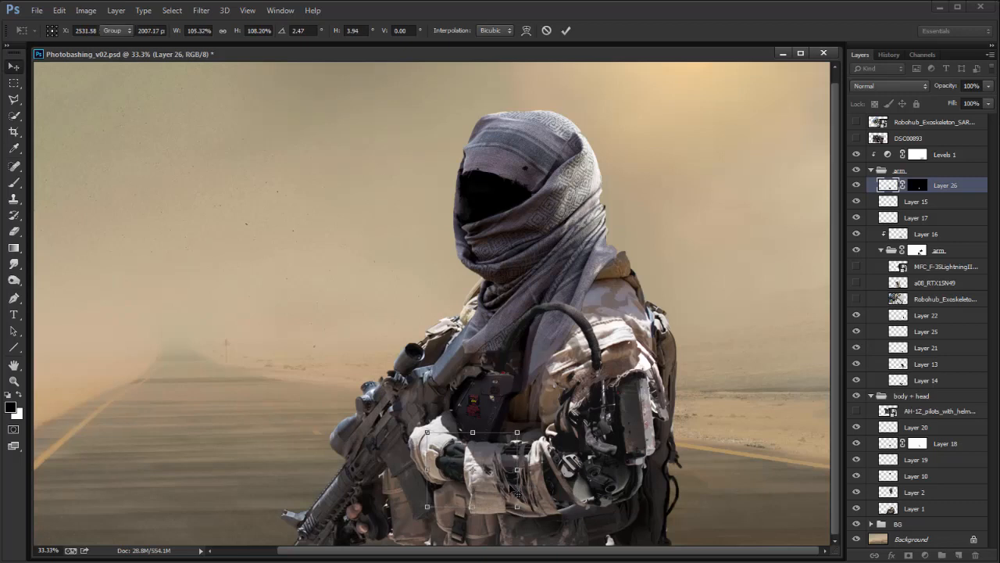
key(Return)
Step: Add a new layer above Layer 26 and paint the mechanical wrist with colours sampled from the forearm and surrounding gear
key(b)
alt+click(464, 441)
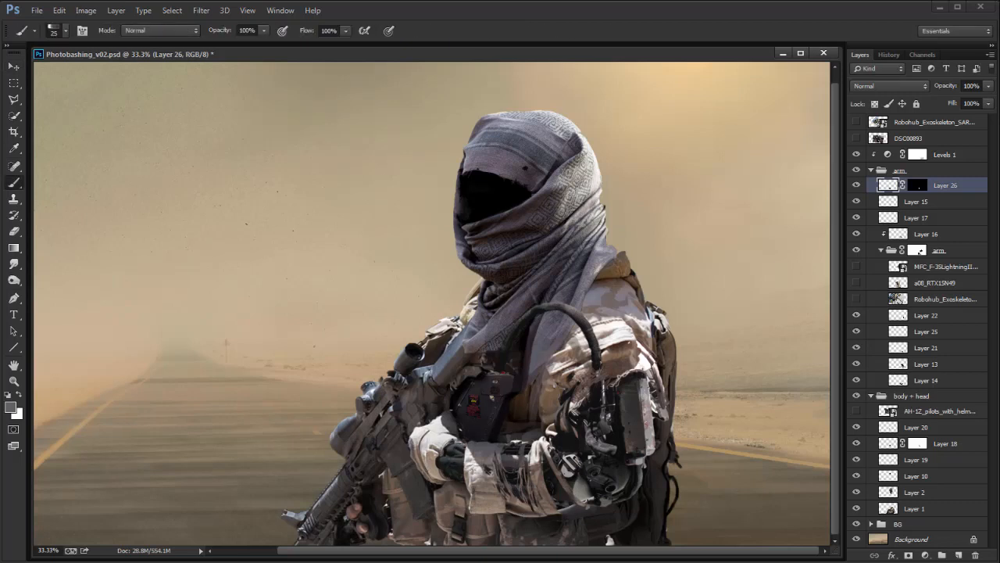
alt+click(460, 469)
alt+click(434, 462)
alt+click(438, 456)
alt+click(565, 369)
click(959, 555)
alt+click(456, 415)
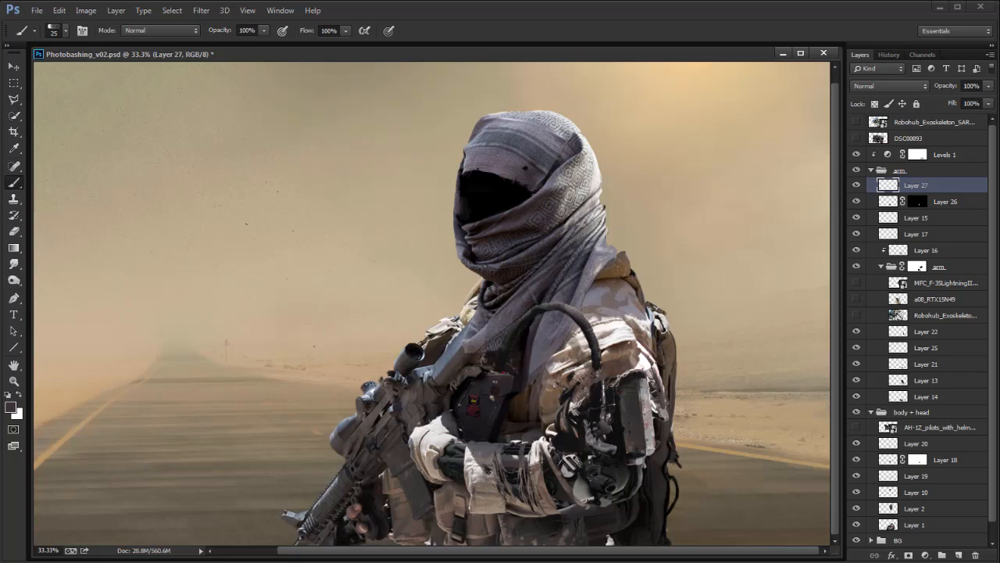
alt+click(438, 444)
alt+click(436, 454)
Step: Paint the wrist's edges against the glove and sleeve cuff on Layer 27 with sampled colours and a 15 px brush
key(ctrl+plus)
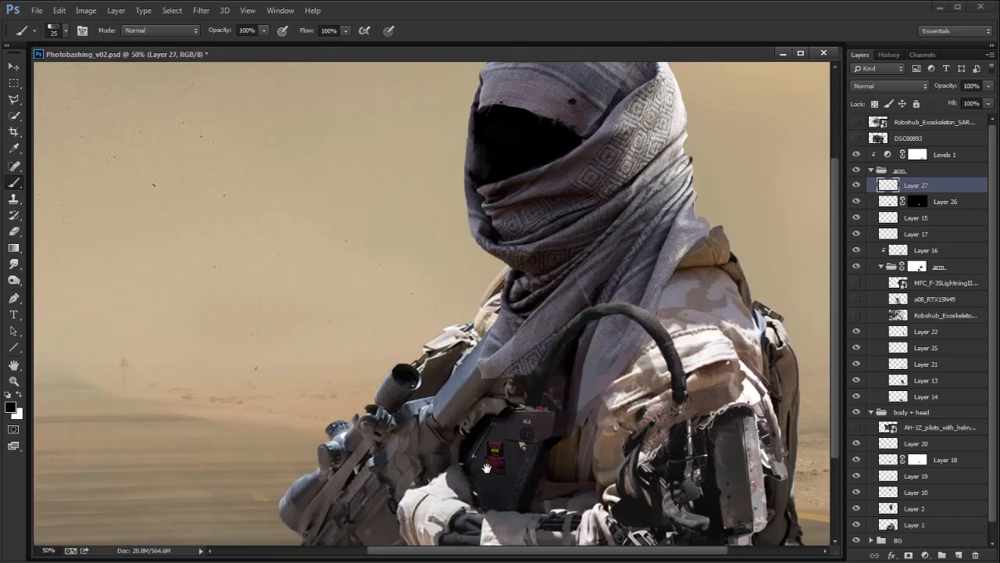
drag(504, 440, 502, 319)
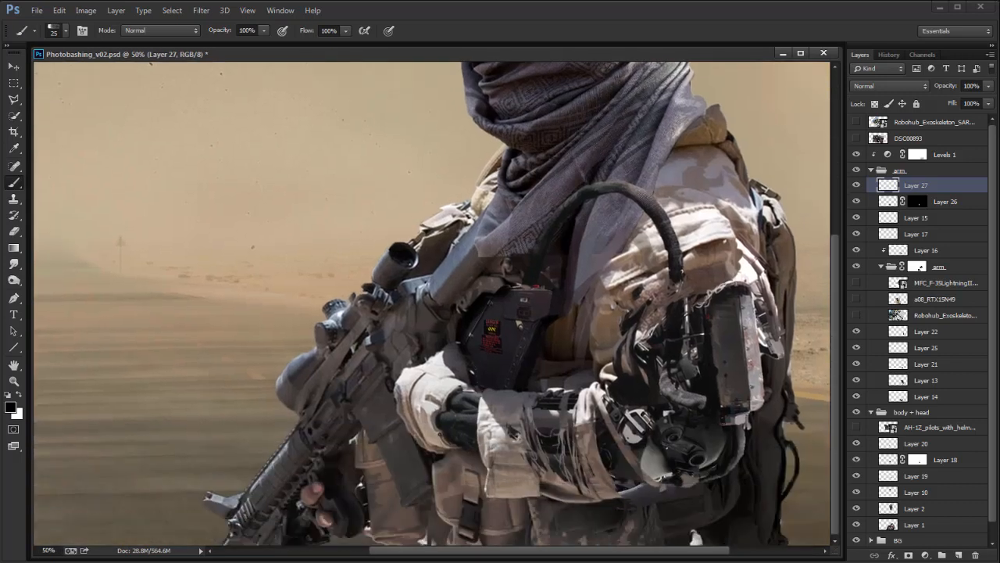
alt+click(426, 410)
alt+click(463, 382)
alt+click(450, 431)
alt+click(443, 348)
drag(472, 376, 471, 377)
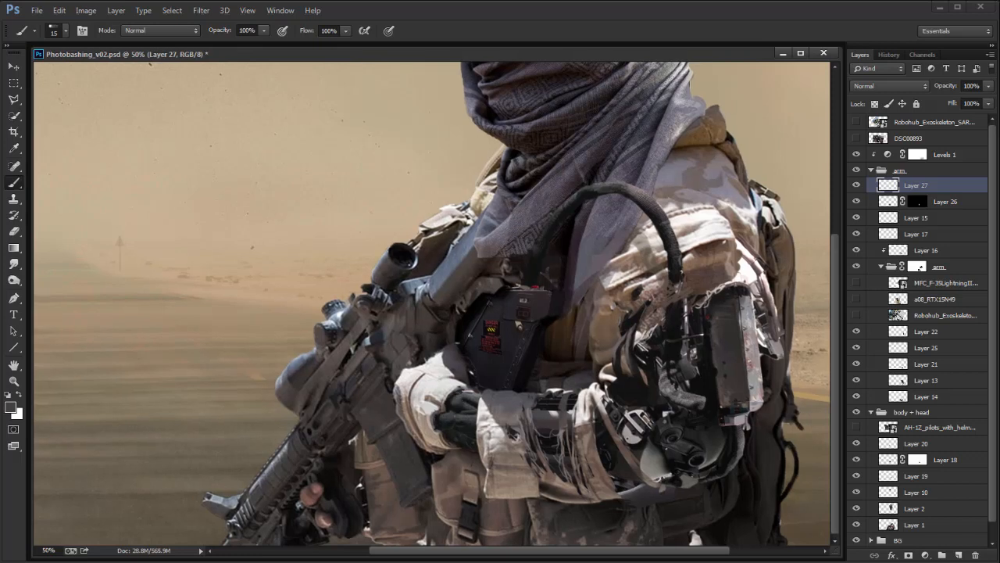
Step: Refine the mechanical wrist's shading on Layer 27 with sampled dark tones and smudging
key(ctrl+minus)
key(ctrl+minus)
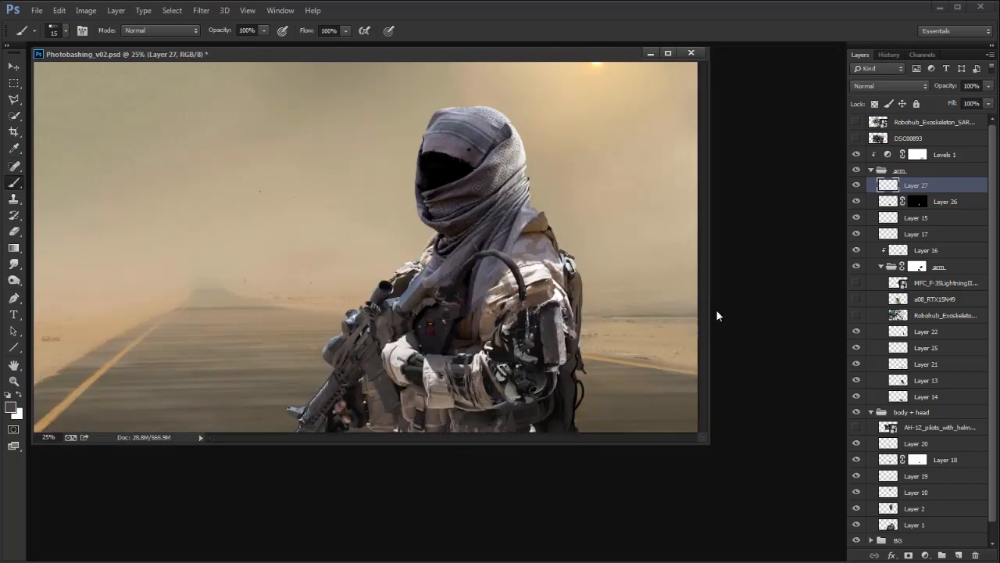
key(ctrl+plus)
drag(570, 437, 493, 308)
alt+click(459, 433)
drag(453, 449, 472, 460)
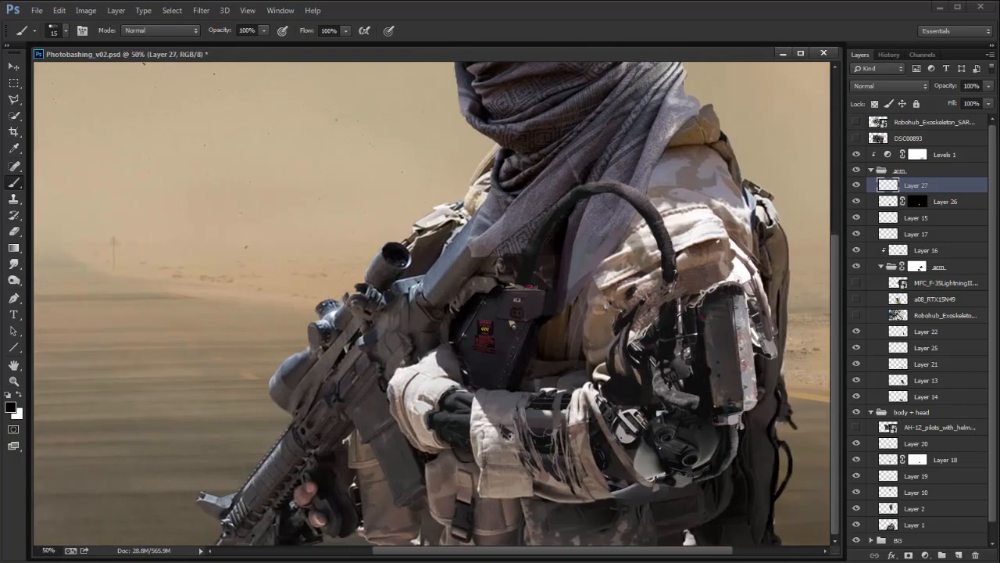
alt+click(454, 429)
alt+click(461, 431)
key(r)
key(b)
key(r)
key(b)
Step: Touch up the torn sleeve edge on the upper arm with sampled cloth colour and darken the inner elbow with black
drag(664, 422, 642, 433)
alt+click(608, 349)
drag(605, 352, 611, 367)
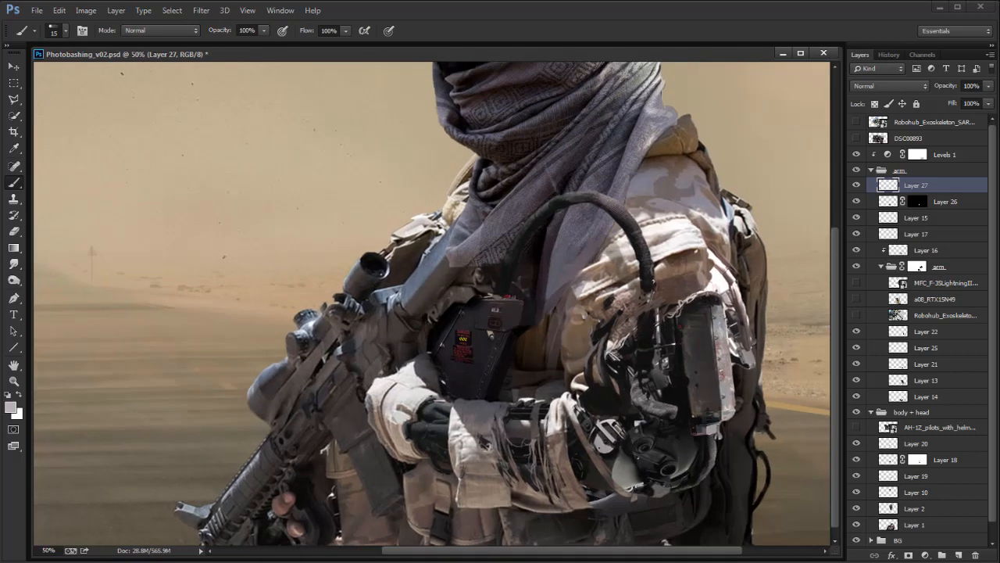
key(d)
drag(660, 398, 640, 398)
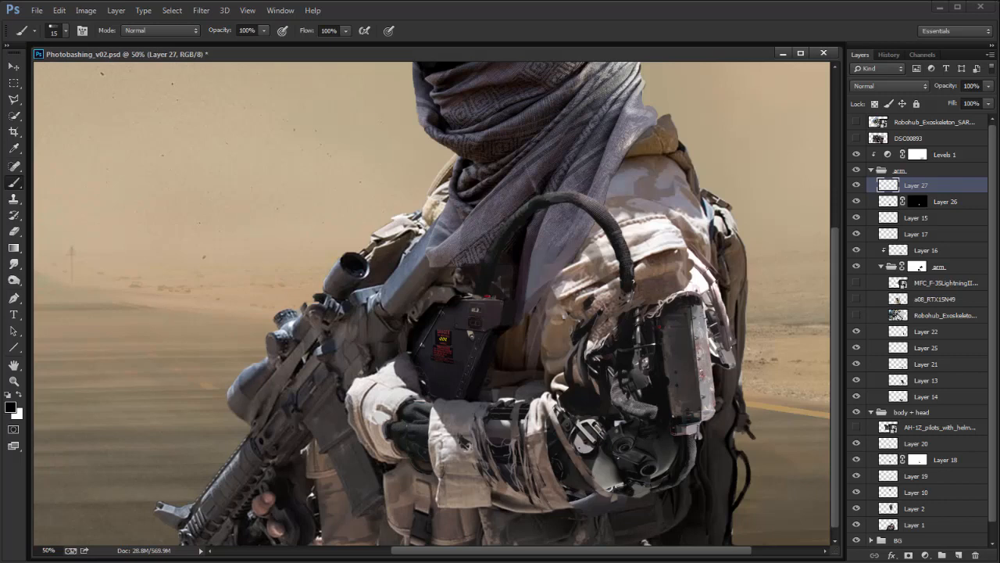
Step: Paint the lower elbow edge beside the sleeve with sampled colours on Layer 27
key(r)
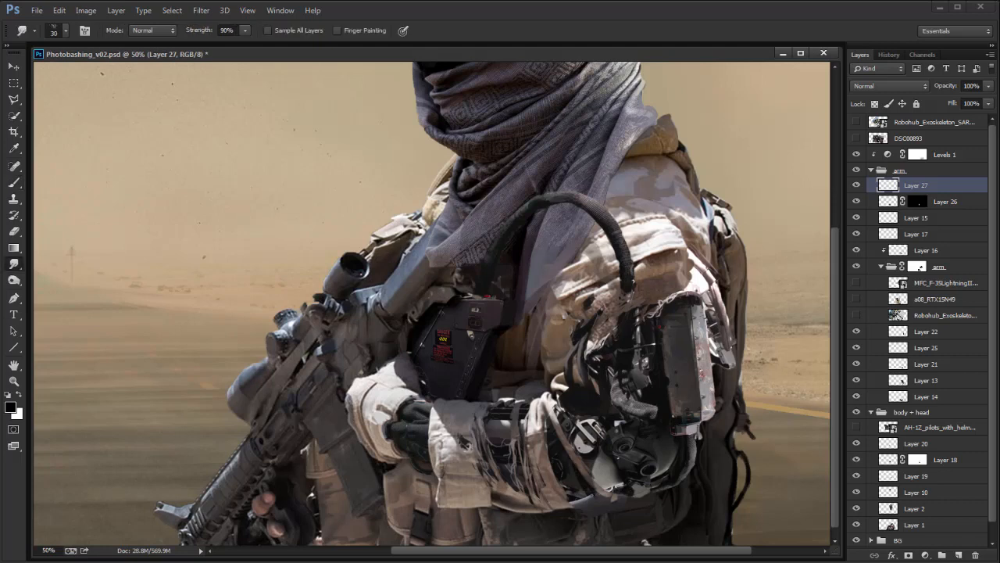
key(b)
alt+click(590, 469)
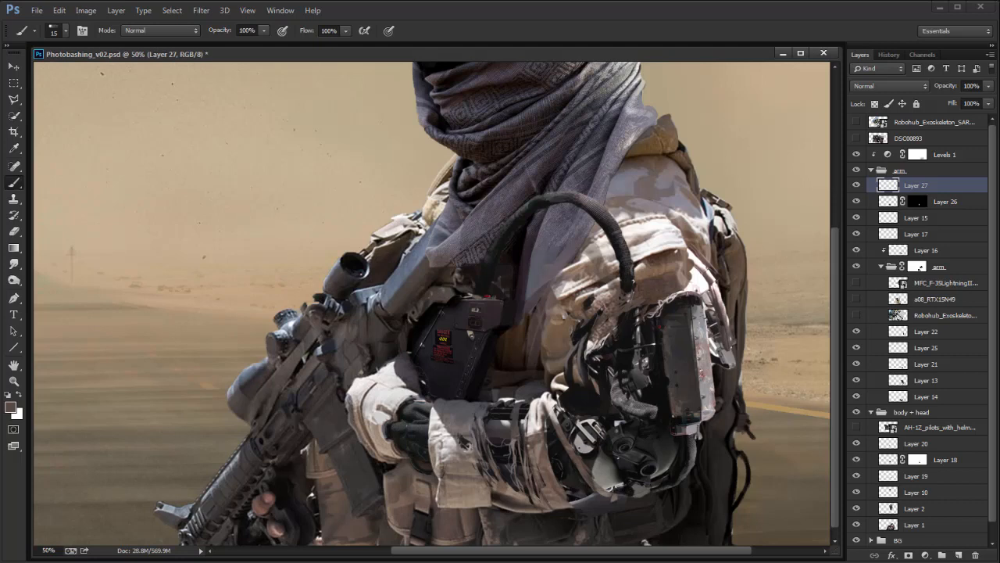
mouse_move(600, 477)
mouse_down()
mouse_move(607, 487)
mouse_move(588, 469)
mouse_up()
alt+click(602, 478)
key(d)
key(x)
Step: Compare the whole soldier with the Layer 27 paintwork hidden and shown
key(ctrl+minus)
key(ctrl+minus)
key(ctrl+plus)
click(858, 185)
click(859, 186)
click(859, 186)
click(859, 186)
click(860, 186)
click(859, 186)
click(859, 186)
click(860, 186)
click(859, 186)
click(860, 186)
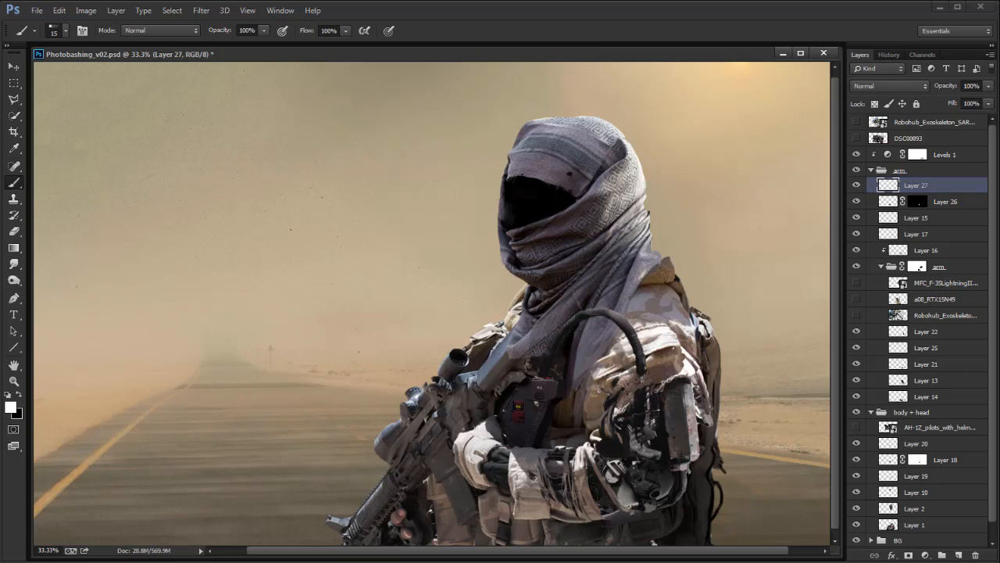
click(856, 186)
click(857, 186)
click(857, 186)
click(857, 186)
drag(359, 507, 386, 501)
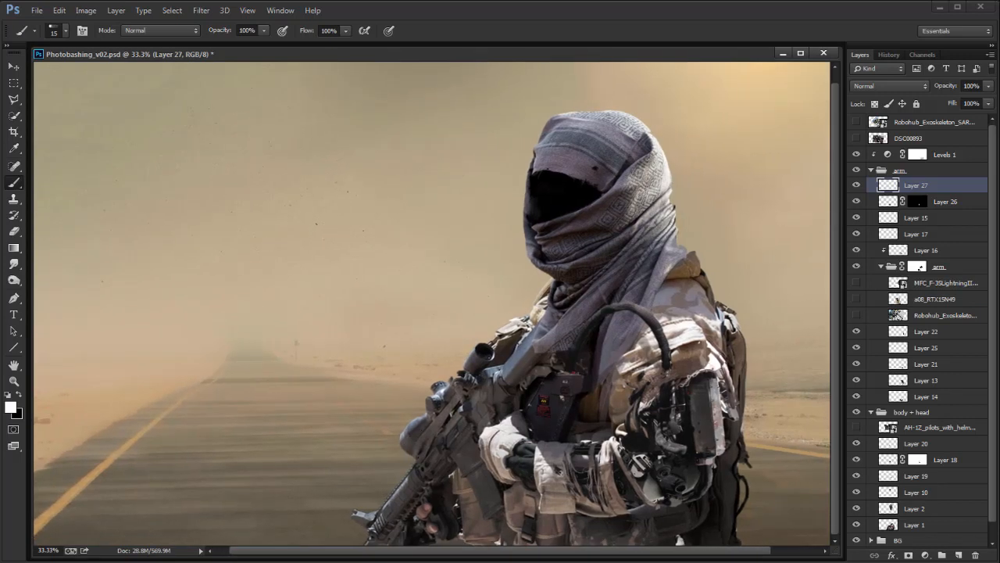
drag(692, 340, 672, 341)
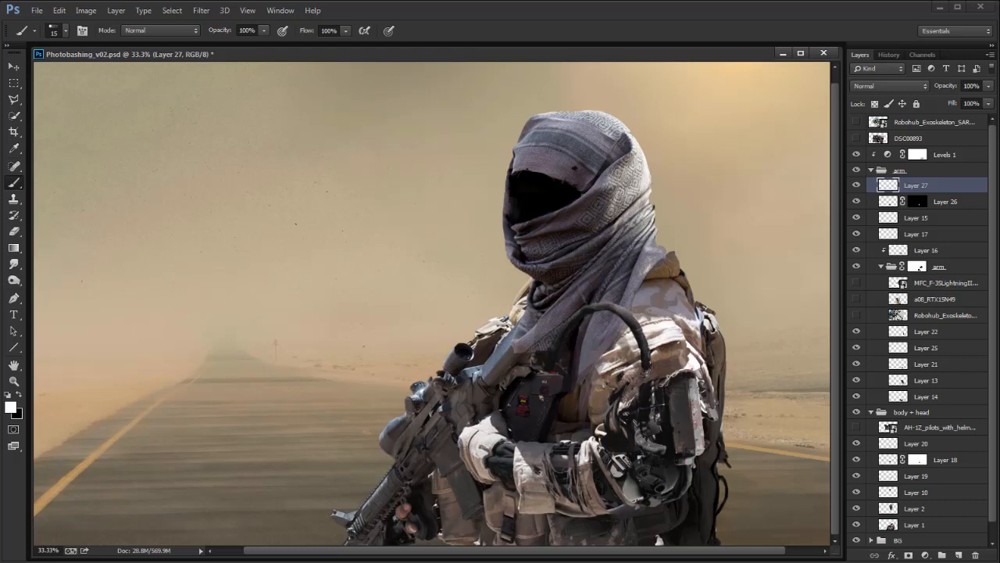
drag(539, 404, 513, 396)
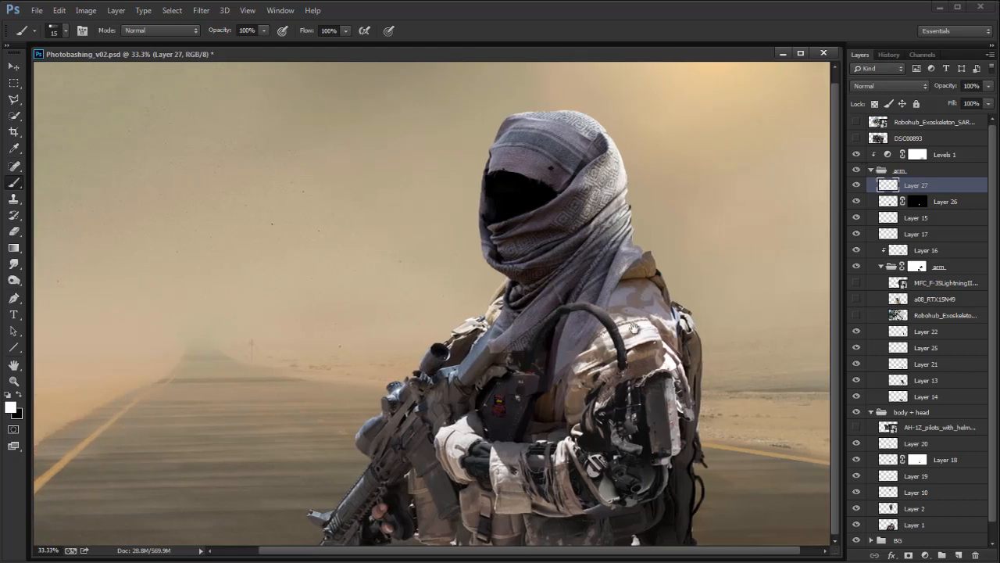
drag(604, 336, 650, 315)
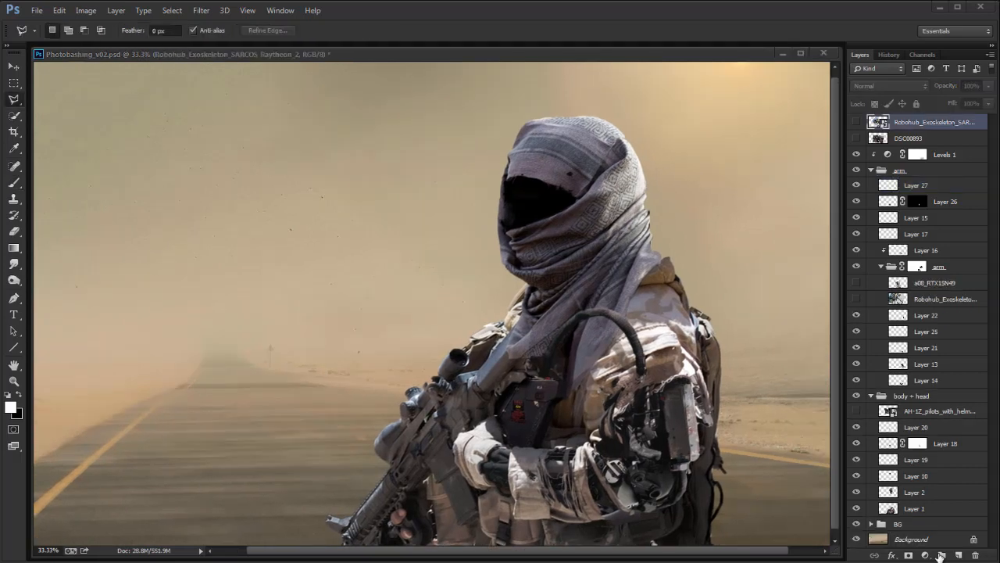
drag(618, 420, 632, 415)
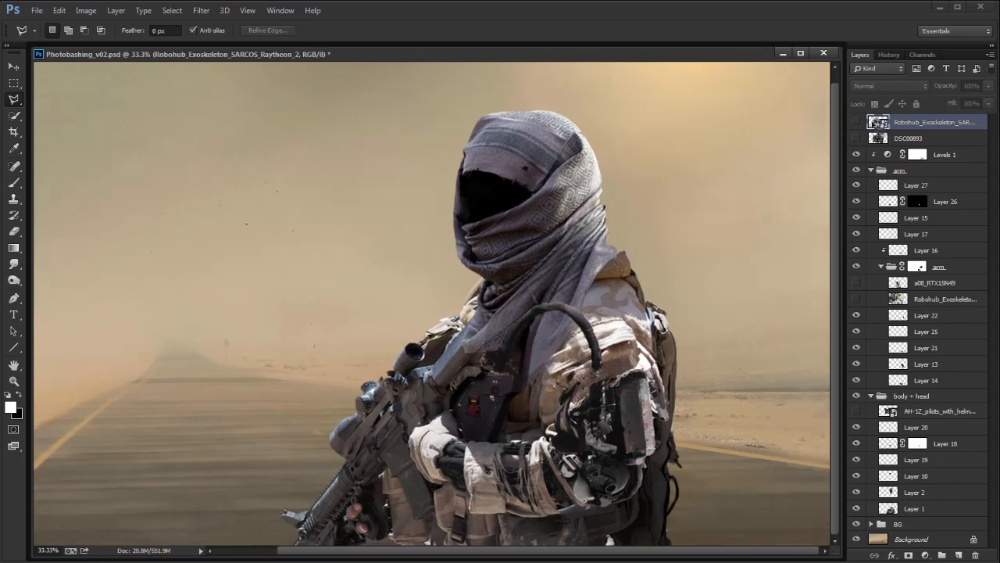
drag(636, 212, 641, 212)
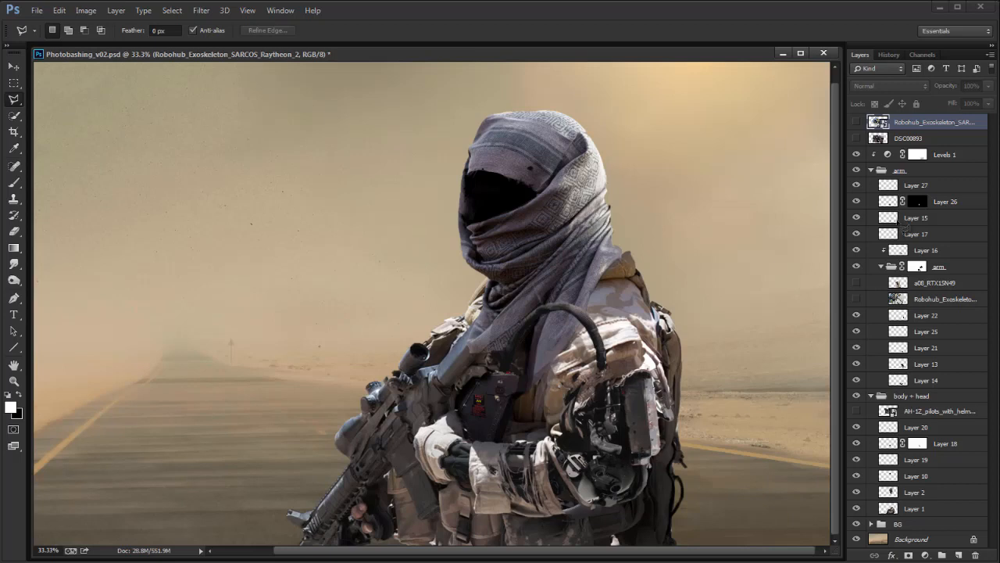
scroll(781, 336, right, 1)
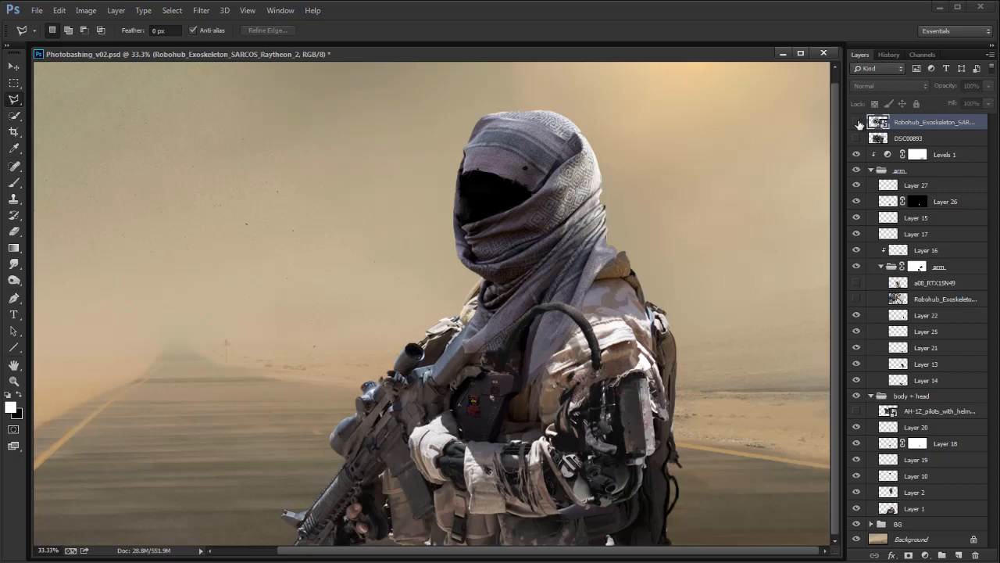
Step: Show the Robohub exoskeleton photo, quick-select the dark cable section at the front knee and copy it to a new layer
click(855, 123)
key(ctrl+plus)
key(ctrl+plus)
mouse_move(456, 459)
mouse_down()
mouse_move(461, 372)
mouse_move(391, 314)
mouse_up()
key(w)
key(alt)
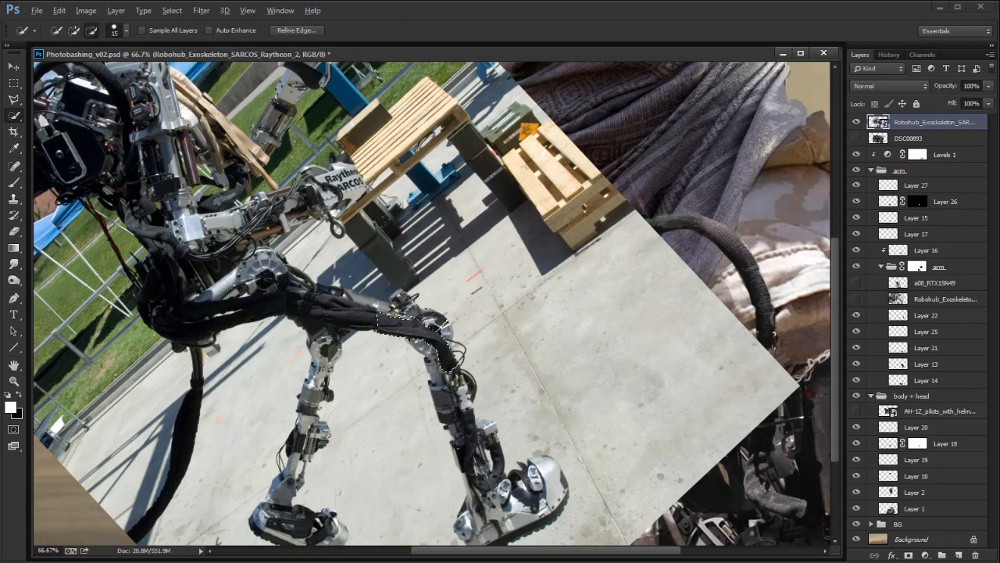
alt+click(414, 318)
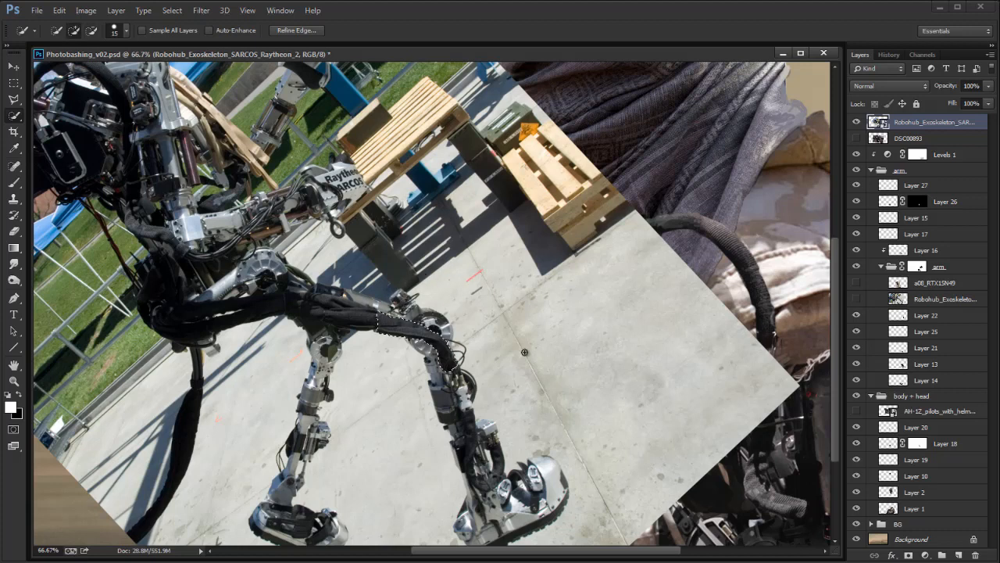
key(ctrl+j)
Step: Hide the exoskeleton photo, slightly enlarge the copied cable section and move it onto the soldier's mechanical elbow
key(v)
click(856, 138)
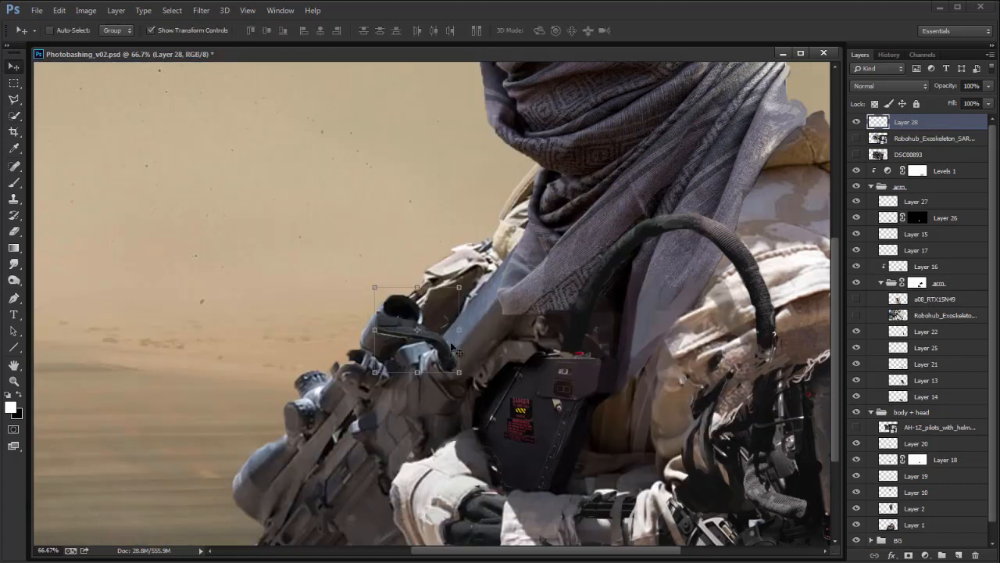
drag(459, 287, 474, 275)
key(Return)
drag(575, 338, 694, 402)
Step: Erase the cable's end where it meets the sleeve and clone its texture on Layer 28
key(e)
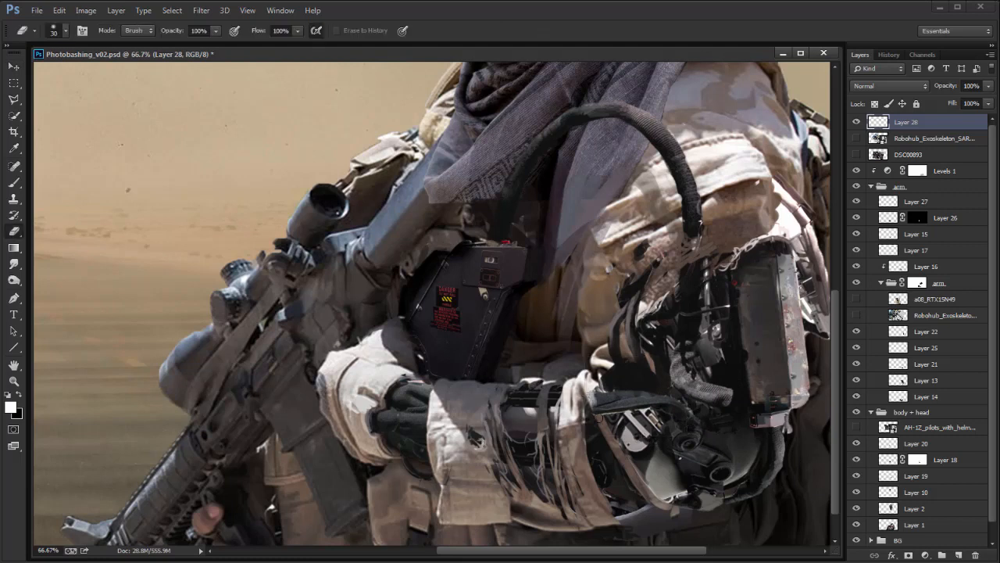
drag(592, 398, 596, 407)
key(b)
key(s)
key(alt+s)
alt+click(613, 401)
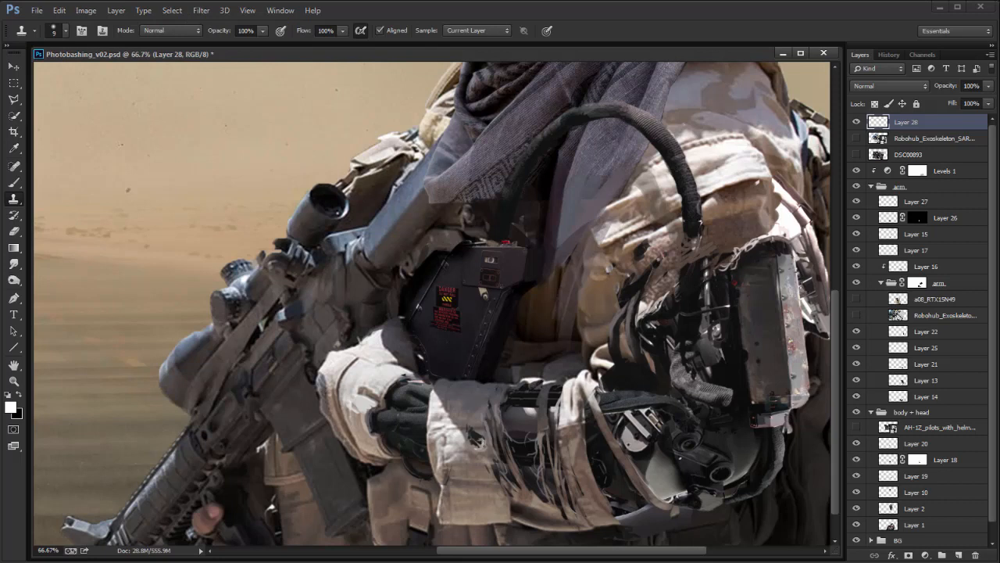
Step: Paint black shading below the elbow cable beside the sleeve and smudge it on Layer 28
key(b)
key(x)
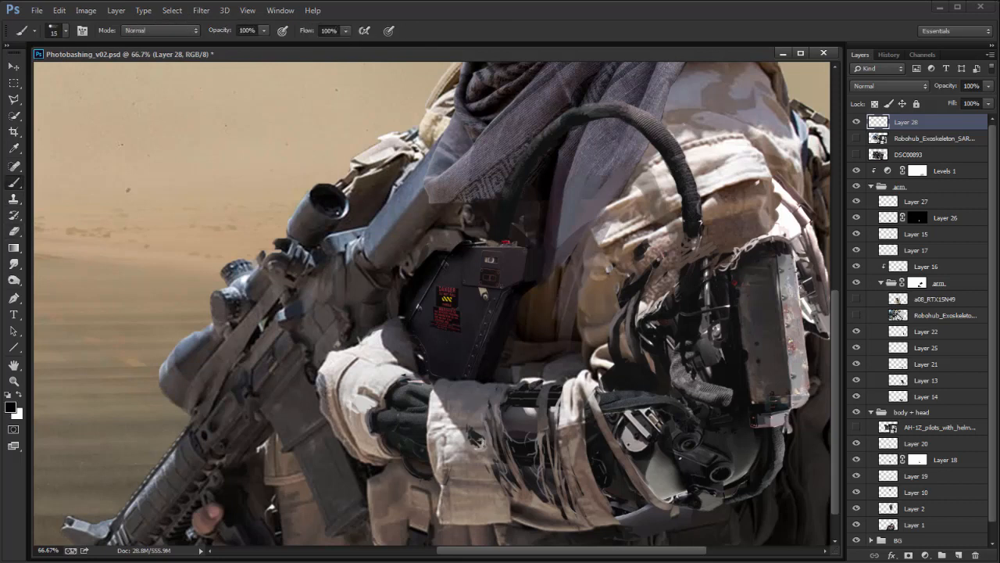
mouse_move(606, 411)
mouse_down()
mouse_move(656, 411)
mouse_move(613, 425)
mouse_up()
key(r)
key(b)
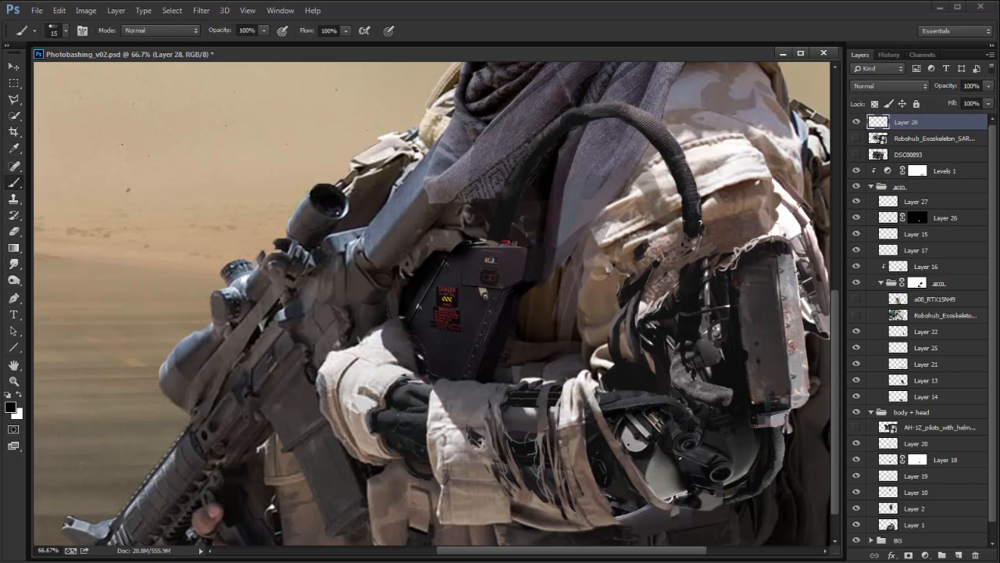
Step: Erase the cable's overlap on the round elbow joint and touch up its end with a dark brush
key(e)
drag(691, 433, 697, 438)
key(b)
key(x)
key(e)
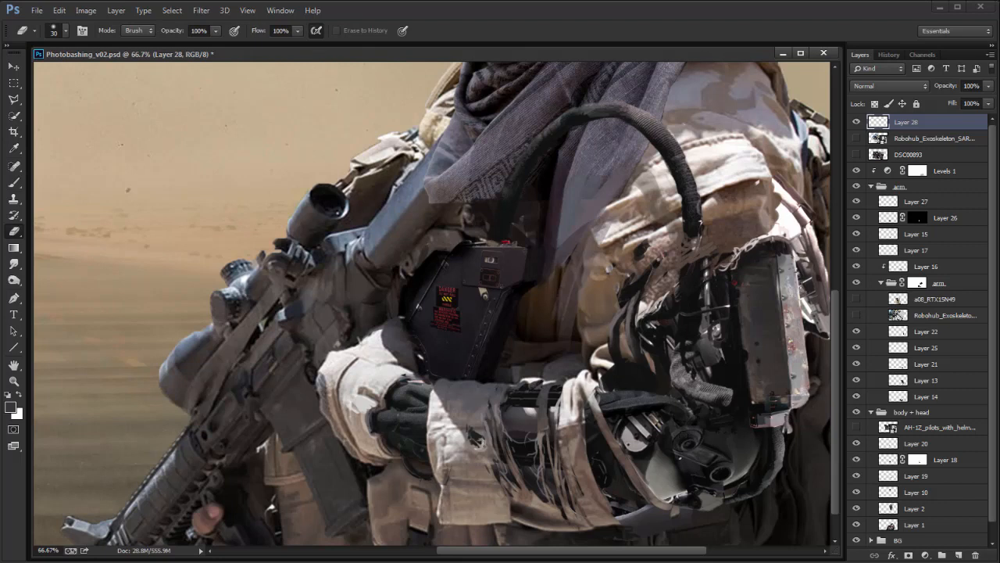
key(b)
key(x)
key(x)
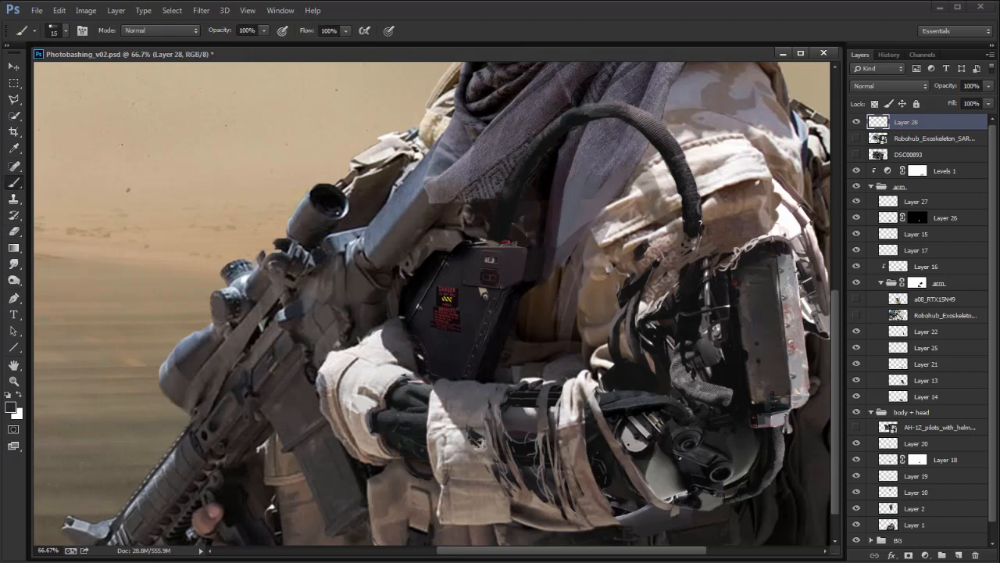
Step: Sample a grey from the elbow cable and adjust Layer 28 with Levels, setting the white input to 195 and slightly raising the black input
key(x)
alt+click(696, 404)
key(ctrl+minus)
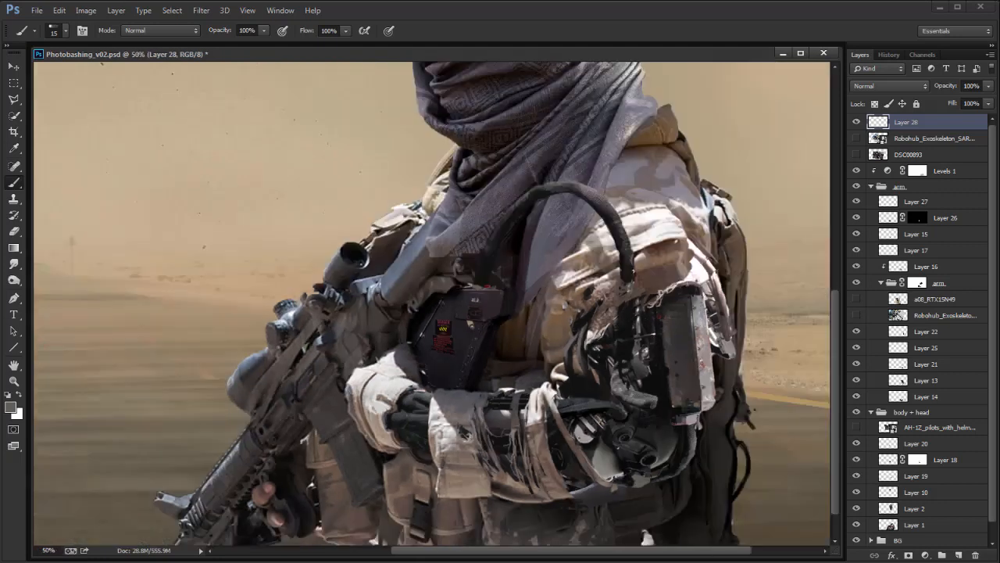
key(ctrl+l)
drag(696, 249, 661, 251)
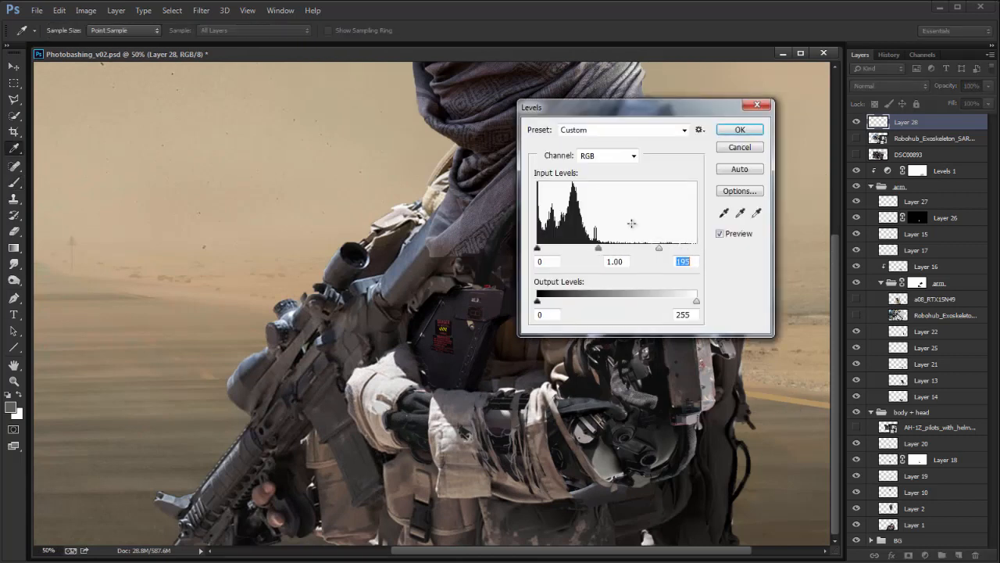
drag(538, 249, 542, 250)
key(Return)
key(b)
Step: Move Layer 28 to the top of the arm group and slightly darken its midtones with Levels
drag(918, 122, 922, 192)
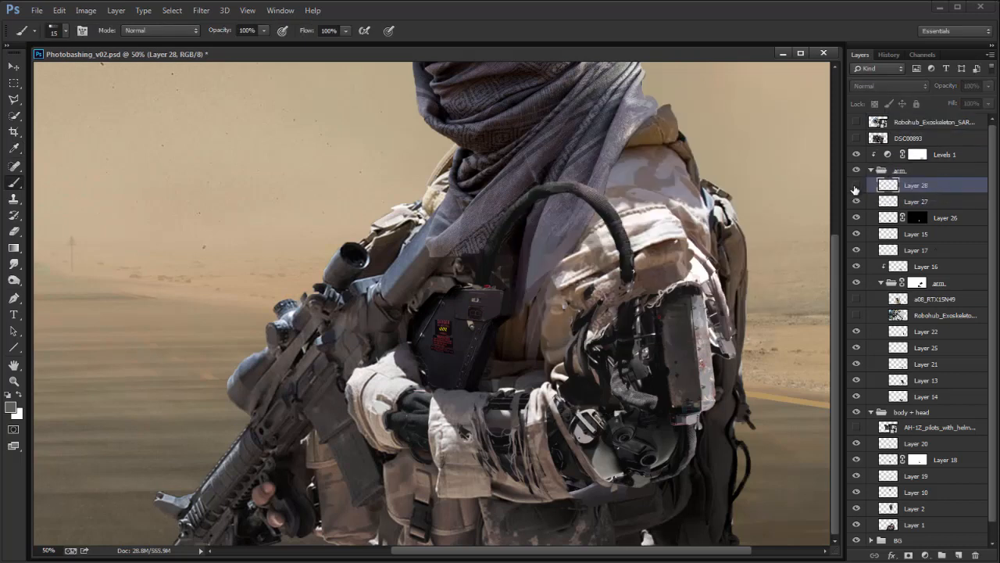
key(ctrl+l)
drag(622, 246, 628, 247)
key(Return)
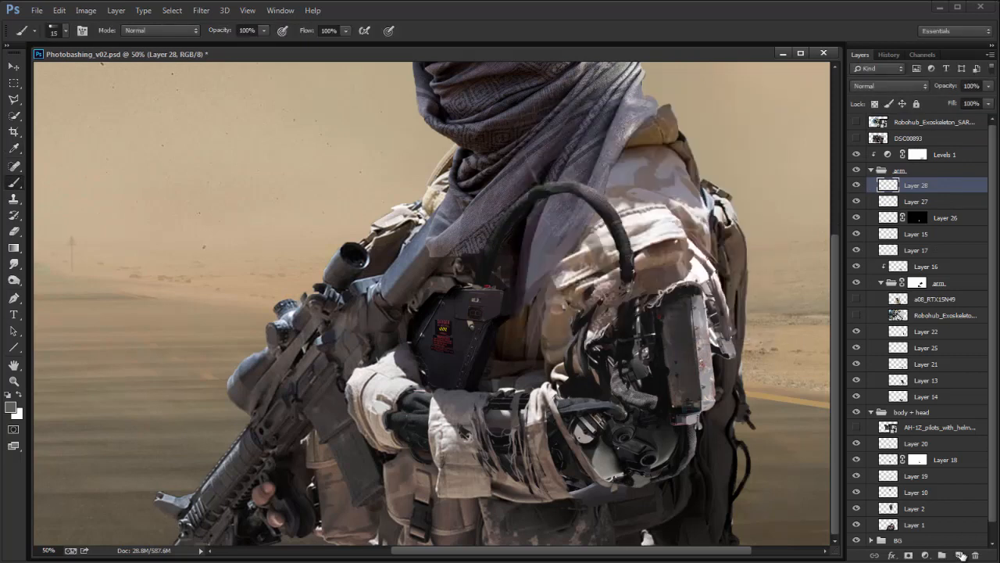
Step: Create a new layer directly beneath Layer 28 and paint black shading under the elbow cable
click(958, 554)
drag(928, 186, 939, 208)
key(d)
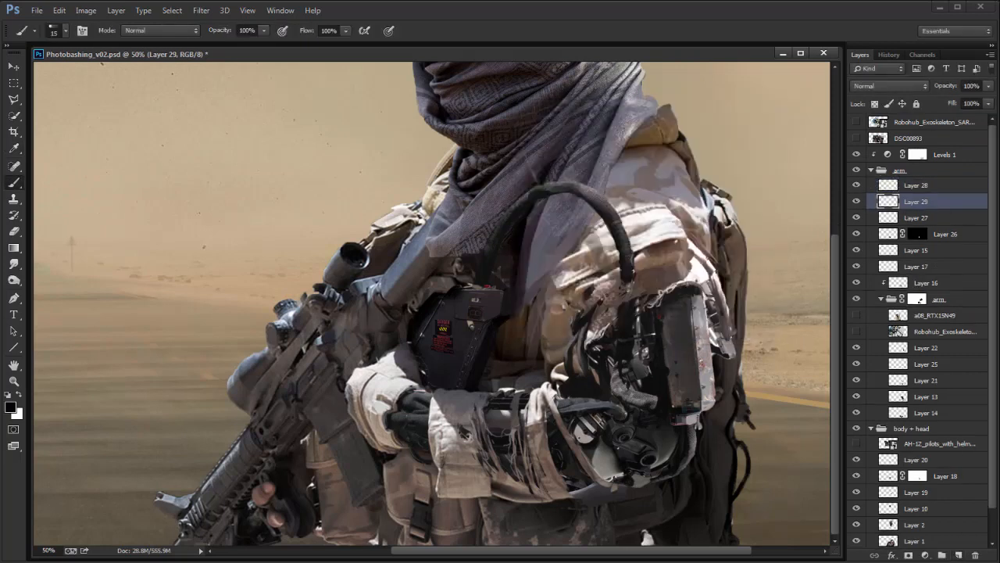
drag(600, 420, 574, 428)
key(v)
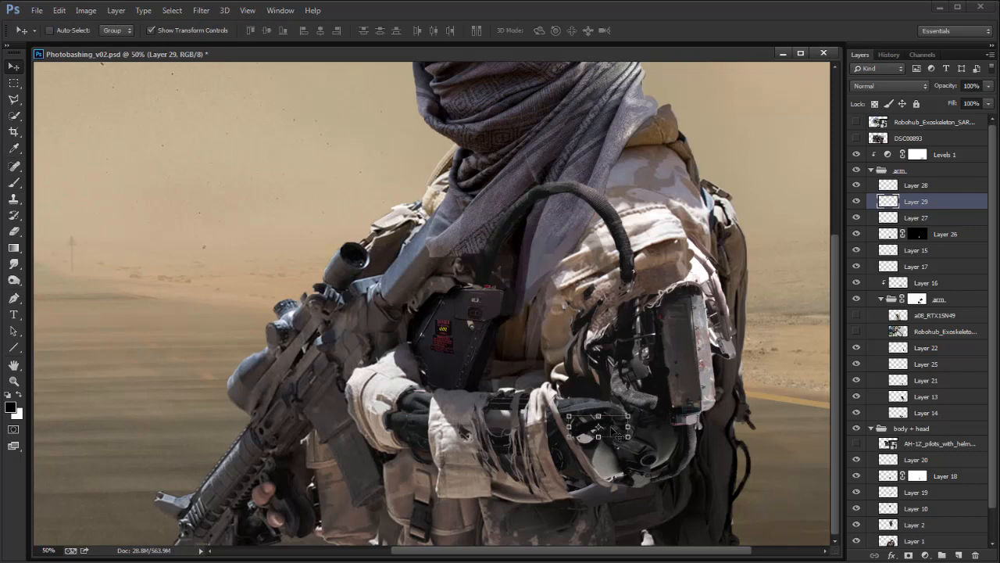
key(b)
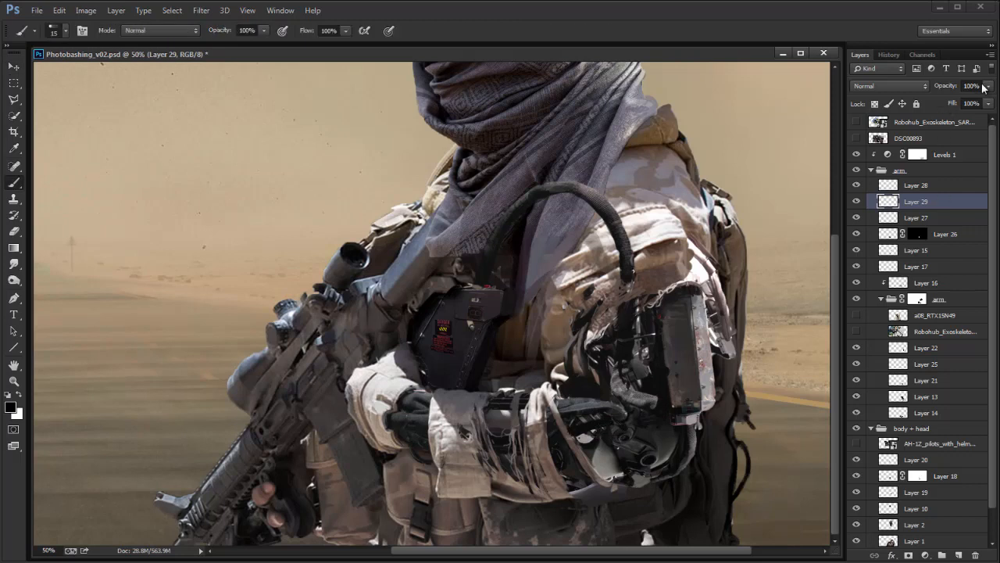
Step: Set Layer 29 to Darken blending at 89% opacity and smudge the shading beneath the elbow cable
drag(989, 86, 975, 102)
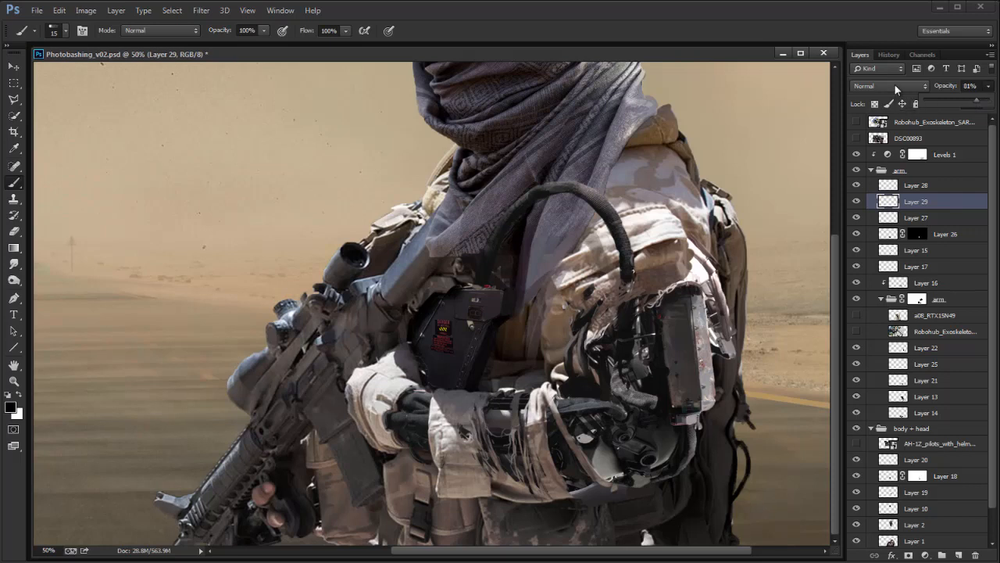
click(895, 86)
click(868, 129)
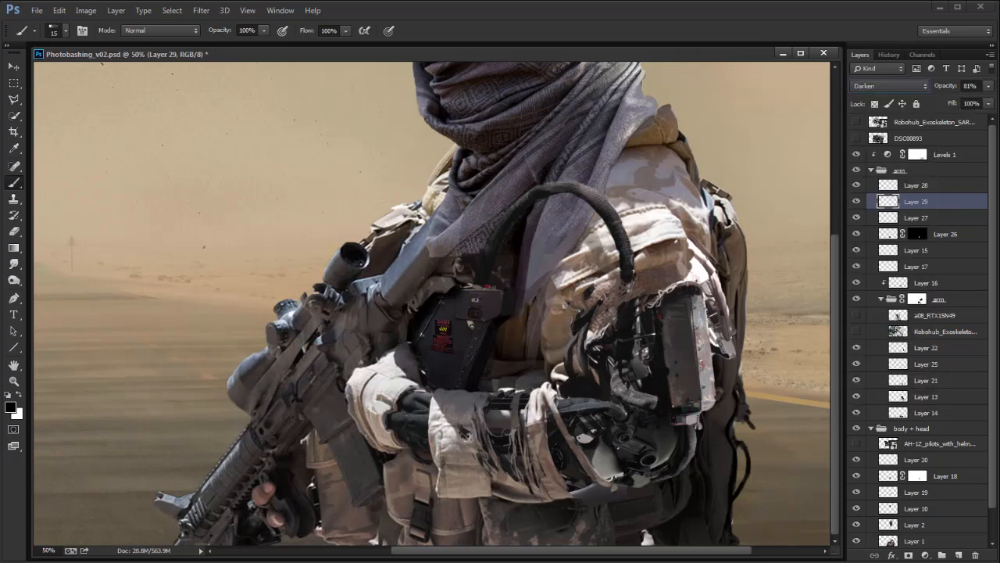
mouse_move(988, 86)
mouse_down()
mouse_move(977, 104)
mouse_move(986, 99)
mouse_up()
key(r)
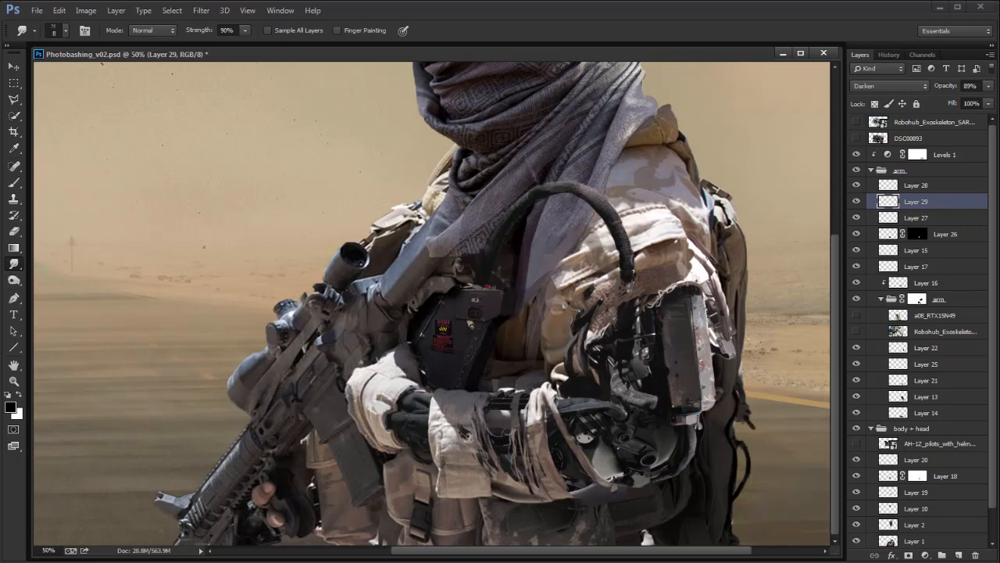
key(b)
key(x)
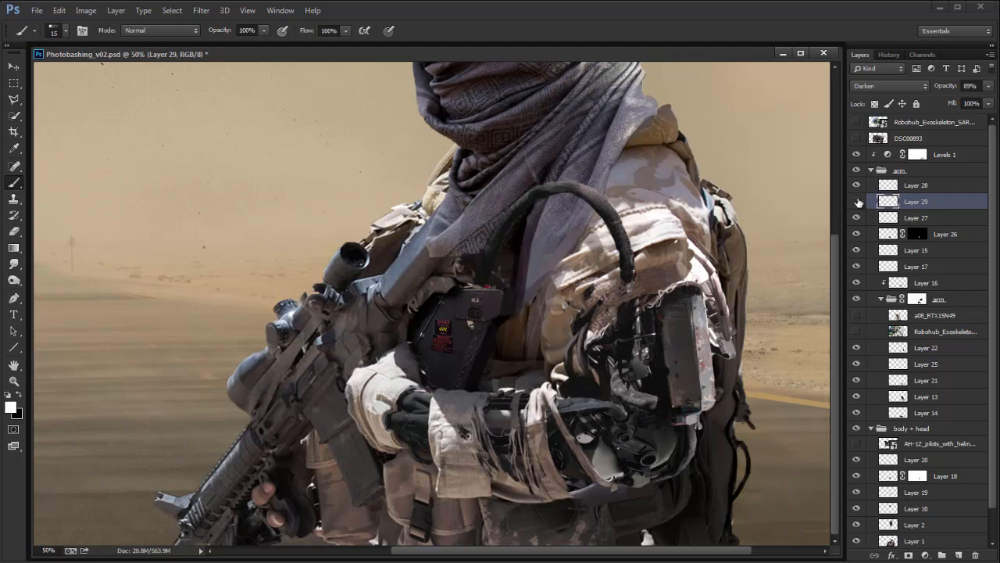
Step: Try to merge Layer 28 down into Layer 29 and undo the merge
click(907, 186)
key(Delete)
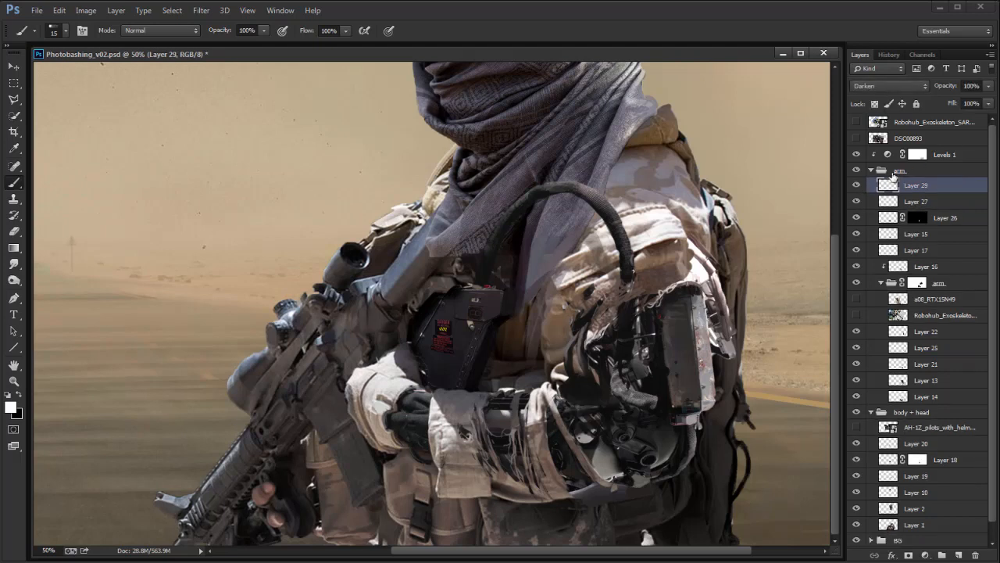
key(ctrl+z)
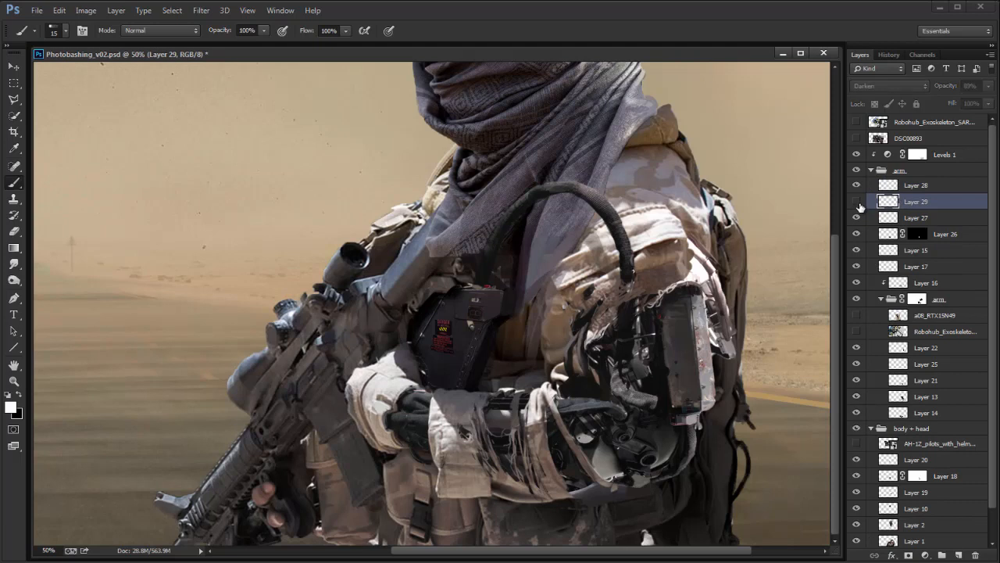
Step: Move Layer 27 above Layer 29 and merge Layer 28 down into it
drag(911, 219, 939, 185)
click(938, 185)
key(ctrl+e)
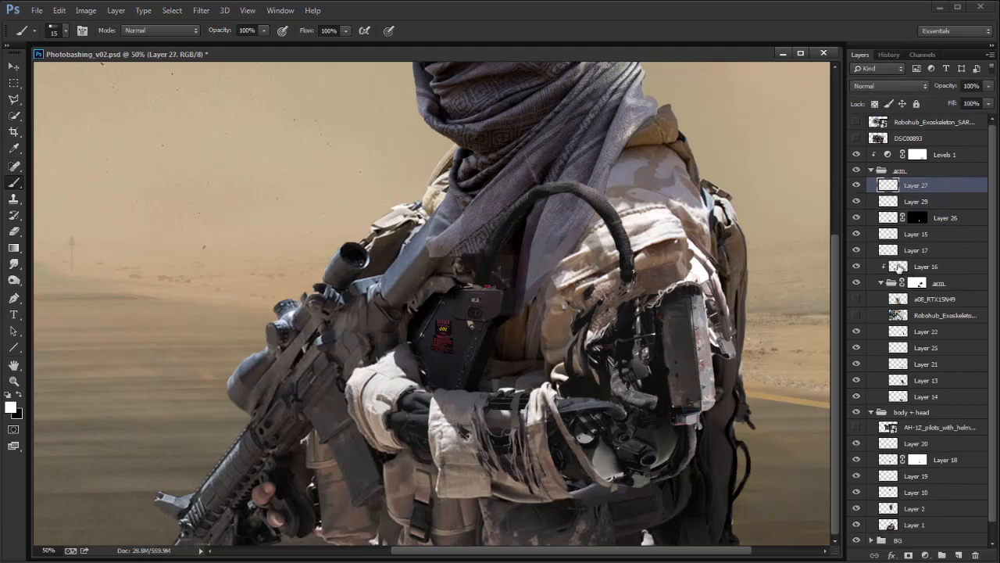
Step: Check what Layers 13 and 14 contribute to the arm and merge Layer 13 down into Layer 14
click(933, 265)
click(856, 381)
click(857, 380)
click(856, 398)
click(856, 399)
click(907, 397)
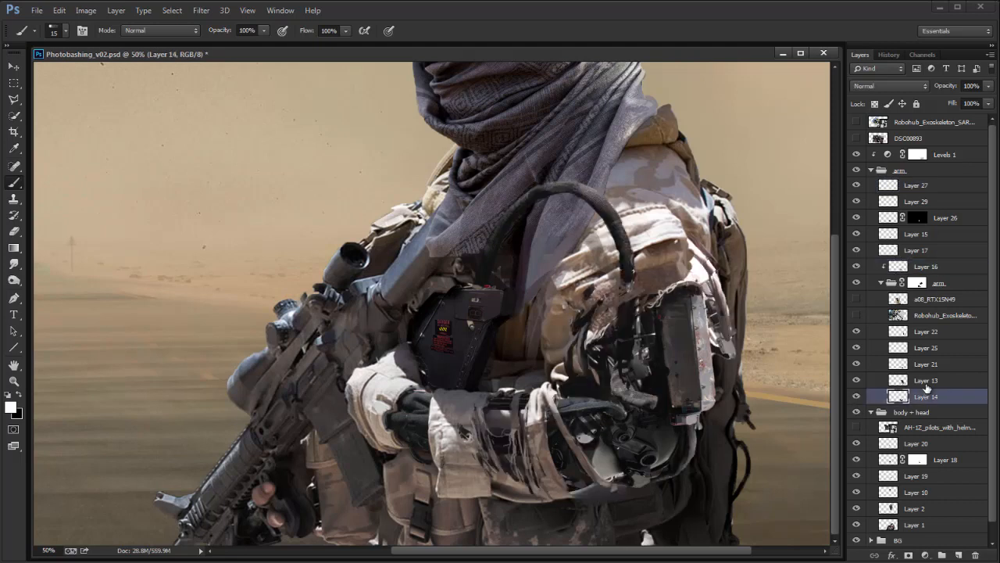
click(914, 381)
key(ctrl+e)
Step: Merge Layers 21, 25 and 22 down into Layer 14 in the nested arm group
click(857, 365)
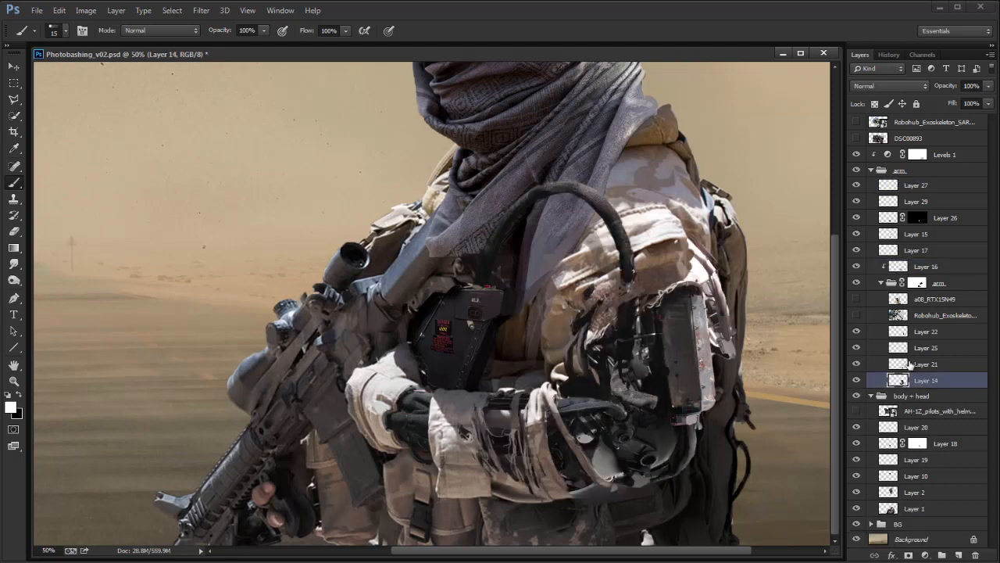
click(906, 364)
key(ctrl+e)
click(860, 349)
click(856, 348)
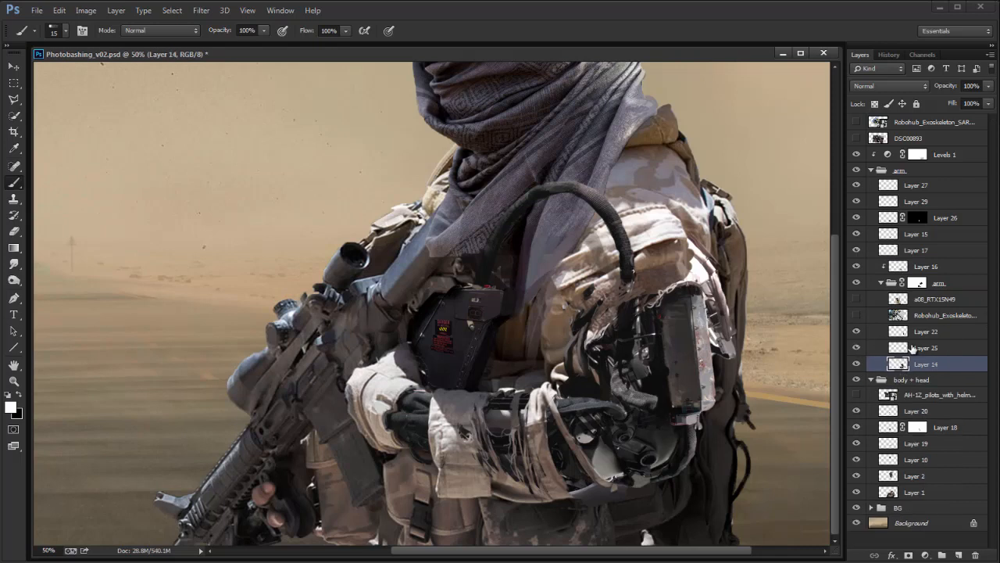
click(907, 348)
key(ctrl+e)
click(901, 332)
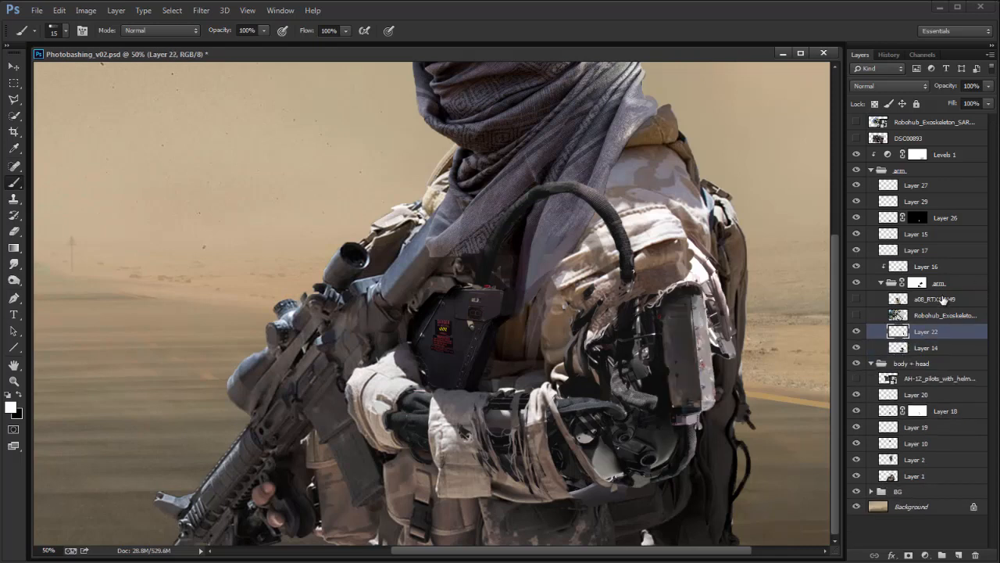
key(ctrl+e)
Step: Move the two hidden reference photos out of the nested arm group, placing them above DSC00893
click(856, 314)
click(857, 314)
drag(928, 304, 930, 132)
click(857, 316)
click(857, 316)
mouse_move(927, 316)
mouse_down()
mouse_move(930, 133)
mouse_move(938, 314)
mouse_up()
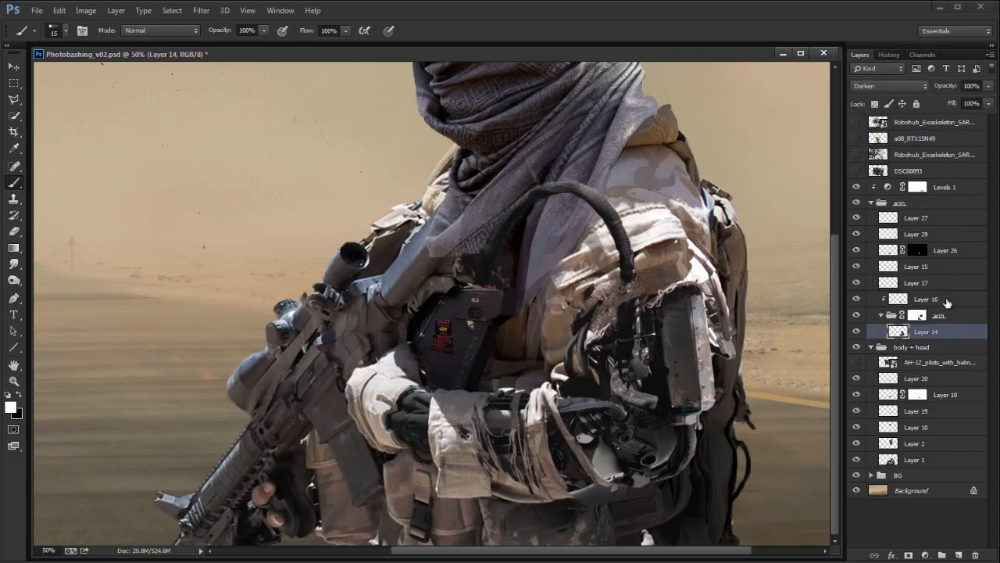
Step: Try merging Layer 16 with the nested arm group, compare its visibility and undo the merge
shift+click(947, 303)
key(ctrl+e)
click(856, 300)
click(856, 300)
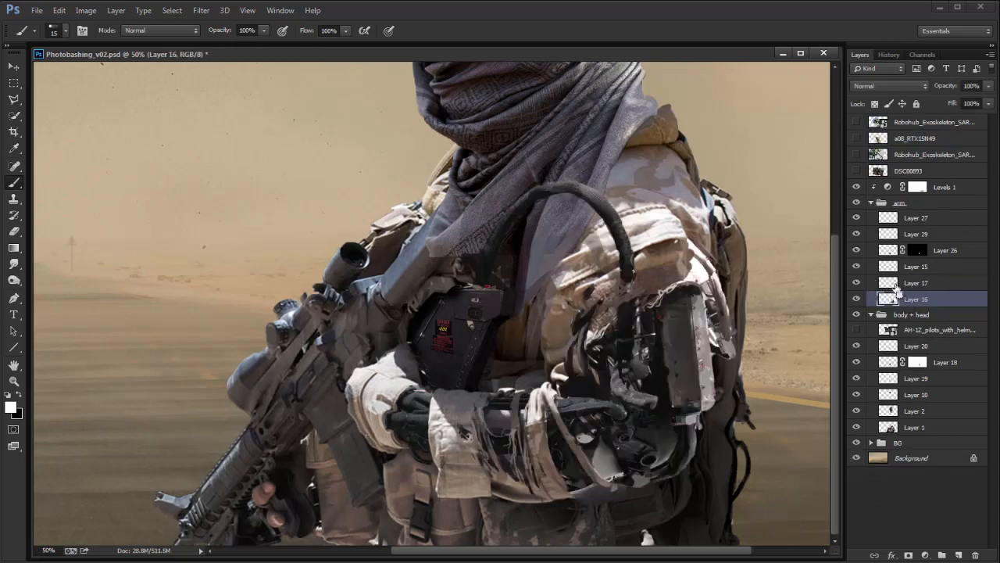
key(ctrl+z)
Step: Examine the effect of the nested arm group's mask and Layer 16, and review the whole composition in full screen
shift+click(917, 315)
shift+click(918, 315)
click(856, 300)
click(856, 300)
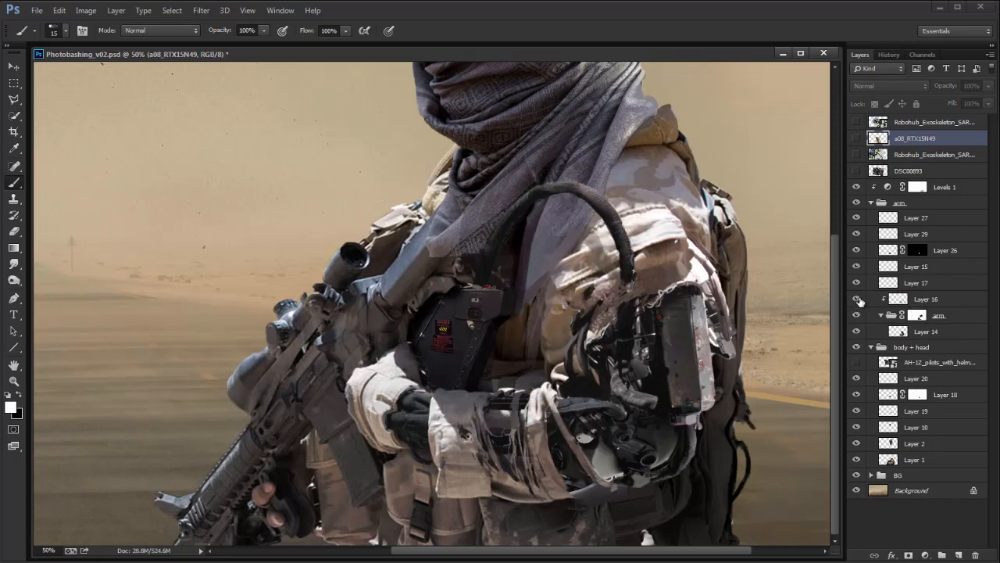
key(ctrl+minus)
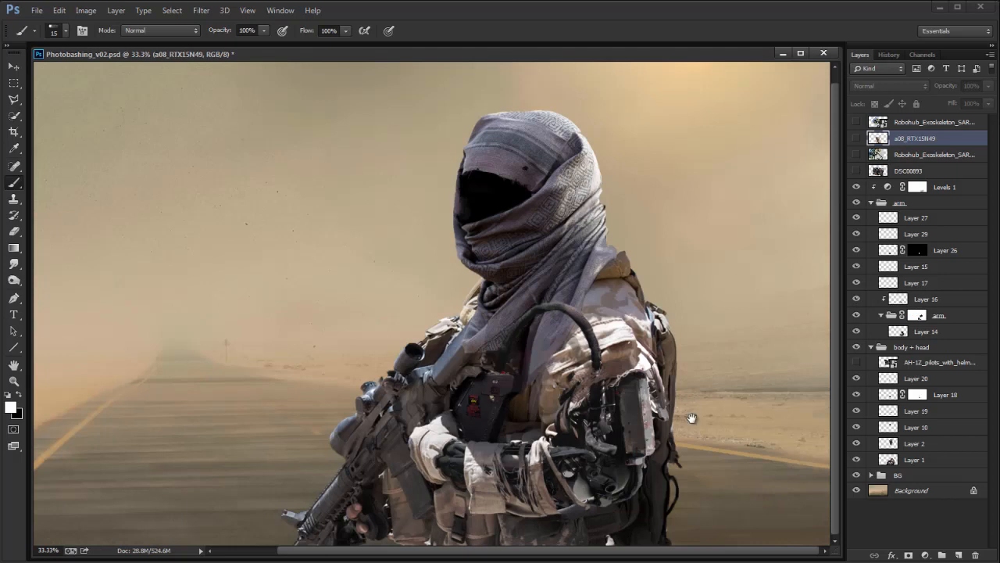
key(f)
drag(650, 402, 777, 418)
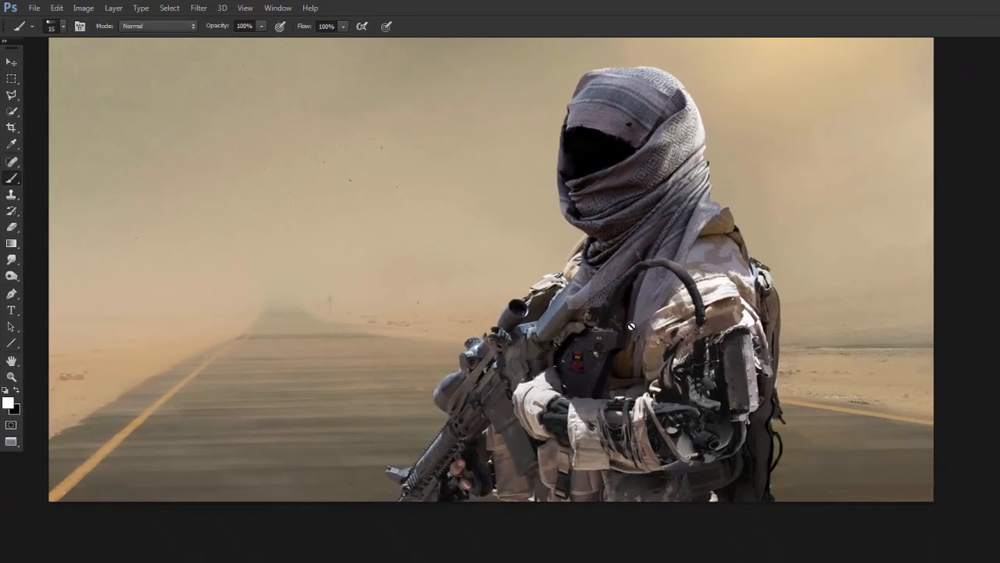
key(f)
key(f)
key(ctrl+plus)
drag(677, 375, 638, 351)
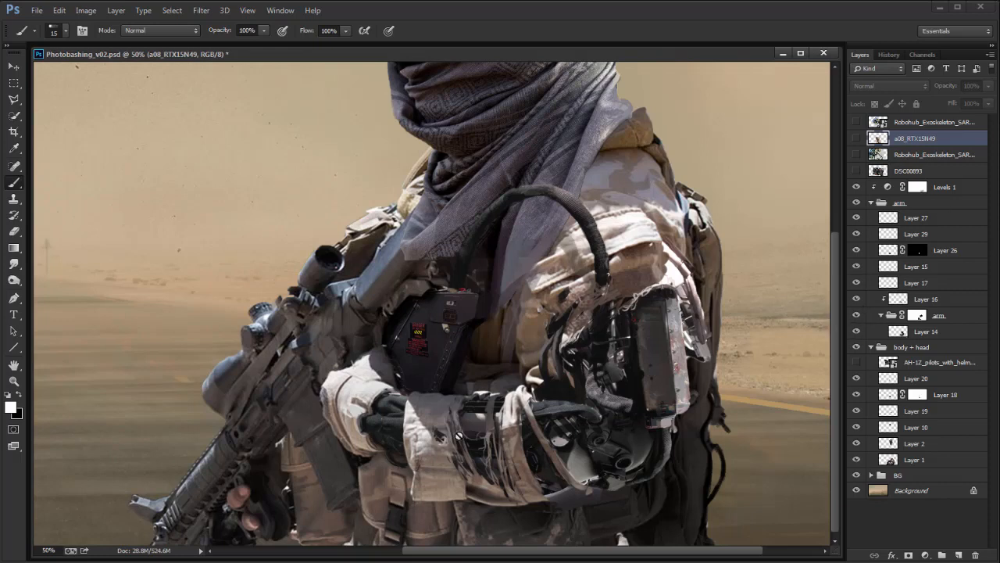
Step: Try painting the nested arm group's mask black and white over the frayed forearm wraps, and undo the changes
ctrl+click(924, 315)
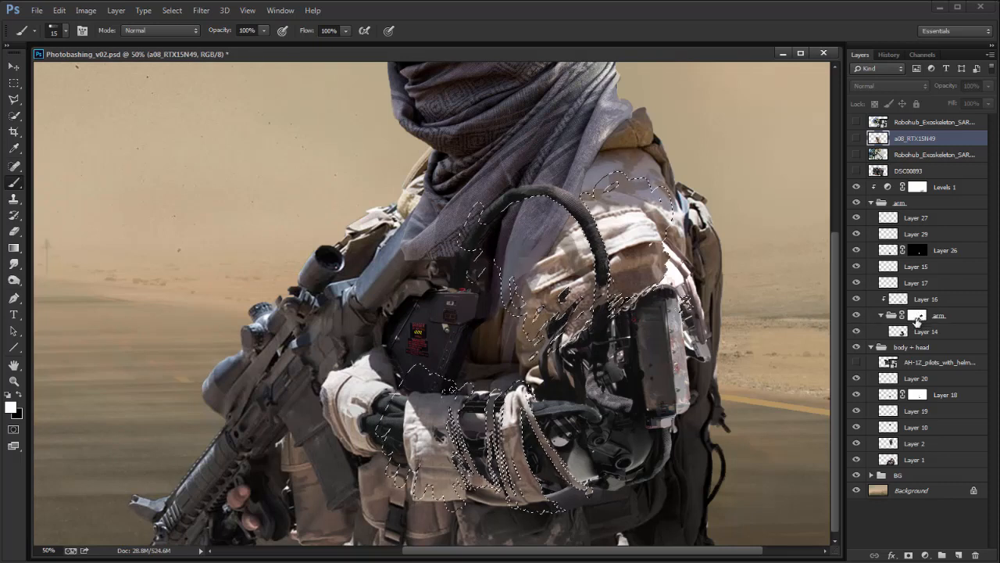
key(m)
key(ctrl+d)
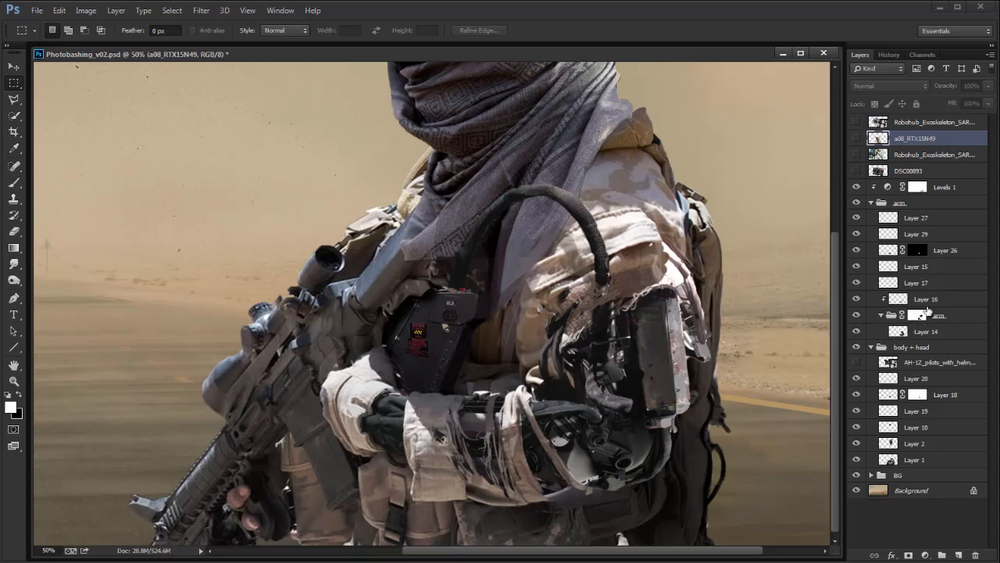
click(919, 317)
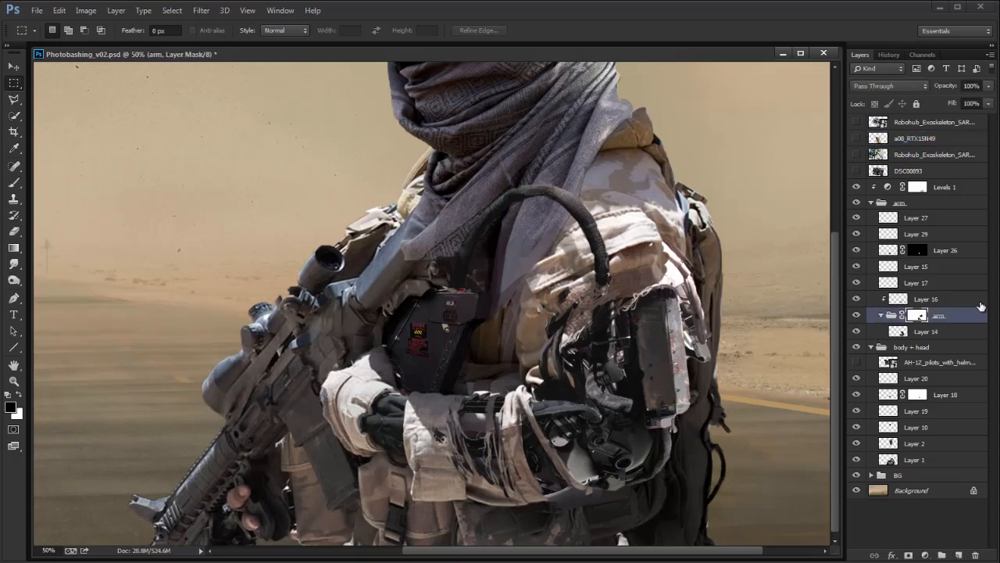
key(b)
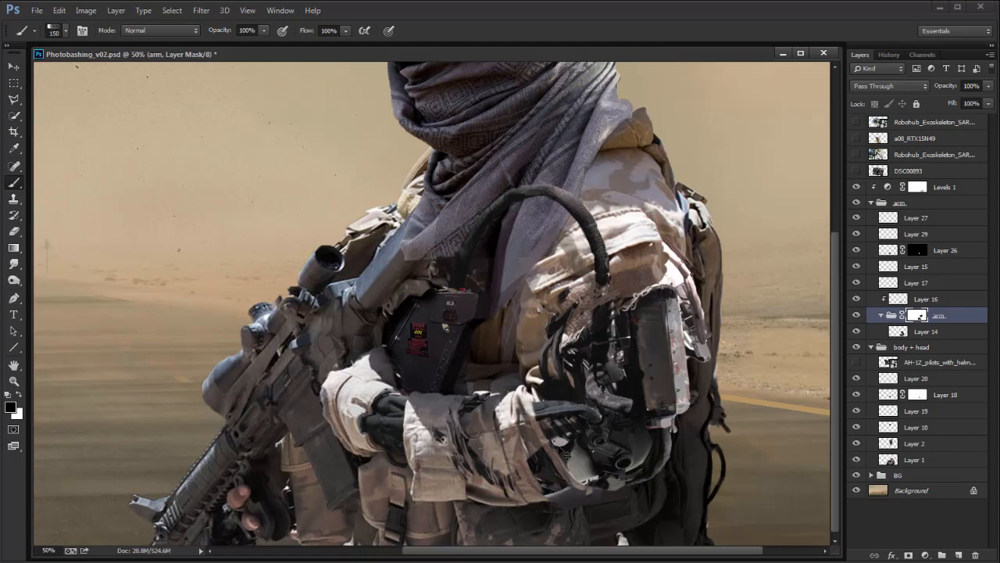
key(x)
mouse_move(530, 490)
mouse_down()
mouse_move(492, 402)
mouse_move(574, 480)
mouse_up()
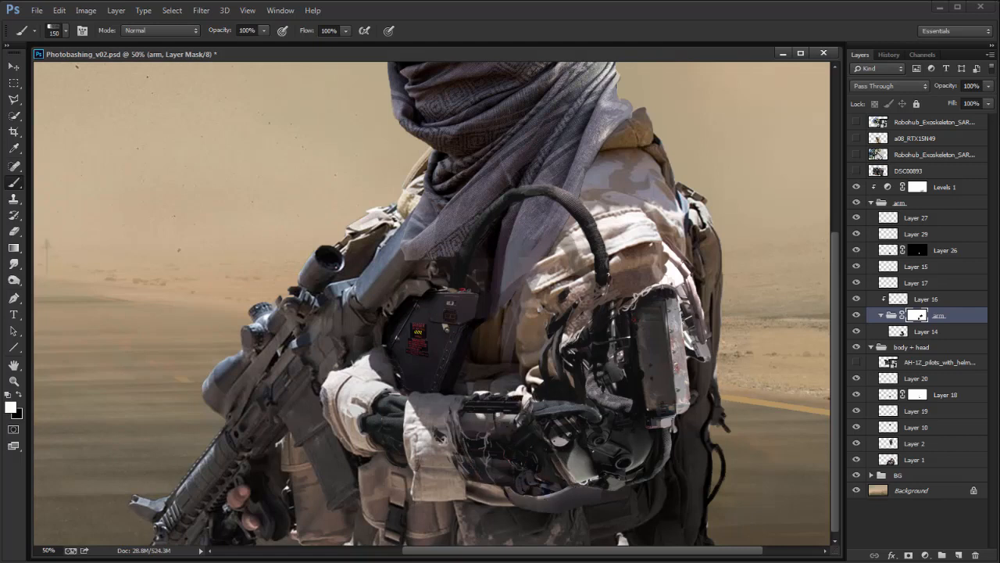
key(ctrl+z)
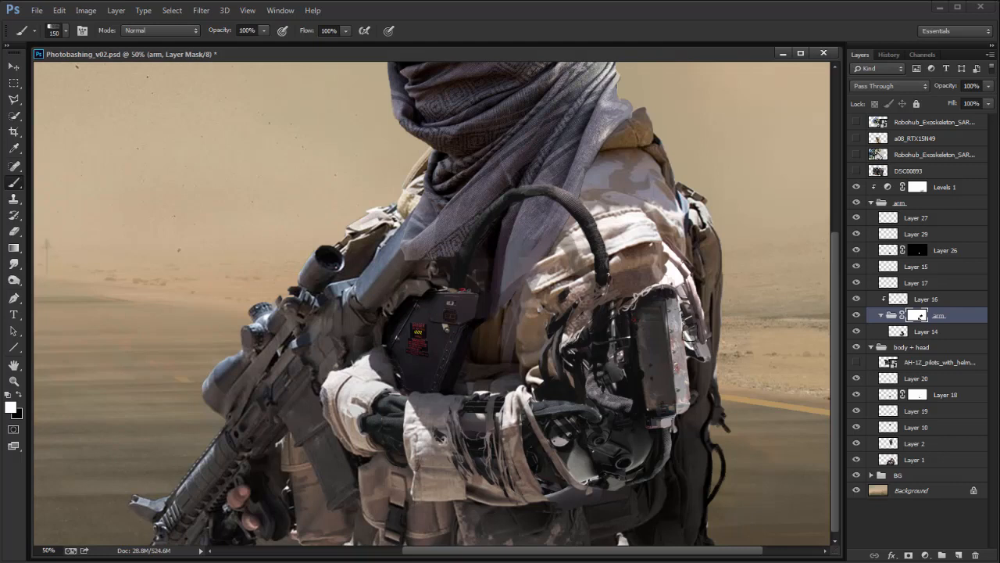
Step: Examine what Layers 17, 15, 26 and 29 each contribute to the arm by toggling their visibility
key(ctrl+minus)
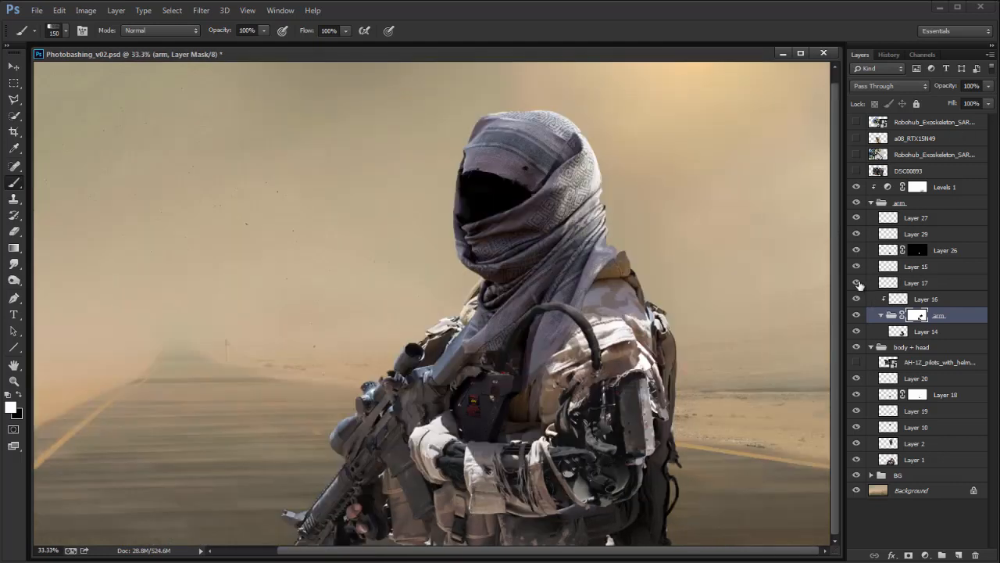
click(891, 283)
click(989, 85)
click(856, 266)
click(857, 267)
click(897, 268)
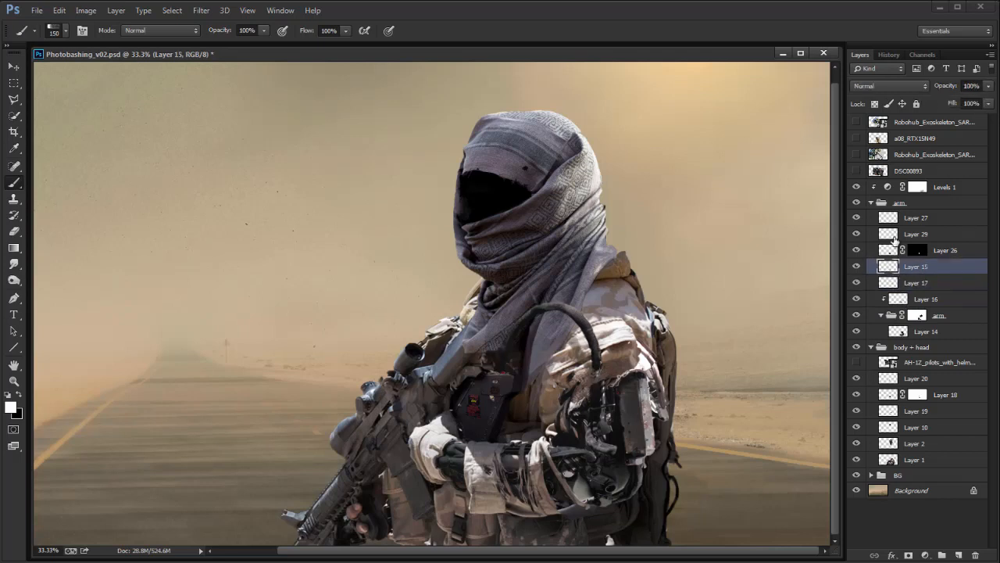
click(857, 251)
click(858, 251)
click(857, 235)
click(857, 235)
Step: Move Layer 29 below Layer 26 in the arm group and compare the image with and without it
click(889, 237)
drag(928, 236, 932, 257)
click(857, 235)
click(856, 235)
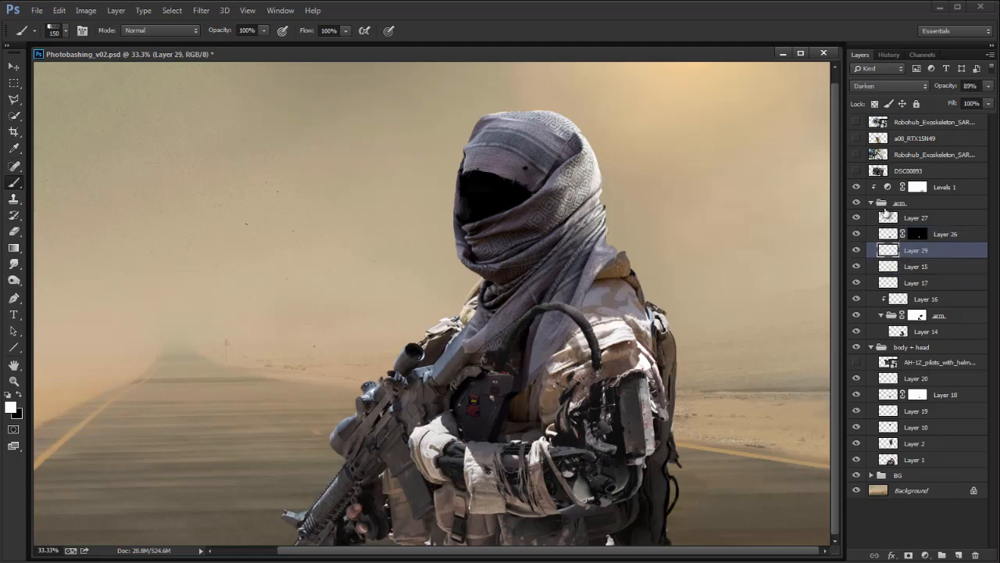
Step: Disable Layer 26's mask and copy its mechanical forearm content to a new layer above it
shift+click(922, 234)
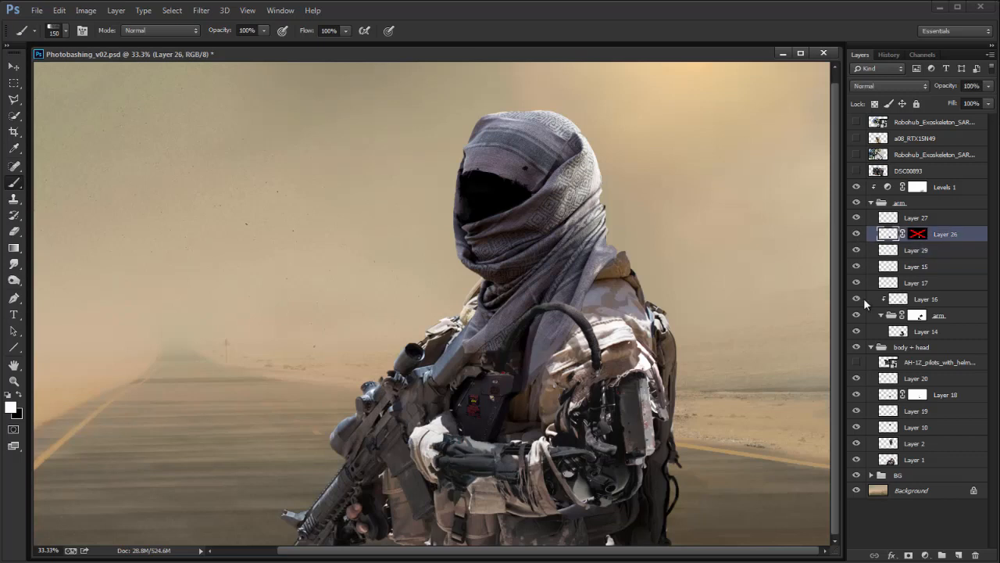
click(943, 238)
key(ctrl+plus)
mouse_move(587, 525)
mouse_down()
mouse_move(611, 405)
mouse_move(473, 457)
mouse_move(509, 478)
mouse_up()
key(m)
key(ctrl+j)
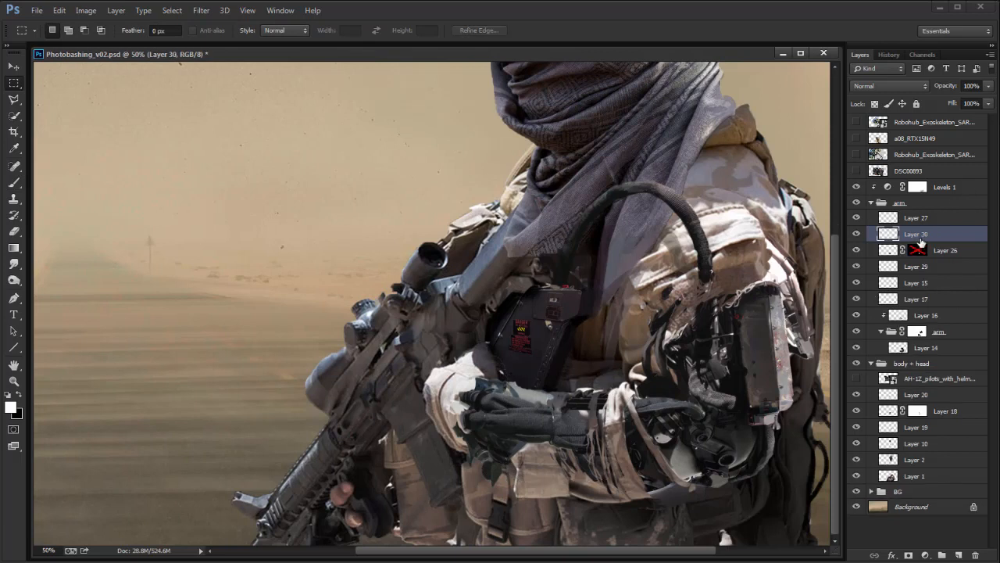
Step: Re-enable Layer 26's mask and reposition Layer 30's copied mechanical piece over the frayed forearm wraps
shift+click(918, 250)
key(v)
drag(813, 264, 768, 263)
drag(478, 419, 643, 237)
key(Return)
drag(673, 401, 615, 462)
drag(676, 421, 554, 446)
drag(599, 429, 568, 452)
key(Return)
Step: Add a mask to Layer 30, invert it to black, and paint the mechanical piece back in between the forearm wraps
click(908, 555)
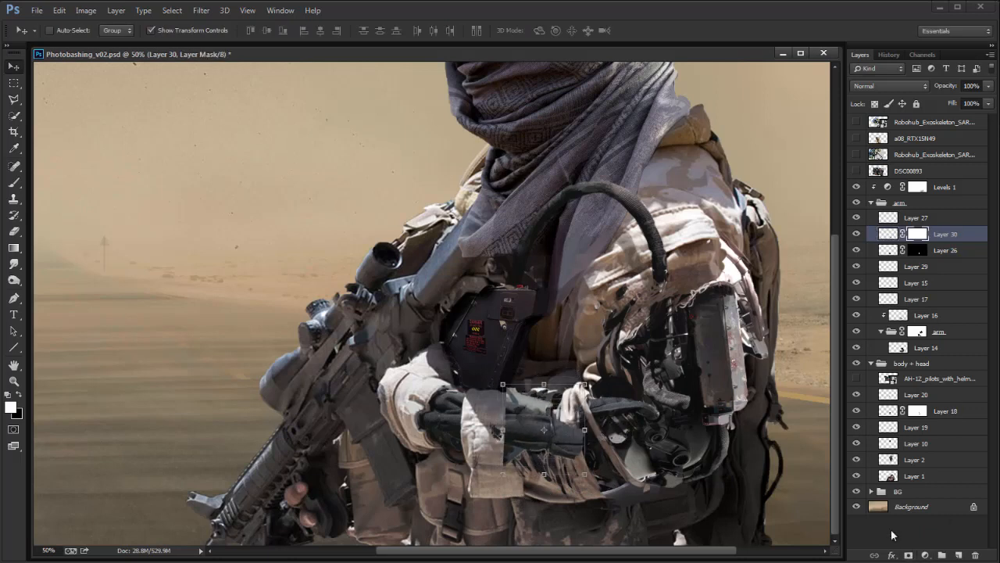
key(ctrl+i)
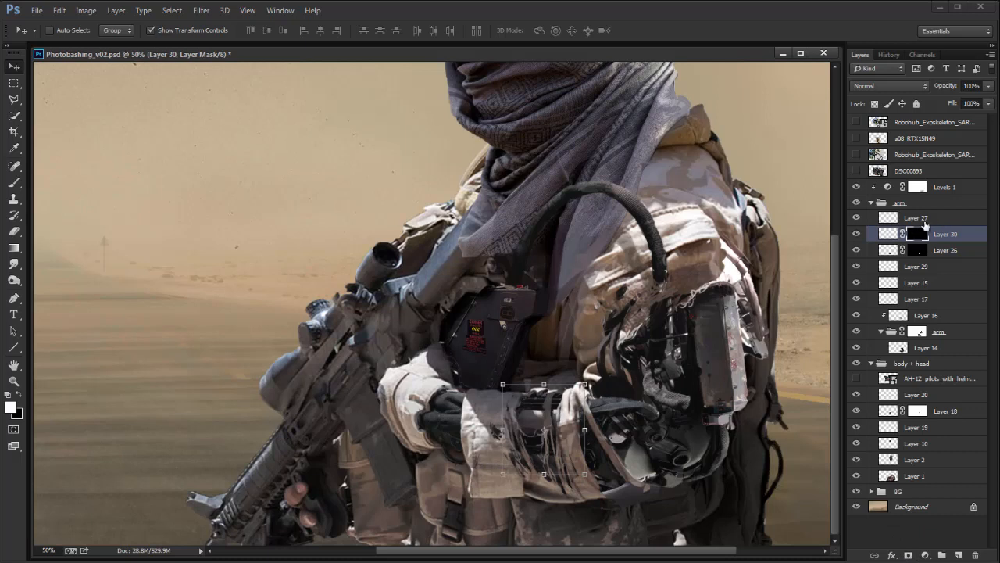
key(b)
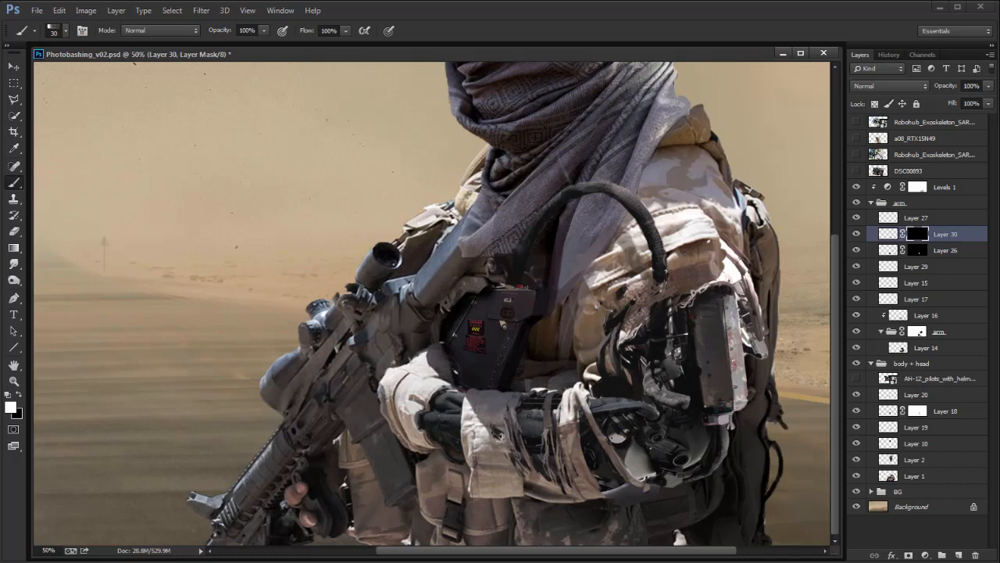
key(x)
key(x)
key(x)
Step: Adjust Layer 30's image content with Levels, setting the black input to 9 and the white input to 241
click(888, 233)
key(ctrl+l)
drag(538, 248, 548, 248)
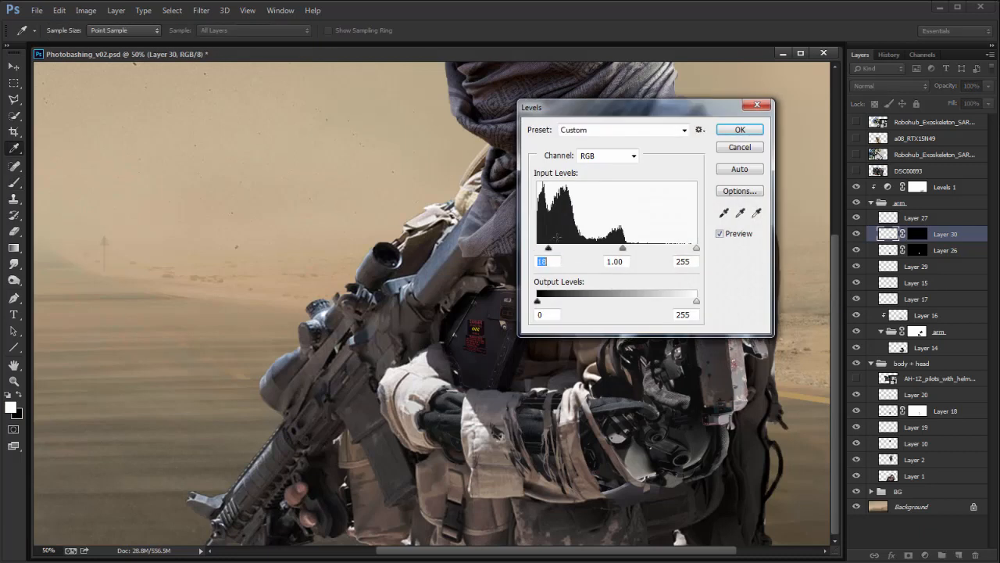
drag(696, 248, 689, 249)
drag(618, 248, 616, 248)
drag(549, 249, 542, 248)
drag(616, 248, 617, 248)
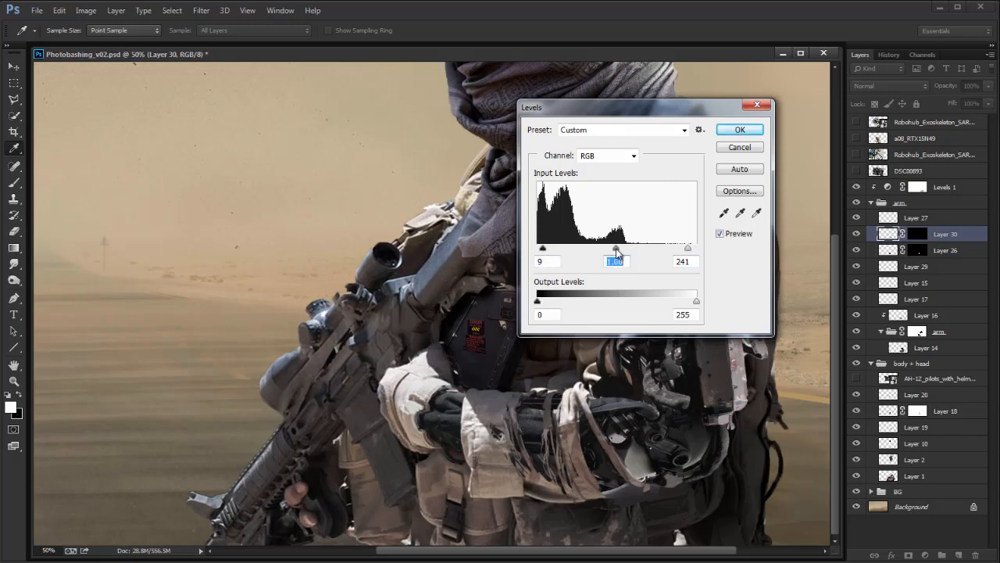
key(Return)
Step: Unlink Layer 30 from its mask and adjust its forearm piece with Free Transform
key(ctrl+minus)
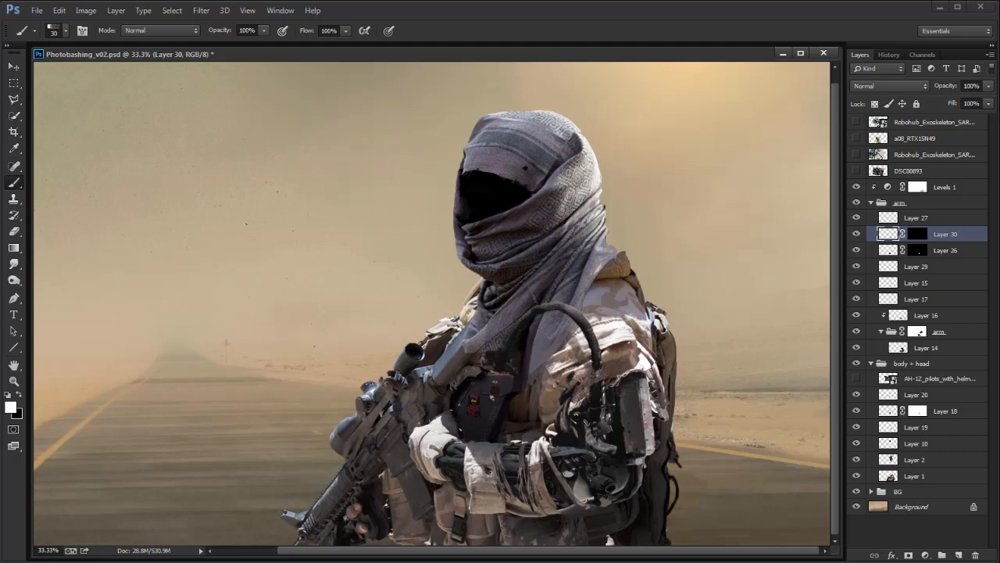
click(903, 233)
key(v)
key(ctrl+t)
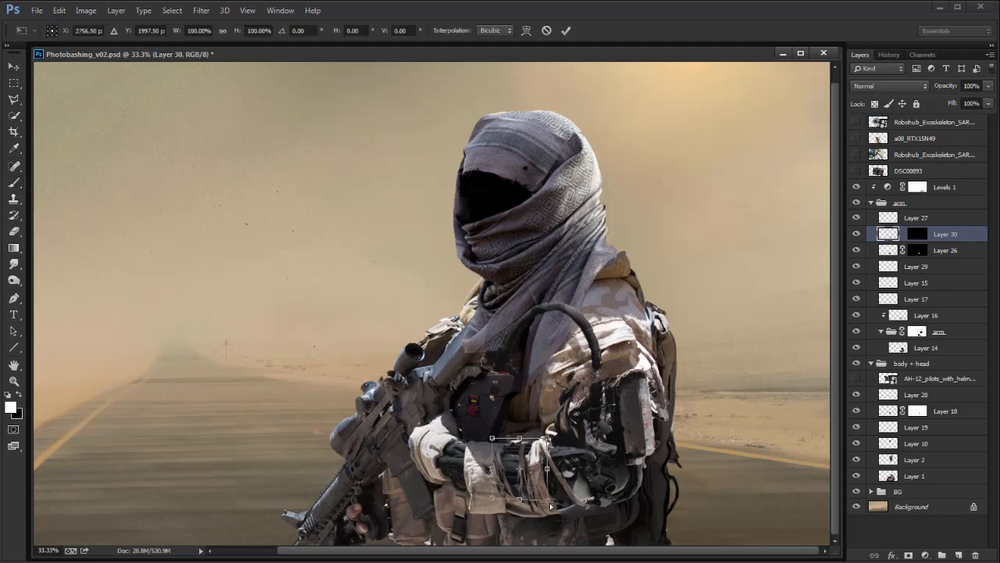
key(Return)
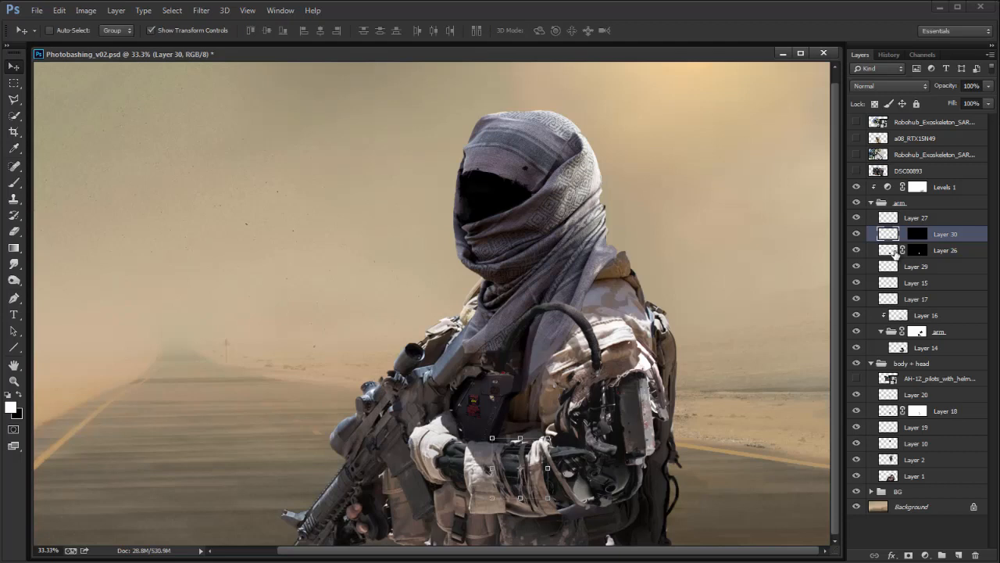
Step: Create a new layer clipped to Layer 30 for black brush shading and smudging on the mechanical forearm
key(ctrl+plus)
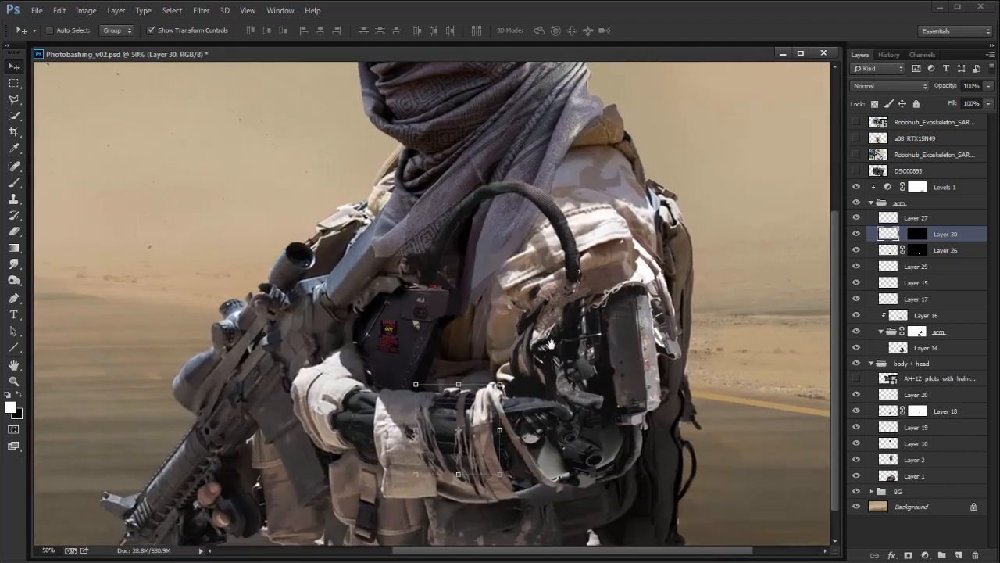
click(958, 555)
alt+click(941, 241)
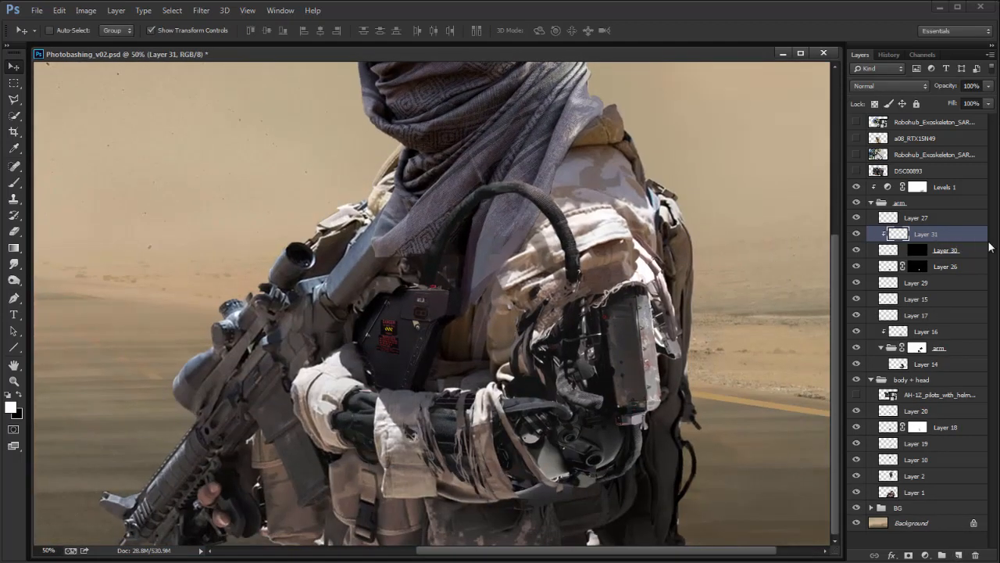
key(b)
key(x)
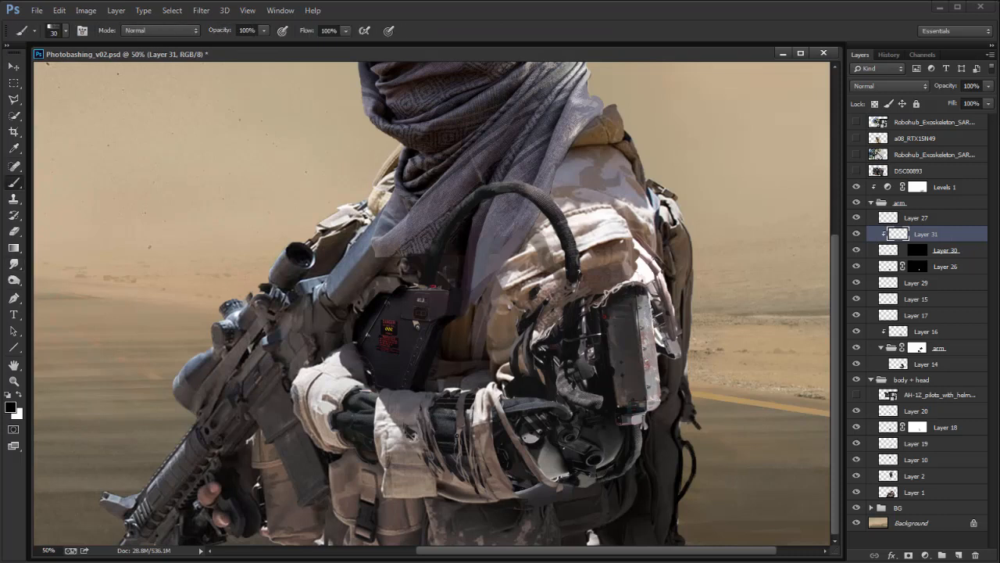
key(r)
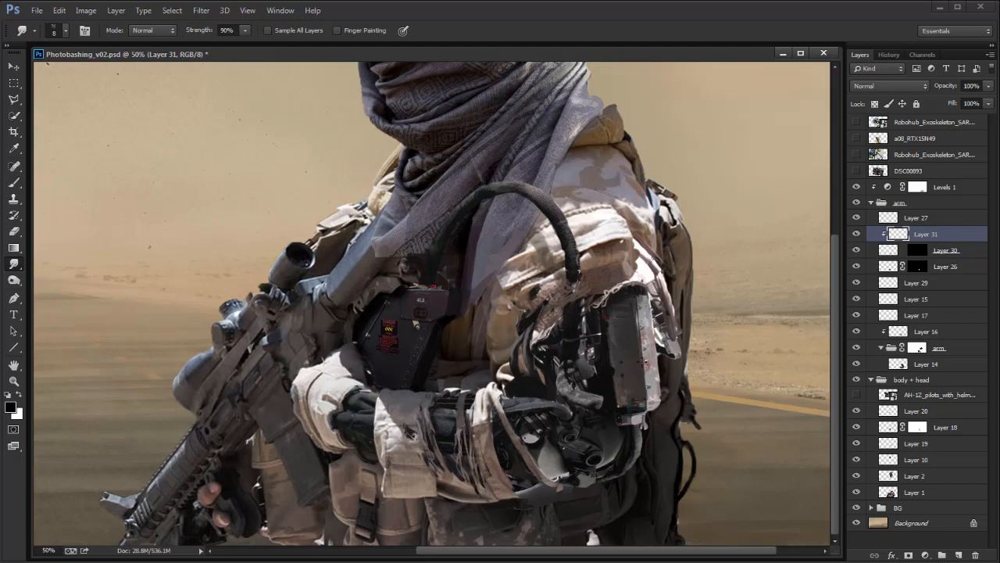
Step: Examine the blended arm close up and within the whole figure, and toggle Layer 14 to check its contribution
key(ctrl+minus)
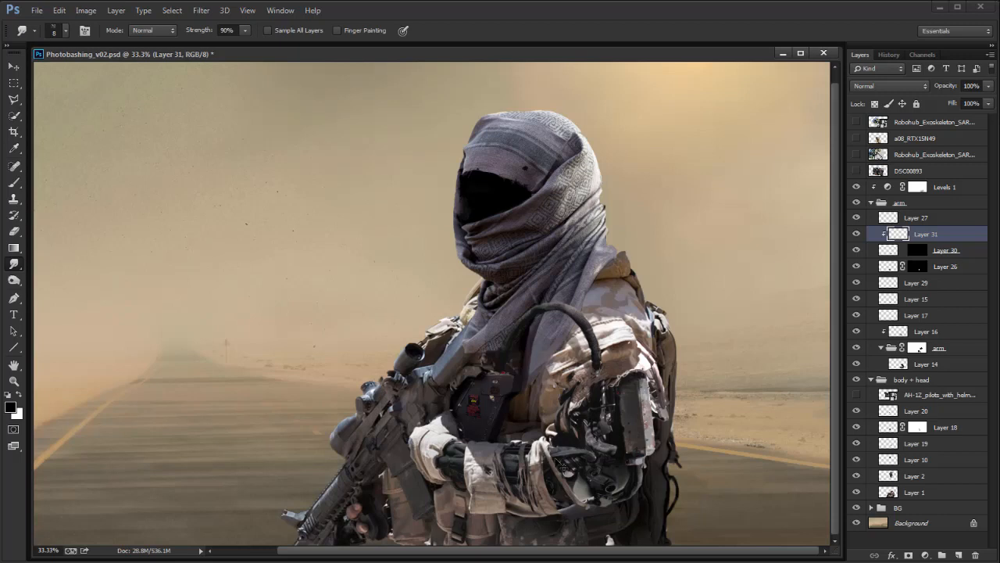
key(ctrl+plus)
key(ctrl+plus)
drag(539, 488, 493, 337)
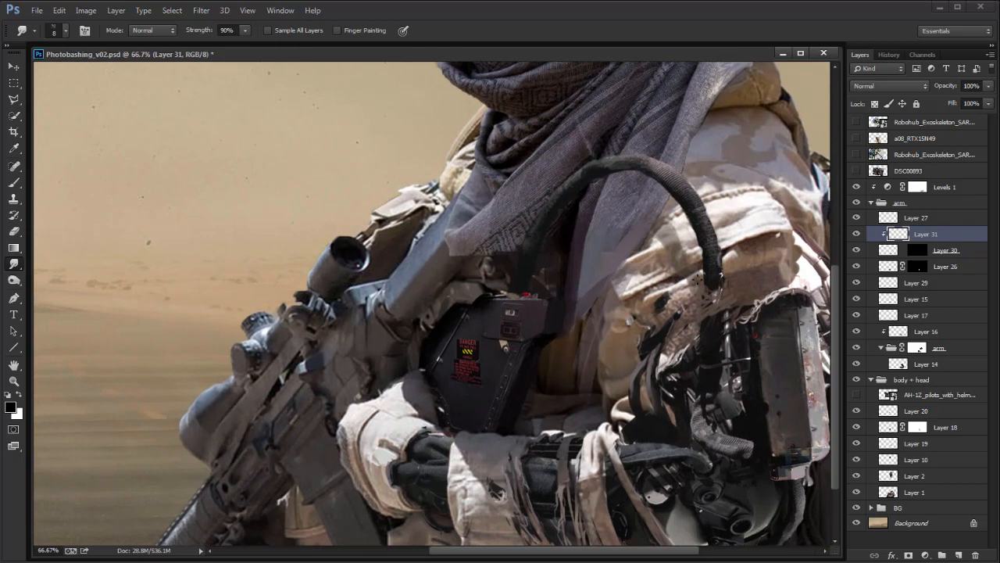
key(ctrl+minus)
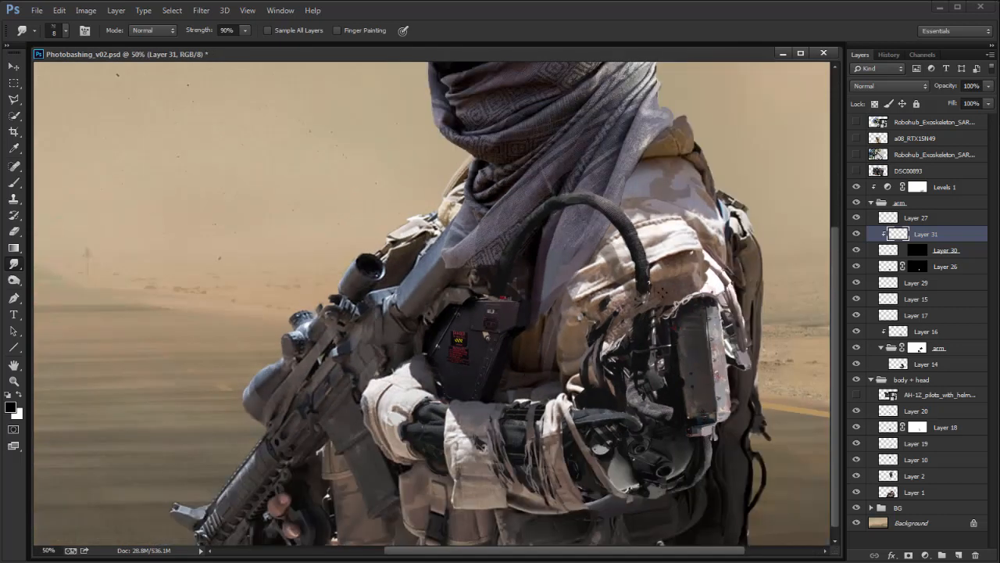
key(ctrl+minus)
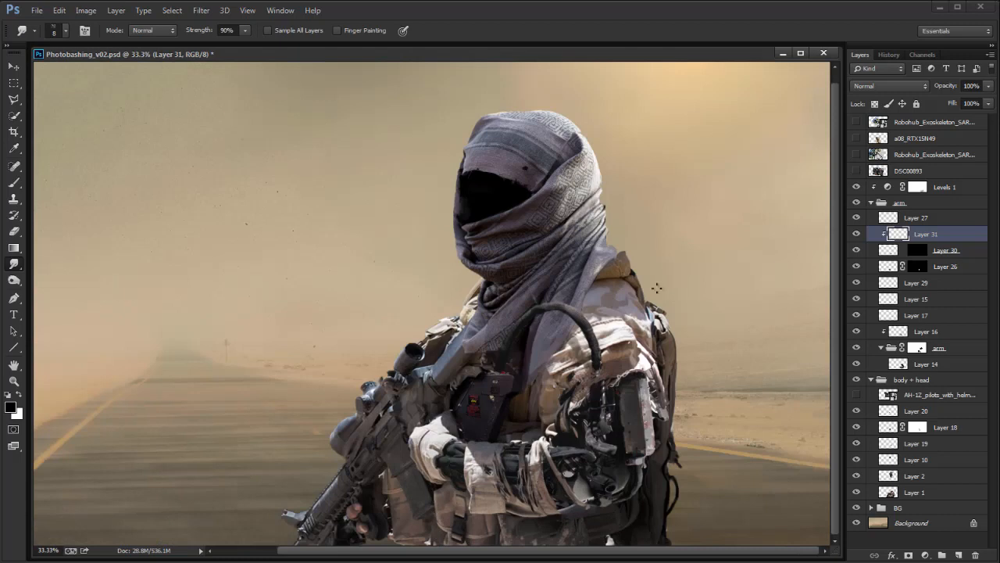
key(ctrl+plus)
drag(603, 421, 483, 299)
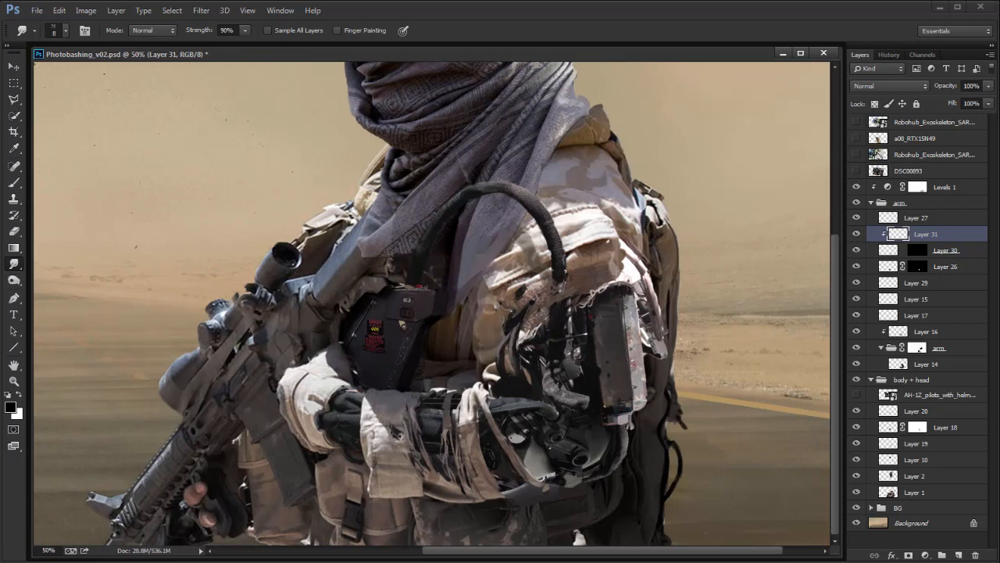
click(855, 363)
click(856, 363)
Step: Create a Multiply layer above Layer 14 in the nested arm group and choose a different brush for shading
click(899, 364)
click(958, 554)
key(b)
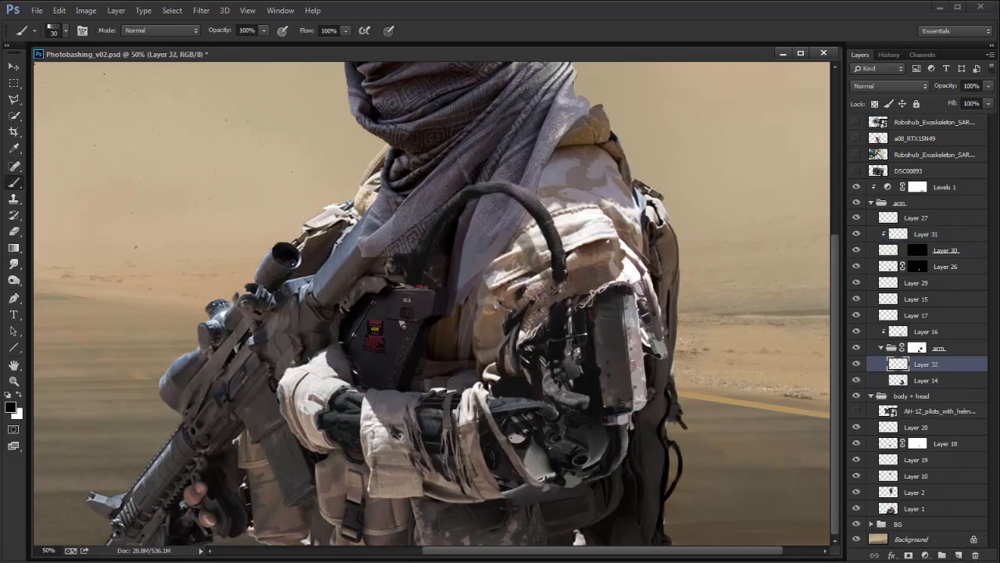
right_click(628, 316)
click(664, 383)
key(Return)
click(891, 86)
click(891, 127)
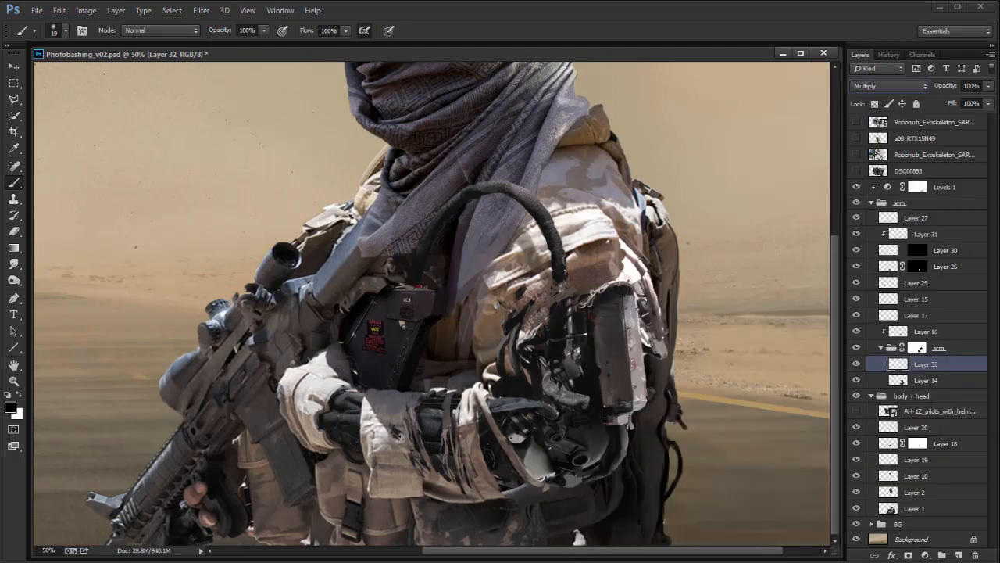
Step: Paint black shading over the upper arm's mechanical parts beside the cylinder, undoing the first stroke and repainting it
drag(554, 382, 577, 397)
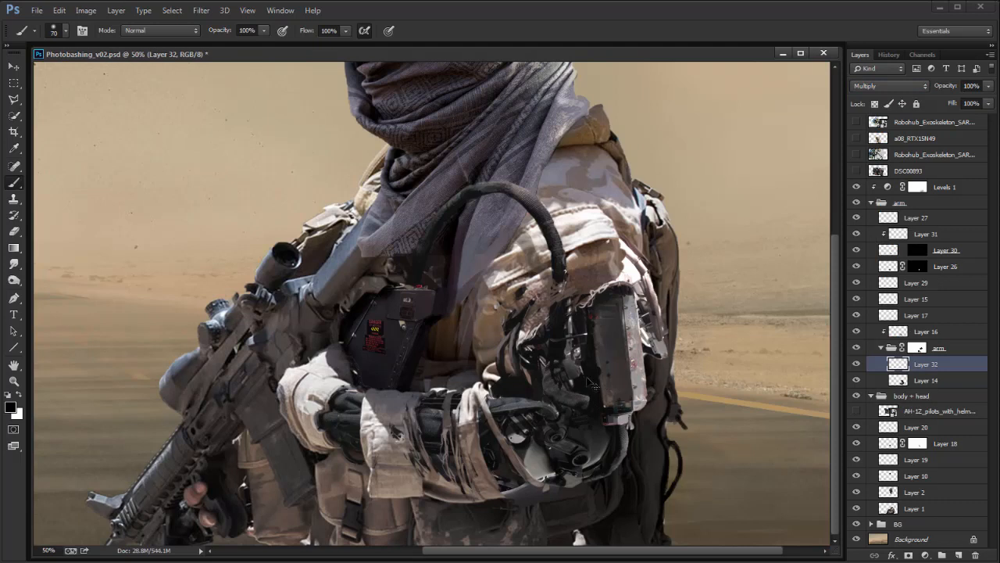
key(ctrl+z)
mouse_move(565, 359)
mouse_down()
mouse_move(547, 371)
mouse_move(575, 399)
mouse_up()
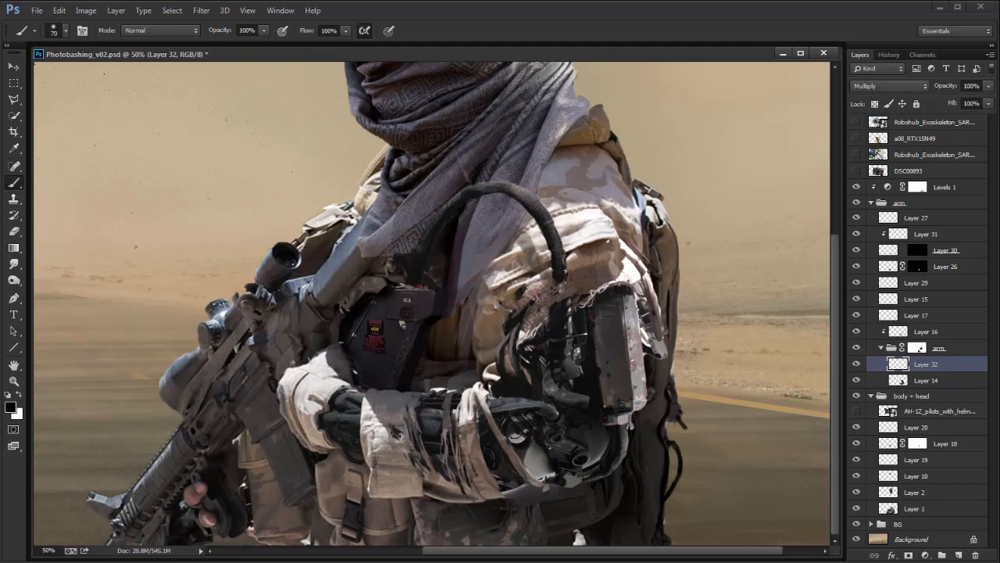
key(ctrl+minus)
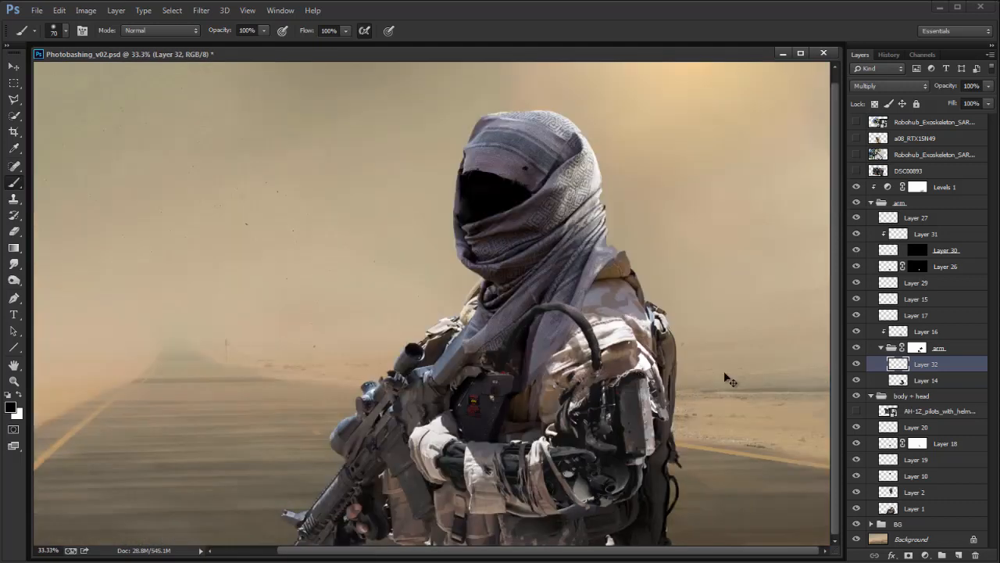
key(ctrl+plus)
drag(731, 484, 586, 355)
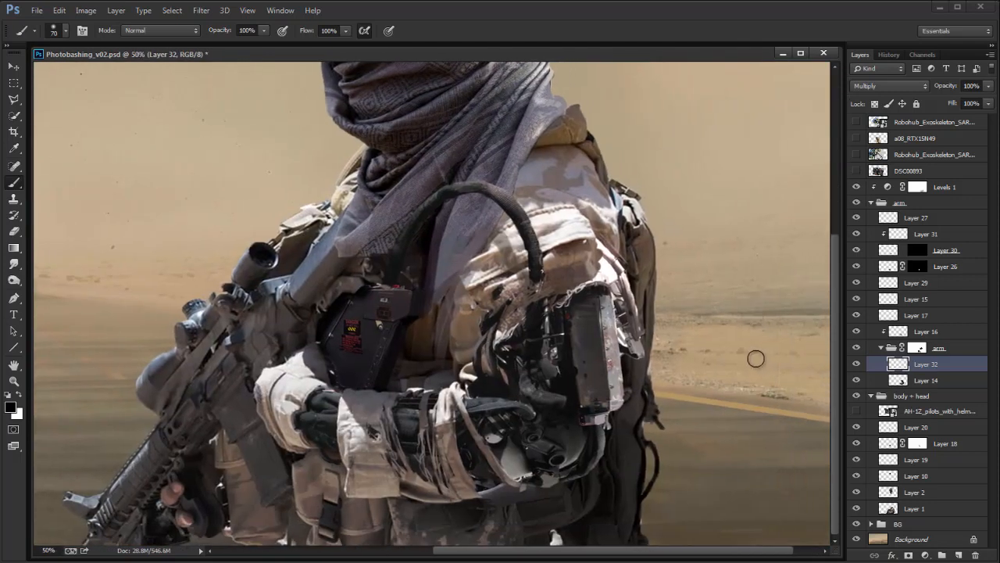
scroll(737, 368, down, 1)
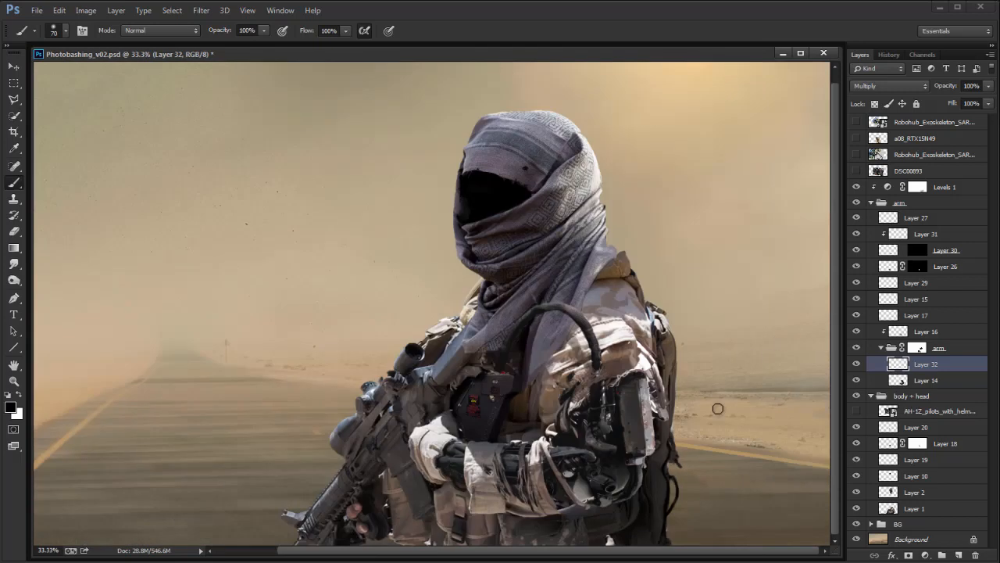
drag(701, 378, 710, 358)
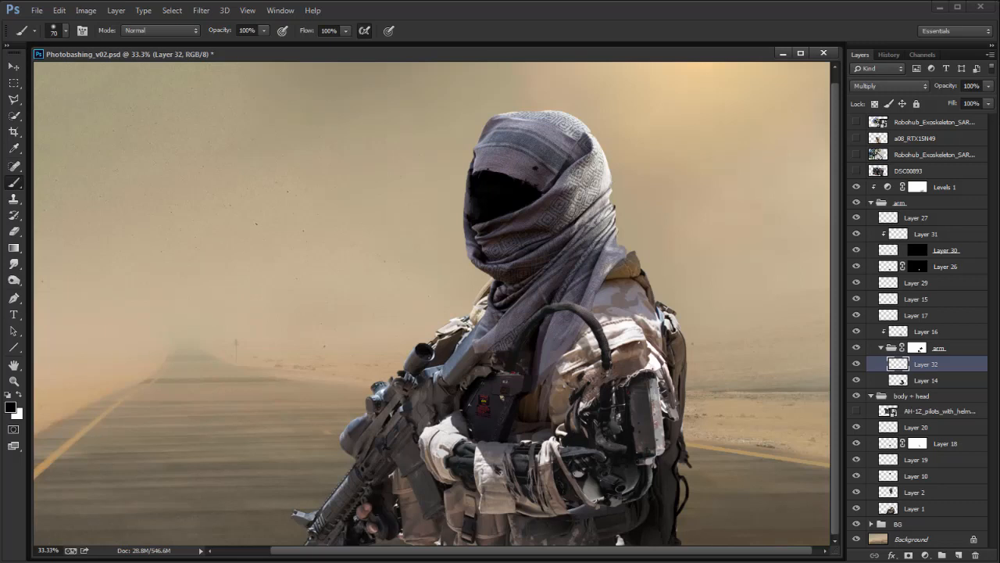
drag(505, 525, 495, 529)
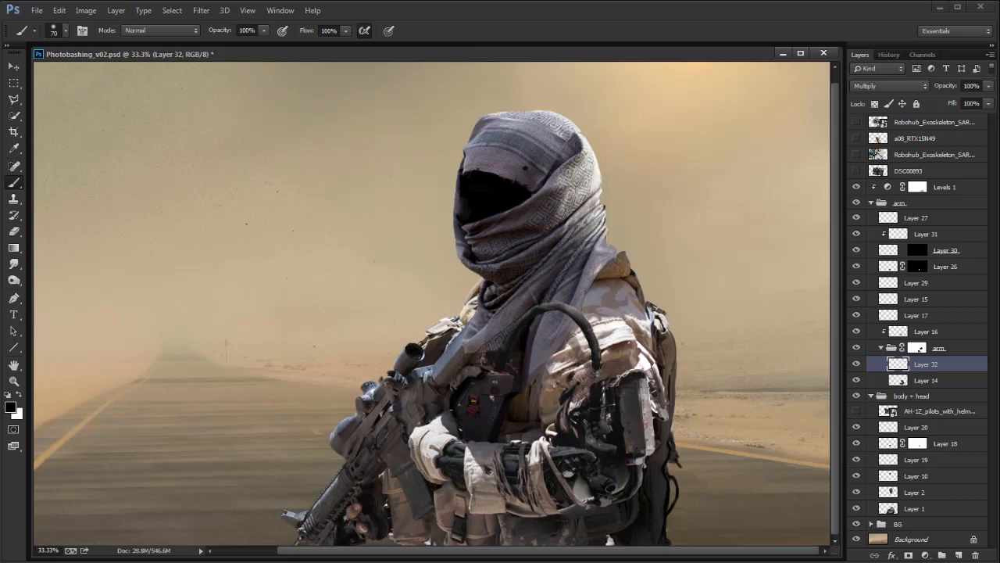
Step: Switch to the Reference folder in Windows Explorer and view the SARCOS exoskeleton and desert soldier photos
key(alt+Tab)
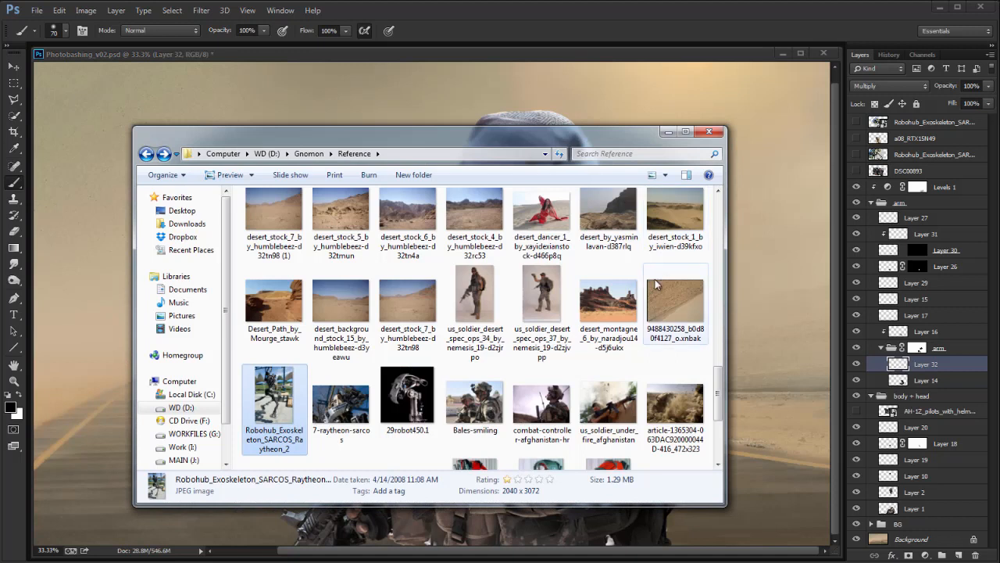
key(Right)
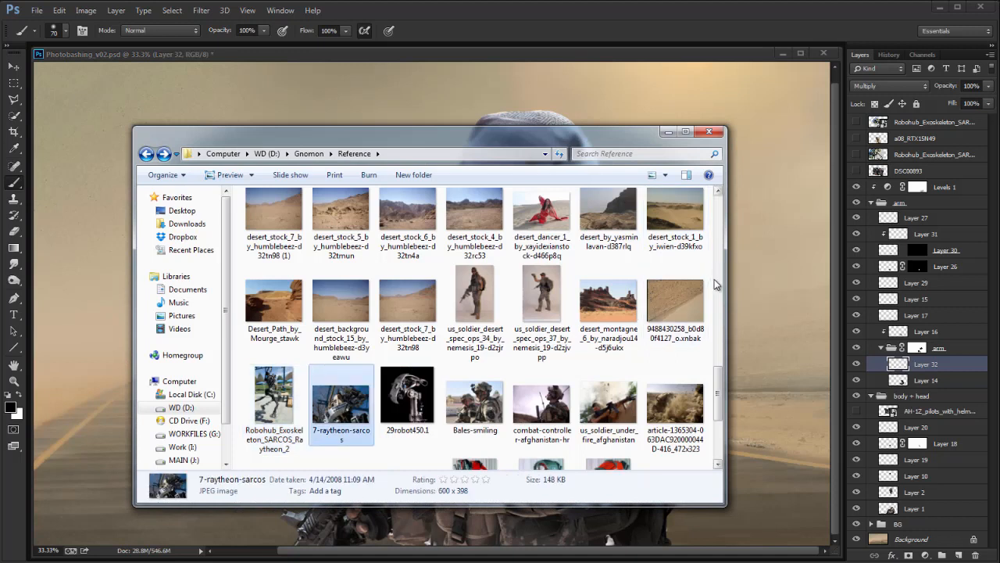
key(Return)
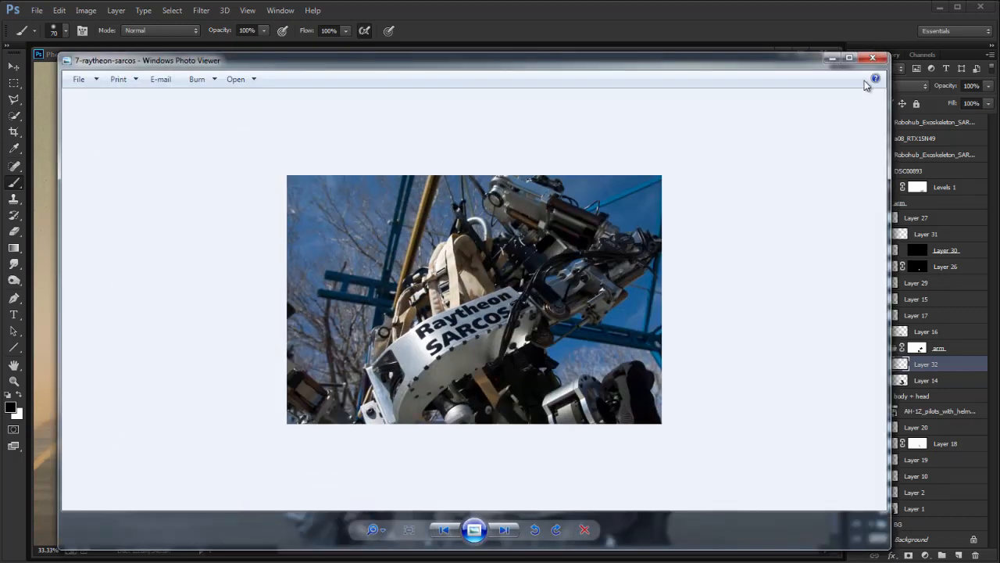
click(873, 57)
click(279, 408)
key(Return)
key(Right)
key(Left)
key(Left)
key(Left)
key(Left)
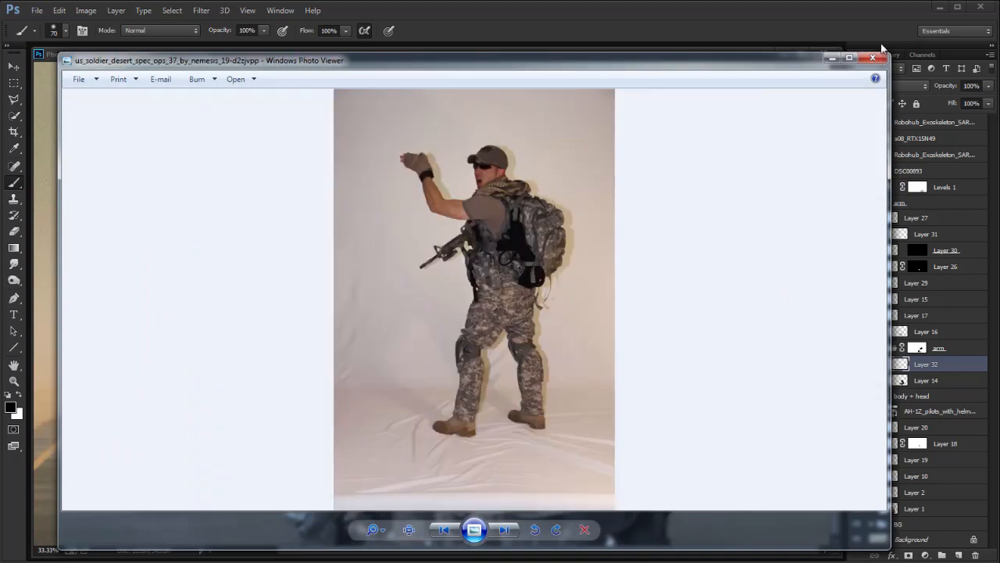
click(873, 58)
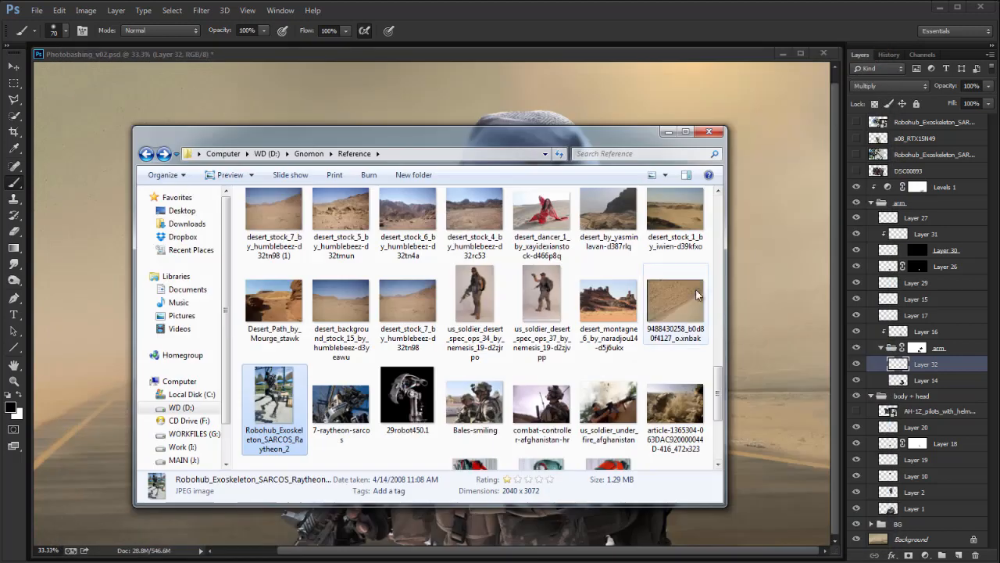
Step: Preview the 100_1271 mechanical pump photo from the Reference folder and place it in the Photoshop document above Layer 32
scroll(723, 426, down, 2)
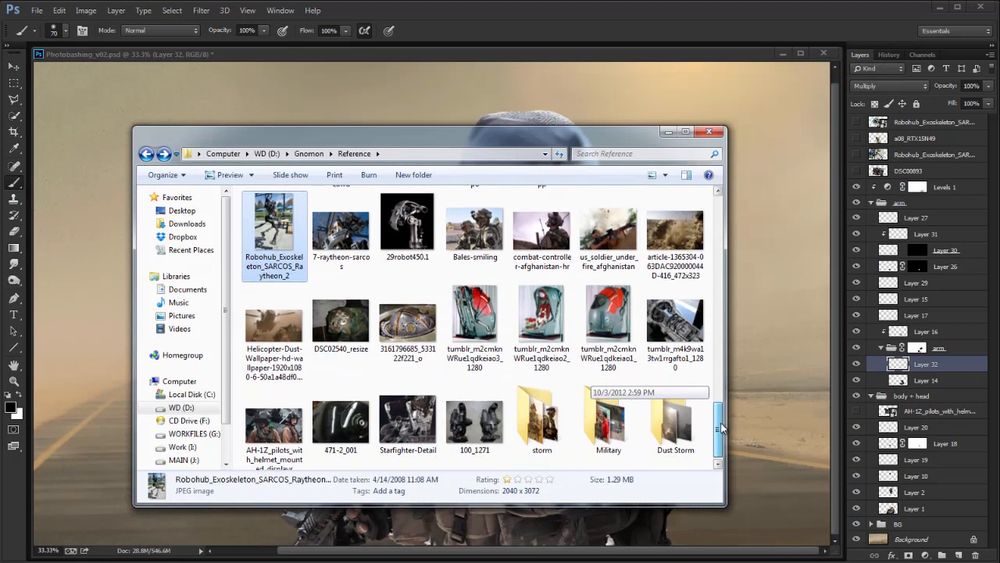
double_click(497, 432)
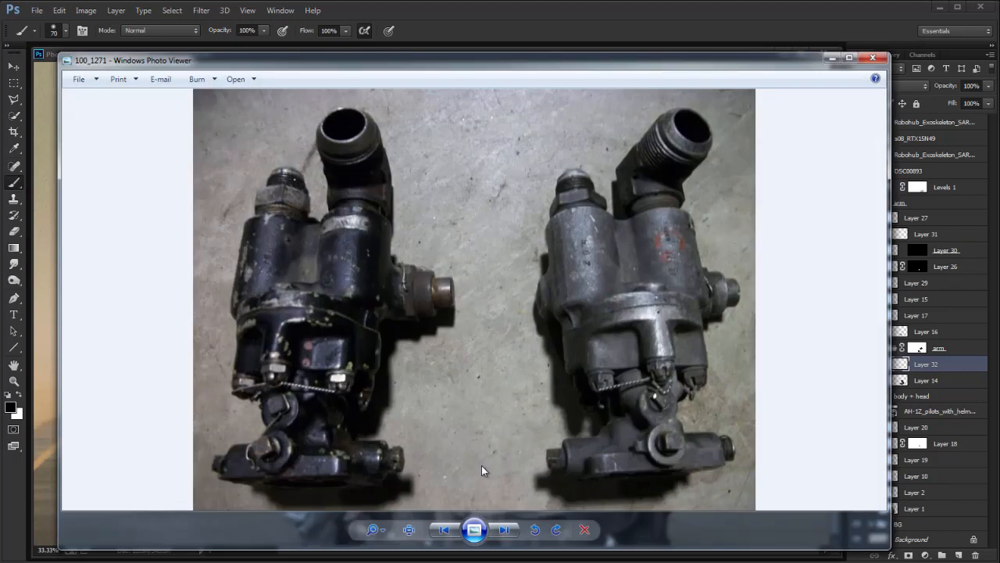
click(873, 58)
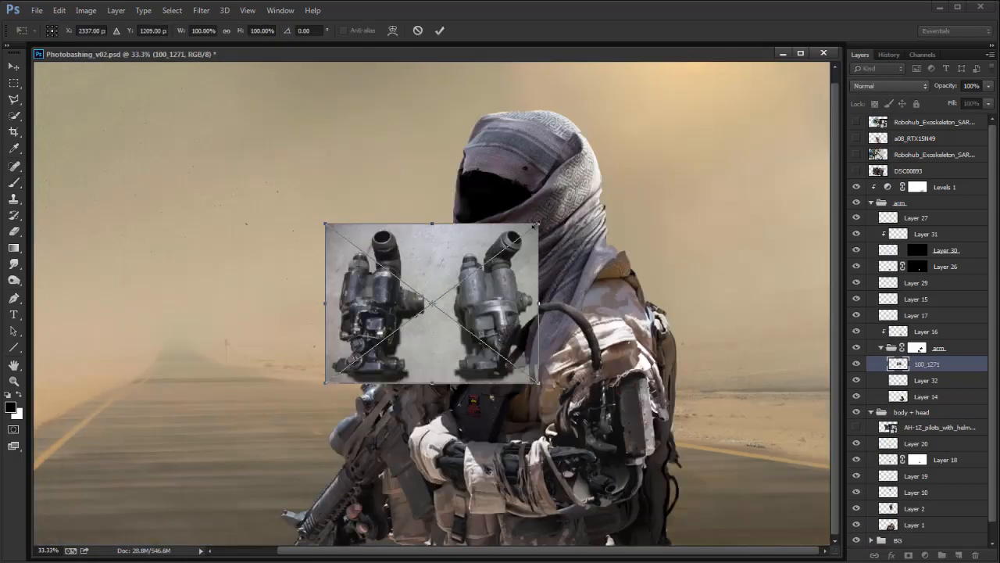
Step: Rotate and flip the placed 100_1271 pump photo so its pumps lie diagonally beside the soldier's head, and commit the transform
drag(547, 211, 309, 248)
right_click(505, 363)
click(567, 538)
drag(618, 274, 551, 162)
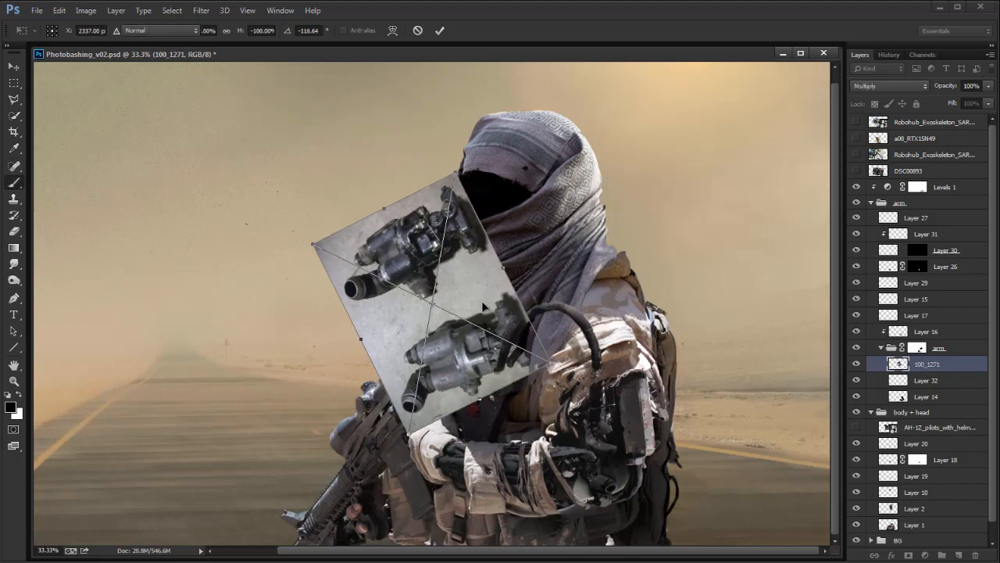
Step: Select the upper pump in the photo with the Quick Selection tool and copy it to a new layer
key(w)
click(475, 228)
drag(385, 274, 424, 240)
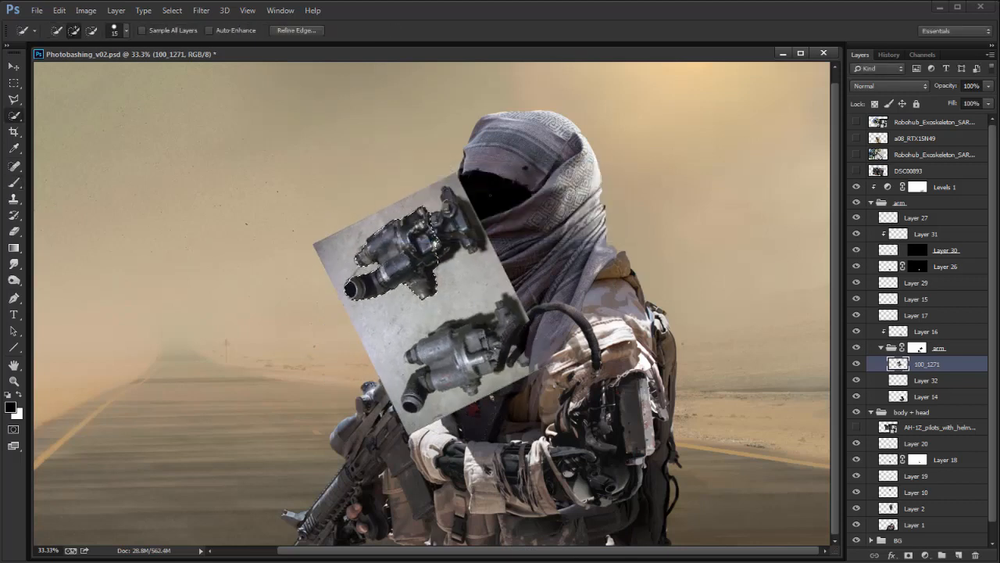
key(ctrl+j)
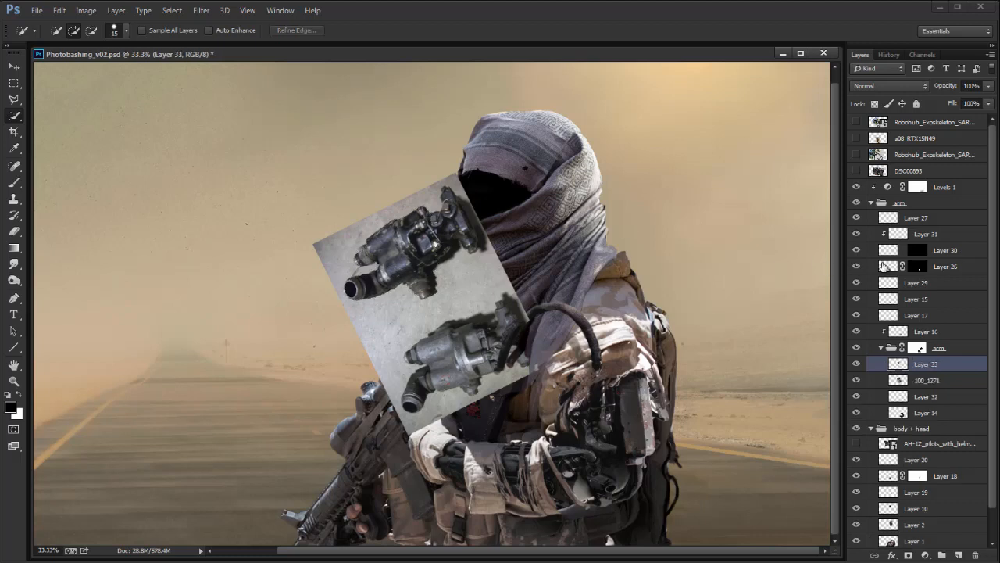
Step: Hide the 100_1271 photo layer, move the cut-out pump down beside the rifle's handguard and scale it down
click(857, 379)
key(v)
drag(428, 251, 408, 497)
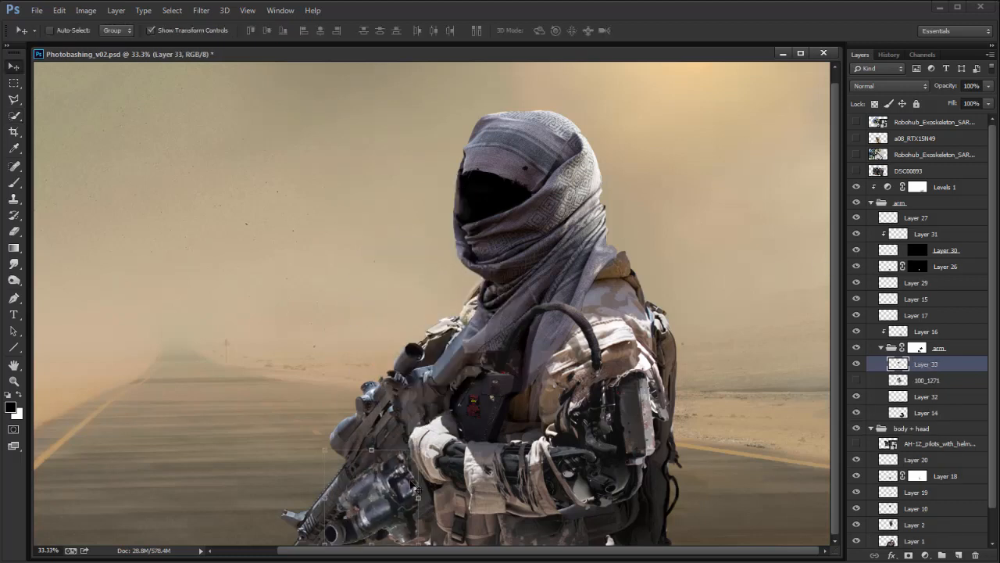
drag(420, 452, 360, 498)
key(Return)
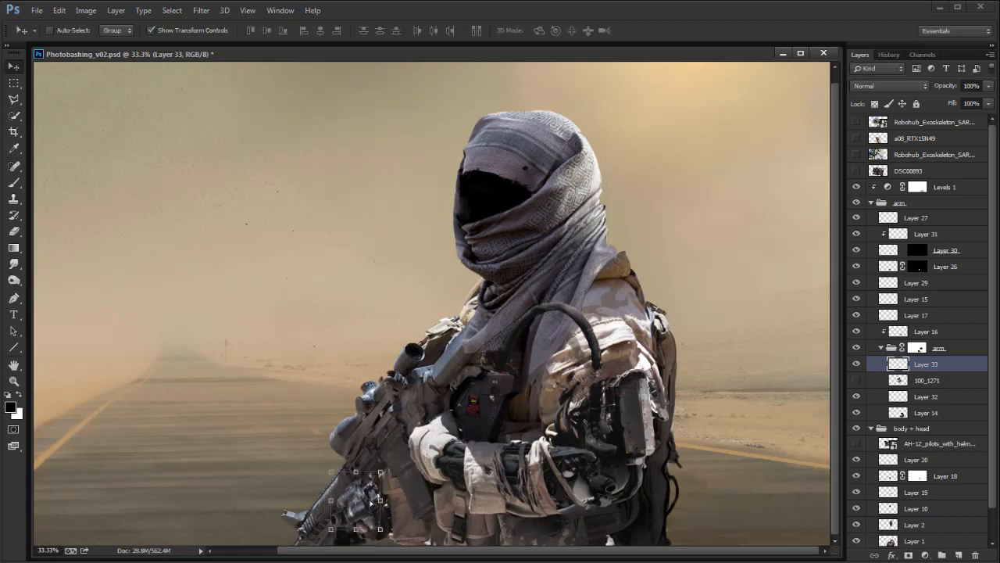
Step: Fine-tune the pump's placement and transform so it sits against the rifle's handguard near the gripping hand
key(ctrl+equal)
key(ctrl+equal)
drag(461, 463, 413, 219)
mouse_move(281, 397)
mouse_down()
mouse_move(274, 407)
mouse_move(259, 390)
mouse_move(285, 402)
mouse_move(280, 390)
mouse_up()
key(Escape)
key(Return)
drag(301, 449, 301, 436)
key(Return)
drag(237, 444, 224, 444)
Step: Outline the pump's lower cylinder with the Polygonal Lasso, copy it to a new layer and hide Layer 33
key(l)
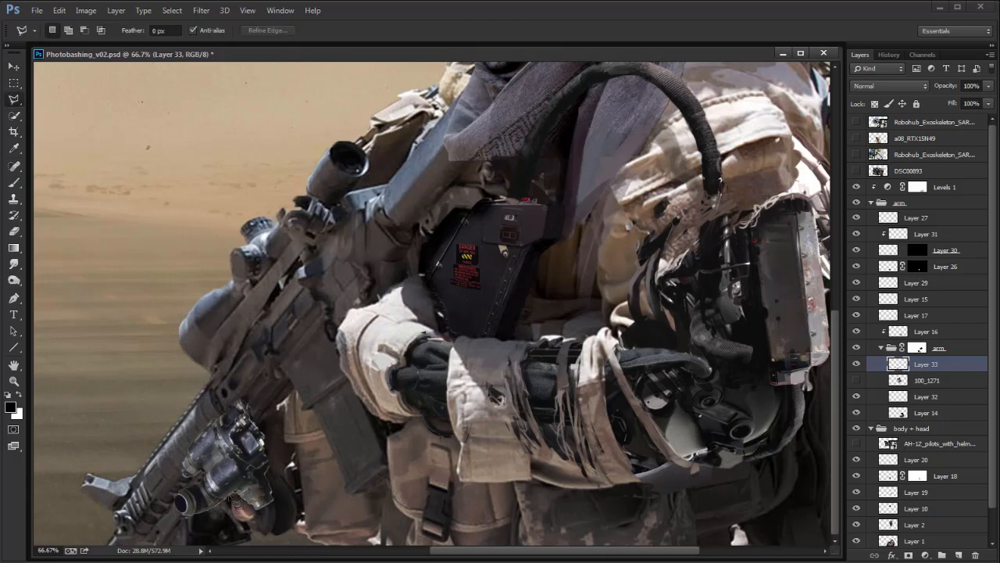
click(248, 464)
click(237, 453)
click(226, 455)
click(213, 466)
click(203, 476)
click(198, 482)
click(201, 494)
click(208, 510)
click(218, 515)
key(ctrl+j)
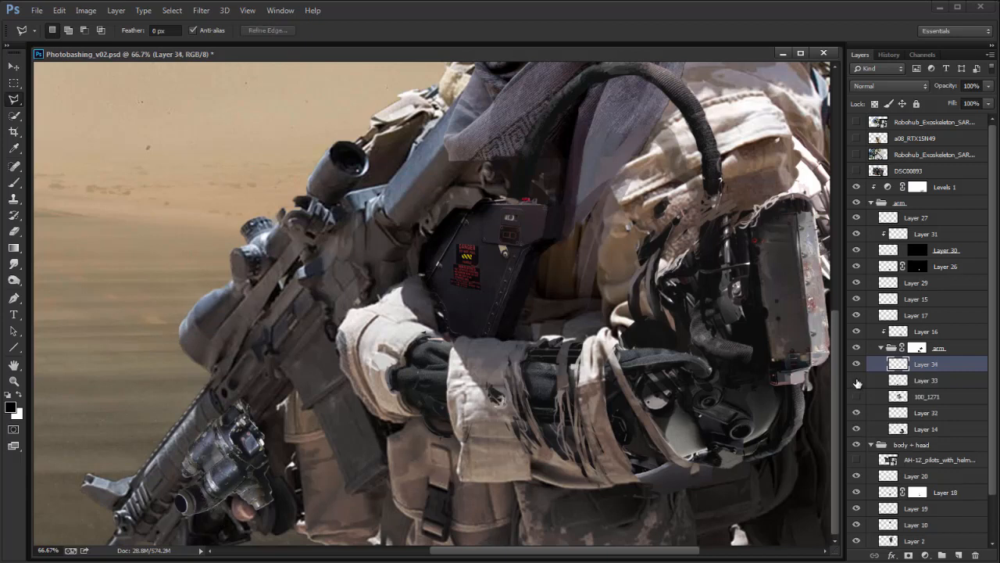
click(856, 380)
Step: Retouch the cylinder piece on Layer 34 with a size 9 brush, painting its end and edges in colours sampled from it
key(v)
key(b)
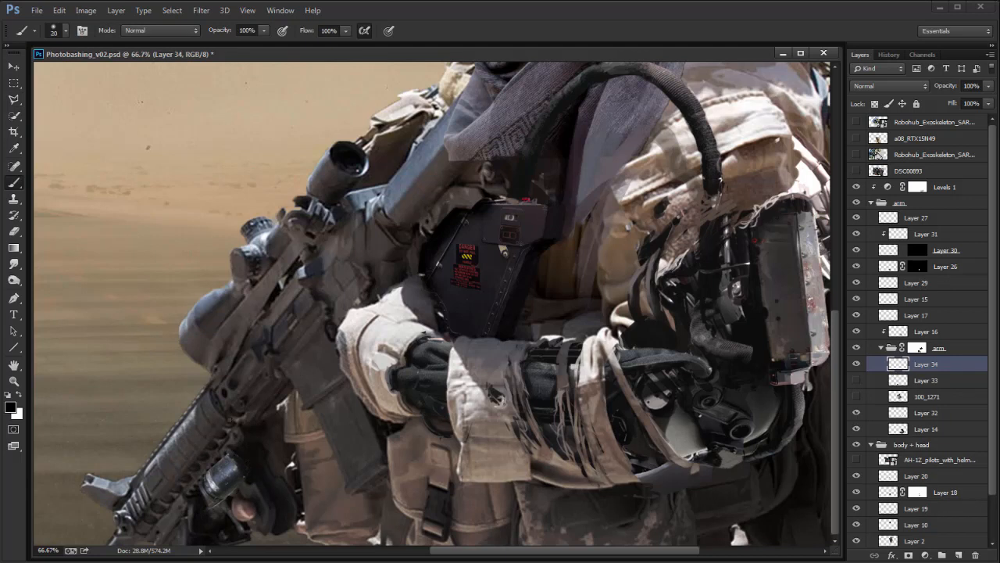
key(v)
key(b)
alt+click(212, 477)
right_click(219, 475)
click(298, 536)
key(Return)
alt+click(218, 481)
alt+click(207, 496)
drag(201, 482, 207, 495)
alt+click(205, 496)
alt+click(219, 489)
Step: Clean up the cylinder piece's upper edge with dark sampled colours and prepare the Smudge tool for blending
key(e)
key(d)
key(b)
alt+click(235, 461)
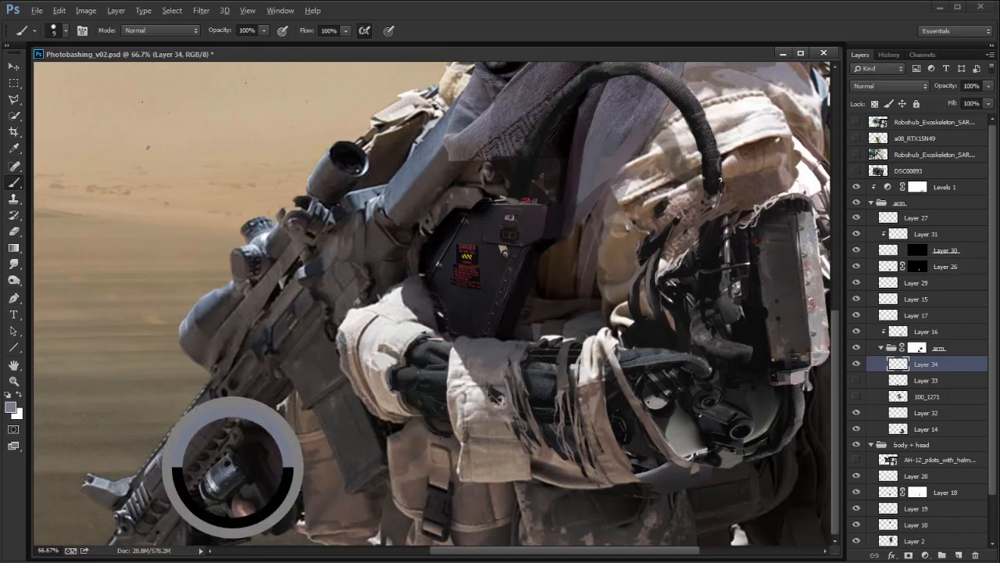
alt+click(226, 458)
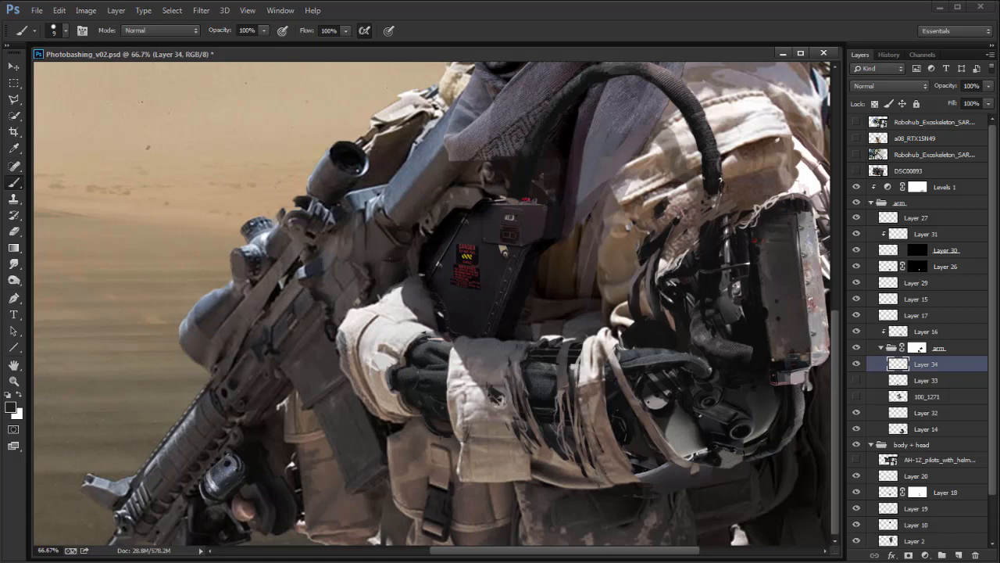
key(r)
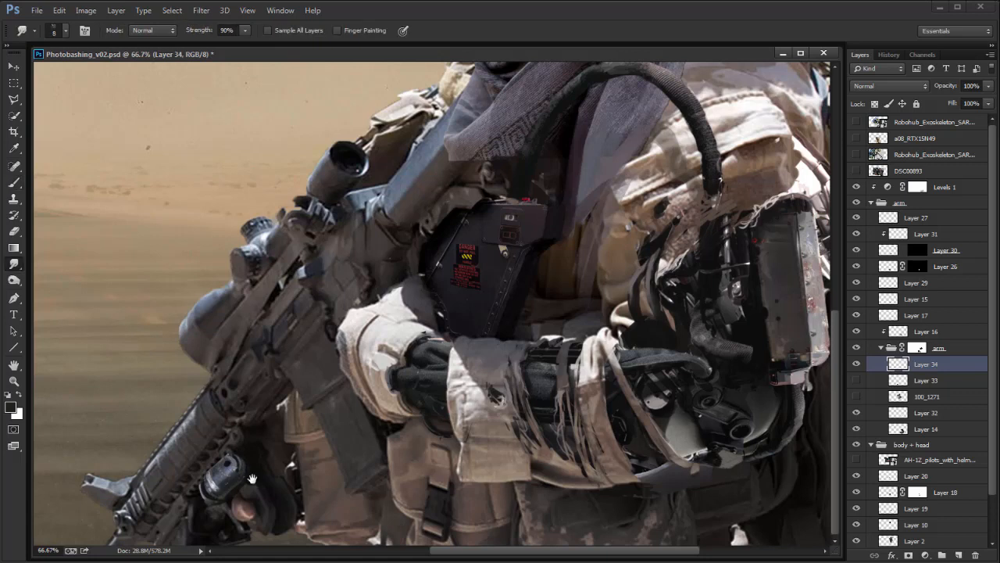
Step: Place Layer 34 beneath Layer 33, show Layer 33 again and move its pump clear of the rifle below the magazine
key(space)
drag(286, 397, 324, 397)
key(b)
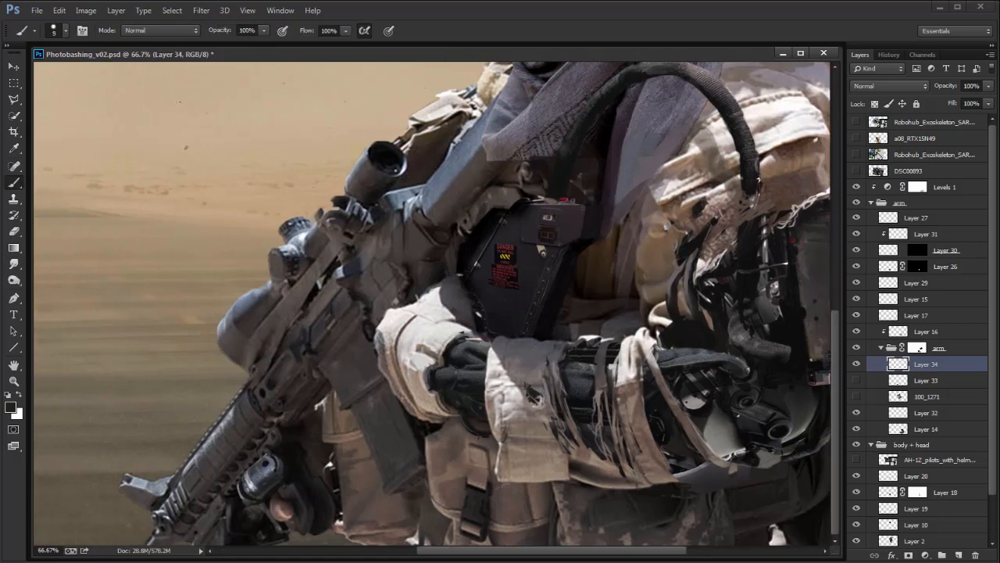
drag(897, 364, 898, 384)
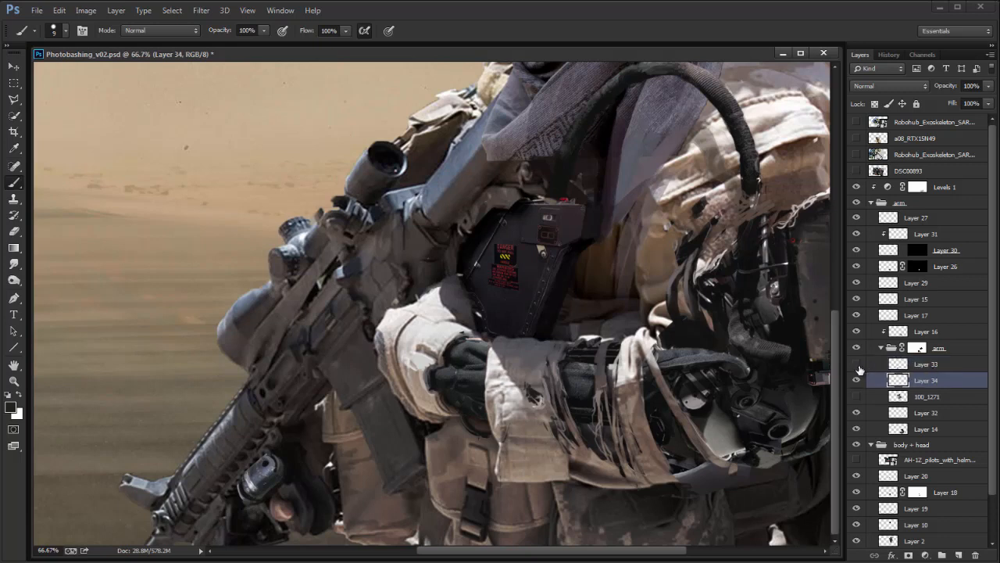
click(900, 364)
key(v)
drag(290, 480, 378, 431)
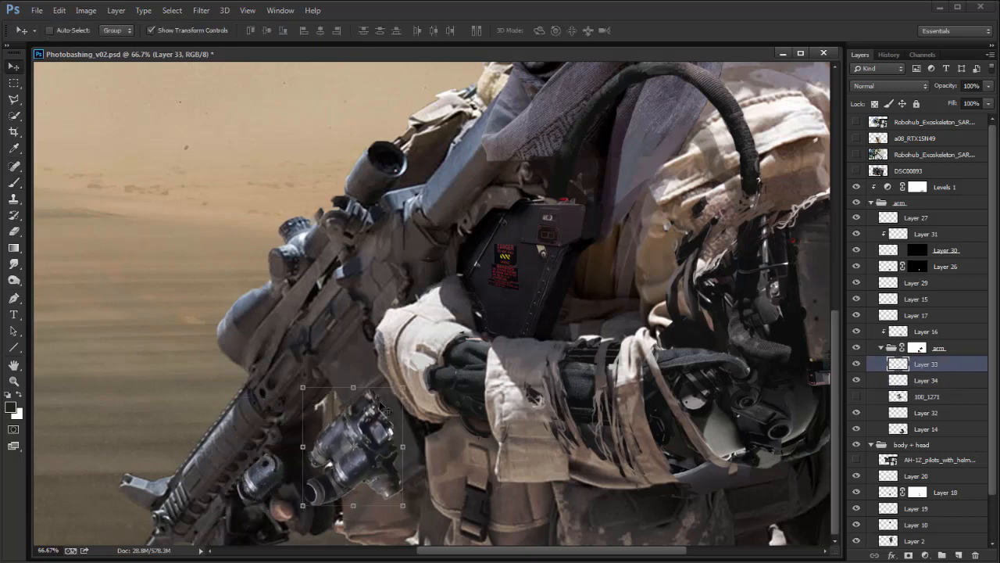
Step: Outline the pump's round nozzle with the Polygonal Lasso, copy it to a new layer and hide Layer 33
key(l)
click(325, 473)
click(304, 478)
click(302, 496)
click(312, 508)
click(333, 467)
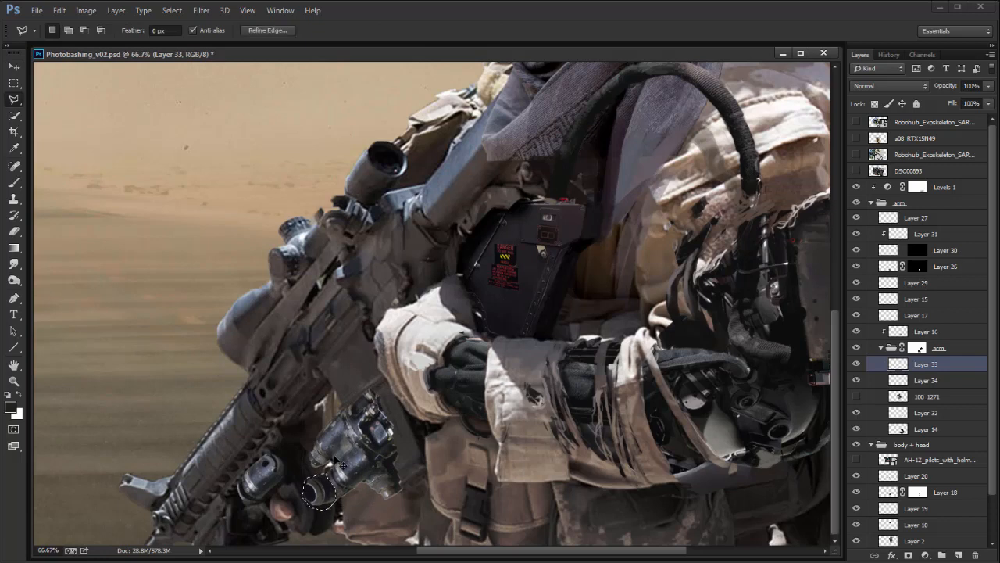
key(ctrl+j)
click(856, 380)
Step: Flip the nozzle piece and position it below the cylinder piece beside the rifle's handguard
key(v)
key(c)
key(ctrl+t)
right_click(336, 483)
click(437, 560)
drag(357, 478, 301, 481)
right_click(327, 483)
click(372, 559)
key(Return)
drag(283, 518, 285, 522)
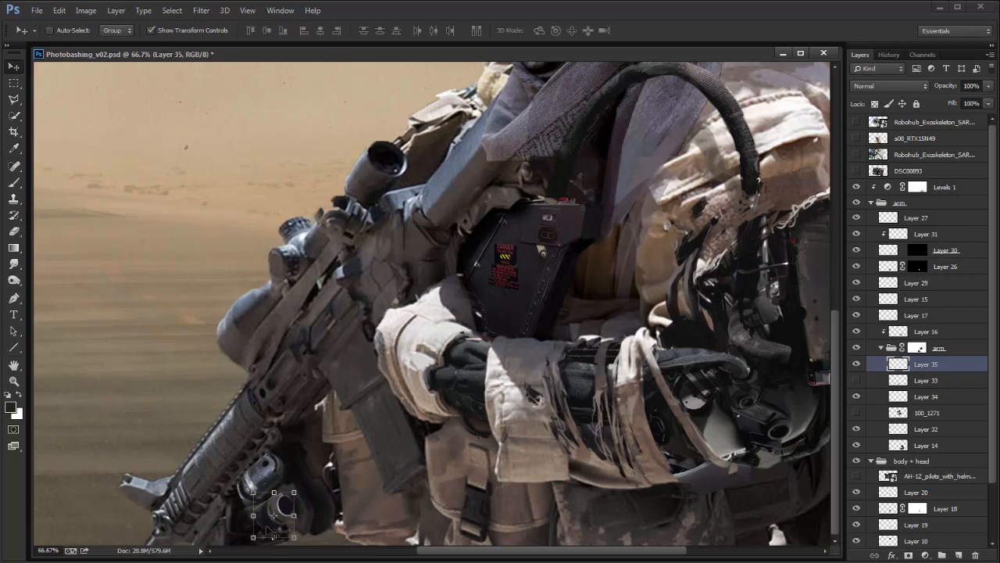
Step: Nudge the nozzle piece slightly upward toward the cylinder and adjust its transform
key(e)
key(b)
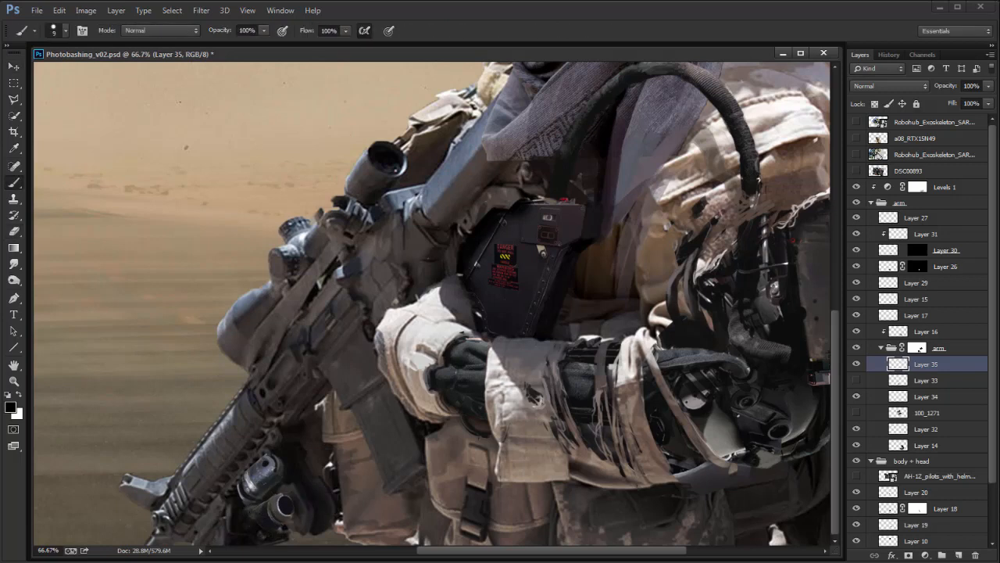
key(v)
drag(281, 523, 282, 514)
drag(299, 482, 311, 483)
key(Return)
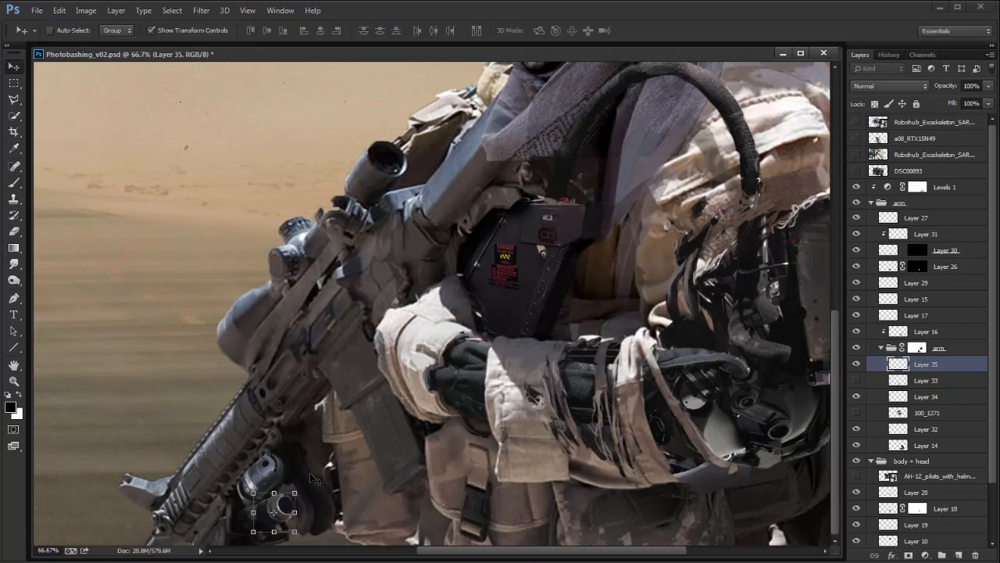
Step: Paint over the nozzle's rim and opening on Layer 35 with sampled and dark colours to blend it with the rifle
key(b)
alt+click(282, 496)
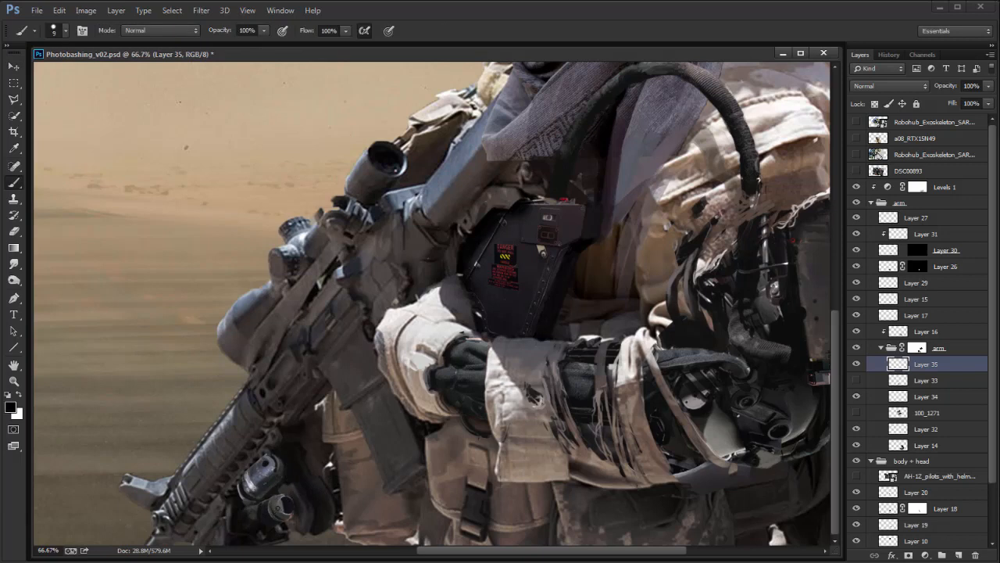
key(x)
alt+click(279, 504)
key(d)
key(x)
key(r)
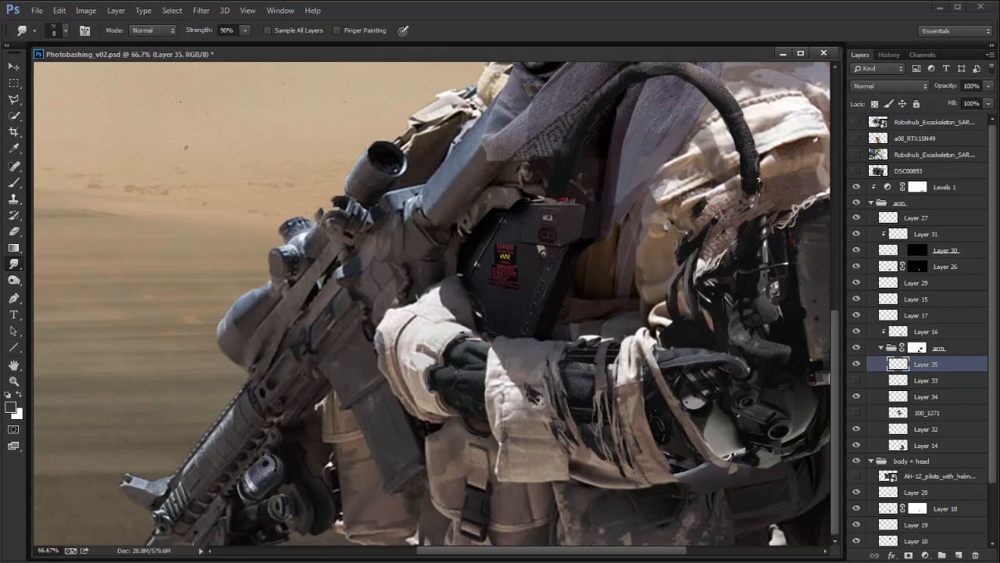
Step: Refine the nozzle piece's details with black and a grey sampled from the neighbouring cylinder, alternating Brush and Smudge
key(b)
key(x)
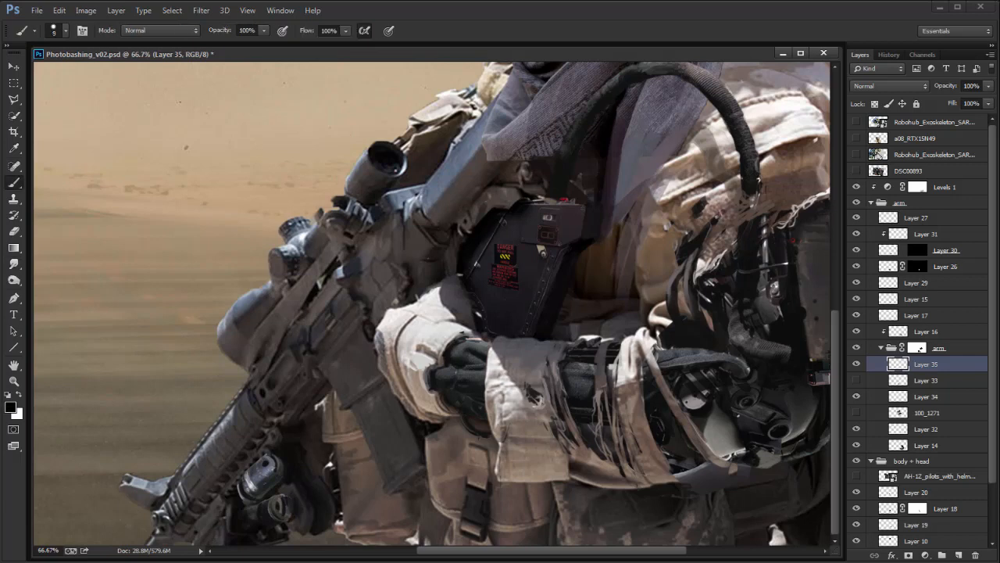
alt+click(263, 477)
key(r)
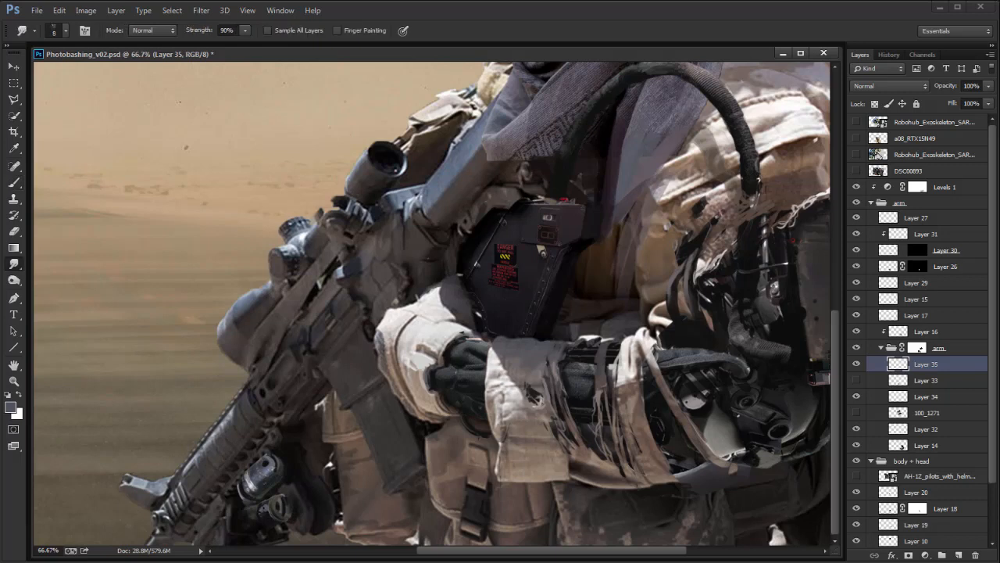
key(b)
key(d)
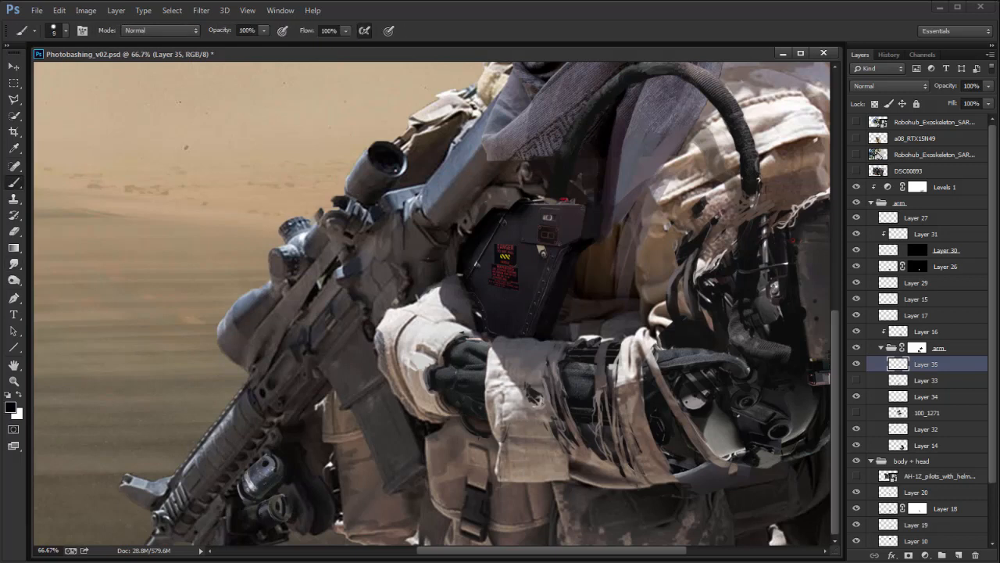
Step: Paint and smudge the mechanical detail beneath the rifle barrel on Layer 35
key(x)
key(x)
key(r)
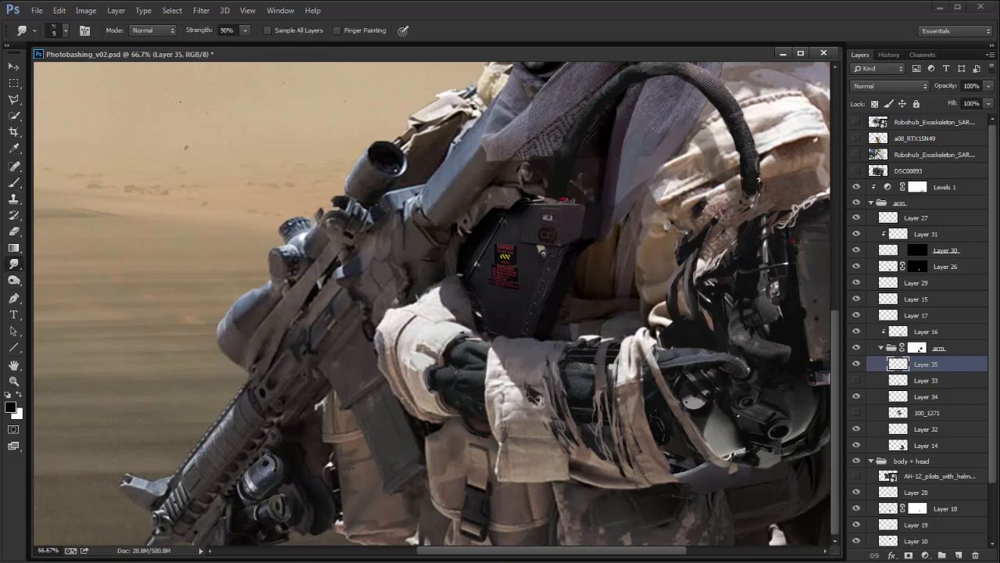
key(b)
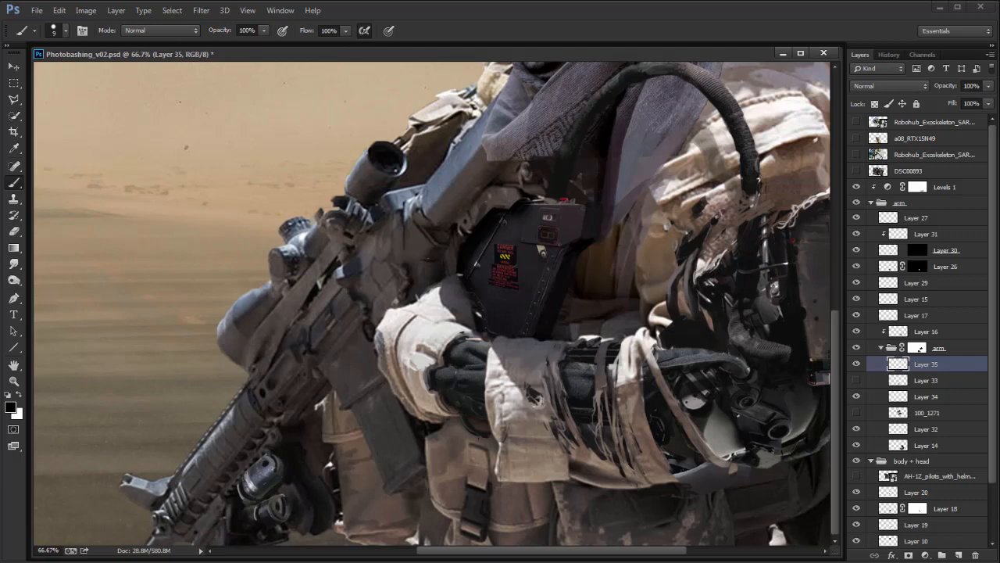
key(r)
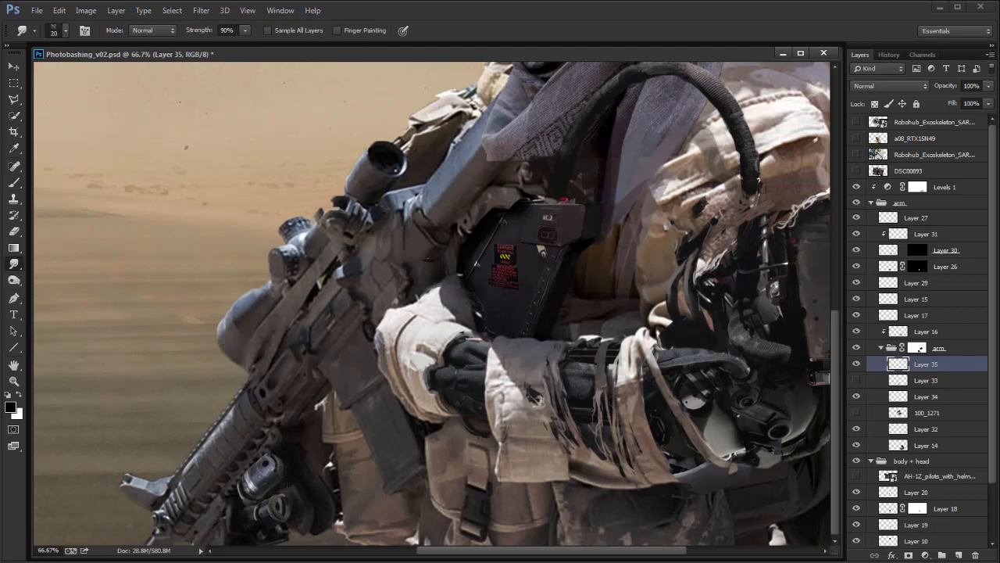
scroll(317, 491, down, 2)
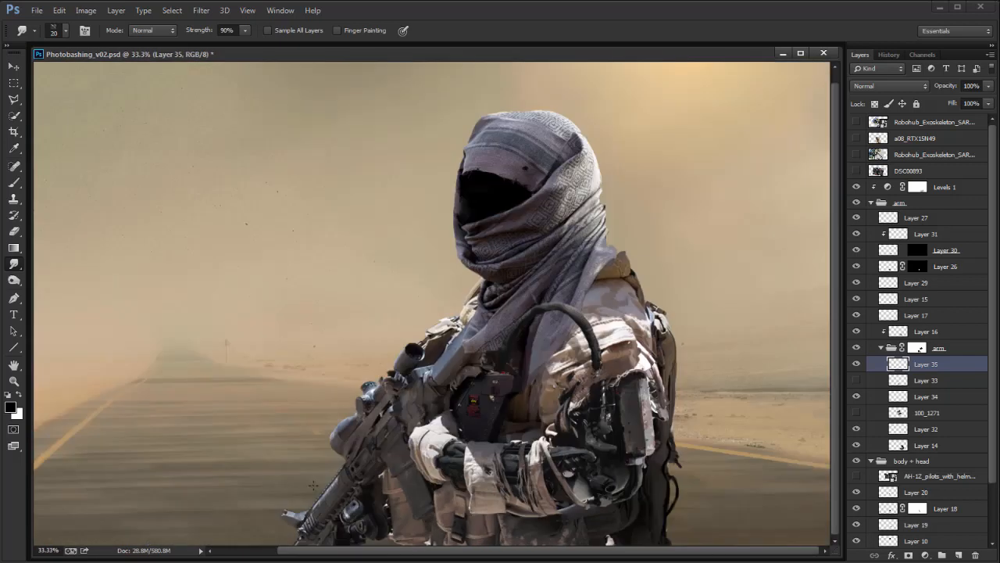
scroll(388, 490, up, 4)
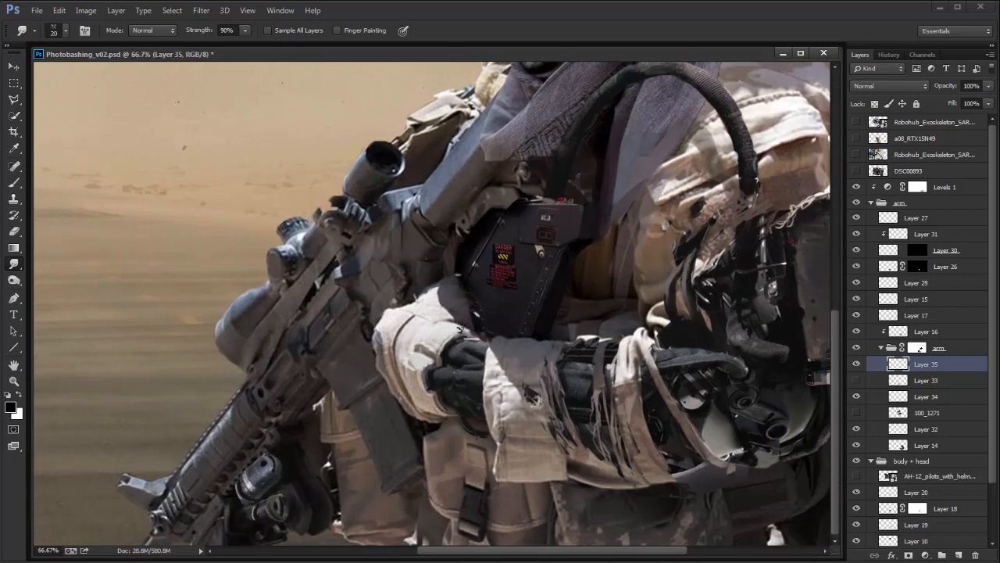
Step: Place Layer 35 below Layer 33, then stretch its mechanical piece to about 113% height, skew it slightly, and reposition it under the rifle
drag(926, 363, 872, 373)
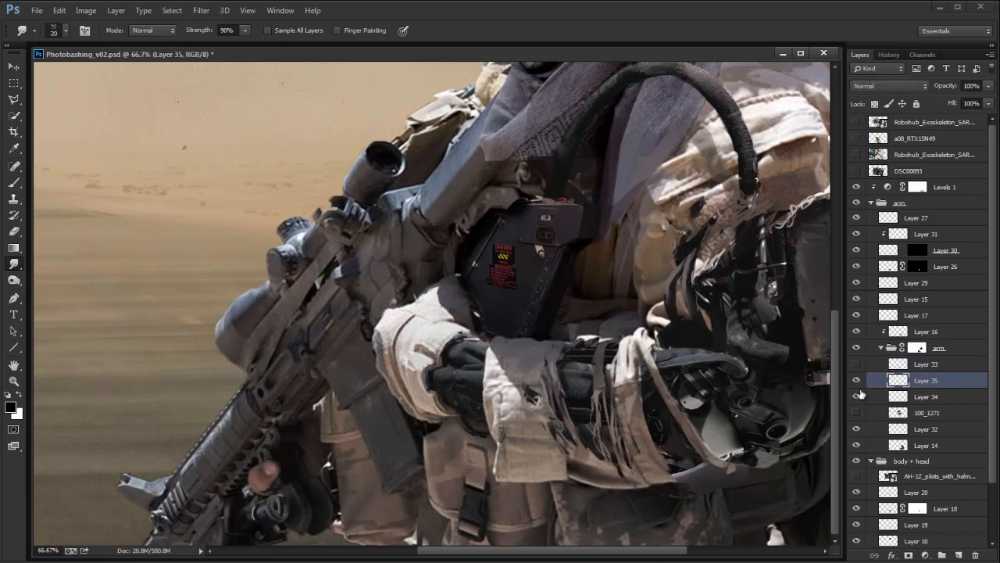
key(v)
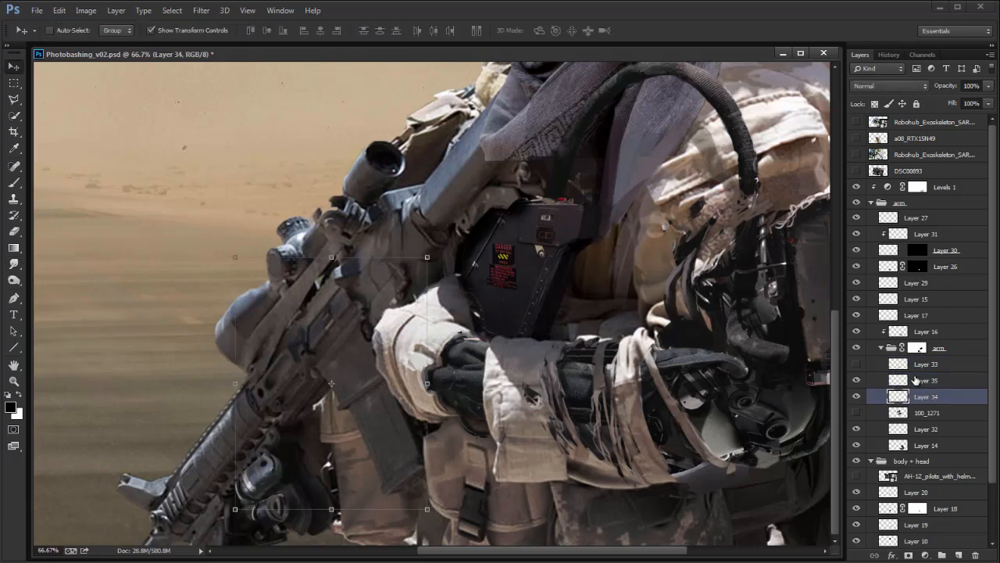
click(250, 485)
ctrl+drag(251, 533, 255, 529)
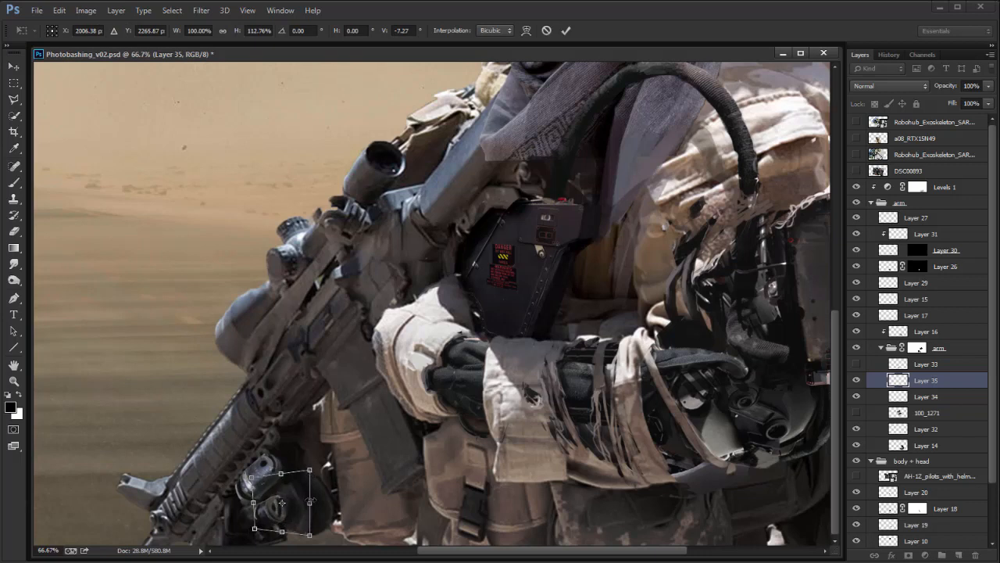
key(Return)
drag(303, 514, 316, 501)
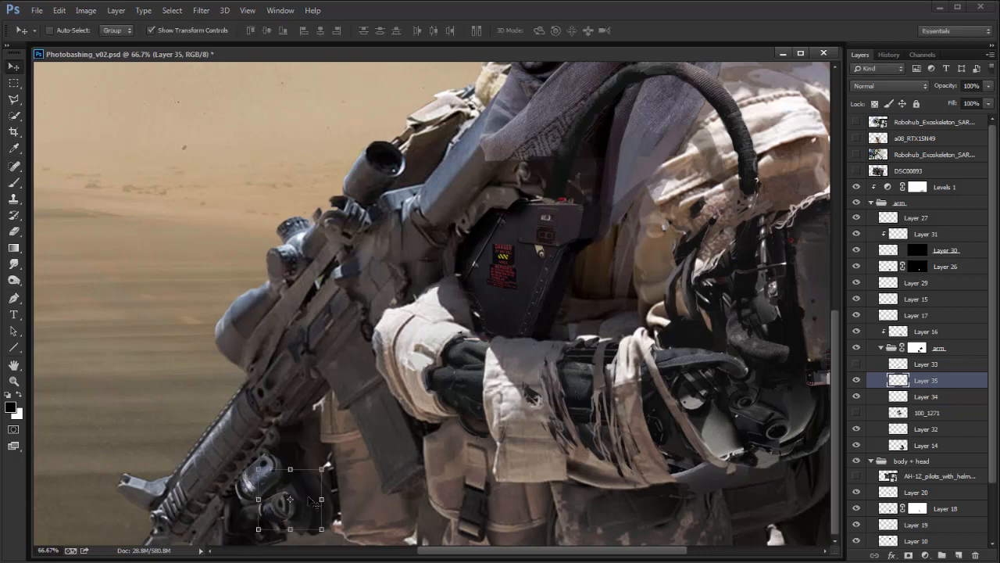
Step: Merge Layer 35 down into Layer 34 and scale the merged artwork to about 96%
key(ctrl+e)
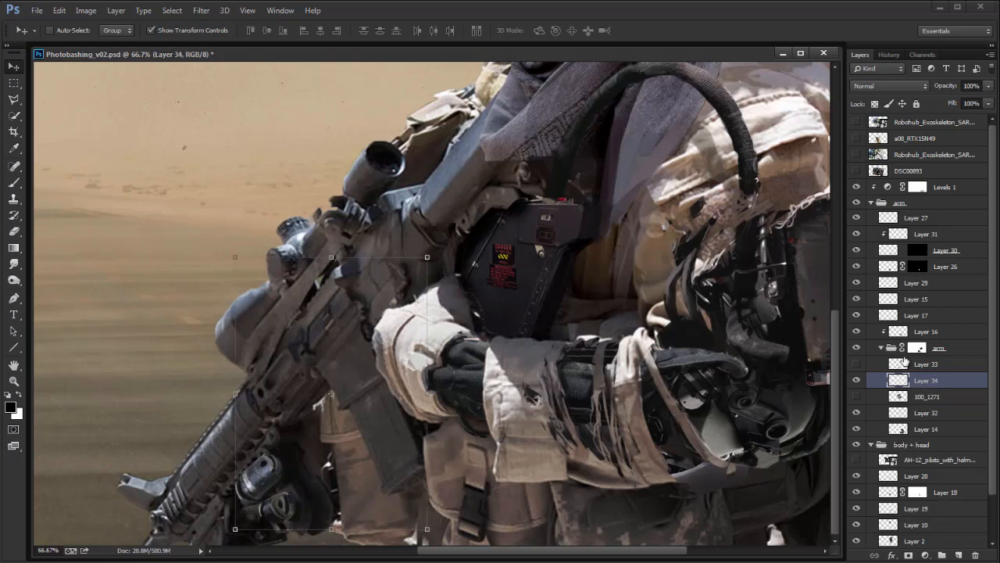
key(ctrl+minus)
key(ctrl+minus)
key(ctrl+plus)
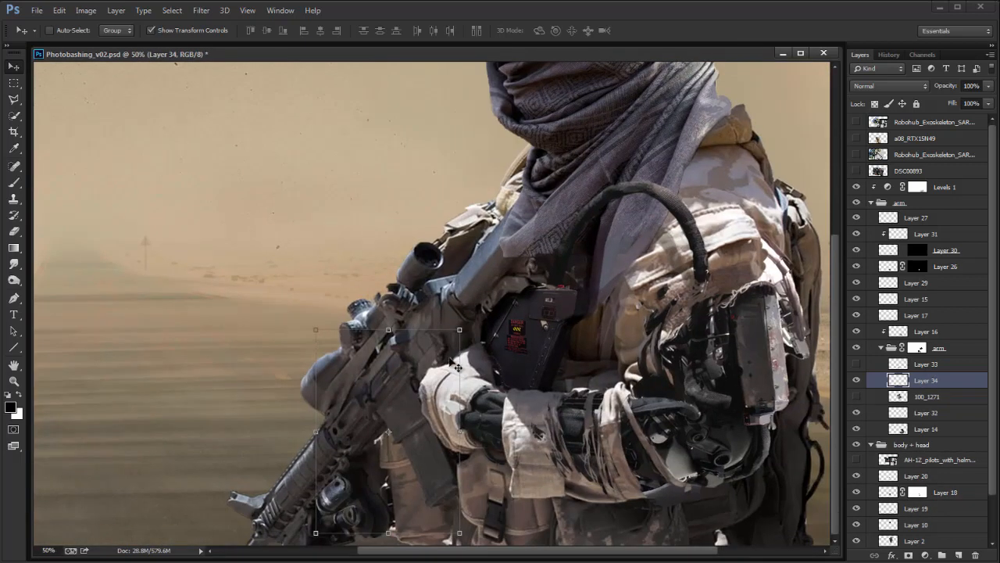
key(ctrl+t)
drag(459, 330, 456, 336)
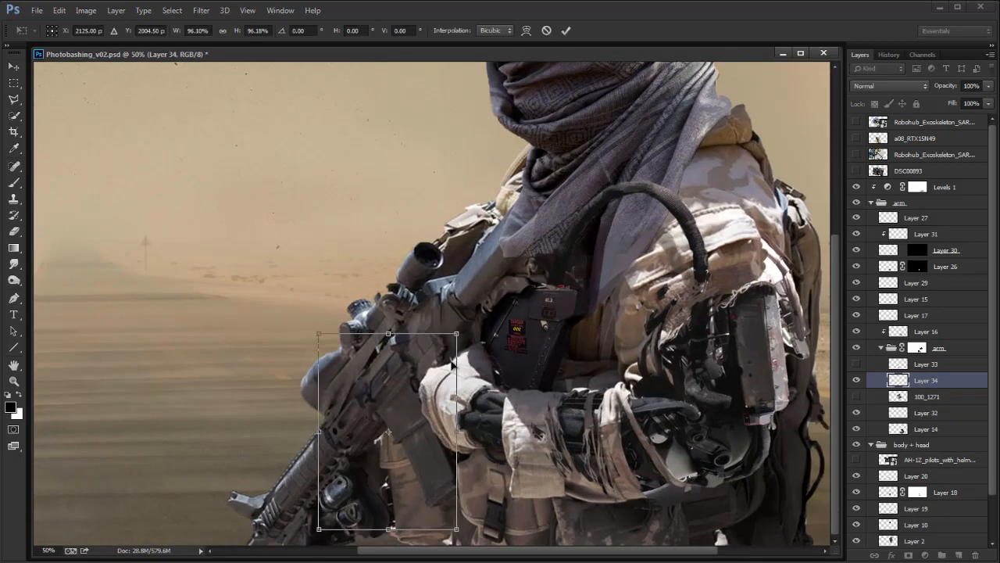
key(Return)
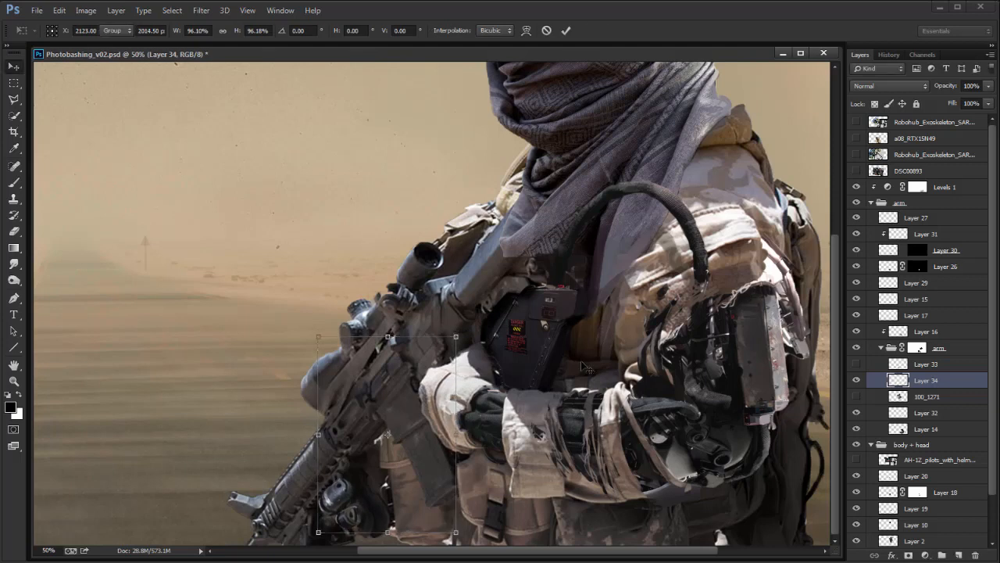
Step: Touch up the mechanical part under the rifle on Layer 34 by brushing with sampled colors and smudging
key(e)
key(b)
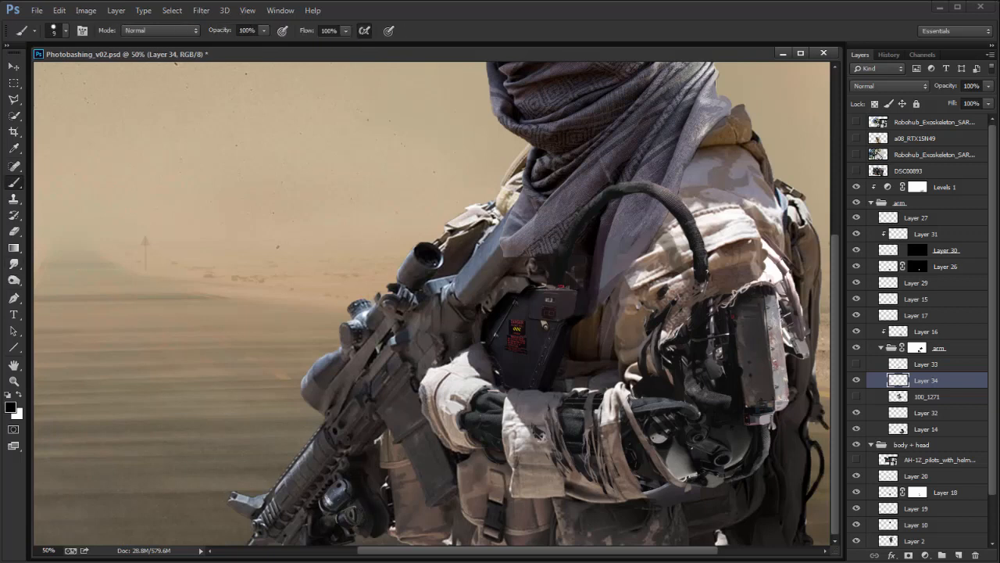
key(r)
key(b)
alt+click(344, 486)
alt+click(345, 486)
key(r)
key(b)
key(d)
key(x)
alt+click(345, 509)
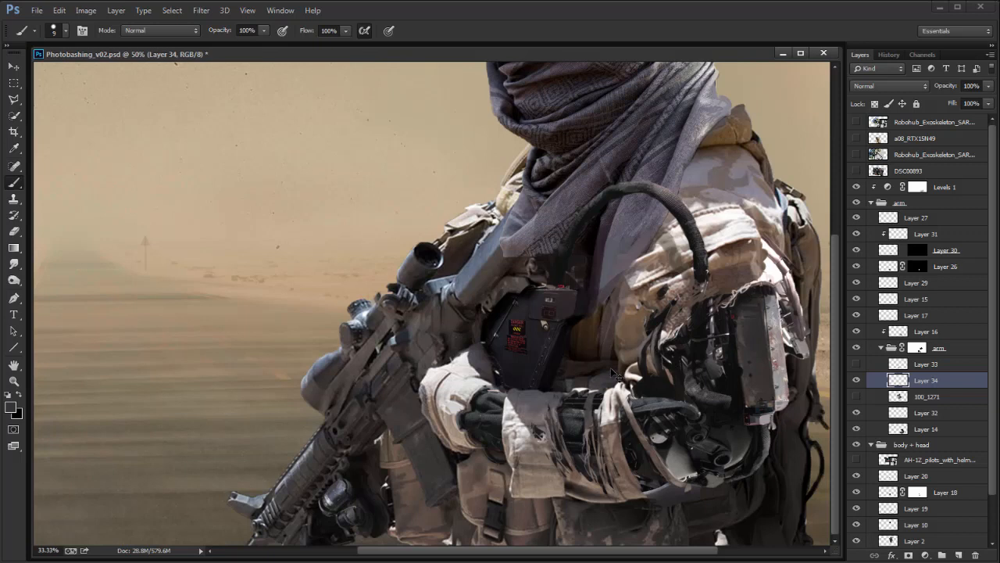
Step: Move Layer 34 below the 100_1271 layer and delete the 100_1271 reference layer
key(ctrl+minus)
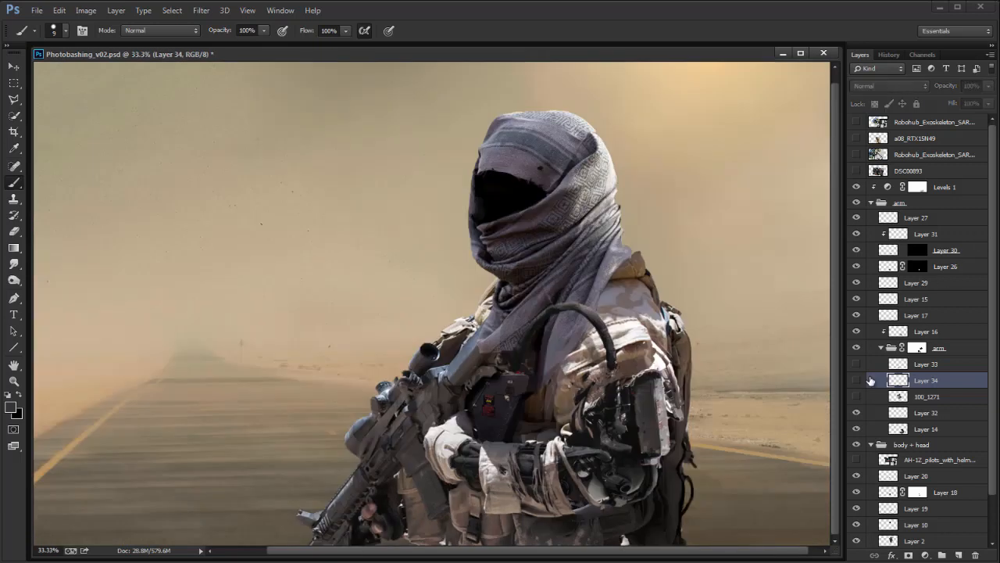
drag(932, 383, 937, 401)
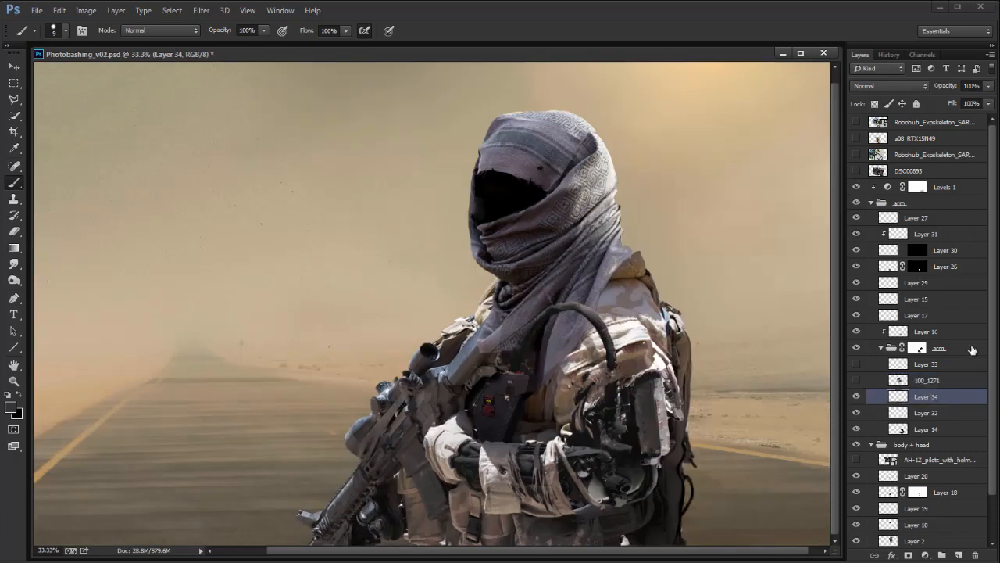
click(855, 382)
click(856, 382)
click(930, 380)
key(Delete)
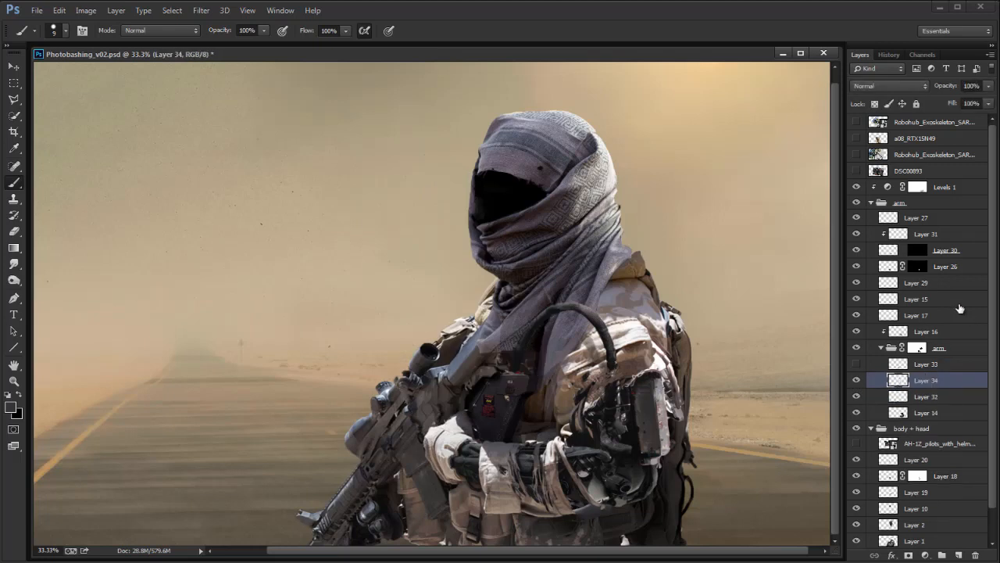
Step: Check the hidden Layer 33 and delete it from the arm group
click(857, 364)
click(858, 364)
click(856, 364)
click(922, 362)
key(Delete)
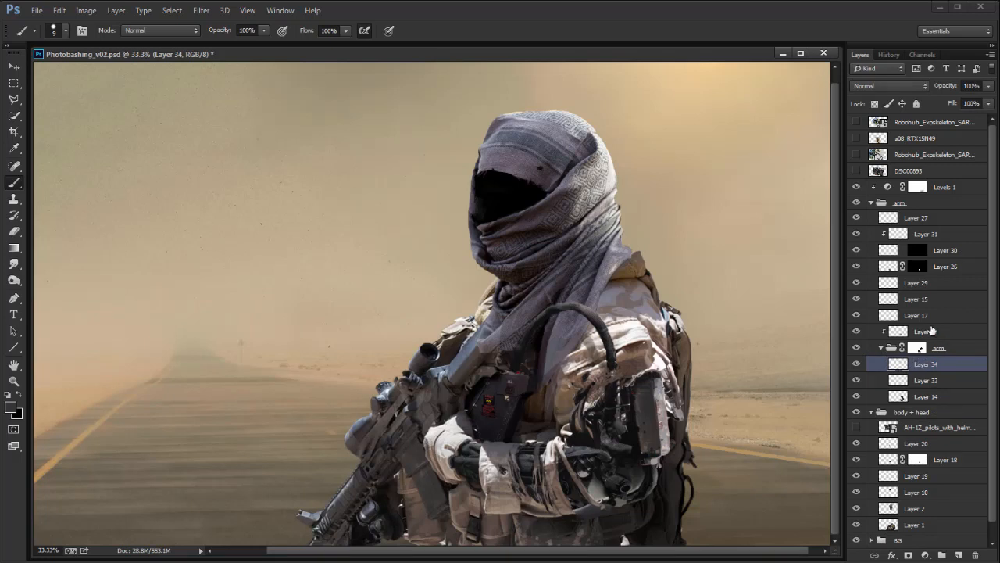
drag(598, 404, 582, 404)
key(f)
drag(657, 393, 586, 407)
key(f)
key(f)
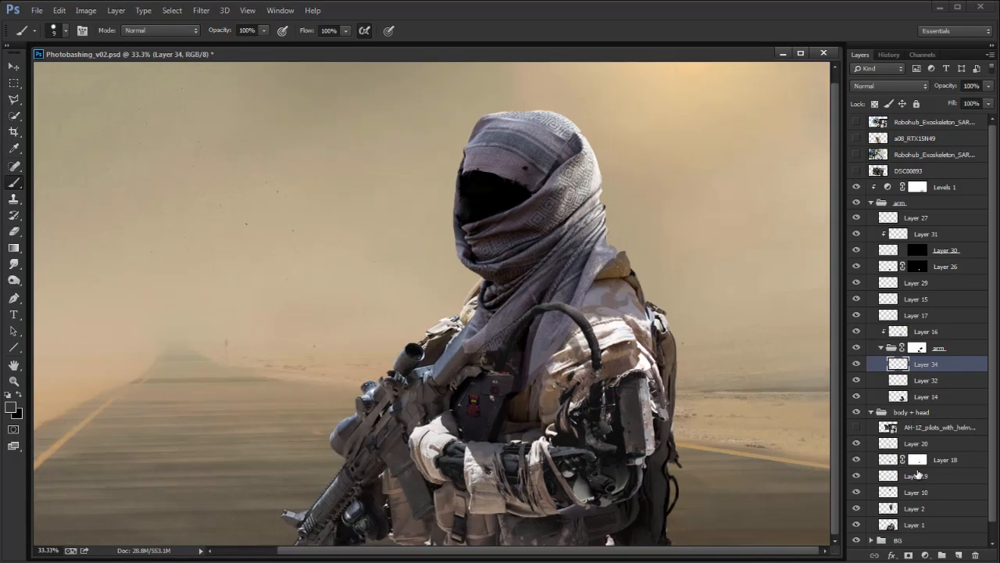
Step: Select the rifle and the adjoining gear below it on Layer 1 with the Quick Selection tool
click(928, 519)
key(w)
drag(398, 441, 411, 522)
mouse_move(379, 410)
mouse_down()
mouse_move(383, 382)
mouse_move(424, 395)
mouse_move(468, 346)
mouse_move(430, 349)
mouse_up()
drag(386, 376, 264, 239)
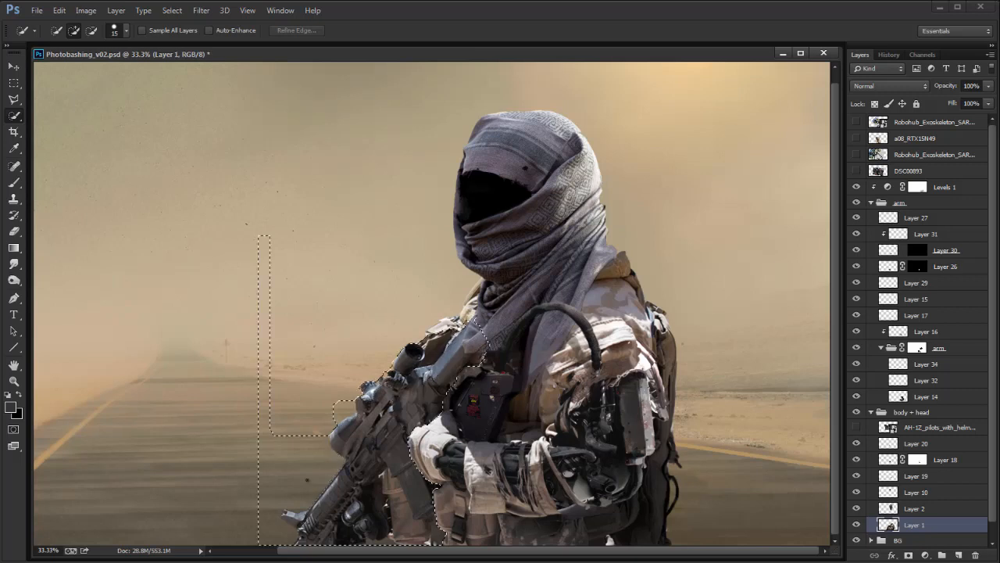
key(ctrl+z)
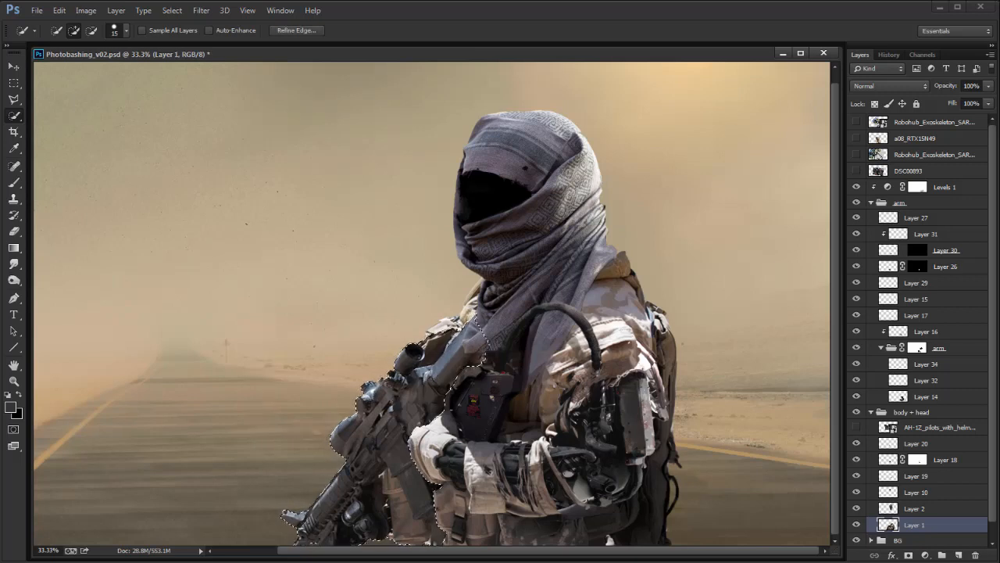
drag(399, 504, 409, 530)
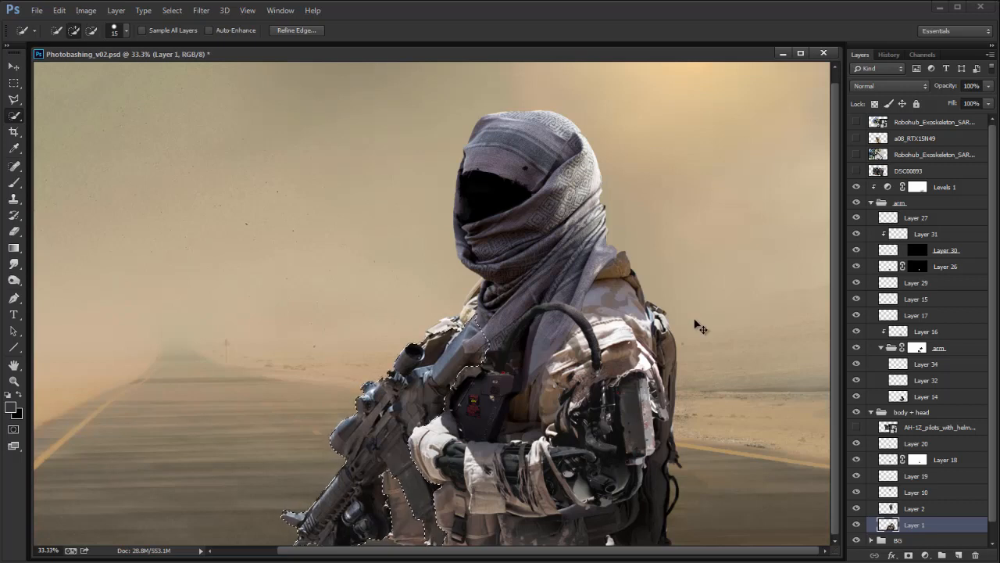
Step: Copy the selected rifle area to a new layer and set its input Levels to 21, 0.90 and 168
key(ctrl+j)
key(ctrl+l)
drag(696, 248, 674, 252)
drag(539, 250, 547, 250)
drag(675, 250, 634, 243)
mouse_move(545, 249)
mouse_down()
mouse_move(602, 250)
mouse_move(551, 250)
mouse_up()
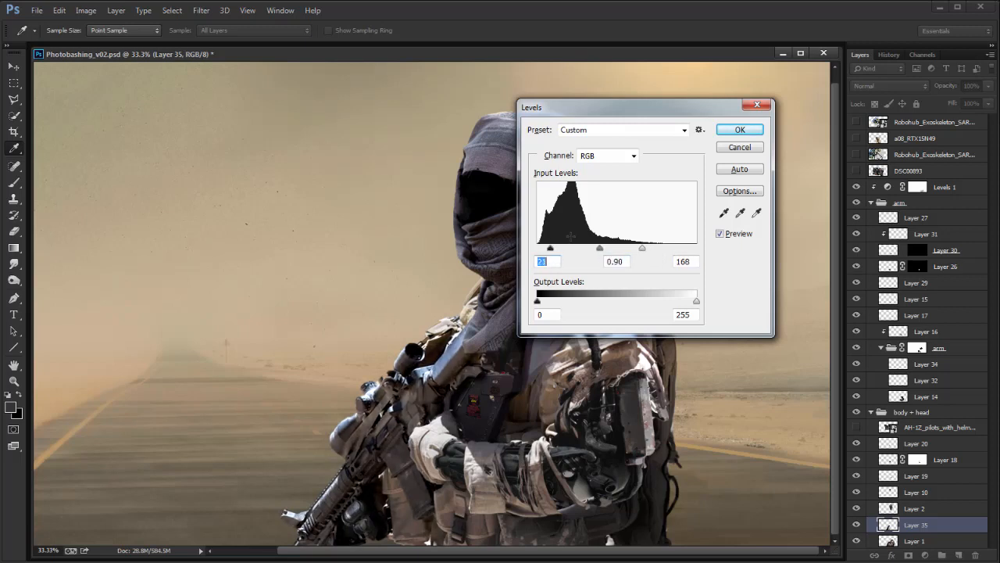
key(Return)
Step: Compare the contrast-boosted rifle layer with the original and reduce its opacity to 42%
key(w)
click(857, 525)
click(857, 525)
key(ctrl+minus)
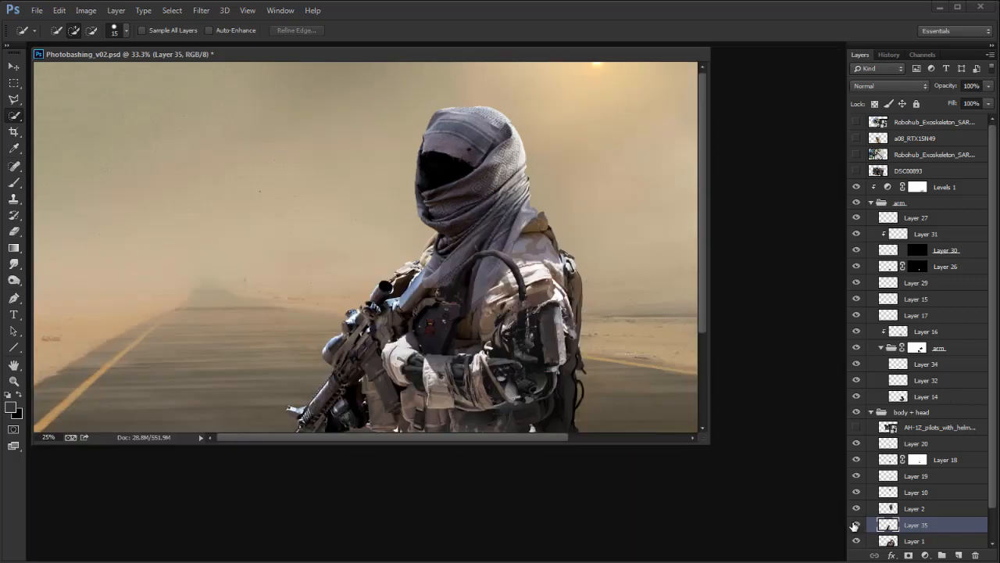
key(ctrl+plus)
drag(674, 458, 663, 451)
click(988, 86)
drag(986, 102, 966, 103)
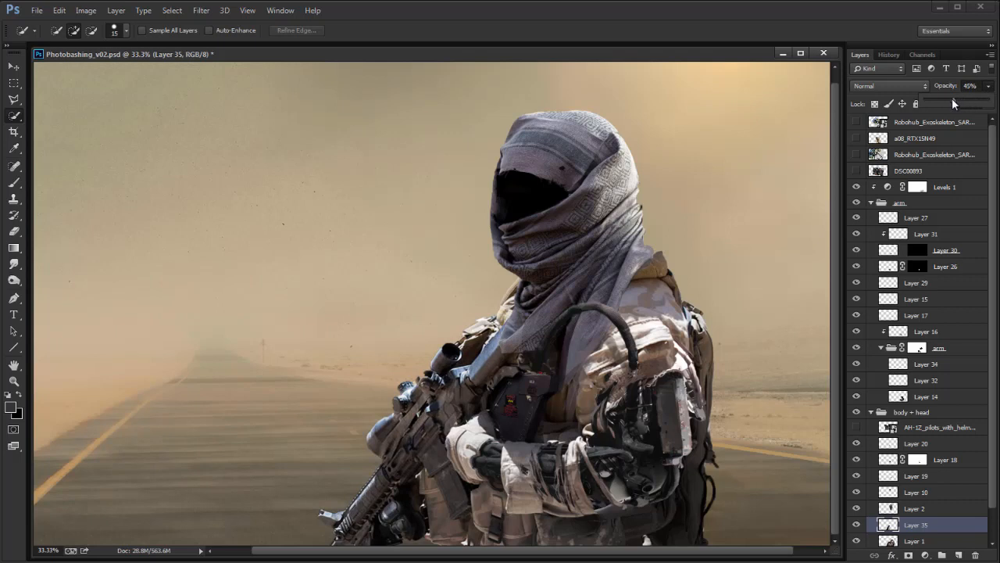
click(857, 525)
click(857, 525)
click(857, 525)
click(857, 525)
drag(706, 355, 682, 356)
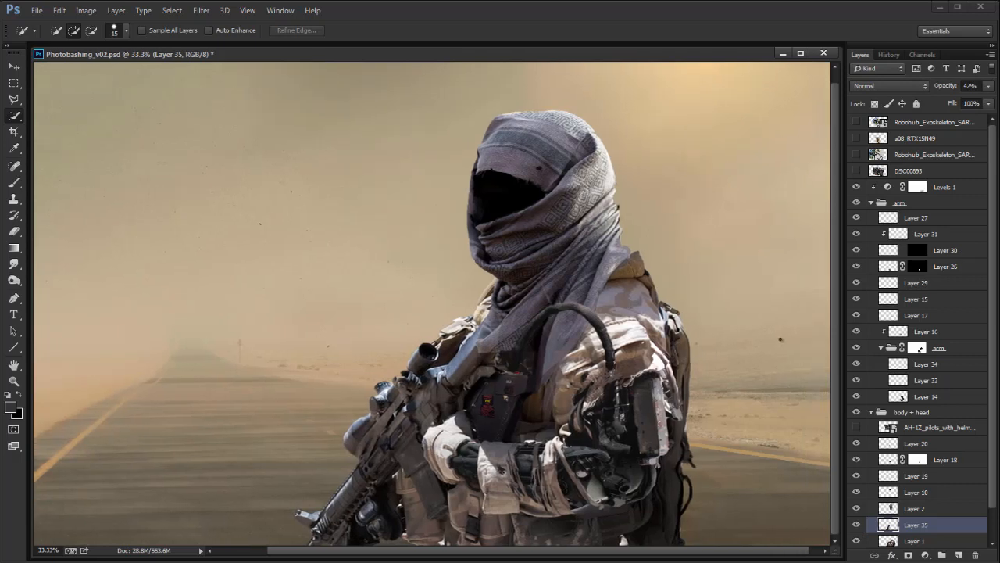
Step: Switch to the Reference folder, preview the DSC00888 backpack photo, and place it in the document above Layer 35
key(alt+Tab)
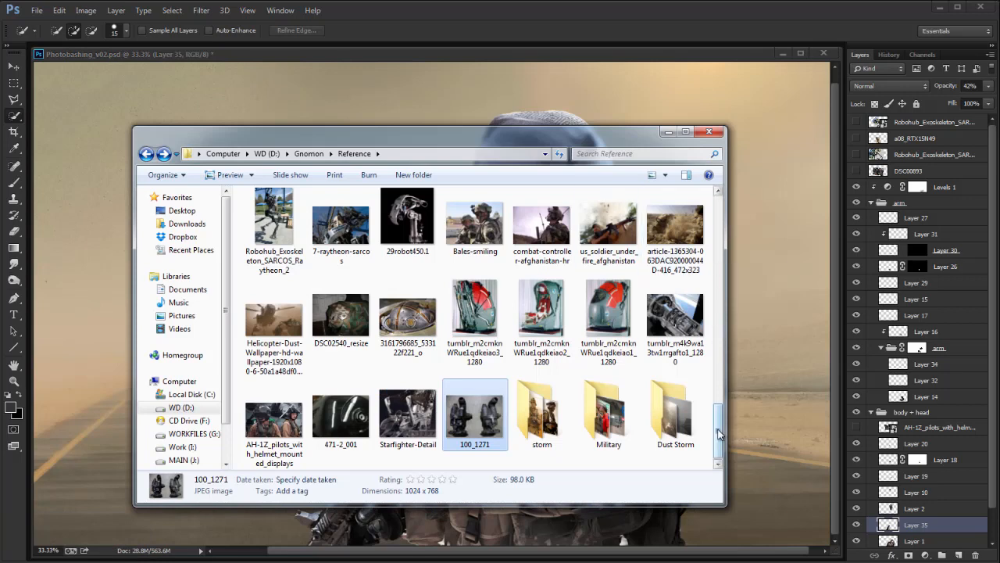
drag(717, 430, 729, 203)
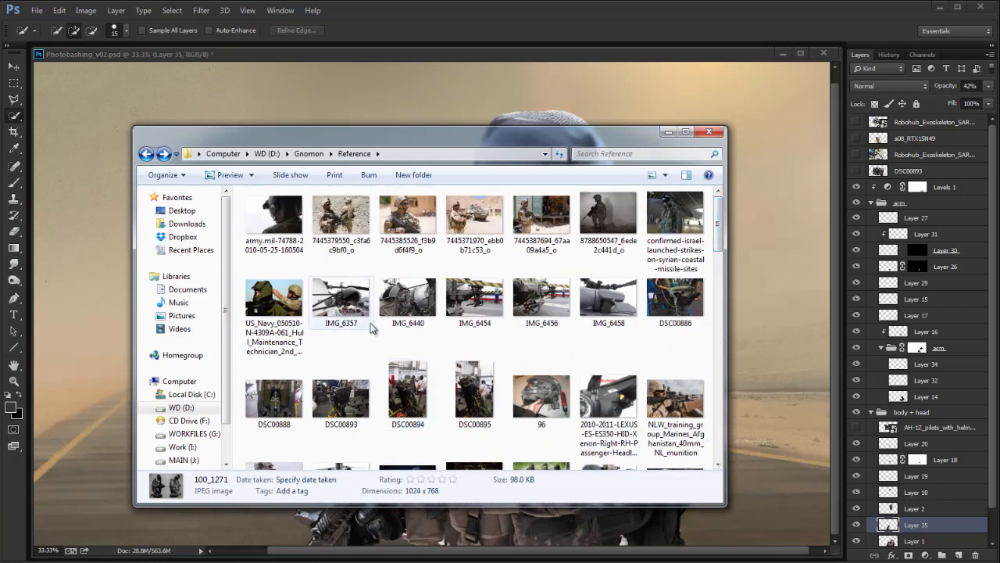
double_click(273, 399)
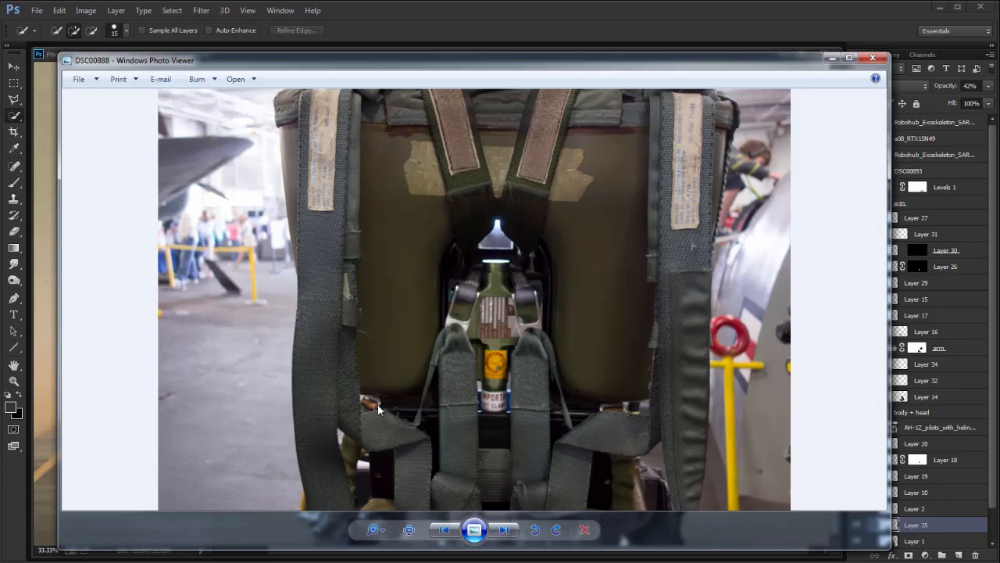
click(873, 60)
click(730, 263)
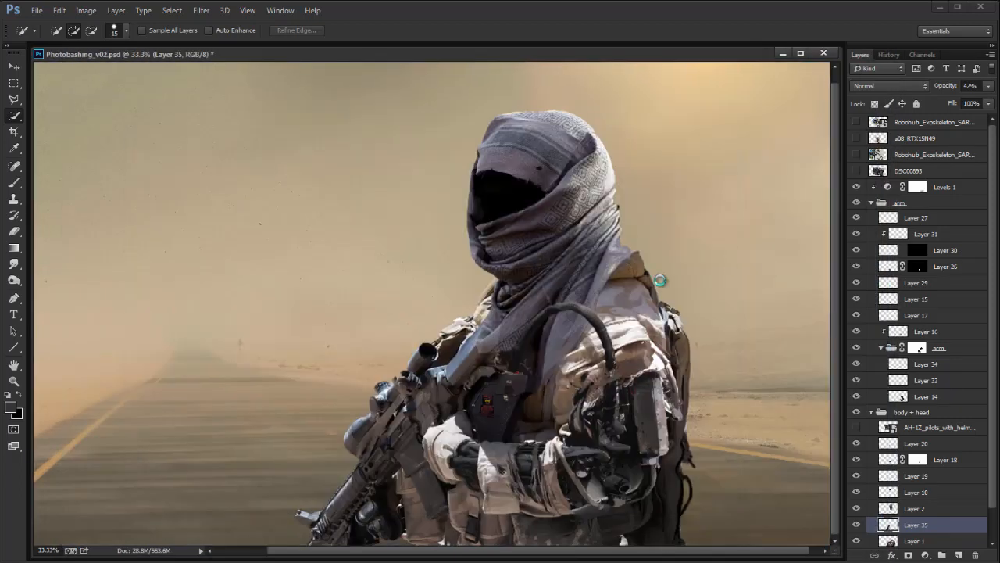
key(Return)
Step: Enlarge the placed DSC00888 photo from its upper-right corner so it spans behind the soldier's head
key(v)
drag(568, 212, 677, 139)
key(Return)
Step: Select the long webbing strap with the beige label on the left of the backpack photo using Quick Selection
key(w)
mouse_move(317, 156)
mouse_down()
mouse_move(333, 294)
mouse_move(443, 268)
mouse_up()
drag(356, 440, 360, 451)
mouse_move(362, 395)
mouse_down()
mouse_move(375, 288)
mouse_move(361, 135)
mouse_up()
drag(339, 302, 337, 290)
drag(292, 256, 290, 173)
drag(301, 228, 302, 176)
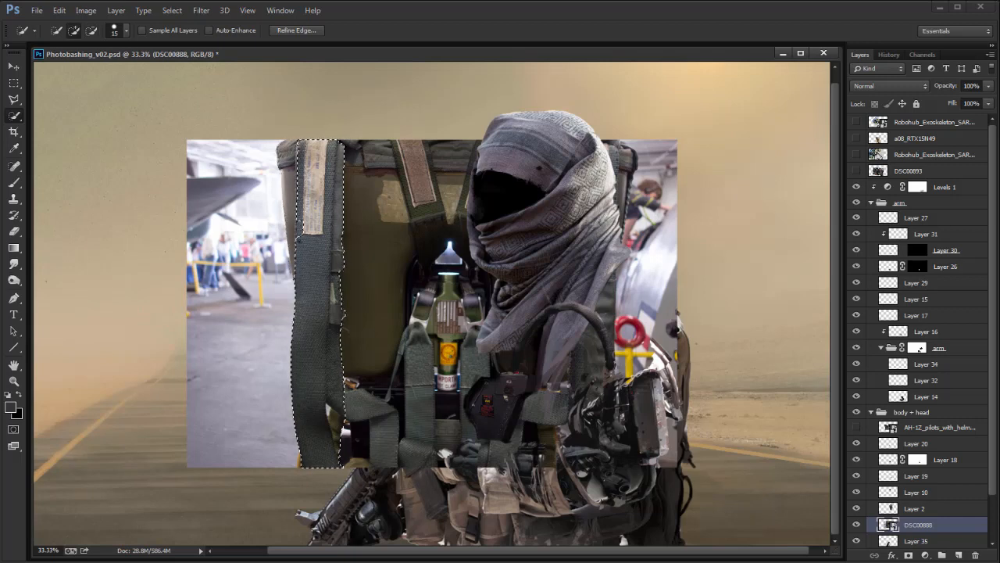
key(alt)
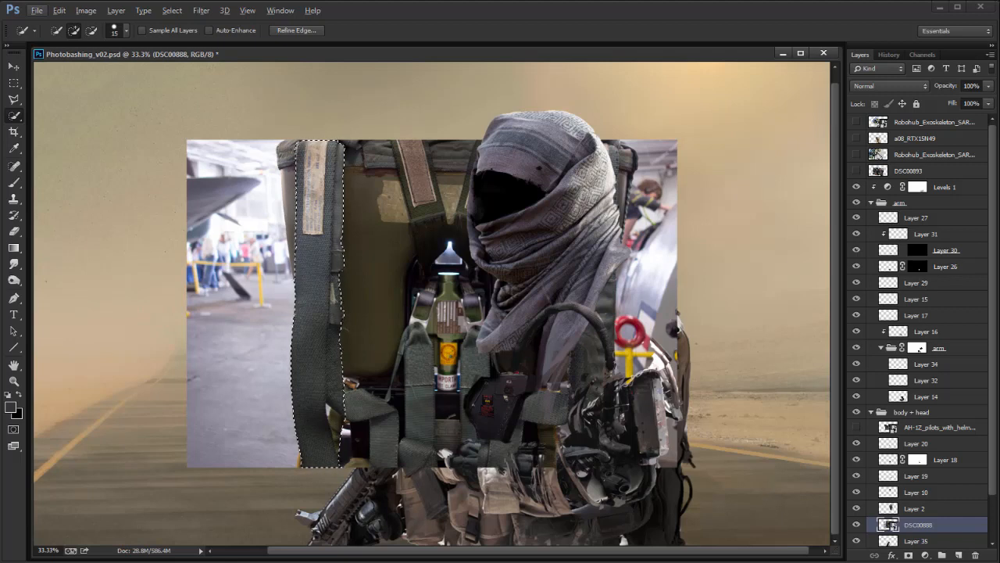
Step: Copy the selected strap to a new layer and delete the DSC00888 photo layer
key(ctrl+j)
scroll(984, 516, down, 2)
click(858, 478)
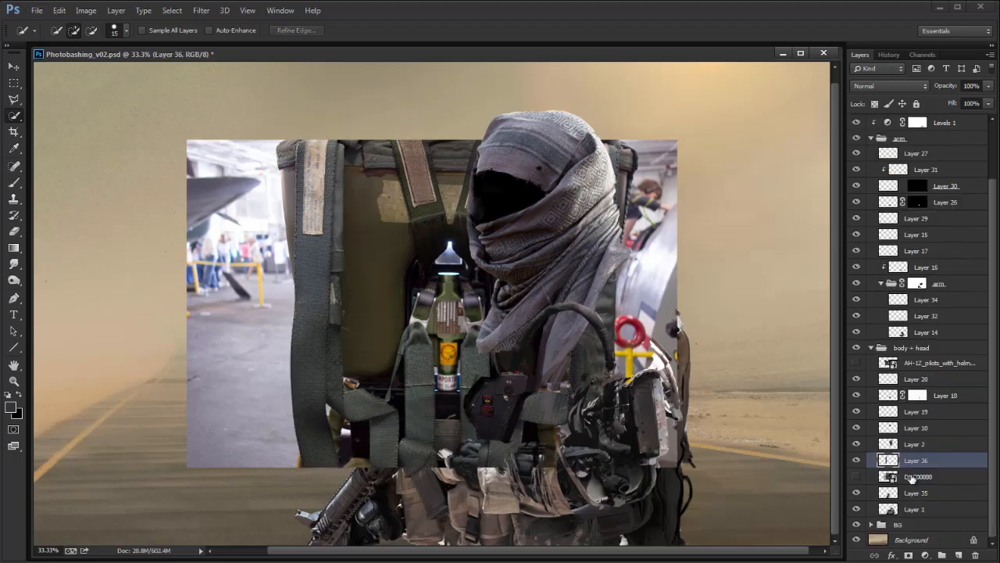
click(942, 478)
key(Delete)
key(v)
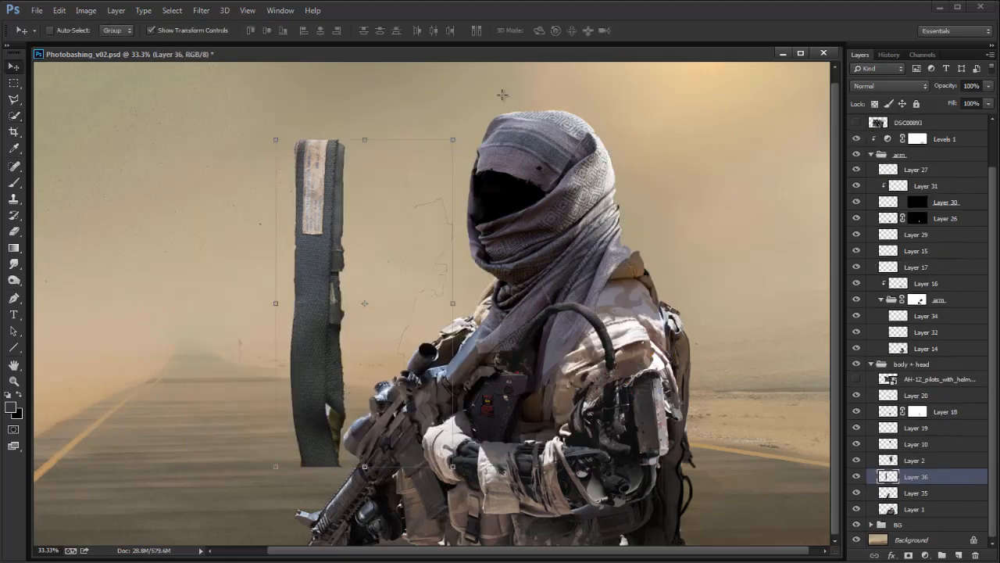
Step: Clear the stray pixels to the right of the cut-out strap and move the strap slightly up and to the right
key(m)
key(v)
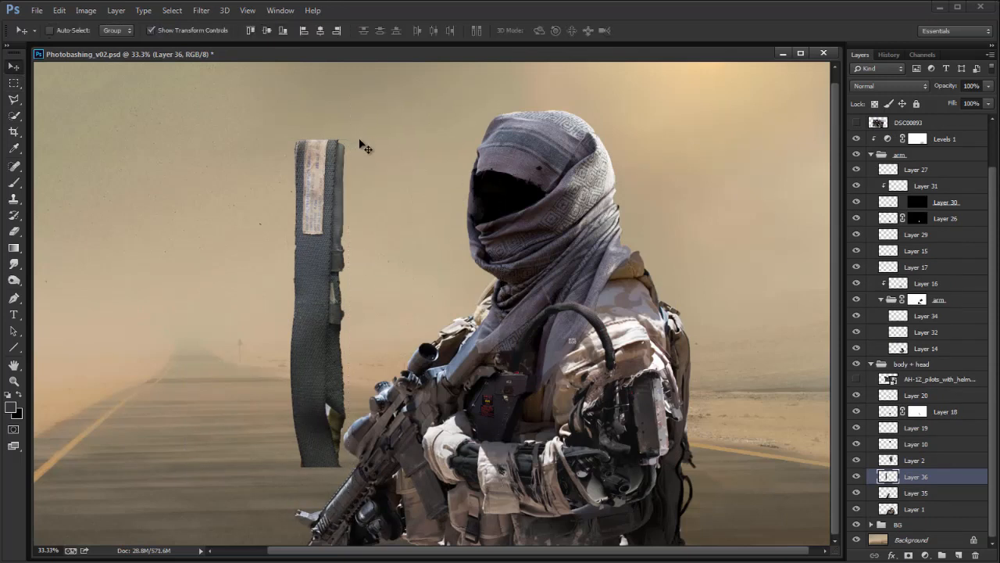
drag(375, 380, 381, 367)
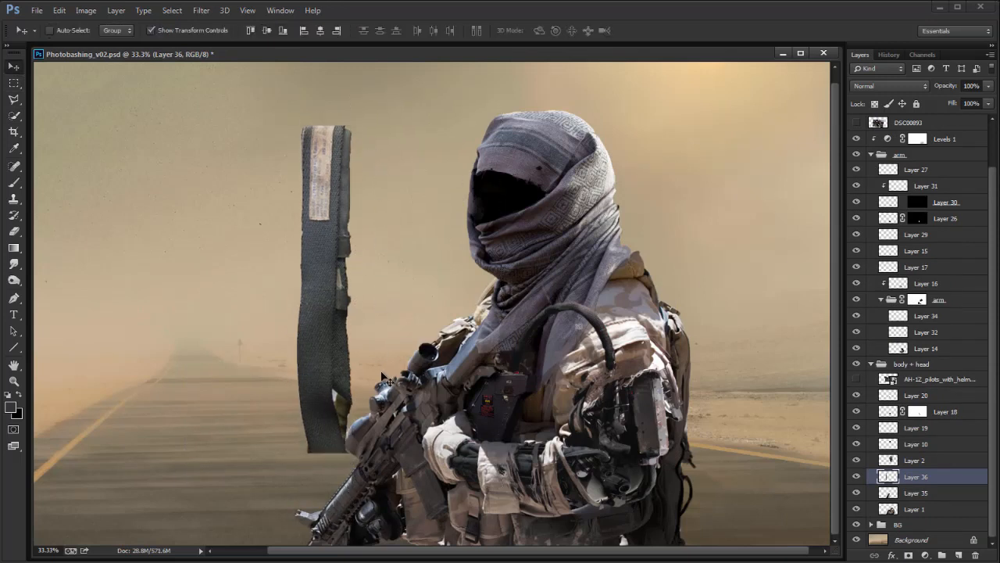
key(m)
key(v)
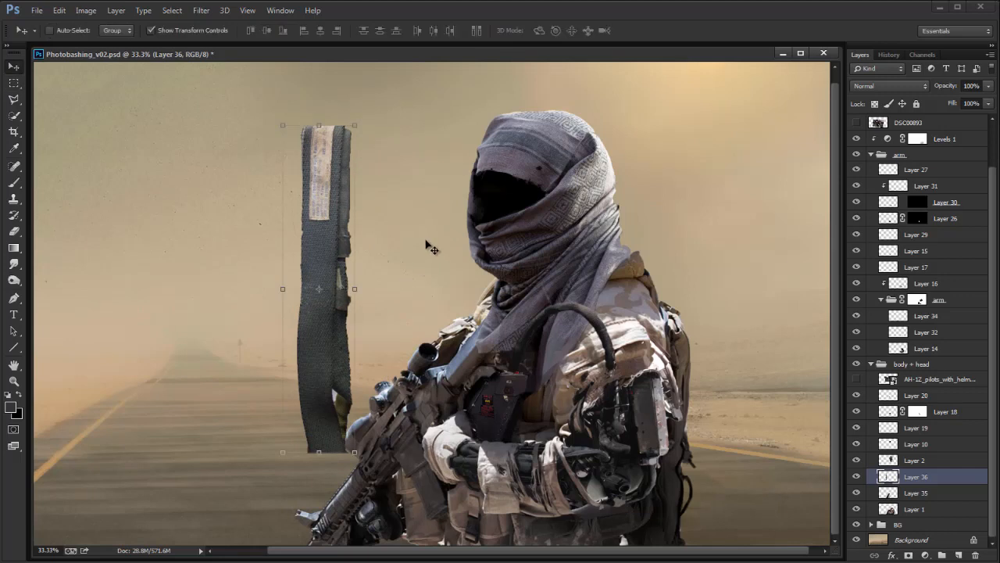
Step: Move the strap onto the soldier's mechanical arm, scale it to about 72% and rotate it about 29 degrees
drag(340, 348, 646, 425)
drag(648, 202, 688, 338)
drag(602, 412, 612, 432)
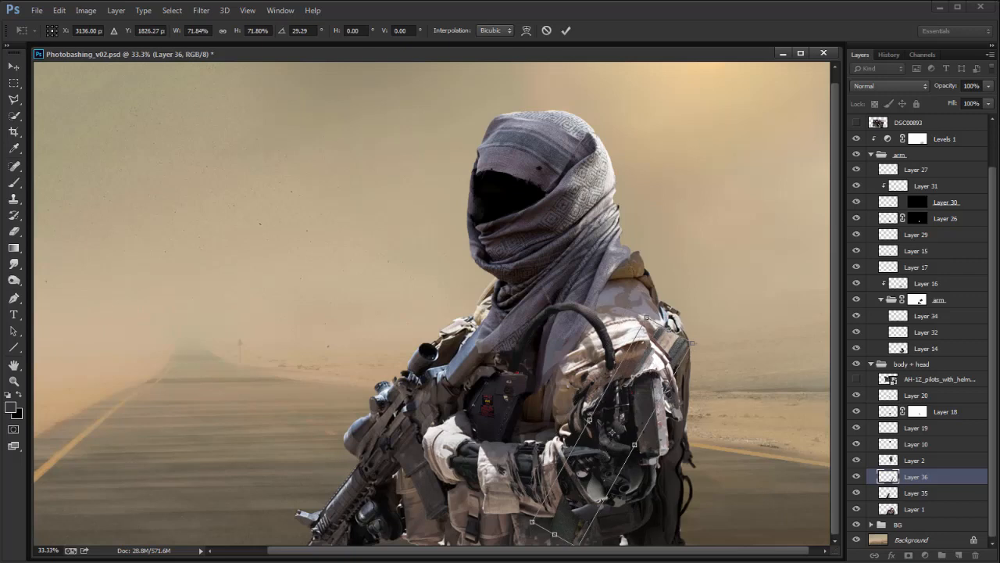
key(Return)
Step: Raise Layer 36 to the top of the body + head group and rotate, stretch and position the strap diagonally across the shoulder and chest
drag(944, 478, 955, 376)
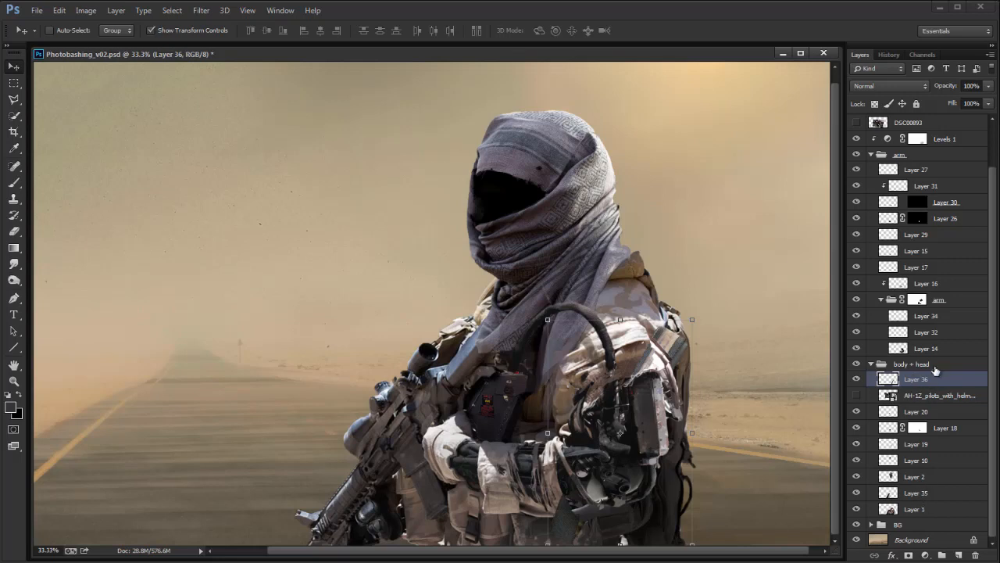
drag(590, 428, 536, 354)
drag(639, 245, 628, 260)
drag(652, 295, 676, 344)
drag(619, 358, 620, 345)
drag(689, 322, 692, 342)
drag(630, 356, 632, 343)
key(Return)
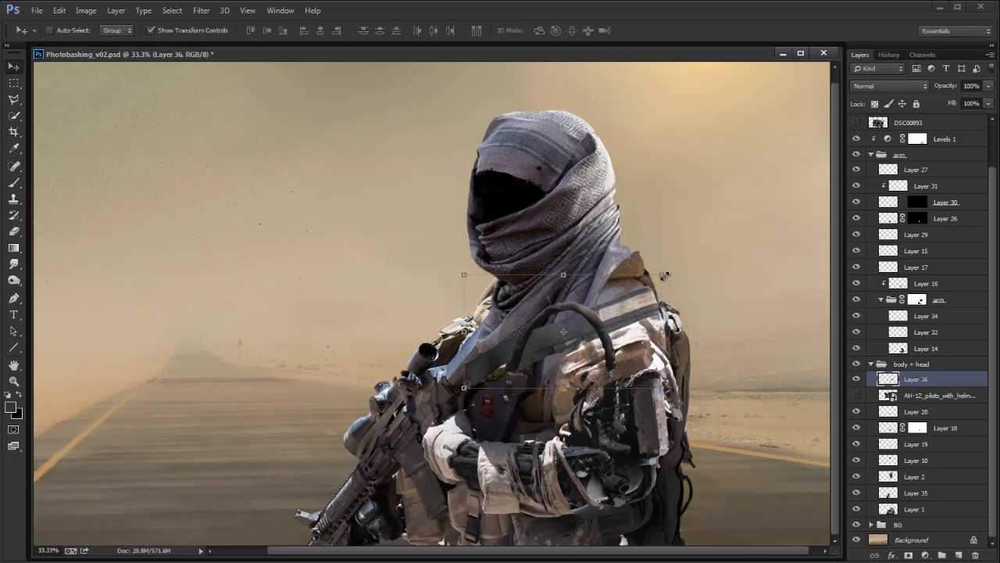
drag(464, 331, 459, 331)
key(Return)
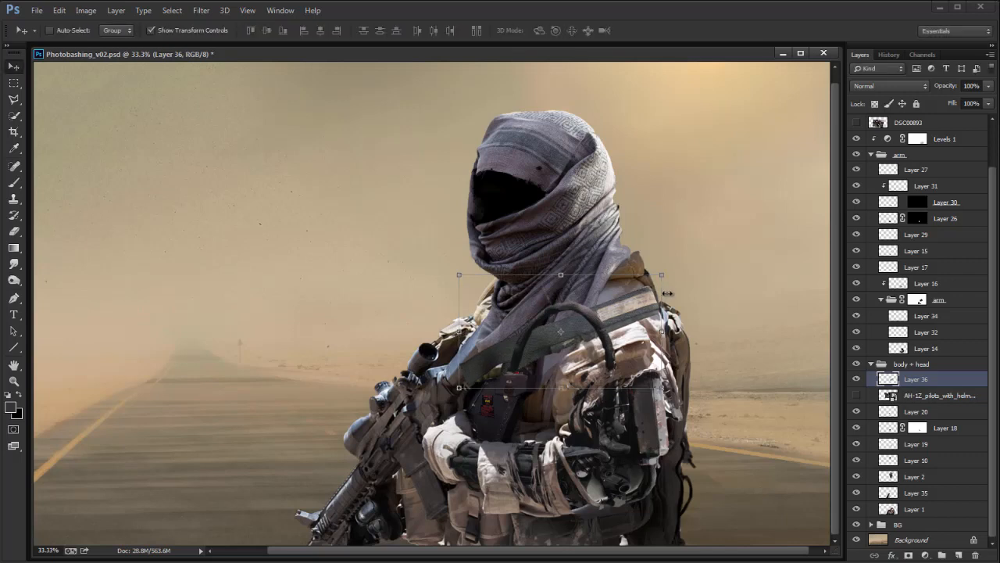
Step: Transform the strap with a custom Warp so its shoulder end follows the curve of the shoulder
key(ctrl+t)
right_click(646, 294)
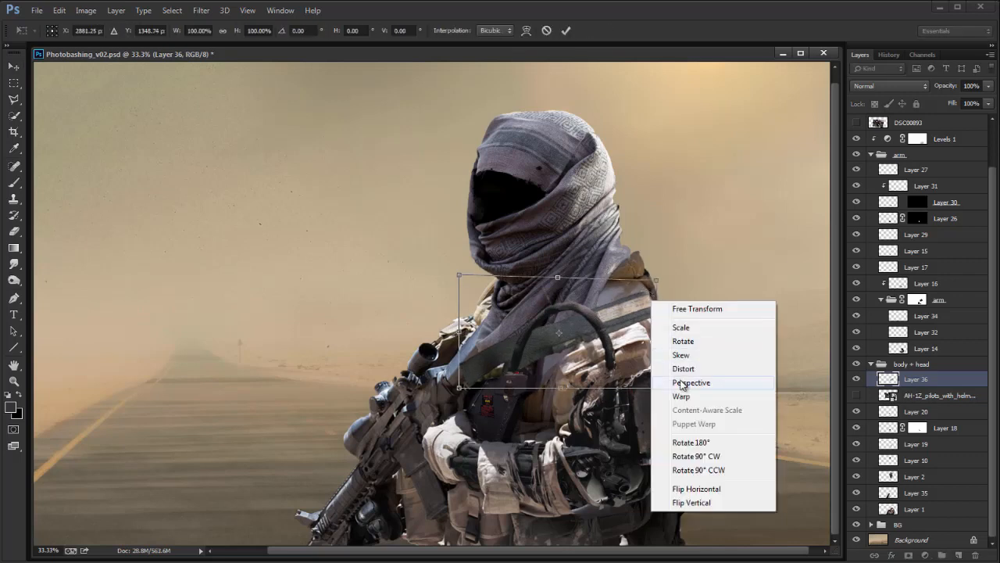
click(680, 382)
drag(616, 347, 627, 341)
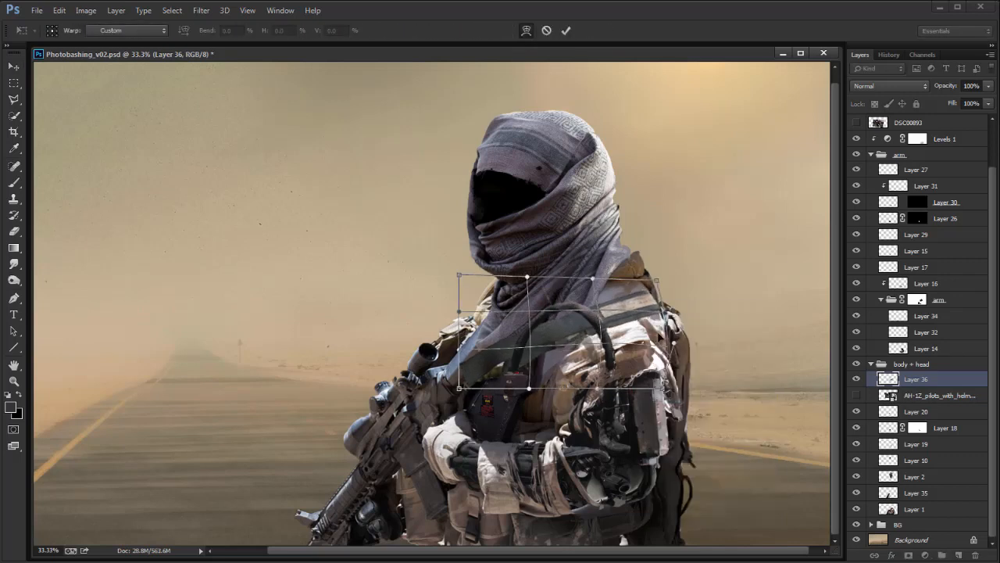
drag(500, 372, 502, 375)
key(Return)
Step: Pin the strap with Puppet Warp at the shoulder, middle and lower end, and bend it down the chest toward the forearm
click(60, 11)
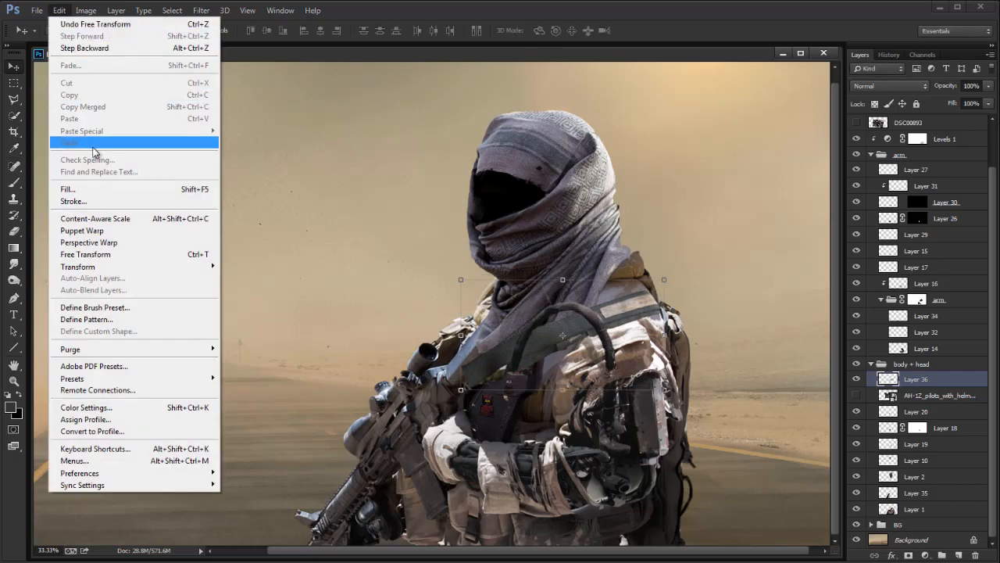
click(103, 230)
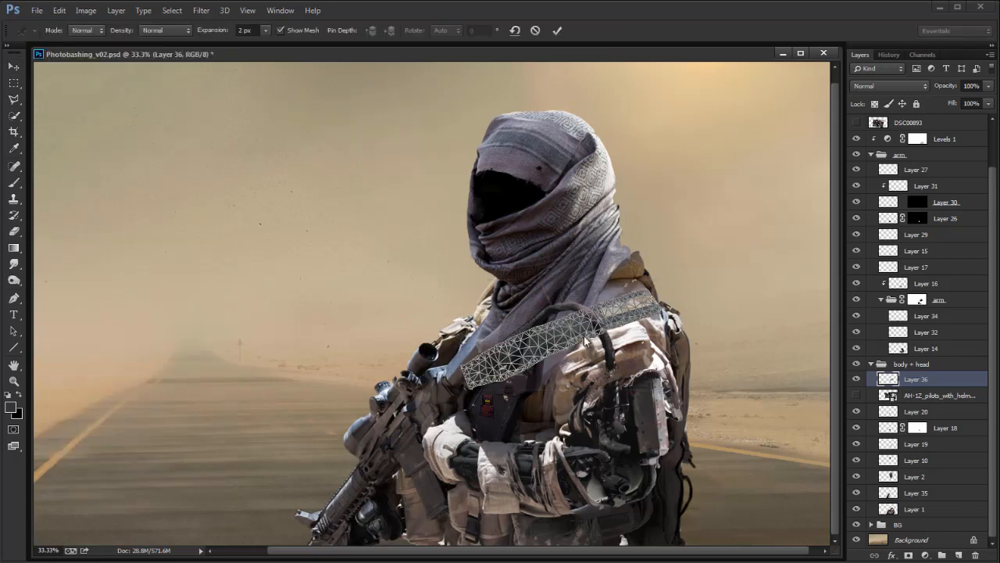
click(648, 303)
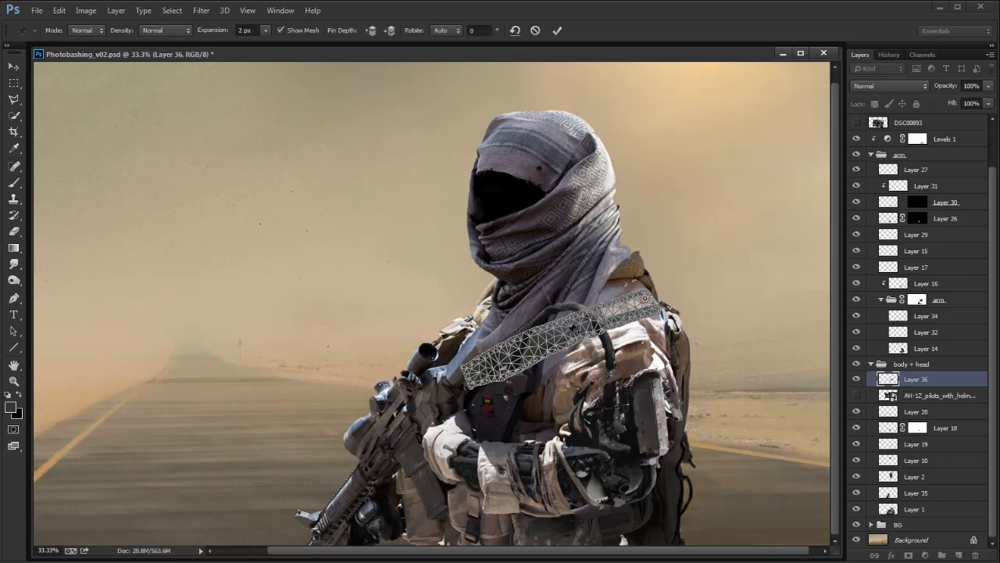
mouse_move(574, 332)
mouse_down()
mouse_move(573, 350)
mouse_move(574, 341)
mouse_up()
drag(500, 385, 522, 429)
mouse_move(575, 340)
mouse_down()
mouse_move(567, 346)
mouse_move(580, 341)
mouse_up()
drag(649, 303, 648, 299)
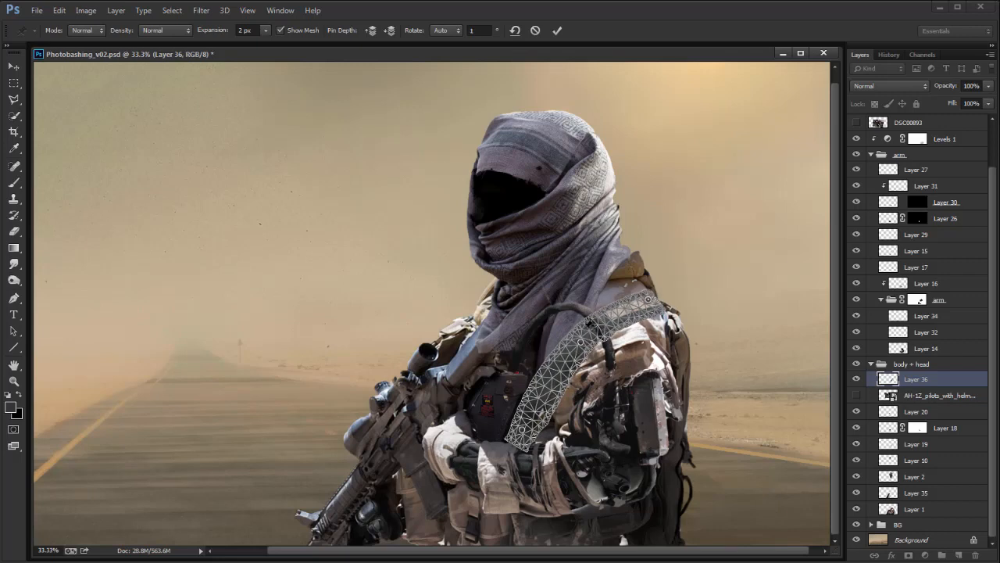
drag(522, 430, 526, 433)
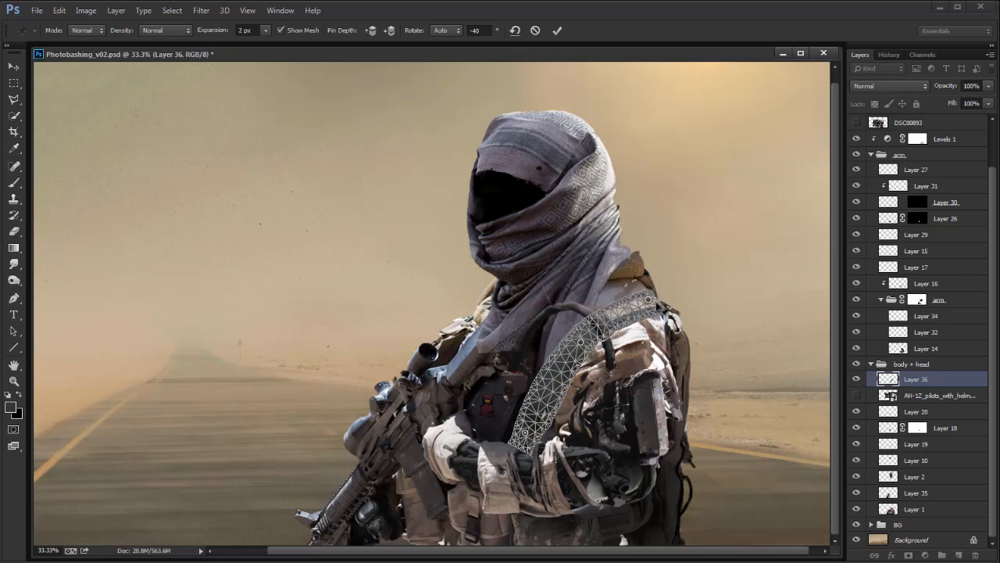
Step: Refine the strap's curve by rotating its Puppet Warp pins, replace the middle pin and rotate it to -43 degrees, and apply the warp
drag(669, 317, 656, 309)
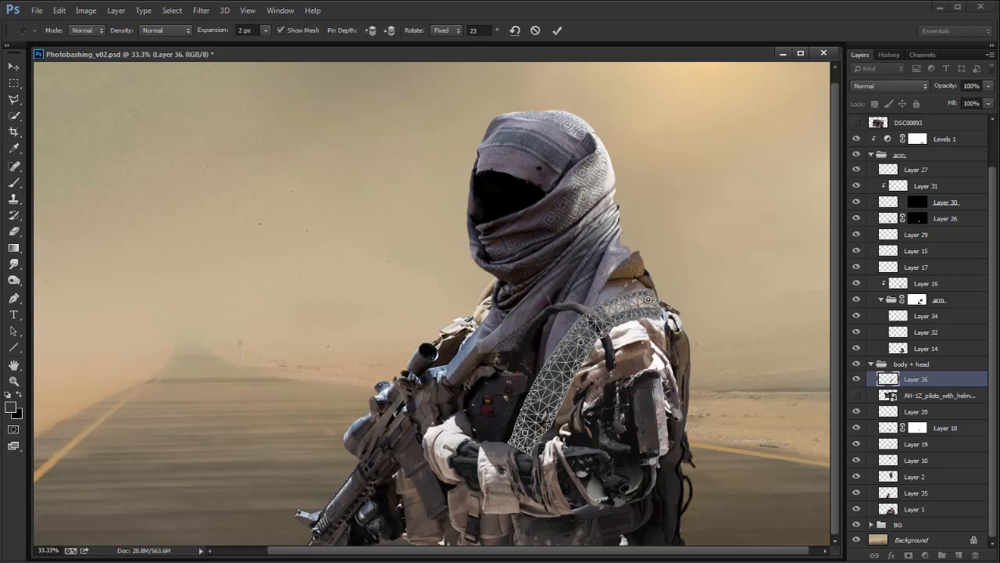
mouse_move(528, 436)
mouse_down()
mouse_move(535, 461)
mouse_move(529, 432)
mouse_move(536, 435)
mouse_up()
drag(587, 367, 588, 367)
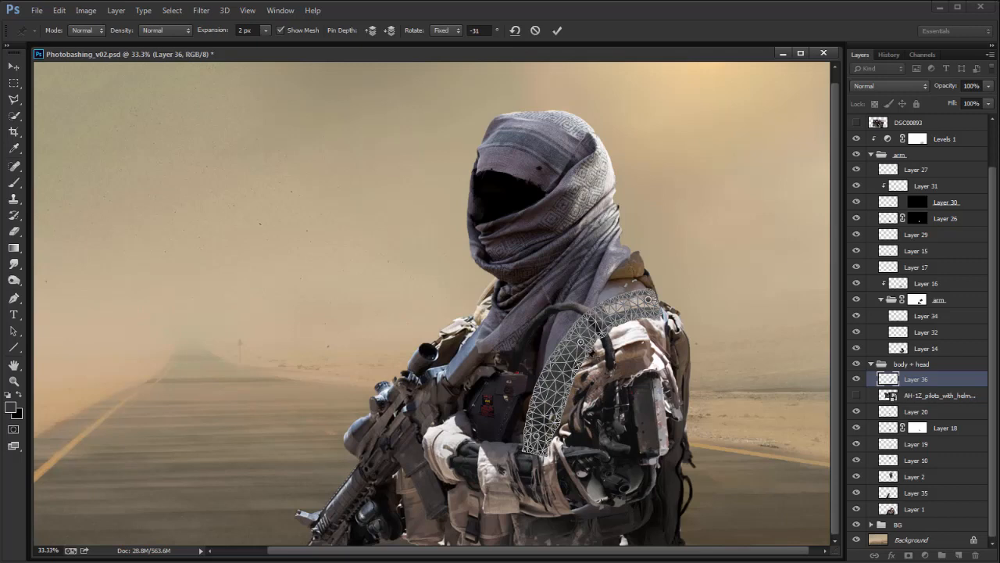
drag(587, 368, 593, 365)
alt+click(581, 341)
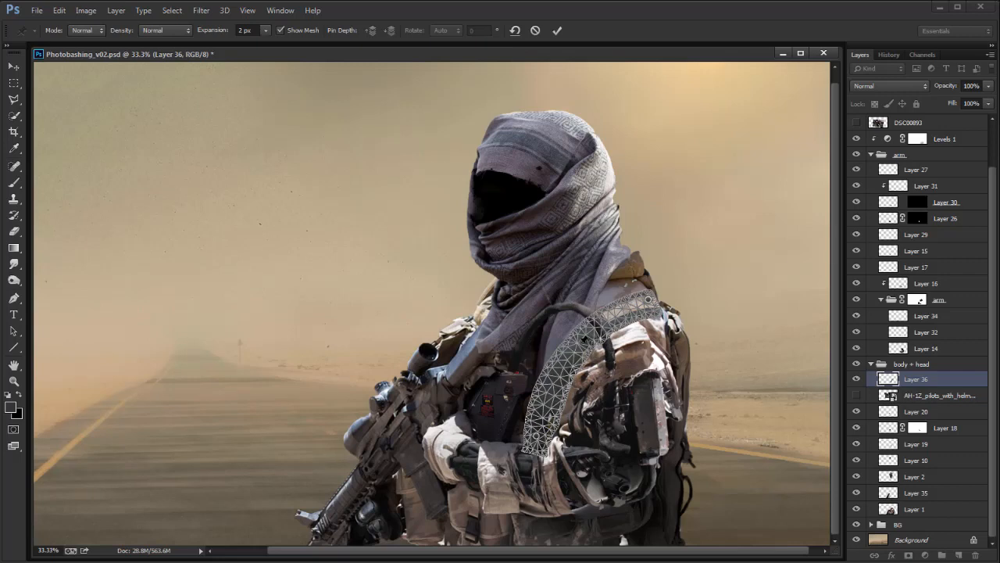
click(581, 342)
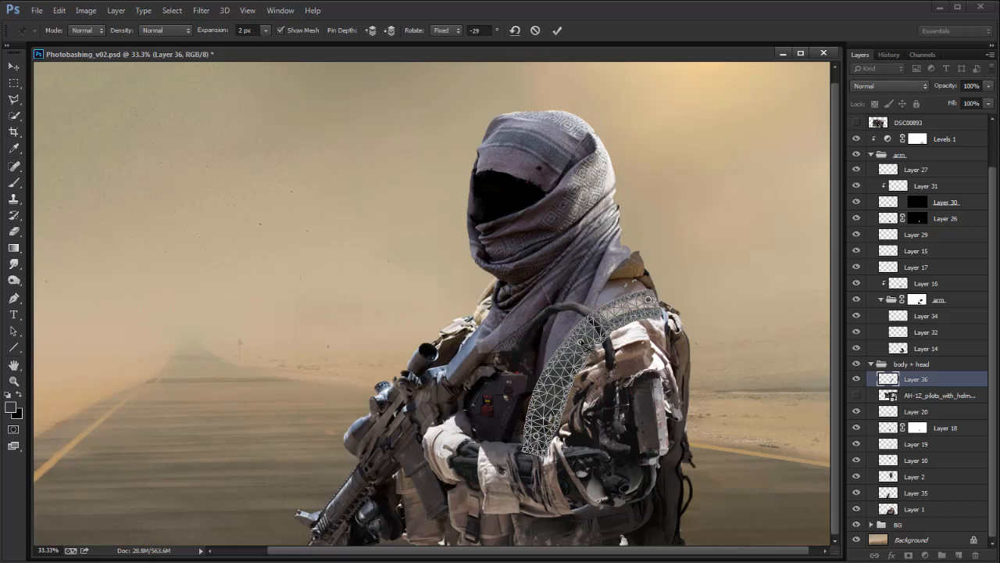
drag(587, 367, 593, 364)
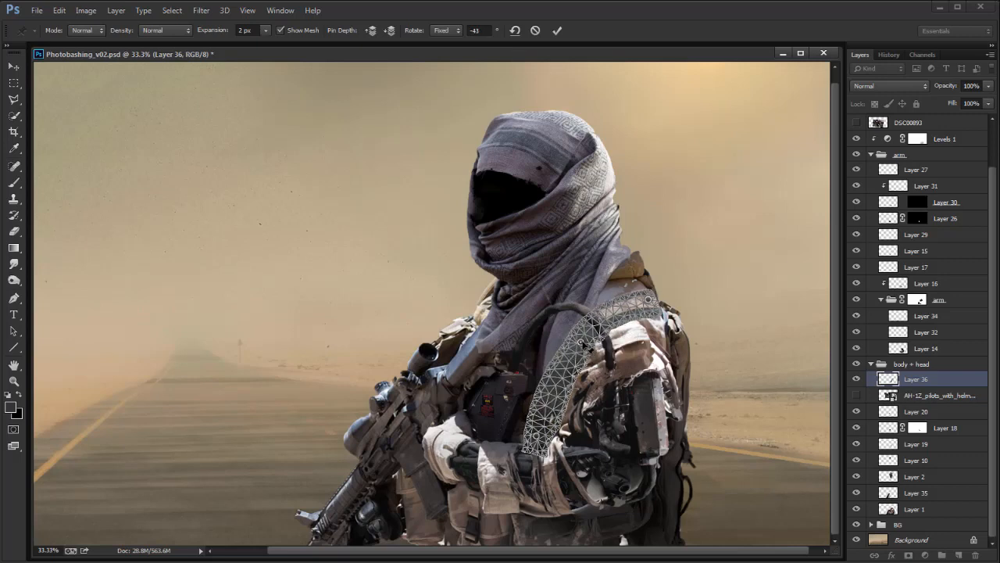
key(Return)
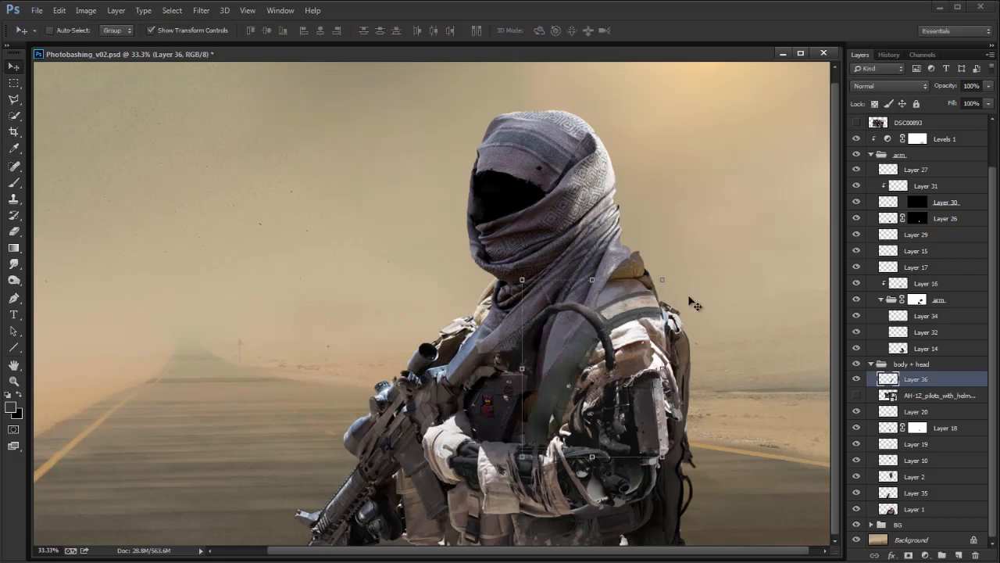
Step: Warp the strap again to round its shoulder end and reshape its length down the chest
click(662, 279)
right_click(652, 289)
click(681, 386)
drag(664, 282, 628, 310)
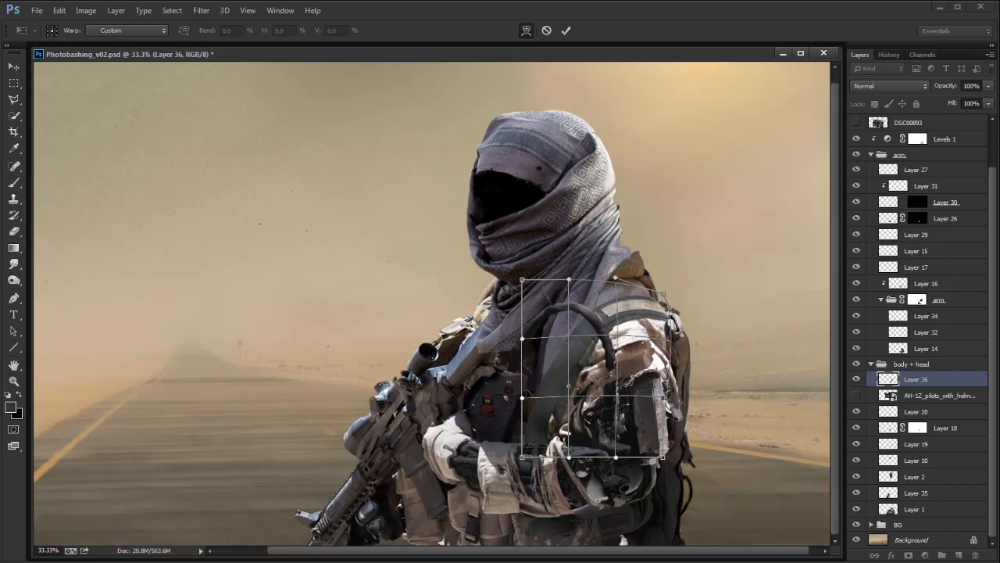
drag(526, 396, 573, 398)
drag(577, 313, 577, 322)
key(Return)
Step: Skew the strap's lower end toward the rifle and adjust its position on the chest
key(ctrl+t)
drag(593, 459, 578, 459)
key(Return)
drag(608, 384, 615, 412)
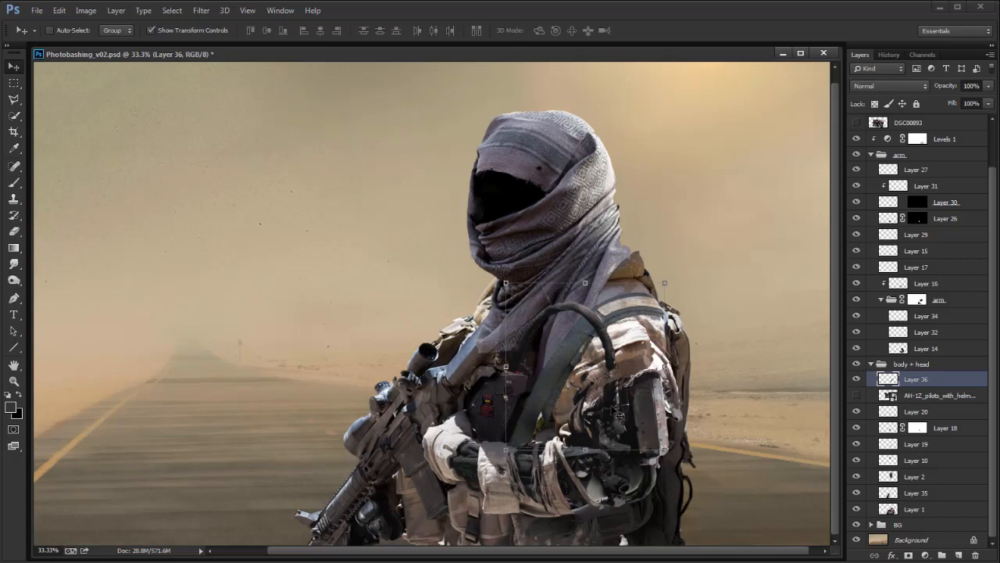
Step: Apply Levels to the strap with input black 9, gamma 1.00 and input white 186
key(ctrl+l)
drag(696, 249, 675, 248)
drag(719, 107, 294, 172)
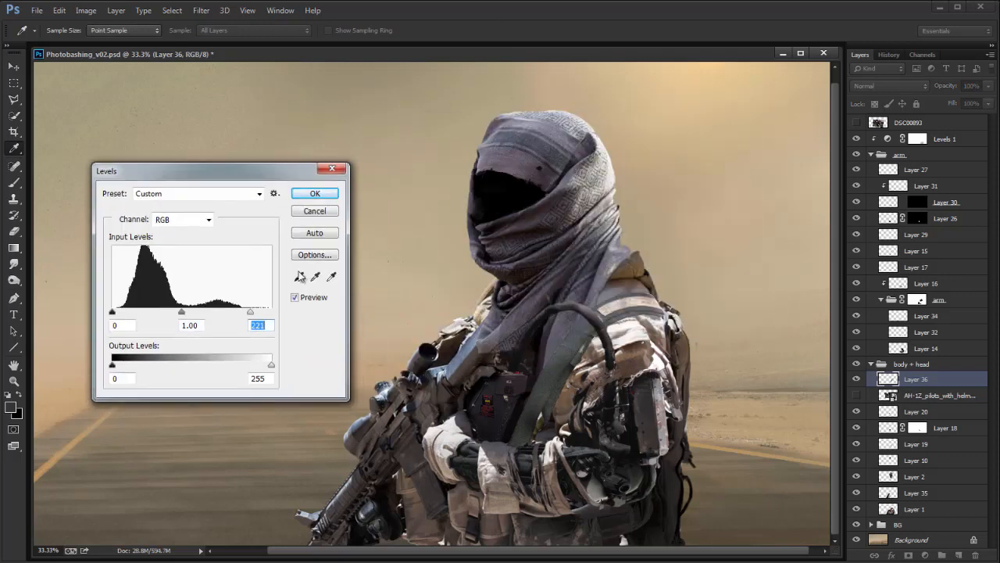
drag(250, 312, 232, 312)
drag(112, 312, 118, 312)
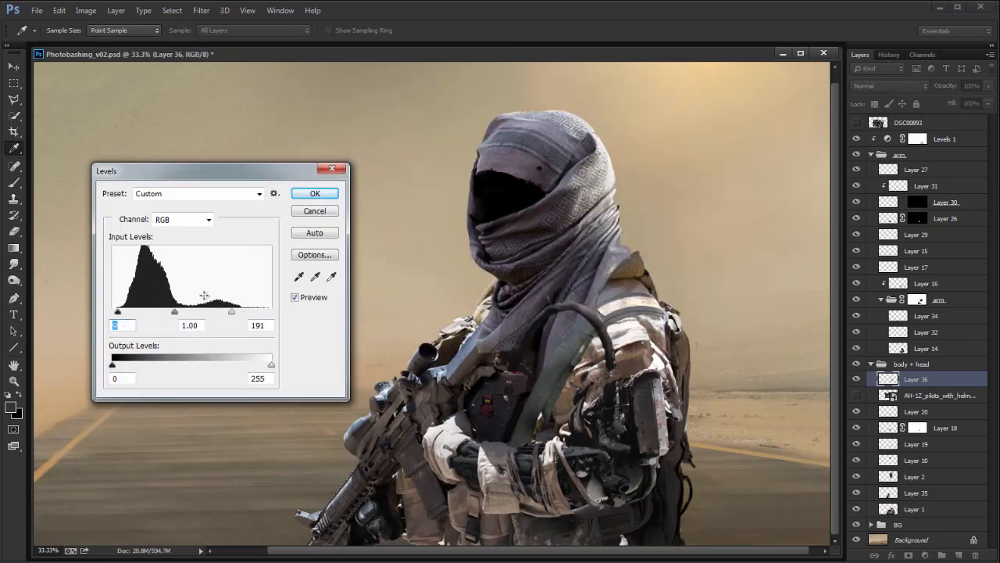
mouse_move(229, 312)
mouse_down()
mouse_move(221, 312)
mouse_move(229, 313)
mouse_up()
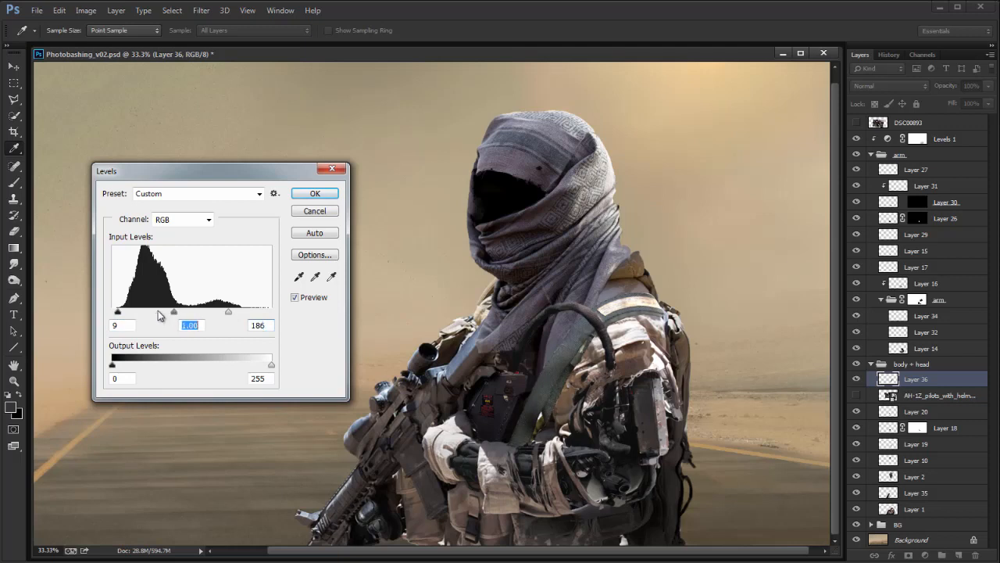
key(Return)
key(v)
Step: Compare the image with and without the strap and move Layer 36 below the hidden AH-1Z pilots layer
click(858, 380)
click(858, 381)
drag(922, 382, 922, 403)
key(e)
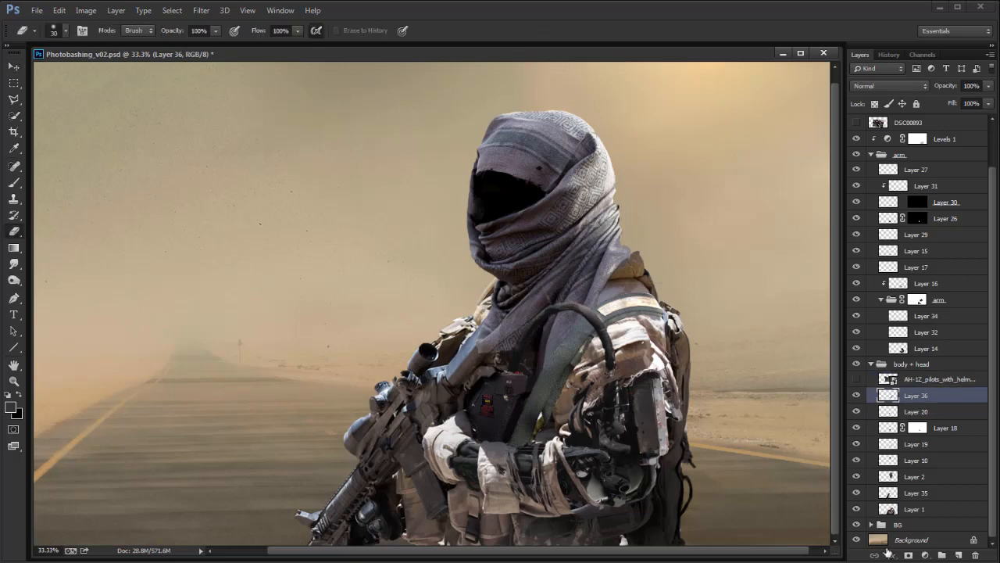
Step: Add a layer mask to Layer 36 and paint out the strap where it overlaps the scarf and chest with a black 30 px brush
click(909, 555)
key(b)
key(x)
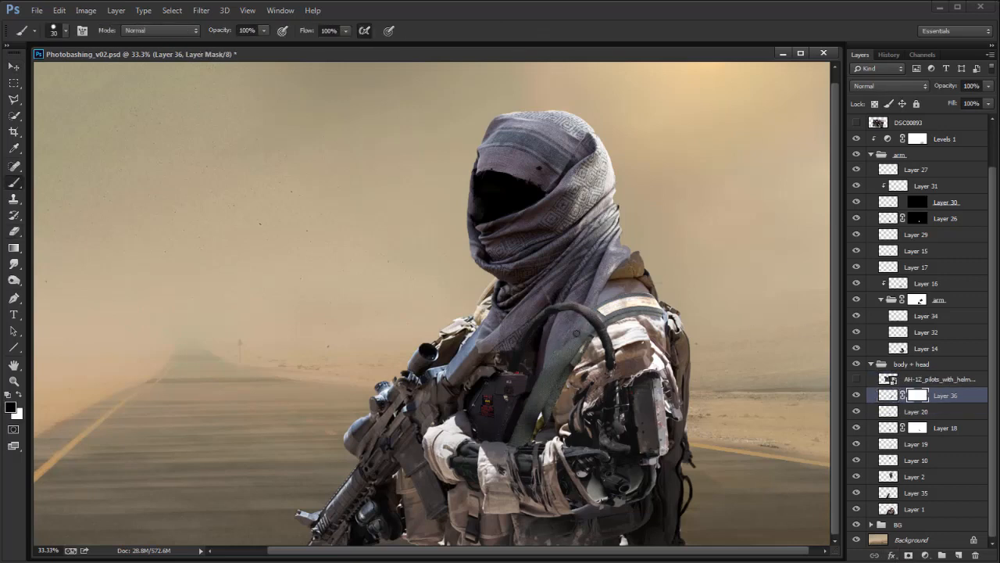
drag(543, 371, 522, 425)
click(856, 396)
click(857, 396)
key(x)
key(x)
mouse_move(584, 348)
mouse_down()
mouse_move(567, 361)
mouse_move(557, 404)
mouse_up()
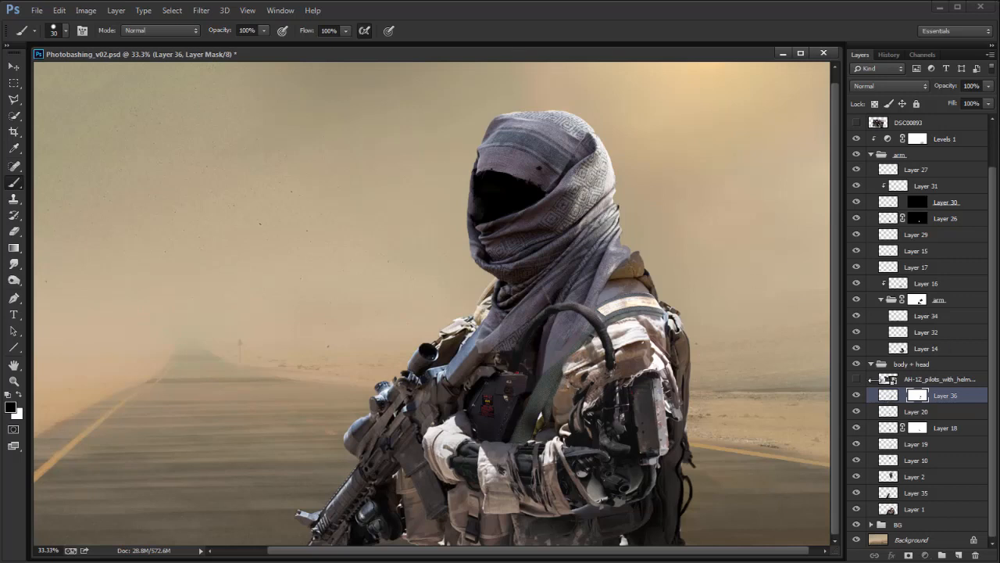
Step: Warp the strap image independently of its mask, bending its middle and pulling its lower end toward the rifle
click(888, 395)
key(ctrl+t)
right_click(627, 370)
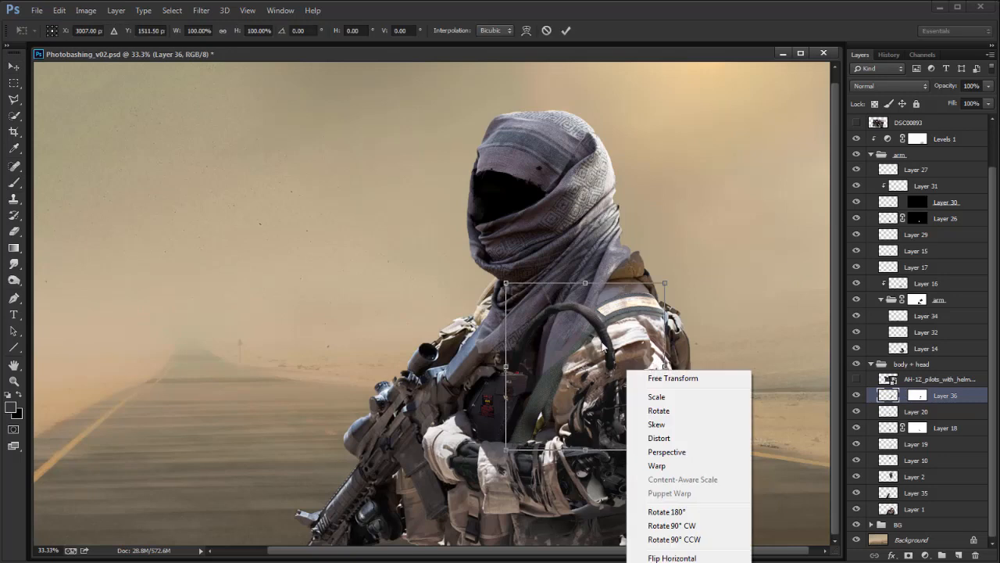
click(663, 465)
mouse_move(574, 359)
mouse_down()
mouse_move(569, 351)
mouse_move(569, 376)
mouse_up()
drag(541, 441, 518, 443)
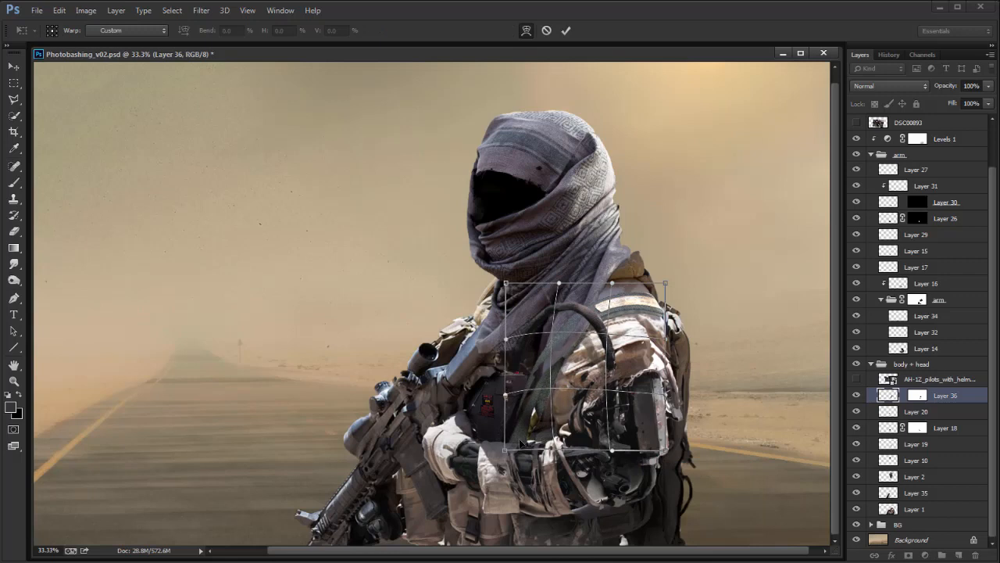
key(Return)
Step: Touch up Layer 36's mask with the brush along the edge where the strap meets the scarf
click(920, 395)
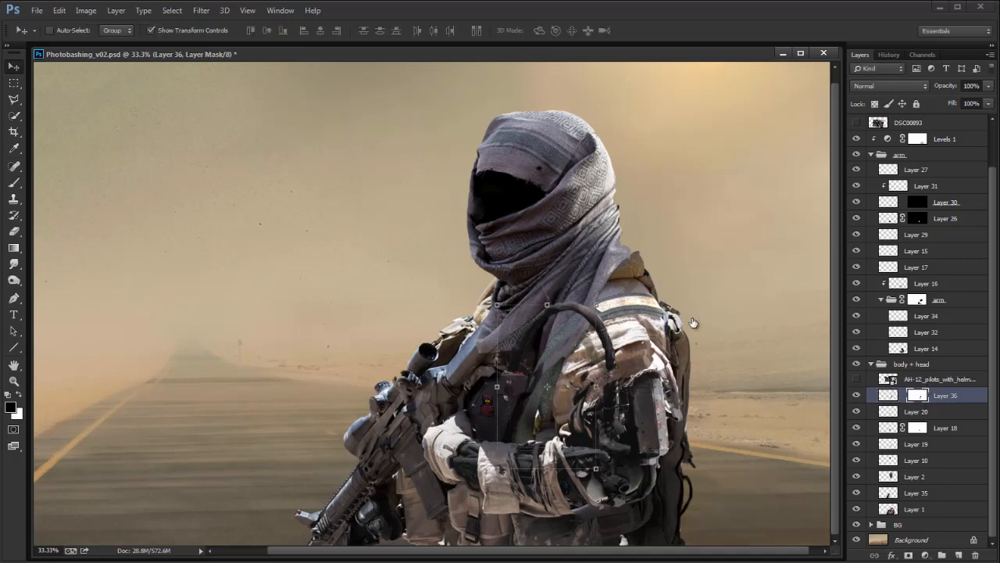
key(b)
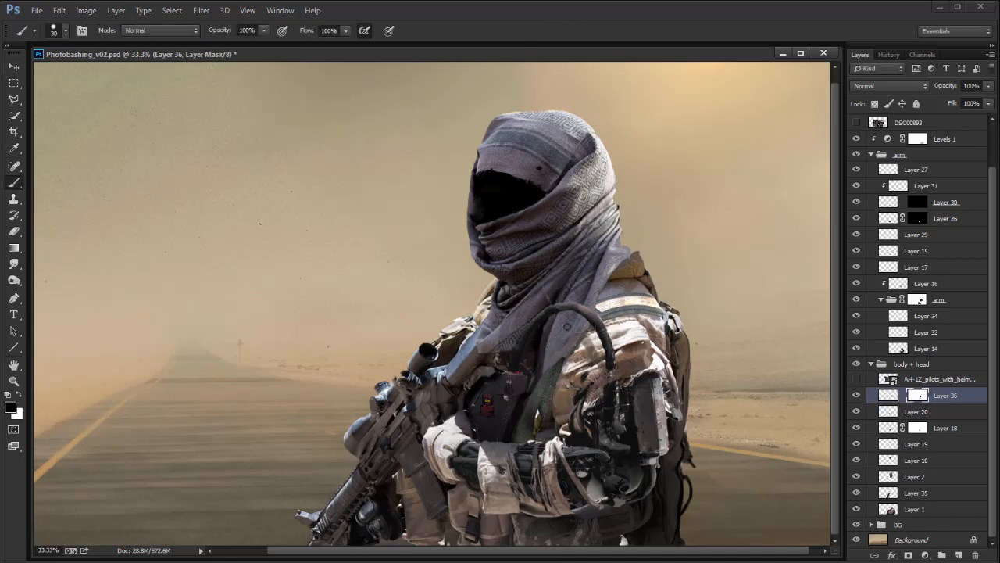
key(x)
key(x)
Step: Add a new layer clipped to Layer 36 and start painting black shading on the strap
click(959, 555)
alt+click(957, 403)
key(x)
drag(538, 414, 537, 432)
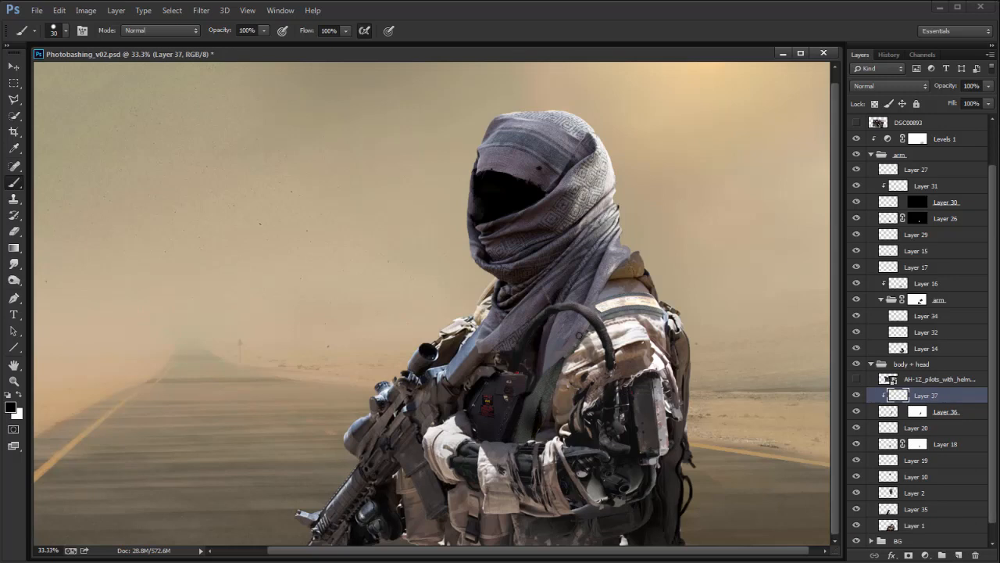
key(ctrl+plus)
drag(643, 396, 625, 331)
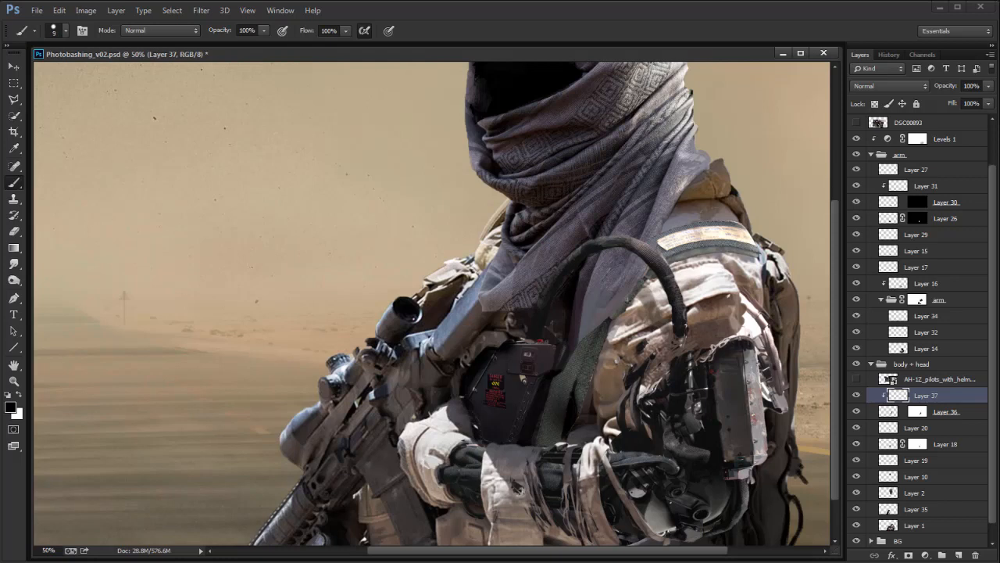
Step: Refine the strap's shading on Layer 37, alternating a 9 px brush with a 20 px Smudge tool at 90% strength
key(r)
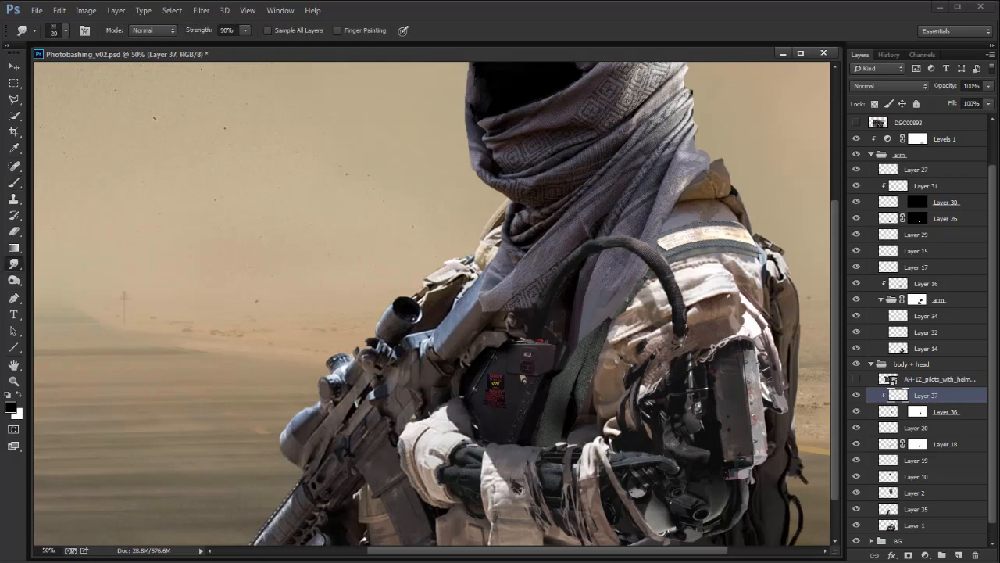
key(b)
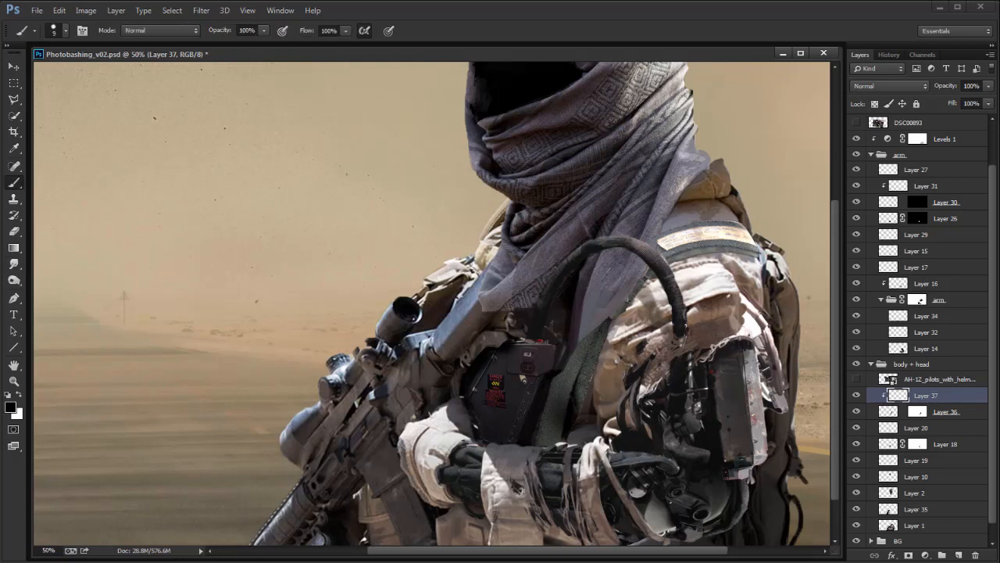
key(r)
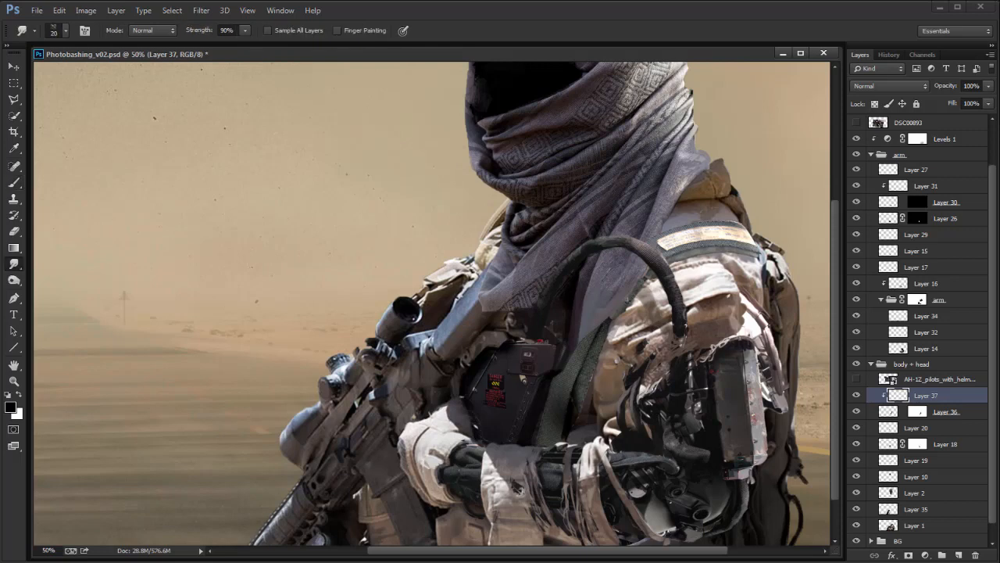
key(b)
key(r)
key(b)
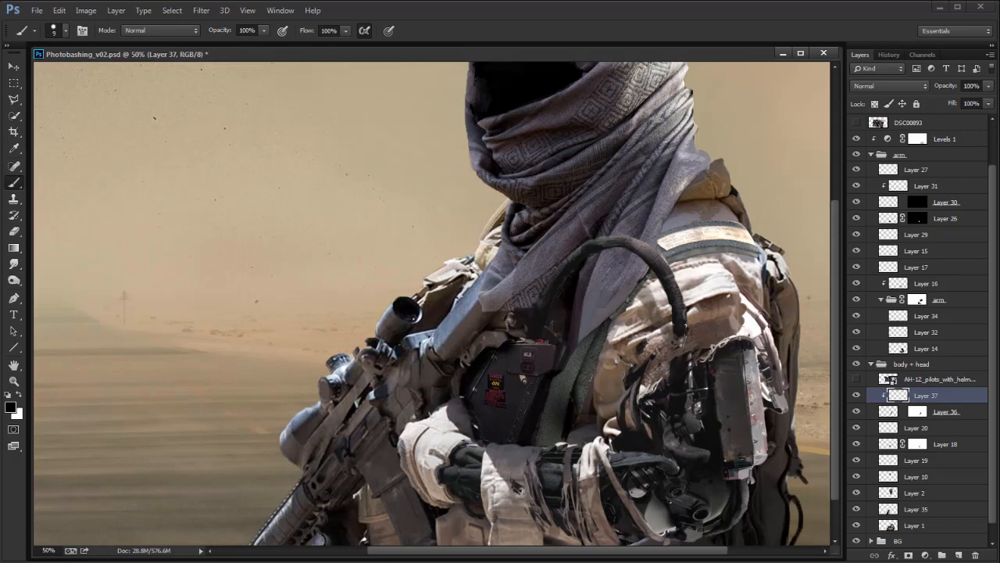
key(r)
key(b)
key(r)
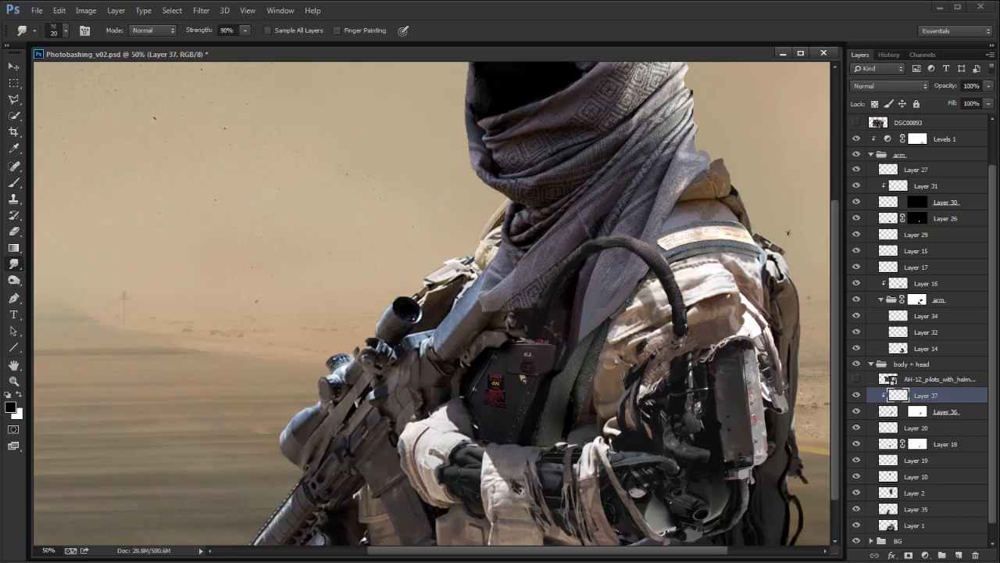
key(b)
key(r)
key(b)
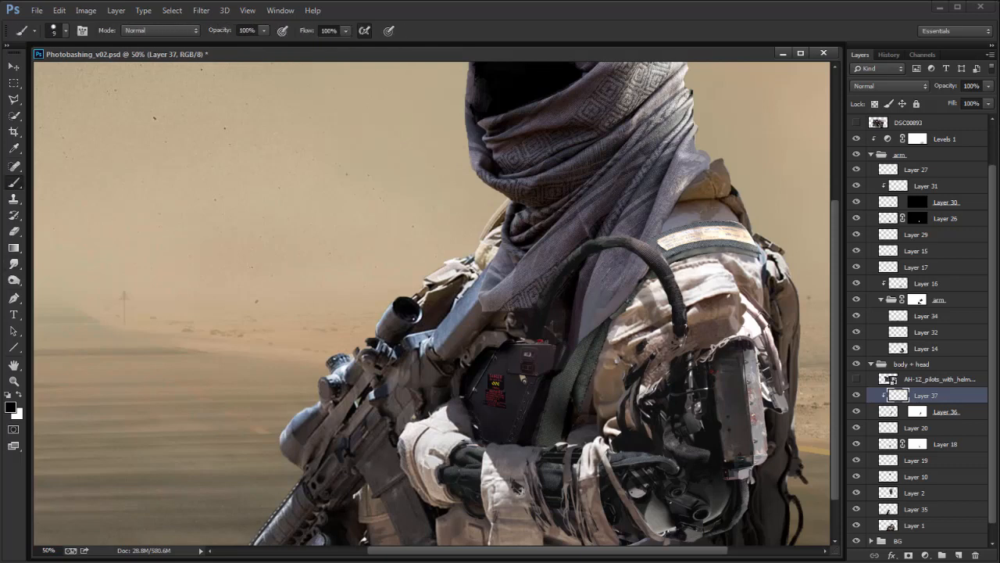
Step: Soften the strap's shading on Layer 37 with a round brush at 0% hardness and 60 px
right_click(634, 381)
click(634, 383)
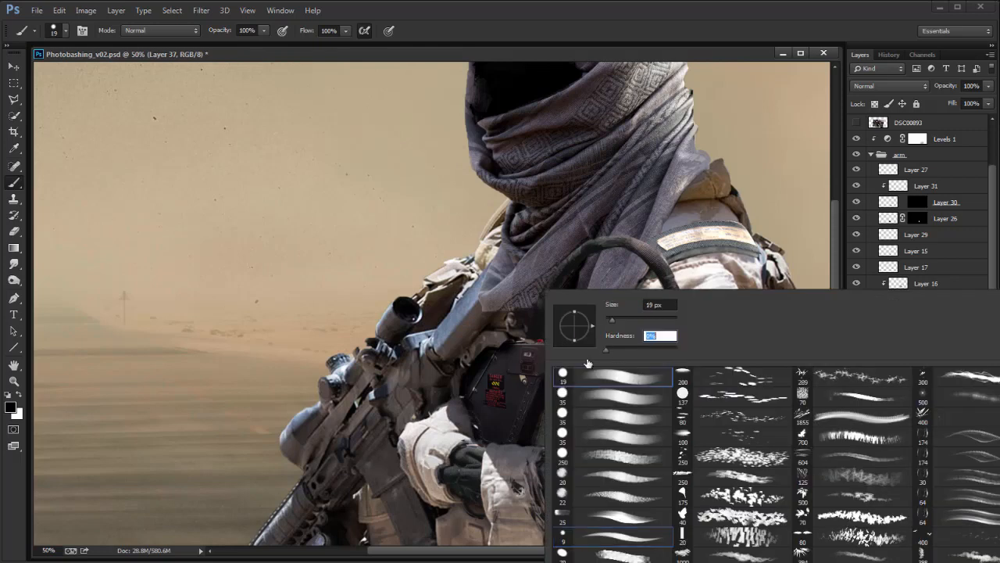
click(608, 349)
key(Return)
key(bracketright)
key(bracketright)
key(bracketright)
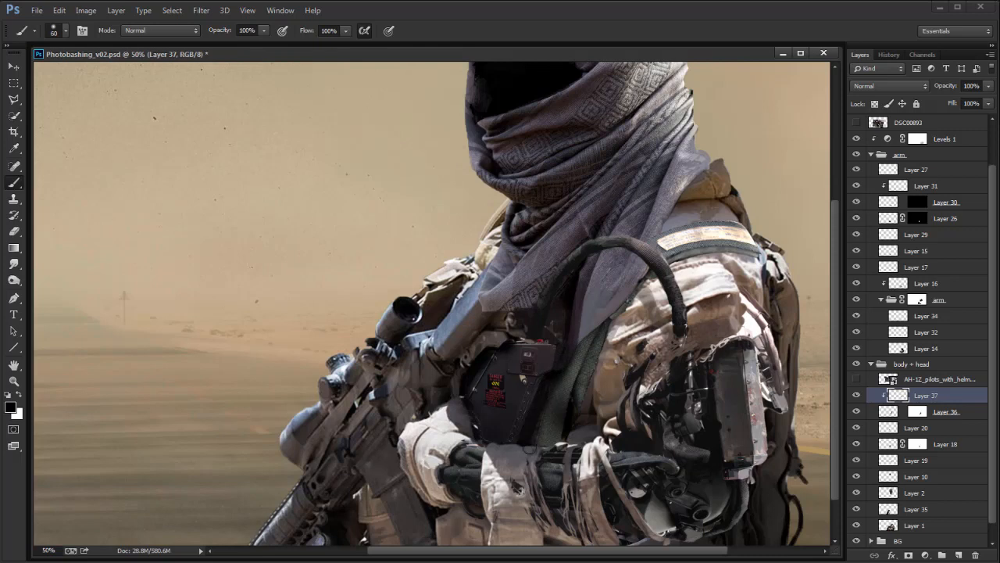
Step: Flip the canvas horizontally and touch up Layer 36's mask along the strap with a 7 px brush
key(ctrl+minus)
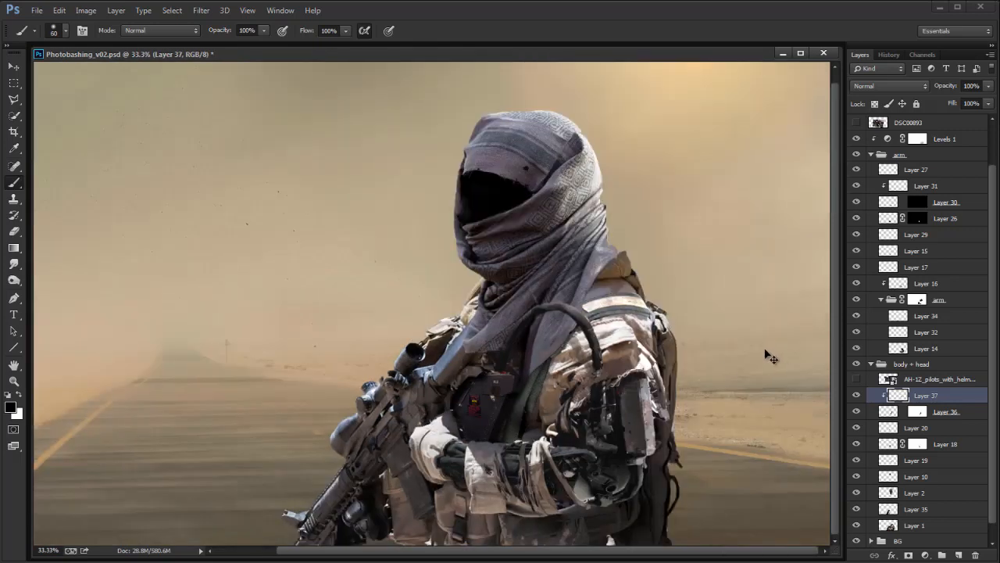
key(ctrl+minus)
key(ctrl+plus)
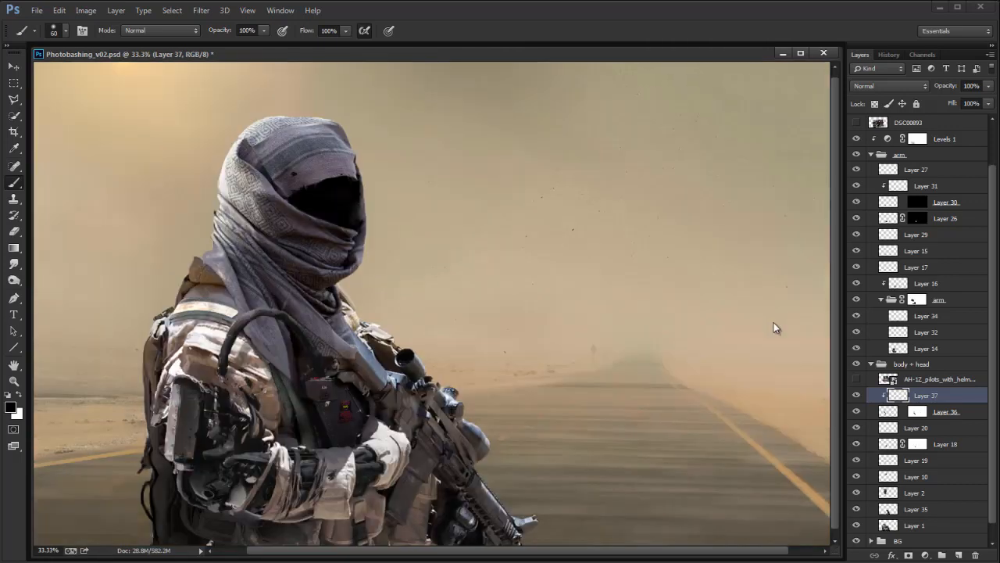
key(ctrl+plus)
drag(352, 351, 620, 366)
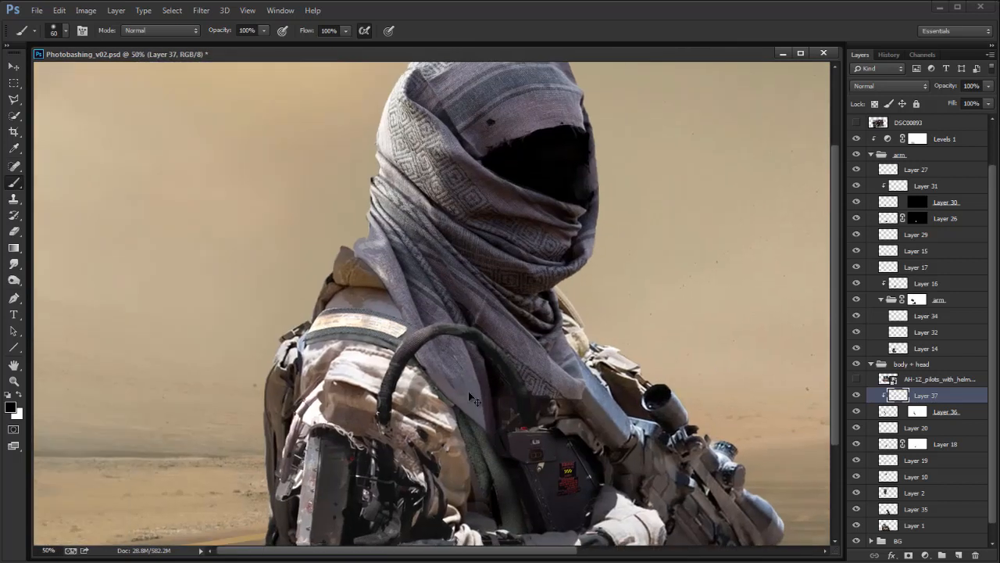
key(ctrl+plus)
drag(426, 377, 550, 381)
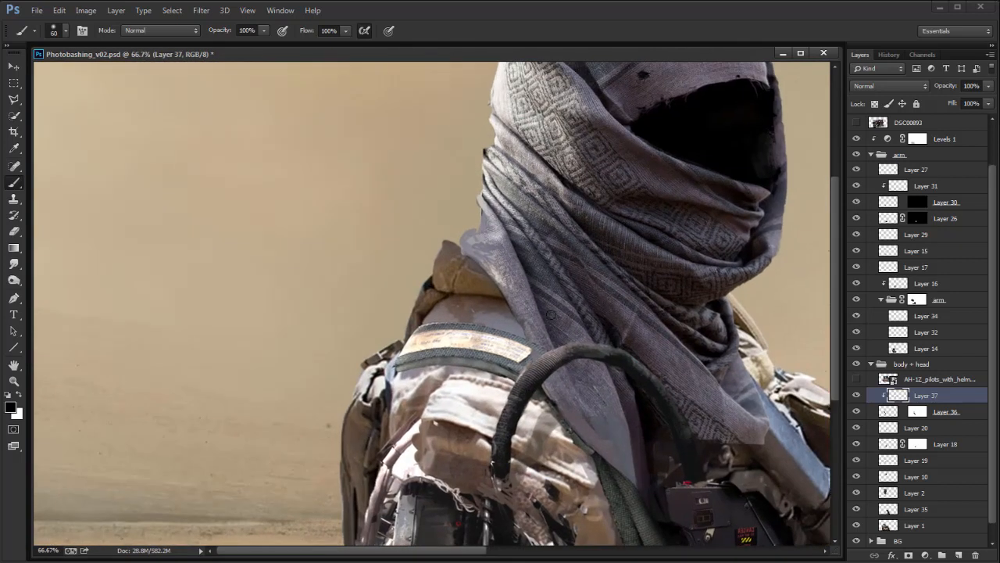
key(alt+bracketleft)
right_click(436, 322)
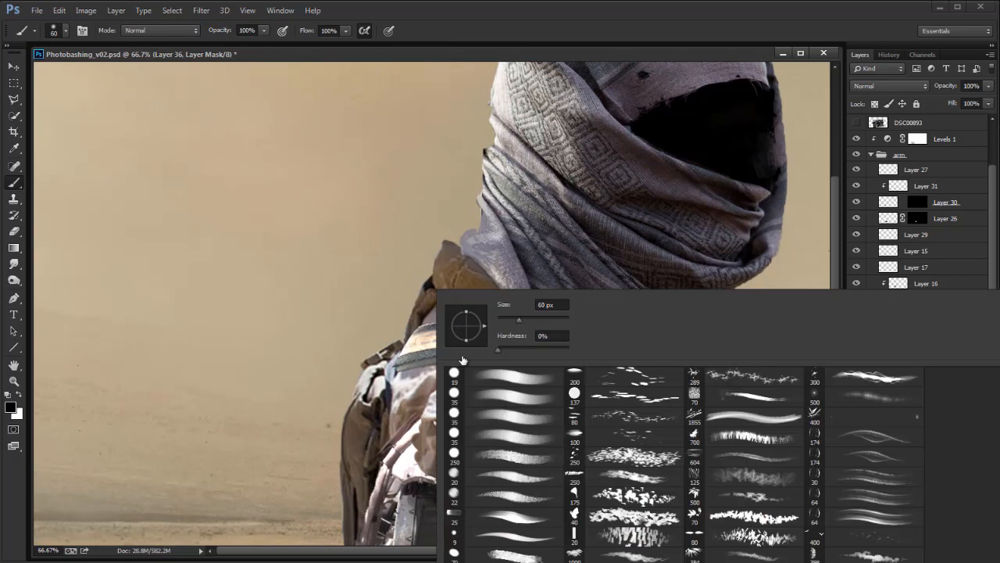
click(517, 382)
click(359, 421)
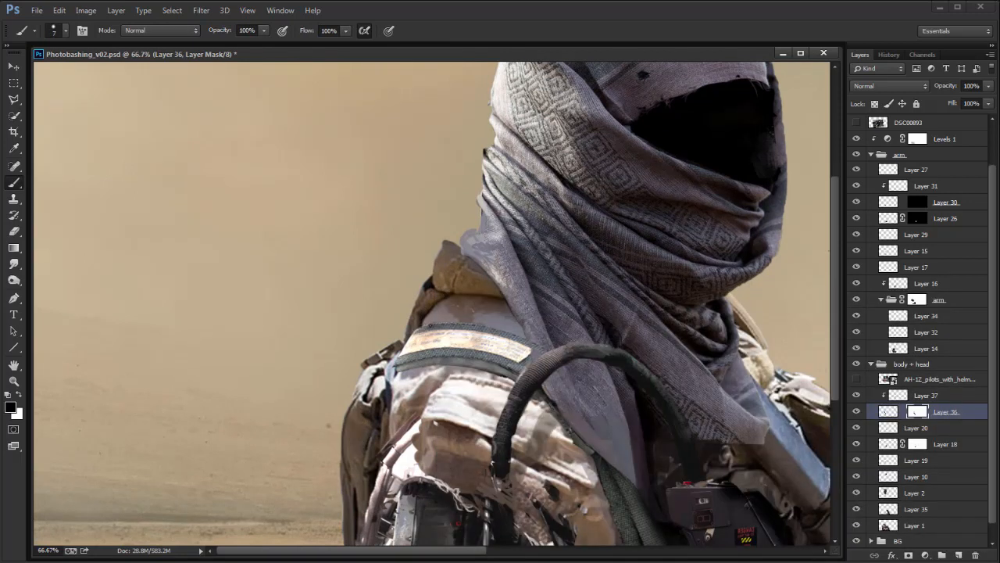
key(x)
Step: Add a new layer above Layer 37 and paint the strap's shoulder end with colours sampled from the strap and surrounding gear
key(alt+bracketright)
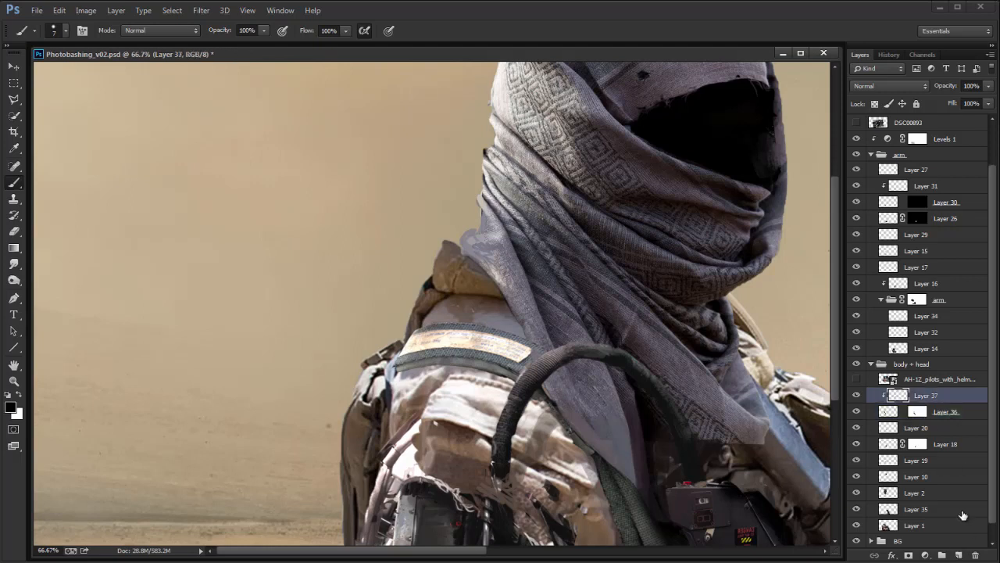
click(959, 554)
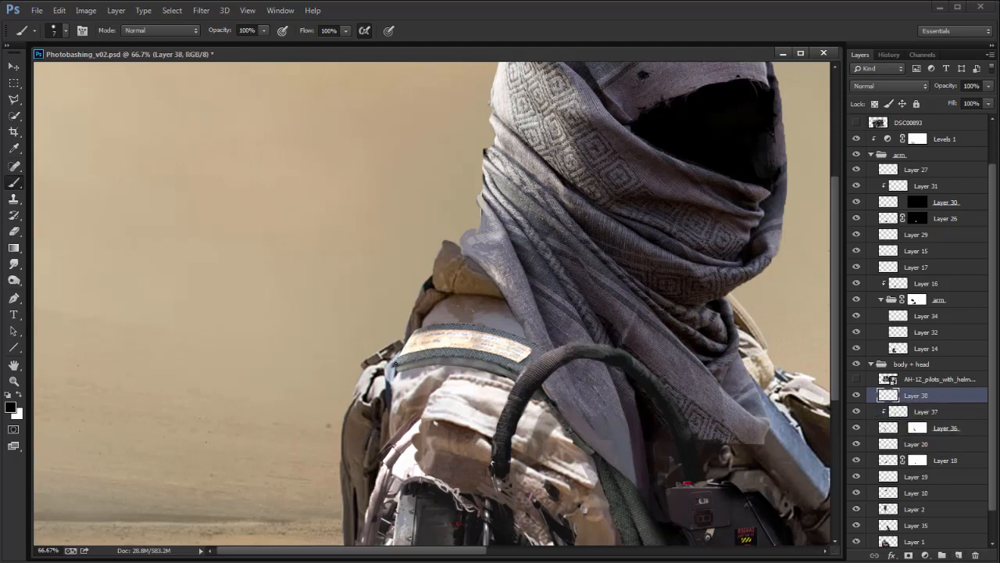
alt+click(389, 367)
key(d)
alt+click(397, 372)
key(d)
alt+click(404, 349)
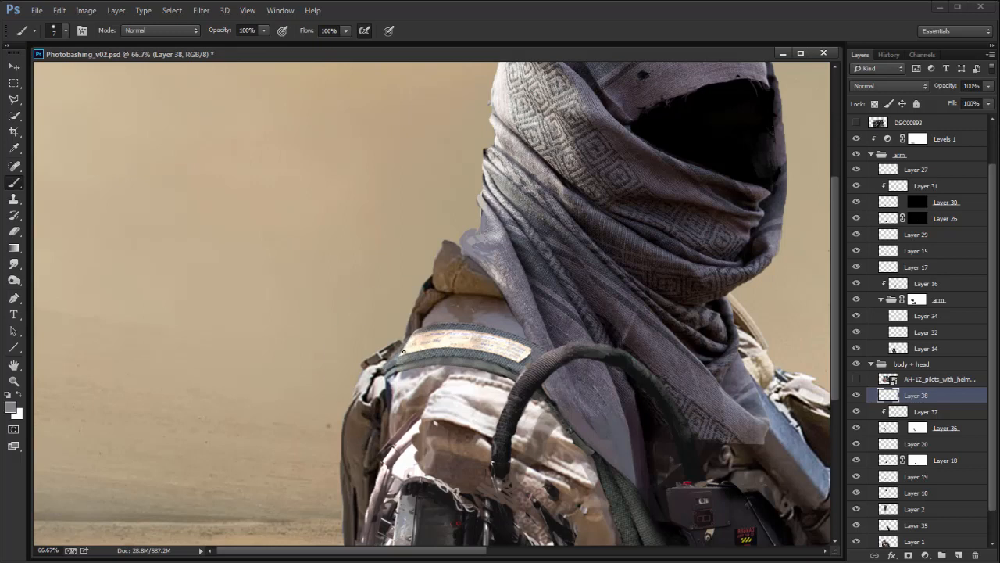
key(d)
alt+click(472, 344)
alt+click(397, 361)
alt+click(408, 346)
alt+click(499, 360)
Step: Review the whole figure zoomed out and flip the canvas horizontally back to its original orientation
key(ctrl+minus)
key(ctrl+minus)
key(ctrl+minus)
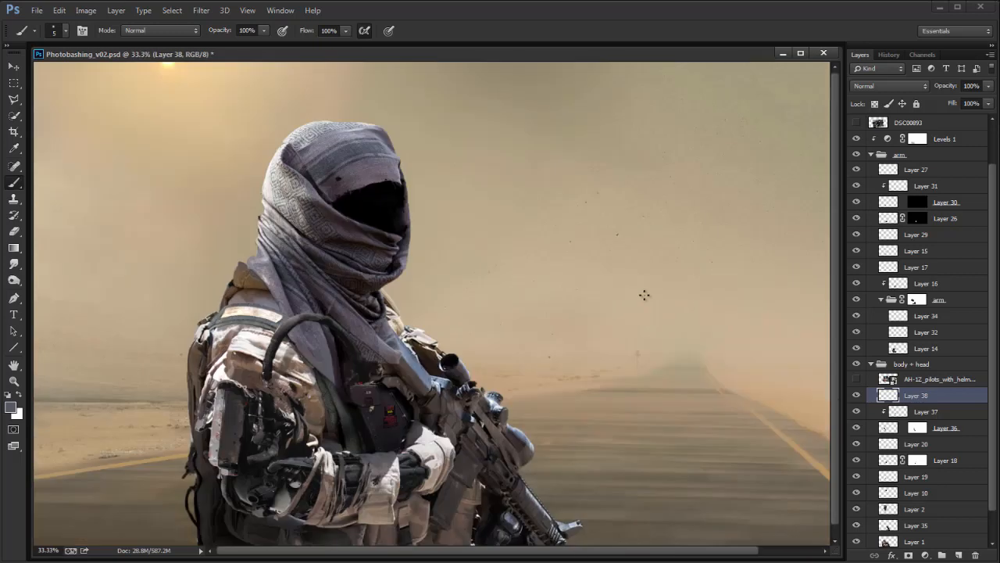
key(ctrl+plus)
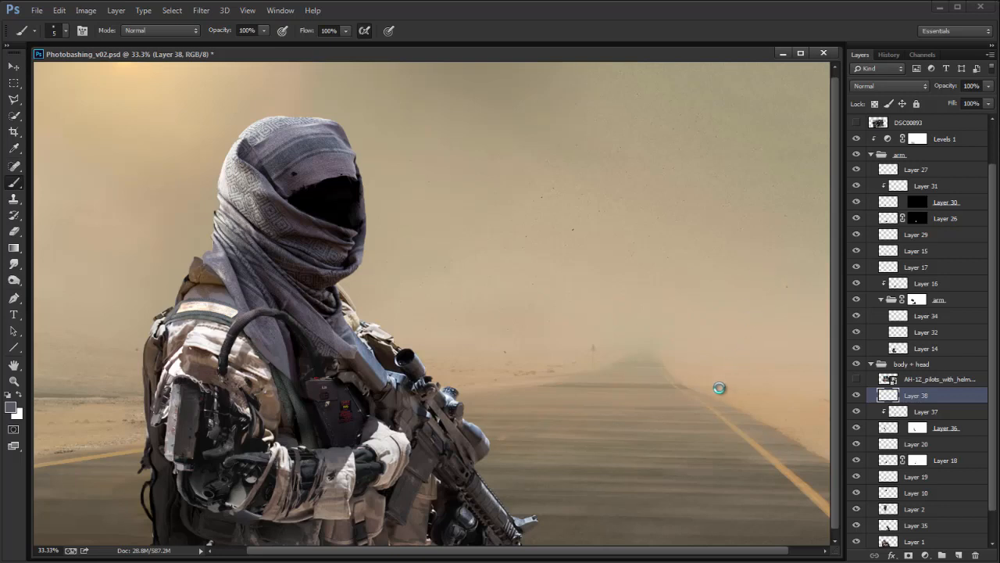
key(ctrl+minus)
key(ctrl+plus)
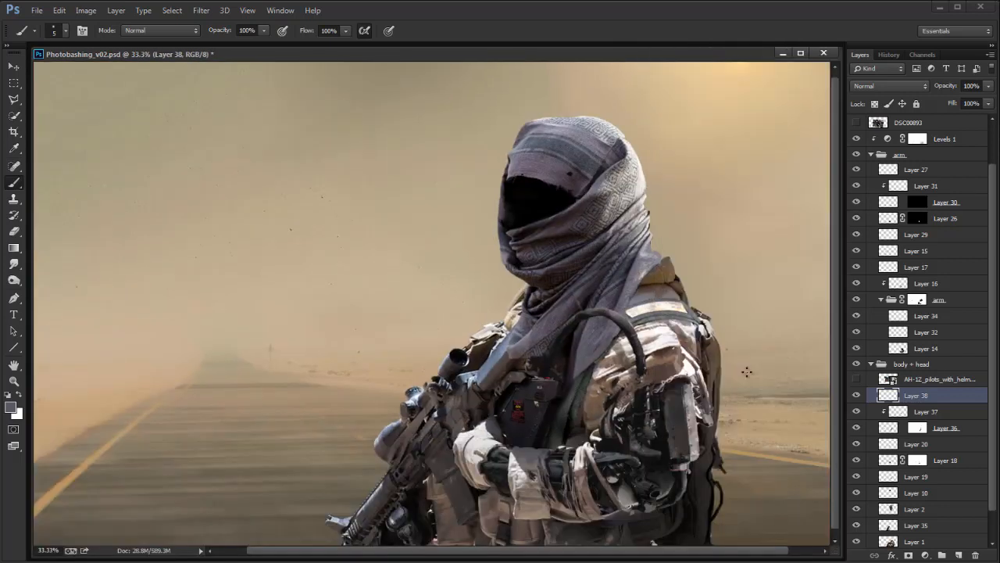
Step: Merge Layers 37 and 38 into Layer 36, preserving its layer mask
click(945, 428)
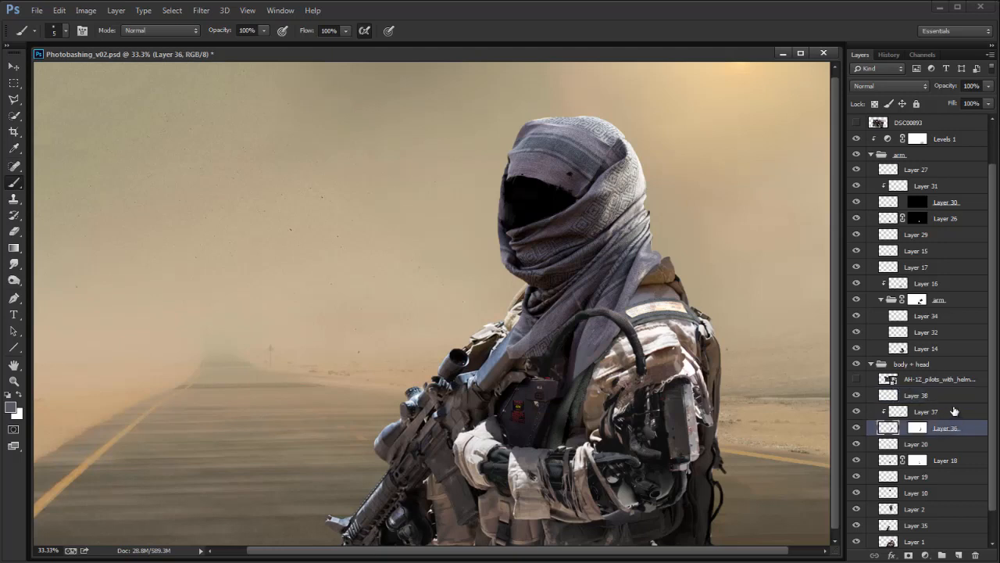
key(ctrl+e)
click(911, 397)
key(ctrl+e)
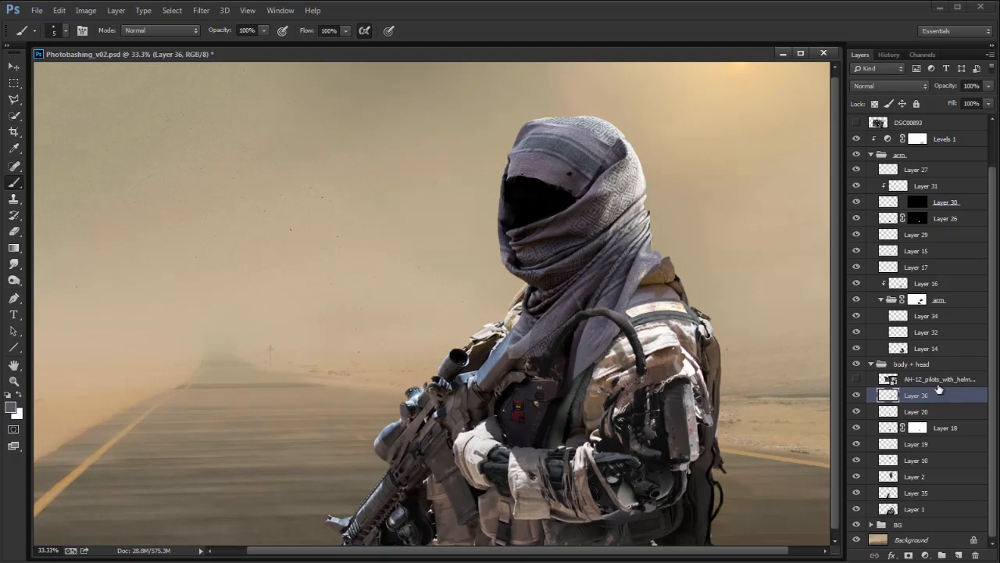
key(ctrl+e)
click(499, 227)
Step: Compare the strap with its mask off and on, then refine Layer 36's mask beside the scarf with a 5–6 px brush
shift+click(919, 398)
shift+click(918, 398)
shift+click(918, 397)
click(919, 395)
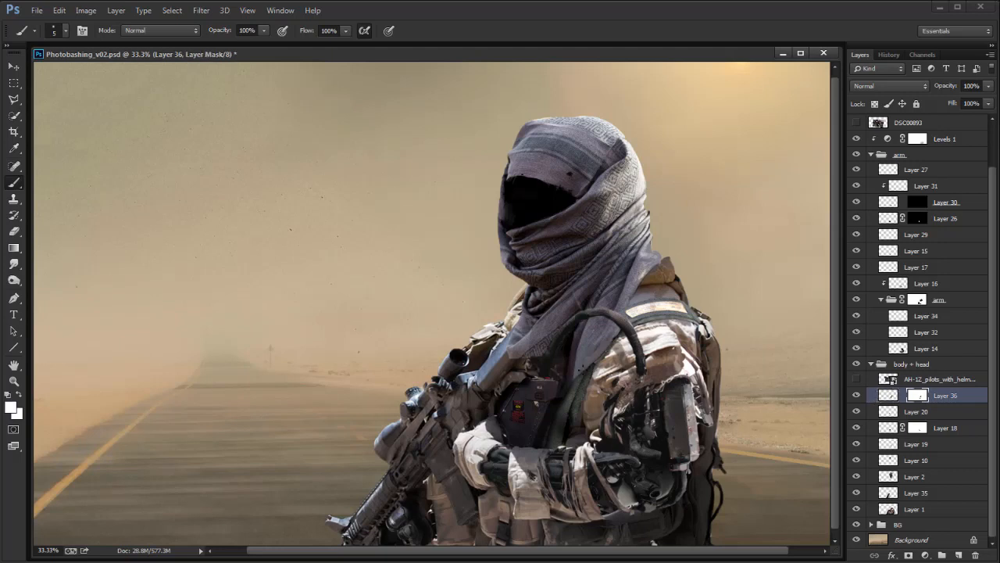
scroll(586, 360, up, 2)
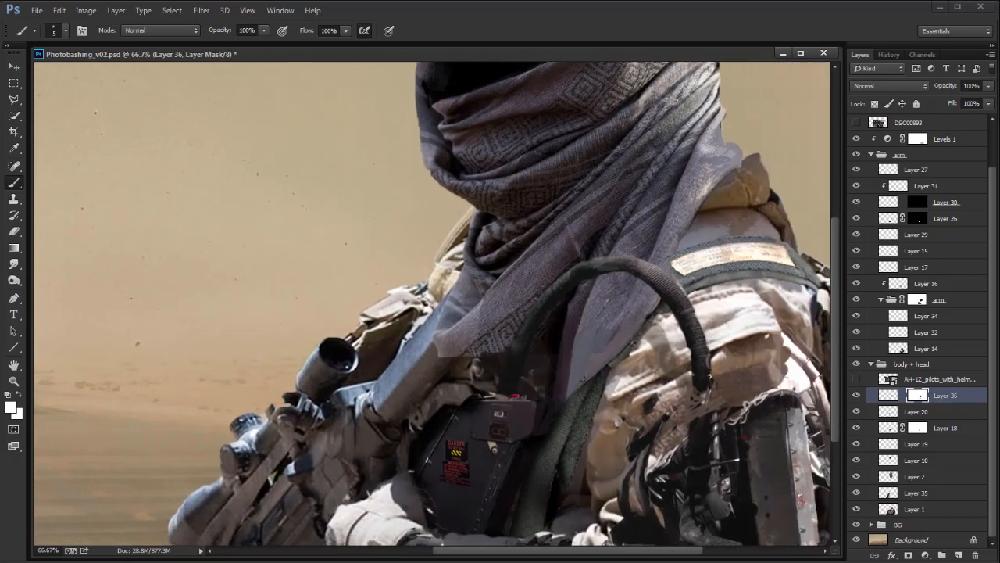
key(x)
key(x)
key(ctrl+minus)
key(ctrl+minus)
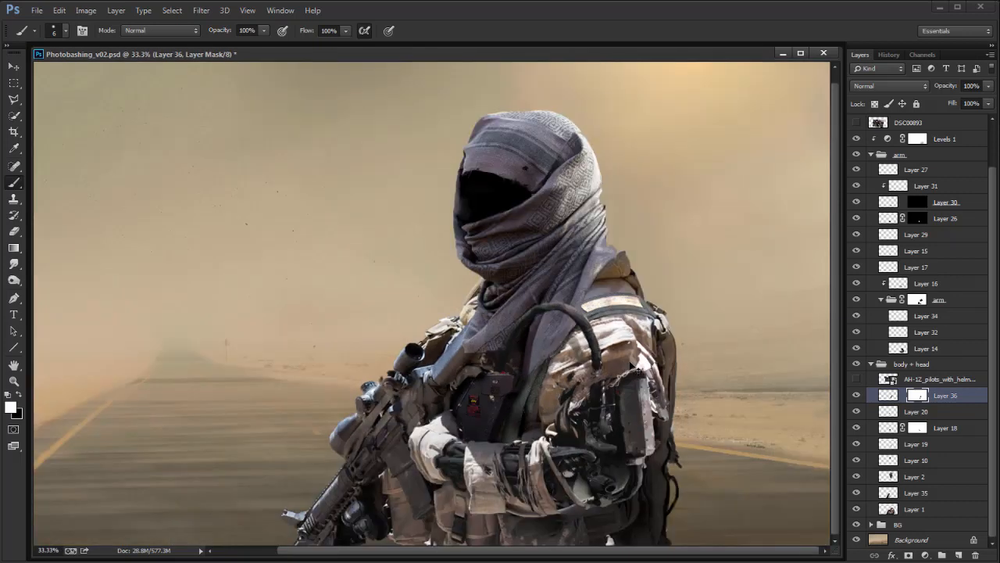
key(ctrl+minus)
key(ctrl+plus)
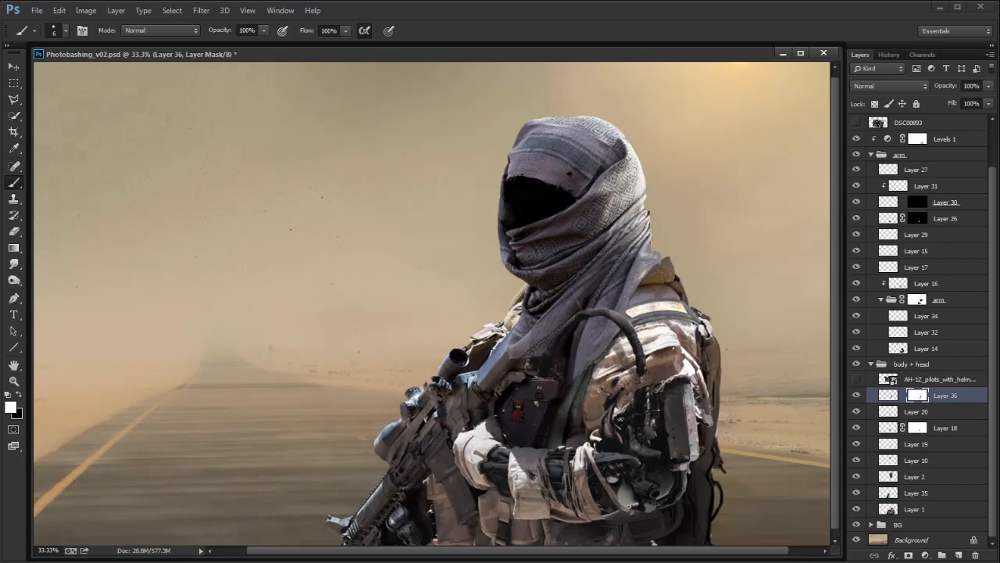
mouse_move(612, 353)
mouse_down()
mouse_move(577, 358)
mouse_move(604, 337)
mouse_up()
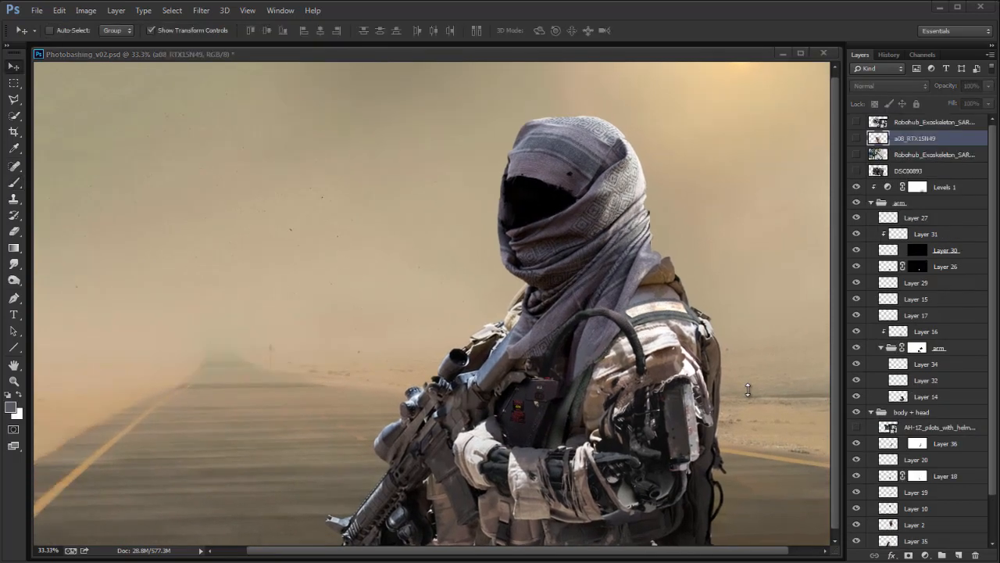
Step: Switch to File Explorer's Military reference folder and place the nightvisiongoggles image above the a08_RTX15N49 layer
drag(771, 417, 729, 409)
key(alt+Tab)
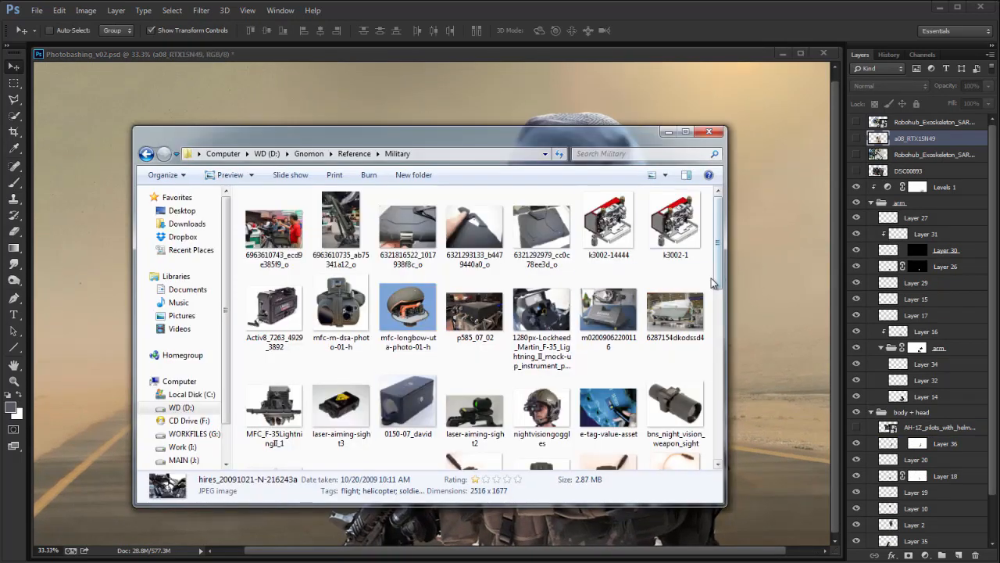
drag(718, 288, 722, 224)
click(547, 364)
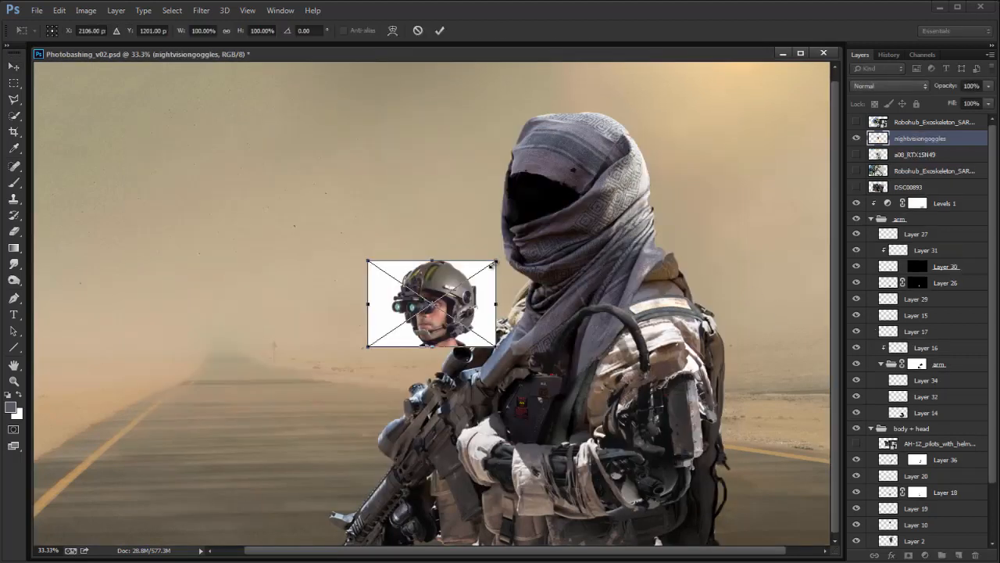
Step: Enlarge the nightvisiongoggles image, flip it horizontally, rotate it so the goggles point down, and place it beside the soldier
drag(495, 261, 439, 166)
right_click(458, 249)
click(516, 425)
drag(610, 315, 578, 258)
drag(451, 349, 616, 281)
drag(721, 212, 677, 141)
drag(665, 264, 652, 240)
drag(724, 259, 608, 334)
key(Return)
drag(581, 297, 315, 411)
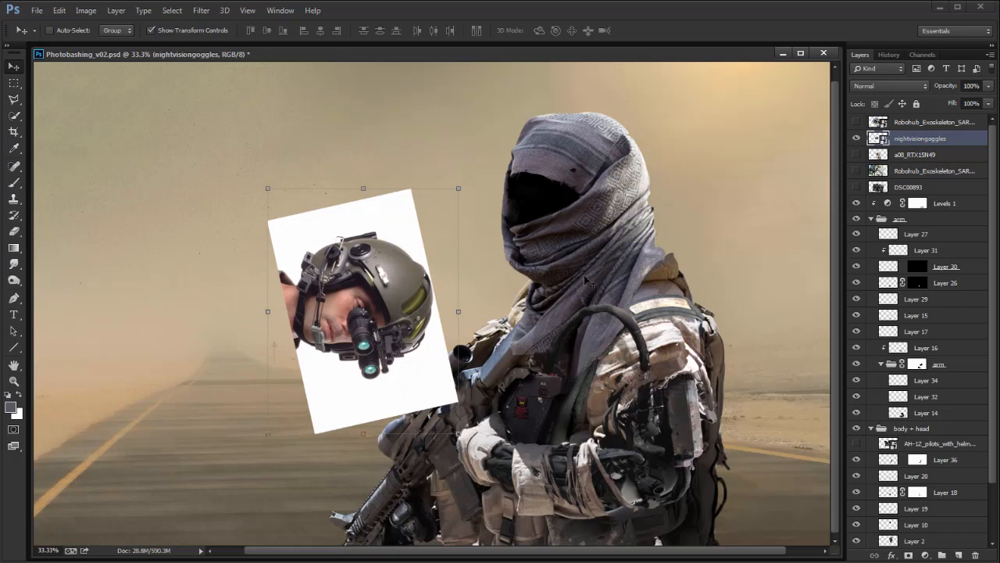
Step: Select the helmet shell with Quick Selection, subtract the face and goggle tubes, and copy the selection to a new layer
key(ctrl+plus)
scroll(583, 273, up, 2)
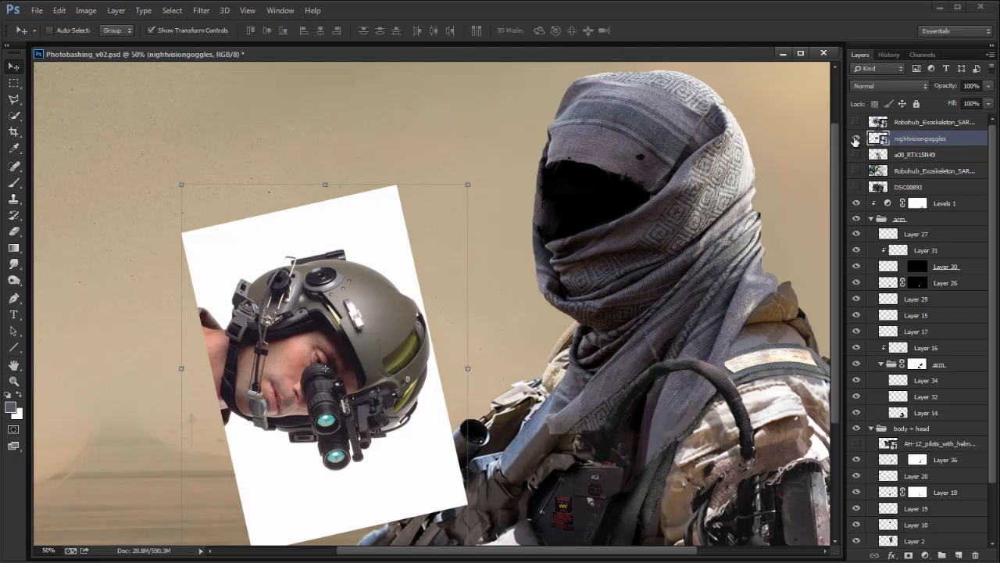
key(w)
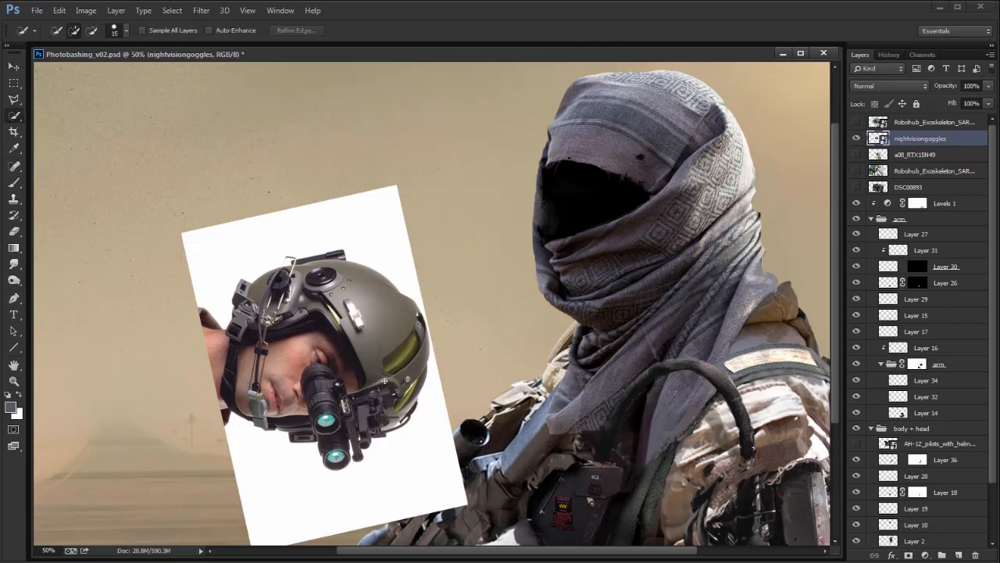
drag(355, 397, 369, 355)
drag(349, 309, 349, 308)
mouse_move(339, 311)
mouse_down()
mouse_move(286, 296)
mouse_move(259, 307)
mouse_up()
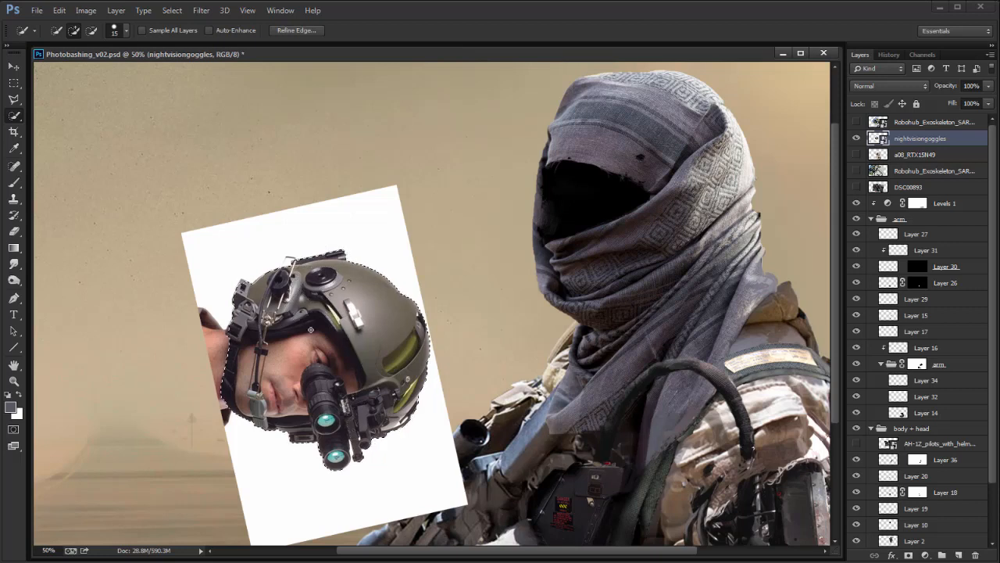
drag(336, 357, 338, 372)
mouse_move(301, 346)
mouse_down()
mouse_move(260, 396)
mouse_move(335, 456)
mouse_up()
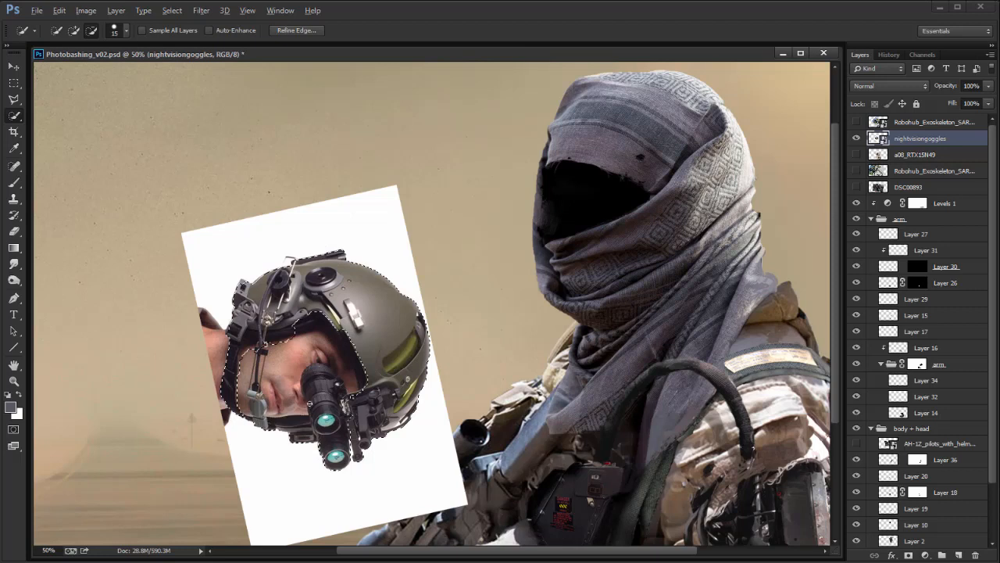
mouse_move(233, 372)
mouse_down()
mouse_move(242, 351)
mouse_move(227, 336)
mouse_move(245, 327)
mouse_up()
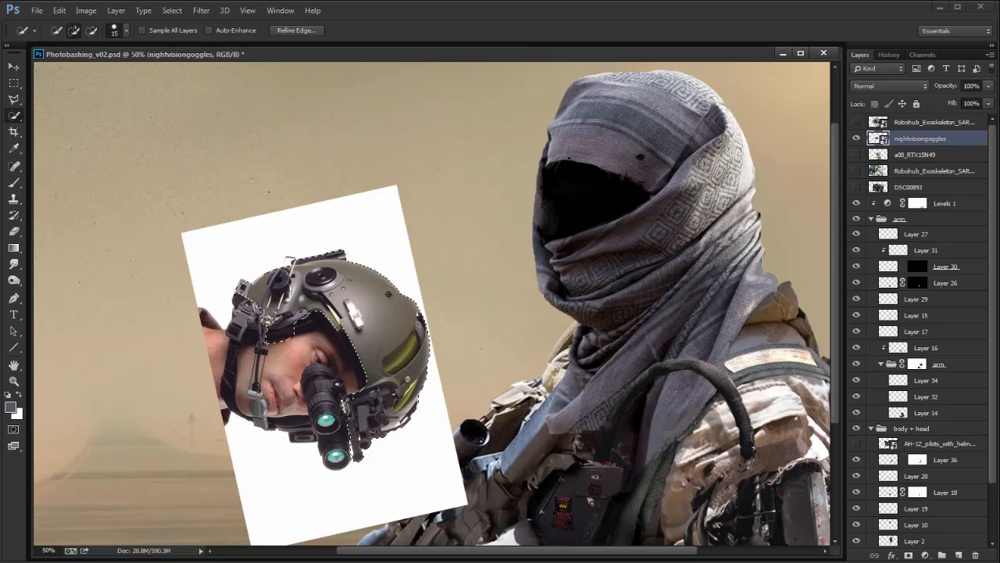
key(ctrl+j)
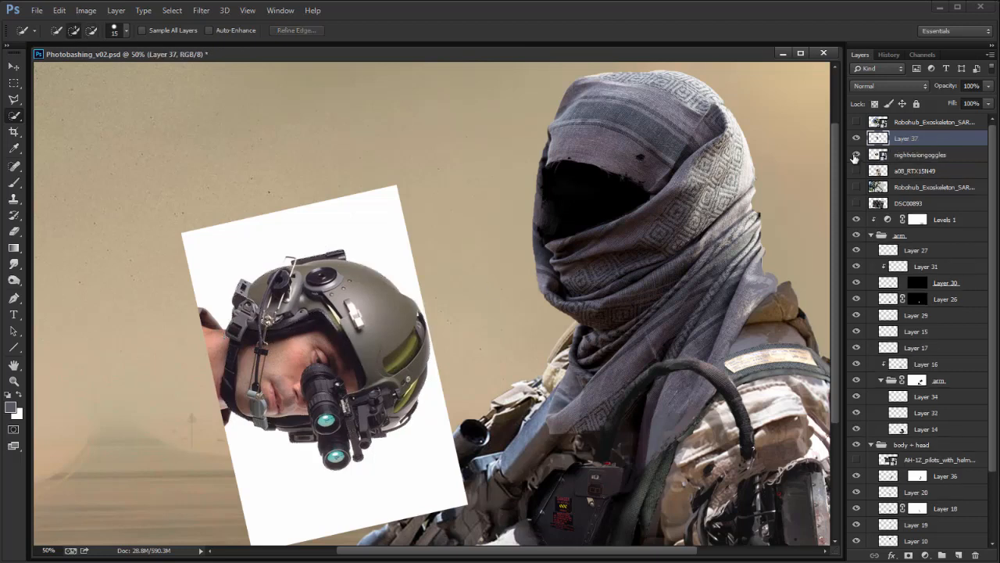
Step: Hide the nightvisiongoggles layer and scale the cut-out helmet piece down to about 69%
click(855, 154)
key(v)
drag(427, 249, 397, 283)
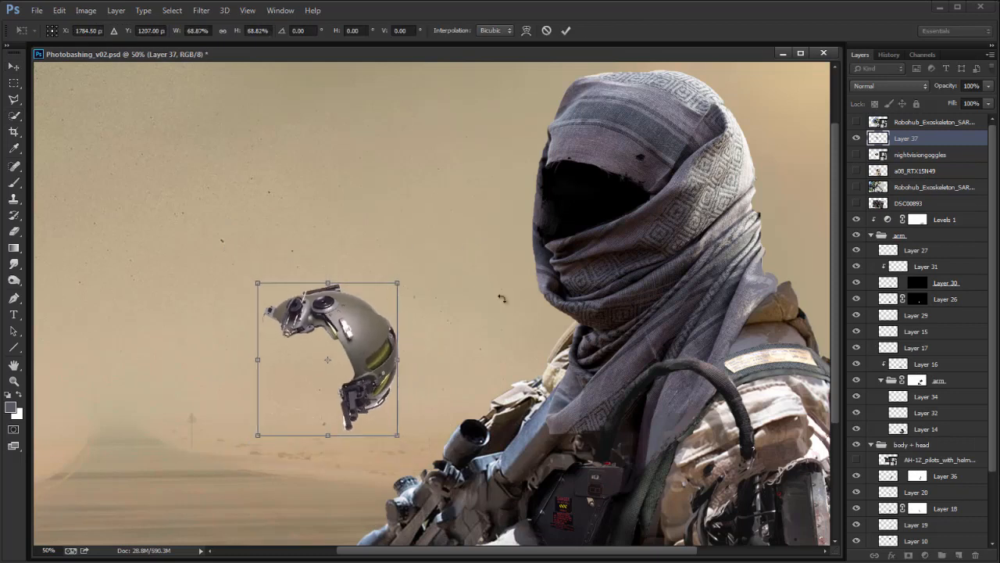
key(Return)
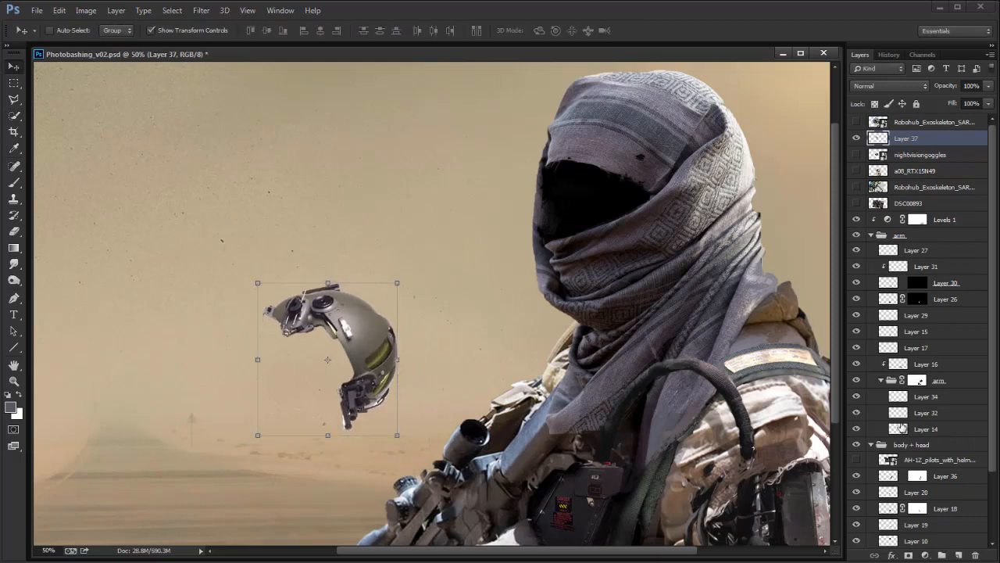
Step: Collapse the arm group, load the scarf's dark face opening as a selection, and fill the selection's inner gaps with the Lasso
click(869, 235)
click(856, 346)
click(856, 346)
ctrl+click(888, 345)
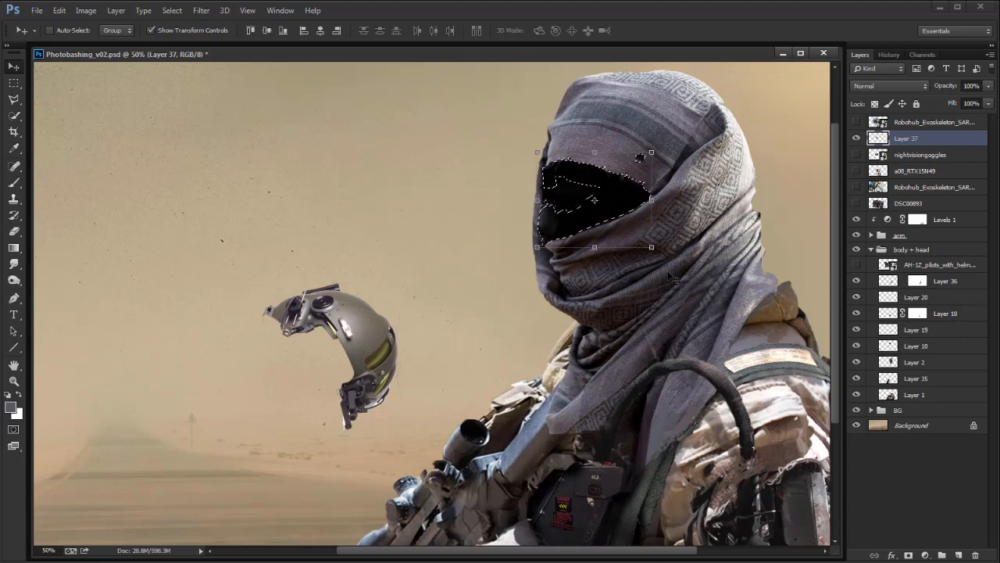
key(l)
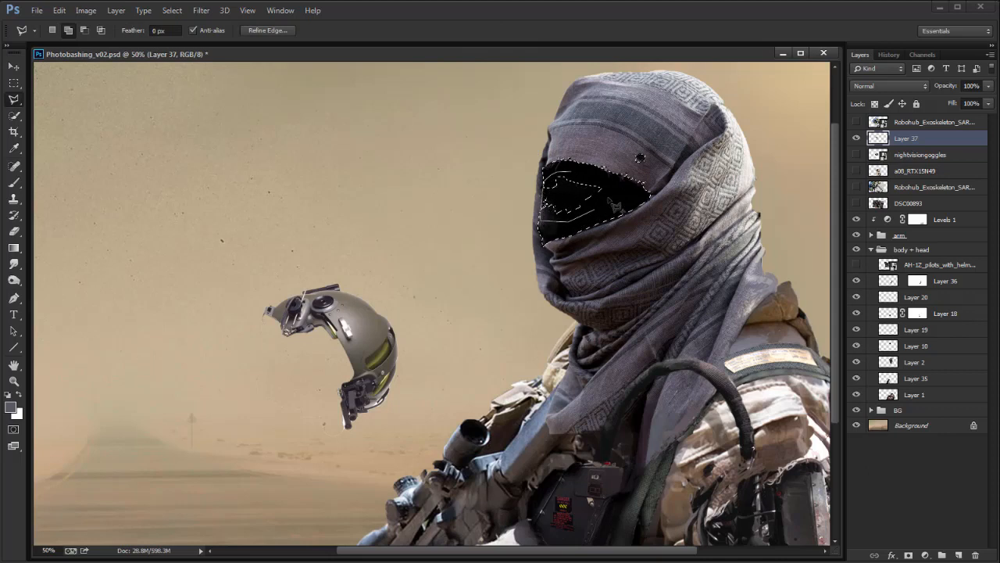
click(590, 175)
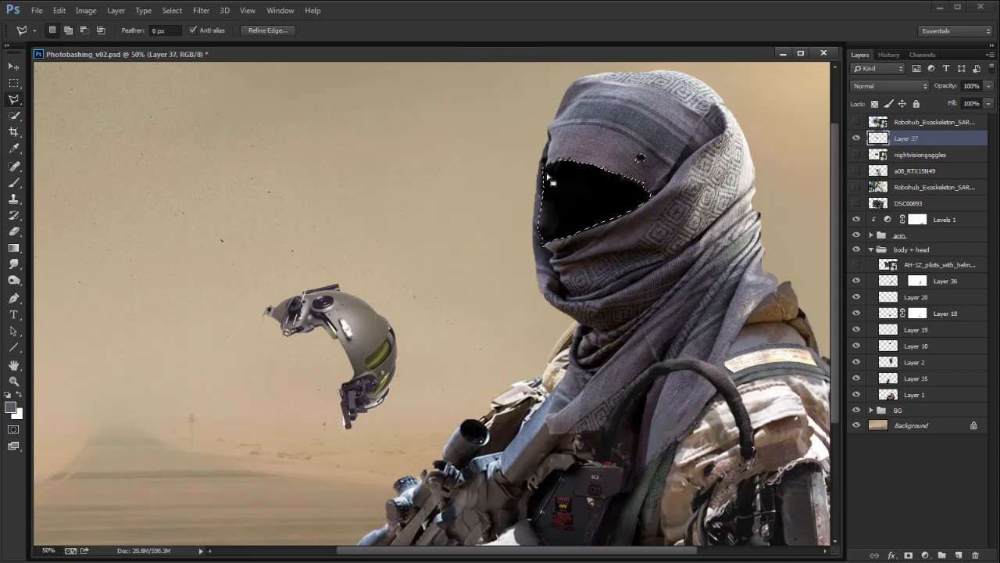
key(alt)
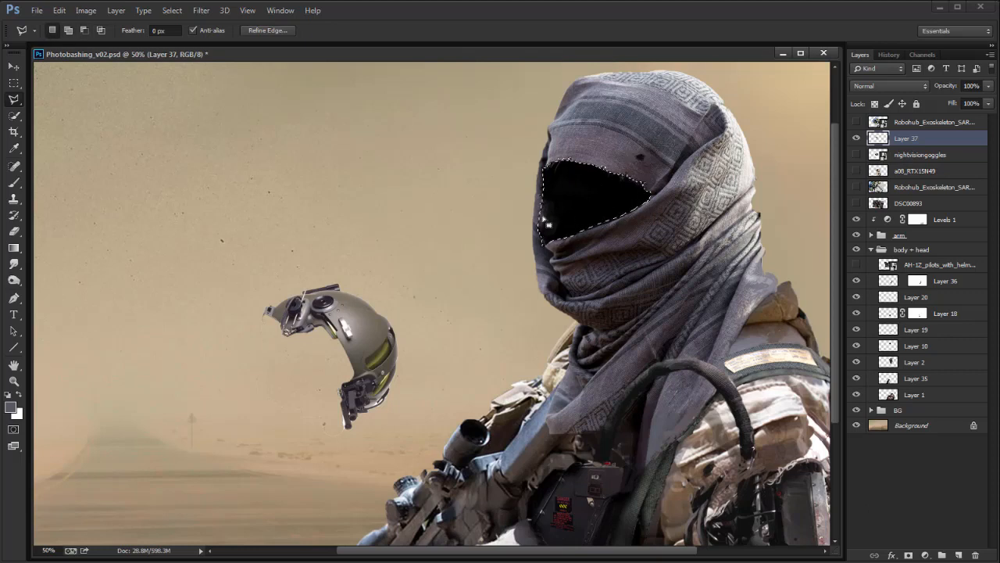
Step: Add a new layer above Layer 36 and mask it with the face-opening selection
click(950, 278)
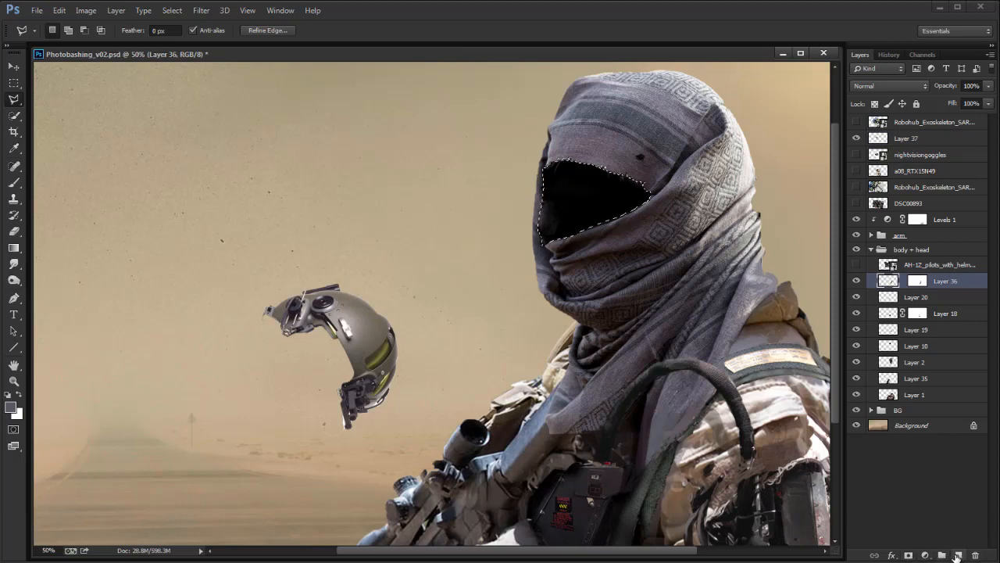
click(958, 555)
click(908, 555)
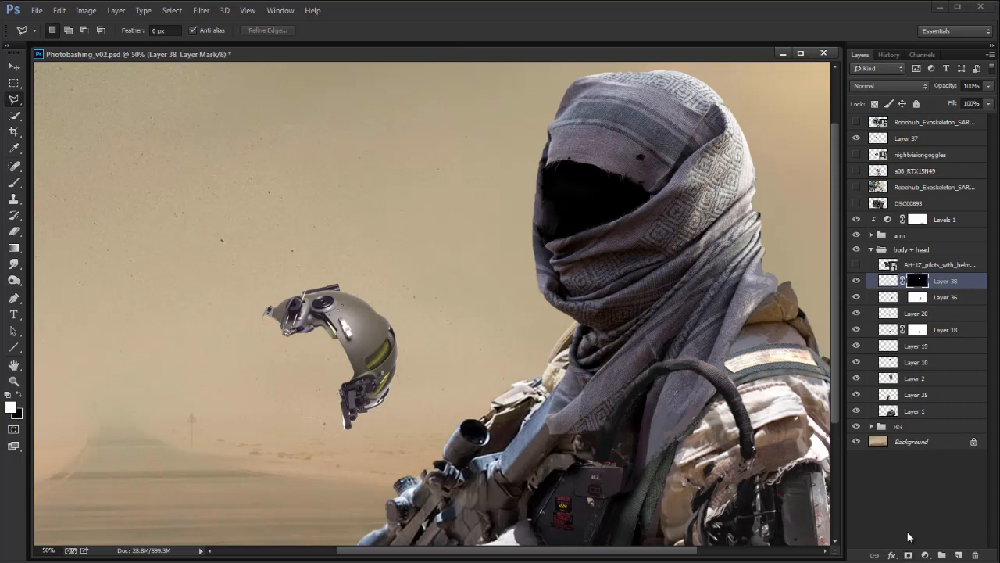
ctrl+click(921, 281)
key(m)
key(ctrl+d)
key(v)
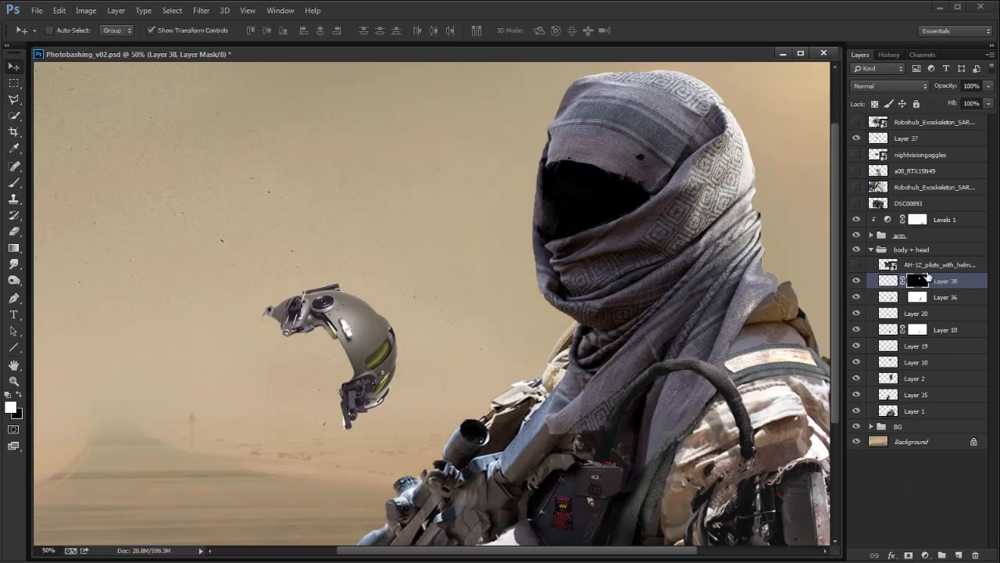
Step: Move Layer 37 directly above Layer 36, enlarge the helmet piece to about 134%, and rotate it about 23° over the face opening
click(901, 141)
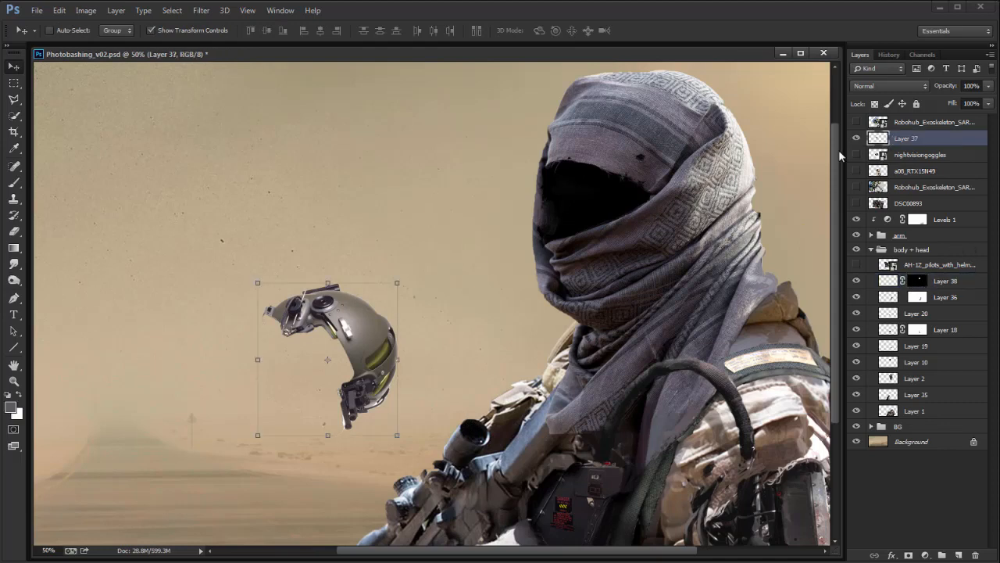
drag(948, 140, 930, 282)
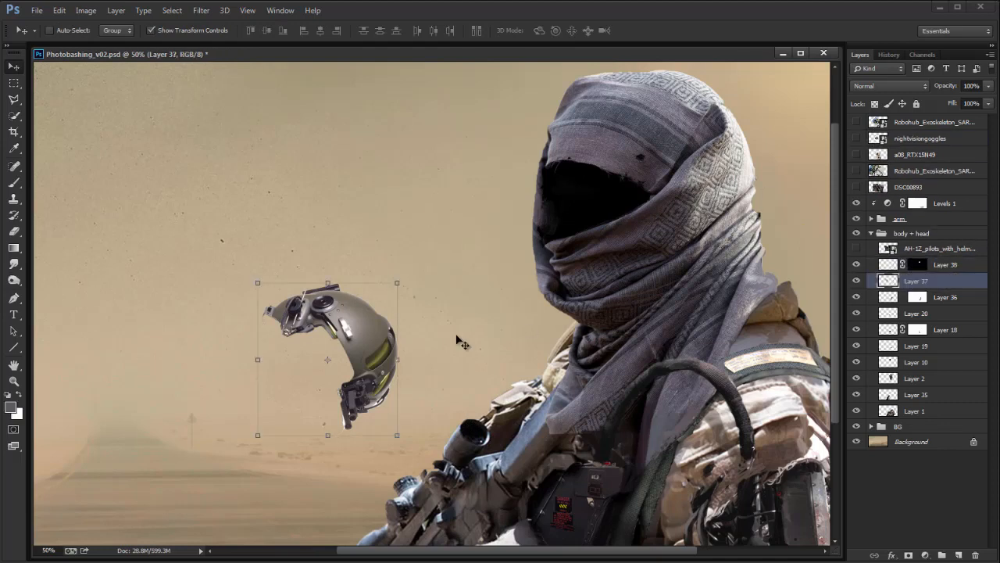
drag(398, 283, 443, 233)
drag(416, 360, 668, 205)
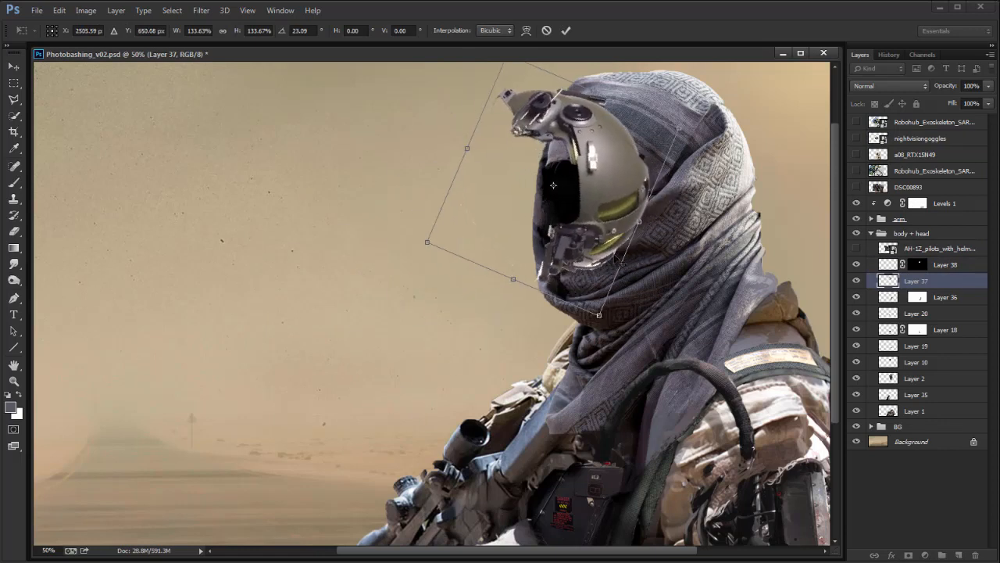
key(Return)
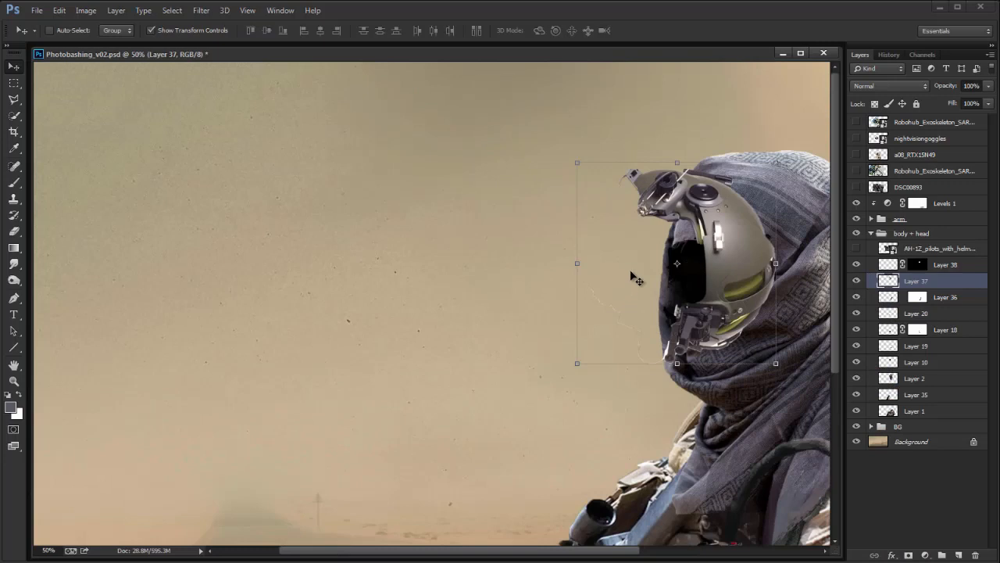
Step: Warp the helmet piece to follow the head's curve, then shift and reshape it to sit over the scarf's face opening
scroll(636, 279, right, 5)
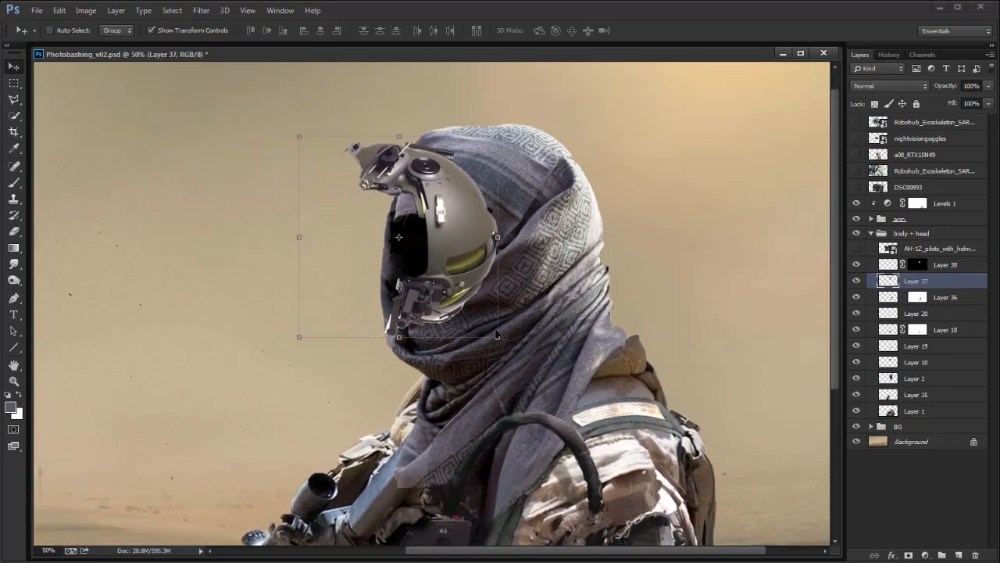
key(ctrl+t)
right_click(493, 340)
click(513, 408)
drag(462, 282, 448, 267)
drag(358, 314, 357, 321)
key(Return)
drag(458, 302, 481, 303)
drag(513, 240, 542, 244)
key(Return)
drag(501, 278, 501, 274)
Step: Mask Layer 37 with the face-opening shape from Layer 38's mask so the helmet piece stays within the opening
ctrl+click(917, 264)
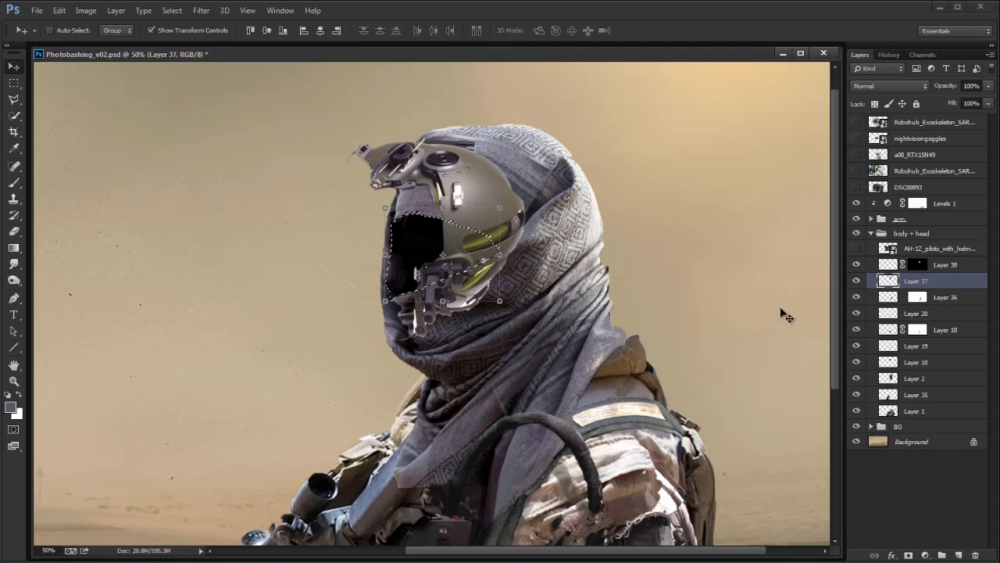
drag(918, 265, 919, 268)
click(908, 555)
key(ctrl+i)
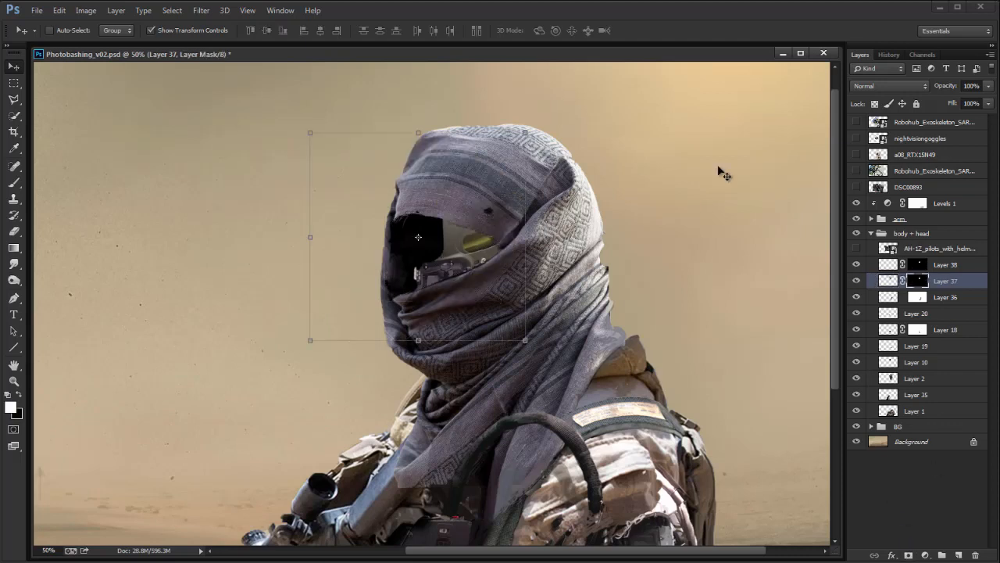
Step: Scale Layer 37's helmet piece to about 84% inside its mask and rotate it about -24° into the upper face opening
click(888, 281)
drag(476, 277, 526, 294)
drag(560, 238, 551, 201)
drag(521, 284, 550, 286)
drag(617, 330, 575, 315)
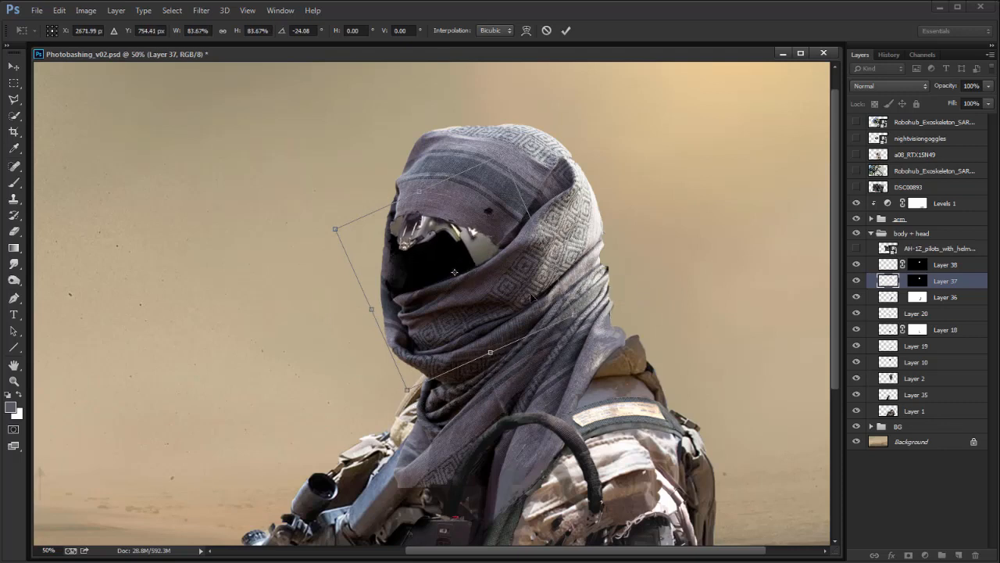
Step: Warp the helmet piece so its metal mount curves along the upper edge of the face opening
right_click(494, 310)
click(538, 405)
drag(494, 276, 480, 256)
drag(414, 229, 407, 221)
mouse_move(358, 282)
mouse_down()
mouse_move(375, 270)
mouse_move(369, 293)
mouse_up()
drag(335, 229, 360, 238)
drag(421, 254, 414, 245)
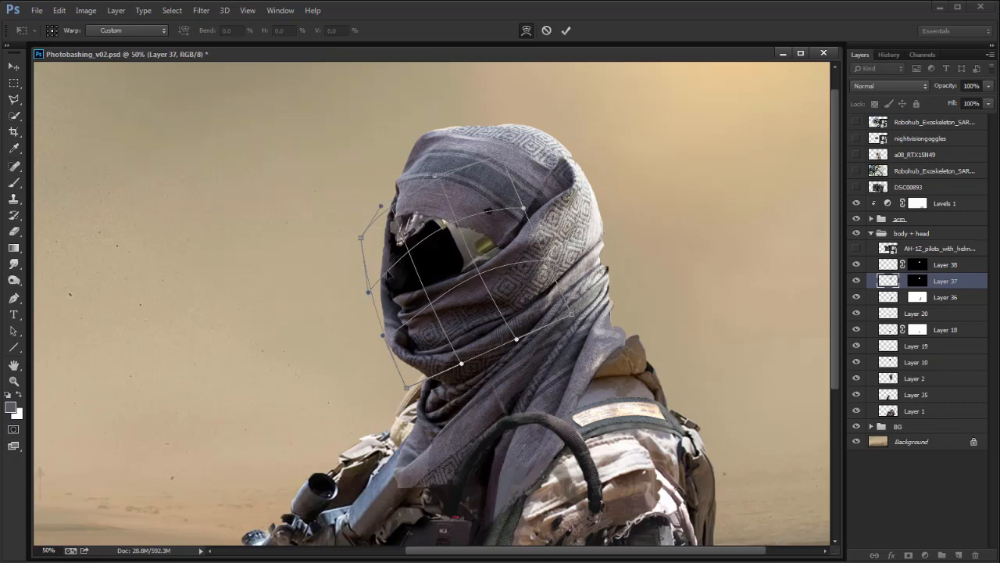
key(Return)
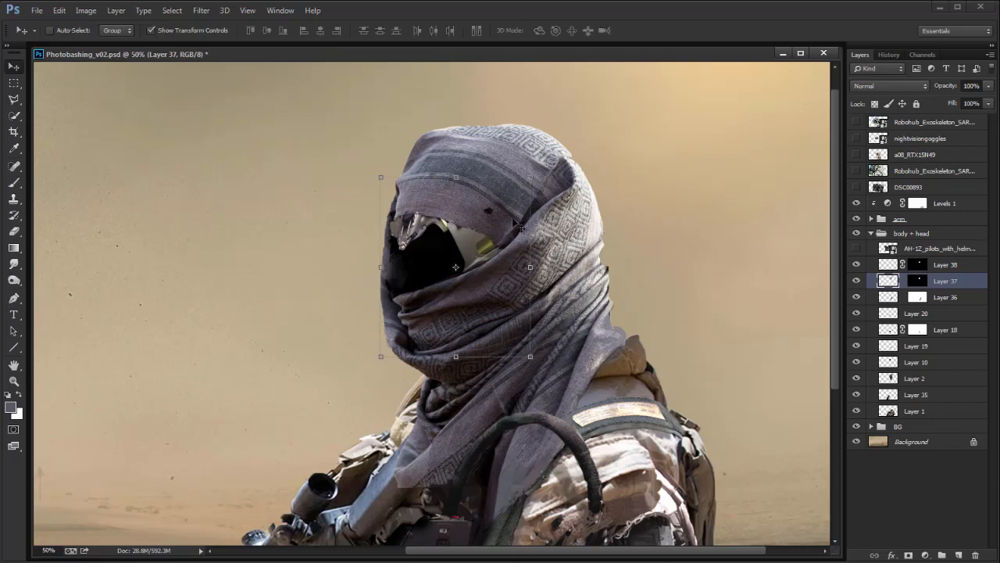
Step: Erase the helmet shell from Layer 37 with a 45 px eraser, keeping the metal mount at the front of the face opening
key(e)
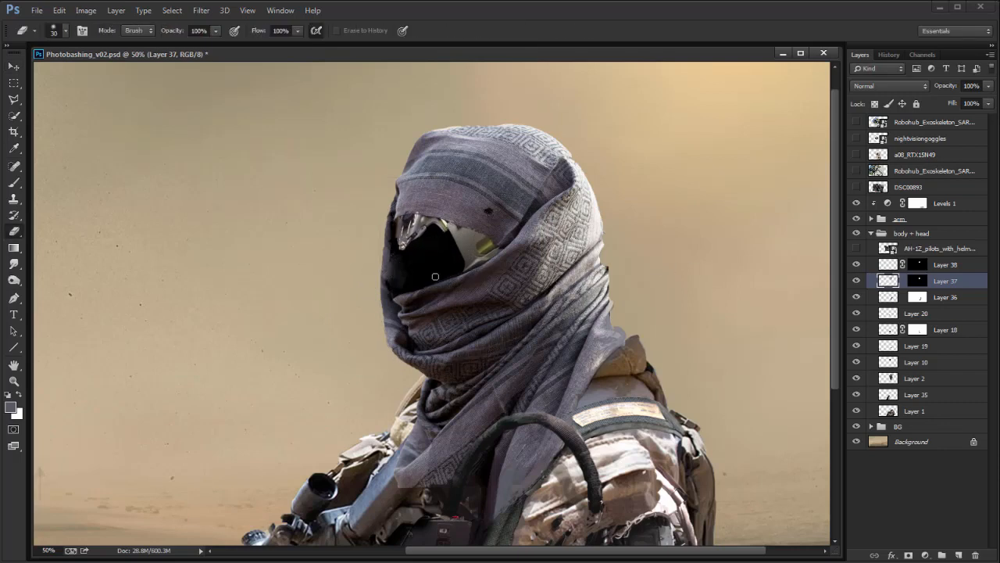
right_click(396, 229)
click(522, 381)
click(392, 239)
drag(388, 246, 398, 213)
drag(465, 253, 462, 274)
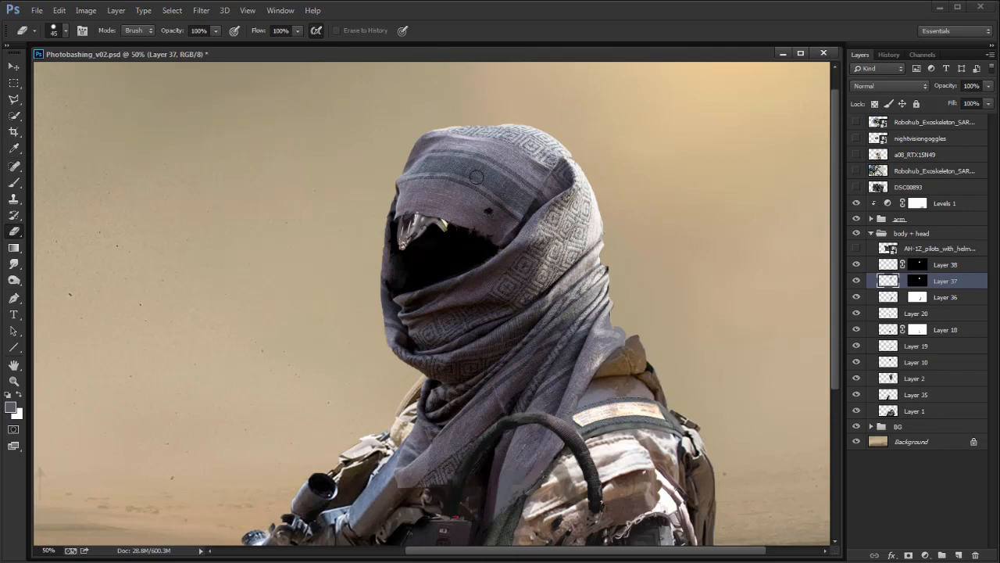
Step: Reposition the metal mount slightly under the scarf's brow edge with small nudges
key(v)
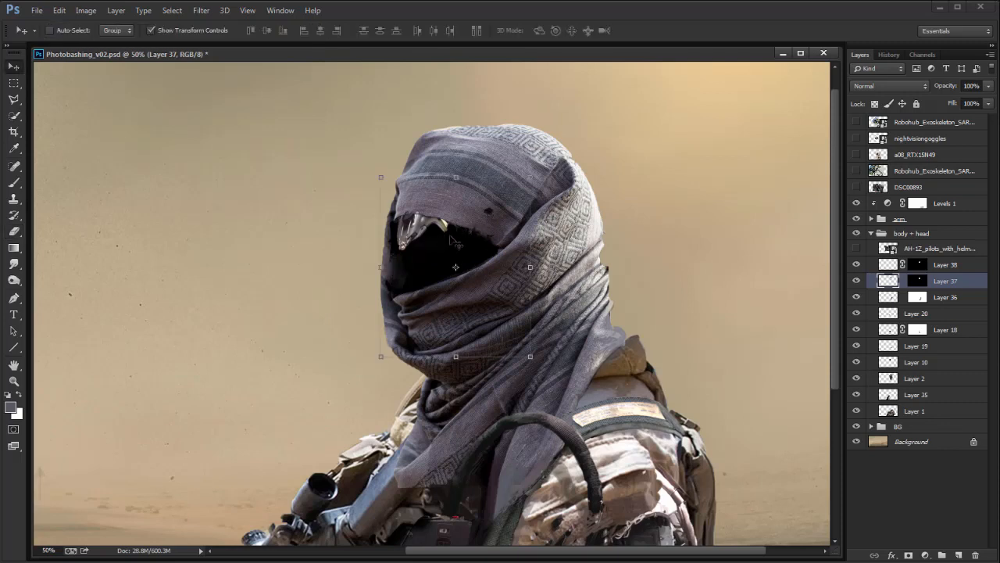
drag(444, 250, 453, 259)
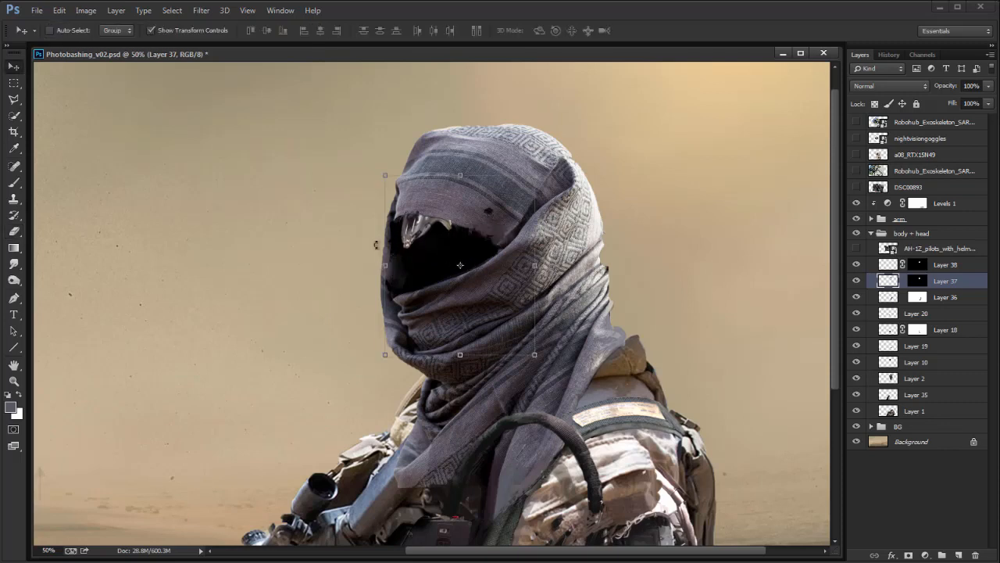
key(Right)
key(Right)
key(Up)
key(Up)
key(Up)
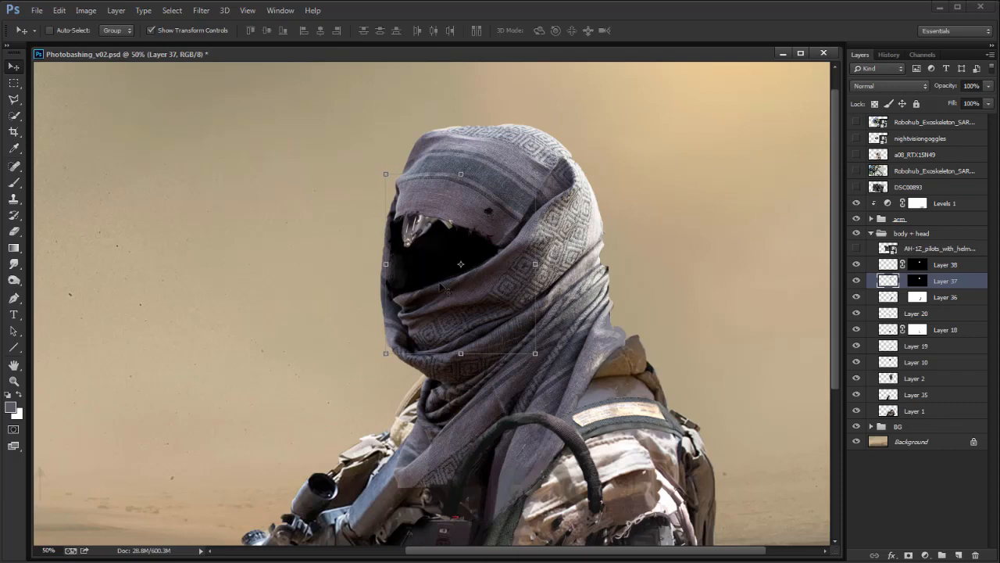
drag(465, 240, 466, 241)
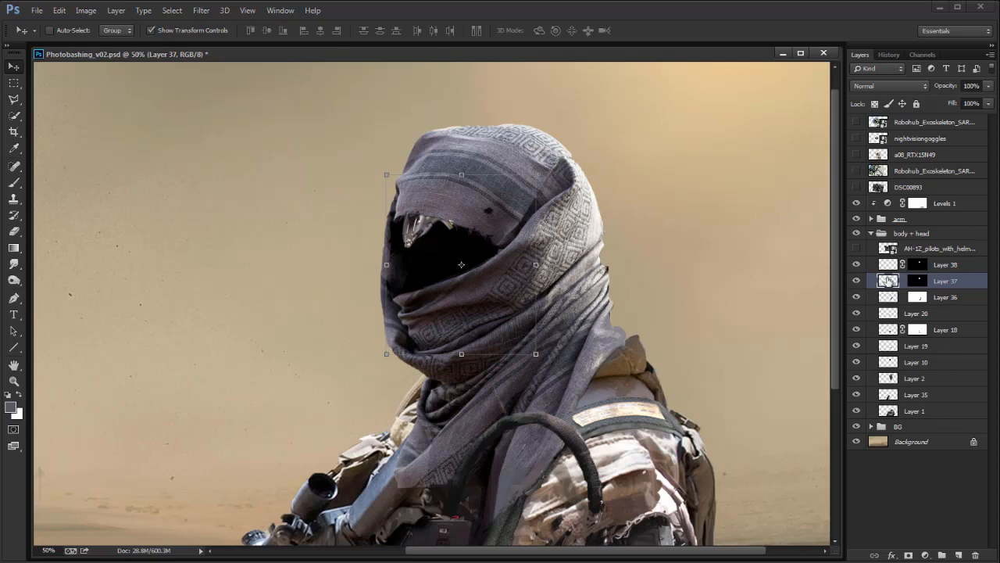
Step: Isolate parts of the metal mount with rectangular selections, adjust each part's position and angle under the brow, and deselect
drag(435, 249, 439, 247)
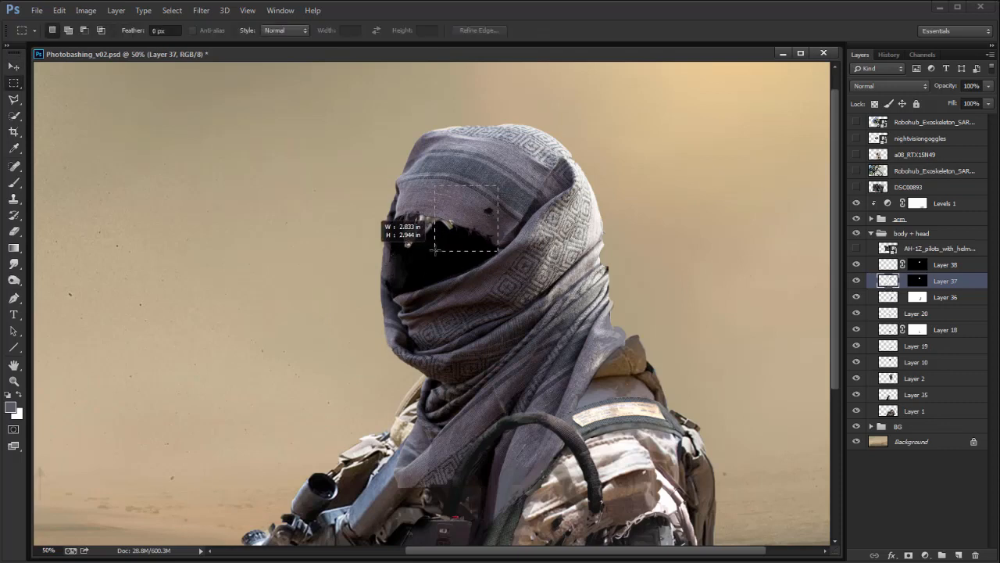
key(ctrl+t)
drag(516, 214, 546, 201)
key(Return)
key(m)
drag(383, 275, 441, 232)
key(v)
drag(412, 275, 415, 263)
key(Return)
key(m)
key(ctrl+d)
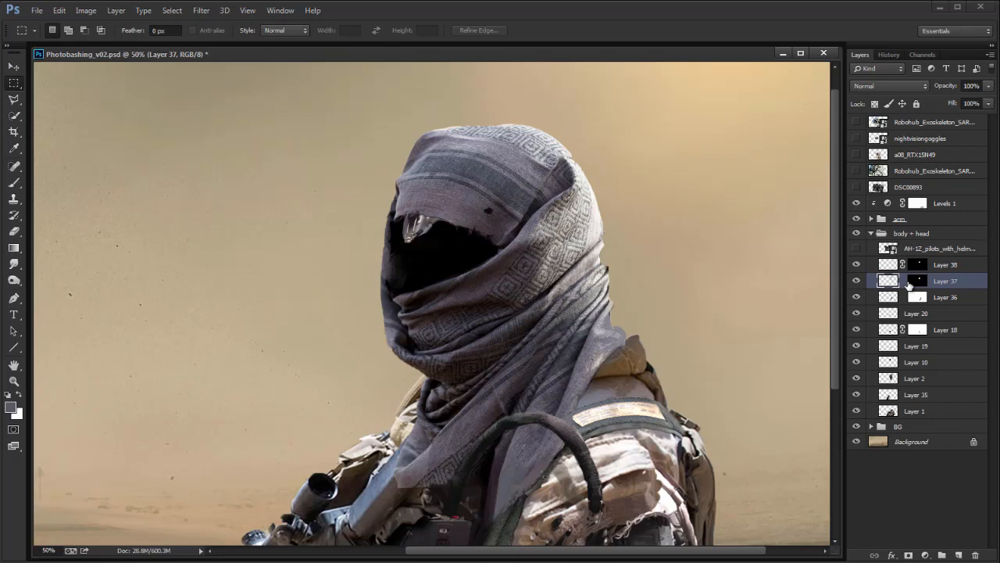
Step: Add a layer clipped to Layer 37, paint black shading over the metal mount, and soften it with the Smudge tool at 20% strength
click(958, 555)
alt+click(937, 289)
key(b)
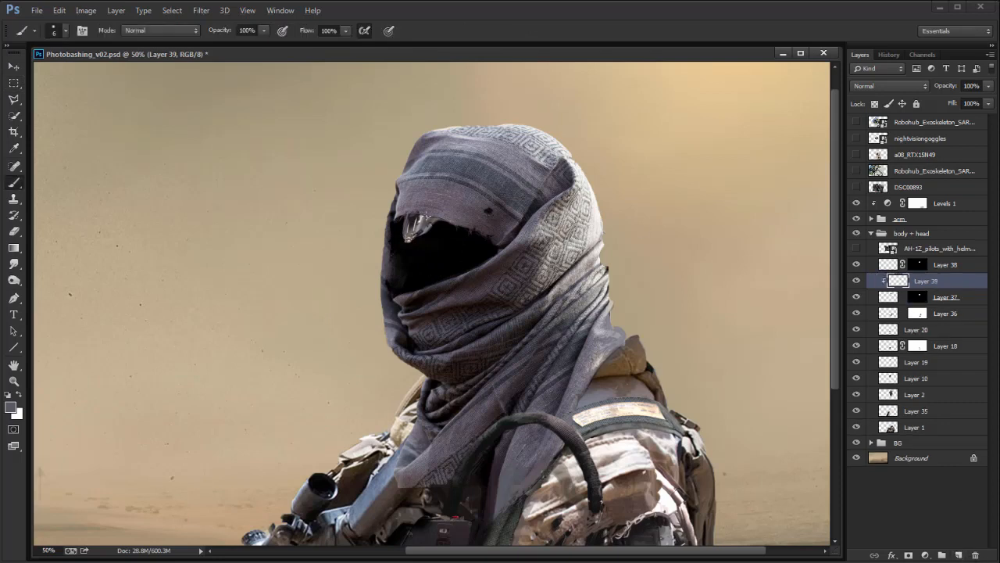
key(d)
key(r)
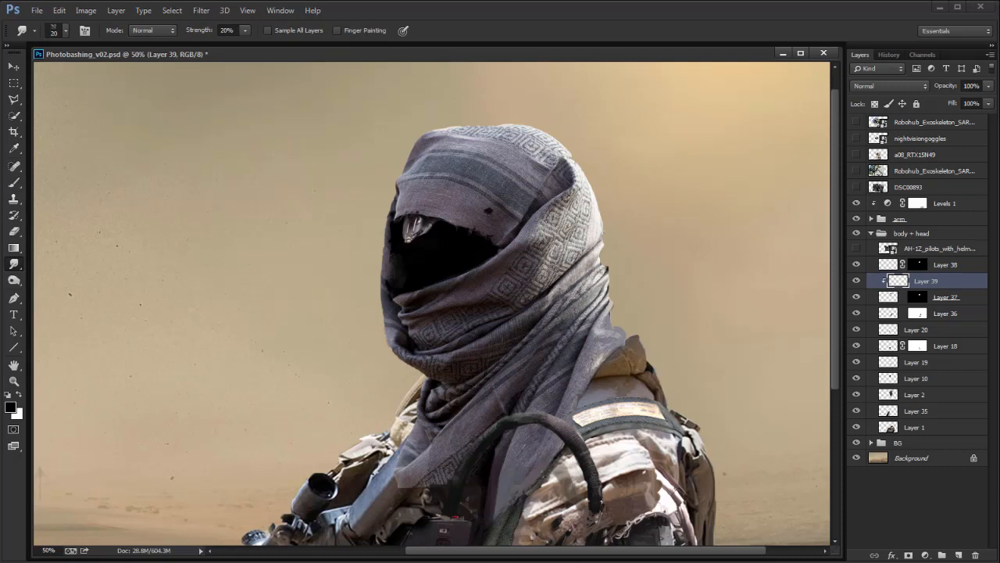
key(ctrl+minus)
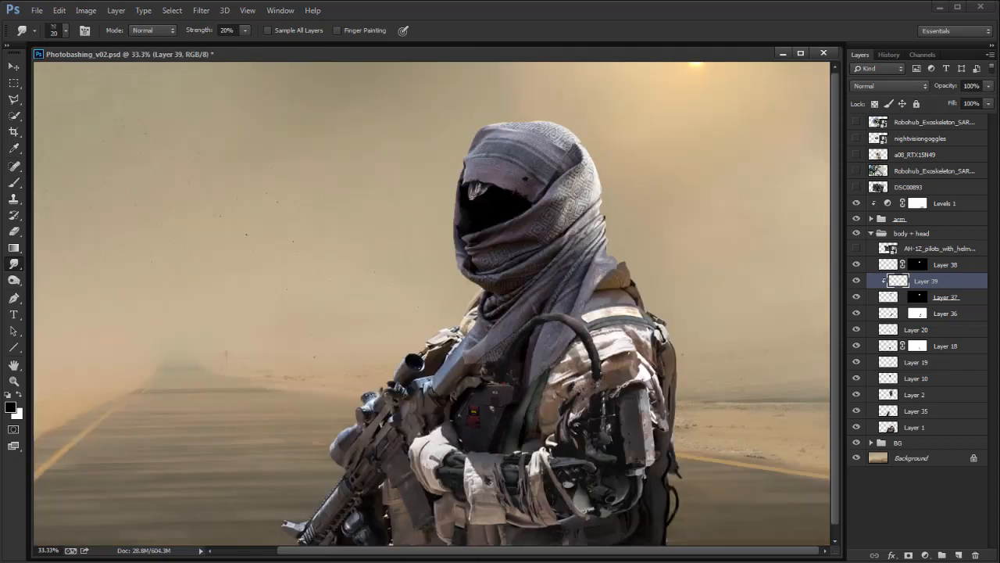
key(ctrl+plus)
drag(571, 399, 435, 521)
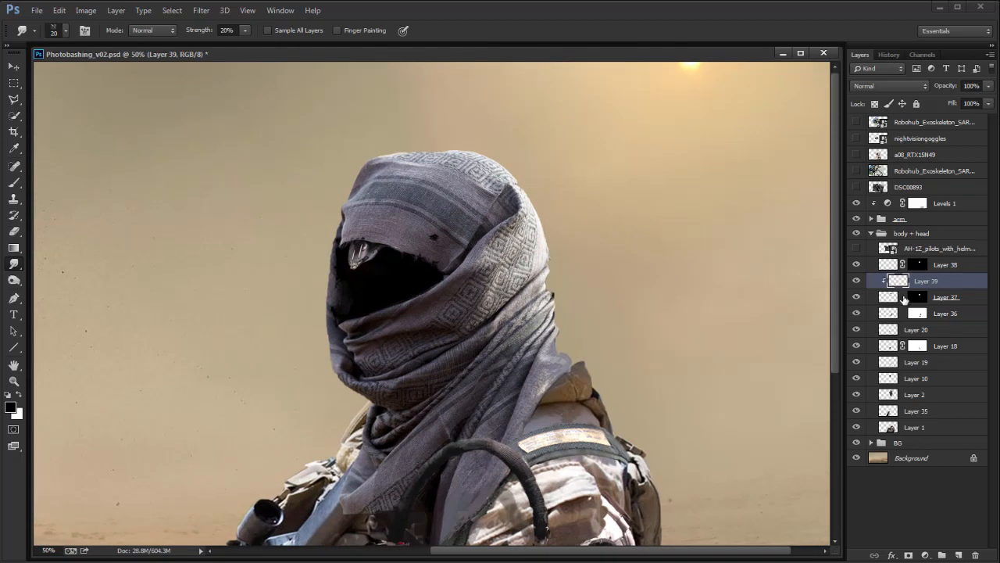
Step: Add a new layer, paint white eye highlights in the dark face opening, and flip the canvas horizontally
click(957, 555)
key(b)
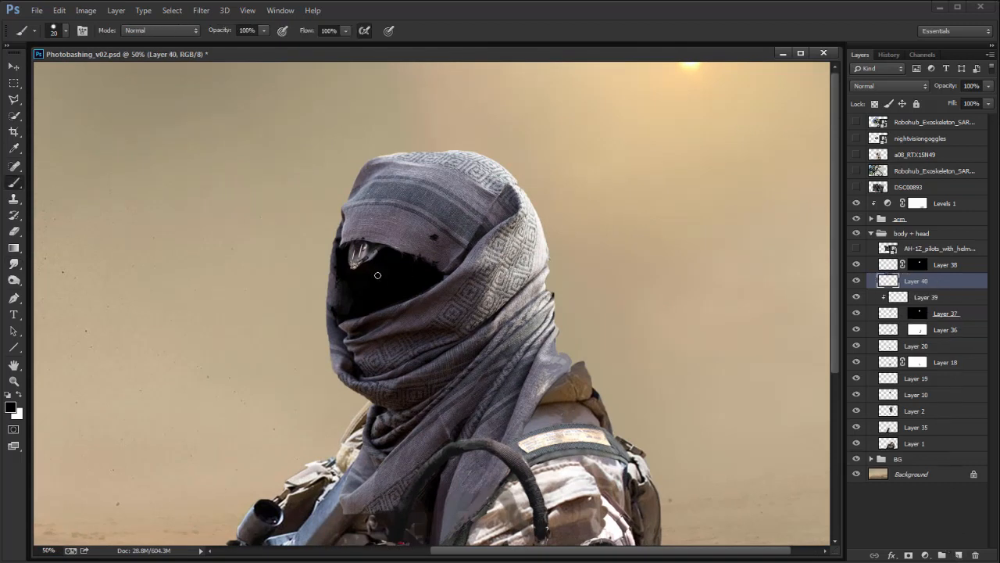
key(x)
key(ctrl+minus)
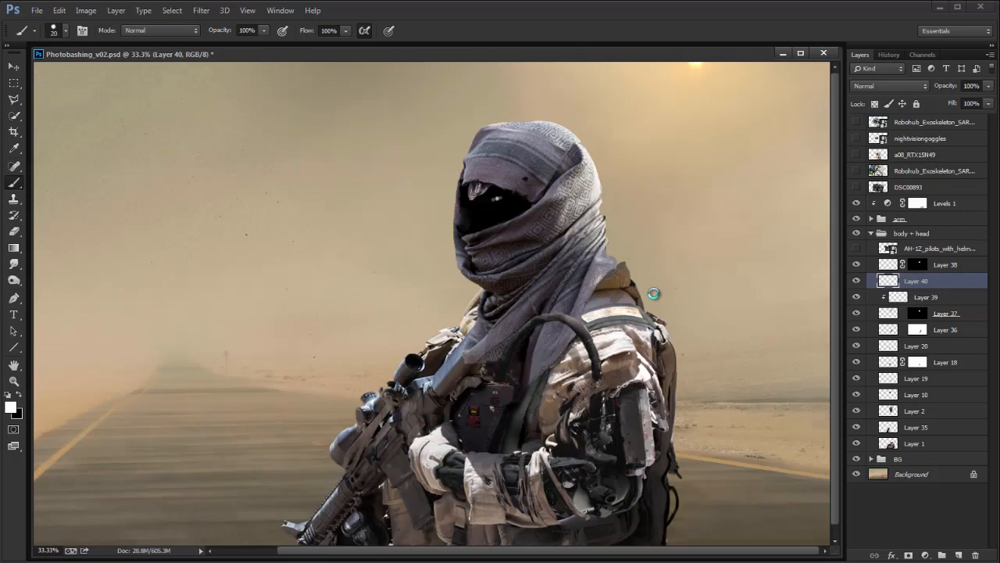
key(F2)
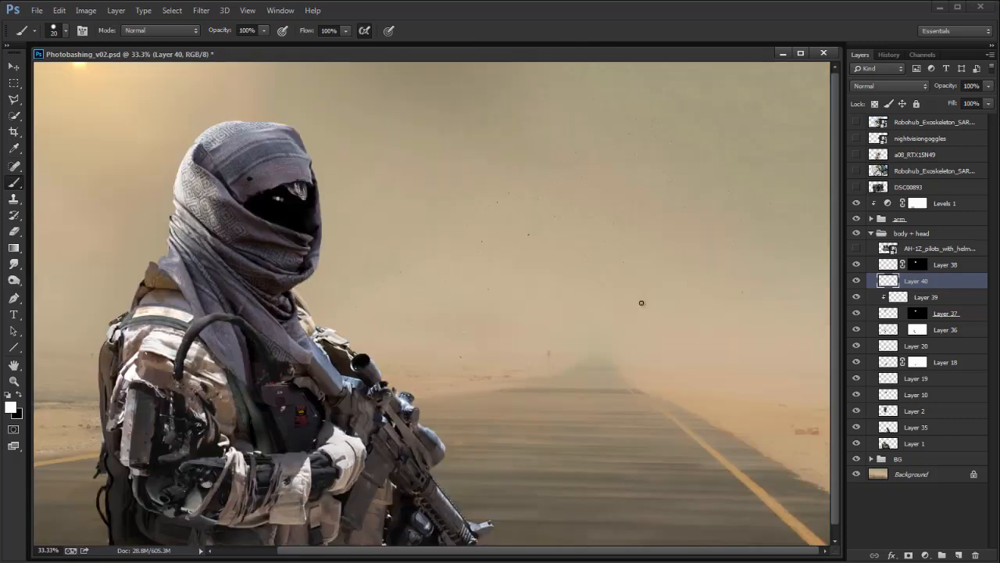
key(ctrl+plus)
mouse_move(293, 166)
mouse_down()
mouse_move(467, 273)
mouse_move(449, 286)
mouse_move(458, 286)
mouse_up()
Step: Erase the stray white paint and move the remaining eye highlight close to the metal mount
key(v)
key(e)
click(395, 251)
click(374, 254)
key(v)
drag(411, 287, 412, 286)
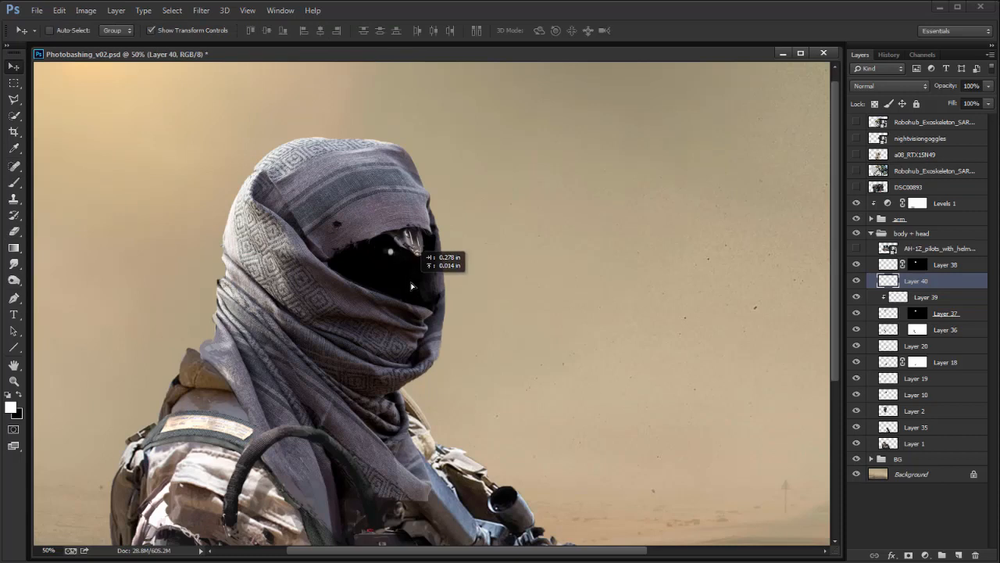
Step: Add another layer and paint grey shading around the eye in a color sampled from the mount, using a 20 px brush
key(b)
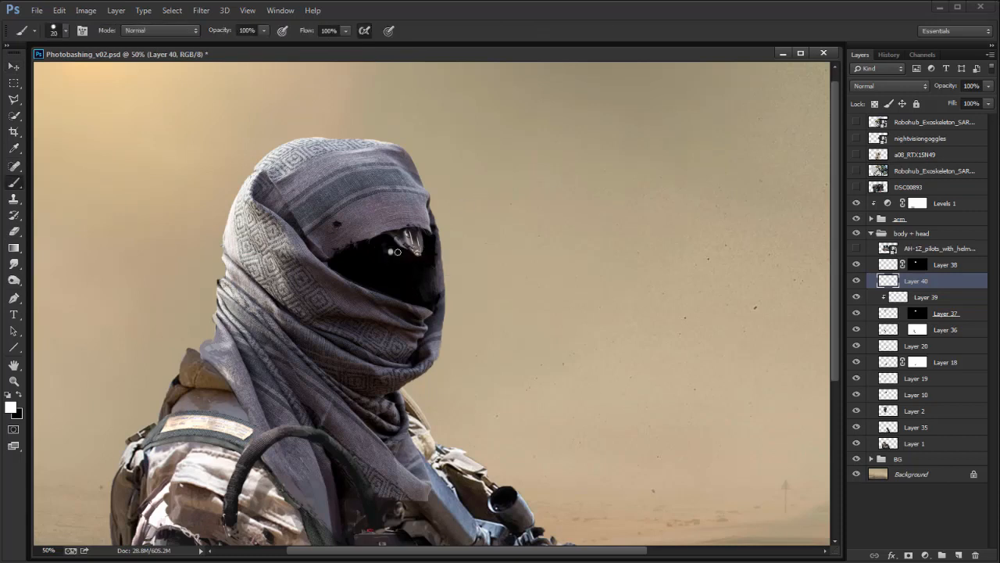
click(960, 554)
key(x)
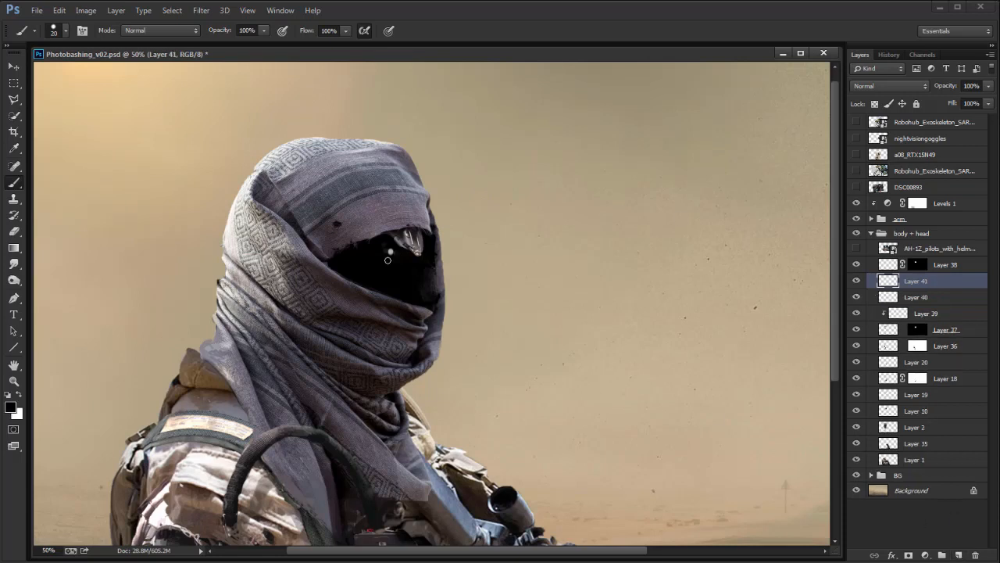
alt+click(411, 239)
key(r)
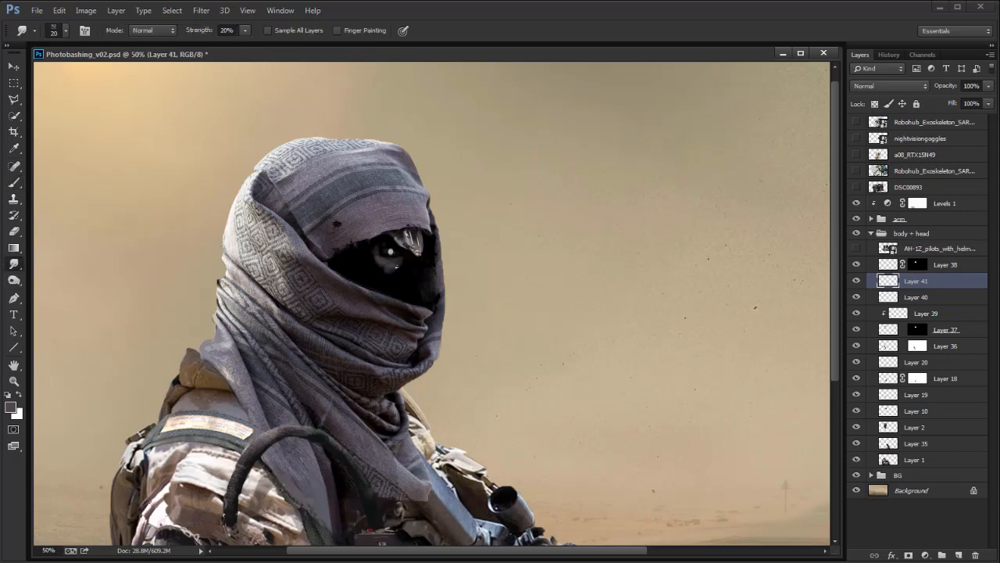
Step: Paint the nose and cheek planes in grey below the mount, soften them with a 40 px smudge, and flip the canvas back
key(b)
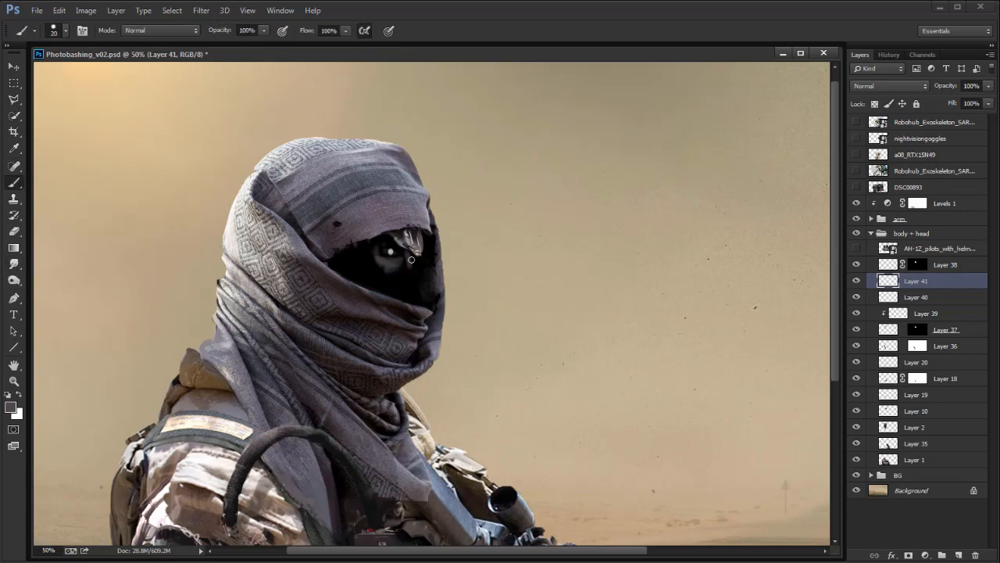
mouse_move(414, 256)
mouse_down()
mouse_move(425, 290)
mouse_move(413, 258)
mouse_move(408, 293)
mouse_move(425, 293)
mouse_move(422, 270)
mouse_move(429, 307)
mouse_up()
key(e)
key(b)
drag(407, 269, 402, 277)
key(r)
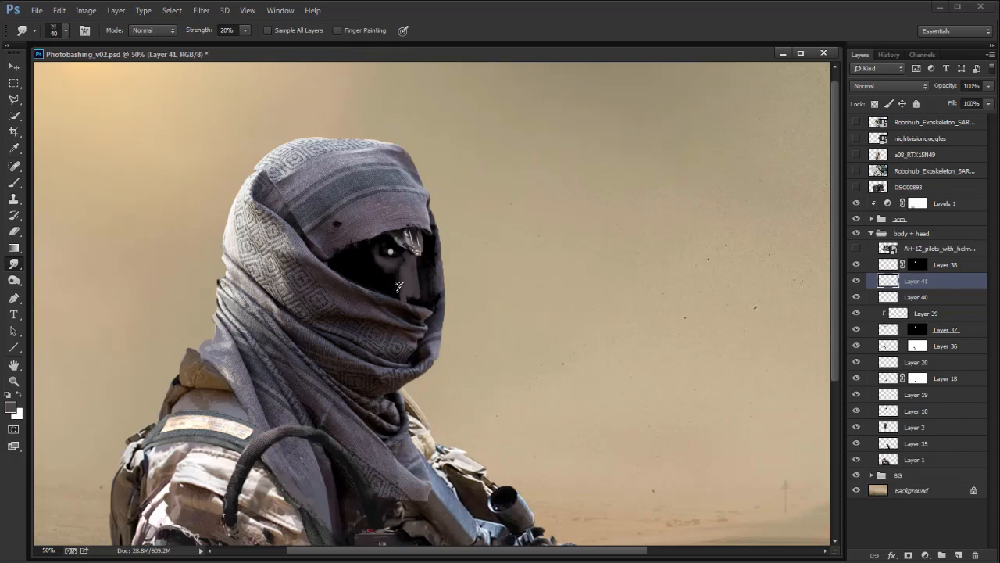
key(e)
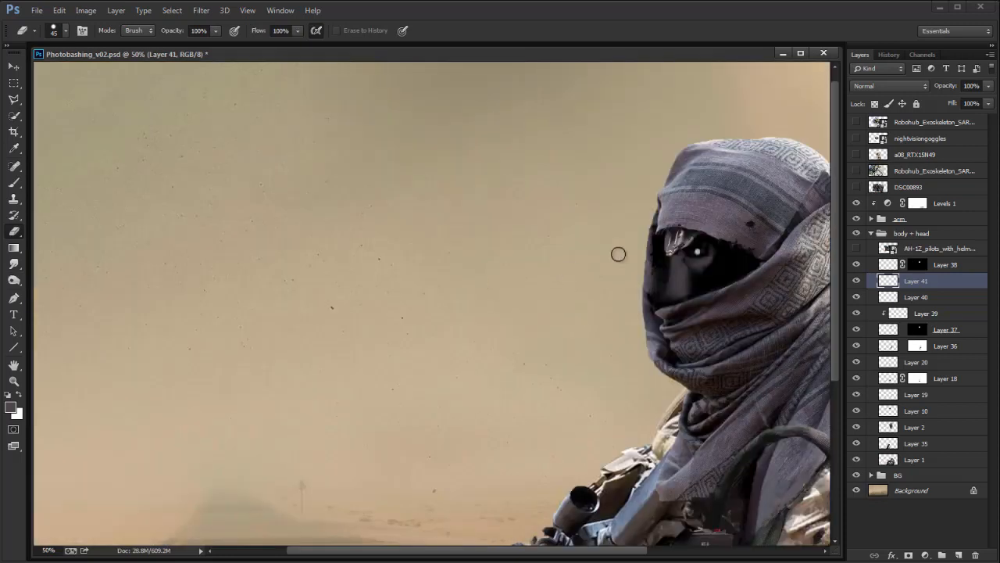
Step: Add grey shading to the cheek beside the eye and blend it with the nose using the Smudge tool
drag(759, 277, 599, 289)
key(b)
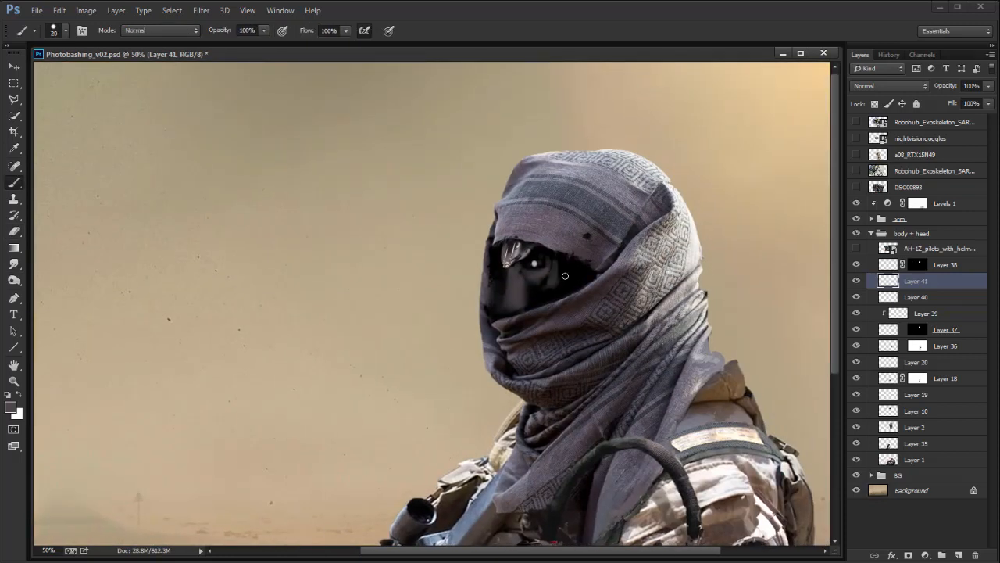
key(r)
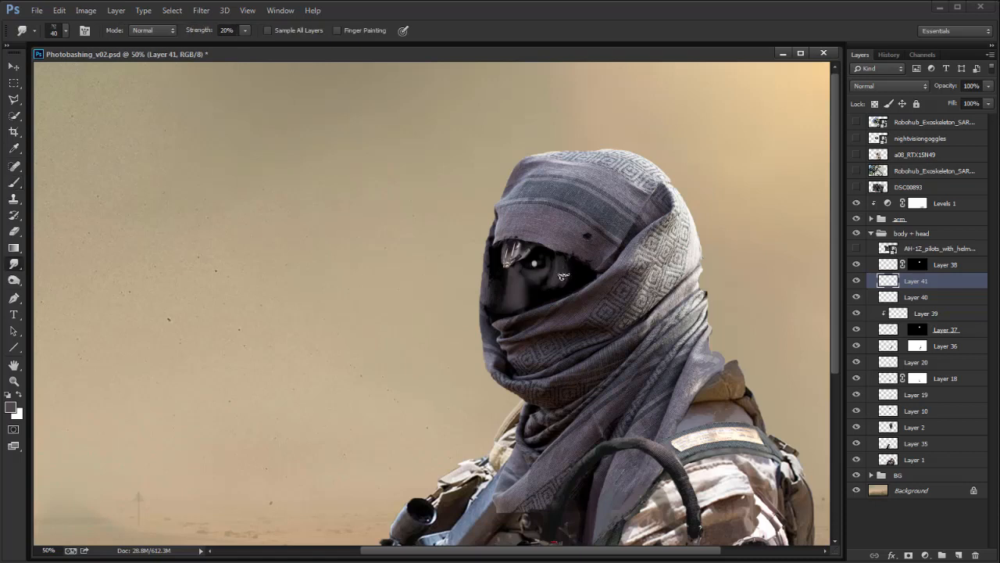
drag(508, 320, 515, 275)
key(b)
Step: Transform the painted face shading on Layer 41 to fit the proportions of the face opening
key(ctrl+t)
drag(591, 334, 558, 289)
key(Return)
key(v)
key(ctrl+t)
Step: Smudge the cheek and nose shading, and paint a dark contour around the nose with a sampled color
key(r)
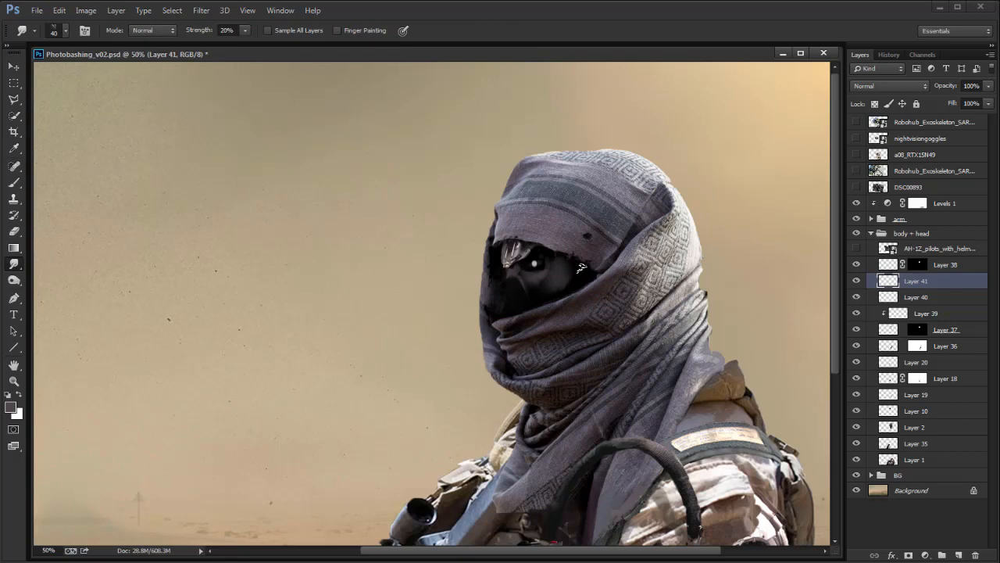
mouse_move(581, 270)
mouse_down()
mouse_move(507, 315)
mouse_move(514, 296)
mouse_move(503, 310)
mouse_move(502, 293)
mouse_move(511, 300)
mouse_move(502, 317)
mouse_move(508, 306)
mouse_move(519, 312)
mouse_move(500, 314)
mouse_move(508, 295)
mouse_move(520, 320)
mouse_move(492, 307)
mouse_move(521, 297)
mouse_move(510, 311)
mouse_move(501, 289)
mouse_up()
key(b)
key(r)
key(b)
alt+click(509, 290)
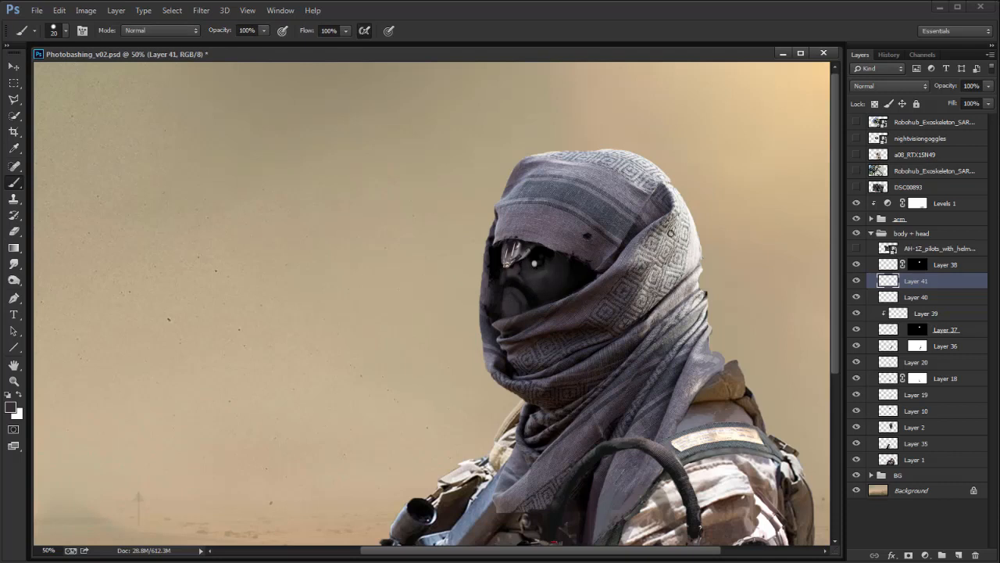
Step: Hide the metal mount on Layer 37 with its clipped shading, and toggle Layer 38 off and on to compare the face
key(d)
key(ctrl+minus)
key(ctrl+minus)
key(ctrl+plus)
key(ctrl+plus)
drag(648, 305, 599, 408)
click(857, 329)
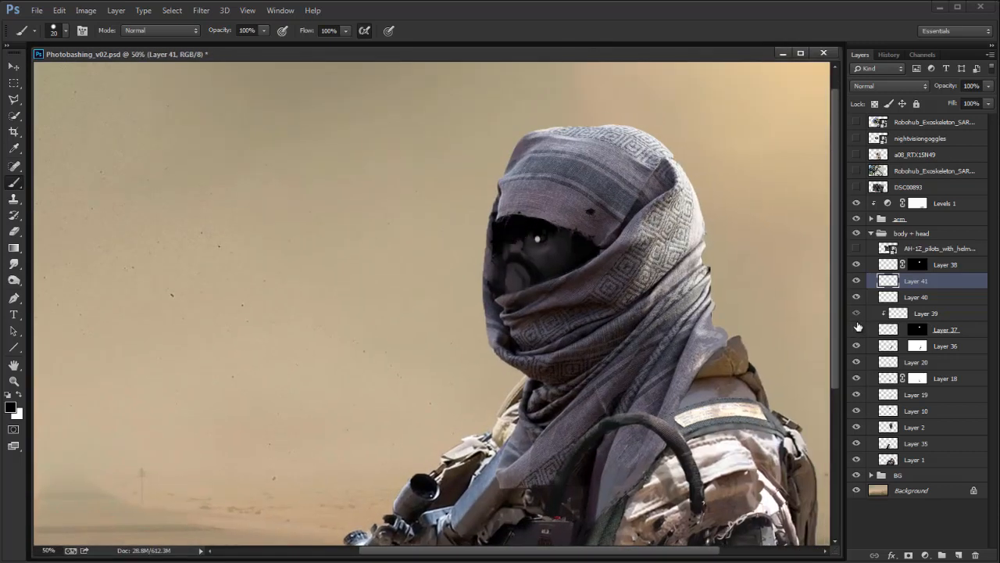
key(ctrl+minus)
key(ctrl+plus)
drag(669, 257, 665, 372)
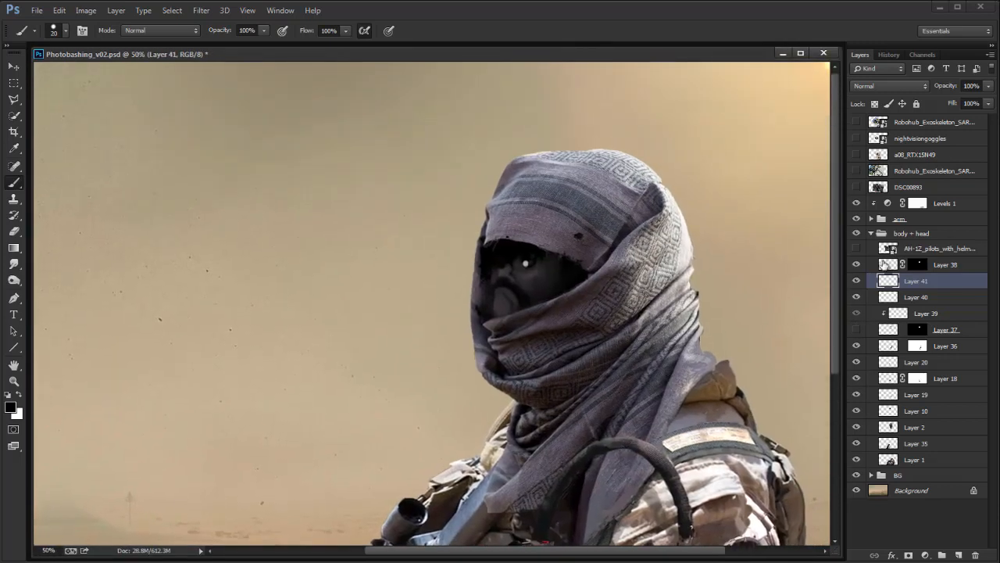
click(857, 265)
click(857, 265)
Step: Select Layers 40 and 41 together and slightly enlarge and shift the painted face and eye highlight within the opening
ctrl+click(944, 265)
key(v)
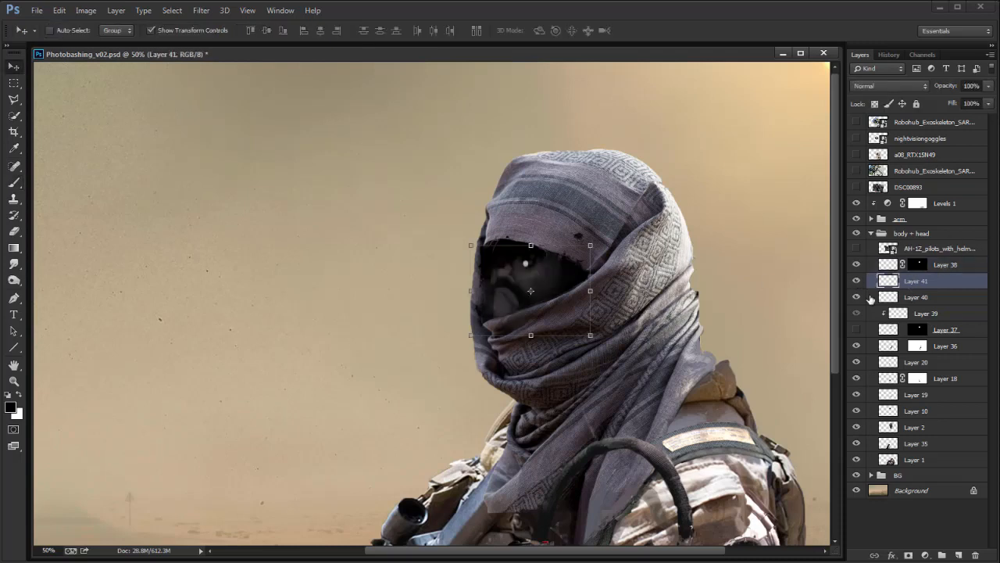
ctrl+click(919, 297)
mouse_move(591, 336)
mouse_down()
mouse_move(600, 346)
mouse_move(637, 335)
mouse_move(593, 338)
mouse_up()
key(Return)
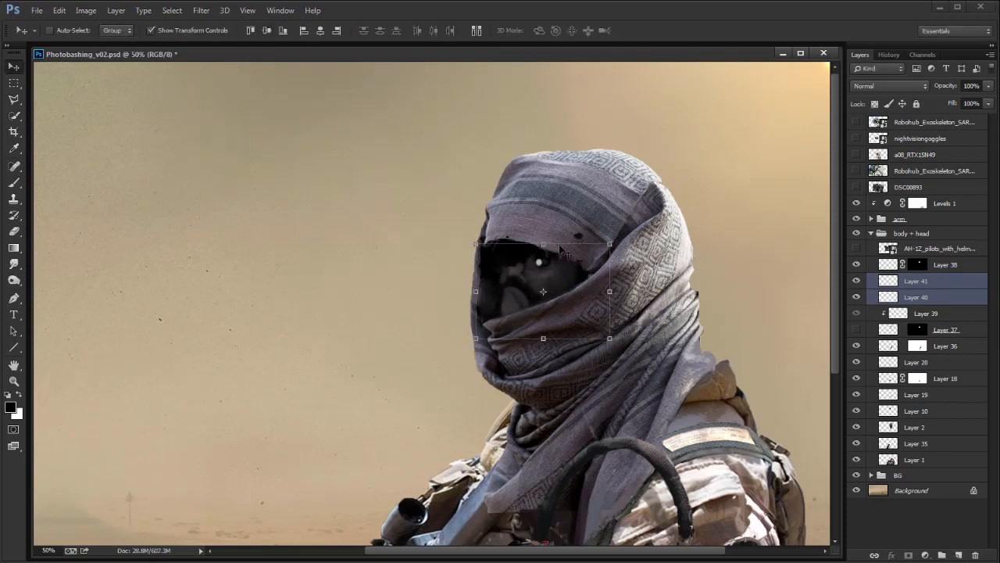
Step: On Layer 41, paint a second, smaller eye on the far side of the nose and rework the nose shading around it
key(b)
click(895, 281)
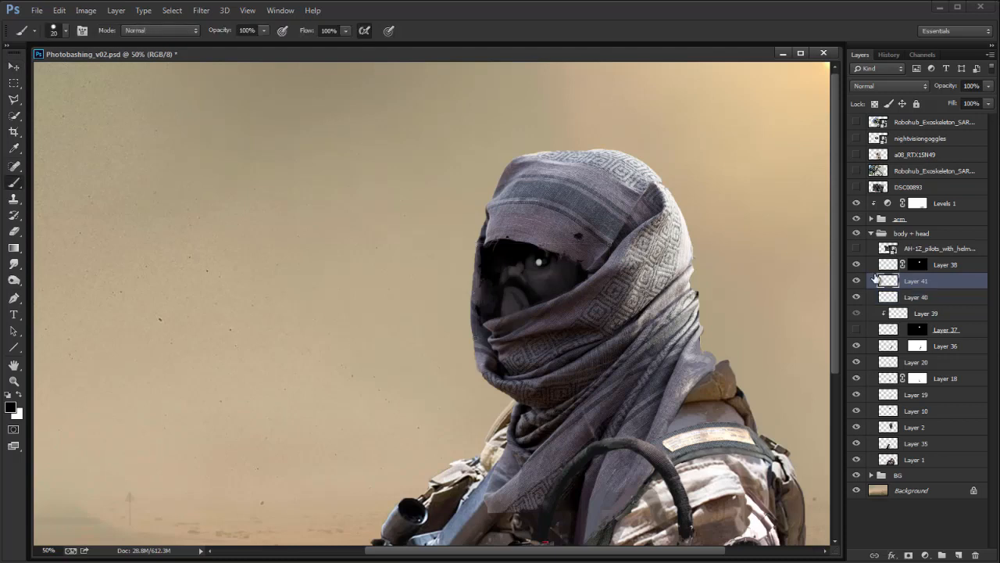
key(x)
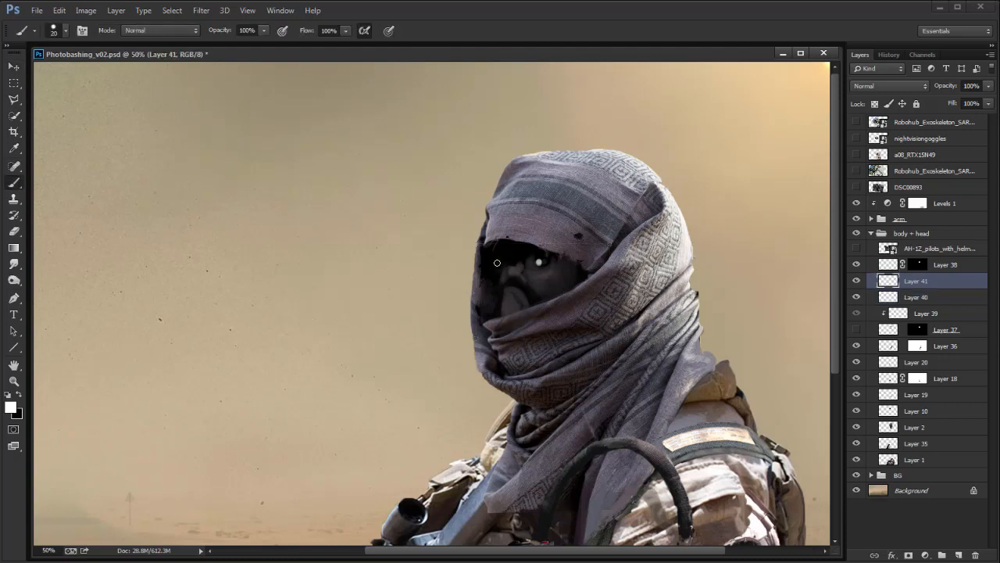
key(x)
key(x)
key(x)
click(505, 278)
key(x)
drag(519, 278, 502, 279)
key(x)
key(x)
key(x)
alt+click(547, 267)
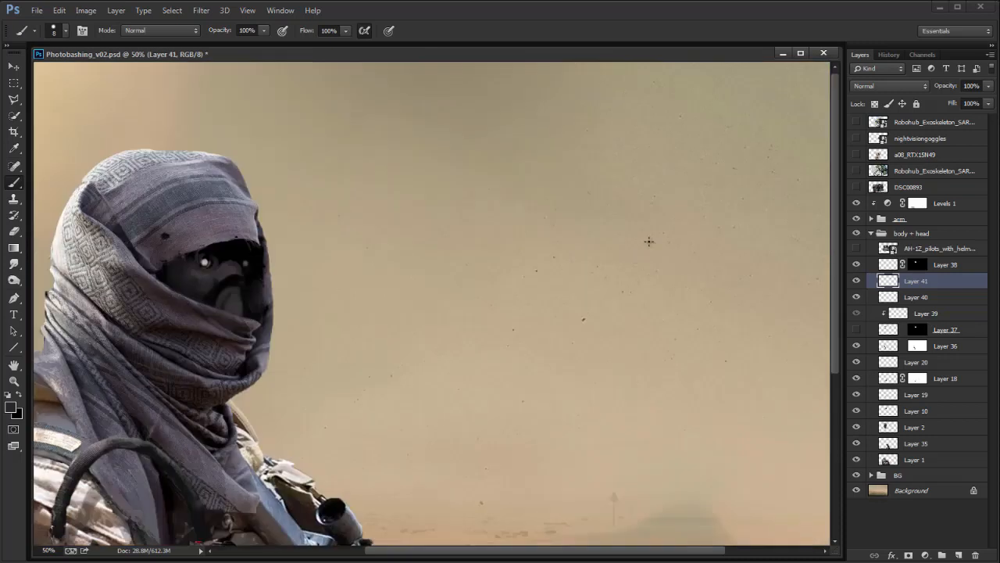
Step: With the canvas flipped, brighten the far eye with white and paint dark brow lines around it
drag(443, 314, 765, 316)
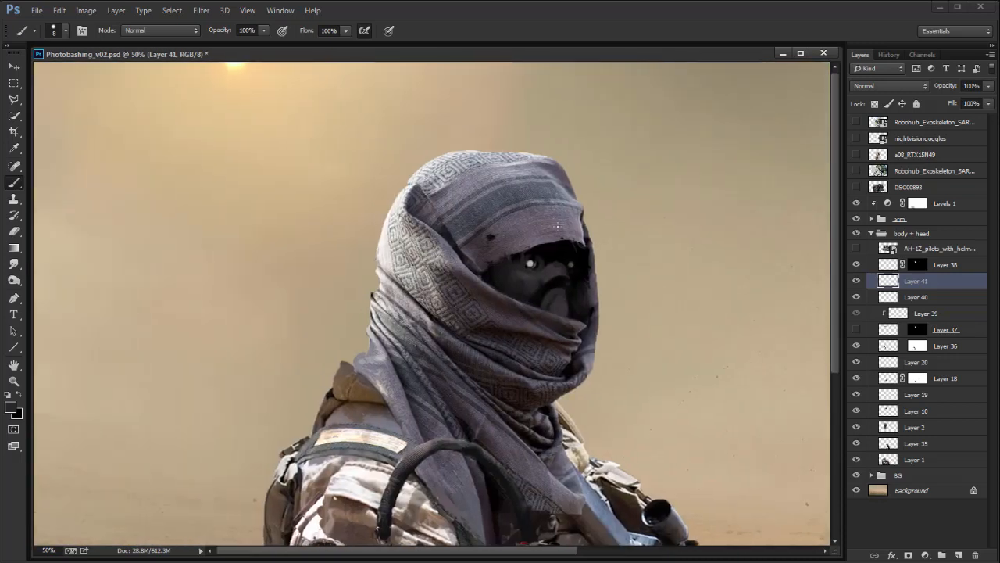
key(d)
key(x)
key(x)
key(x)
click(571, 266)
key(x)
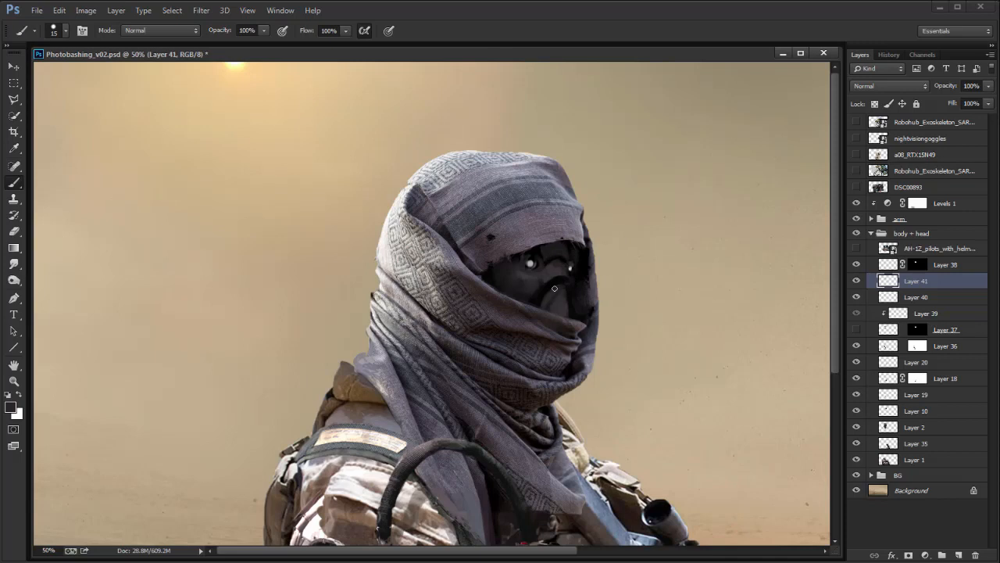
Step: Refine the light and dark shading along the nose and cheek, and review the face at a smaller scale
key(x)
key(r)
key(b)
click(544, 293)
key(d)
key(ctrl+minus)
key(ctrl+minus)
key(ctrl+plus)
key(ctrl+plus)
drag(589, 334, 701, 406)
Step: Paint darker nose and brow contours with a 15 px brush, flipping the canvas to check the face's structure
key(r)
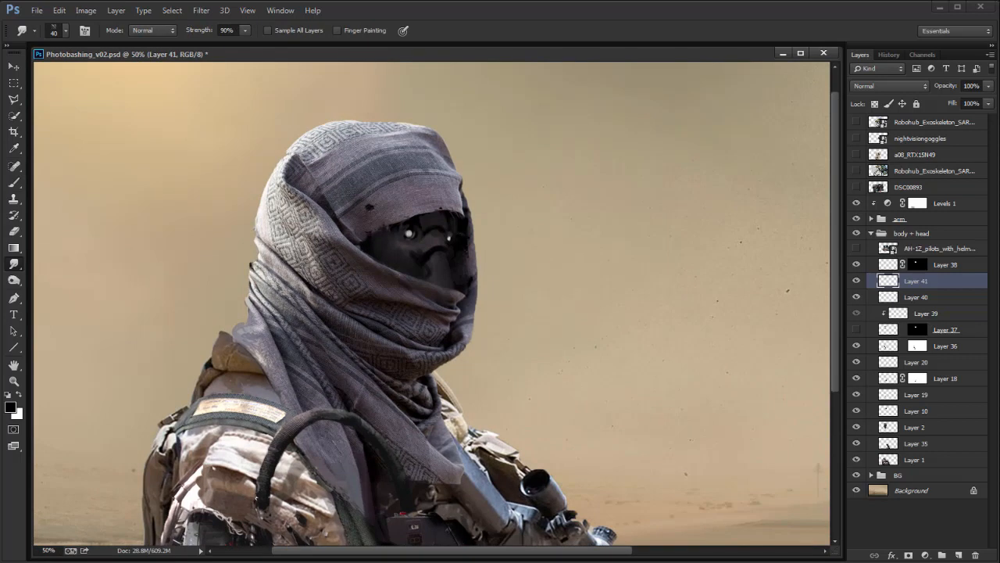
key(b)
drag(457, 276, 480, 290)
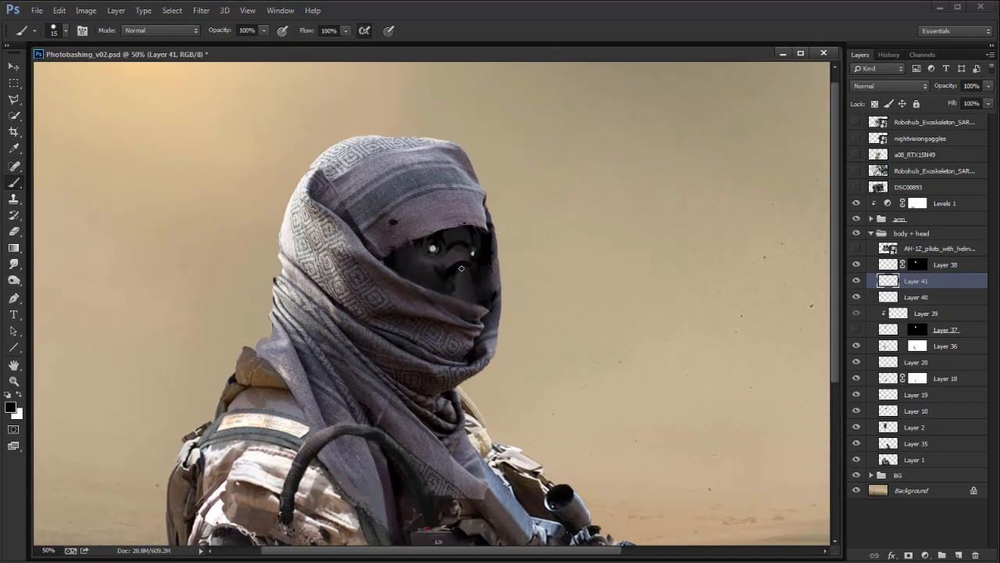
drag(451, 256, 479, 242)
drag(494, 266, 662, 233)
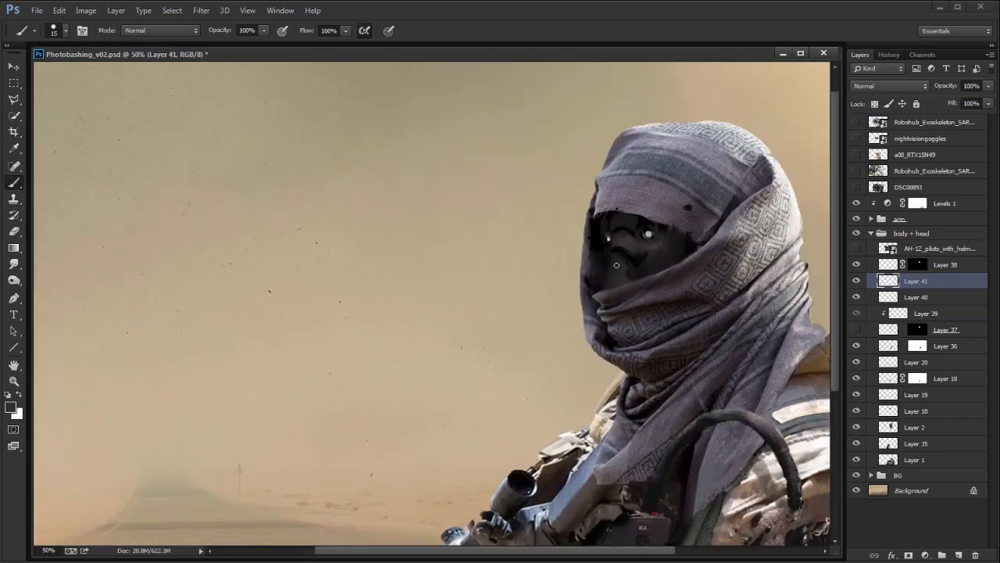
key(d)
key(x)
drag(664, 287, 525, 296)
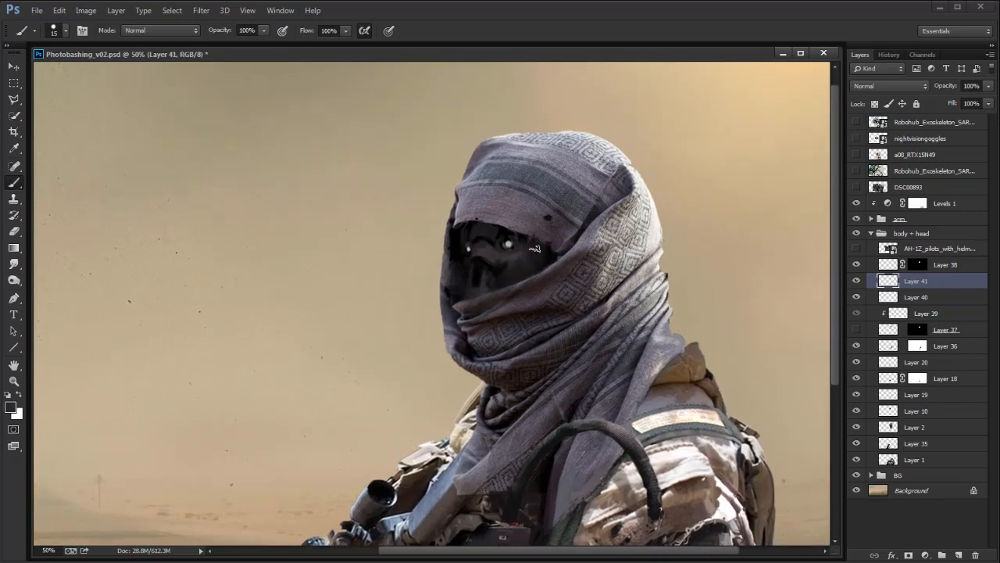
Step: Select the lower face on Layer 41 and stretch it to 121.10% height with a 5.80° horizontal skew
key(r)
key(v)
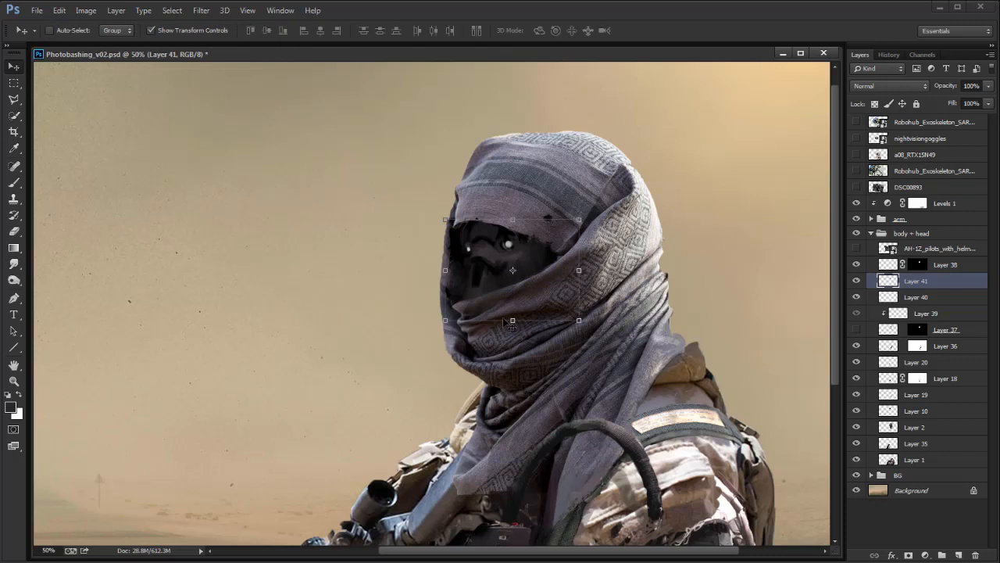
key(m)
key(v)
drag(480, 357, 489, 376)
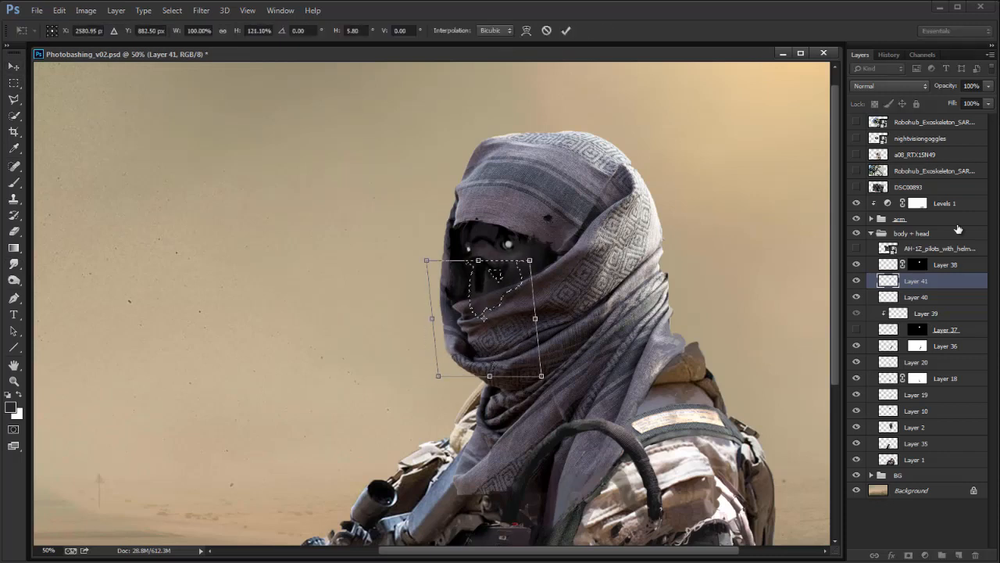
key(Return)
Step: Load Layer 38's mask as a selection and add it as a layer mask on Layer 41
key(m)
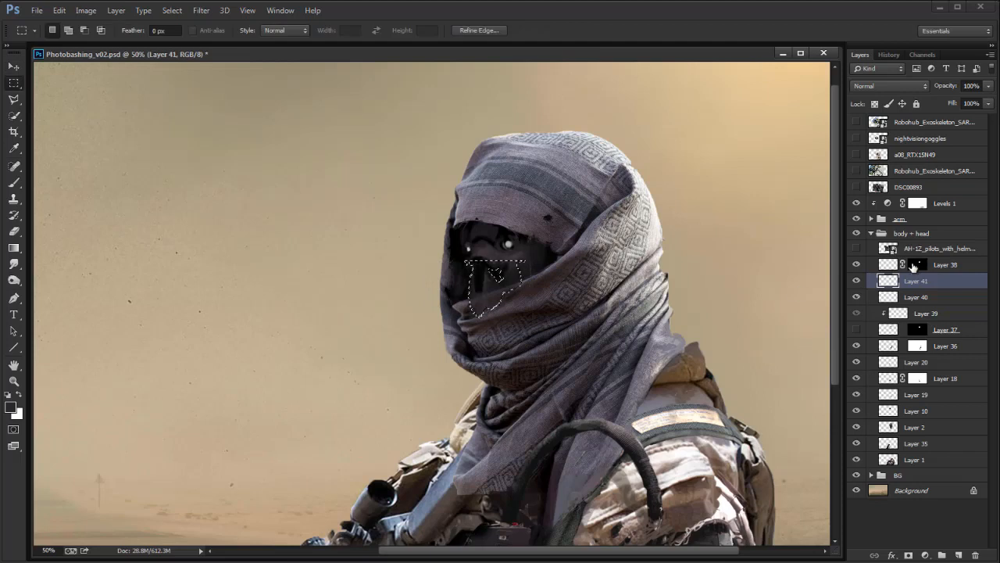
ctrl+click(939, 281)
click(908, 555)
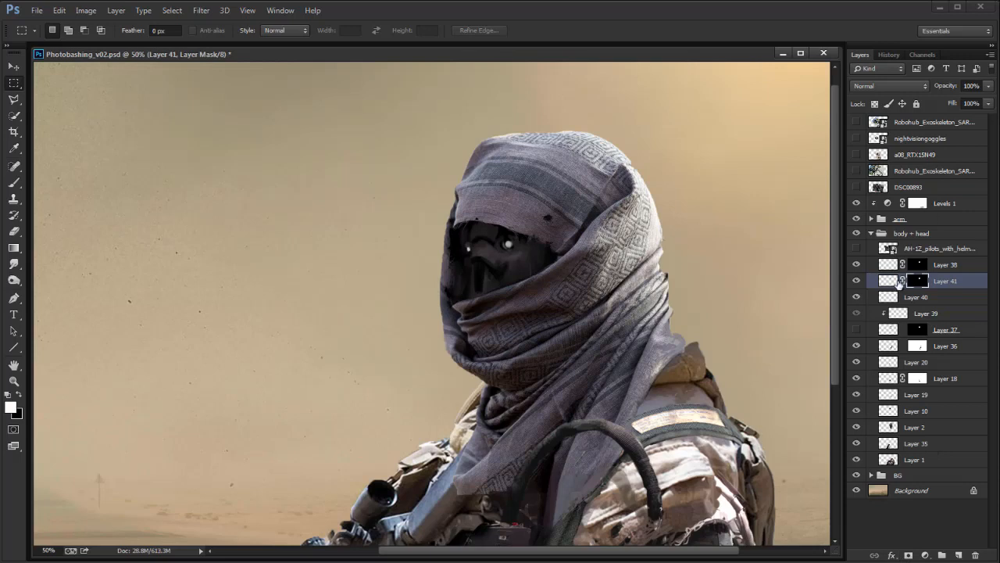
Step: Unlink Layer 41 from its mask and make the painted face the active target for moving
click(890, 282)
key(v)
drag(516, 333, 529, 349)
key(Escape)
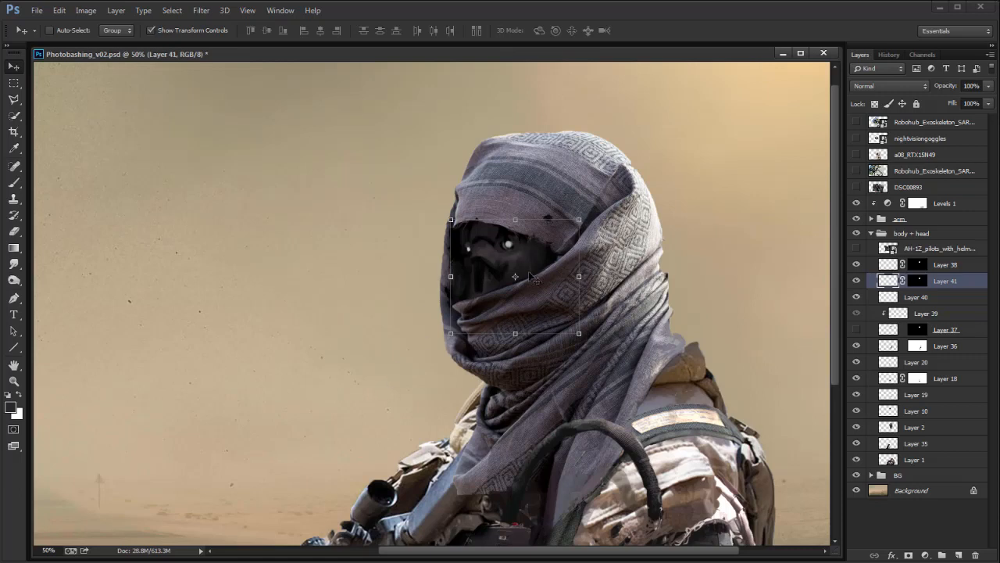
key(ctrl+t)
drag(515, 333, 513, 362)
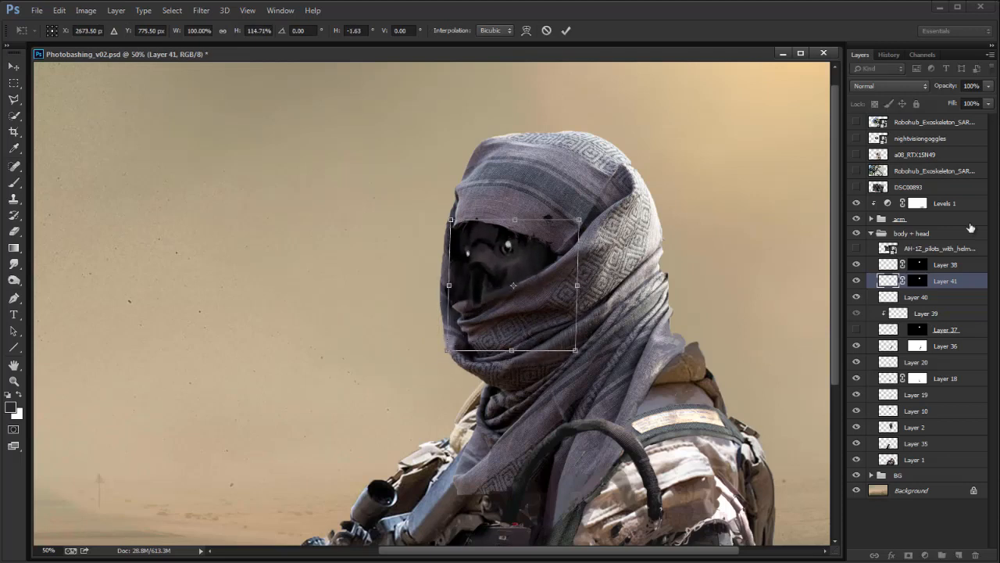
key(Escape)
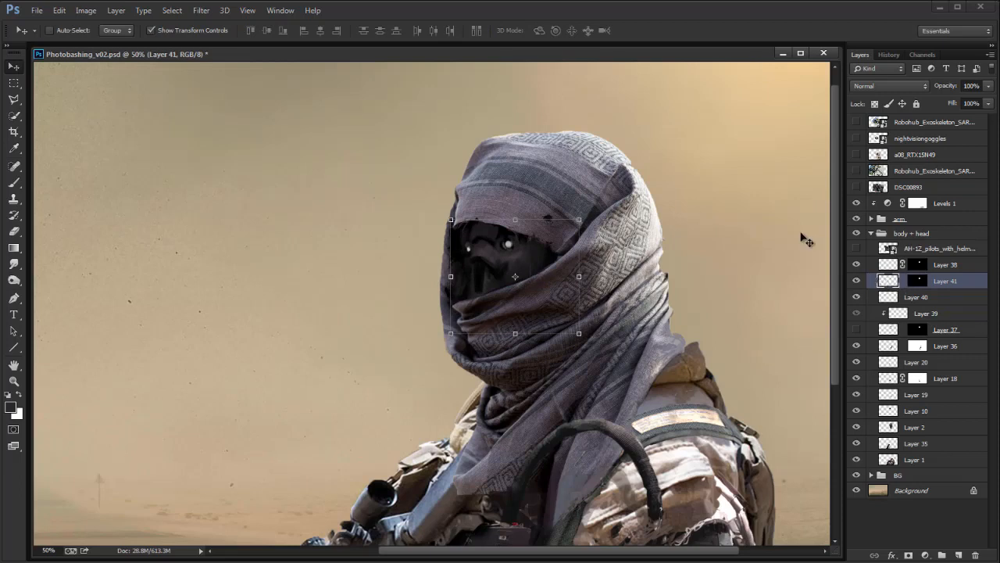
Step: Make the face on Layer 41 slightly taller and narrower inside the scarf opening
drag(523, 308, 525, 342)
key(Return)
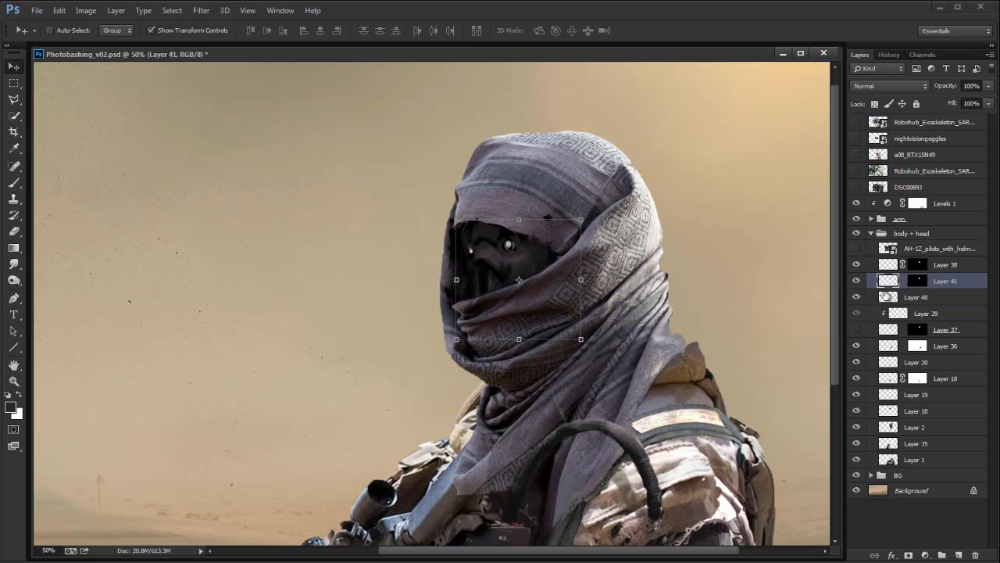
Step: Merge the glowing eyes on Layer 40 with the face on Layer 41, reviewing the figure at smaller scale
click(890, 298)
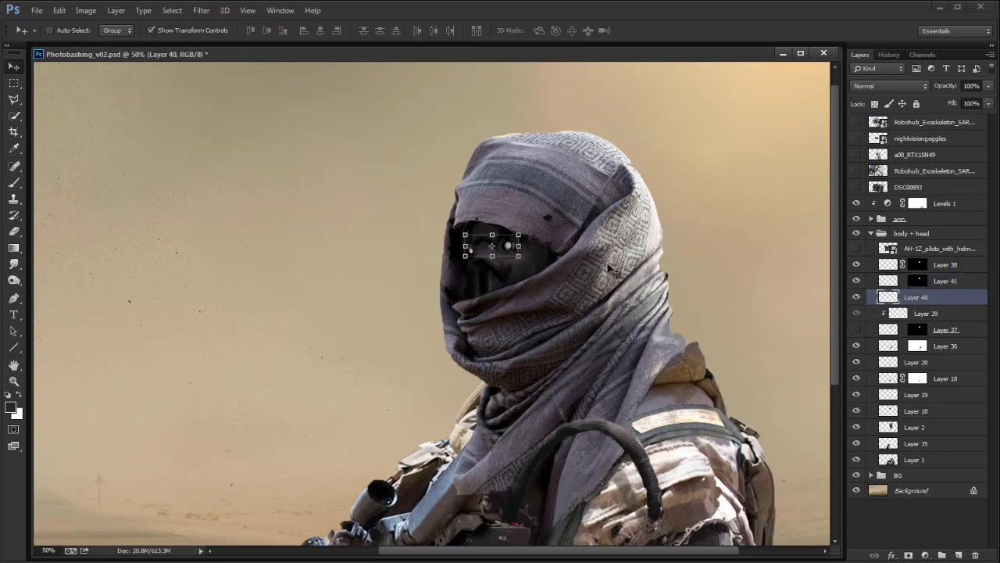
key(e)
key(b)
key(ctrl+minus)
key(ctrl+minus)
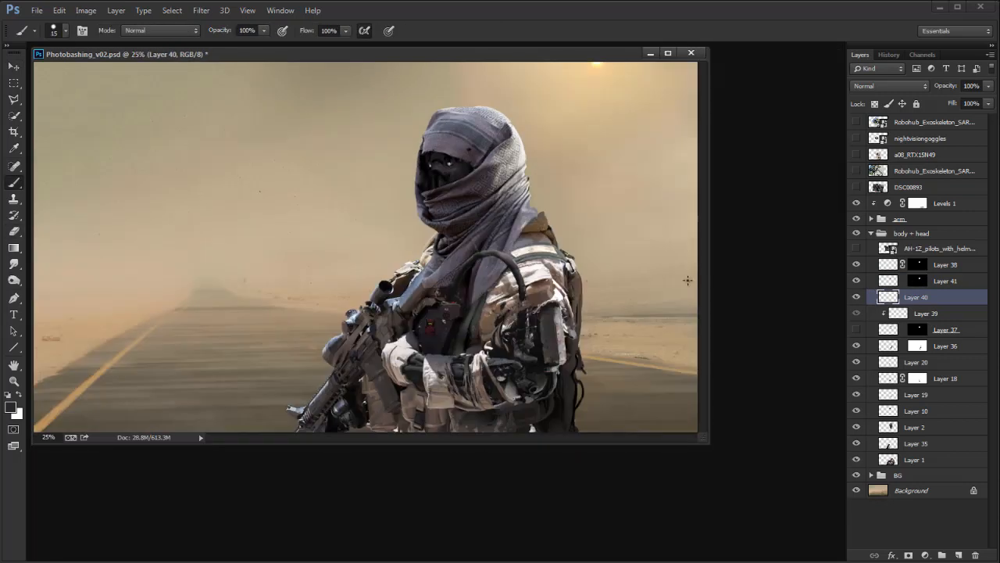
key(ctrl+plus)
key(ctrl+minus)
key(ctrl+plus)
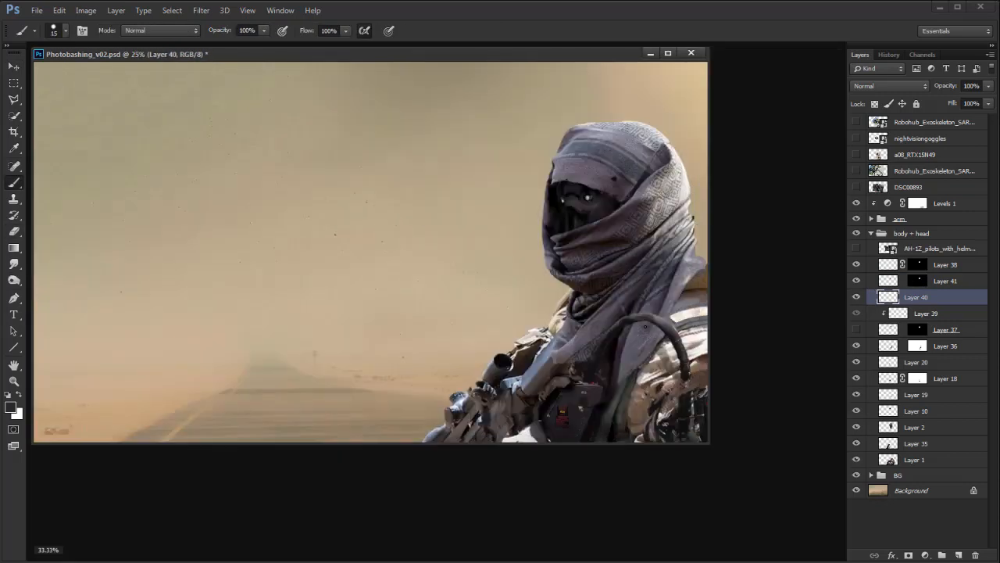
key(ctrl+e)
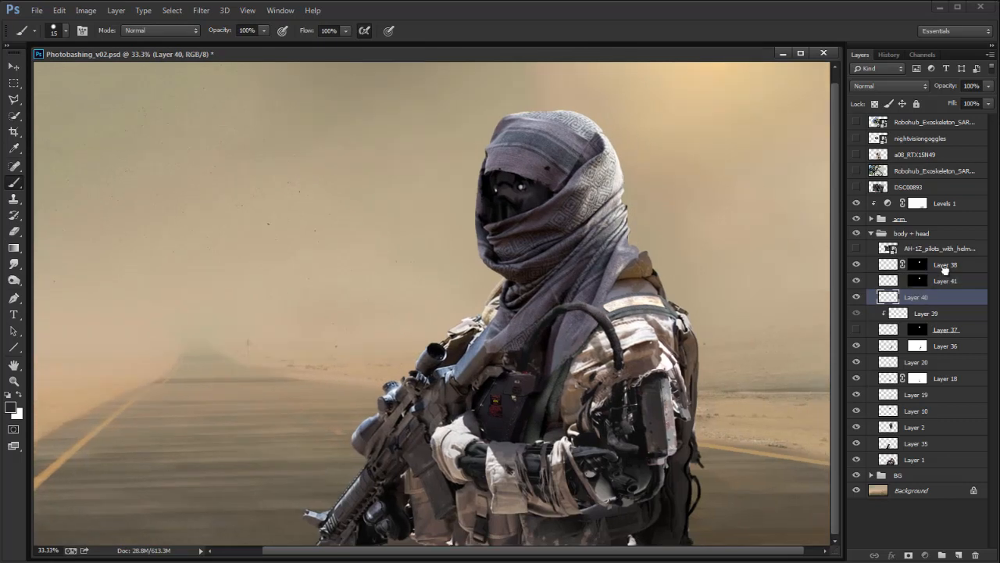
key(Return)
Step: Enlarge and slightly rotate the merged face on Layer 41 to fit the scarf opening
key(v)
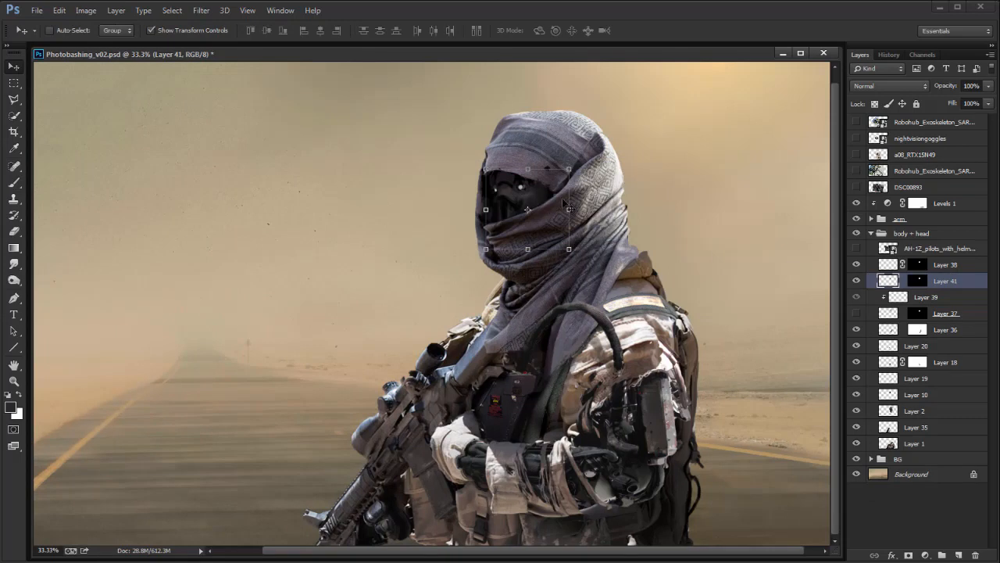
drag(569, 249, 581, 263)
drag(594, 240, 563, 236)
key(Return)
key(ctrl+t)
drag(493, 256, 490, 260)
key(Return)
Step: Clean up the nose and lower face using the 45 px eraser, 15 px brush and 40 px Smudge tool
key(b)
key(e)
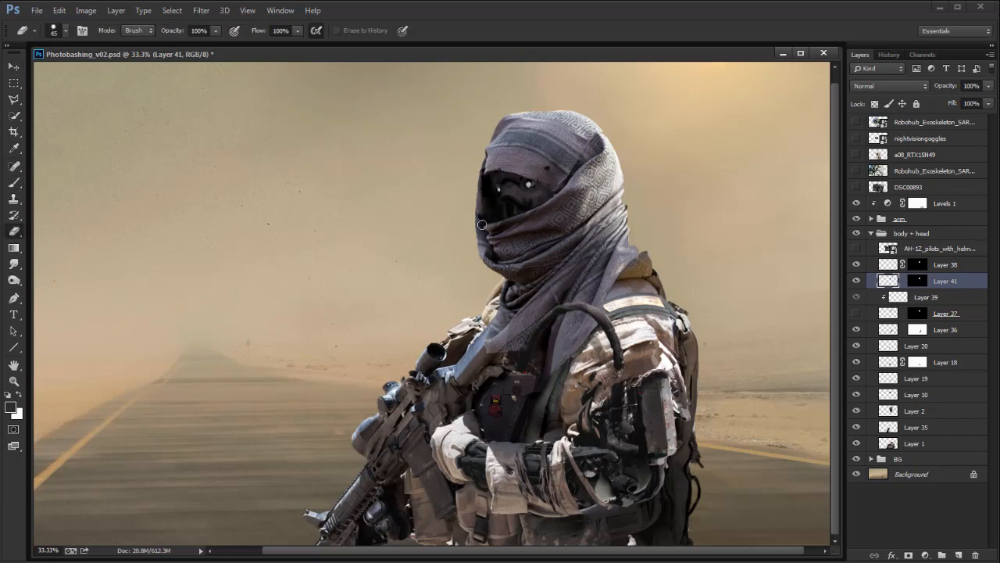
key(b)
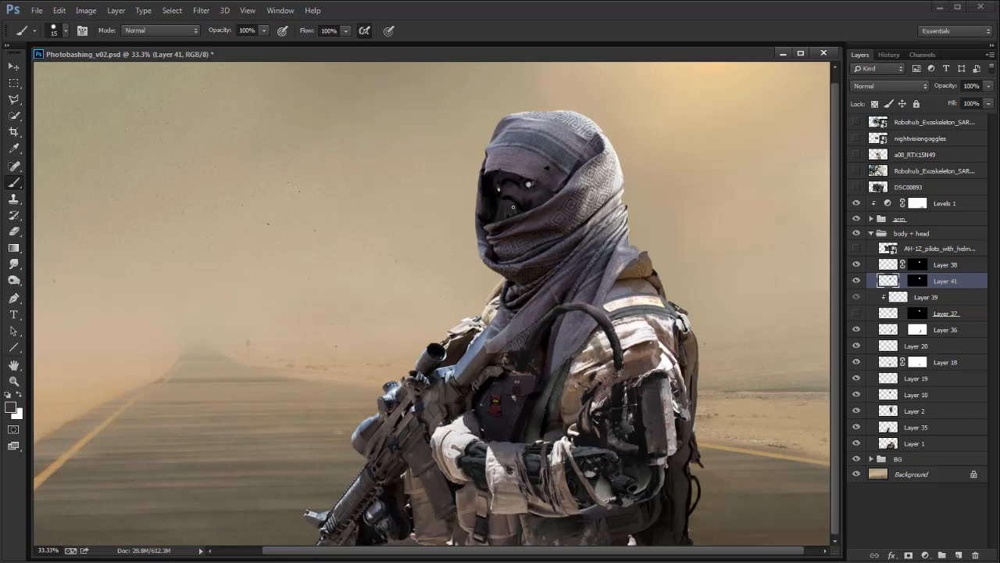
key(e)
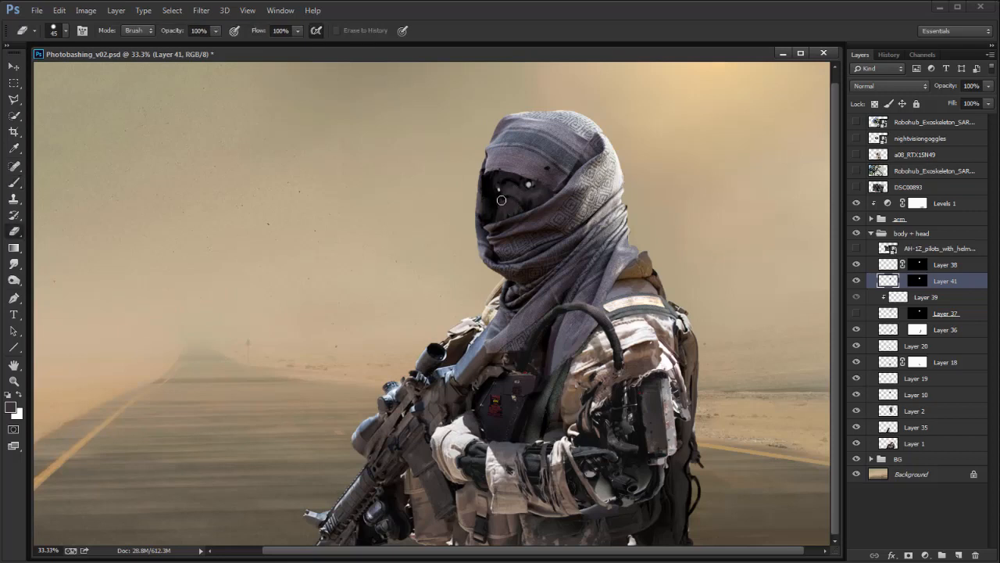
key(r)
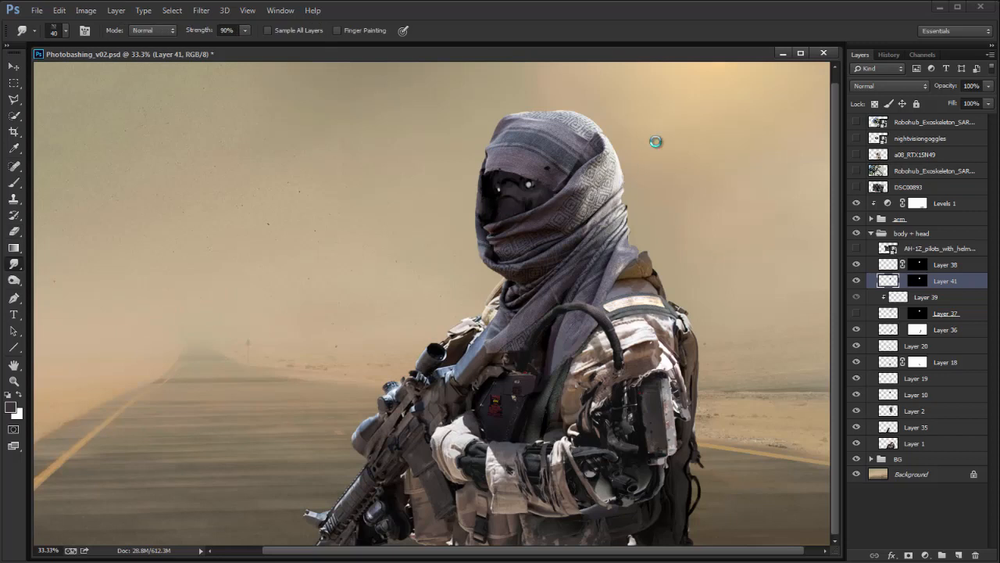
Step: Flip the canvas horizontally and rework the nose shadow with a 15 px brush and a 90% strength Smudge tool
key(ctrl+shift+h)
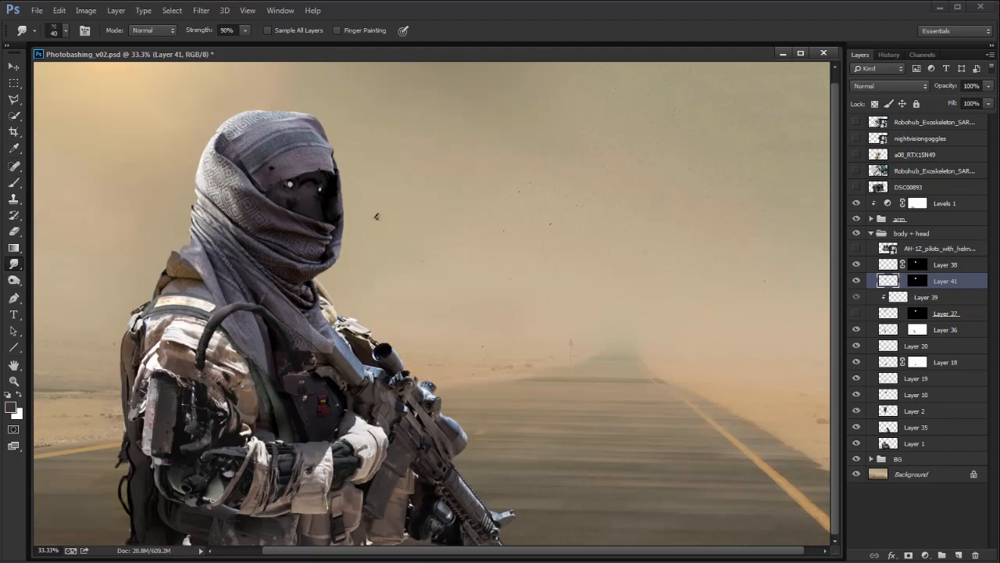
key(b)
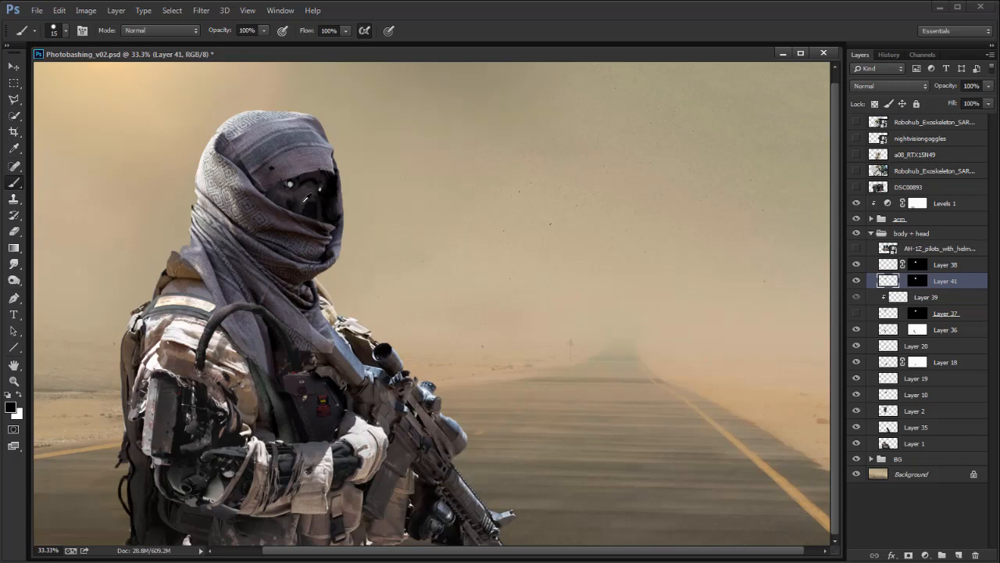
key(r)
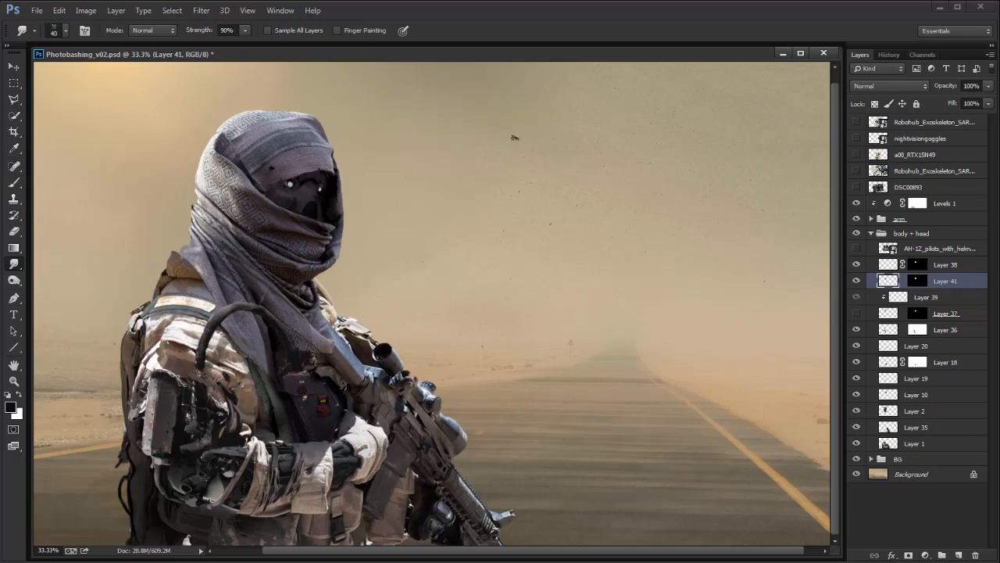
key(b)
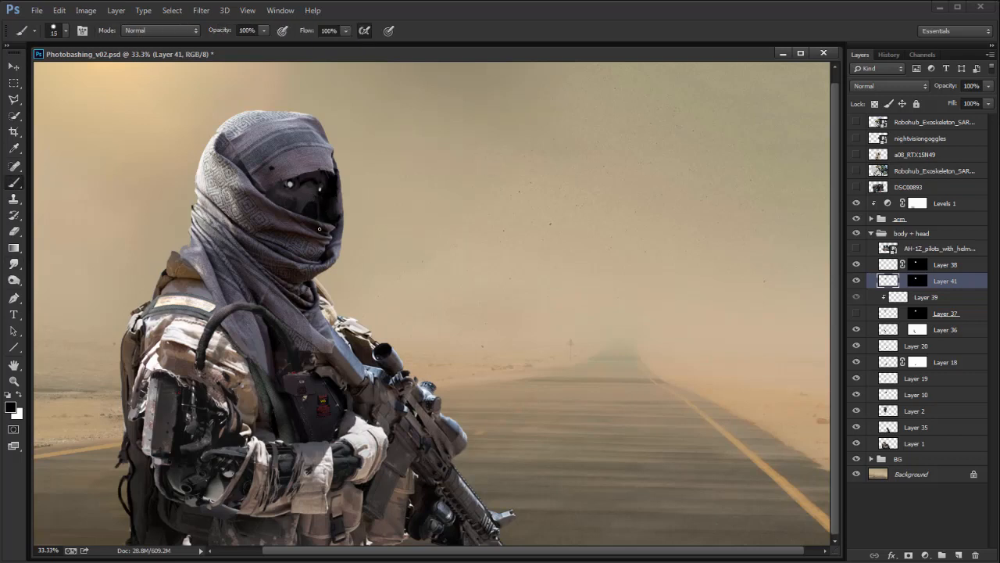
key(x)
key(r)
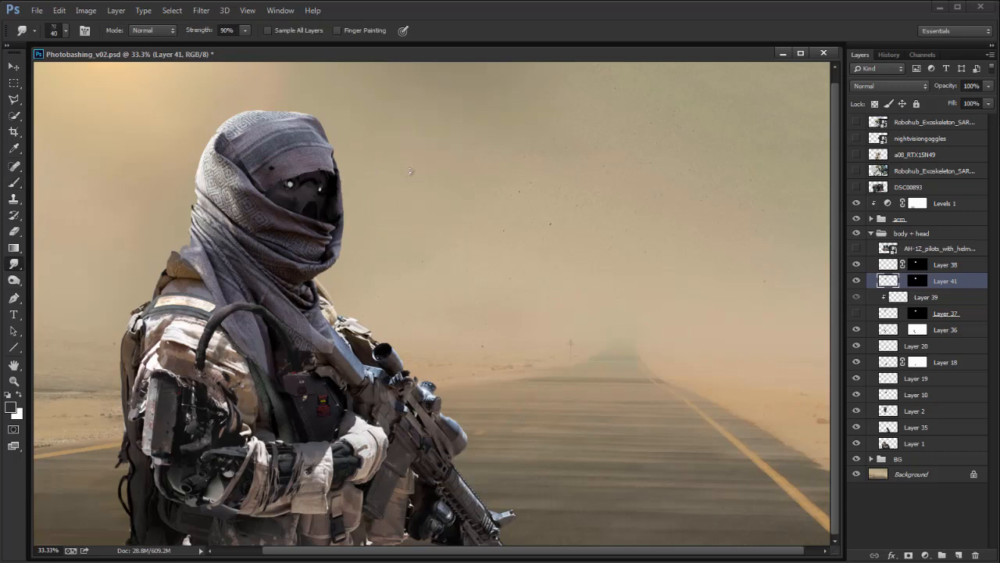
drag(636, 269, 702, 279)
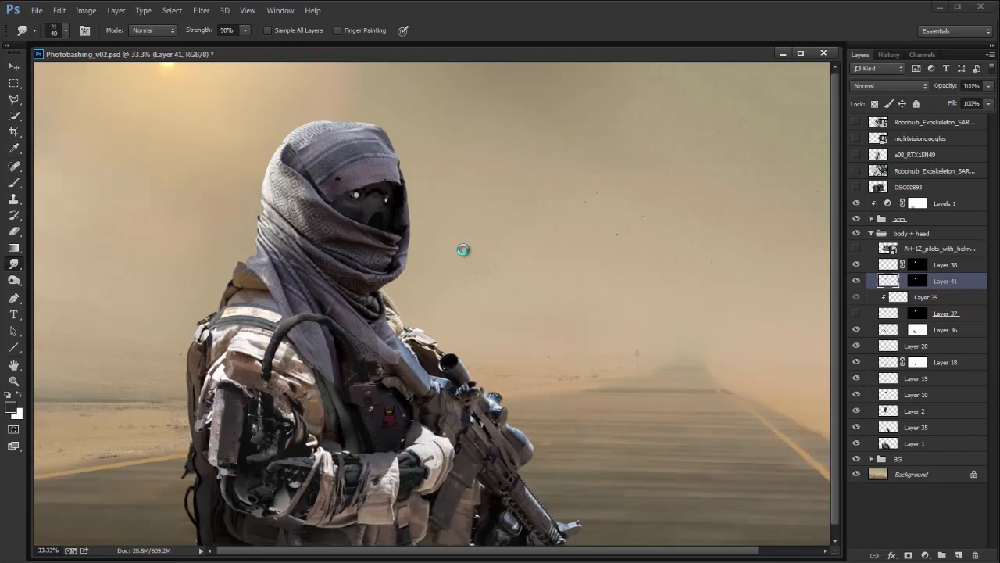
Step: Flip the canvas back and transform the face on Layer 41 slightly to adjust its fit in the scarf
key(ctrl+shift+h)
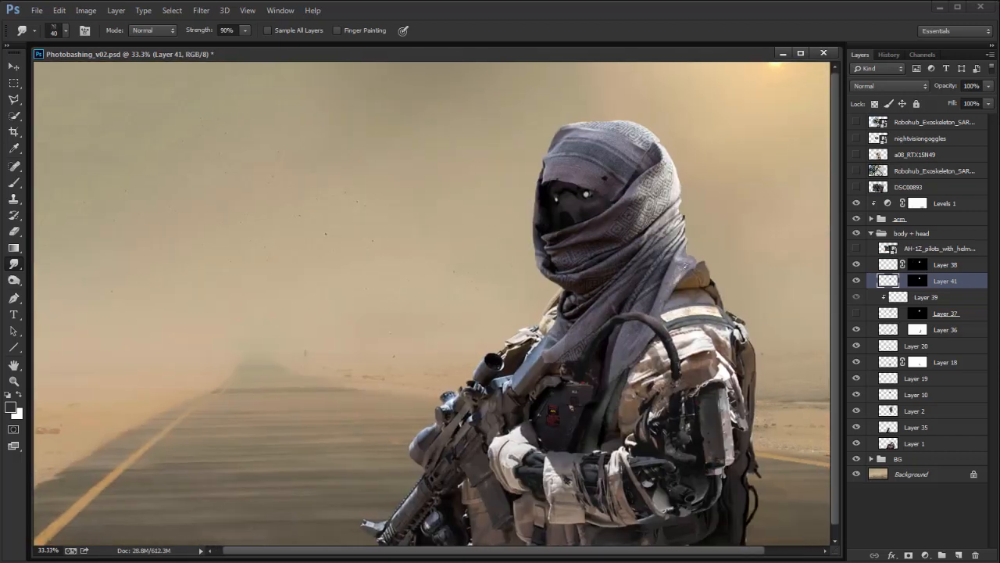
key(ctrl+plus)
drag(685, 282, 570, 375)
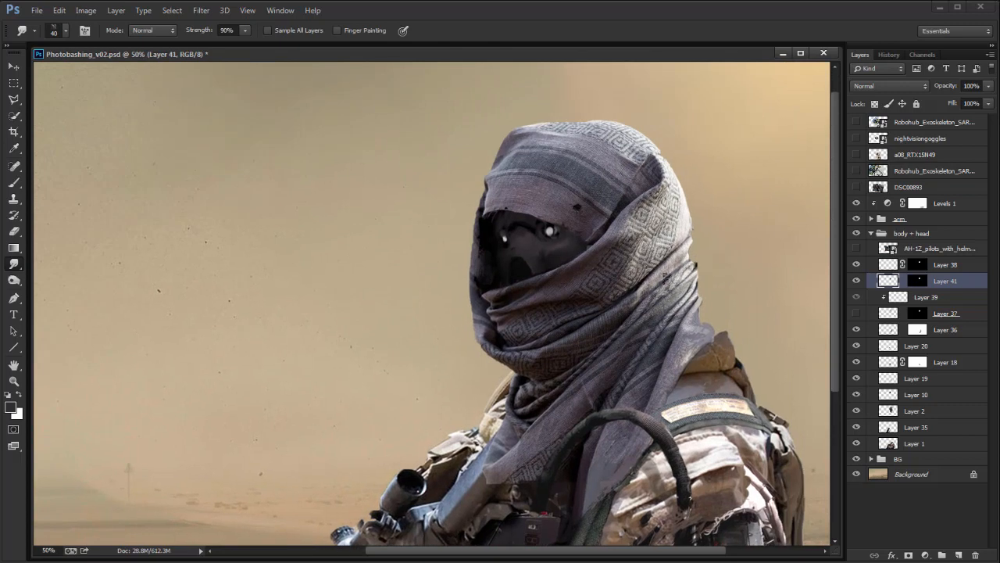
key(v)
drag(644, 261, 655, 280)
drag(607, 311, 604, 313)
key(Left)
key(Return)
Step: Refine the brow and small far eye on Layer 41 with the eraser and sampled dark tones on a 15 px brush
key(e)
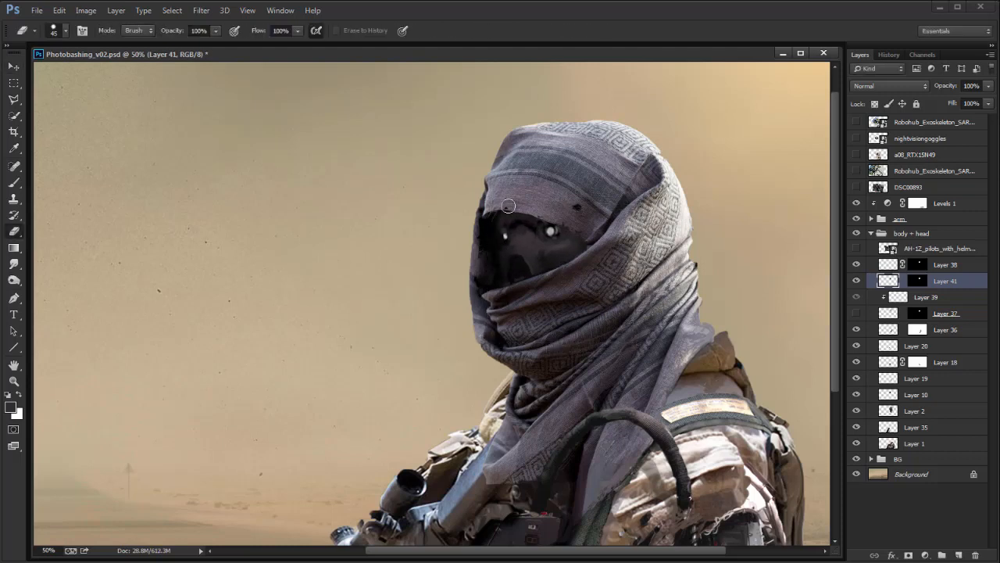
key(b)
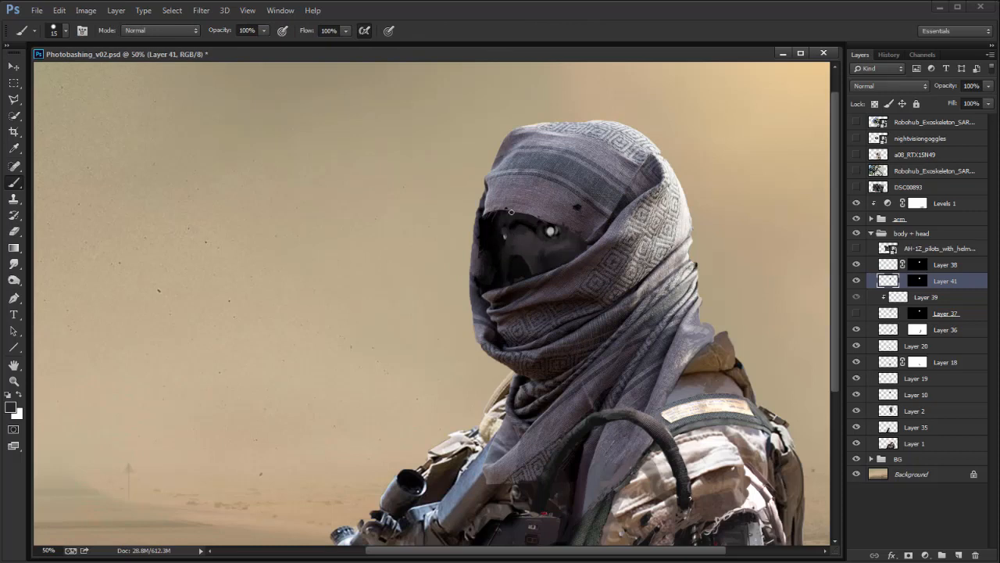
alt+click(509, 228)
alt+click(509, 236)
alt+click(510, 254)
Step: Place the bns_night_vision_weapon_sight image from the Military reference folder and rotate it 142.06°
right_click(86, 561)
click(367, 352)
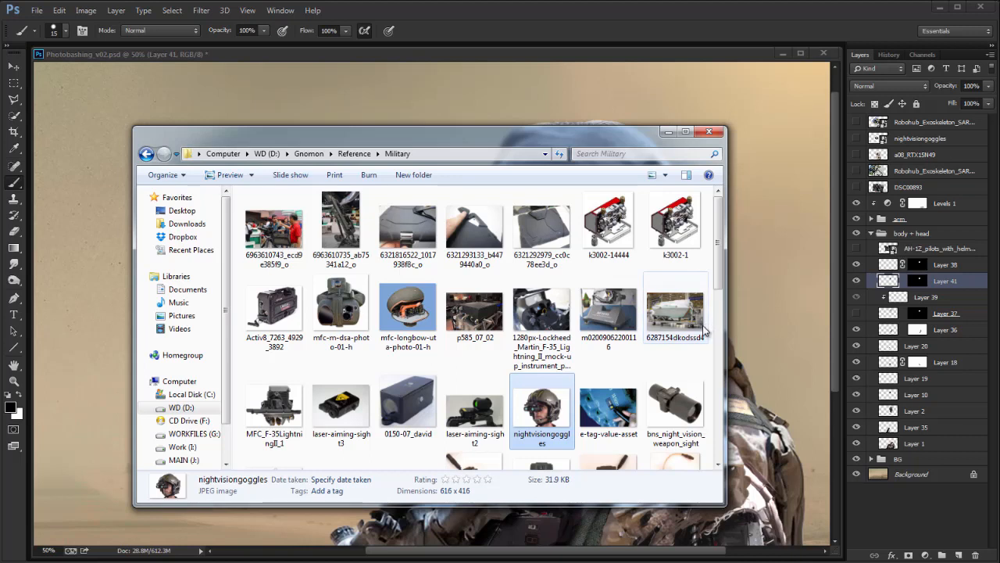
drag(717, 286, 719, 334)
drag(679, 258, 760, 227)
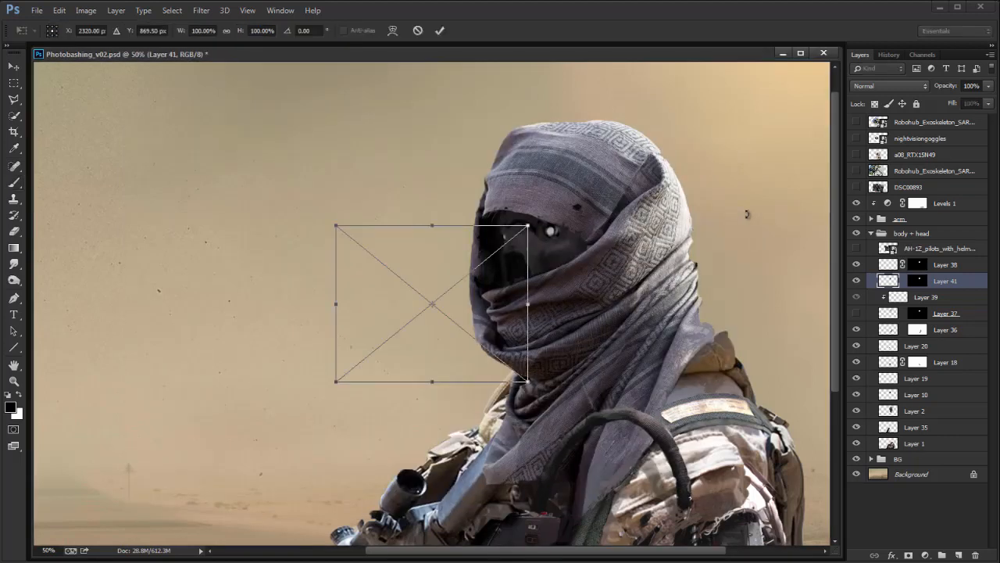
drag(535, 221, 429, 368)
key(Return)
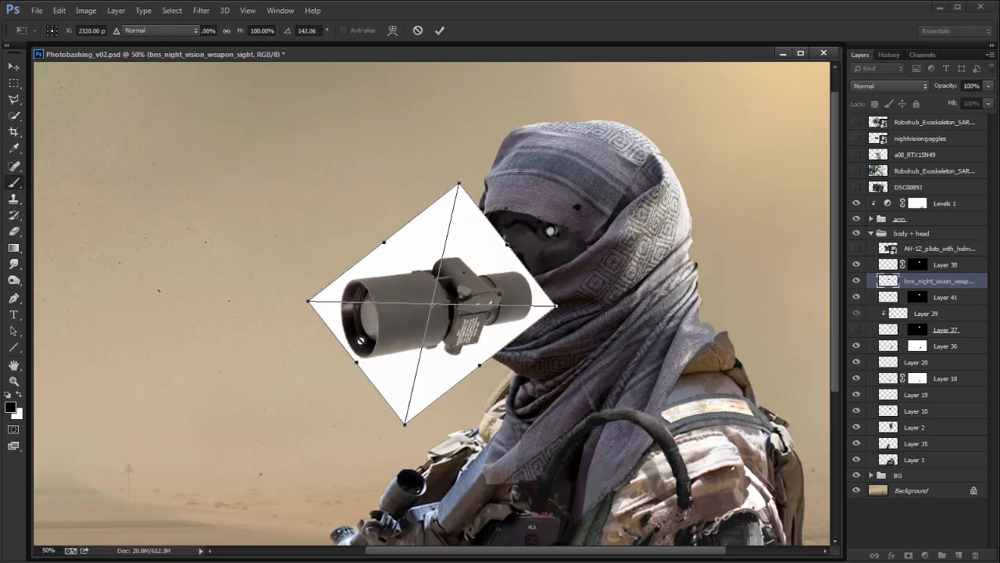
Step: Quick-select the weapon sight's front barrel and lens, copy it to a new layer, and hide the source image
key(w)
drag(367, 333, 382, 329)
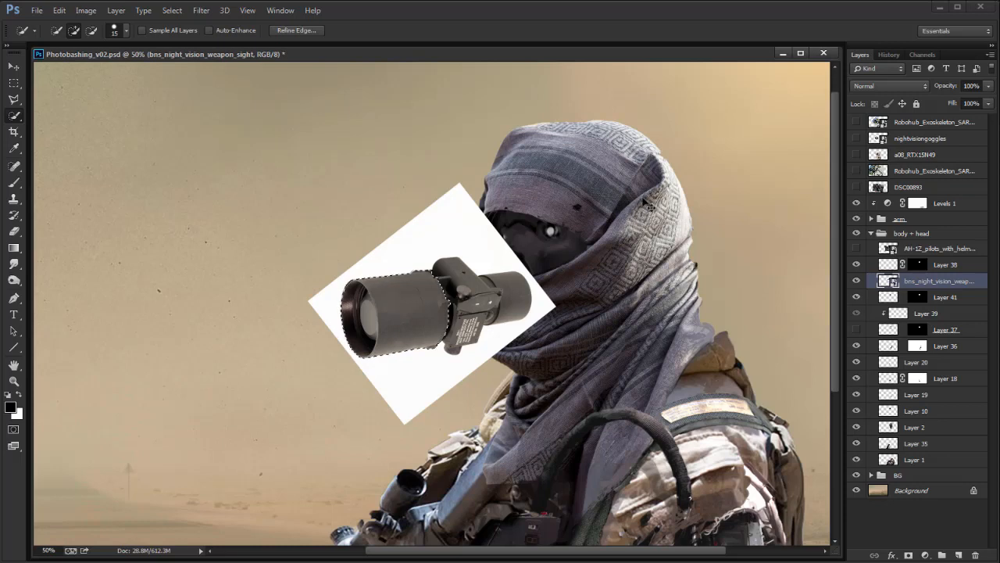
key(ctrl+j)
click(856, 297)
Step: Scale the copied sight barrel down and position it over the face's larger, nearer eye
key(v)
drag(448, 270, 557, 241)
key(Return)
key(Return)
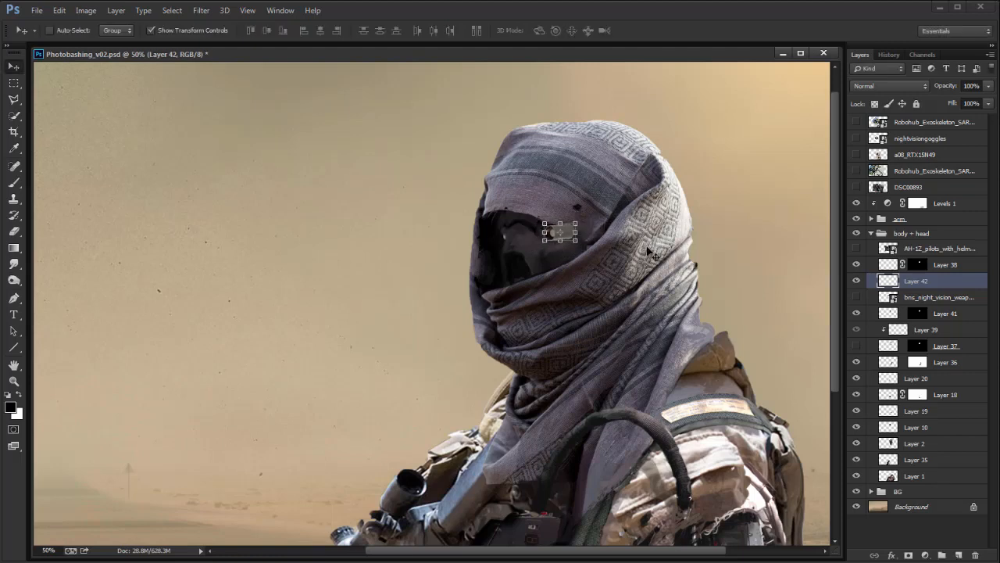
Step: Skew the small sight barrel vertically by about 3.4° and nudge it into place over the eye
key(ctrl+plus)
drag(639, 277, 614, 333)
click(596, 254)
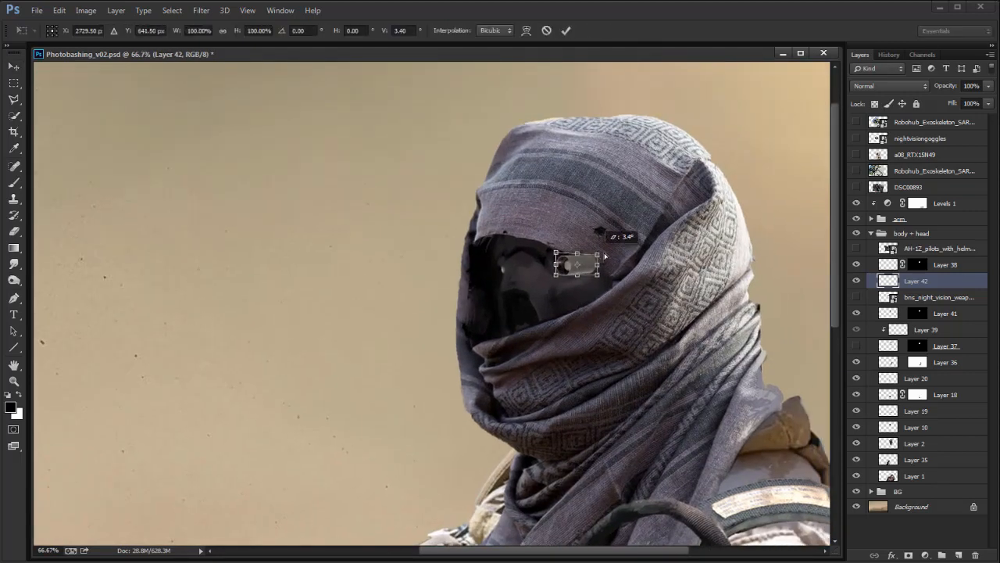
key(Return)
mouse_move(631, 277)
mouse_down()
mouse_move(646, 261)
mouse_move(626, 275)
mouse_up()
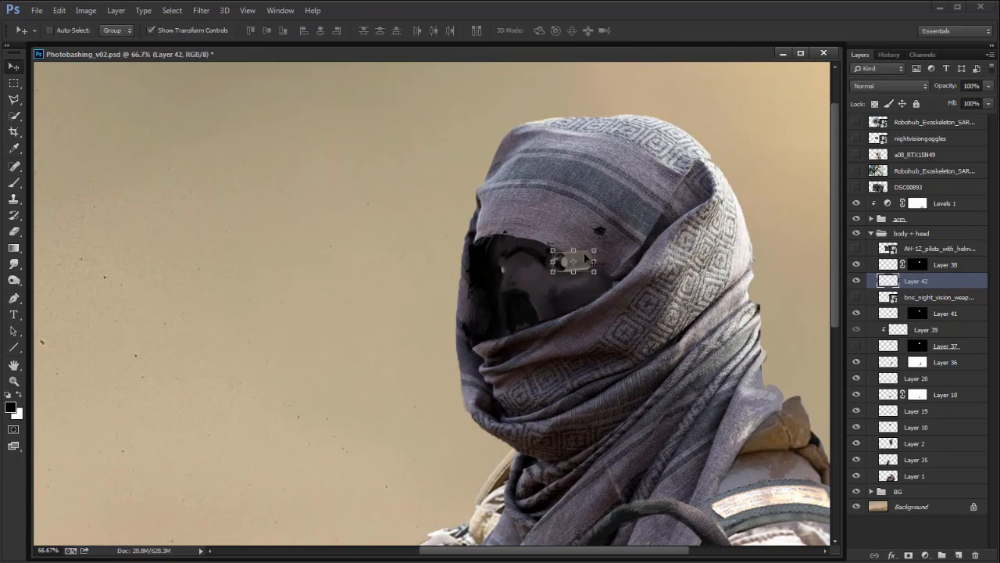
Step: Mask Layer 42 with Layer 38's mask shape and paint black on the mask to hide the barrel around the lens
key(e)
ctrl+click(918, 266)
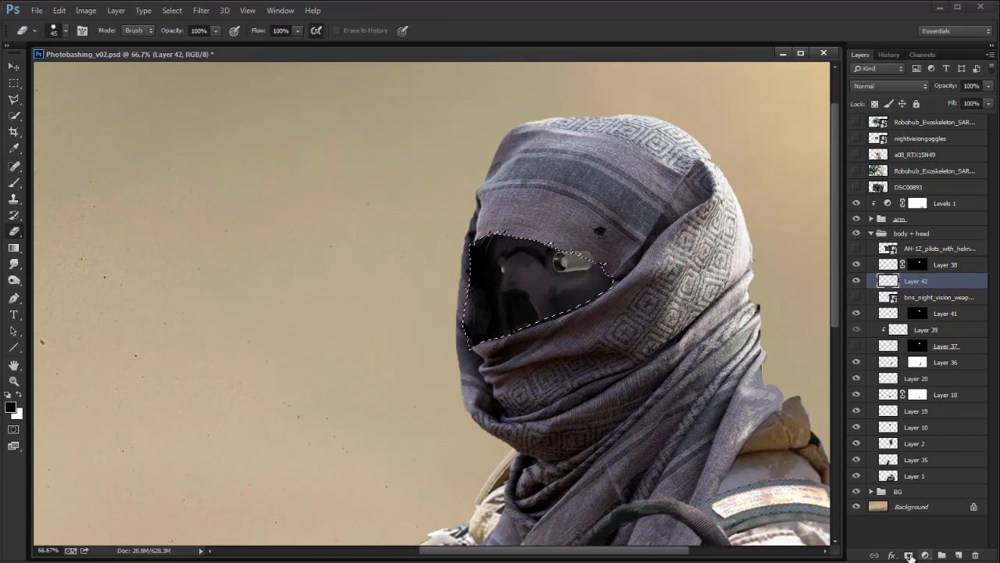
click(908, 555)
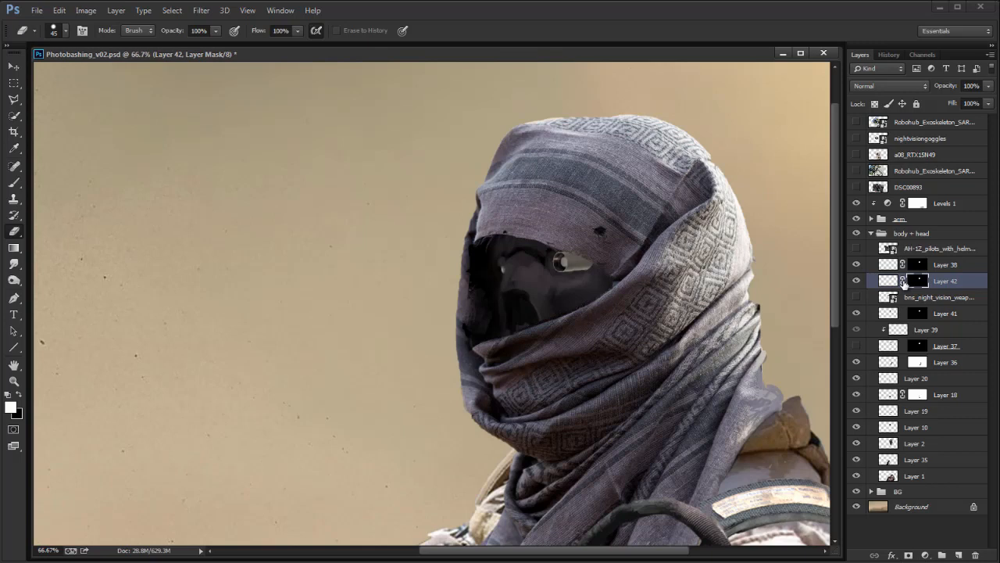
key(b)
key(x)
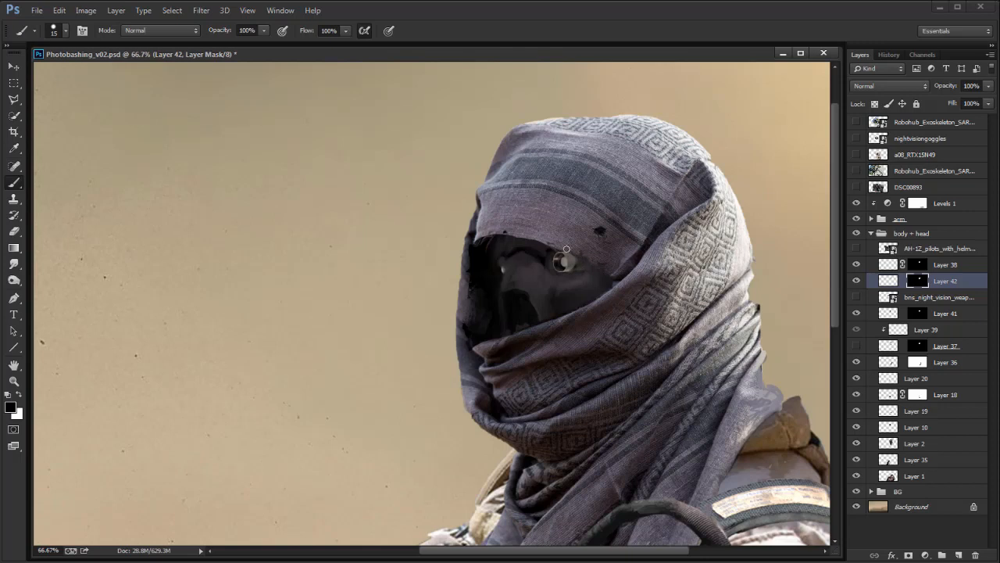
Step: Darken the lens image on Layer 42 with a Levels adjustment
click(887, 281)
key(ctrl+l)
drag(195, 312, 221, 318)
key(Return)
key(b)
Step: Switch to the Military reference folder and place the photo fn-scar-assault-rifle_371 into the soldier document above Layer 42
key(ctrl+minus)
key(ctrl+plus)
key(ctrl+plus)
drag(596, 311, 595, 386)
key(alt+Tab)
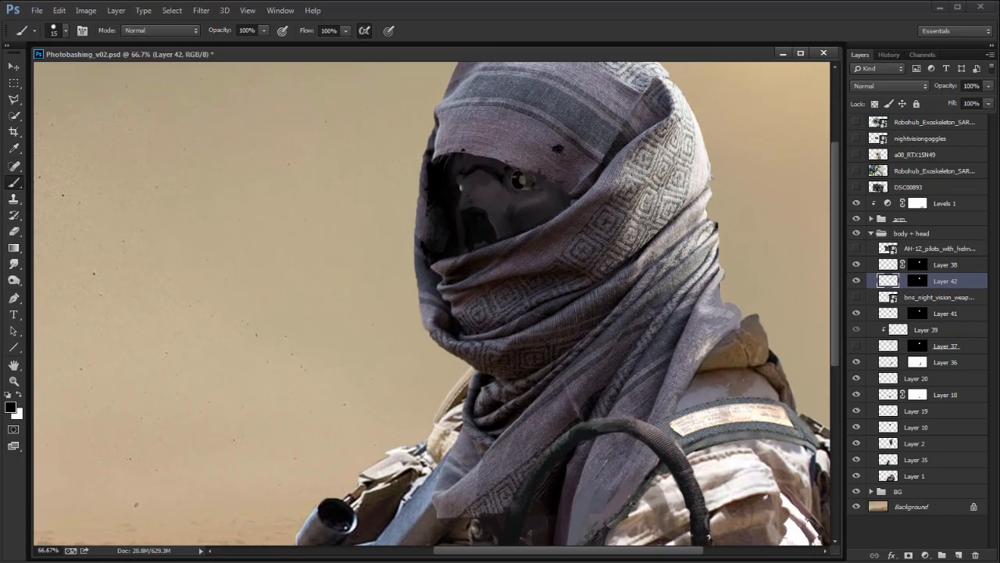
right_click(82, 562)
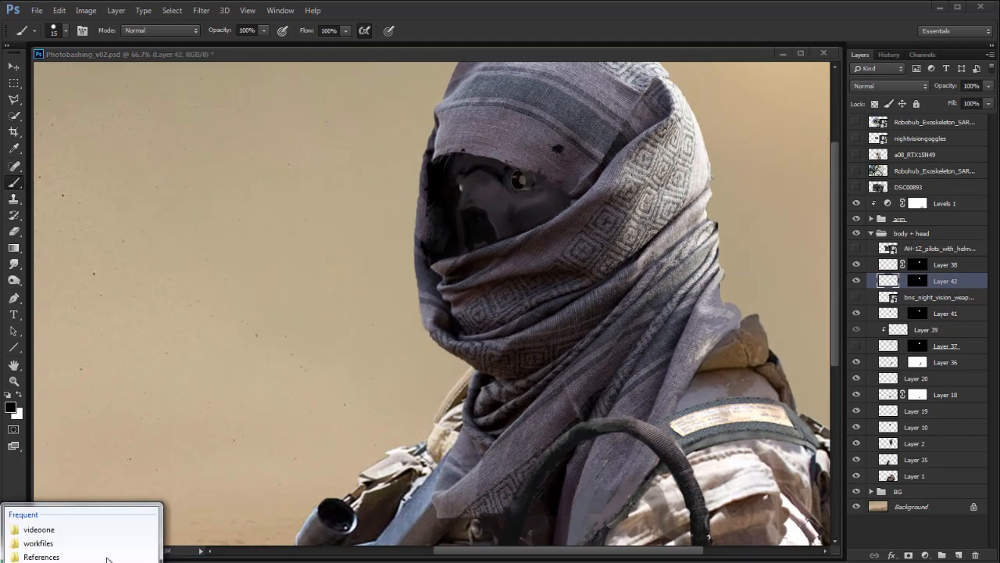
click(262, 409)
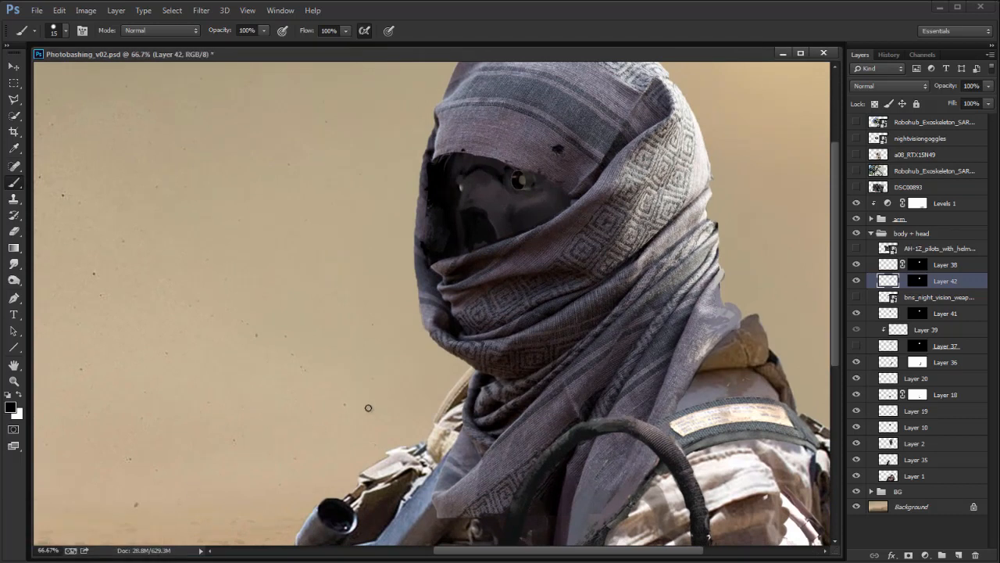
key(alt+Tab)
click(664, 368)
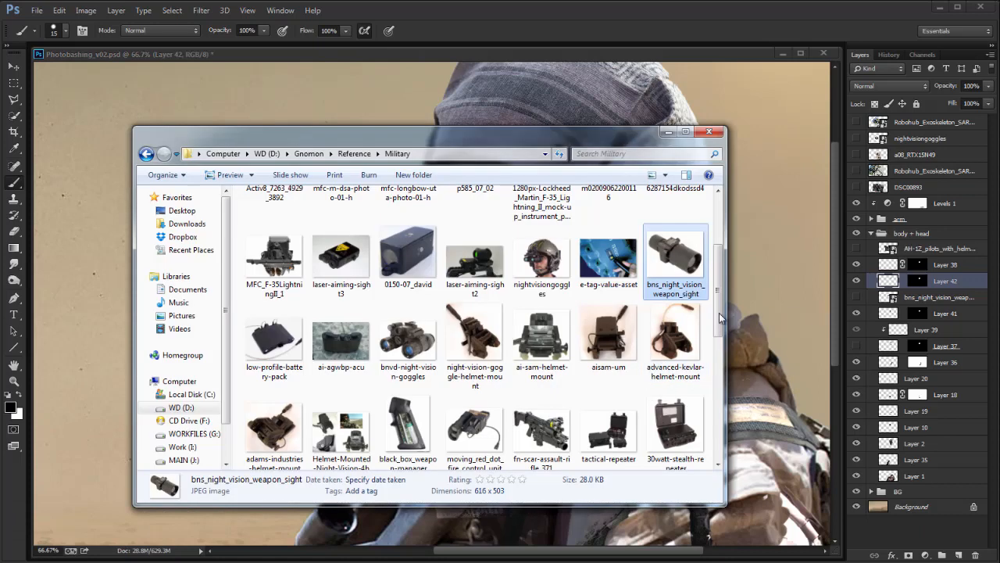
drag(744, 340, 738, 336)
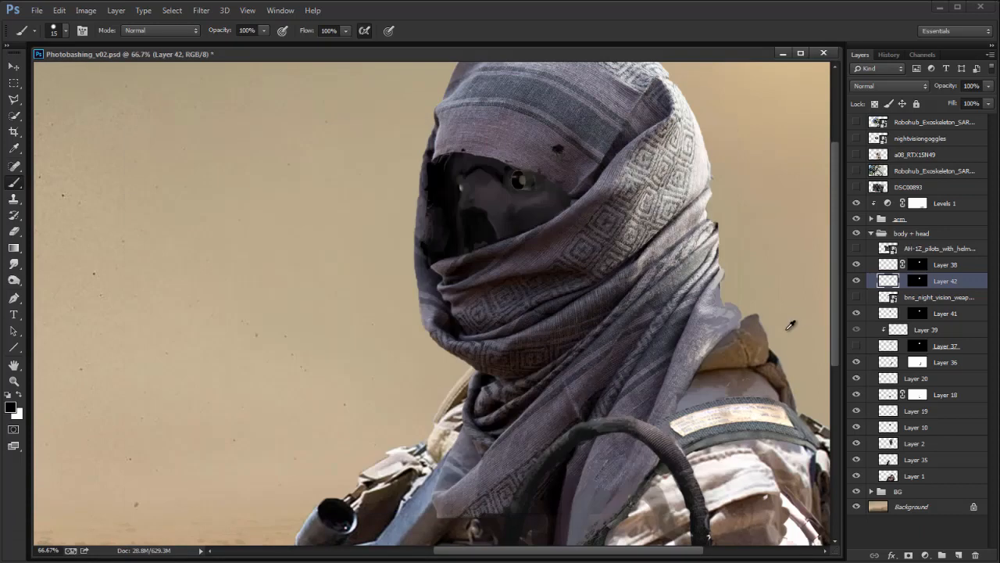
drag(554, 309, 550, 307)
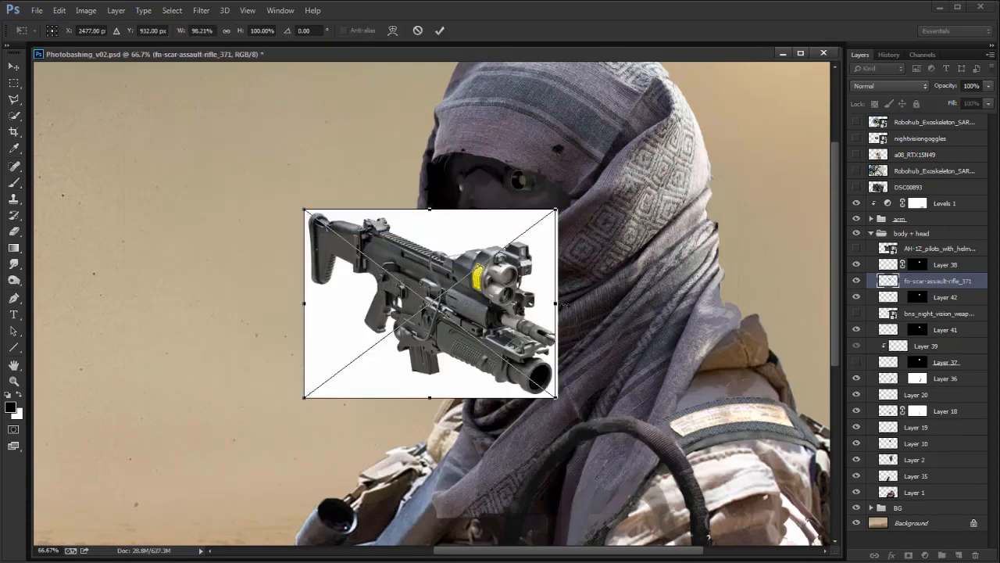
Step: Flip the placed rifle photo horizontally, commit it, and rasterize its smart object
right_click(509, 353)
click(537, 521)
key(b)
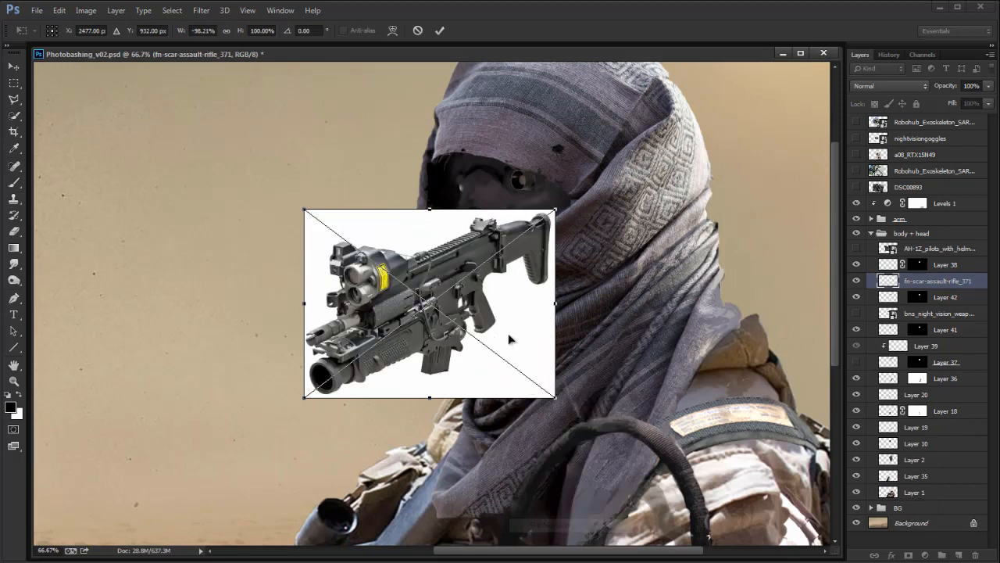
click(543, 305)
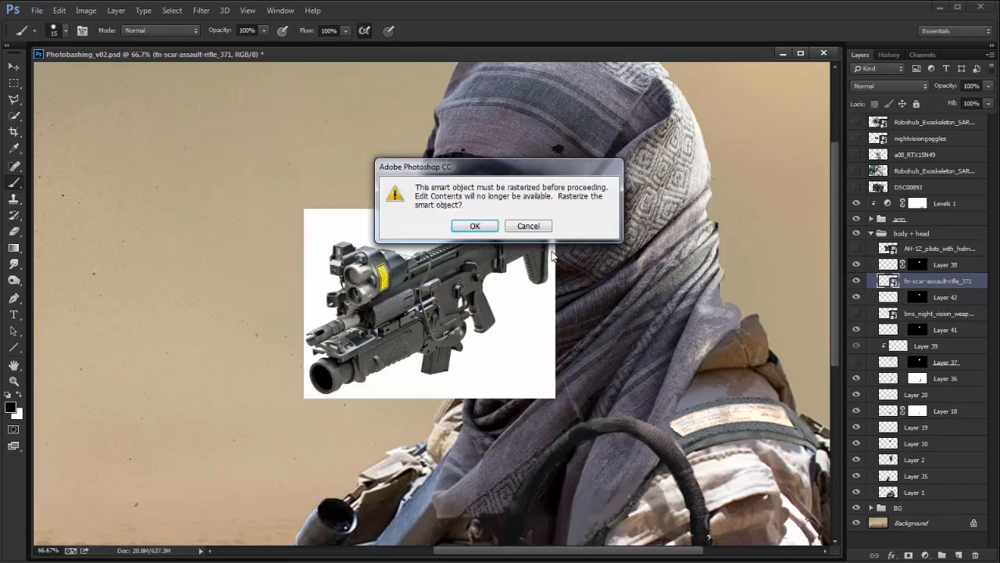
key(Return)
Step: Scale the mirrored rifle photo down and reposition it near the face
key(v)
drag(557, 310, 594, 306)
drag(305, 210, 314, 212)
key(Return)
Step: Copy the rifle's twin-lens laser unit to a new layer fitted over the nearer eye, and hide the rifle photo
key(w)
mouse_move(367, 272)
mouse_down()
mouse_move(383, 258)
mouse_move(352, 289)
mouse_move(530, 174)
mouse_move(543, 149)
mouse_move(527, 178)
mouse_move(540, 178)
mouse_up()
key(ctrl+j)
click(856, 297)
key(v)
key(Return)
key(Return)
Step: Touch up the lens unit's edges on Layer 43 with the Eraser, a dark grey sampled from the face, and the Smudge tool
key(e)
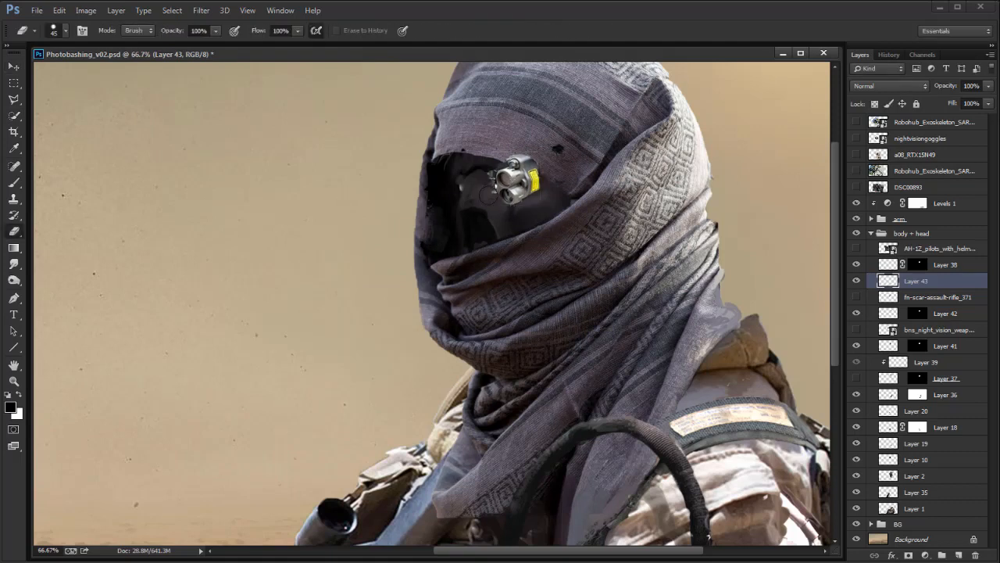
key(b)
alt+click(490, 180)
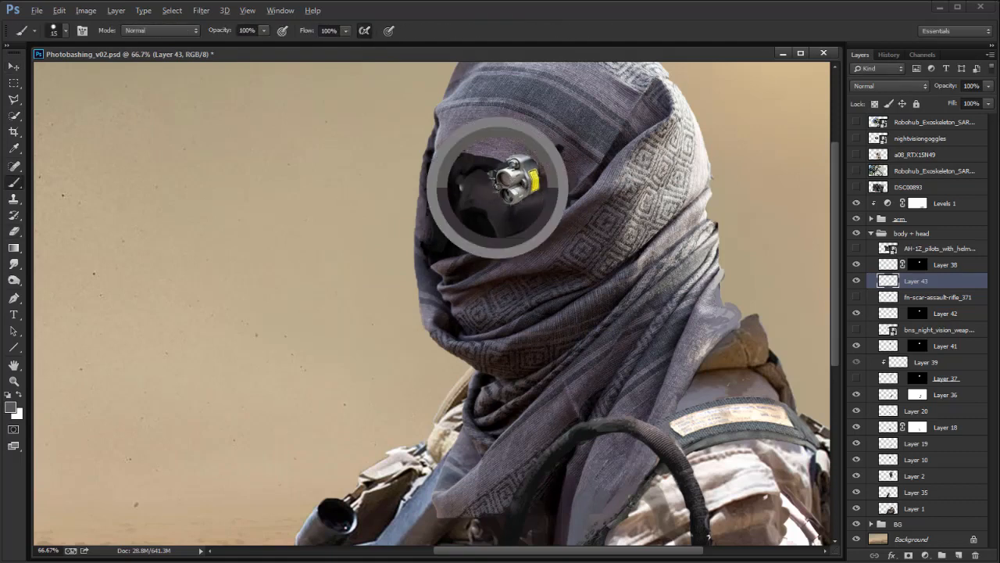
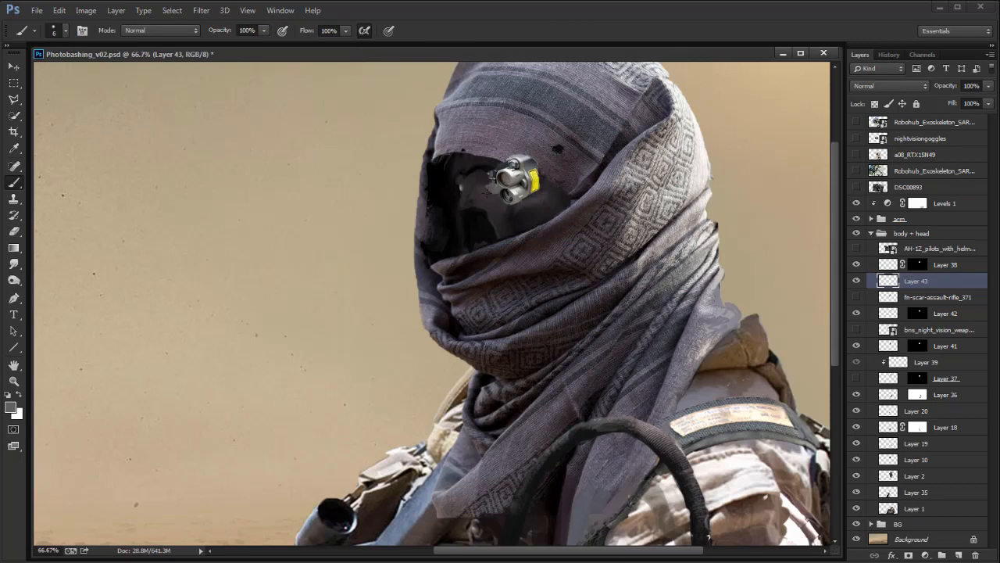
key(e)
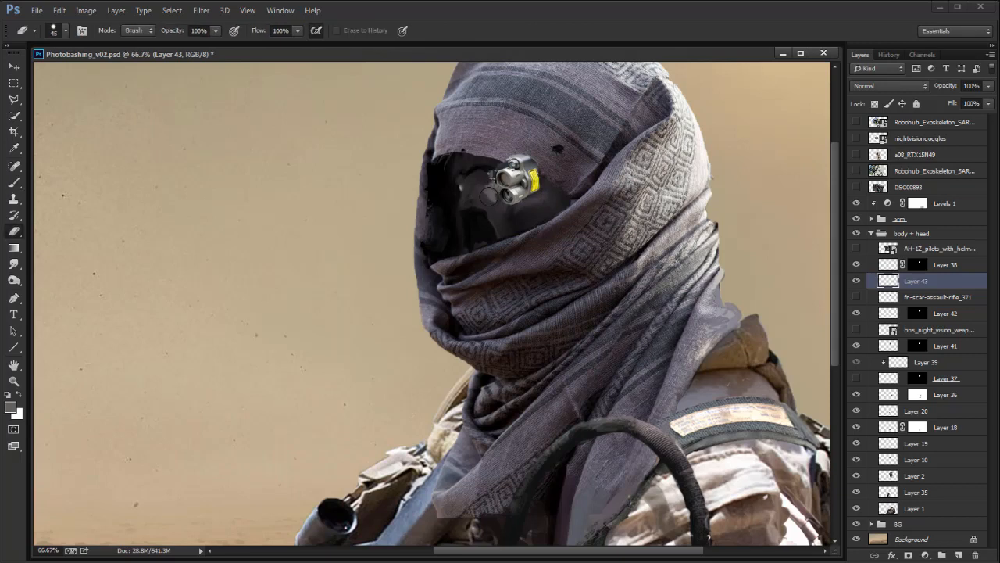
key(r)
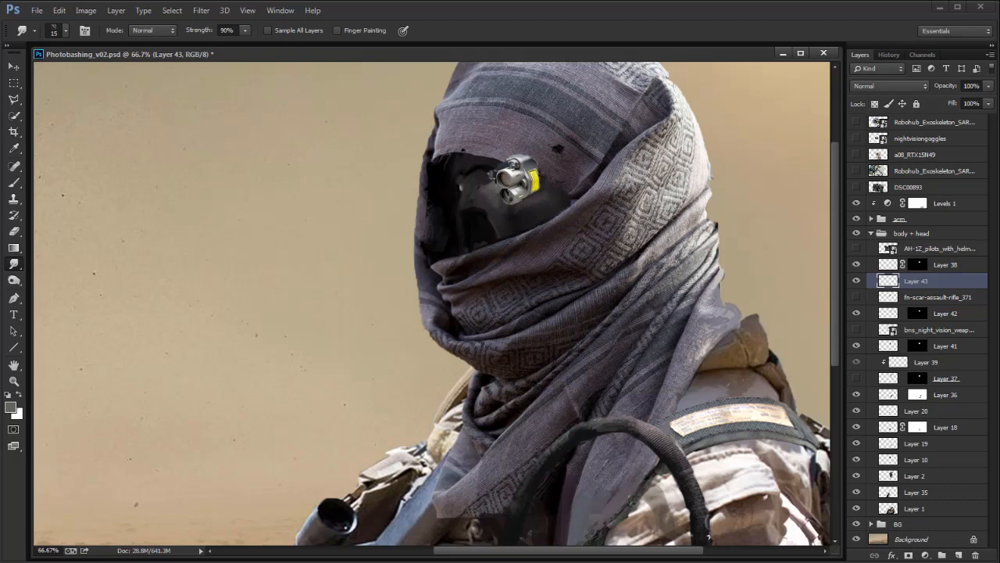
key(ctrl+z)
key(d)
key(b)
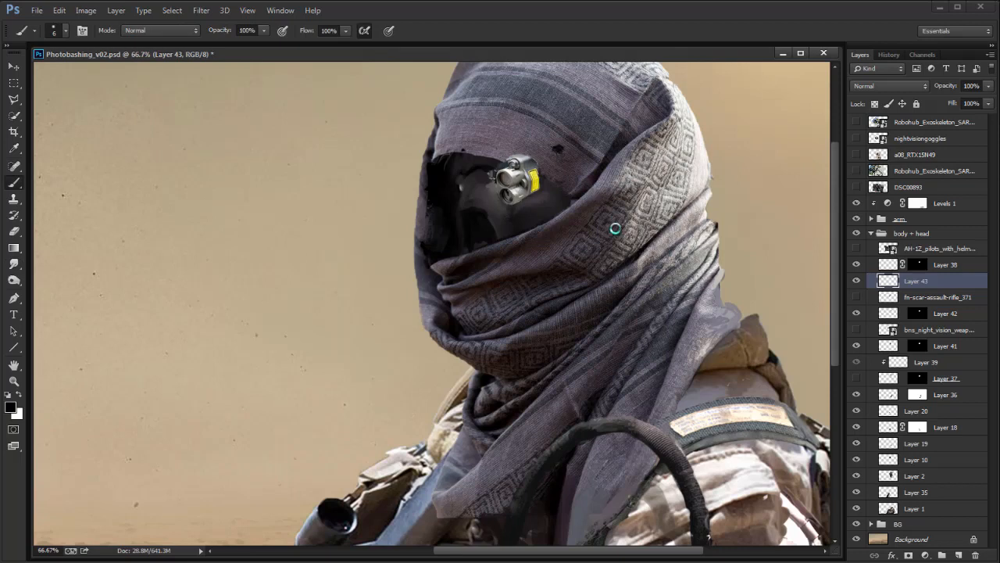
Step: Flip the canvas horizontally and mask Layer 43 with Layer 38's mask shape
key(ctrl+shift+h)
drag(532, 272, 660, 332)
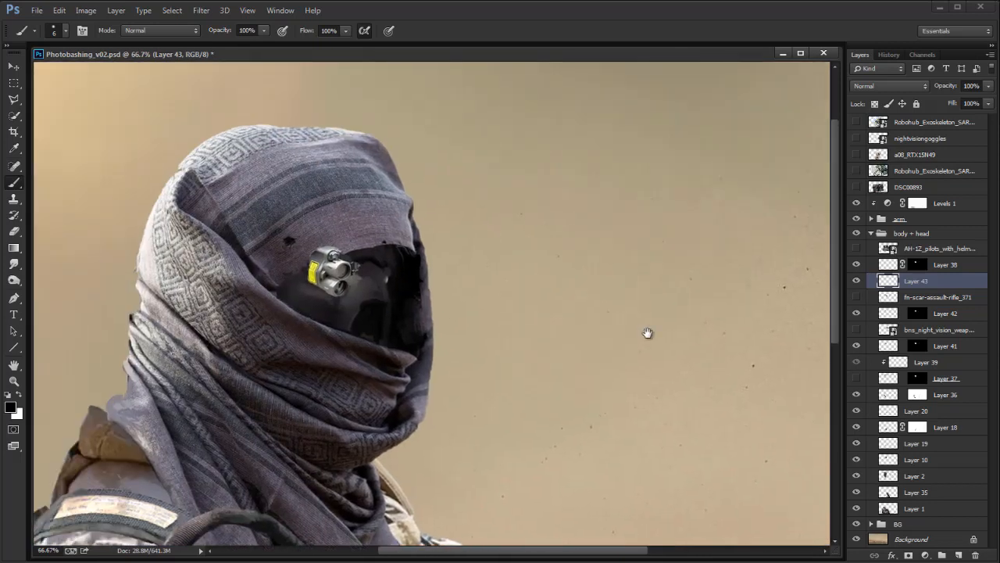
ctrl+click(918, 265)
click(908, 555)
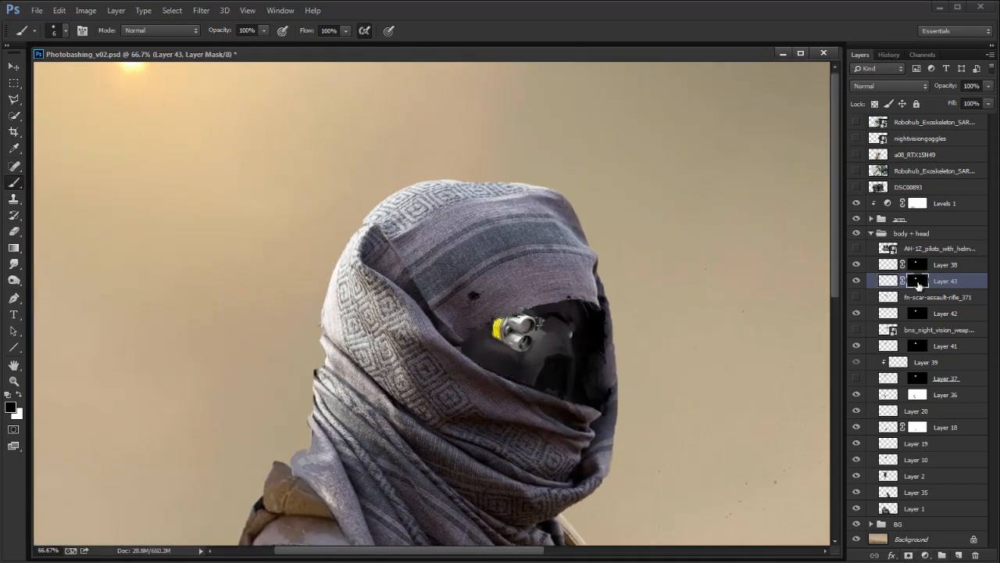
Step: Darken the lens unit's image on Layer 43 with a Levels adjustment
click(888, 281)
key(i)
key(ctrl+l)
drag(273, 171, 799, 142)
mouse_move(714, 283)
mouse_down()
mouse_move(743, 286)
mouse_move(733, 284)
mouse_up()
drag(793, 336, 772, 338)
click(735, 284)
key(Return)
Step: Add a new layer clipped to Layer 43 and paint and smudge black shading over the lens unit and its yellow label
key(b)
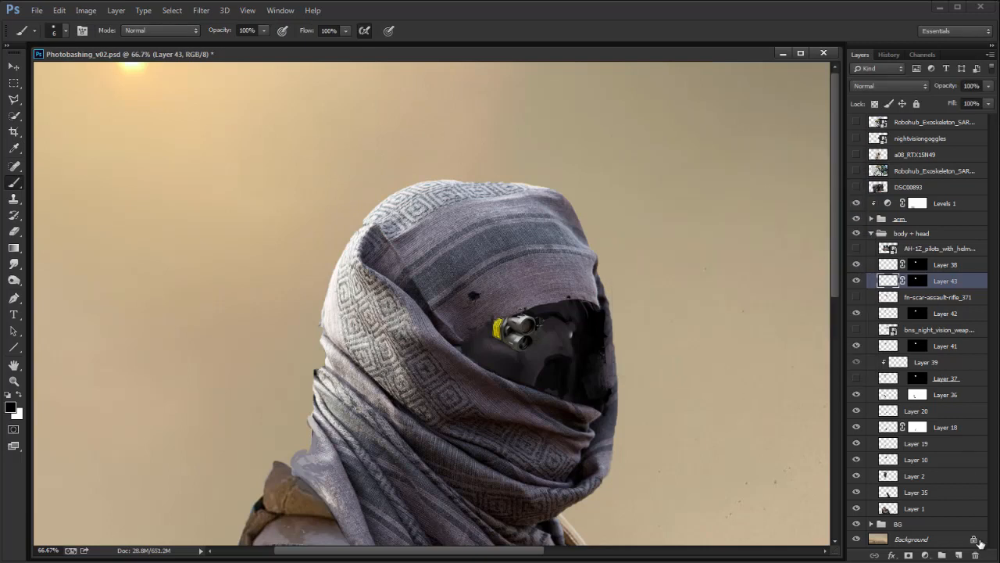
click(958, 555)
alt+click(940, 286)
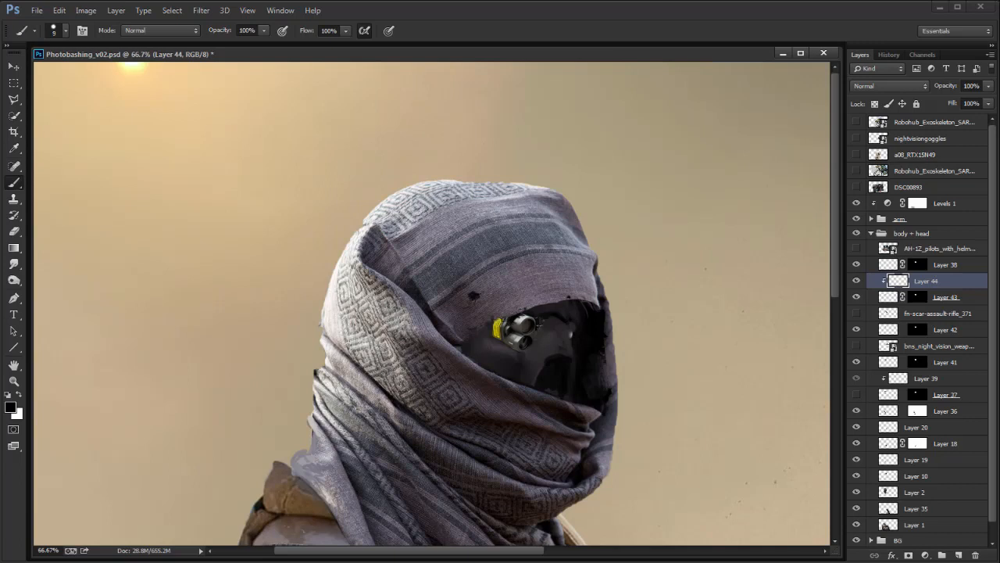
key(r)
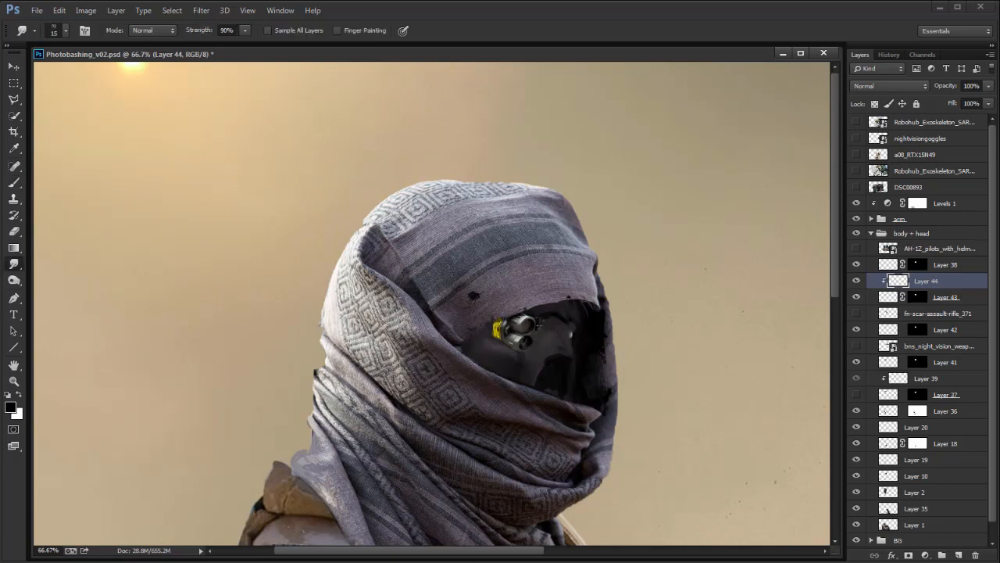
key(b)
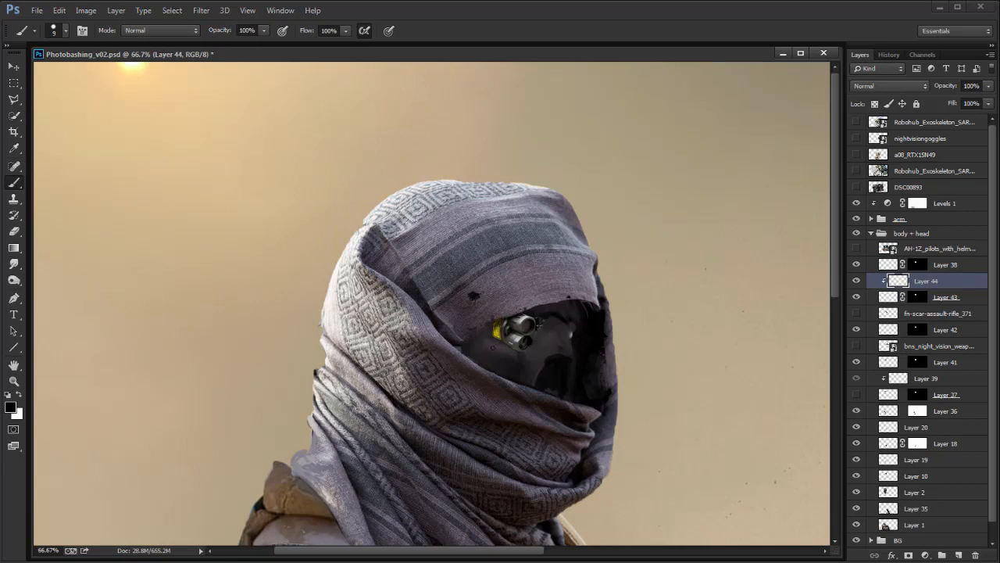
key(r)
drag(617, 346, 630, 307)
key(b)
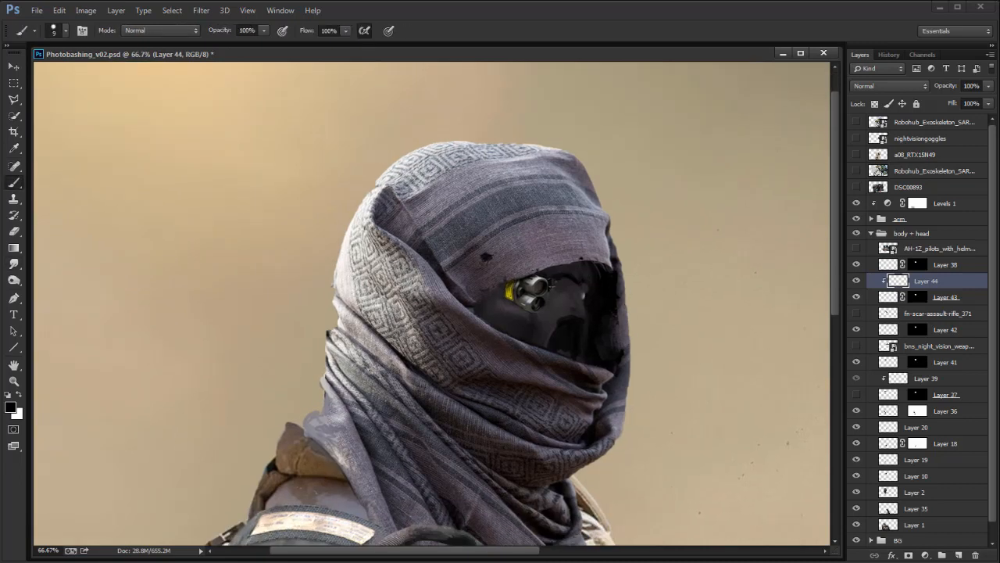
Step: Delete Layer 42 and the hidden bns_night_vision_weapon_sight photo layer
click(931, 315)
click(856, 313)
click(856, 313)
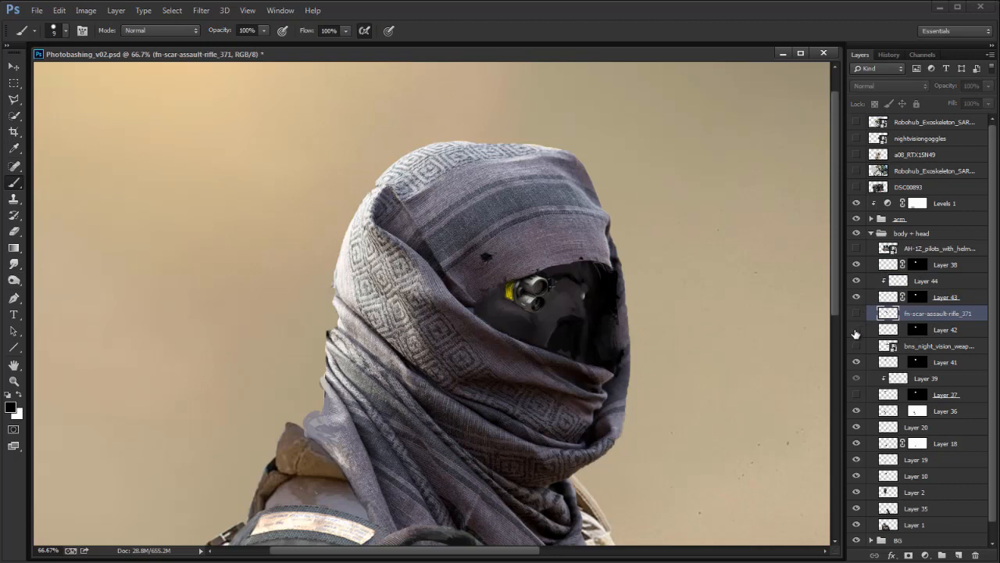
click(952, 330)
key(Delete)
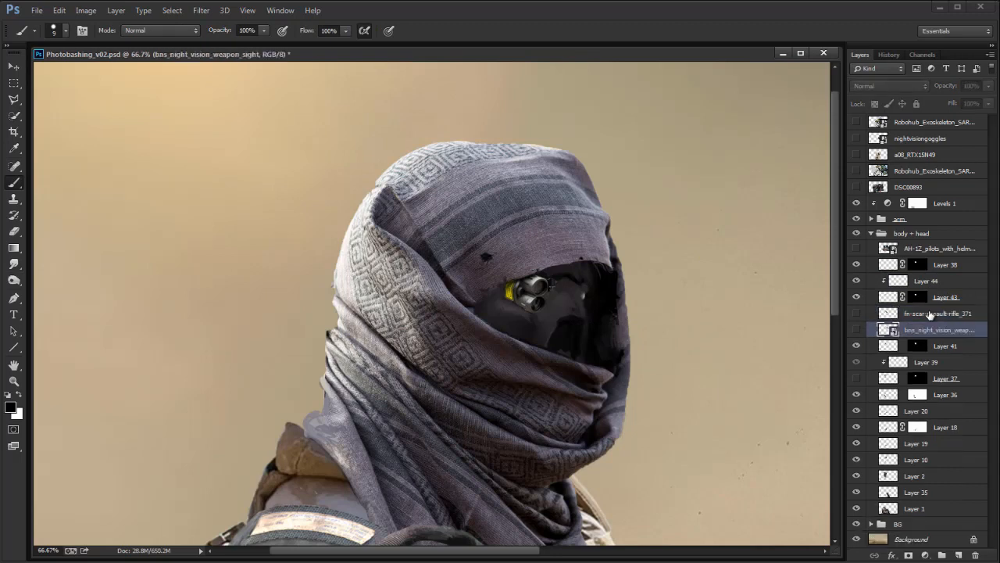
click(857, 329)
click(856, 330)
key(Delete)
click(857, 331)
click(856, 330)
Step: Create a new layer above Layer 41 and paint and smudge small dark details on the face beside the lens unit
click(958, 555)
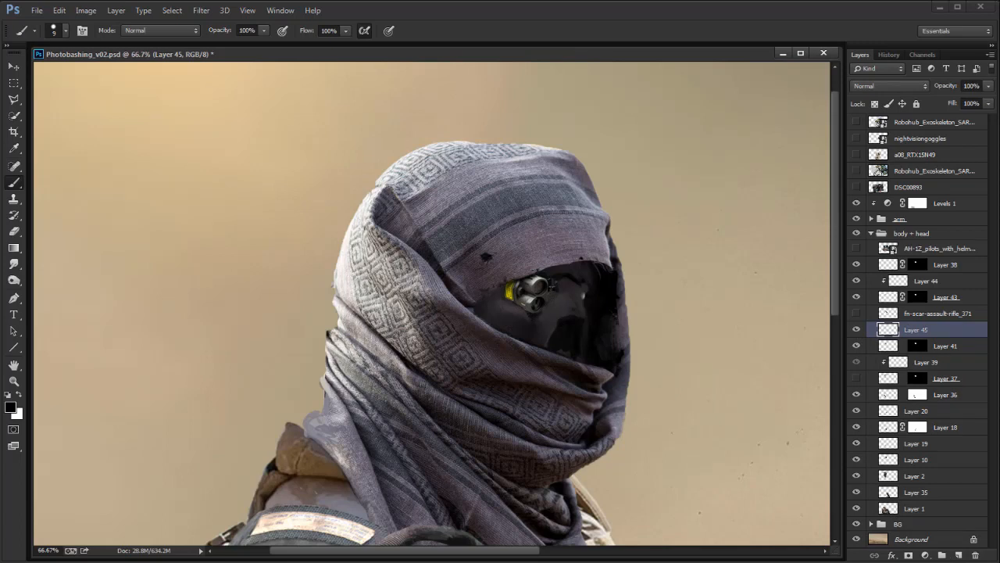
key(r)
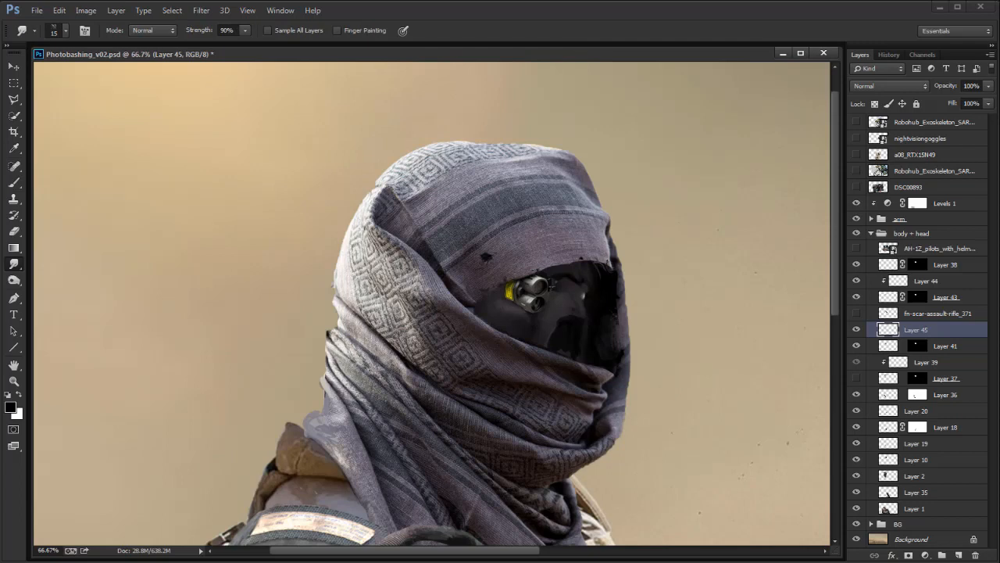
key(b)
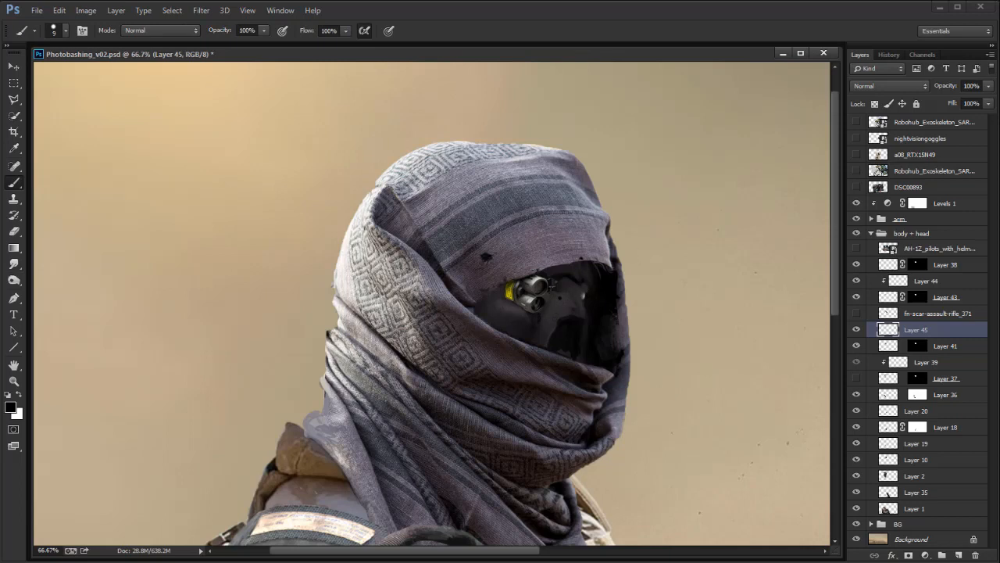
key(x)
key(r)
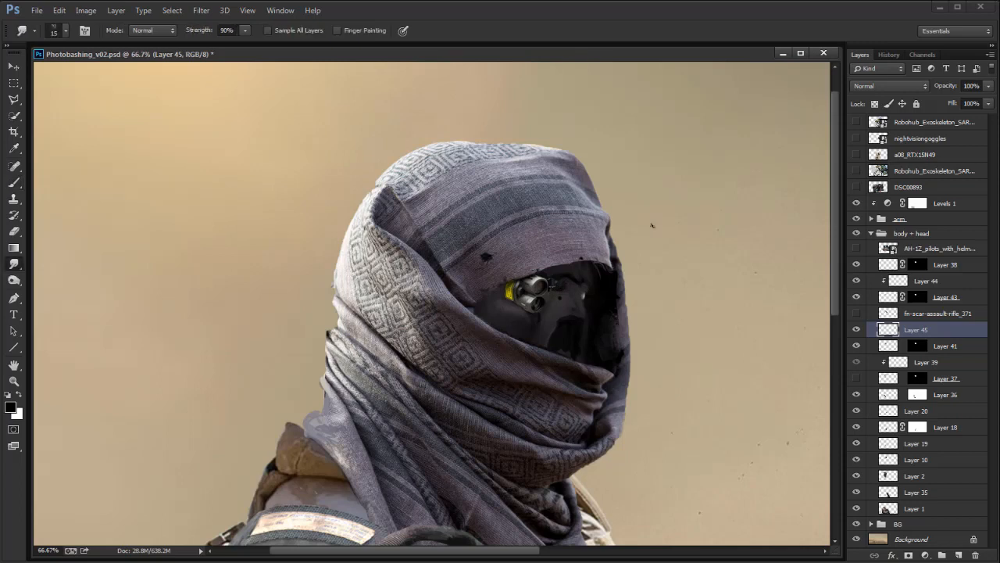
key(b)
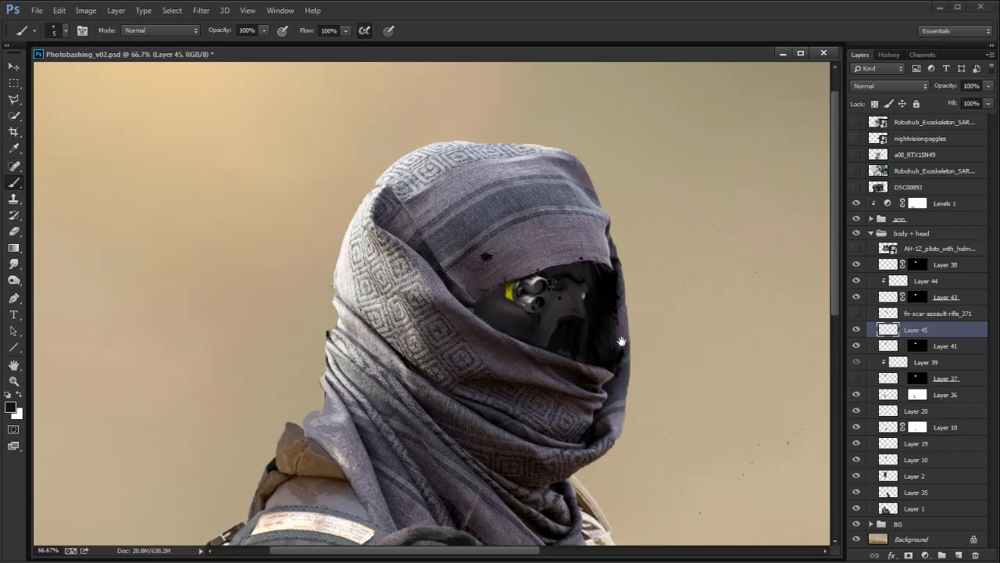
drag(620, 347, 612, 330)
key(ctrl+minus)
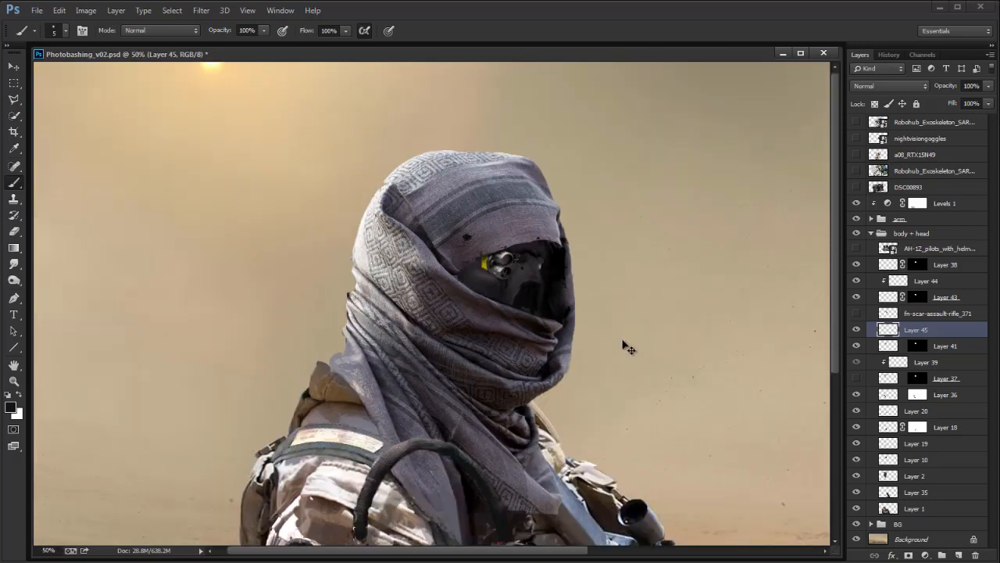
key(ctrl+plus)
Step: Switch to the Military reference folder and look through its photos for mechanical parts that could be used on the face
key(alt+Tab)
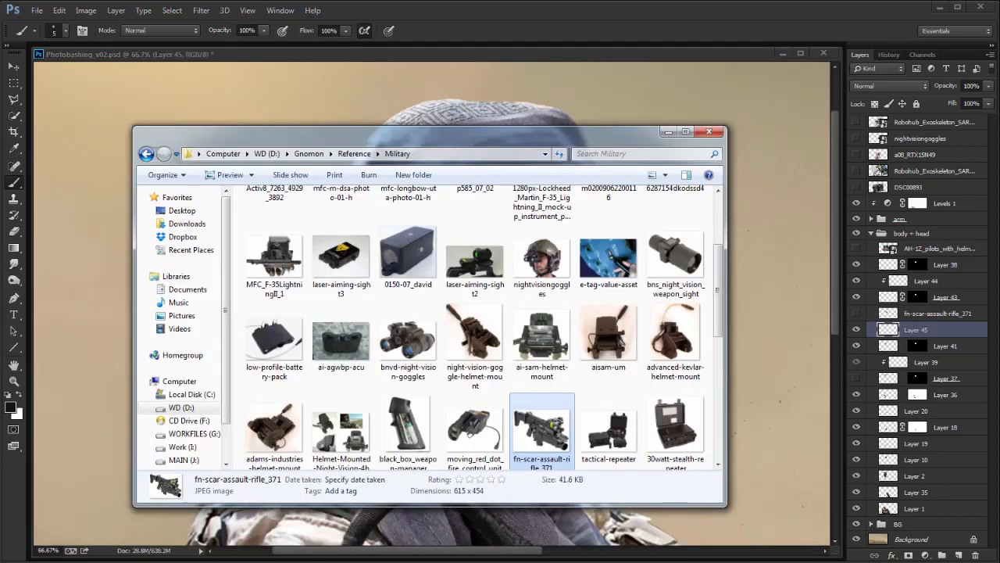
scroll(722, 300, up, 2)
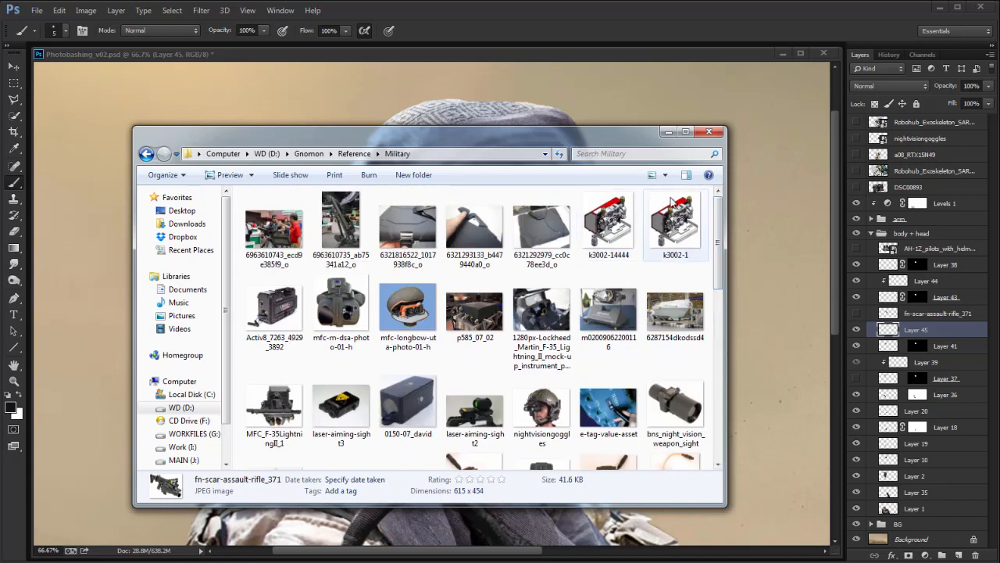
double_click(340, 226)
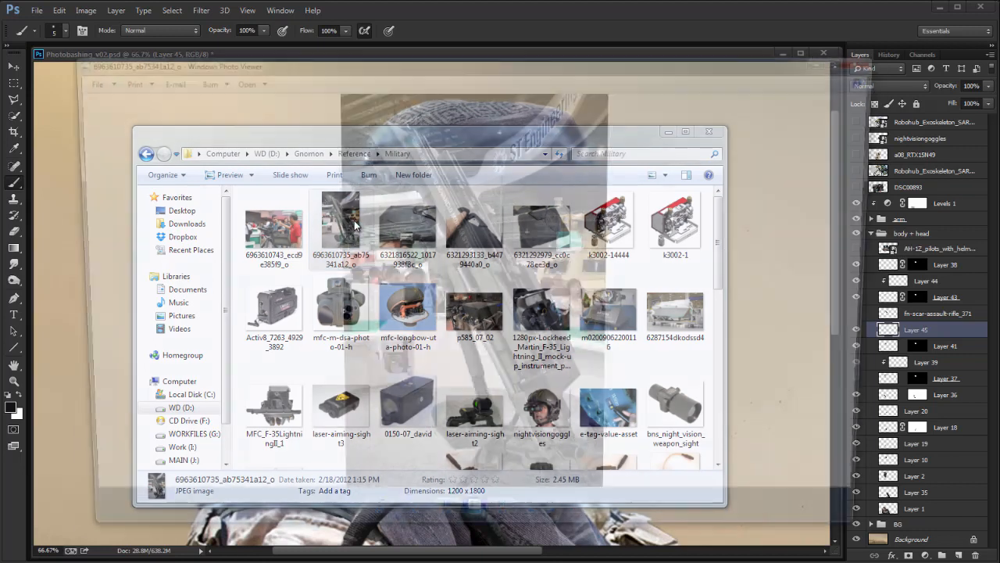
key(Right)
key(Right)
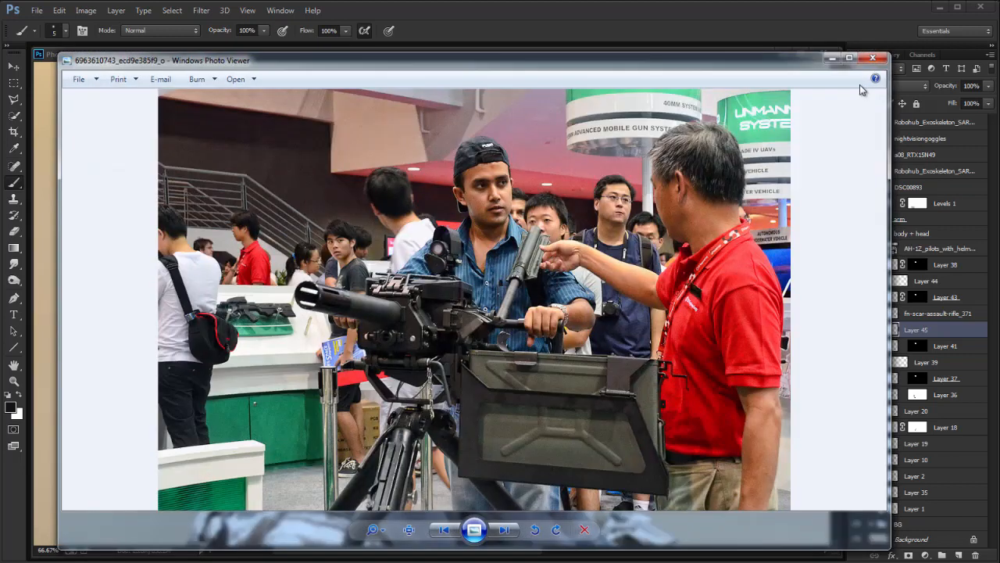
key(Right)
key(Right)
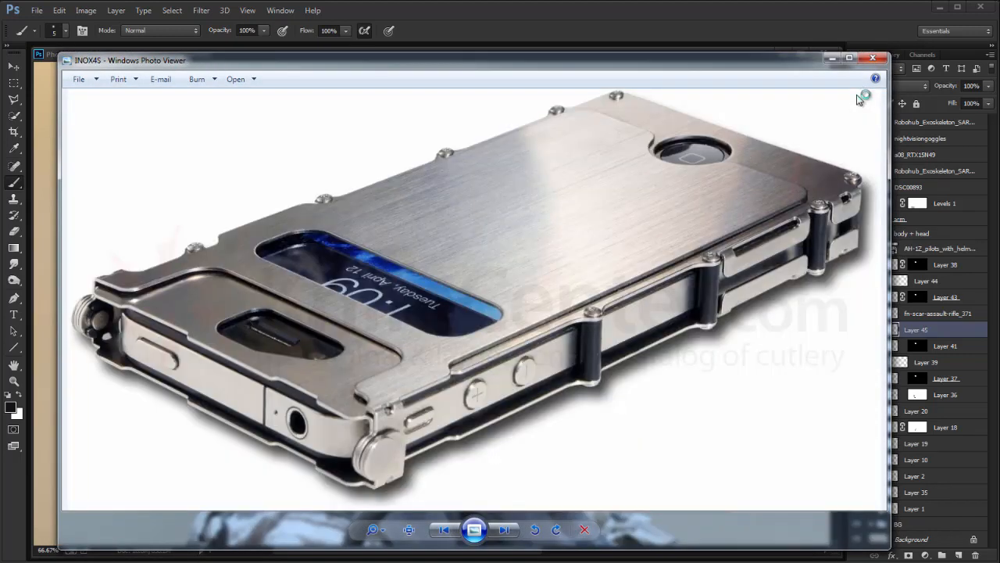
key(Right)
key(Right)
key(Right)
key(Right)
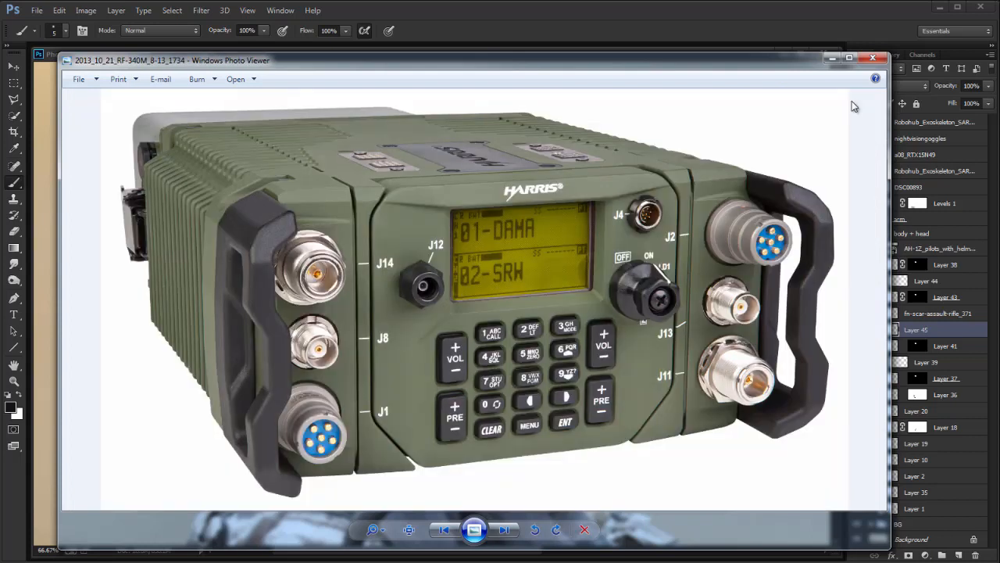
key(Right)
key(Right)
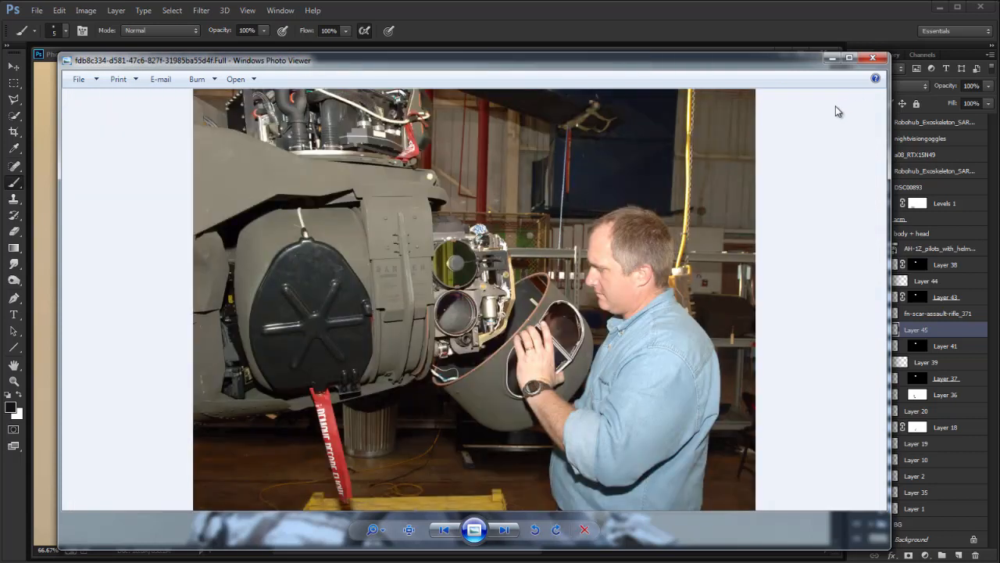
key(Right)
key(Right)
key(Right)
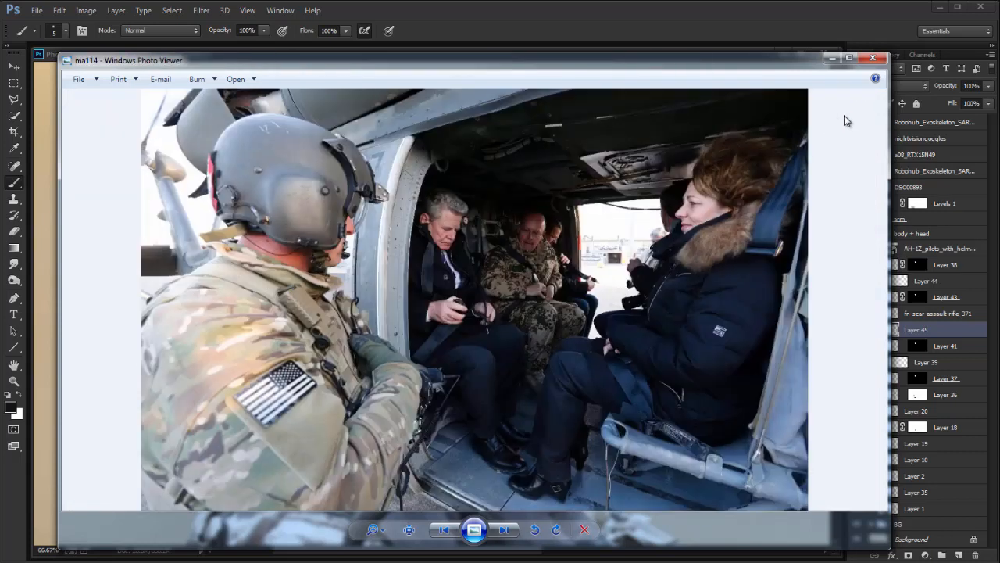
key(Left)
key(Left)
key(Right)
key(Left)
key(Right)
key(Right)
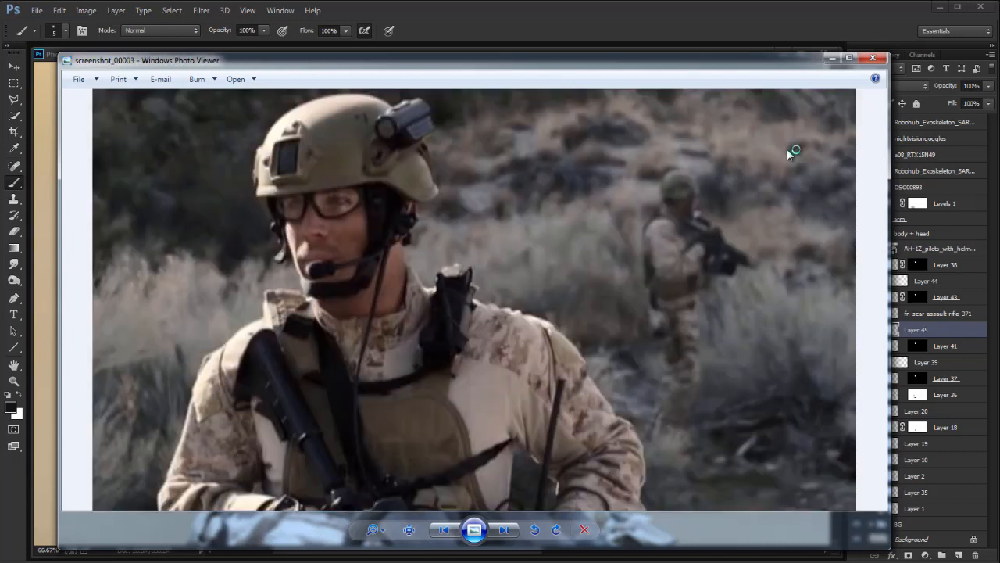
key(Right)
key(Left)
key(Right)
key(Left)
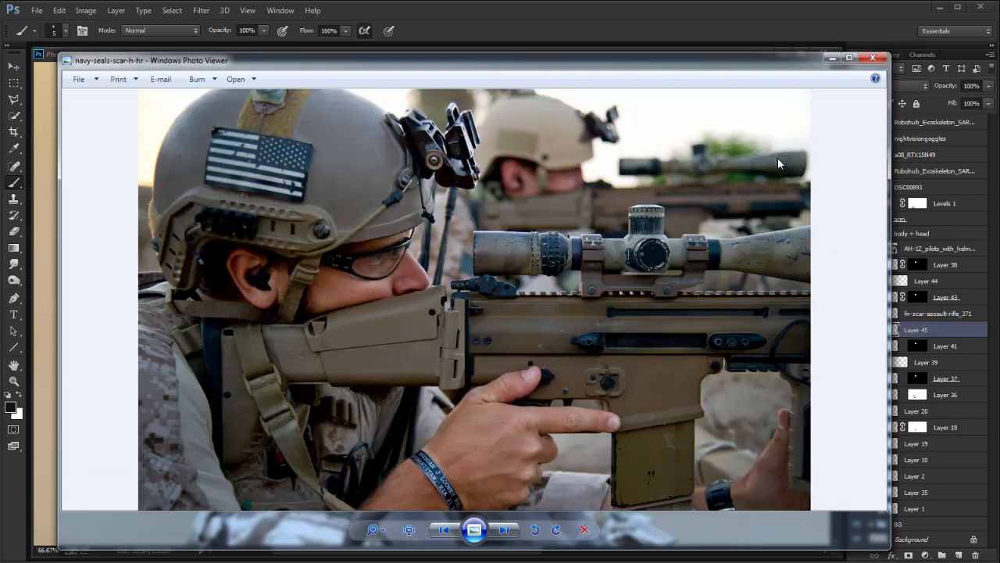
key(Right)
key(Left)
key(Right)
key(Right)
key(Right)
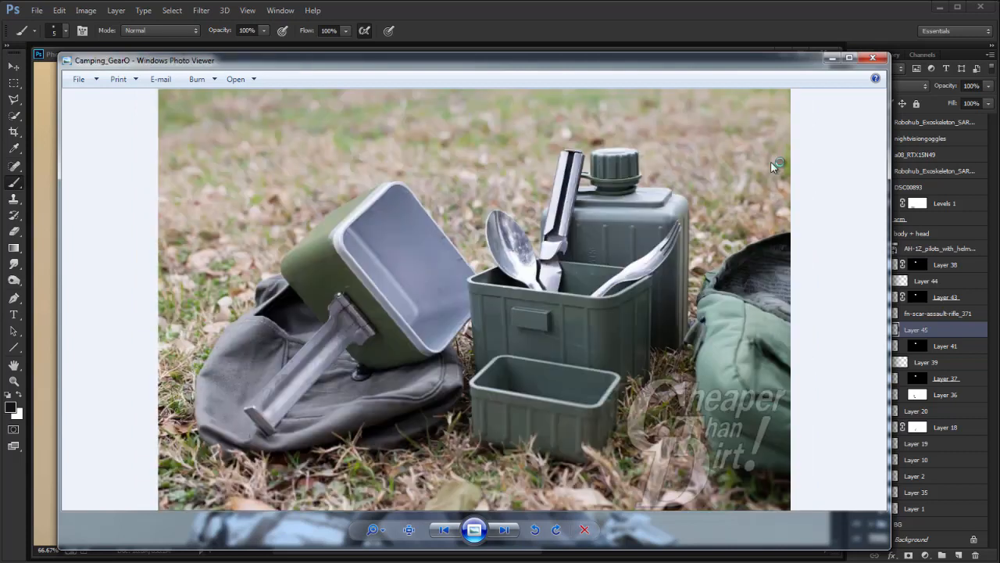
key(Right)
key(Right)
key(Right)
key(Right)
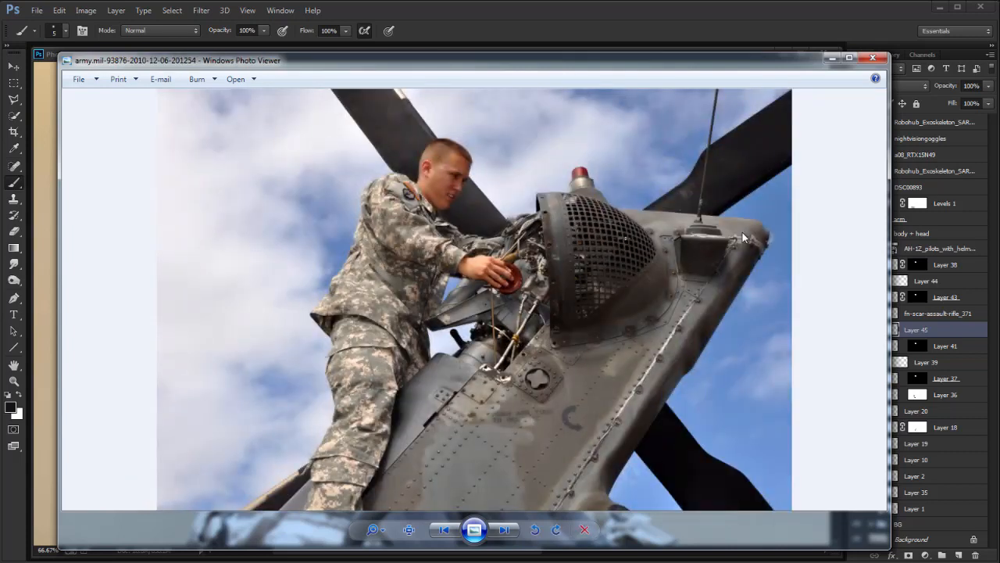
key(Right)
key(Right)
key(Right)
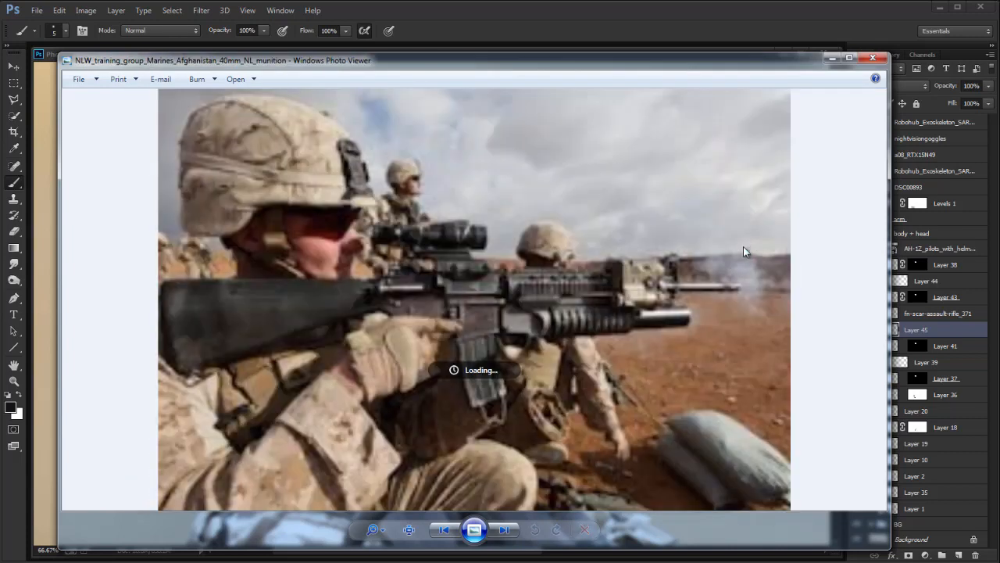
key(Right)
key(Right)
key(Right)
key(Right)
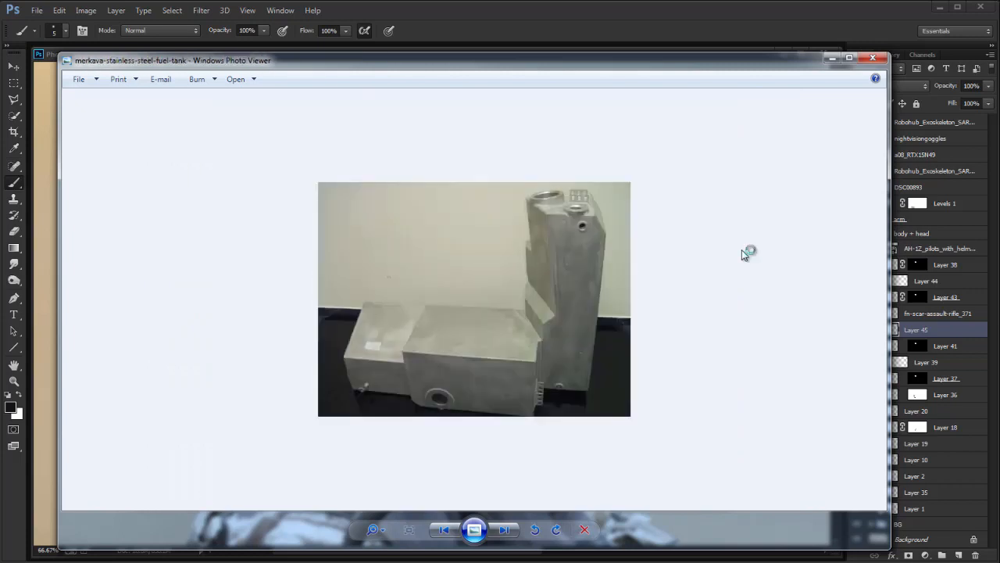
key(Right)
key(Right)
key(Right)
key(Right)
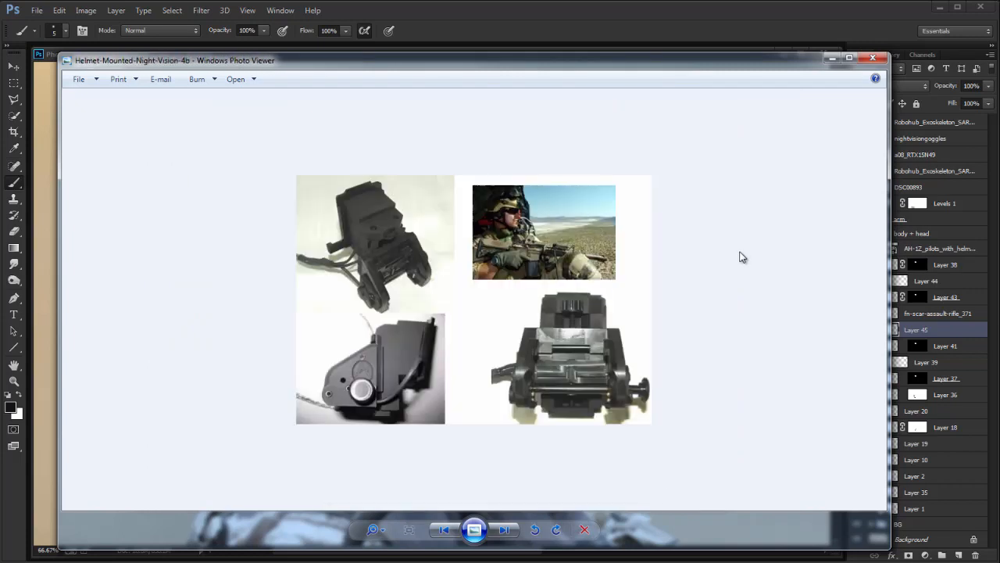
key(Right)
key(Right)
key(Right)
key(Right)
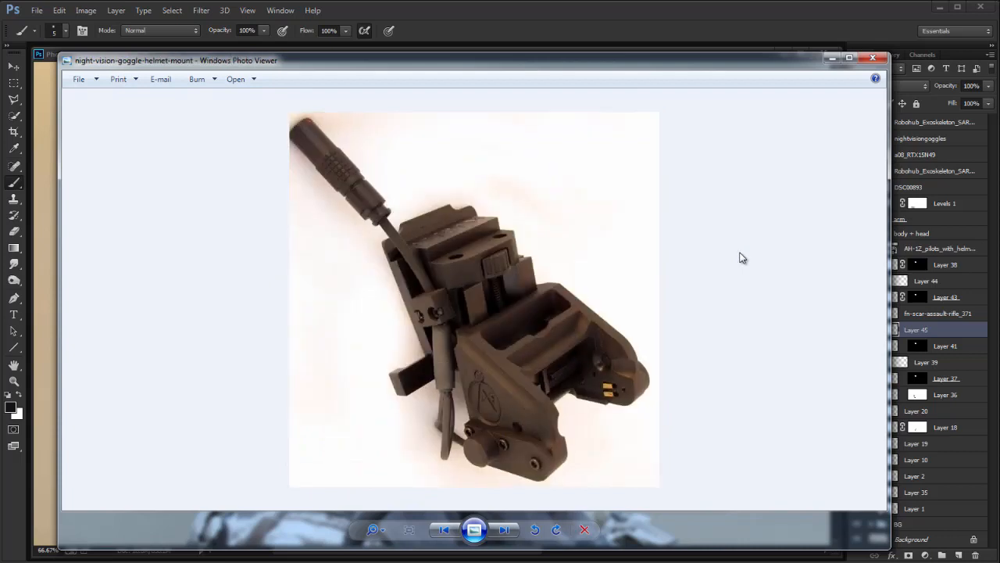
key(Right)
key(Left)
key(Right)
key(Right)
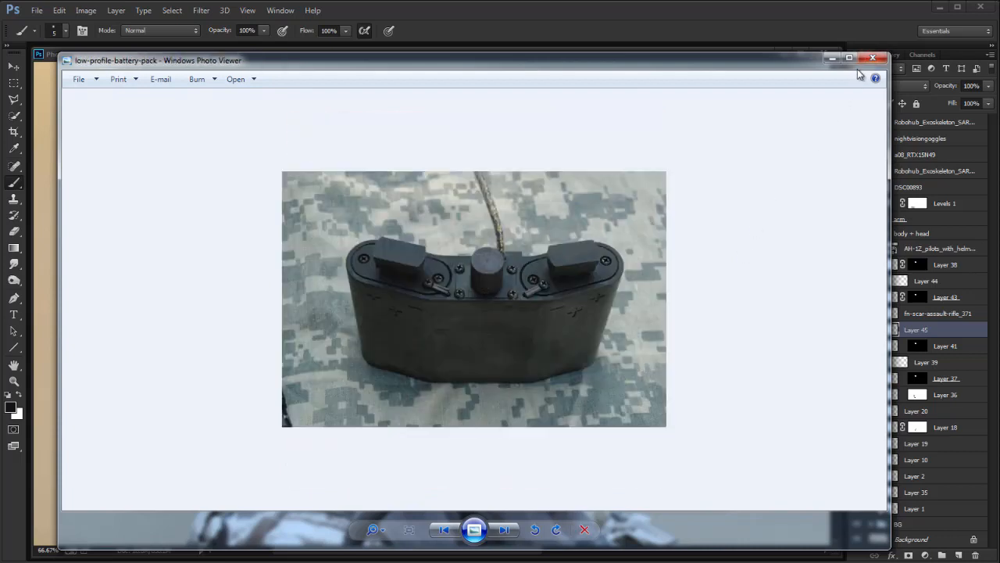
key(Right)
key(Right)
key(Right)
key(Right)
key(Right)
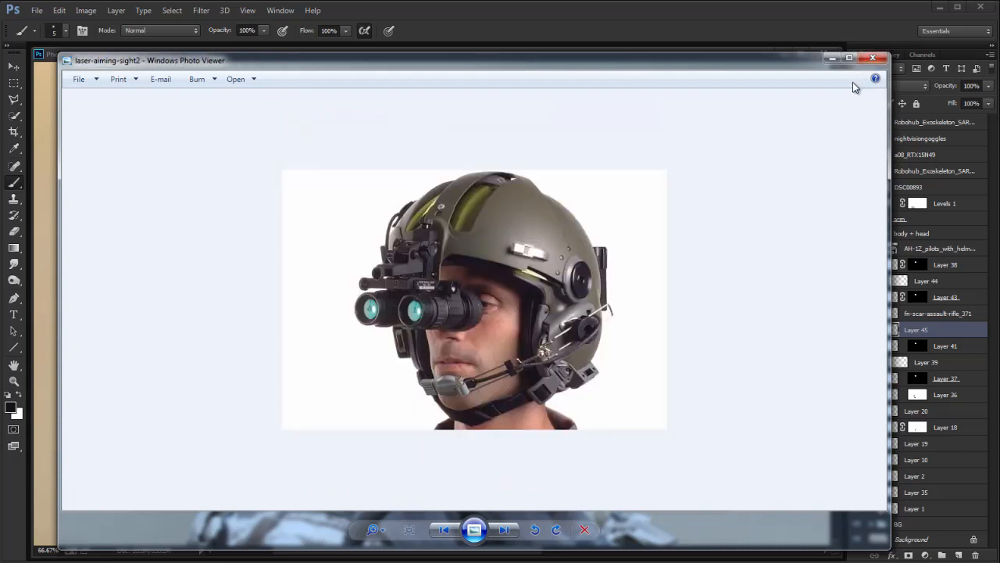
key(Right)
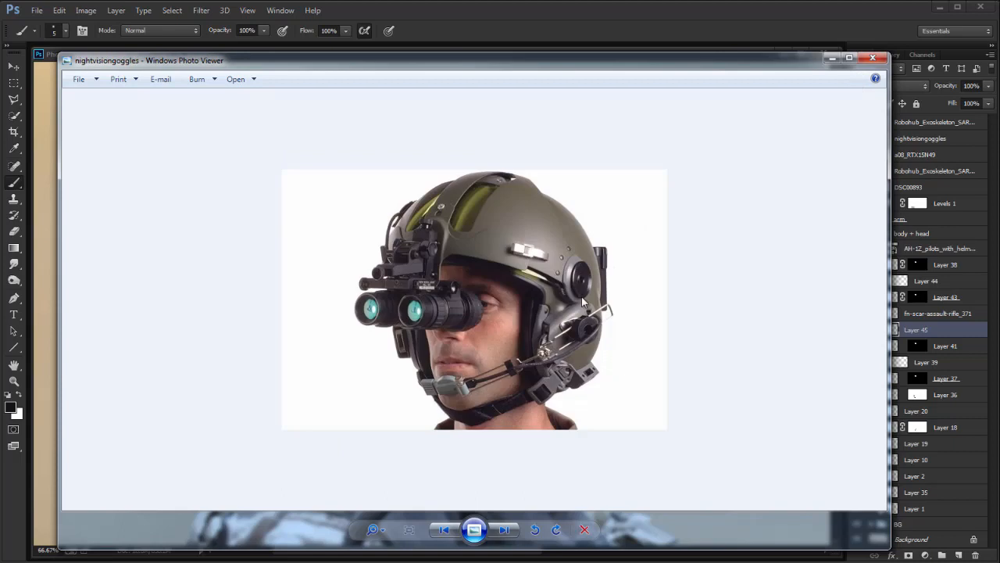
click(873, 57)
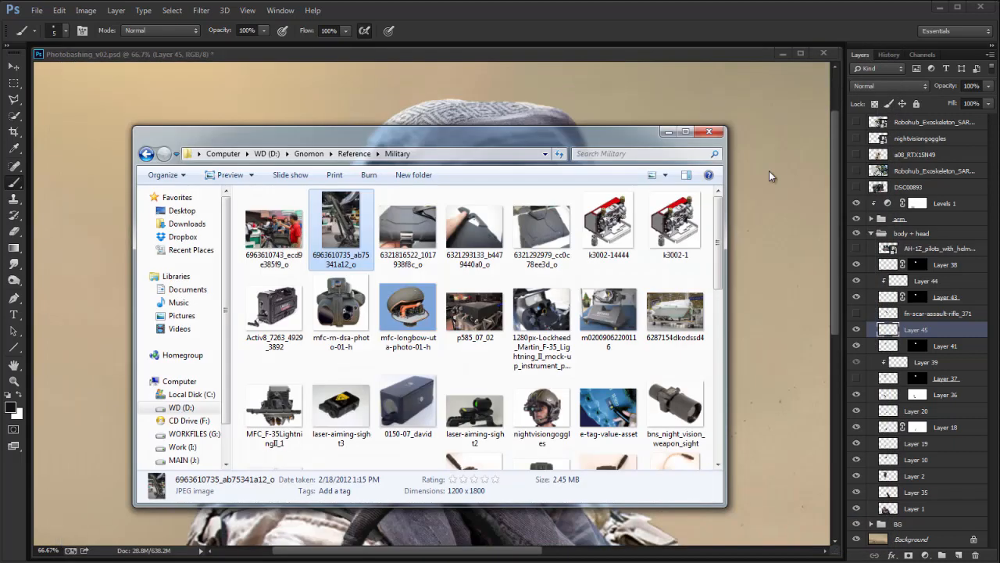
Step: Examine the mfc-longbow-uta-photo-01-h reference photo at full size
click(418, 316)
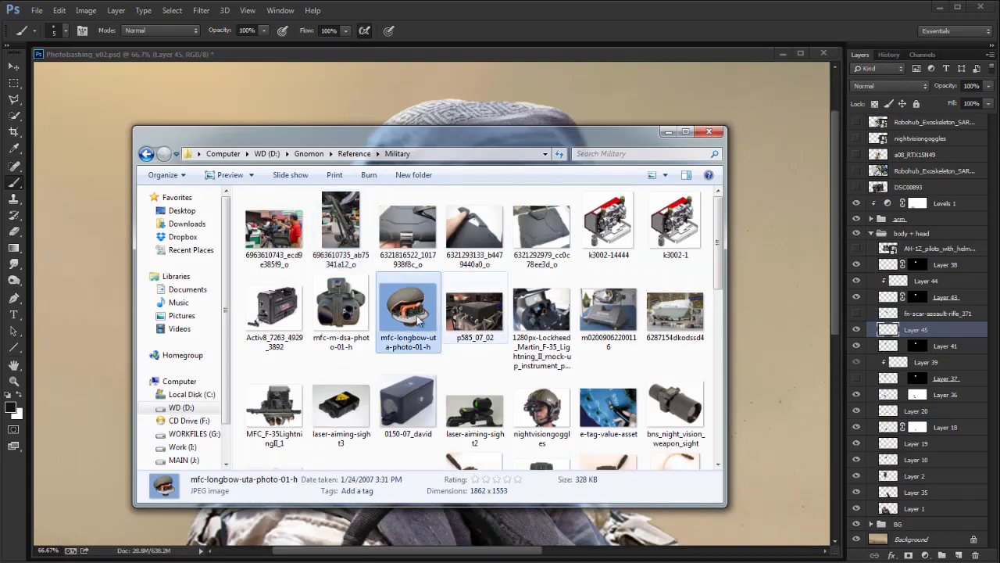
double_click(420, 319)
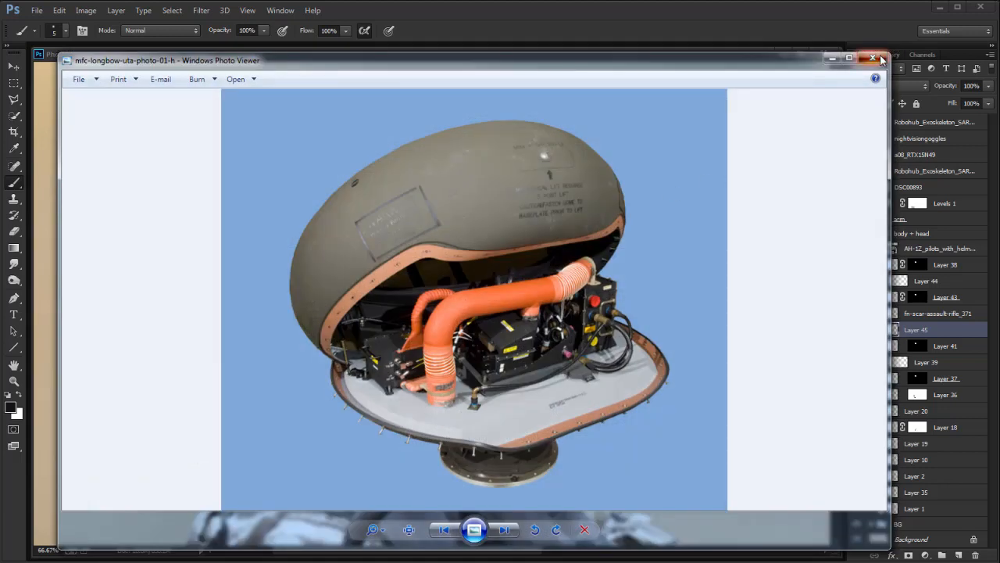
click(873, 58)
Step: Place the nightvisiongoggles photo above Layer 45, copy its helmet's ear and strap hardware onto a new layer, and hide the photo
drag(542, 406, 799, 320)
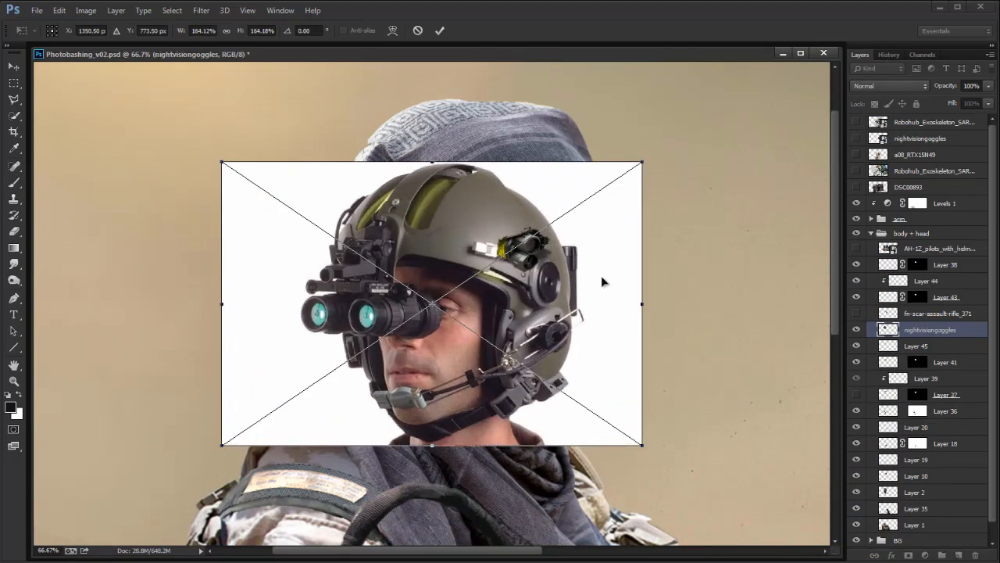
key(Return)
key(w)
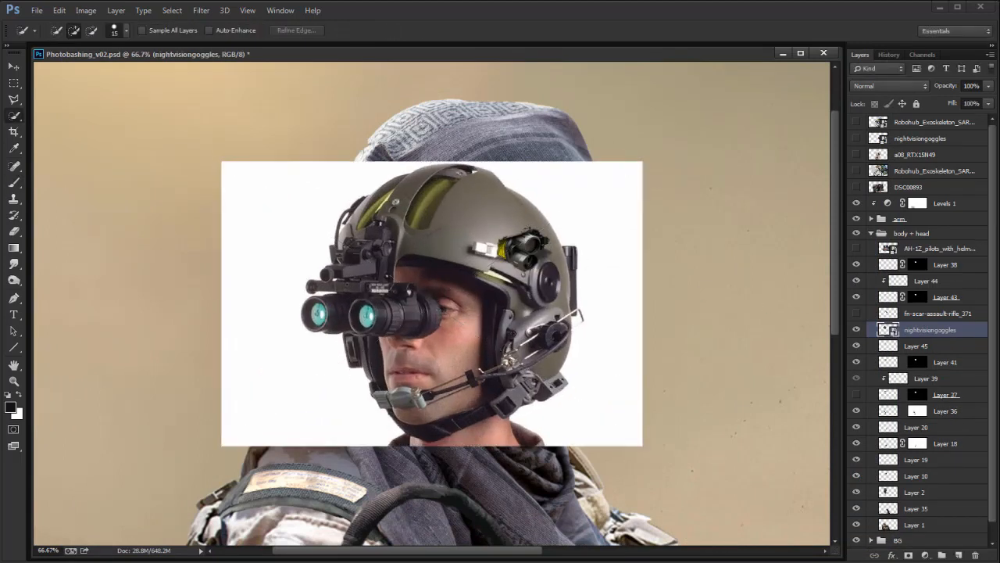
mouse_move(500, 350)
mouse_down()
mouse_move(506, 316)
mouse_move(525, 329)
mouse_move(556, 314)
mouse_up()
key(ctrl+j)
click(856, 345)
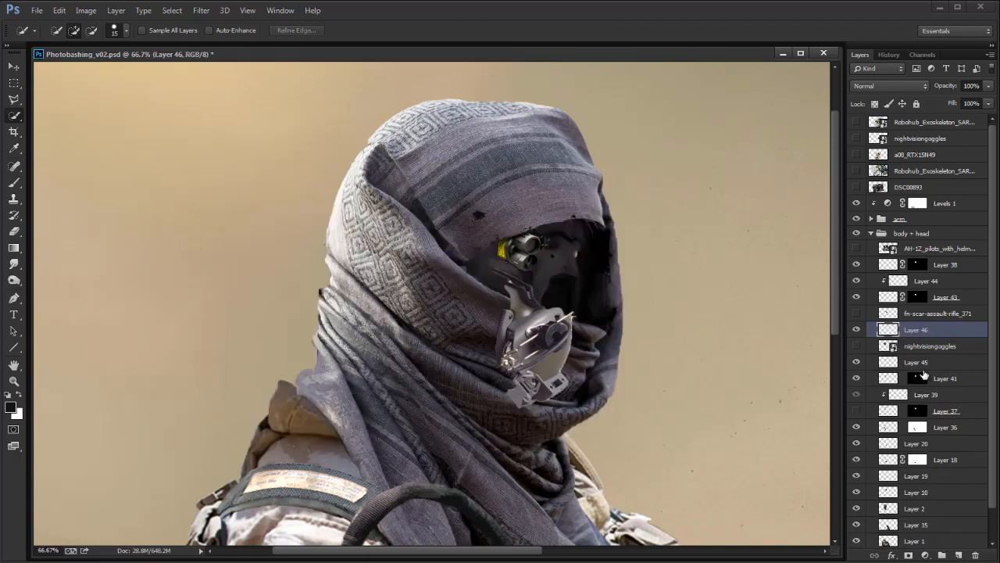
Step: Mask the copied helmet hardware on Layer 46 with the face-opening shape from Layer 41's mask, unlinking layer and mask
ctrl+click(918, 378)
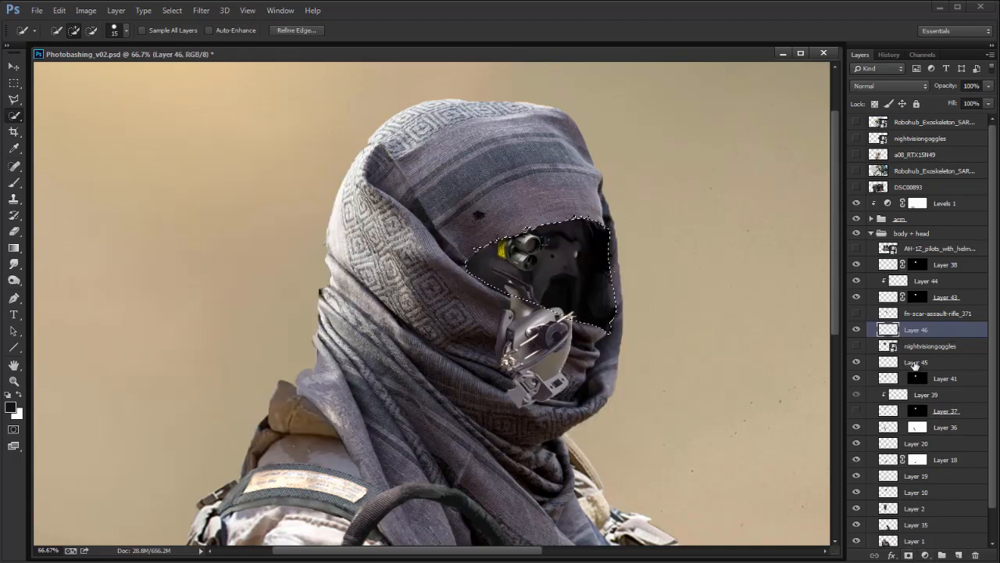
click(908, 555)
click(902, 330)
click(891, 330)
Step: Move the helmet hardware into the face opening and flip it horizontally, fitting it below the lens unit
key(v)
drag(552, 381, 547, 336)
key(ctrl+t)
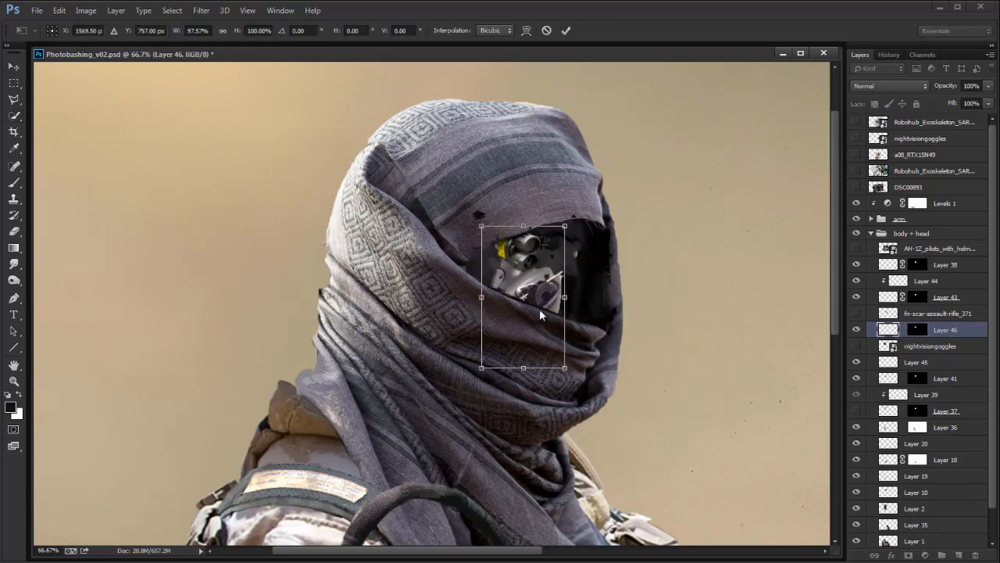
right_click(536, 307)
key(Escape)
drag(550, 308, 554, 300)
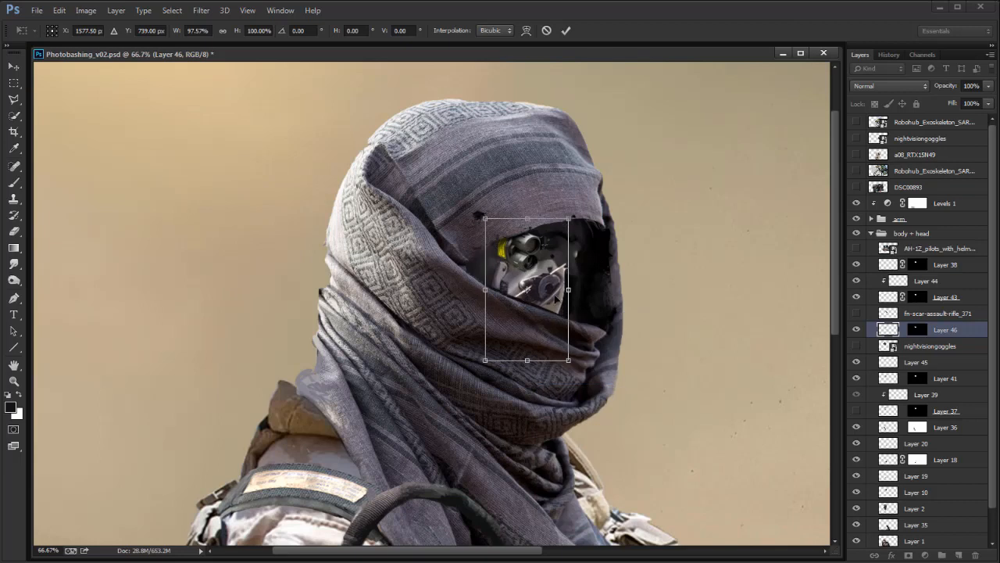
right_click(540, 311)
click(600, 497)
drag(539, 316, 523, 324)
drag(510, 369, 512, 239)
key(Return)
Step: Reposition and rotate the helmet hardware on Layer 46 to sit along the lower edge of the face opening
drag(569, 296, 574, 299)
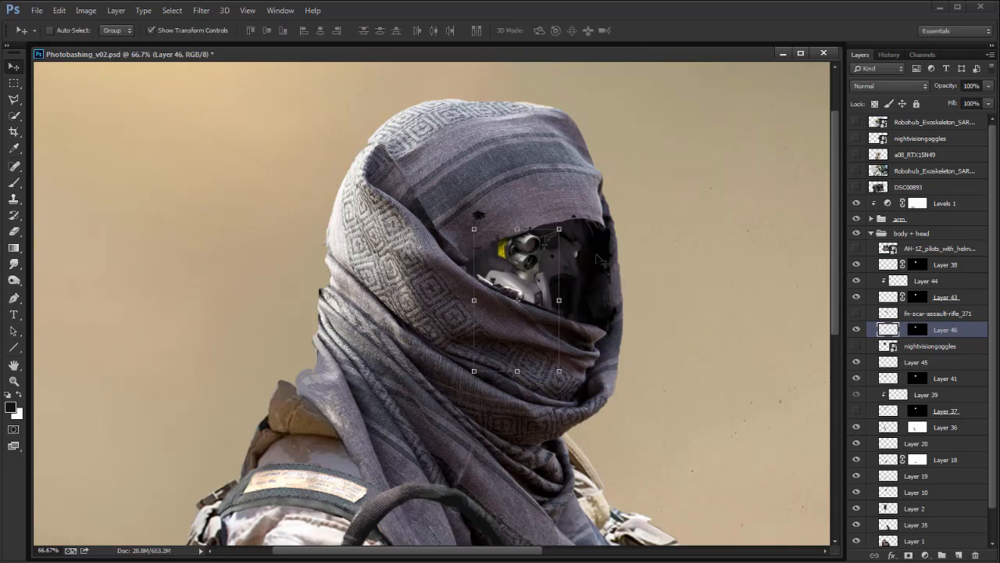
drag(568, 311, 567, 316)
drag(509, 371, 494, 349)
drag(572, 309, 572, 315)
drag(535, 355, 537, 359)
key(Return)
drag(569, 237, 571, 235)
key(Return)
Step: Darken Layer 46 with a Levels adjustment, setting the midtones to 0.67 and lowering the white output level
key(ctrl+l)
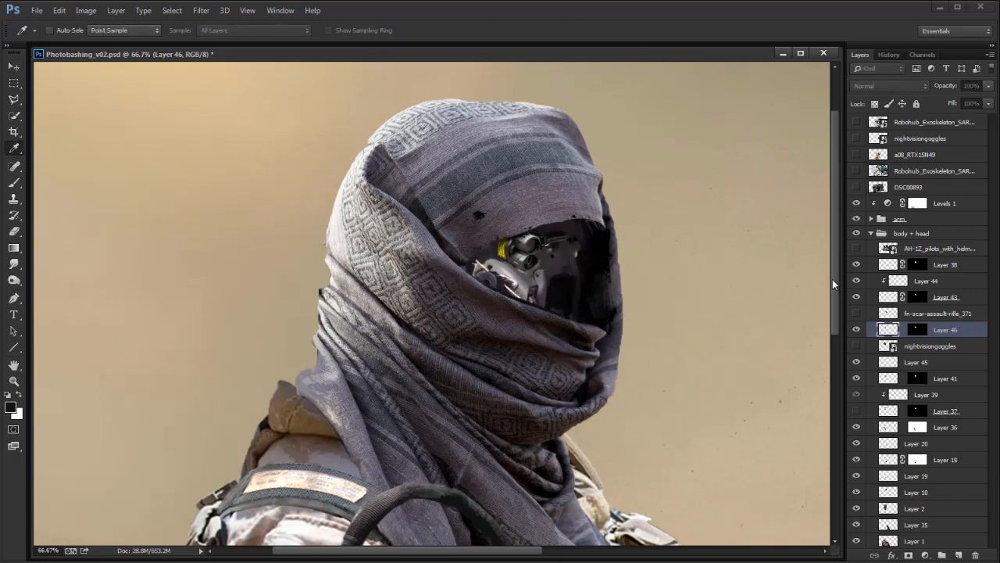
drag(713, 283, 735, 285)
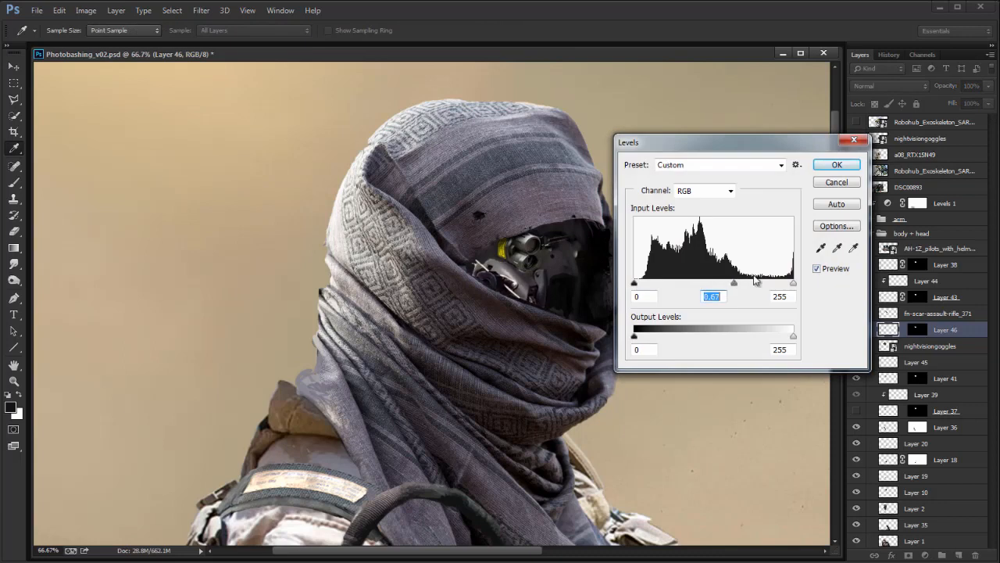
drag(791, 337, 750, 339)
key(Return)
Step: Flip the canvas horizontally and shift the helmet hardware on Layer 46 slightly lower behind the scarf edge
key(v)
key(e)
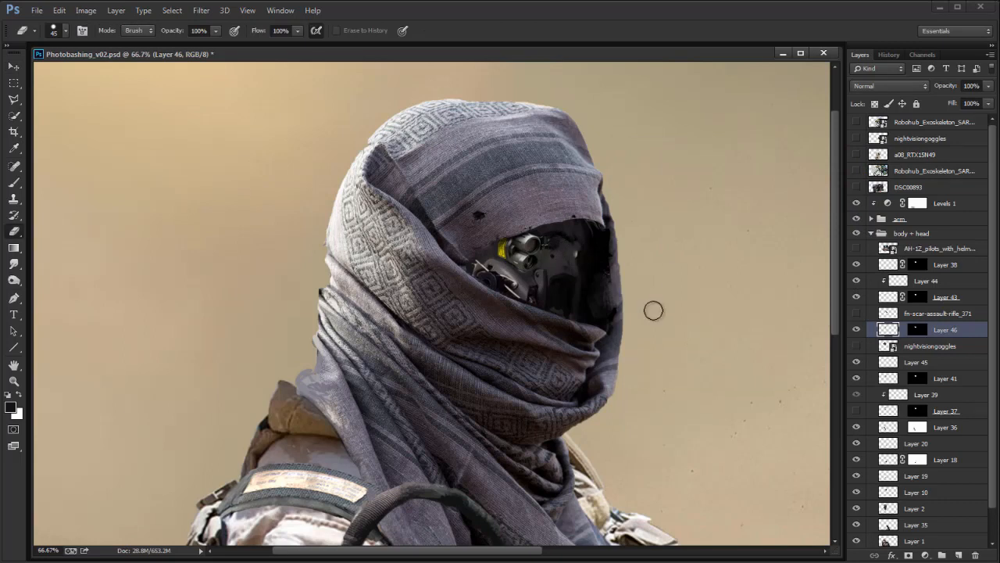
scroll(653, 308, down, 2)
scroll(661, 313, up, 2)
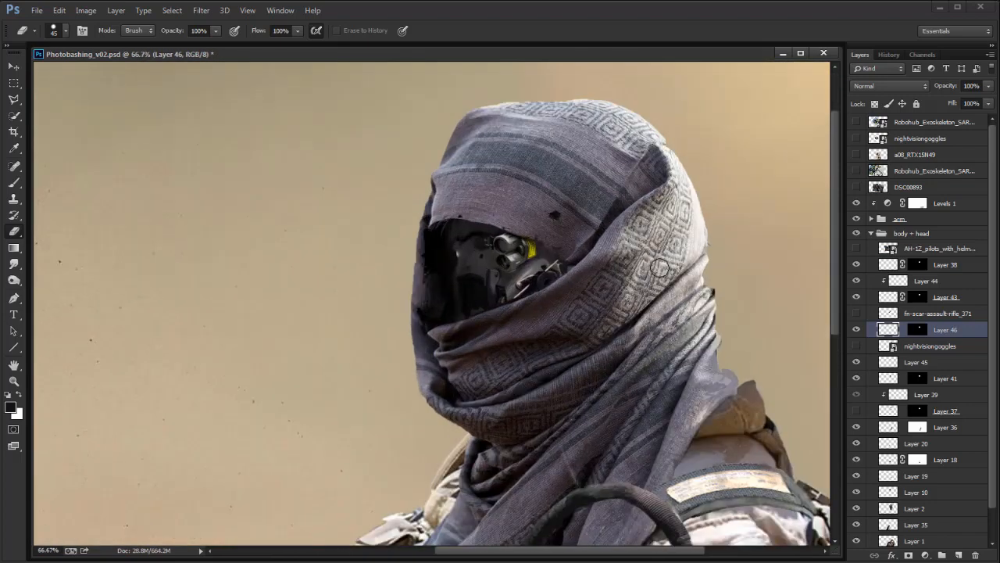
key(v)
drag(574, 354, 585, 365)
key(Return)
Step: Move Layers 43 and 44 directly above Layer 46 and load Layer 43's mask as a selection around the face opening
key(b)
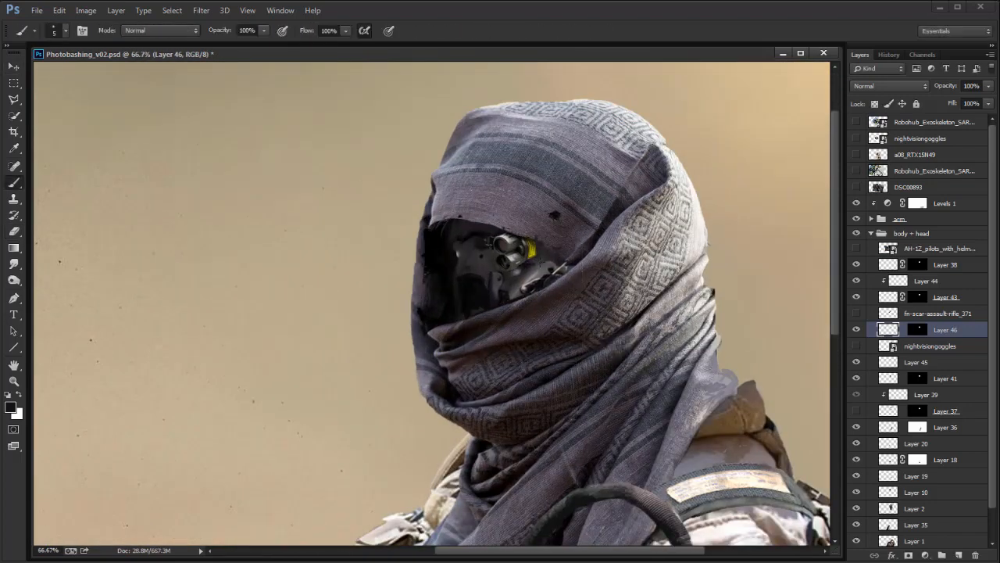
alt+click(551, 261)
key(d)
key(g)
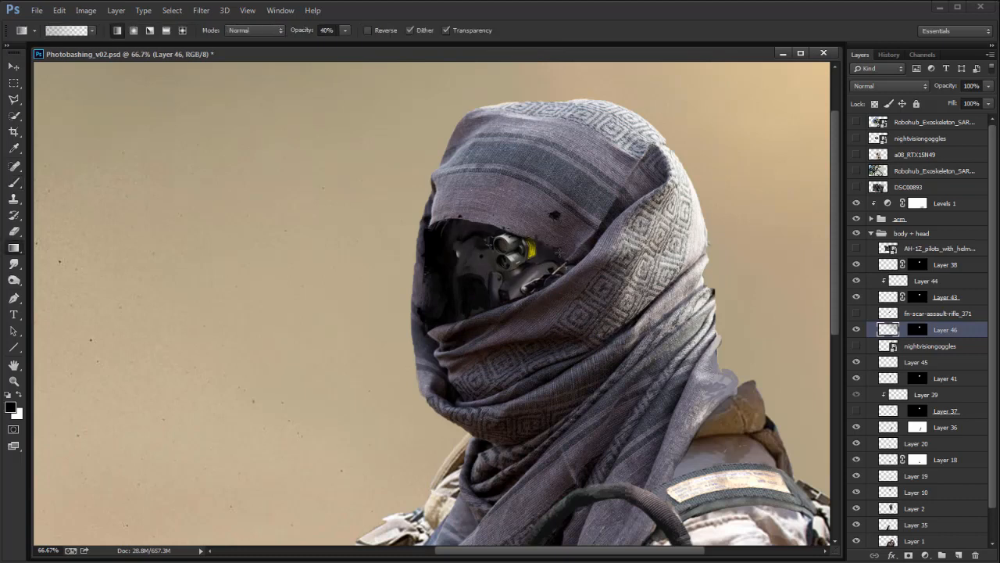
click(856, 297)
click(856, 297)
click(960, 297)
shift+click(936, 283)
drag(936, 283, 940, 301)
ctrl+click(943, 296)
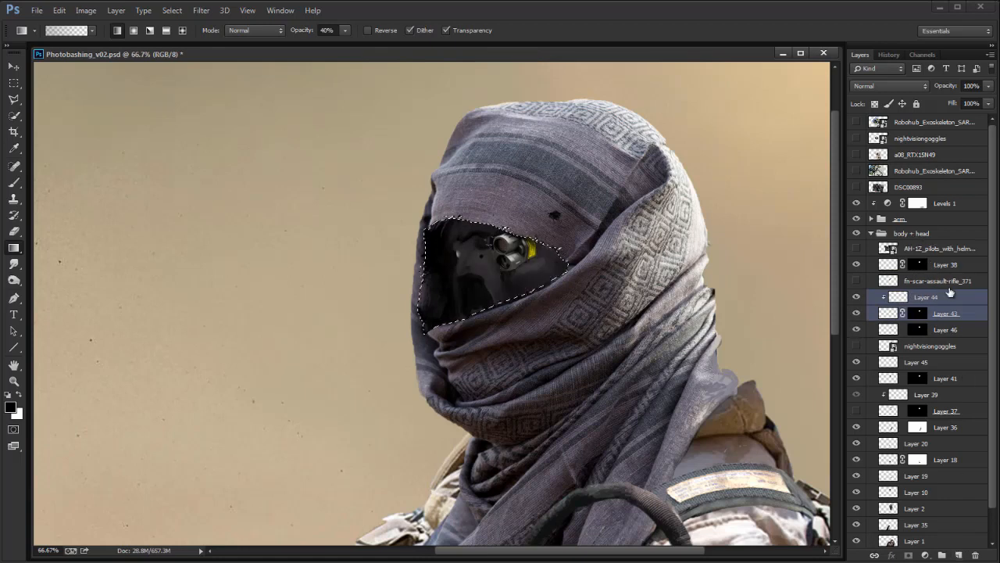
Step: Group the layers from Layer 41 up to the AH-1Z pilots layer and name the group "face"
click(942, 332)
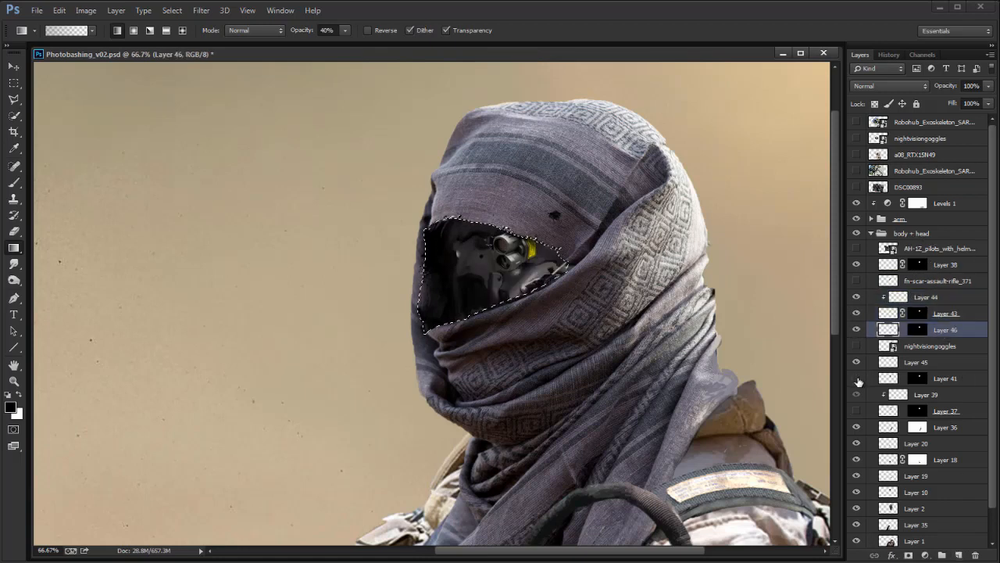
click(957, 378)
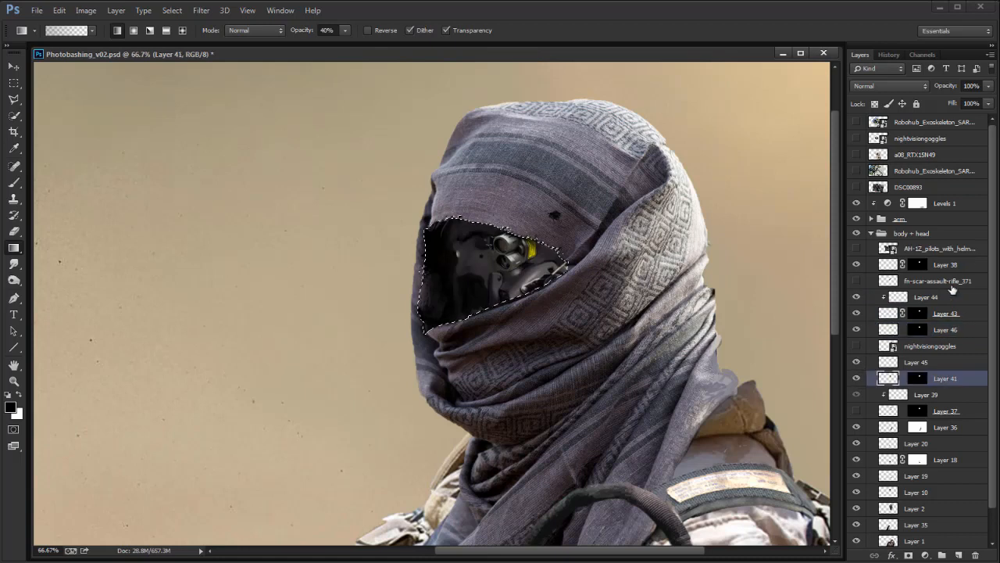
shift+click(948, 256)
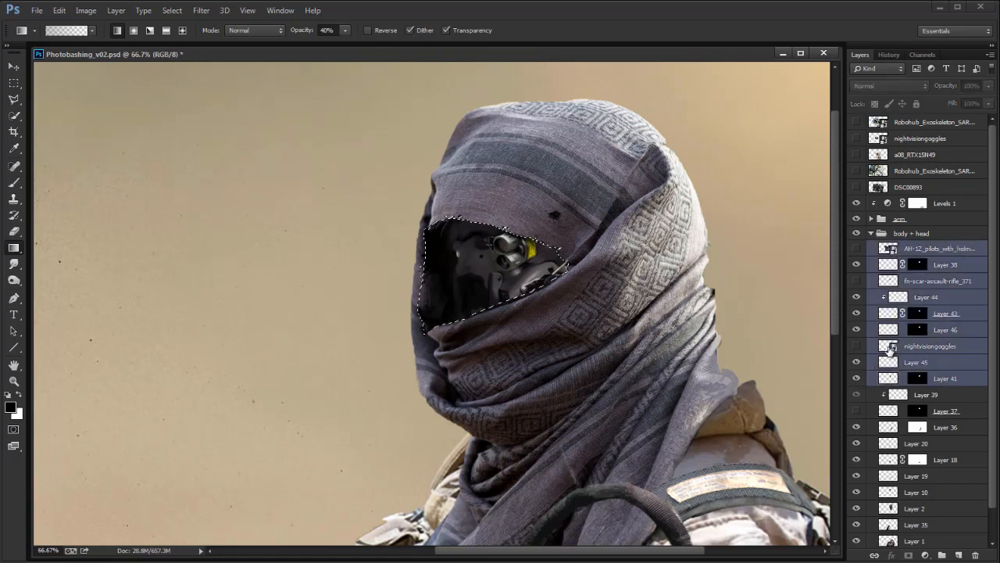
key(ctrl+g)
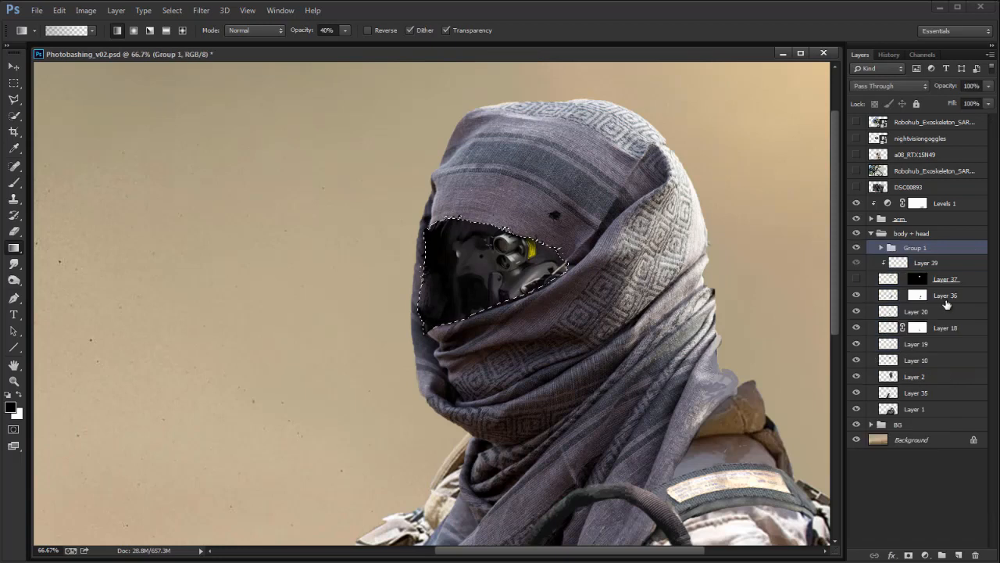
double_click(921, 249)
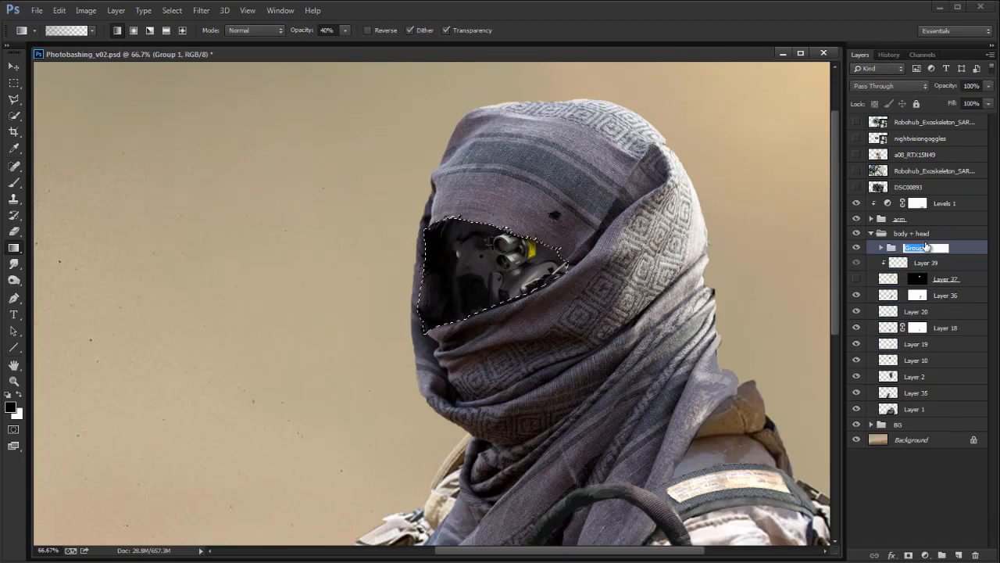
text(face)
key(Return)
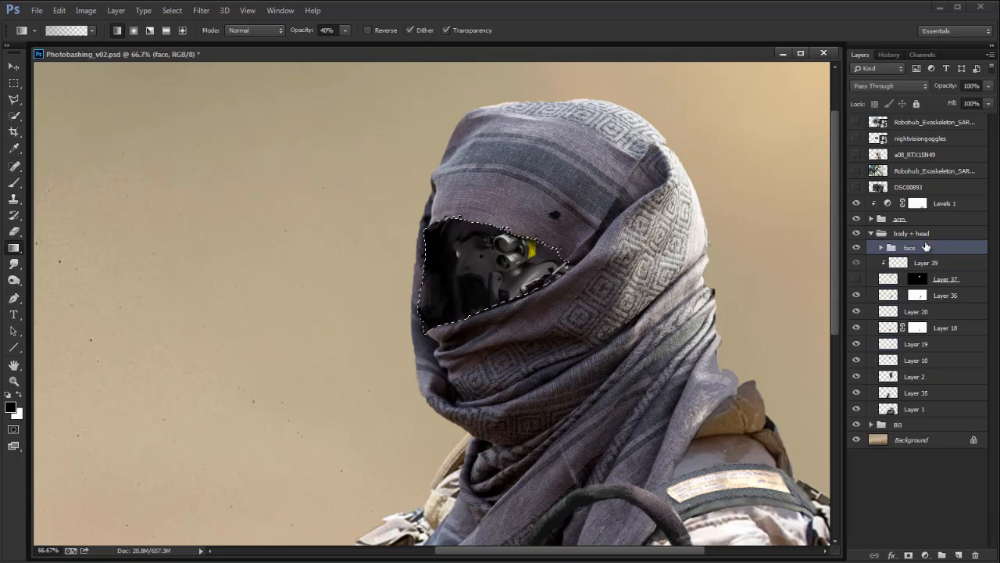
Step: Mask the face group with the face-opening selection and delete Layer 38 from the group
click(881, 248)
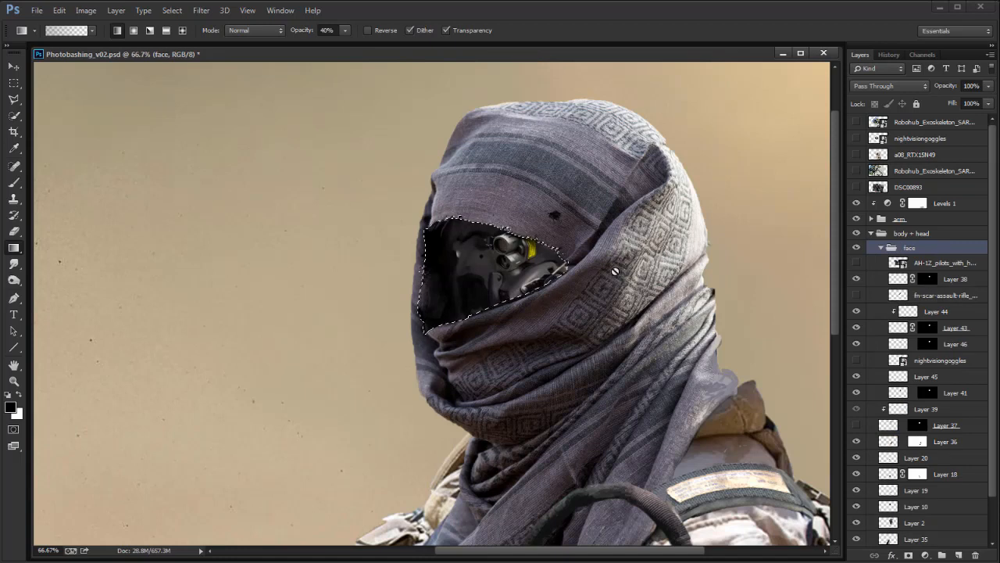
click(908, 555)
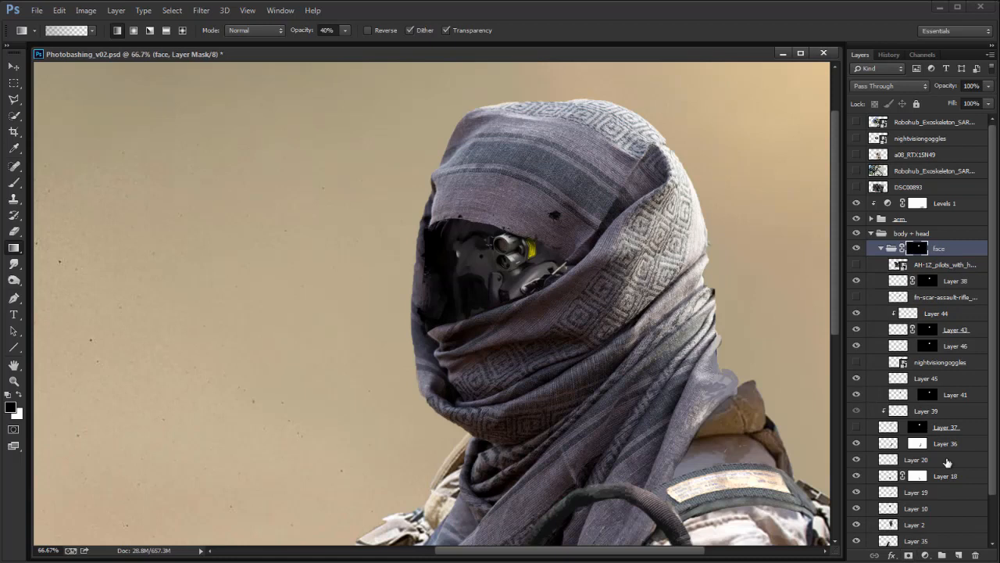
click(960, 281)
key(Delete)
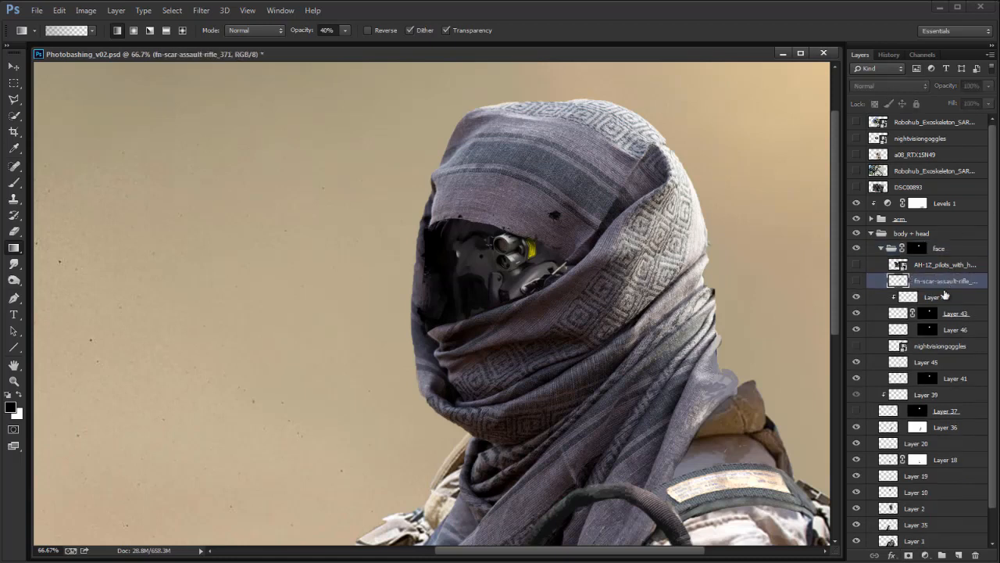
Step: Delete the individual layer masks from Layer 43 and Layer 41 inside the face group
right_click(929, 315)
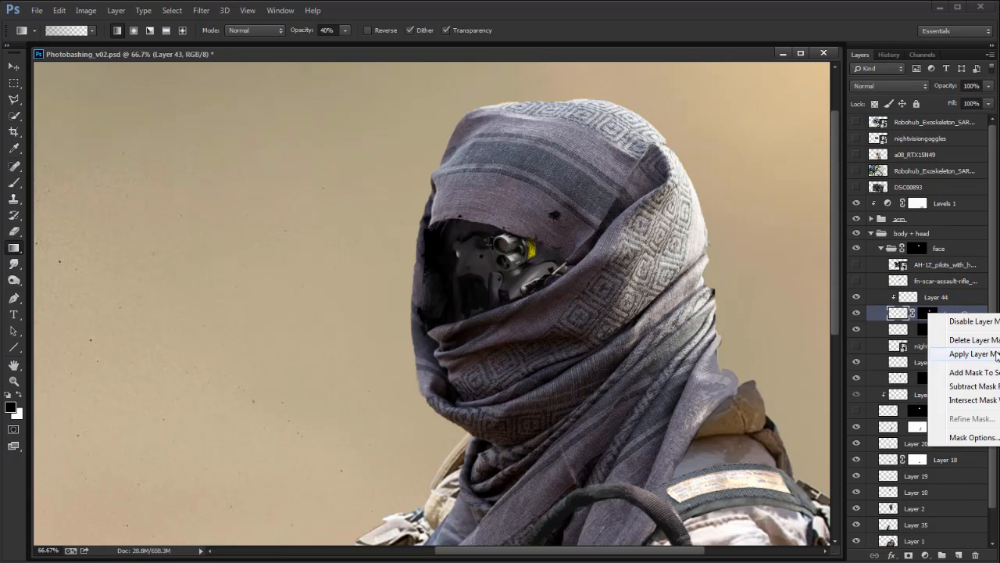
click(971, 340)
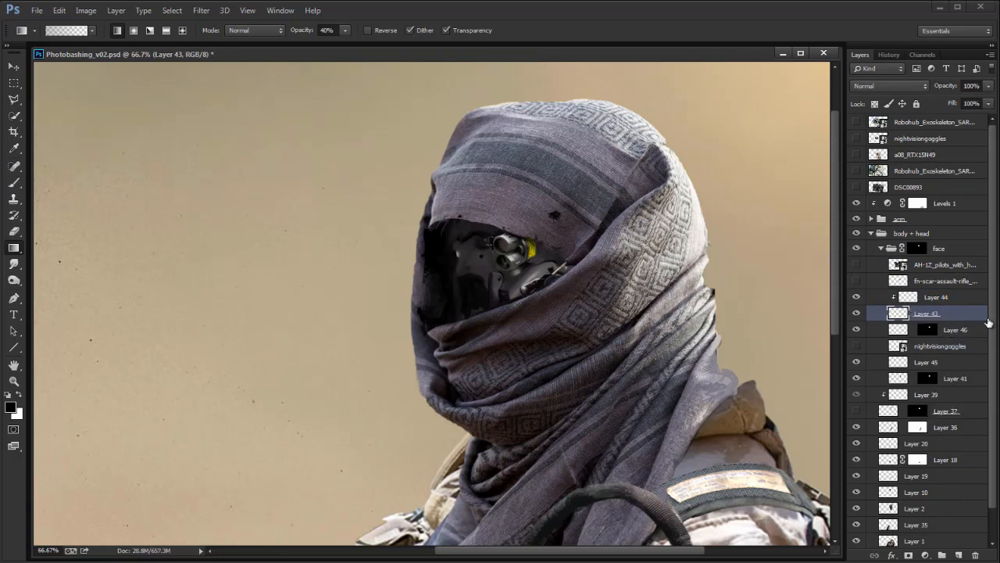
right_click(930, 381)
click(977, 404)
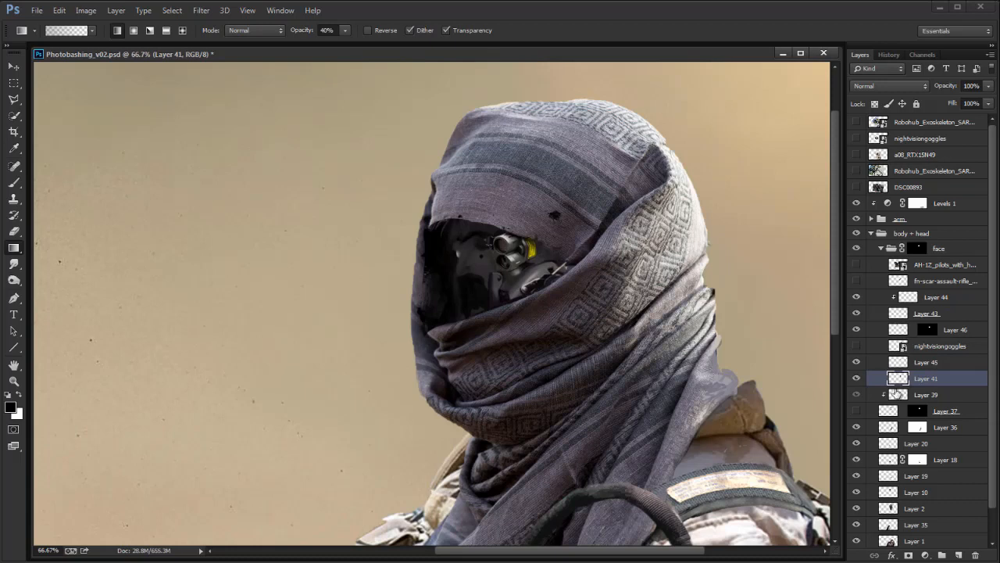
Step: Show Layers 37 and 39, move them into the face group, and shift their metal hardware further into the face opening
click(858, 412)
click(858, 412)
click(944, 410)
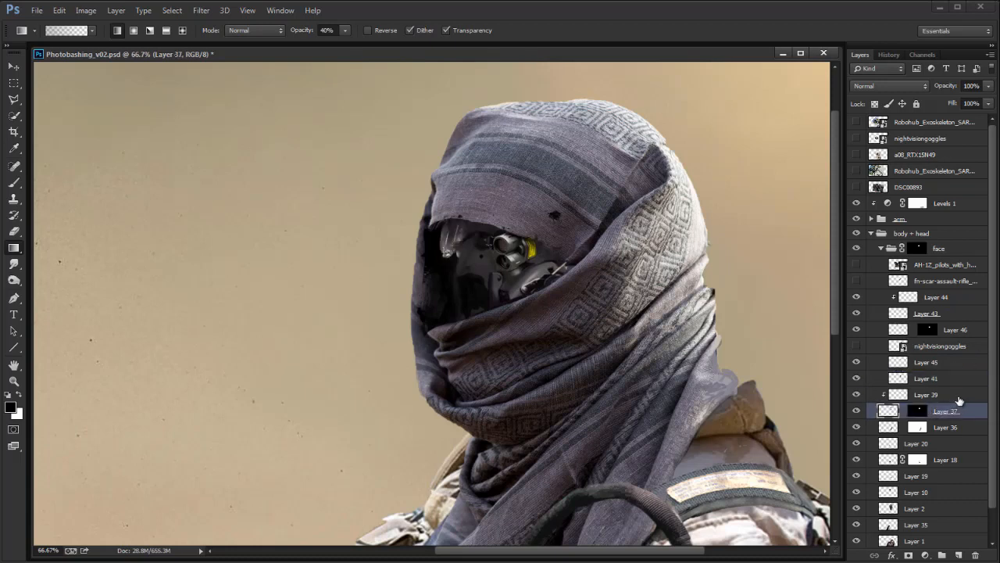
shift+click(956, 395)
drag(961, 389, 938, 260)
key(v)
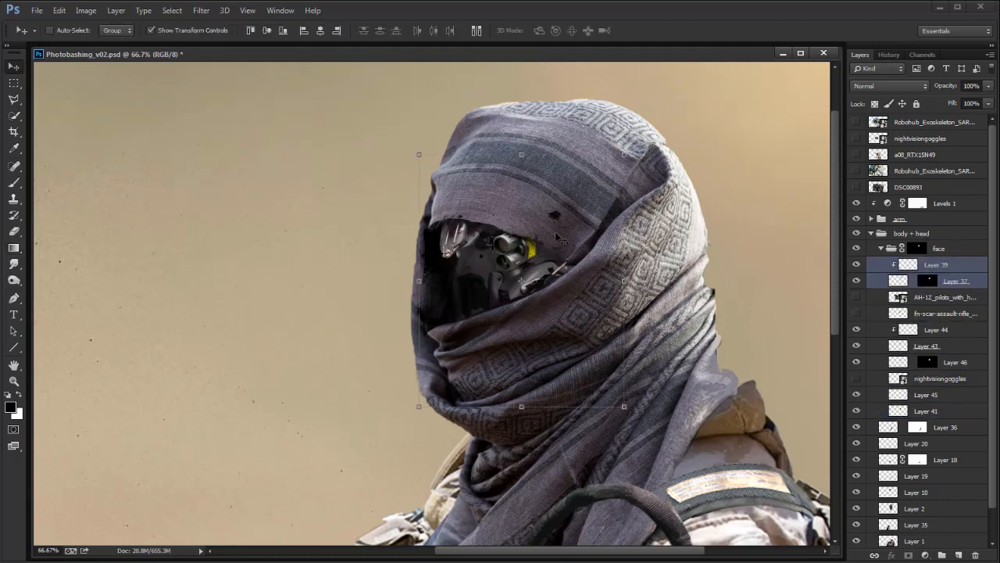
drag(560, 261, 588, 267)
Step: Delete Layer 37's mask and remove the clipped Layer 39 above it
click(856, 264)
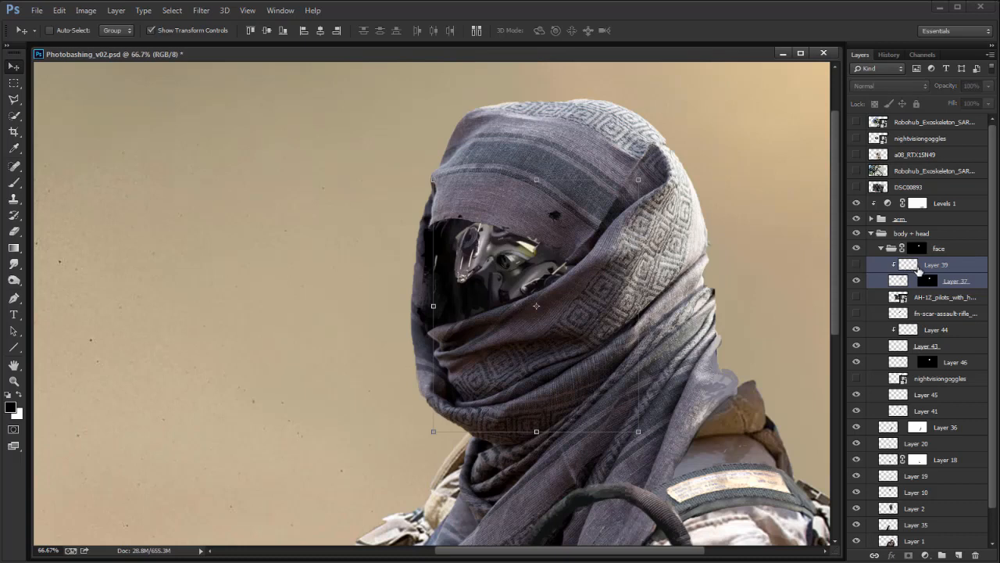
right_click(929, 280)
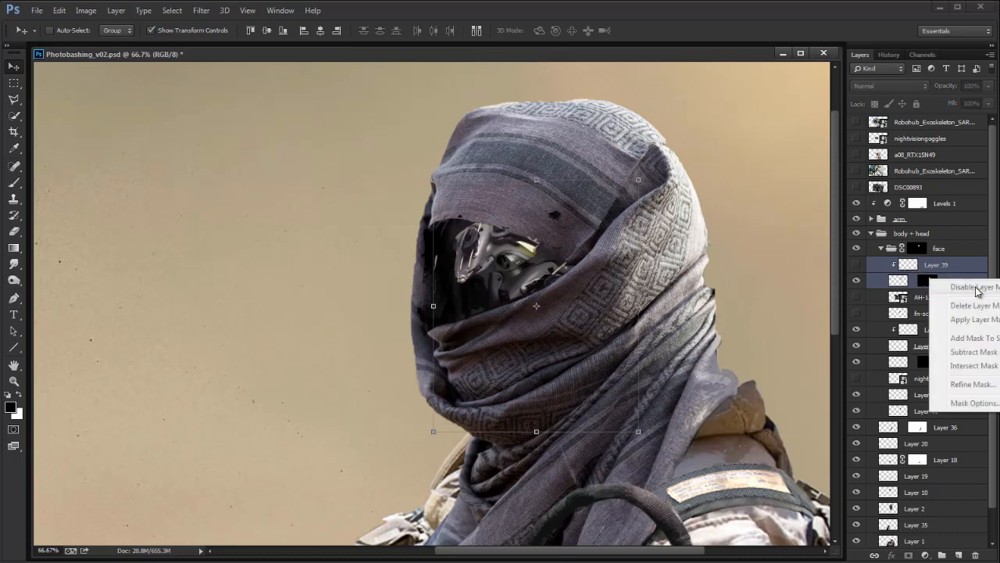
click(898, 296)
click(929, 282)
right_click(929, 282)
click(962, 307)
click(926, 265)
key(Delete)
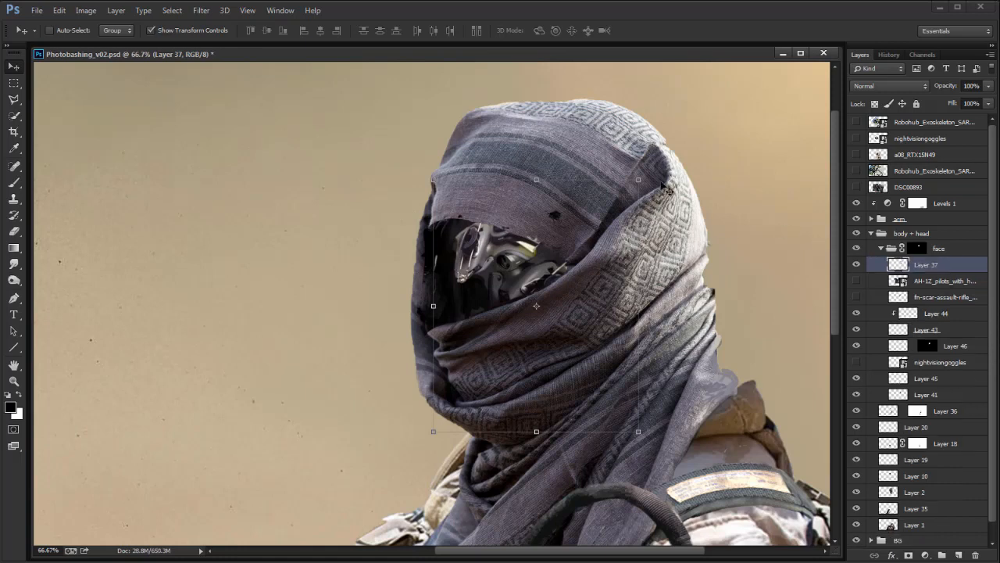
Step: Place Layer 37 beneath Layer 43, scale its metal hardware down, and erase the excess beside the lens unit
drag(958, 270, 946, 326)
drag(638, 180, 622, 200)
drag(636, 229, 635, 250)
drag(573, 295, 569, 288)
key(Return)
key(e)
mouse_move(552, 244)
mouse_down()
mouse_move(557, 230)
mouse_move(539, 242)
mouse_up()
Step: Copy the metal piece beside the lenses from Layer 37 onto its own layer and delete Layer 37
key(v)
key(m)
drag(431, 282, 540, 228)
key(ctrl+j)
click(929, 348)
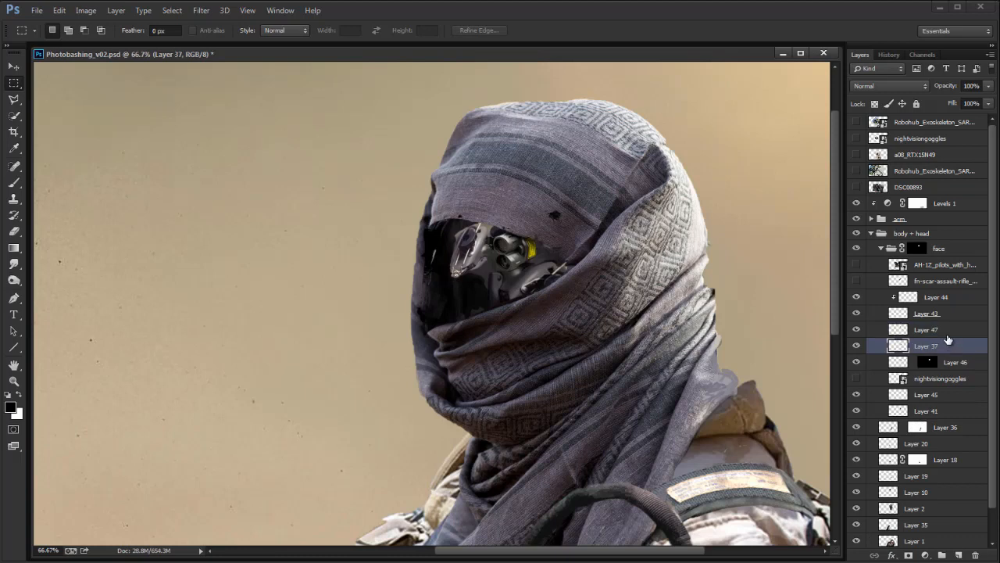
key(Delete)
key(v)
click(926, 326)
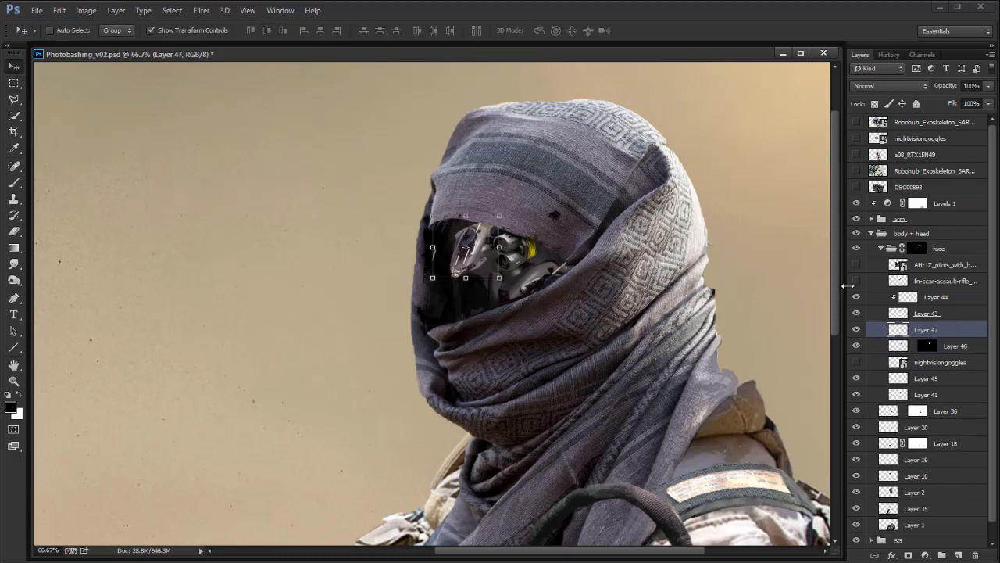
Step: Flip the metal piece on Layer 47 vertically and place it low in the face opening beside the scarf edge
drag(465, 215, 499, 209)
right_click(471, 261)
click(508, 462)
drag(465, 240, 509, 301)
drag(477, 343, 497, 338)
key(Return)
drag(472, 279, 473, 274)
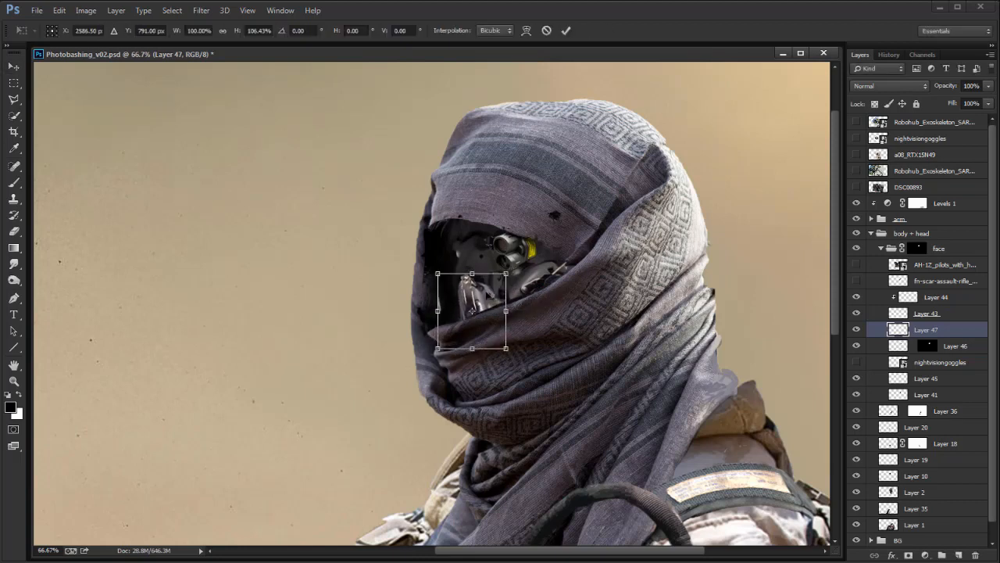
key(Return)
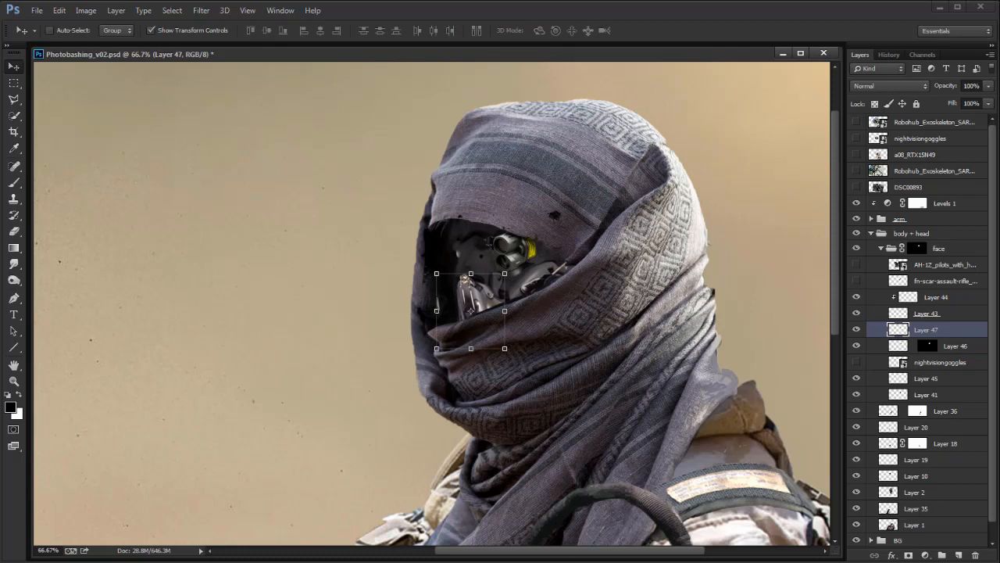
Step: Shorten the metal piece on Layer 47 slightly and move its layer beneath Layer 46
key(ctrl+t)
drag(505, 348, 505, 341)
key(Escape)
drag(926, 328, 938, 353)
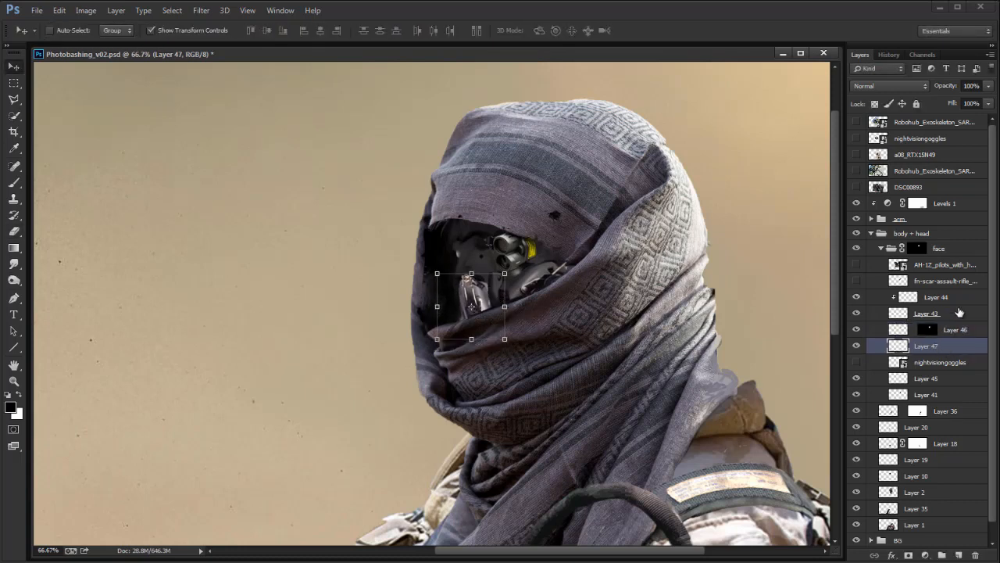
Step: Disable Layer 46's layer mask and add a new empty layer directly above it
click(857, 329)
right_click(926, 329)
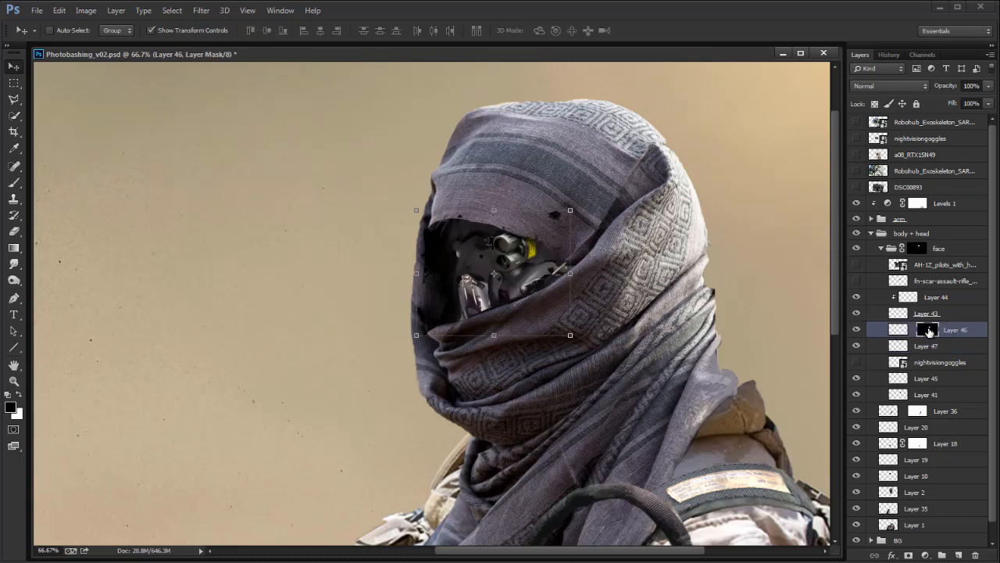
click(972, 336)
key(b)
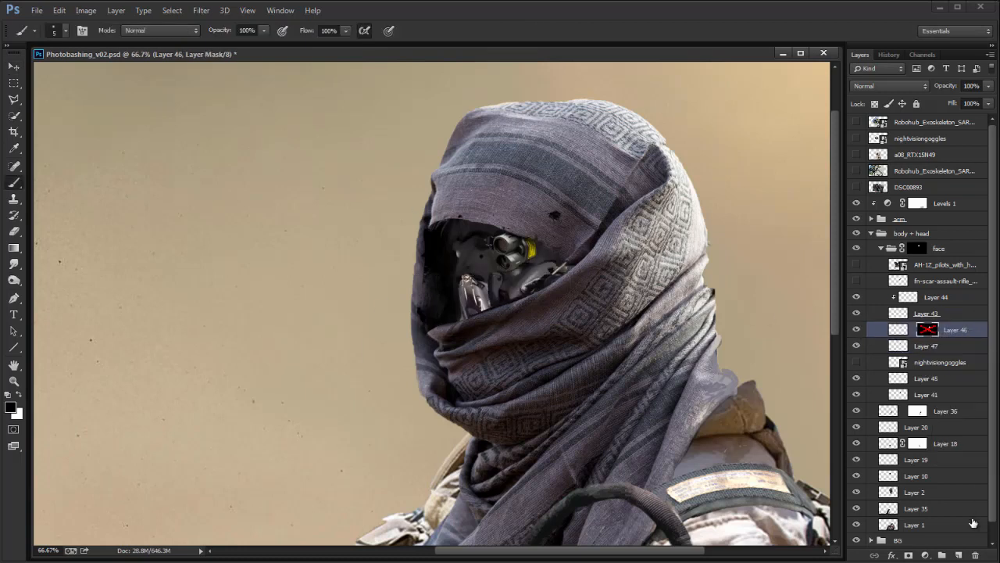
click(960, 554)
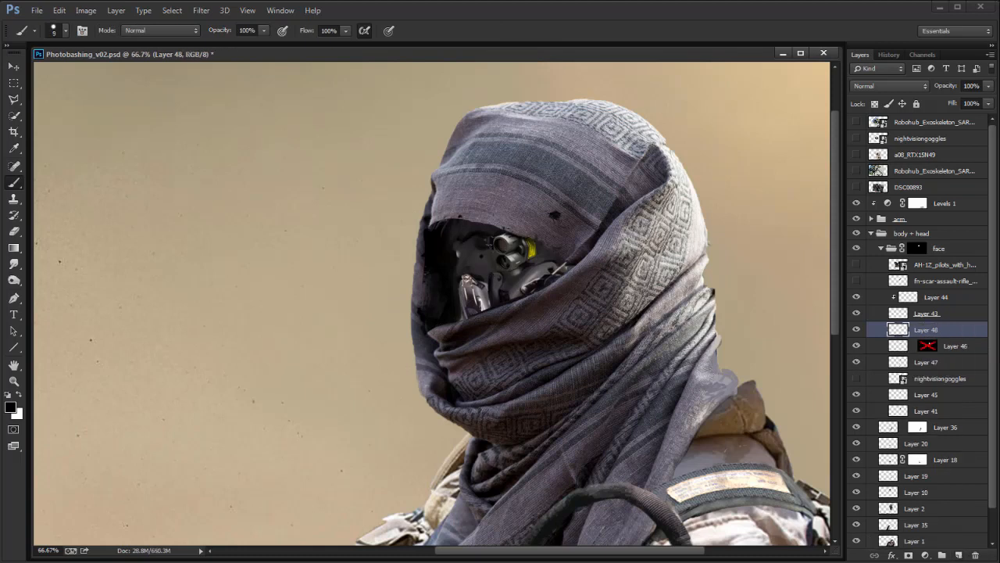
click(860, 330)
click(858, 346)
click(858, 346)
Step: Flip the canvas horizontally and transform the metal piece on Layer 47 to sit lower in the face opening
key(r)
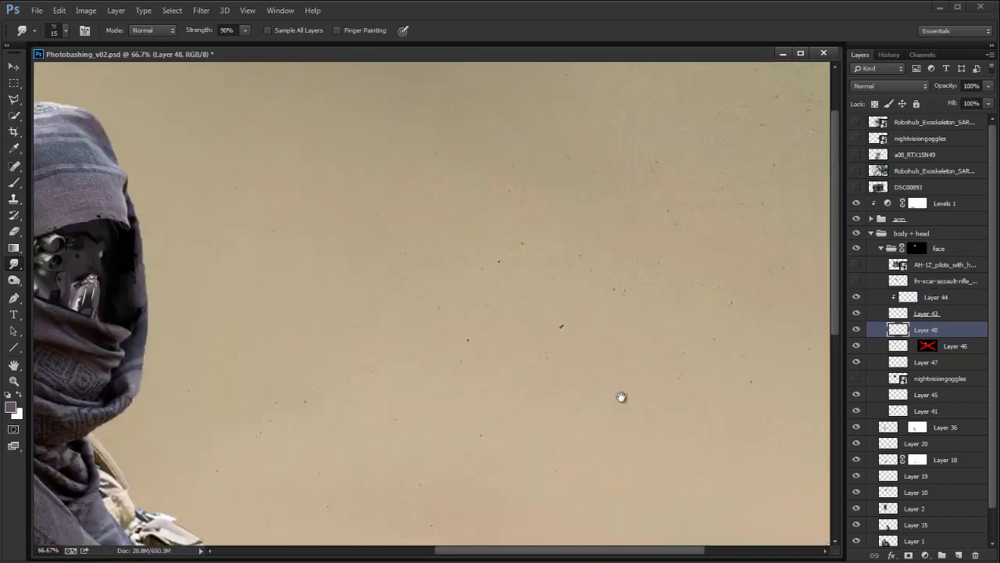
drag(609, 415, 775, 407)
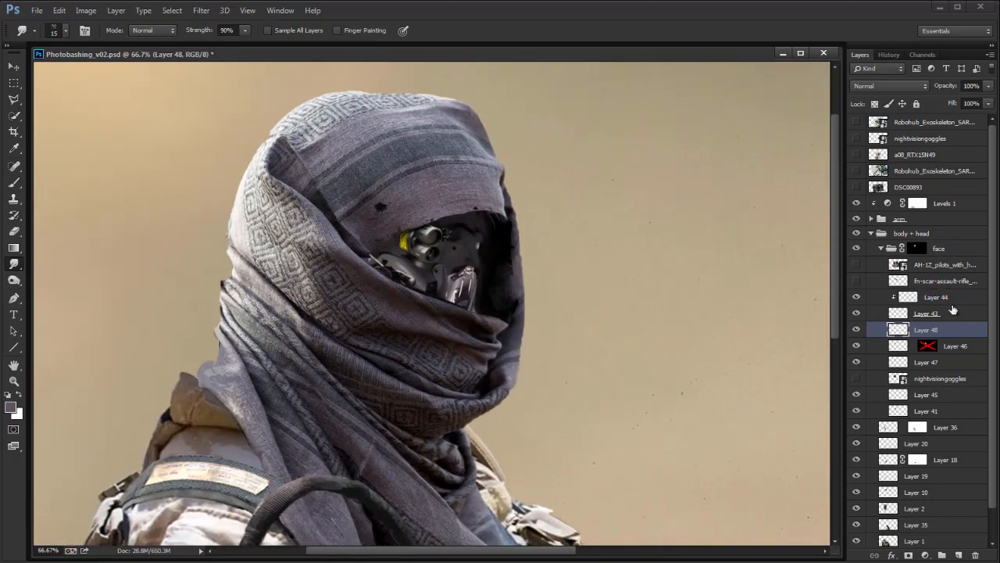
click(857, 363)
click(900, 363)
key(v)
key(ctrl+t)
drag(467, 273, 486, 322)
key(Return)
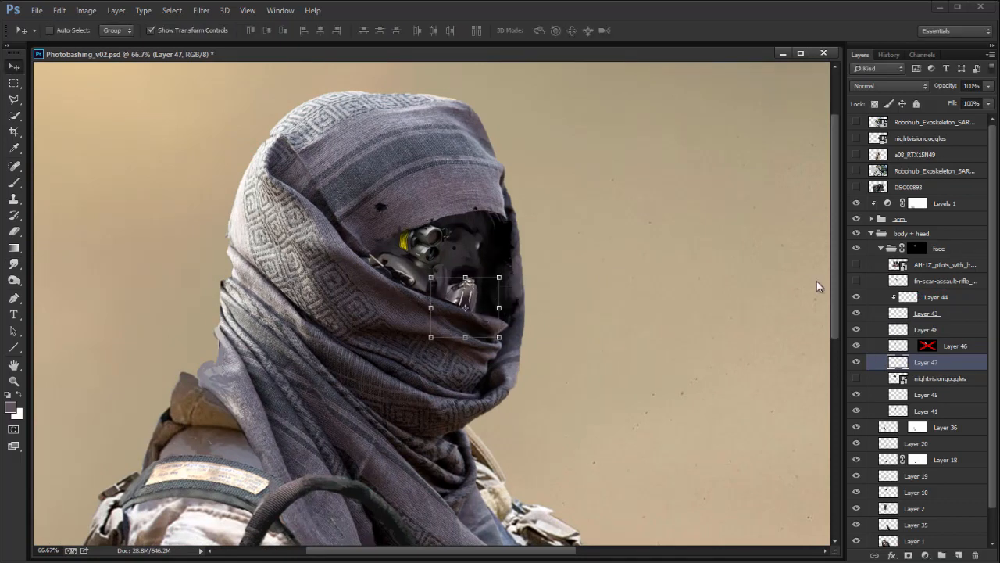
Step: Darken the metal piece on Layer 47 with a Levels adjustment and slightly refine its transform
key(ctrl+l)
drag(793, 336, 744, 336)
drag(713, 282, 735, 286)
drag(744, 336, 721, 338)
drag(735, 284, 736, 284)
drag(634, 283, 642, 283)
drag(635, 336, 638, 336)
drag(739, 283, 749, 284)
key(Return)
key(v)
drag(499, 308, 504, 320)
key(Return)
Step: Add a Levels adjustment layer above the face group and clip it to the group
key(b)
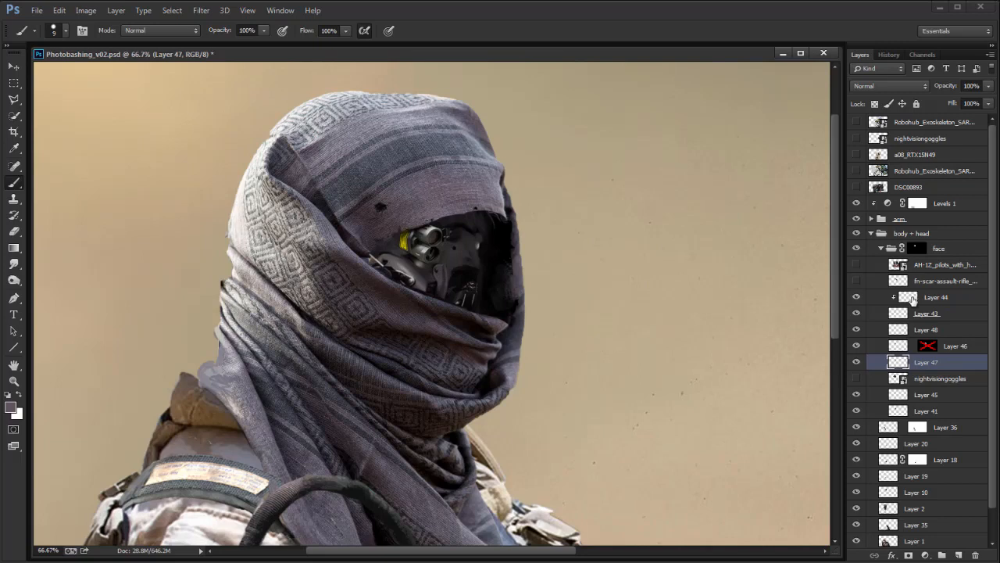
click(857, 282)
click(934, 279)
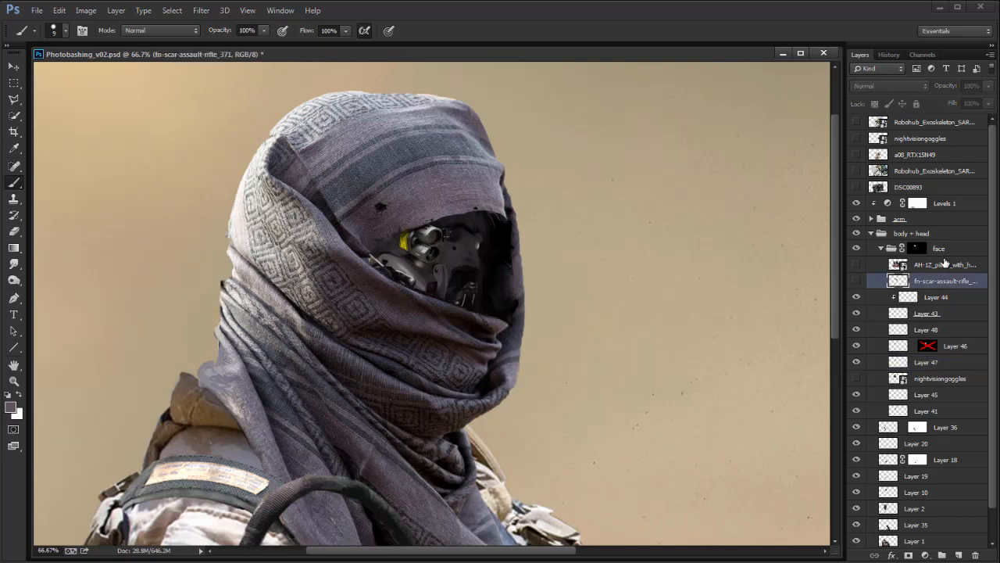
click(946, 250)
click(925, 554)
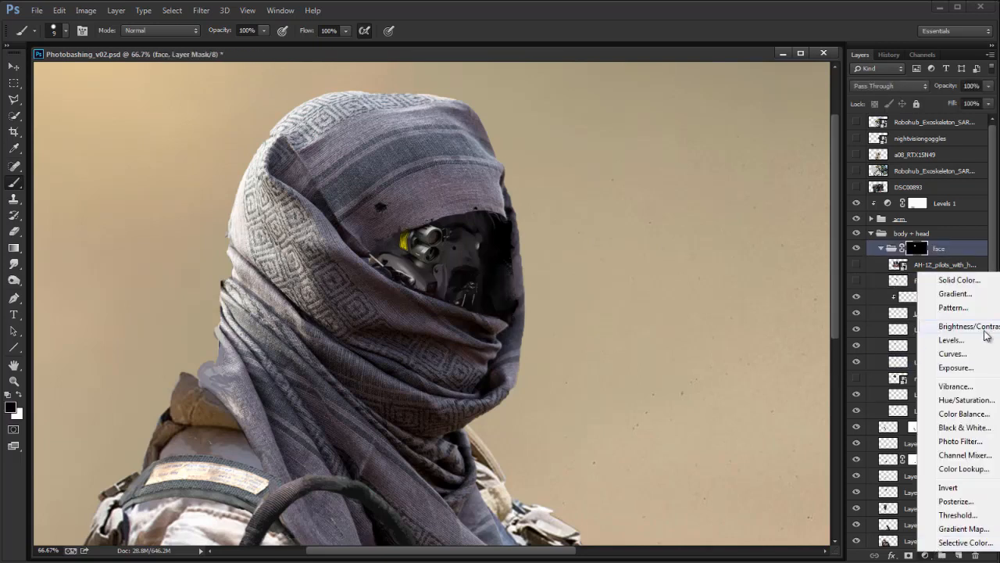
click(964, 339)
drag(955, 263, 960, 250)
alt+click(960, 256)
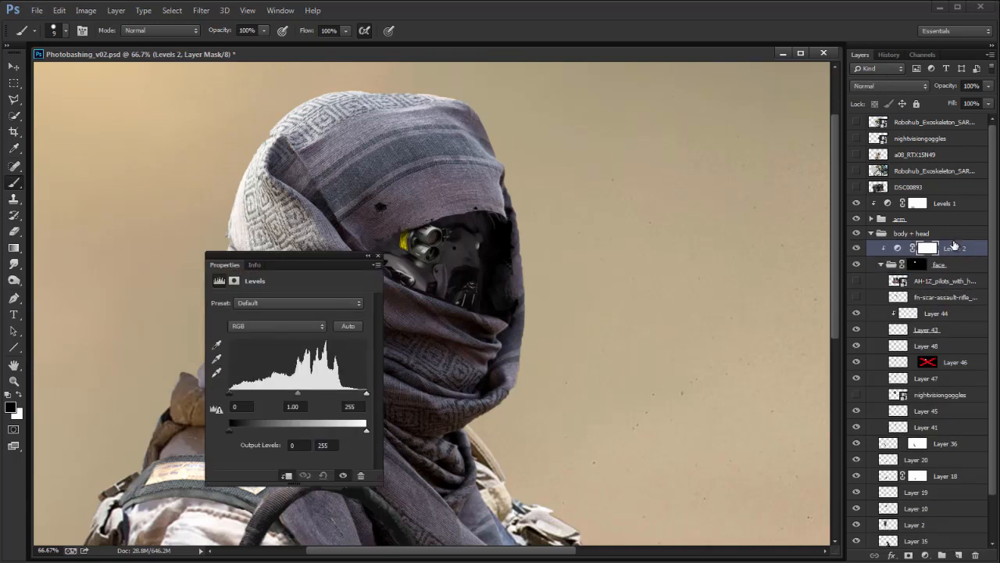
Step: Darken the face group through Levels 2 with a midtone value of 0.78 and an output white of 233
drag(331, 254, 771, 232)
drag(750, 370, 749, 371)
drag(801, 410, 790, 410)
key(Return)
key(ctrl+minus)
key(ctrl+minus)
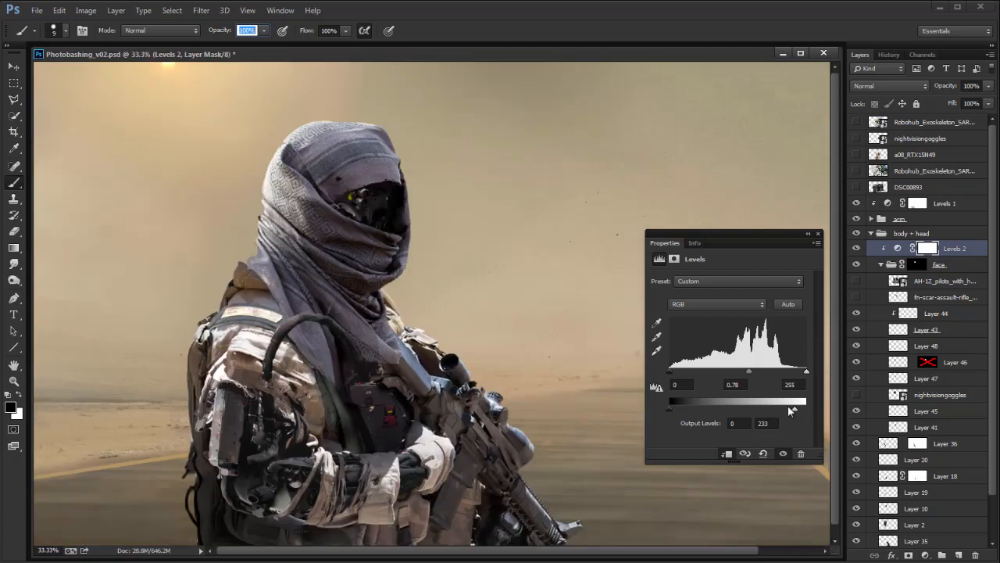
click(818, 233)
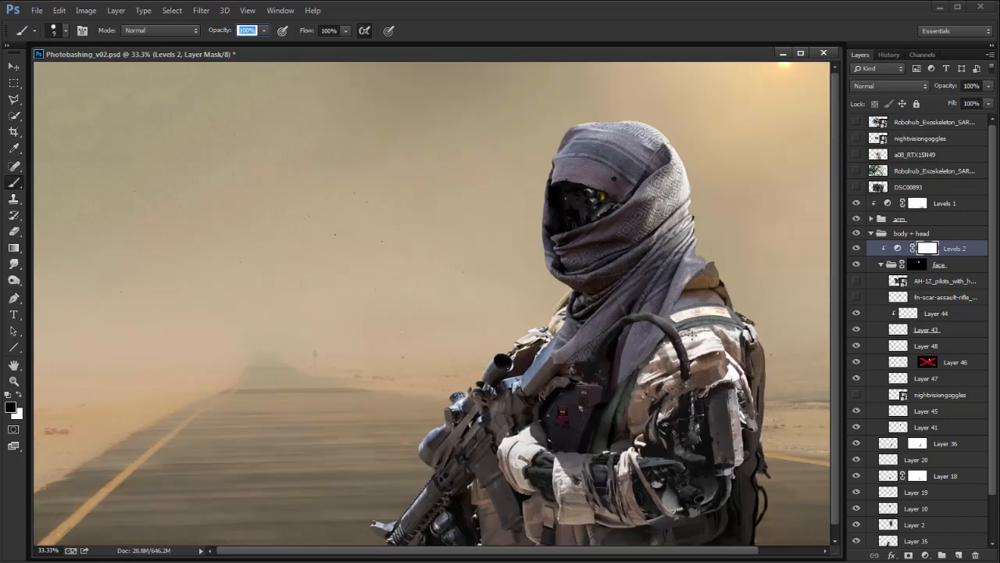
Step: Switch to Windows Explorer and browse the Military and Reference folders, previewing helmet, gun mount and headlight photos for more face hardware
key(ctrl+plus)
key(ctrl+plus)
drag(825, 131, 623, 351)
key(alt+Tab)
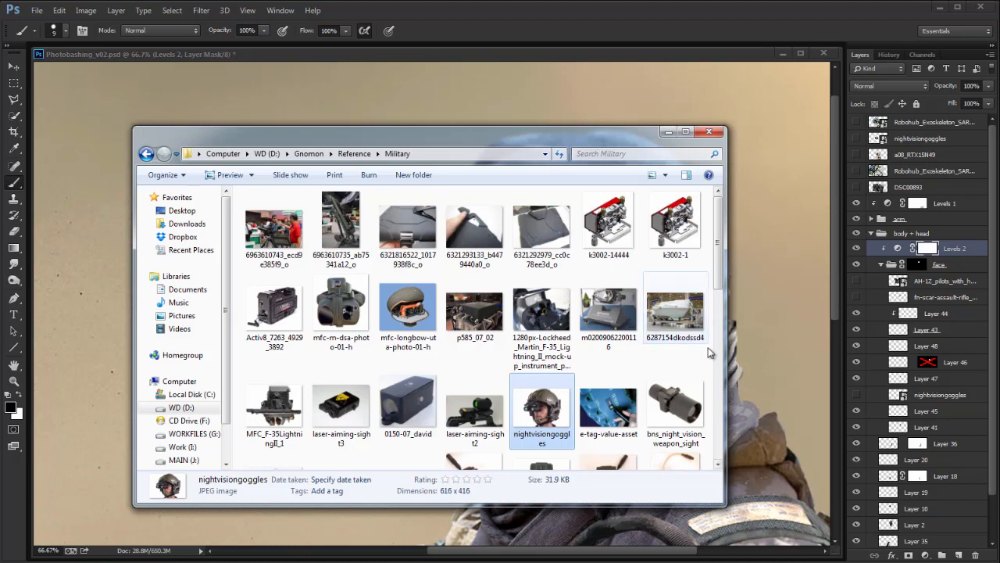
click(719, 334)
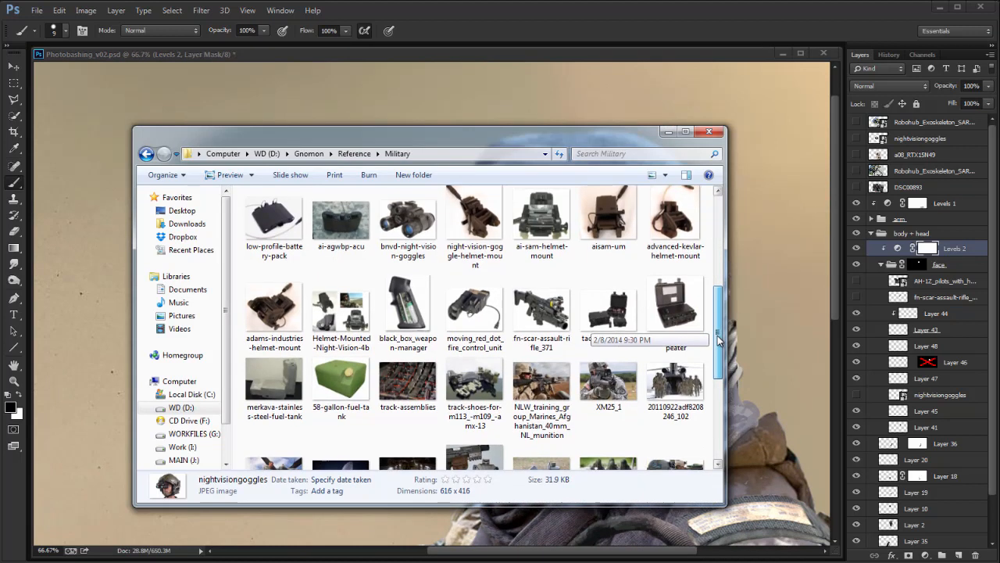
key(BackSpace)
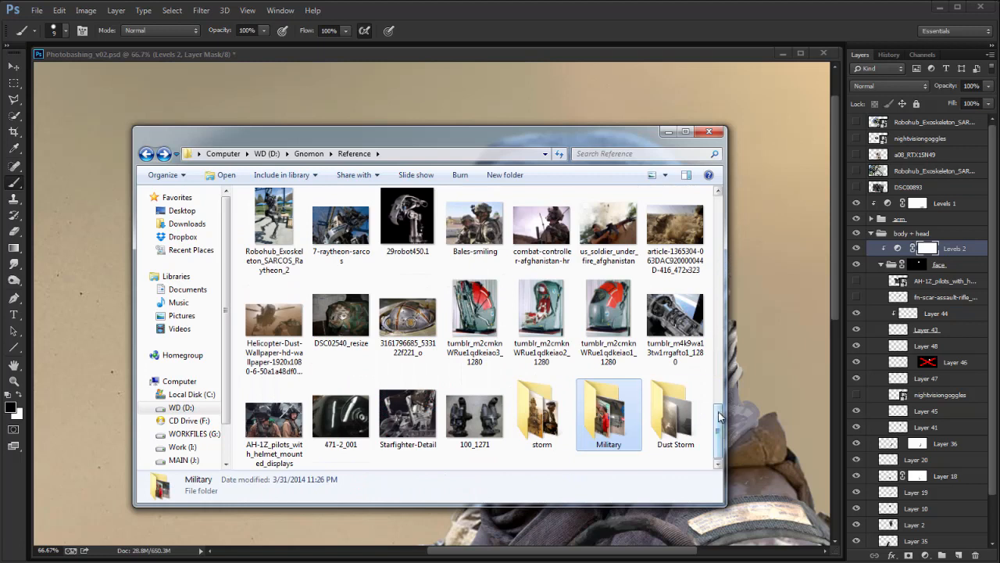
drag(719, 423, 728, 200)
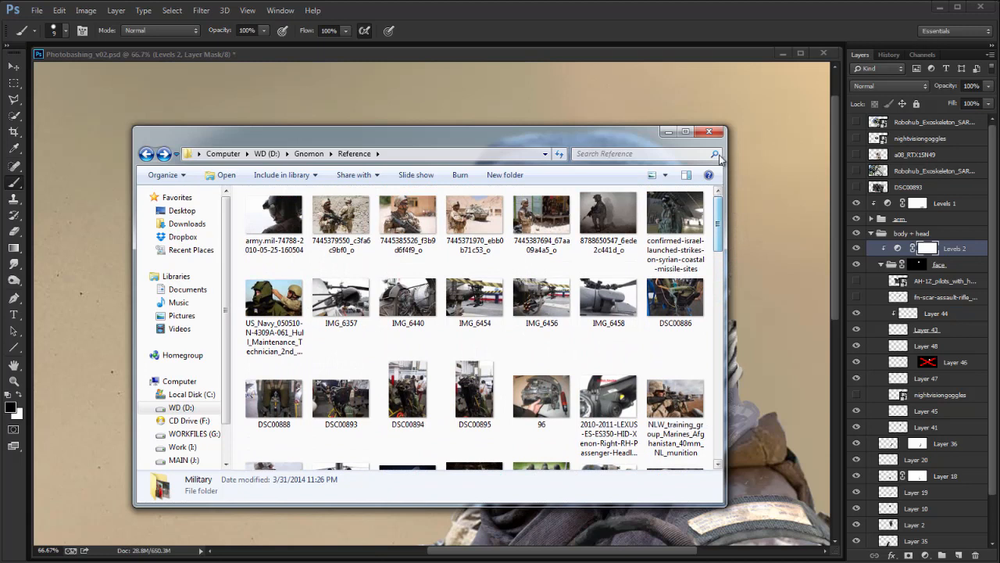
click(289, 221)
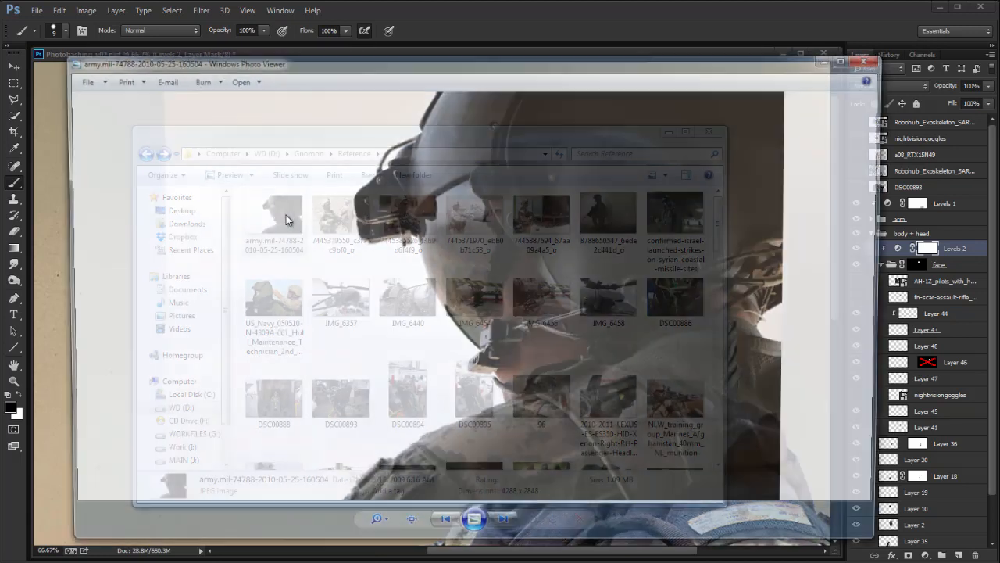
click(872, 58)
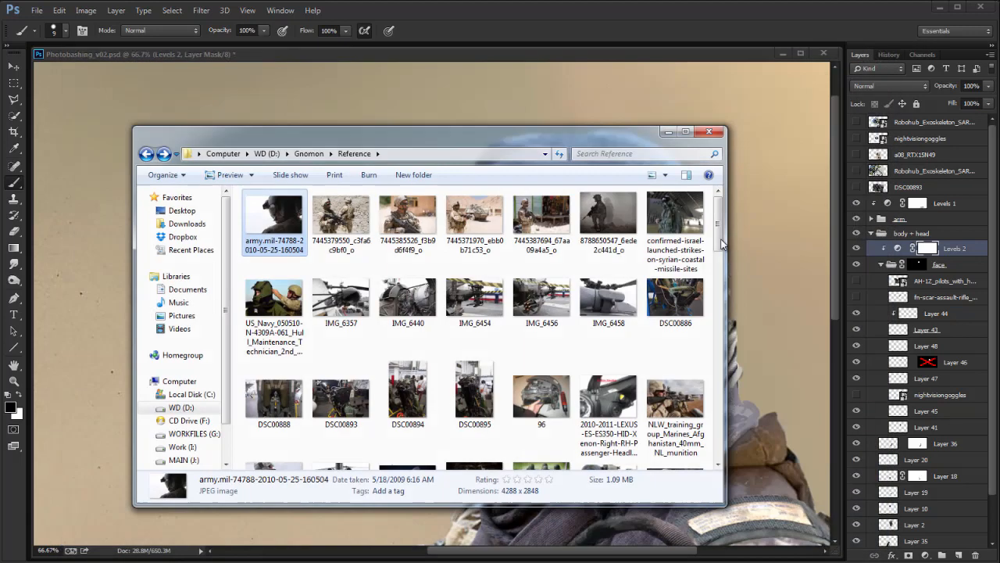
double_click(488, 301)
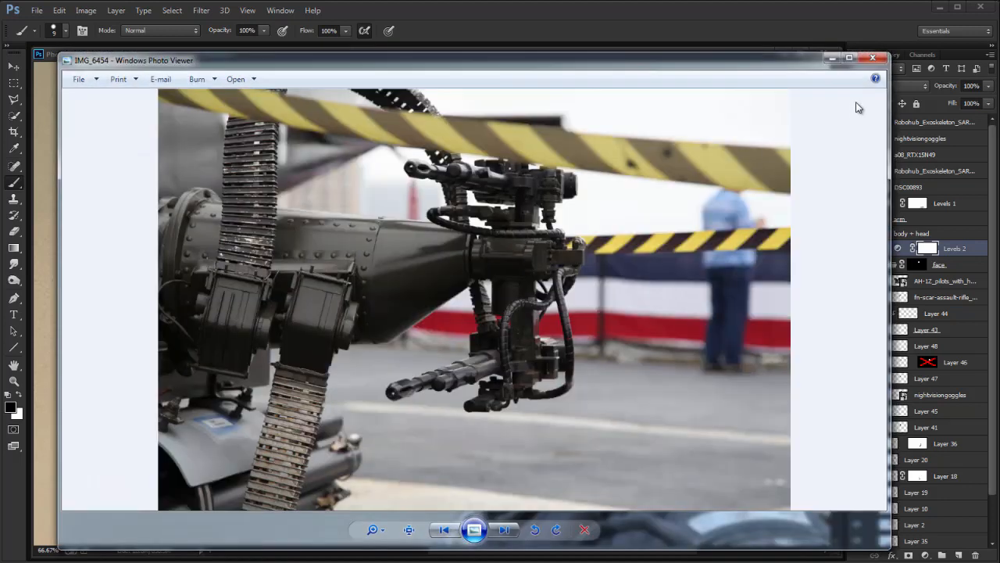
click(873, 58)
click(771, 239)
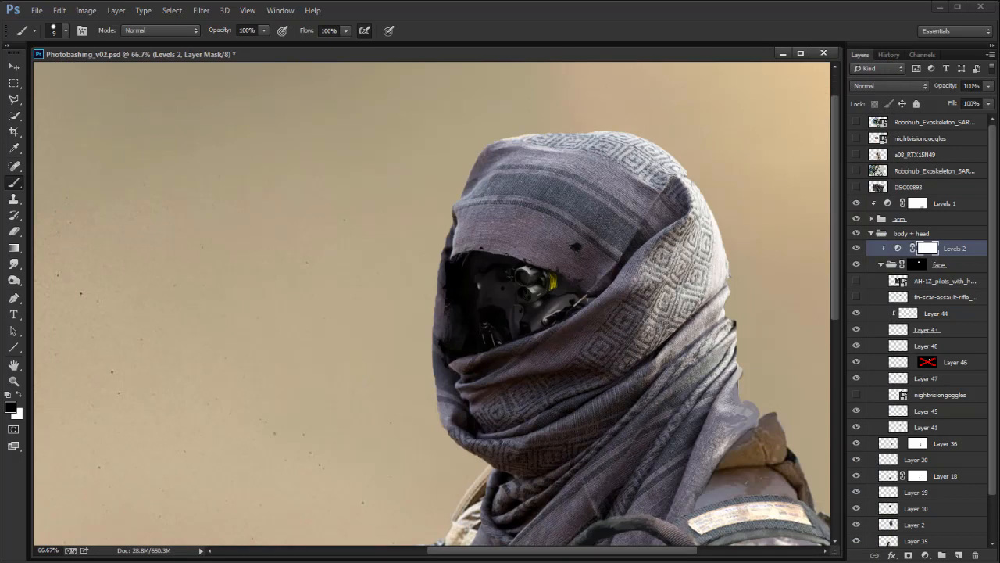
key(alt+Tab)
key(alt+Tab)
drag(719, 243, 720, 256)
double_click(616, 384)
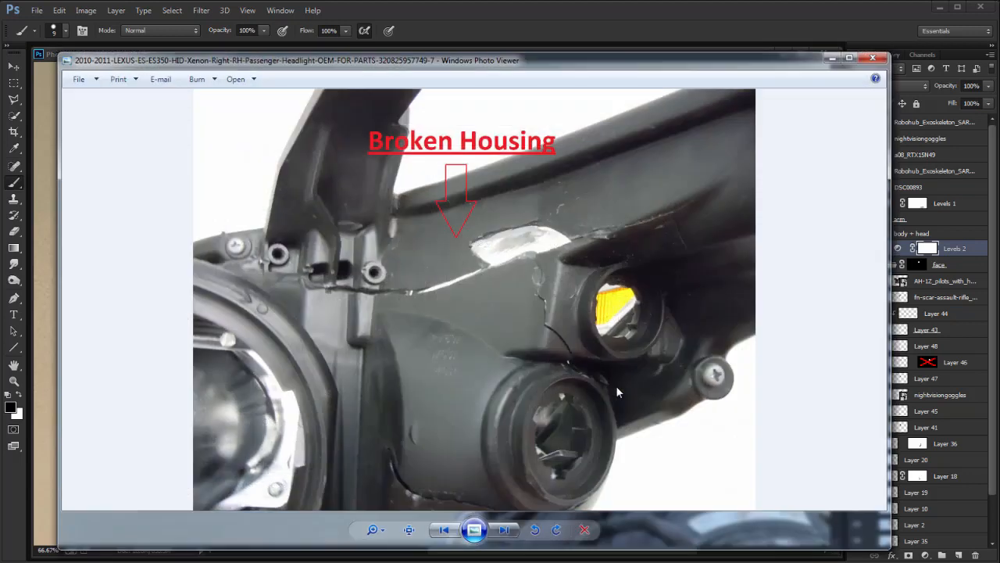
click(873, 59)
scroll(720, 238, down, 1)
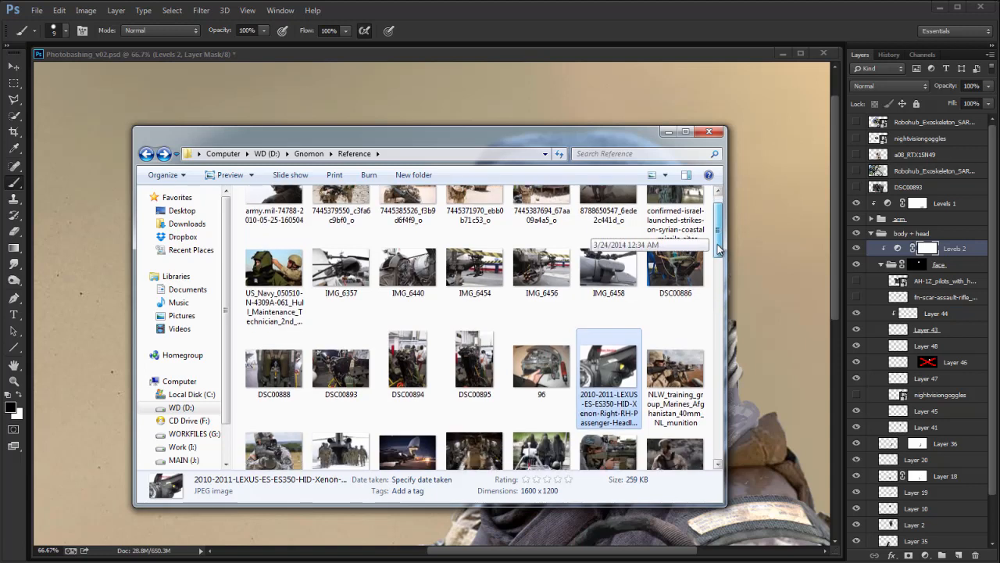
Step: Preview the confirmed-israel-launched-strikes-on-syrian-coastal-missile-sites pilot photo and place it in the Photoshop document above Levels 2
double_click(683, 227)
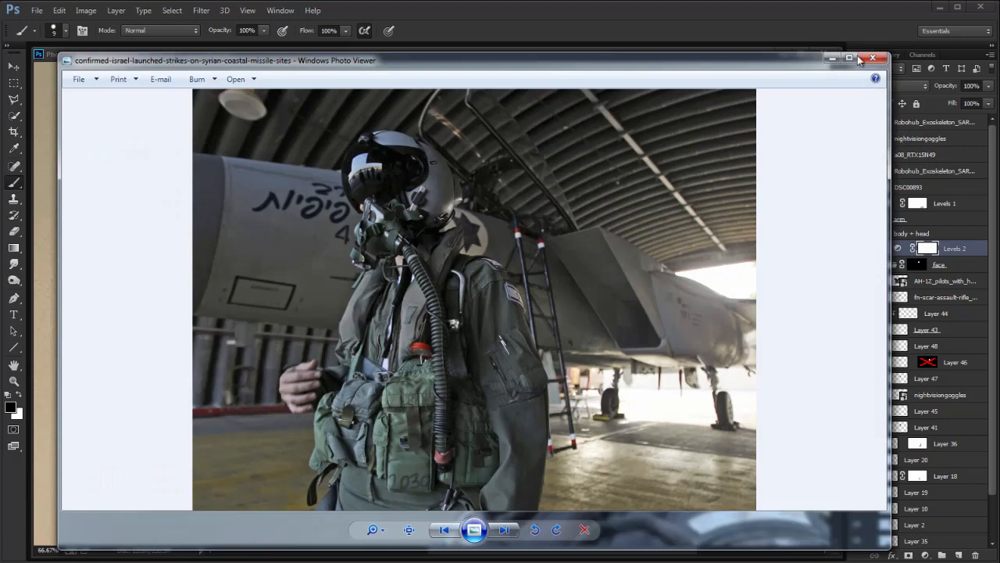
click(859, 60)
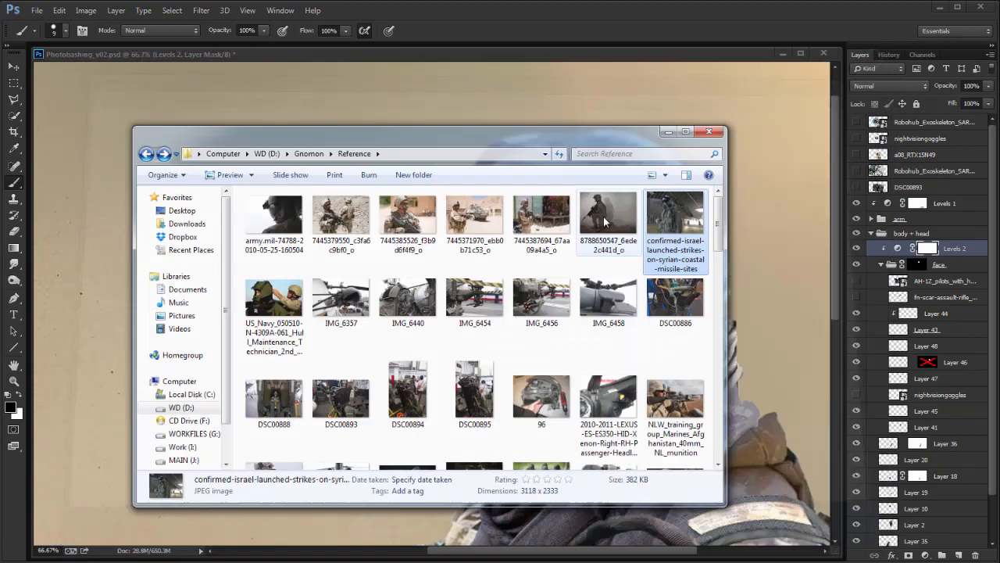
drag(703, 226, 767, 204)
key(Return)
drag(413, 274, 522, 321)
key(v)
drag(525, 373, 539, 549)
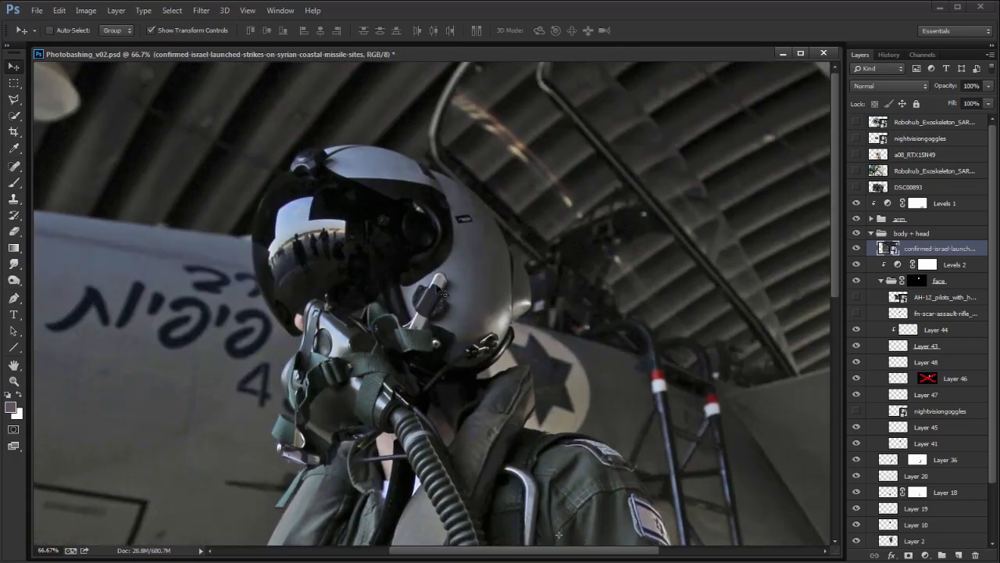
Step: Quick-select the pilot's dark helmet visor, copy it to a new layer, and hide the source photo
key(w)
drag(306, 269, 383, 220)
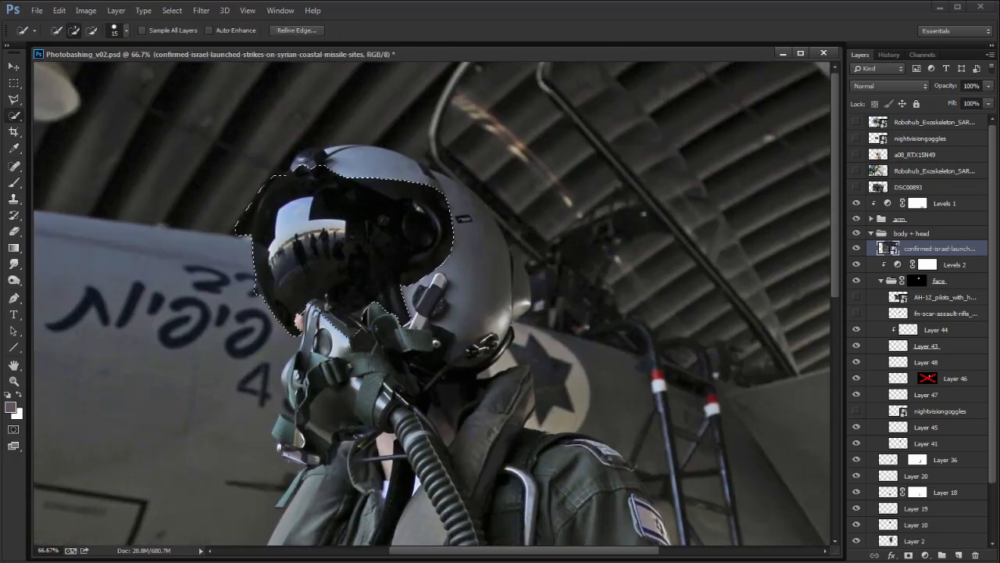
key(ctrl+j)
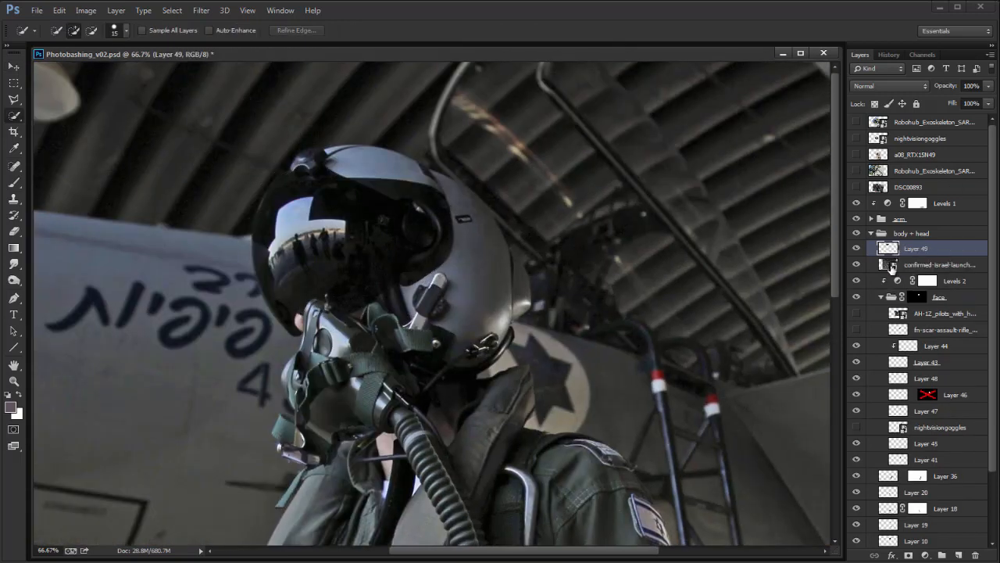
click(857, 264)
Step: Scale the visor piece down into the scarf's face opening and move Layer 49 into the face group below Layer 47
key(v)
drag(452, 169, 402, 203)
drag(384, 249, 693, 313)
key(Return)
drag(926, 251, 941, 418)
drag(715, 434, 682, 409)
drag(677, 243, 659, 257)
drag(686, 283, 660, 339)
key(Return)
Step: Resize the visor piece on Layer 49 and warp it to follow the curve of the face opening
drag(661, 392, 639, 361)
right_click(639, 300)
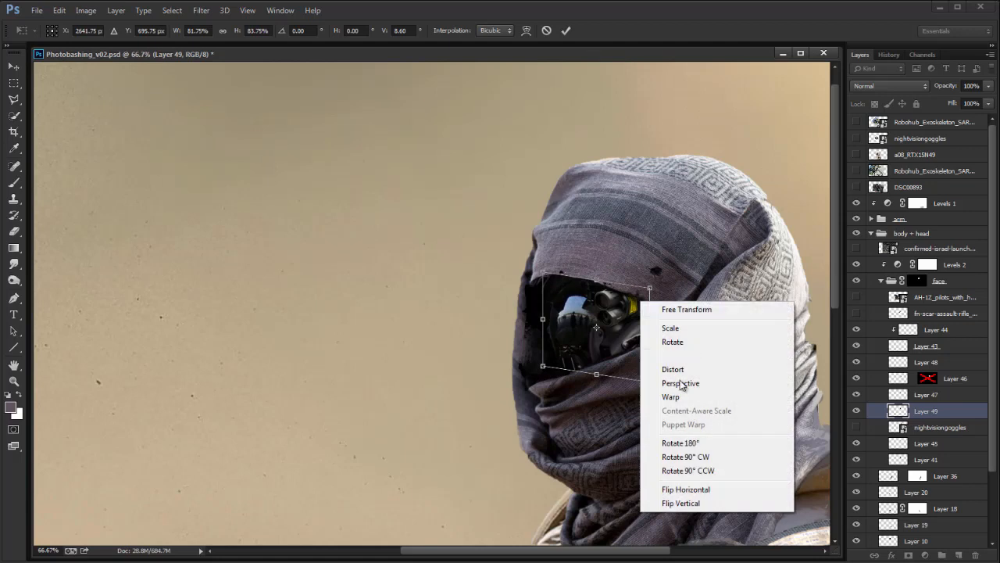
click(670, 395)
drag(614, 283, 618, 253)
drag(650, 288, 653, 274)
drag(588, 291, 583, 288)
drag(614, 333, 610, 333)
key(Return)
Step: Shrink the visor piece slightly to fit the face opening and move Layer 49 below Layer 45
key(ctrl+t)
drag(651, 376, 638, 363)
key(Return)
drag(543, 363, 546, 360)
key(Return)
drag(938, 411, 878, 452)
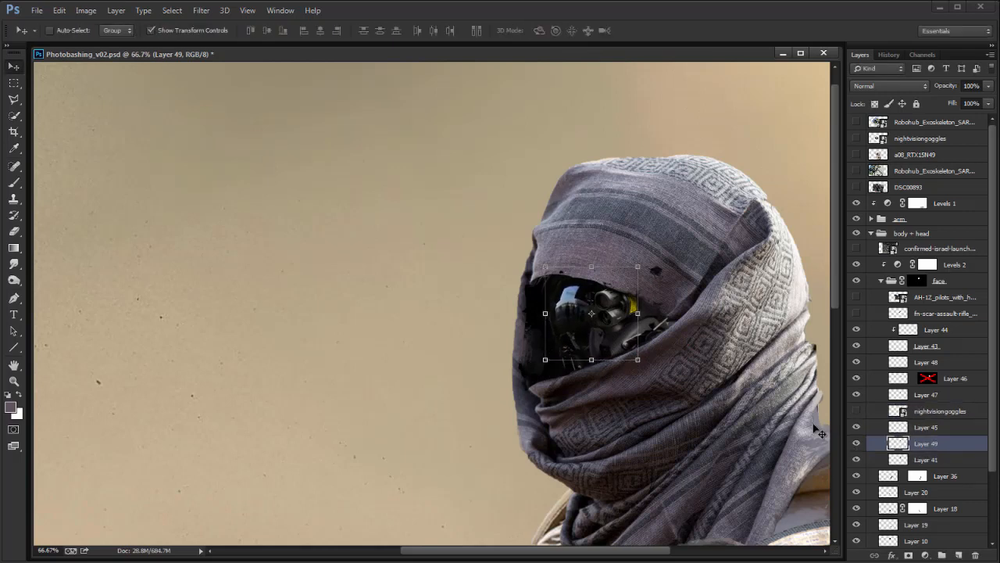
click(858, 443)
click(857, 444)
drag(546, 268, 556, 277)
key(Return)
Step: Set the blend mode of Layer 49 to Lighten
key(e)
drag(715, 388, 663, 380)
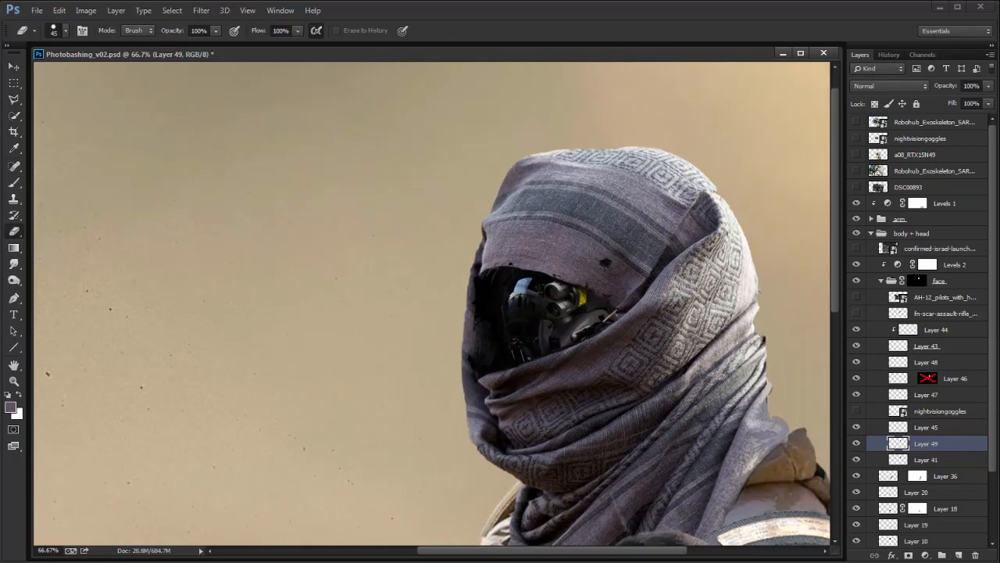
key(r)
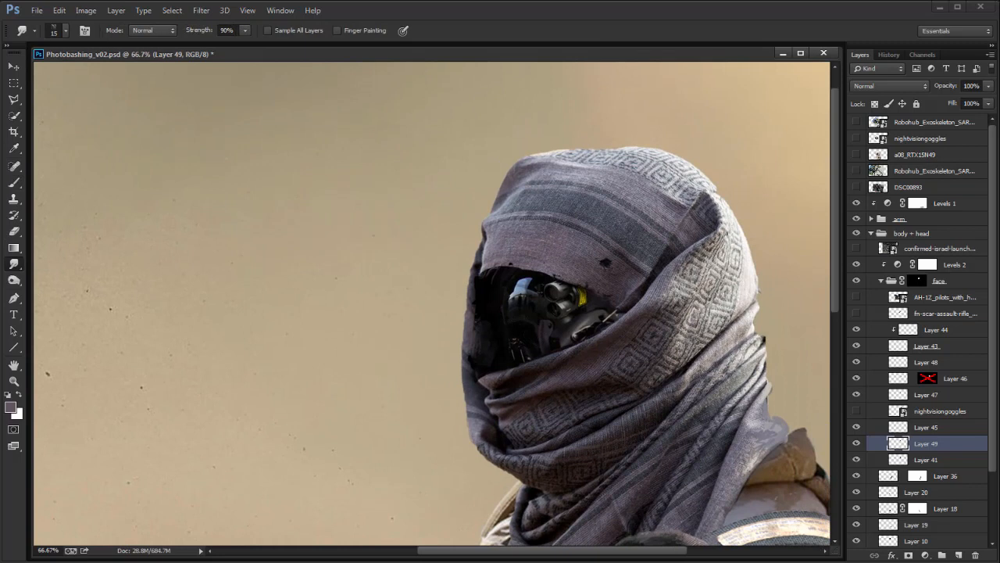
key(e)
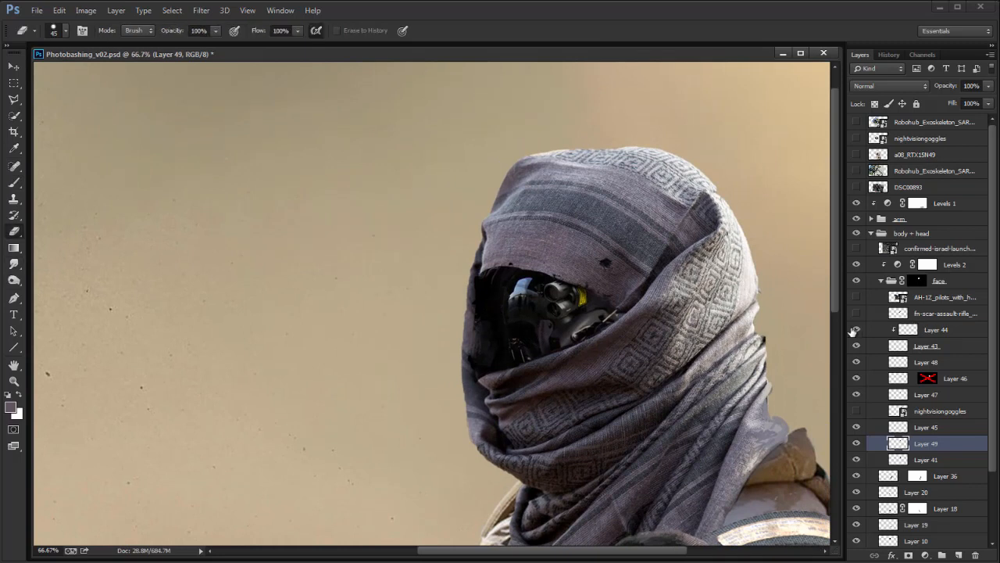
click(890, 86)
click(881, 180)
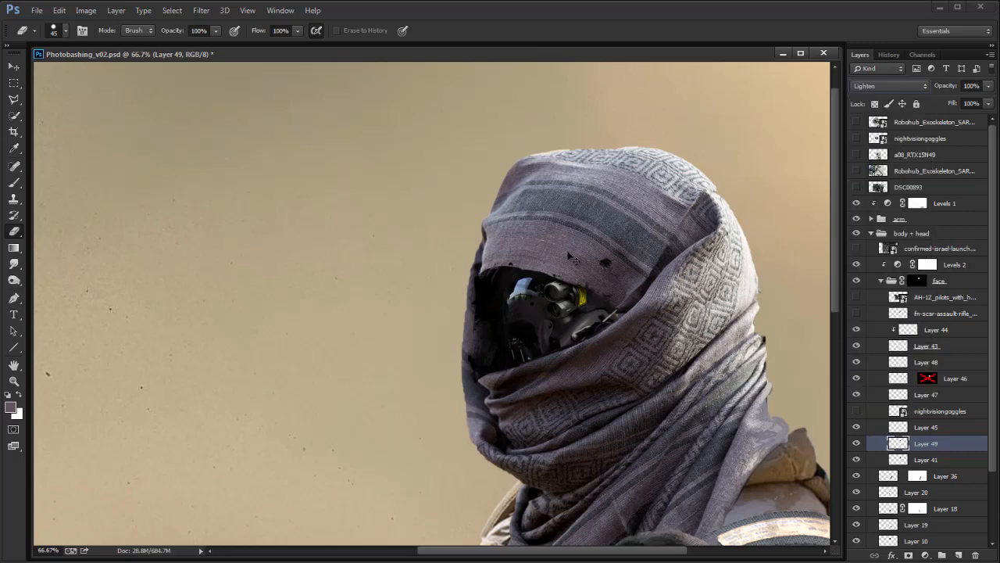
key(ctrl+minus)
key(ctrl+plus)
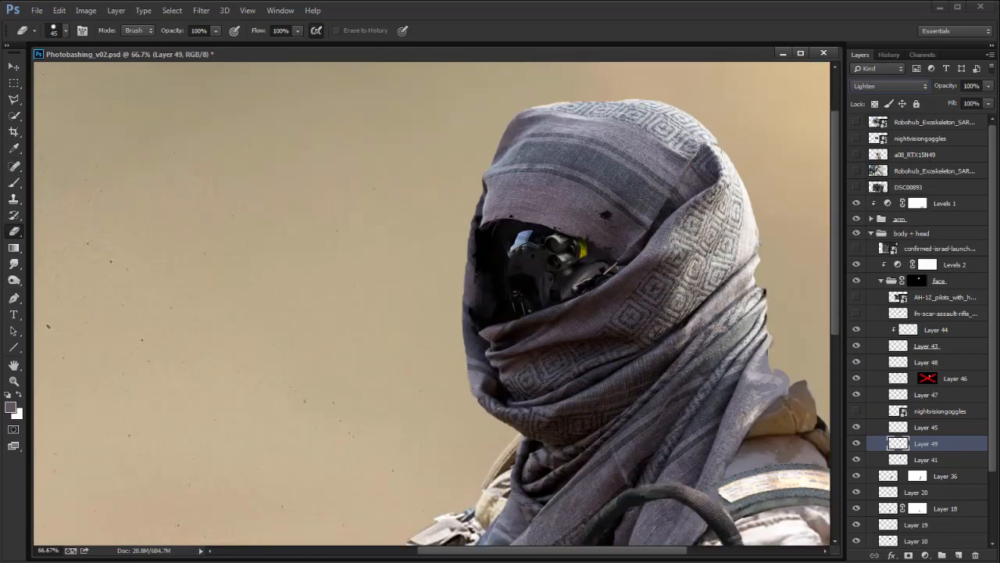
Step: Change the blend mode of Layer 49 to Screen
key(r)
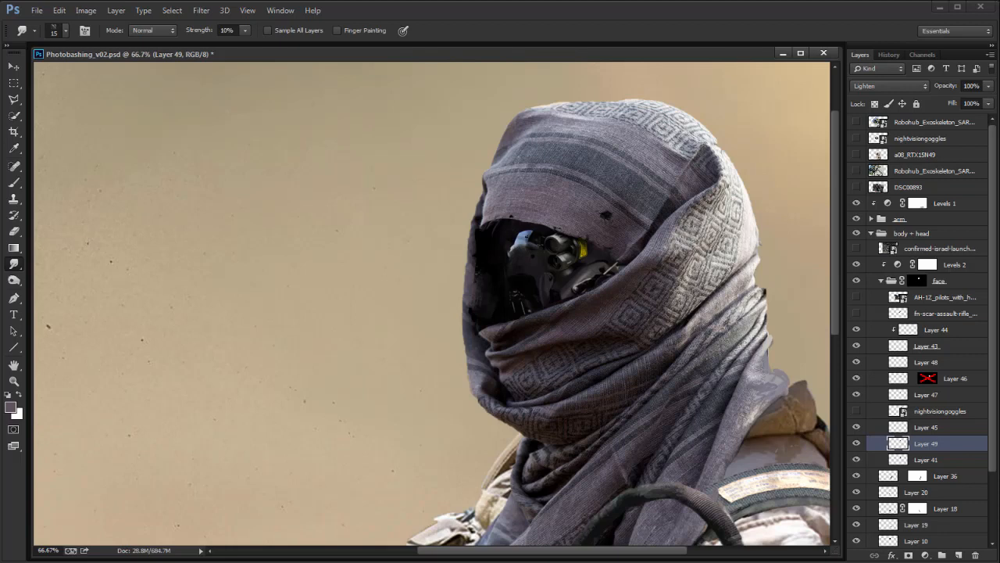
key(ctrl+minus)
key(ctrl+minus)
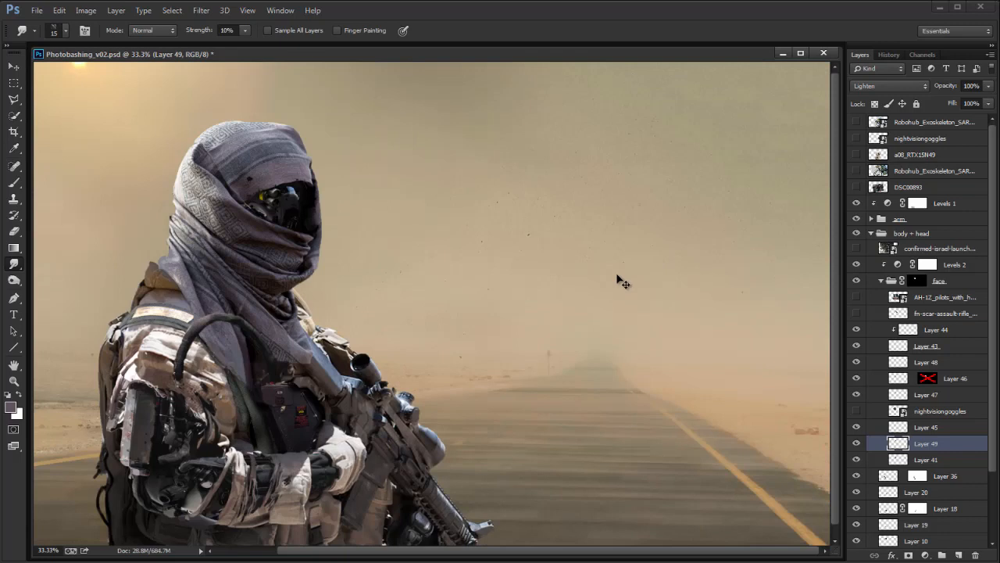
key(ctrl+plus)
drag(510, 319, 703, 432)
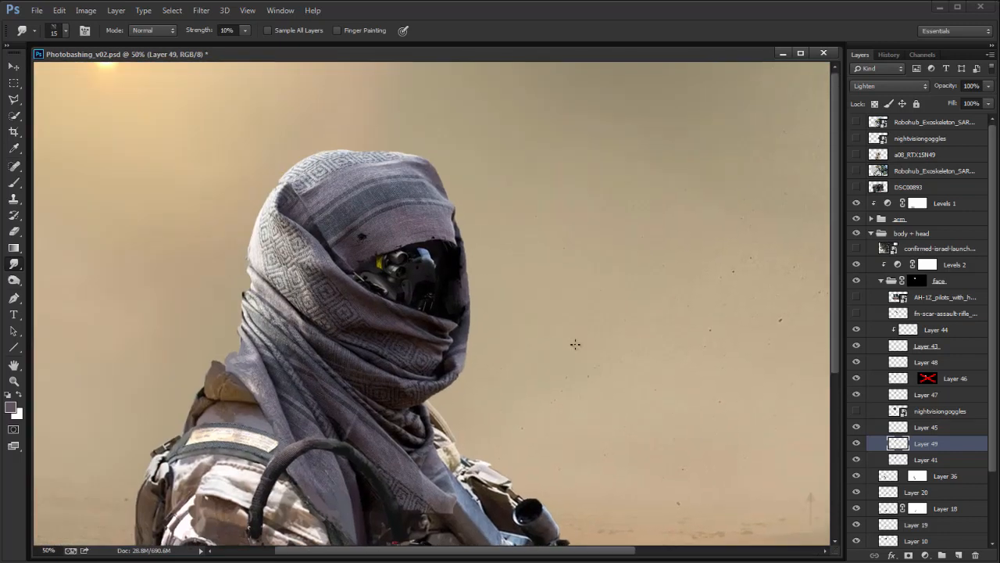
click(887, 86)
click(873, 199)
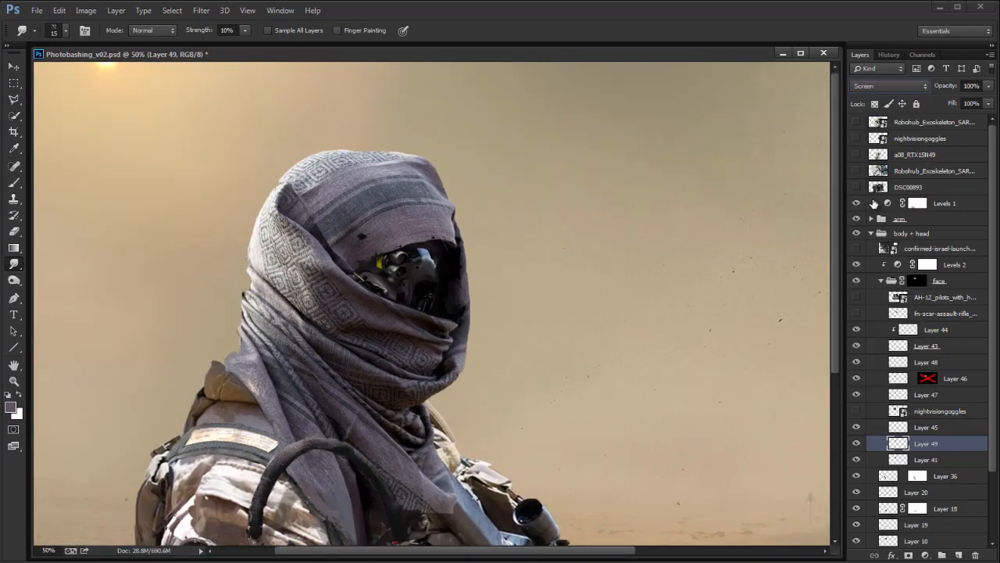
Step: Free-transform the visor piece on Layer 49 to stretch it slightly within the face opening
key(v)
key(ctrl+t)
drag(409, 308, 409, 314)
drag(447, 231, 456, 227)
key(Return)
Step: Add a new layer above Layer 49 and sample brush colors from the visor area
click(958, 554)
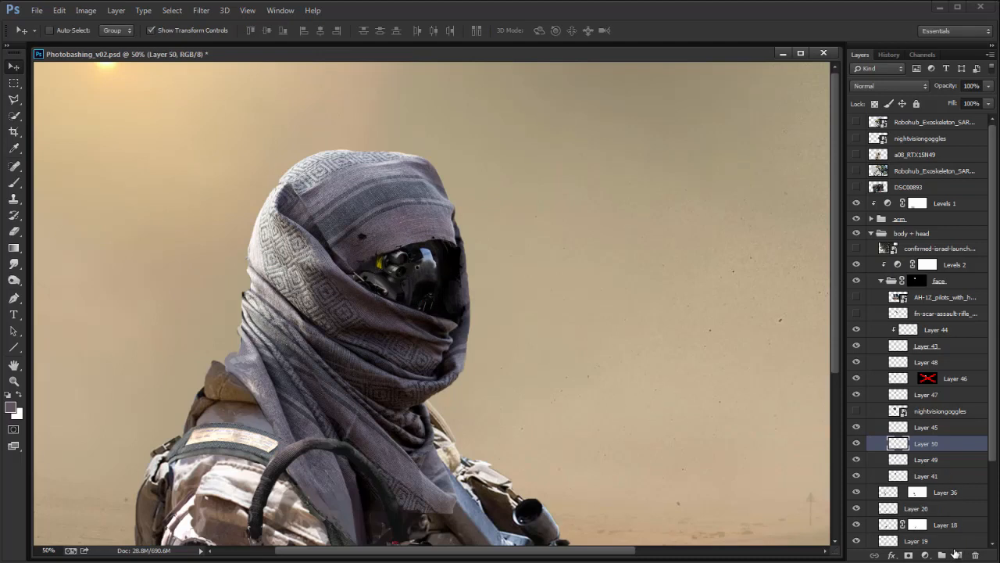
key(b)
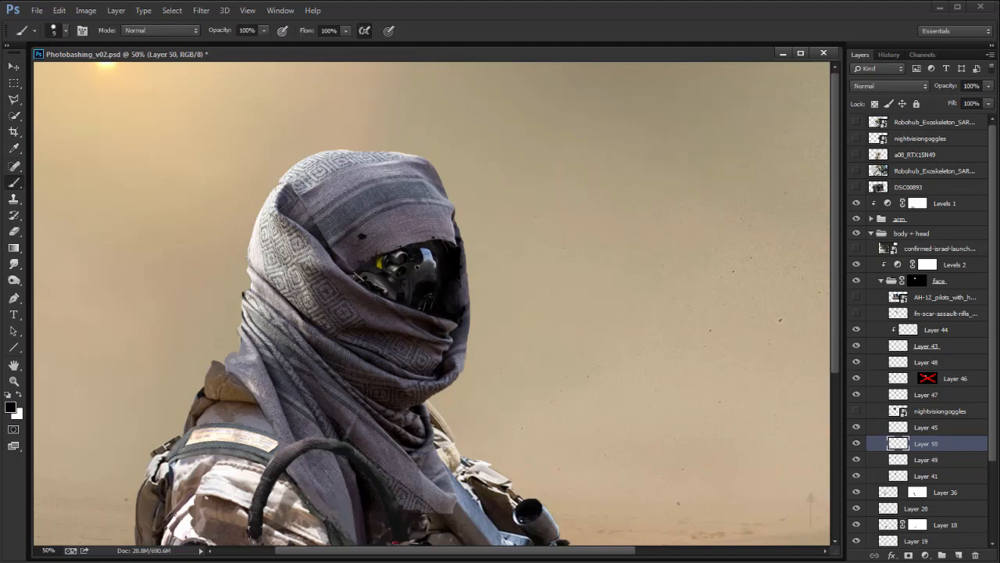
alt+click(436, 258)
alt+click(439, 267)
alt+click(434, 266)
Step: Toggle the visibility of the individual face hardware layers to identify which one holds the goggle lens piece
click(856, 461)
click(857, 462)
click(857, 476)
click(857, 477)
click(894, 396)
click(856, 380)
click(858, 377)
click(857, 362)
click(858, 346)
click(860, 346)
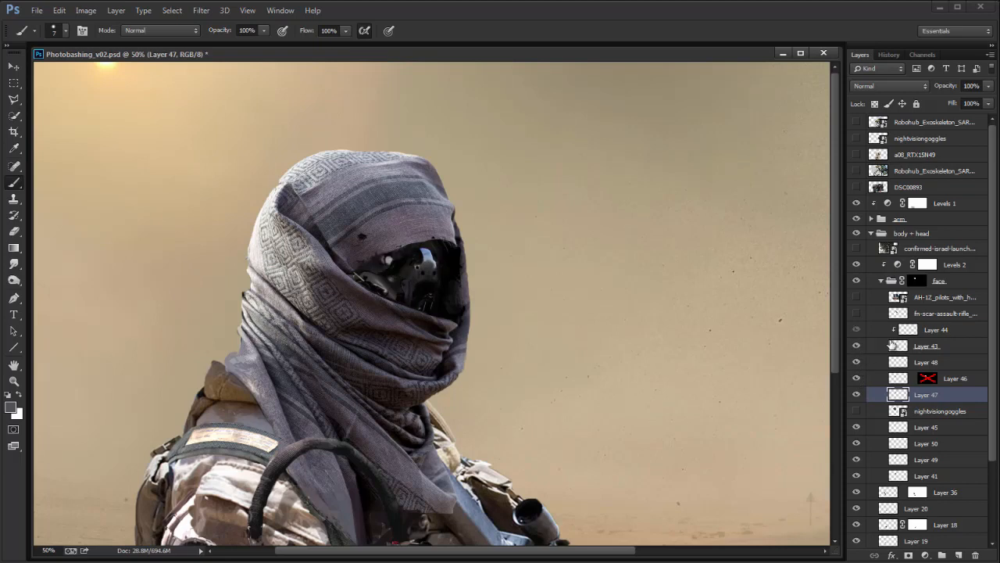
Step: Duplicate Layer 43, move the original goggle piece below Layer 49, and scale it down on the far side of the face
click(947, 345)
key(ctrl+j)
drag(954, 363, 960, 486)
key(v)
drag(417, 277, 464, 282)
drag(473, 241, 456, 271)
key(Return)
Step: Nudge the far-side goggle piece on Layer 43 slightly left and up beside the visor
key(Left)
key(Left)
key(Left)
key(Left)
key(Left)
key(Up)
key(Up)
key(Up)
key(Up)
key(Up)
key(Up)
Step: Add a layer mask to Layer 43 and create a new empty layer clipped to it
click(907, 554)
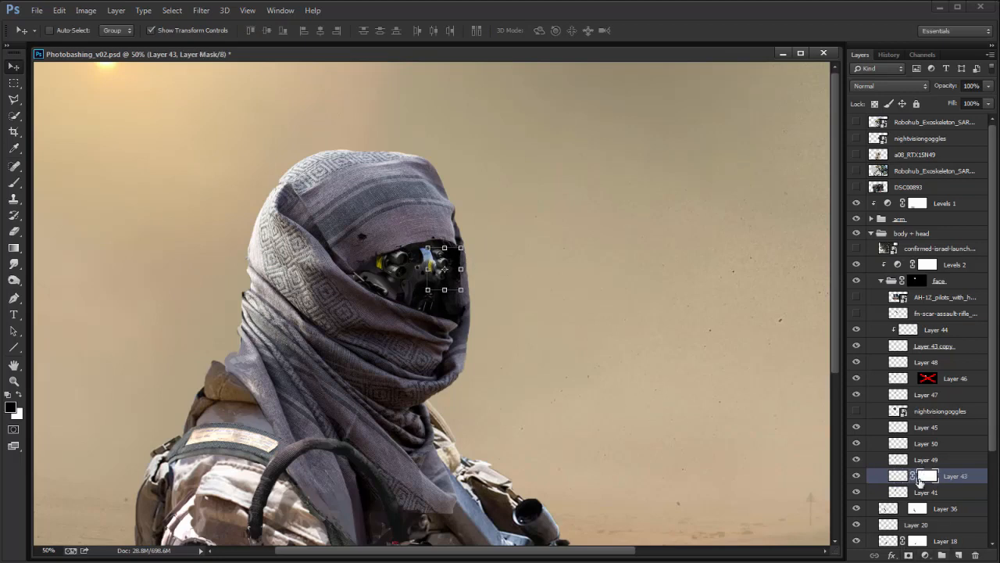
key(b)
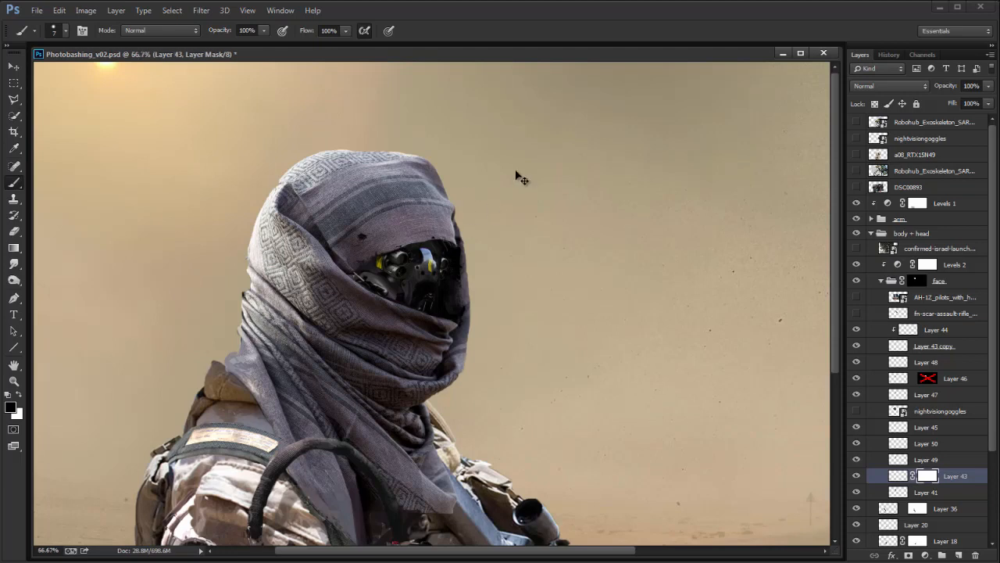
key(ctrl+plus)
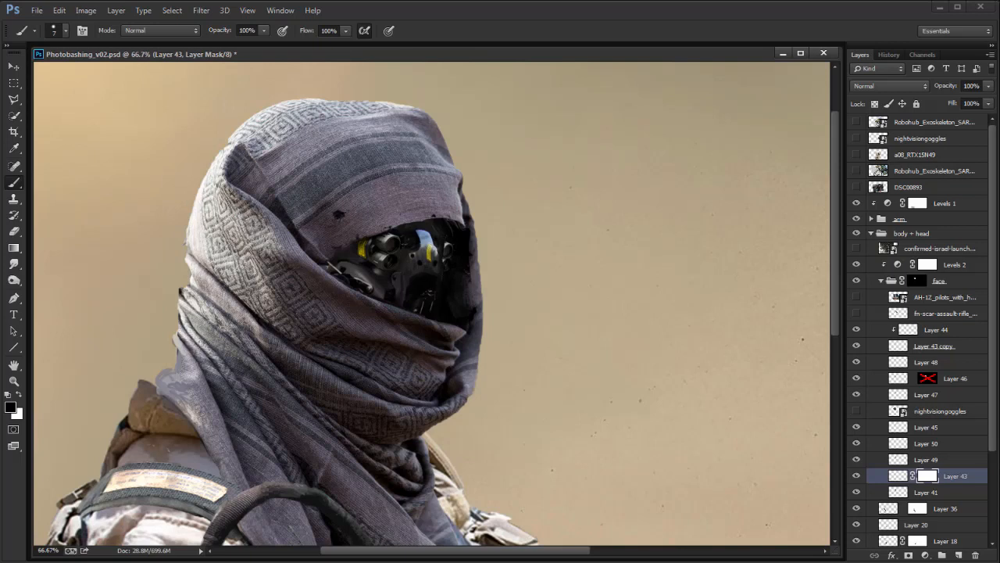
click(959, 554)
alt+click(948, 483)
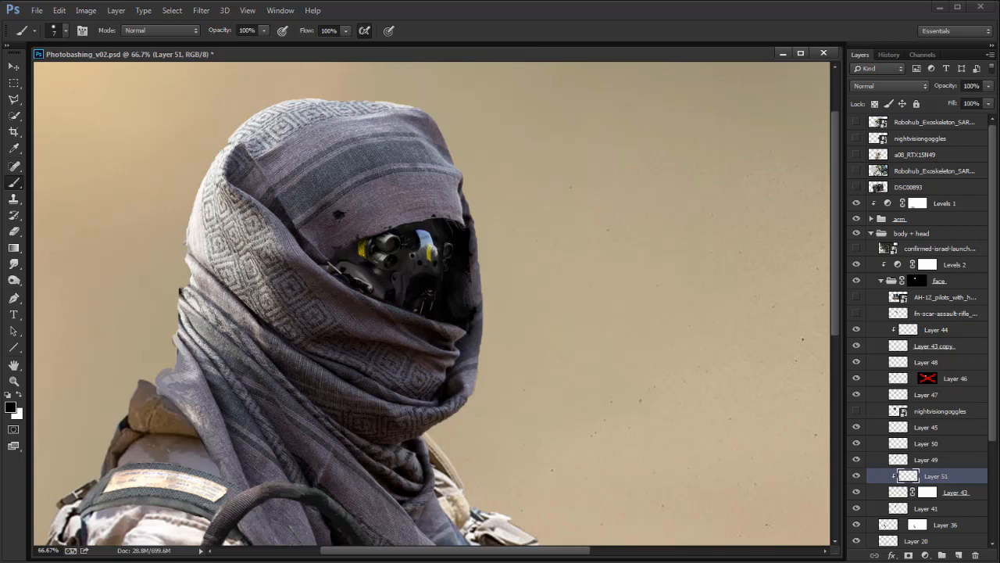
Step: Compare the face with and without Layer 49 to inspect the far-side goggle piece behind the visor
key(r)
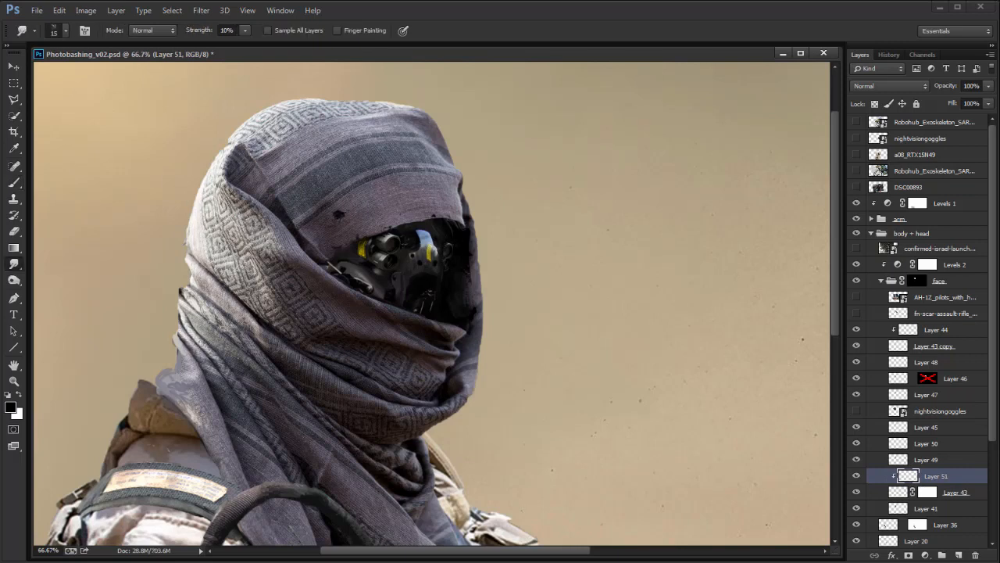
key(ctrl+minus)
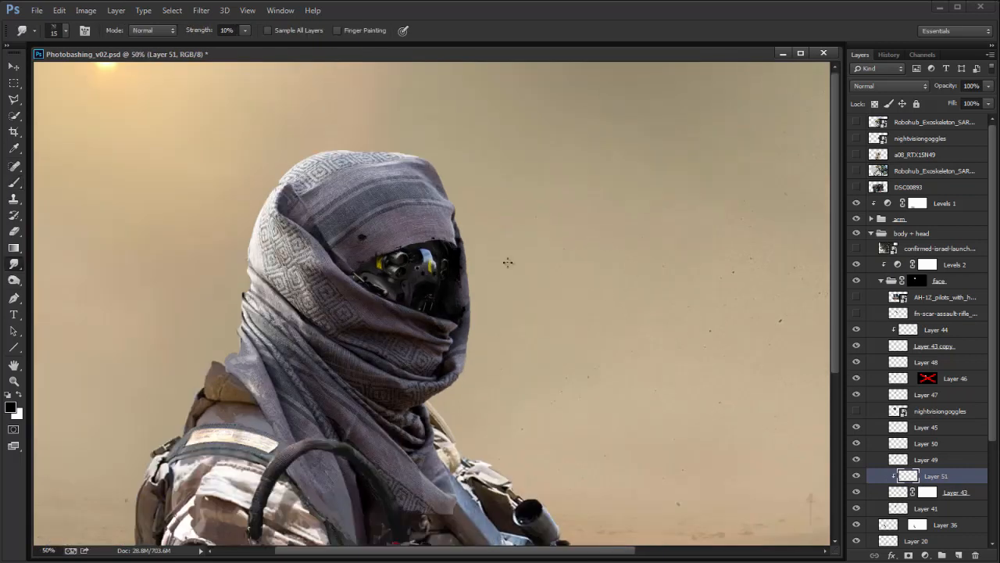
key(ctrl+minus)
key(ctrl+plus)
key(ctrl+plus)
drag(474, 283, 544, 475)
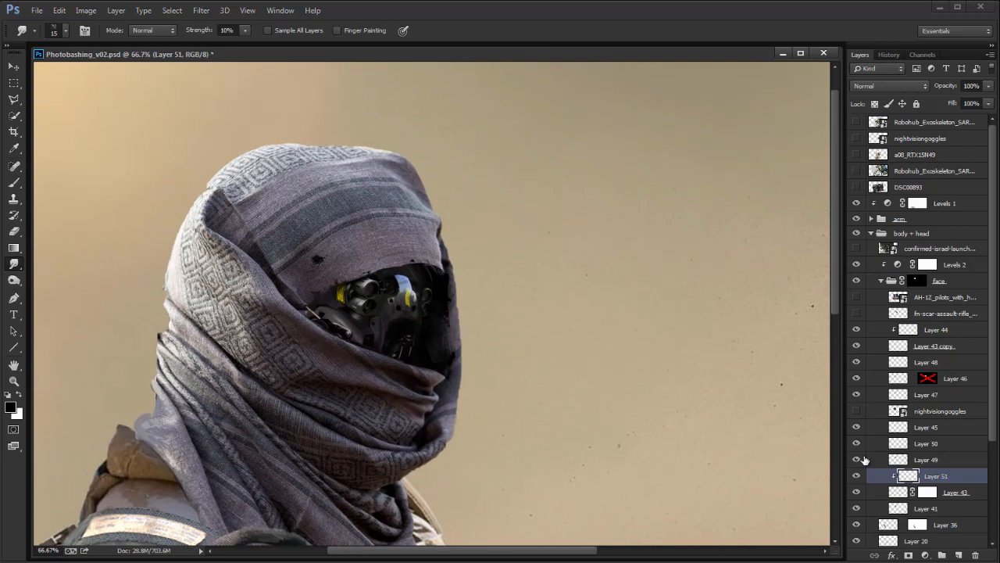
click(857, 460)
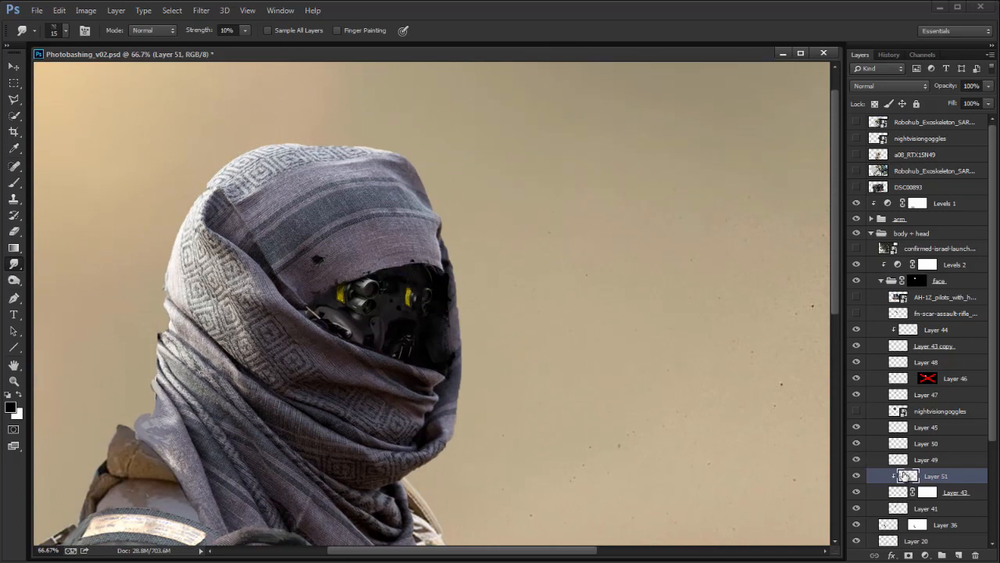
click(857, 460)
Step: Paint black on Layer 43's mask to hide the yellow label on the far-side goggle piece
click(928, 491)
key(b)
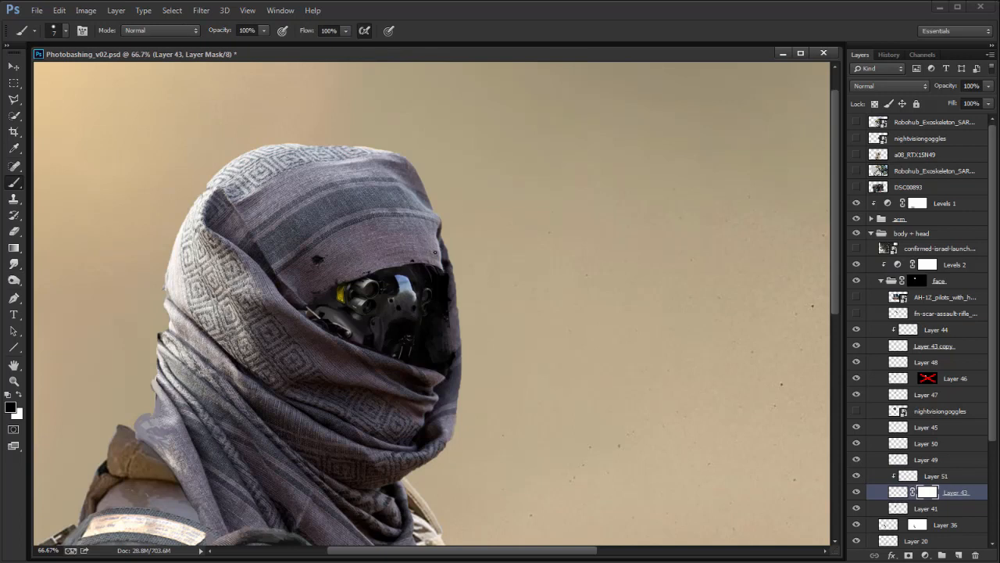
key(x)
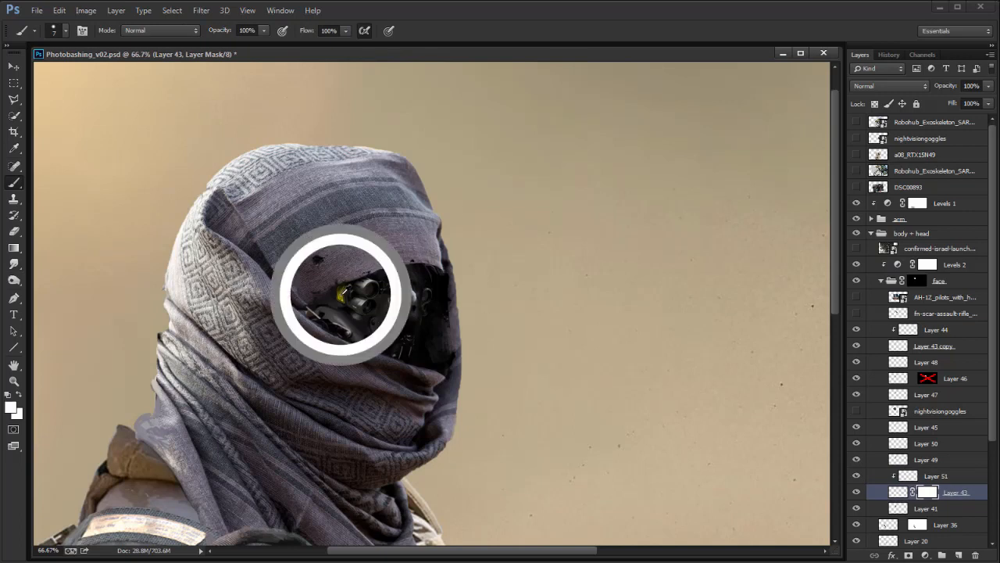
Step: Add a new layer clipped directly above Layer 43 and sample the yellow from the near goggle's warning label
click(961, 554)
key(x)
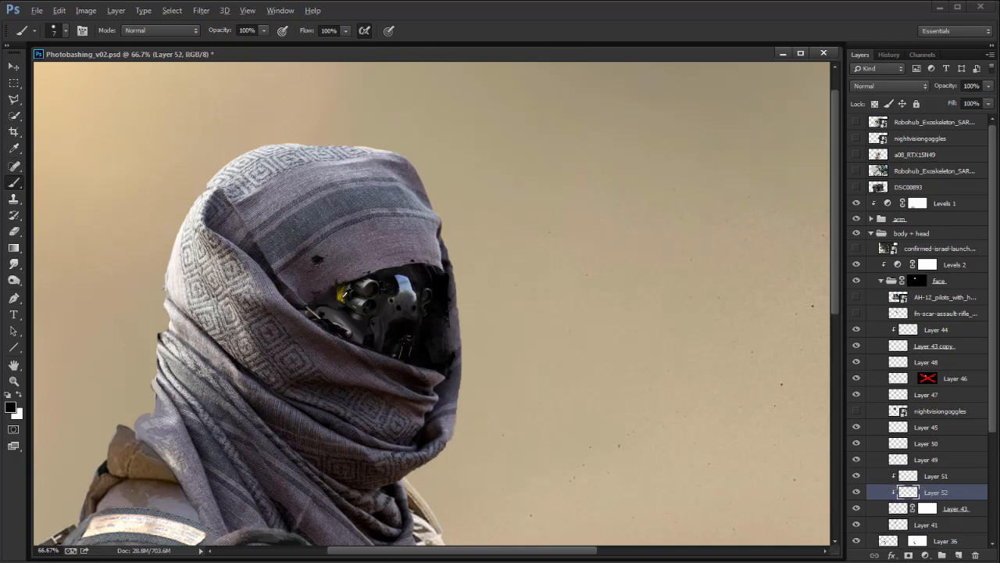
alt+click(344, 294)
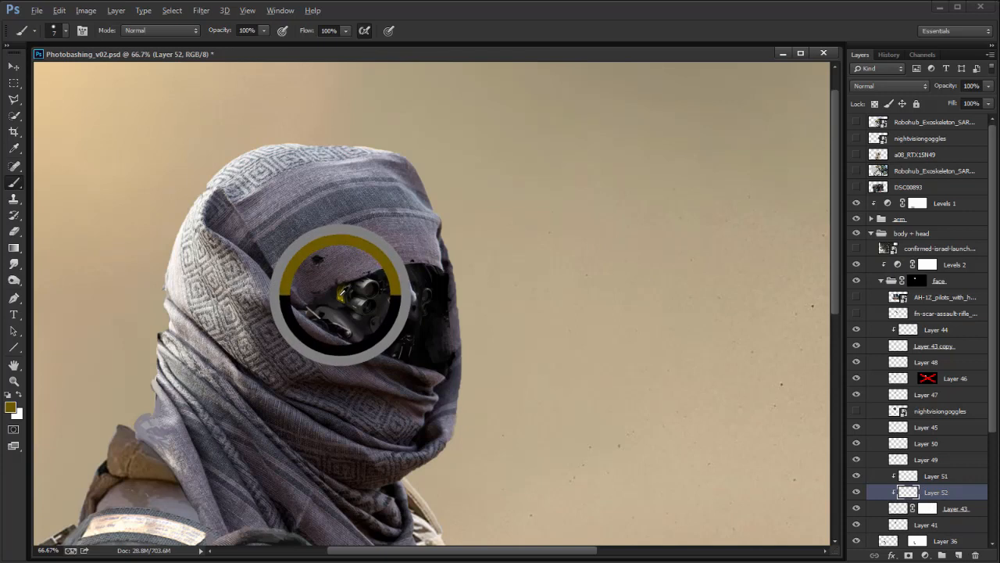
drag(423, 329, 453, 280)
key(ctrl+plus)
key(ctrl+plus)
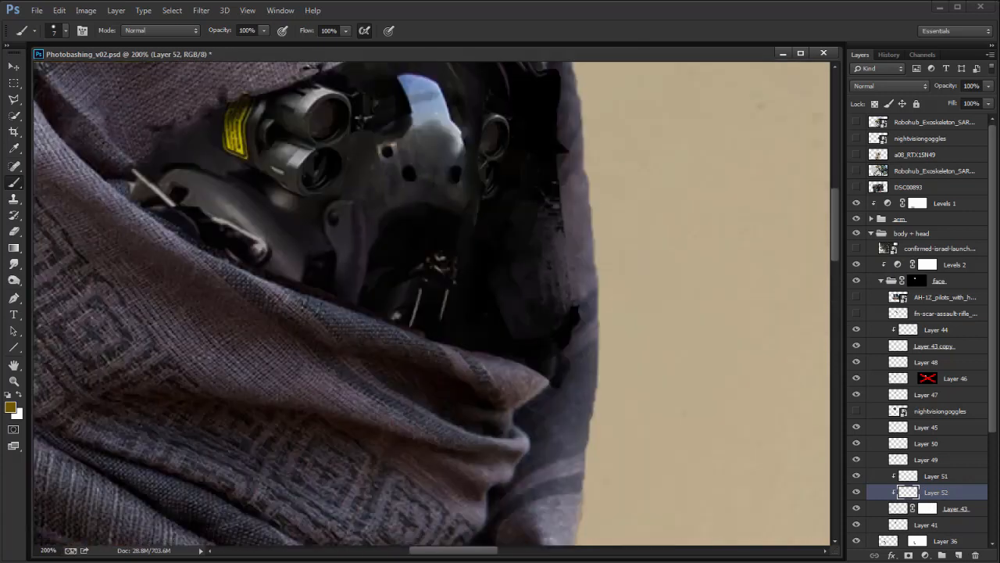
drag(245, 146, 279, 238)
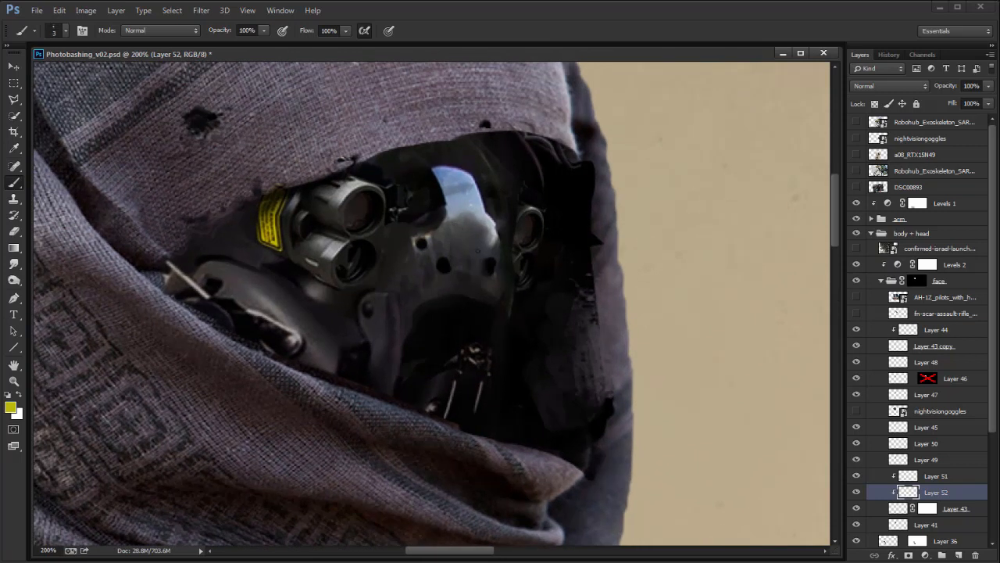
Step: Create a new layer above Layer 49 and paint a small yellow downward-pointing triangle outline on the visor
click(930, 462)
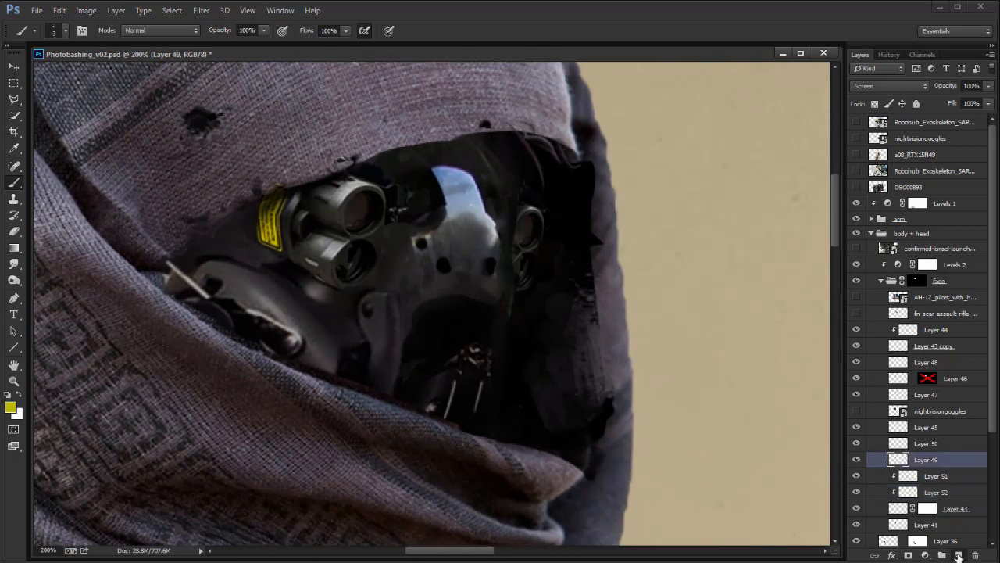
click(959, 555)
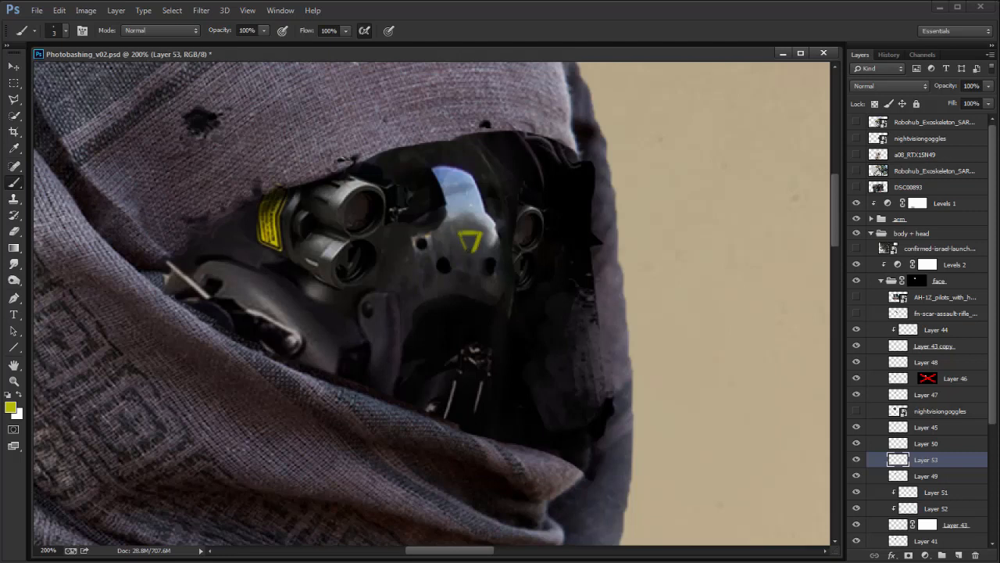
key(ctrl+minus)
key(ctrl+minus)
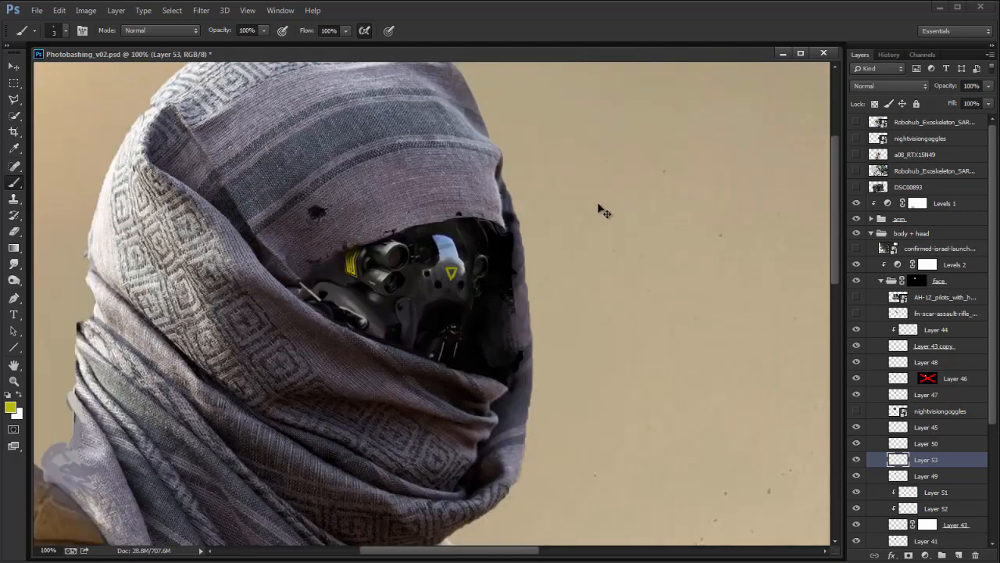
Step: Erase the yellow triangle and paint a small yellow rectangular label with black detail in its place on the visor
key(ctrl+plus)
key(ctrl+plus)
key(e)
drag(469, 247, 467, 252)
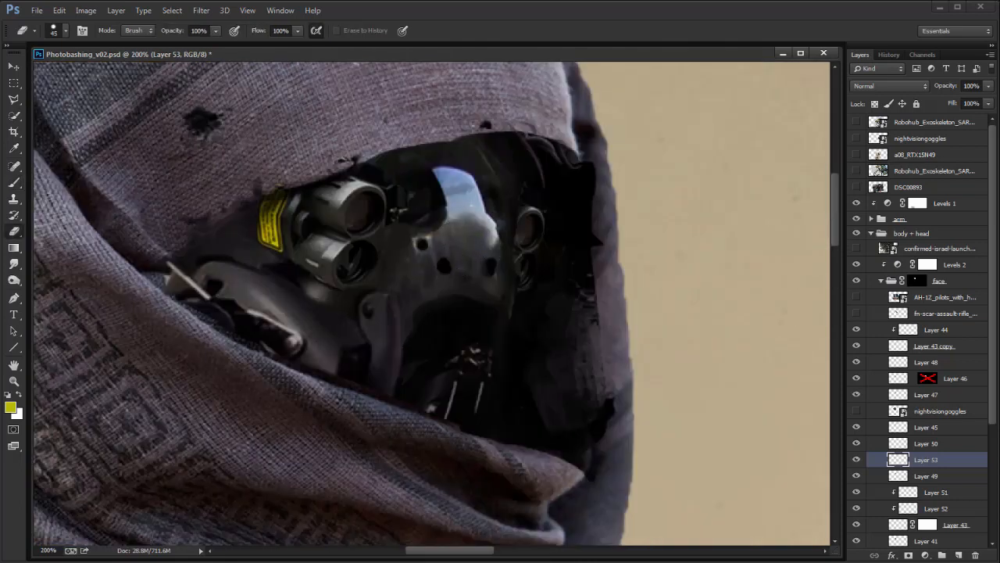
key(b)
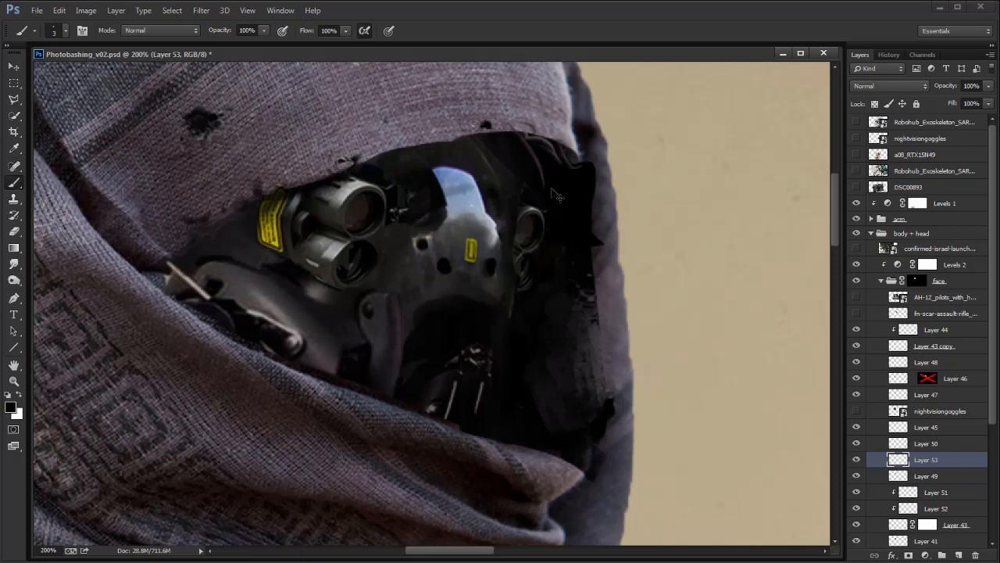
Step: Flip the whole canvas horizontally and save Photobashing_v02.psd
key(ctrl+minus)
key(ctrl+minus)
key(ctrl+minus)
drag(522, 320, 542, 247)
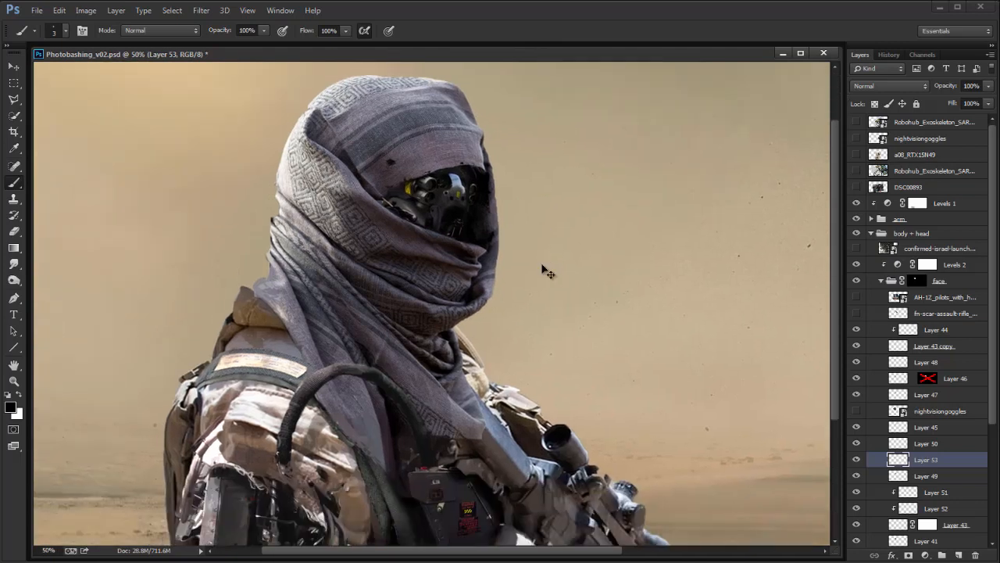
key(ctrl+minus)
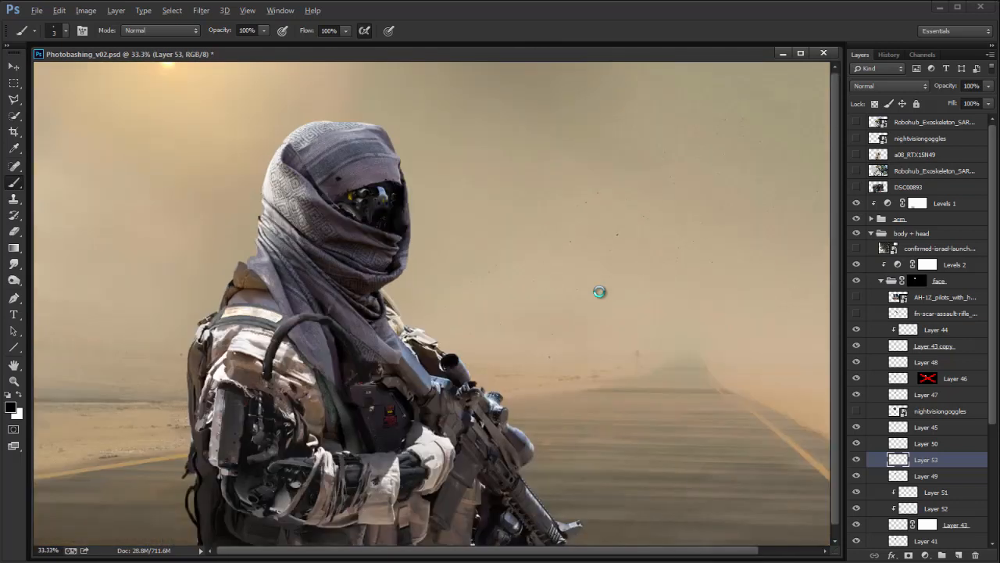
key(ctrl+shift+h)
key(ctrl+minus)
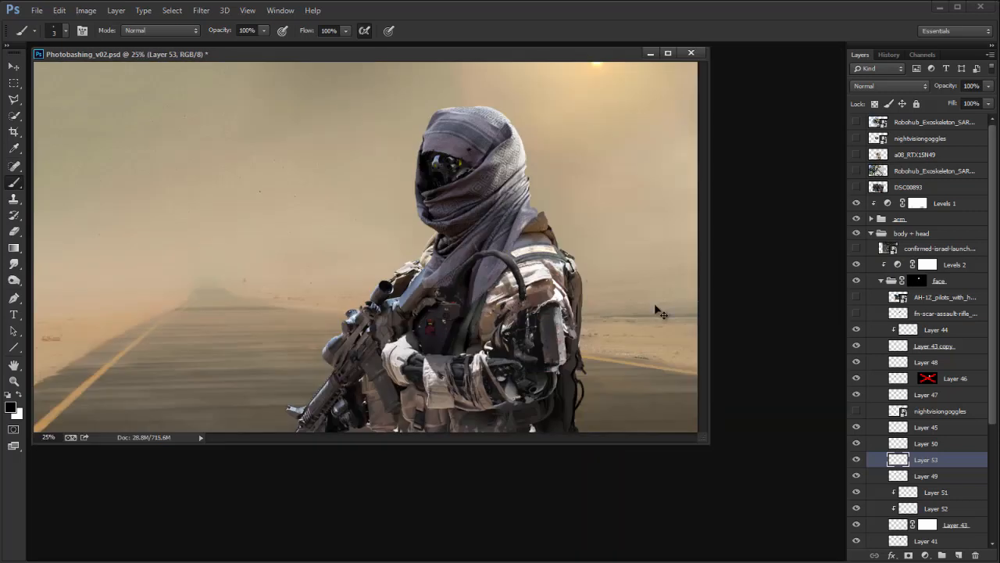
key(ctrl+plus)
key(ctrl+s)
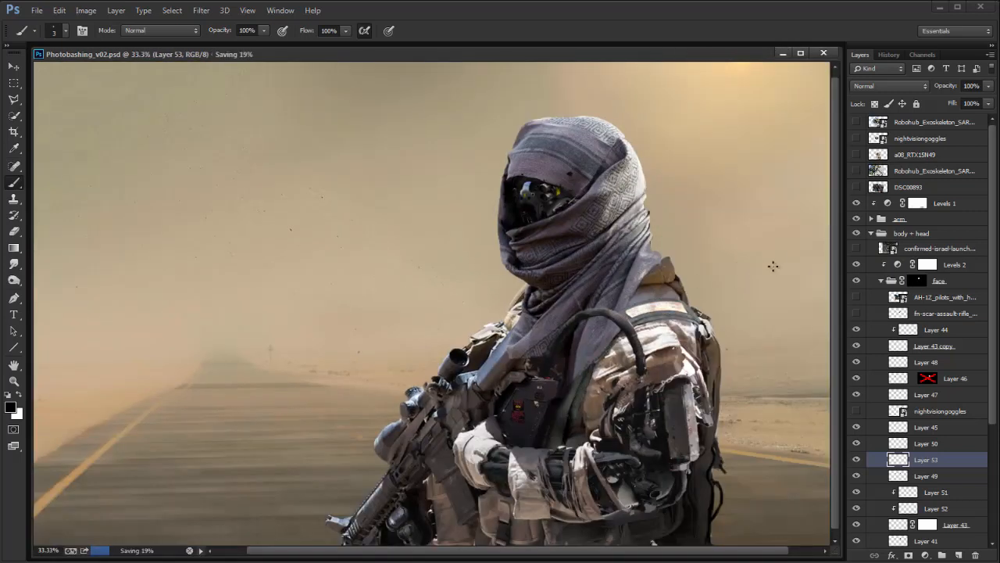
Step: Enlarge the document window around the full image at 25% zoom and collapse the body + head group
drag(741, 266, 662, 310)
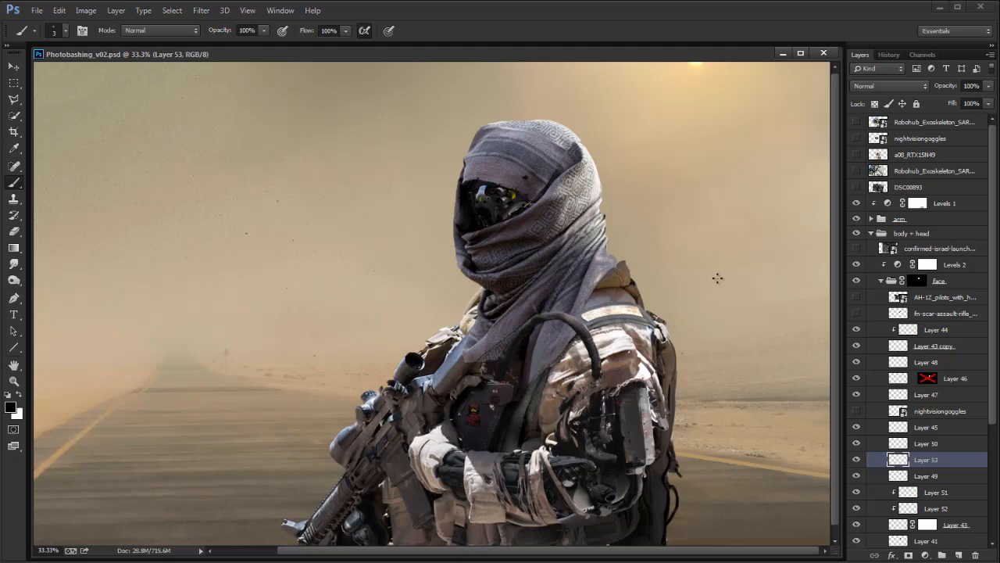
key(ctrl+minus)
key(ctrl+plus)
key(ctrl+minus)
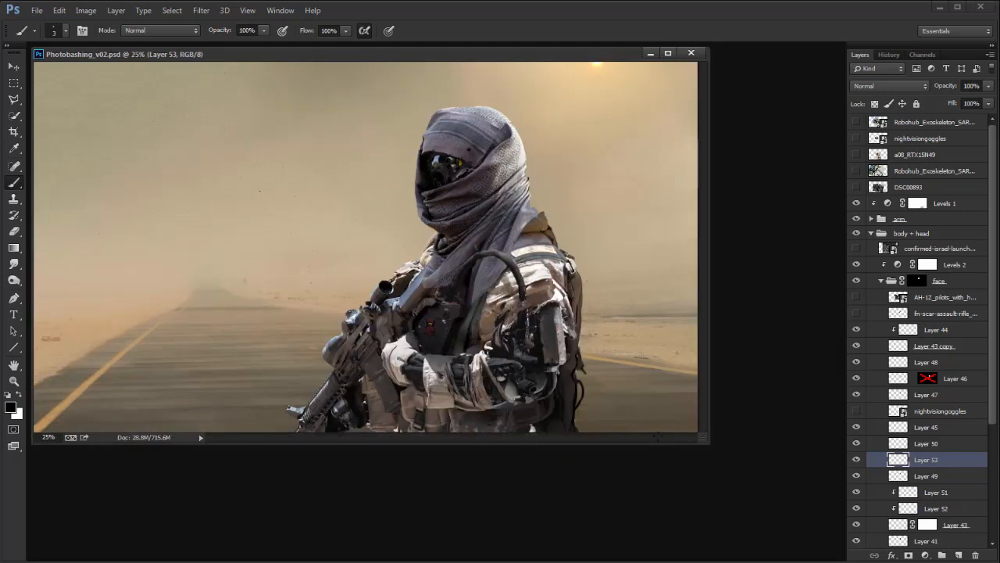
drag(707, 438, 807, 528)
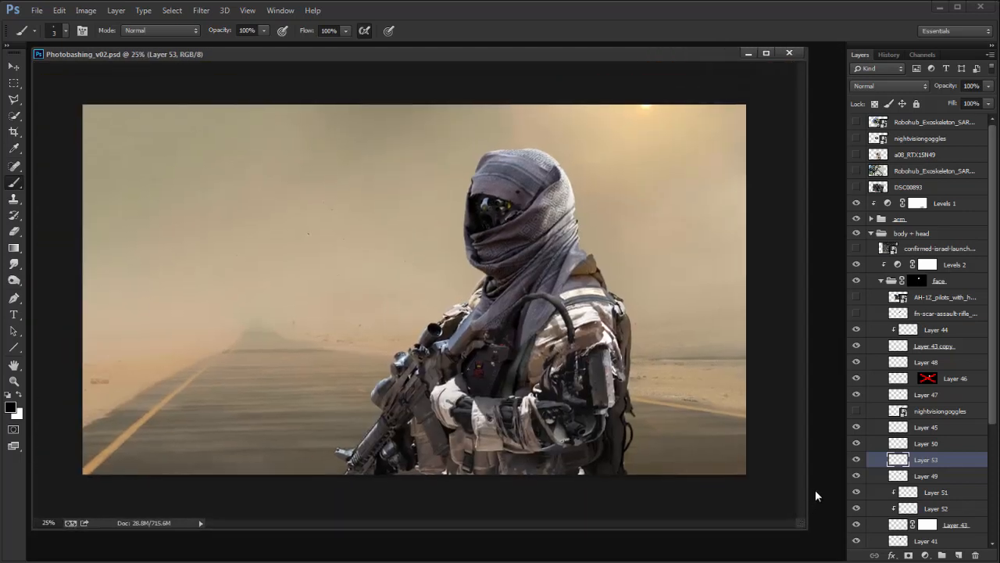
click(872, 234)
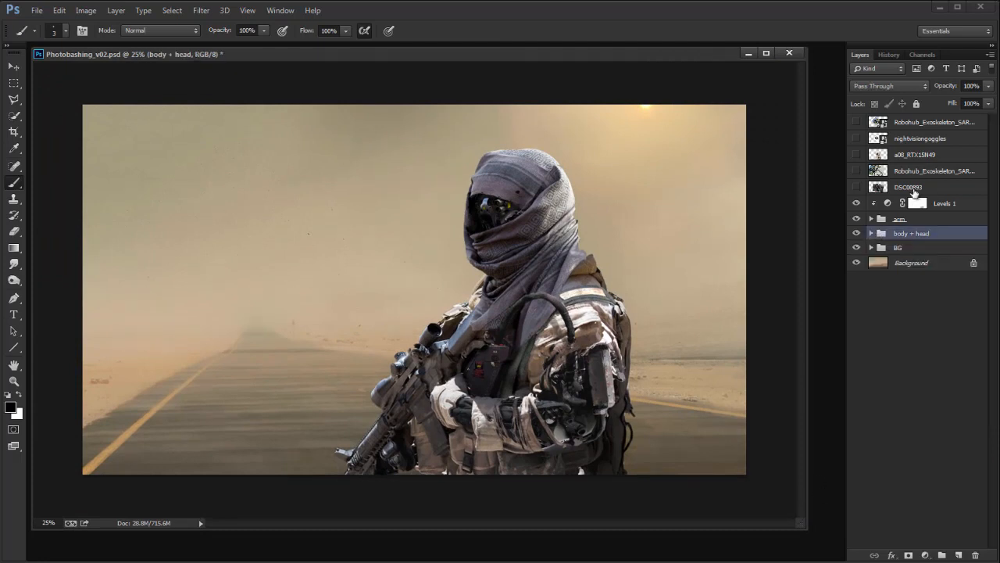
Step: Delete the hidden confirmed-israel-launch and AH-1Z_pilots layers from the body + head group
click(872, 233)
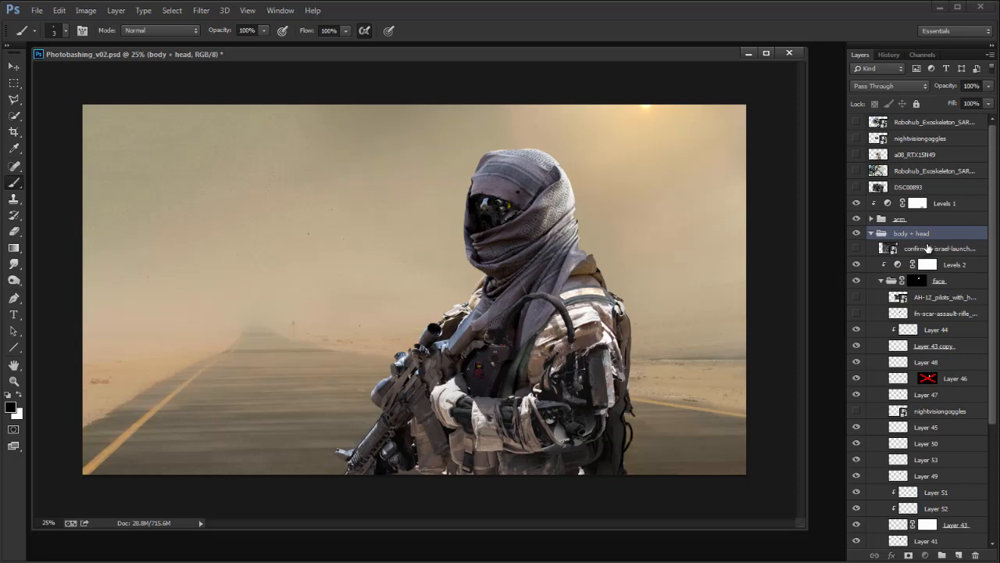
click(927, 249)
key(Delete)
click(912, 281)
key(Delete)
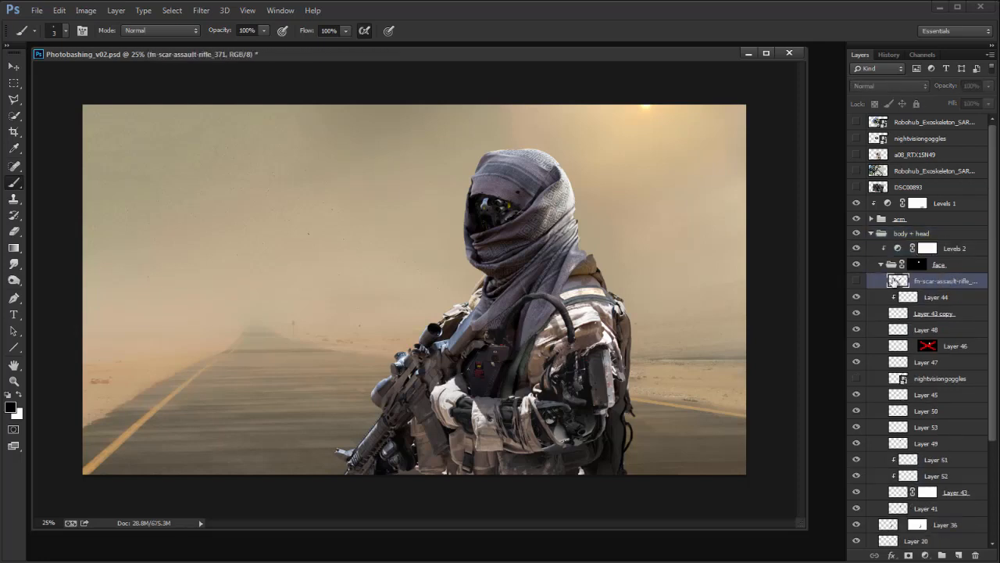
Step: Check and delete the hidden fn-scar-assault-rifle and nightvisiongoggles layers inside the face group
click(856, 281)
click(856, 281)
key(Delete)
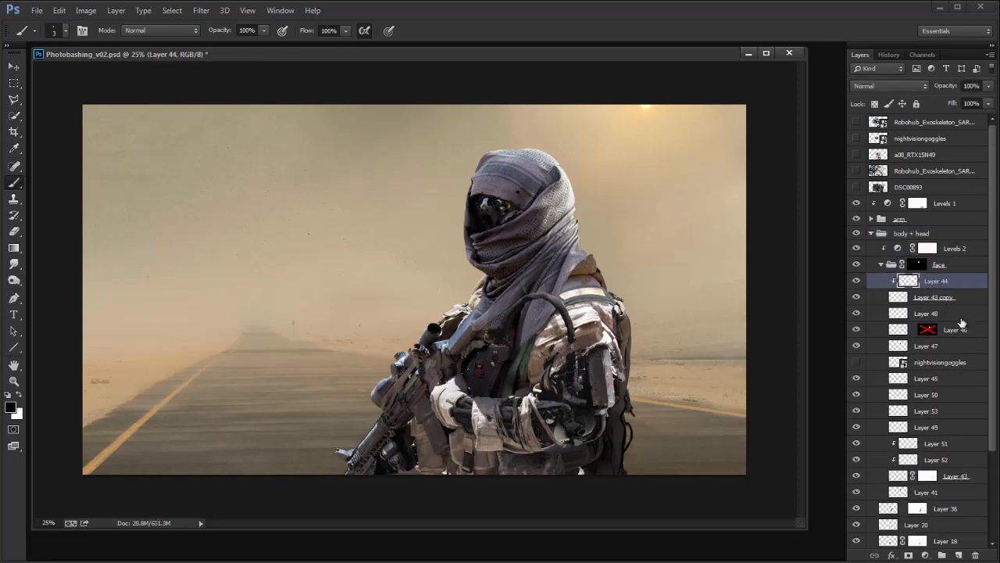
click(856, 362)
click(856, 362)
click(926, 362)
key(Delete)
Step: Look through the arm group's layers, leaving the face, arm and body + head groups collapsed
drag(993, 412, 991, 391)
click(881, 264)
click(887, 264)
click(871, 220)
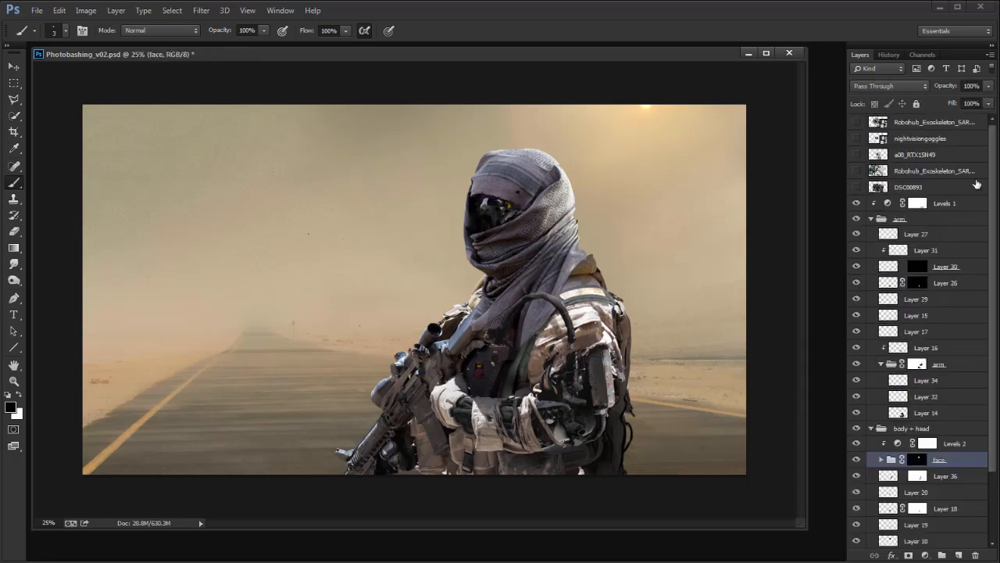
click(870, 219)
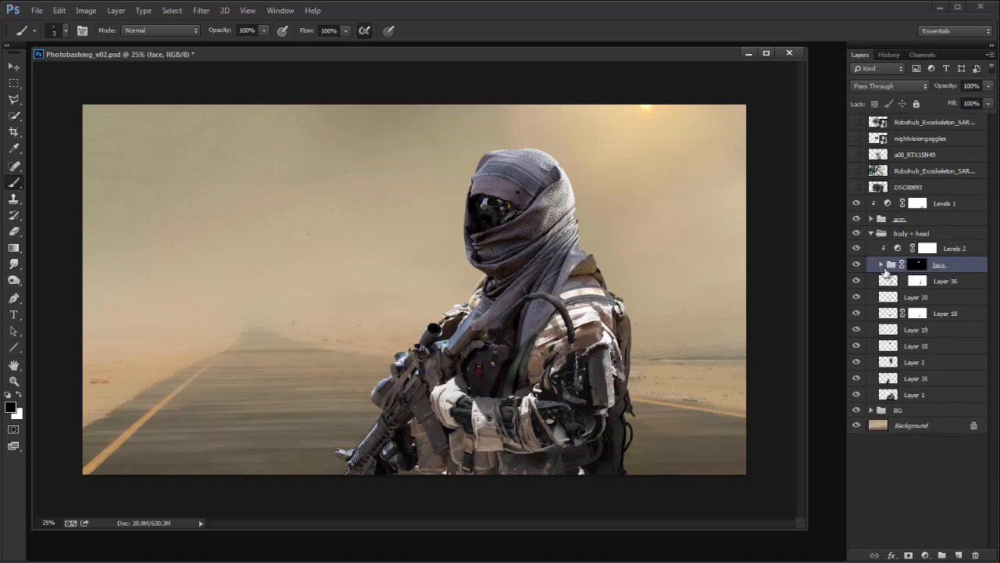
click(874, 234)
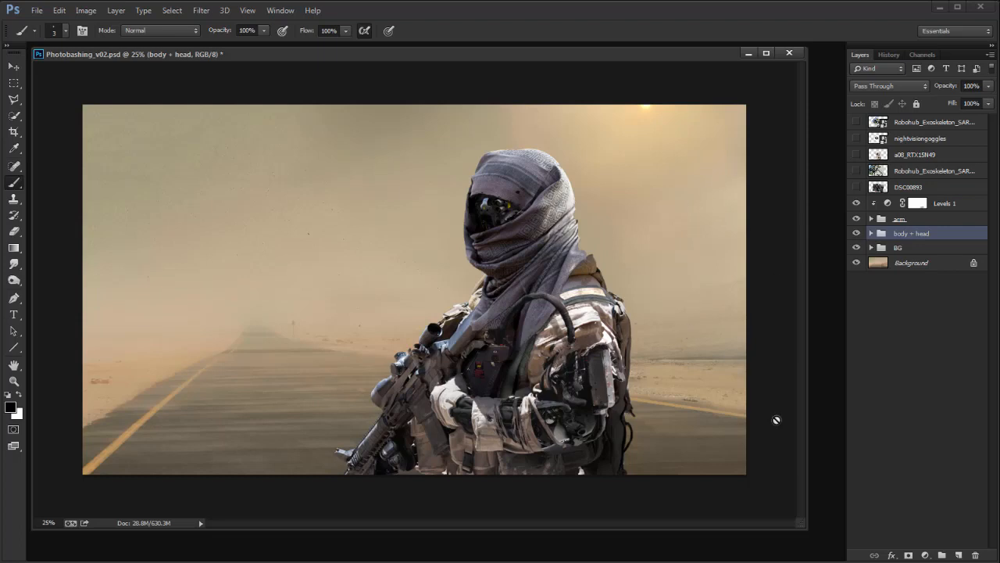
Step: Shrink the Photobashing_v02 window and open Photoshop_color_final.psd from the Photoshop source folder
drag(807, 518, 784, 422)
drag(690, 434, 779, 472)
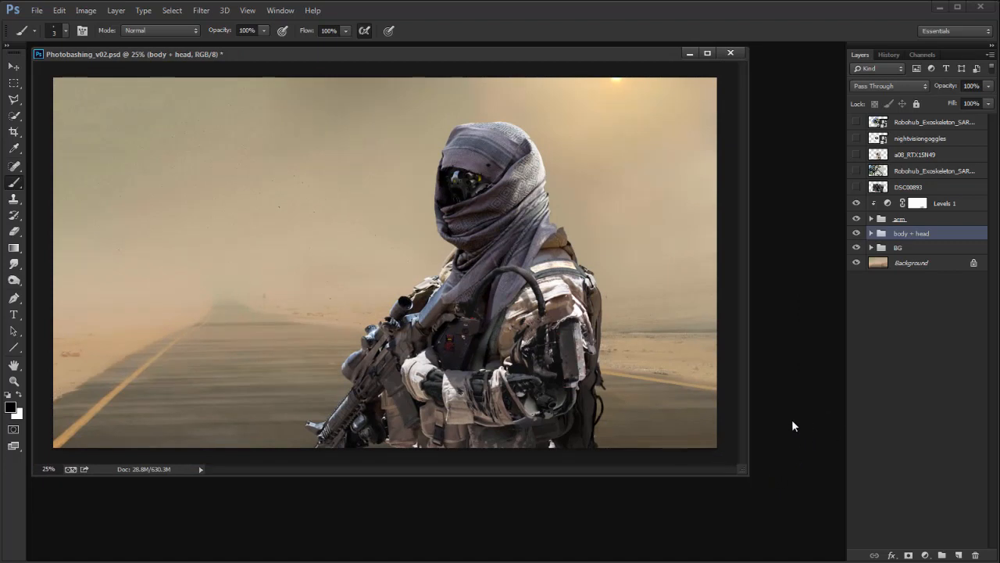
key(ctrl+o)
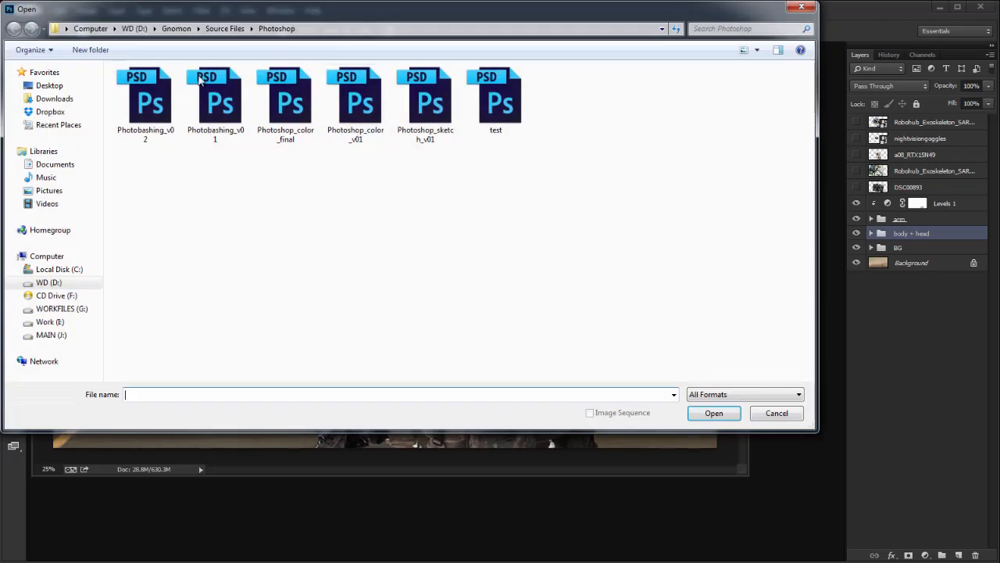
double_click(289, 103)
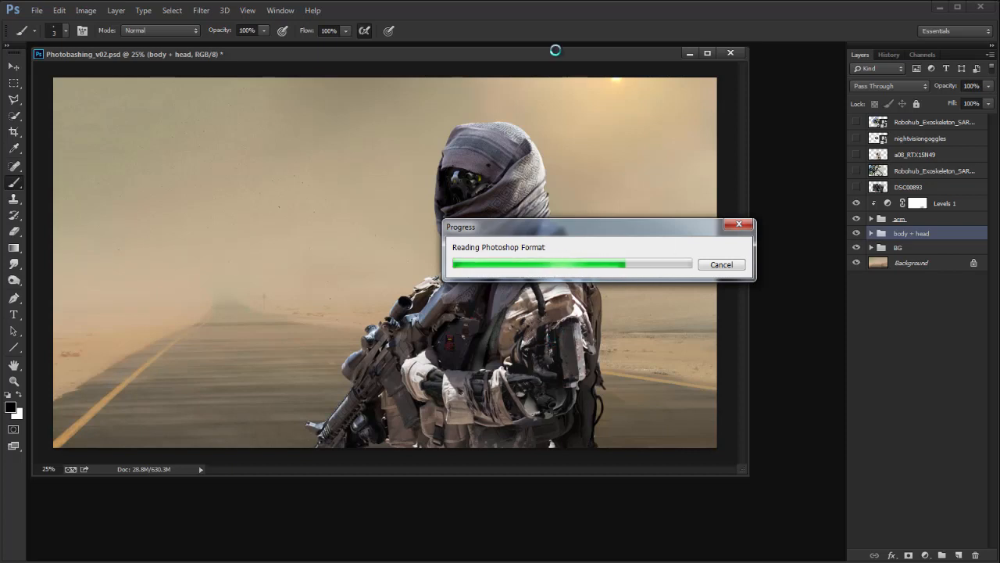
key(ctrl+minus)
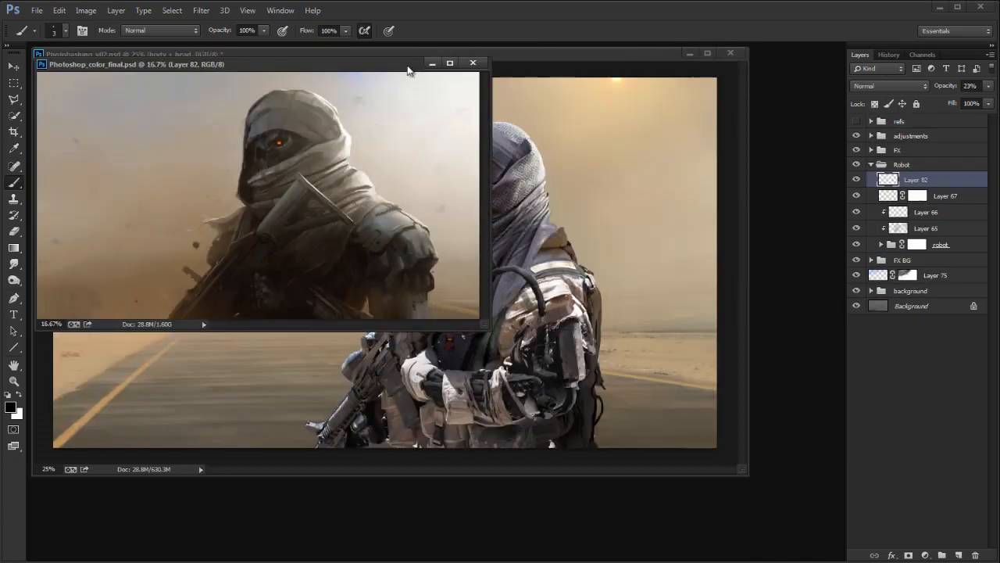
Step: Zoom Photobashing_v02 out to 16.7% and arrange both document windows so the two images can be compared
click(555, 70)
key(ctrl+minus)
drag(405, 78, 607, 204)
click(429, 154)
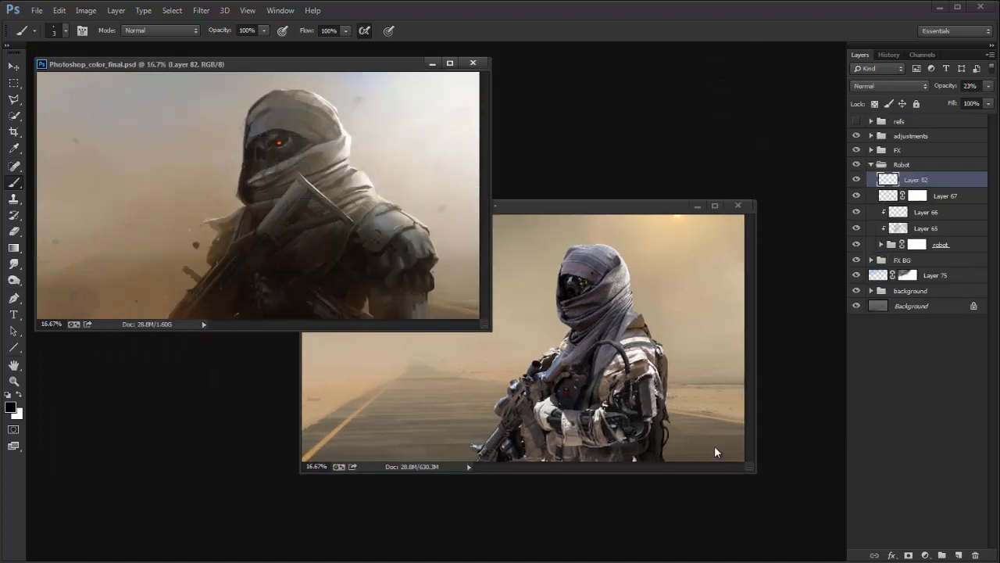
drag(751, 469, 799, 517)
click(493, 246)
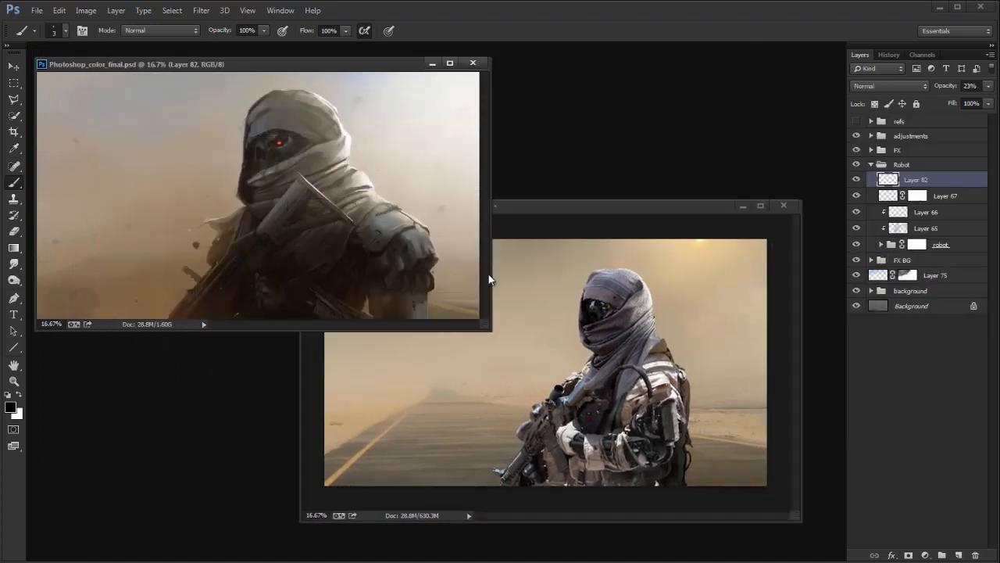
drag(484, 324, 500, 342)
Step: Select the FX and adjustments groups in Photoshop_color_final.psd, toggling their visibility to check what they contribute
click(918, 149)
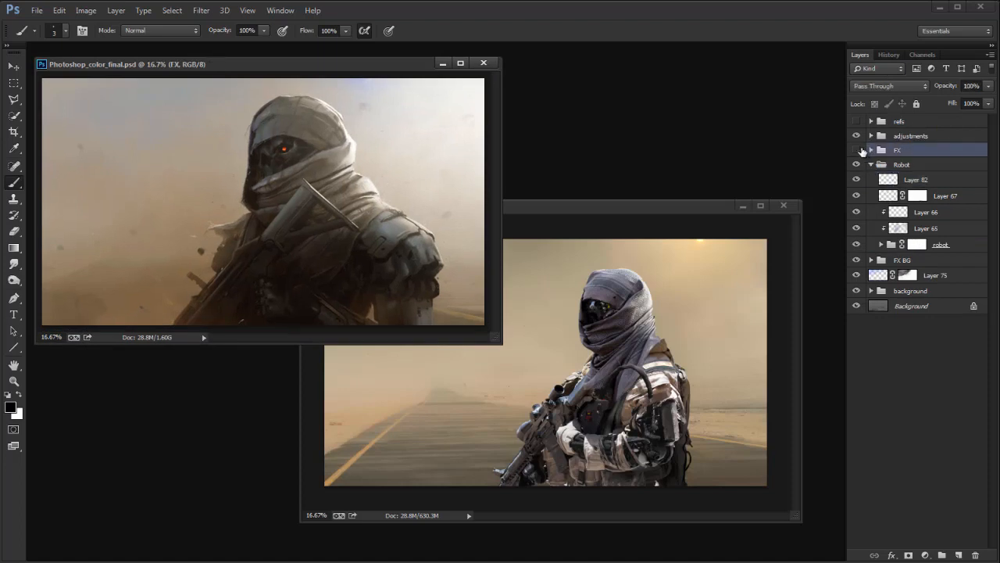
shift+click(937, 136)
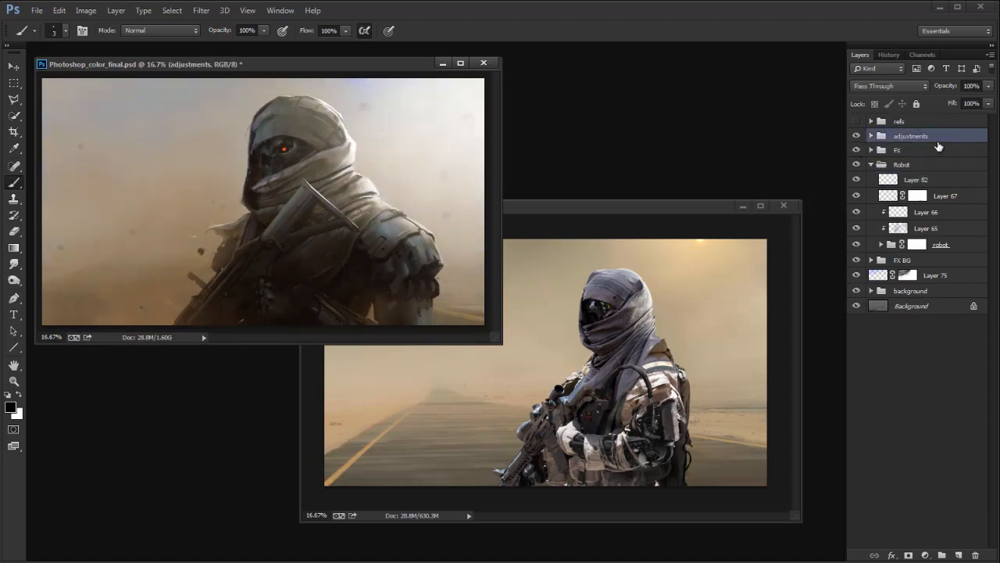
click(855, 138)
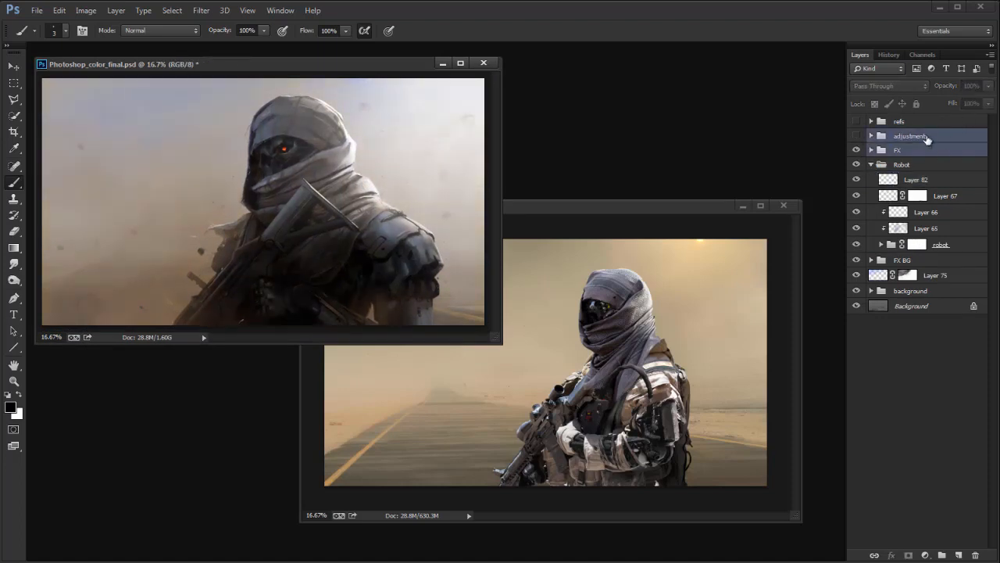
click(857, 136)
Step: Copy the adjustments and FX groups into Photobashing_v02 above the DSC00893 layer and align them with the canvas
click(735, 251)
drag(697, 205, 692, 214)
click(954, 188)
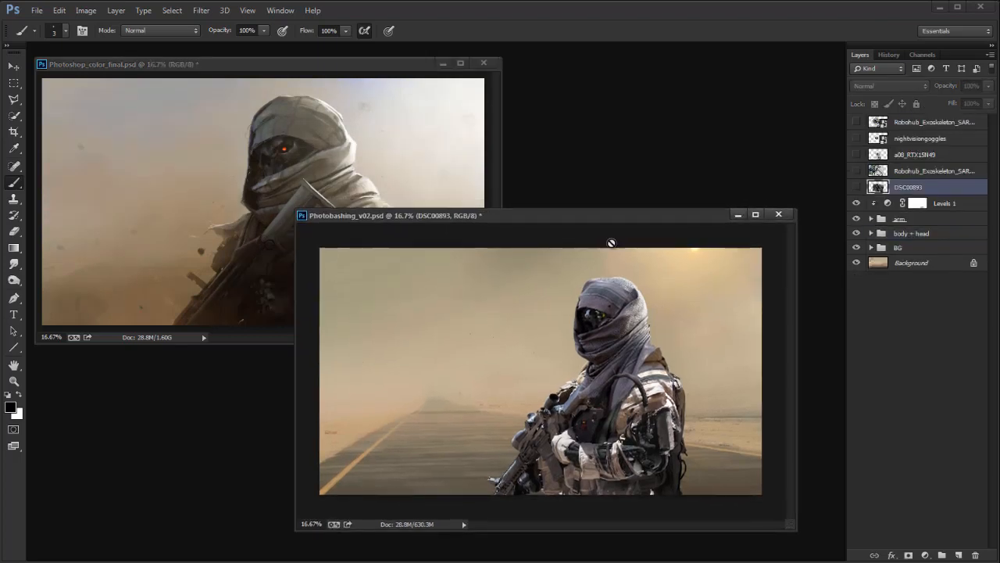
click(447, 181)
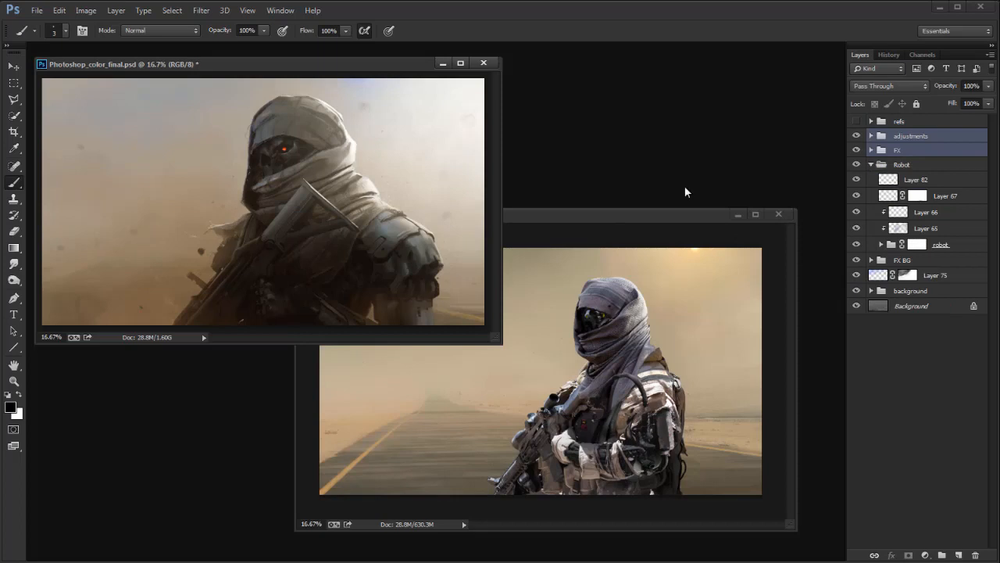
click(690, 225)
click(462, 188)
drag(915, 147, 641, 363)
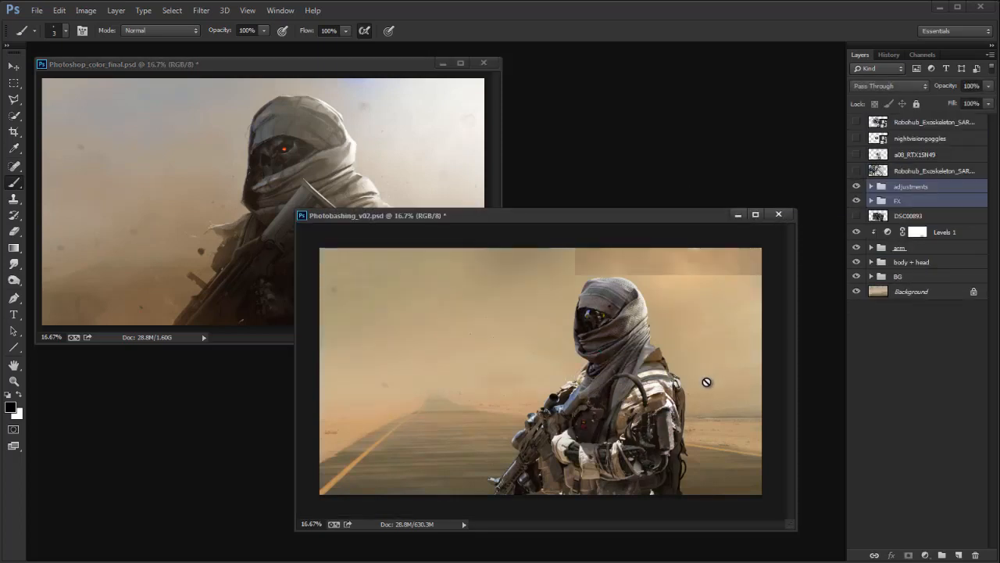
key(v)
mouse_move(712, 373)
mouse_down()
mouse_move(693, 357)
mouse_move(674, 370)
mouse_move(574, 467)
mouse_move(649, 428)
mouse_move(691, 423)
mouse_move(684, 412)
mouse_up()
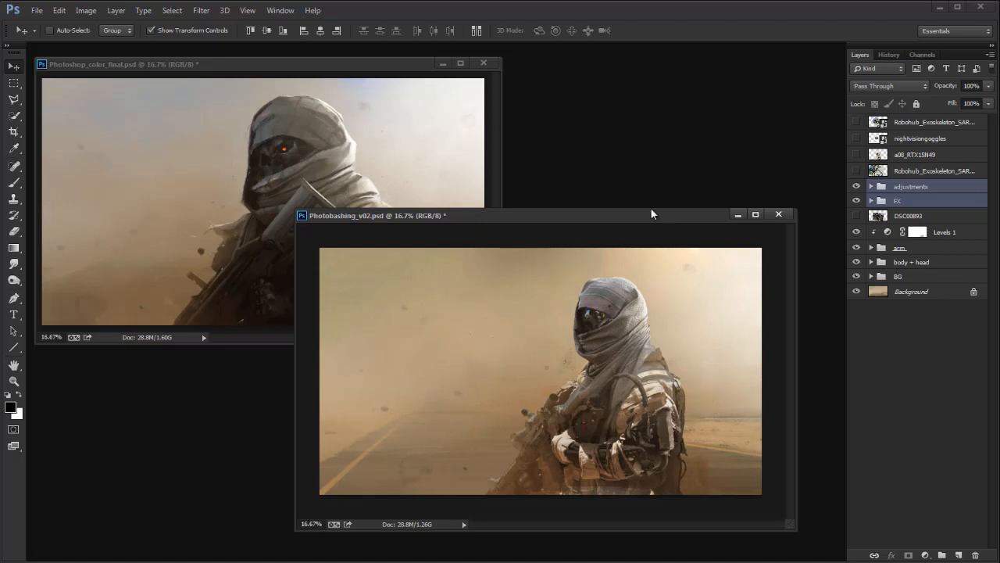
Step: Move the Photobashing_v02 window, zoom it to 25%, and close Photoshop_color_final.psd without saving changes
drag(665, 218, 518, 132)
drag(648, 441, 758, 518)
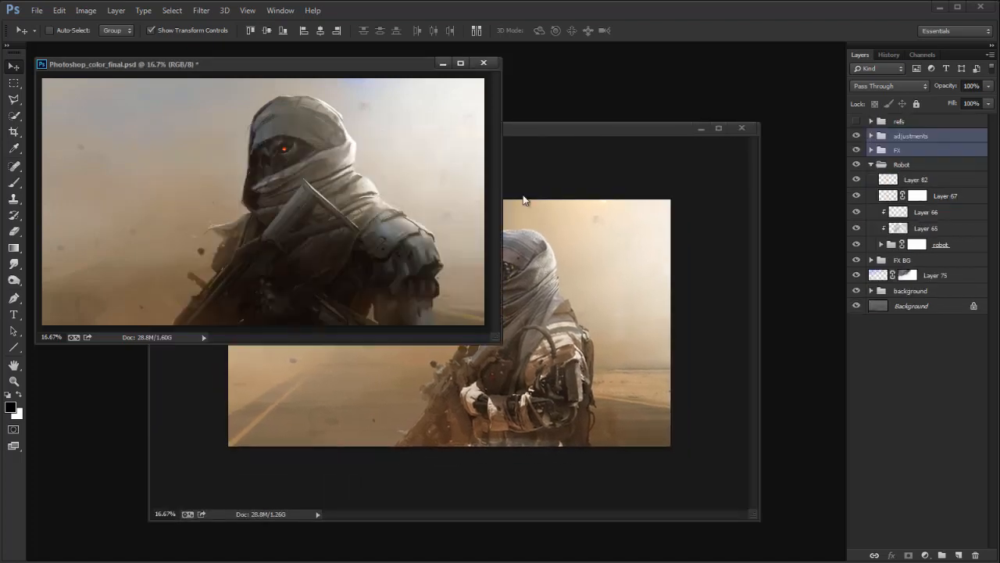
click(645, 301)
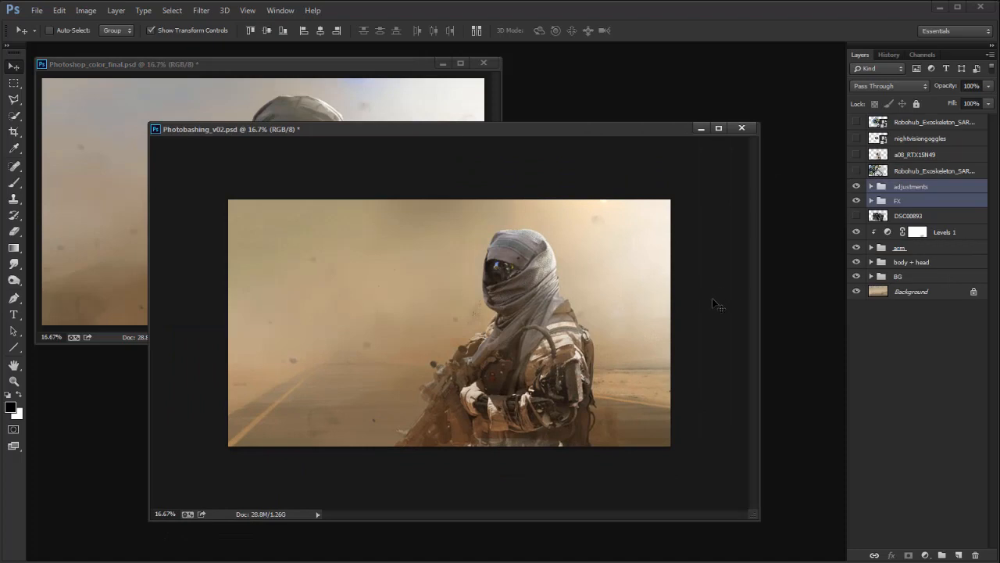
key(f)
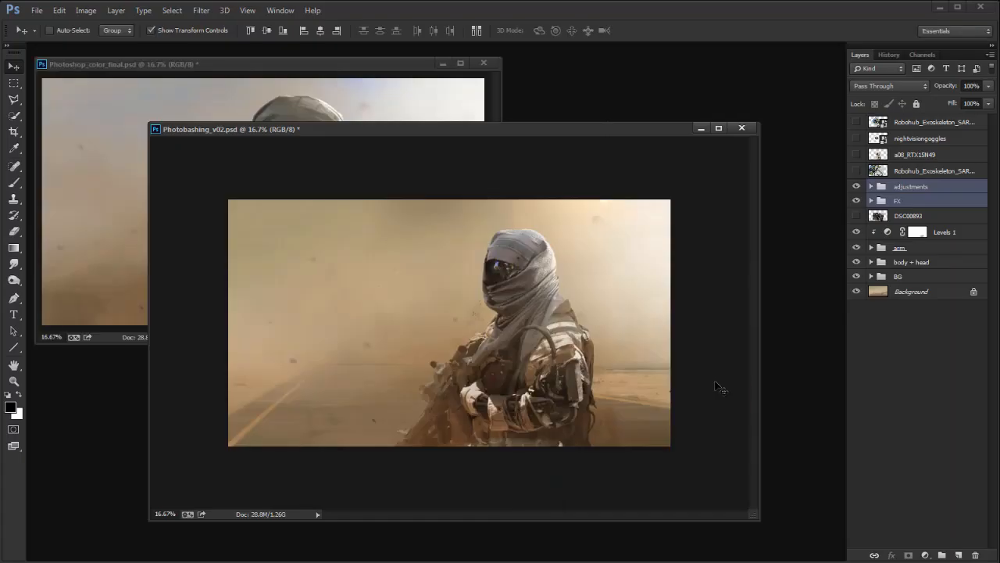
key(ctrl+plus)
click(482, 64)
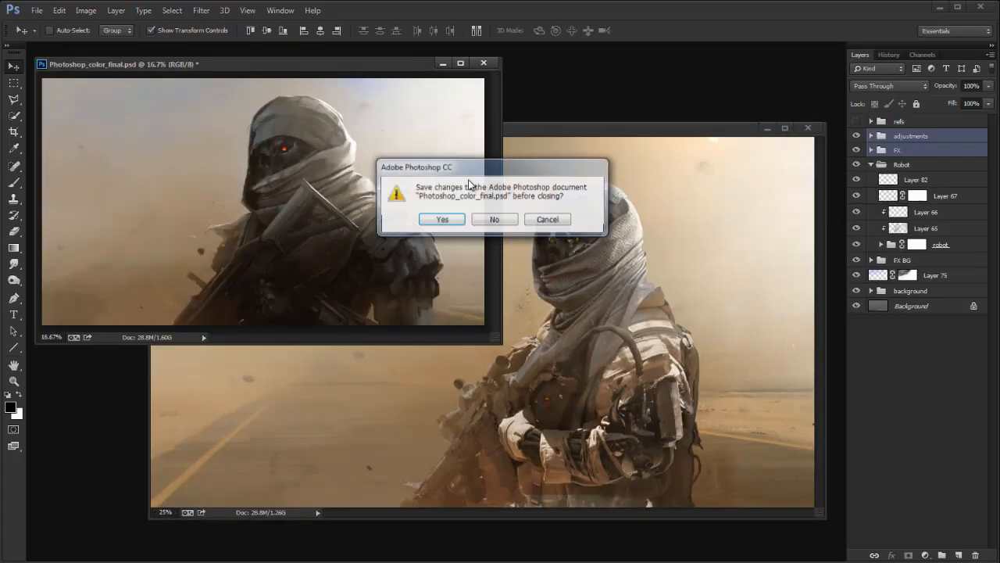
click(496, 219)
Step: Expand the FX group and toggle Layer 69 off and on to examine its effect on the image
drag(612, 129, 493, 67)
key(f)
key(ctrl+plus)
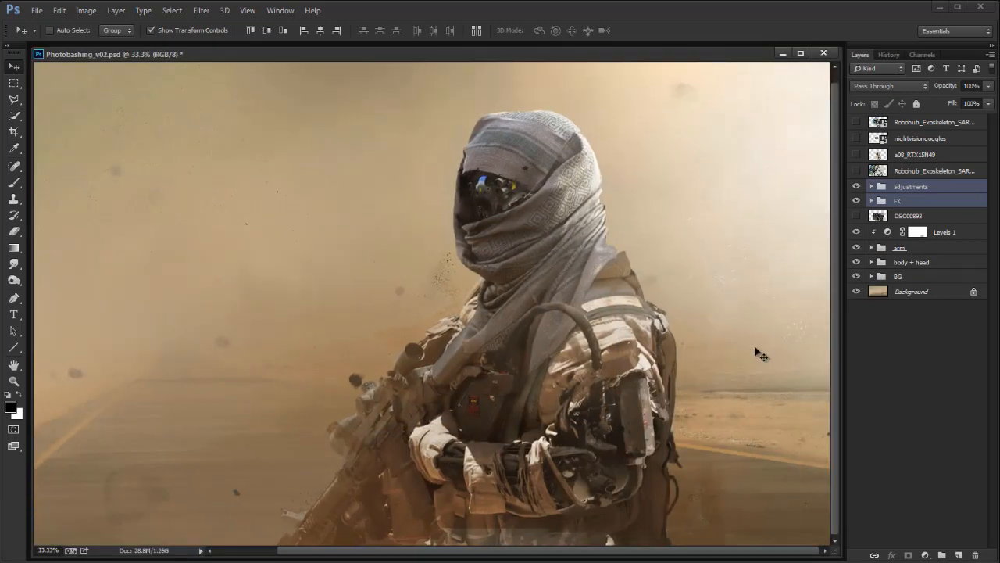
key(ctrl+minus)
click(870, 201)
click(886, 410)
click(856, 411)
click(856, 411)
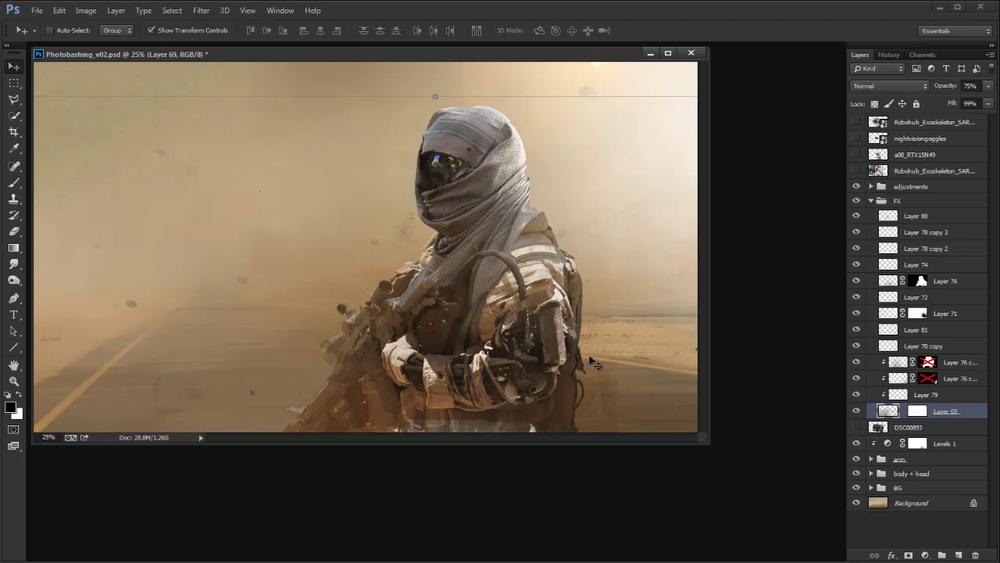
drag(478, 55, 512, 90)
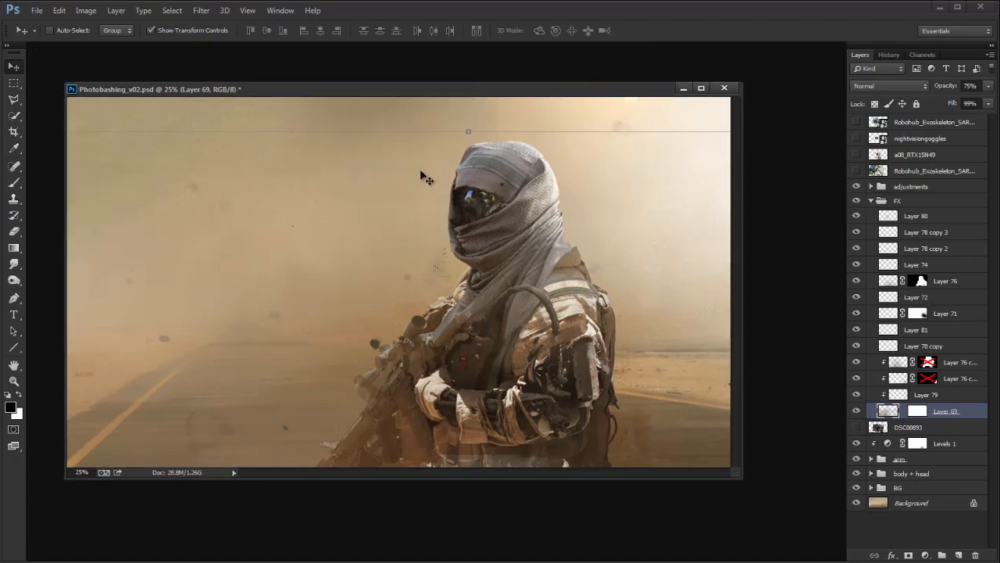
drag(620, 93, 599, 83)
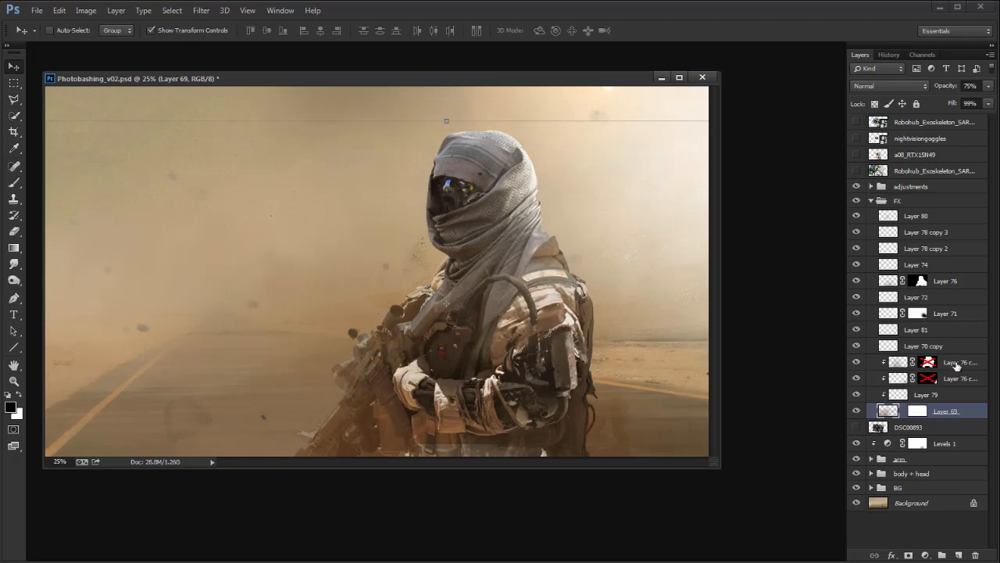
Step: Select Layer 76's mask and toggle the layer repeatedly to examine how its overlay affects the character
click(918, 282)
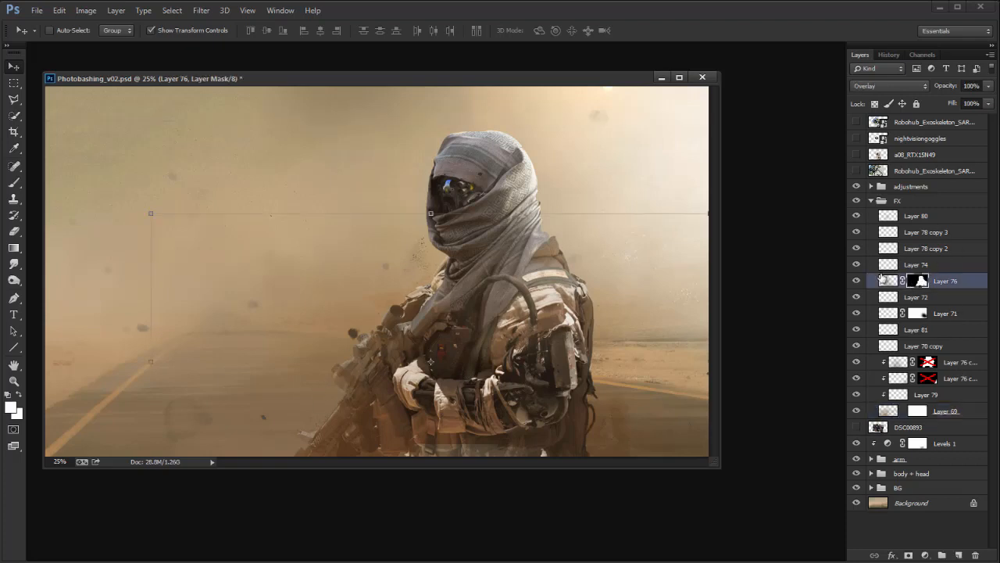
click(856, 283)
click(855, 283)
click(856, 283)
click(855, 286)
click(856, 286)
click(856, 288)
click(855, 289)
click(856, 289)
click(855, 290)
click(856, 288)
click(856, 288)
click(858, 287)
Step: Expand the body + head group and merge Layer 35 and Layer 2 down into Layer 1
click(871, 474)
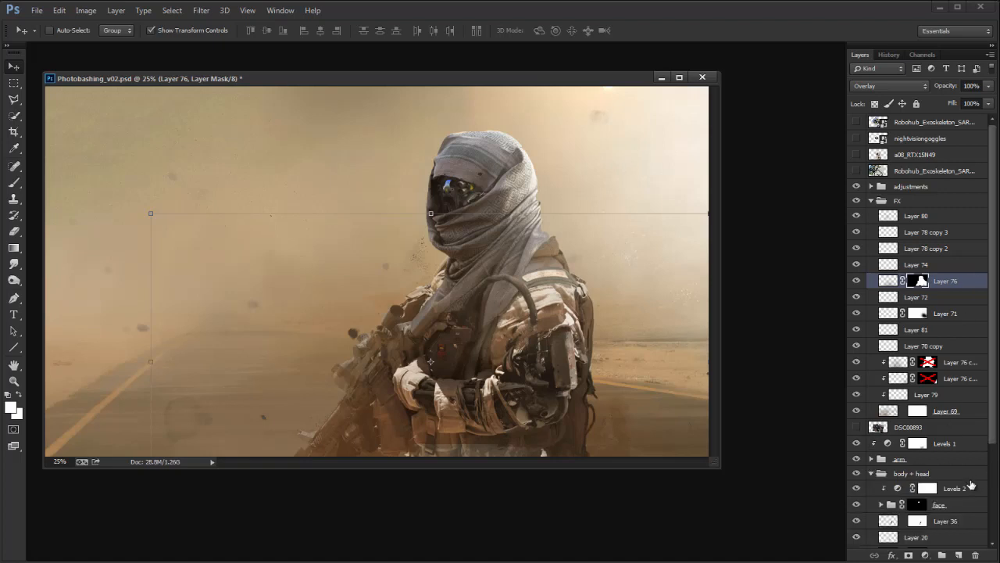
click(993, 486)
click(855, 509)
click(855, 508)
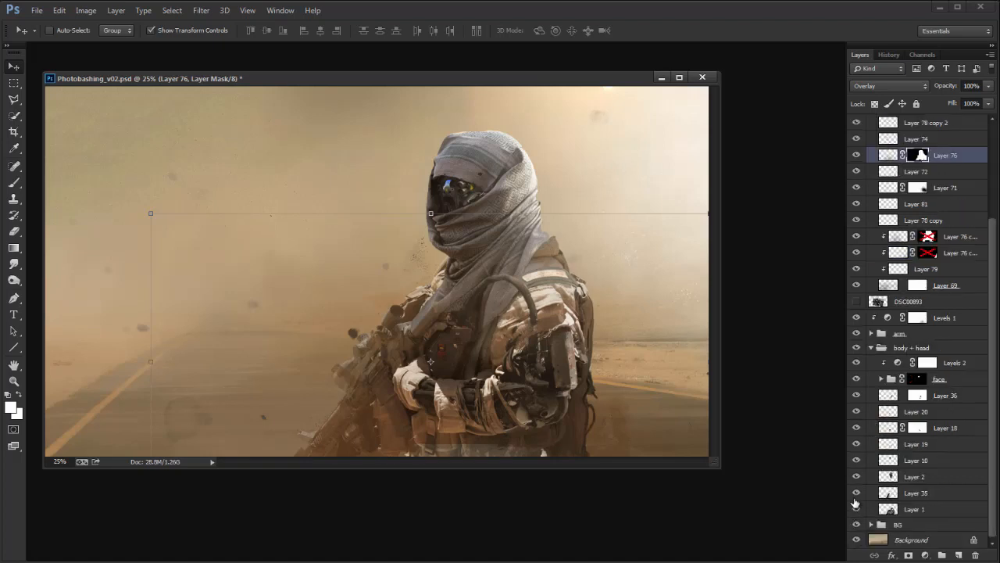
click(912, 493)
key(ctrl+e)
click(856, 494)
click(856, 494)
click(909, 490)
key(ctrl+e)
Step: Merge Layer 10 and Layer 19 down into Layer 1, checking each layer's content first
click(856, 494)
click(856, 493)
click(909, 493)
key(ctrl+e)
click(856, 492)
click(857, 493)
click(909, 492)
key(ctrl+e)
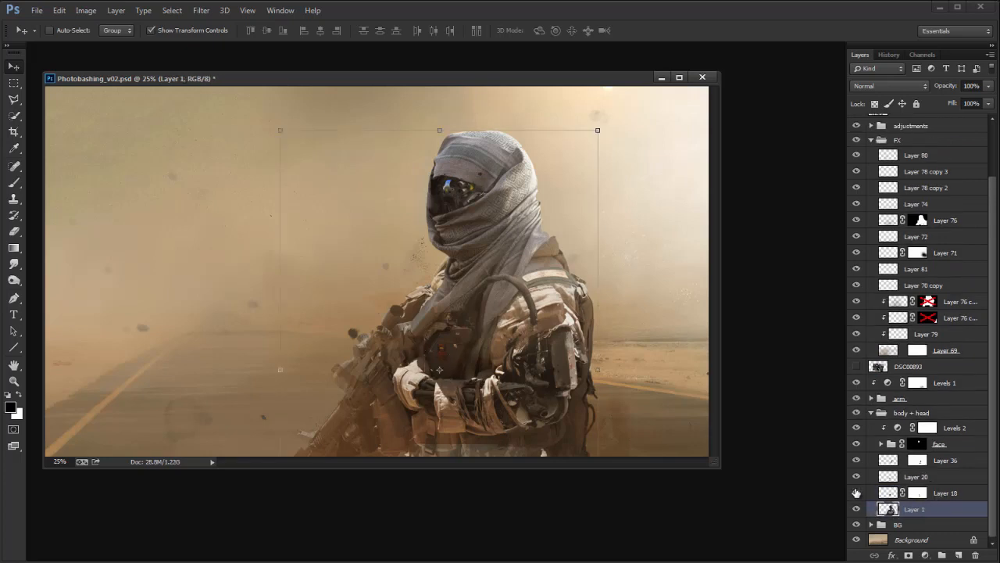
Step: Merge Layer 18 and Layer 20 down into Layer 1
click(856, 494)
click(857, 494)
click(893, 491)
key(ctrl+e)
click(897, 493)
key(ctrl+e)
Step: Check Layer 36, select it, and load Layer 1's silhouette as a selection
click(858, 494)
click(858, 494)
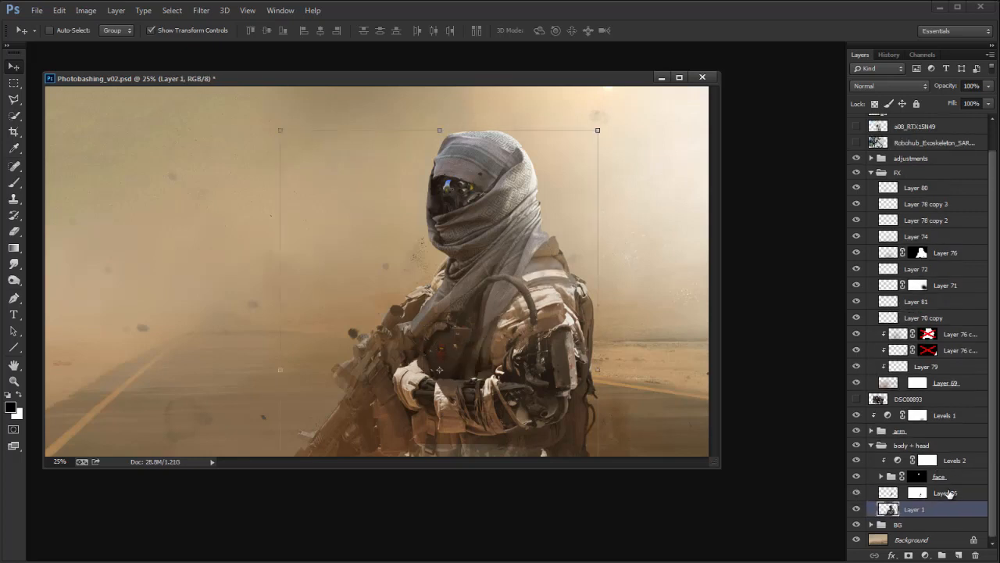
click(954, 494)
ctrl+click(888, 509)
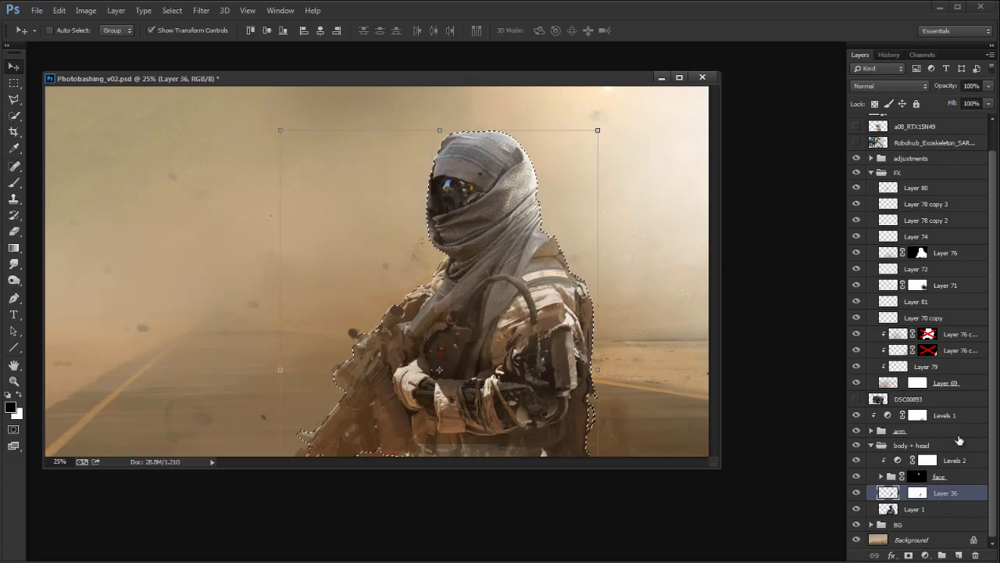
Step: Invert the silhouette selection and fill the area outside the character with black on Layer 76's mask
click(920, 253)
key(m)
right_click(542, 236)
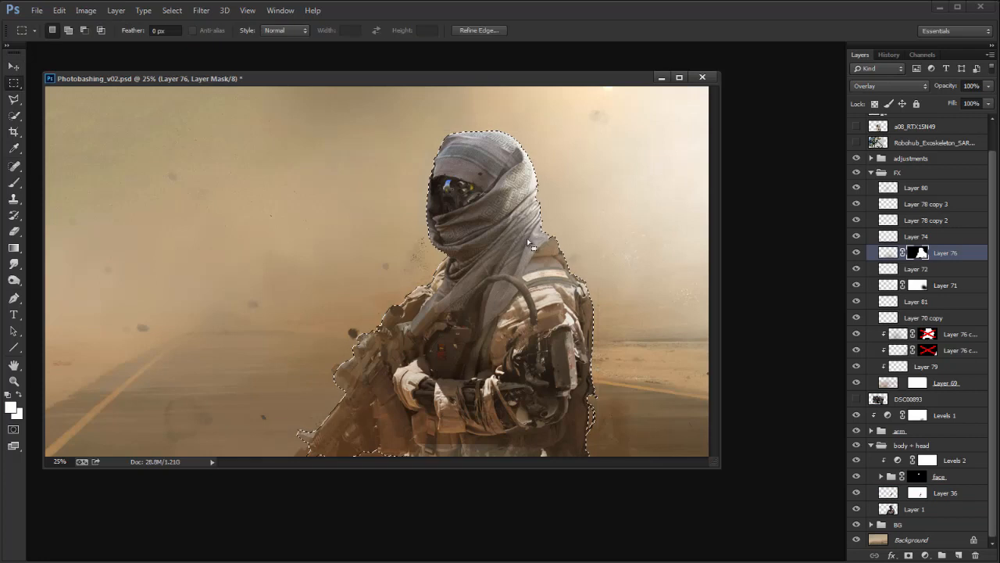
click(613, 260)
key(x)
key(x)
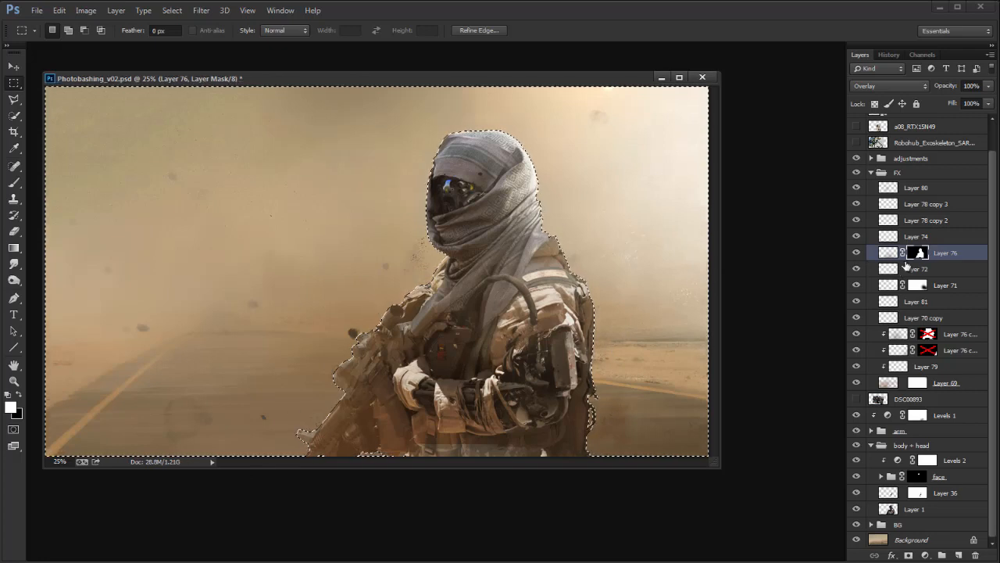
Step: Invert the selection back to the character, fill it with white on Layer 76's mask, and deselect
right_click(509, 289)
click(551, 312)
key(x)
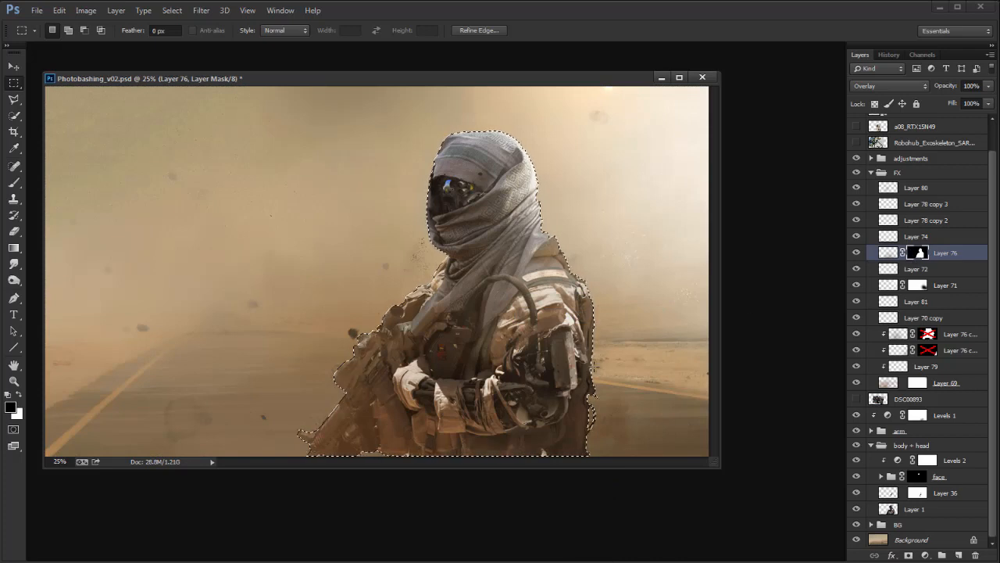
key(ctrl+d)
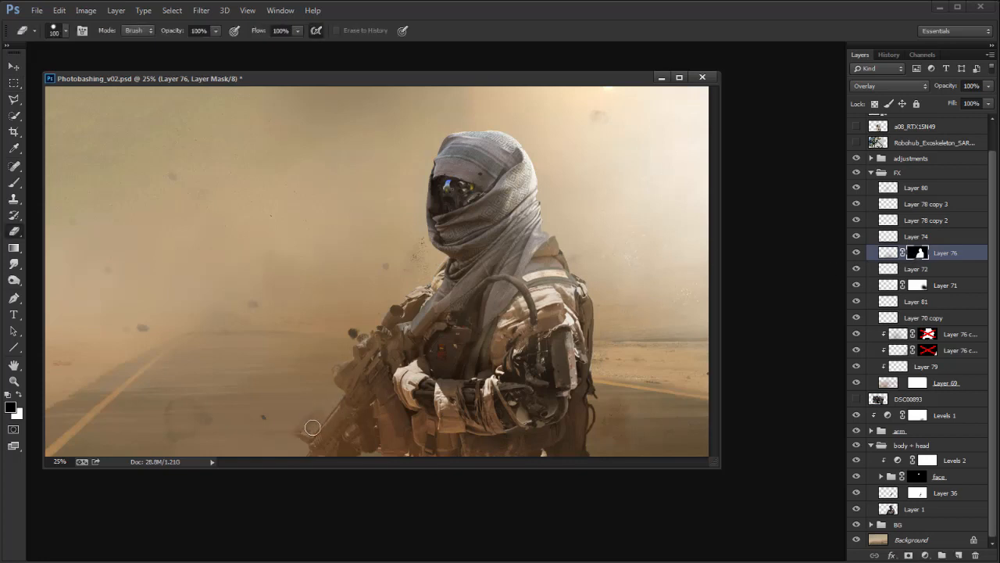
Step: Choose a soft eraser and mask out Layer 76's effect around the rifle
key(x)
right_click(370, 347)
click(411, 382)
drag(398, 351, 384, 355)
click(428, 254)
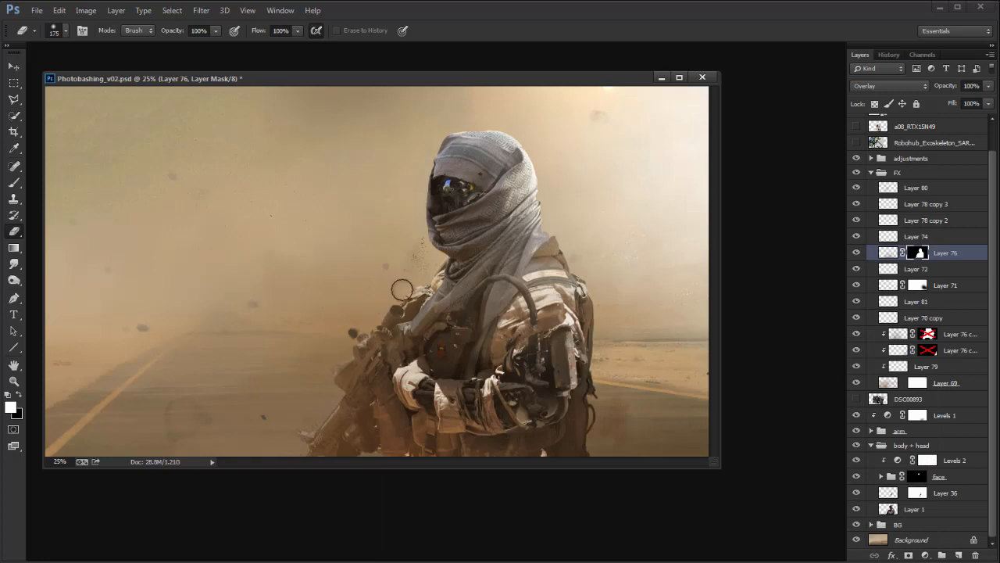
Step: Enlarge the eraser to 500 px and refine Layer 76's mask over the rifle and lower torso
key(bracketright)
key(bracketright)
key(bracketright)
key(bracketright)
key(bracketright)
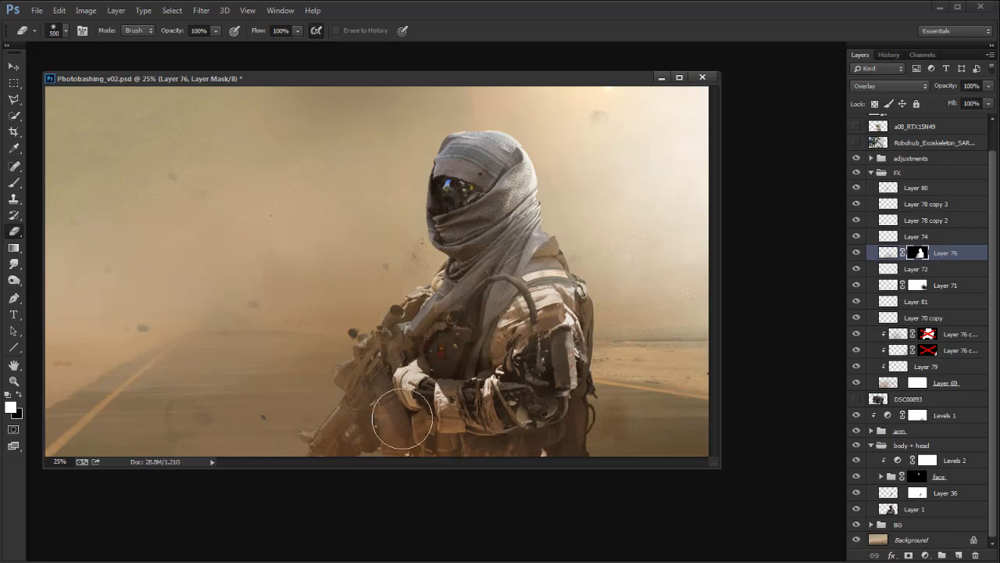
key(x)
key(x)
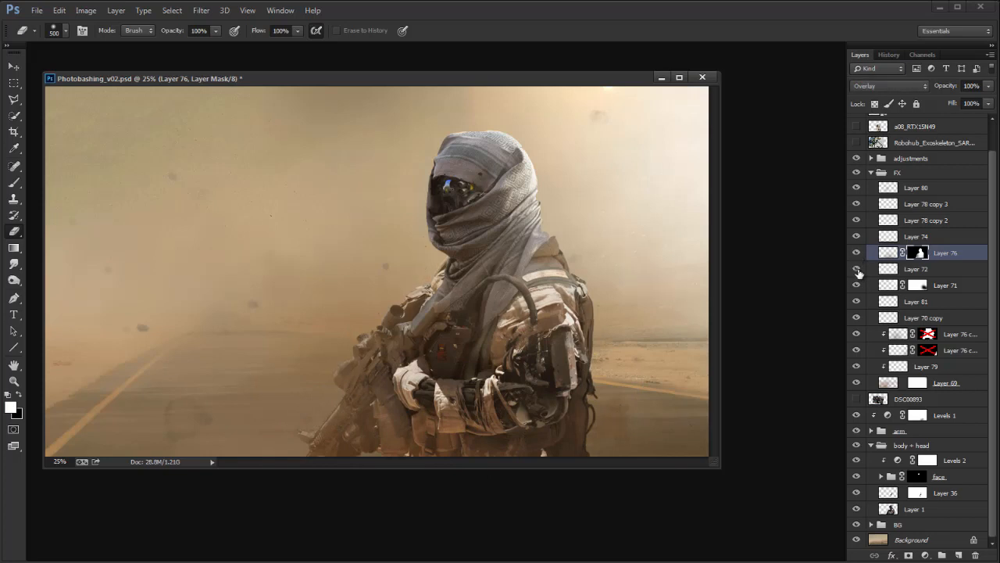
Step: Select Layer 72, check its content, and reposition its debris specks near the rifle
click(886, 269)
key(v)
drag(508, 303, 522, 308)
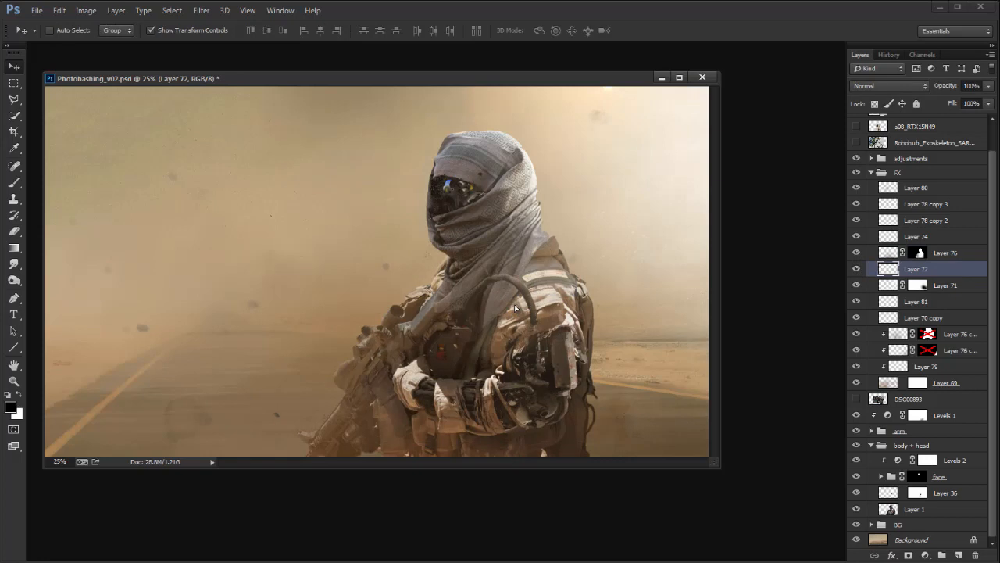
key(e)
key(v)
drag(542, 379, 550, 381)
key(e)
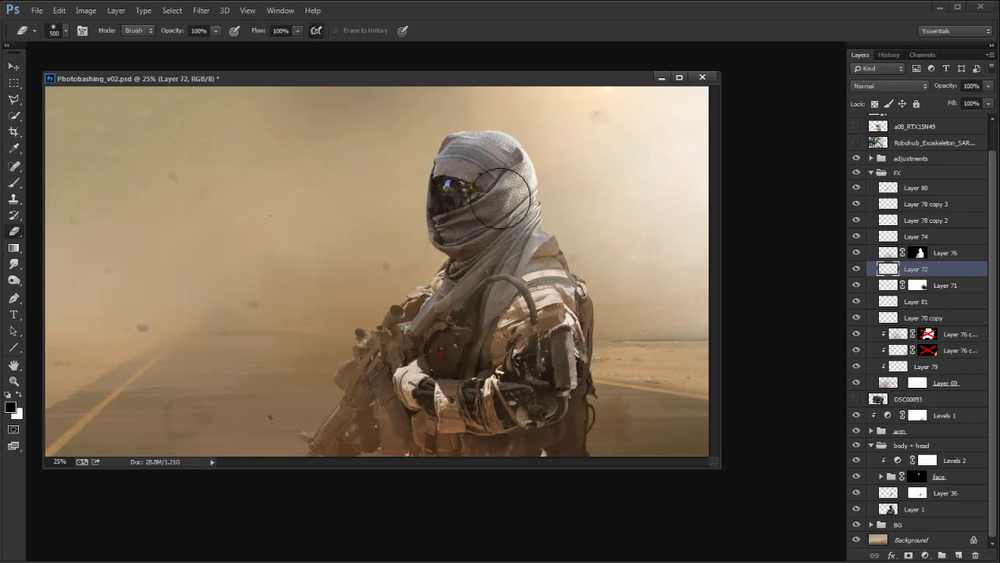
click(856, 268)
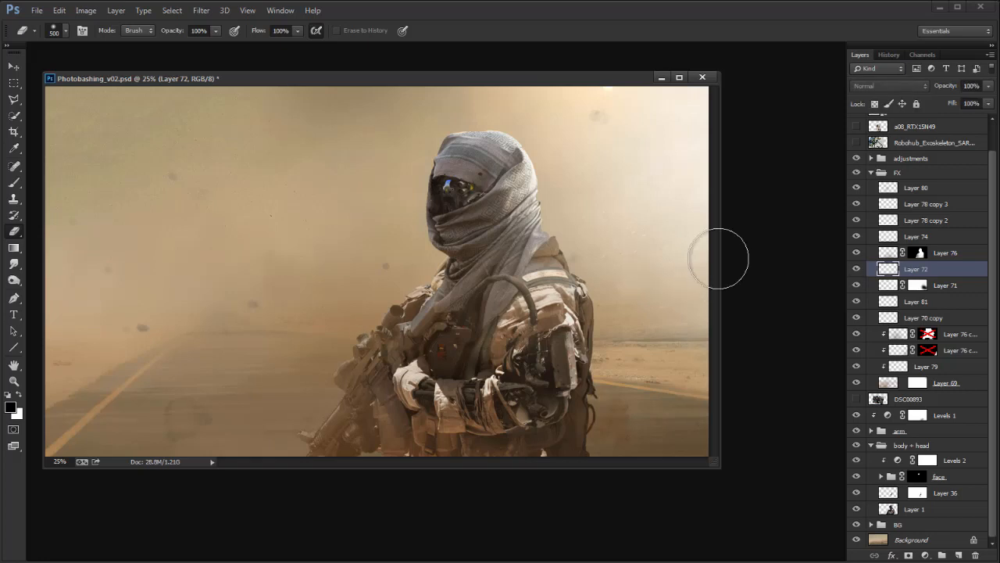
key(v)
drag(413, 358, 428, 326)
key(e)
Step: Compare the picture with and without Layer 69
click(856, 383)
click(856, 383)
click(856, 383)
click(856, 383)
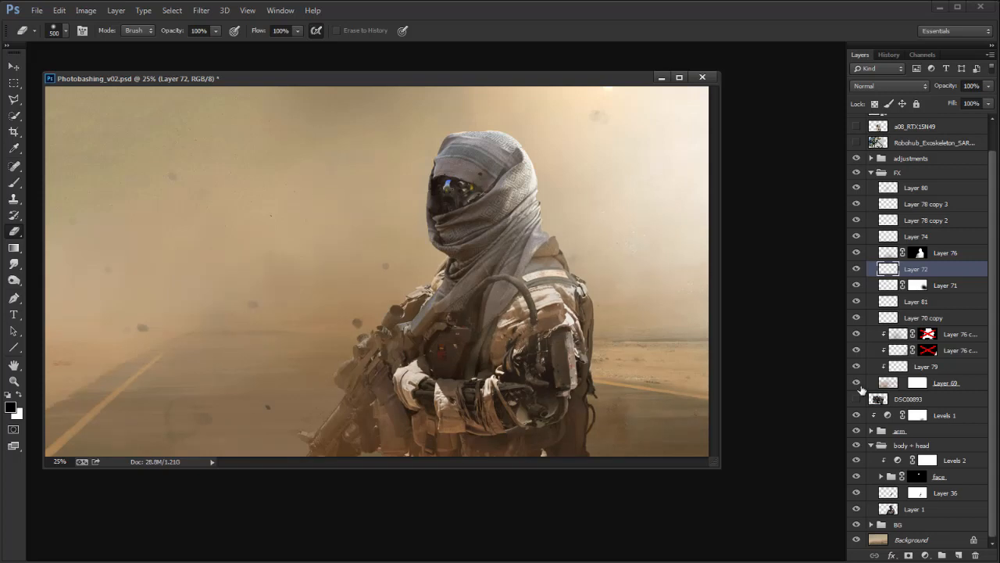
click(856, 383)
click(856, 382)
click(856, 383)
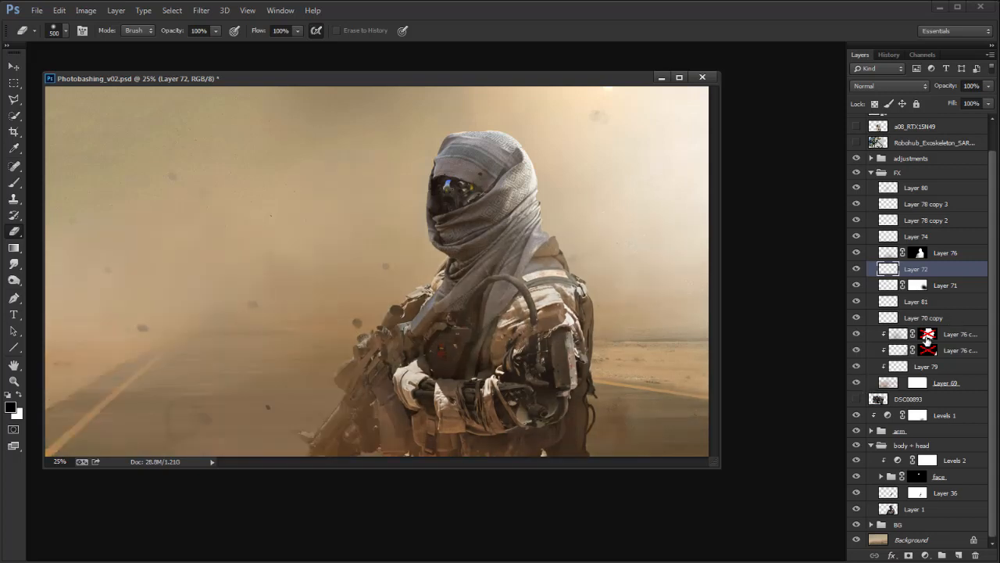
Step: Check Layer 81's effect and delete the layer from the FX group
click(856, 304)
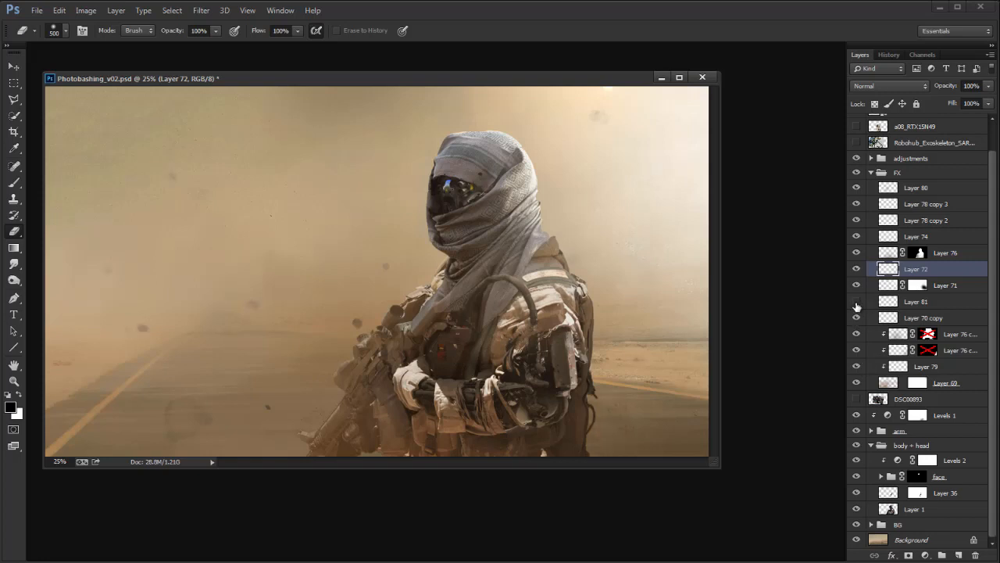
click(889, 301)
key(Delete)
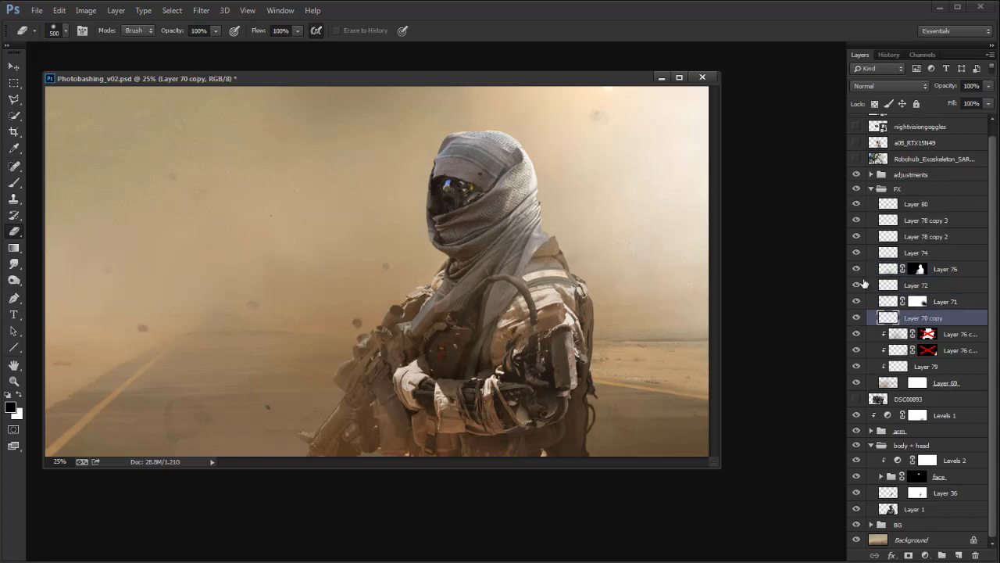
Step: Review Layers 72, 74 and 80, comparing Layer 80 on and off and trying a reduced opacity for it
click(926, 285)
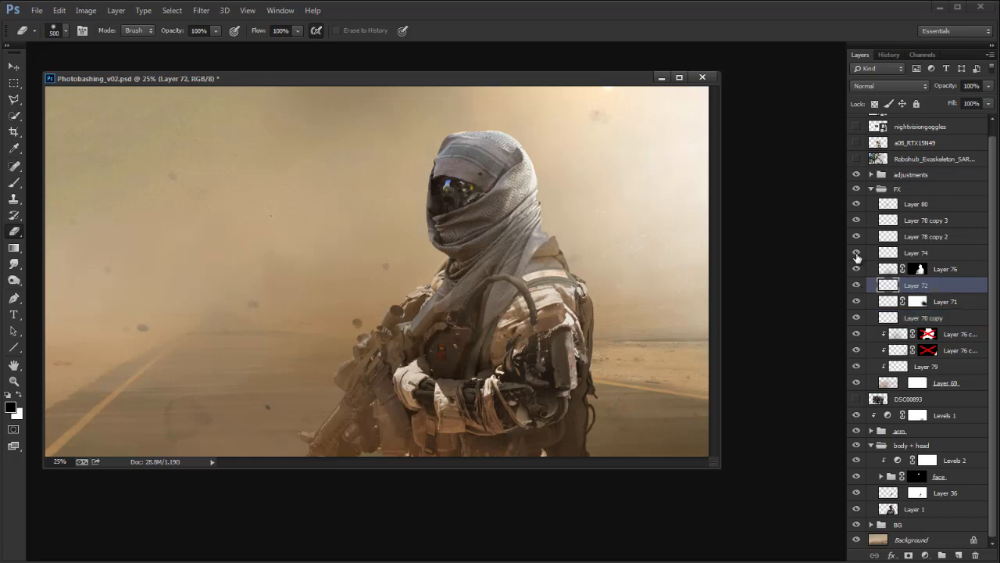
click(885, 254)
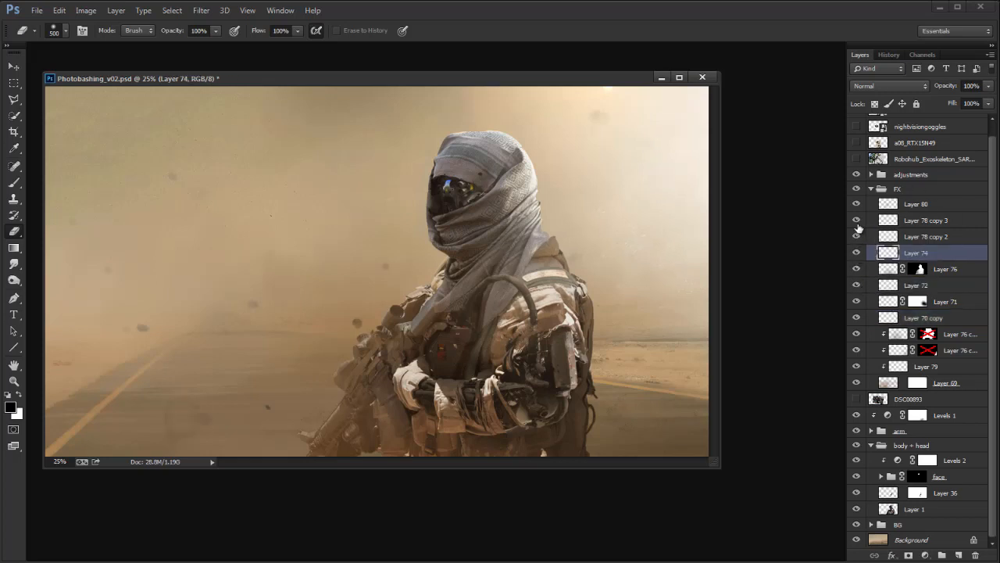
click(888, 204)
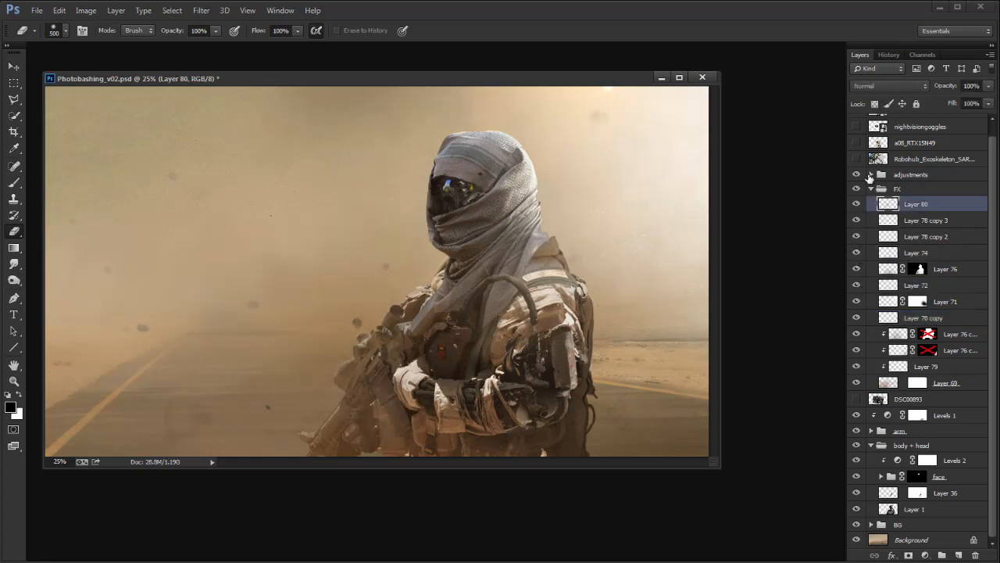
click(855, 205)
click(856, 204)
click(988, 86)
drag(965, 101, 976, 101)
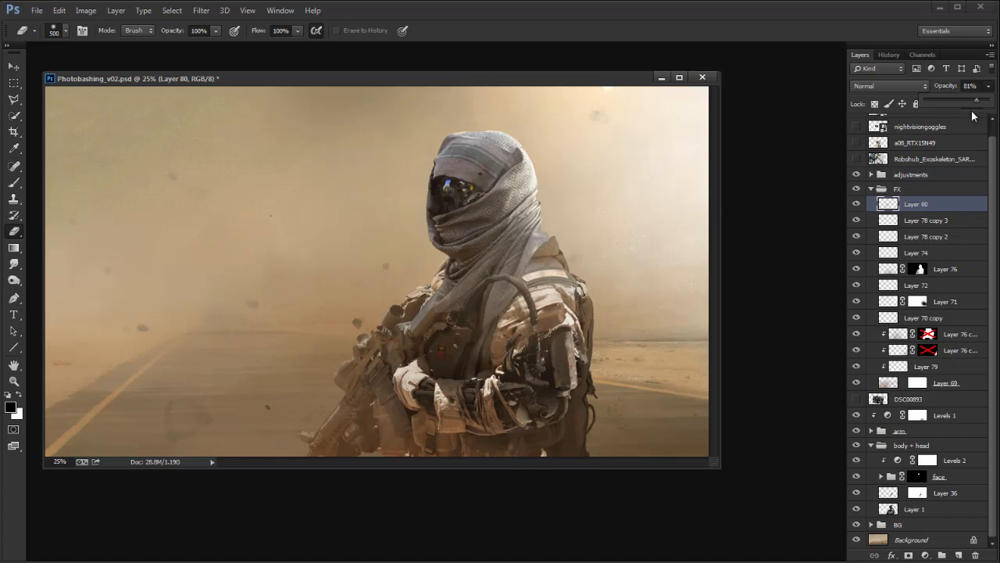
click(857, 208)
click(858, 209)
click(858, 208)
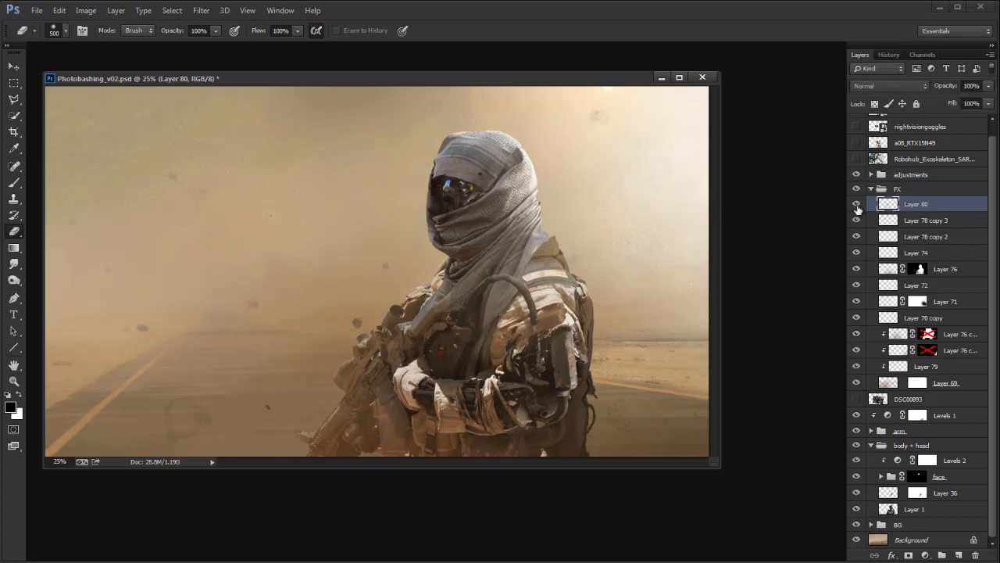
Step: Duplicate Layer 80 and place the copy's haze over the soldier
key(ctrl+j)
key(v)
drag(471, 183, 560, 112)
drag(525, 291, 502, 321)
key(Return)
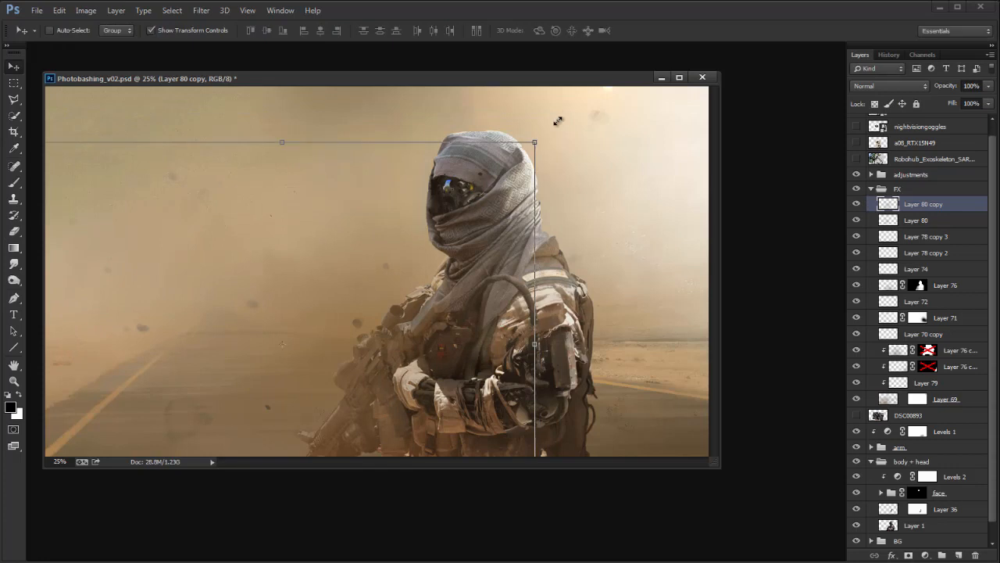
Step: Enlarge Layer 80 copy to about 126.5% and reposition its haze over the soldier's upper body
drag(536, 143, 668, 36)
drag(578, 273, 586, 218)
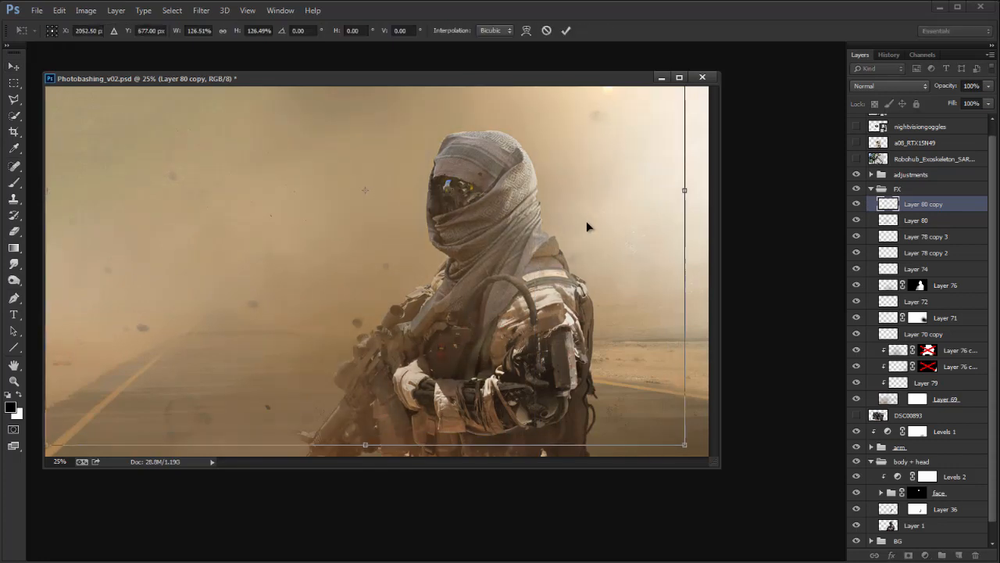
key(Return)
drag(555, 273, 552, 290)
drag(553, 285, 553, 305)
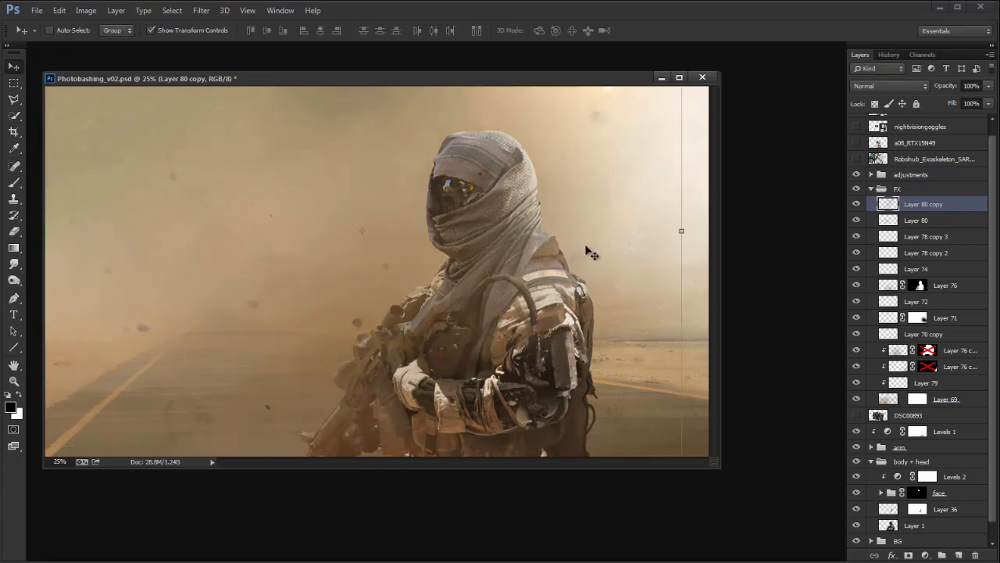
key(ctrl+j)
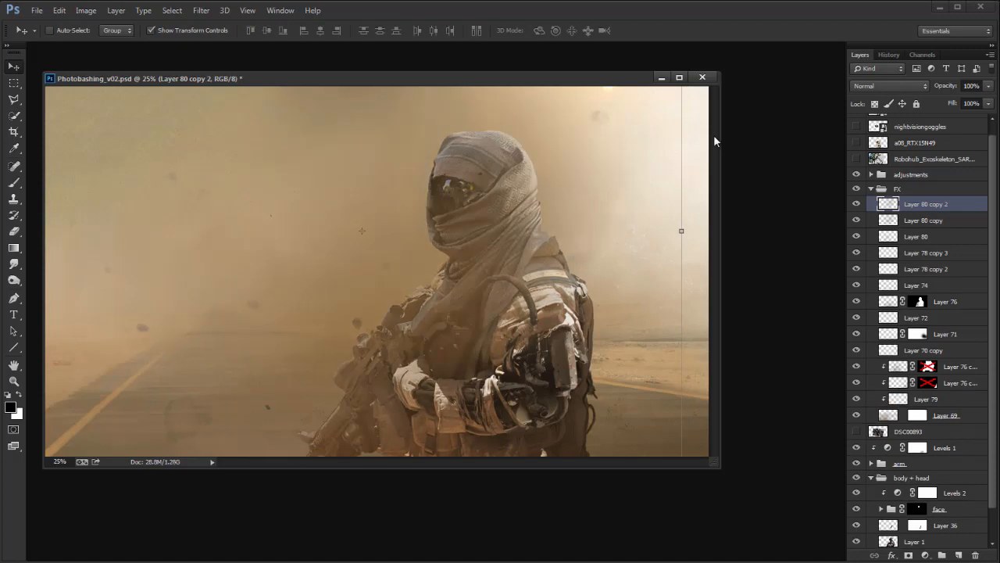
key(ctrl+z)
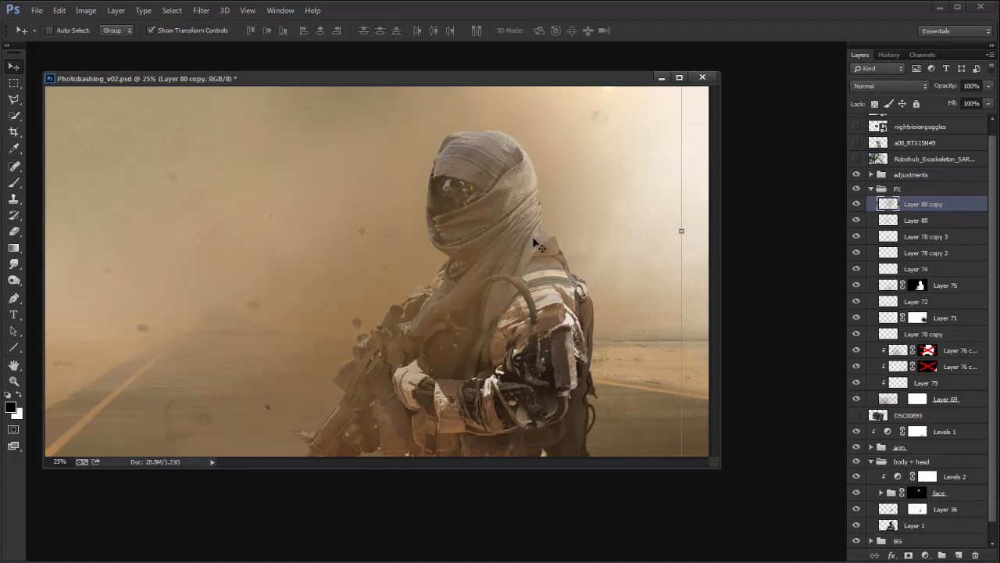
Step: Set Layer 80 copy's blending mode to Lighten and add a layer mask to it
key(e)
click(865, 85)
click(875, 185)
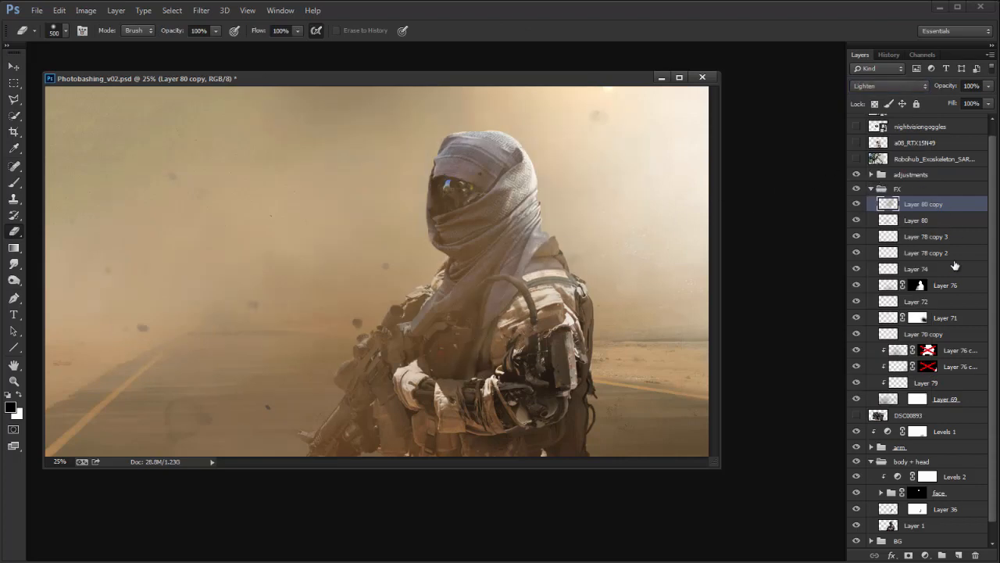
click(908, 553)
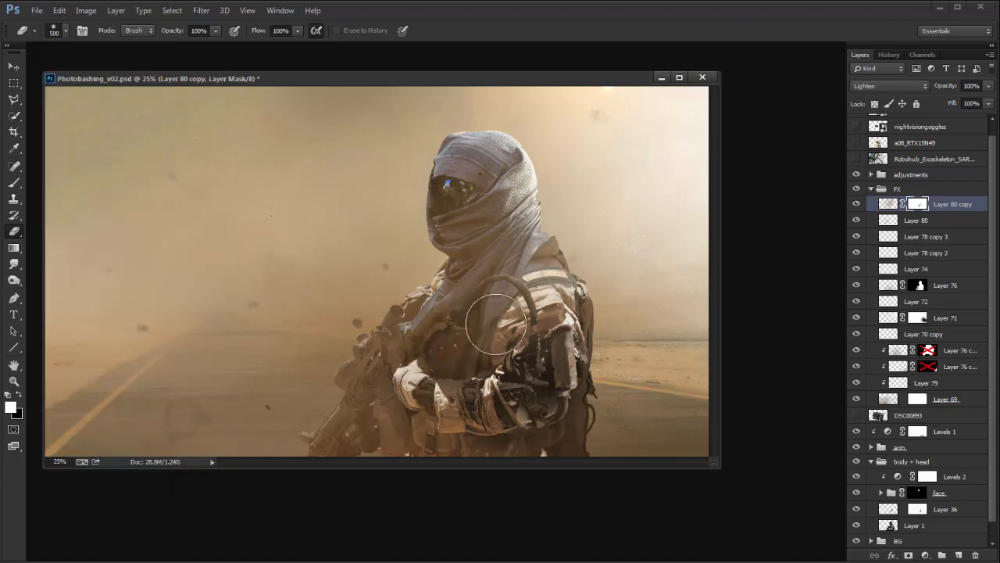
Step: Fade the haze over the soldier's torso on Layer 80 copy's mask with an 800 px eraser, comparing the layer on and off
key(bracketright)
key(bracketright)
key(bracketright)
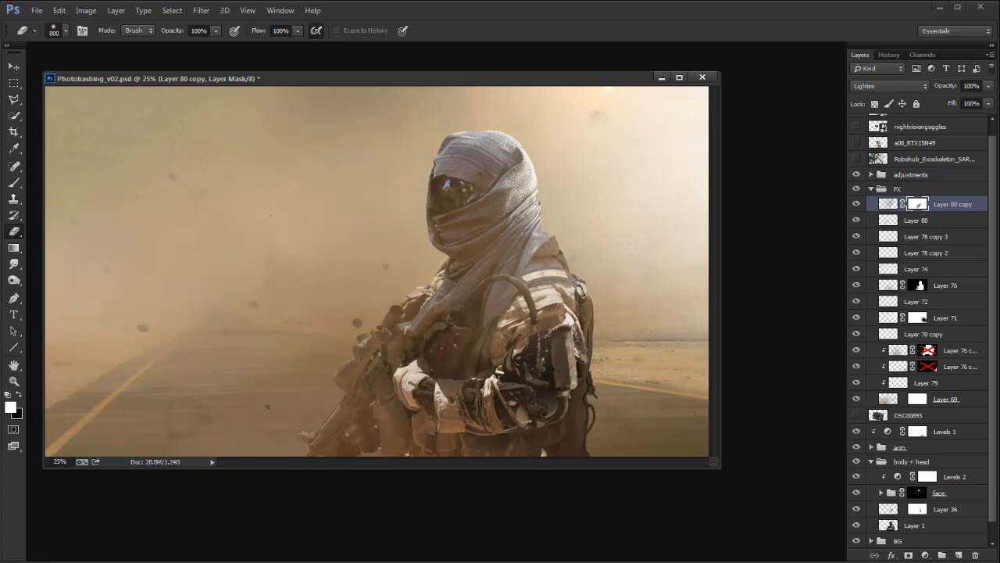
click(173, 558)
click(732, 267)
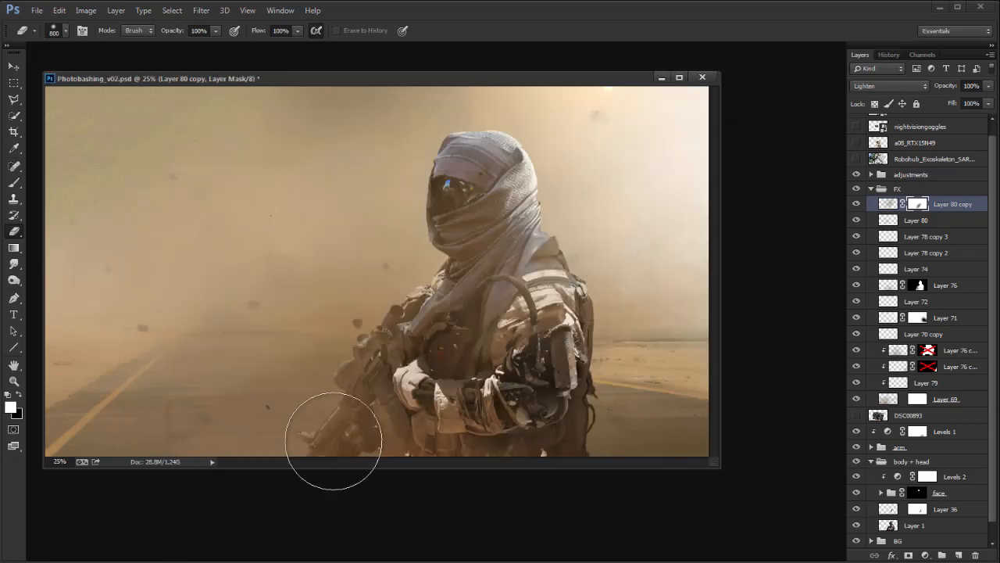
click(856, 205)
click(855, 205)
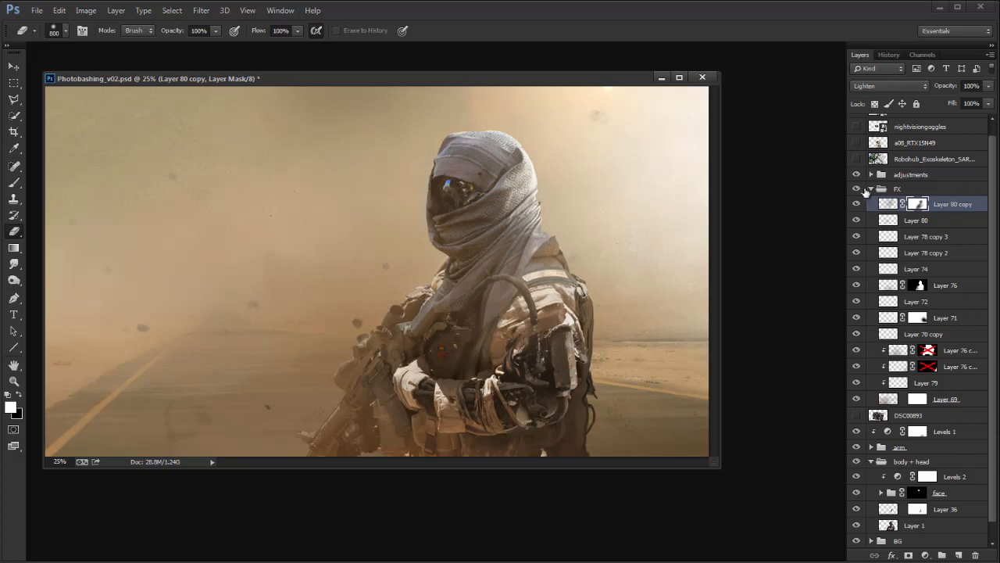
Step: Examine the head up close and check Layers 41 and 49 inside the face group
click(863, 191)
click(871, 190)
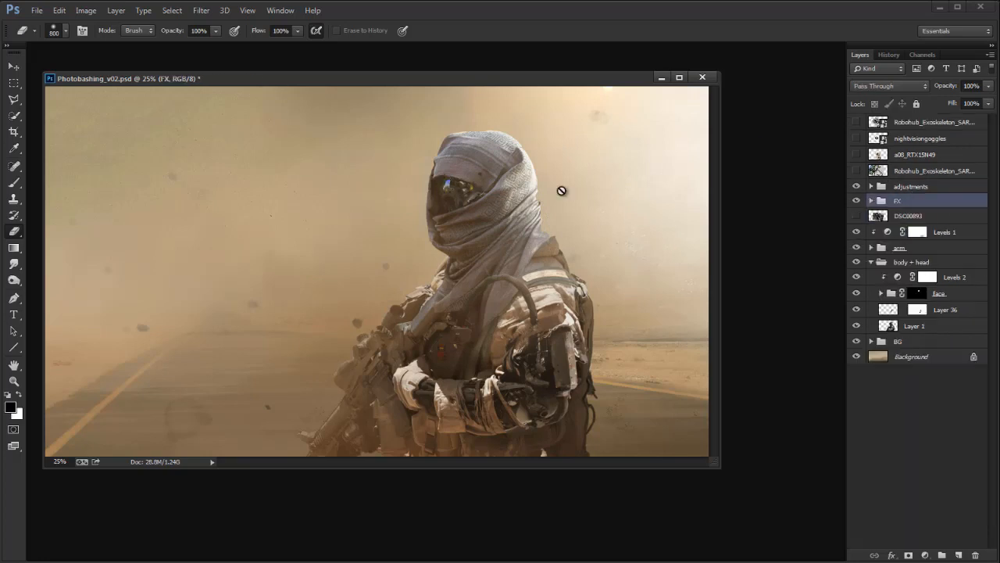
key(ctrl+plus)
key(ctrl+plus)
drag(605, 196, 577, 274)
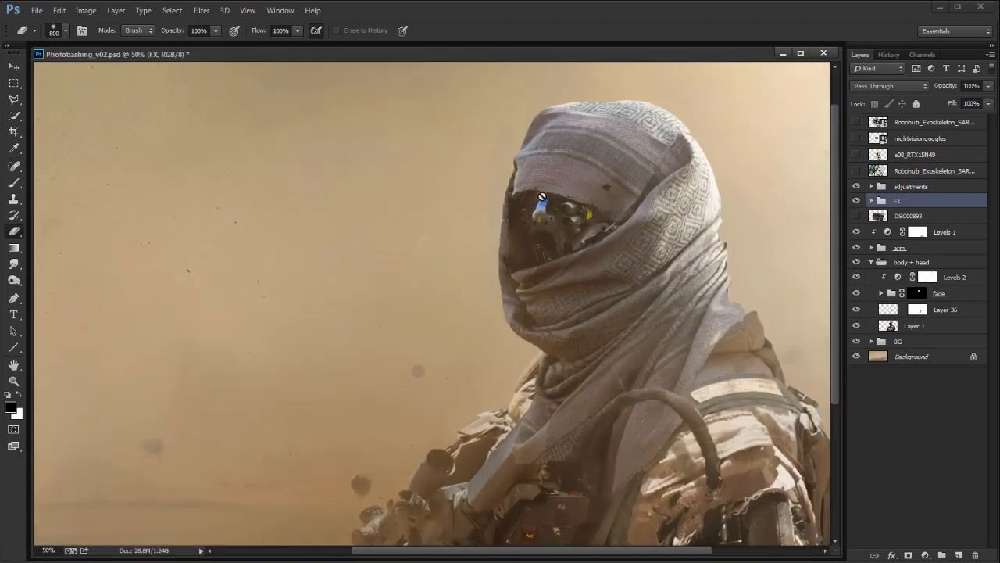
key(ctrl+minus)
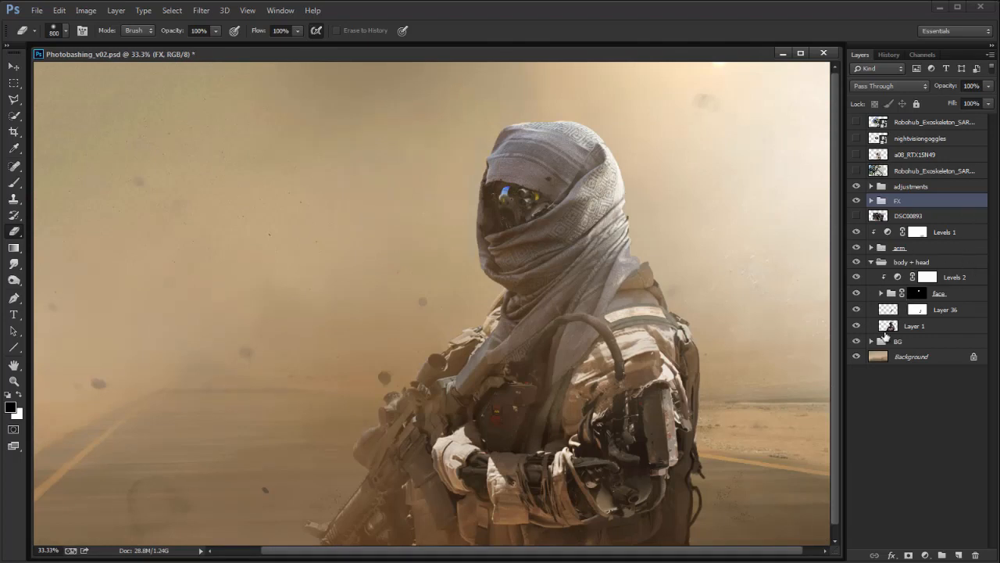
click(880, 294)
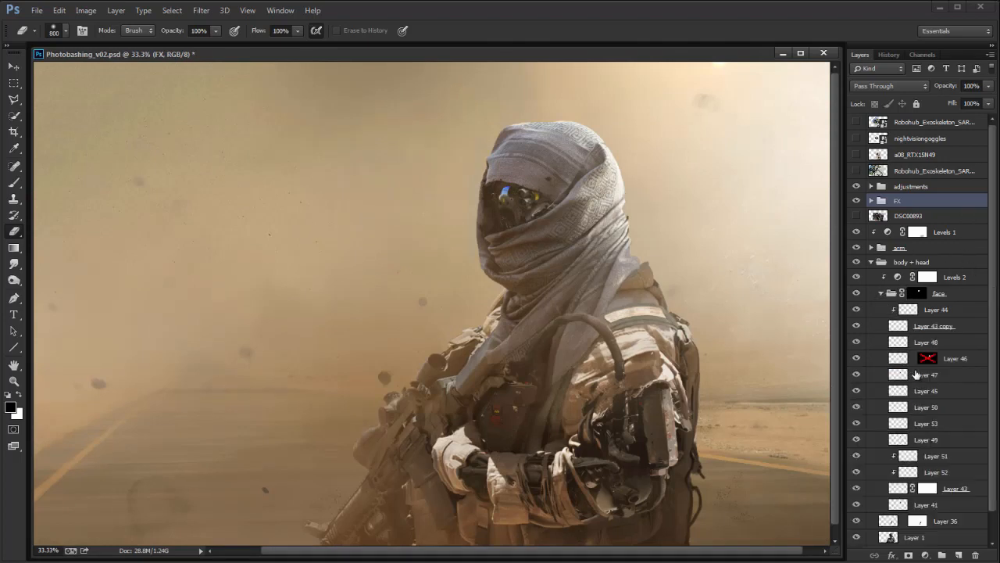
click(856, 506)
key(ctrl+minus)
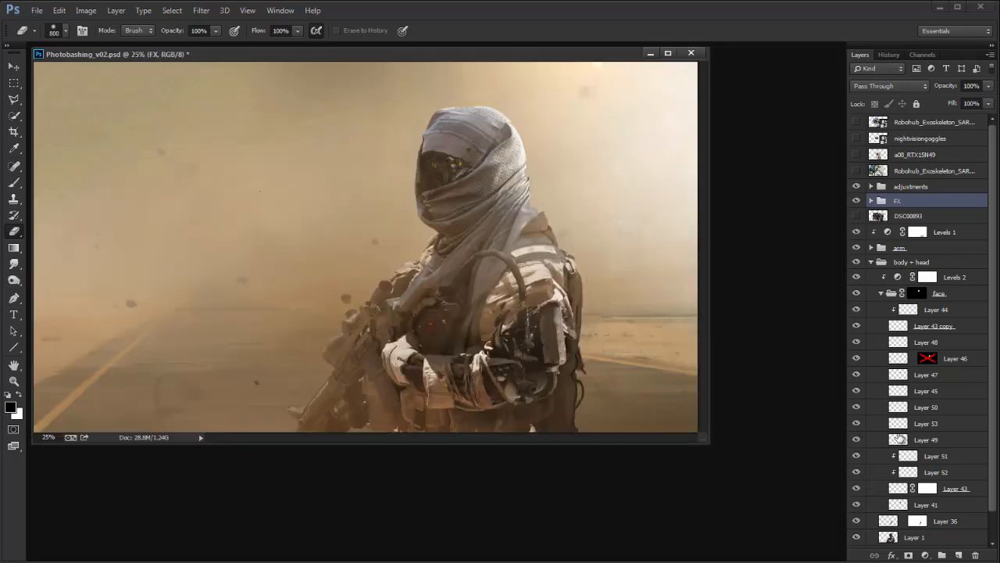
click(858, 439)
click(899, 439)
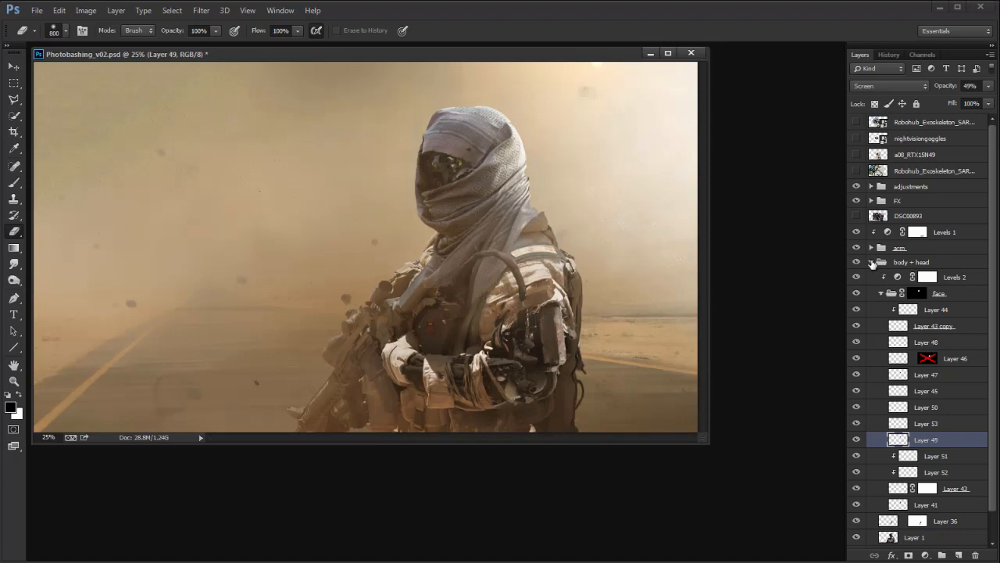
Step: Collapse the body + head group, check the DSC00893 layer, and move it above a08_RTX15N49 with the other reference photos
click(872, 261)
click(871, 200)
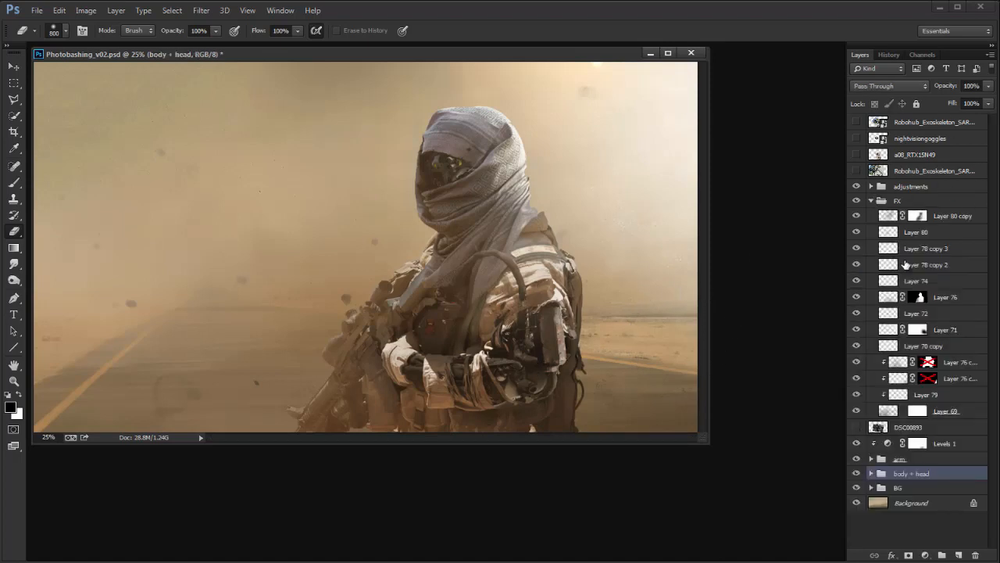
click(857, 428)
click(856, 428)
click(908, 427)
drag(908, 427, 936, 145)
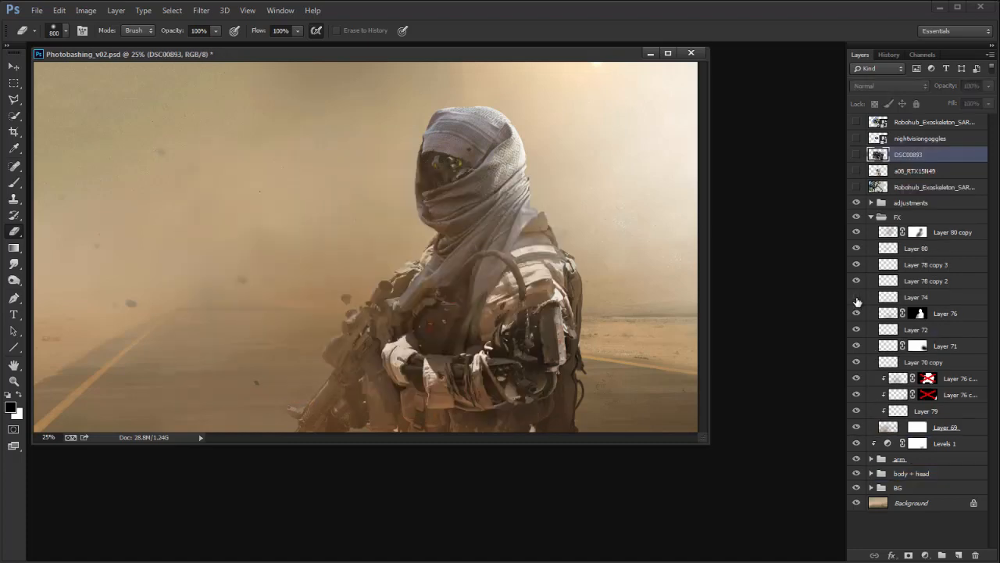
Step: Check Layers 74, 78 copy 2, 80 and 80 copy in the FX group, comparing the last two on and off
click(888, 297)
click(888, 282)
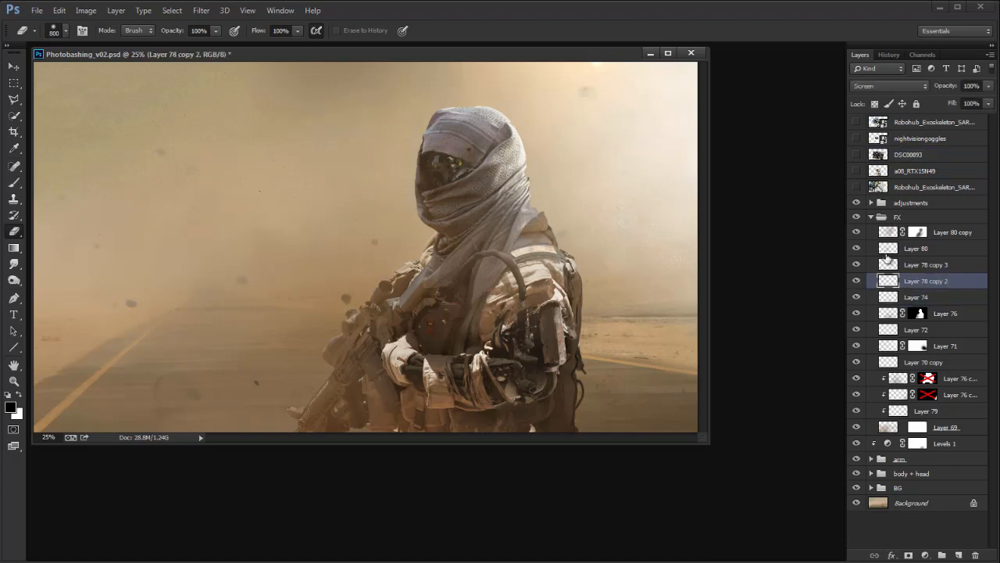
click(858, 252)
click(858, 252)
click(858, 250)
click(858, 250)
click(889, 250)
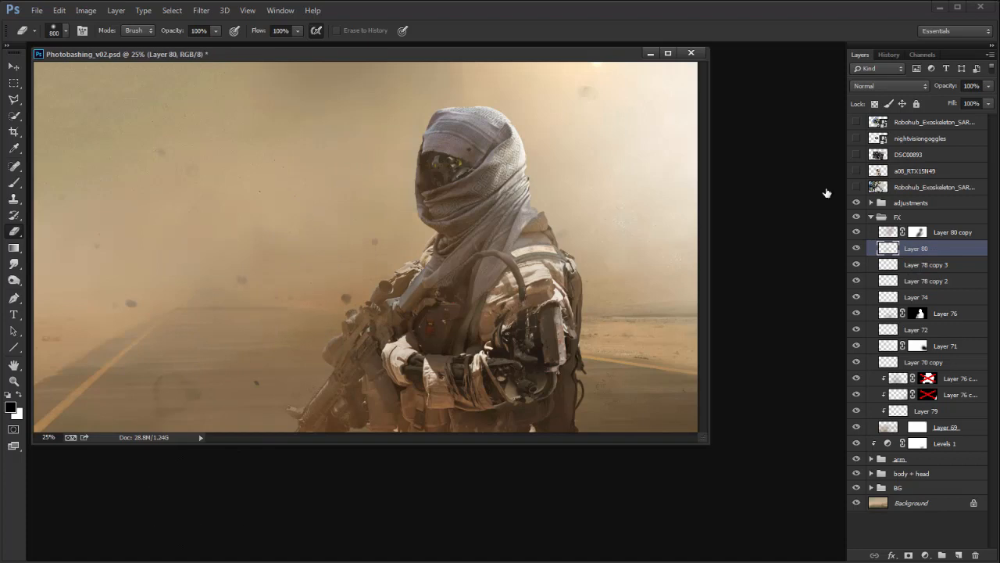
click(857, 232)
click(857, 232)
drag(702, 437, 791, 504)
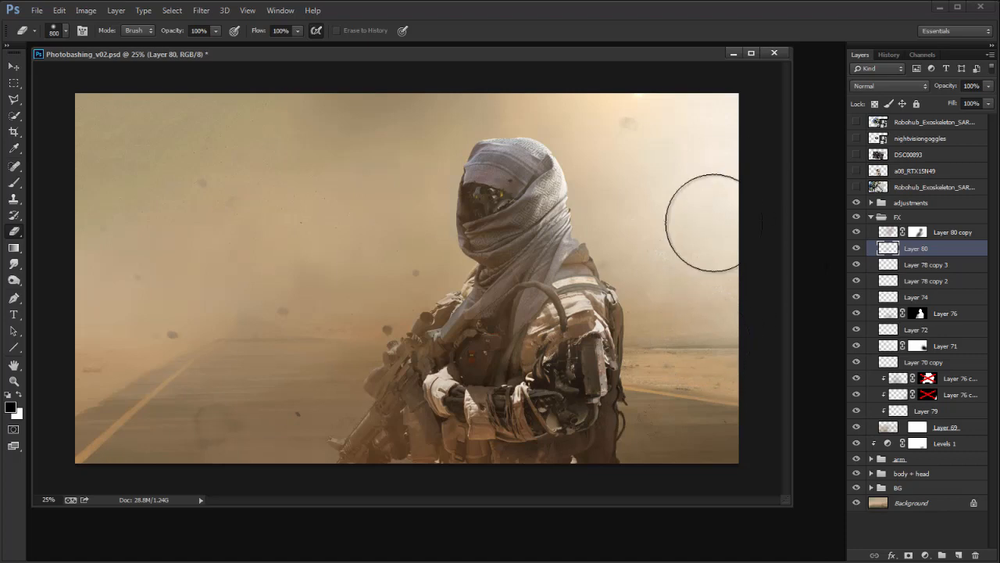
drag(589, 53, 592, 59)
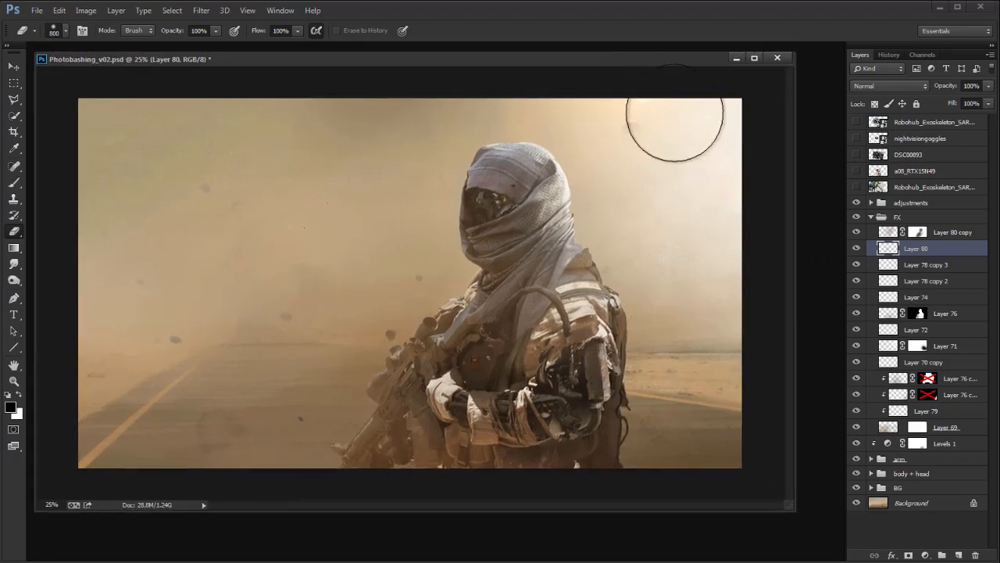
key(ctrl+minus)
key(ctrl+plus)
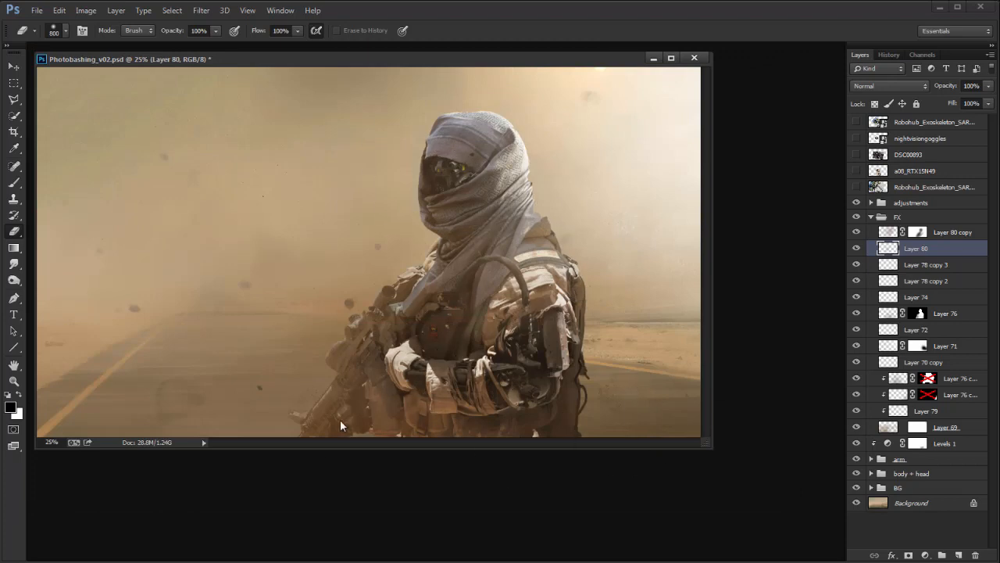
Step: Compare Layer 80 copy and Layer 80 on and off, then delete Layer 80 from the FX group
click(858, 234)
click(858, 234)
click(895, 233)
click(855, 249)
click(855, 249)
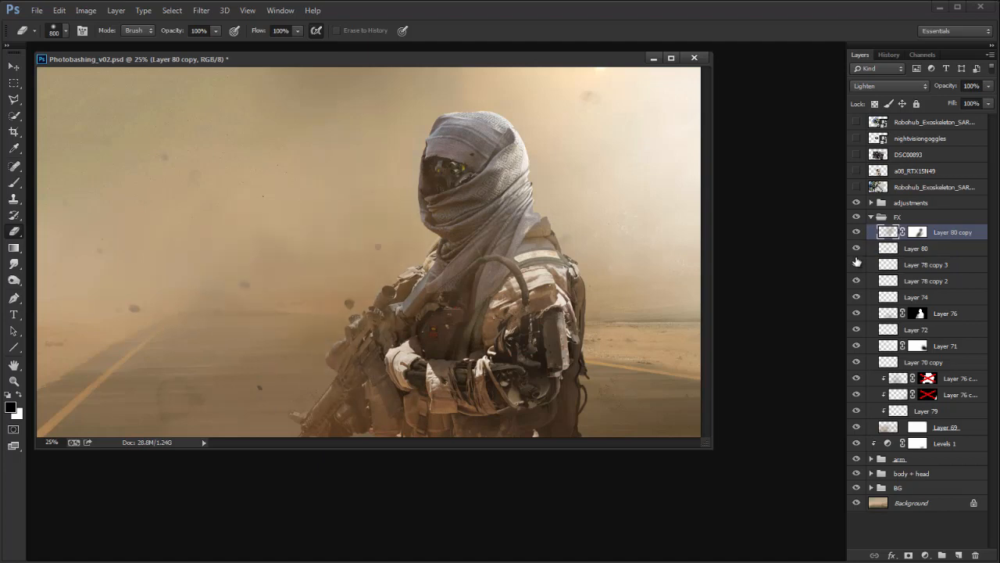
click(906, 249)
key(Delete)
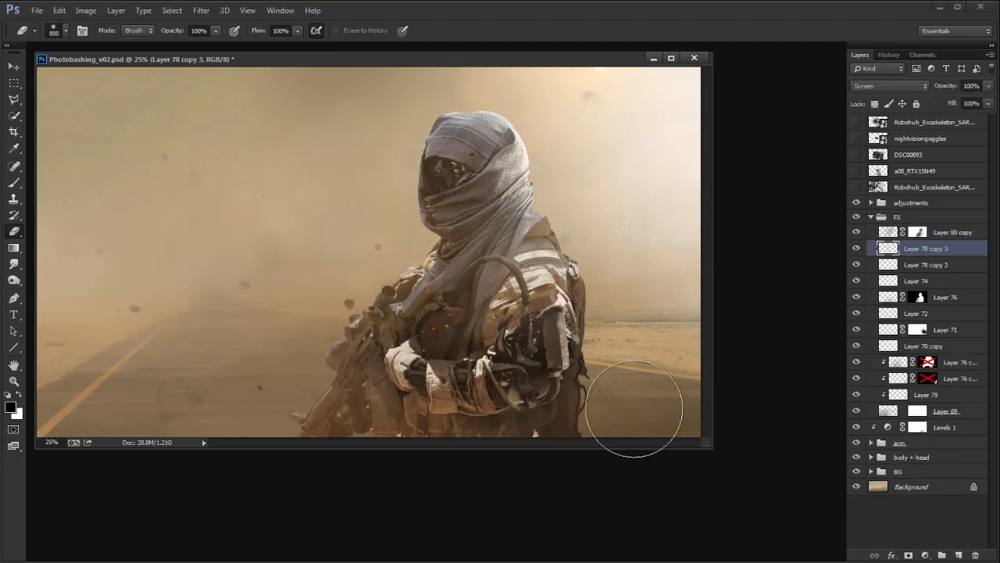
Step: Switch to Windows Explorer and open img_1888a from the Reference folder's storm subfolder in Photoshop
key(alt+Tab)
drag(719, 239, 721, 446)
click(541, 412)
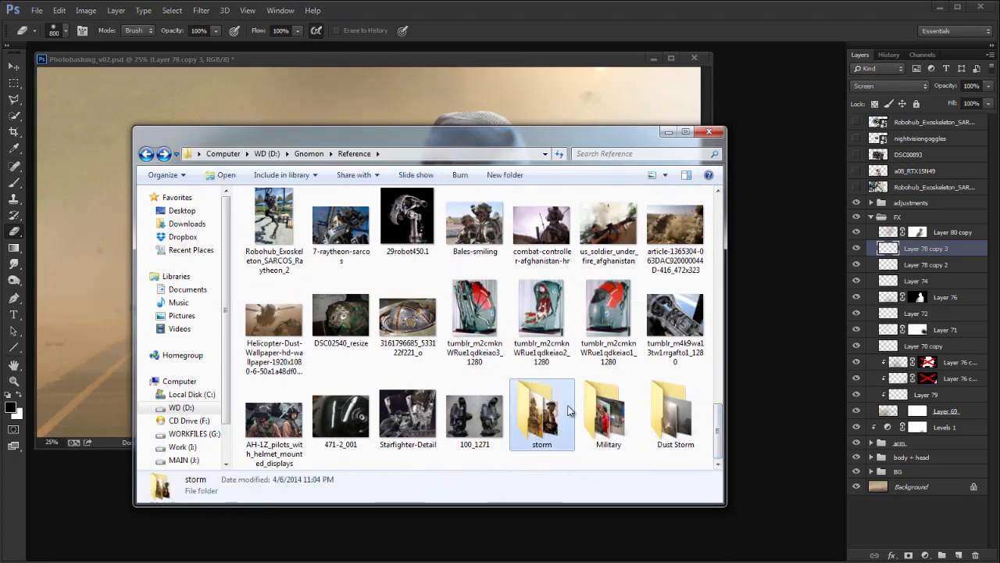
key(Return)
key(Right)
key(Left)
key(Down)
key(Up)
click(693, 230)
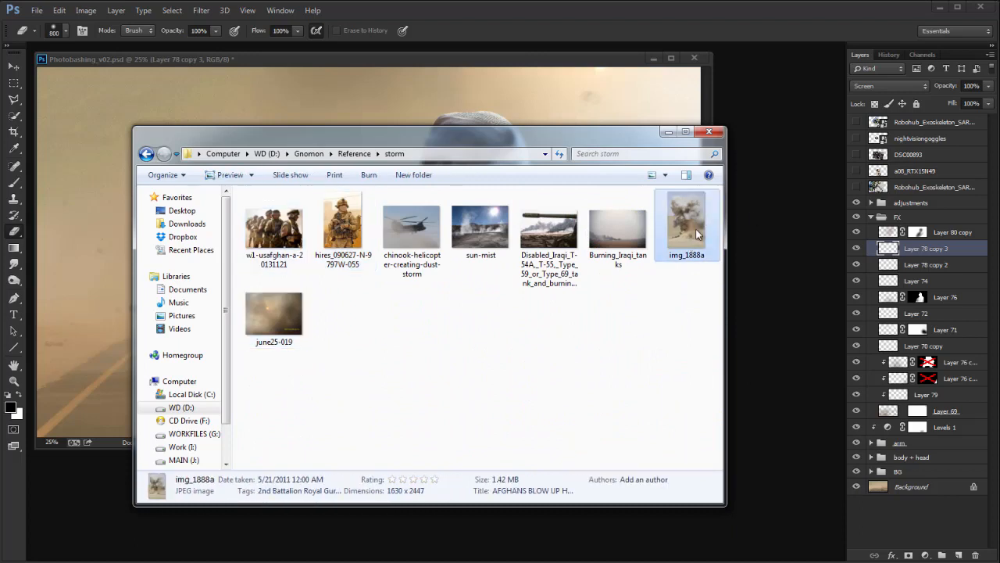
key(Return)
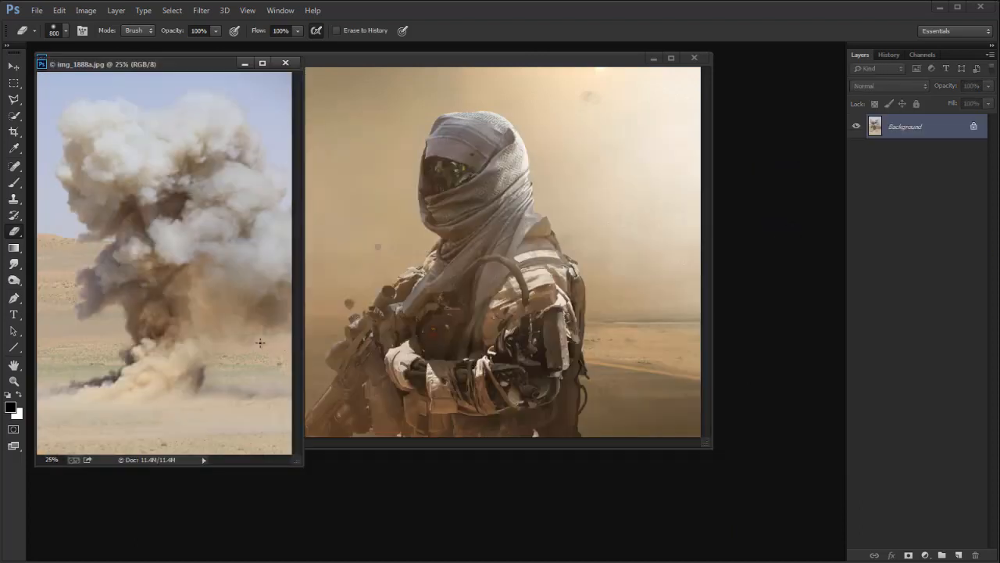
Step: Select the brown dust at the explosion's base with the Quick Selection tool and copy it into Photobashing_v02.psd
key(w)
mouse_move(146, 366)
mouse_down()
mouse_move(165, 353)
mouse_move(191, 377)
mouse_move(168, 390)
mouse_move(184, 426)
mouse_up()
drag(232, 305, 231, 300)
click(208, 286)
mouse_move(56, 442)
mouse_down()
mouse_move(207, 411)
mouse_move(262, 379)
mouse_move(245, 346)
mouse_up()
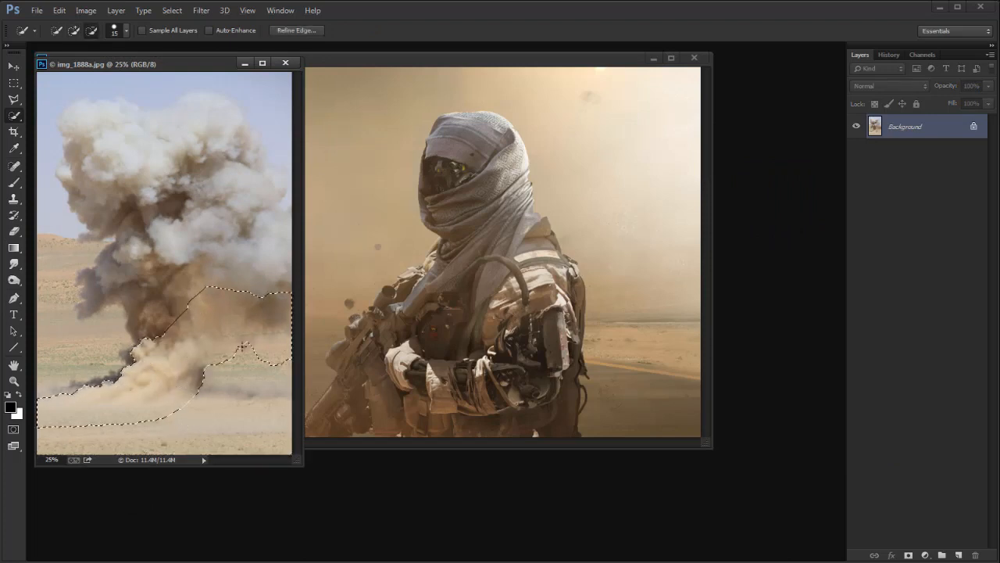
key(ctrl+c)
click(582, 280)
key(ctrl+v)
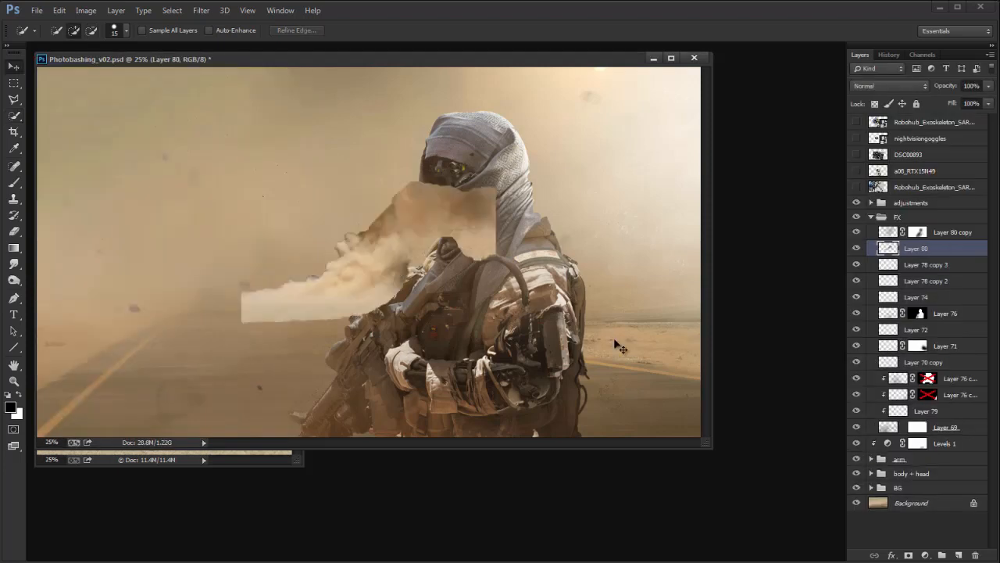
Step: Switch the eraser to an irregular textured brush tip at 80 px
key(v)
key(f)
key(e)
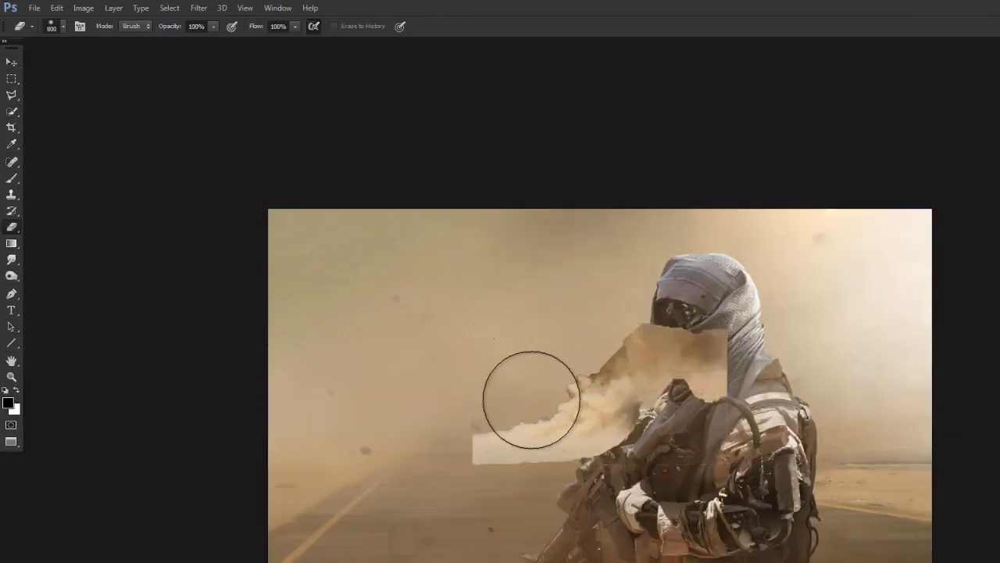
right_click(537, 291)
click(493, 410)
key(f)
key(f)
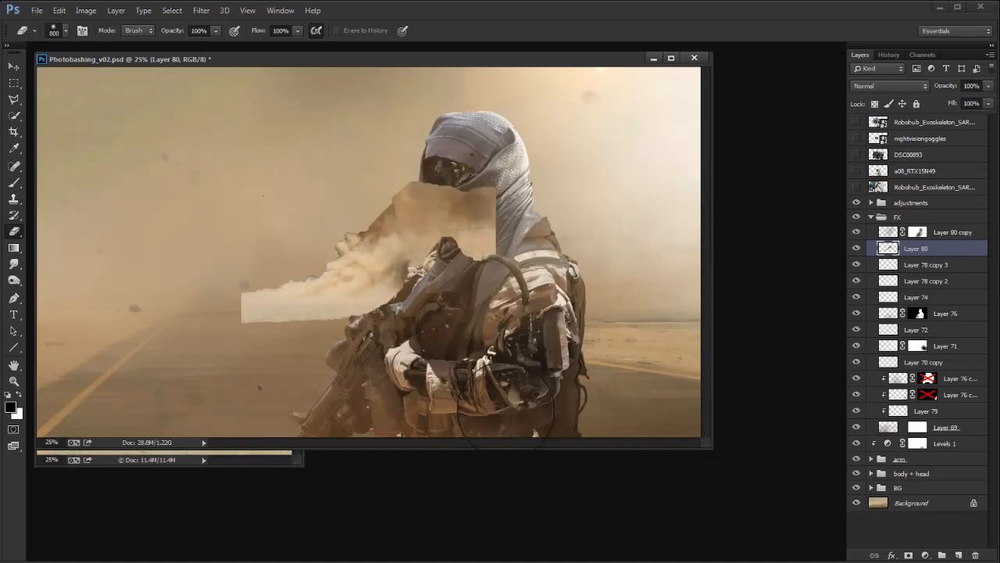
right_click(528, 324)
key(Escape)
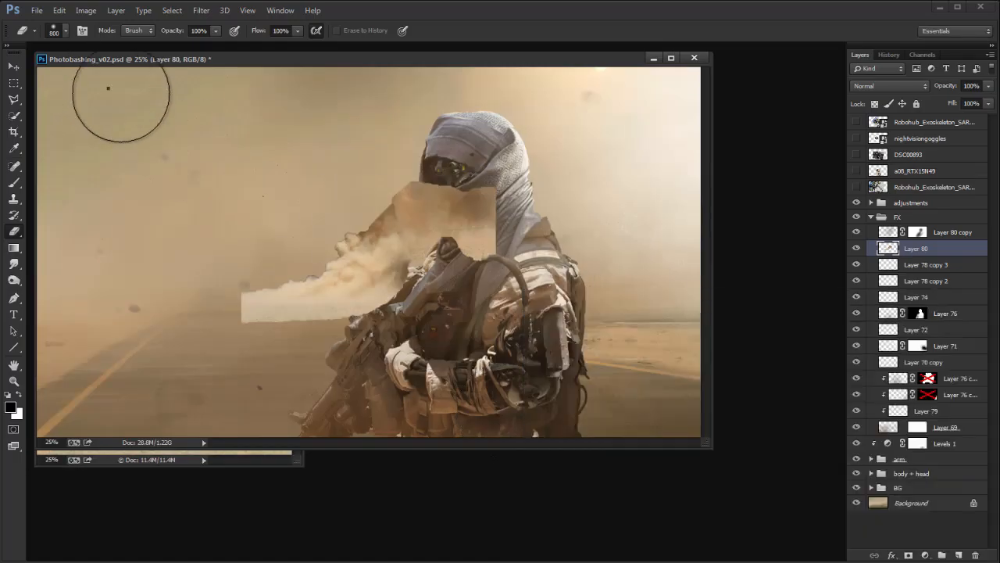
right_click(107, 89)
click(700, 368)
drag(700, 367, 690, 462)
click(300, 436)
click(100, 407)
key(bracketleft)
key(bracketleft)
key(bracketleft)
key(bracketleft)
key(bracketleft)
key(bracketleft)
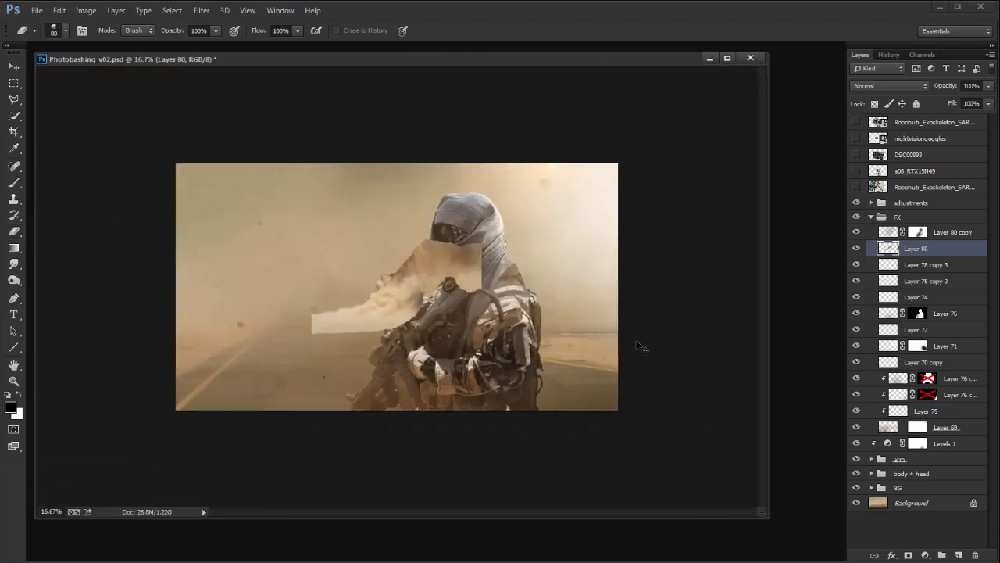
Step: Enlarge the pasted dust on Layer 80 and place it across the lower part of the picture over the soldier
key(v)
drag(744, 155, 746, 144)
drag(599, 299, 685, 349)
drag(507, 148, 544, 167)
key(Return)
drag(608, 355, 617, 367)
key(e)
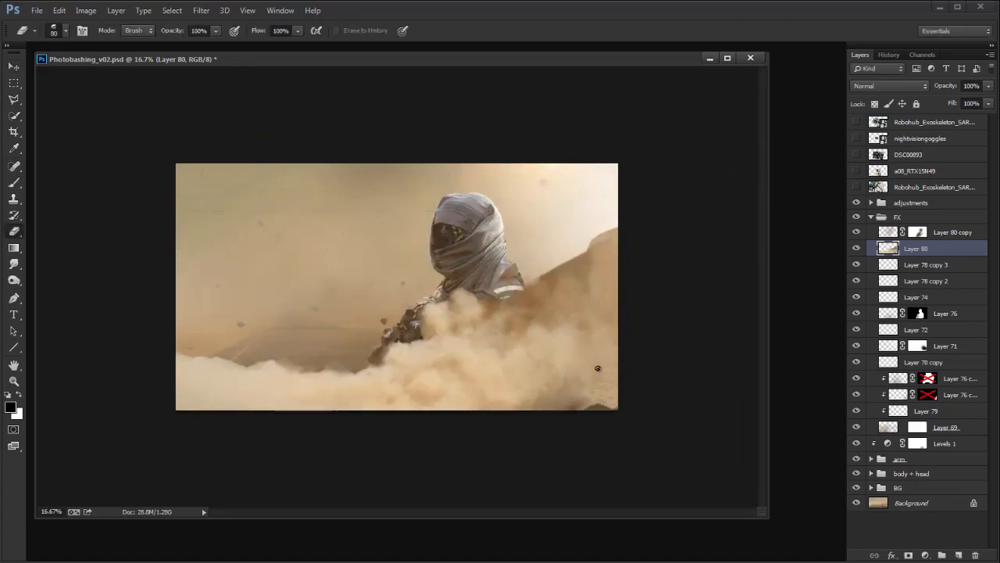
Step: Enlarge the textured eraser to 1300 px and erase along the dust cloud's lower edge
key(bracketright)
key(bracketright)
key(bracketright)
key(bracketright)
key(bracketright)
key(bracketright)
key(bracketright)
key(bracketright)
key(bracketright)
key(bracketright)
key(bracketright)
key(bracketright)
key(bracketright)
key(bracketright)
mouse_move(576, 407)
mouse_down()
mouse_move(571, 370)
mouse_move(421, 416)
mouse_up()
Step: Move Layer 80 below Layer 76 and mask the soldier out of it using the inverse of Layer 76's mask
drag(928, 264, 907, 321)
ctrl+click(919, 298)
key(m)
right_click(583, 272)
click(632, 295)
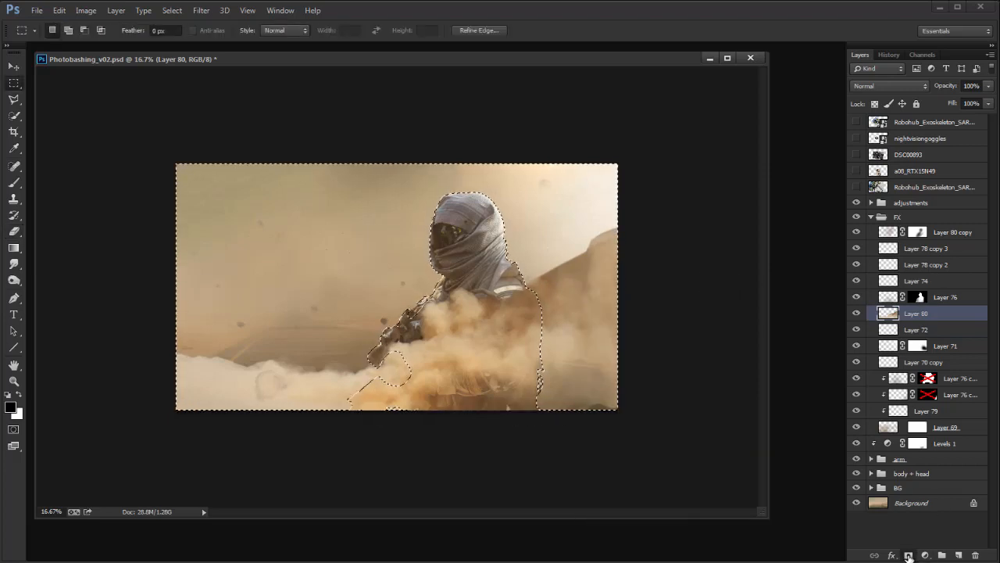
click(909, 555)
Step: Try lightening blending modes on Layer 80's dust and set it to Lighter Color
click(894, 313)
click(889, 86)
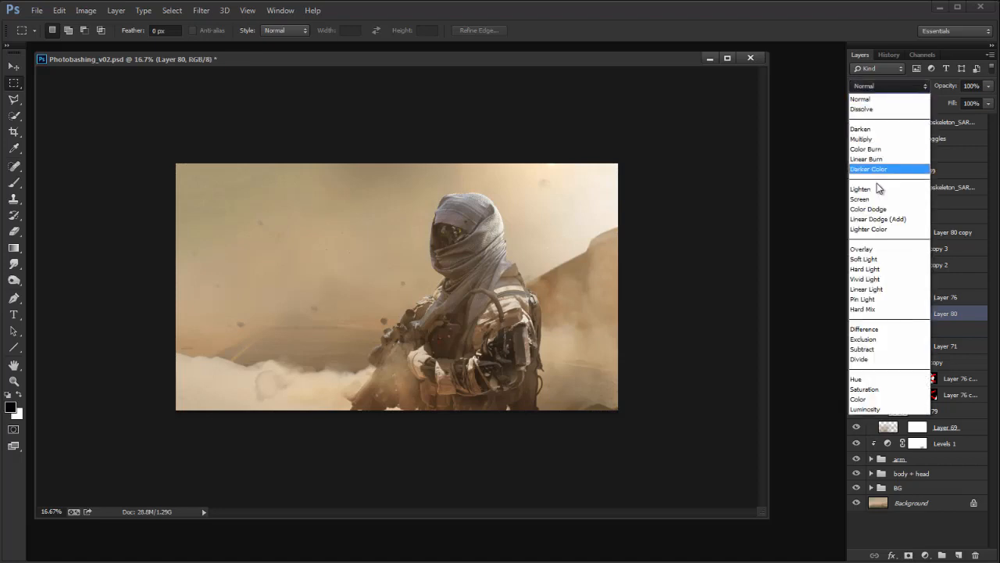
click(867, 189)
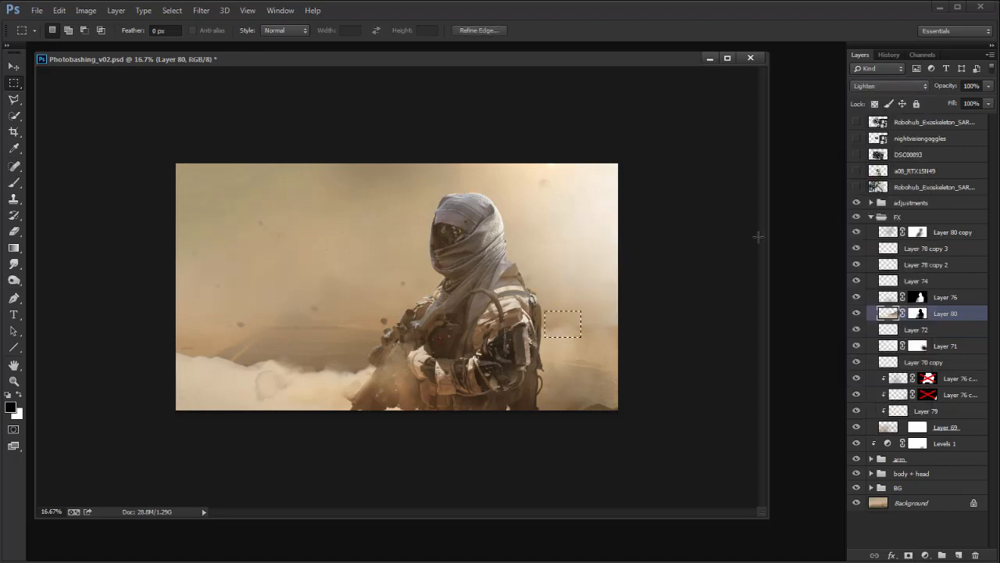
scroll(873, 87, down, 4)
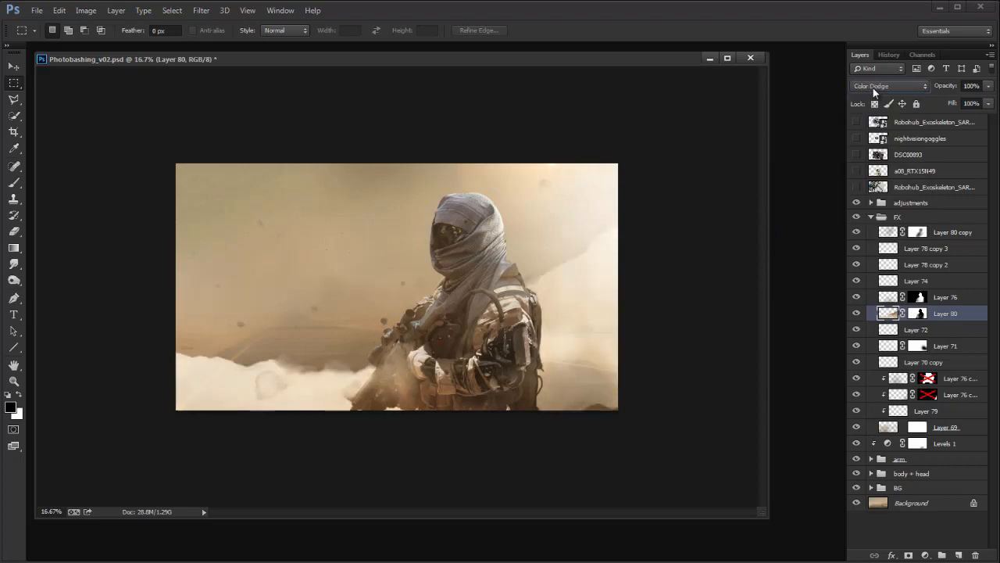
scroll(873, 87, down, 1)
scroll(873, 87, up, 1)
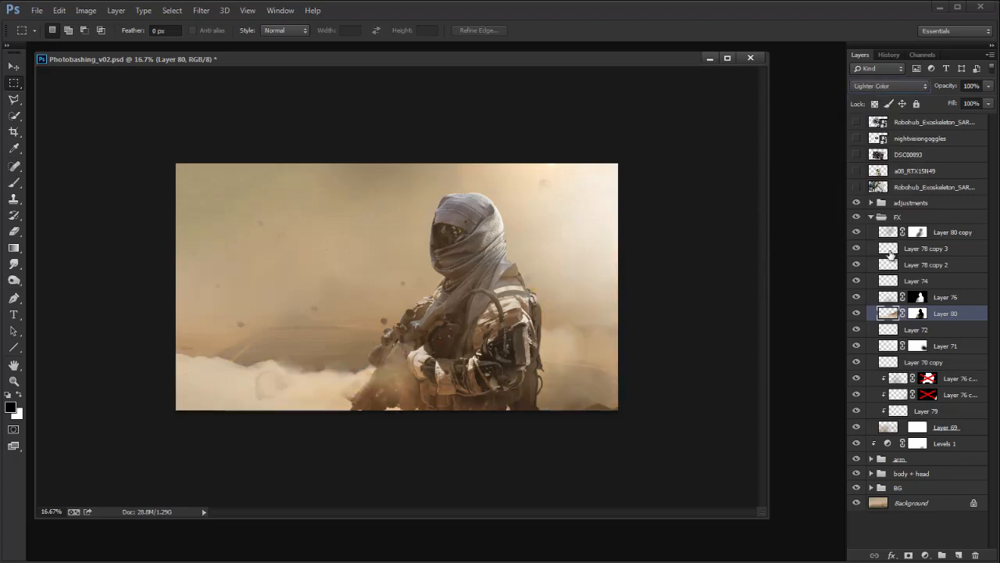
Step: Erase Layer 80's dust over the road beside the soldier's rifle with the 1300 px textured eraser
key(e)
mouse_move(327, 378)
mouse_down()
mouse_move(221, 387)
mouse_move(216, 364)
mouse_move(184, 375)
mouse_up()
mouse_move(360, 371)
mouse_down()
mouse_move(328, 412)
mouse_move(429, 331)
mouse_up()
mouse_move(321, 401)
mouse_down()
mouse_move(236, 447)
mouse_move(441, 336)
mouse_move(242, 430)
mouse_move(426, 299)
mouse_move(662, 395)
mouse_move(289, 425)
mouse_move(194, 367)
mouse_up()
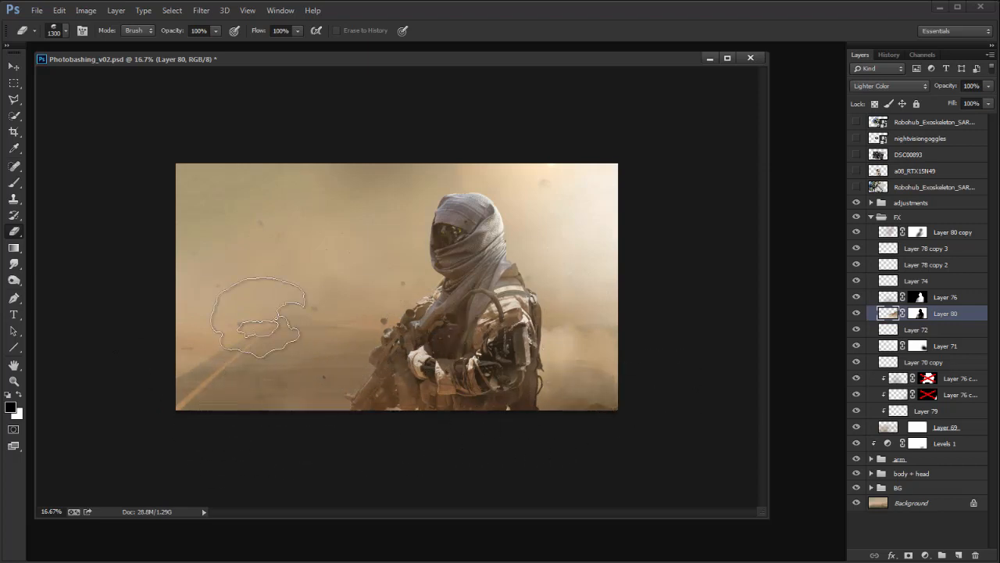
Step: Compare Layer 80 on and off, then shift its dust behind the soldier's arm independently of its mask
click(858, 313)
click(861, 314)
click(860, 313)
click(860, 313)
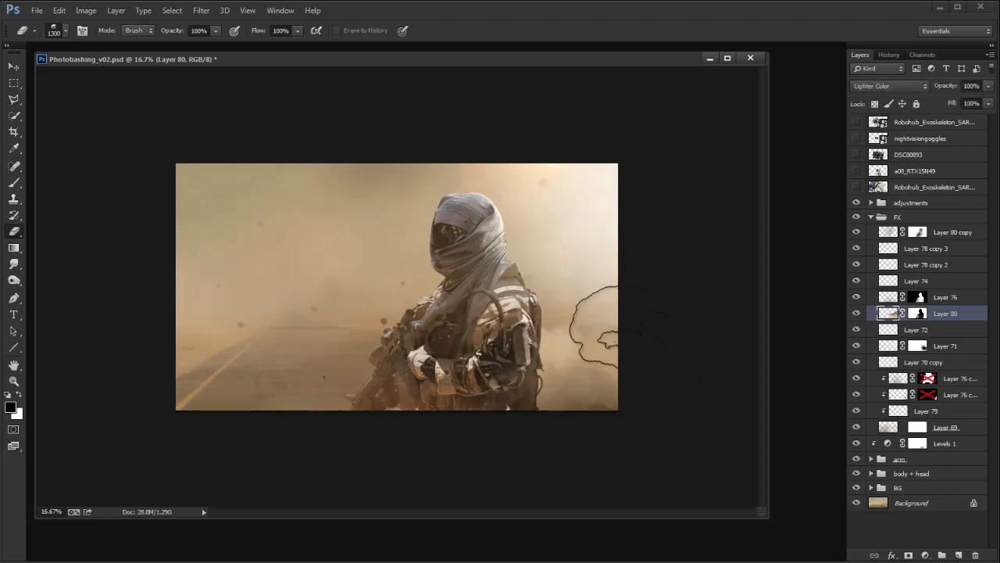
key(v)
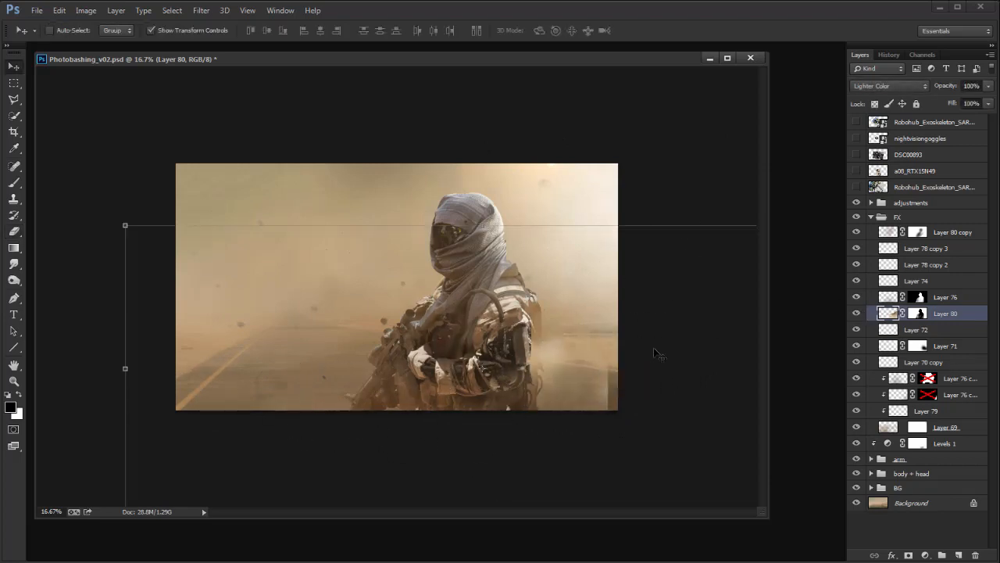
drag(612, 388, 546, 369)
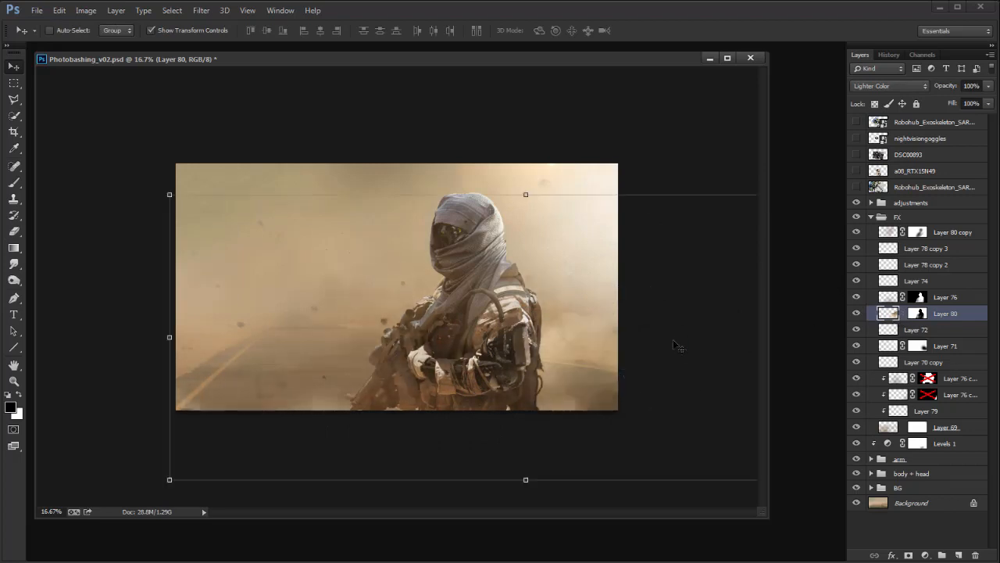
Step: Try a Normal-mode duplicate of Layer 80 as larger smoke behind the soldier, partly erase it, and delete it
key(ctrl+j)
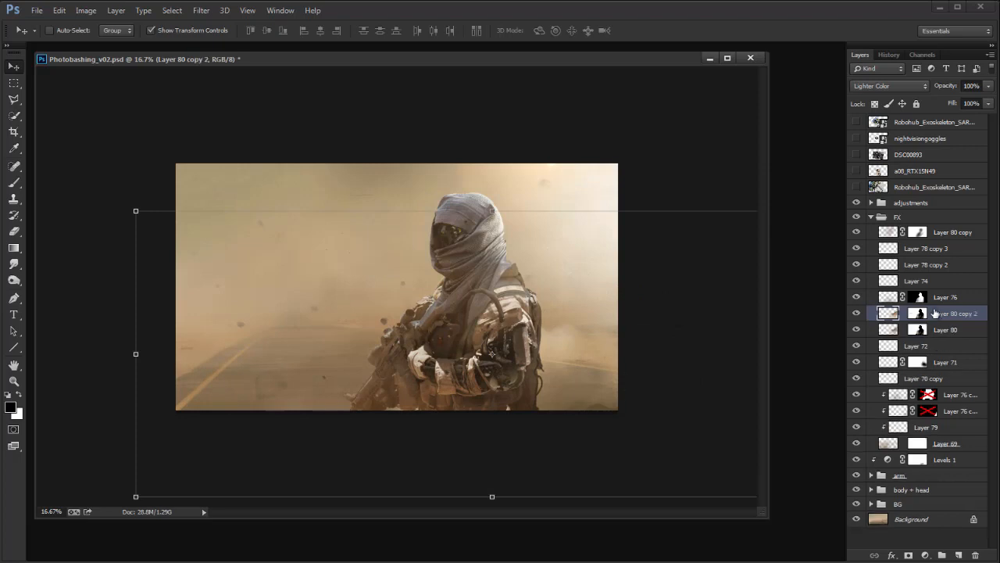
click(891, 86)
click(891, 97)
drag(673, 370, 397, 305)
drag(516, 279, 620, 259)
key(e)
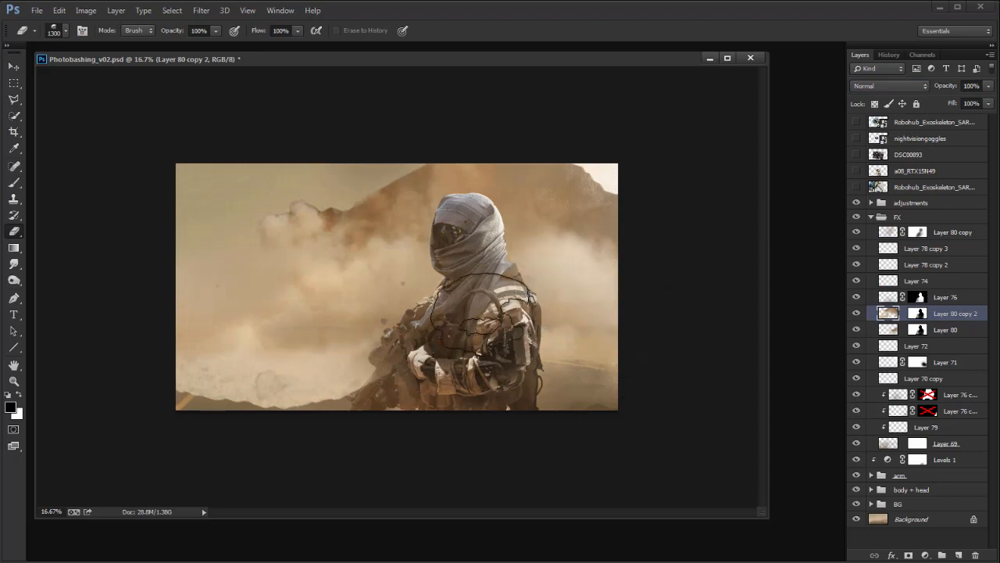
mouse_move(322, 390)
mouse_down()
mouse_move(190, 408)
mouse_move(320, 379)
mouse_up()
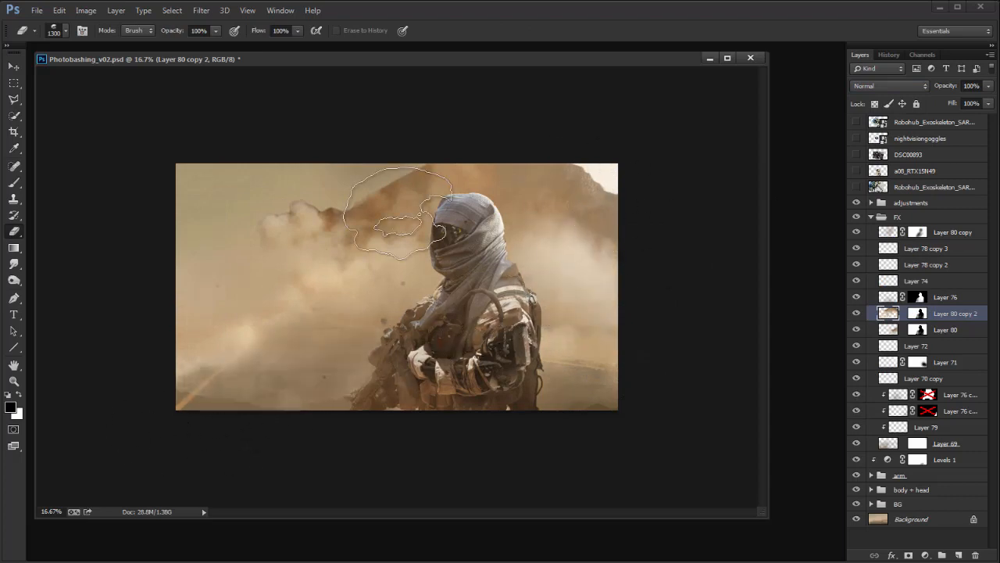
key(Delete)
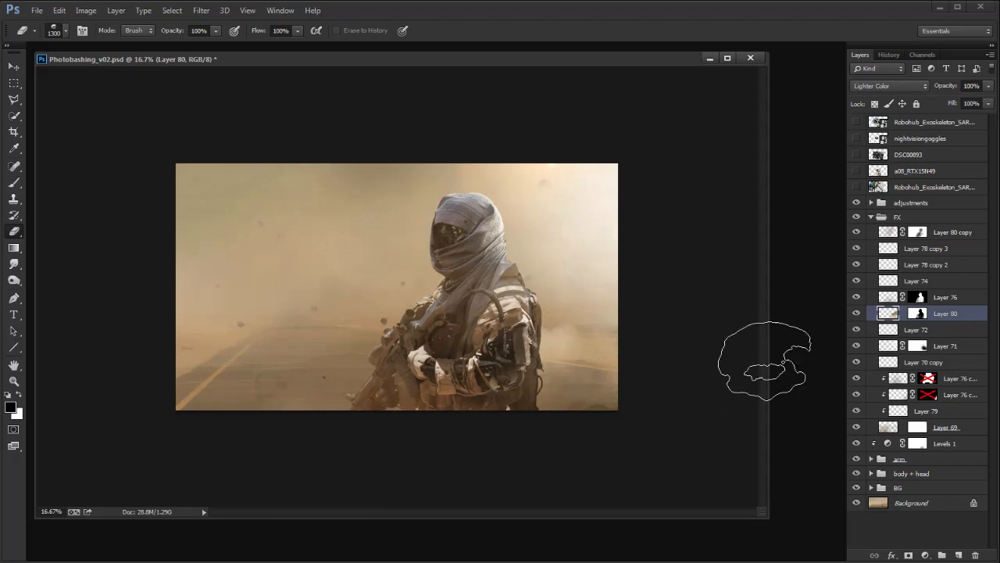
Step: Bring the img_1888a explosion photo forward and try flipping it horizontally
drag(636, 58, 672, 57)
click(50, 420)
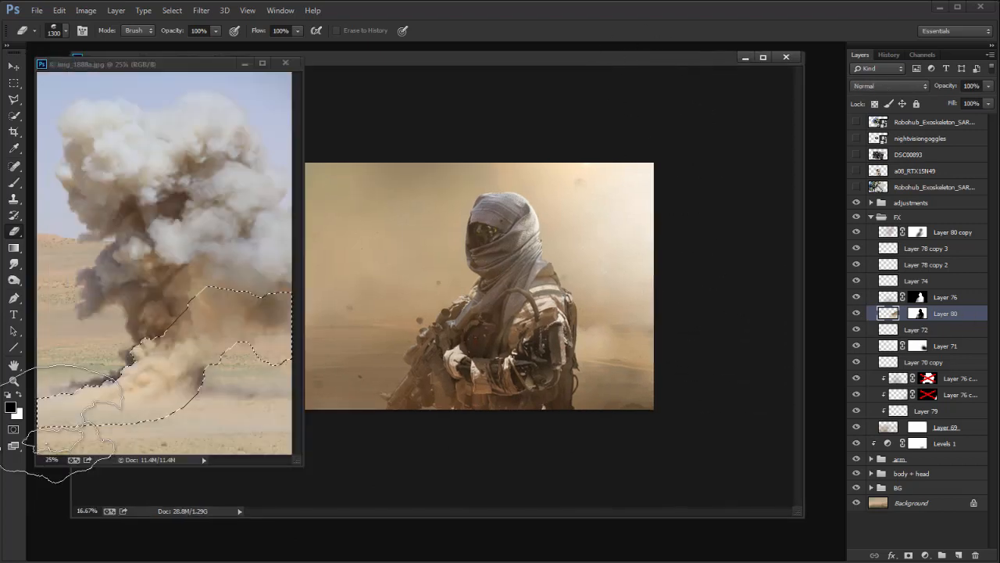
key(ctrl+shift+h)
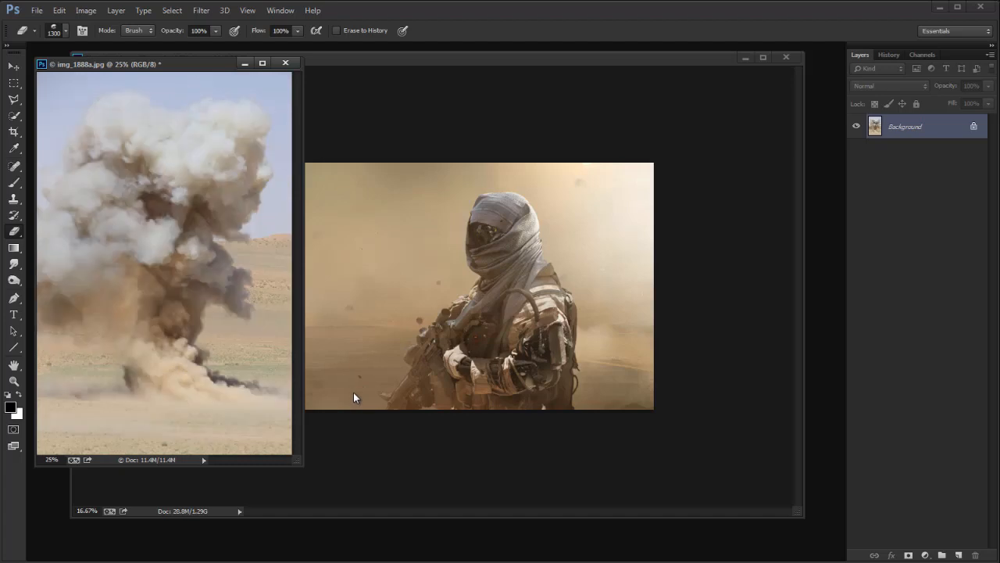
Step: Copy the whole explosion photo into Photobashing_v02.psd above Layer 80, enlarging it to about 177% and centring it over the soldier
key(ctrl+a)
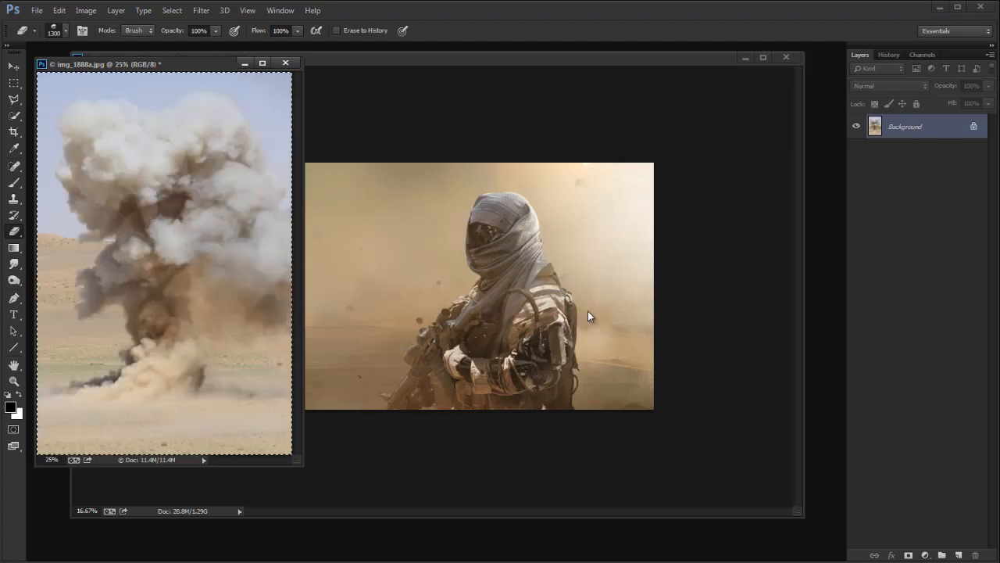
click(587, 306)
key(v)
key(ctrl+v)
drag(517, 162, 586, 63)
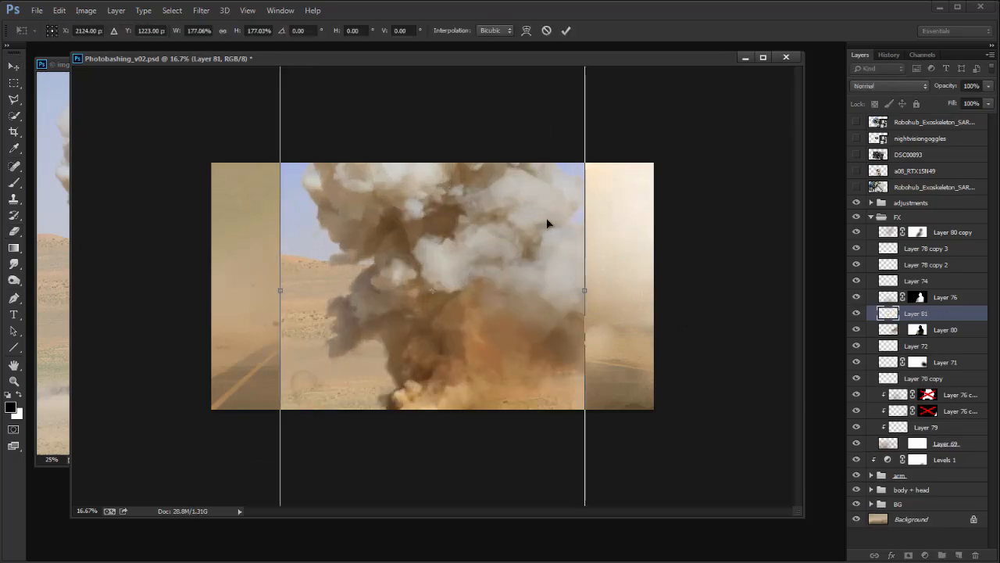
drag(562, 250, 620, 234)
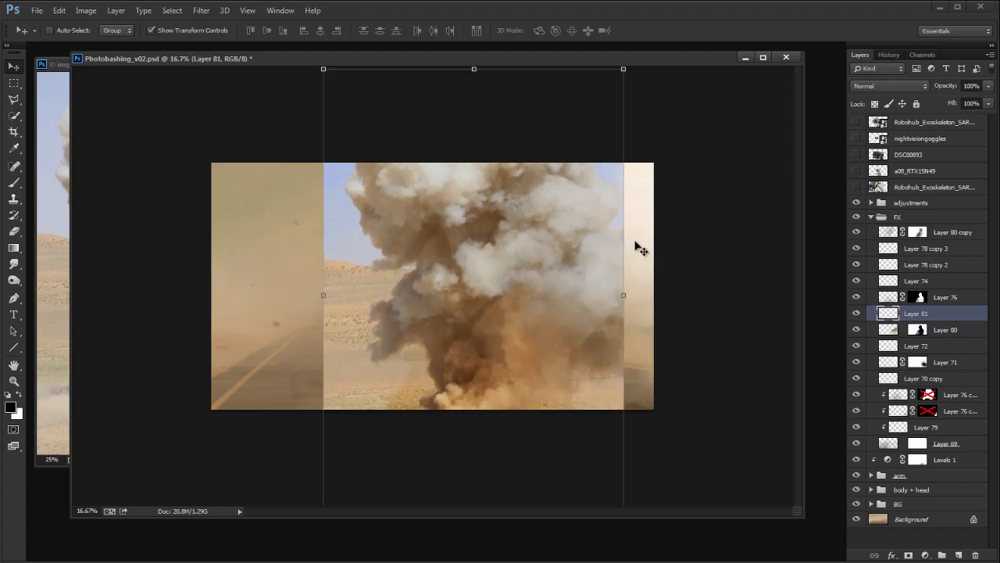
Step: Replace the oversized explosion layer with the sun-mist photo from the storm reference folder, pasted into Photobashing_v02.psd above Layer 80
key(Delete)
key(alt+Tab)
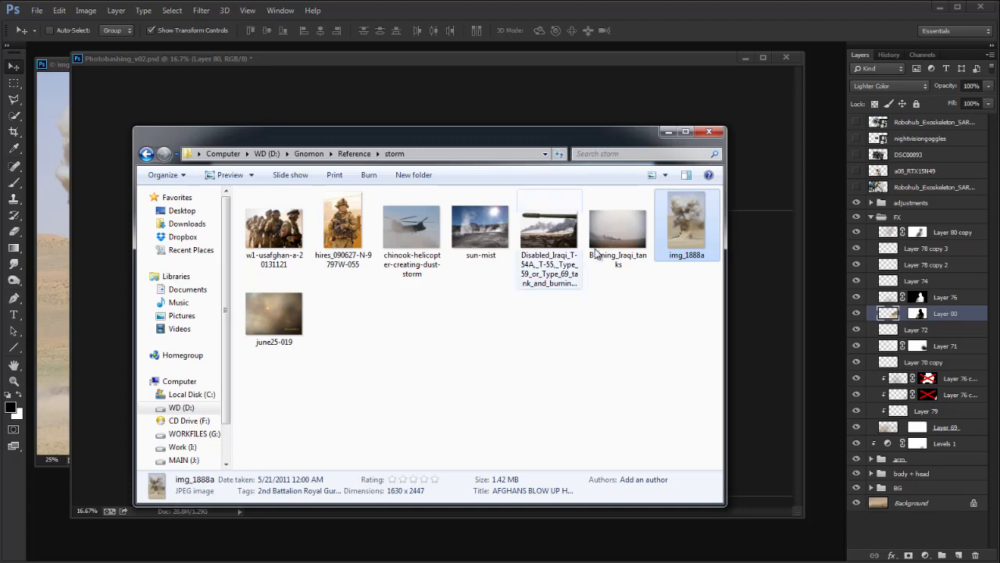
drag(481, 235, 820, 165)
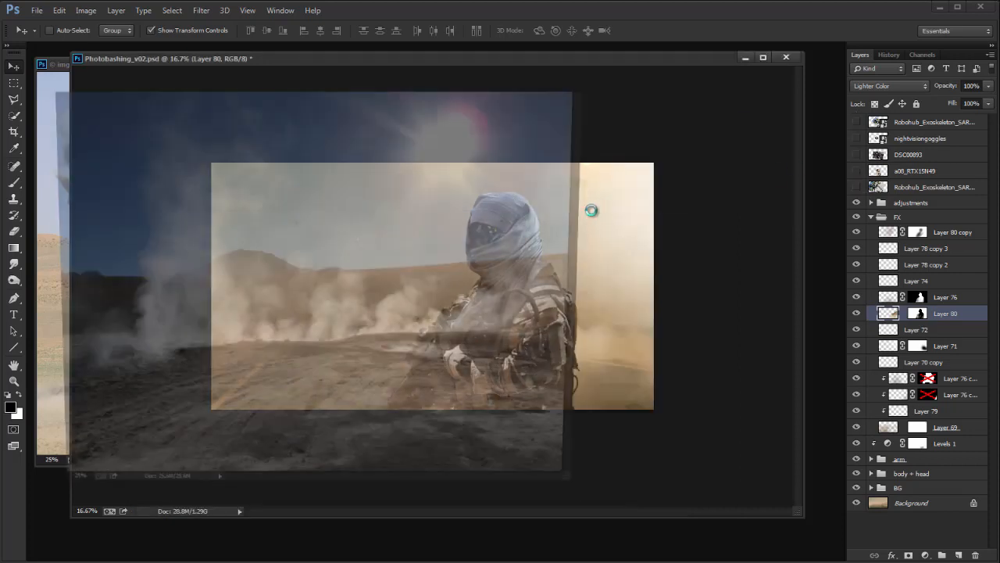
click(660, 277)
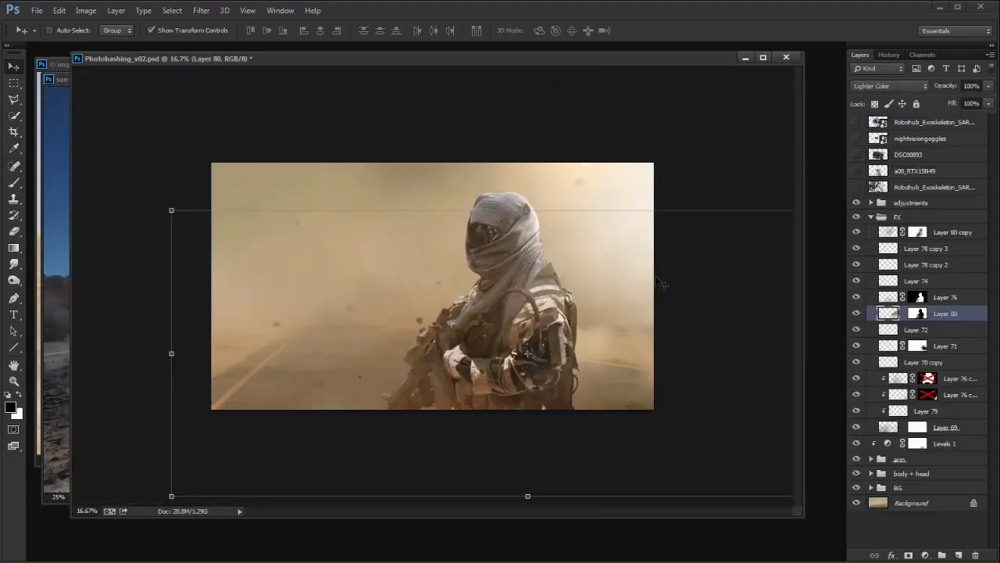
key(ctrl+v)
Step: Match the pasted sun-mist layer's color to img_1888a.jpg using Match Color
key(alt+i)
key(j)
key(m)
click(270, 369)
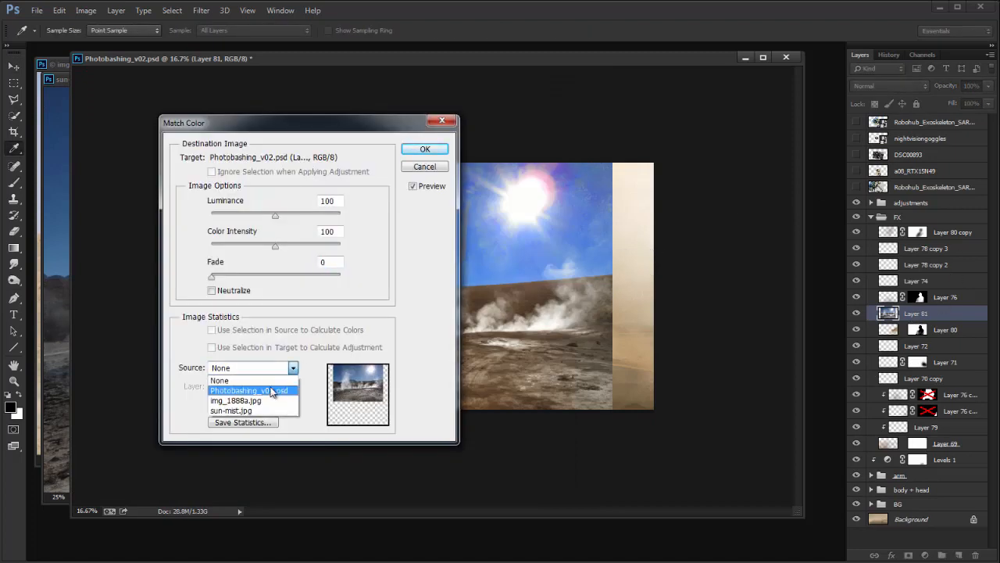
click(273, 391)
key(Down)
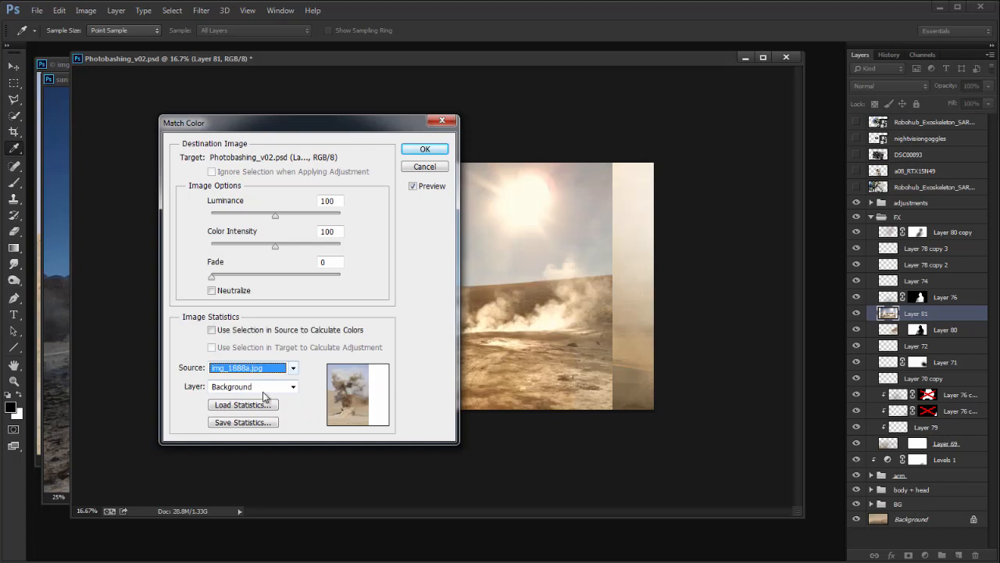
drag(361, 123, 779, 135)
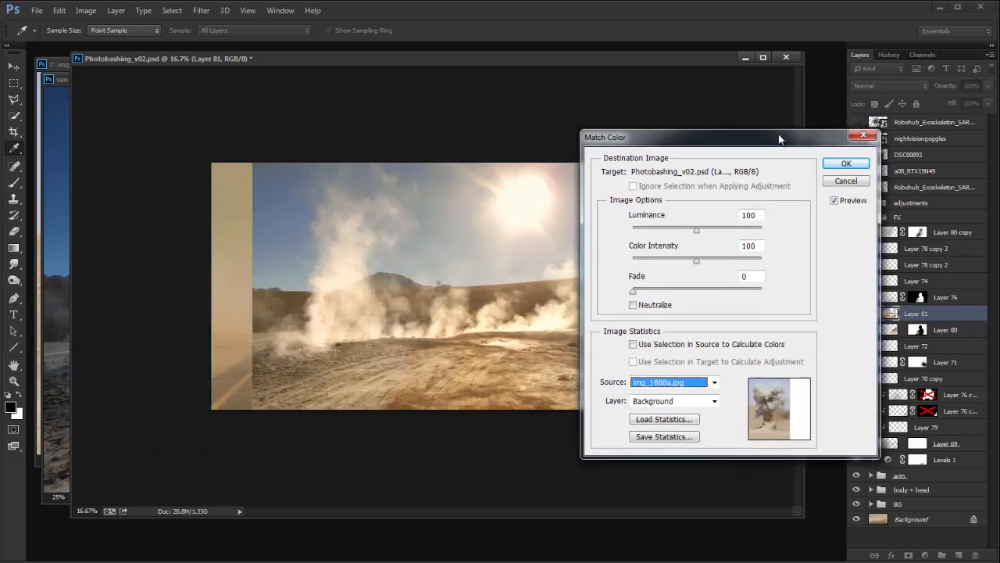
key(Return)
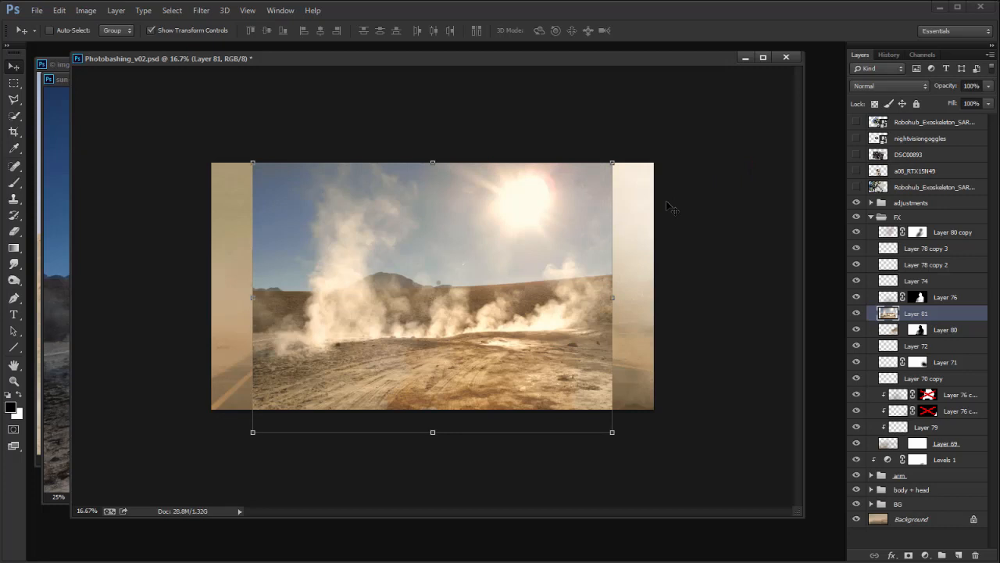
Step: Match Layer 81's color again, to the june25-019 layer of Photobashing_v02.psd, adjusting luminance and fading the effect to about 48
key(alt+i)
key(j)
key(m)
click(681, 374)
click(702, 397)
click(694, 393)
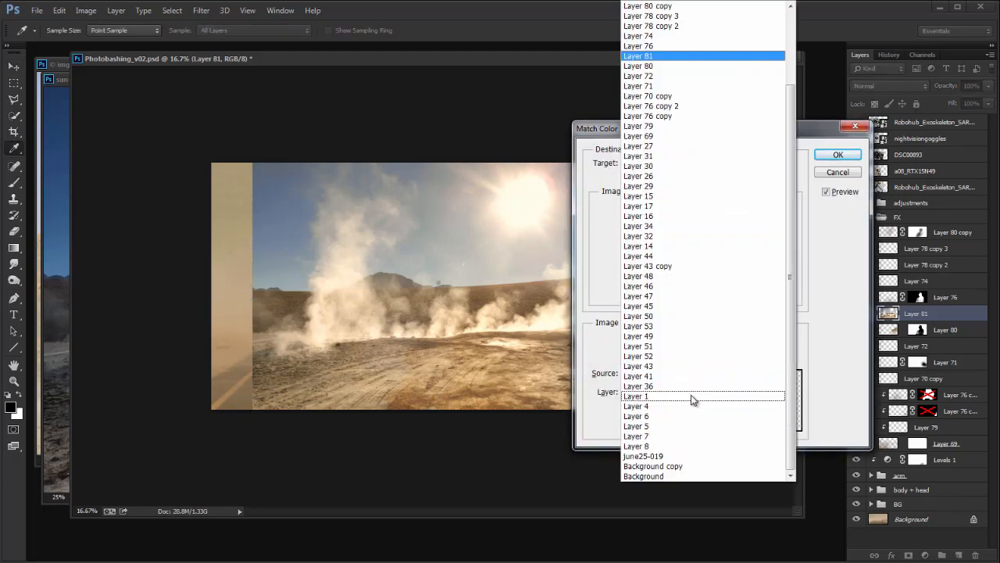
click(677, 473)
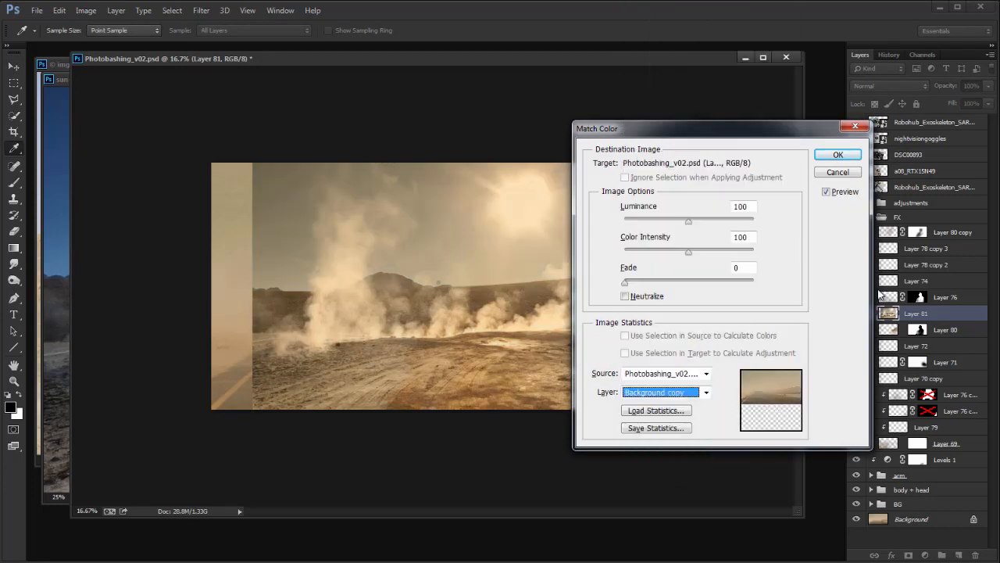
key(Up)
key(Down)
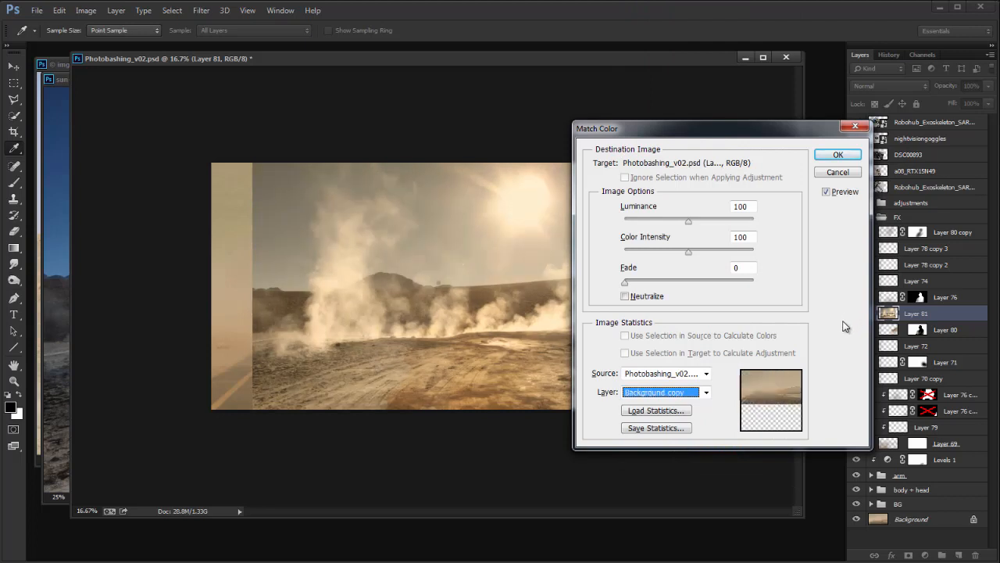
key(Up)
drag(689, 222, 642, 221)
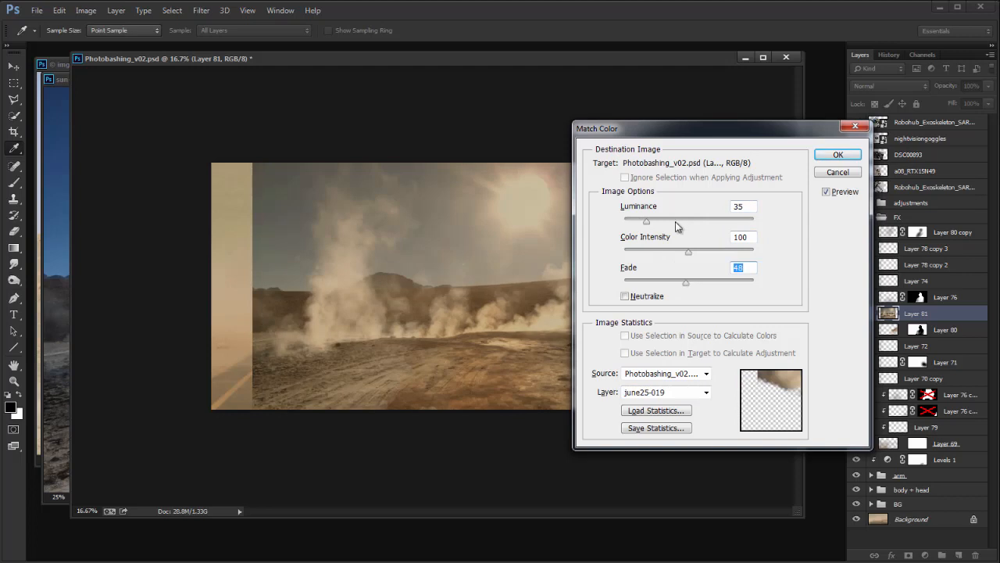
key(Return)
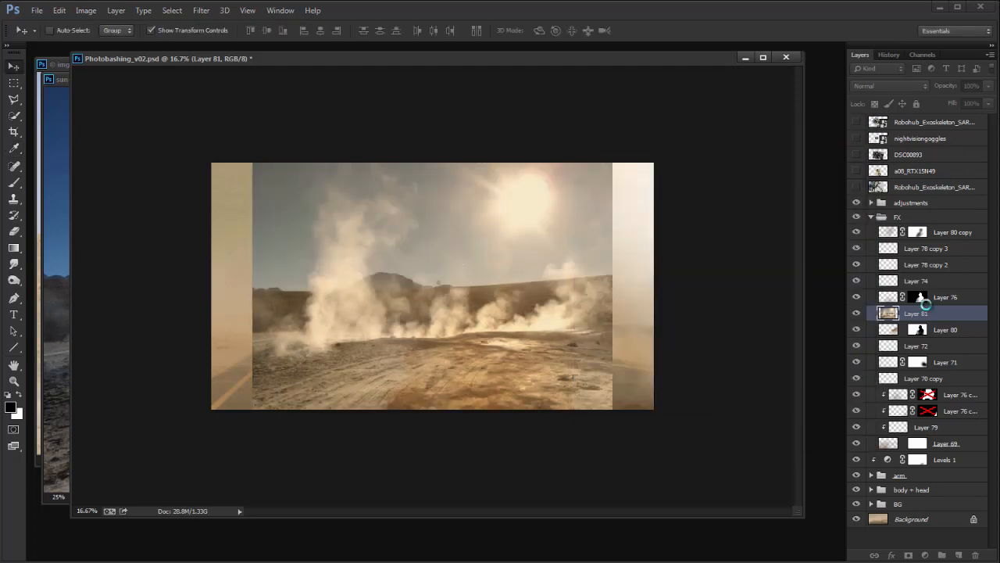
Step: Move Layer 81 beneath the body + head group, enlarge it past the canvas edges behind the soldier, and compare it on and off
drag(934, 314, 952, 500)
drag(620, 169, 712, 95)
key(Return)
mouse_move(660, 310)
mouse_down()
mouse_move(650, 310)
mouse_move(655, 302)
mouse_up()
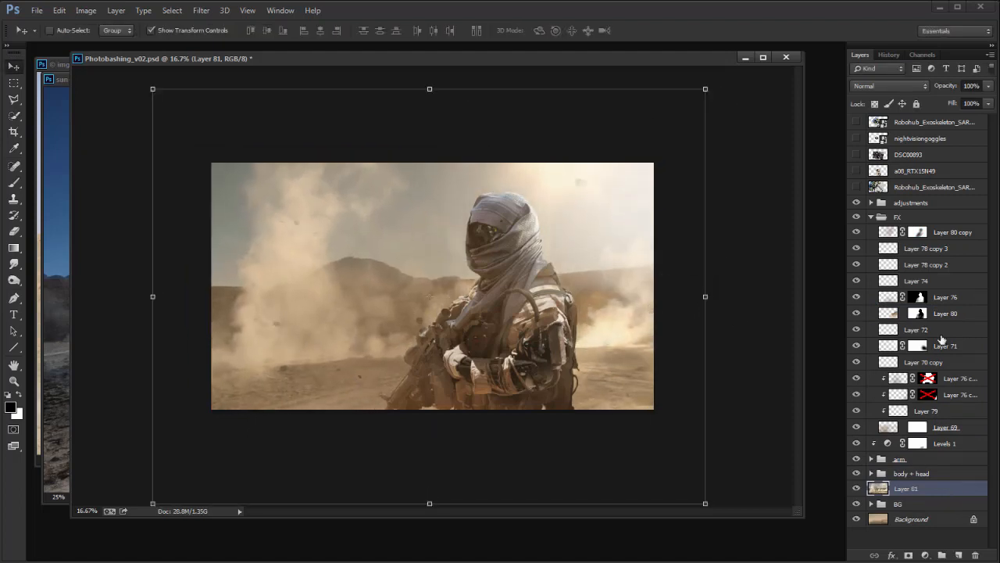
click(857, 489)
click(858, 490)
Step: Reposition Layer 81 and reduce its height slightly, widen it to about 102.5% in the flipped view, and compare it on and off
mouse_move(640, 394)
mouse_down()
mouse_move(653, 395)
mouse_move(643, 385)
mouse_up()
drag(432, 494, 463, 473)
drag(607, 394, 606, 380)
key(Return)
drag(606, 382, 607, 391)
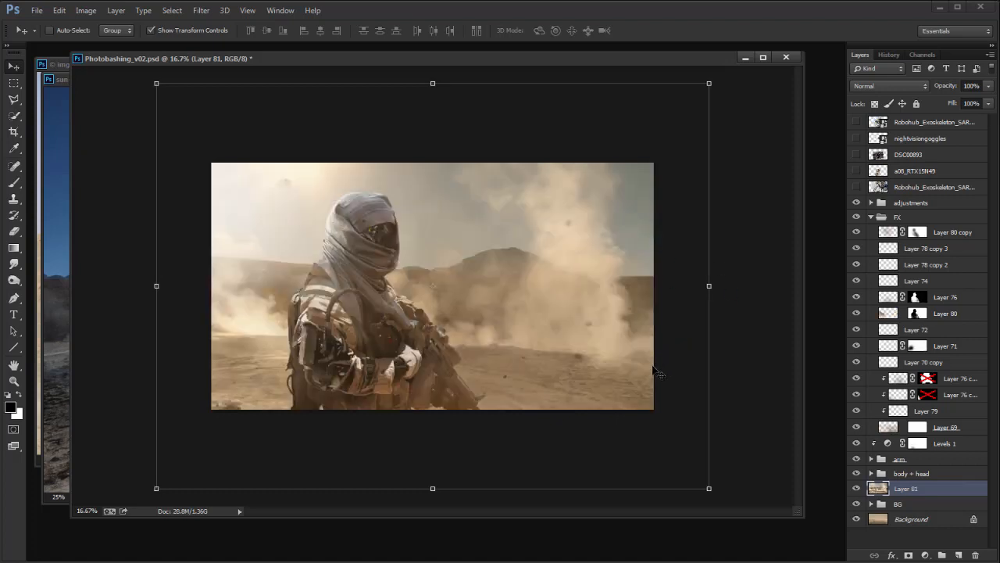
drag(709, 285, 716, 285)
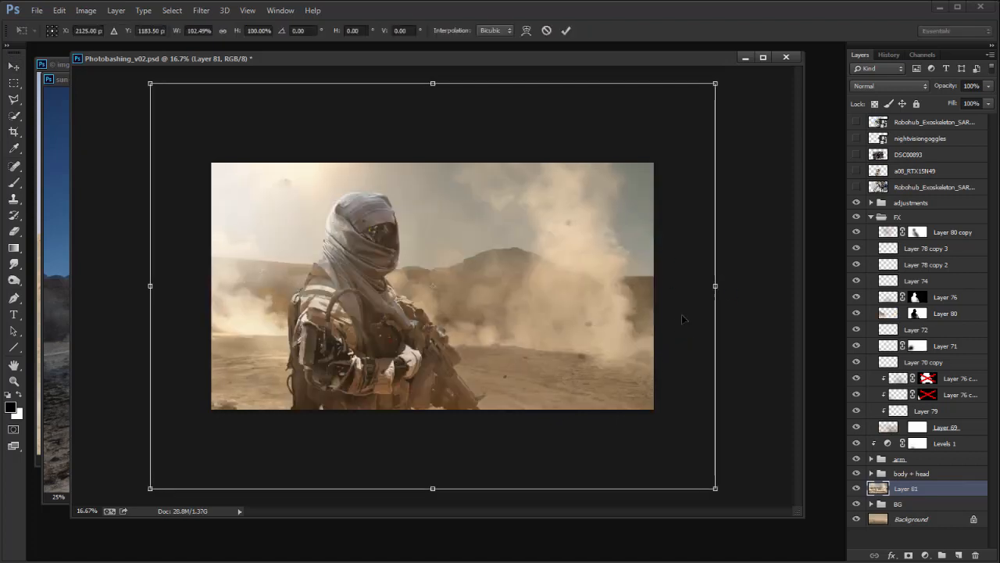
click(855, 488)
click(856, 489)
click(857, 488)
click(857, 489)
Step: Mask Layer 81 and erase its foreground ground with progressively smaller eraser sizes down to 175 px, revealing the road
click(908, 555)
key(e)
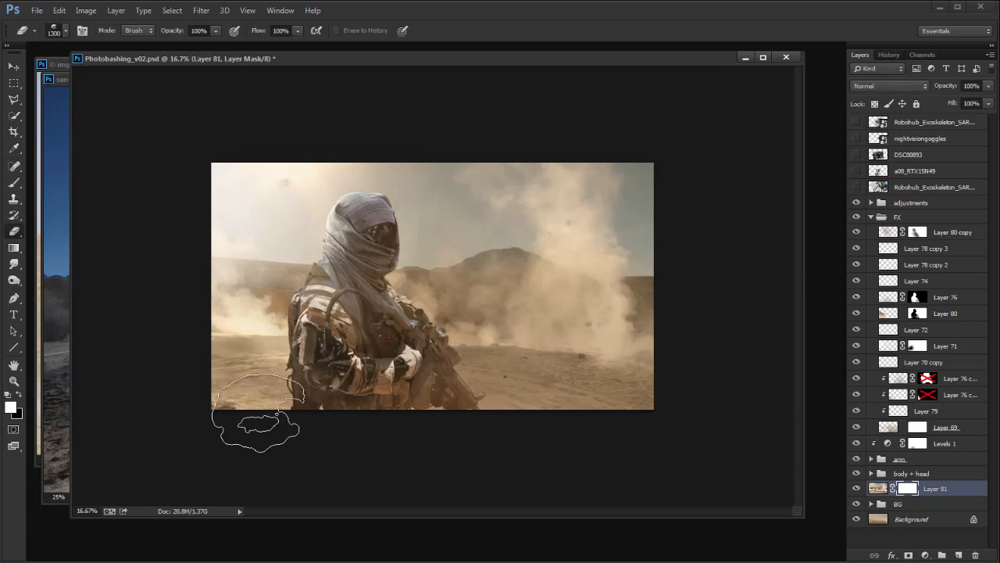
drag(412, 383, 403, 414)
key([)
key([)
key([)
key([)
key([)
key([)
key([)
key([)
key([)
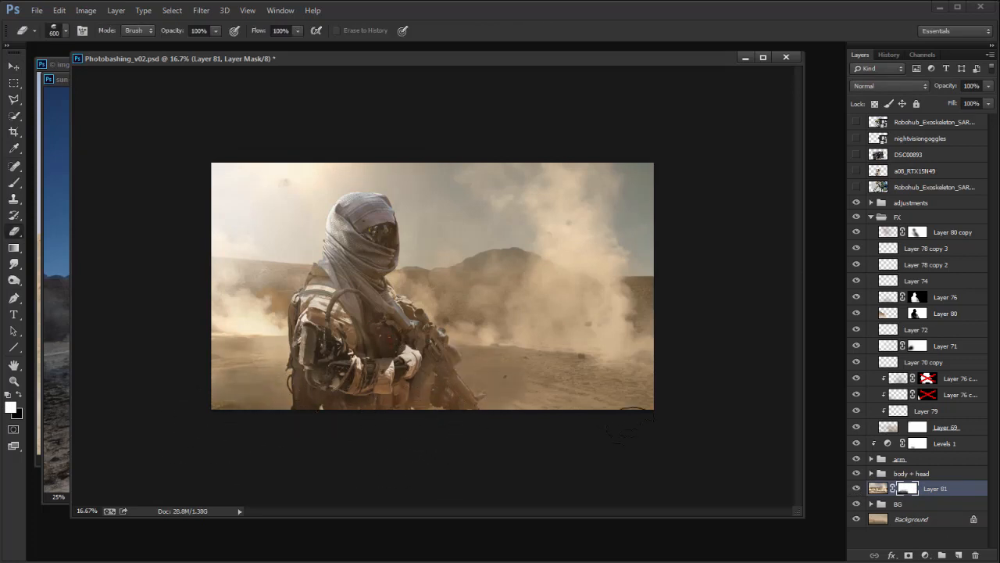
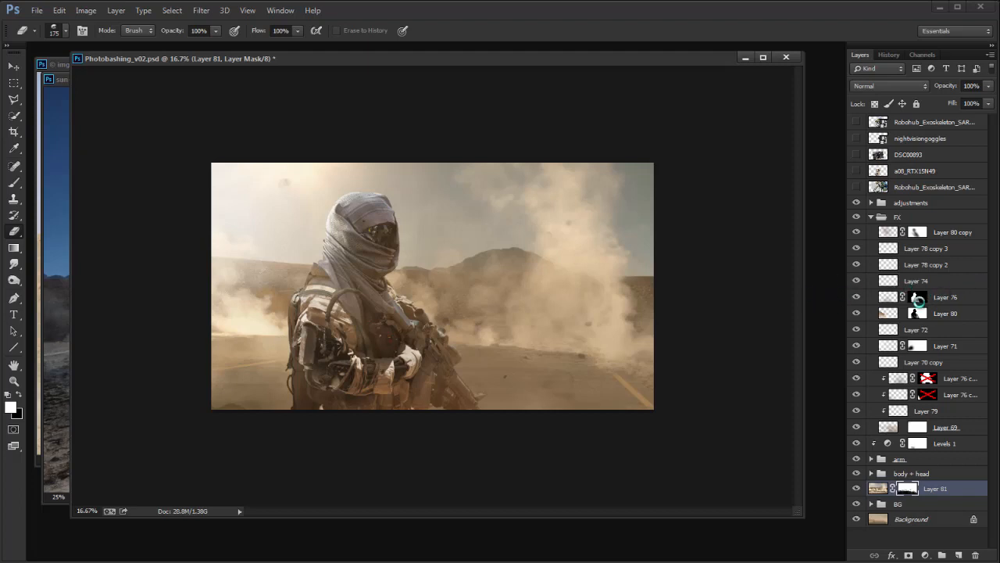
click(857, 490)
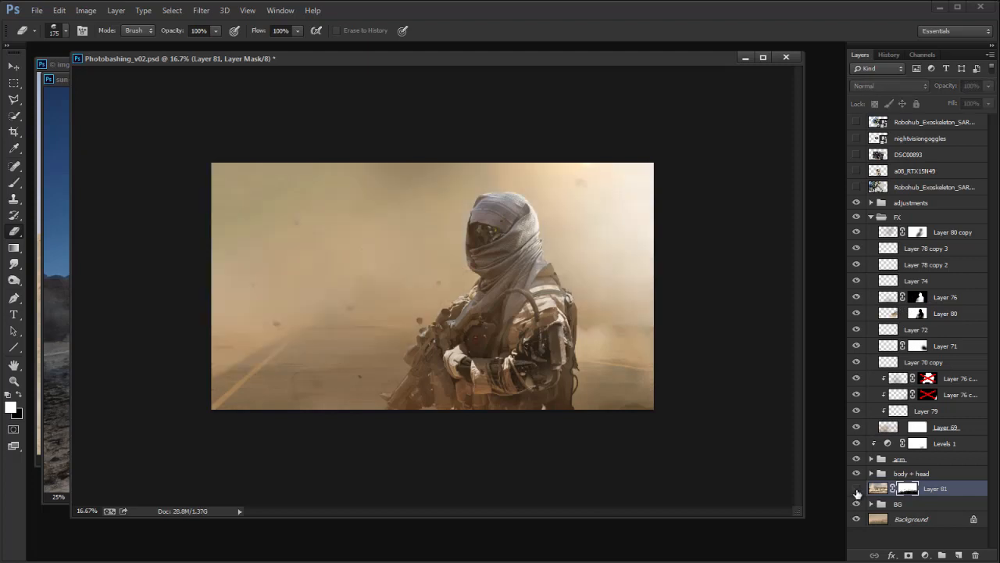
click(858, 489)
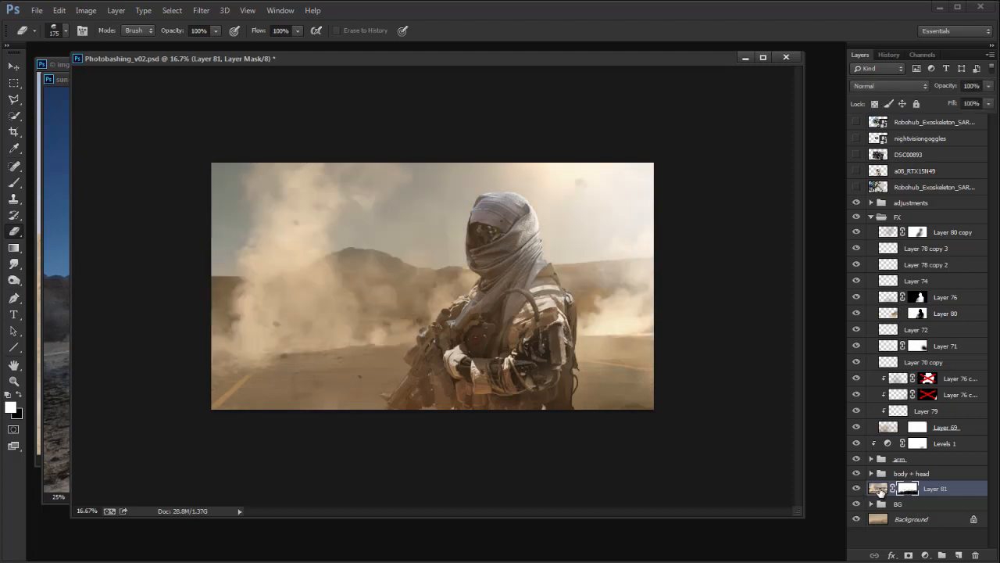
Step: Duplicate Layer 81 with its mask unlinked, shift the copy's image, and hide the copy
drag(887, 492, 895, 496)
key(v)
mouse_move(630, 380)
mouse_down()
mouse_move(755, 337)
mouse_move(628, 341)
mouse_move(684, 361)
mouse_move(632, 304)
mouse_move(670, 319)
mouse_move(654, 390)
mouse_up()
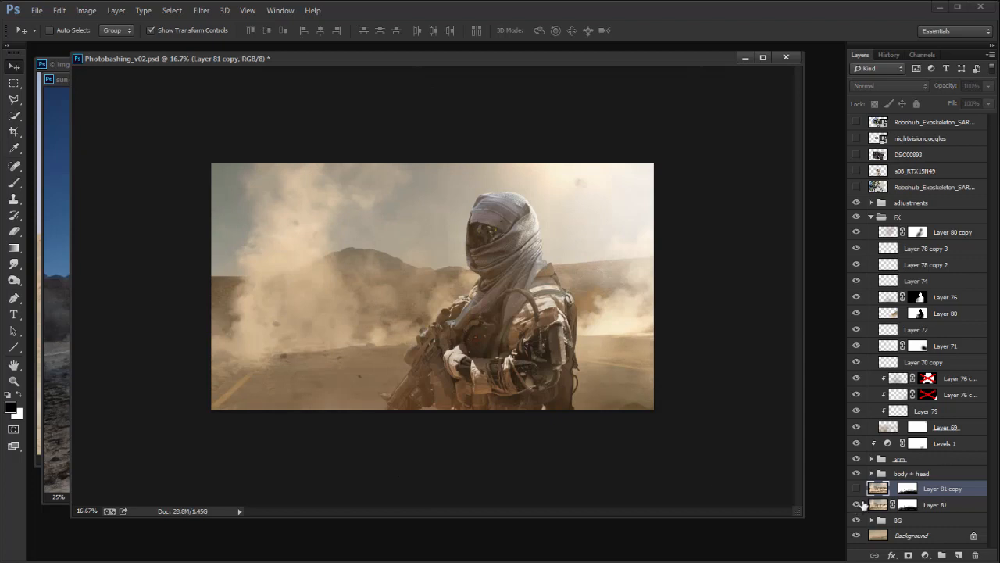
Step: Touch up Layer 81's mask along the road and ground edge with the 175 px eraser, alternating between revealing and hiding
click(907, 504)
key(e)
key(x)
key(x)
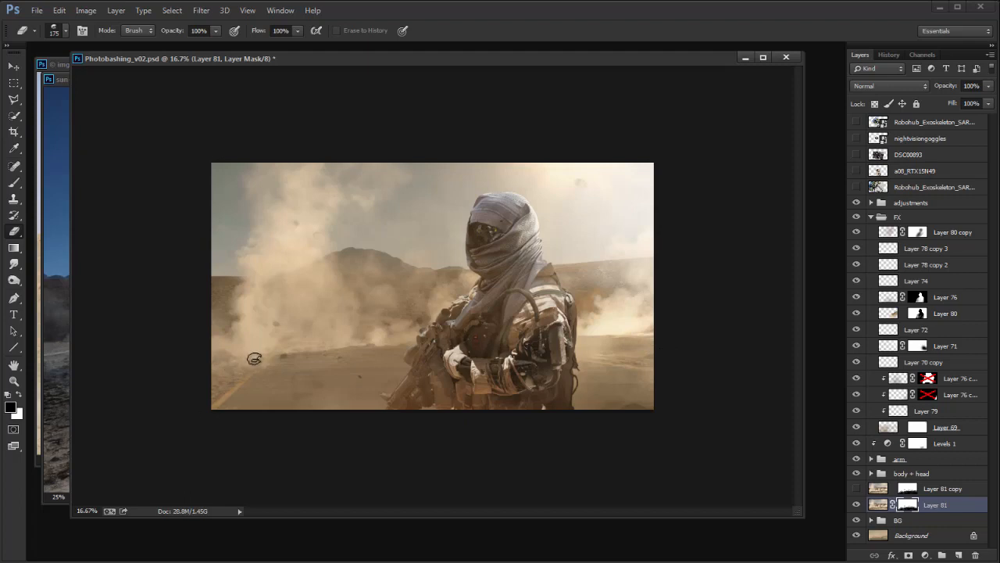
key(x)
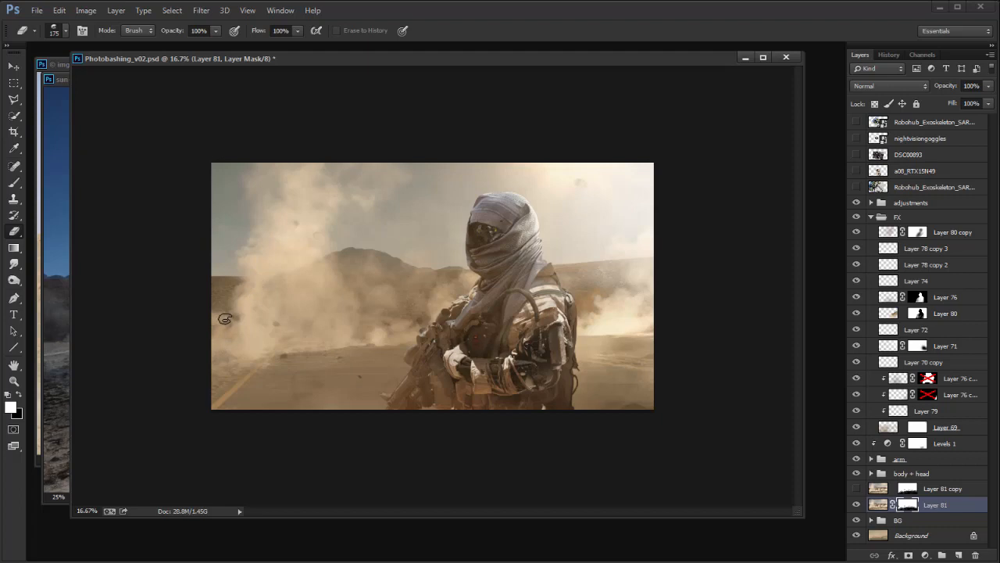
Step: Soften Layer 81's smoke and ground on its mask with the eraser enlarged to about 1200 px
key(bracketright)
key(bracketright)
key(bracketright)
key(bracketright)
key(bracketright)
key(bracketright)
key(bracketright)
key(bracketright)
key(bracketright)
key(bracketright)
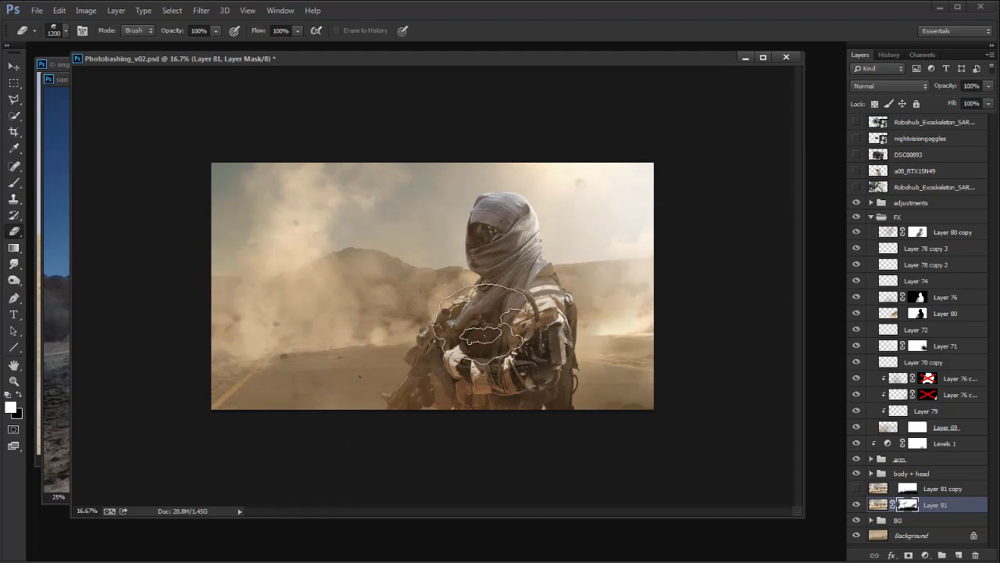
Step: Nudge Layer 81 and its mask slightly downward and compare the layer with its mask disabled and enabled
key(v)
drag(716, 287, 700, 316)
key(Return)
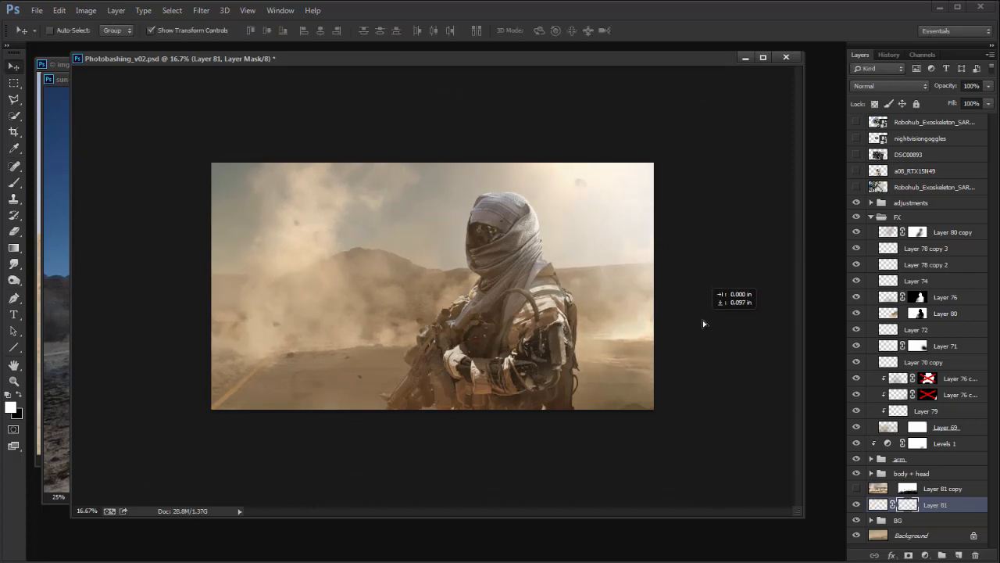
shift+click(907, 504)
shift+click(907, 505)
shift+click(907, 505)
shift+click(907, 504)
Step: Duplicate the BG group and merge the duplicate with a new blank layer into a single background layer
click(882, 520)
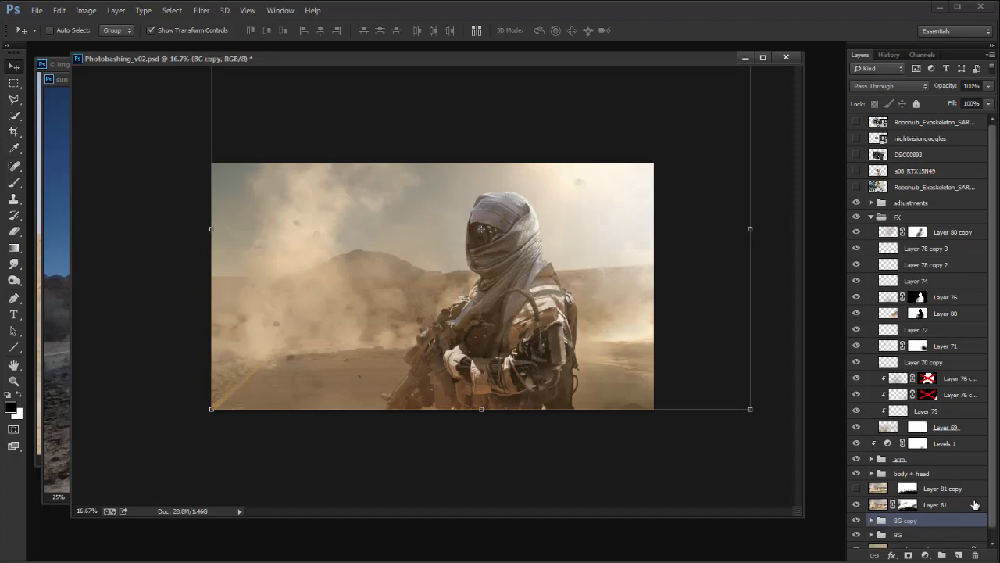
key(ctrl+j)
click(959, 555)
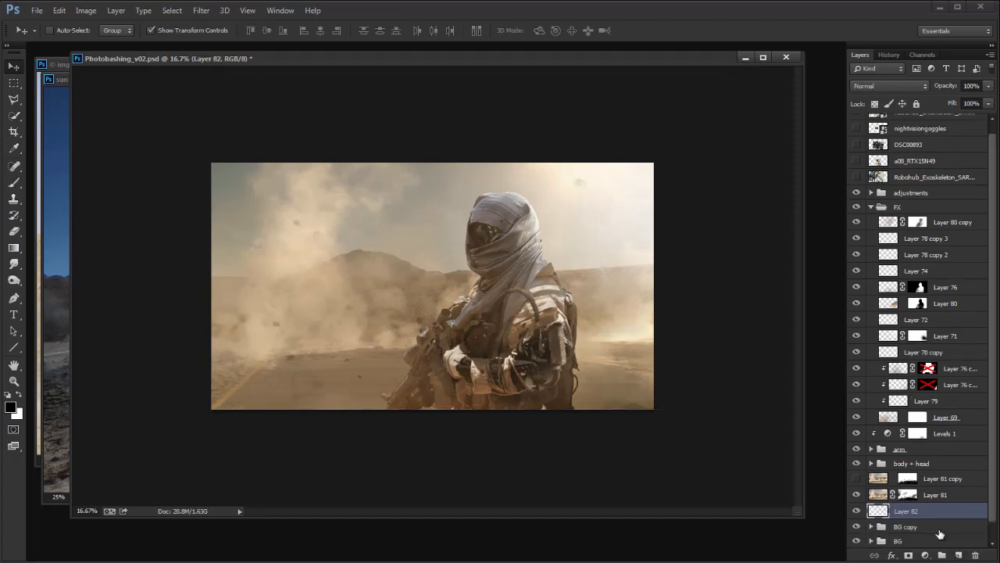
shift+click(943, 530)
key(ctrl+e)
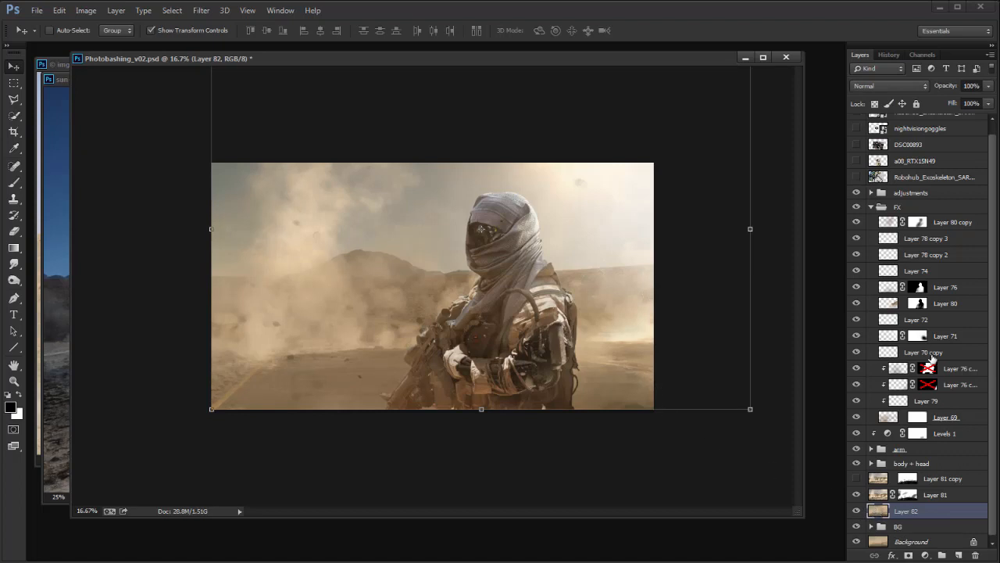
Step: Duplicate the merged background layer and brighten the copy strongly with Levels
key(ctrl+j)
key(ctrl+l)
drag(714, 282, 684, 286)
drag(790, 284, 745, 284)
key(Return)
key(v)
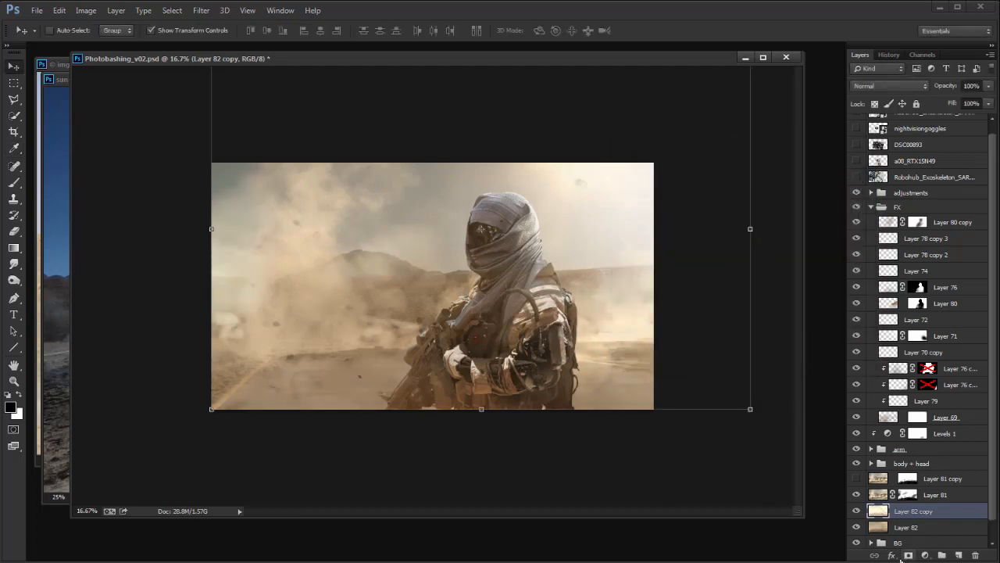
Step: Hide the brightened Layer 82 copy behind an inverted black mask, and compare Layer 81 with its mask disabled and enabled
click(906, 556)
key(ctrl+i)
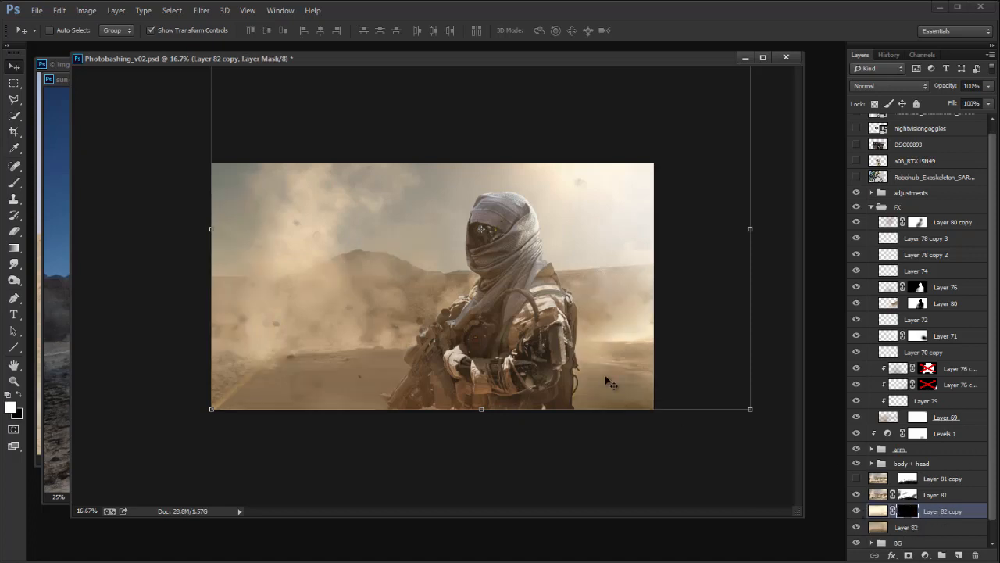
shift+click(907, 494)
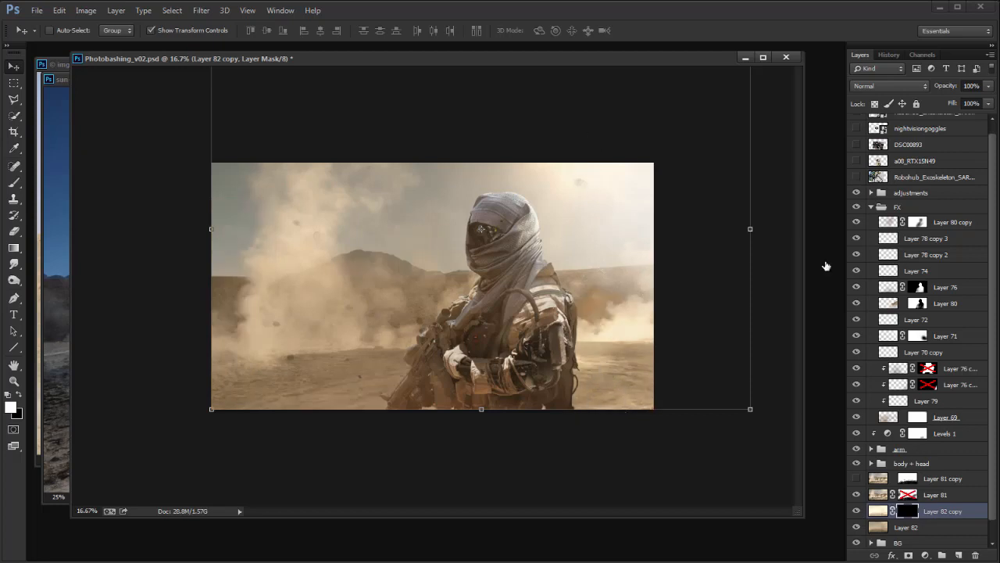
shift+click(906, 494)
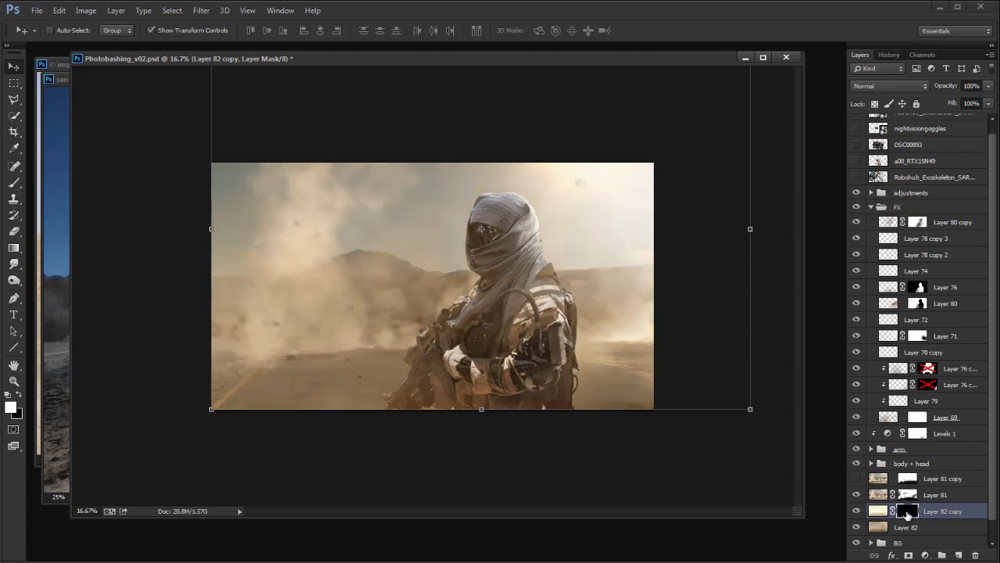
Step: Choose a rough-edged 74 px textured brush for painting on Layer 82 copy's mask
key(b)
right_click(618, 385)
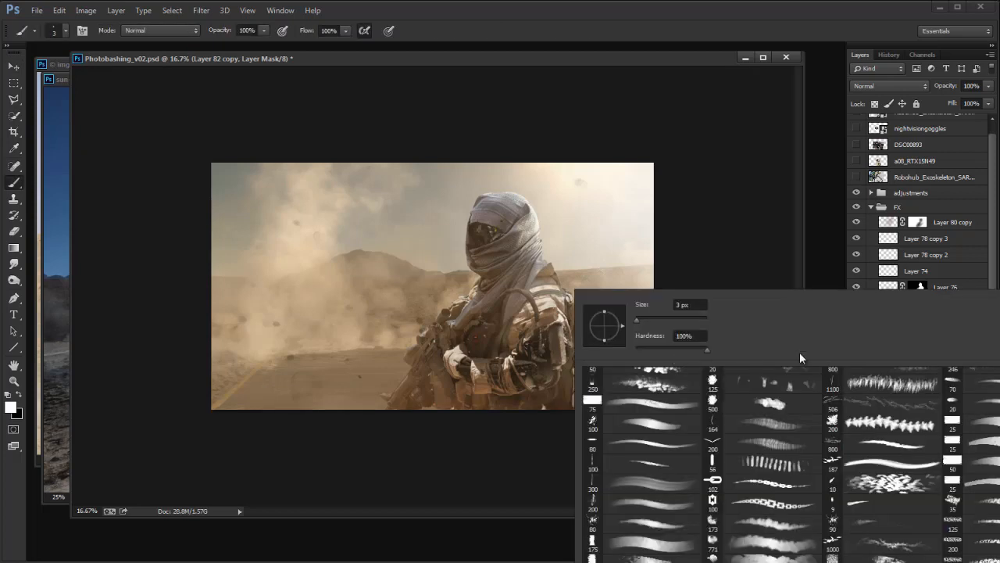
right_click(236, 159)
right_click(283, 168)
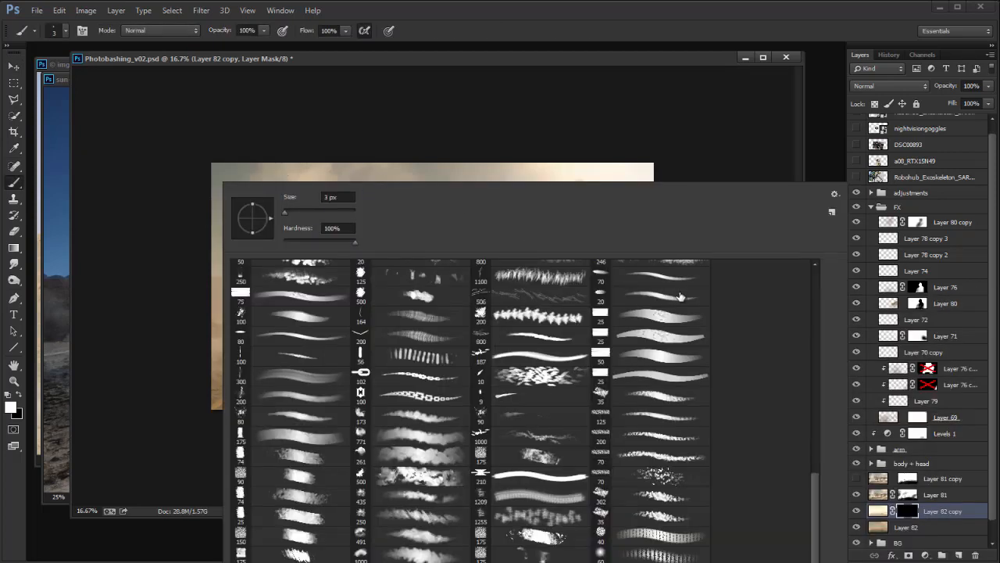
click(301, 495)
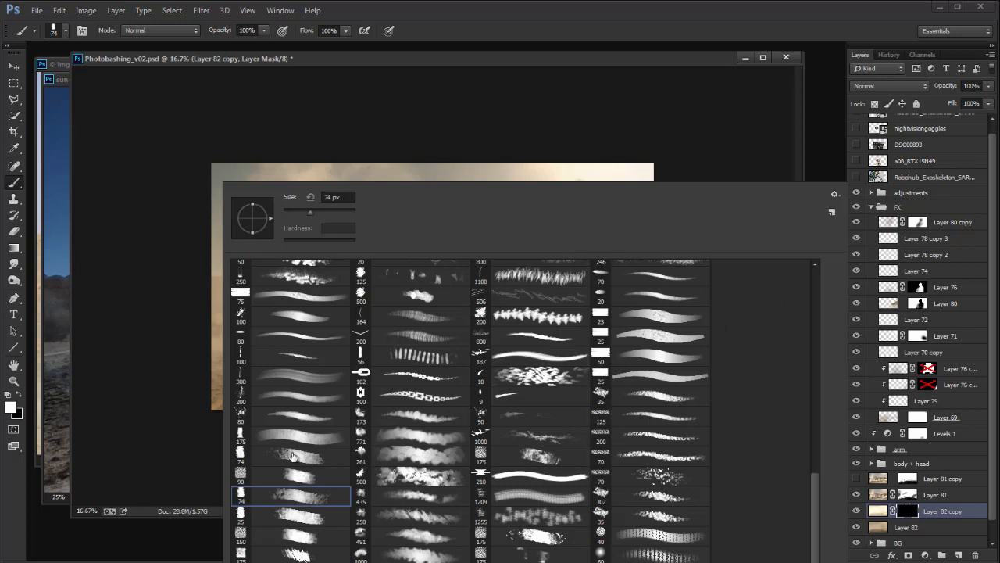
double_click(300, 461)
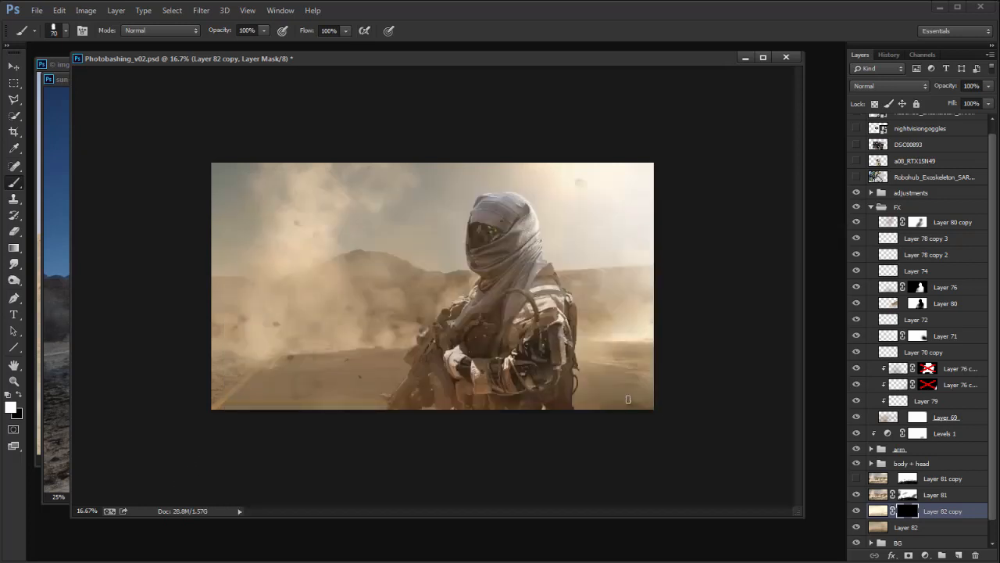
Step: Enlarge the textured brush and paint rough white strokes into Layer 82 copy's mask over the road beside the soldier
key(bracketright)
key(bracketright)
key(bracketright)
key(bracketright)
key(bracketright)
key(bracketright)
key(bracketright)
key(bracketright)
key(bracketright)
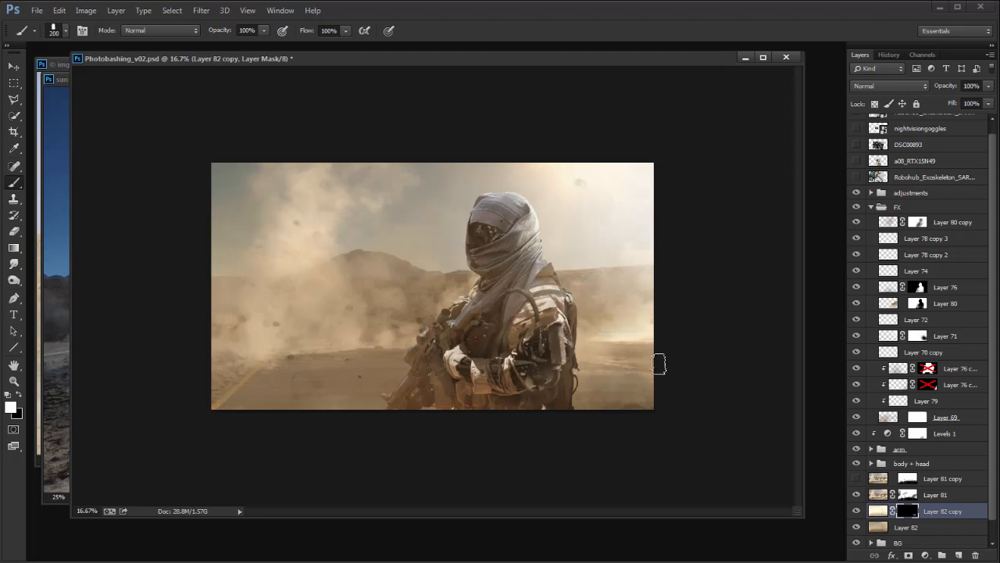
key(bracketright)
key(bracketright)
key(bracketright)
key(bracketright)
key(x)
Step: Unlink Layer 82 copy's mask, transform the painted patch and reposition it over the road to the soldier's right
key(v)
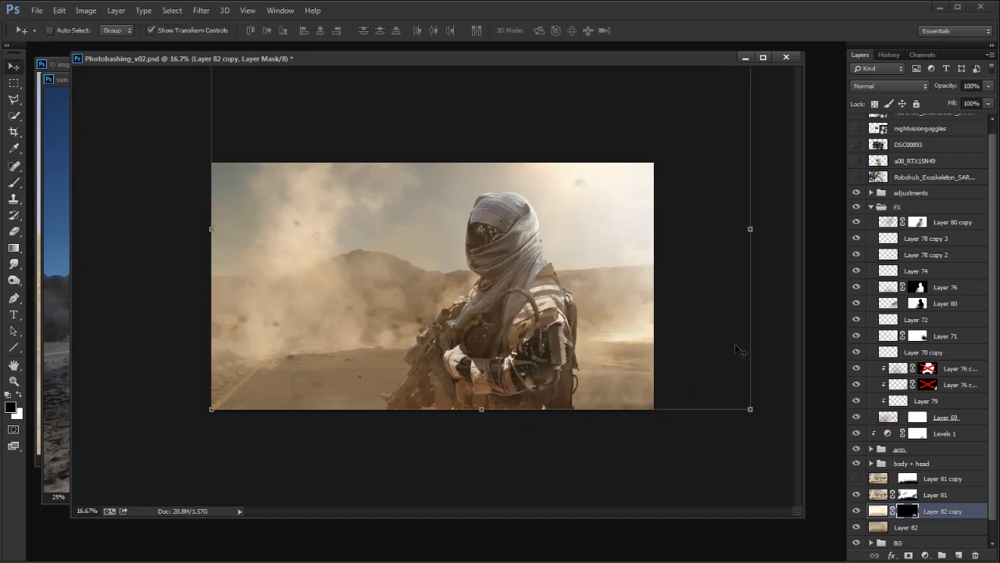
drag(693, 352, 778, 382)
drag(591, 428, 592, 423)
key(Return)
drag(677, 399, 665, 398)
Step: Brighten Layer 82 copy's mask with a Levels white input of 144, and stretch the patch to about 122% width
key(i)
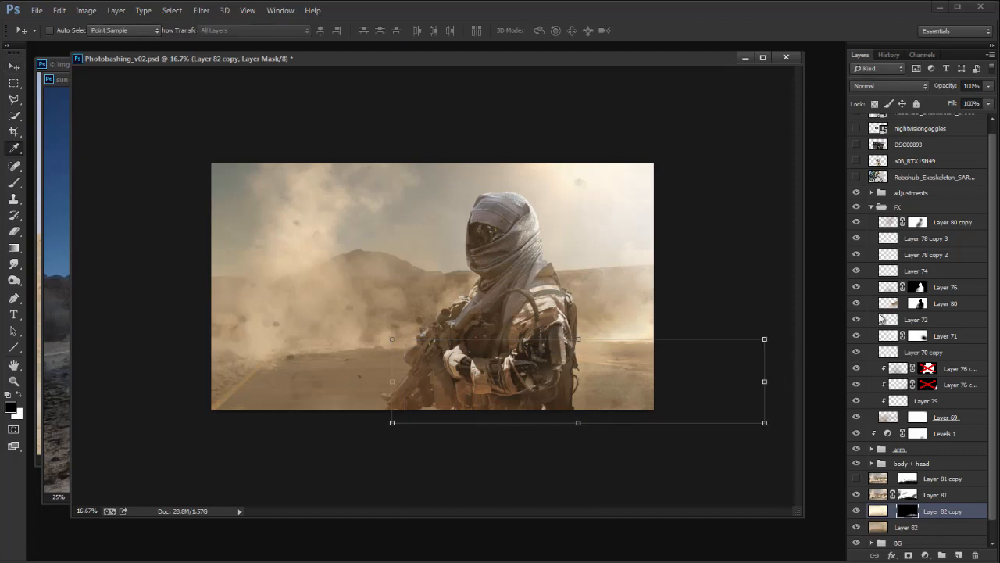
key(ctrl+l)
drag(794, 284, 725, 297)
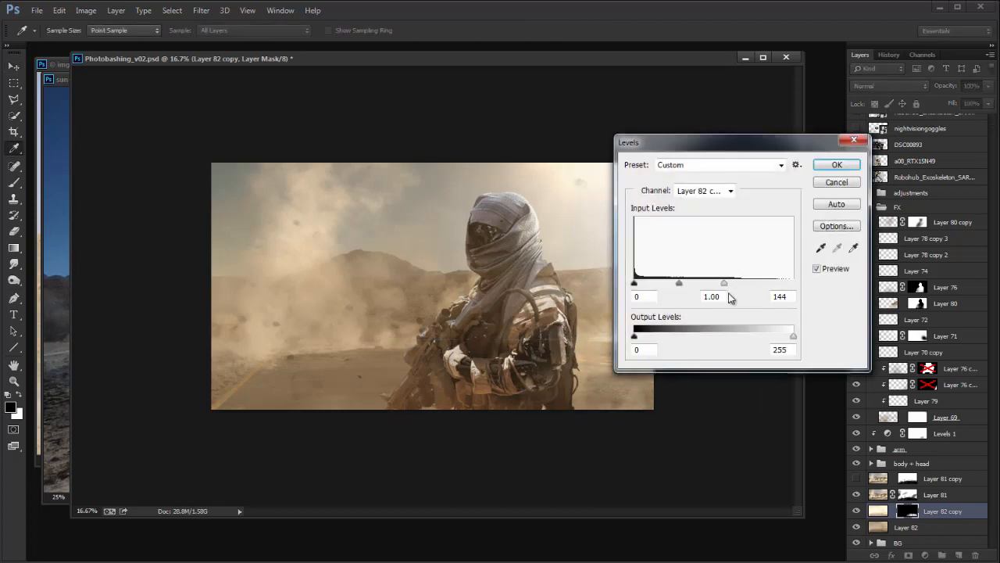
key(Return)
key(ctrl+t)
drag(766, 382, 801, 381)
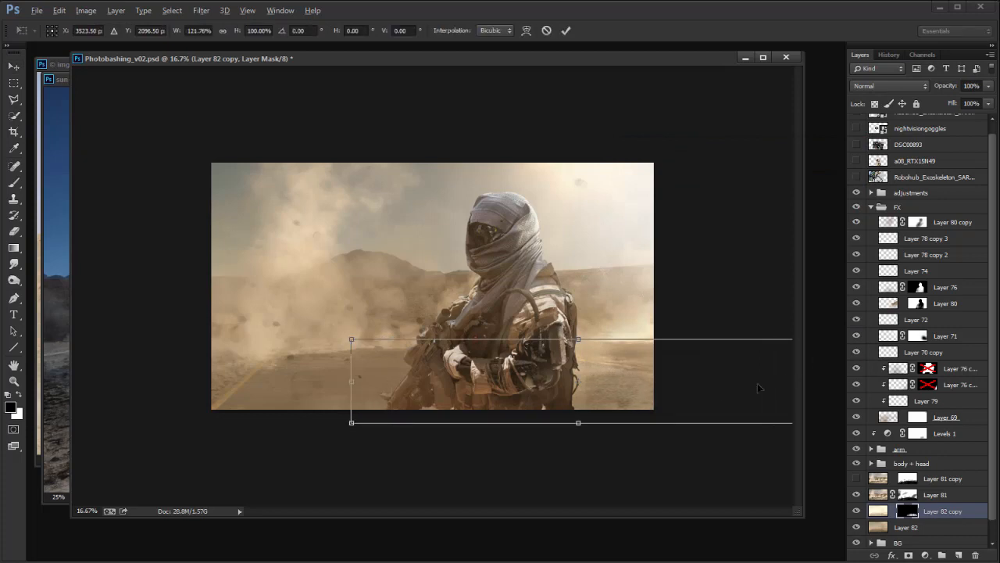
key(Return)
Step: Compare the image with Layer 82 copy hidden and shown, and shift and further widen its mask patch over the road
key(ctrl+plus)
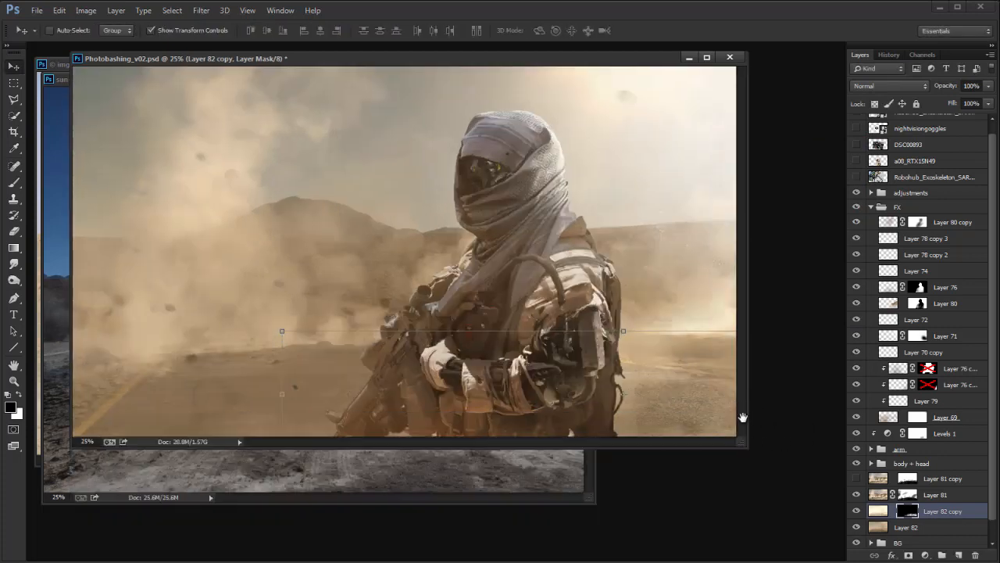
drag(744, 431, 823, 499)
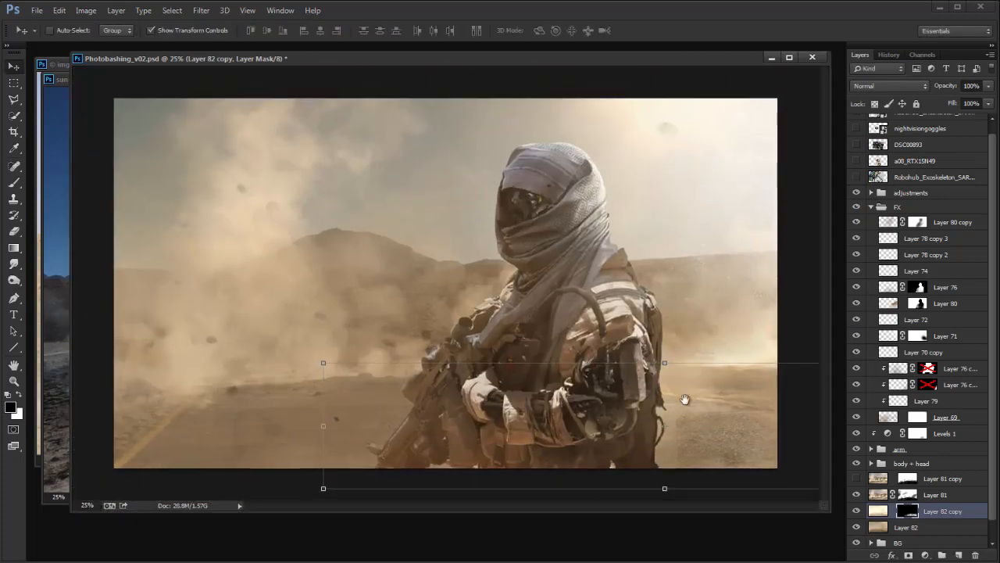
click(858, 512)
click(858, 513)
click(854, 513)
mouse_move(697, 451)
mouse_down()
mouse_move(770, 452)
mouse_move(680, 458)
mouse_up()
drag(405, 426, 335, 434)
drag(652, 462, 700, 466)
key(Return)
Step: Increase the contrast of Layer 82 copy's mask with Levels inputs of 45, 0.51 and 194
key(ctrl+l)
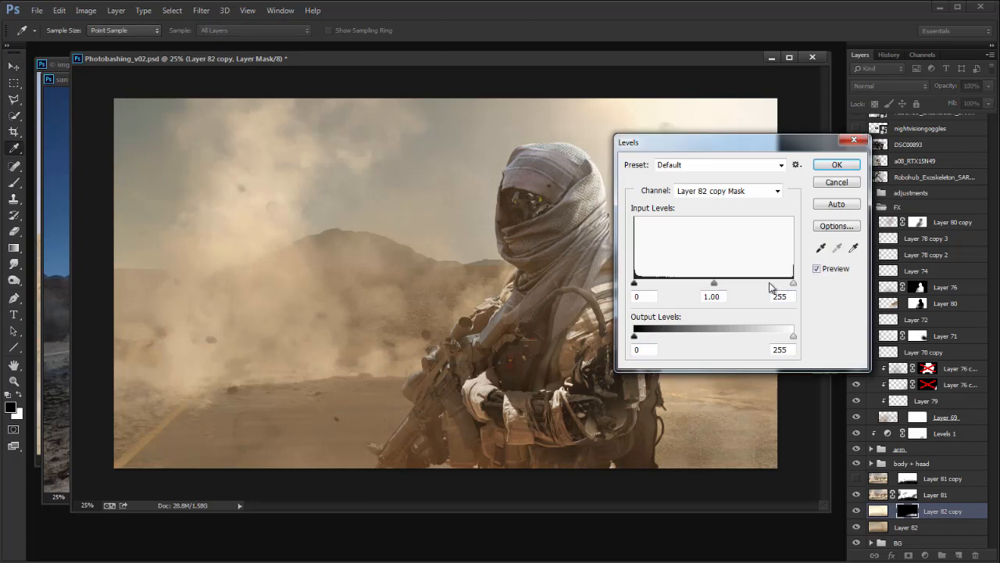
drag(792, 283, 669, 285)
drag(742, 285, 762, 286)
drag(637, 285, 727, 286)
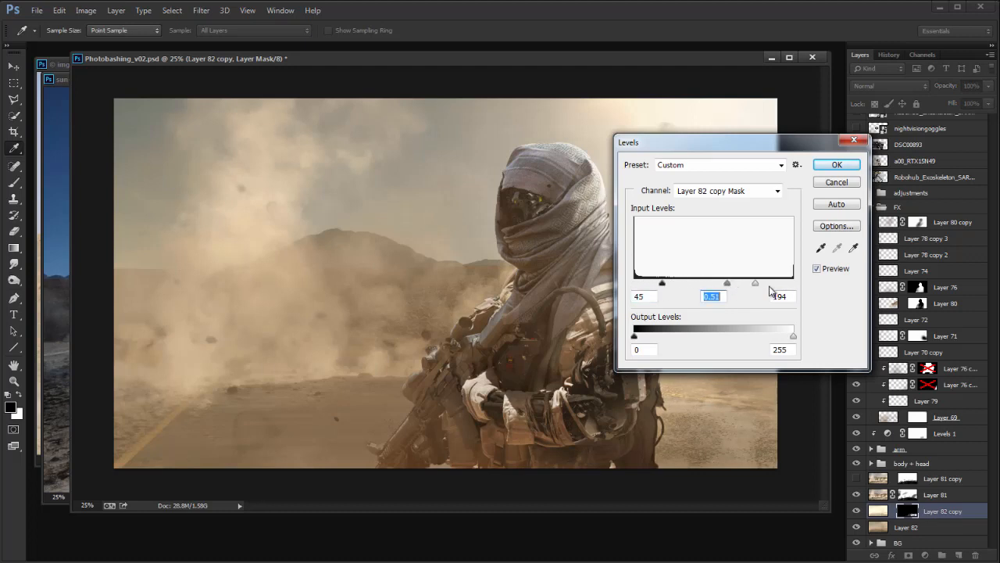
key(Tab)
key(Return)
key(v)
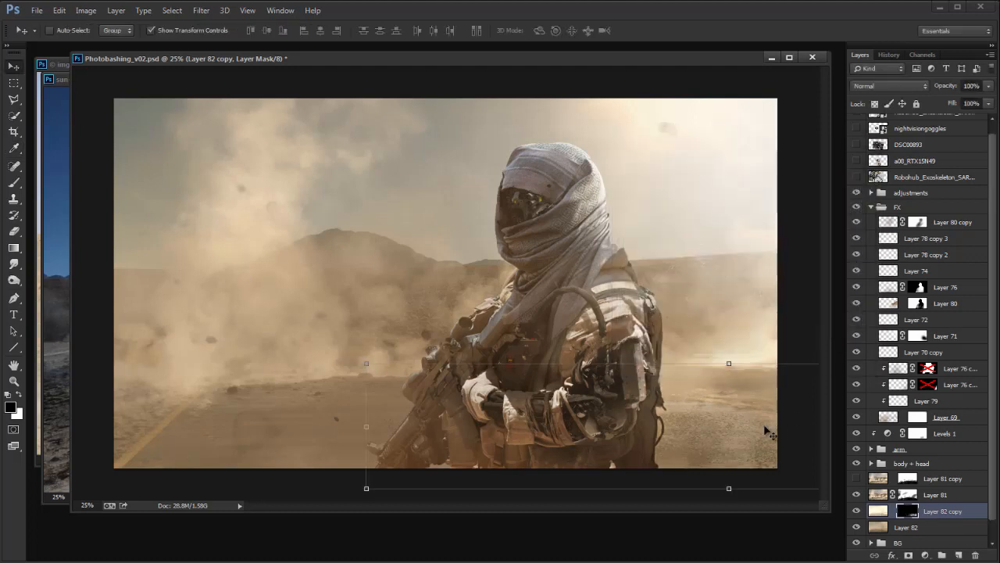
Step: Soften the road patch in the mask with a 1200 px textured eraser, and brighten Layer 82 copy's image with Levels
key(e)
key(x)
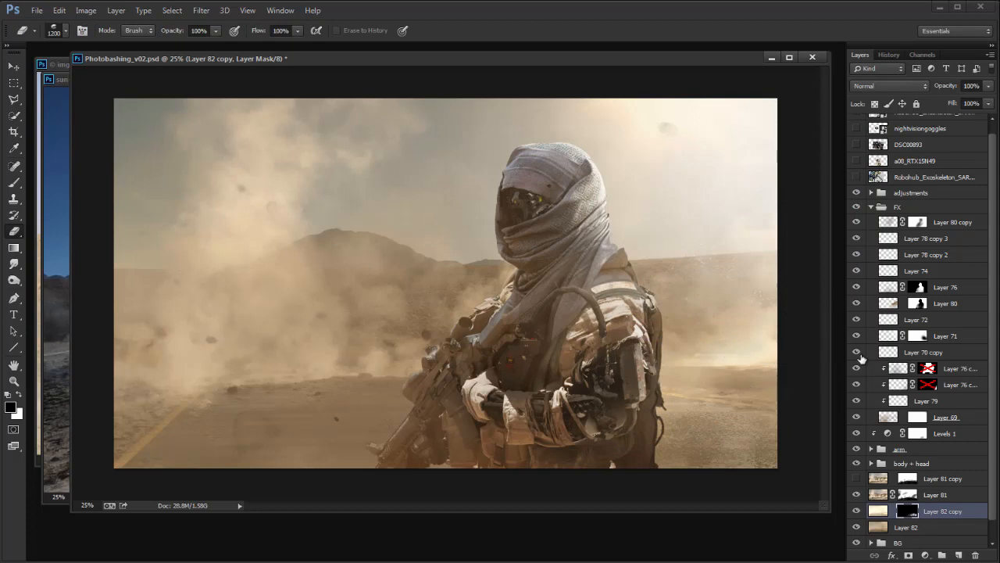
click(878, 511)
key(ctrl+l)
drag(790, 284, 763, 284)
key(Return)
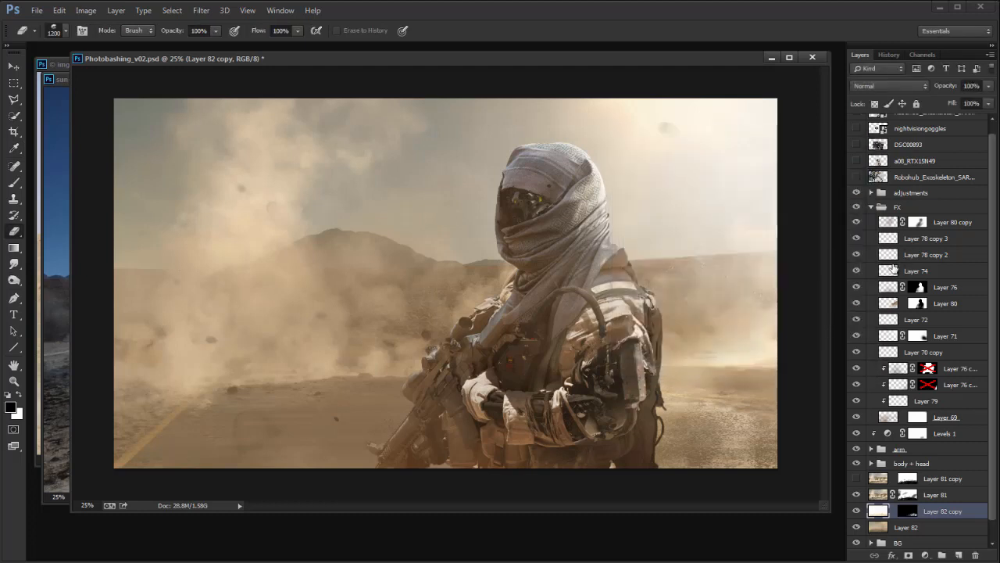
key(ctrl+minus)
drag(522, 317, 785, 477)
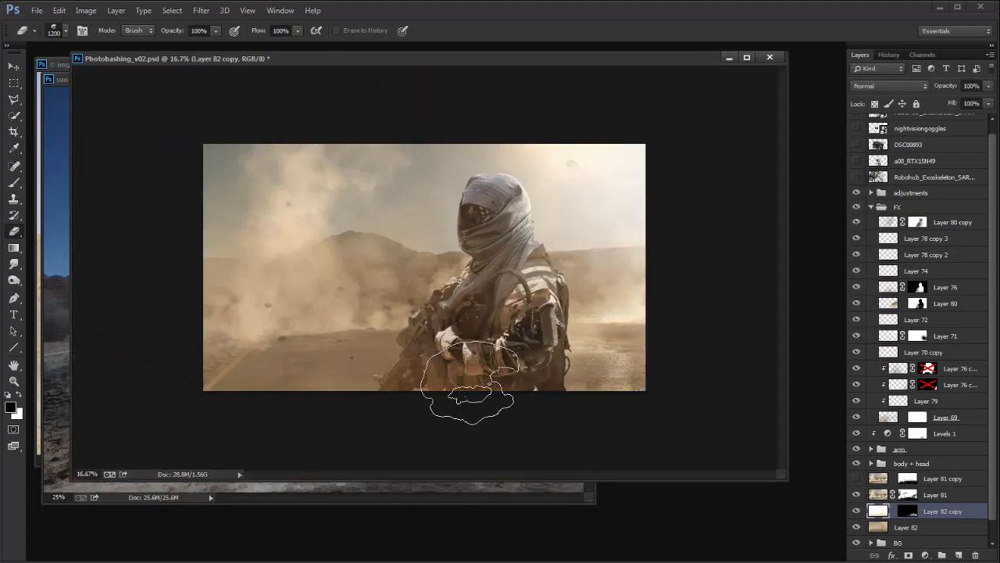
key(x)
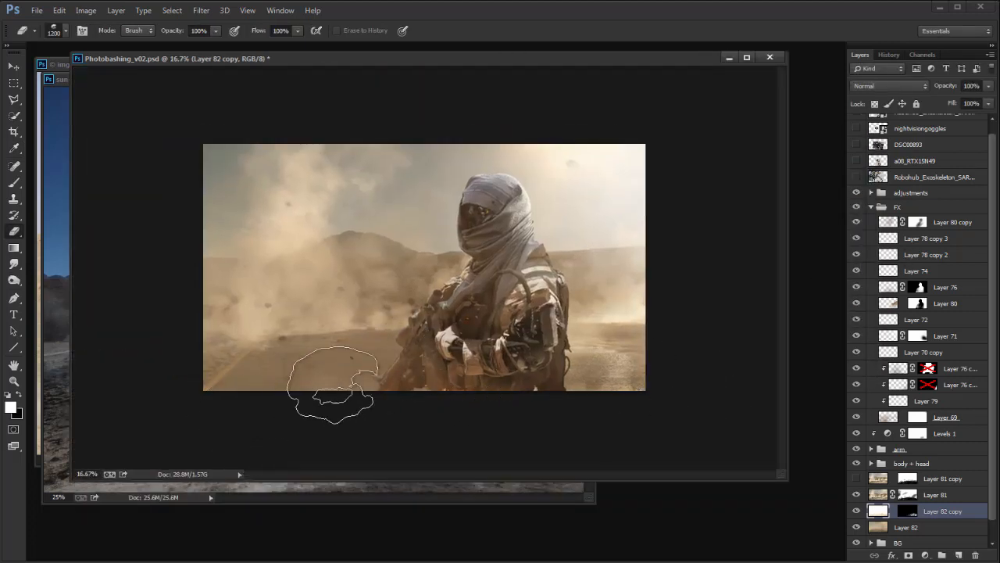
key(b)
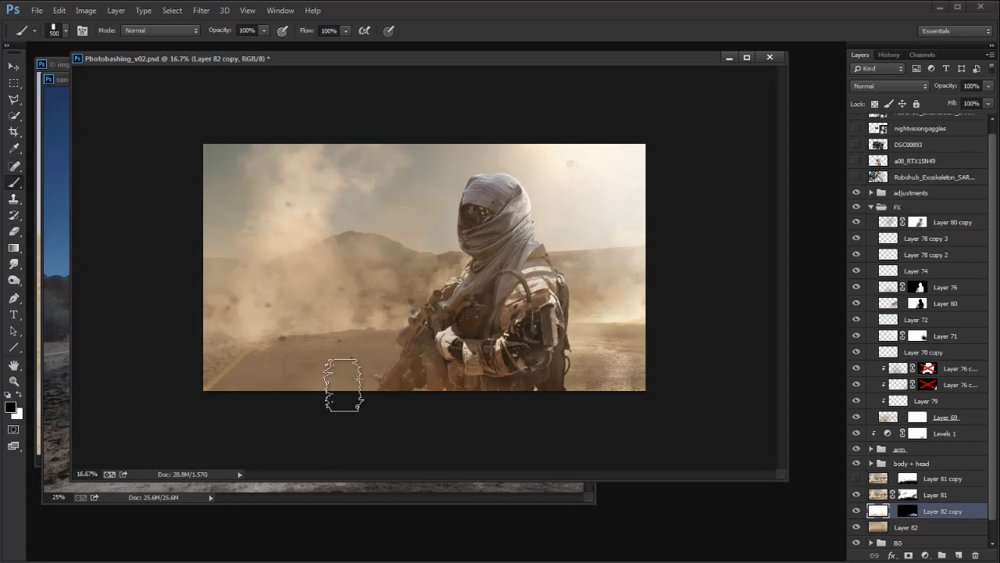
key(x)
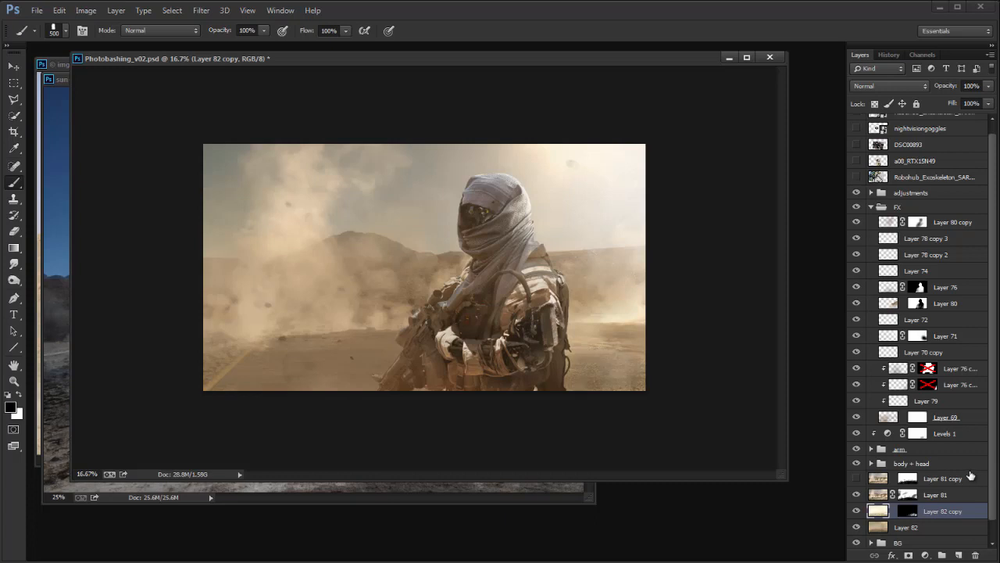
click(889, 54)
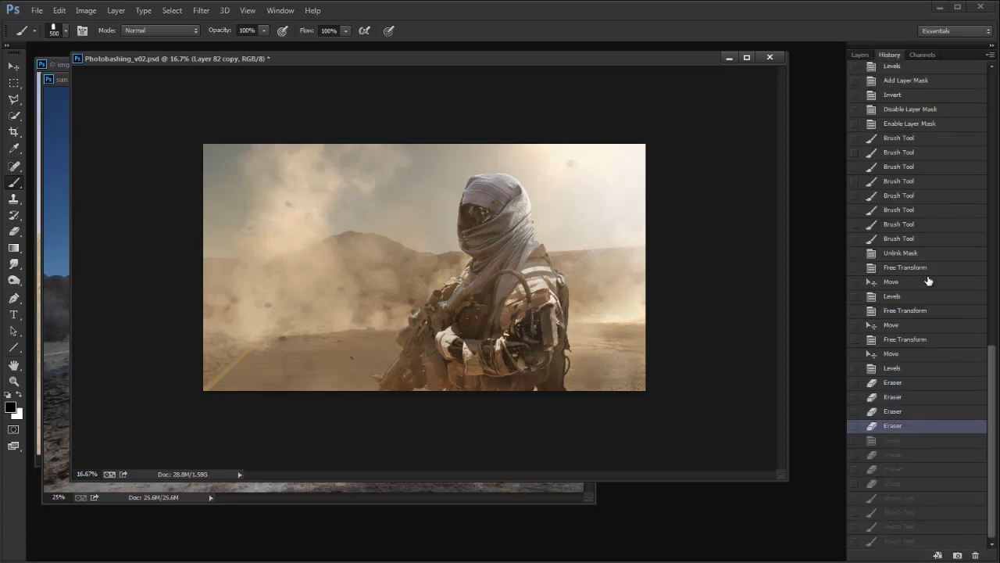
click(906, 440)
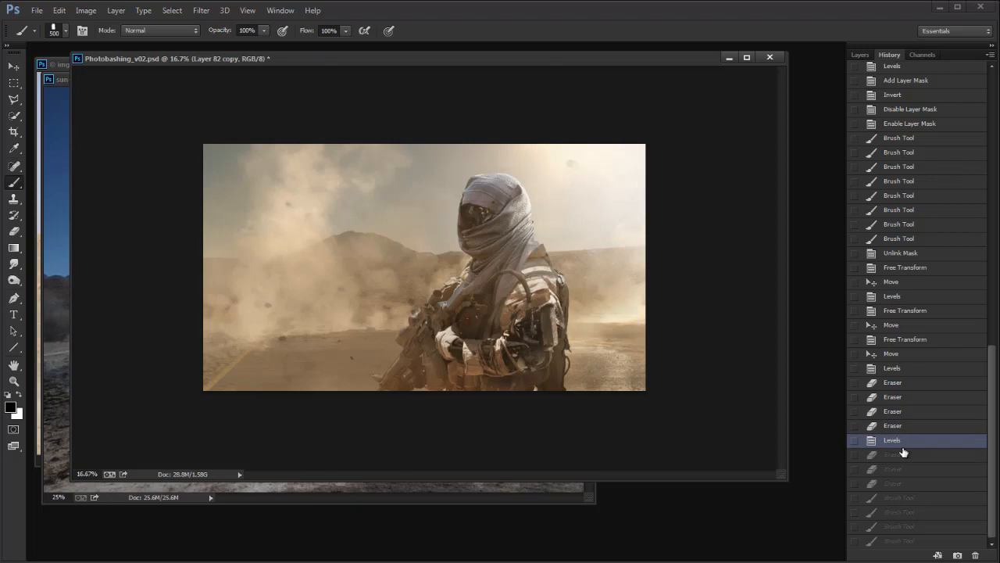
click(859, 55)
Step: Refine the road highlights around the soldier on Layer 82 copy's mask with the textured brush and eraser, reducing the eraser to 175 px
click(908, 511)
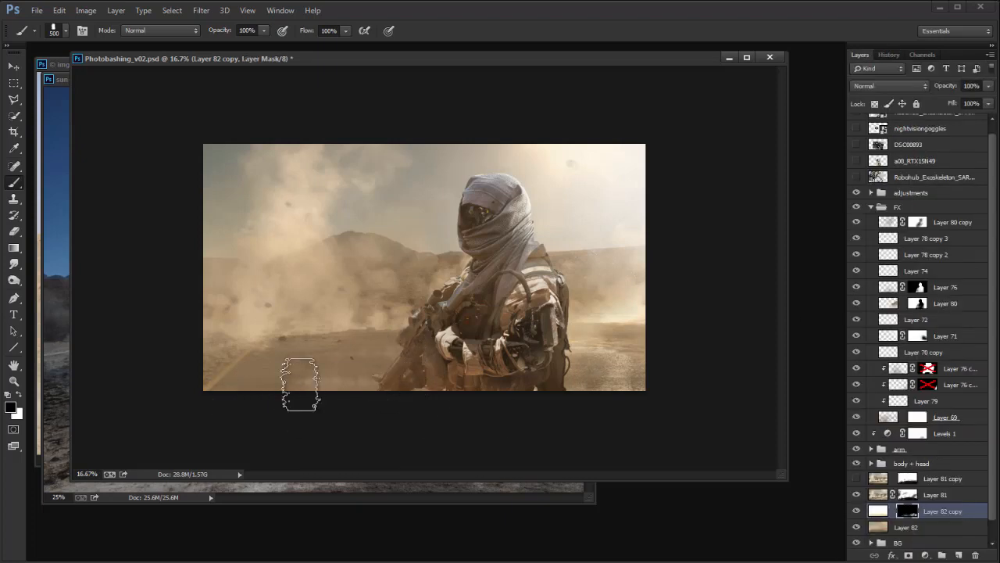
key(e)
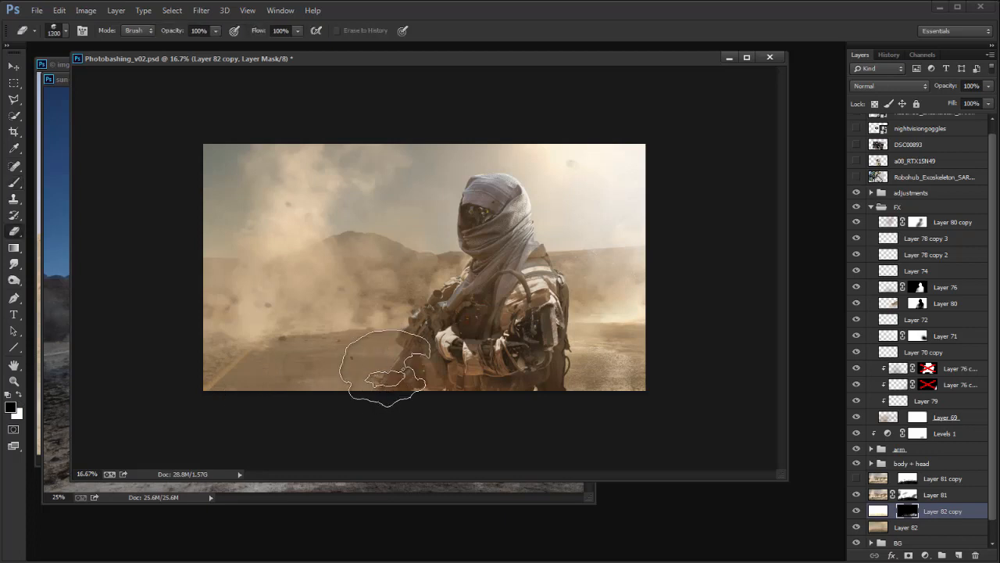
key(bracketleft)
key(bracketleft)
key(bracketleft)
key(bracketleft)
key(bracketleft)
key(bracketleft)
key(bracketleft)
key(bracketleft)
key(bracketleft)
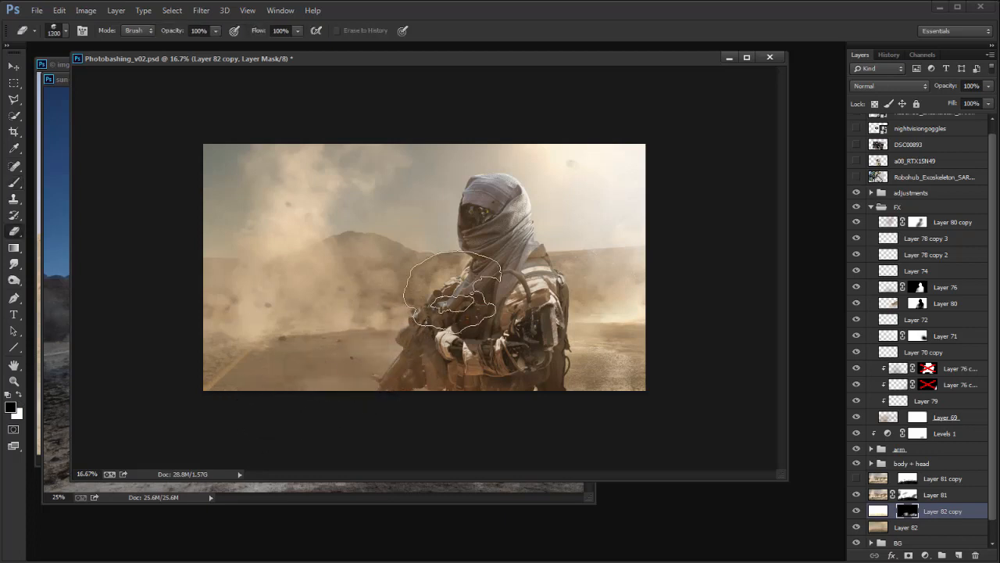
key(bracketleft)
key(bracketleft)
key(bracketleft)
key(x)
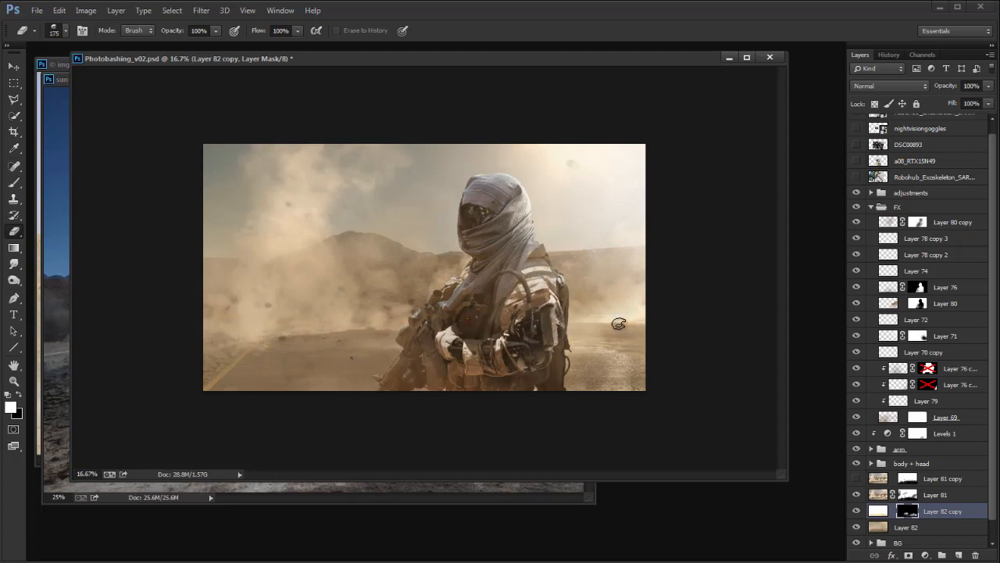
Step: Collapse the FX group, expand the adjustments group, show its lower Hue/Saturation layer and set Levels 3's opacity to 50%
click(994, 119)
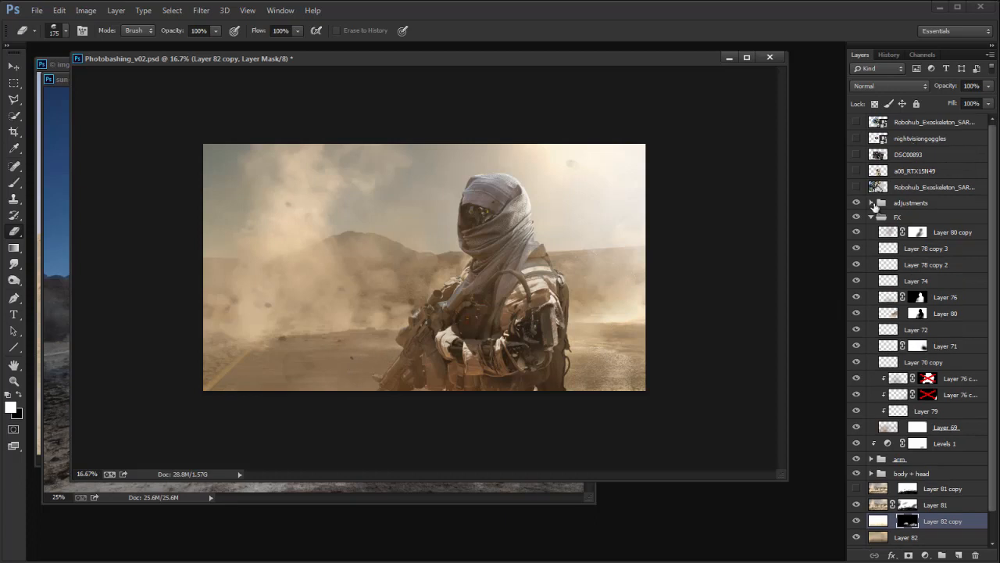
click(871, 215)
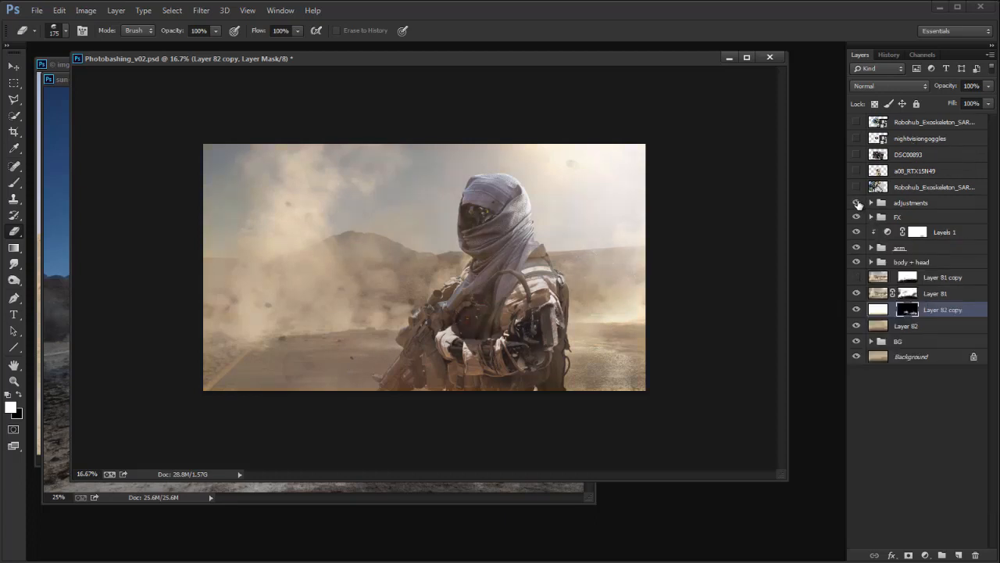
click(872, 204)
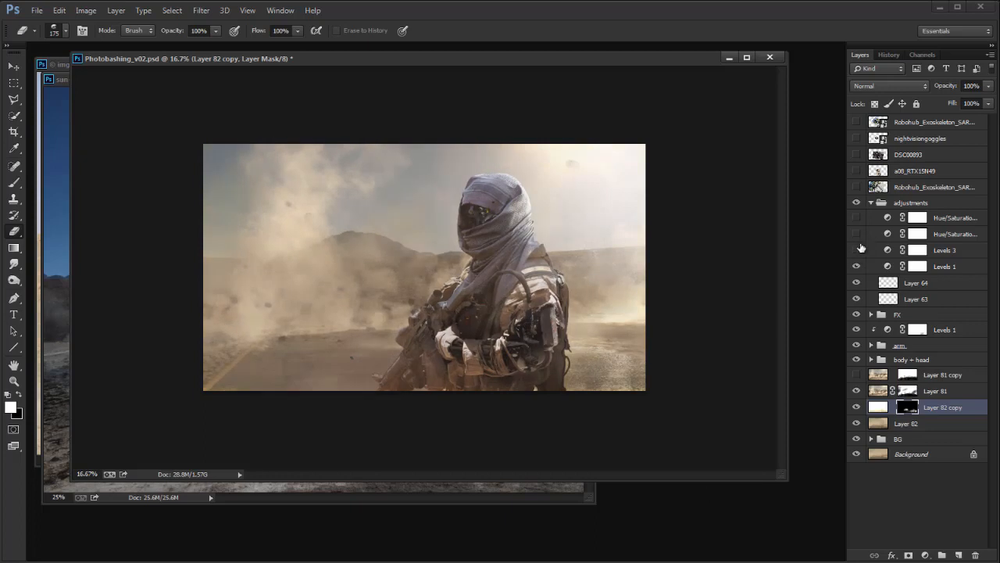
click(942, 251)
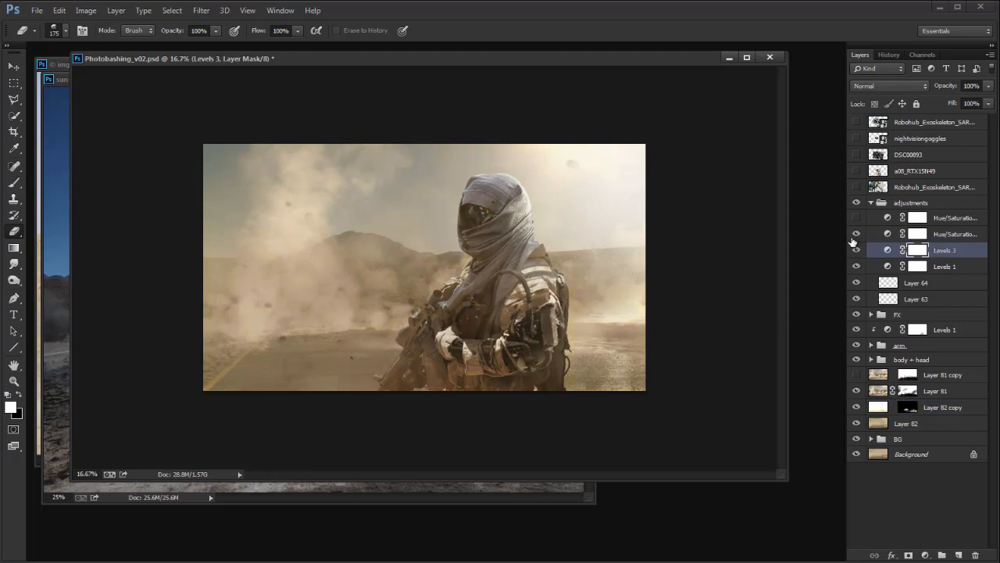
drag(988, 86, 945, 102)
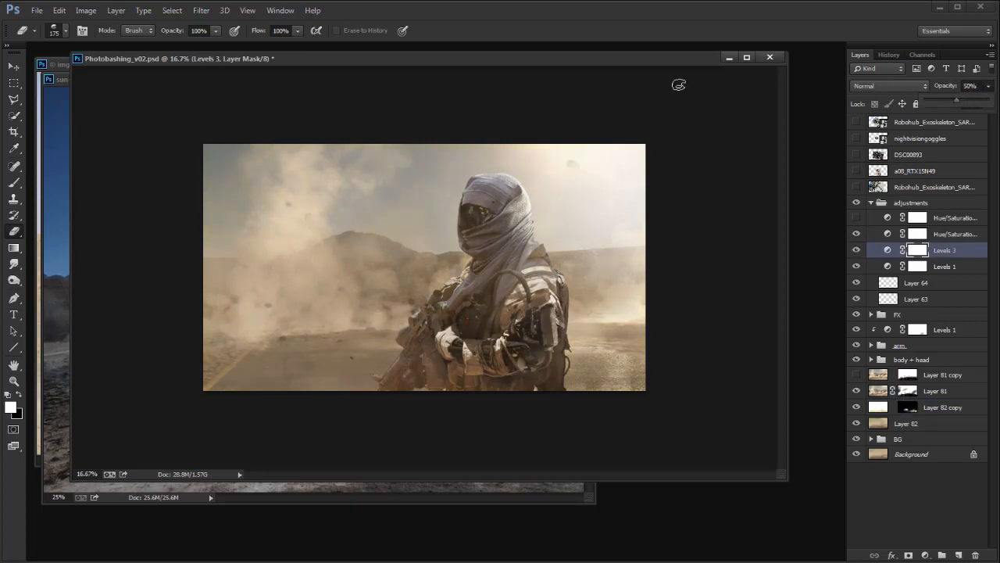
drag(619, 63, 619, 67)
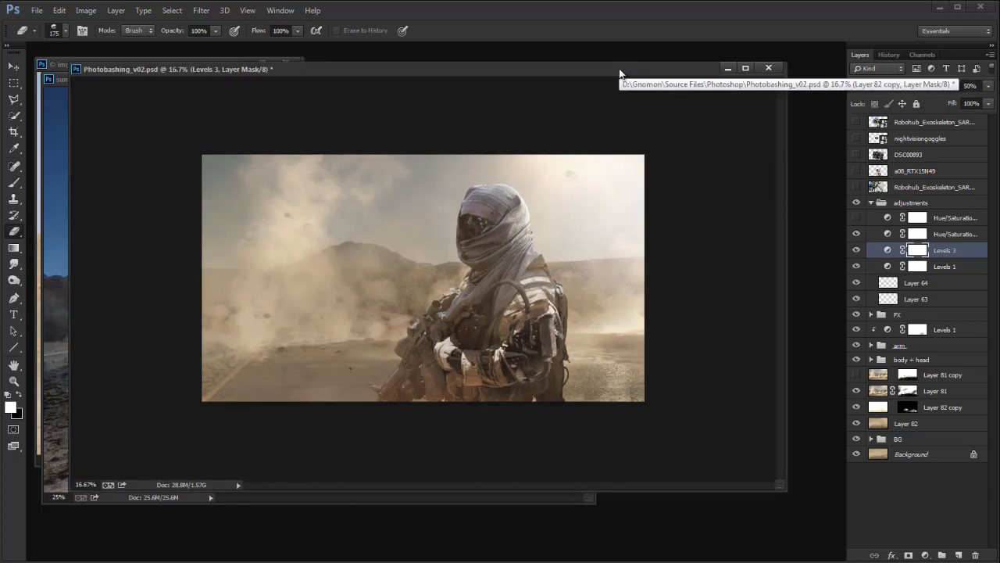
Step: Add a Levels adjustment layer above Hue/Saturation 1 and raise its black input level to 20
click(939, 237)
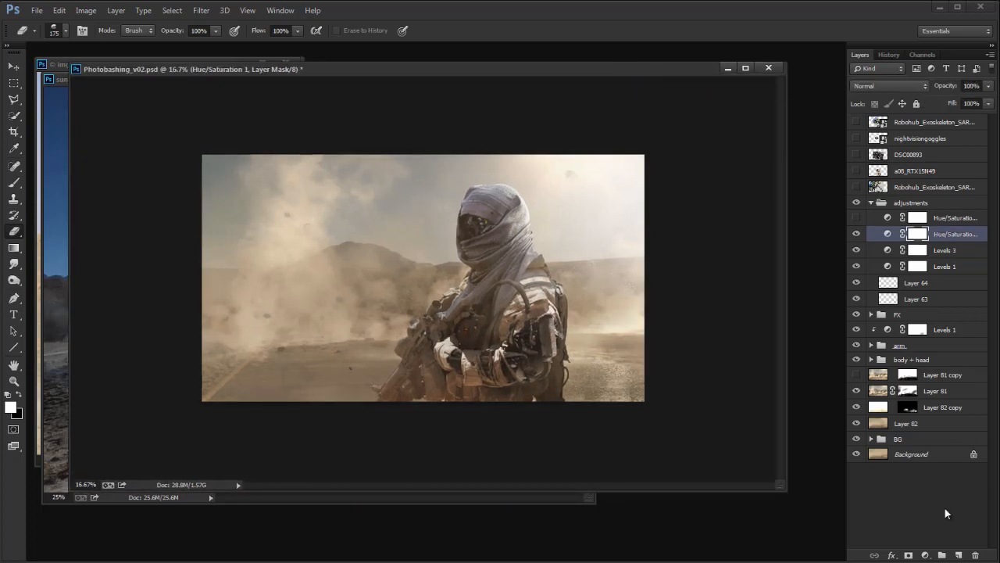
click(925, 555)
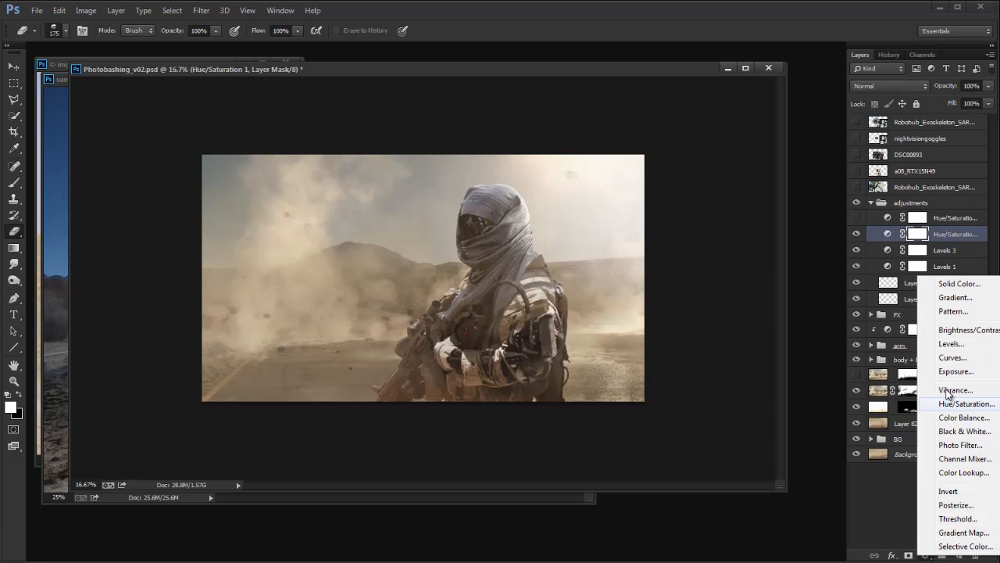
click(969, 348)
drag(669, 371, 678, 370)
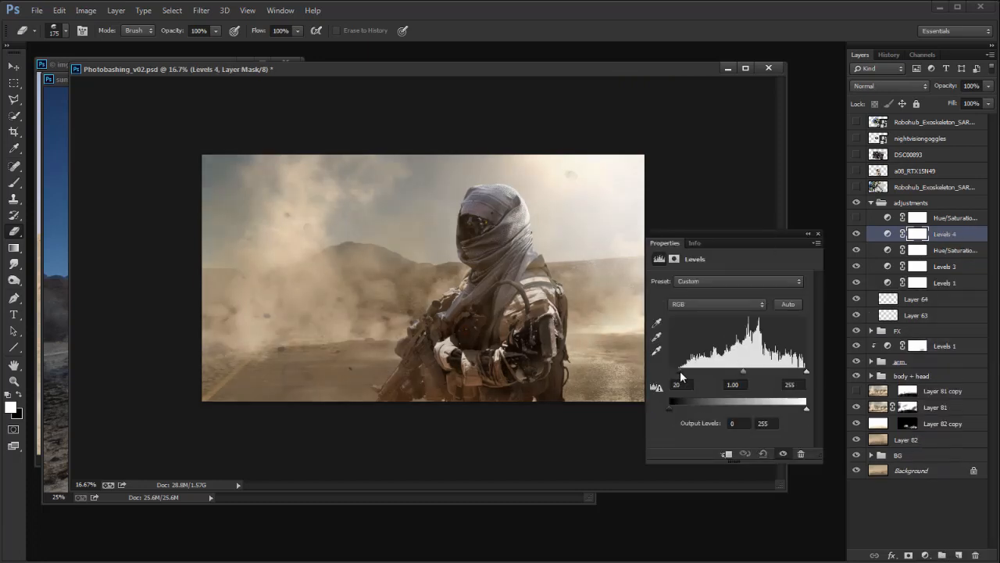
Step: Set Levels 4's input levels to 8, 0.74 and 248, and raise its output black level to 21
drag(743, 371, 757, 371)
drag(674, 371, 673, 372)
drag(670, 408, 676, 409)
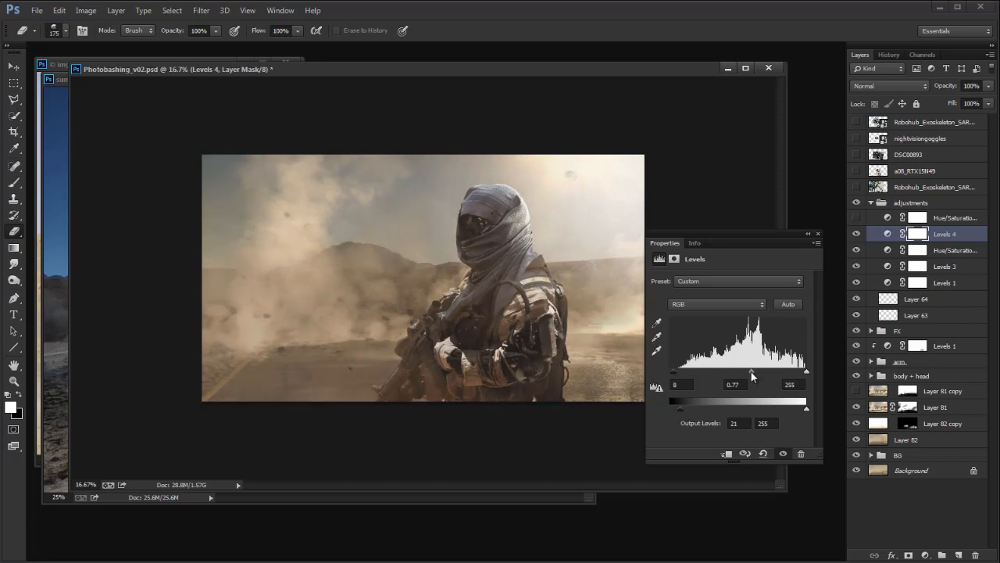
drag(805, 370, 803, 373)
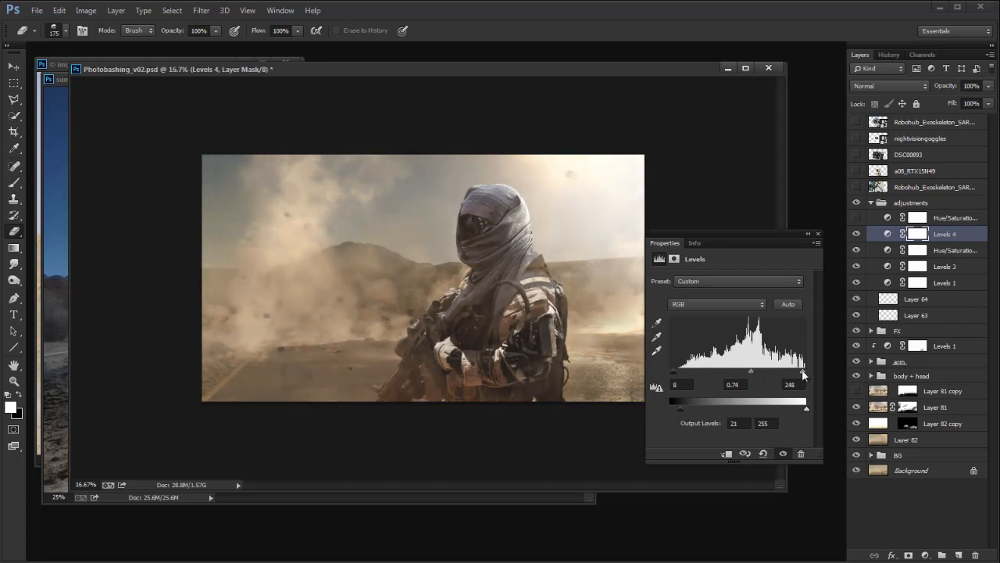
click(814, 234)
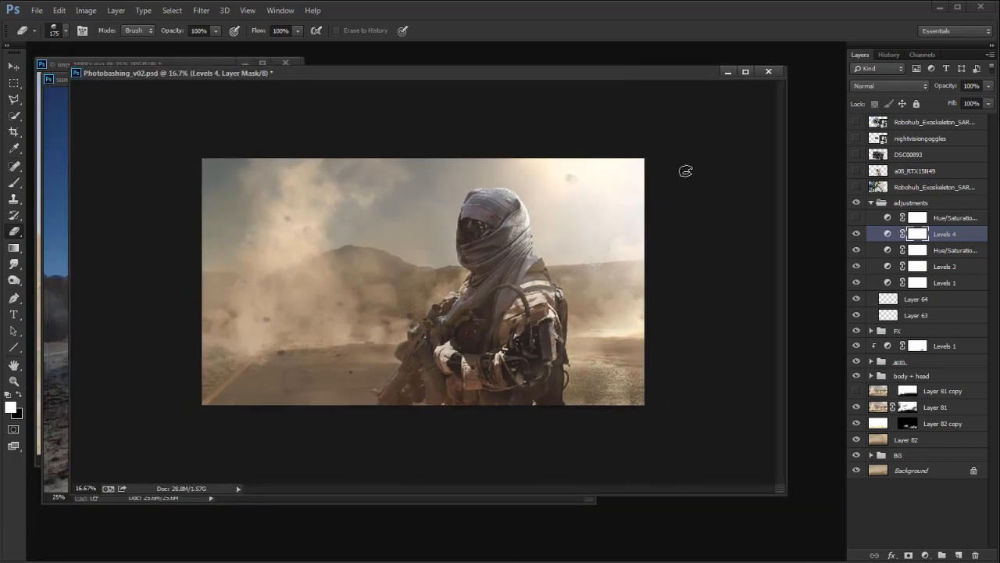
Step: Select Layer 82 copy's mask and choose the 700 px textured brush preset for painting
key(ctrl+plus)
drag(733, 450, 794, 494)
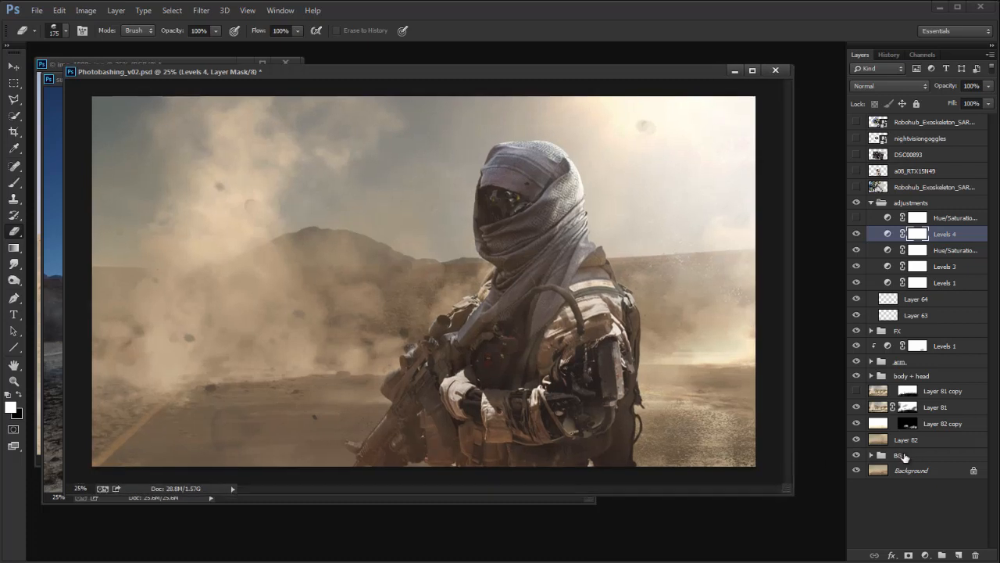
click(905, 424)
key(b)
right_click(726, 427)
right_click(230, 128)
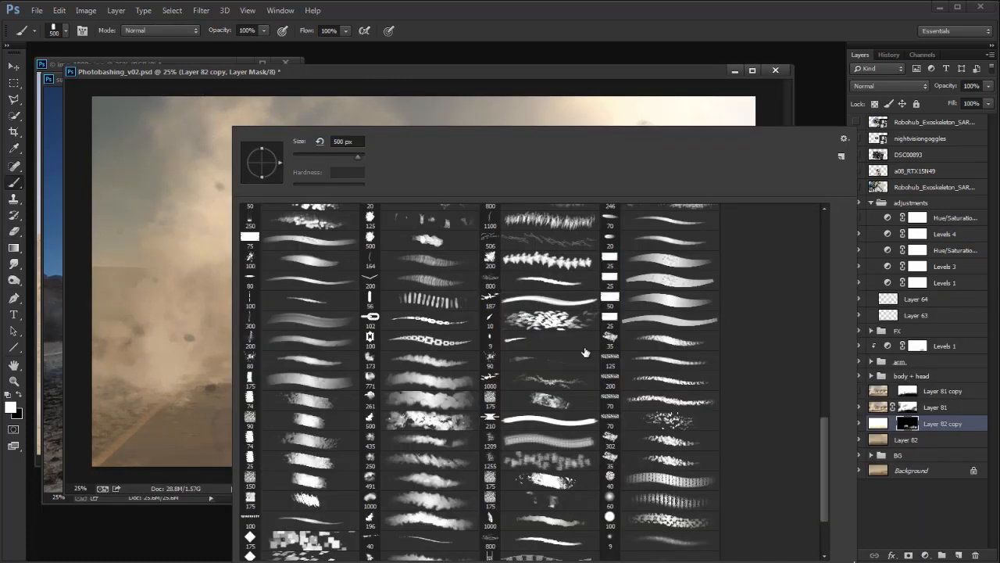
click(823, 250)
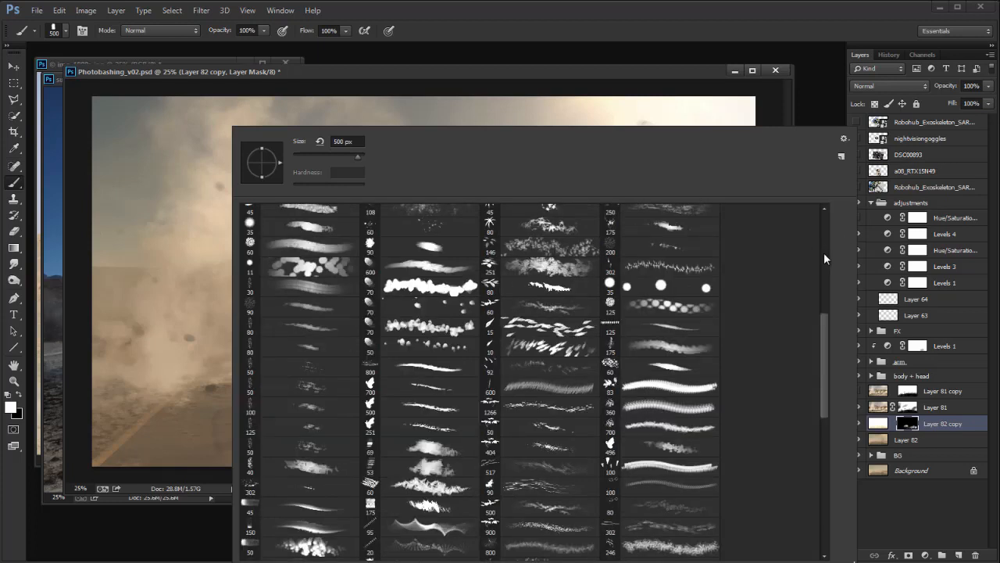
click(823, 250)
drag(823, 280, 827, 420)
click(427, 299)
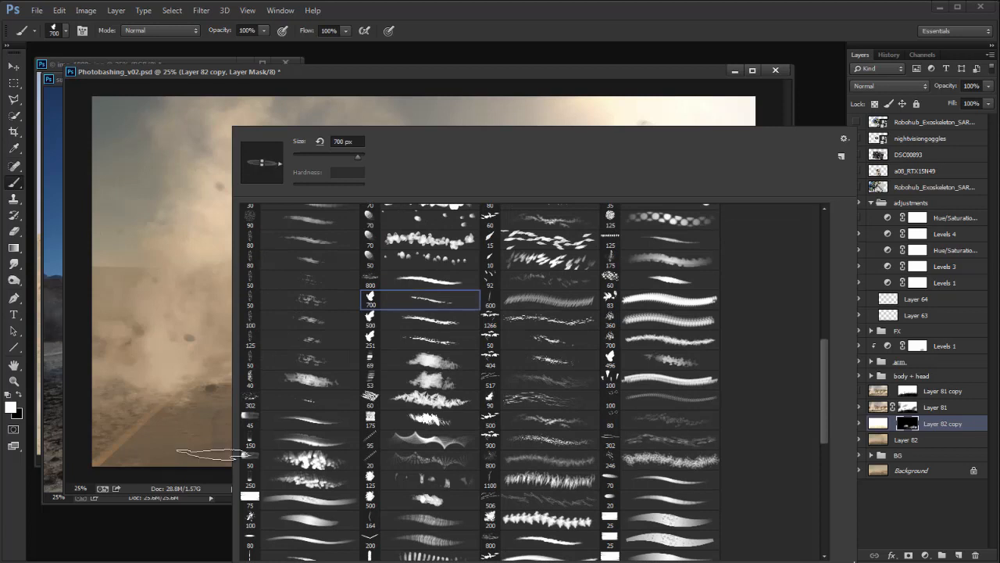
Step: Reduce the textured brush to 70 px
click(217, 452)
key(bracketleft)
key(bracketleft)
key(bracketleft)
key(bracketleft)
key(bracketleft)
key(bracketleft)
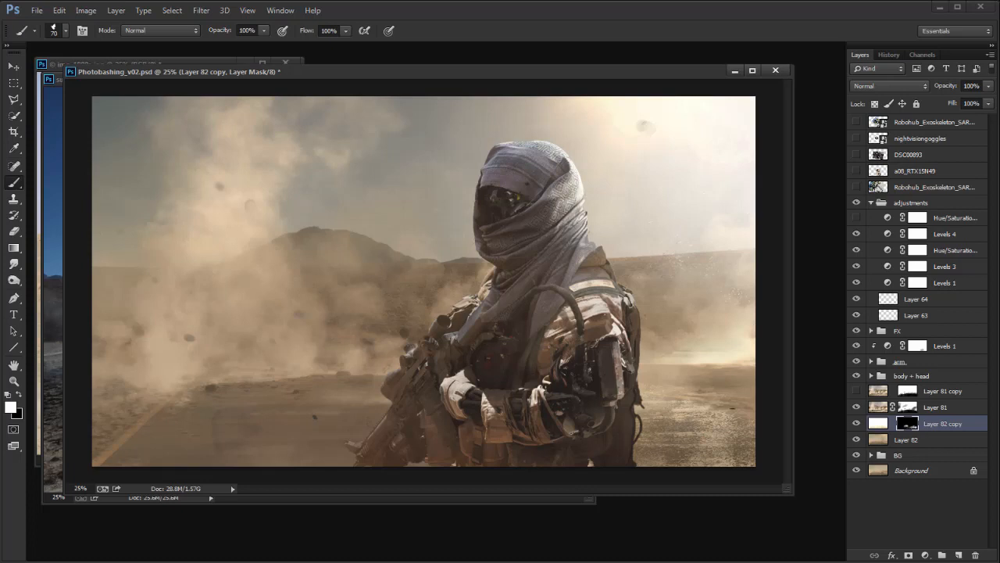
Step: Enlarge the textured brush to 800 px and touch up the road highlights beside the soldier on Layer 82 copy's mask
key(x)
key(bracketright)
key(bracketright)
key(bracketright)
key(bracketright)
key(bracketright)
key(bracketright)
key(bracketright)
key(bracketright)
key(bracketright)
key(bracketright)
key(bracketright)
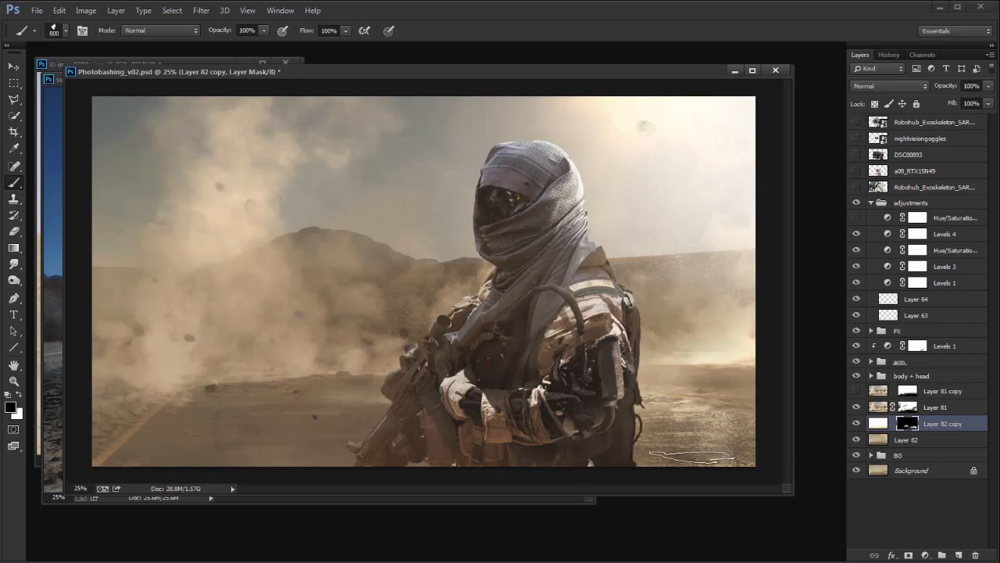
drag(660, 450, 672, 458)
key(x)
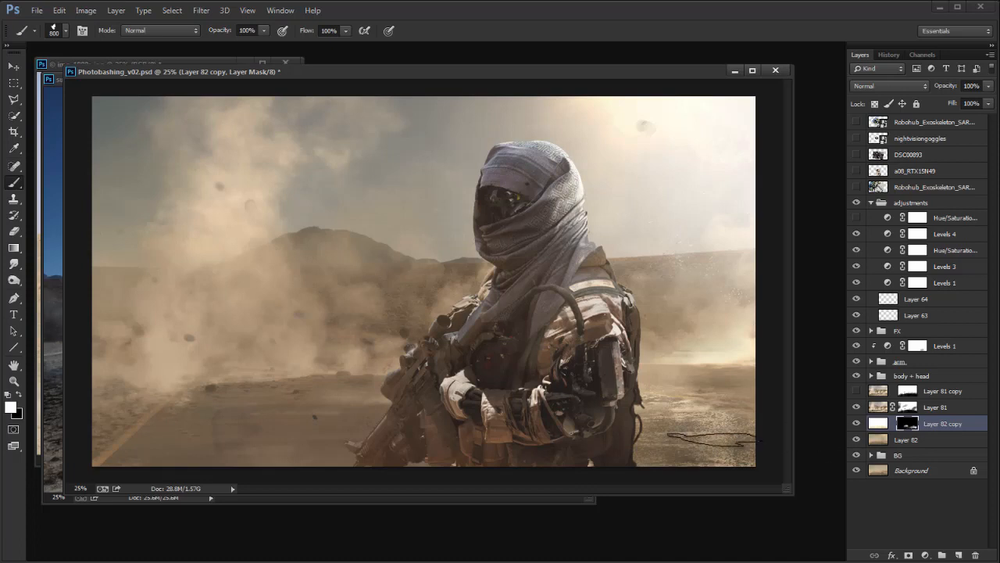
key(x)
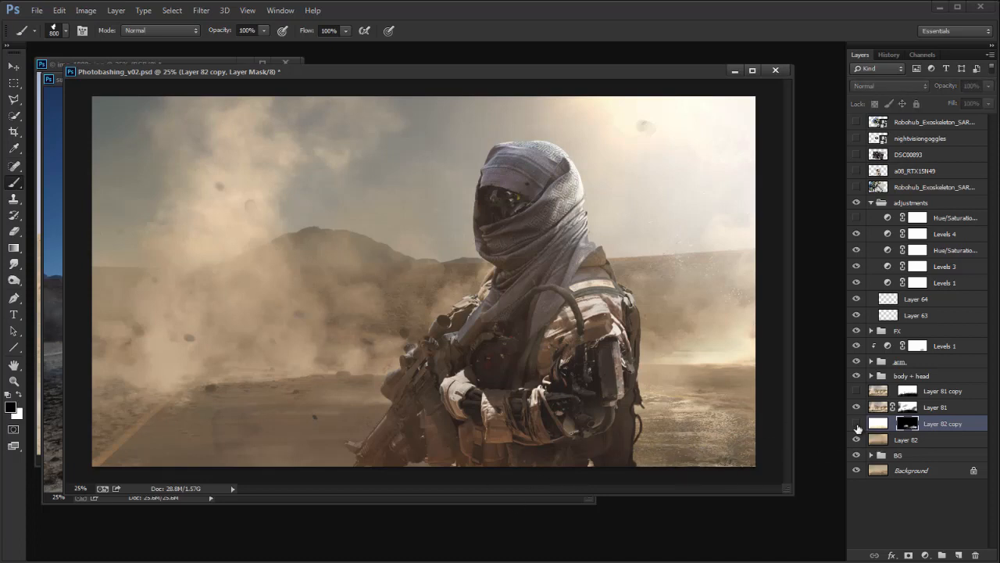
Step: Check Layer 81's mask and Layer 82 copy's image to see which one affects the road
click(910, 407)
key(x)
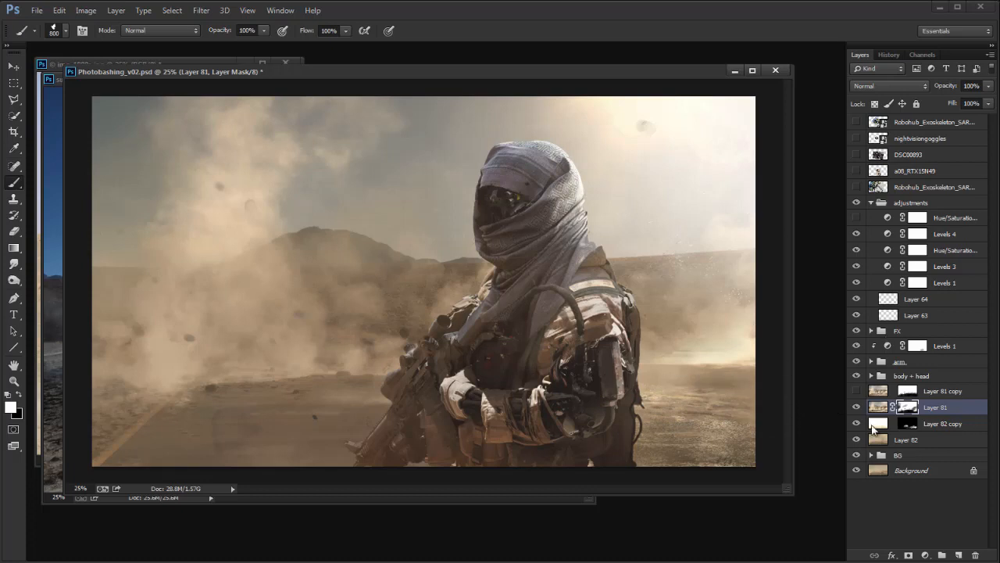
right_click(871, 424)
click(825, 450)
key(x)
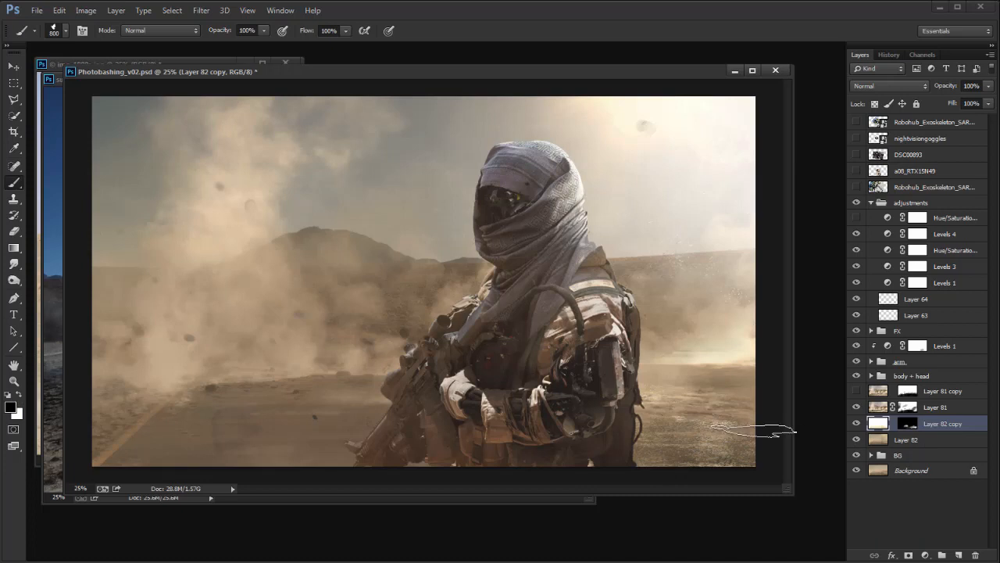
Step: Compare the whole picture with Hue/Saturation 2 shown and hidden, leaving that layer hidden
key(ctrl+minus)
drag(516, 333, 756, 497)
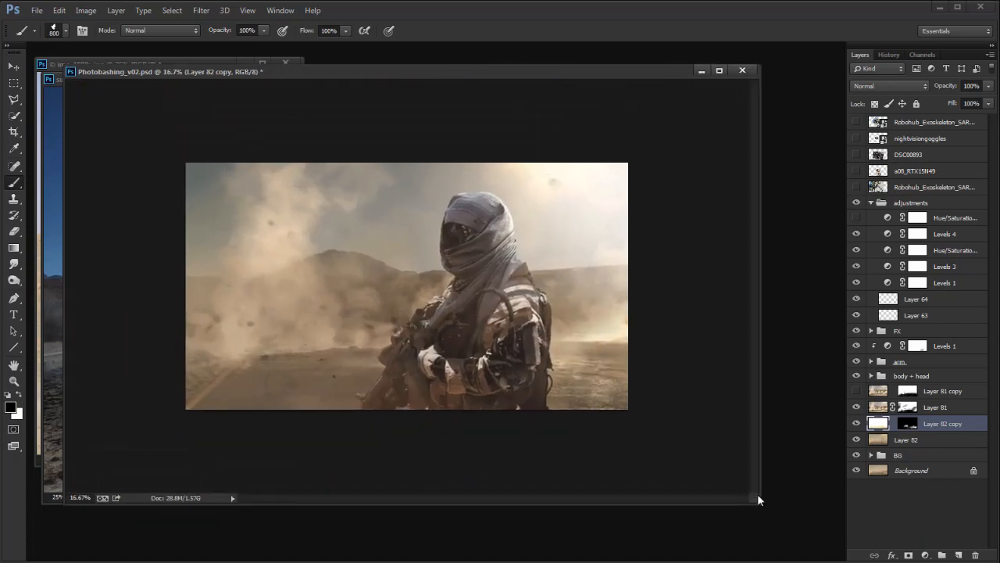
click(951, 220)
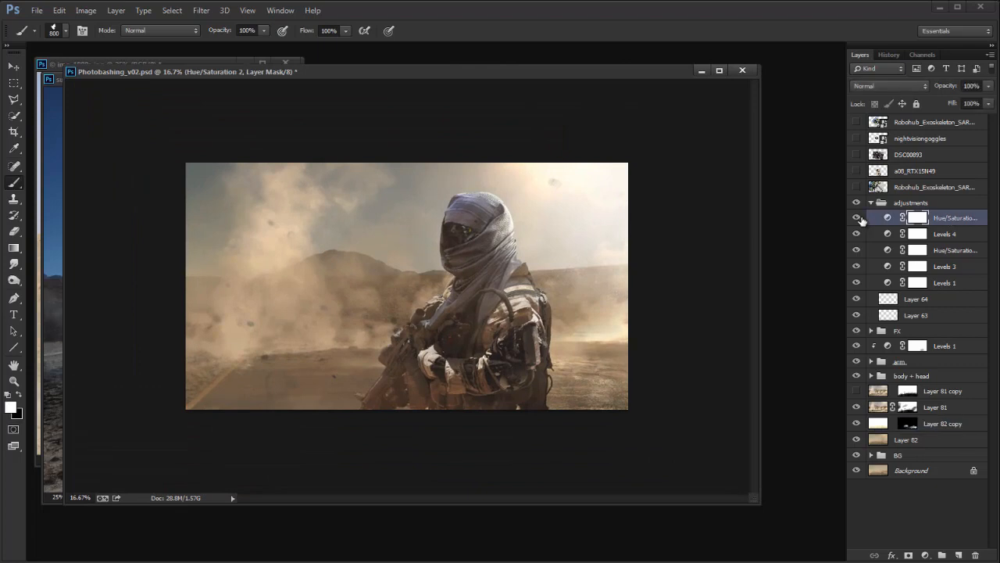
click(857, 219)
click(856, 218)
click(857, 218)
click(856, 219)
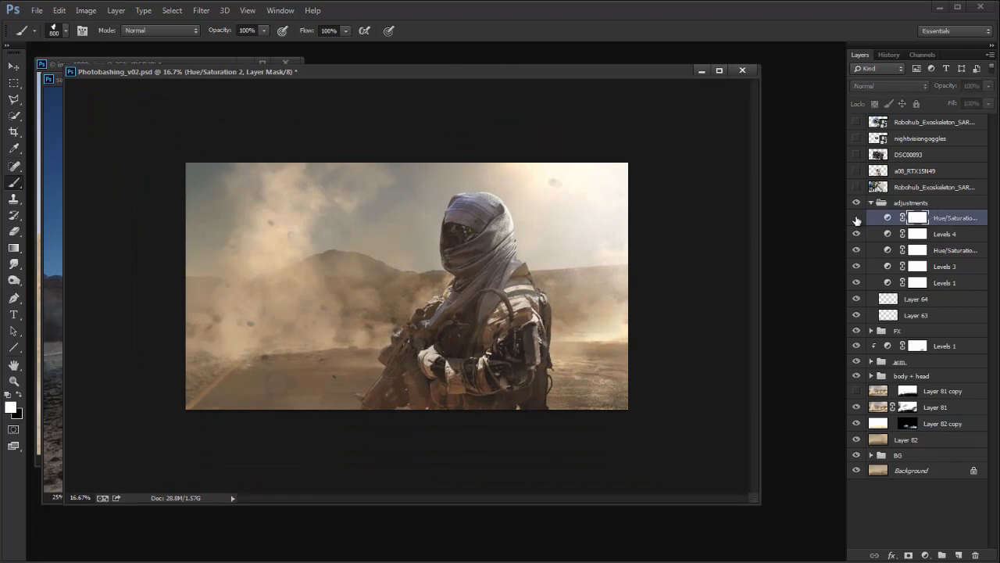
Step: Add a Hue/Saturation adjustment layer above Levels 4 and raise the Blues saturation to +45
click(945, 236)
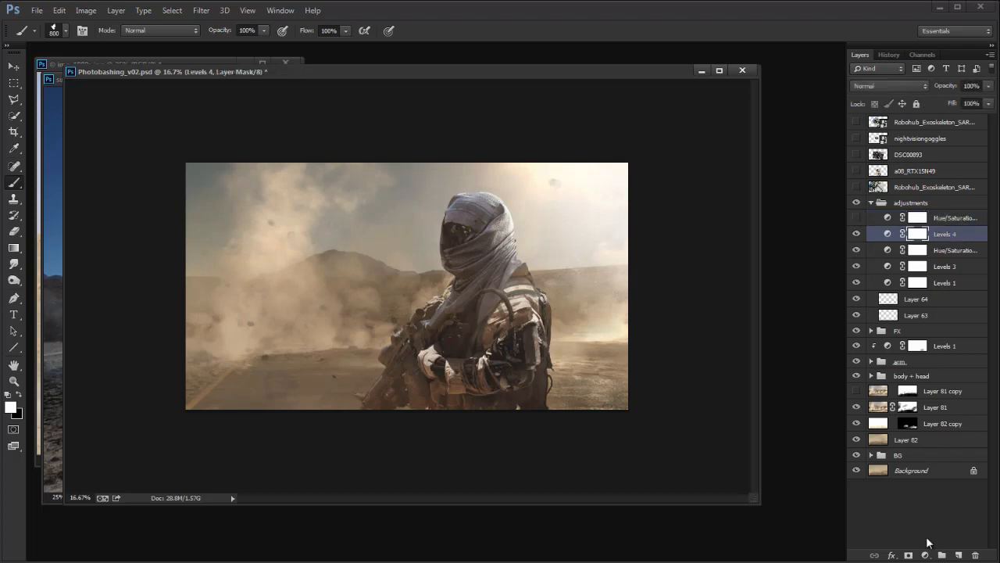
click(925, 555)
click(967, 399)
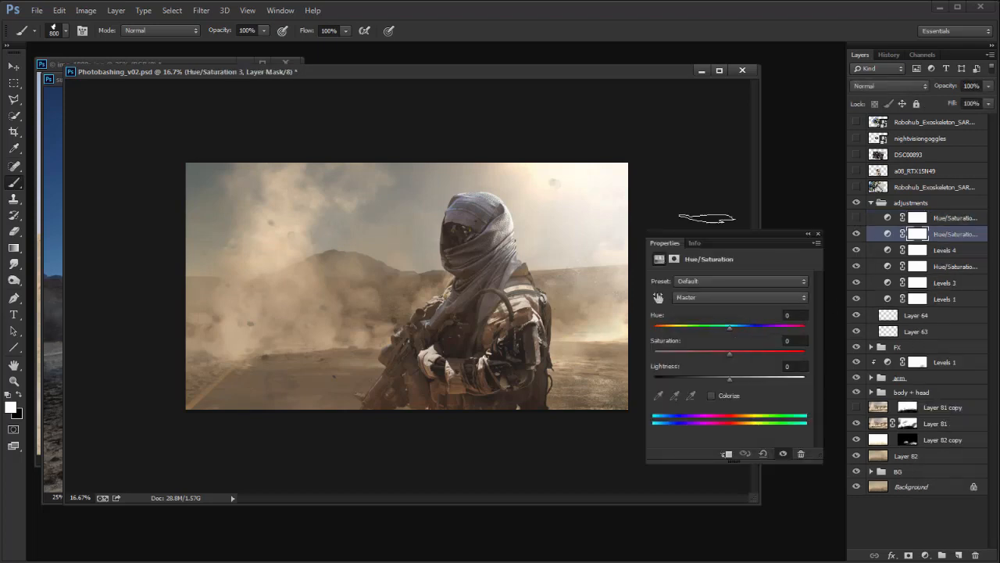
click(701, 295)
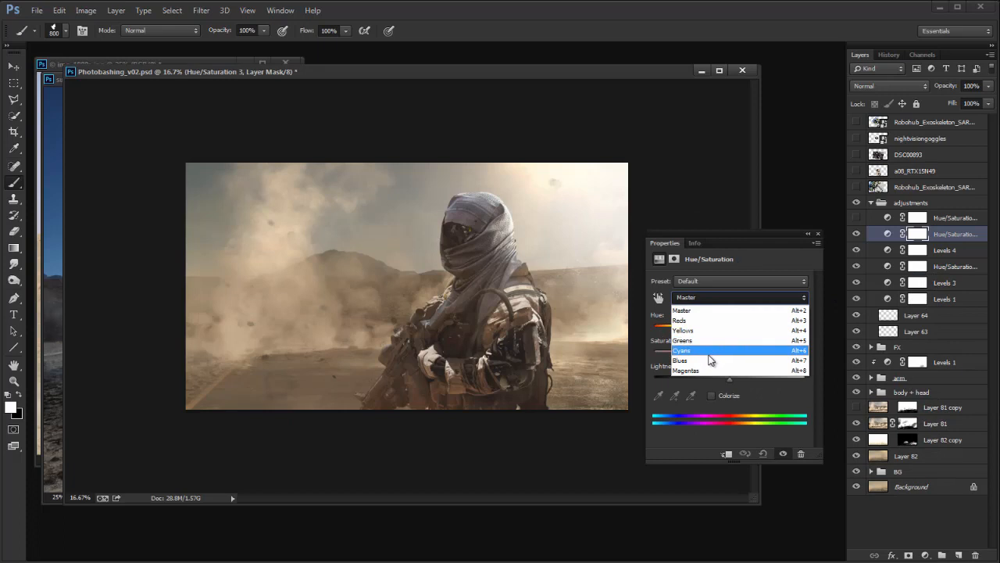
click(710, 352)
drag(764, 352, 763, 351)
Step: Increase the Cyans saturation in the new Hue/Saturation layer and test hue and lightness shifts on that range
click(705, 297)
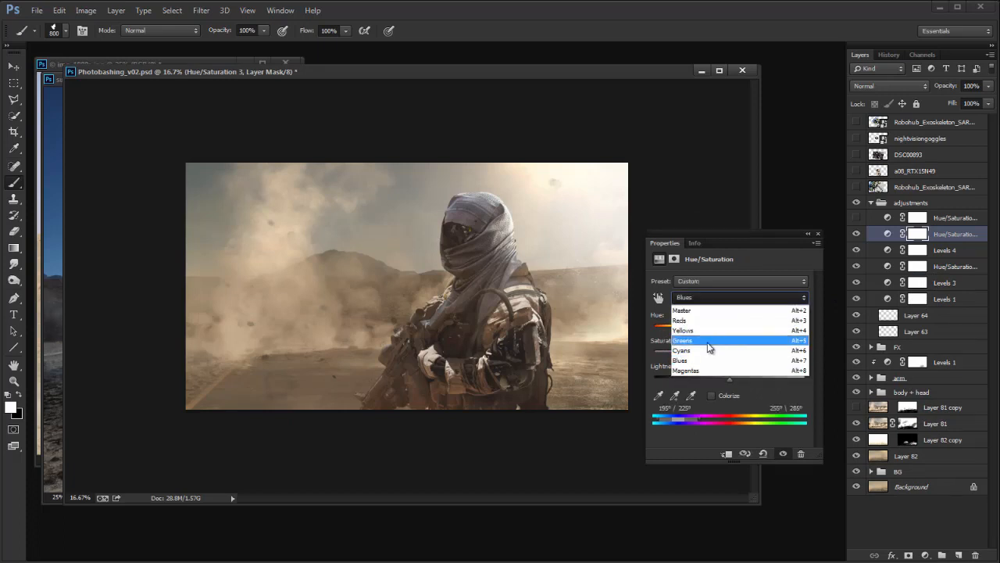
click(710, 344)
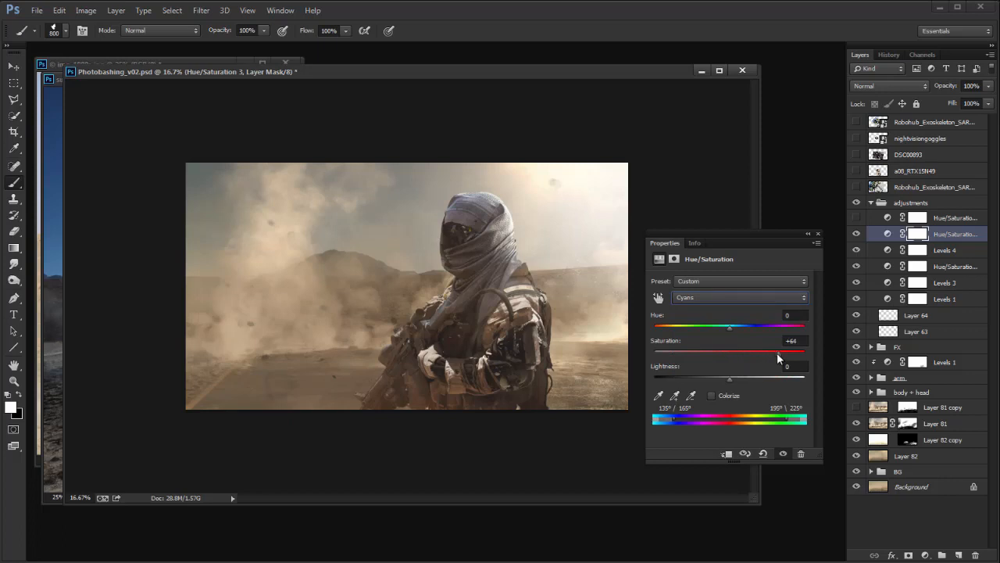
drag(762, 353, 727, 377)
click(768, 378)
mouse_move(730, 327)
mouse_down()
mouse_move(748, 327)
mouse_move(715, 332)
mouse_move(748, 332)
mouse_up()
drag(734, 374, 743, 378)
Step: Try a hue shift on the Blues range and return it to 0
click(723, 299)
click(711, 360)
drag(718, 328, 728, 327)
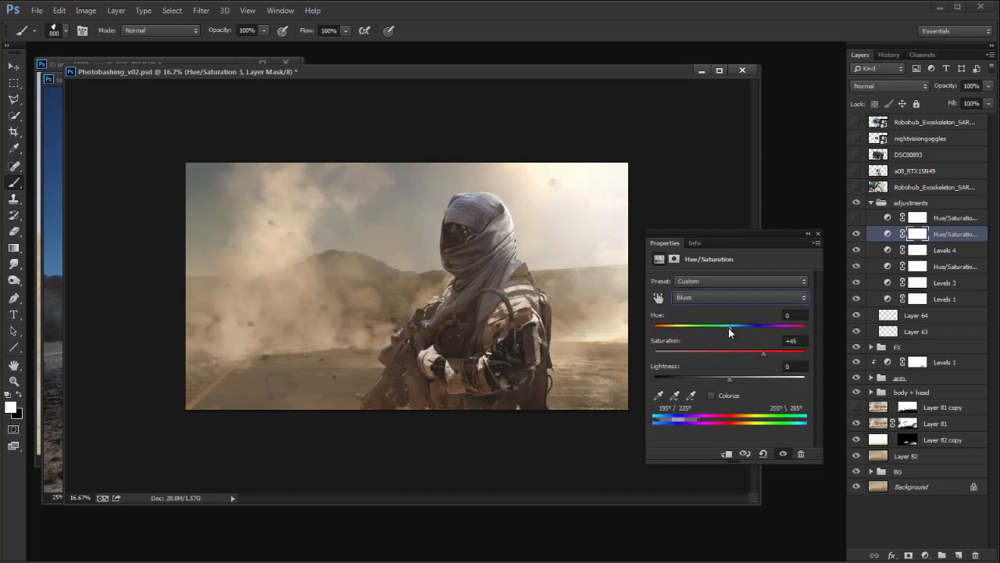
click(818, 234)
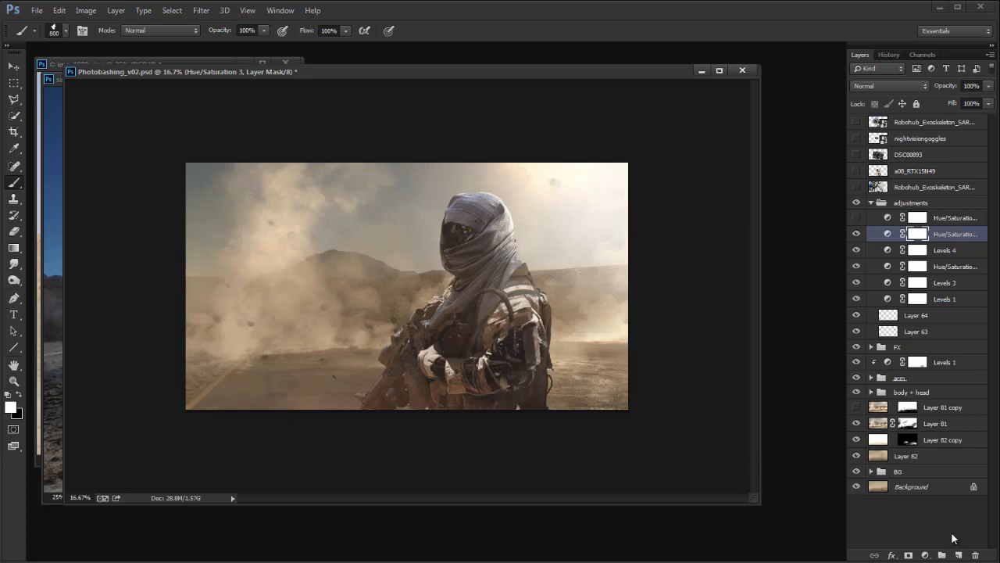
Step: Sample the sky colour near the picture's upper-left corner and check its hue in the Color Picker
click(923, 190)
alt+click(201, 176)
click(11, 406)
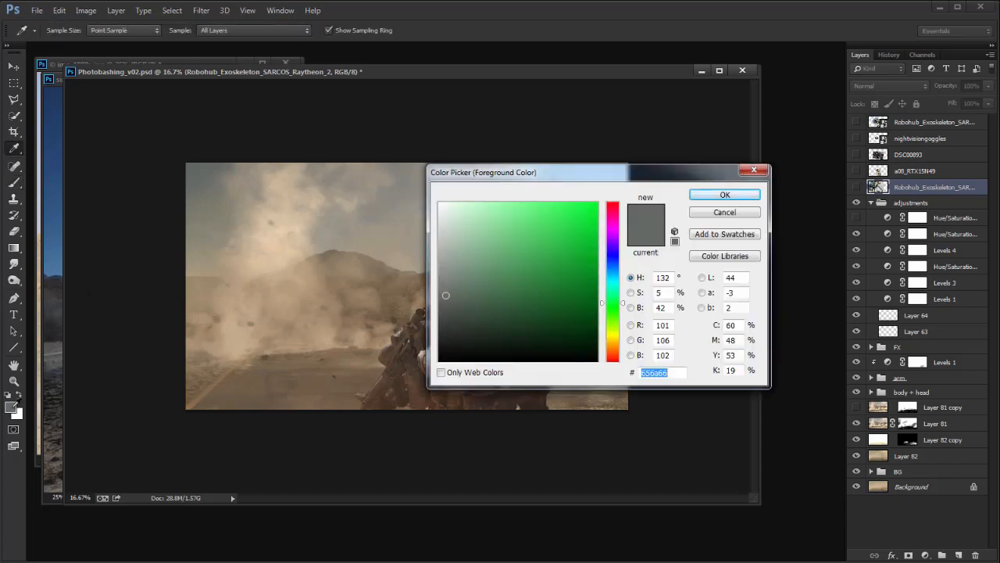
click(744, 193)
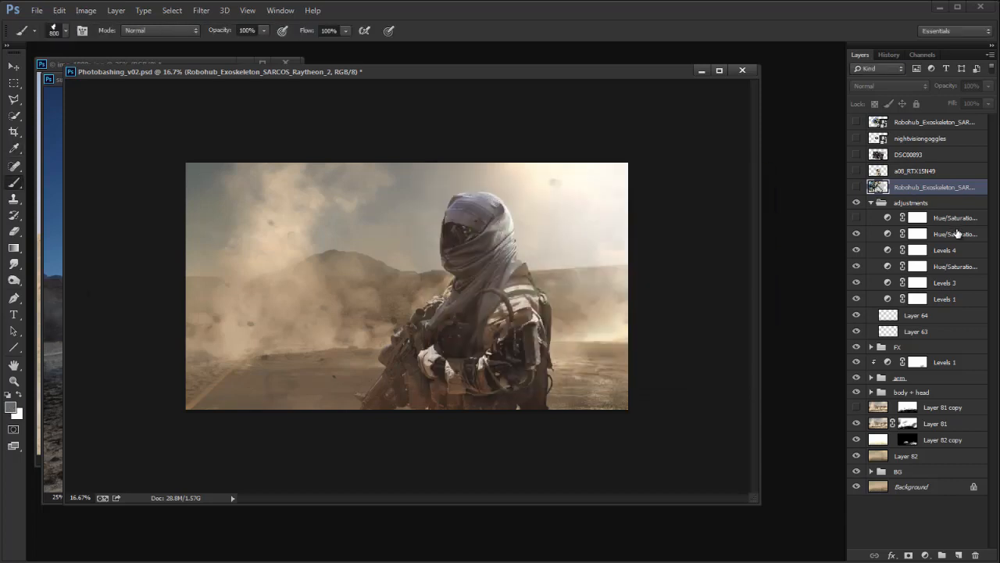
Step: Expand the FX group and select the adjustment of Hue/Saturation 3
click(958, 234)
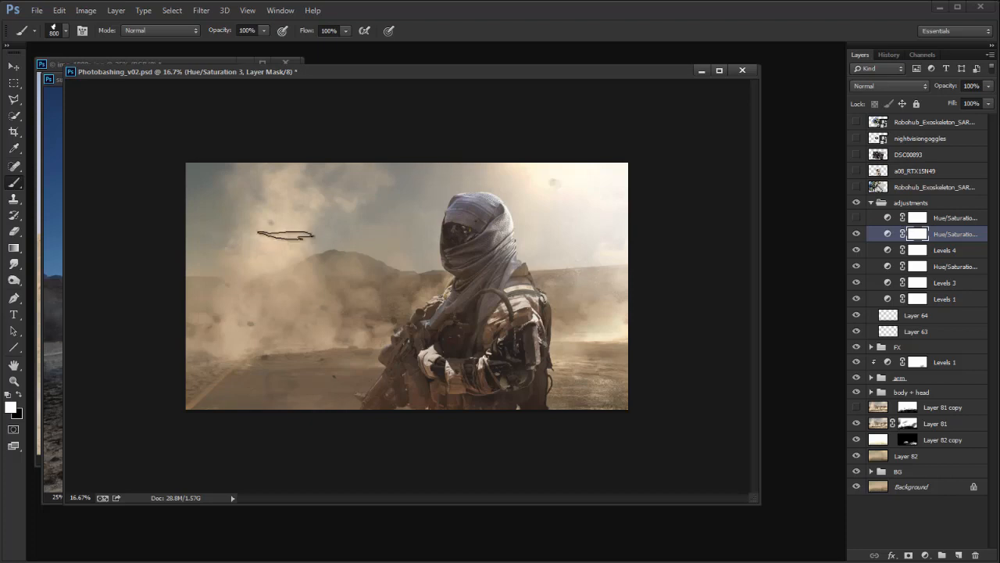
click(871, 346)
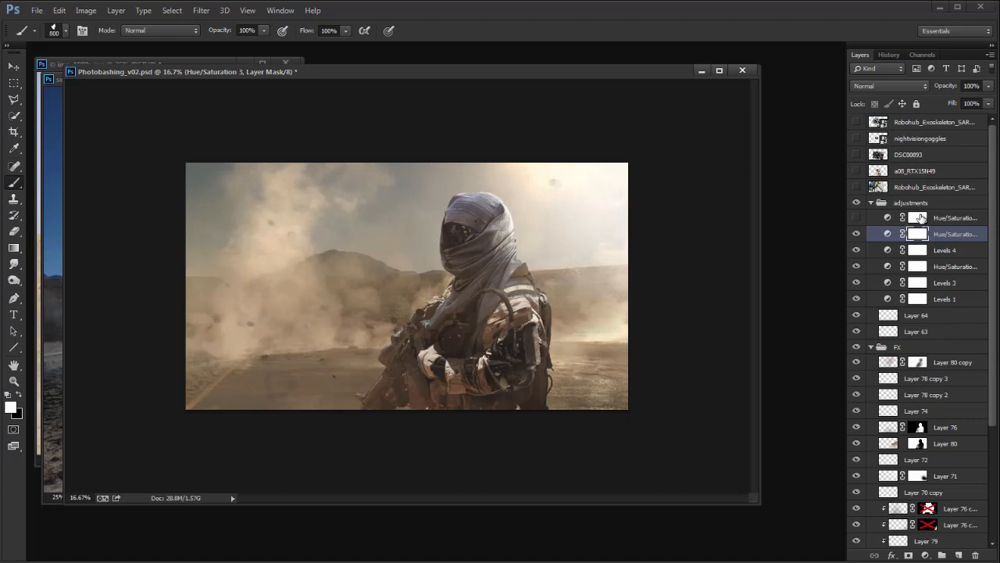
click(887, 234)
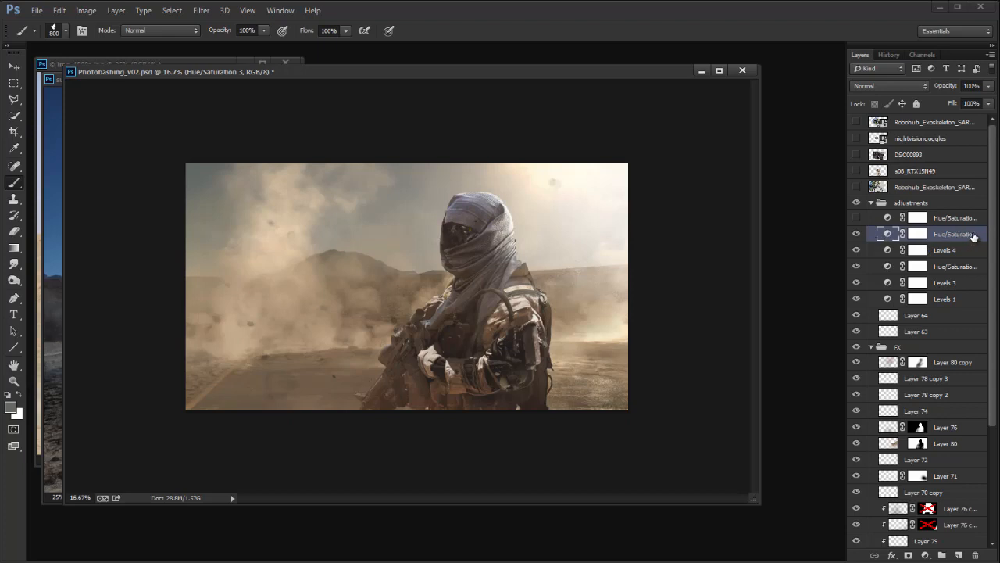
drag(755, 500, 806, 540)
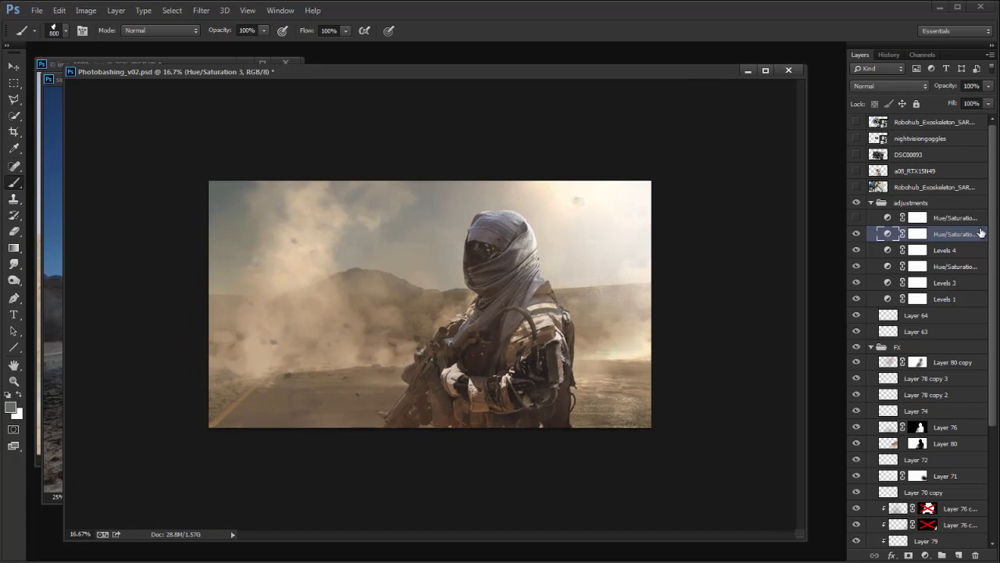
Step: Resample several spots of the dark sky corner and examine which hue range they fall into
click(920, 187)
click(928, 172)
click(947, 185)
key(alt)
key(alt)
alt+click(224, 190)
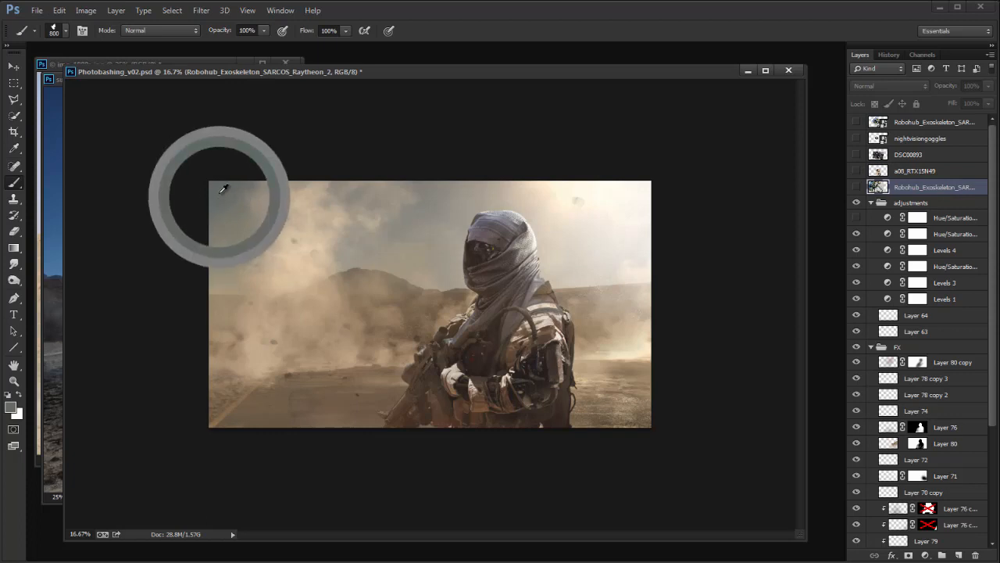
key(i)
click(13, 407)
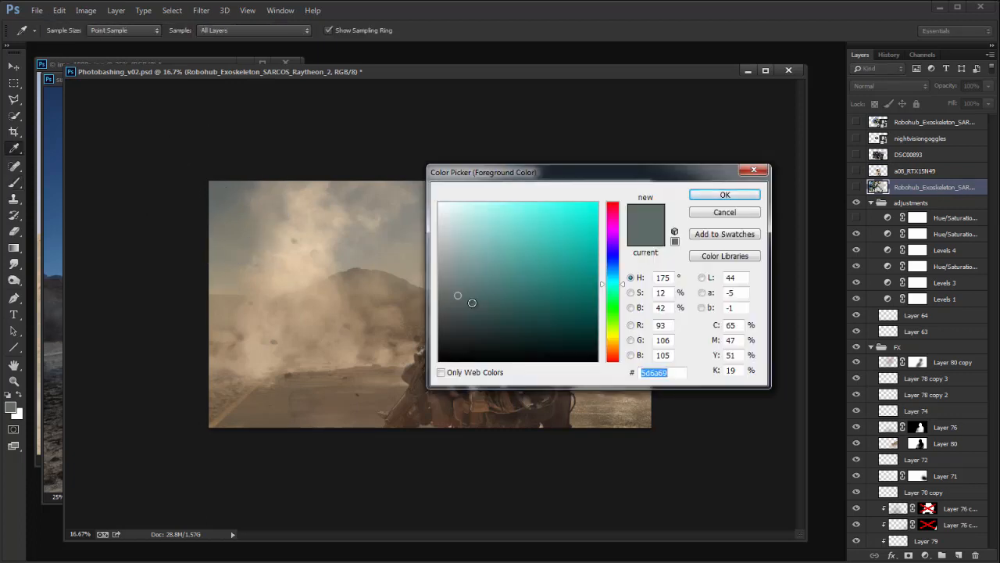
mouse_move(220, 198)
mouse_down()
mouse_move(227, 204)
mouse_move(226, 185)
mouse_up()
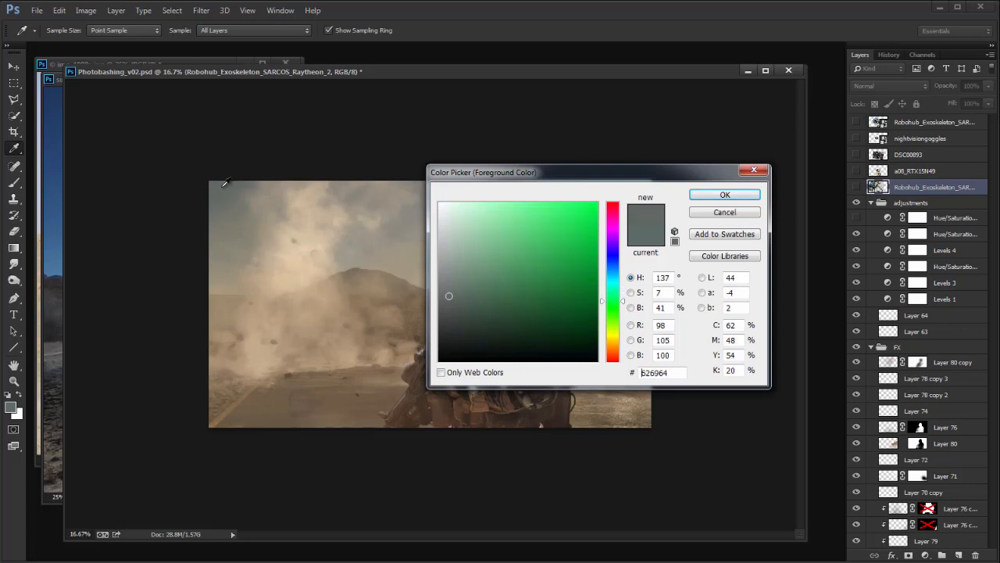
click(724, 195)
Step: Reopen Hue/Saturation 3 and set the Greens range to hue +7 and saturation +68
key(b)
click(938, 234)
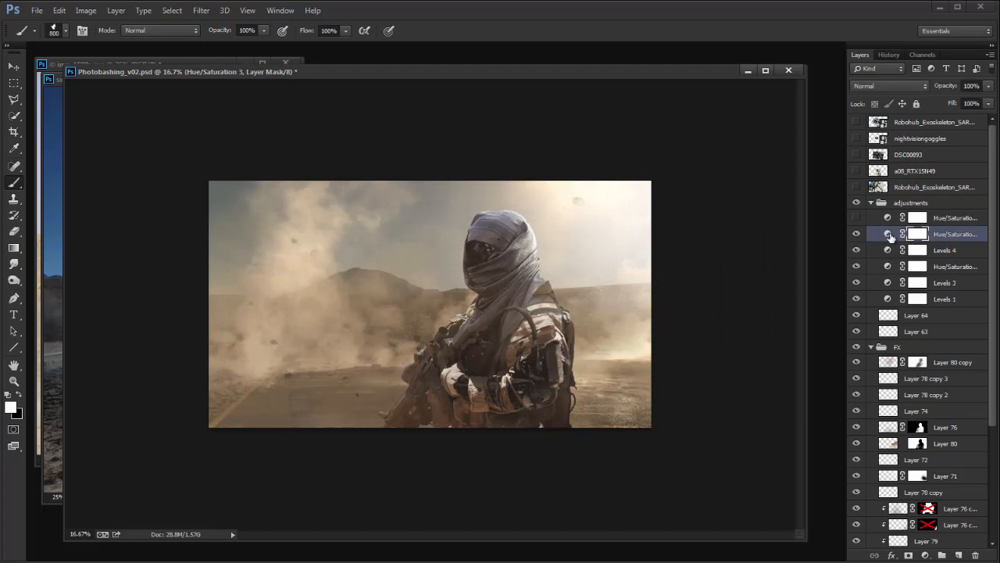
double_click(887, 233)
click(740, 297)
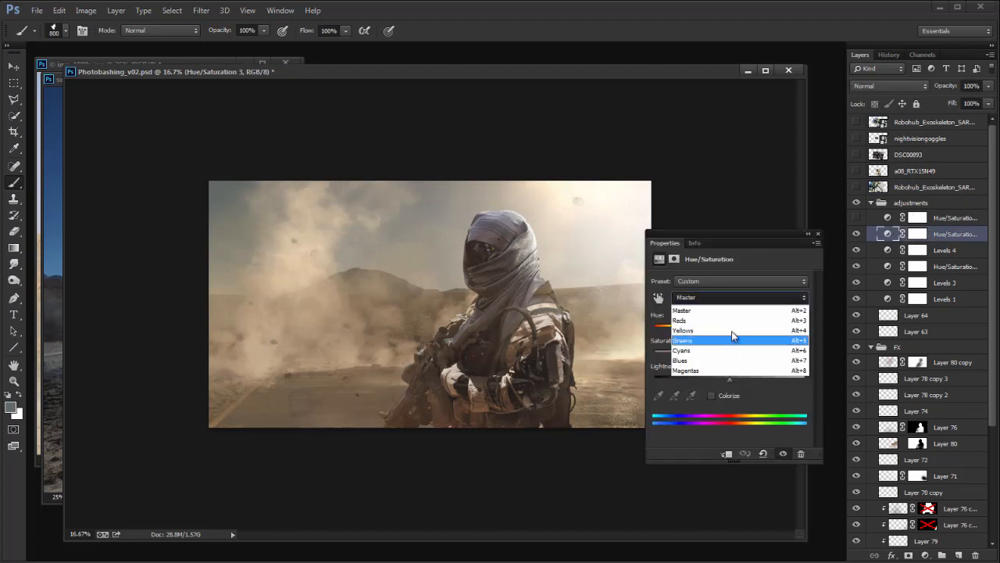
click(741, 340)
drag(730, 353, 787, 354)
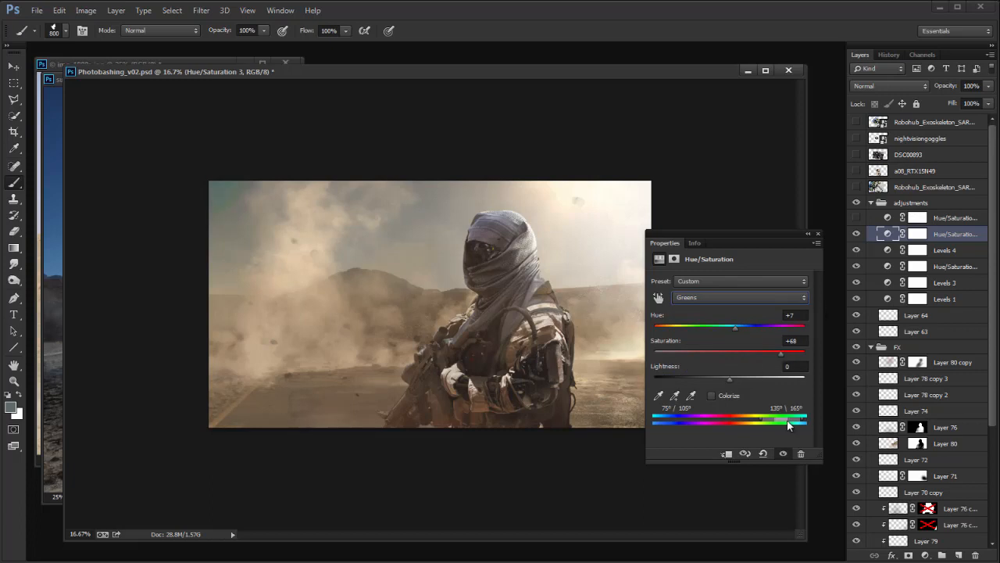
Step: Widen the Greens range of Hue/Saturation 3 to 59°/89°–170°/187° and set hue +31, saturation +74 and lightness +51
drag(757, 423, 767, 422)
drag(752, 423, 748, 425)
mouse_move(789, 423)
mouse_down()
mouse_move(803, 414)
mouse_move(796, 422)
mouse_up()
drag(792, 357, 751, 373)
drag(757, 325, 734, 333)
drag(792, 419, 755, 424)
mouse_move(742, 330)
mouse_down()
mouse_move(756, 329)
mouse_move(745, 331)
mouse_up()
drag(763, 378, 774, 378)
drag(743, 326, 752, 326)
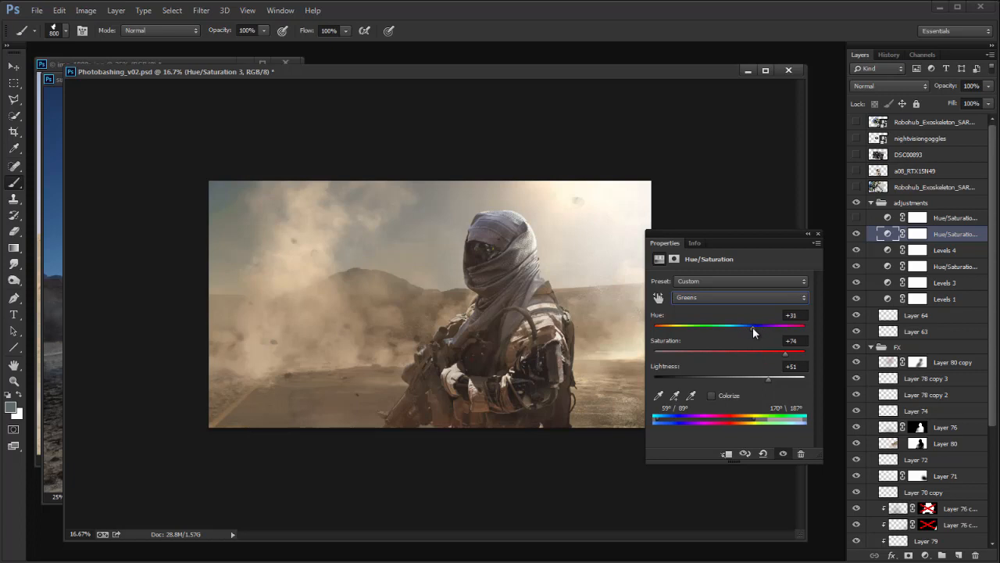
click(818, 233)
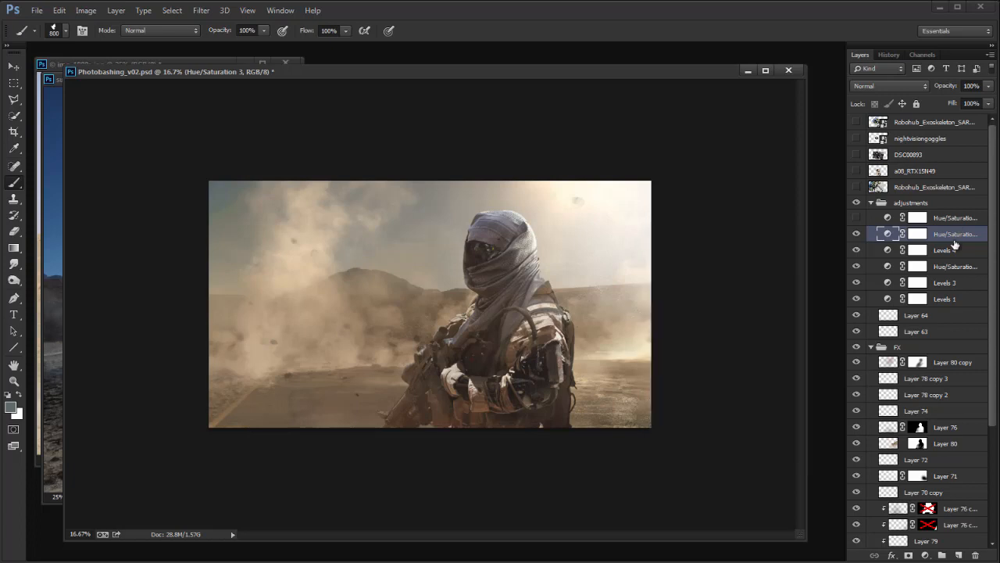
Step: Toggle the visibility of Hue/Saturation 3 to compare the picture with and without the adjustment
click(856, 235)
click(856, 235)
click(856, 236)
click(856, 235)
drag(511, 70, 516, 66)
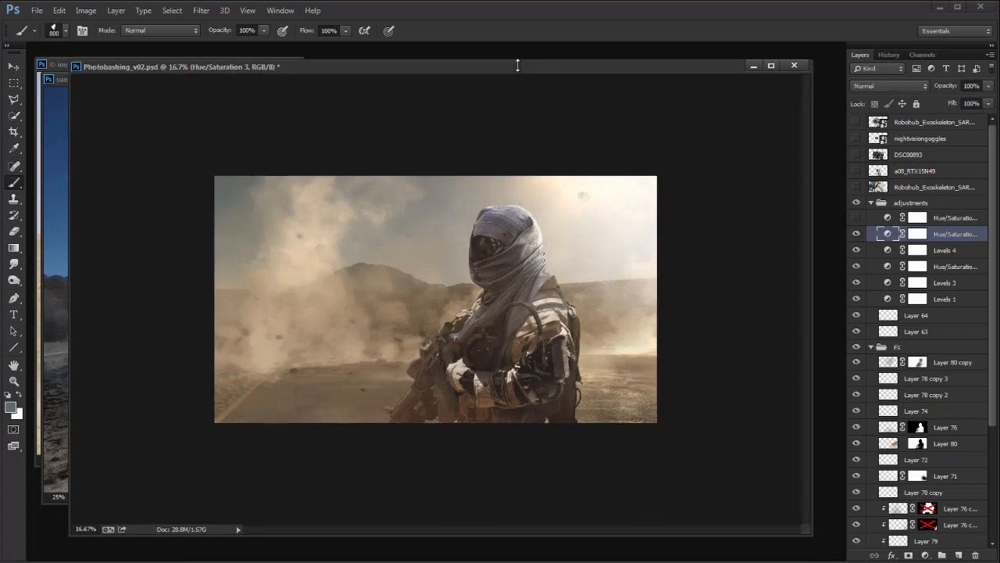
Step: Add a new layer above Hue/Saturation 3, sample the blue sky of sun-mist.jpg and set the layer's blend mode to Color
click(973, 555)
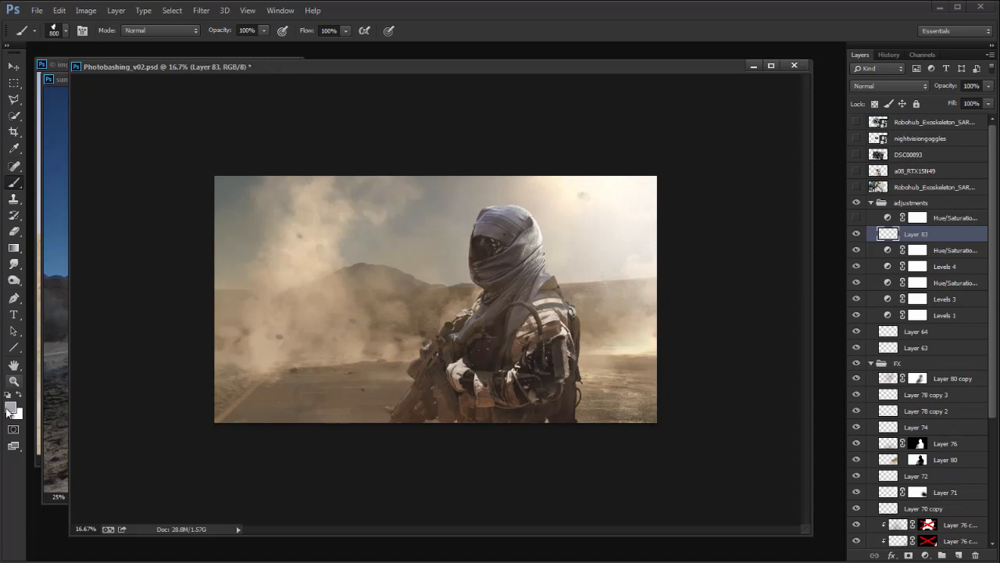
drag(247, 70, 336, 84)
alt+click(96, 207)
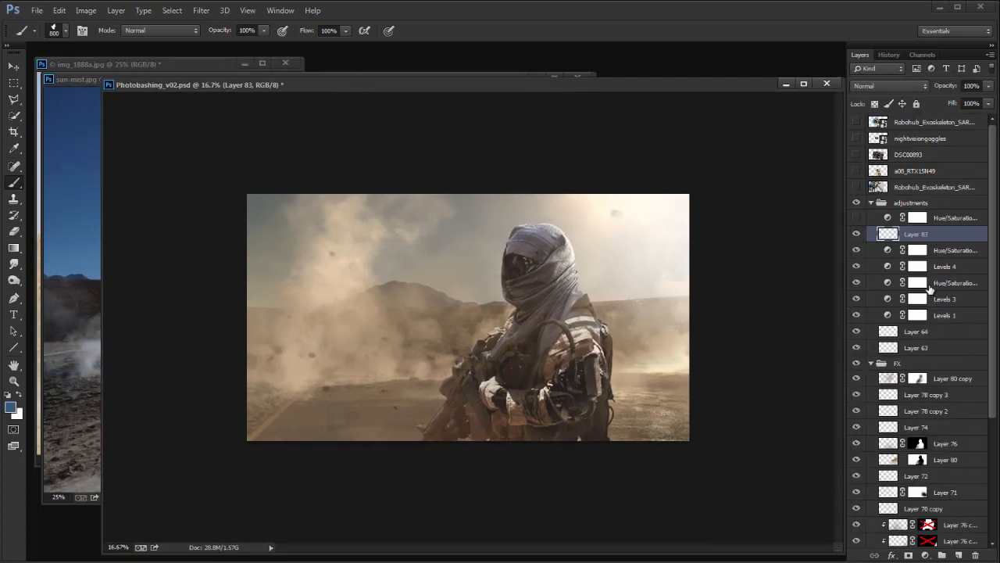
click(874, 87)
click(875, 401)
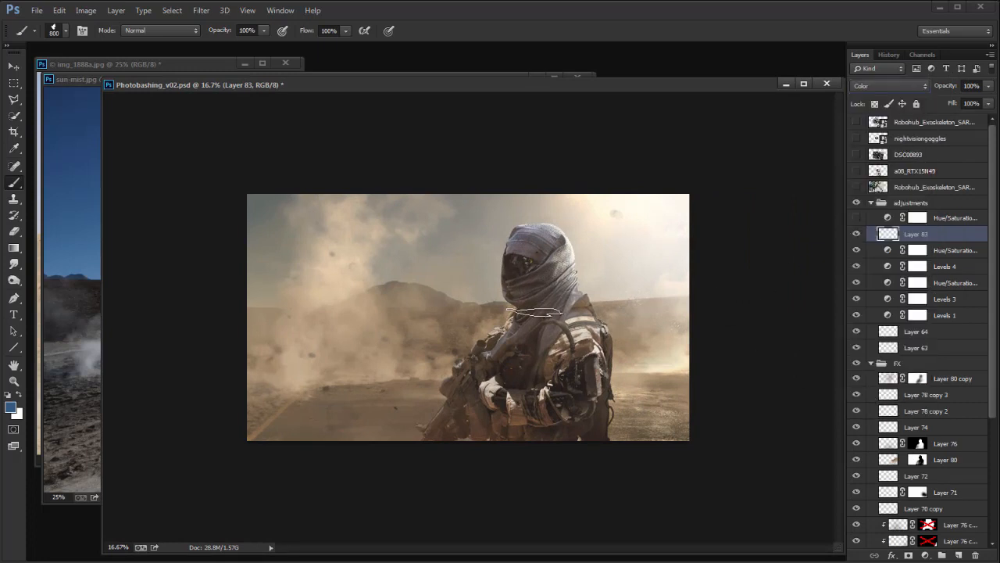
Step: Choose the cloudy textured 491 px brush preset for painting on the Color layer
right_click(581, 297)
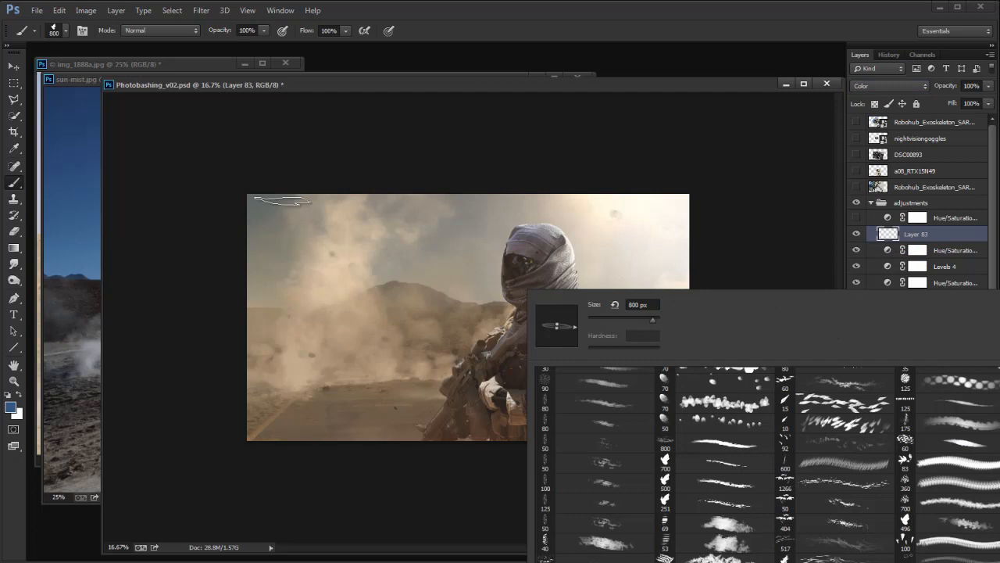
right_click(284, 193)
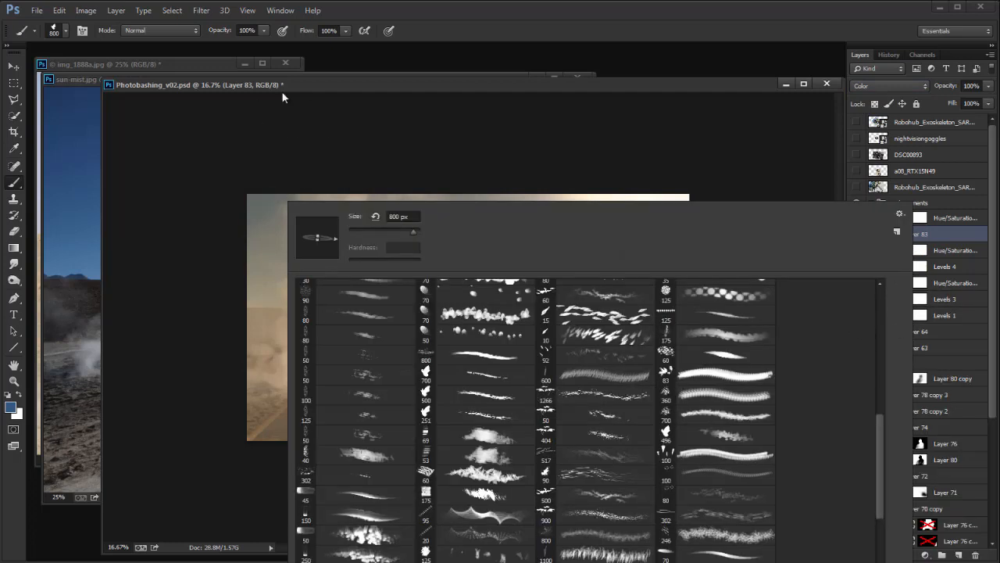
drag(320, 84, 295, 75)
key(ctrl+plus)
right_click(321, 157)
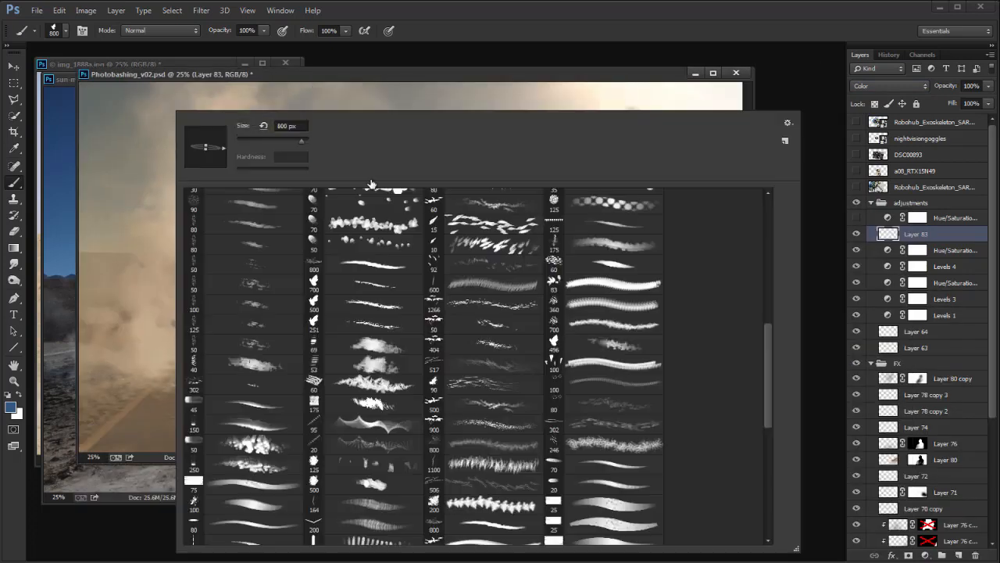
mouse_move(767, 334)
mouse_down()
mouse_move(766, 456)
mouse_move(719, 426)
mouse_up()
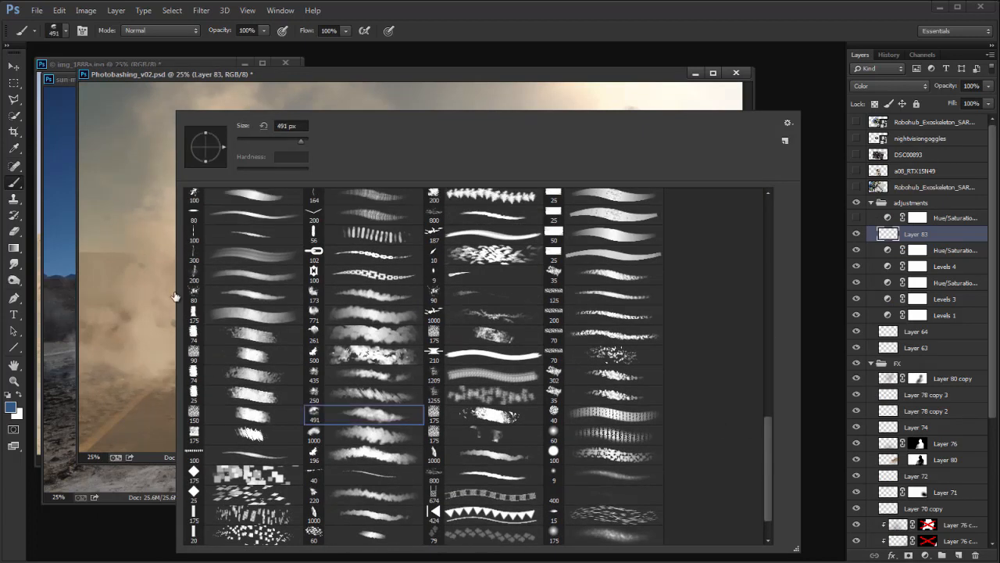
Step: Enlarge the textured brush to 1100 px and dab the sampled blue onto the picture's upper-left sky
click(116, 121)
key(bracketright)
key(bracketright)
key(bracketright)
key(bracketright)
key(bracketright)
key(bracketright)
key(bracketright)
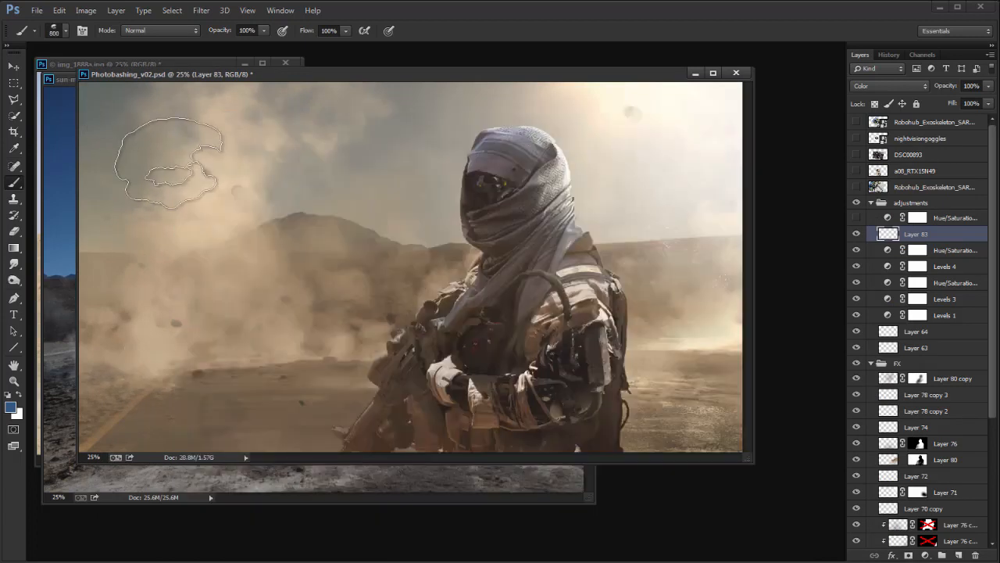
click(118, 118)
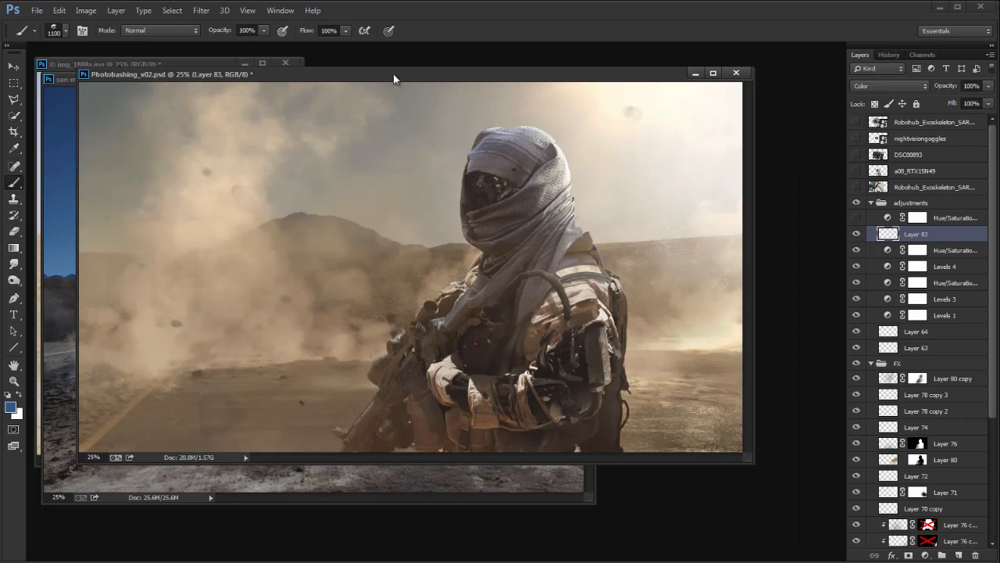
Step: Tint the sky blue with soft strokes at 20% brush opacity, enlarging the brush to 1400 px
drag(392, 81, 426, 93)
key(ctrl+minus)
drag(582, 363, 754, 480)
key(2)
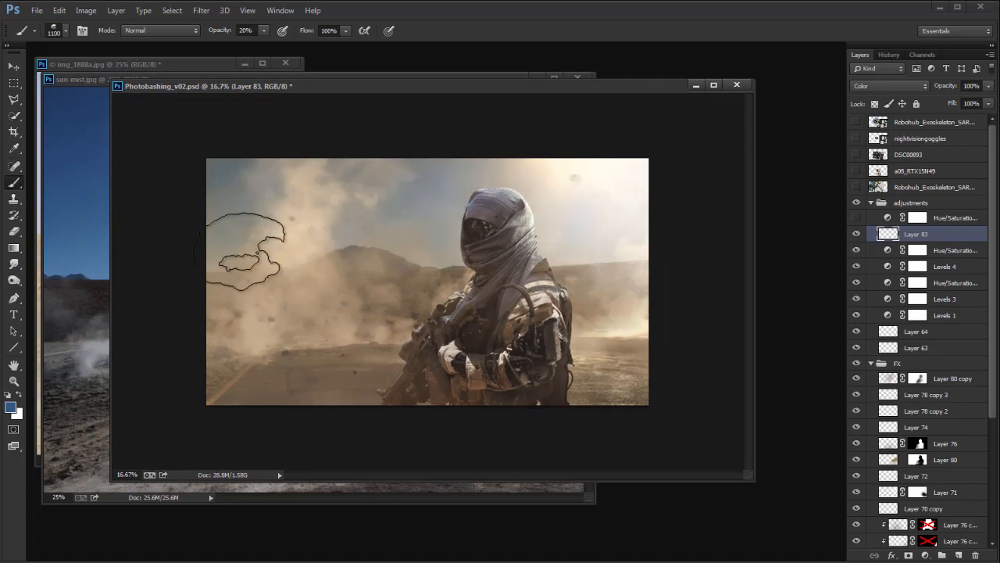
key(bracketright)
key(bracketright)
key(bracketright)
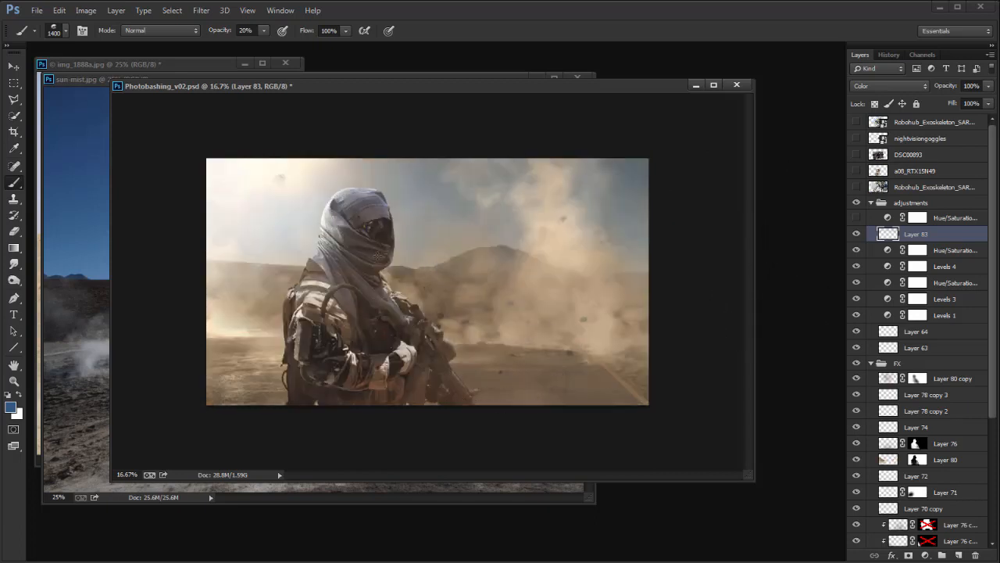
key(g)
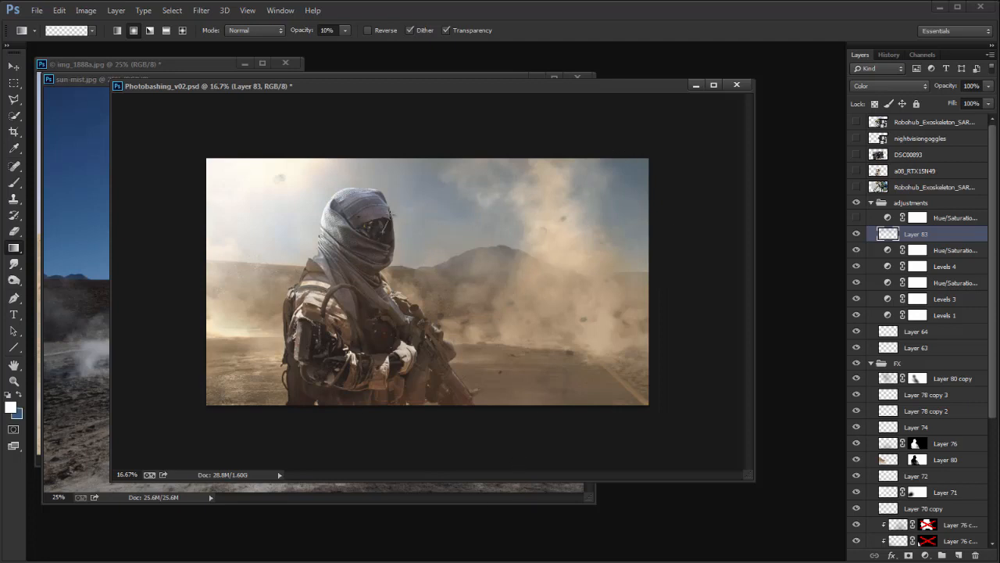
Step: Erase the blue tint from the soldier's head inside the figure selection with a 600 px eraser and clear the selection
key(e)
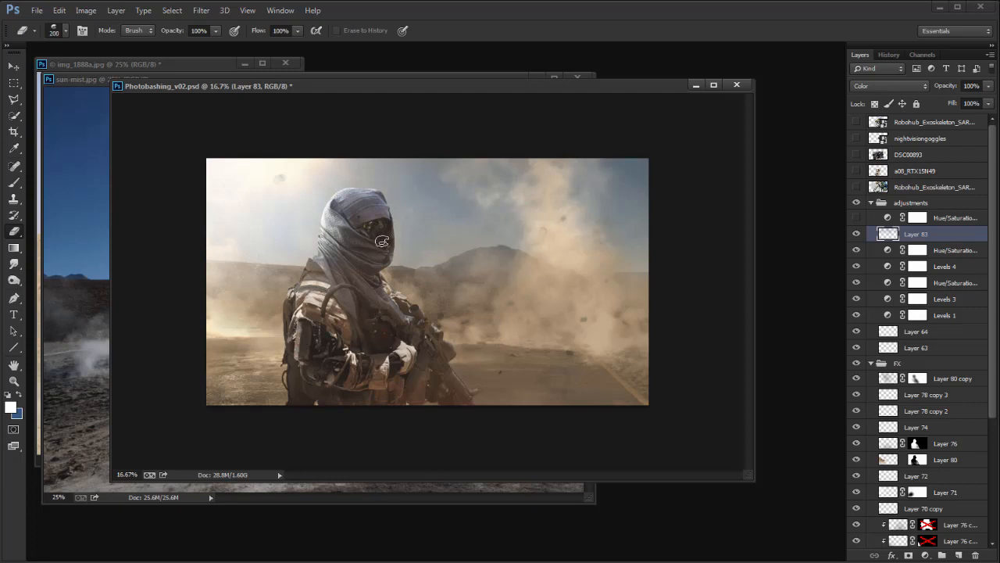
key(bracketright)
key(bracketright)
key(bracketright)
mouse_move(380, 243)
mouse_down()
mouse_move(378, 234)
mouse_move(307, 300)
mouse_move(363, 208)
mouse_move(329, 218)
mouse_up()
key(x)
key(x)
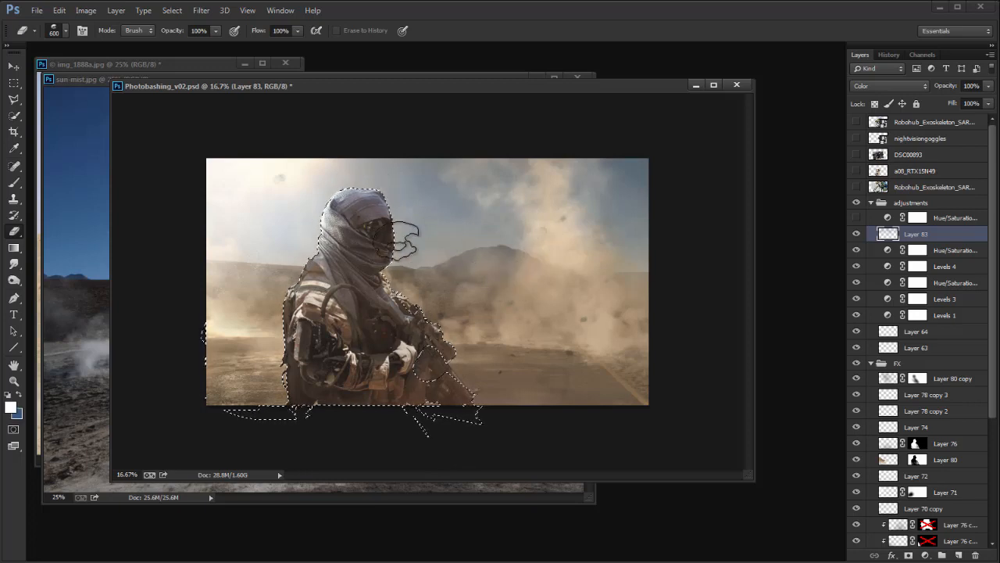
key(m)
key(ctrl+d)
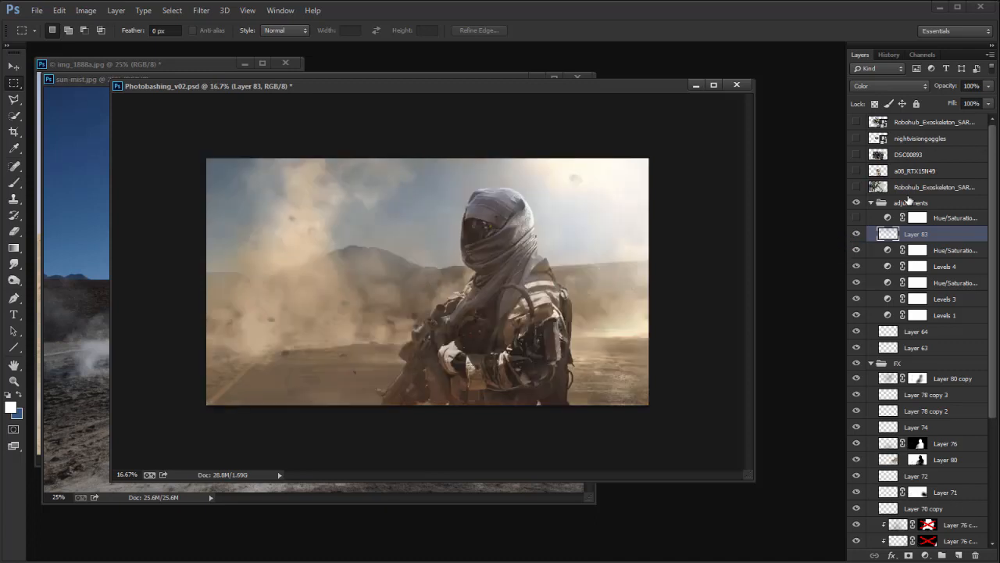
Step: Collapse the adjustments group and move Layer 70 copy diagonally down across the picture
click(873, 204)
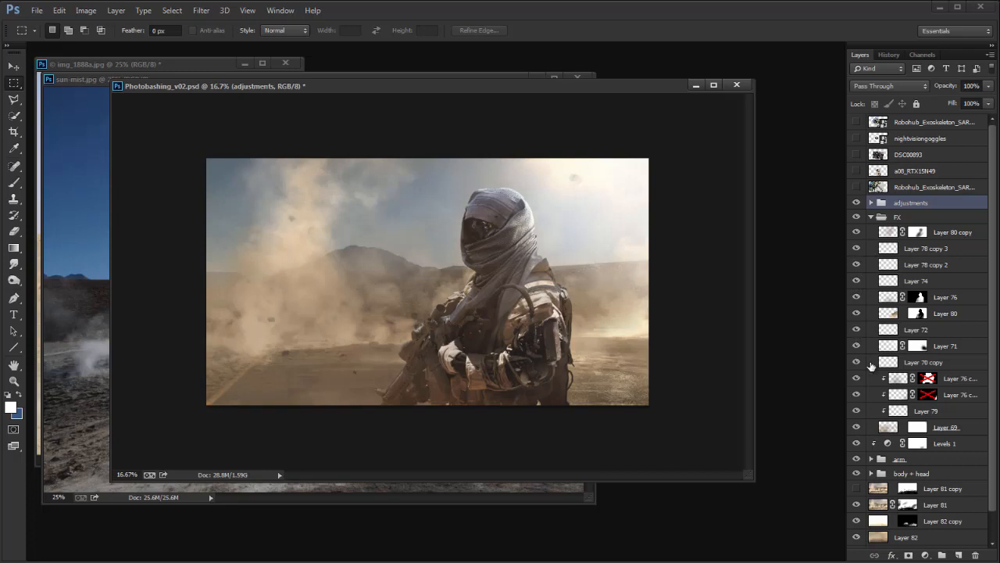
click(923, 362)
key(v)
drag(389, 285, 409, 314)
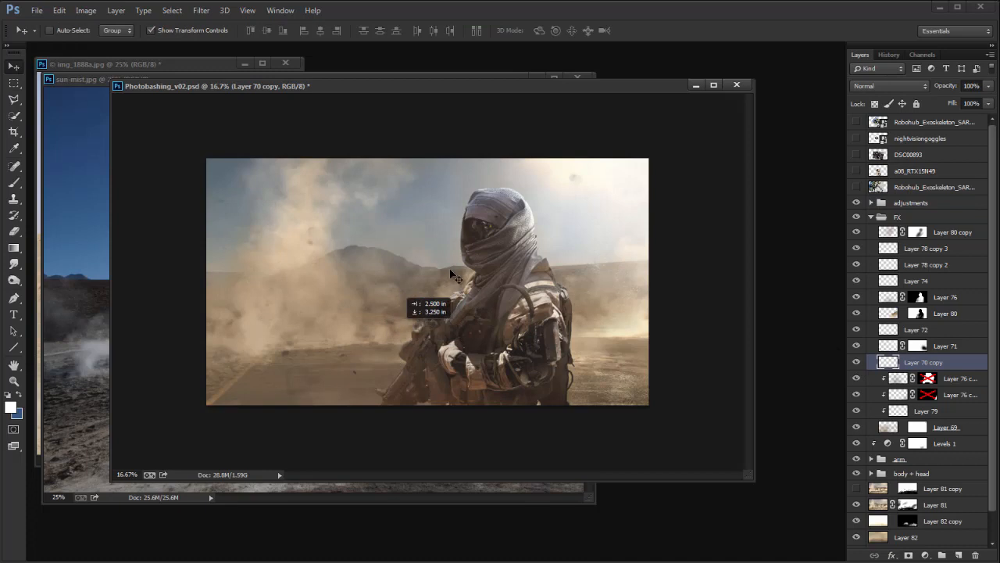
Step: Try the Lighten blend mode and a Levels midtone of about 1.77 on Layer 70 copy
click(892, 87)
click(881, 190)
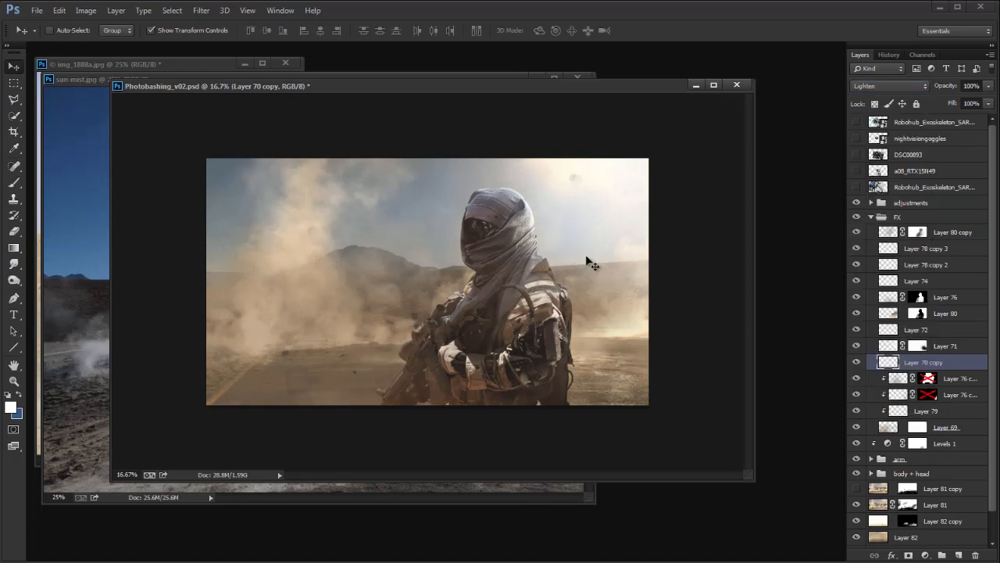
key(ctrl+l)
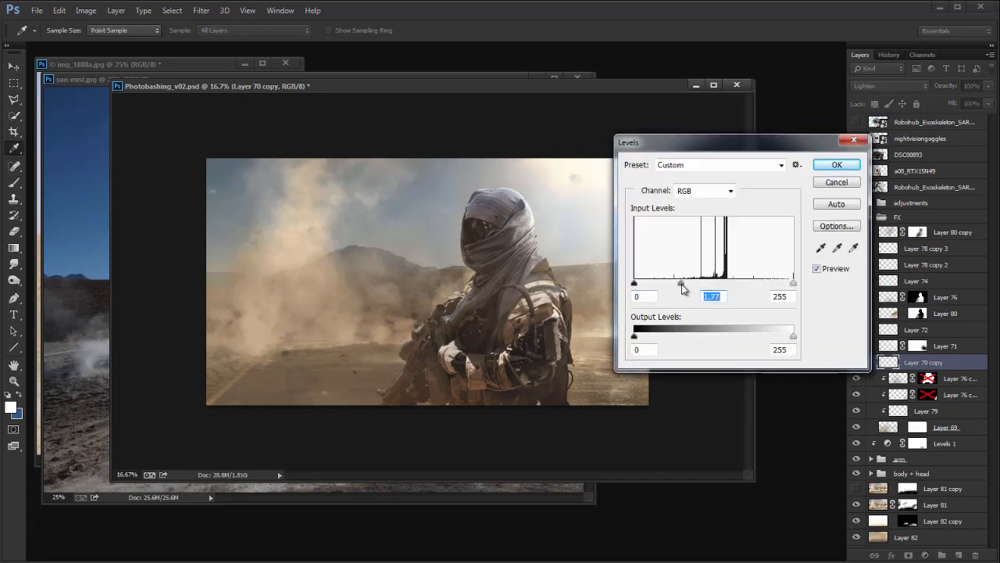
key(Return)
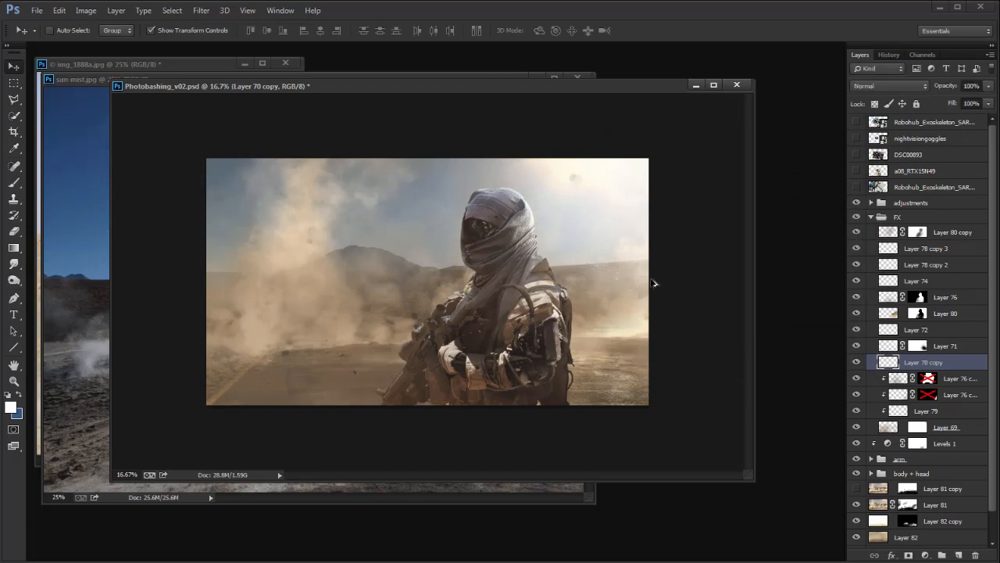
Step: Lower the opacity of Layer 70 copy to 42%
key(e)
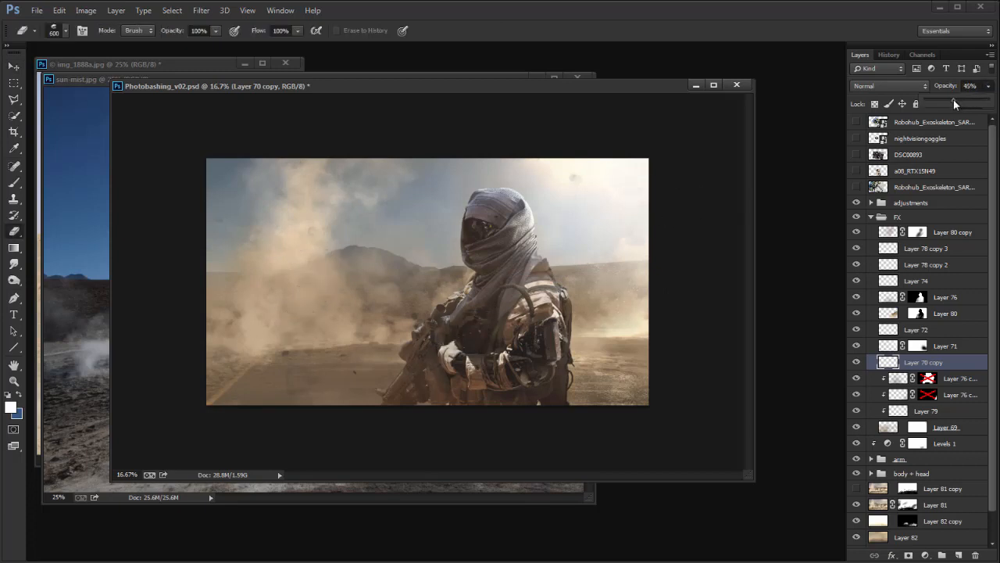
drag(951, 98, 950, 98)
mouse_move(611, 94)
mouse_down()
mouse_move(581, 96)
mouse_move(587, 92)
mouse_up()
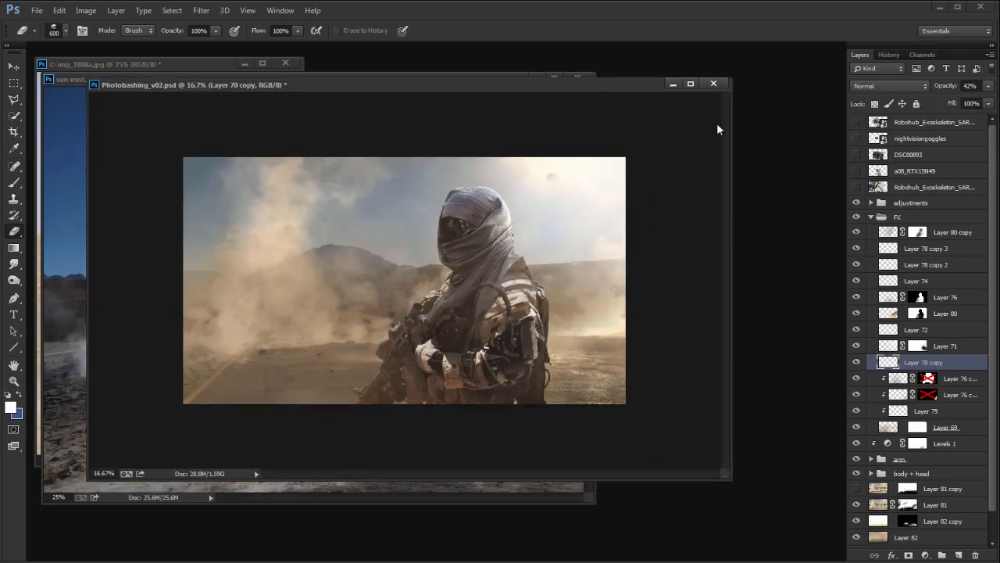
Step: Switch to sun-mist.jpg and select a rectangle of sky around the sun, reaching the photo's upper-right corner
drag(651, 90, 686, 116)
click(556, 85)
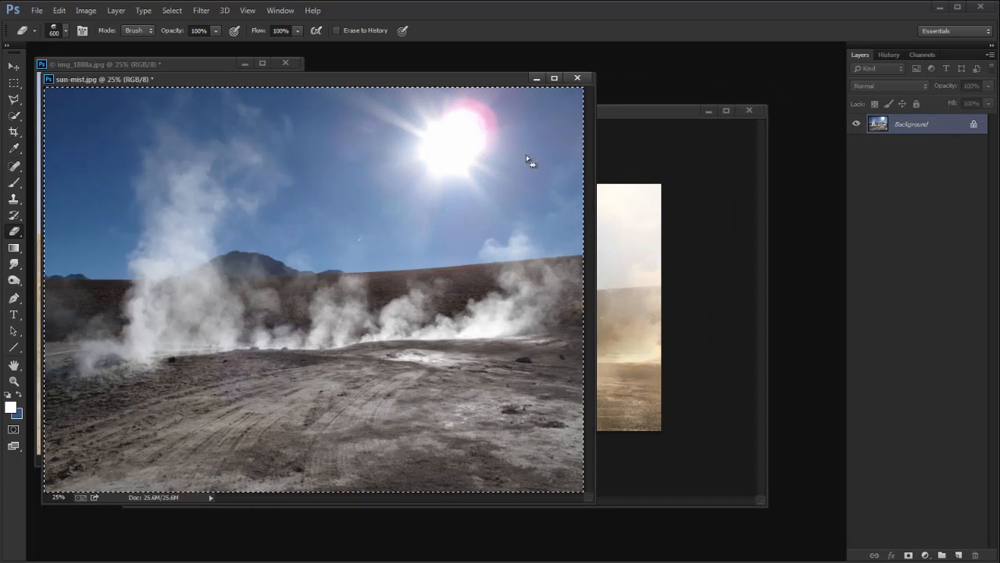
key(m)
click(576, 116)
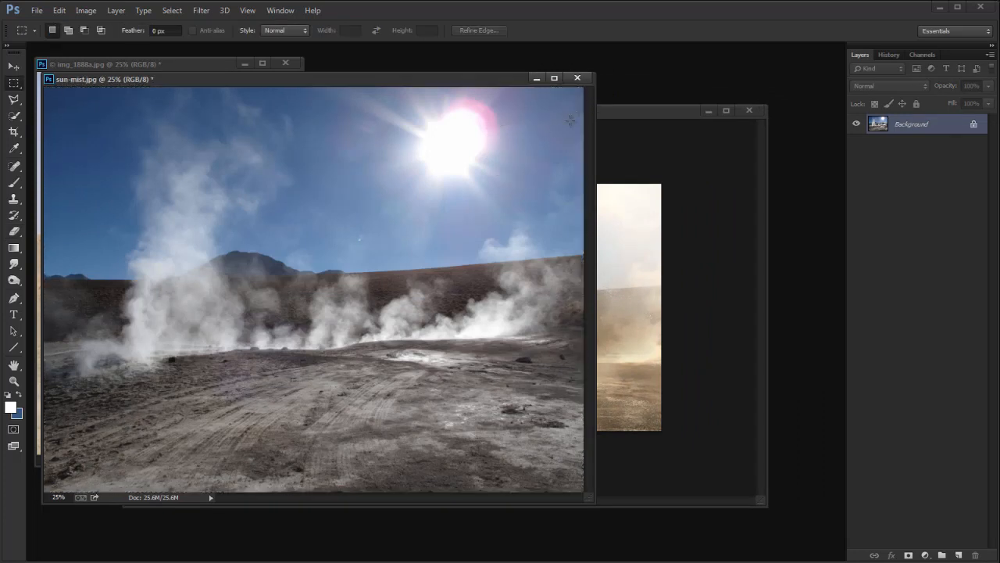
mouse_move(331, 229)
mouse_down()
mouse_move(521, 94)
mouse_move(572, 81)
mouse_up()
drag(543, 172, 538, 165)
drag(309, 257, 605, 77)
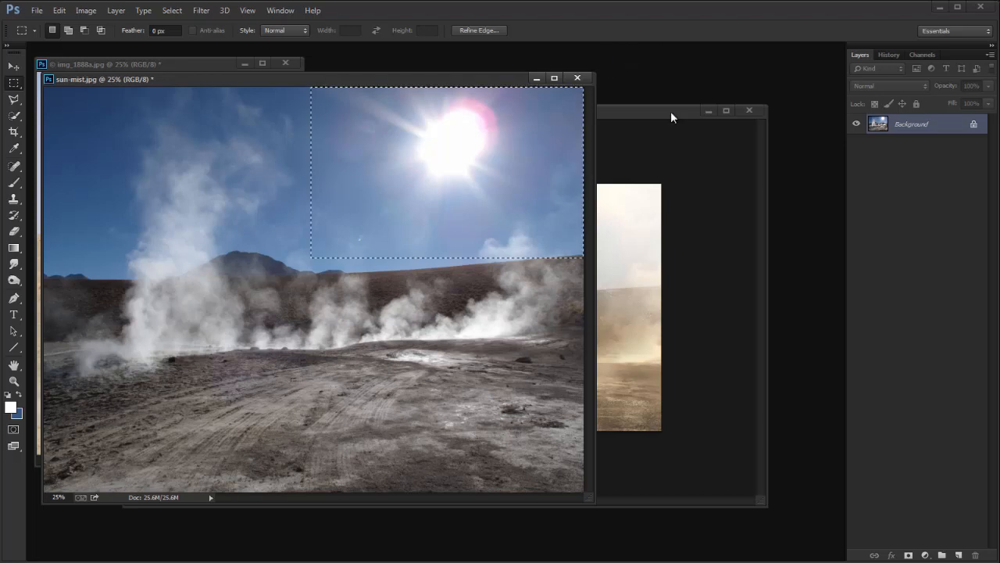
Step: Paste the copied sun area into Photobashing_v02.psd above Layer 70 copy and set its blend mode to Lighten
click(690, 228)
key(ctrl+v)
key(v)
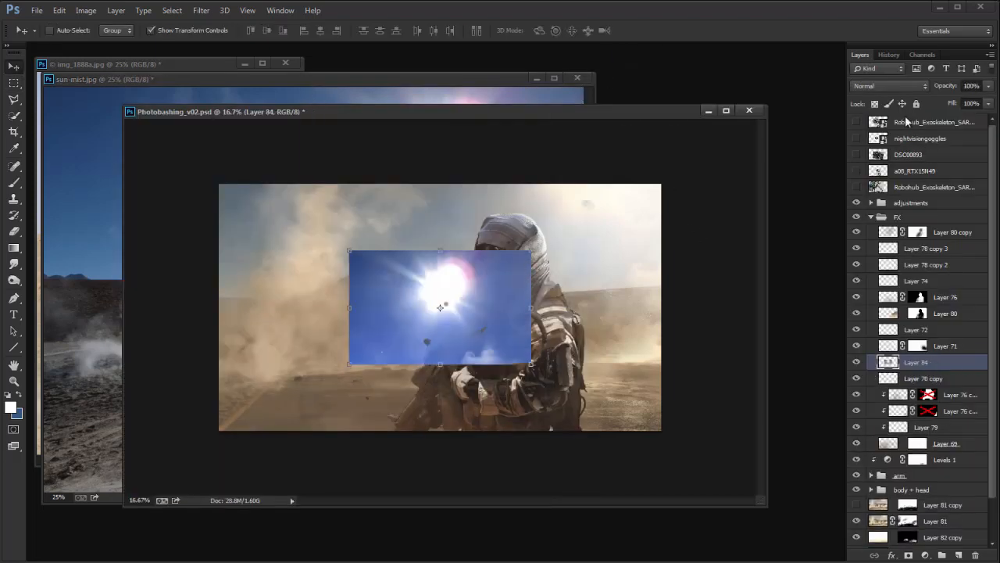
click(889, 86)
click(886, 192)
Step: Enlarge the pasted sun to about 194%, rotate it to about -24° and place it over the bright upper-right sky
drag(531, 251, 302, 399)
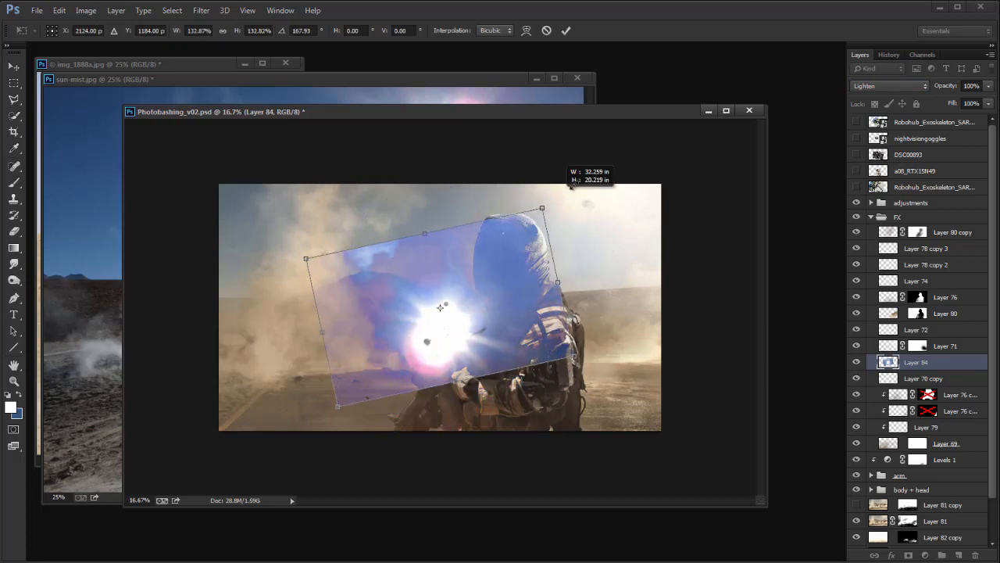
drag(540, 210, 589, 162)
drag(649, 257, 308, 371)
drag(449, 330, 648, 297)
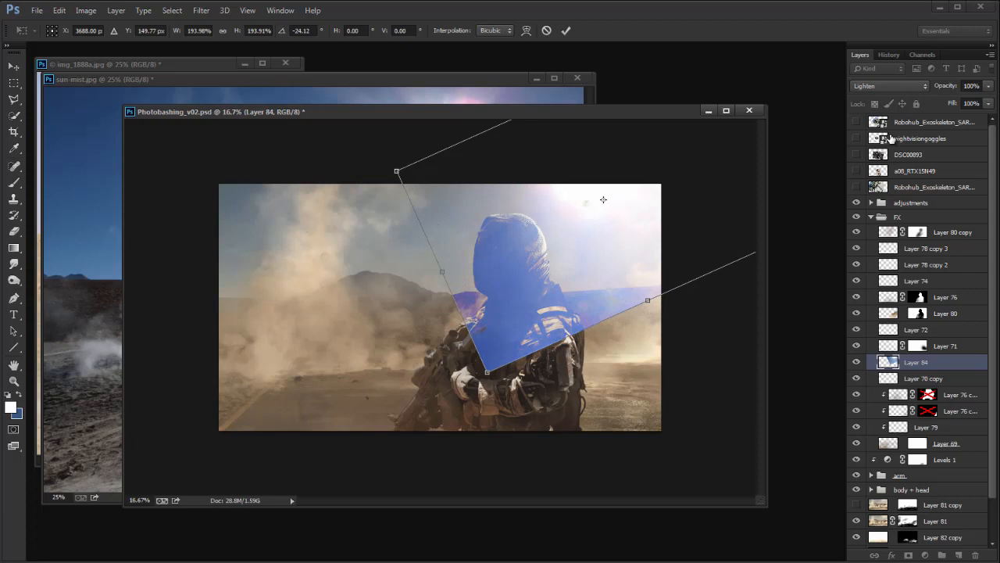
Step: Set the sun layer's blend mode to Screen and move it to the top of the FX group
click(879, 85)
click(883, 196)
drag(955, 365, 891, 224)
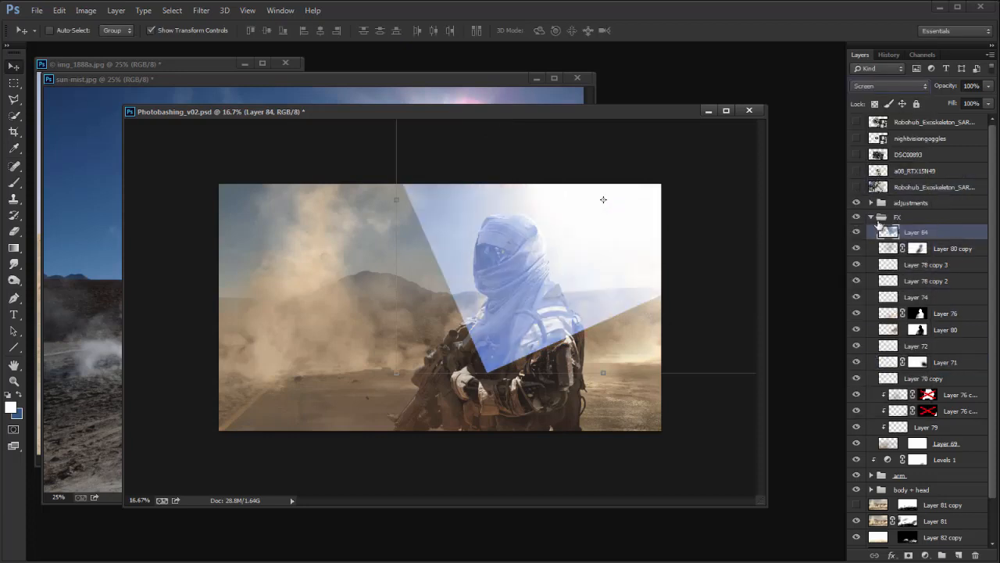
Step: Apply Hue/Saturation to the sun layer with the Blues lightness at -100
key(ctrl+u)
click(712, 409)
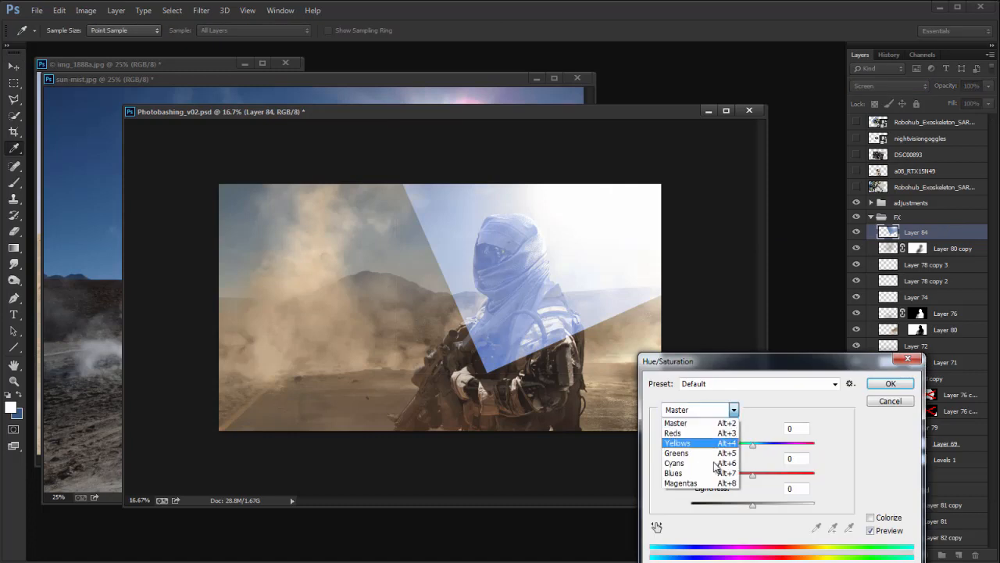
click(674, 473)
drag(752, 505, 699, 507)
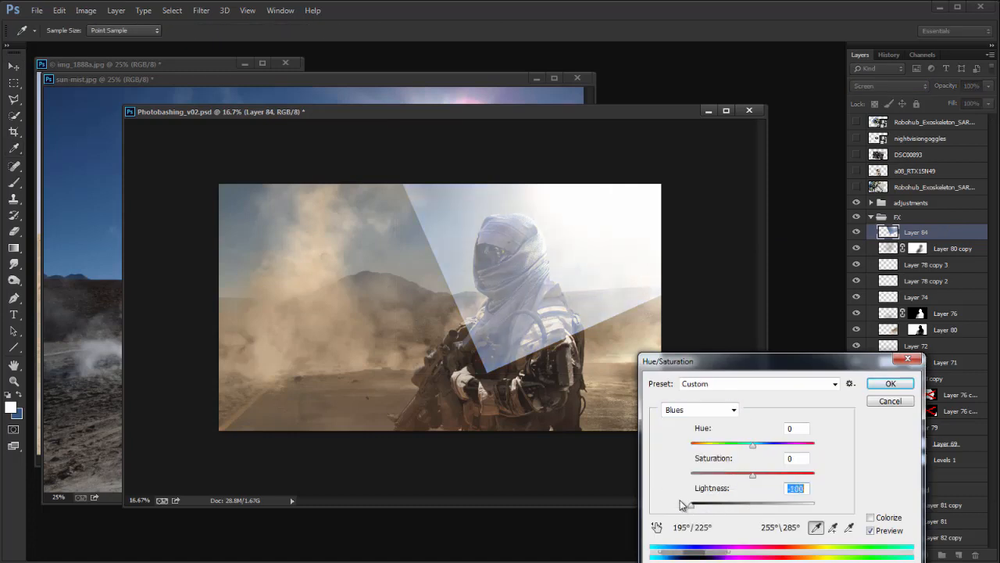
key(Return)
Step: Shift the sun layer farther right and adjust its tones with Levels
key(v)
drag(609, 286, 762, 286)
key(ctrl+l)
click(836, 165)
Step: Erase the sun layer's hard edges around the soldier and landscape with an eraser enlarged to 700 px
key(e)
key(bracketright)
key(bracketright)
key(bracketright)
key(bracketright)
key(bracketright)
key(bracketright)
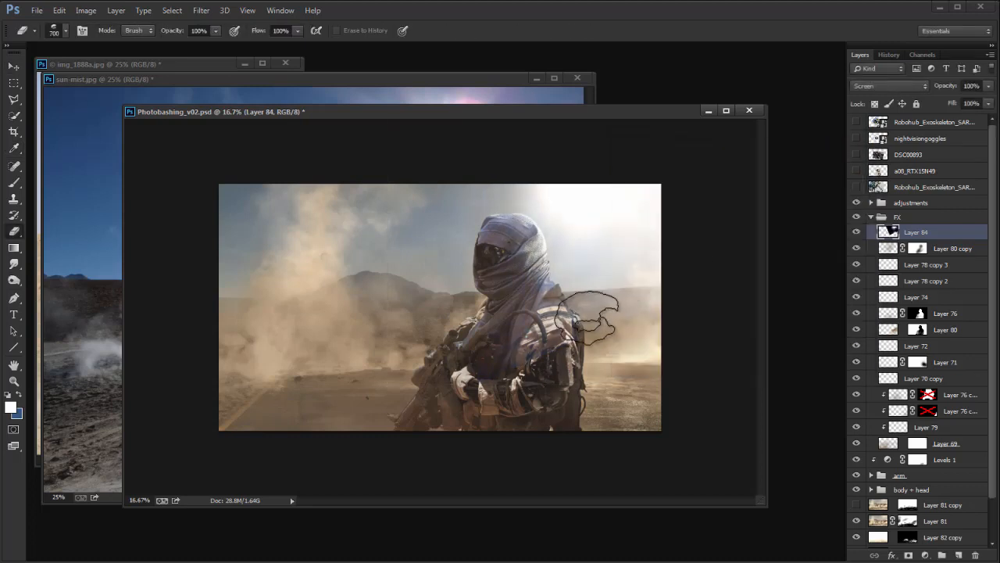
Step: Erase more of the sun layer beside the soldier and move the glow toward the sky's upper-right corner
drag(615, 285, 550, 429)
key(v)
drag(639, 268, 668, 269)
key(Delete)
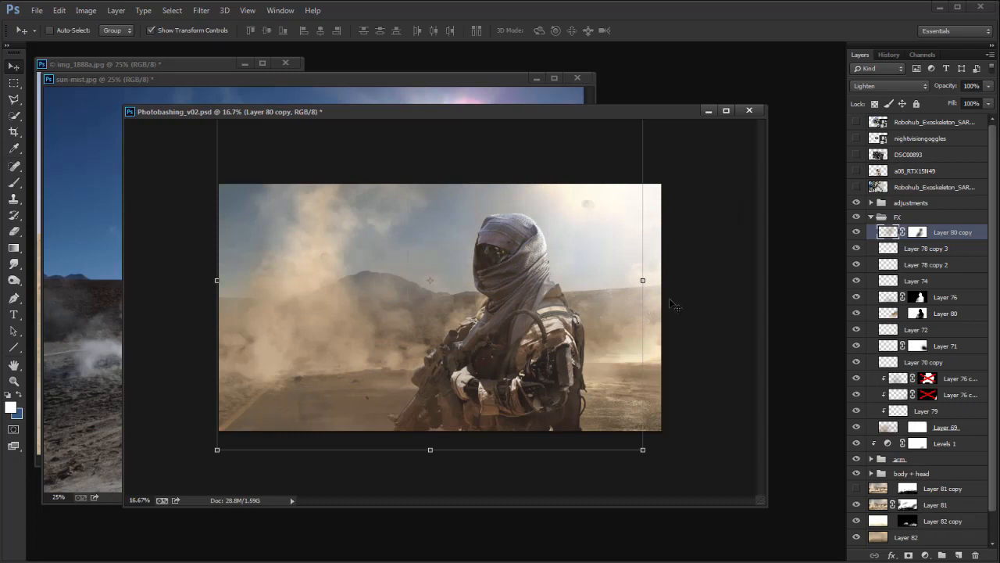
key(ctrl+z)
drag(614, 222, 660, 250)
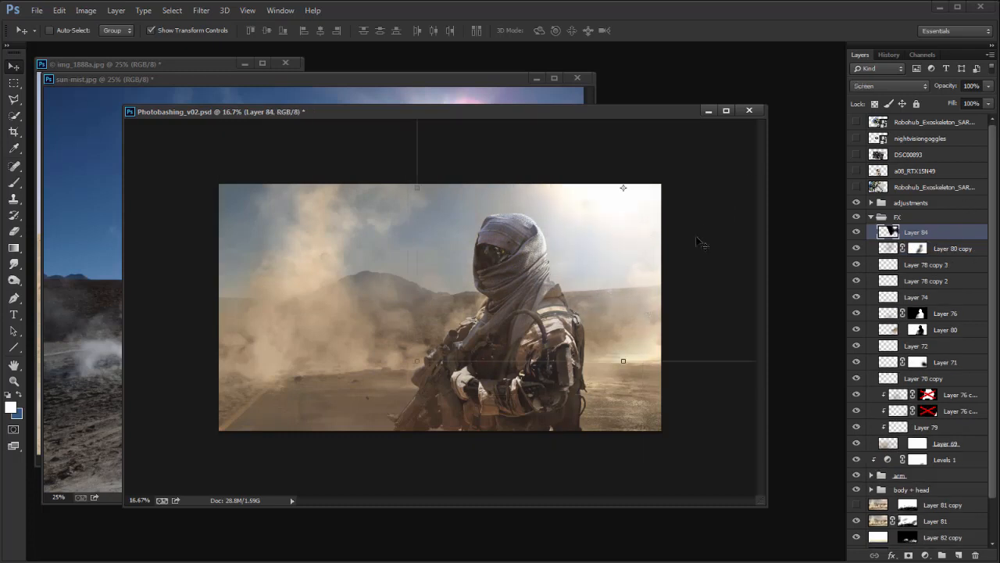
Step: Toggle the sun layer's visibility to compare the scene with and without the glow
click(864, 235)
click(863, 235)
click(863, 236)
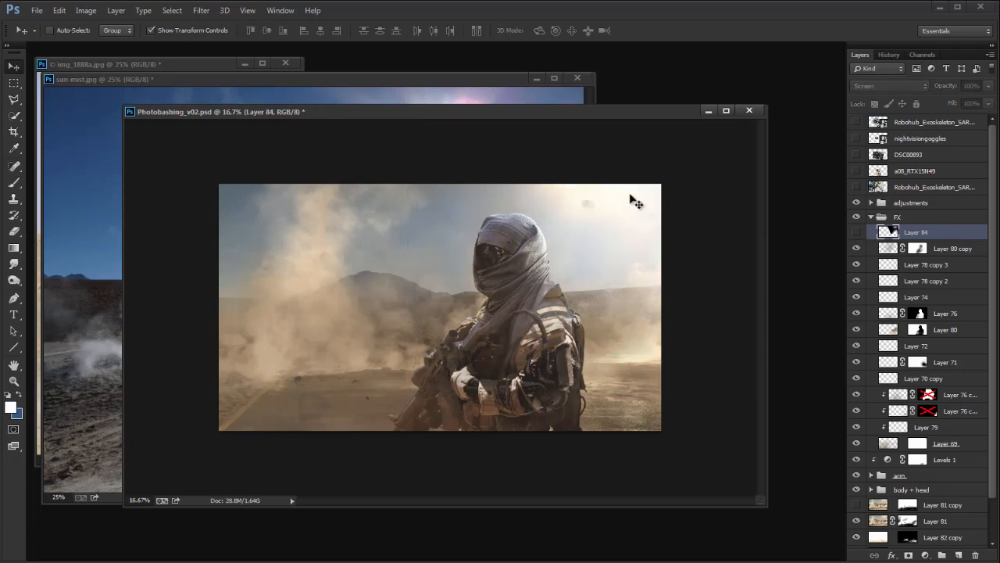
click(857, 232)
Step: Reposition the sun glow and erase its hard edge near the soldier's head with a 1200 px eraser
mouse_move(618, 281)
mouse_down()
mouse_move(616, 326)
mouse_move(596, 335)
mouse_move(626, 314)
mouse_move(606, 331)
mouse_move(615, 336)
mouse_move(633, 286)
mouse_move(620, 293)
mouse_move(640, 302)
mouse_move(628, 299)
mouse_up()
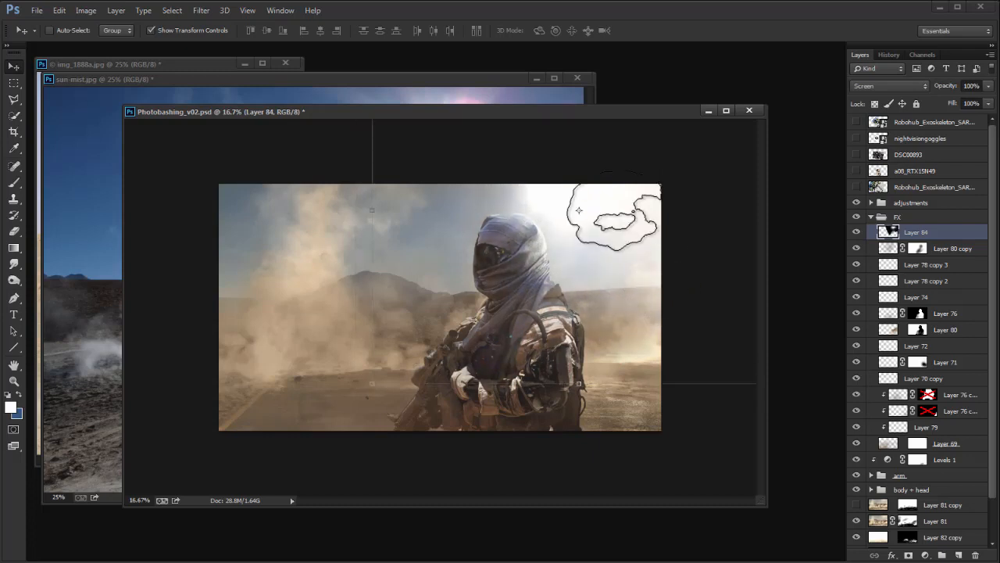
key(e)
mouse_move(520, 224)
mouse_down()
mouse_move(596, 158)
mouse_move(694, 149)
mouse_move(616, 221)
mouse_move(574, 191)
mouse_up()
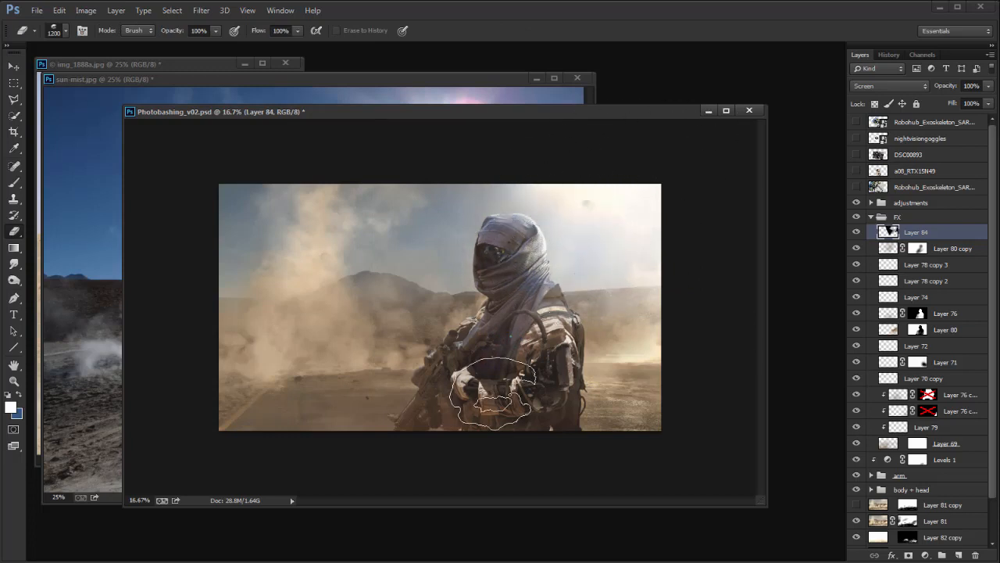
key(v)
drag(628, 304, 645, 326)
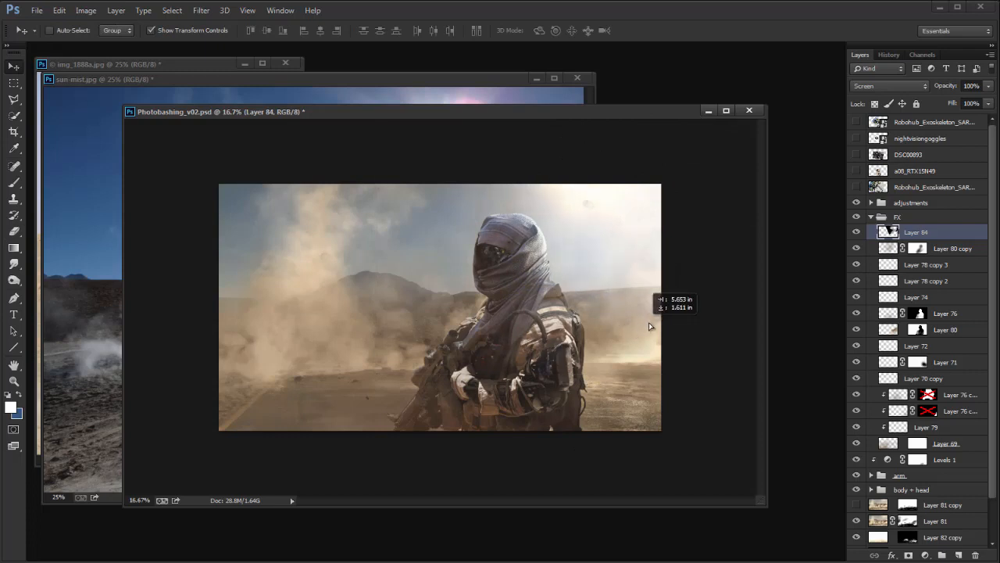
key(e)
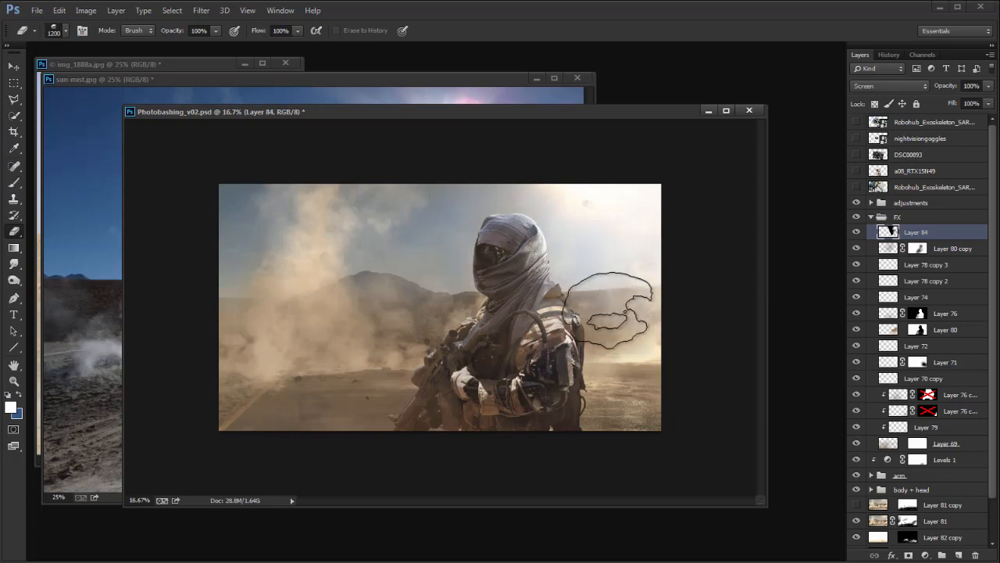
Step: Fine-tune the sun layer's position and soften the remaining glow in the sky behind the soldier with the eraser
key(v)
drag(617, 314, 618, 313)
key(e)
drag(547, 236, 611, 196)
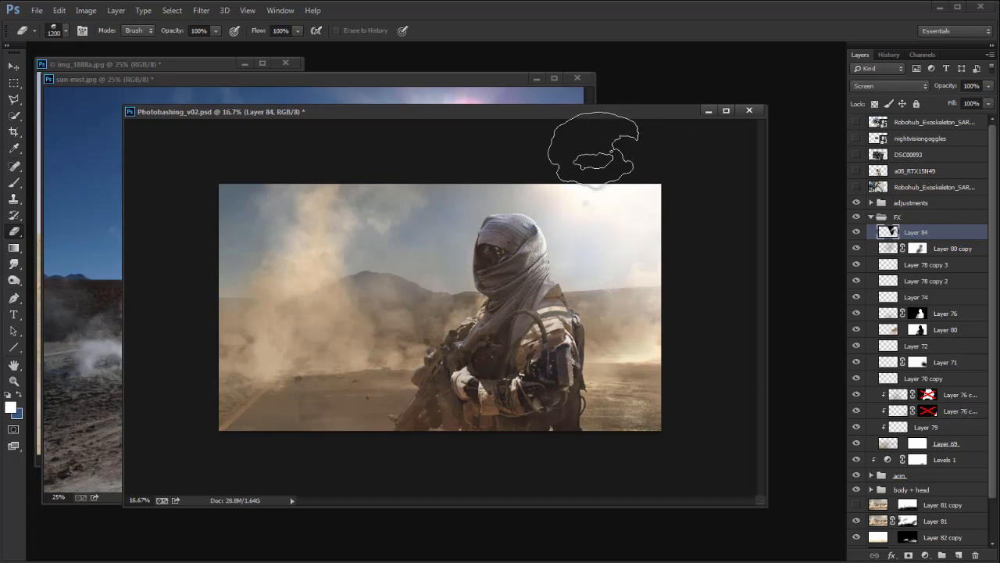
drag(625, 110, 606, 116)
key(v)
mouse_move(654, 210)
mouse_down()
mouse_move(611, 279)
mouse_move(650, 247)
mouse_up()
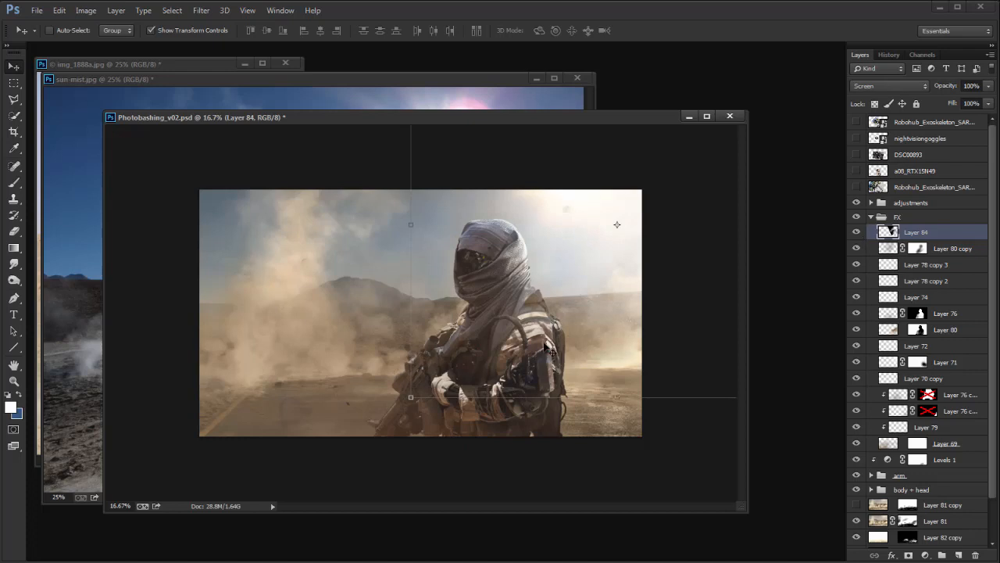
Step: Close sun-mist.jpg and img_1888a.jpg without saving their changes
key(m)
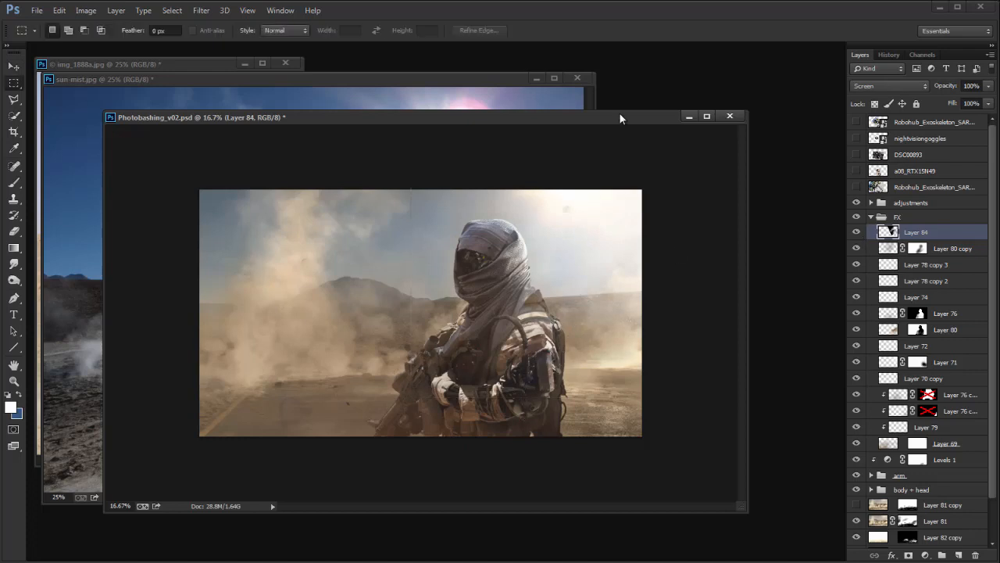
click(554, 86)
click(578, 78)
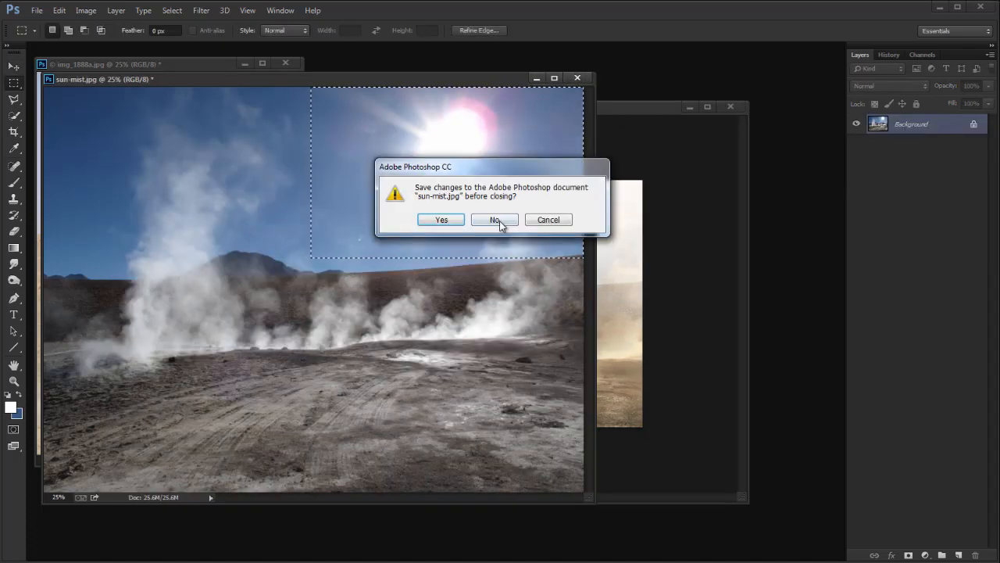
click(494, 219)
click(258, 63)
click(285, 63)
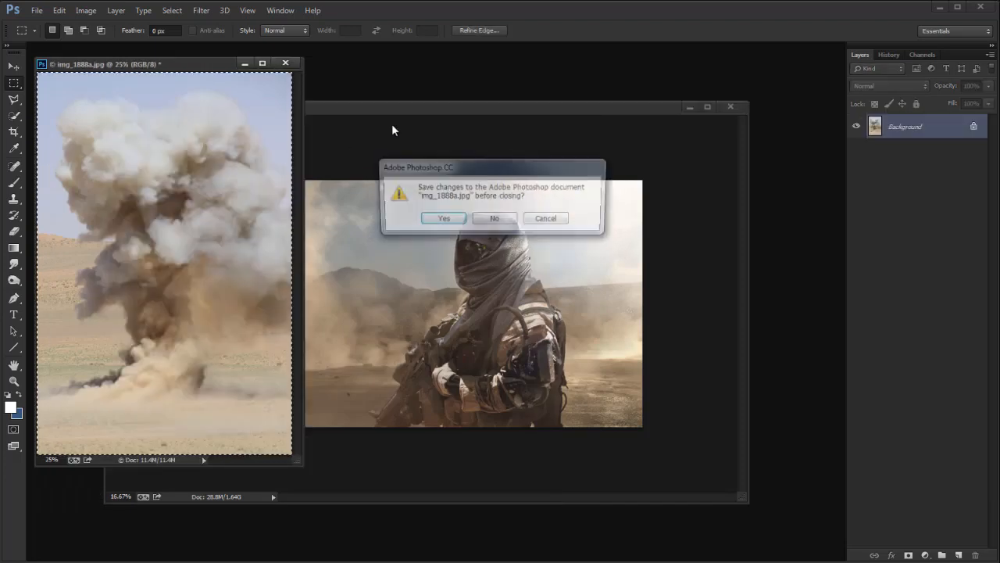
click(495, 219)
Step: Create a new layer above the adjustments group and place it in a new group named PostFX
drag(574, 107, 514, 66)
key(ctrl+plus)
drag(751, 490, 802, 525)
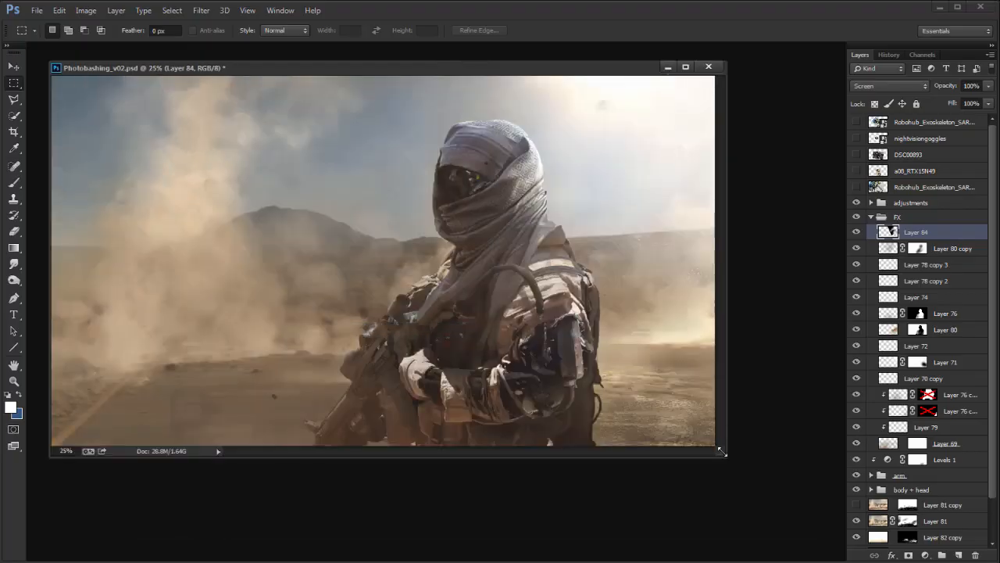
drag(720, 450, 815, 534)
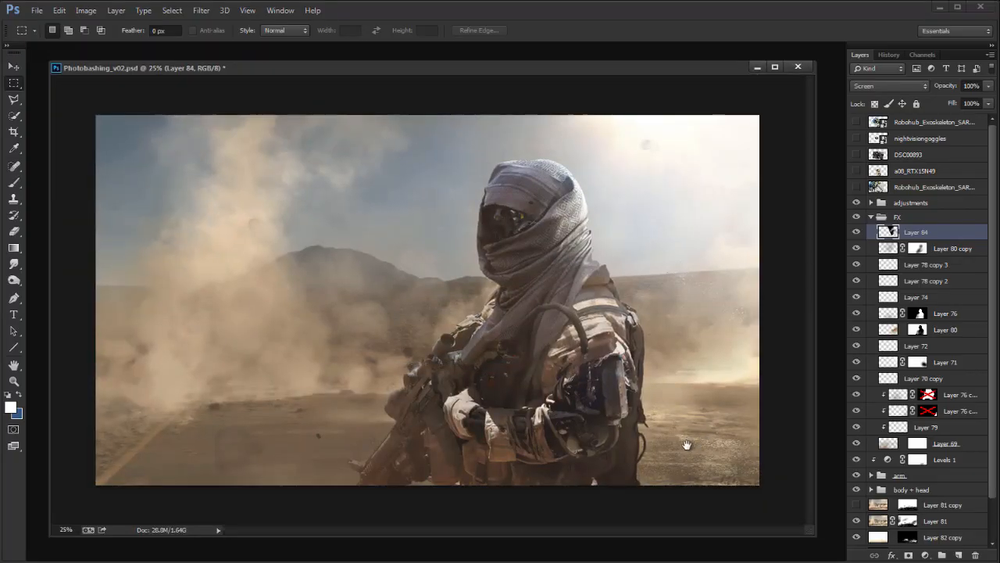
click(944, 198)
key(b)
key(d)
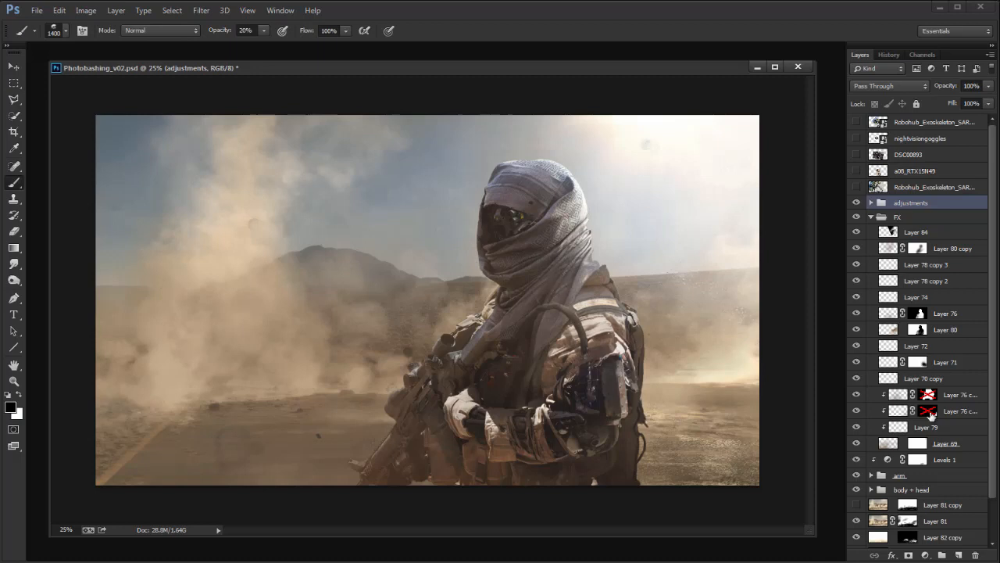
click(959, 555)
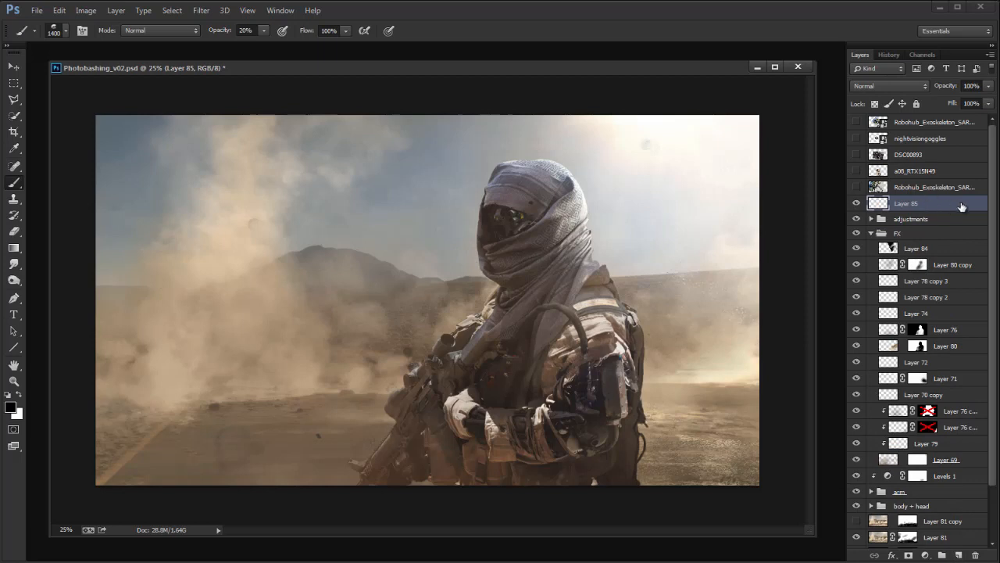
key(ctrl+g)
double_click(915, 203)
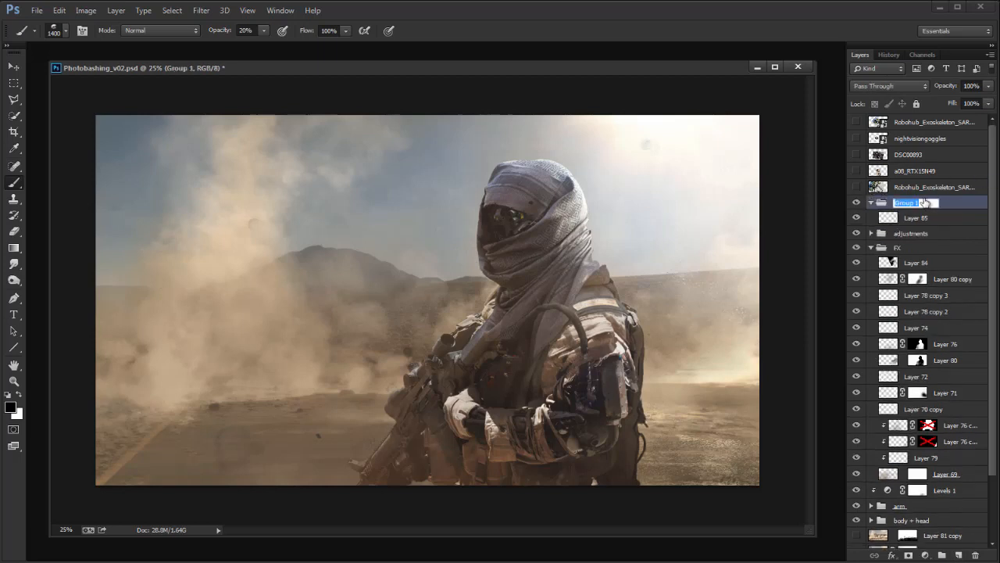
text(PostFX)
key(Return)
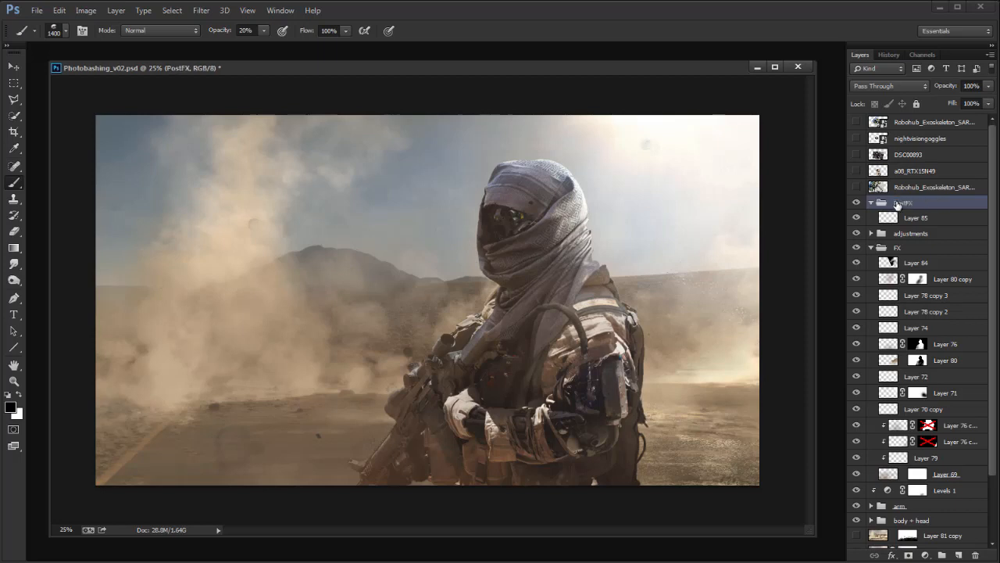
Step: Collapse the FX group and fill the empty layer inside PostFX with white
click(876, 249)
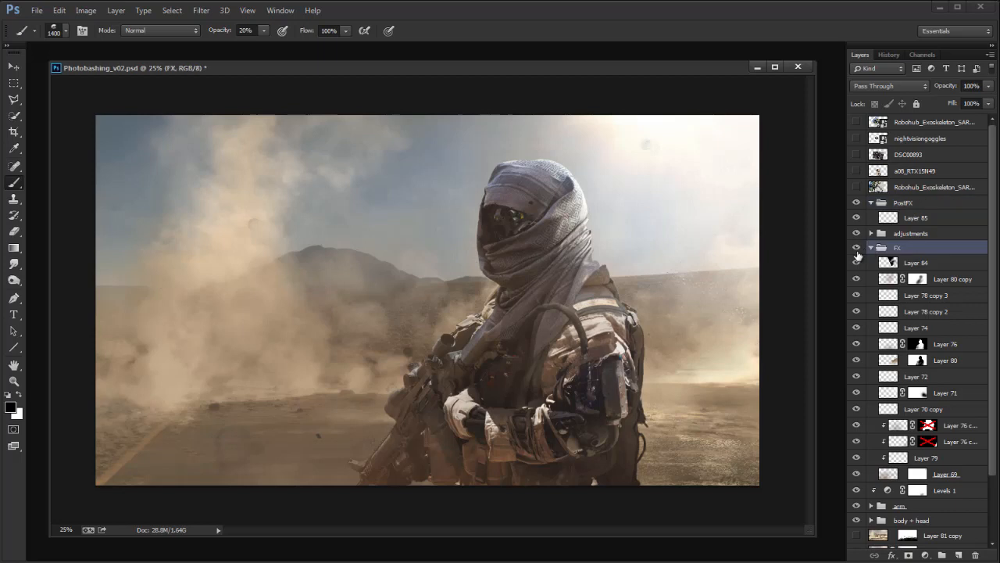
click(872, 249)
click(918, 218)
click(883, 204)
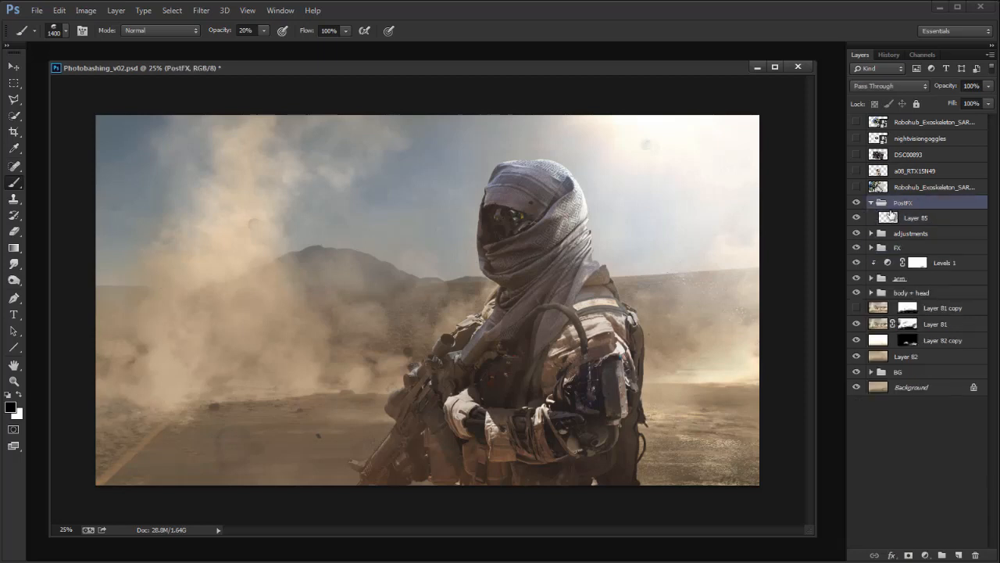
click(916, 220)
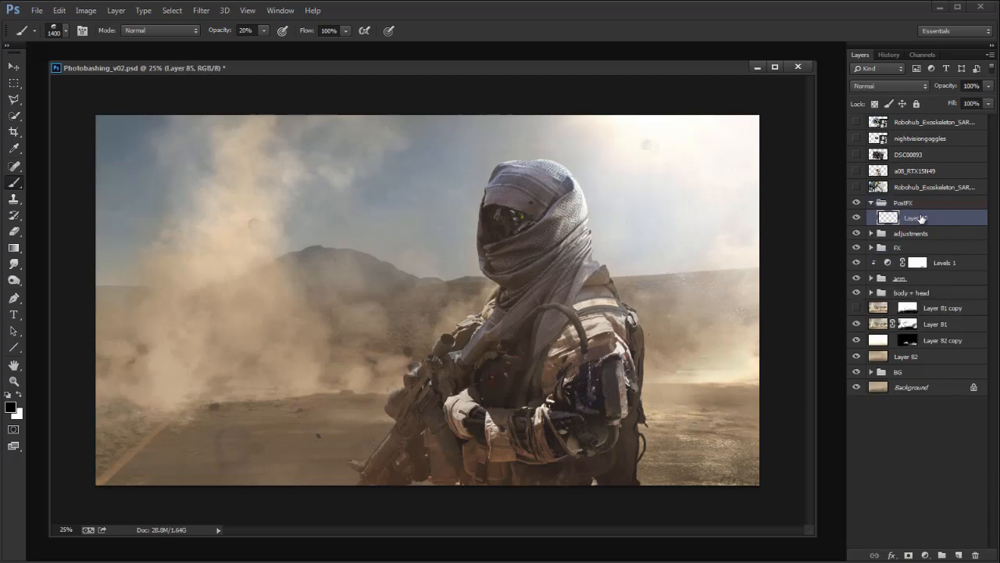
key(ctrl+BackSpace)
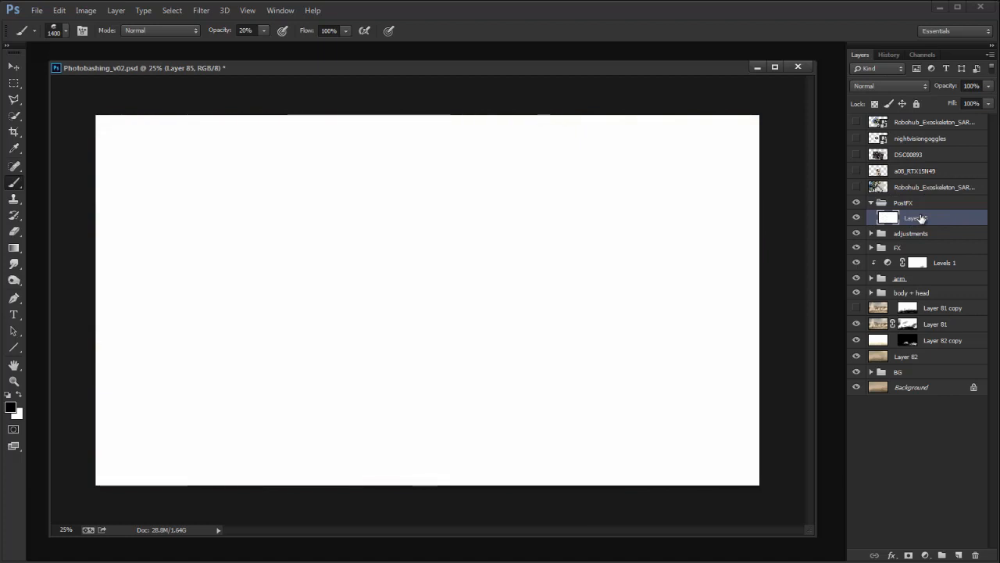
Step: Turn the white layer mid-grey with Levels by setting the output white level to 128, and check its histogram
key(ctrl+l)
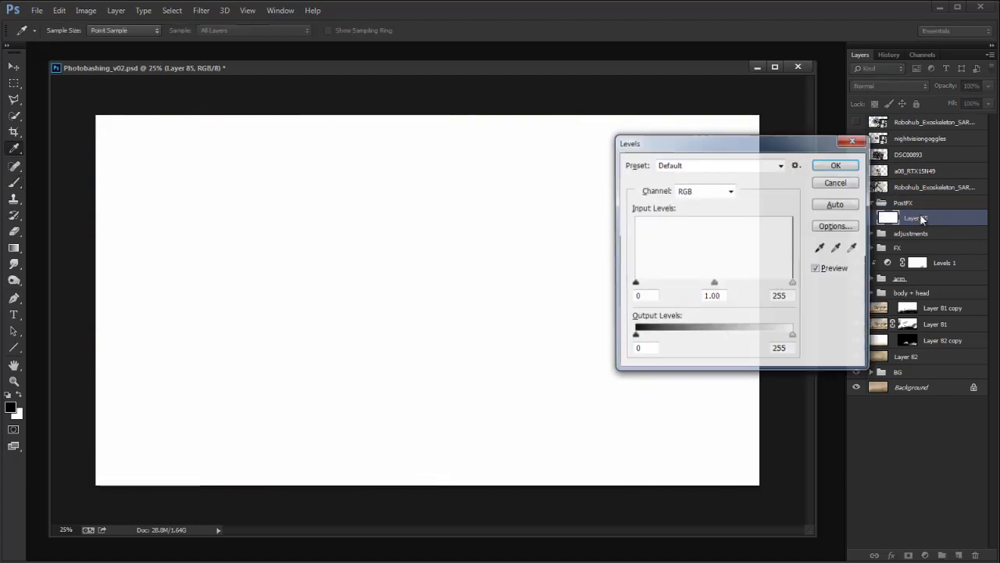
drag(793, 335, 714, 337)
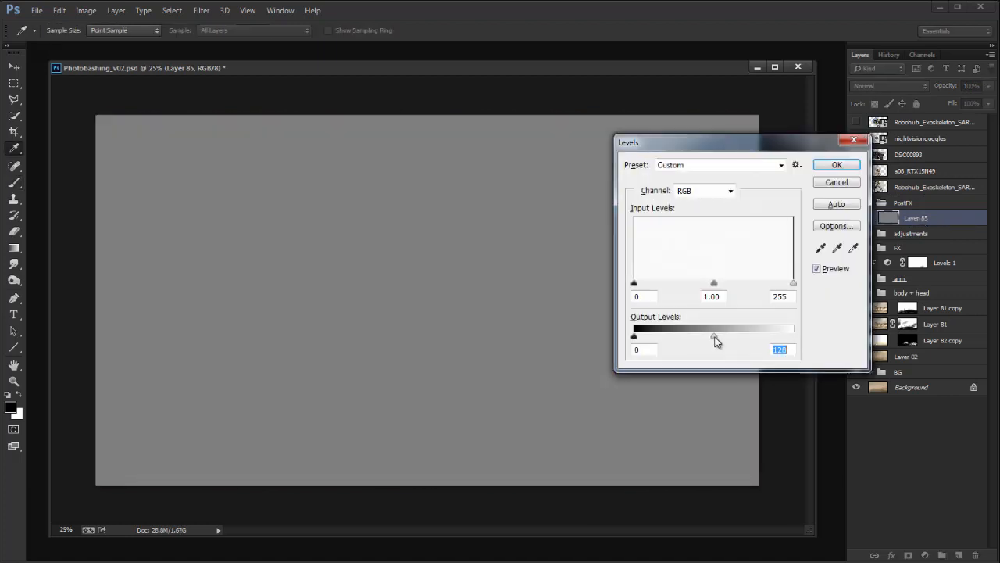
click(836, 164)
key(ctrl+l)
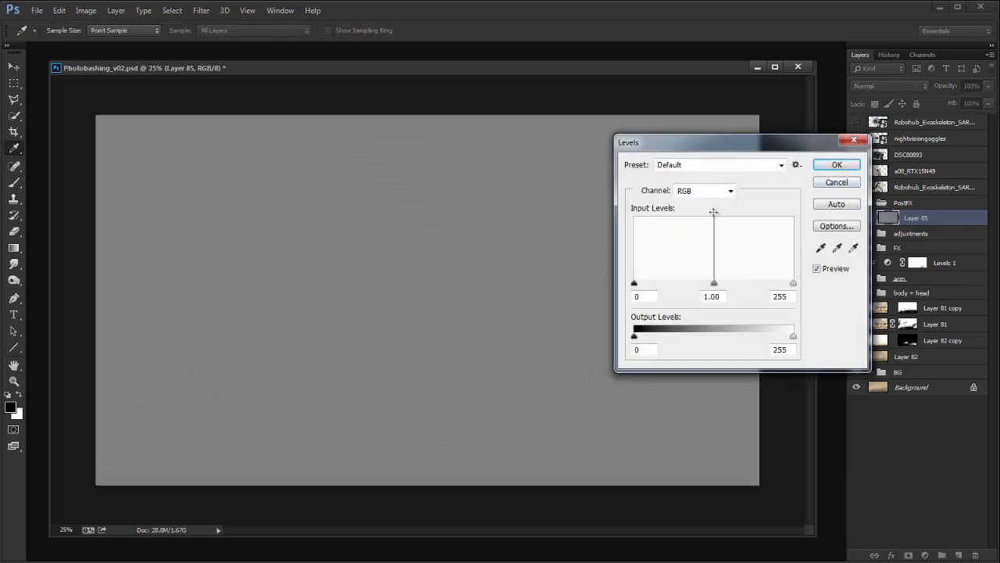
click(836, 165)
key(b)
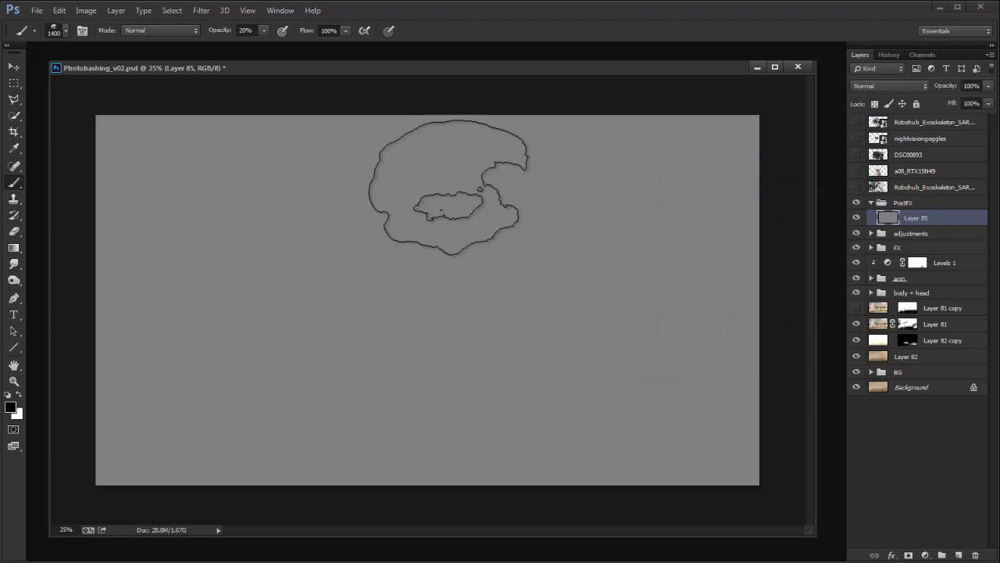
drag(556, 70, 553, 68)
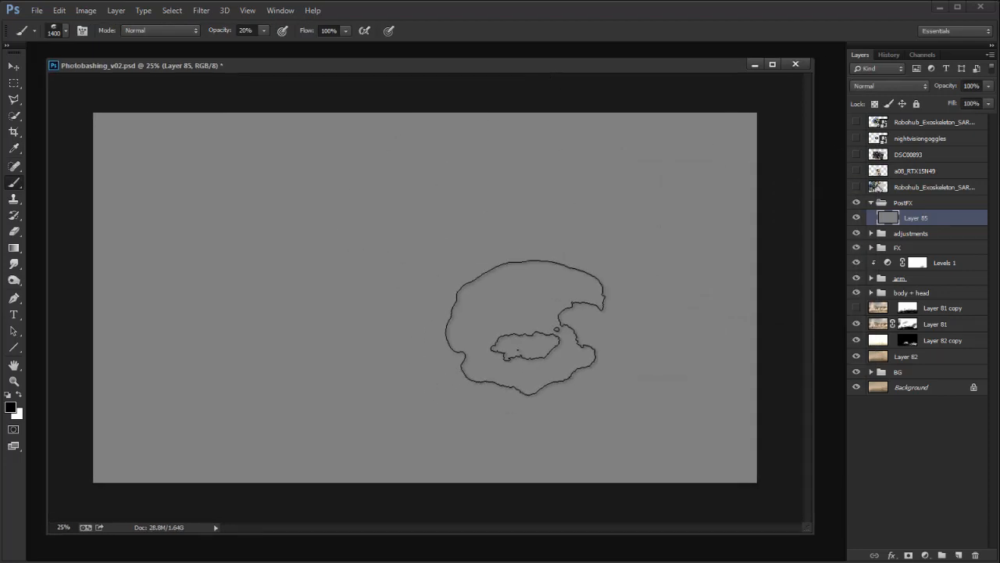
Step: Apply the Add Noise filter to the grey layer with a raised noise amount for film grain
click(201, 12)
mouse_move(231, 174)
click(168, 173)
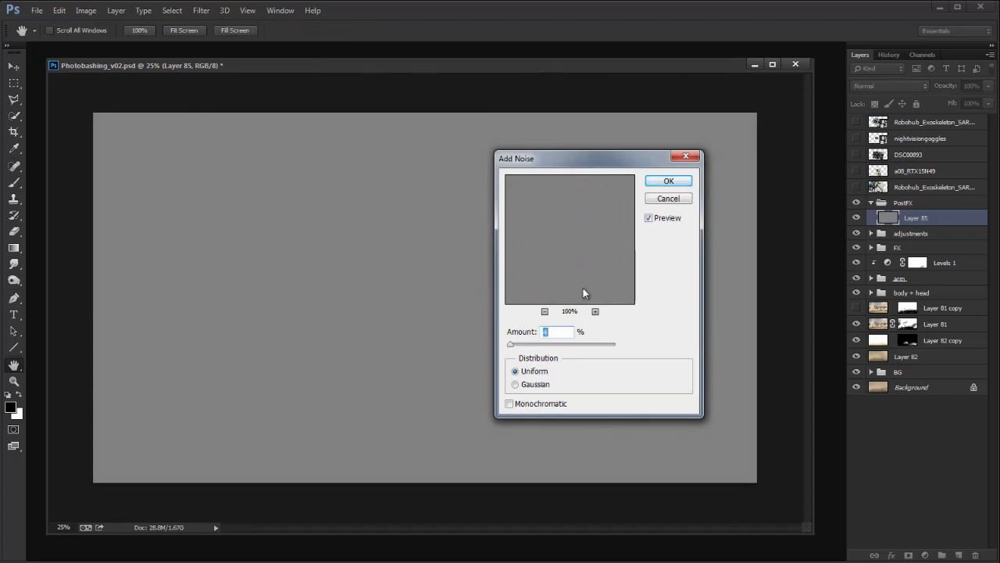
key(ctrl+plus)
click(517, 344)
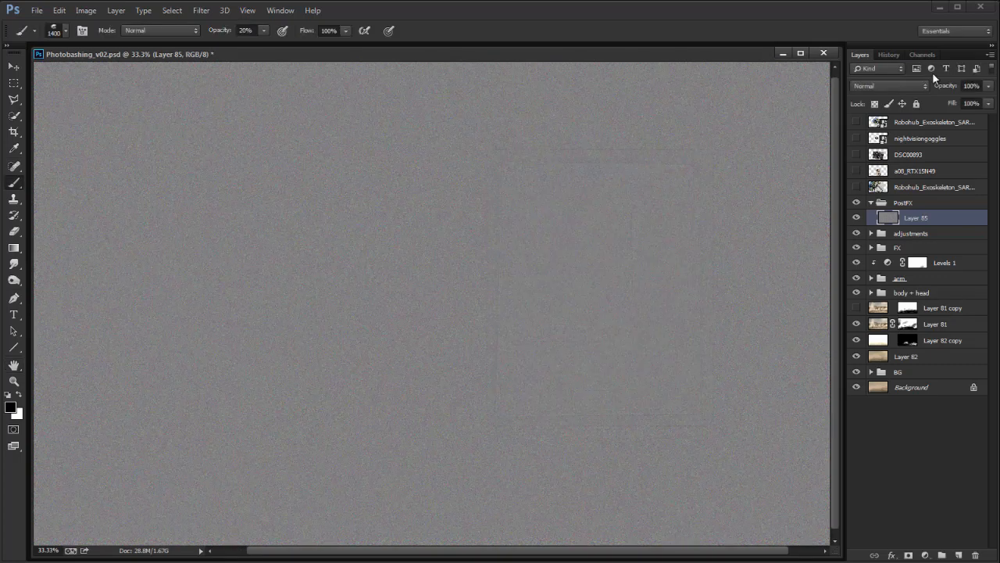
Step: Set the noise layer's blend mode to Overlay
click(879, 85)
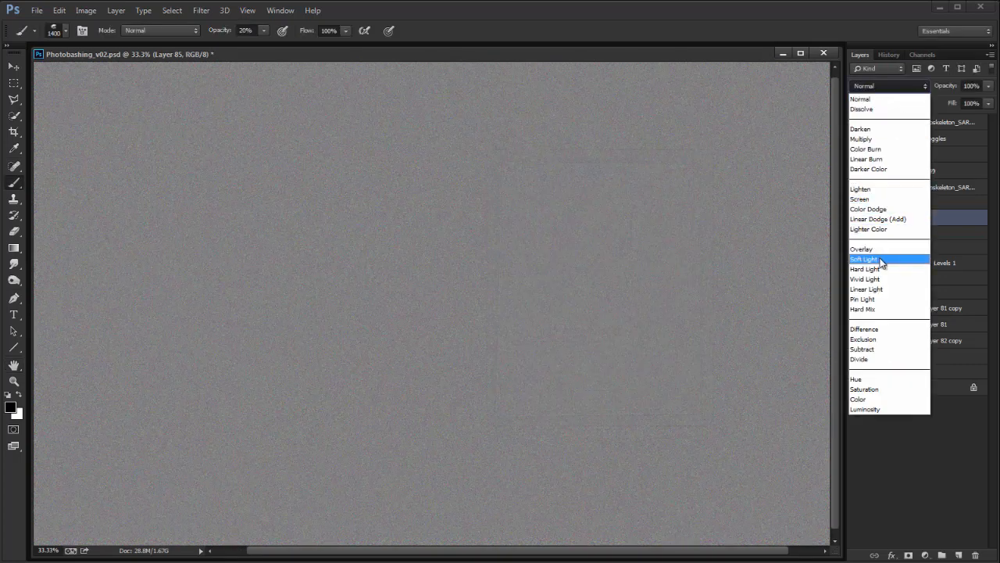
click(881, 259)
key(Up)
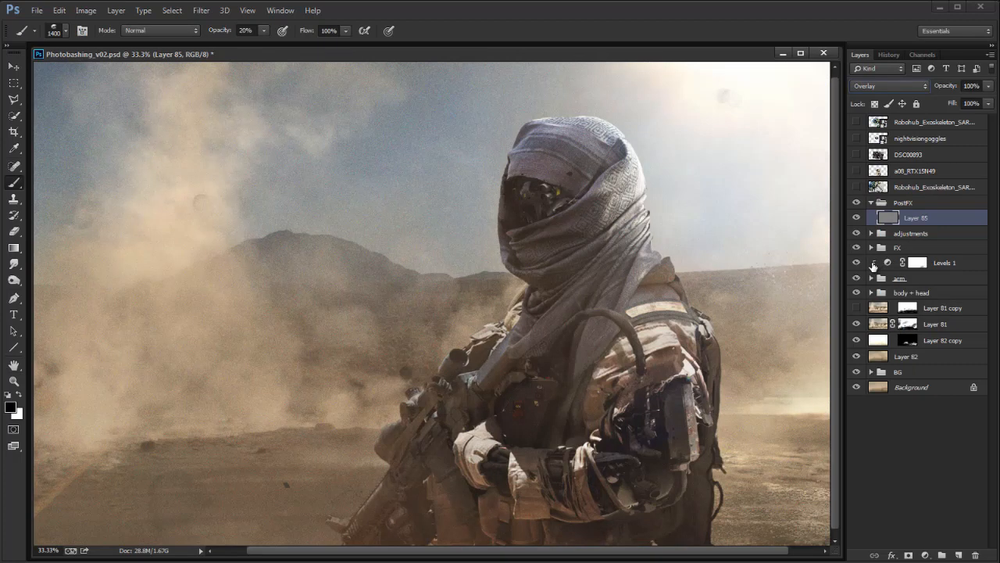
Step: Lower the noise layer's opacity to 50%, judging the grain at 25% and 33.3% zoom
key(ctrl+minus)
key(ctrl+plus)
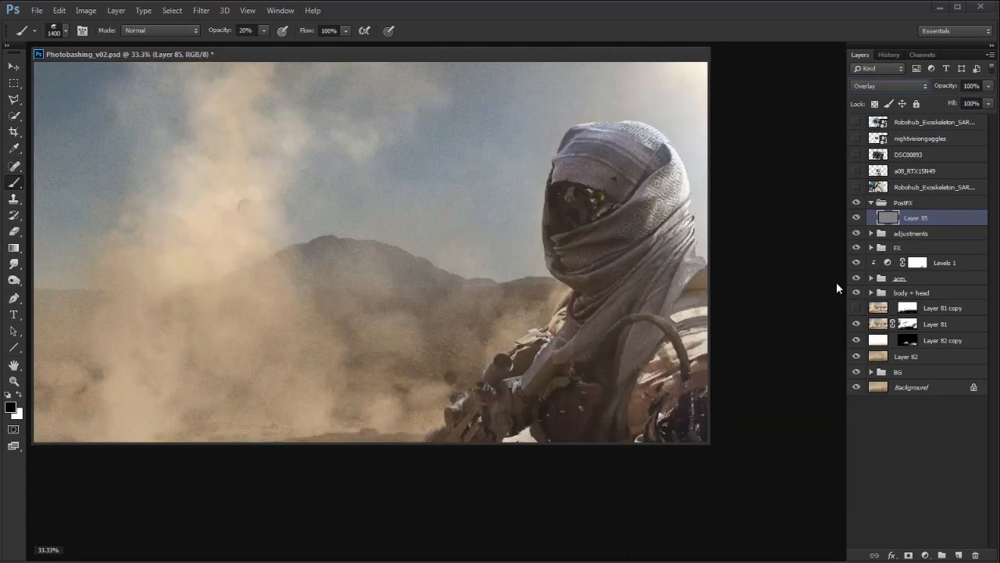
key(ctrl+minus)
drag(705, 440, 809, 528)
click(988, 86)
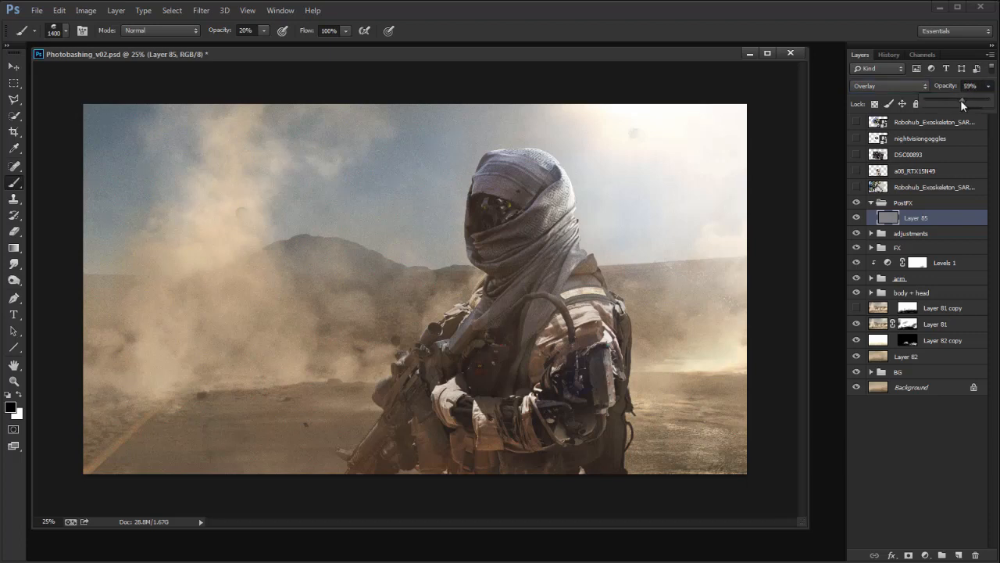
key(ctrl+plus)
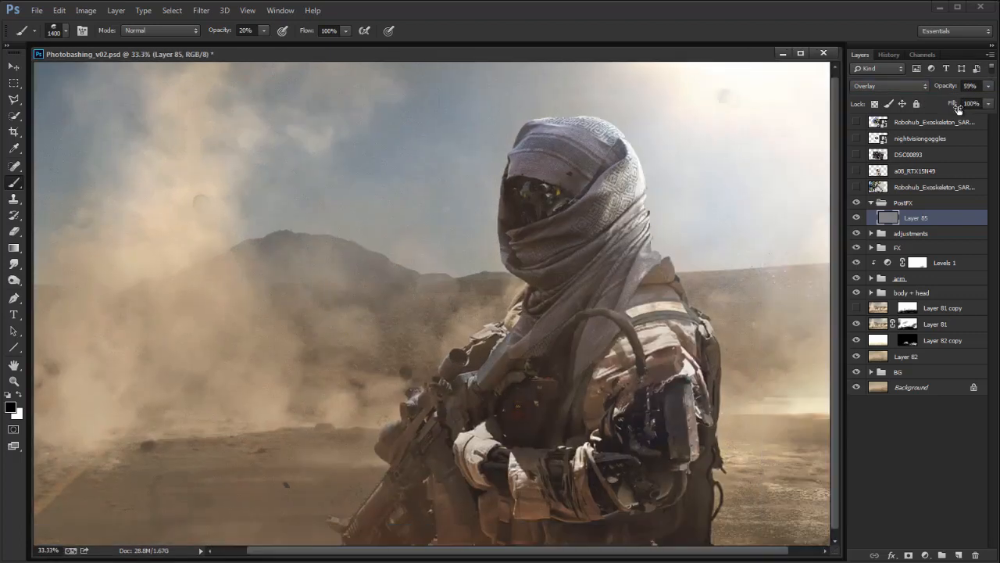
click(988, 86)
drag(974, 103, 957, 102)
key(ctrl+minus)
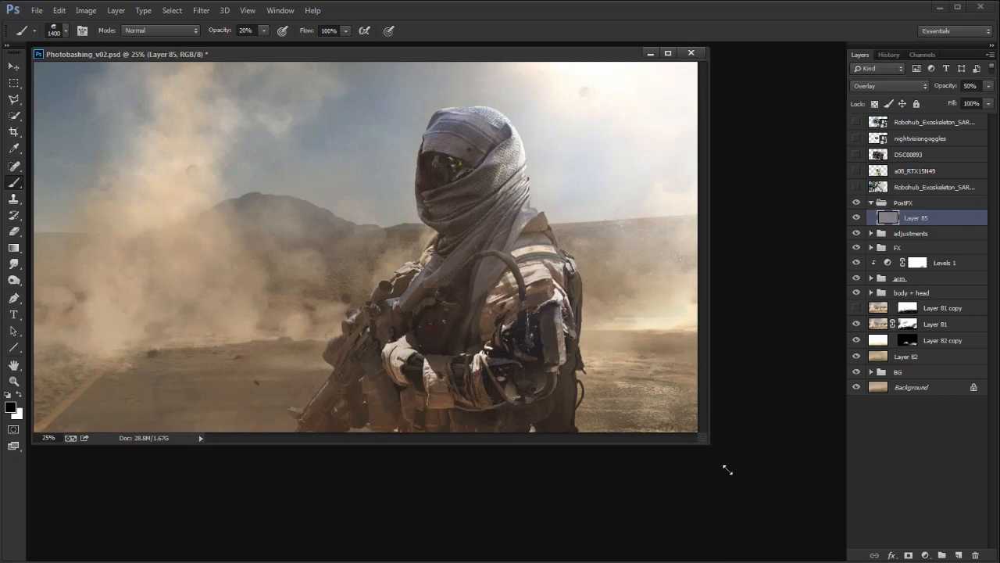
Step: Enlarge the noise layer to 140.82% with Free Transform so its grain becomes coarser
drag(708, 443, 814, 541)
key(ctrl+t)
drag(759, 105, 824, 63)
key(Return)
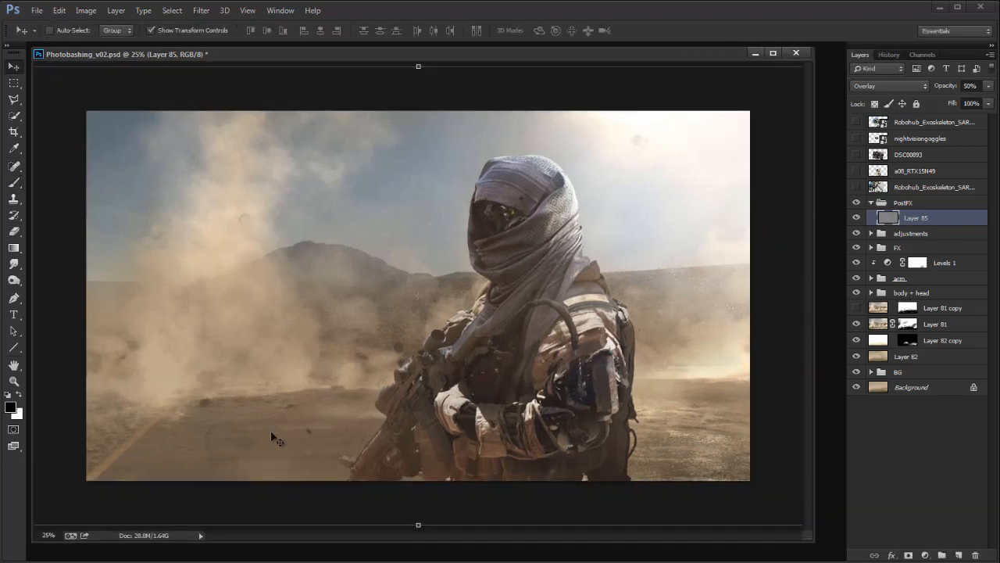
key(ctrl+minus)
drag(487, 317, 778, 528)
Step: Crop the document to its canvas edges with Delete Cropped Pixels enabled, discarding the overhanging noise
key(c)
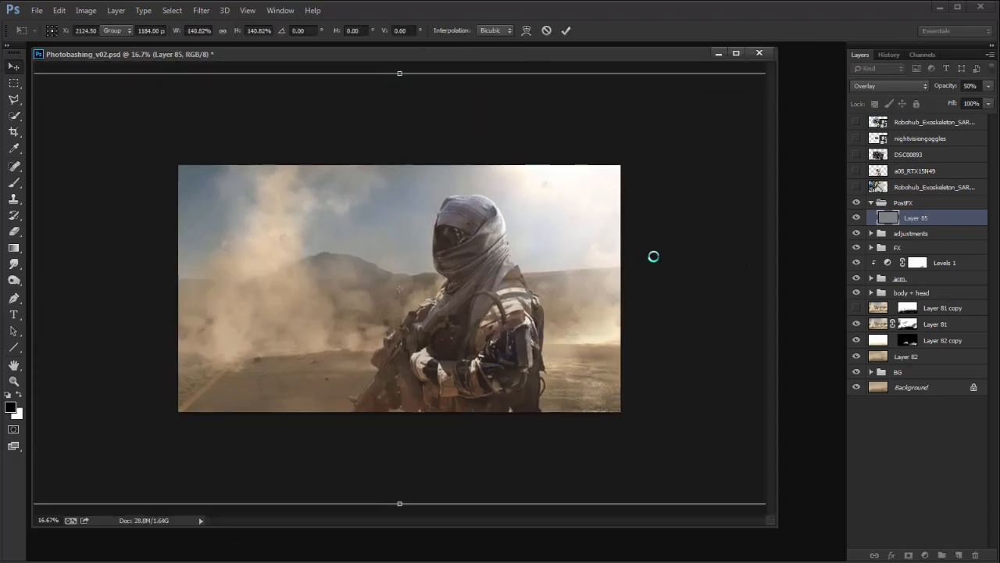
drag(617, 178, 618, 170)
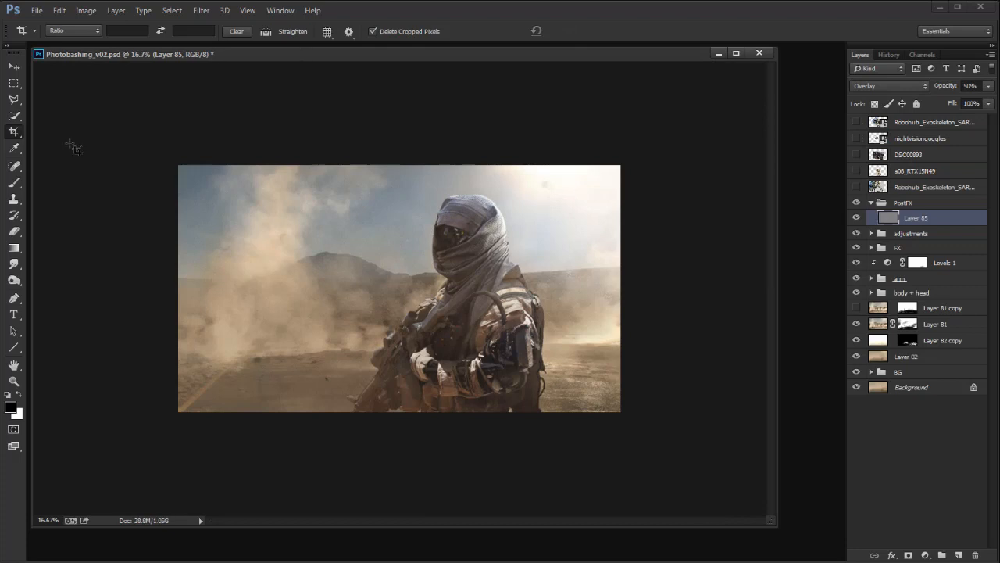
key(ctrl+plus)
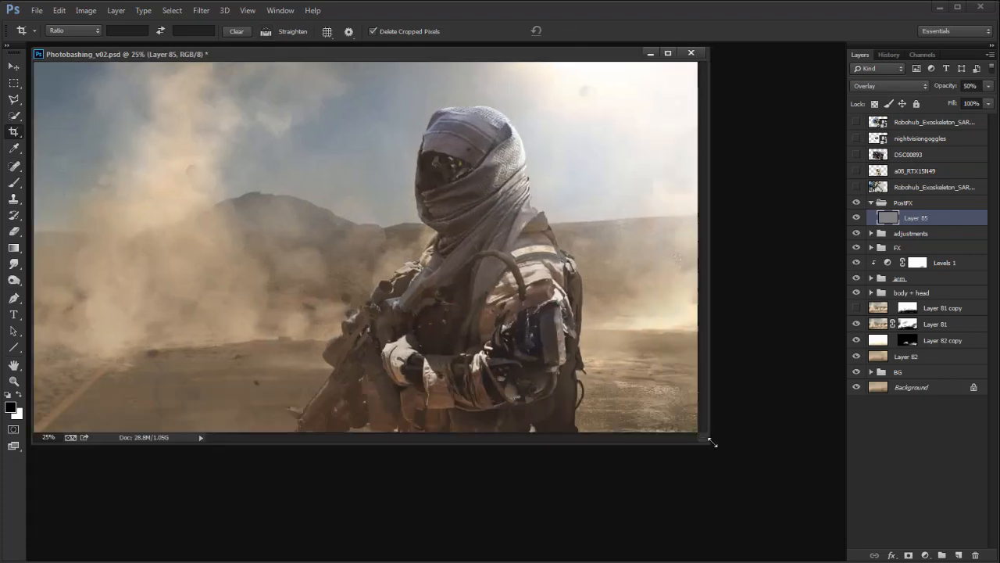
Step: Lower the noise layer's opacity to 38%, judging the grain over the whole image
key(ctrl+plus)
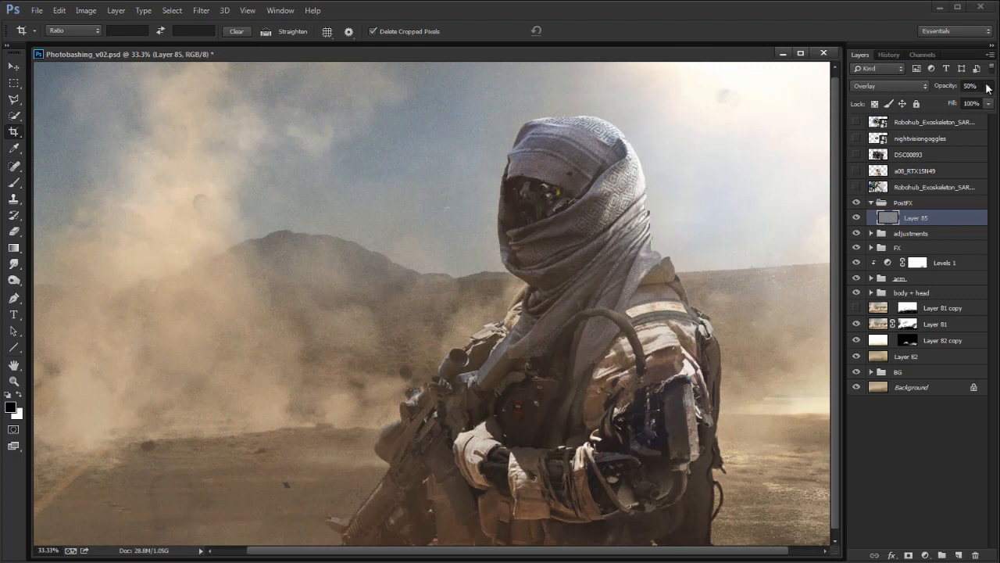
click(987, 86)
key(ctrl+minus)
drag(701, 442, 803, 524)
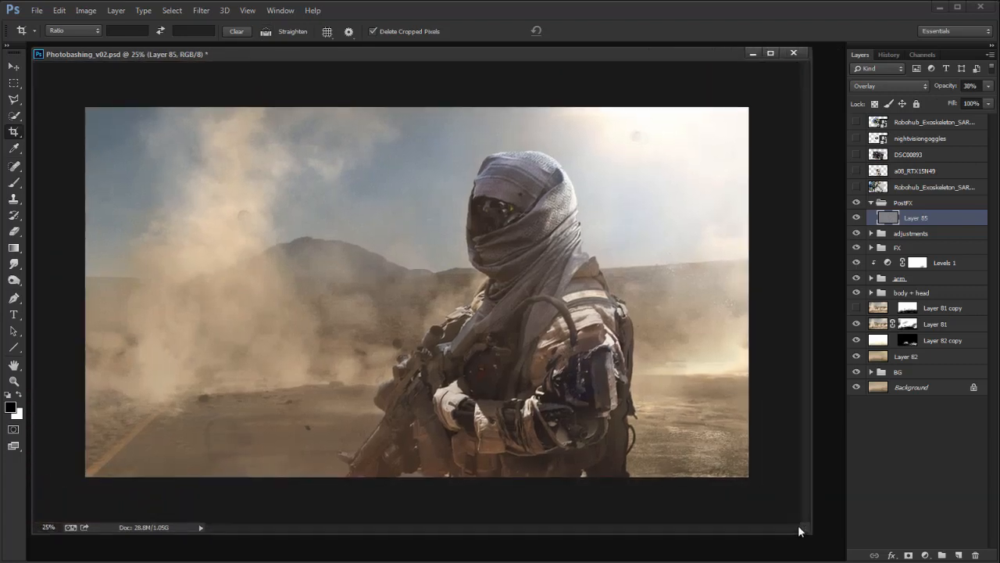
Step: Add a Levels adjustment above Layer 81, brightening the midtones to about 1.18 and slightly raising the output black level
click(947, 325)
click(925, 554)
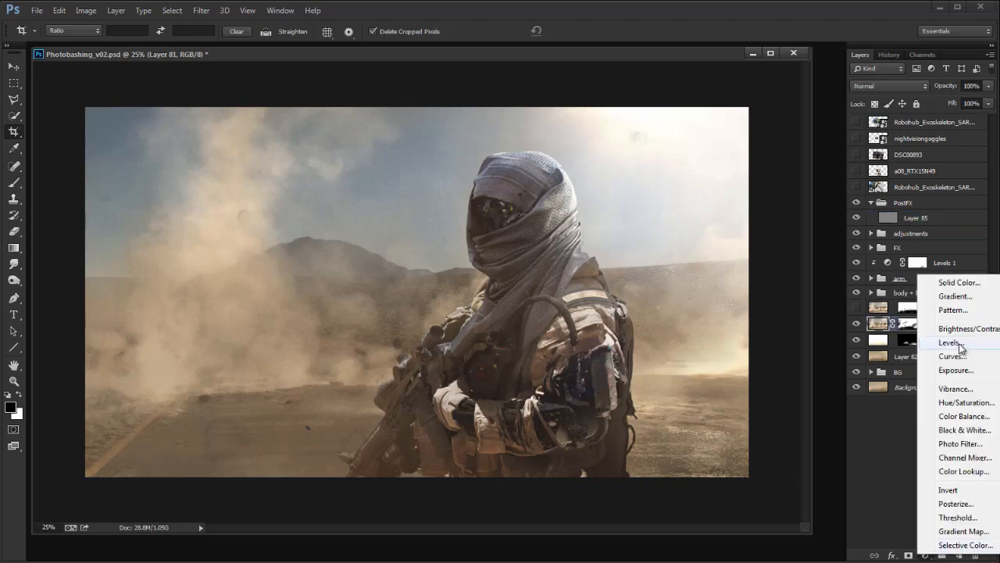
click(934, 354)
drag(766, 234, 832, 214)
drag(804, 350, 796, 350)
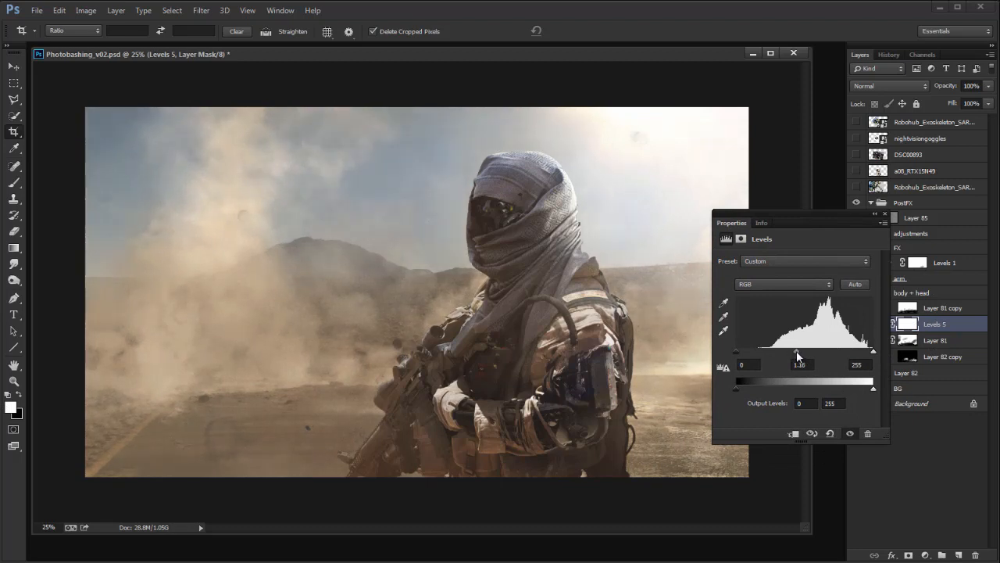
drag(741, 389, 744, 389)
click(885, 213)
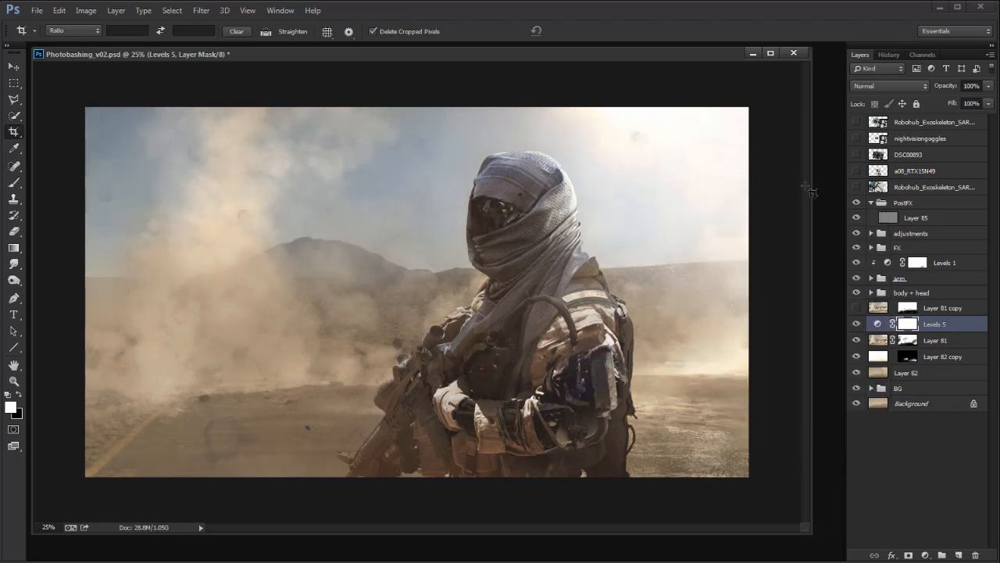
Step: Compare the image with and without the new Levels adjustment at different zoom levels
click(857, 323)
click(857, 326)
click(856, 325)
click(856, 325)
key(ctrl+minus)
key(ctrl+minus)
click(856, 325)
click(856, 325)
key(ctrl+plus)
key(ctrl+plus)
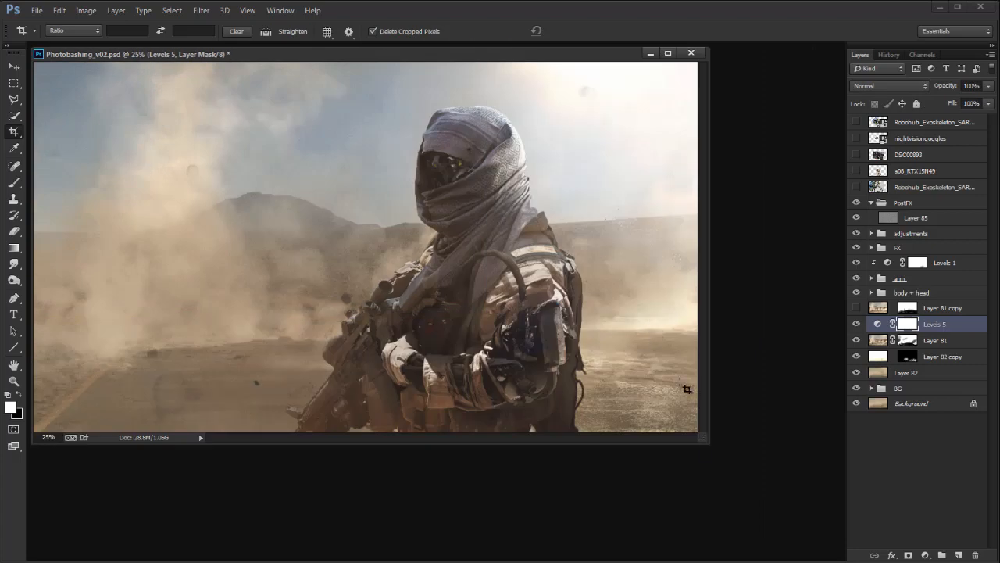
key(ctrl+plus)
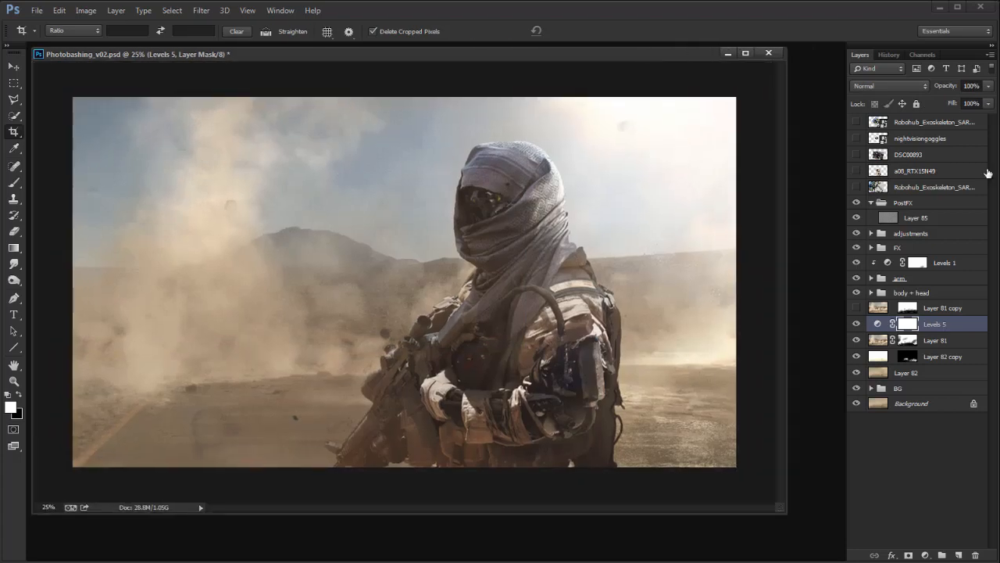
Step: Stamp all visible layers into a new merged layer above the noise layer in the PostFX group
click(927, 217)
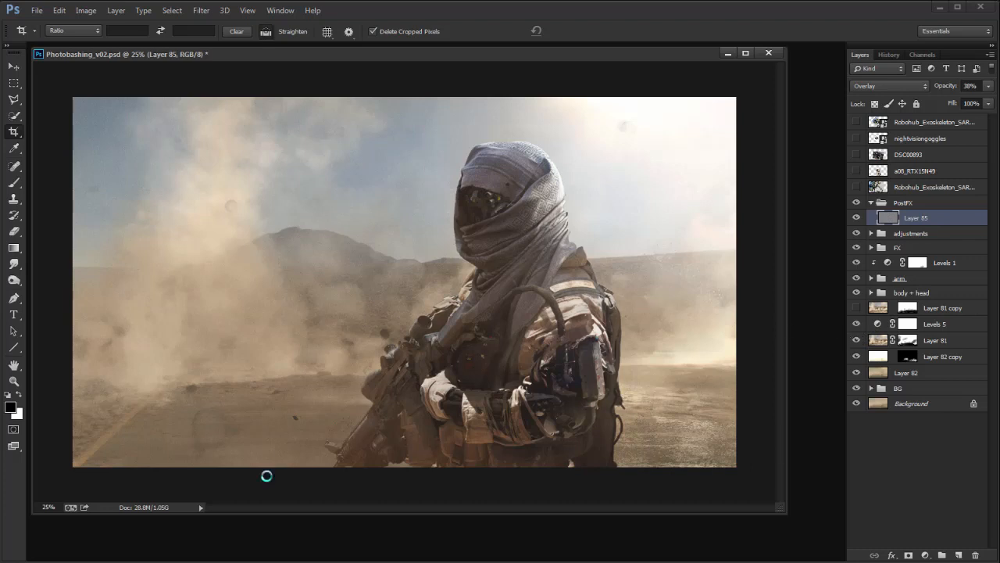
key(ctrl+shift+alt+e)
Step: Try combining the layers with Merge Visible, and undo the merge
click(109, 10)
click(100, 13)
click(99, 13)
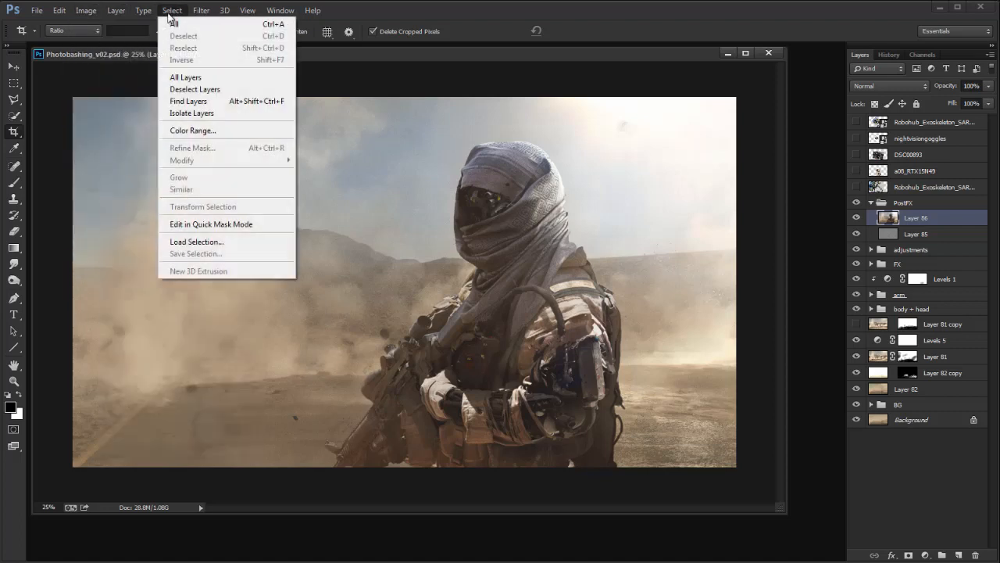
mouse_move(145, 12)
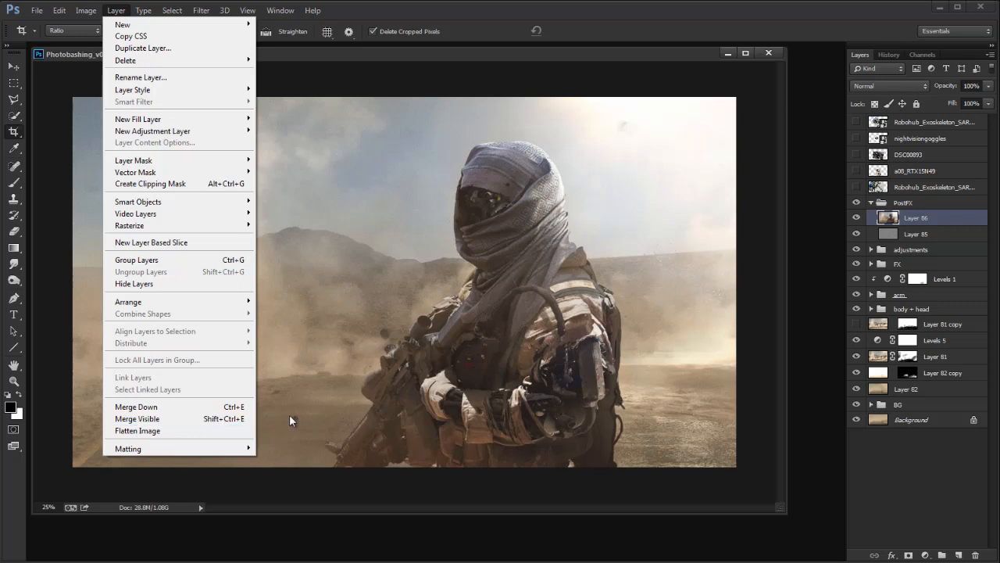
click(232, 421)
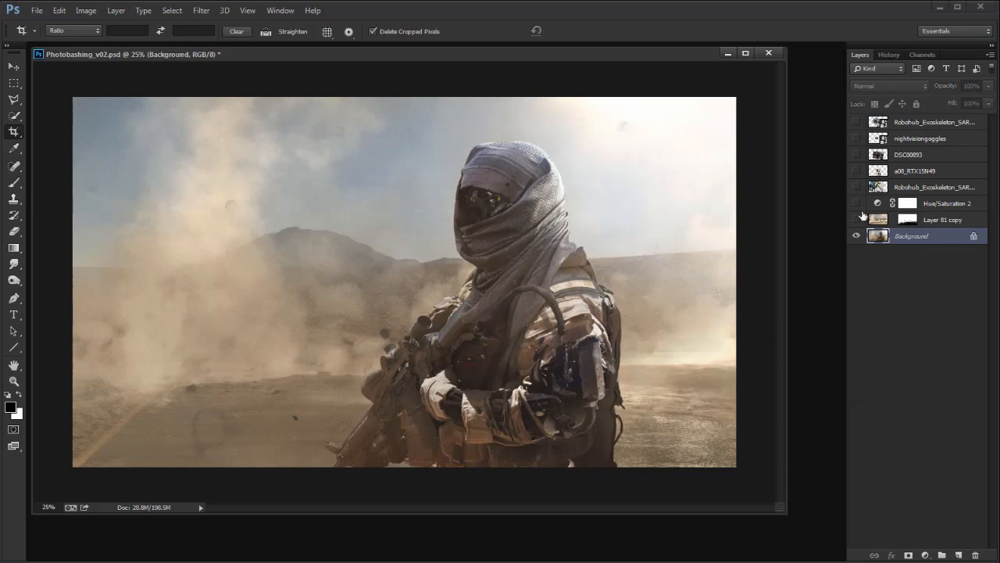
key(ctrl+z)
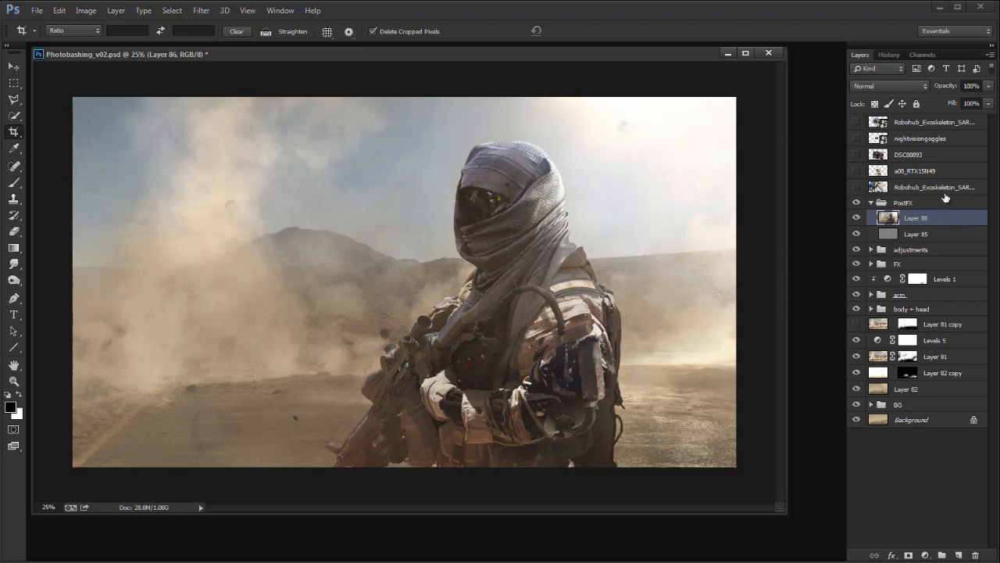
Step: Make a second stamped copy of the visible layers in the PostFX group and delete it again
drag(915, 217, 931, 222)
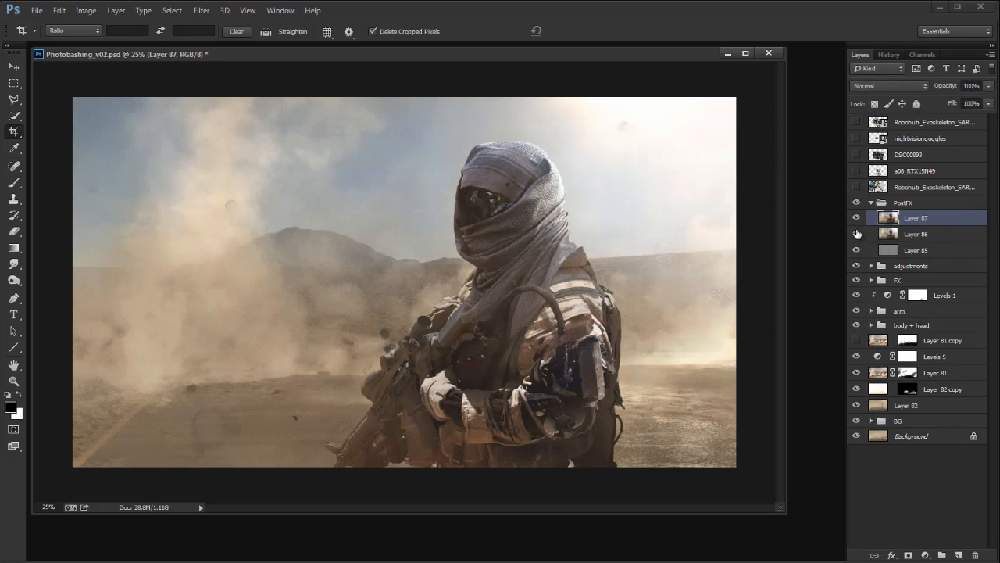
key(Delete)
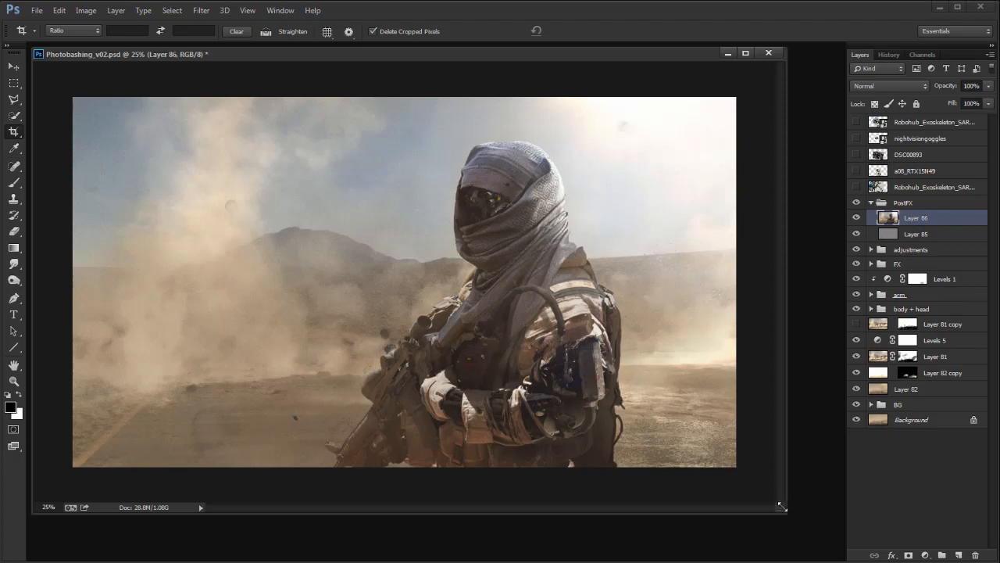
Step: Open the Lens Correction filter on the merged layer with its custom settings and fit the whole image in the preview
drag(779, 506, 803, 529)
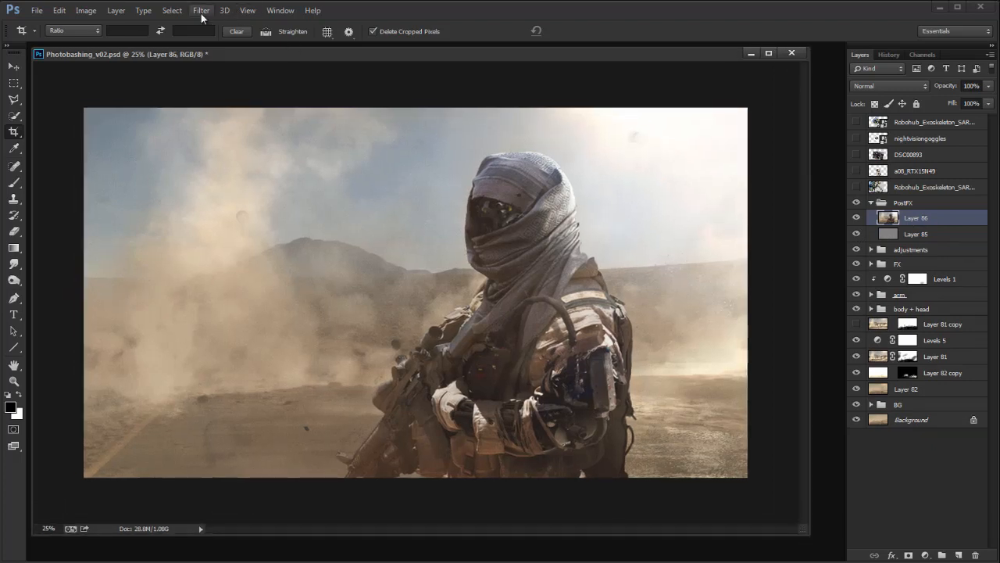
click(201, 11)
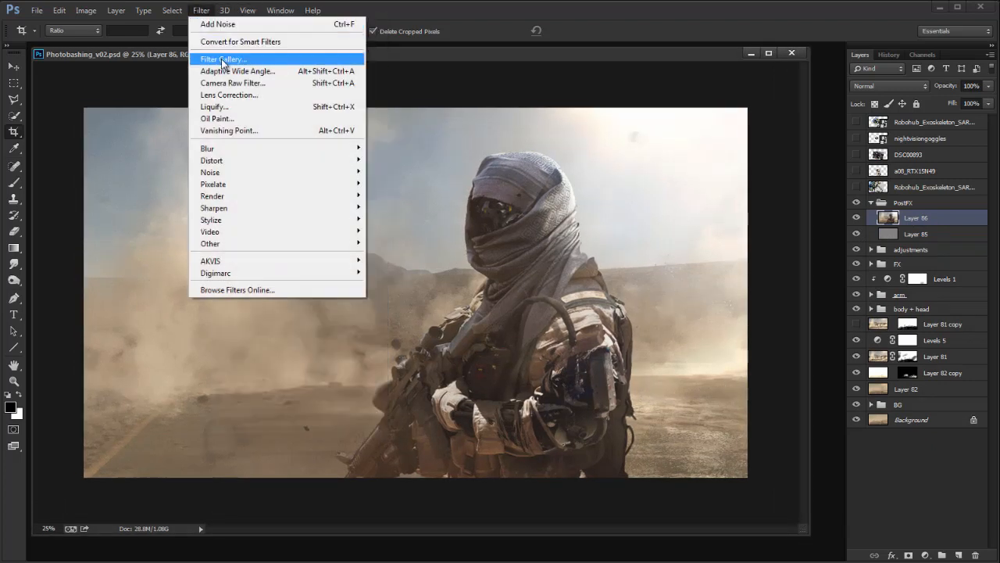
click(226, 94)
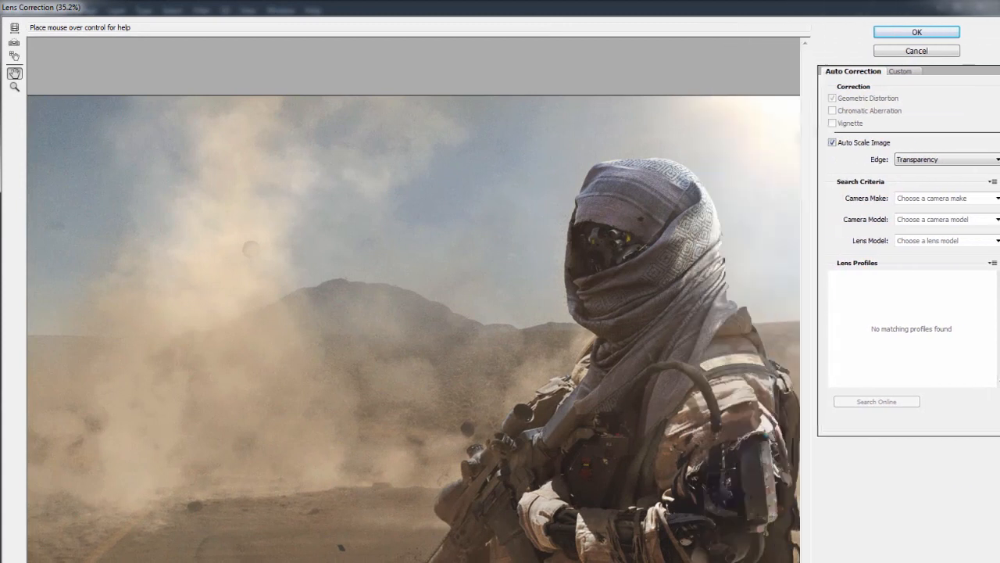
drag(999, 562, 974, 544)
drag(732, 404, 541, 396)
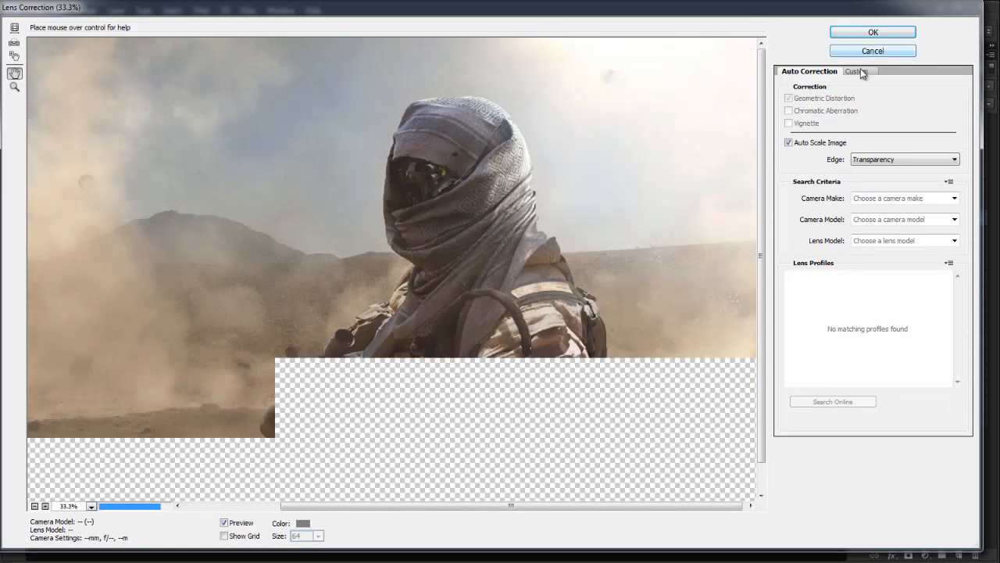
click(857, 71)
drag(460, 358, 528, 332)
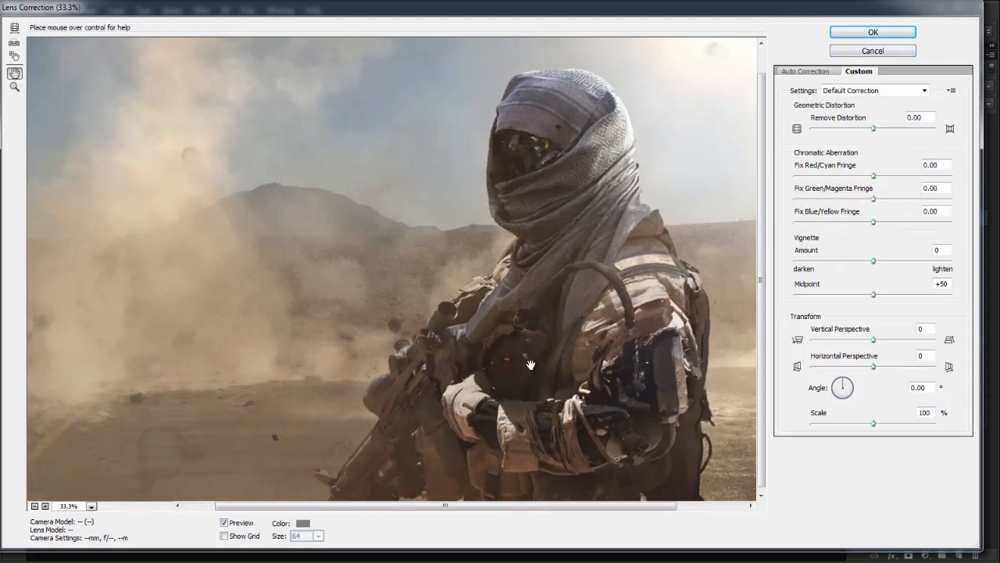
key(ctrl+minus)
Step: Try a red/cyan fringe of -52.38 and a blue/yellow fringe of +56.35, and reset both to 0
click(833, 175)
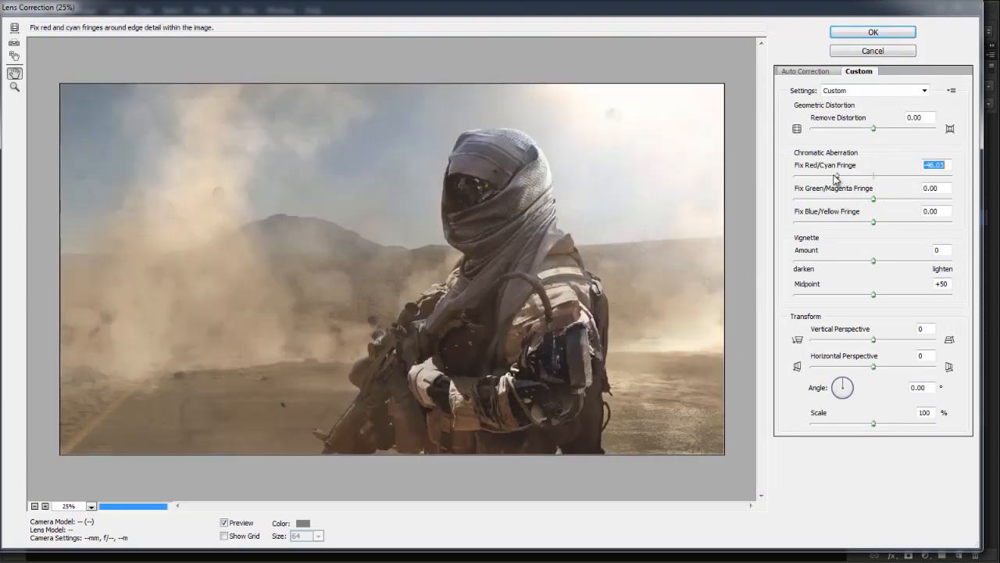
click(916, 222)
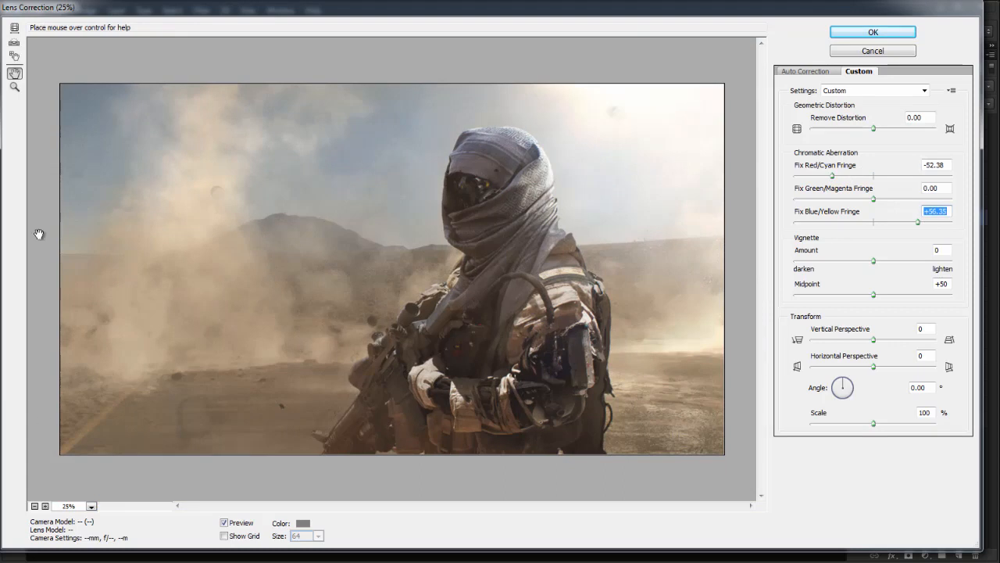
click(870, 176)
click(876, 223)
click(872, 222)
click(930, 176)
text(0)
drag(943, 211, 913, 222)
text(0)
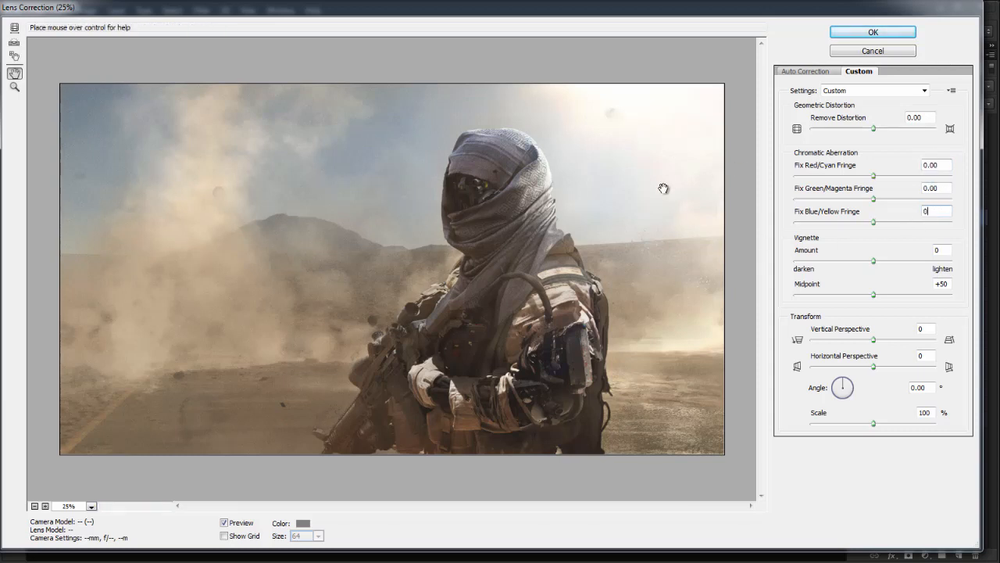
Step: Set the red/cyan fringe to -46.83 and the blue/yellow fringe to +46.03
click(943, 190)
drag(874, 176, 837, 177)
click(910, 223)
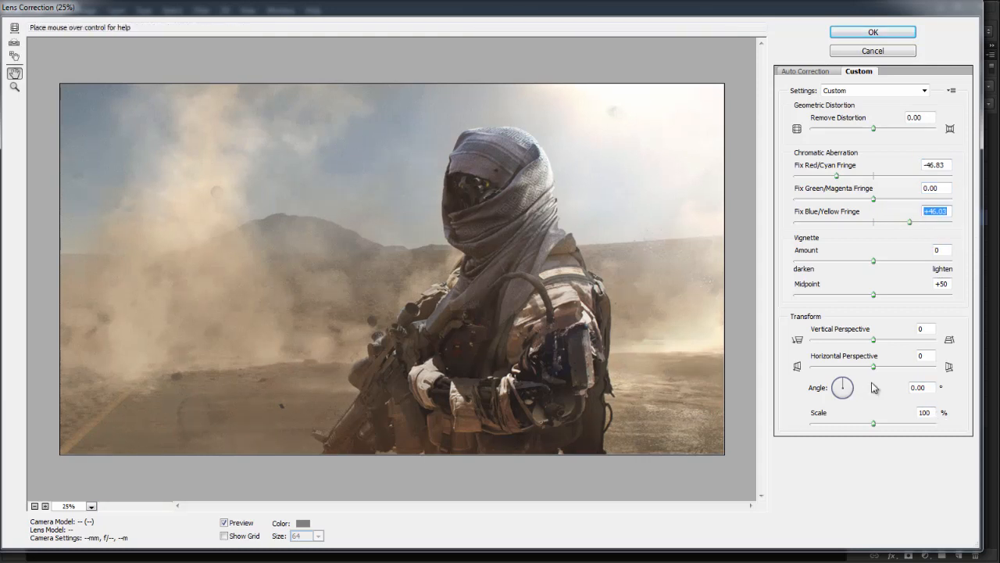
Step: Set the scale to 99%, the red/cyan fringe to -55.56 and the blue/yellow fringe to +58.73, and apply Lens Correction
click(930, 413)
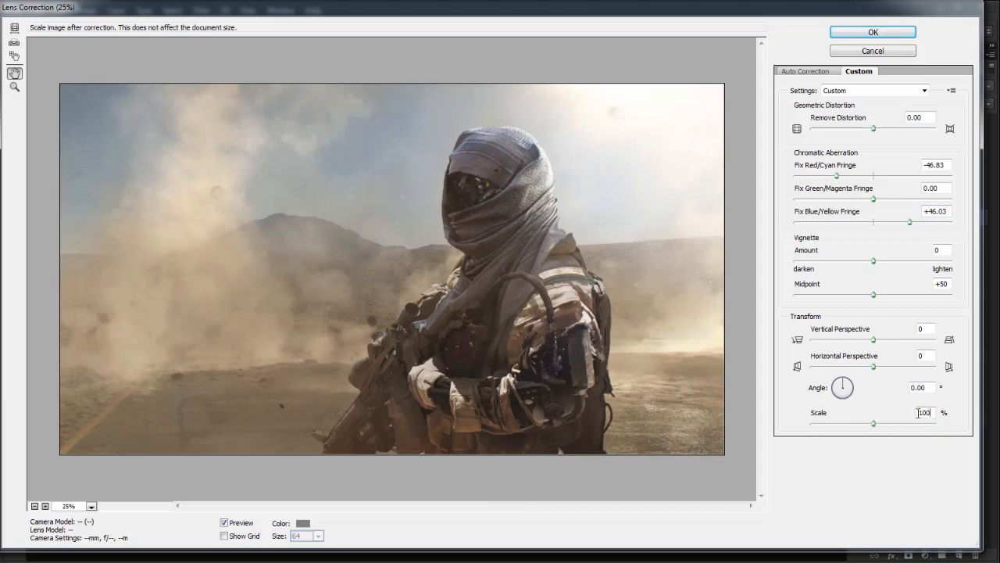
key(Down)
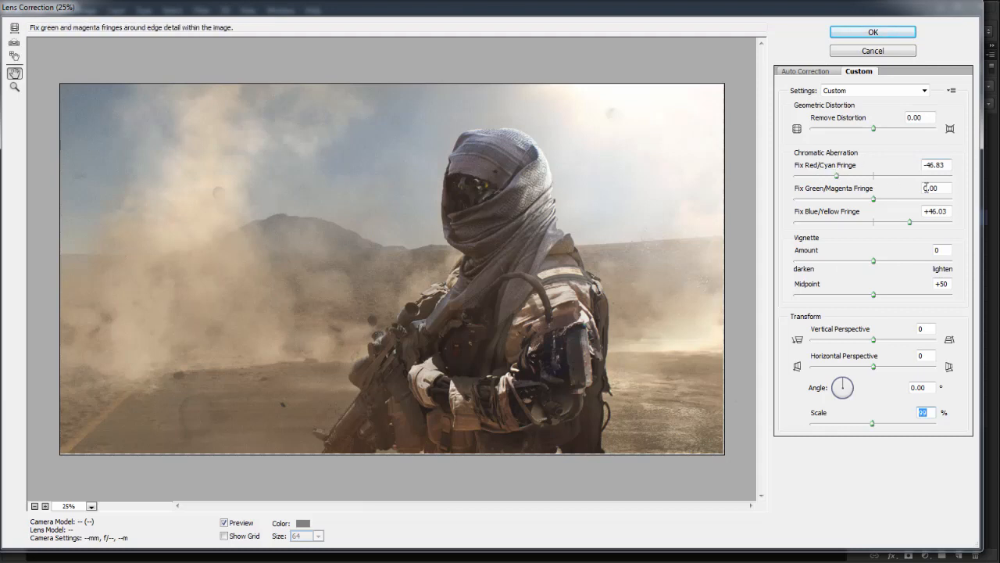
drag(836, 175, 830, 177)
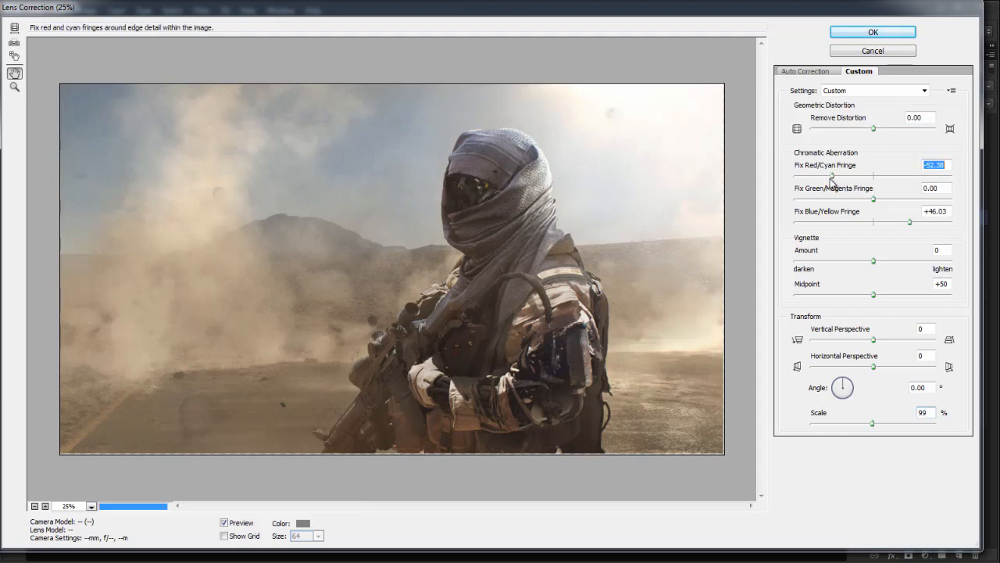
drag(909, 222, 921, 223)
click(927, 413)
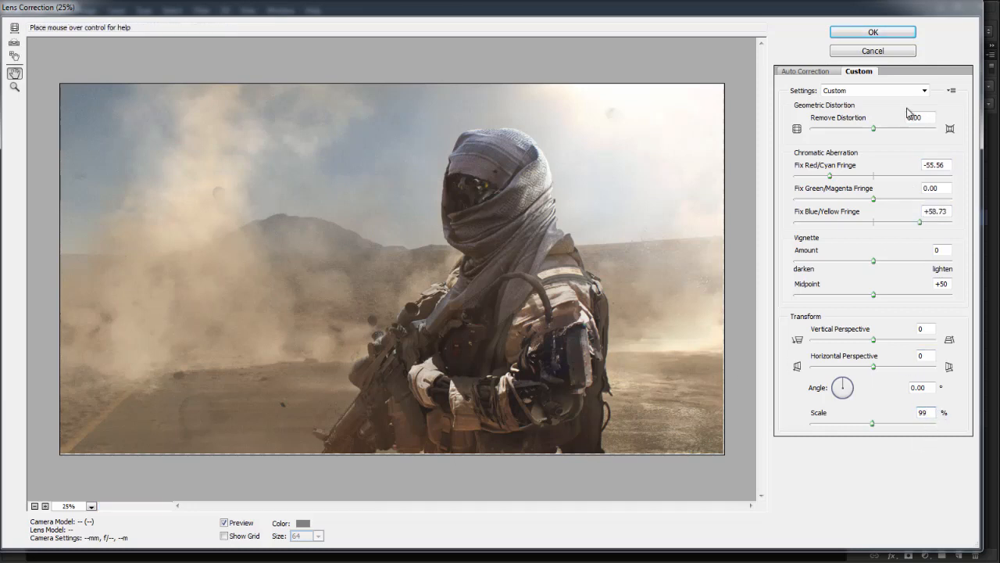
click(878, 31)
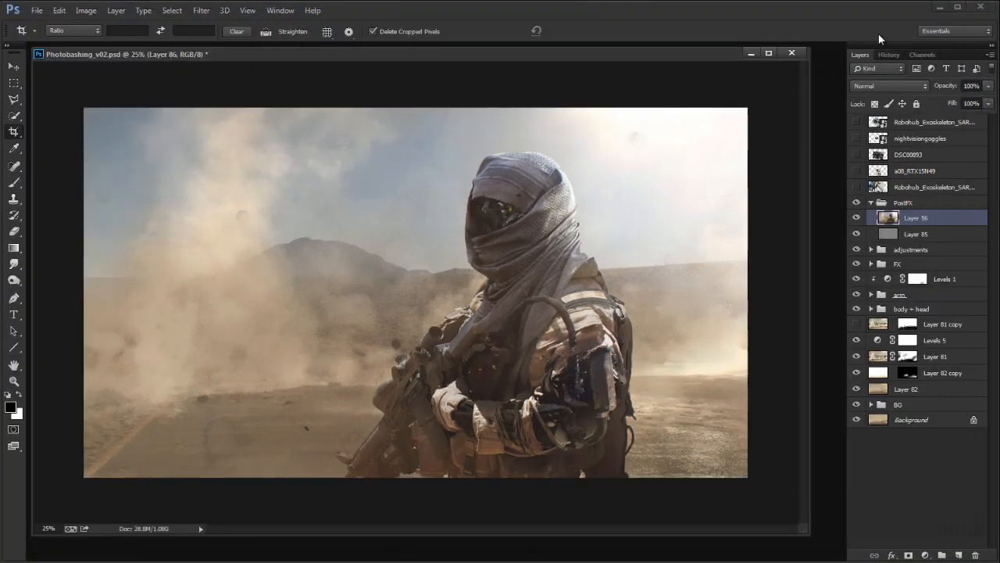
Step: Compare the image with and without the lens-corrected layer and inspect the colour fringes around the soldier at 33.3% zoom
click(857, 220)
click(857, 220)
click(858, 221)
click(857, 223)
click(857, 225)
click(858, 225)
click(858, 225)
click(859, 226)
click(860, 226)
click(859, 227)
key(ctrl+plus)
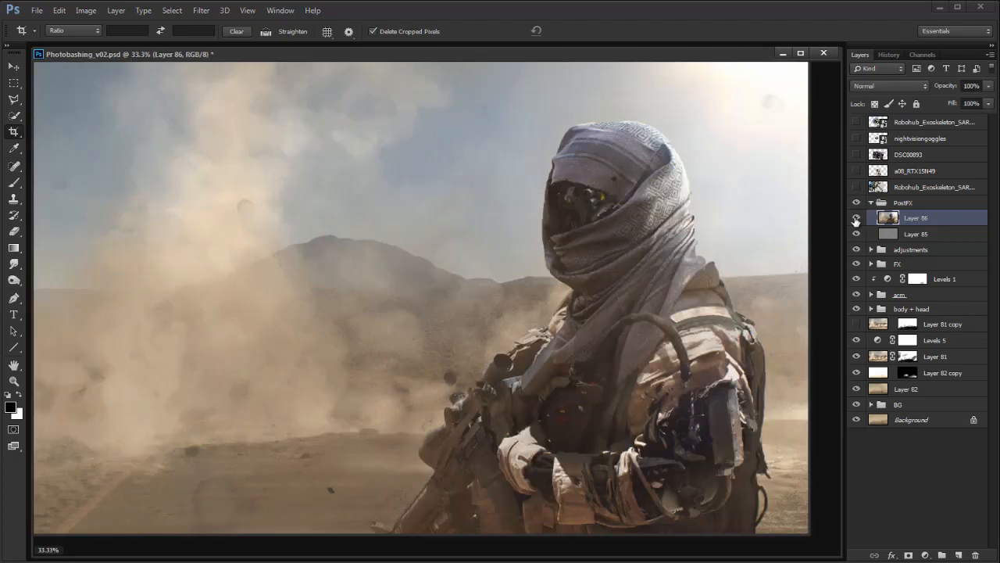
drag(411, 357, 574, 331)
drag(577, 275, 363, 320)
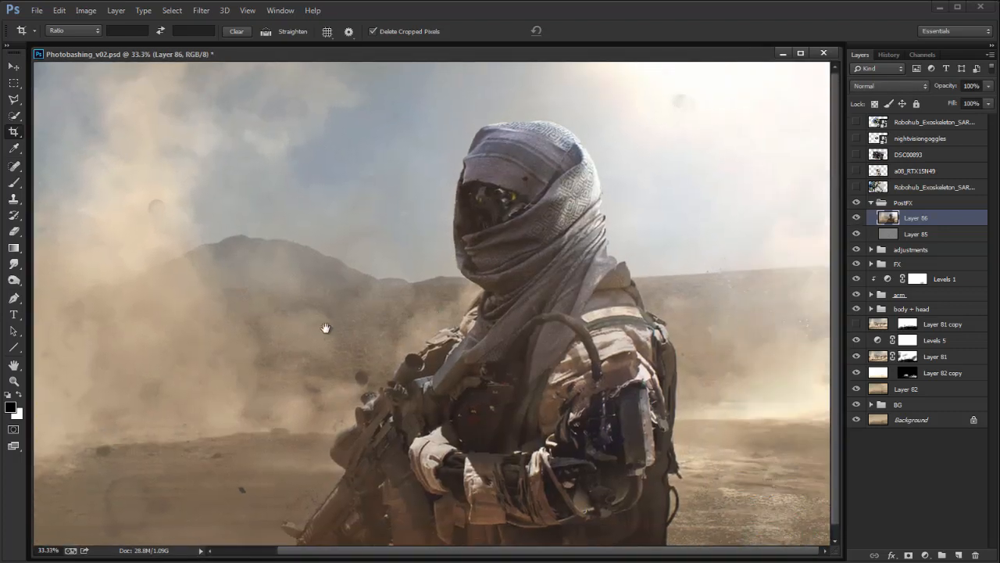
scroll(644, 373, down, 1)
scroll(755, 395, left, 3)
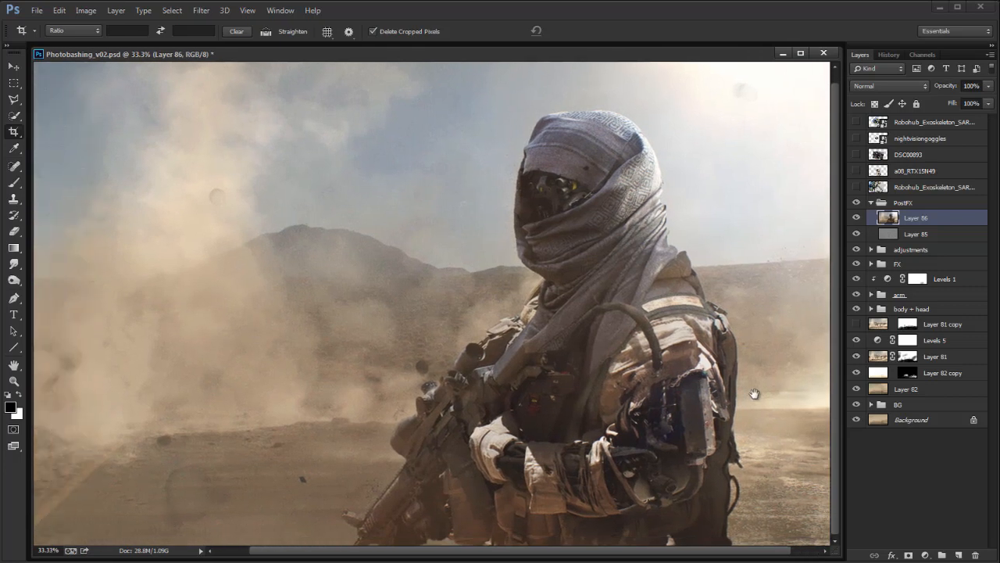
Step: Lower the opacity of the lens-corrected Layer 86 to 60%
key(ctrl)
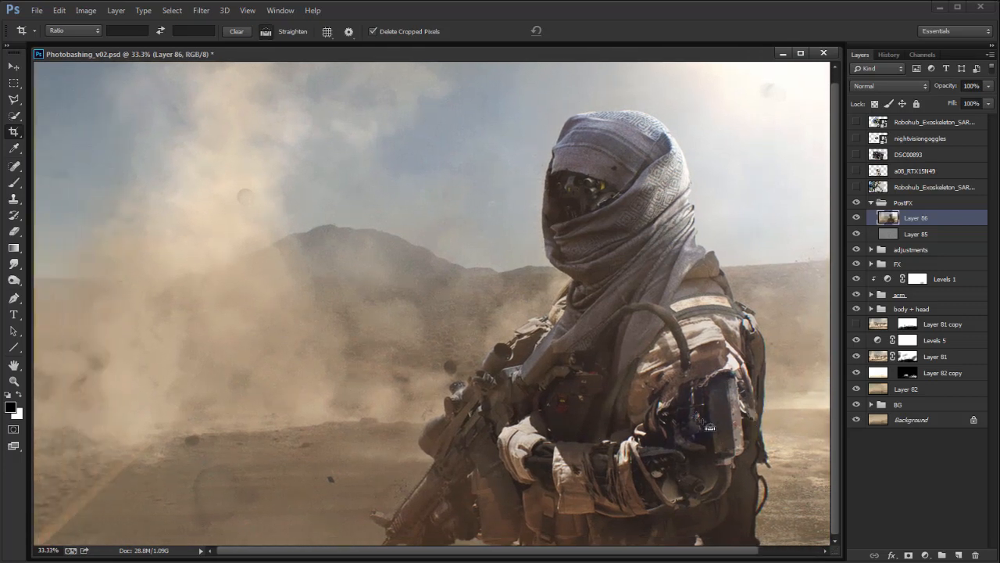
scroll(713, 425, right, 3)
scroll(713, 426, up, 1)
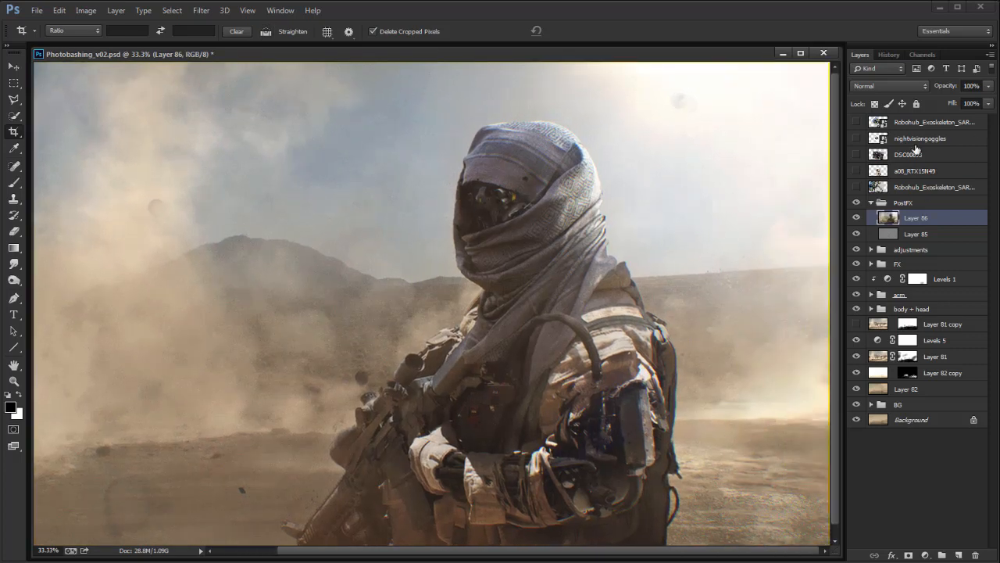
click(987, 103)
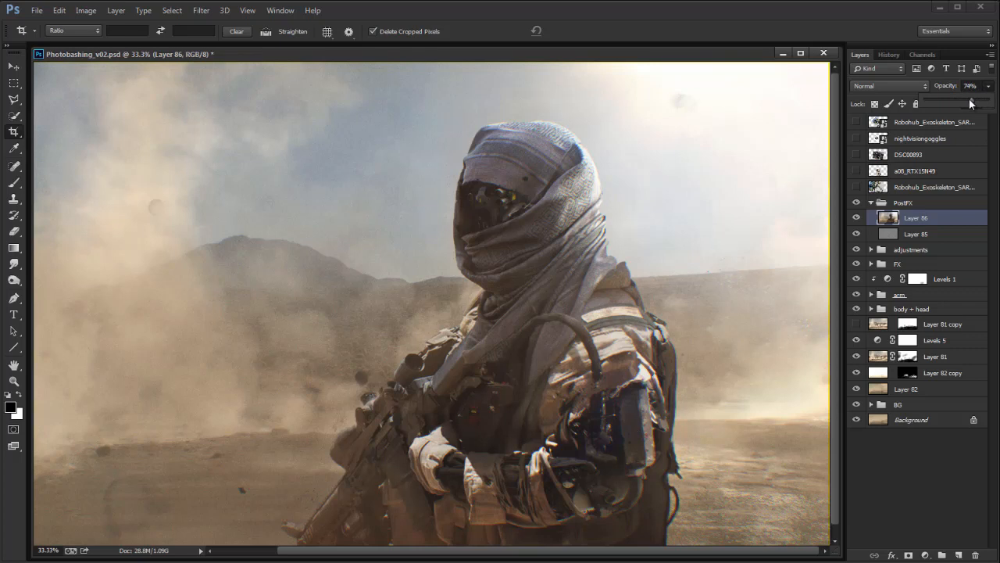
key(ctrl+minus)
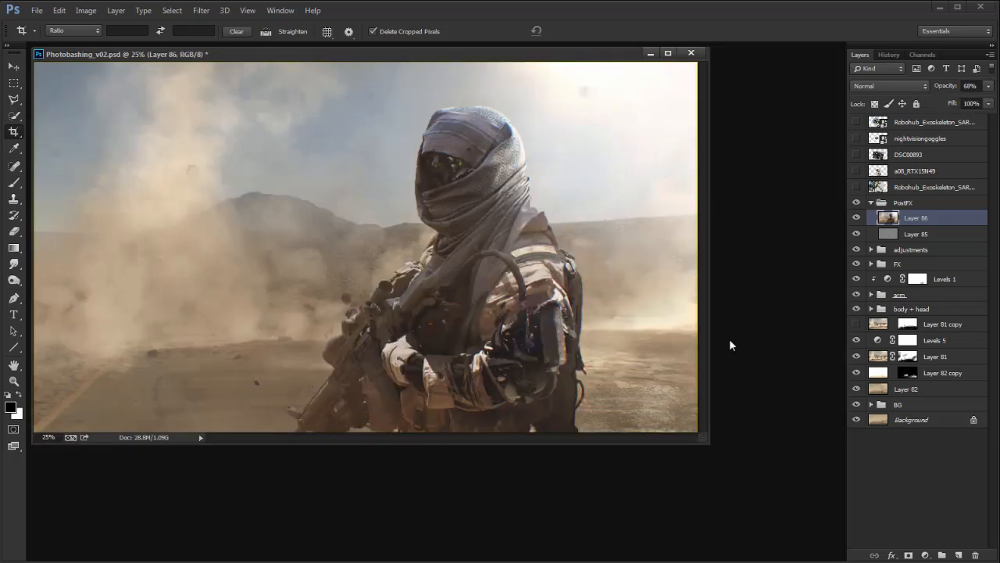
drag(702, 439, 809, 513)
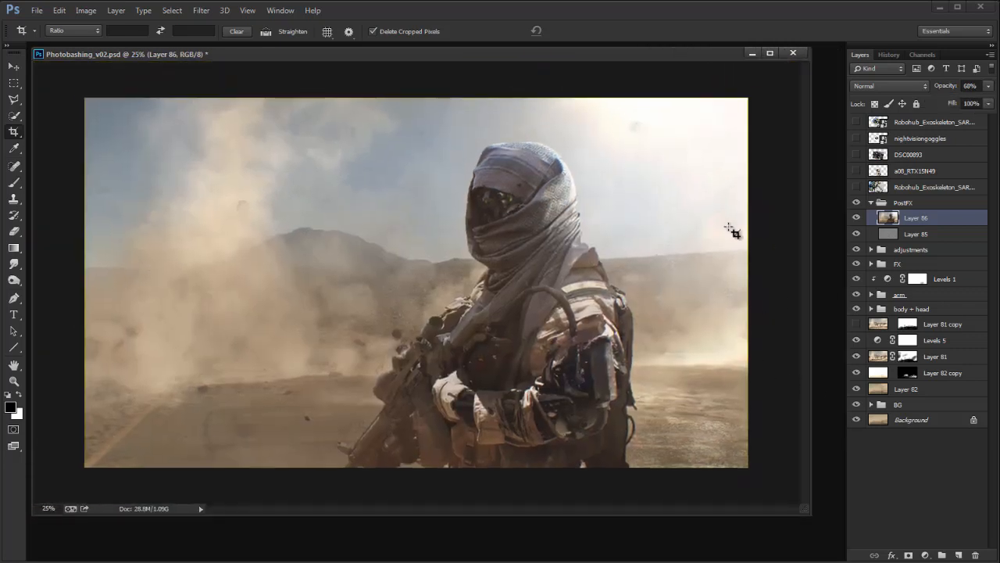
Step: Switch to the Eraser and reduce its brush size to 150
key(e)
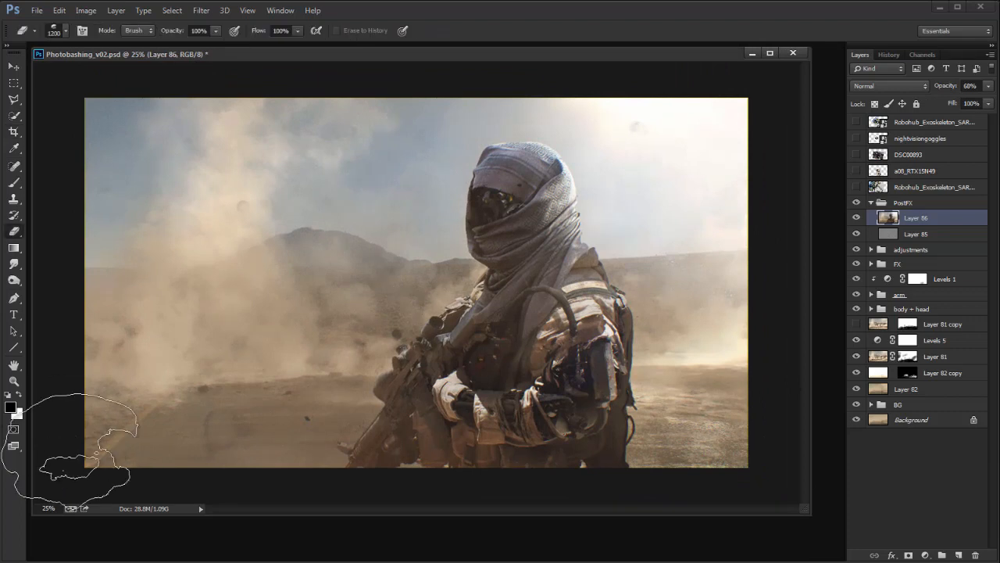
key(bracketleft)
key(bracketleft)
key(bracketleft)
key(bracketleft)
key(bracketleft)
key(bracketleft)
key(bracketleft)
key(bracketleft)
key(bracketleft)
key(bracketleft)
key(bracketleft)
key(bracketleft)
key(bracketleft)
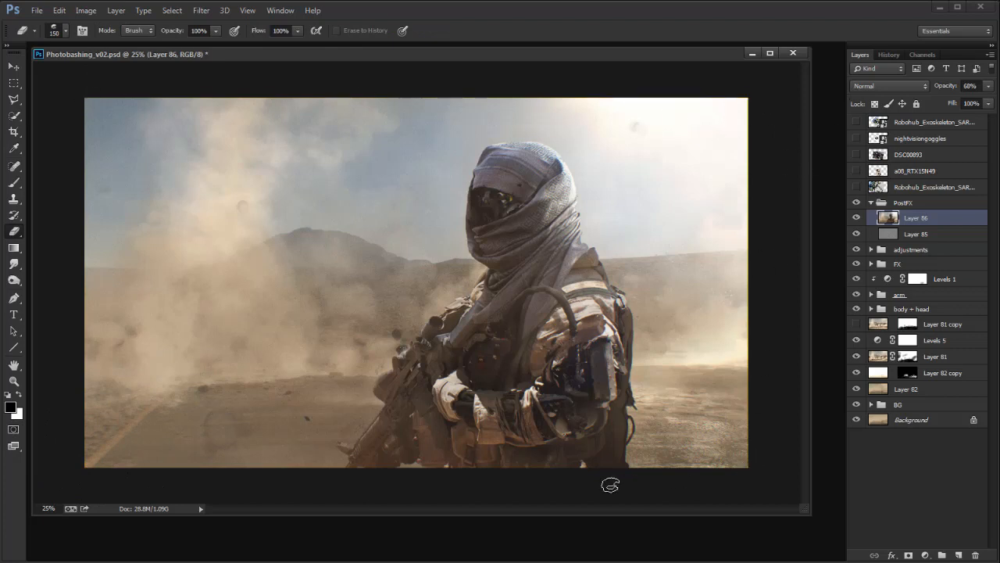
Step: Compare the image with and without the lens-corrected layer, inspecting the head, arm, rifle and dusty background at 50% zoom
click(858, 219)
click(857, 219)
click(857, 221)
key(ctrl+plus)
click(857, 220)
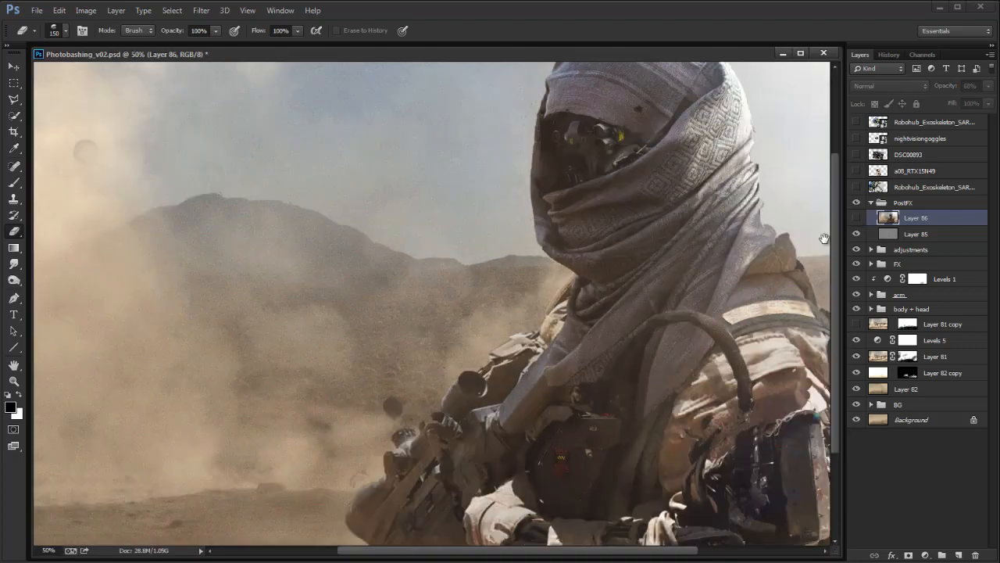
key(ctrl+plus)
click(857, 220)
click(855, 221)
click(855, 222)
click(855, 223)
click(855, 223)
click(856, 225)
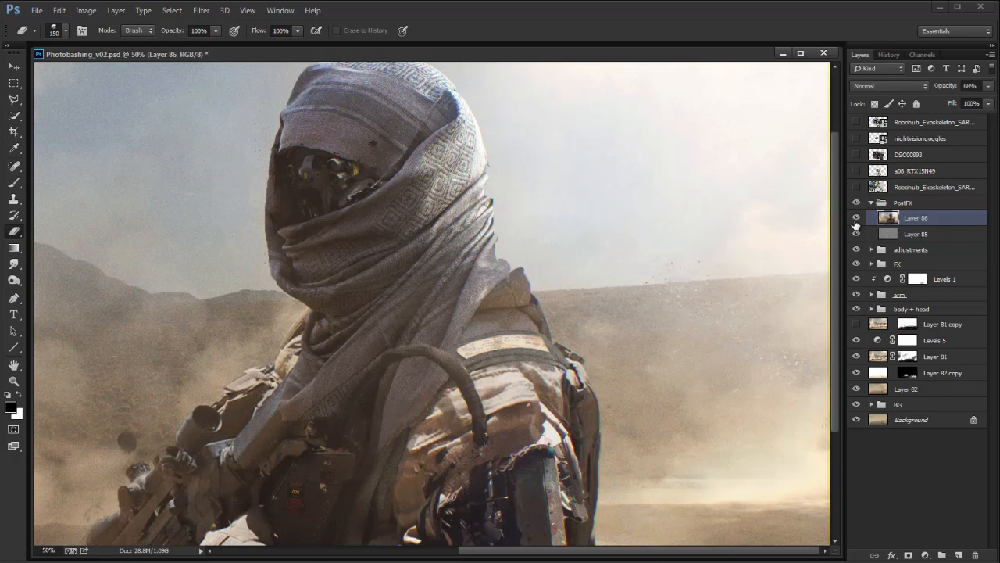
click(856, 225)
click(857, 225)
click(857, 222)
click(856, 223)
click(857, 223)
click(857, 224)
click(856, 224)
click(857, 224)
drag(611, 498, 627, 394)
mouse_move(132, 426)
mouse_down()
mouse_move(373, 407)
mouse_move(629, 409)
mouse_up()
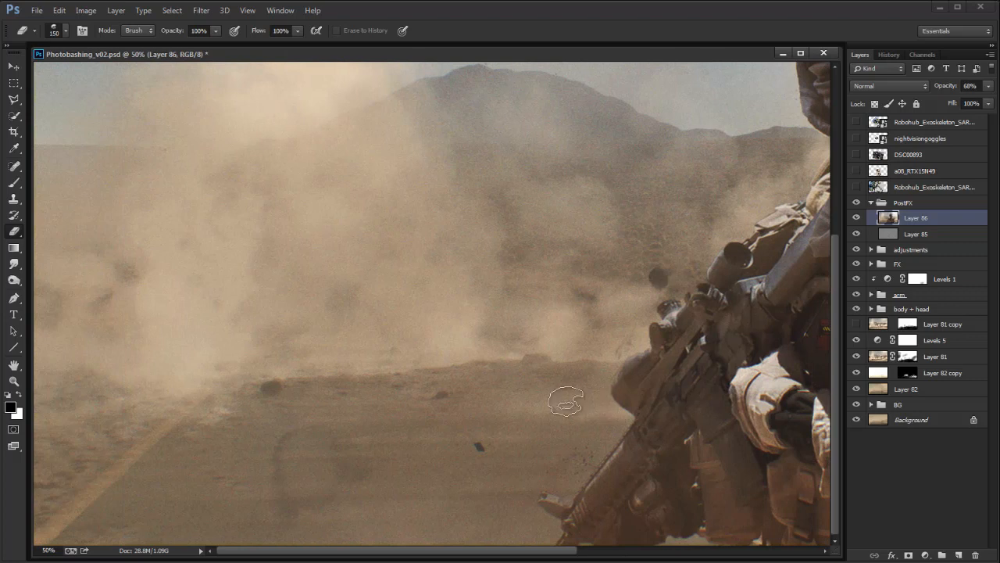
key(ctrl+minus)
key(ctrl+minus)
key(ctrl+plus)
key(ctrl+minus)
drag(706, 440, 808, 542)
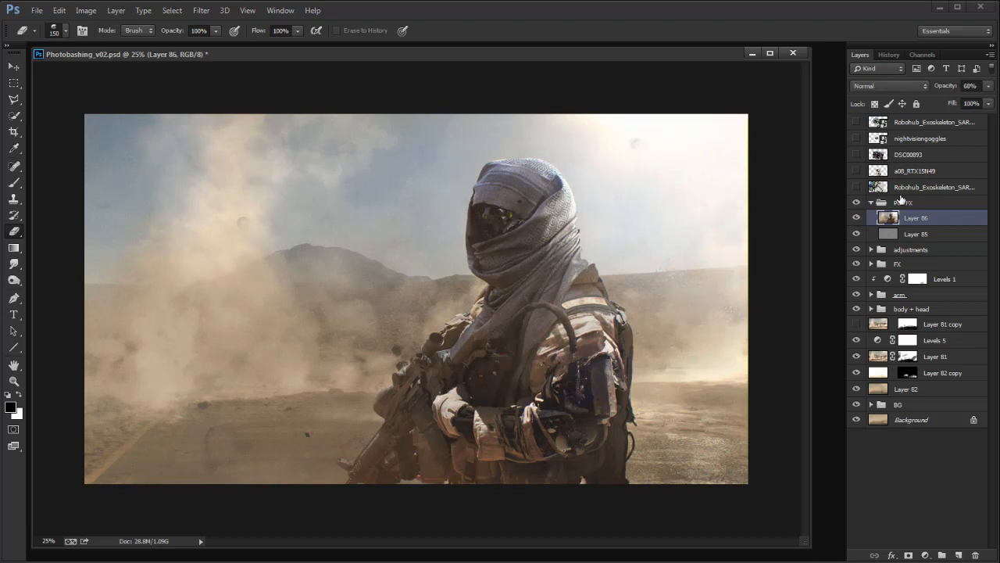
mouse_move(699, 47)
mouse_down()
mouse_move(709, 50)
mouse_move(691, 48)
mouse_up()
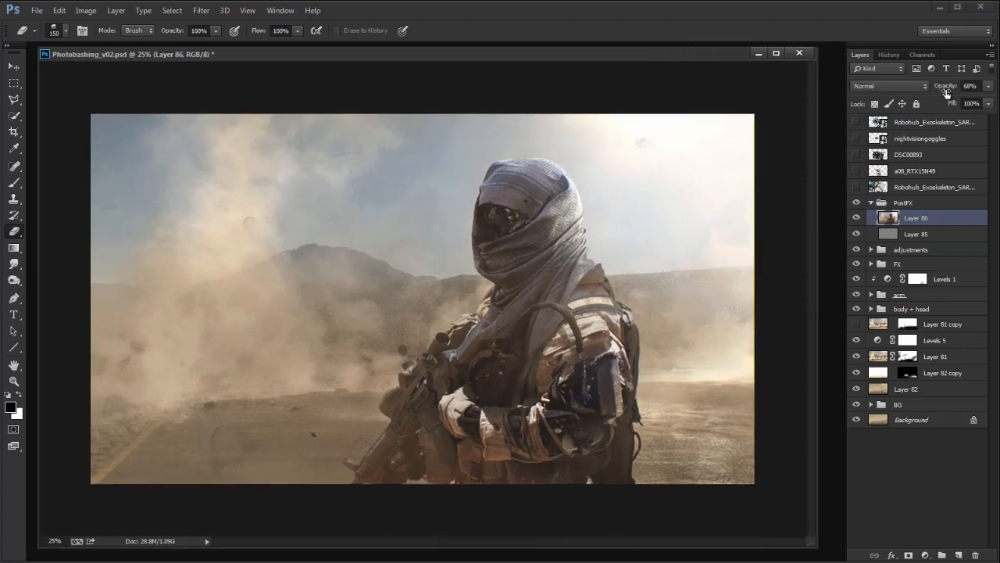
Step: Save the document as a new PSD file named Photobashing_final in the Photoshop source folder
key(ctrl+shift+s)
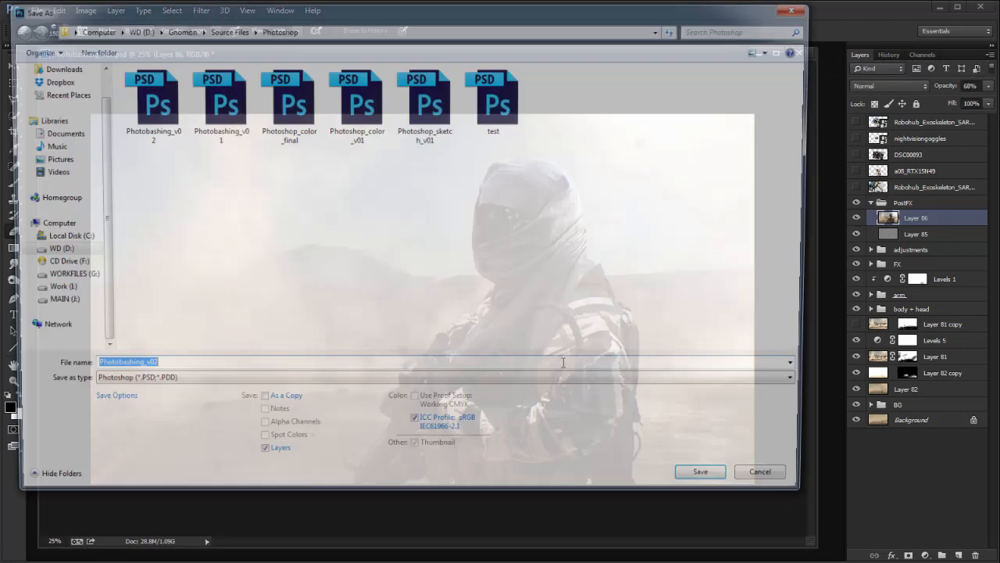
drag(138, 369, 147, 369)
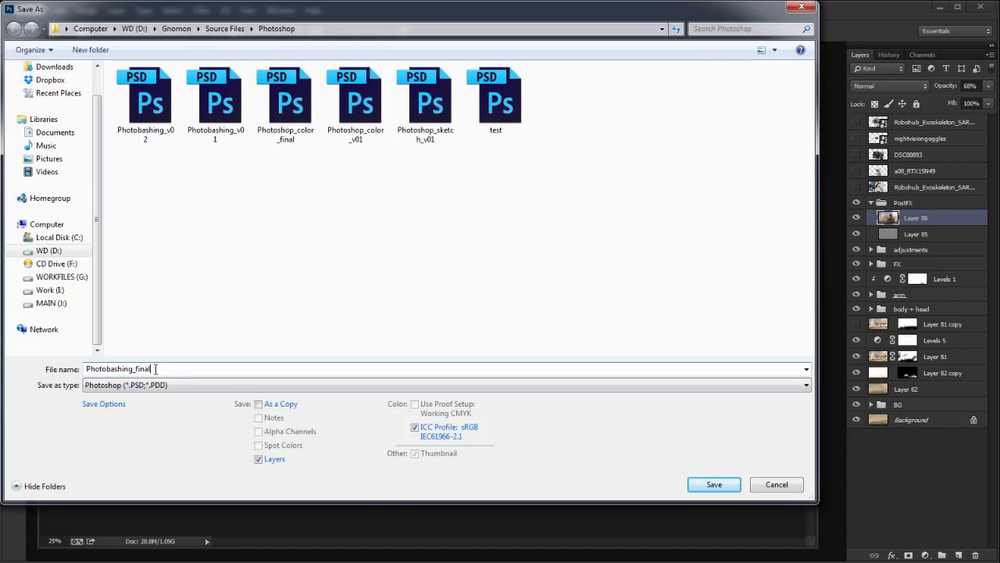
key(Return)
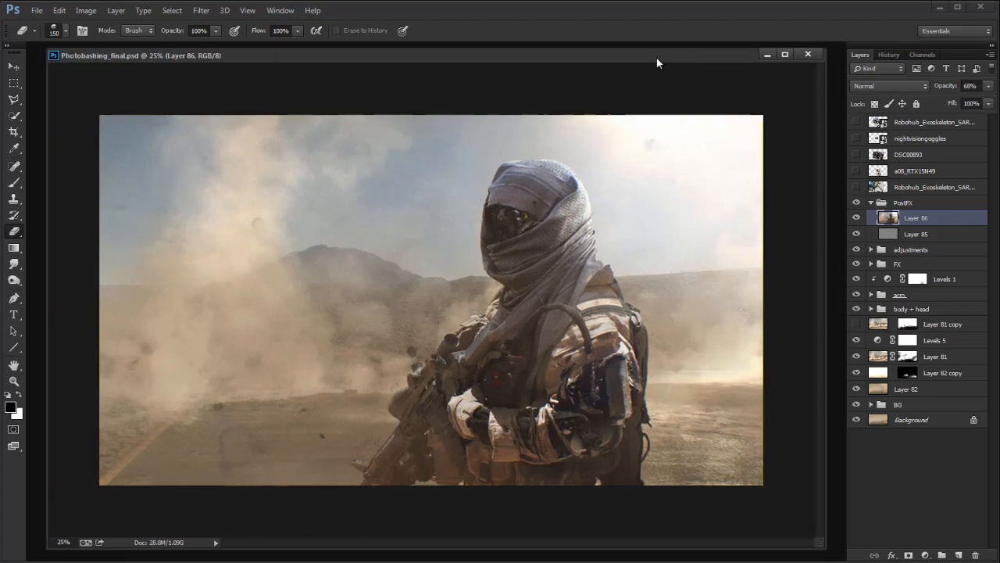
double_click(656, 57)
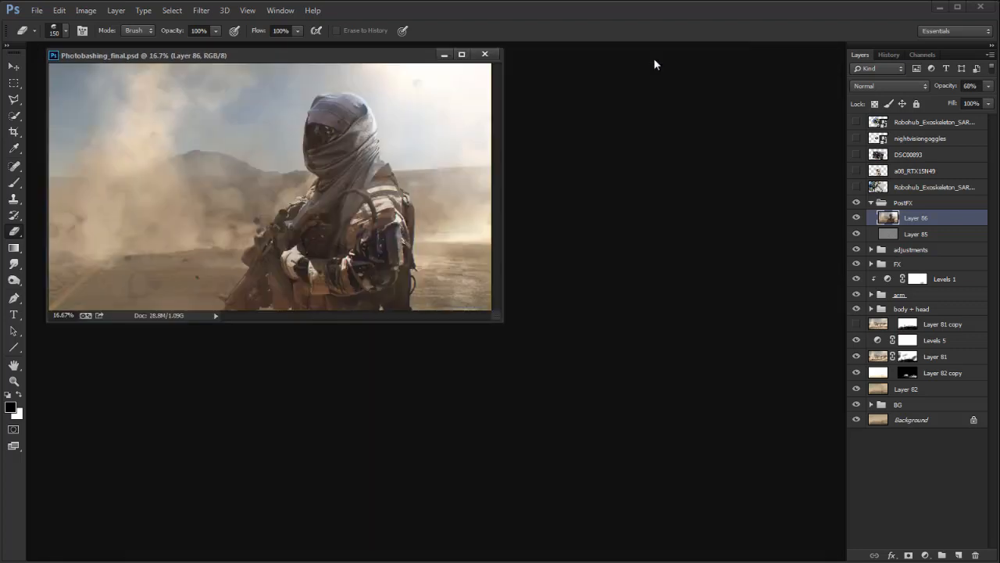
drag(722, 442, 806, 529)
mouse_move(686, 56)
mouse_down()
mouse_move(696, 60)
mouse_move(682, 56)
mouse_up()
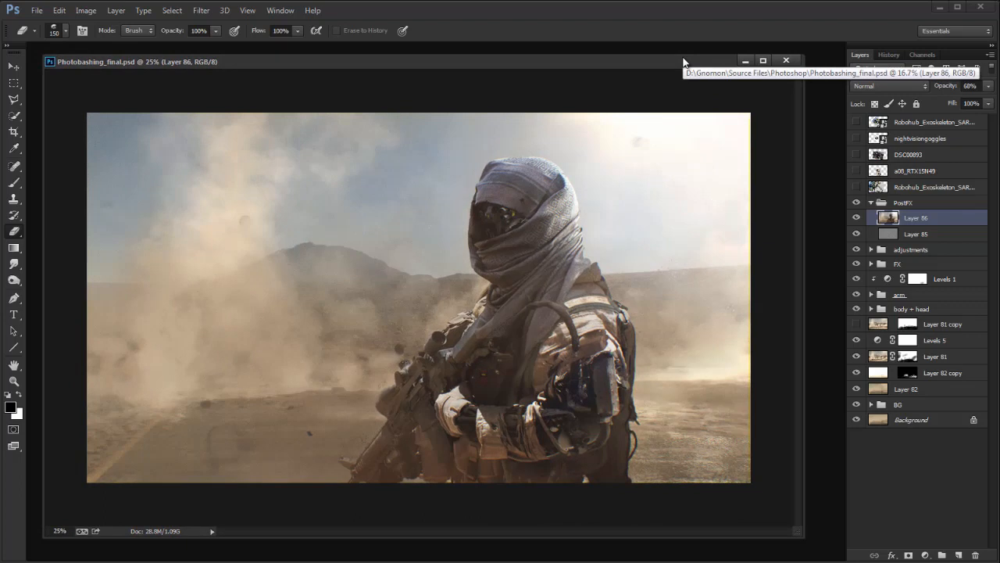
drag(635, 60, 641, 62)
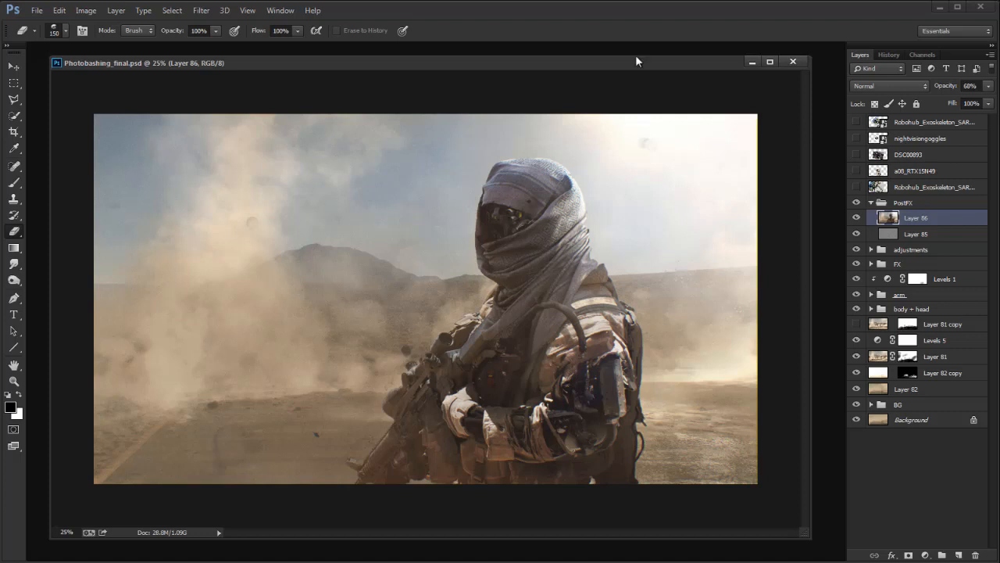
mouse_move(568, 59)
mouse_down()
mouse_move(576, 64)
mouse_move(560, 56)
mouse_up()
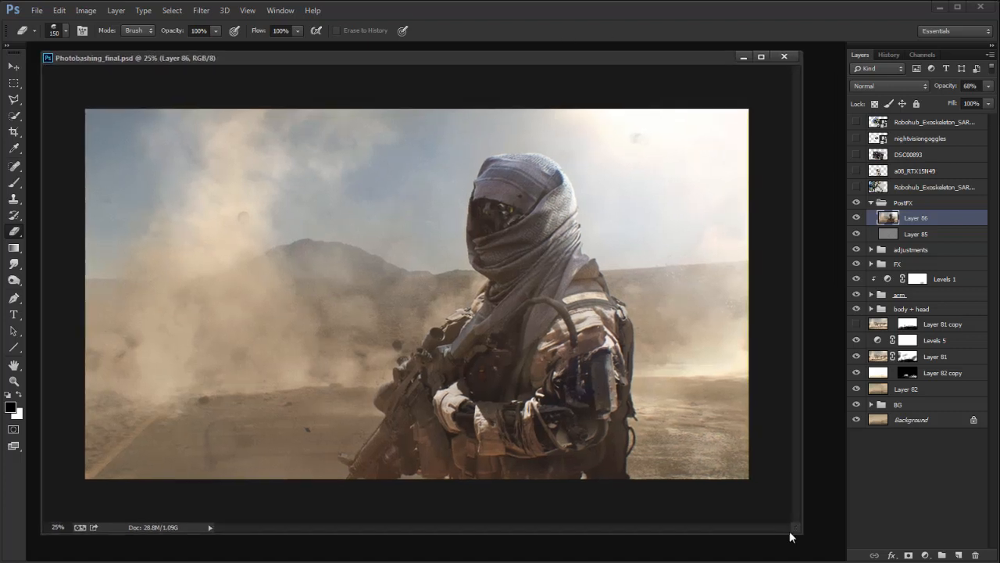
mouse_move(800, 529)
mouse_down()
mouse_move(823, 548)
mouse_move(814, 540)
mouse_up()
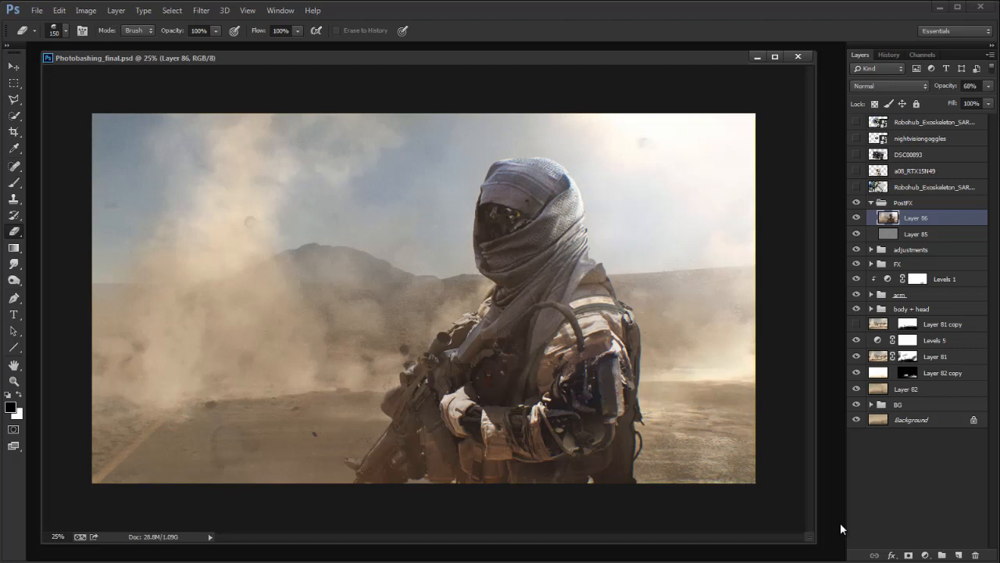
mouse_move(813, 538)
mouse_down()
mouse_move(719, 485)
mouse_move(771, 527)
mouse_move(776, 519)
mouse_move(813, 535)
mouse_move(813, 520)
mouse_move(825, 541)
mouse_move(809, 531)
mouse_move(822, 523)
mouse_move(779, 524)
mouse_move(833, 539)
mouse_move(804, 539)
mouse_move(805, 529)
mouse_move(819, 538)
mouse_up()
drag(653, 58, 610, 58)
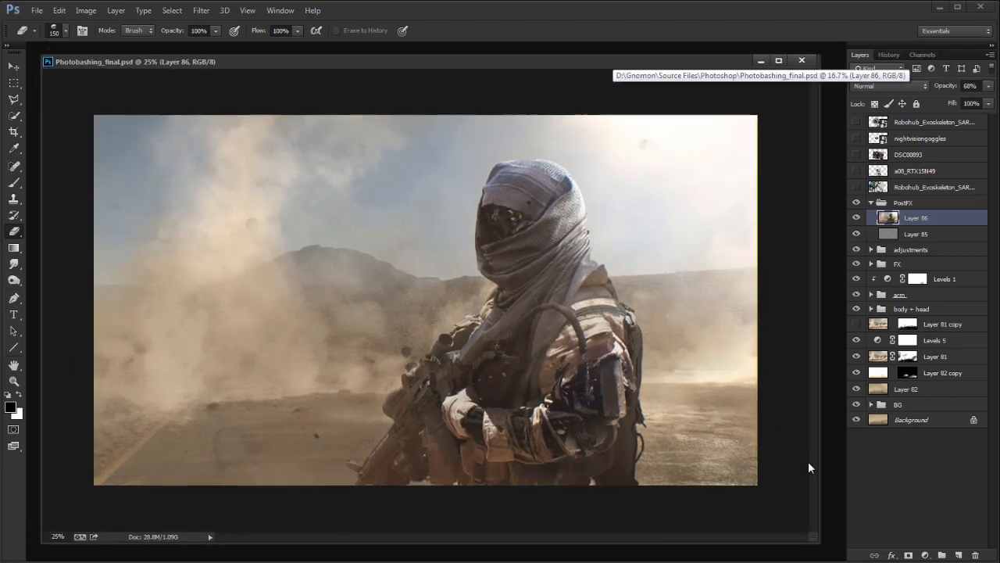
drag(817, 537, 813, 521)
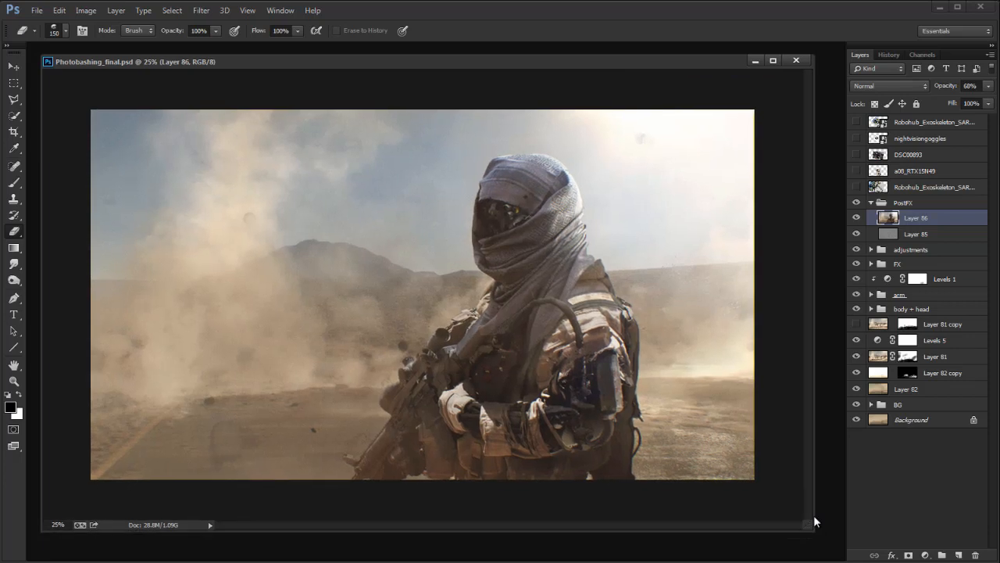
drag(809, 525, 810, 537)
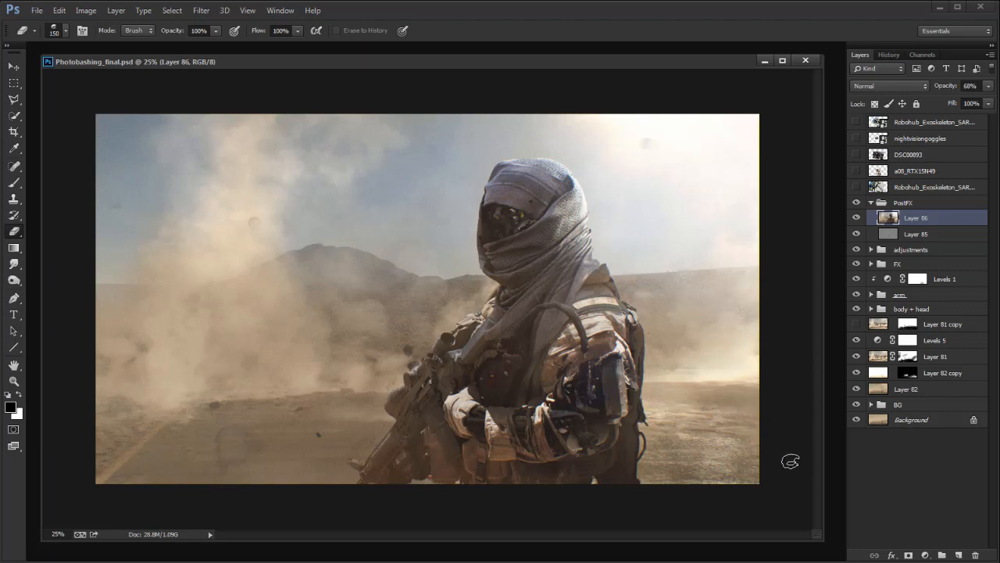
drag(819, 531, 793, 515)
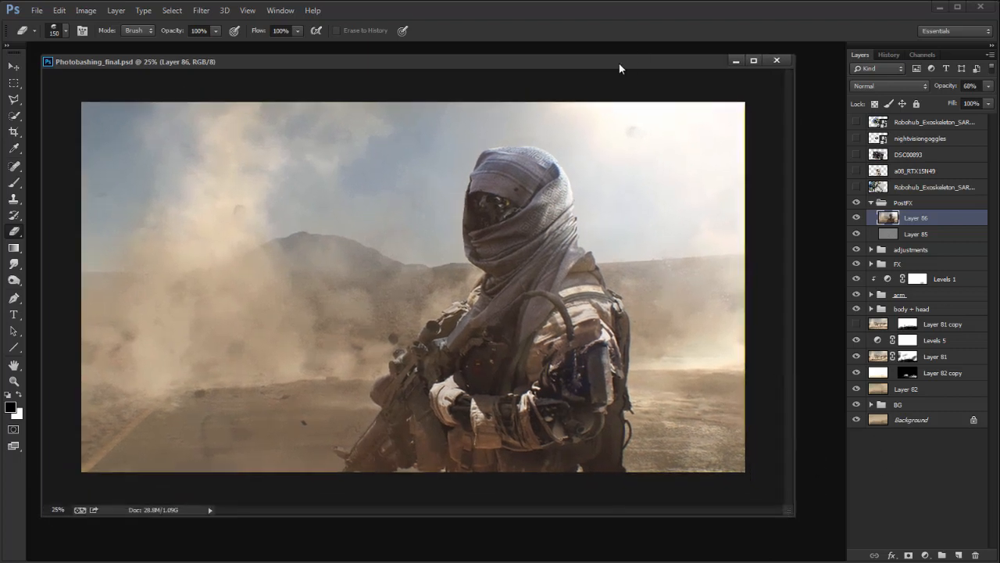
drag(615, 60, 606, 50)
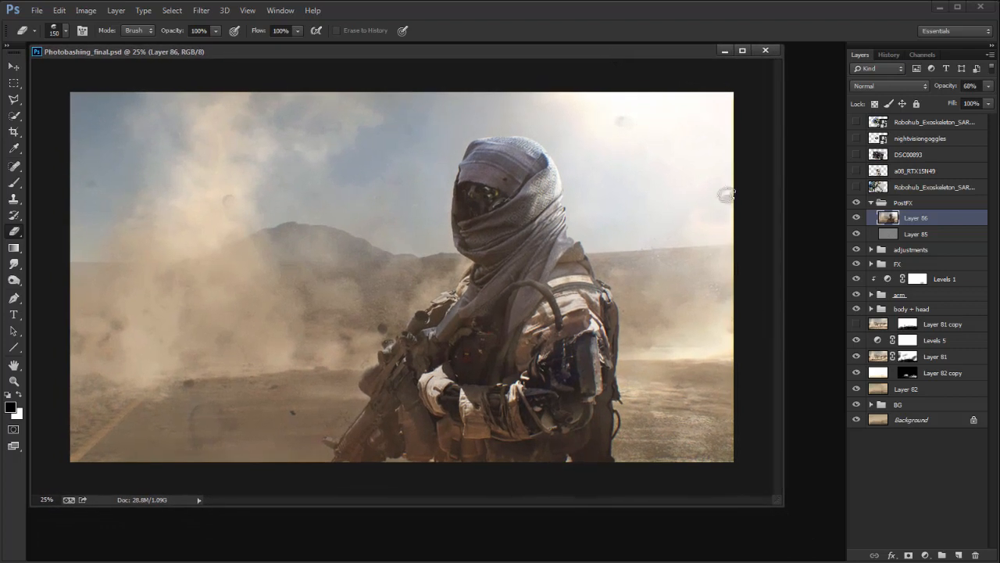
drag(776, 500, 805, 539)
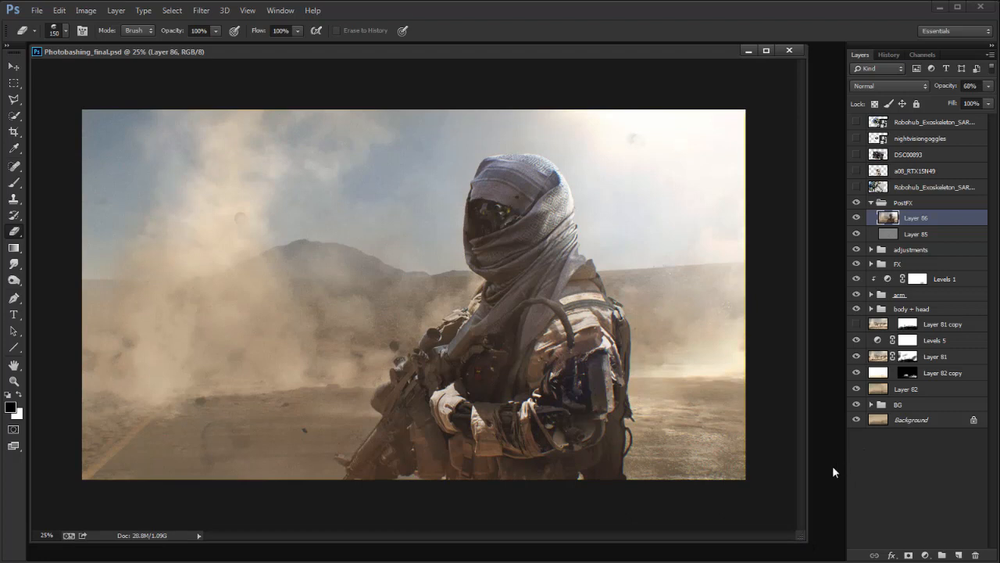
mouse_move(804, 539)
mouse_down()
mouse_move(785, 528)
mouse_move(793, 532)
mouse_up()
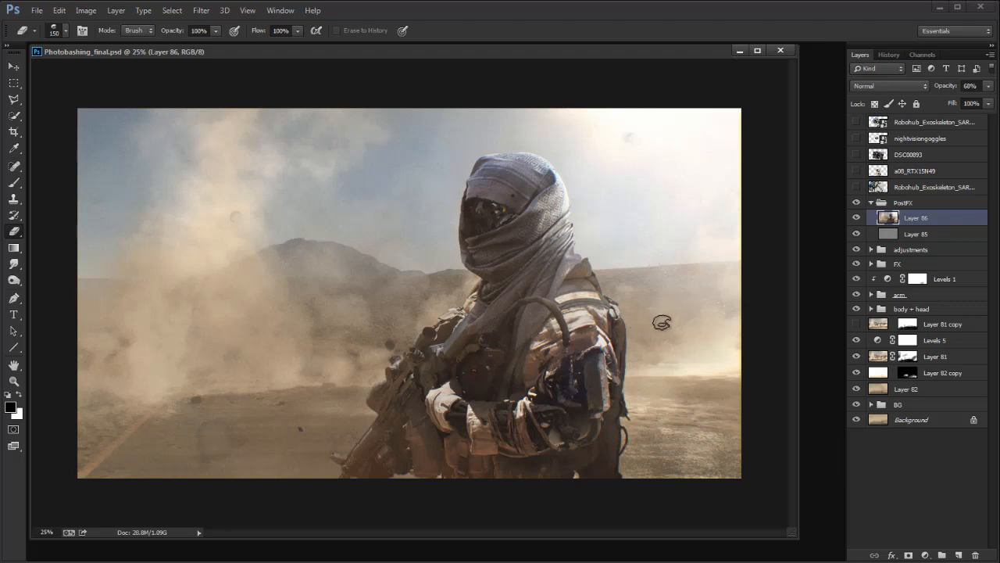
mouse_move(798, 536)
mouse_down()
mouse_move(789, 530)
mouse_move(800, 533)
mouse_up()
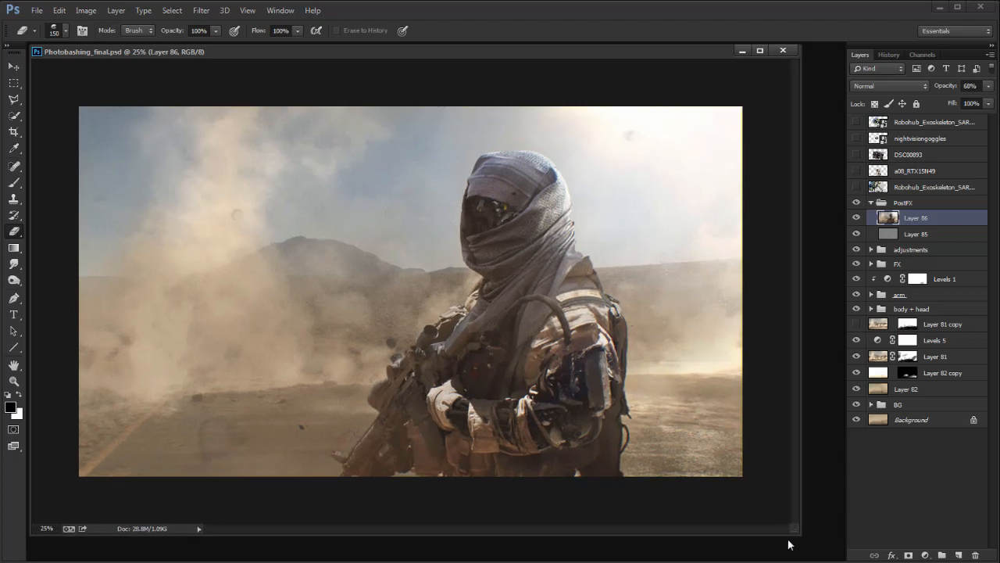
mouse_move(792, 526)
mouse_down()
mouse_move(783, 505)
mouse_move(710, 444)
mouse_move(793, 540)
mouse_up()
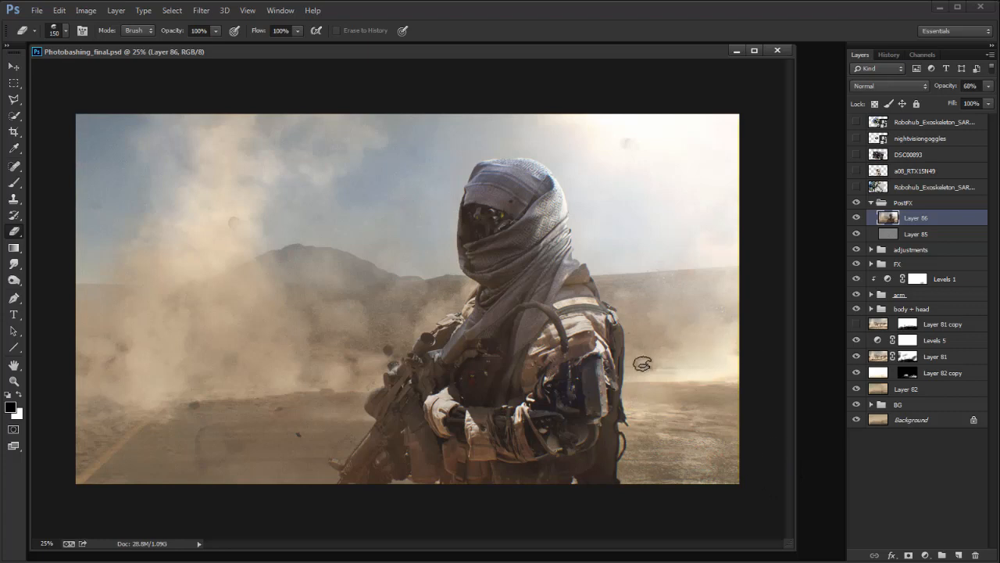
Step: Burn the shadows on the soldier's chest and scarf on Layer 86, using a size 150 brush at 10% exposure
click(17, 281)
key([)
key([)
key([)
key([)
drag(489, 364, 556, 279)
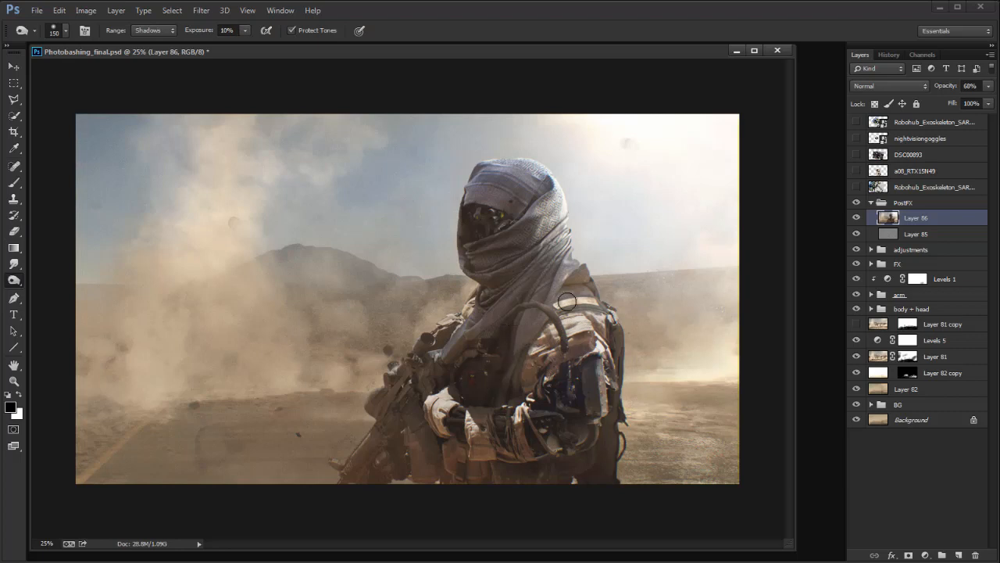
Step: Burn the shadows of the soldier's vest and rifle with a size 400 brush at 100% exposure
key(bracketright)
key(bracketright)
key(0)
key(bracketright)
key(bracketright)
mouse_move(473, 375)
mouse_down()
mouse_move(495, 395)
mouse_move(571, 284)
mouse_move(641, 246)
mouse_move(461, 372)
mouse_move(403, 430)
mouse_move(484, 335)
mouse_move(417, 396)
mouse_move(501, 338)
mouse_up()
drag(460, 384, 459, 371)
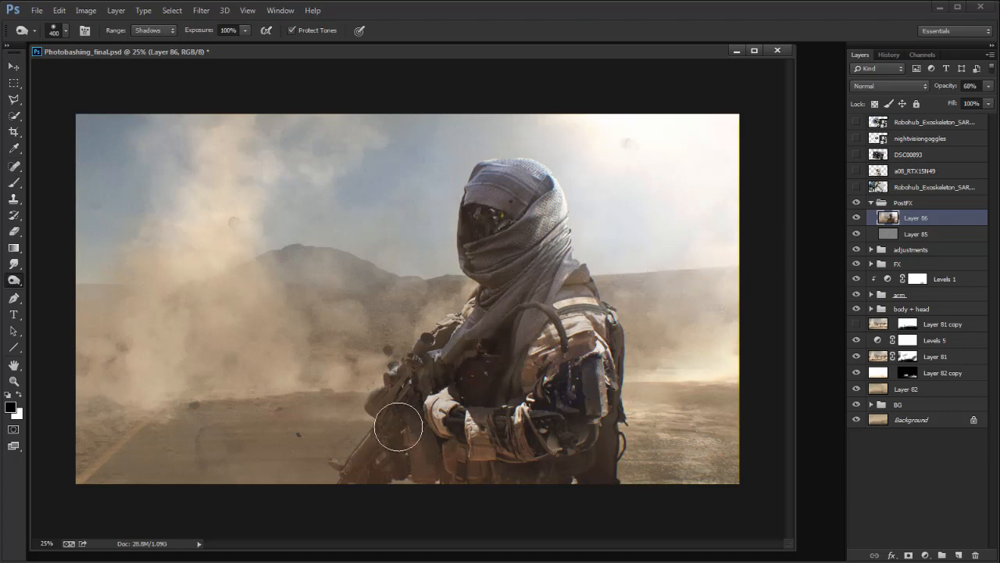
drag(417, 415, 337, 511)
Step: Set the Burn tool's exposure to 20% and its brush size to 700
key(1)
key(2)
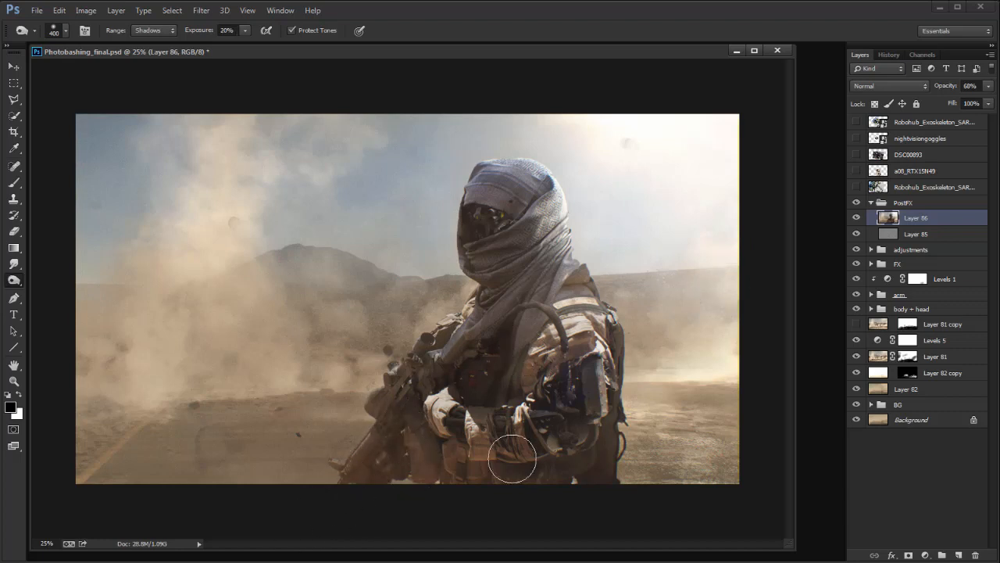
key(bracketright)
key(bracketright)
key(bracketright)
key(bracketright)
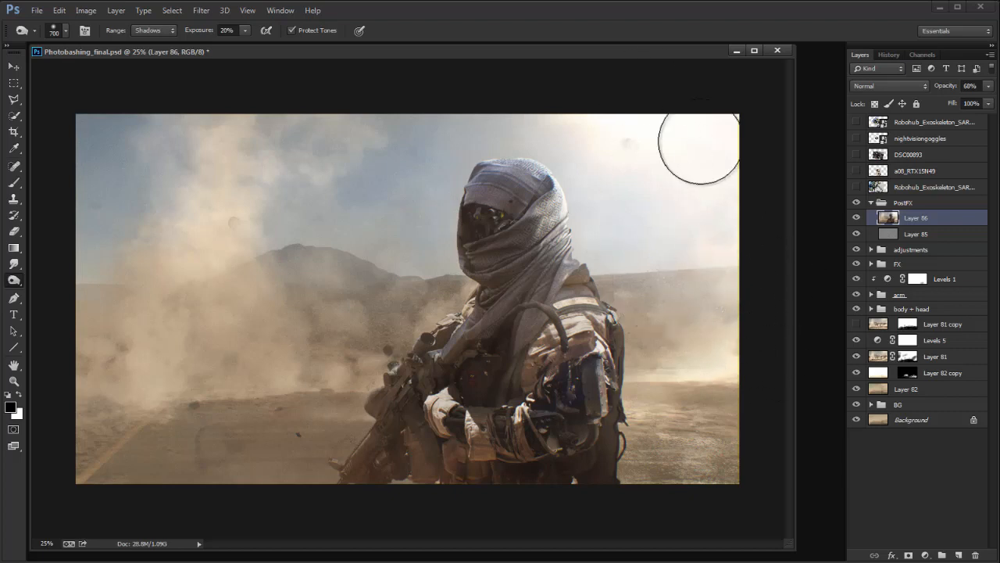
mouse_move(643, 50)
mouse_down()
mouse_move(653, 50)
mouse_move(624, 52)
mouse_up()
key(ctrl+minus)
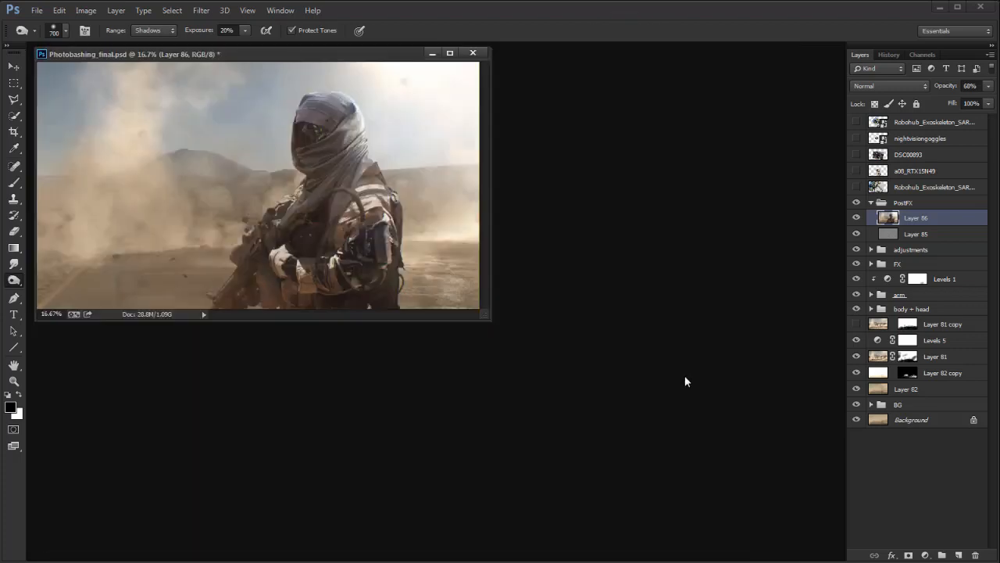
key(ctrl+plus)
key(ctrl+plus)
key(ctrl+minus)
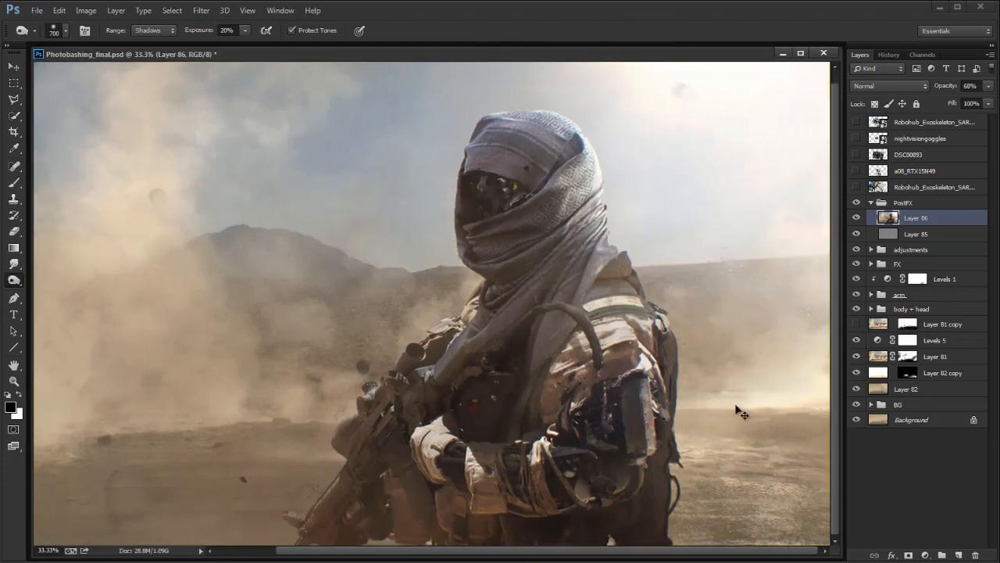
drag(797, 504, 833, 552)
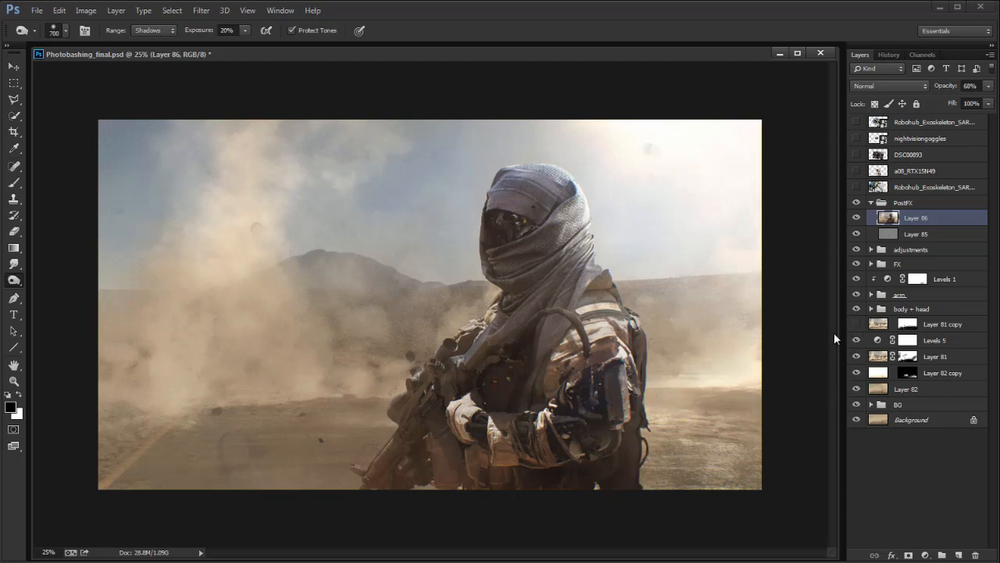
drag(838, 365, 830, 367)
drag(822, 551, 819, 539)
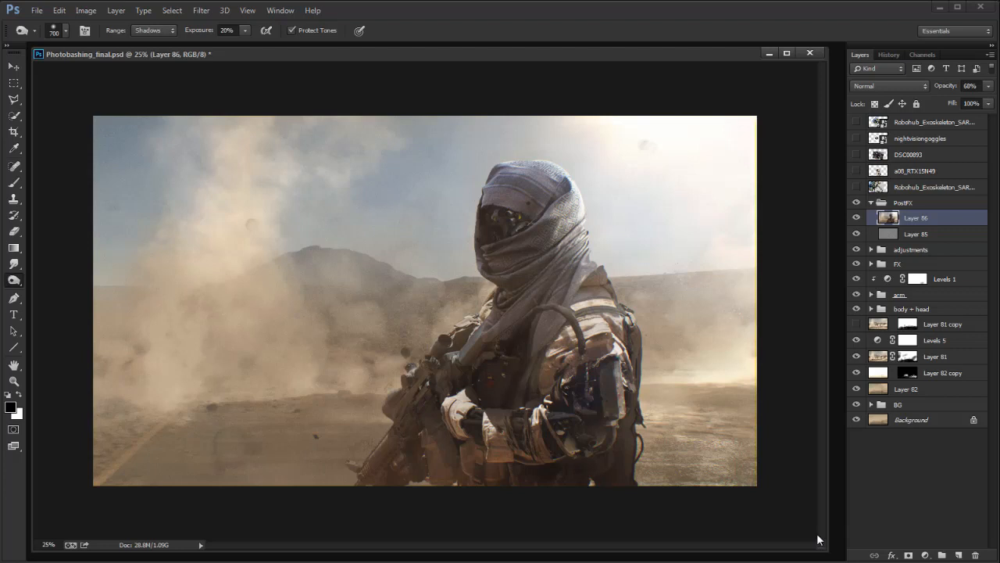
drag(648, 58, 699, 55)
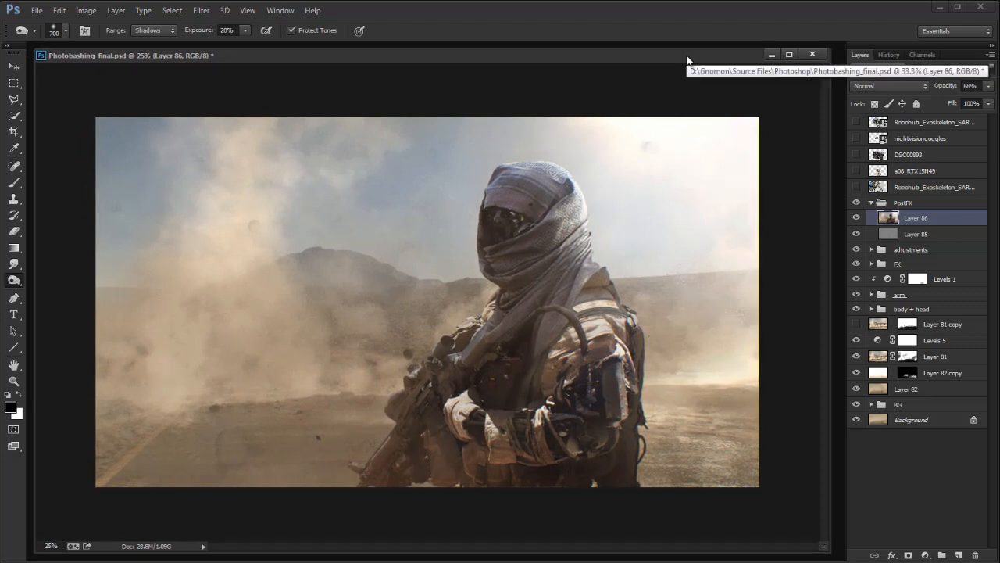
drag(833, 550, 807, 539)
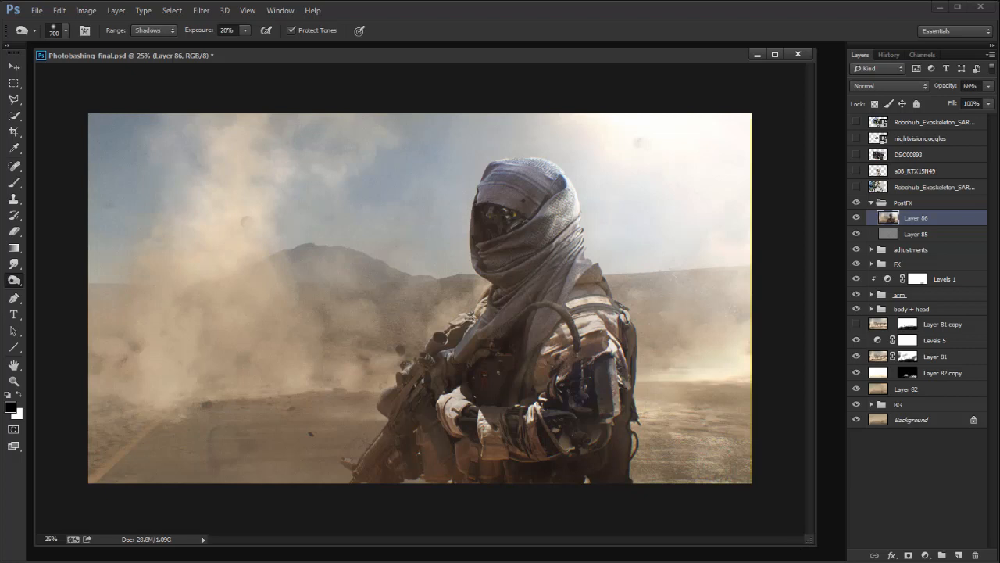
mouse_move(804, 539)
mouse_down()
mouse_move(740, 485)
mouse_move(833, 547)
mouse_move(781, 518)
mouse_move(803, 538)
mouse_up()
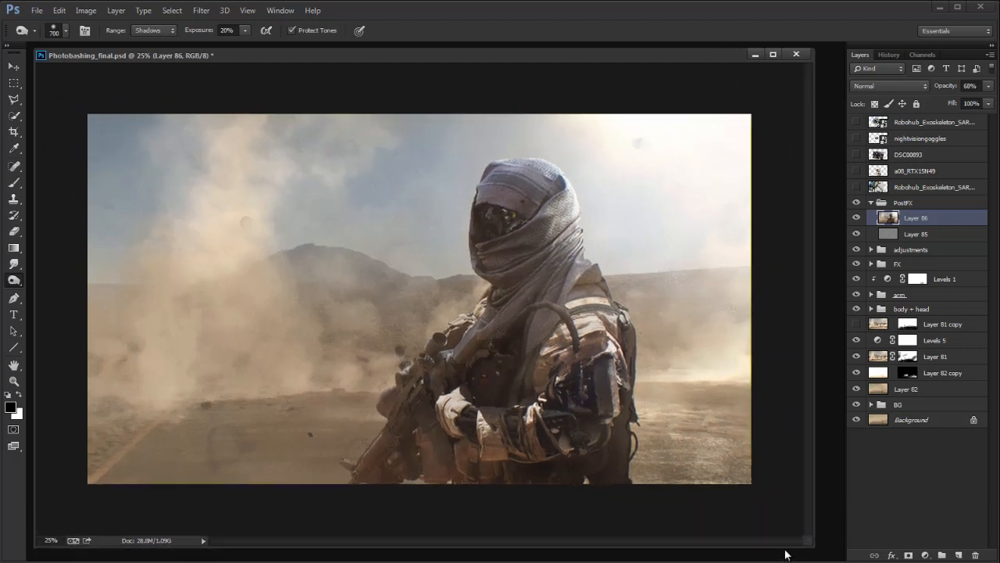
drag(806, 538, 775, 541)
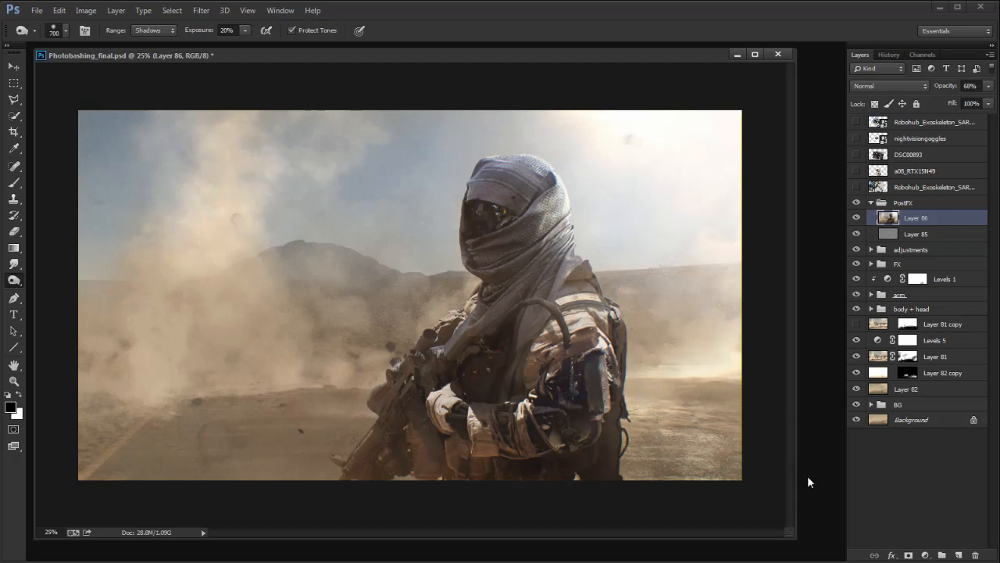
drag(789, 533, 767, 514)
drag(653, 60, 667, 68)
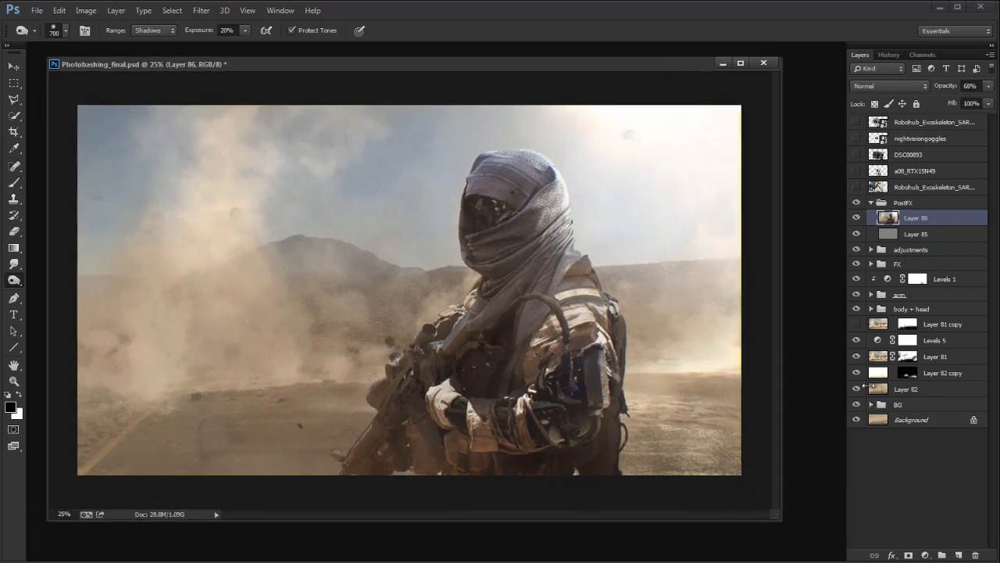
drag(776, 514, 791, 513)
drag(655, 70, 641, 60)
drag(777, 503, 794, 518)
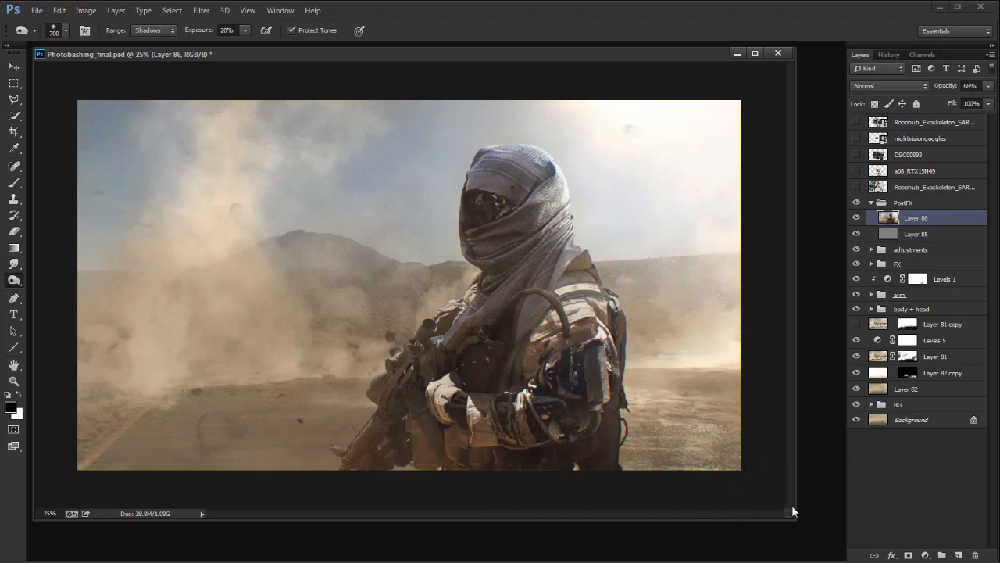
drag(789, 514, 805, 530)
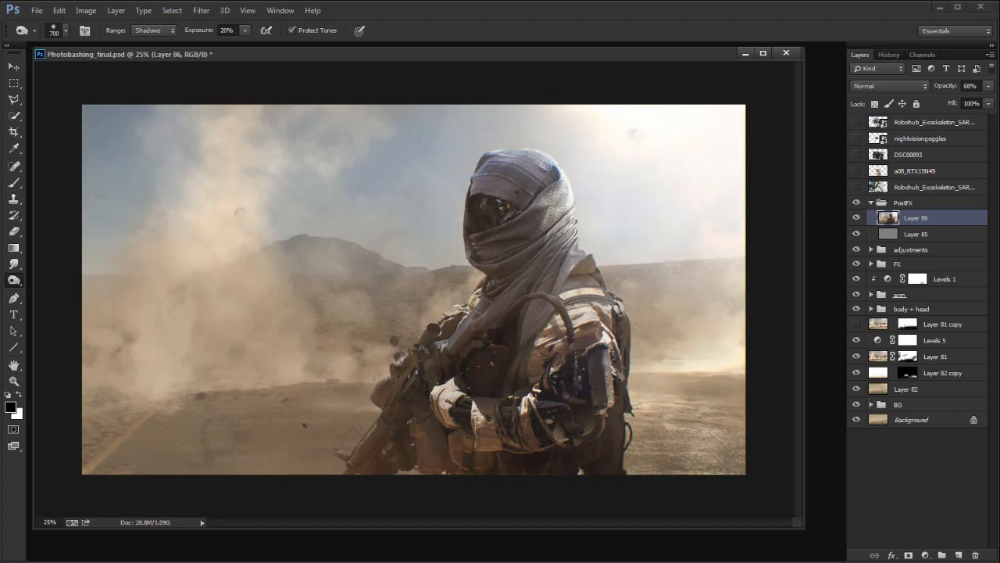